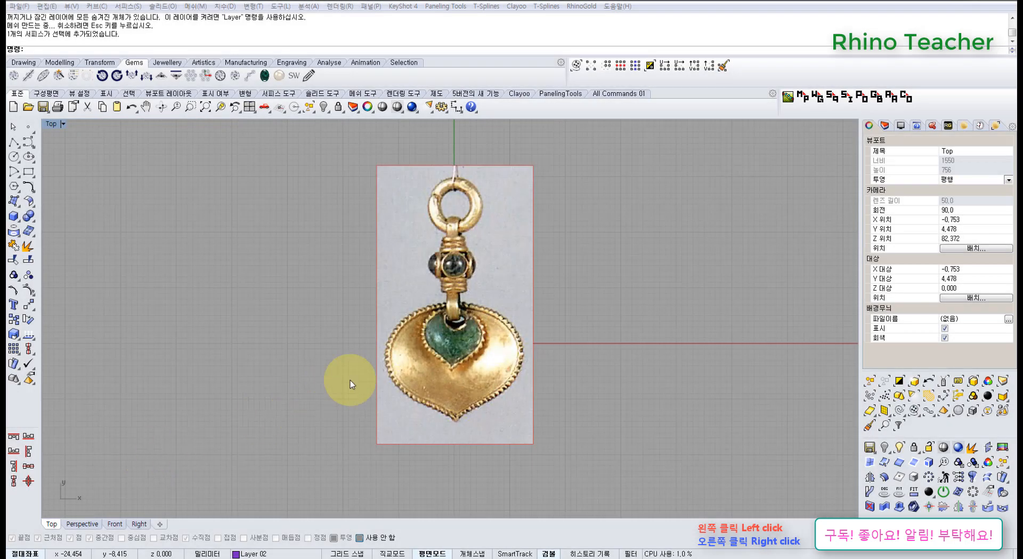
Step: Examine the earring reference photo, including its ring, beaded link, green heart stone and beaded heart-shaped plate
left_click(380, 362)
left_click(604, 388)
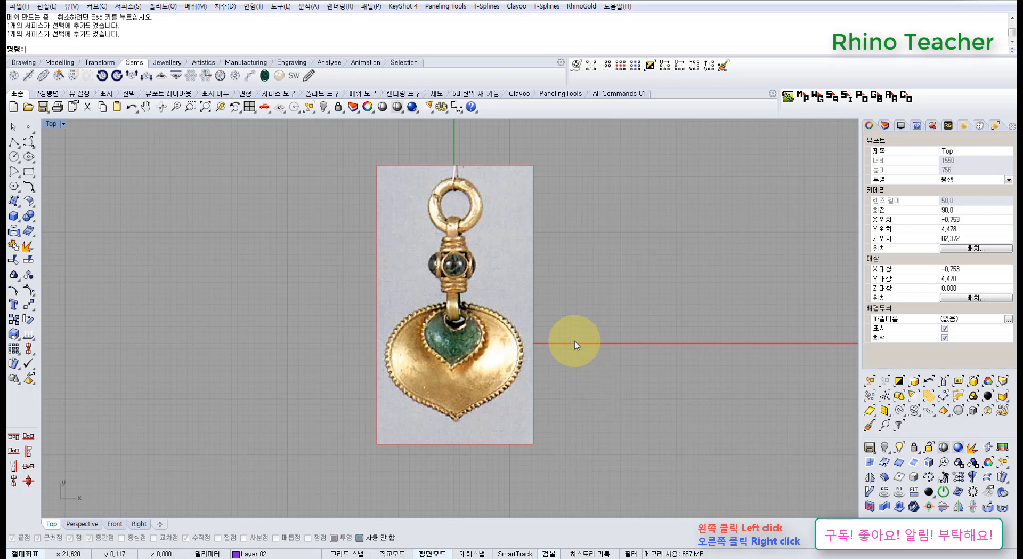
right_click_drag(561, 319, 510, 327)
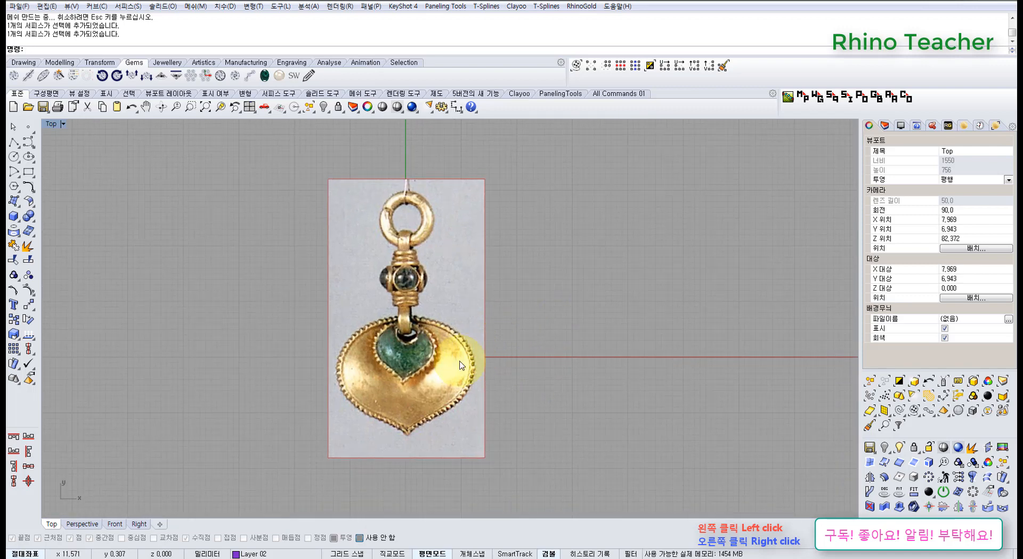
scroll(461, 366, "up", 4)
scroll(462, 365, "down", 2)
right_click_drag(436, 376, 471, 389)
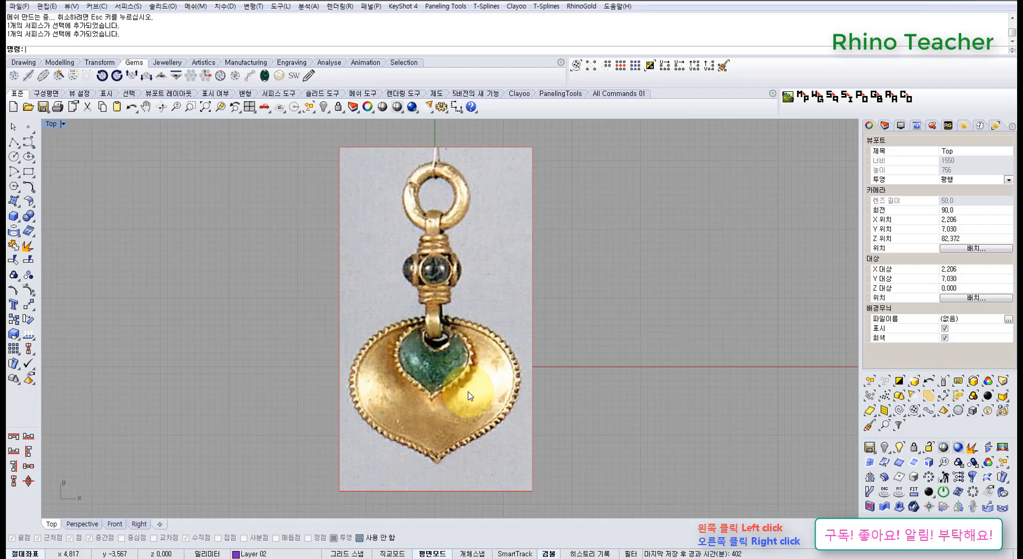
right_click_drag(394, 383, 422, 369)
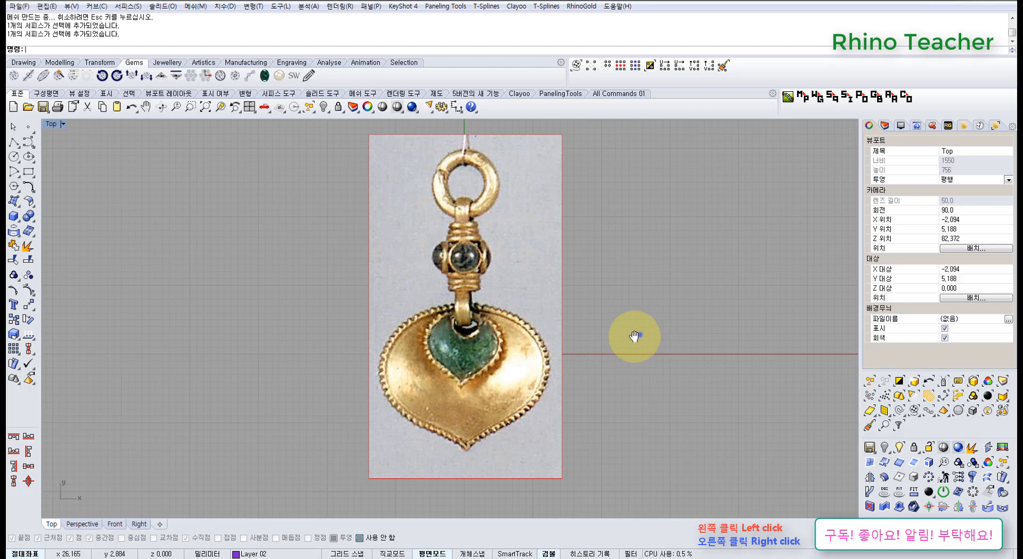
right_click_drag(639, 336, 589, 354)
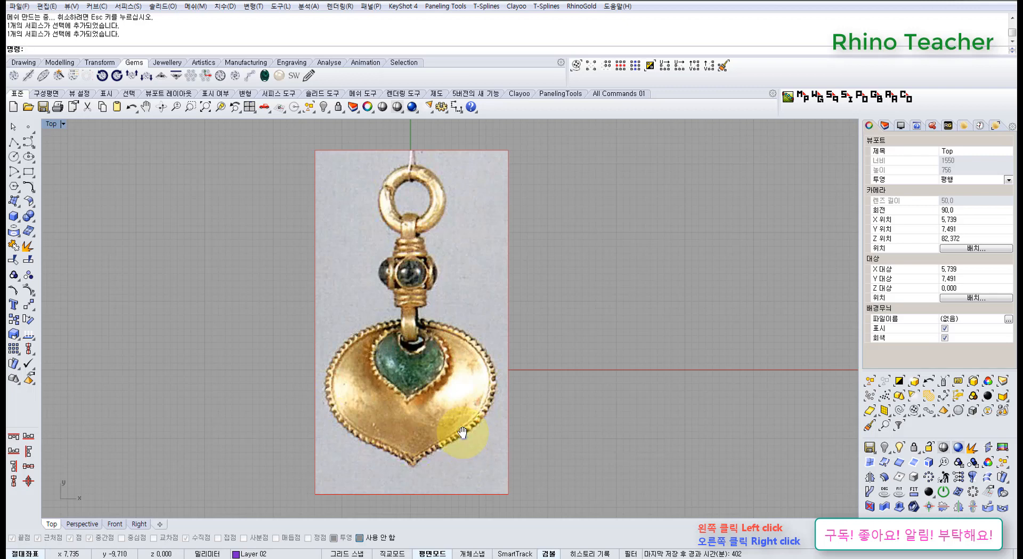
mouse_move(463, 431)
right_mouse_down()
mouse_move(446, 411)
mouse_move(474, 422)
right_mouse_up()
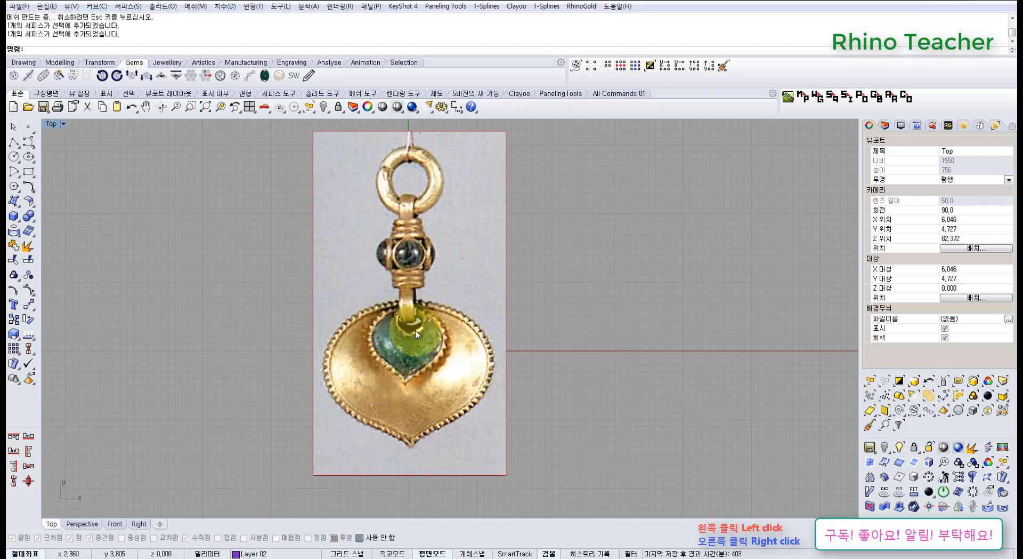
Step: Draw a rectangle centred on the origin (0), 25 mm wide and extending above and below the earring photo
scroll(372, 308, "down", 6)
right_click_drag(371, 308, 345, 344)
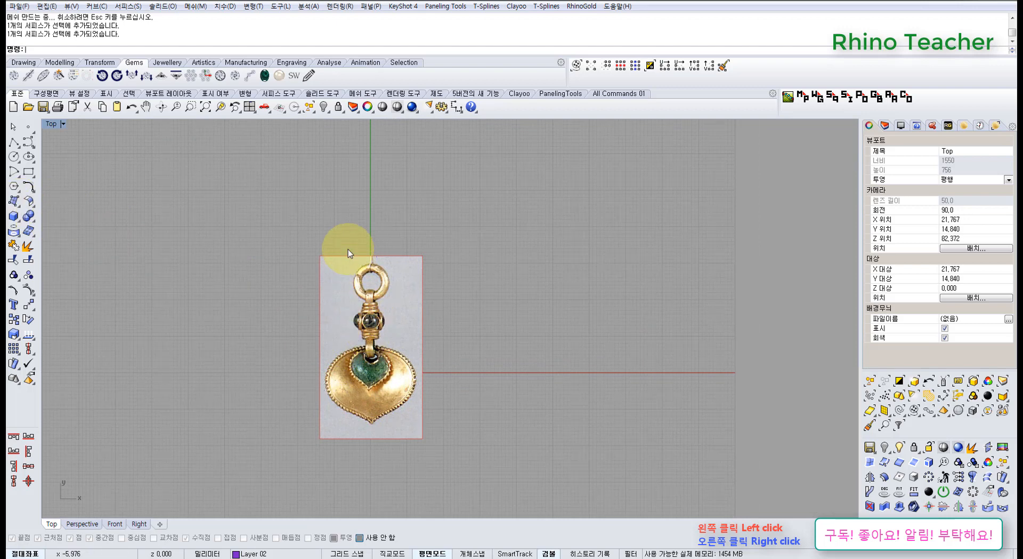
left_click(29, 174)
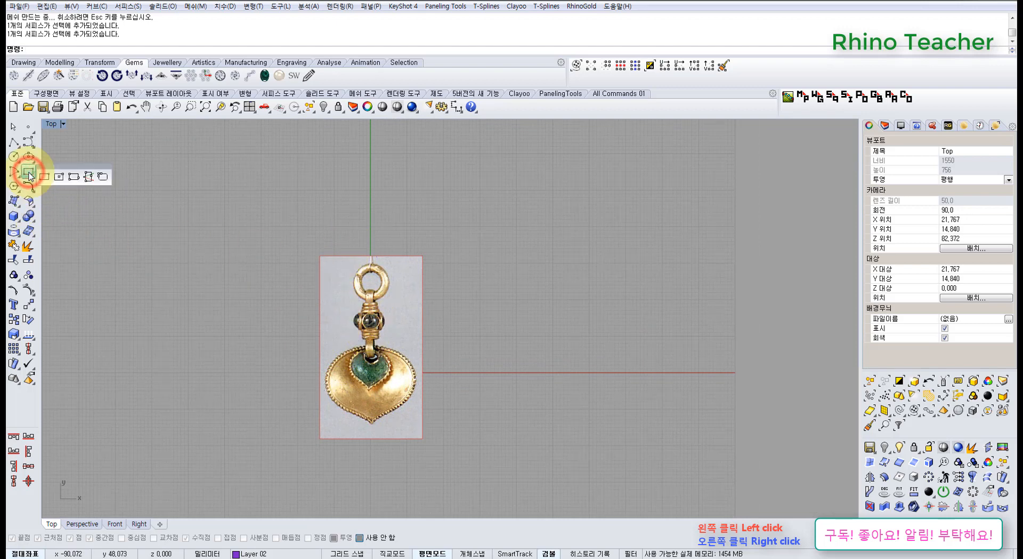
left_click(64, 187)
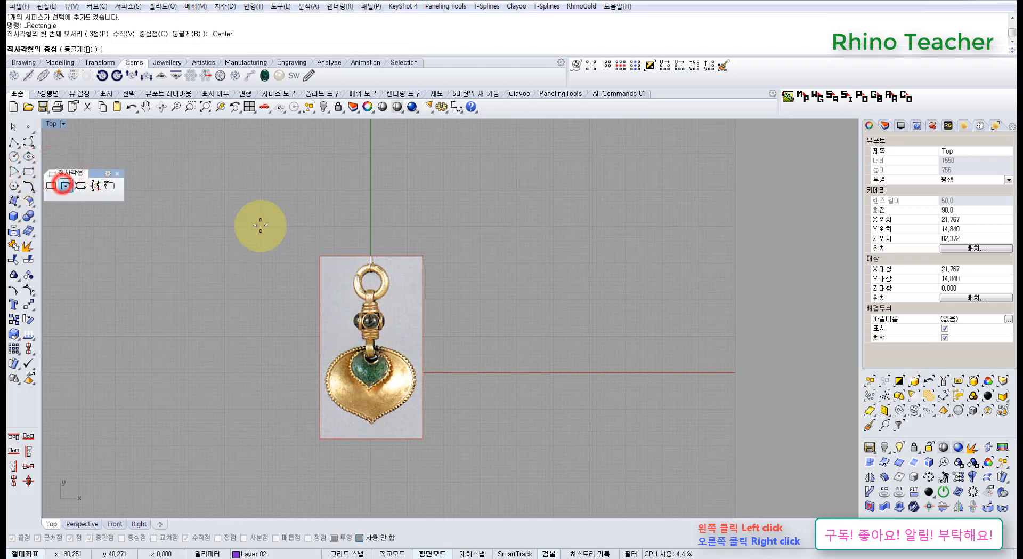
type("0")
key("Return")
type("2")
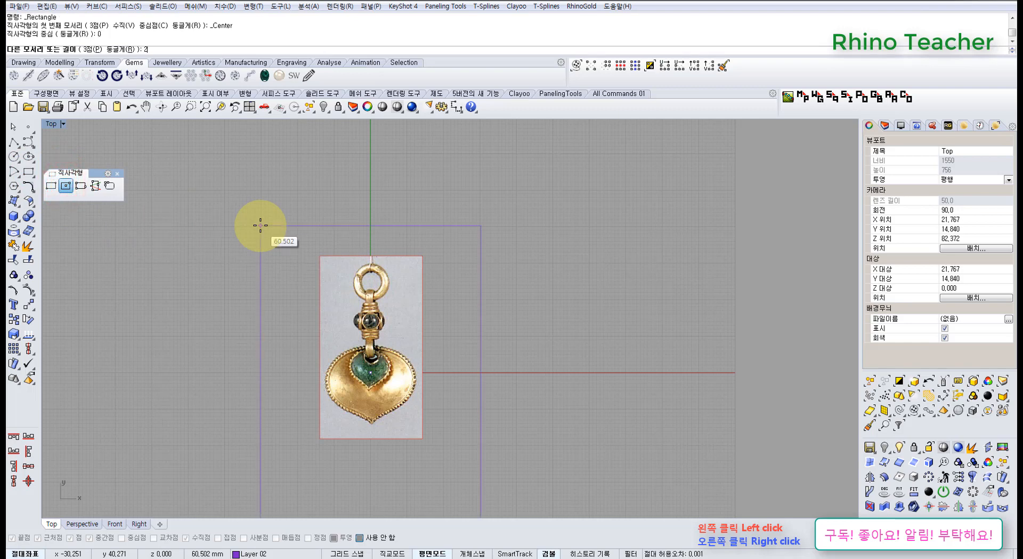
type("5")
key("Return")
left_click(299, 203)
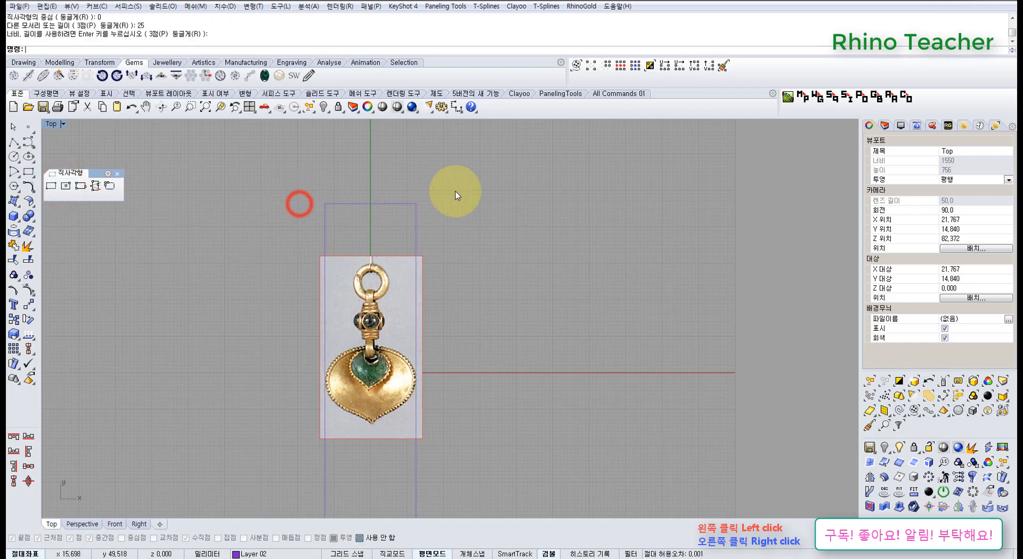
Step: Change the colour of Layer 02 to black
left_click(886, 126)
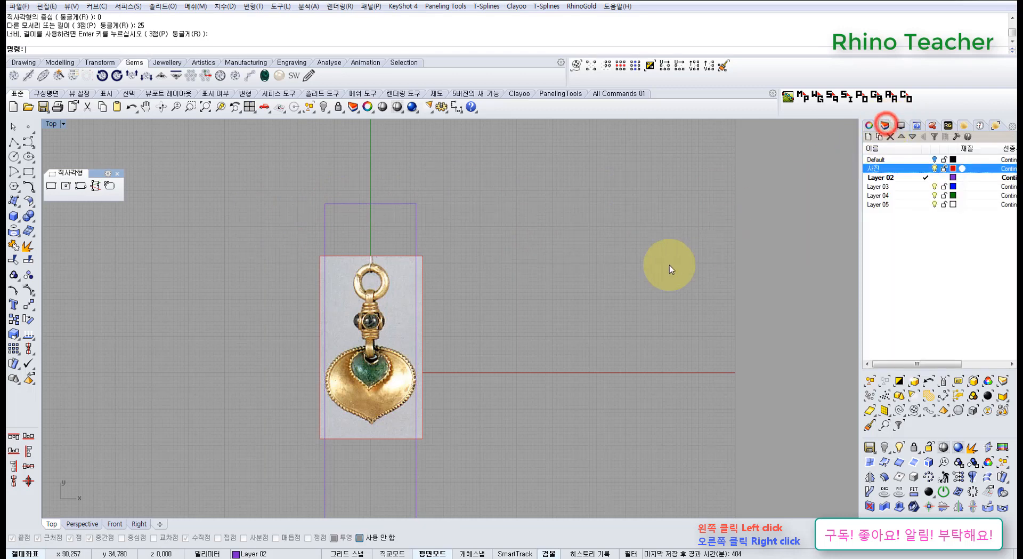
left_click(954, 178)
left_click_drag(471, 251, 471, 195)
left_click(427, 221)
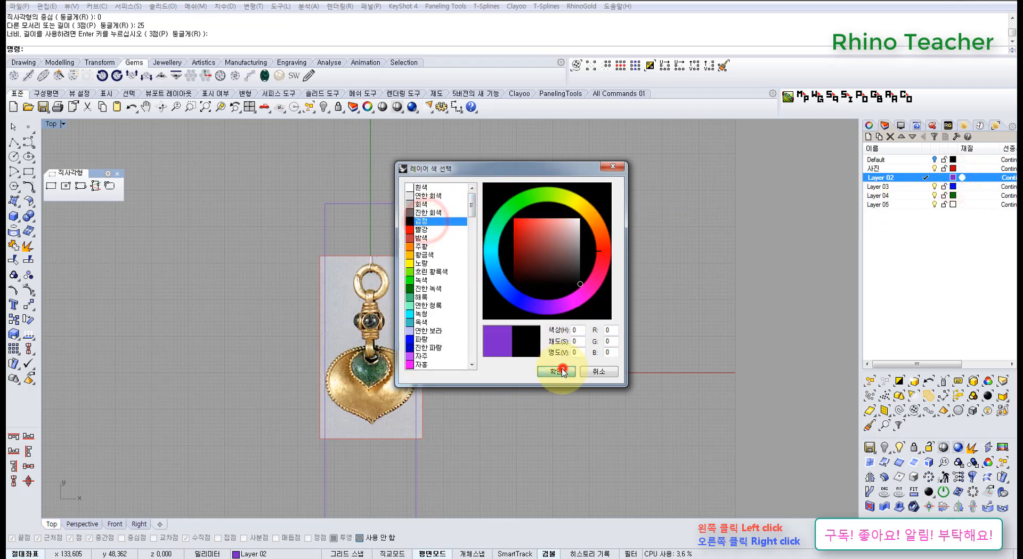
left_click(563, 372)
left_click(569, 314)
right_click_drag(472, 239, 571, 207)
scroll(498, 209, "up", 6)
scroll(489, 244, "down", 6)
right_click_drag(490, 278, 501, 236)
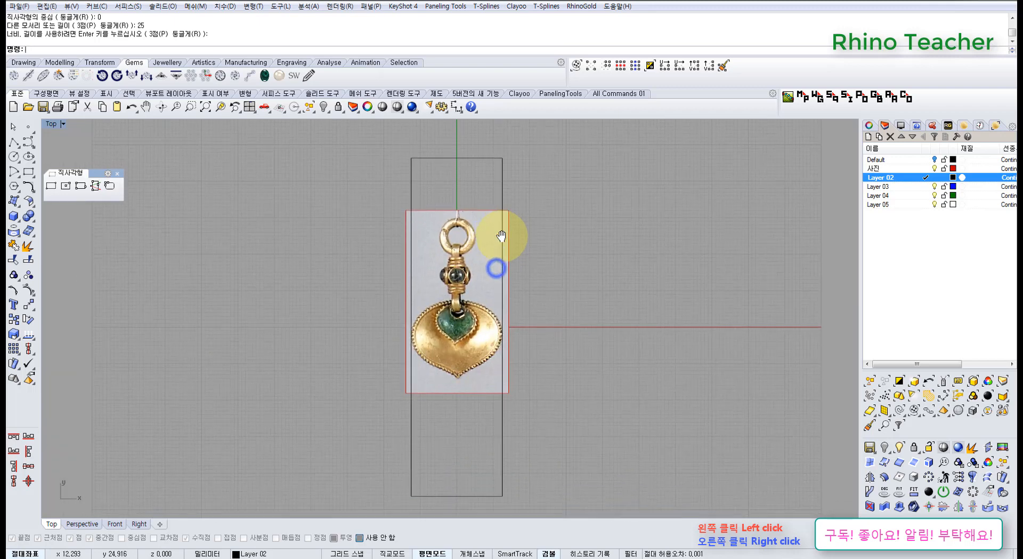
Step: Scale down the rectangle's height and move it up along the vertical axis so that it frames the earring
left_click_drag(563, 461, 411, 425)
left_click(456, 489)
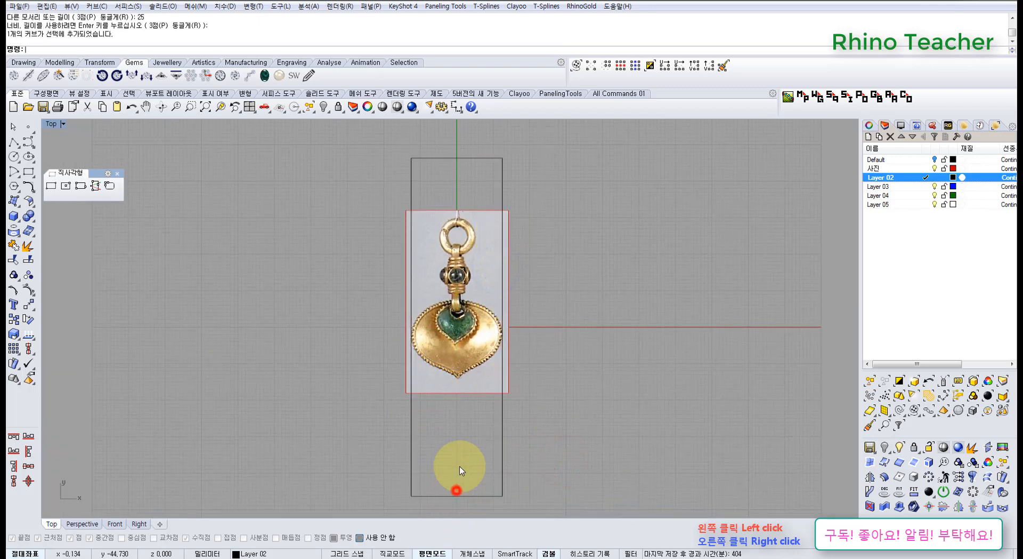
left_click_drag(454, 495, 469, 400)
scroll(469, 400, "up", 4)
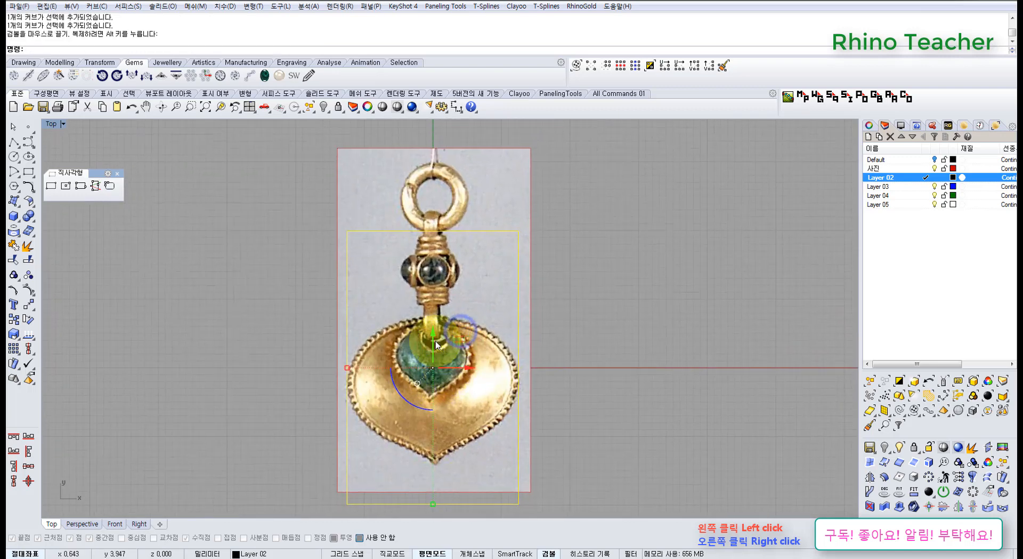
left_click_drag(433, 335, 434, 259)
right_click_drag(446, 428, 429, 378)
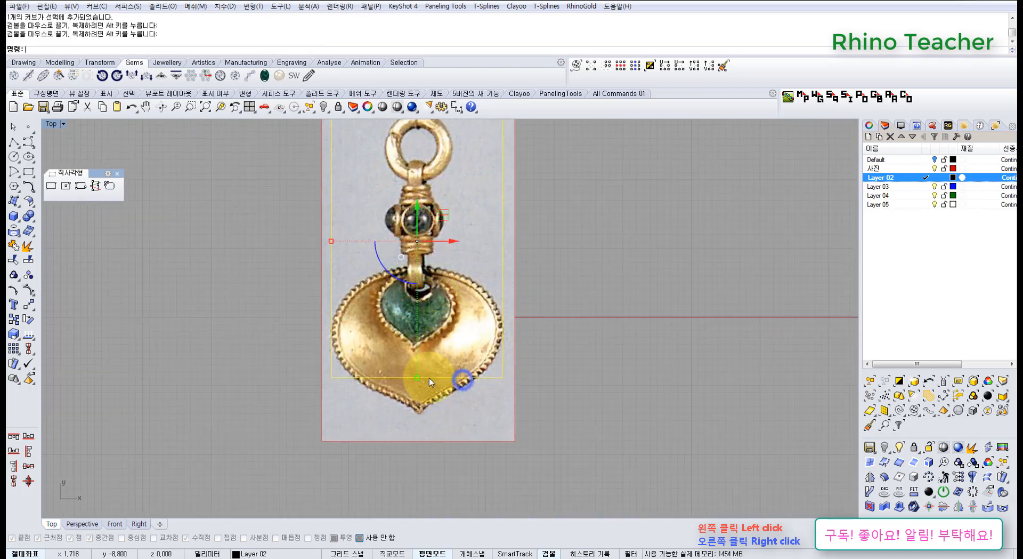
left_click_drag(420, 377, 423, 428)
scroll(472, 392, "down", 6)
right_click_drag(481, 371, 476, 387)
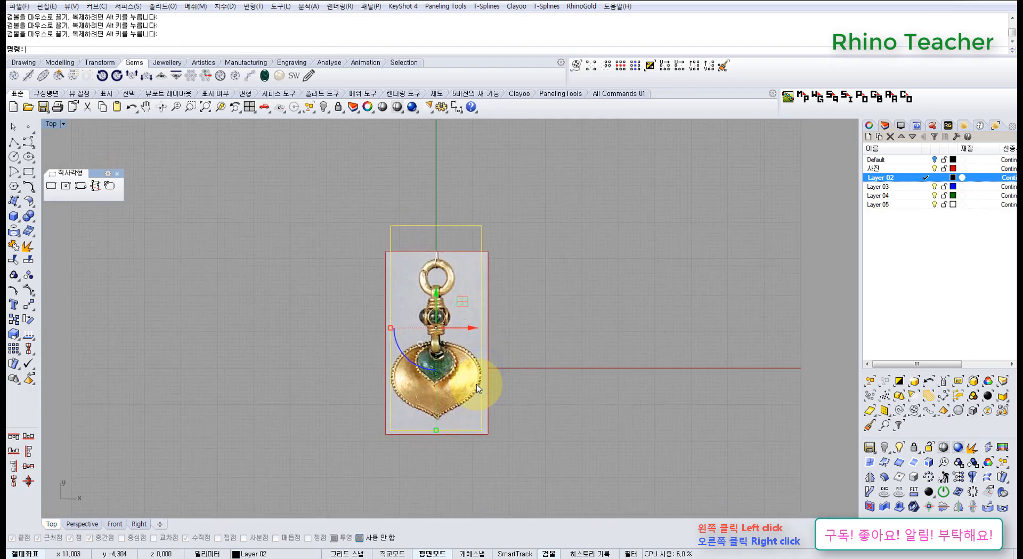
Step: Lower the framing rectangle slightly so that it extends just past both ends of the photo, and deselect it
right_click_drag(515, 318, 546, 297)
scroll(526, 215, "up", 4)
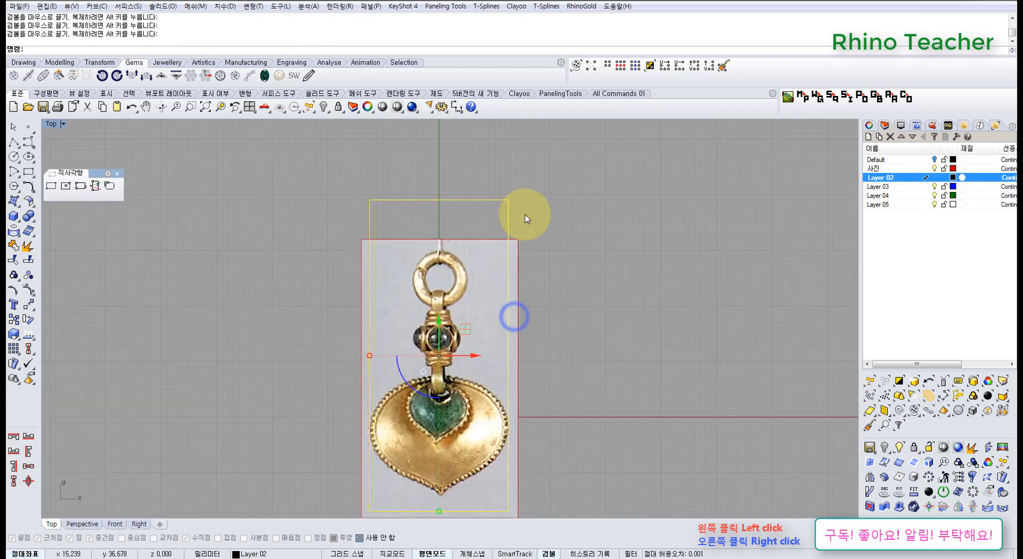
left_click_drag(542, 222, 419, 201)
right_click_drag(475, 245, 486, 186)
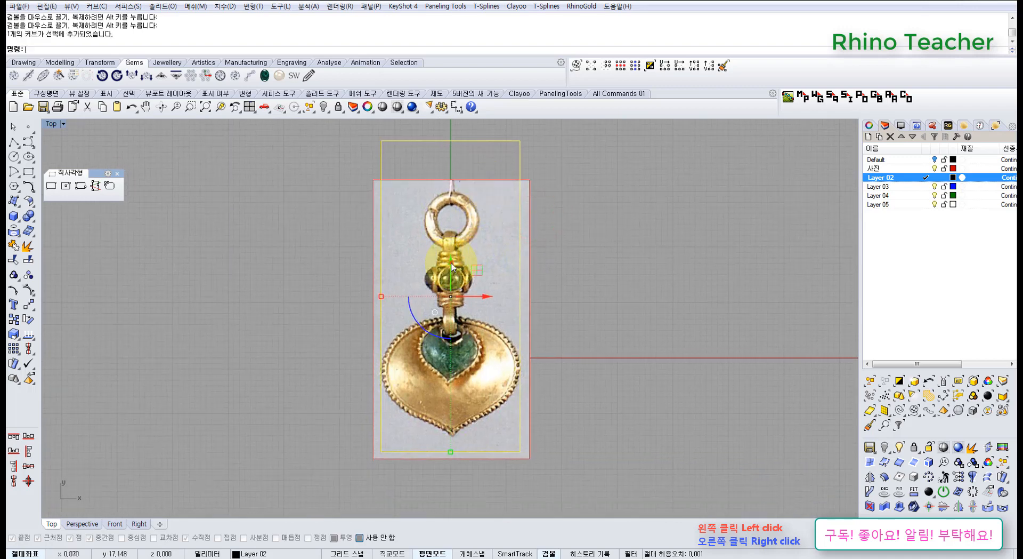
left_click_drag(452, 264, 456, 277)
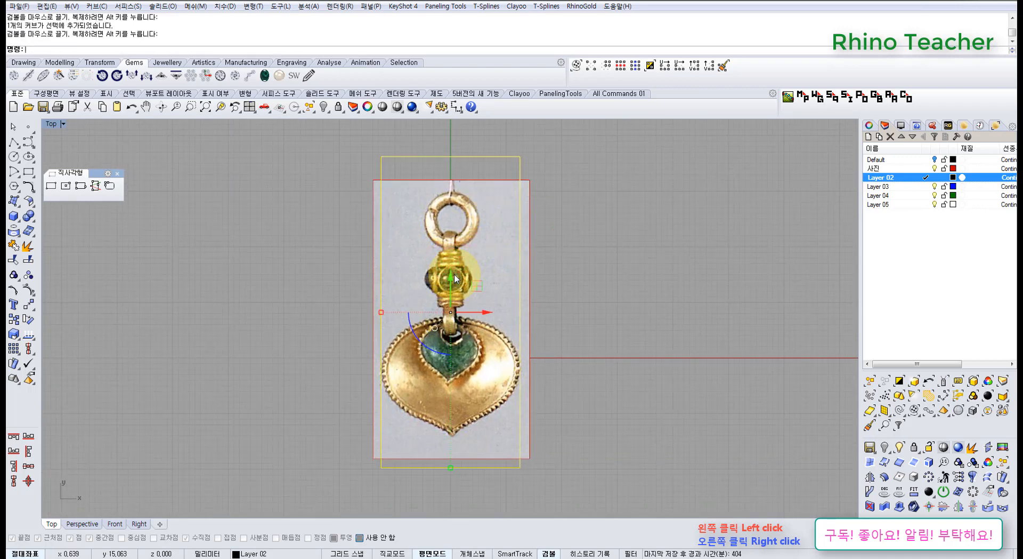
right_click_drag(482, 274, 511, 285)
left_click(583, 278)
right_click_drag(560, 196, 562, 258)
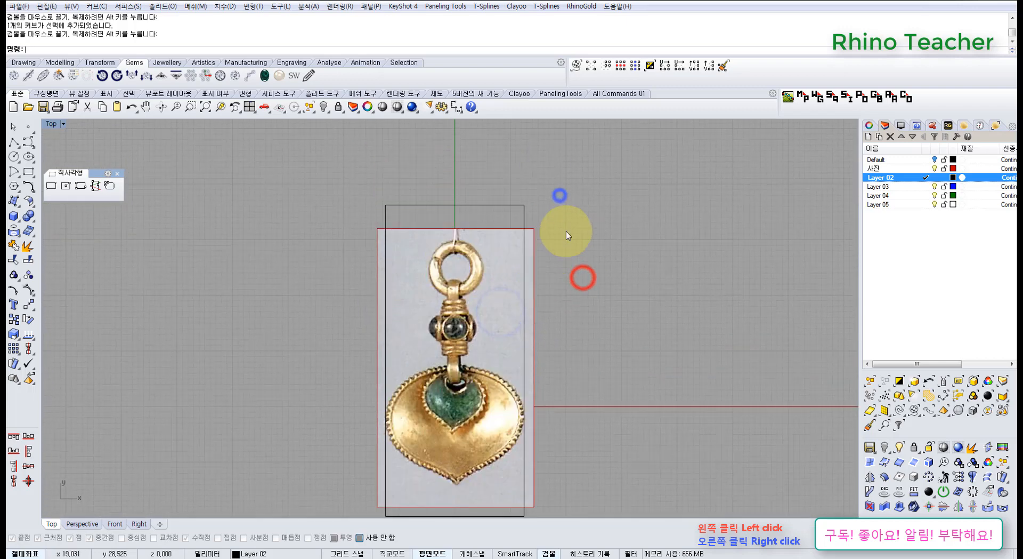
Step: Compare the 25 mm wide rectangle with the width of the heart-shaped plate in the earring photo
left_click_drag(557, 208, 458, 179)
right_click_drag(499, 368, 500, 288)
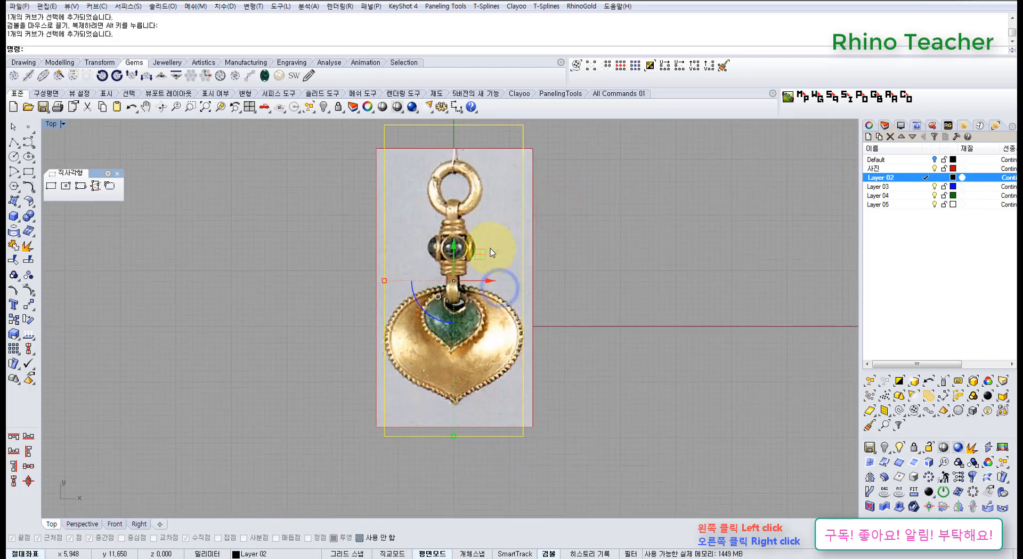
right_click_drag(528, 160, 519, 193)
left_click_drag(535, 165, 445, 148)
scroll(458, 262, "up", 6)
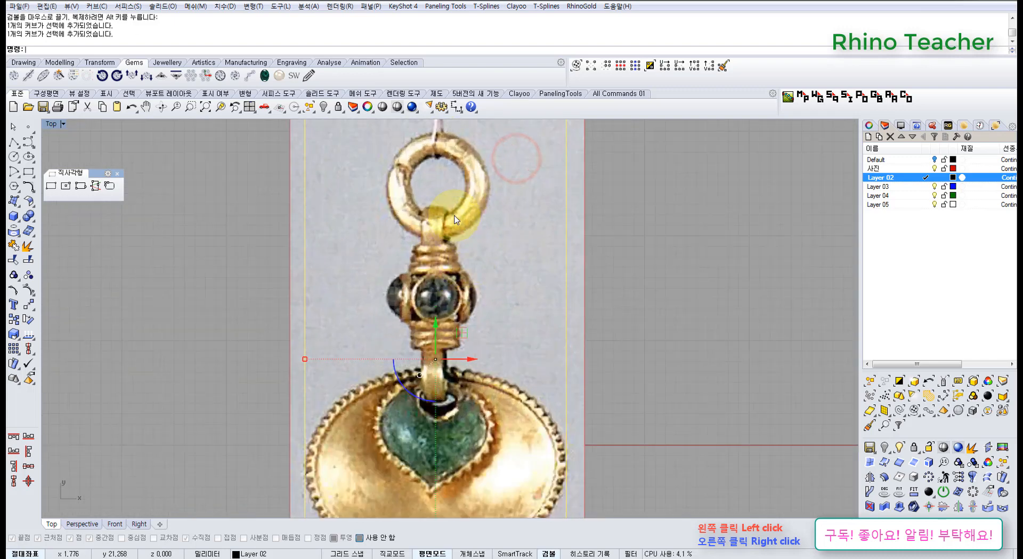
scroll(446, 216, "down", 6)
right_click_drag(436, 218, 409, 290)
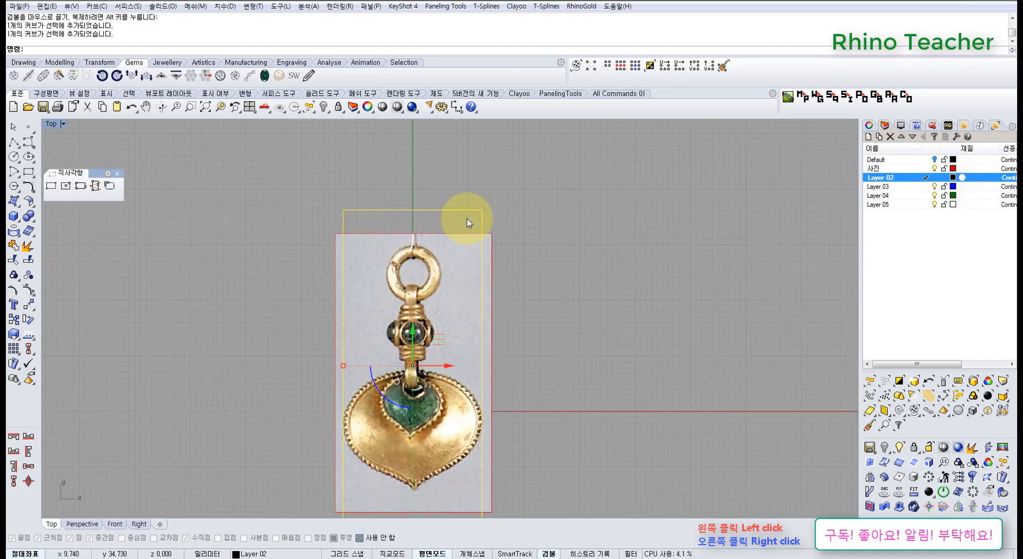
right_click_drag(487, 267, 513, 196)
left_click(569, 211)
scroll(526, 245, "up", 3)
left_click(459, 290)
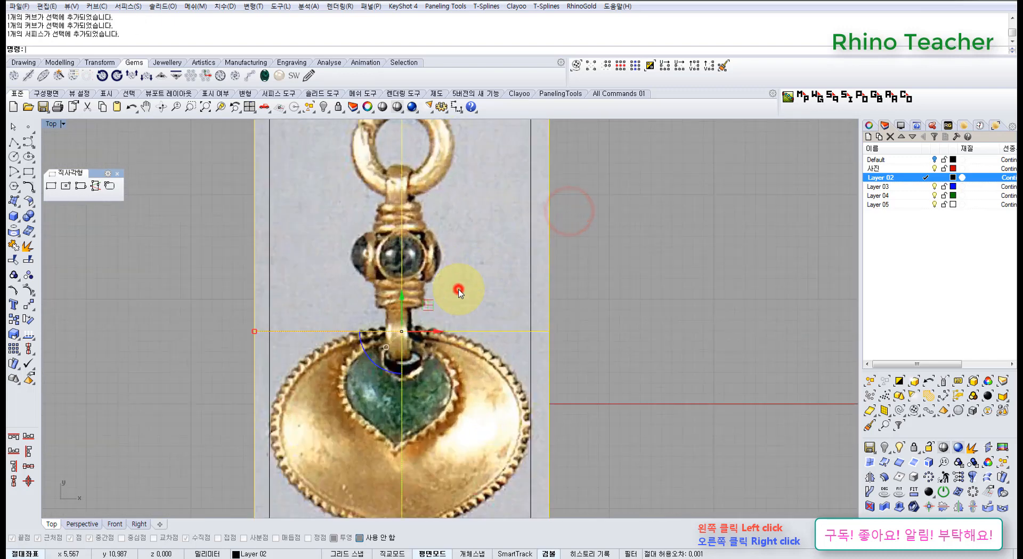
Step: Delete the framing rectangle around the earring photo
scroll(445, 228, "up", 2)
scroll(416, 287, "down", 4)
right_click_drag(422, 276, 395, 353)
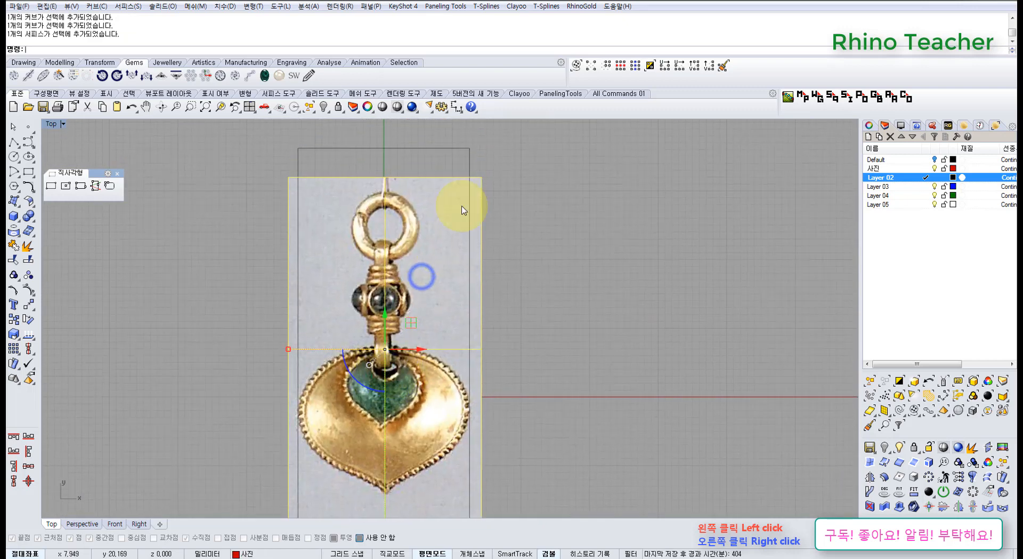
left_click_drag(502, 155, 460, 164)
key("Delete")
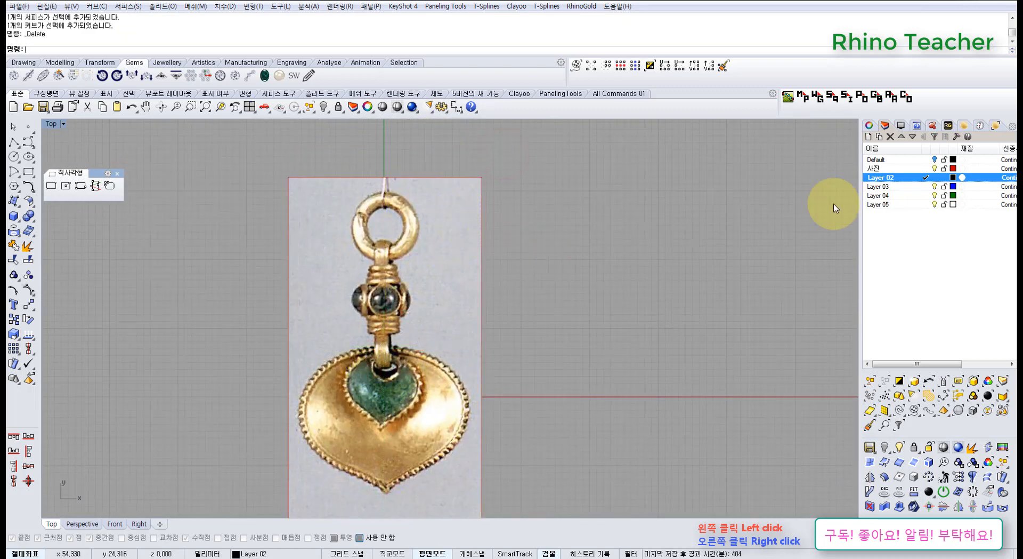
left_click(943, 168)
right_click_drag(452, 308, 504, 267)
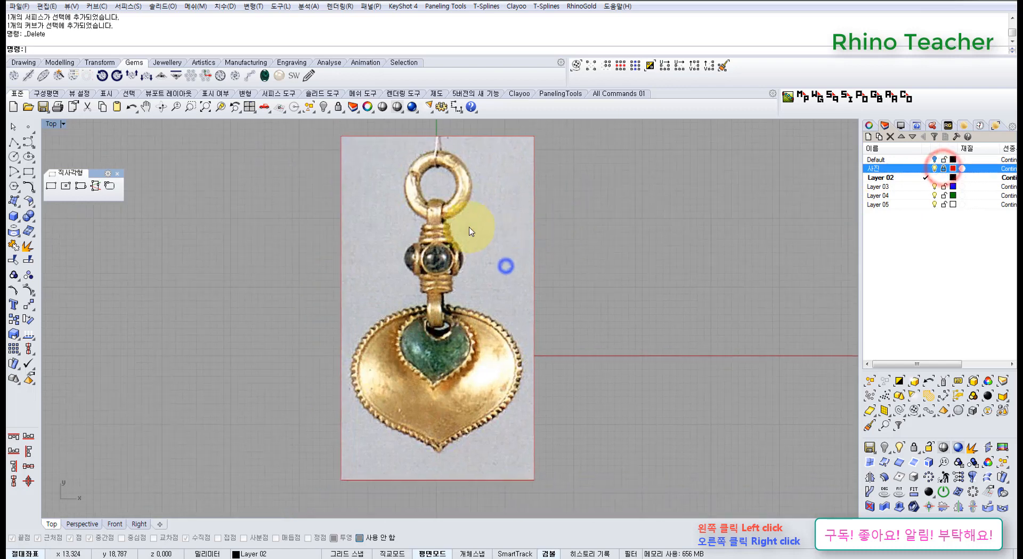
left_click(464, 229)
left_click(944, 168)
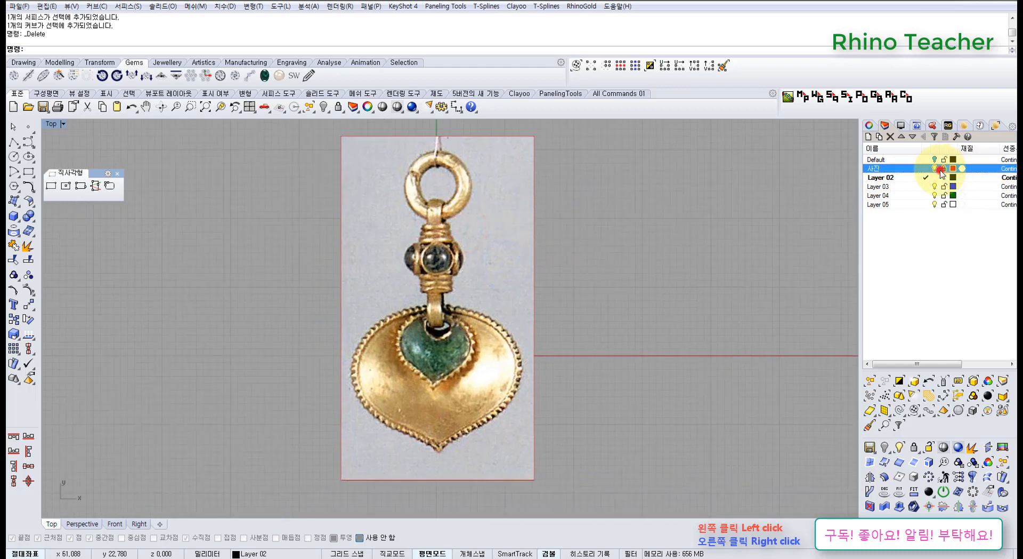
Step: Set the transparency of the earring photo's Picture Frame material to about 75%
left_click(470, 256)
left_click(871, 126)
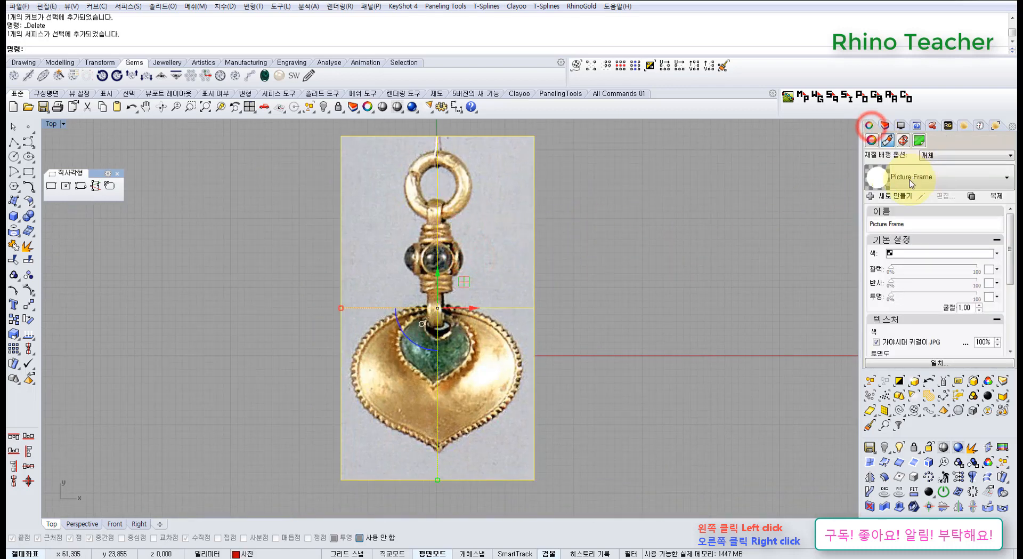
left_click_drag(896, 299, 955, 304)
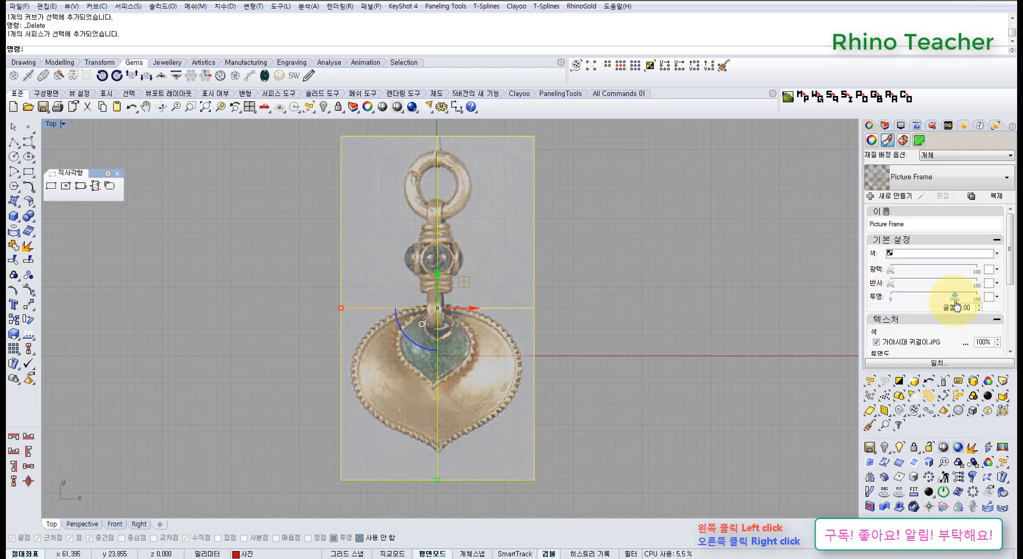
Step: Lock the 사진 layer that holds the earring photo
left_click(886, 125)
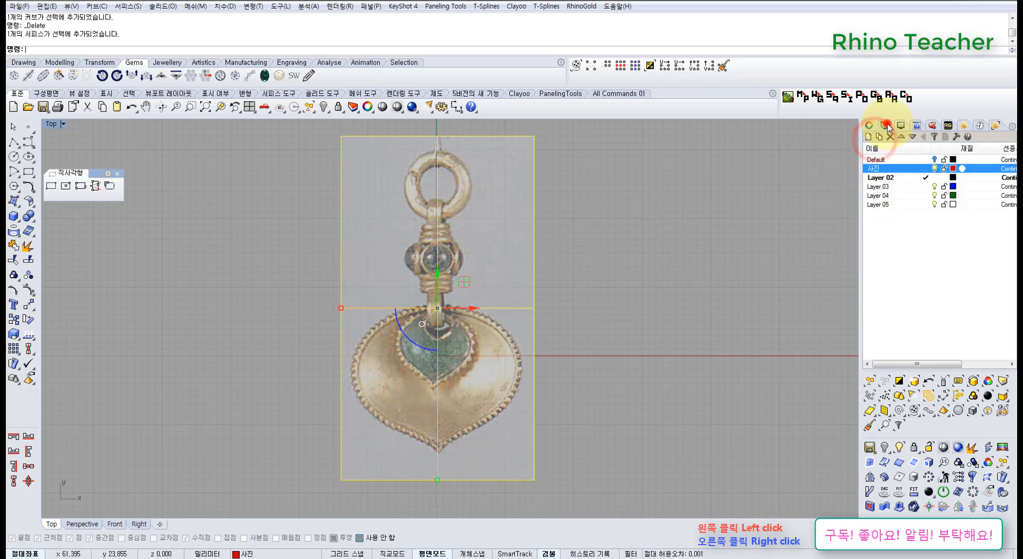
left_click(944, 168)
right_click_drag(589, 268, 458, 257)
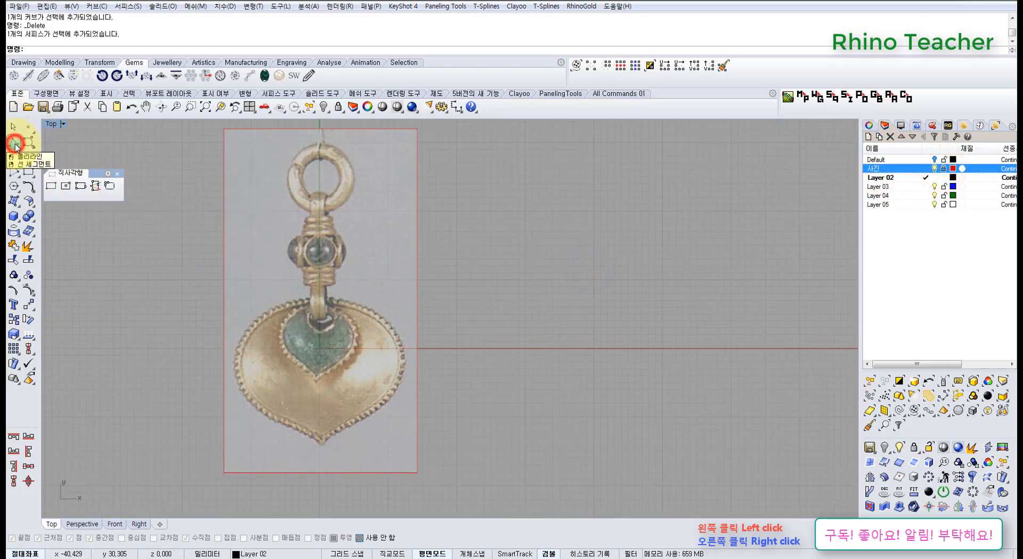
Step: Draw a vertical centre line through the earring photo, extending both ways from the origin (0) along the Y axis, and close the floating rectangle toolbar
left_click(14, 143)
left_click(59, 149)
scroll(354, 300, "down", 4)
right_click_drag(363, 330, 434, 347)
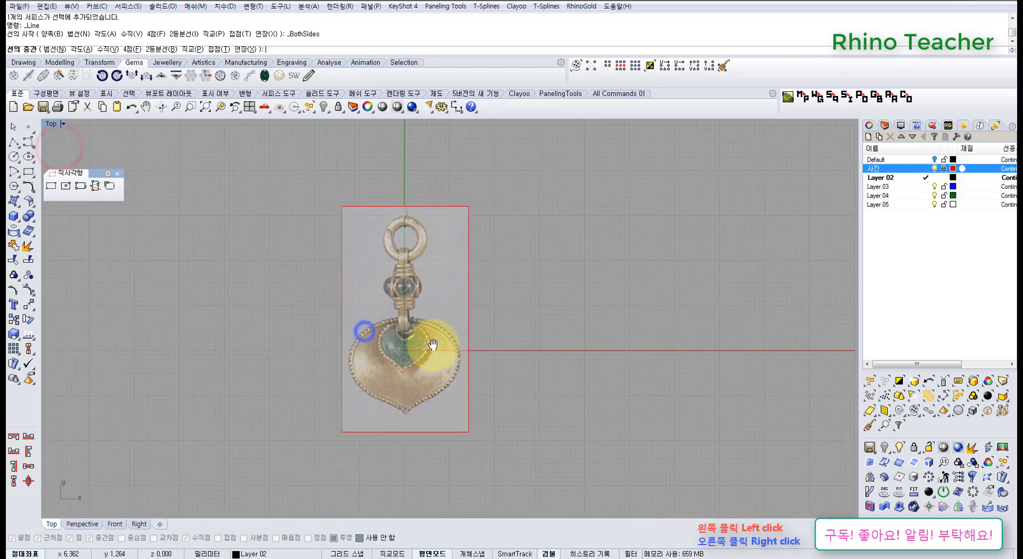
type("0")
key("Return")
left_click(416, 180)
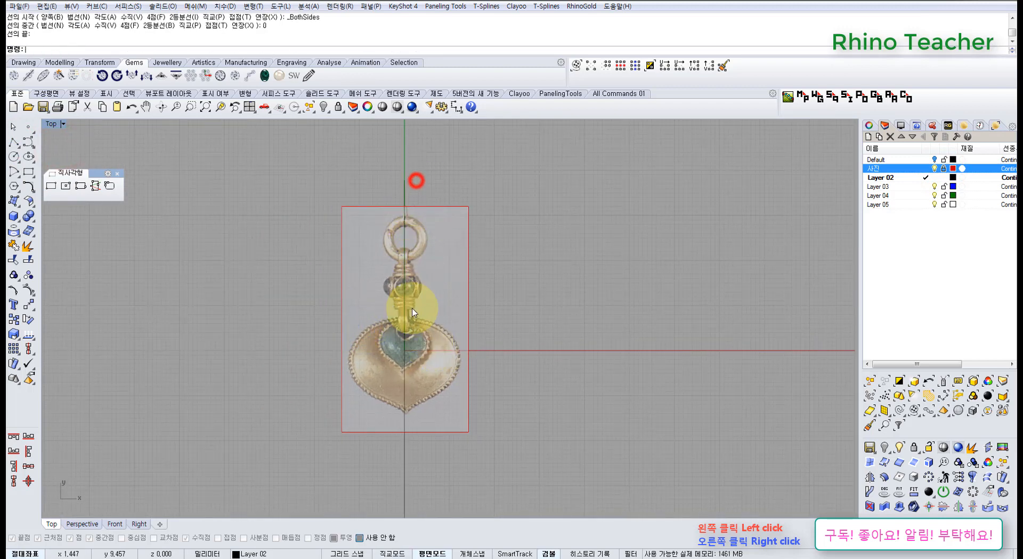
scroll(394, 347, "up", 5)
left_click(117, 174)
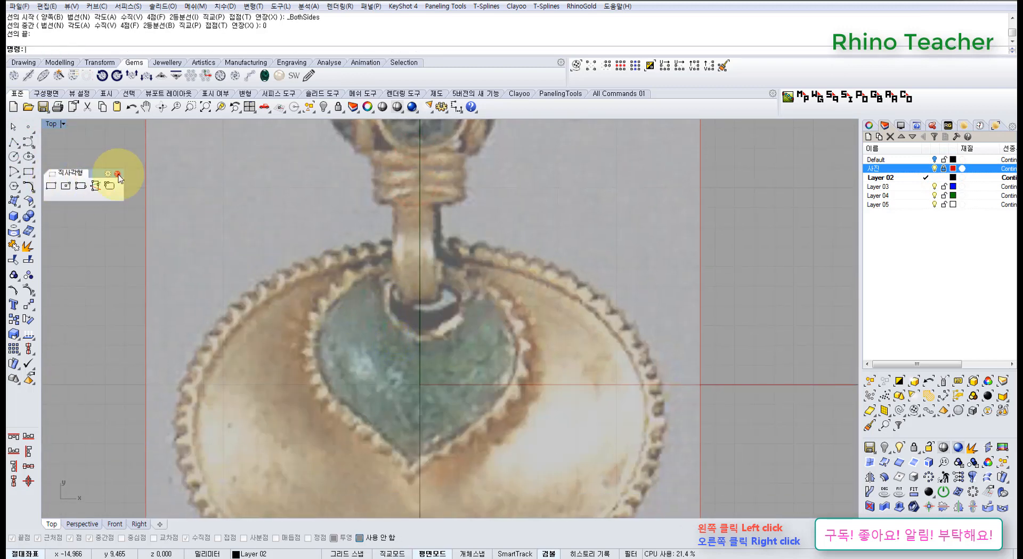
Step: Start a degree-3 control point curve on the centre line at the plate's top edge and trace the first part of its upper-left edge
left_click(28, 143)
right_click_drag(425, 300, 439, 270)
scroll(414, 200, "up", 2)
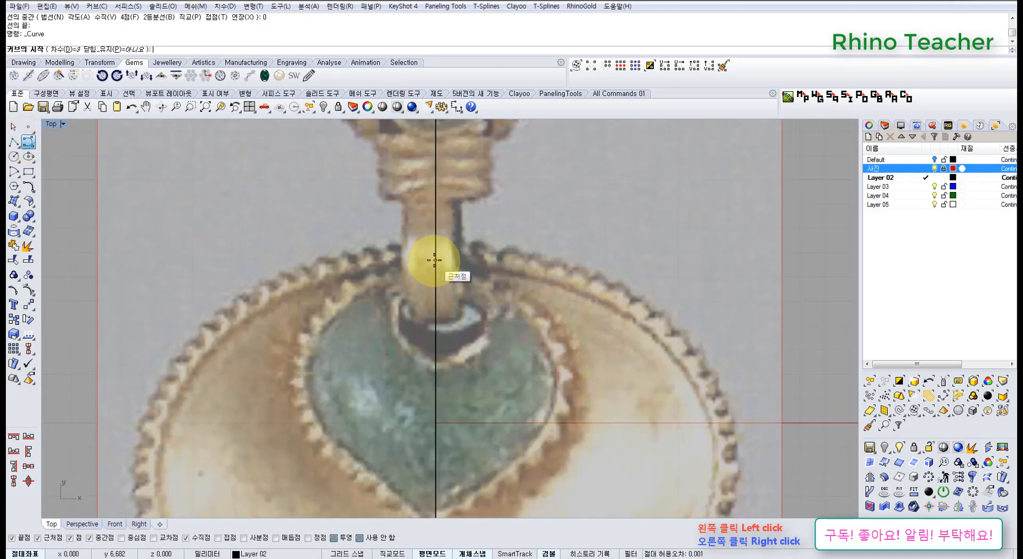
left_click(434, 260)
scroll(429, 258, "down", 3)
left_click(336, 218)
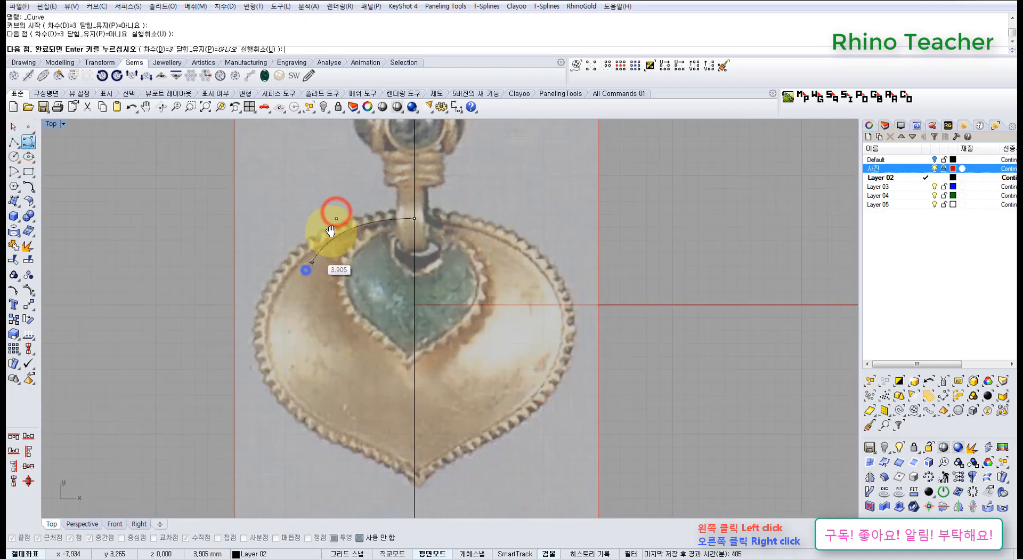
right_click_drag(331, 230, 349, 198)
key("ctrl+z")
left_click(402, 187)
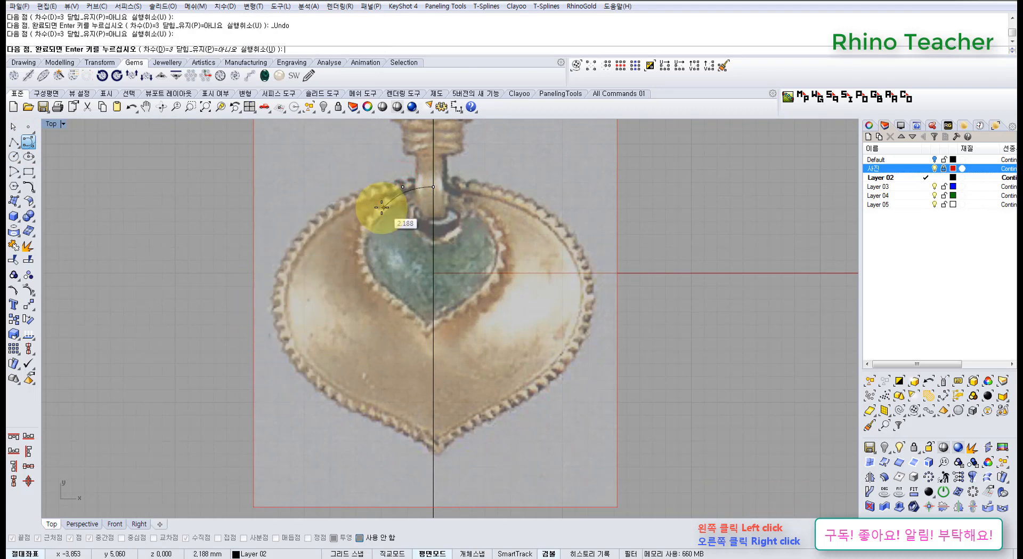
left_click(352, 197)
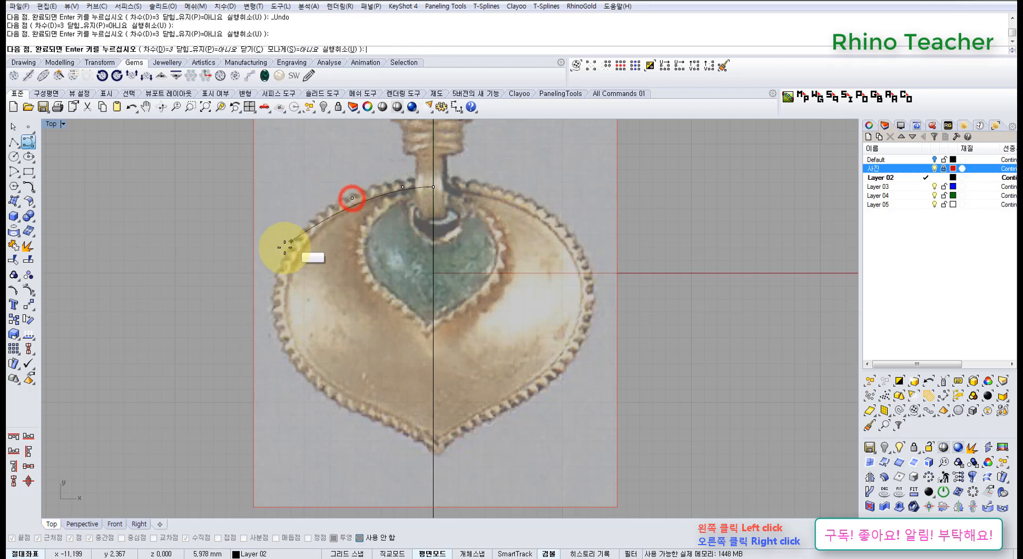
Step: Continue the curve down the plate's left edge inside the beading and end it on the centre line at the lower tip
left_click(288, 251)
left_click(280, 336)
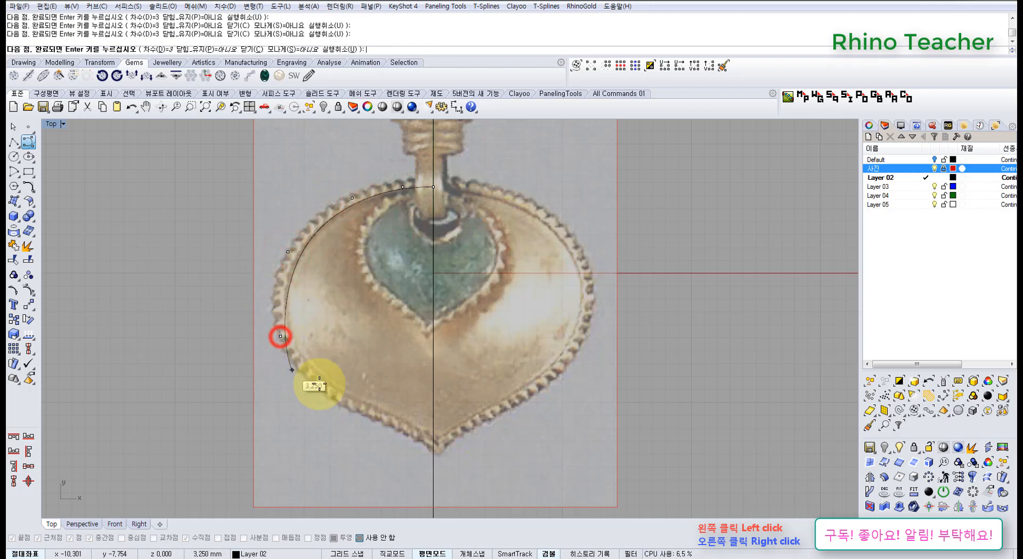
left_click(335, 390)
left_click(385, 407)
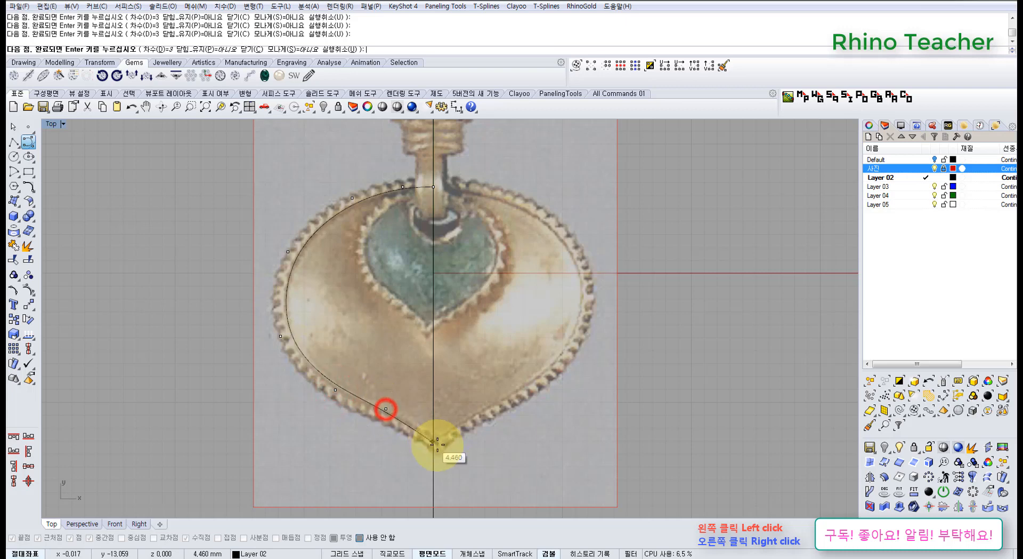
scroll(416, 430, "up", 5)
left_click(425, 435)
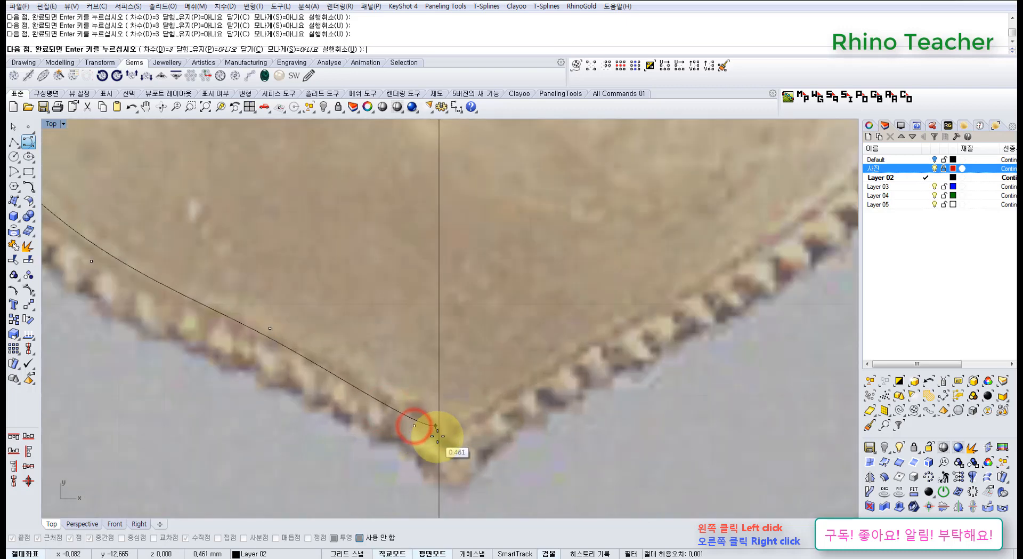
left_click(437, 429)
right_click(433, 426)
Step: Turn on the control points of the traced left half of the plate outline
scroll(386, 396, "down", 6)
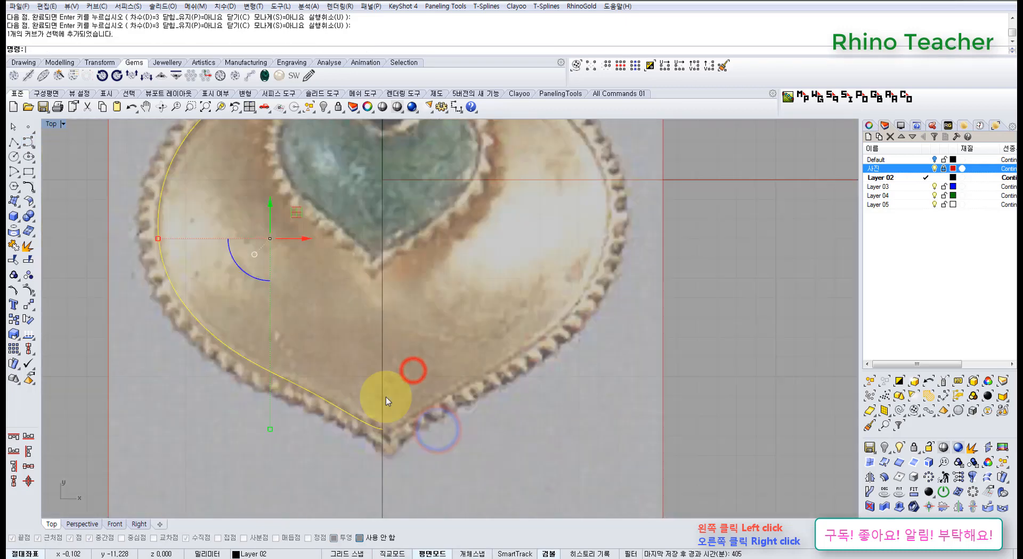
scroll(349, 381, "up", 3)
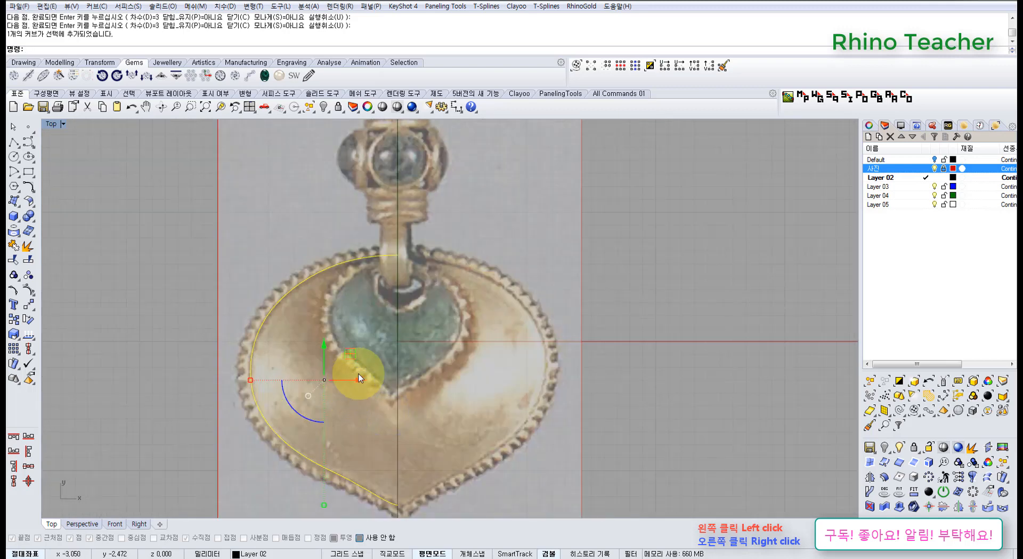
right_click_drag(371, 384, 397, 320)
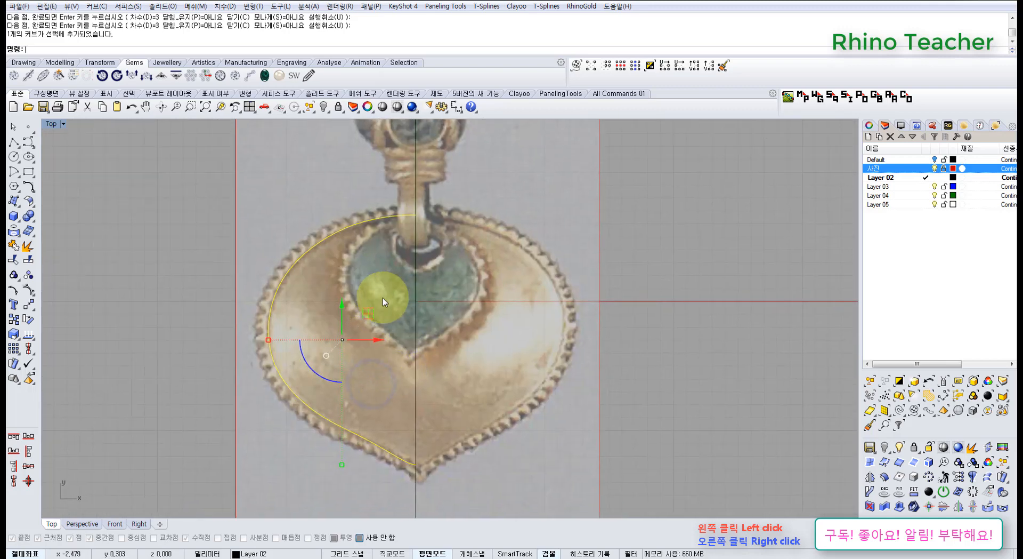
scroll(377, 270, "down", 3)
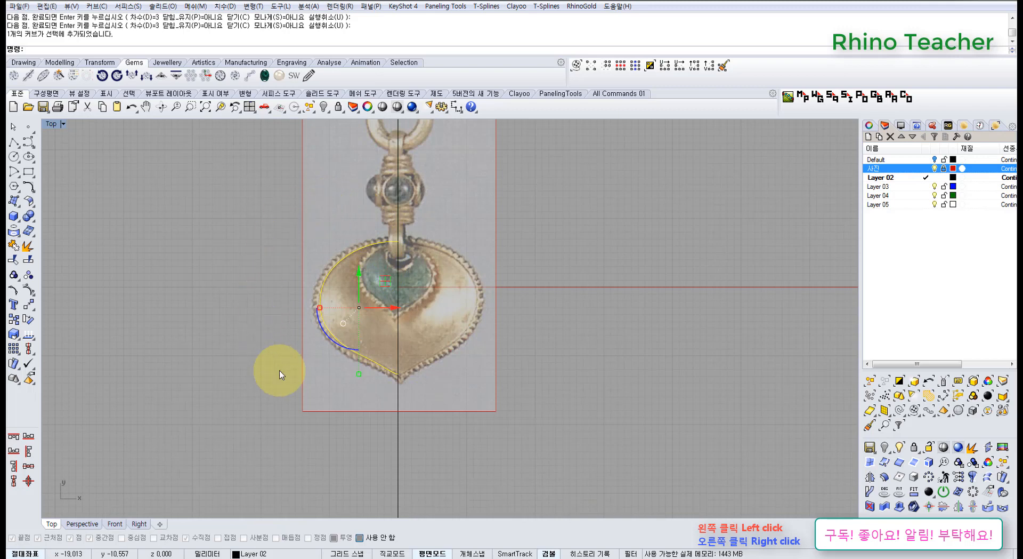
scroll(349, 279, "up", 4)
right_click_drag(505, 297, 449, 282)
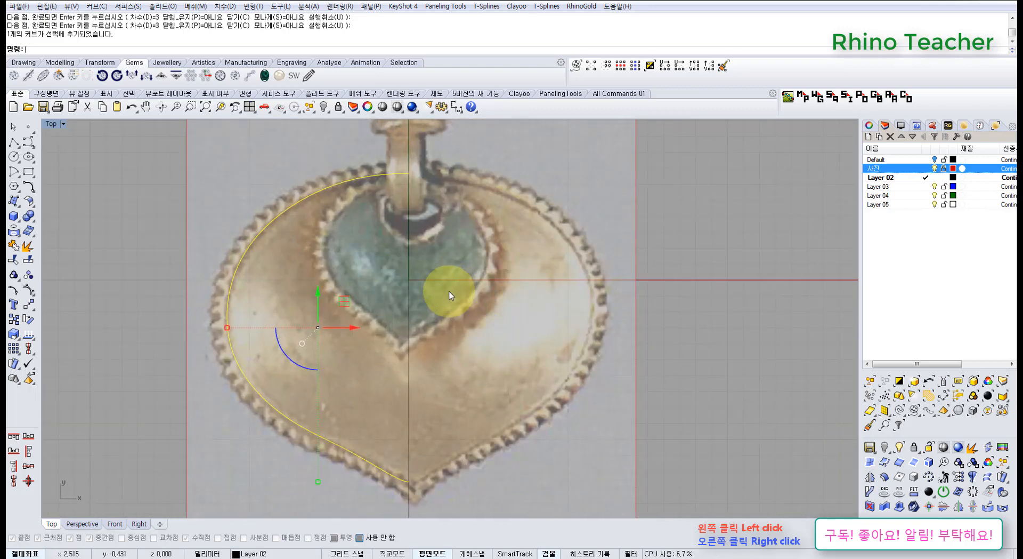
right_click_drag(482, 331, 456, 325)
key("F10")
right_click_drag(458, 383, 464, 315)
scroll(383, 413, "up", 6)
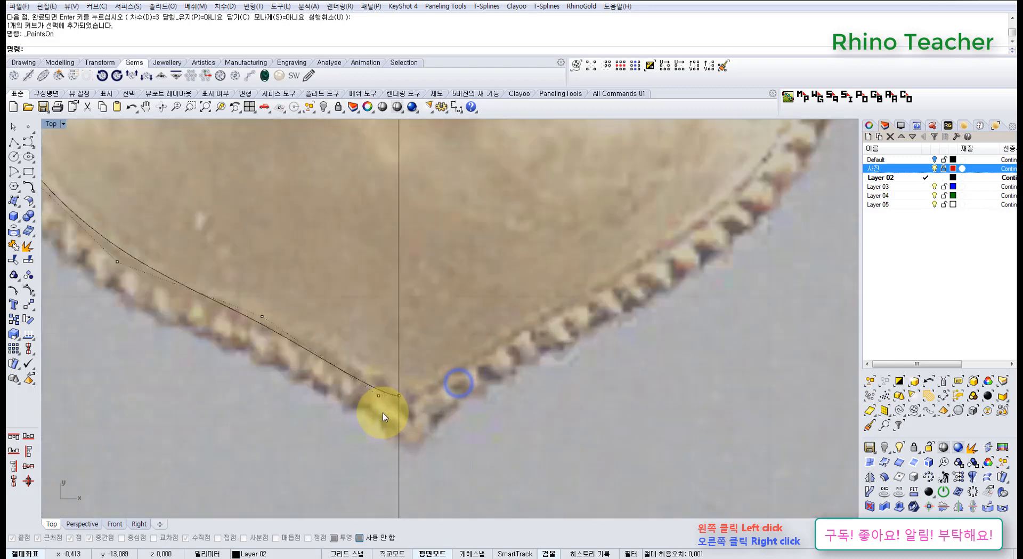
Step: Move the third control point from the curve's lower end slightly down to fit the plate's edge, and turn the control points off
left_click_drag(352, 349, 389, 406)
scroll(407, 395, "up", 4)
scroll(363, 382, "down", 4)
right_click_drag(358, 382, 477, 426)
left_click(384, 328)
left_click_drag(353, 328, 399, 382)
left_click_drag(390, 327, 394, 340)
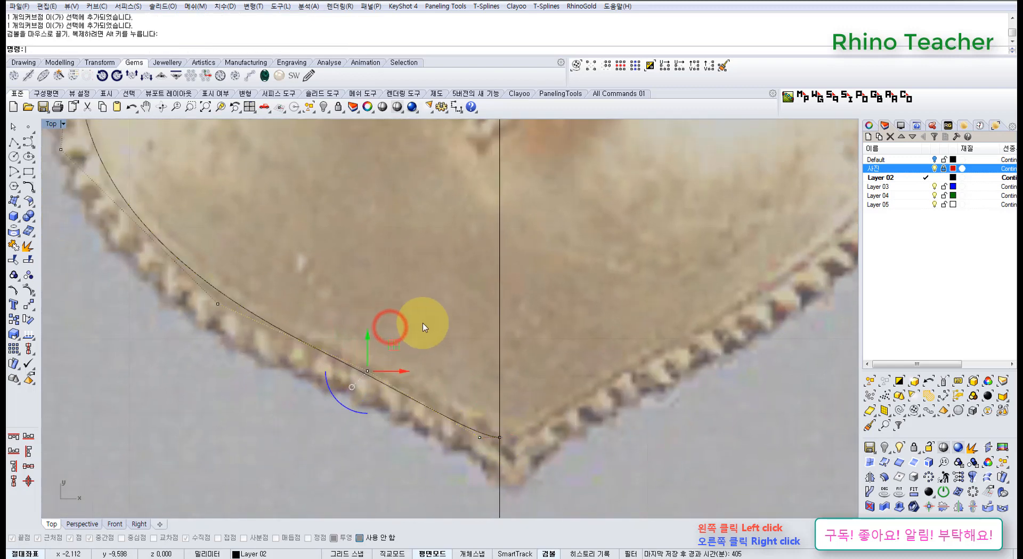
scroll(426, 320, "down", 5)
right_click_drag(447, 297, 382, 378)
key("Escape")
key("Escape")
Step: Mirror the left half outline as a copy across the vertical centre line through the origin (0)
scroll(407, 340, "down", 10)
left_click_drag(366, 367, 332, 410)
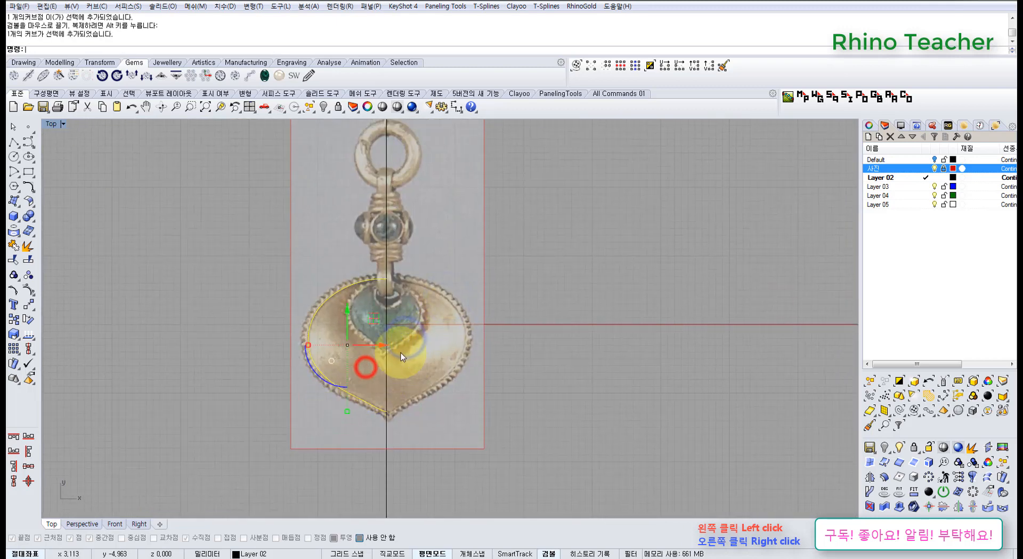
scroll(357, 293, "up", 12)
scroll(366, 366, "down", 10)
right_click_drag(398, 360, 395, 302)
middle_click(396, 305)
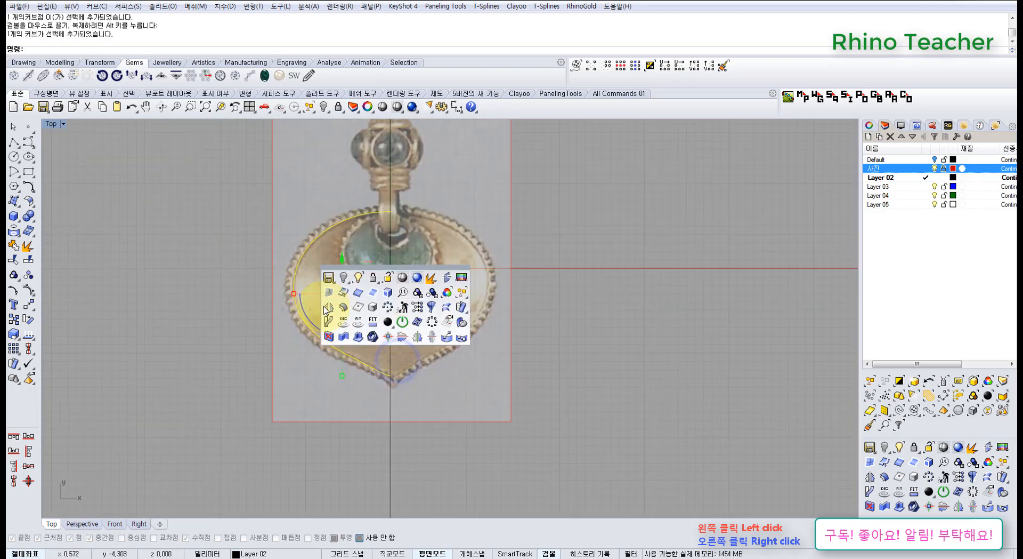
left_click(327, 308)
type("0")
key("Return")
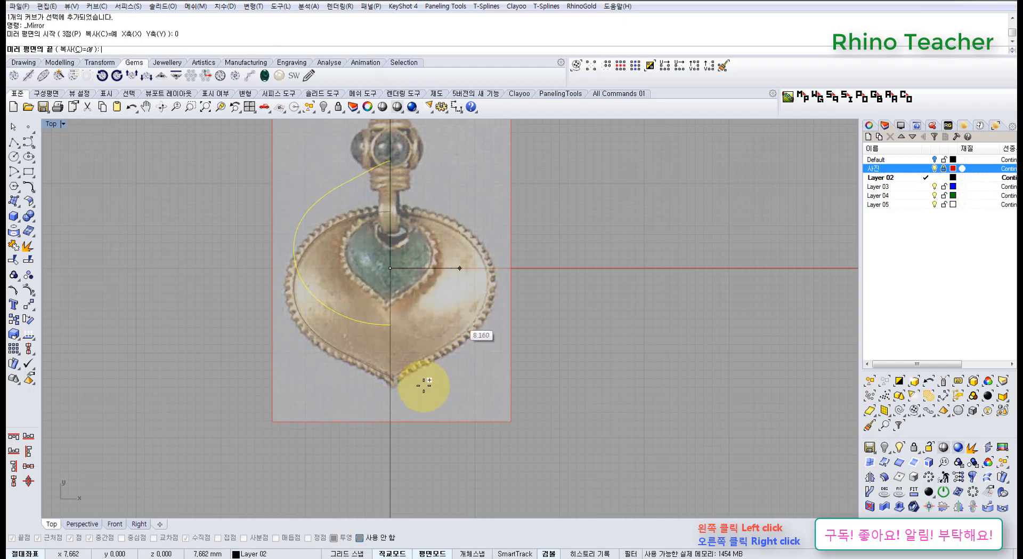
left_click(421, 410)
scroll(463, 281, "up", 6)
scroll(469, 290, "down", 4)
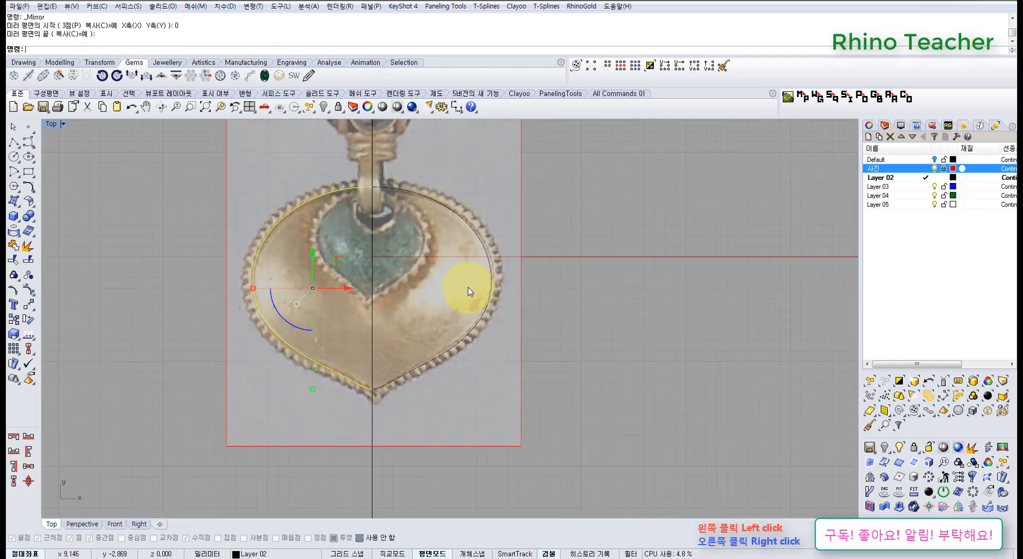
Step: Examine how both outline halves fit the plate in the photo and meet at the lower tip
left_click_drag(443, 312, 442, 311)
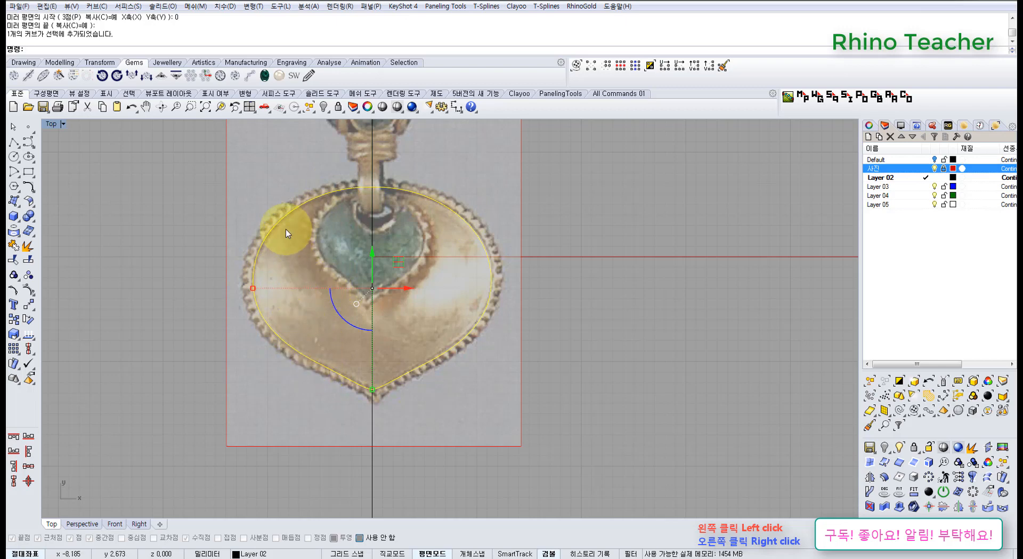
mouse_move(460, 291)
right_mouse_down()
mouse_move(487, 322)
mouse_move(474, 294)
right_mouse_up()
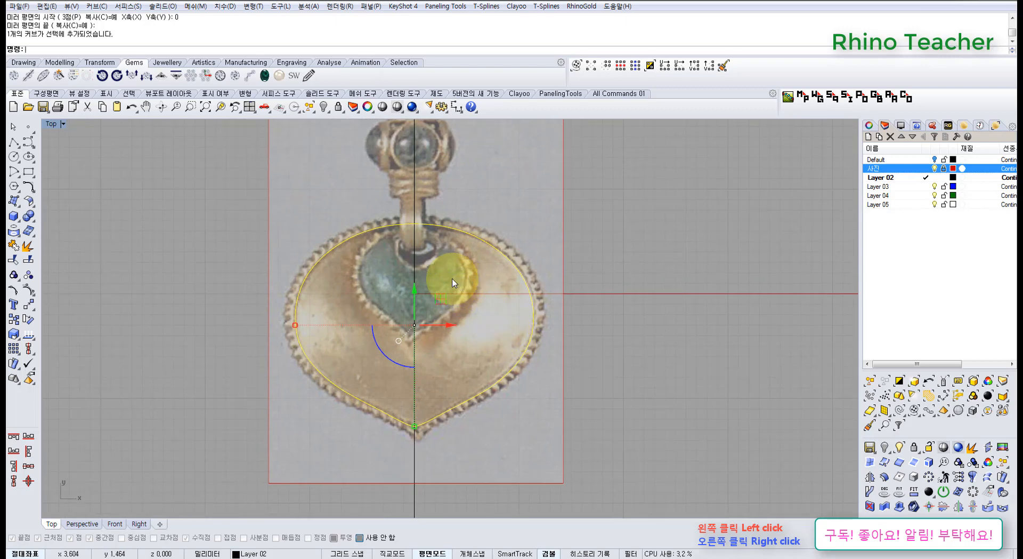
right_click_drag(353, 229, 372, 270)
left_click(363, 274)
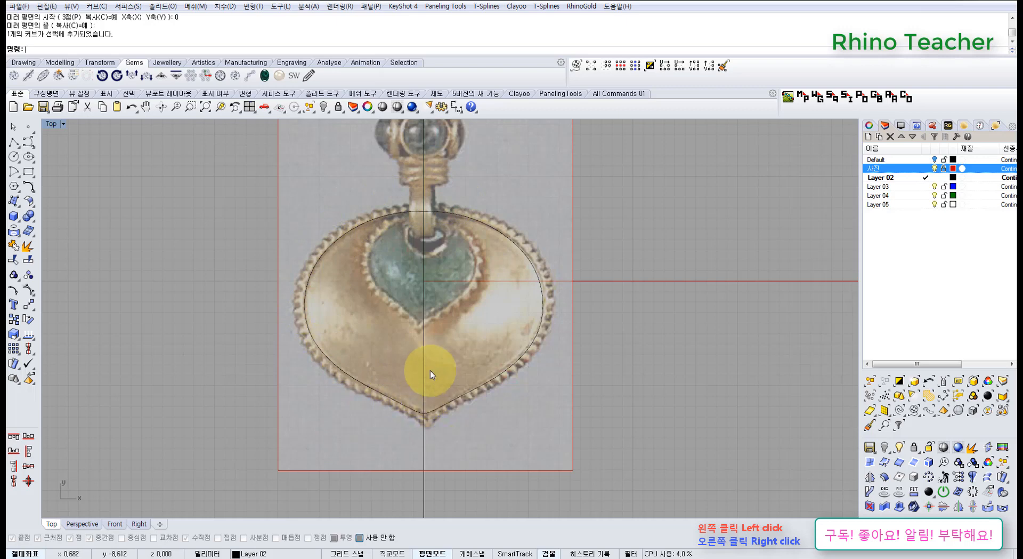
left_click(395, 362)
left_click(495, 403)
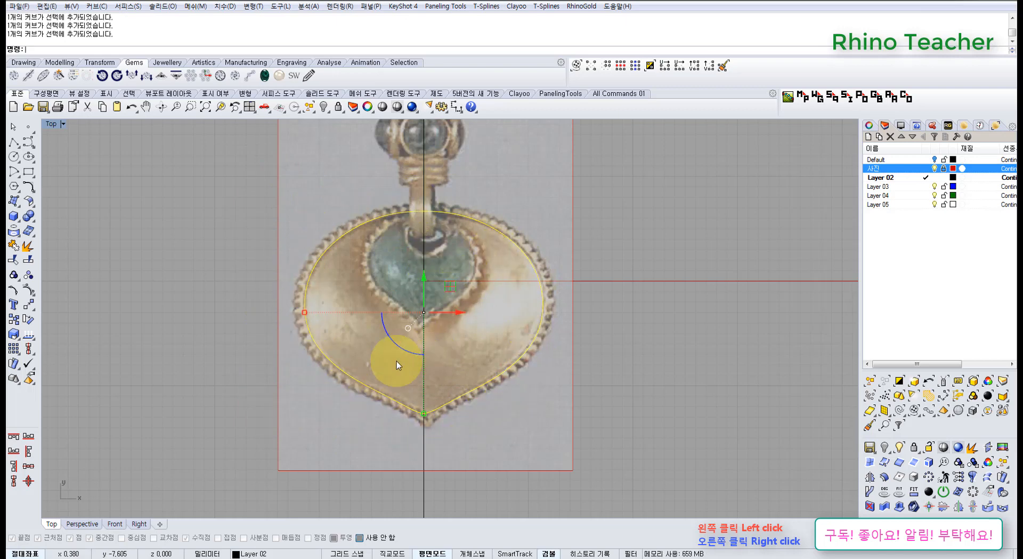
scroll(443, 373, "up", 5)
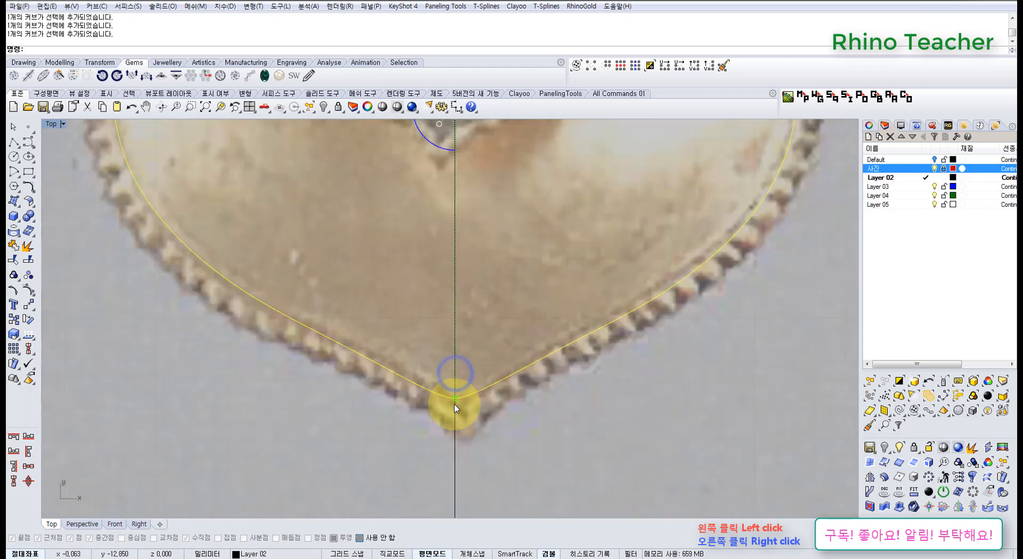
scroll(474, 399, "down", 5)
scroll(424, 388, "up", 4)
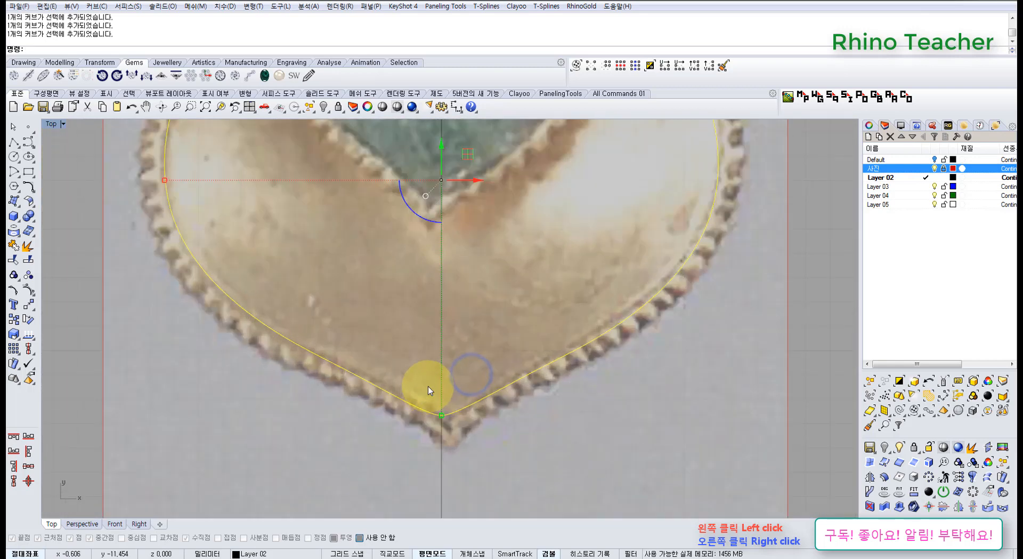
scroll(427, 356, "down", 6)
right_click_drag(426, 359, 429, 395)
Step: Join the left and right halves of the plate outline into one closed curve
left_click(400, 369)
left_click_drag(404, 369, 379, 412)
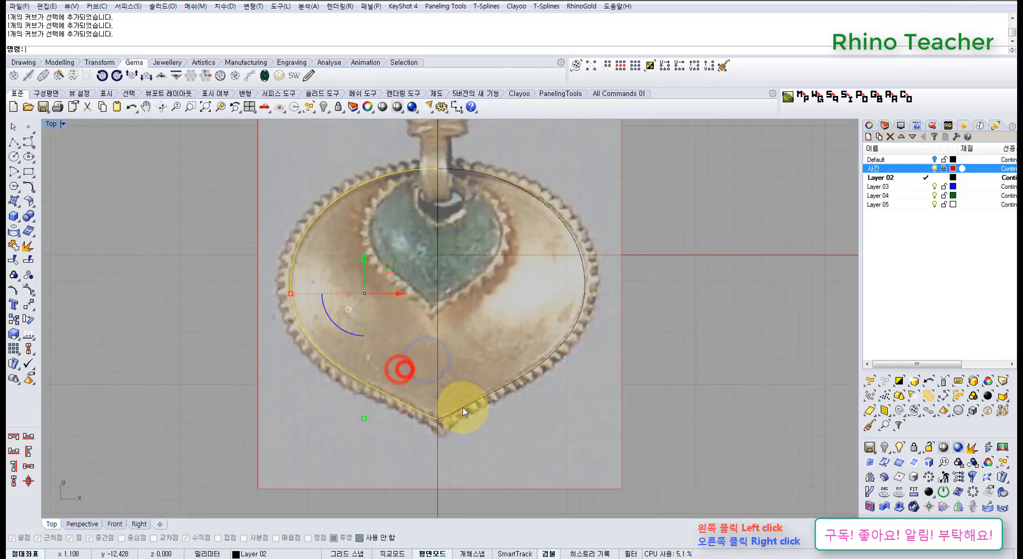
scroll(464, 408, "up", 8)
left_click_drag(537, 432, 460, 361)
scroll(470, 404, "down", 6)
right_click_drag(462, 407, 482, 432)
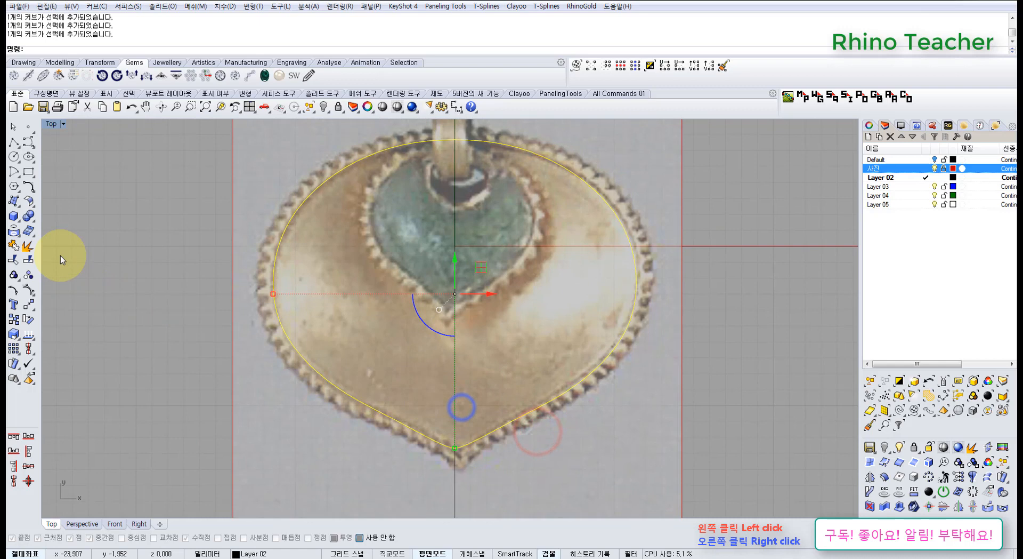
left_click(13, 246)
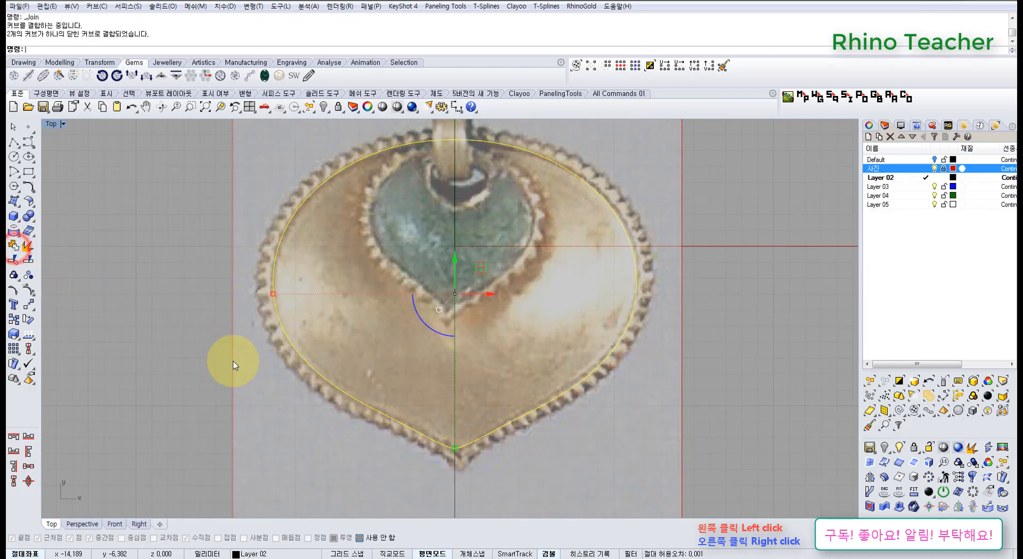
left_click(224, 368)
Step: Draw a rectangle from its centre on the vertical centre line, enclosing the whole heart-shaped plate with its lower edge at the tip
right_click_drag(206, 370, 233, 342)
scroll(331, 350, "down", 3)
scroll(333, 320, "up", 5)
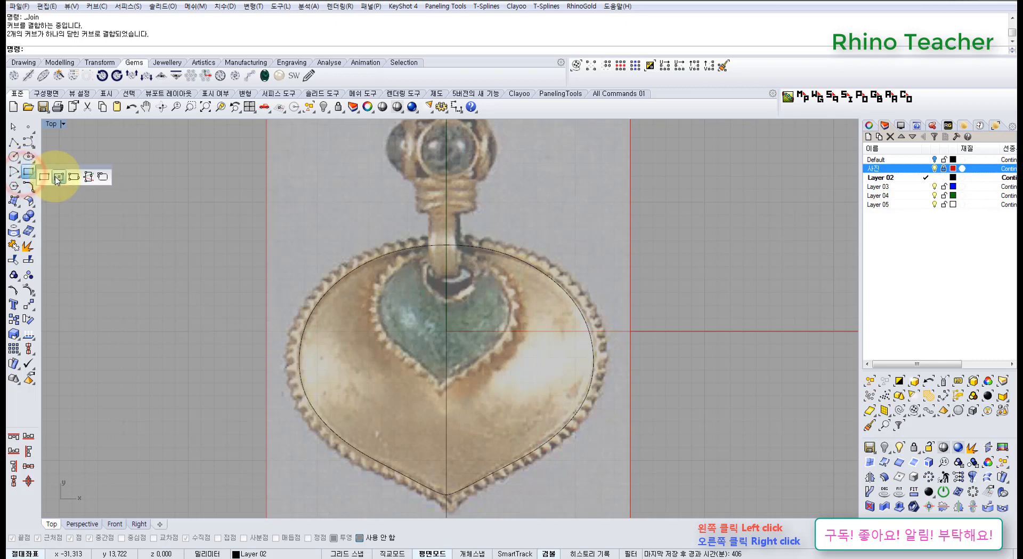
left_click(57, 176)
left_click(447, 373)
scroll(446, 374, "down", 2)
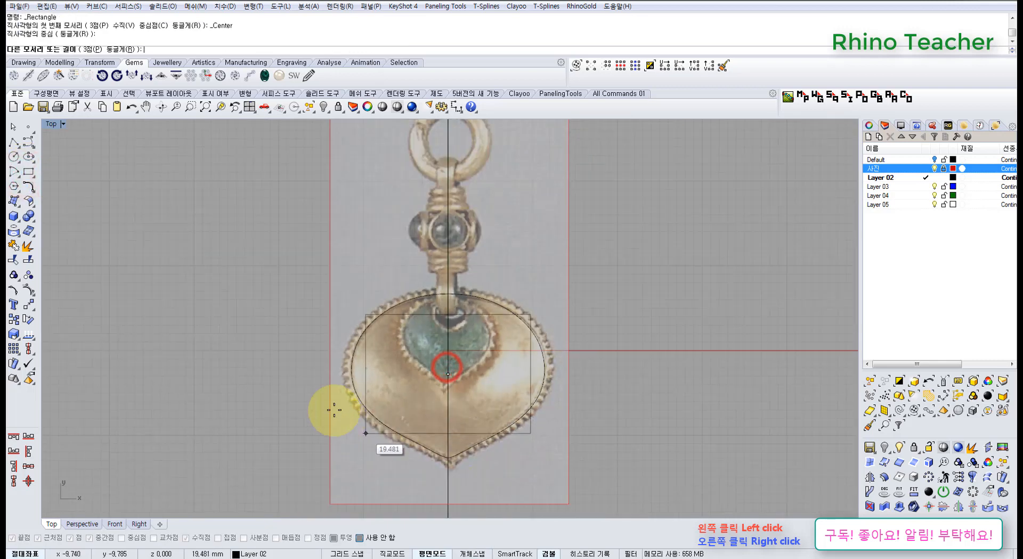
left_click(336, 463)
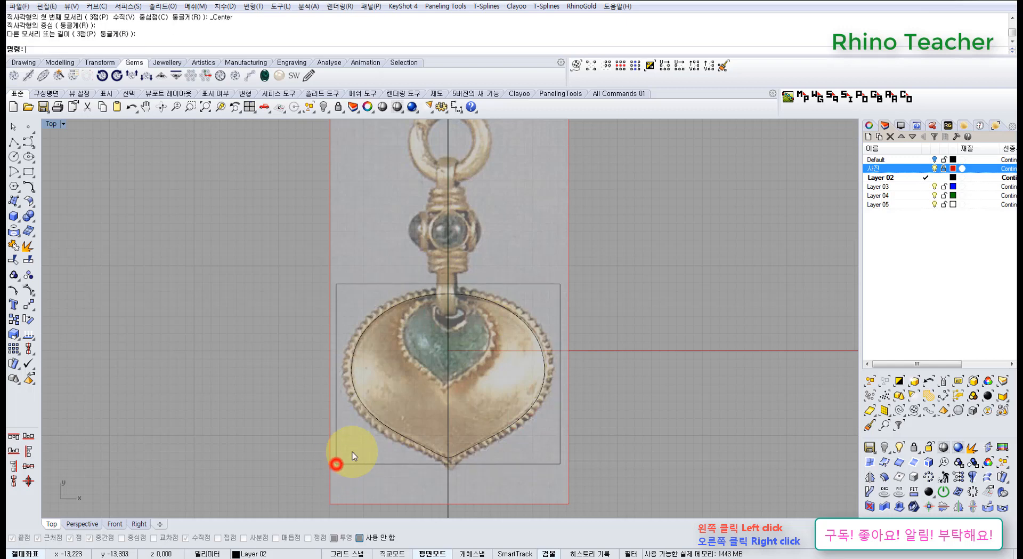
Step: Narrow the rectangle horizontally about its centre to match the width of the plate's beaded border
scroll(352, 452, "up", 4)
scroll(282, 389, "down", 3)
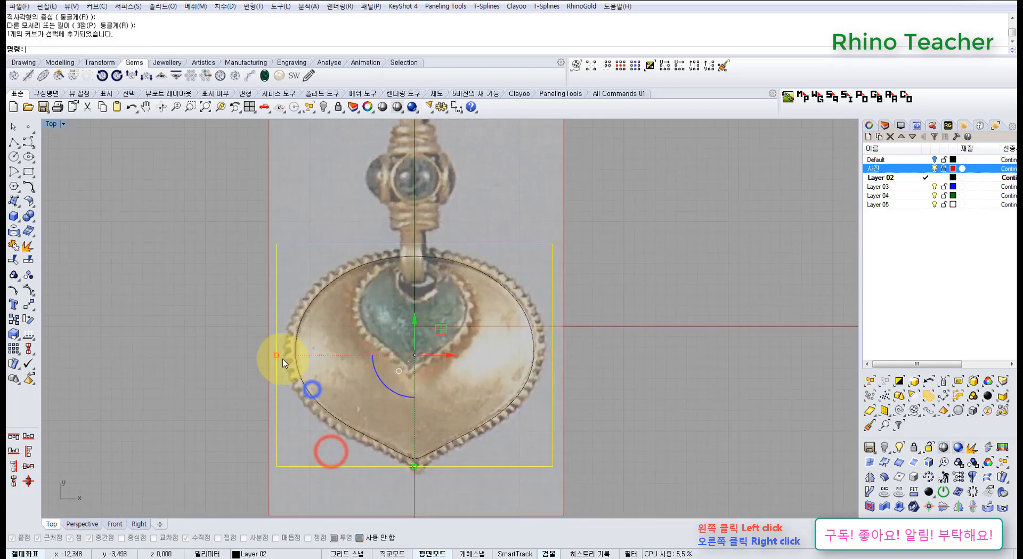
scroll(276, 356, "up", 3)
left_click_drag(271, 354, 298, 366)
scroll(320, 395, "down", 8)
right_click_drag(393, 387, 358, 305)
scroll(358, 306, "up", 6)
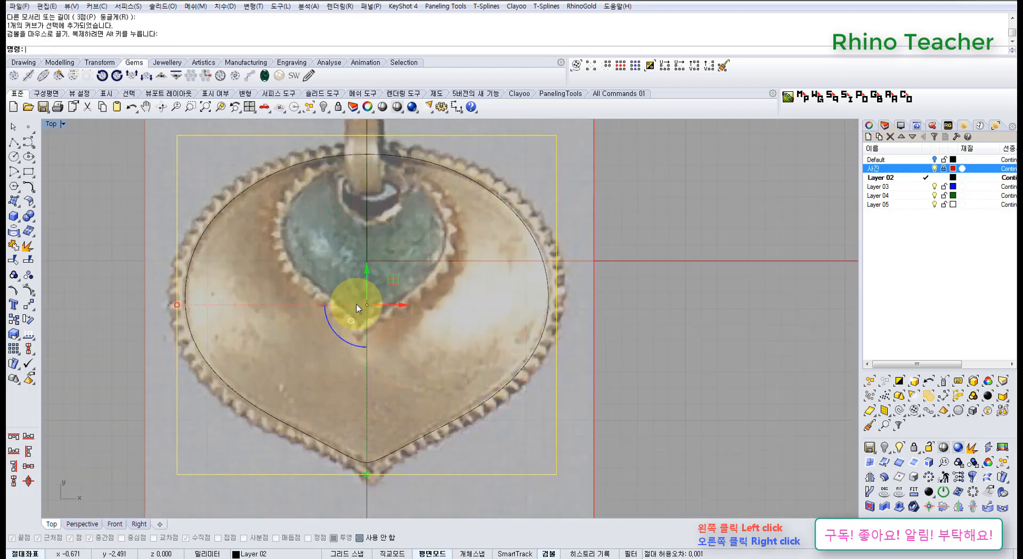
Step: Create a planar surface from the framing rectangle and delete the rectangle curve, keeping the surface
key("Escape")
scroll(356, 305, "down", 7)
right_click_drag(311, 283, 363, 278)
scroll(349, 253, "up", 8)
left_click_drag(357, 246, 330, 275)
scroll(339, 298, "down", 6)
right_click_drag(345, 322, 352, 275)
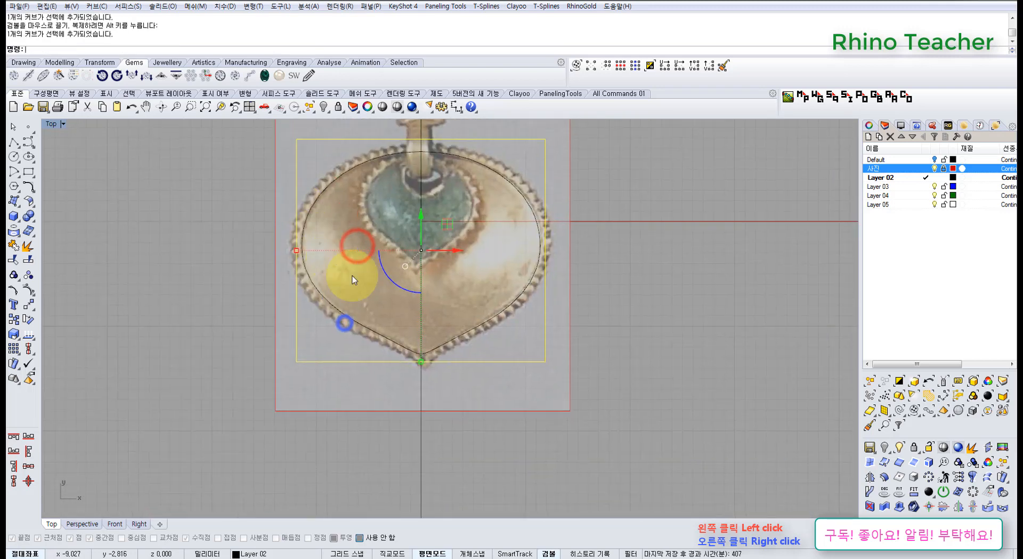
right_click_drag(418, 293, 415, 327)
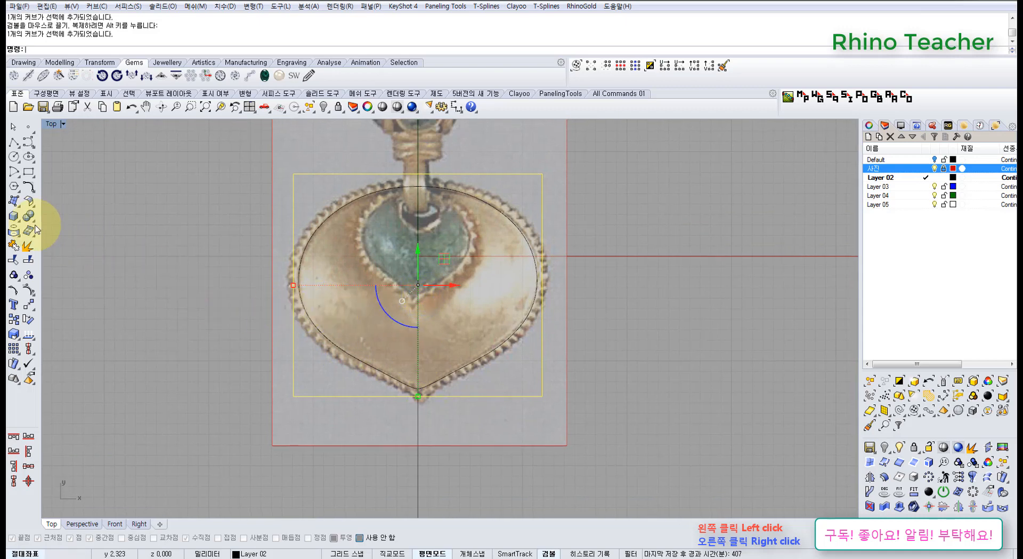
left_click(13, 200)
left_click(41, 201)
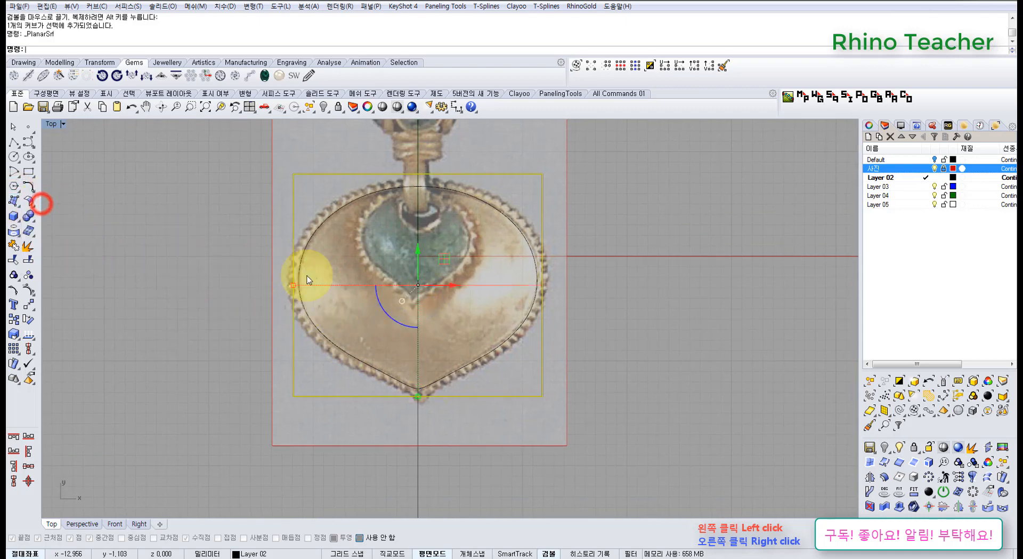
right_click_drag(450, 337, 413, 357)
key("Delete")
Step: Examine the new planar surface against the beaded border of the plate in the photo
scroll(498, 186, "up", 4)
left_click_drag(505, 185, 491, 211)
scroll(483, 219, "down", 4)
scroll(308, 304, "up", 4)
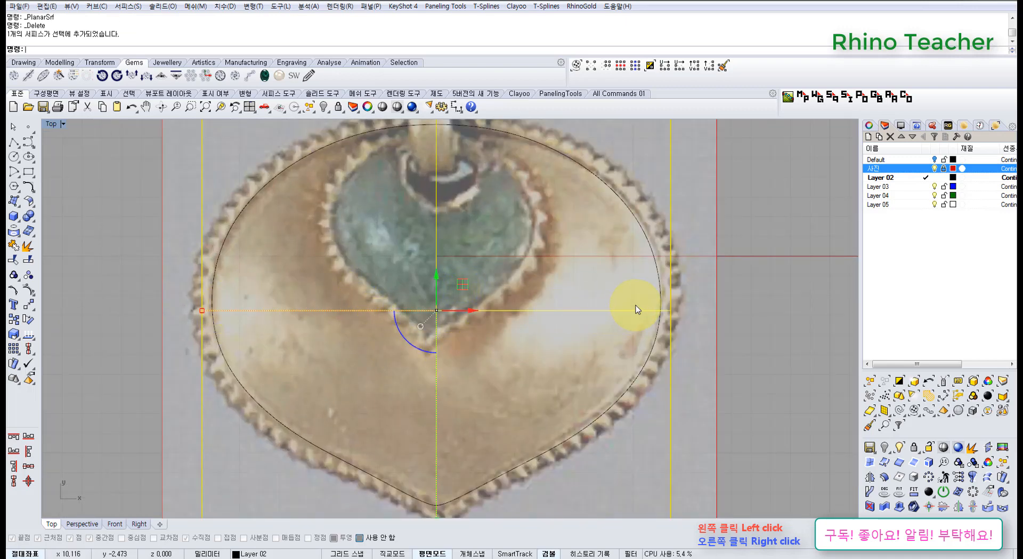
scroll(391, 331, "down", 6)
right_click_drag(384, 377, 333, 341)
left_click(582, 321)
right_click_drag(455, 359, 471, 309)
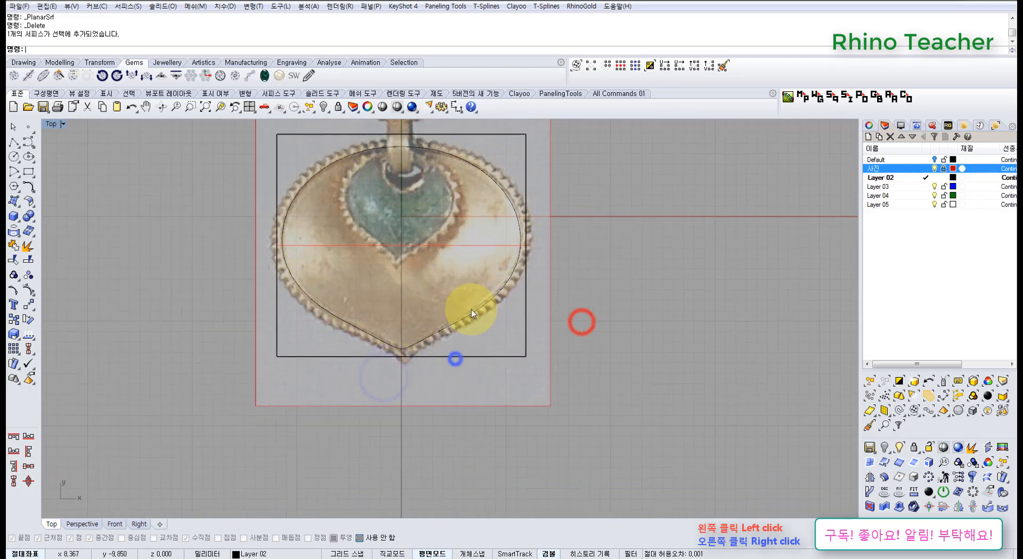
Step: Draw a wavy open curve below the photo with six control points, level at both ends and dipping in the middle
left_click(28, 142)
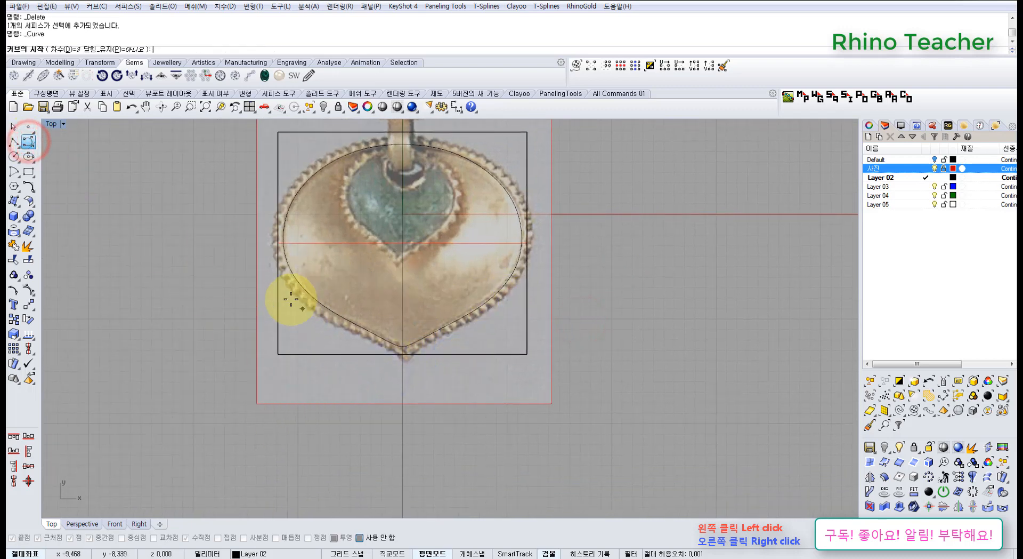
left_click(279, 430)
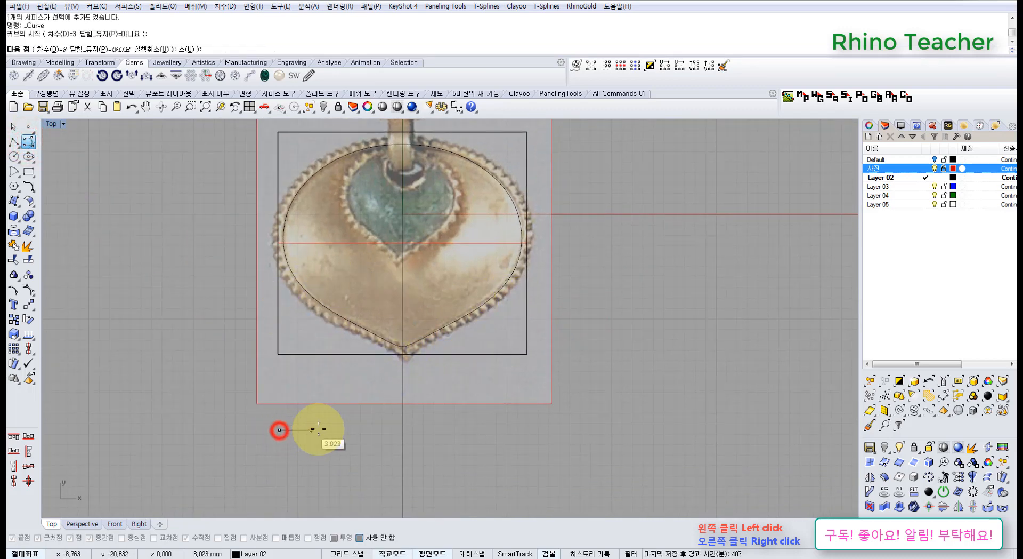
left_click(322, 428)
left_click(356, 470)
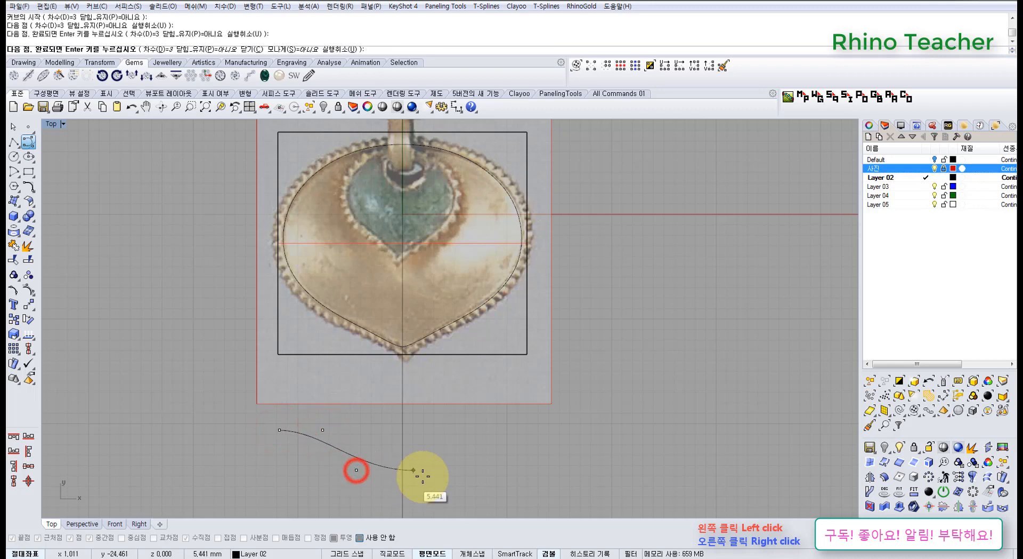
left_click(427, 470)
left_click(451, 427)
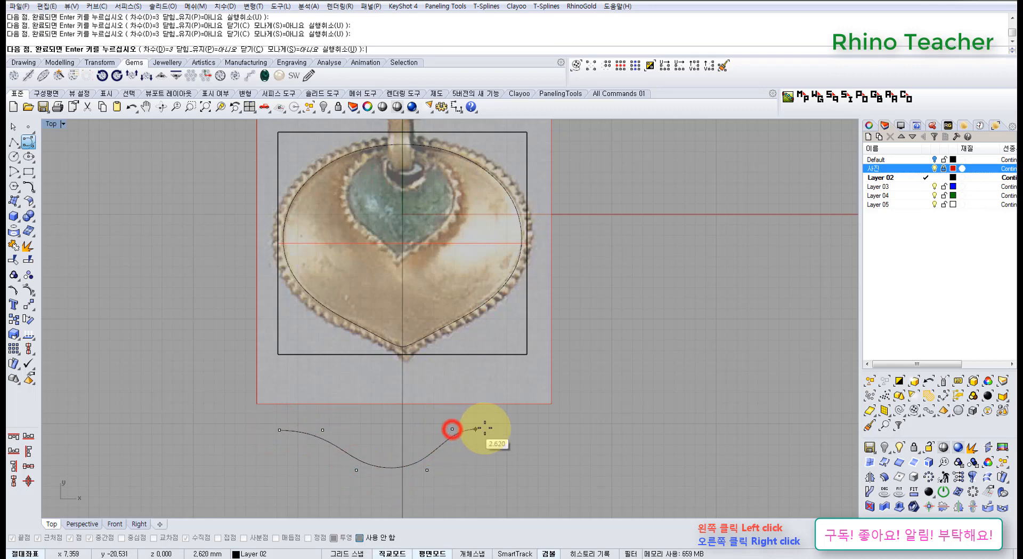
left_click(486, 428)
right_click(487, 428)
Step: Turn on the control points of the wavy sample curve to inspect them, and delete the curve
left_click_drag(502, 471, 452, 419)
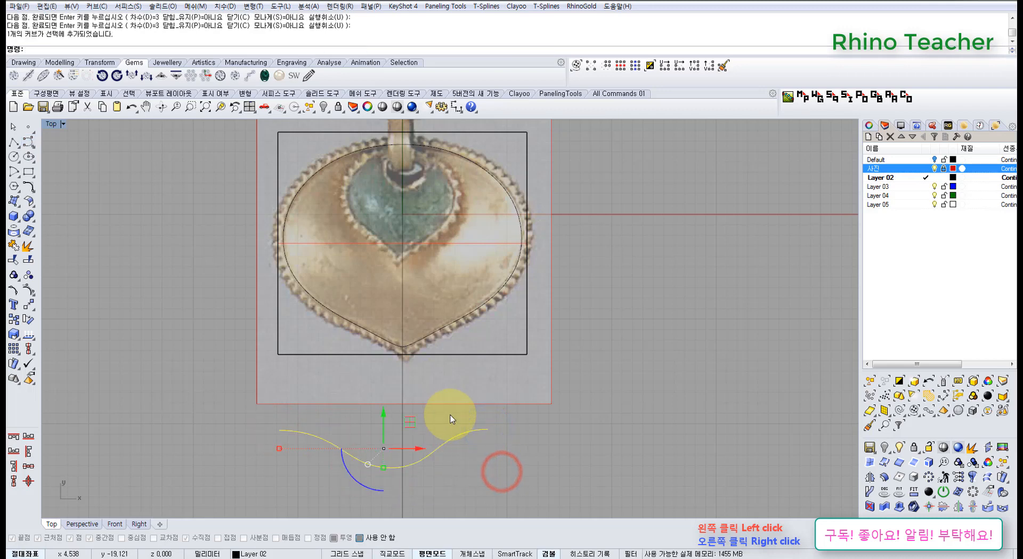
key("F10")
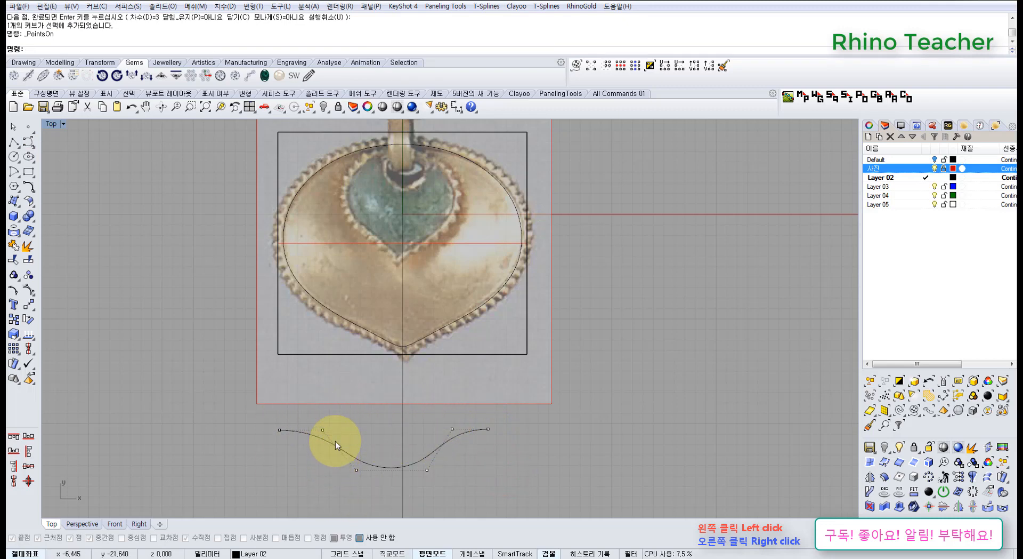
key("Escape")
left_click_drag(362, 433, 301, 480)
key("Delete")
Step: Examine the flat surface and the plate outline from several angles in the Perspective view
right_click_drag(407, 331, 395, 373)
scroll(456, 373, "up", 4)
left_click(529, 403)
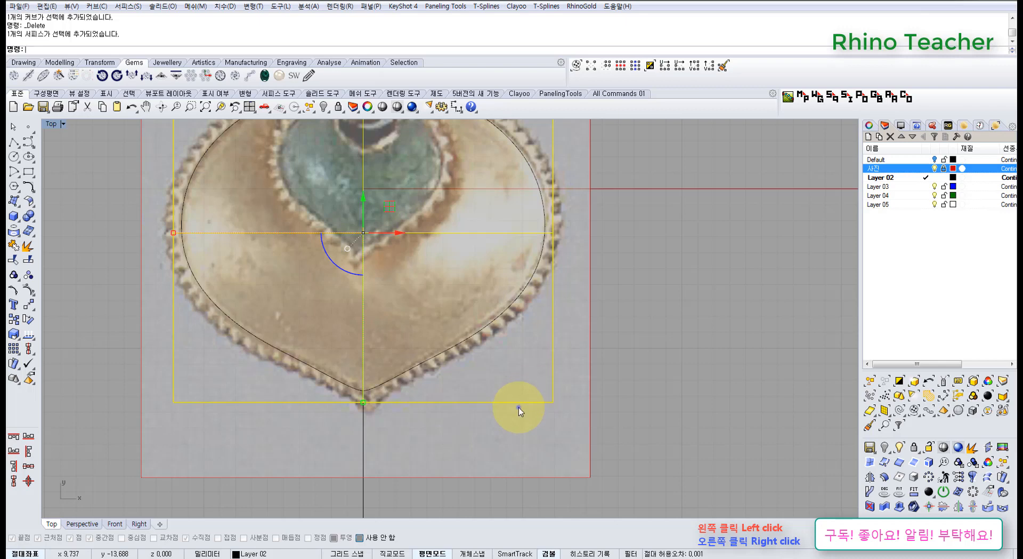
right_click_drag(519, 409, 491, 442)
key("ctrl+F4")
right_click_drag(455, 405, 485, 402)
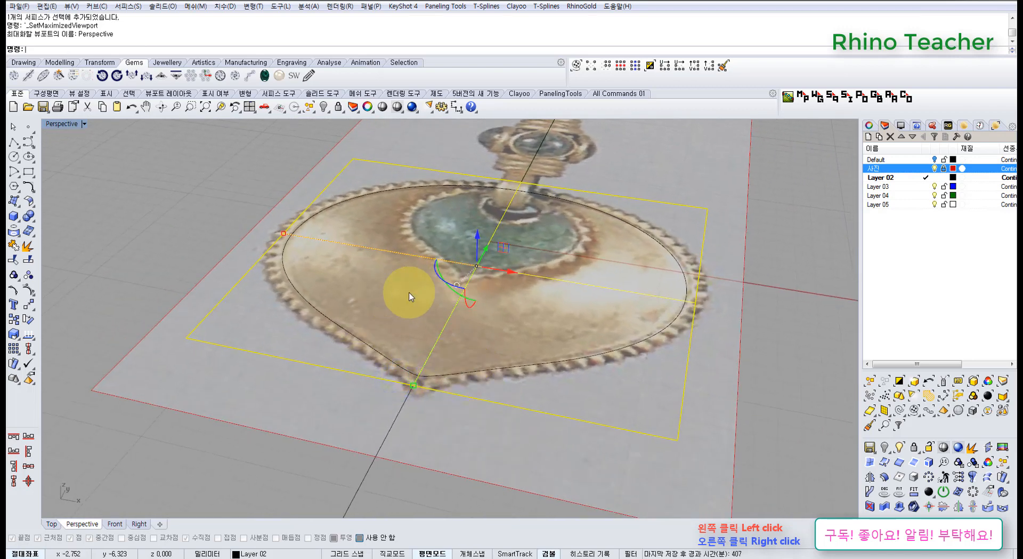
mouse_move(486, 342)
right_mouse_down()
mouse_move(449, 338)
mouse_move(466, 393)
mouse_move(352, 340)
mouse_move(384, 373)
right_mouse_up()
left_click(692, 354)
scroll(459, 392, "up", 5)
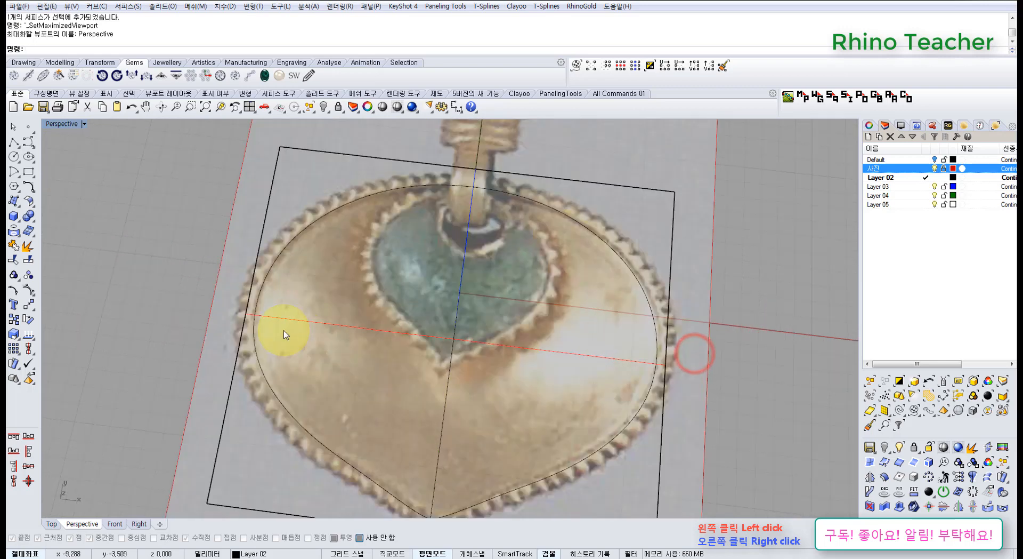
scroll(539, 388, "down", 7)
right_click_drag(534, 380, 377, 322)
right_click_drag(566, 349, 353, 303)
scroll(323, 310, "up", 3)
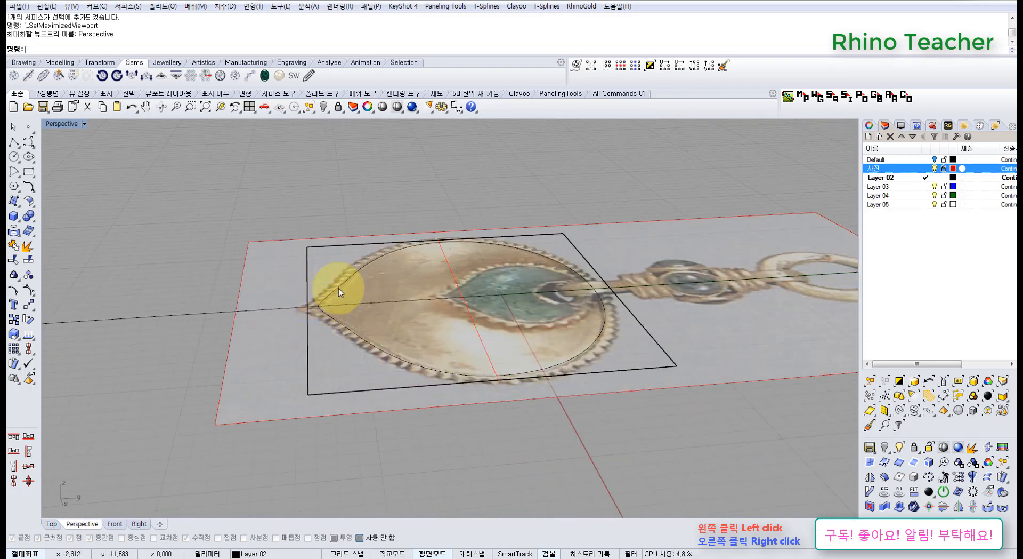
right_click_drag(399, 319, 400, 421)
left_click(417, 402)
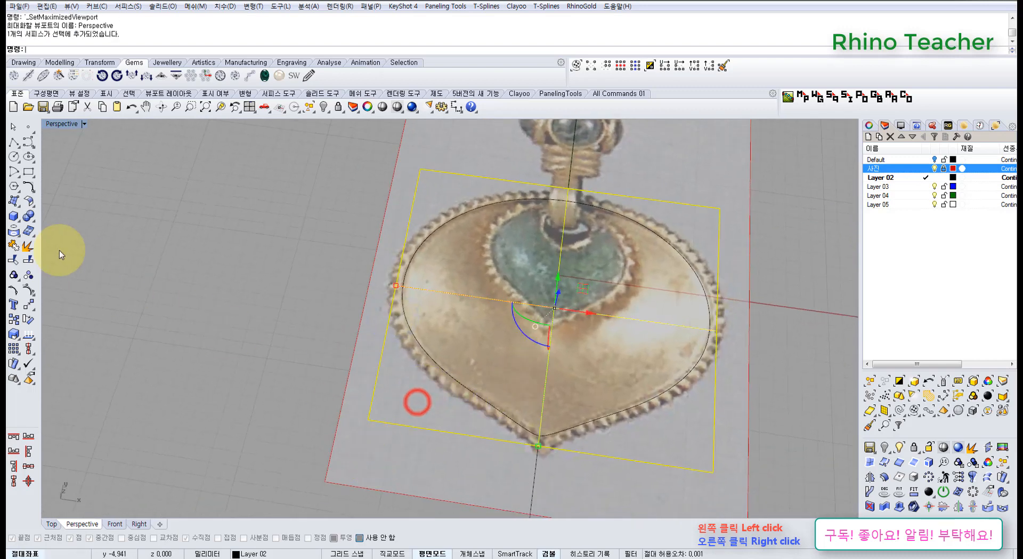
left_click(29, 201)
left_click(104, 238)
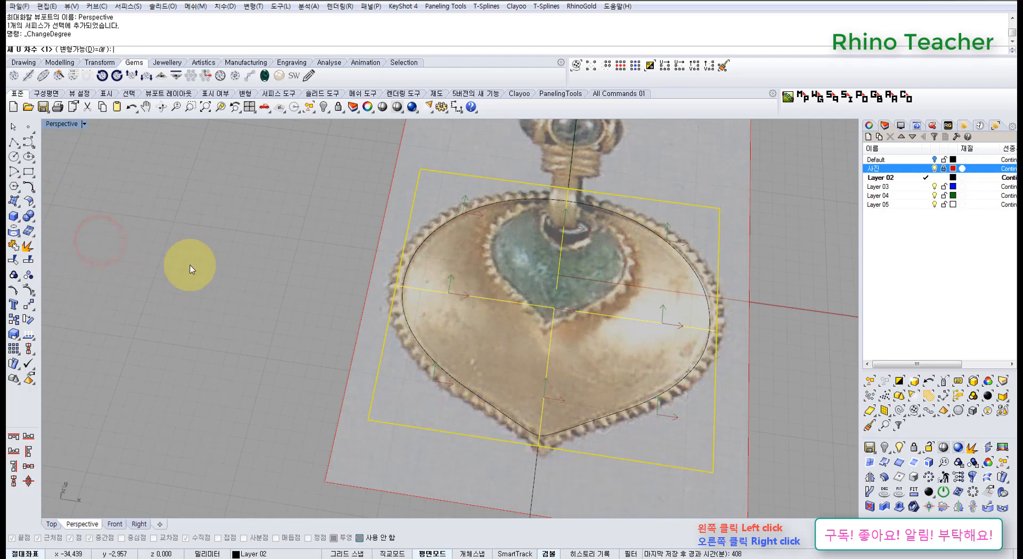
Step: Rebuild the planar surface with 6 points in both U and V, at degree 3 in both directions
left_click(416, 420)
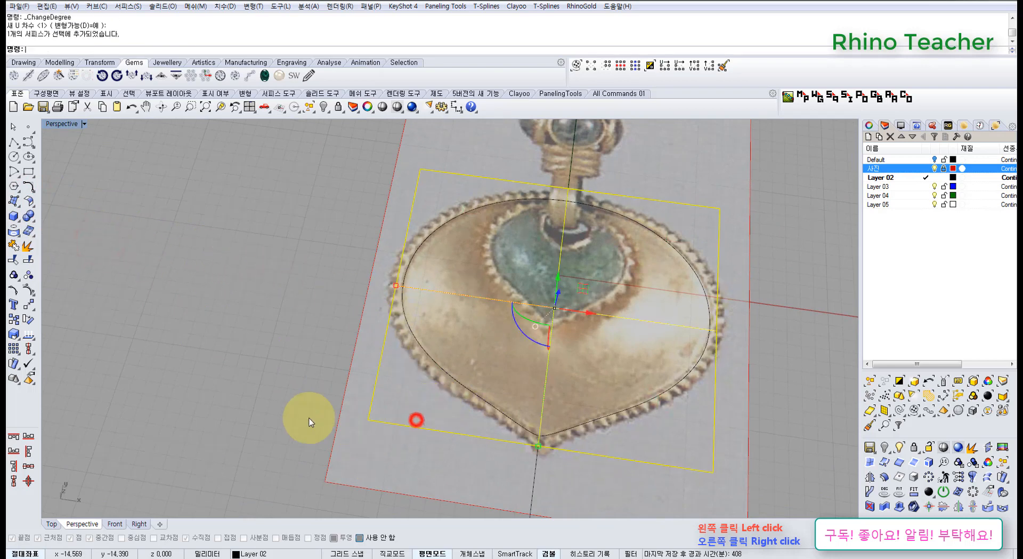
left_click(29, 201)
left_click(59, 236)
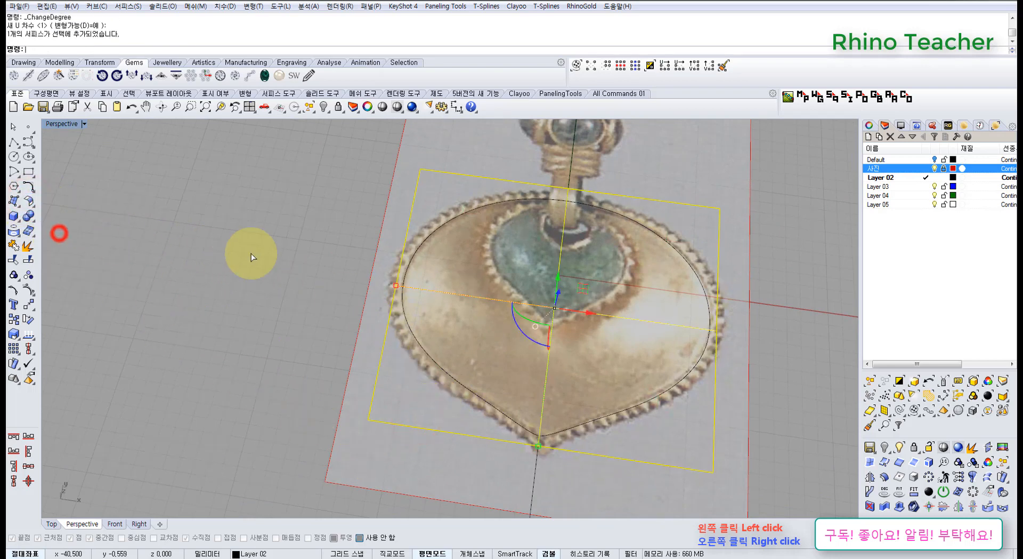
left_click_drag(708, 264, 646, 267)
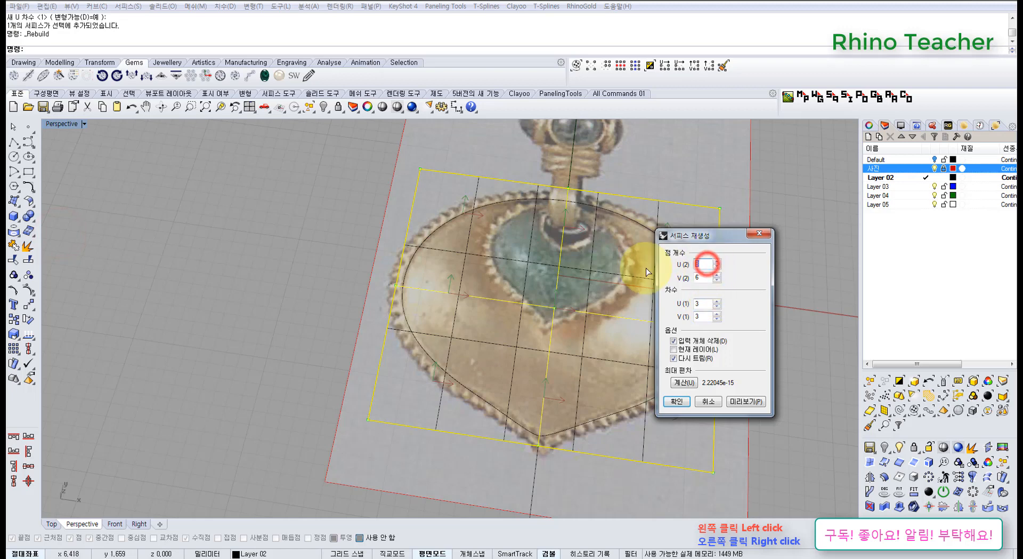
type("6")
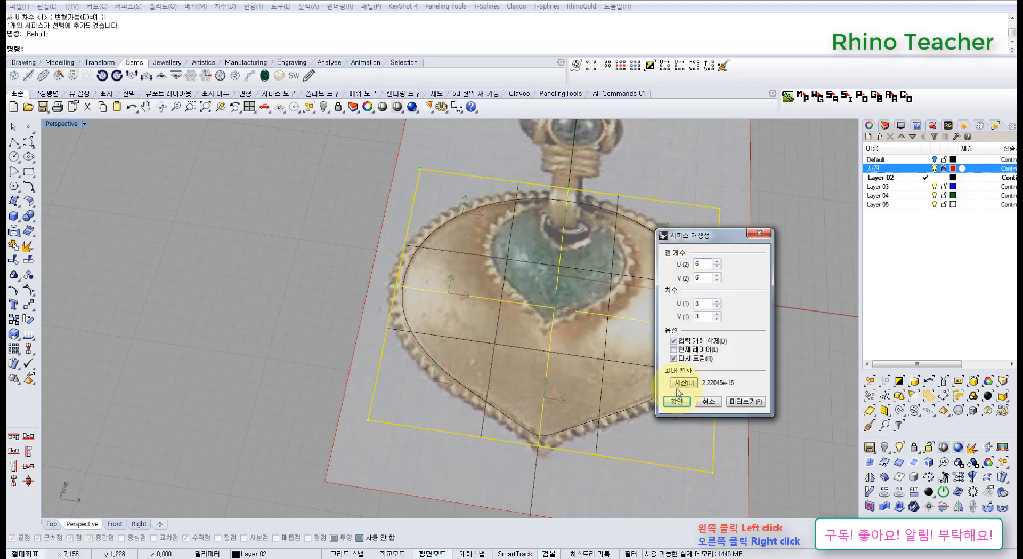
left_click(675, 402)
Step: Turn on the surface's control points and lower the 12 points of its two middle columns vertically
right_click_drag(657, 354, 529, 297)
key("F10")
right_click_drag(616, 317, 514, 320)
scroll(513, 320, "up", 3)
right_click_drag(571, 367, 462, 228)
left_click_drag(456, 202, 625, 377)
right_click_drag(560, 321, 528, 267)
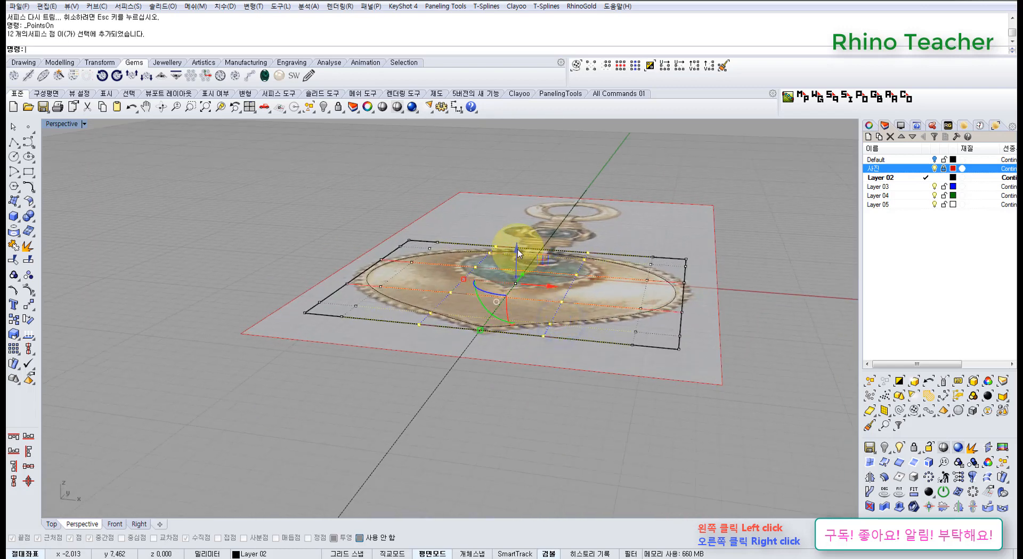
left_click_drag(517, 249, 521, 270)
right_click_drag(521, 270, 261, 230)
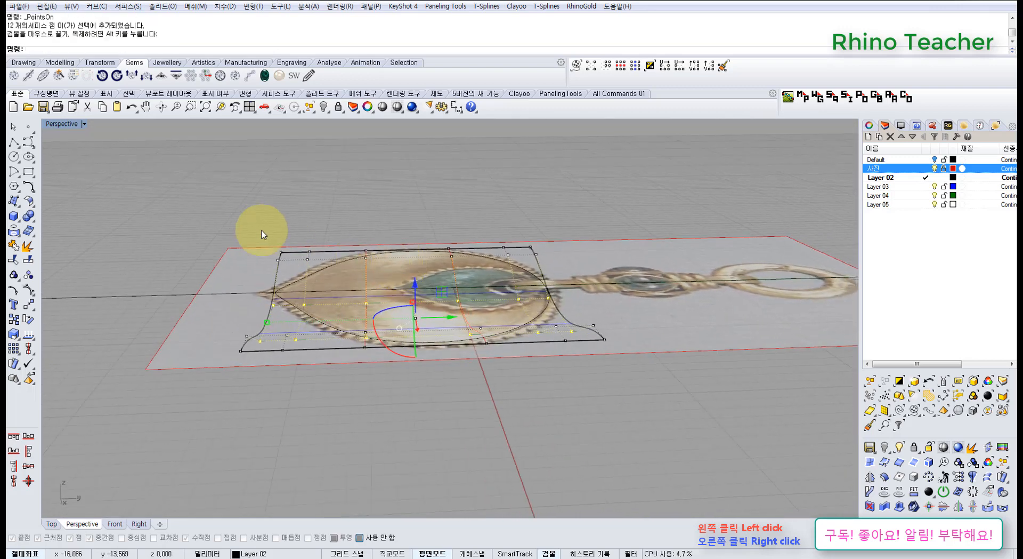
left_click_drag(235, 247, 323, 414)
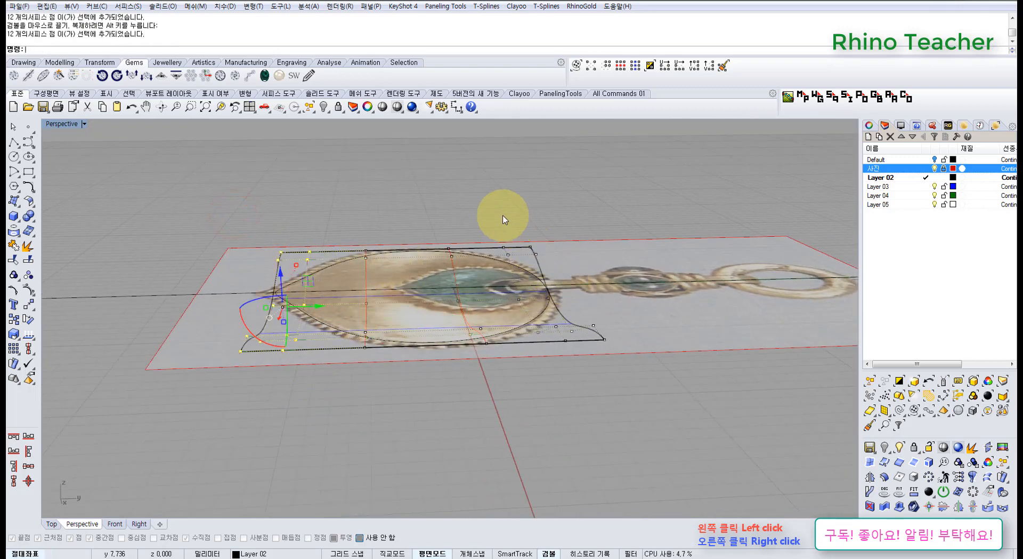
left_click_drag(499, 213, 542, 297)
right_click_drag(542, 297, 521, 324)
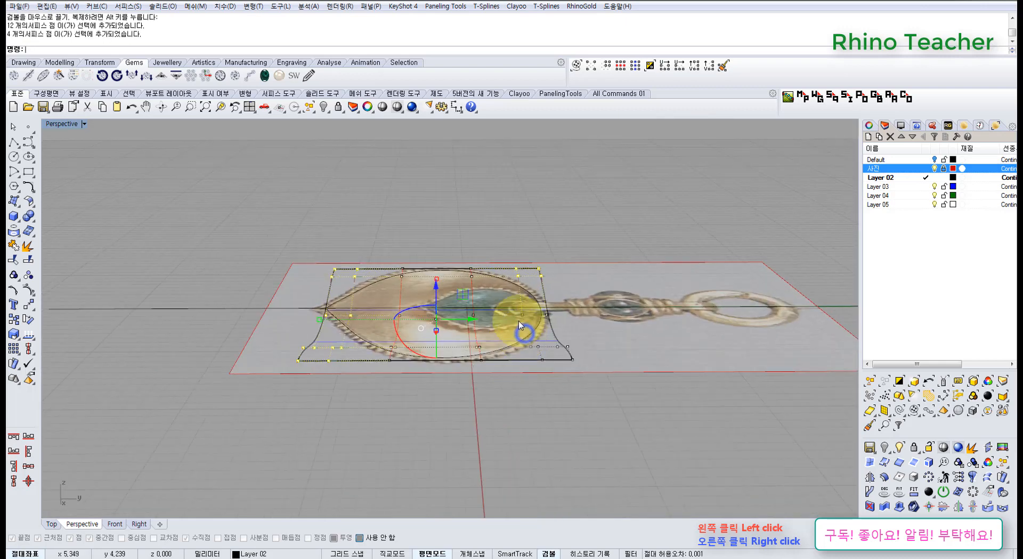
left_click_drag(520, 324, 594, 376)
key("ctrl+z")
left_click(635, 405)
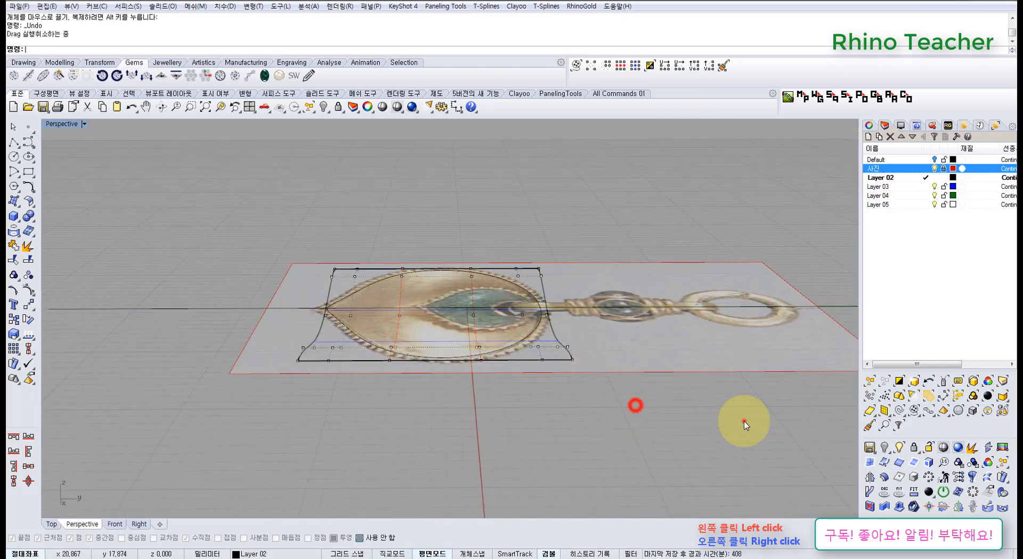
Step: Lock the plate's outline curve and select the two outermost rows of surface control points at both lengthwise ends
left_click(744, 422)
left_click(338, 107)
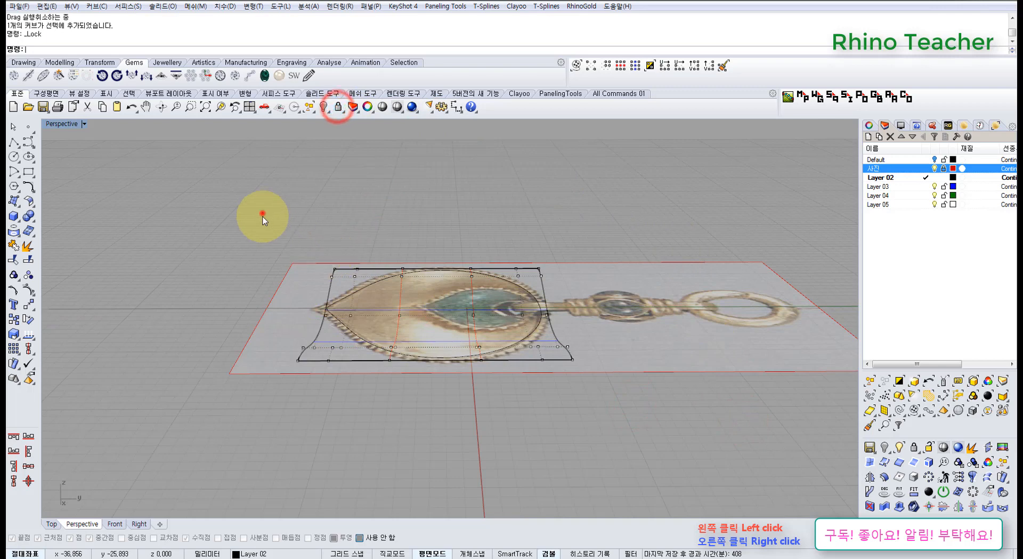
left_click_drag(263, 219, 359, 419)
left_click_drag(508, 247, 593, 365, "shift")
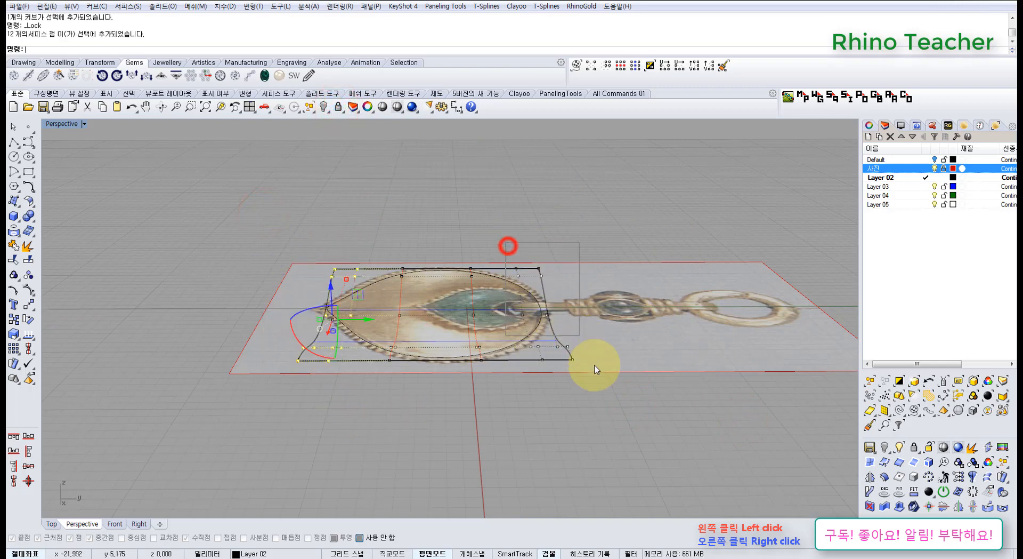
Step: Try bending both ends of the surface down by lowering the selected control points, and undo the move
right_click_drag(511, 336, 431, 287)
left_click_drag(431, 287, 387, 360)
right_click_drag(387, 360, 372, 346)
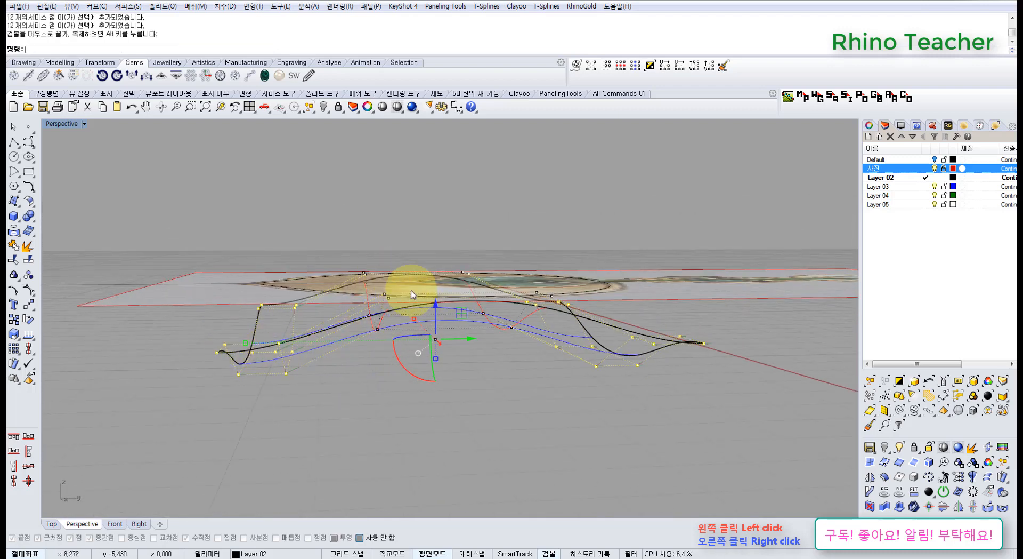
right_click_drag(457, 270, 443, 317)
key("ctrl+z")
Step: Lower the selected end rows of control points slightly, and bring them down further in the Right view
right_click_drag(390, 334, 399, 292)
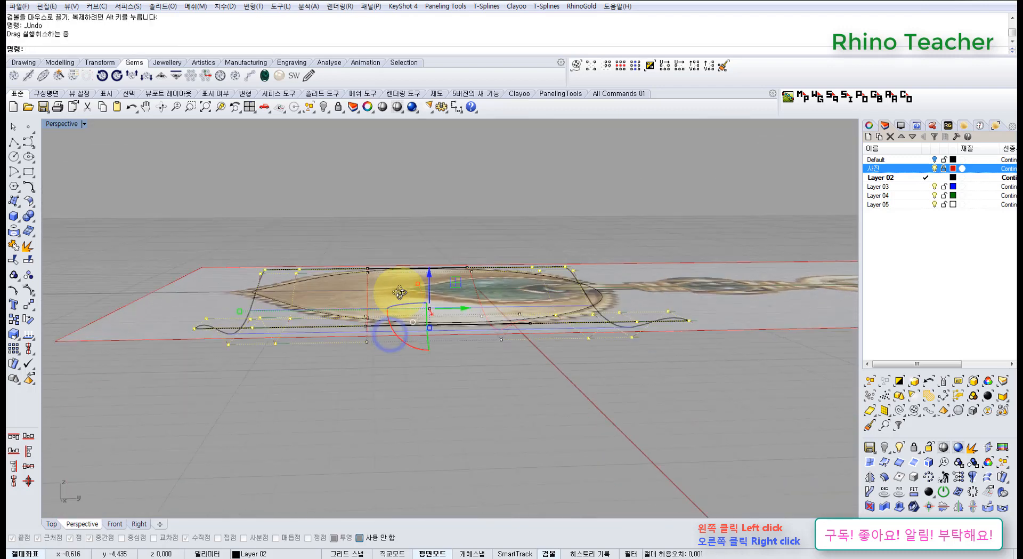
left_click_drag(431, 273, 429, 284)
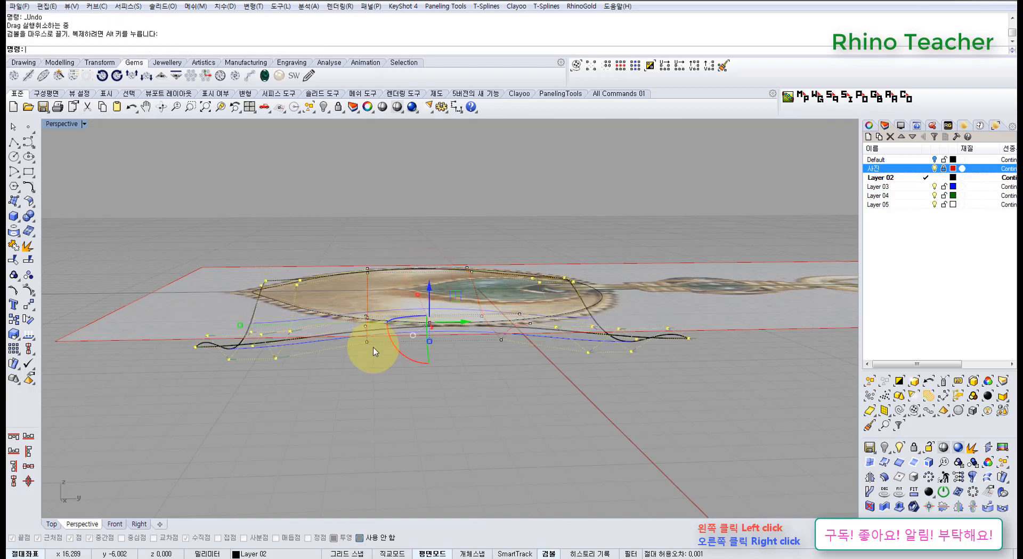
key("ctrl+F3")
scroll(309, 358, "down", 3)
right_click_drag(261, 361, 427, 313)
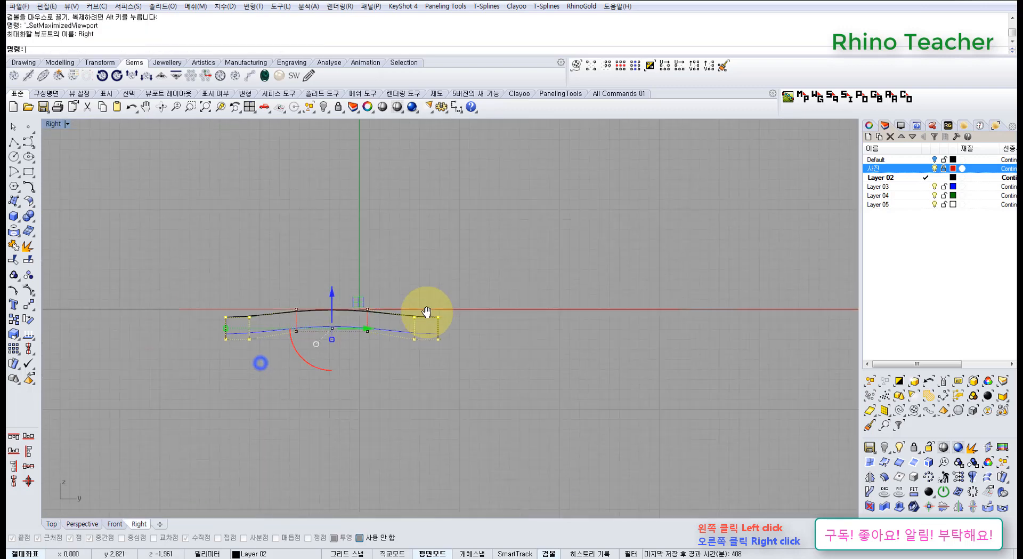
scroll(366, 297, "up", 4)
left_click_drag(366, 296, 365, 308)
right_click_drag(265, 347, 317, 292)
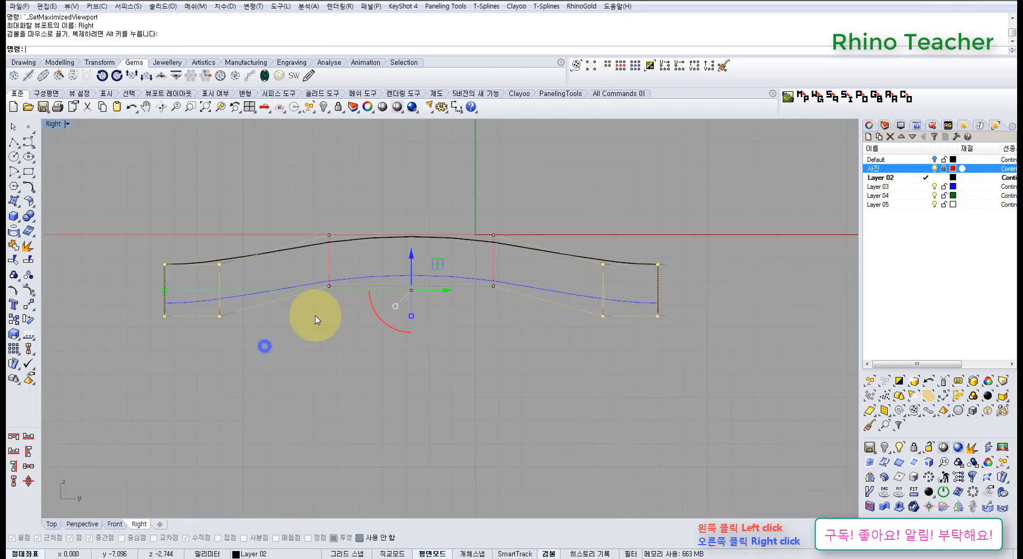
Step: Deselect the inner rows and lower only the outermost control points at both ends to form a continuous arch
left_click_drag(297, 369, 218, 229)
left_click_drag(562, 201, 647, 367, "ctrl")
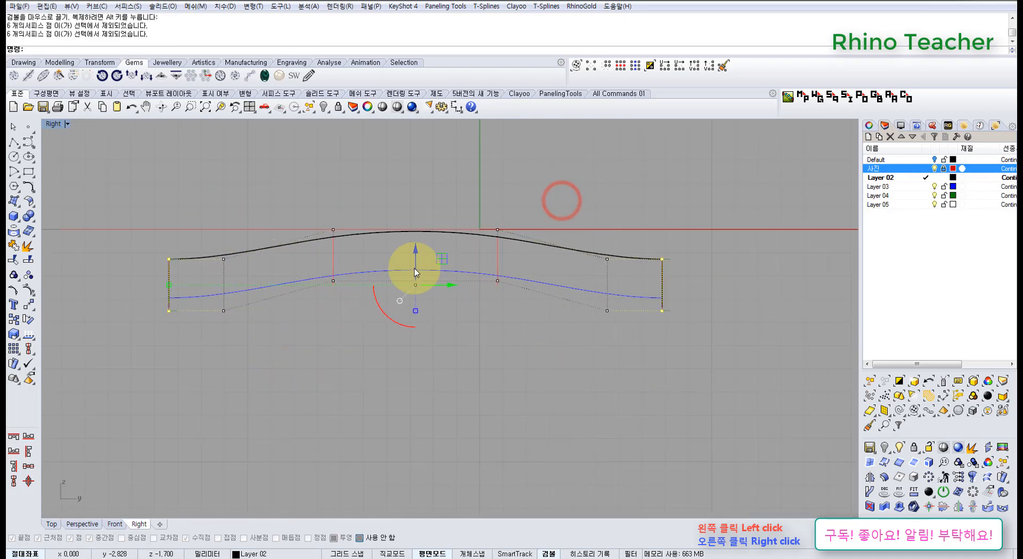
left_click_drag(415, 284, 417, 288)
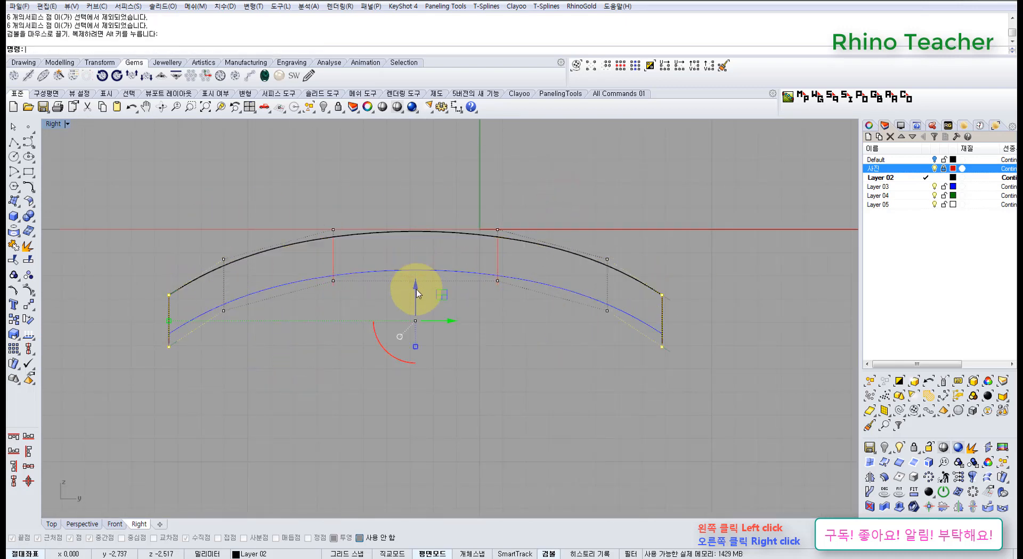
Step: Try to flatten the arch in the Right view by selecting all surface control points and scaling them down vertically
key("ctrl+Tab")
key("ctrl+Tab")
right_click_drag(442, 323, 329, 306)
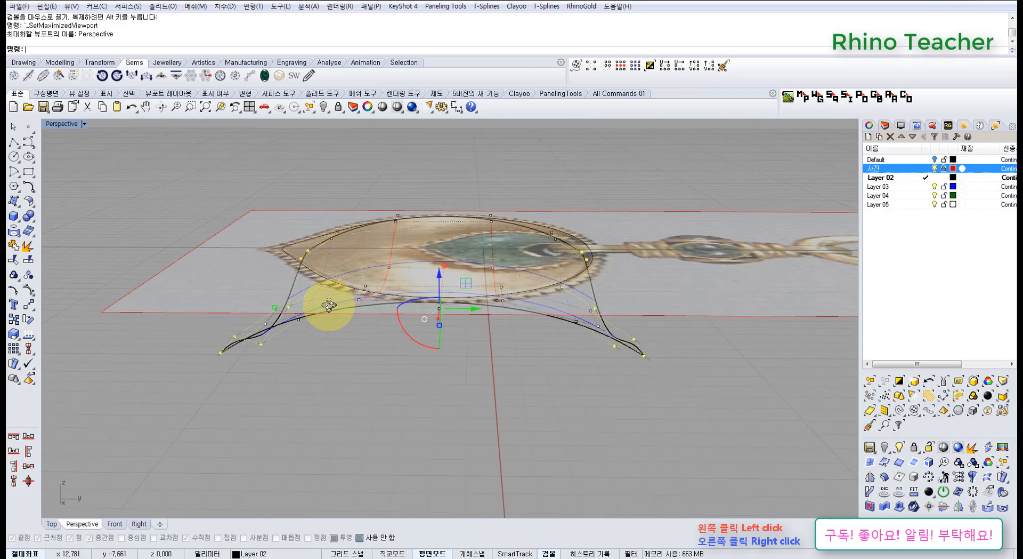
key("ctrl+F3")
scroll(338, 306, "down", 6)
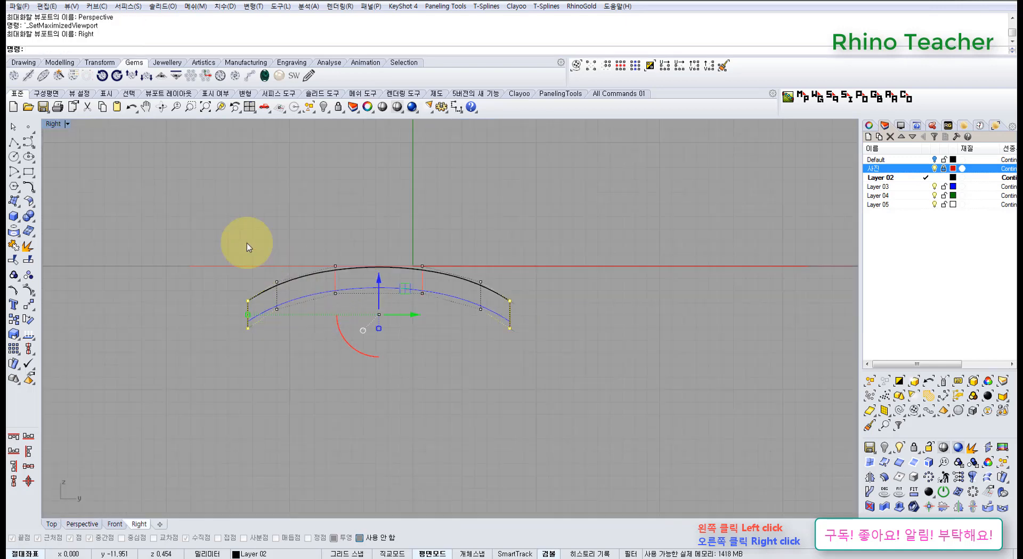
left_click_drag(176, 207, 584, 381)
scroll(395, 321, "up", 6)
right_click_drag(409, 315, 471, 343)
left_click(364, 381)
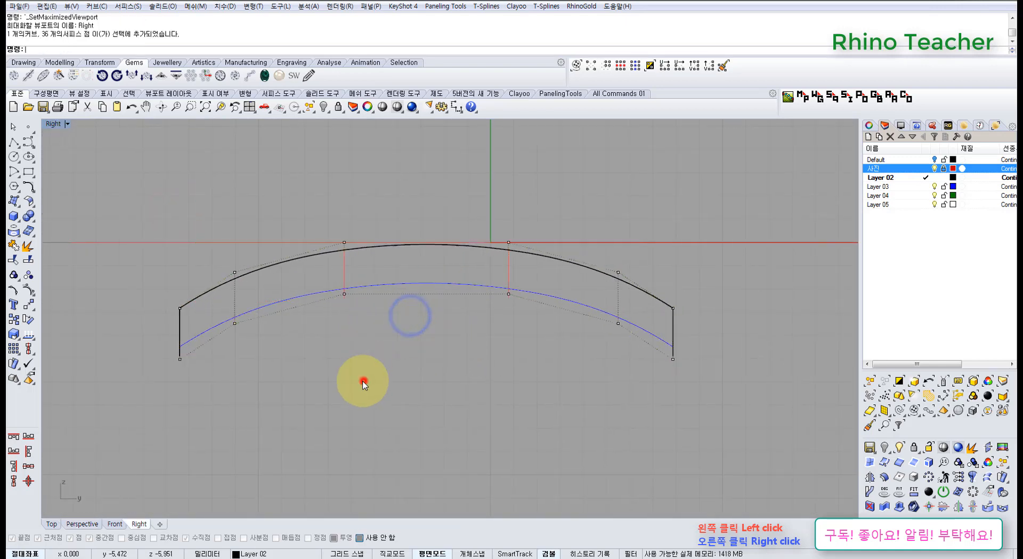
left_click_drag(295, 350, 388, 421)
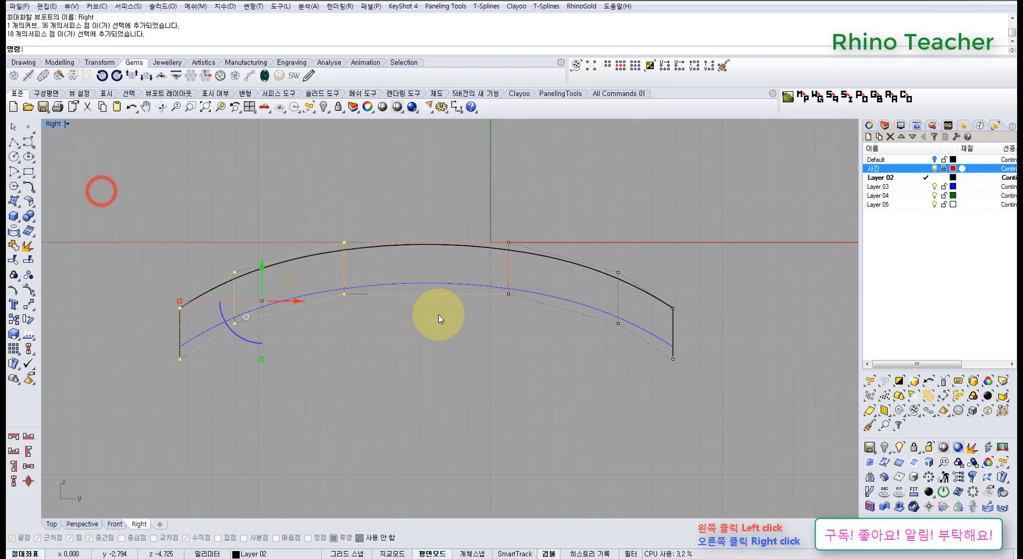
left_click_drag(601, 327, 777, 445)
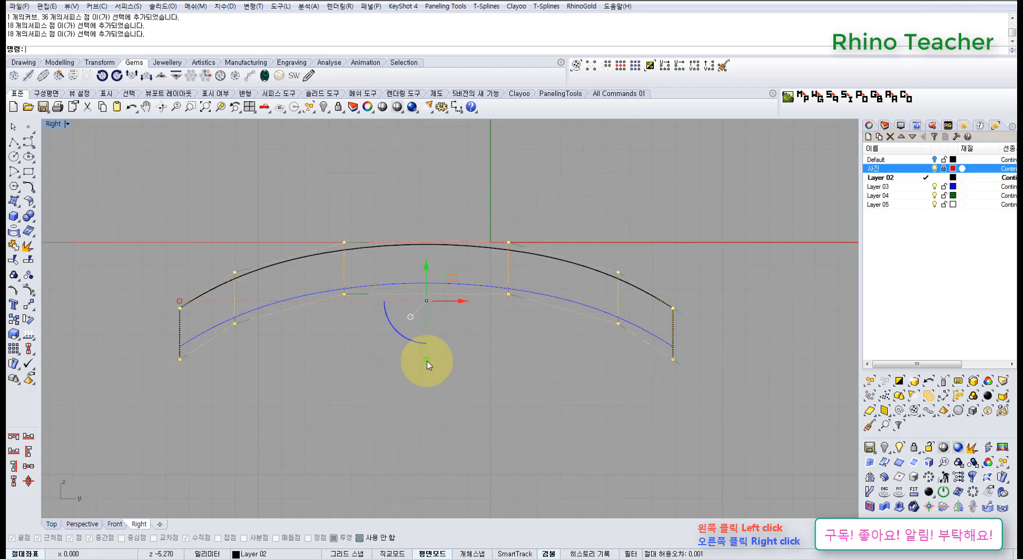
left_click_drag(427, 359, 418, 347)
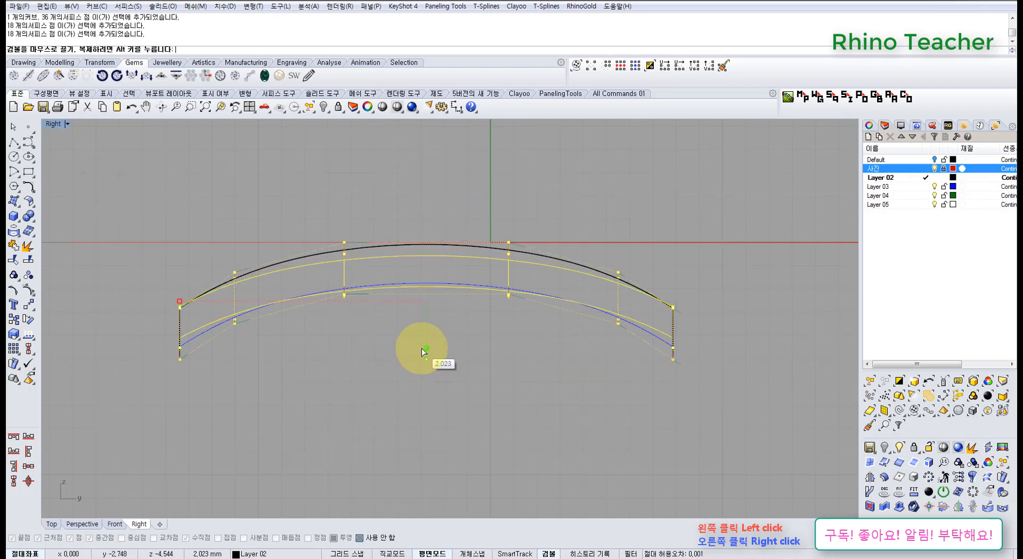
Step: Measure the arch's vertical height in the Right view, from the end of the surface up to its crown
right_click_drag(475, 345, 352, 264)
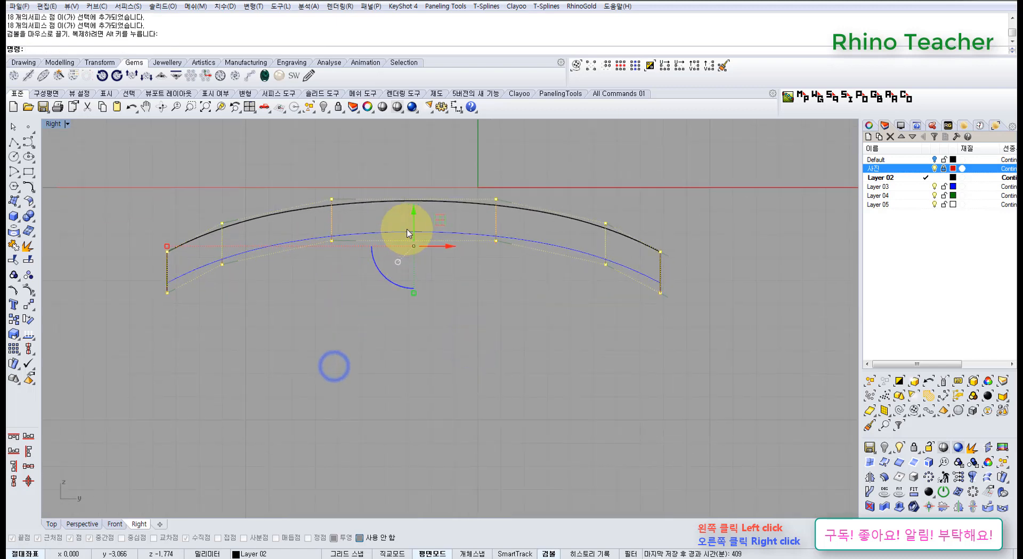
right_click_drag(427, 218, 377, 235)
left_click(454, 106)
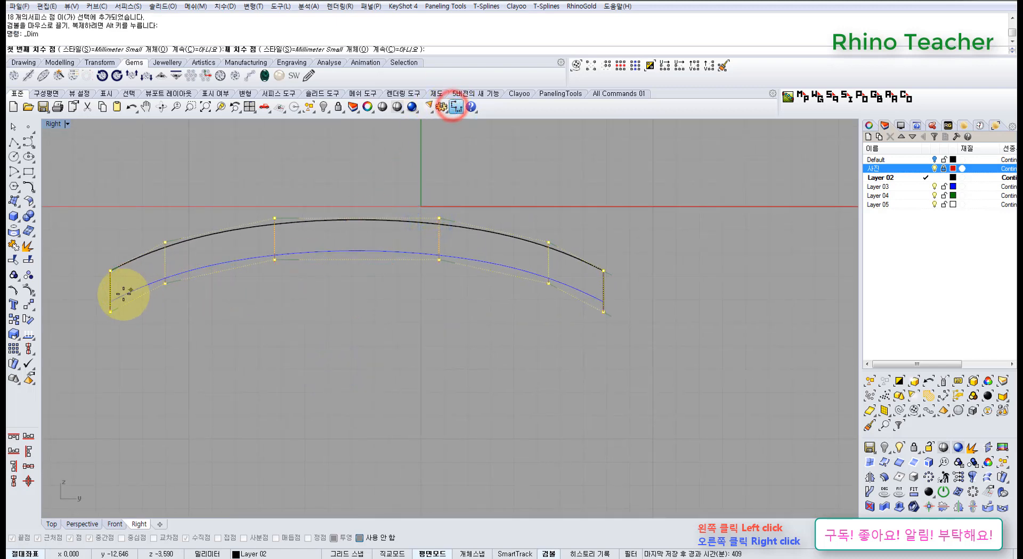
left_click(110, 303)
left_click(602, 272)
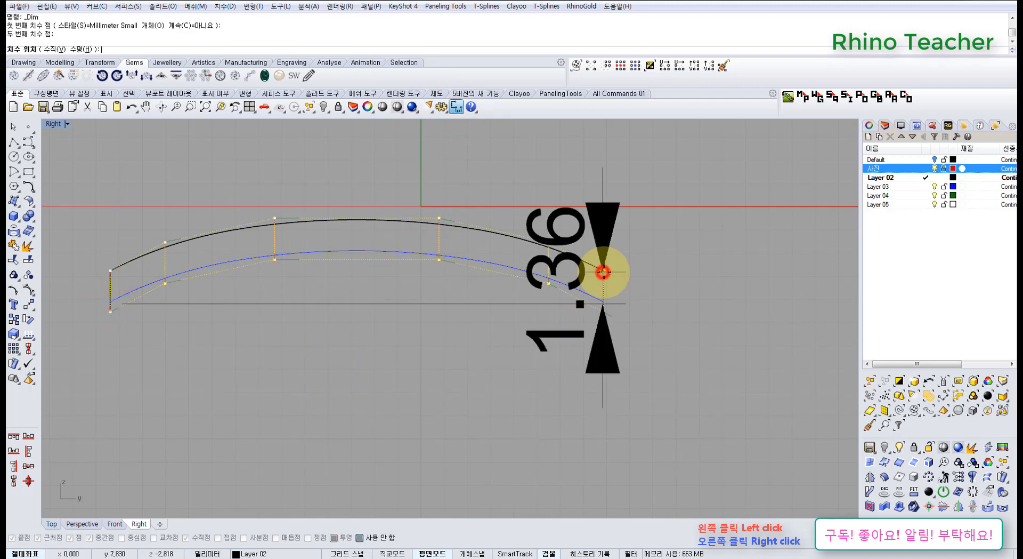
scroll(656, 269, "down", 6)
key("Escape")
right_click(533, 268)
scroll(393, 292, "up", 3)
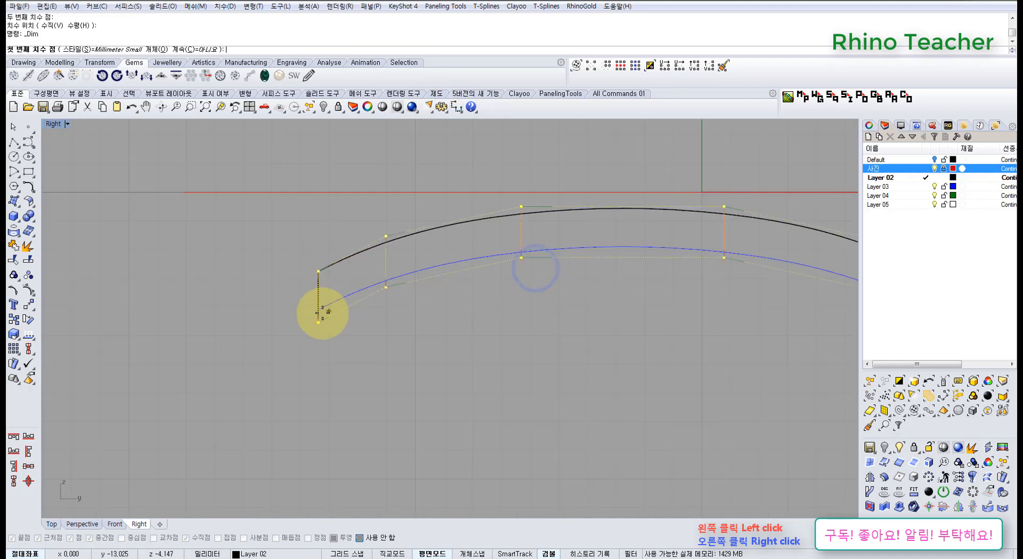
left_click(627, 212)
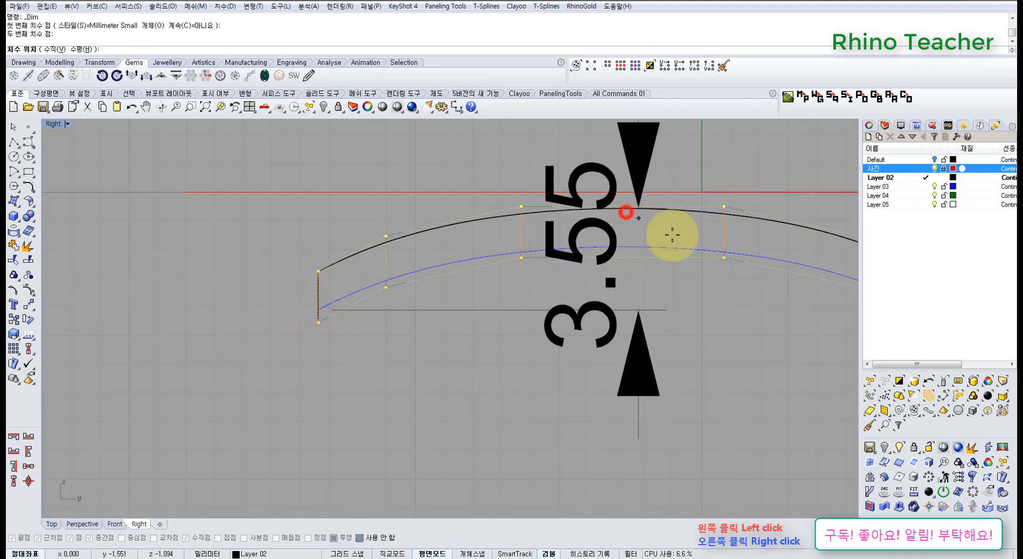
scroll(628, 213, "down", 5)
right_click_drag(741, 256, 536, 297)
key("Escape")
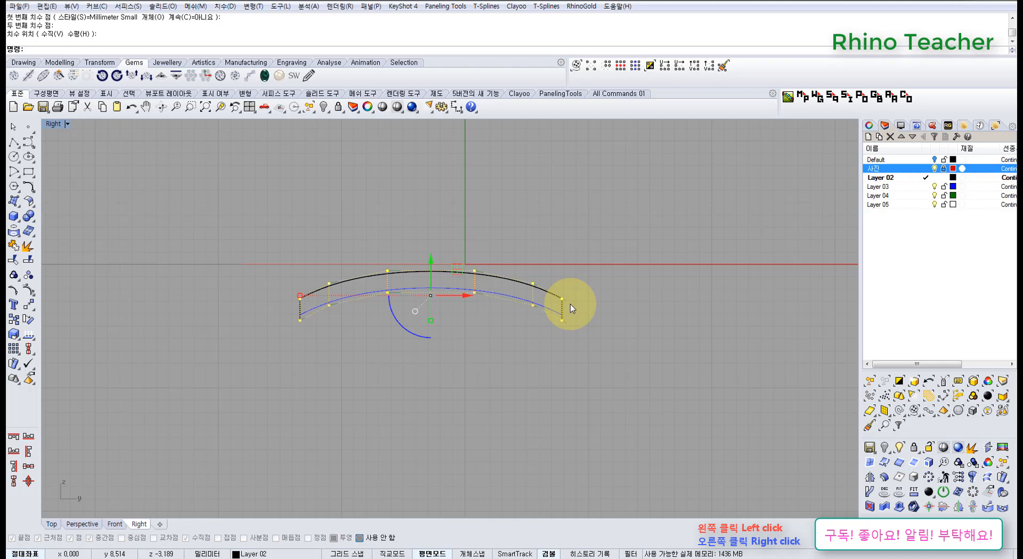
Step: Undo the vertical scaling of the control points and examine the arch from low angles in the Perspective view
key("ctrl+z")
scroll(400, 315, "up", 4)
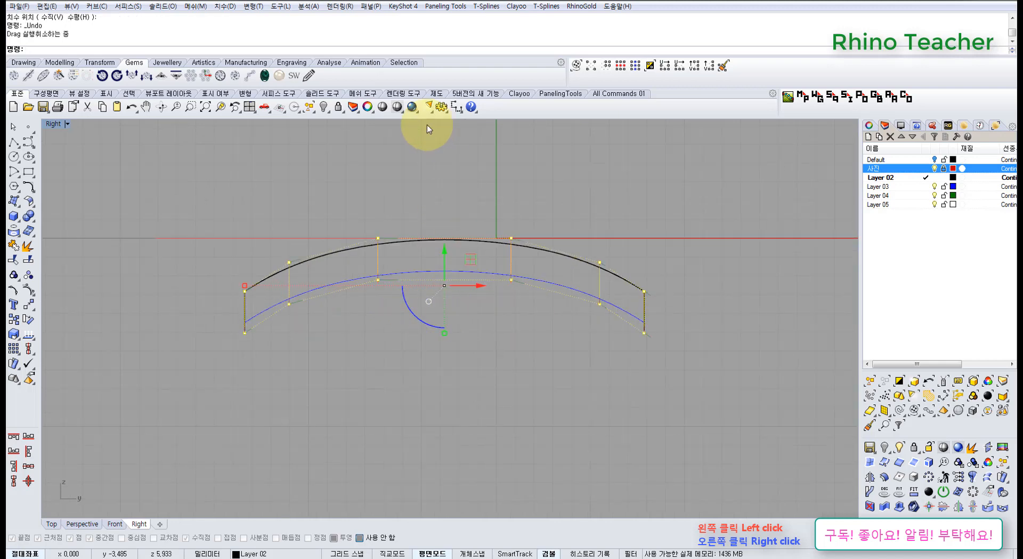
key("ctrl+F4")
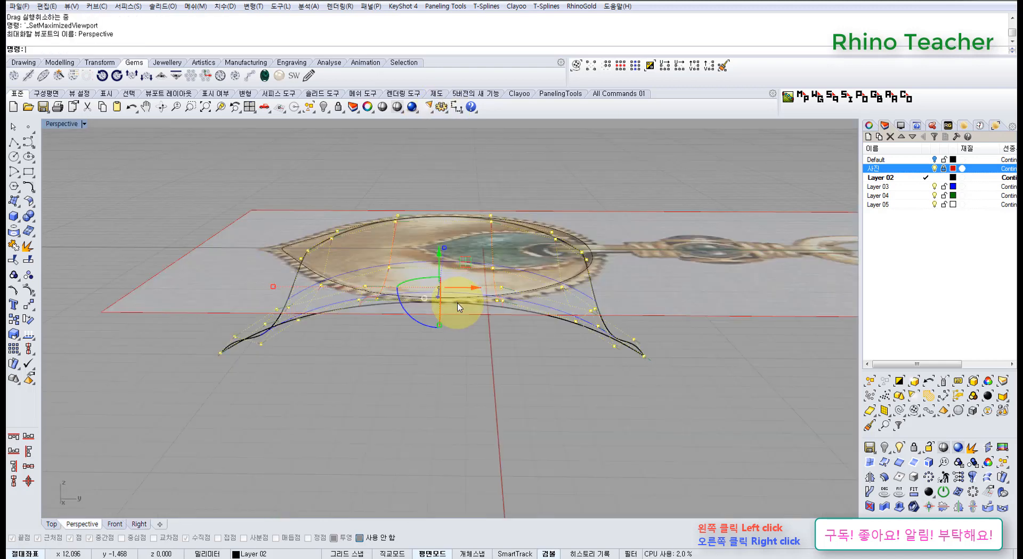
right_click_drag(457, 304, 473, 289)
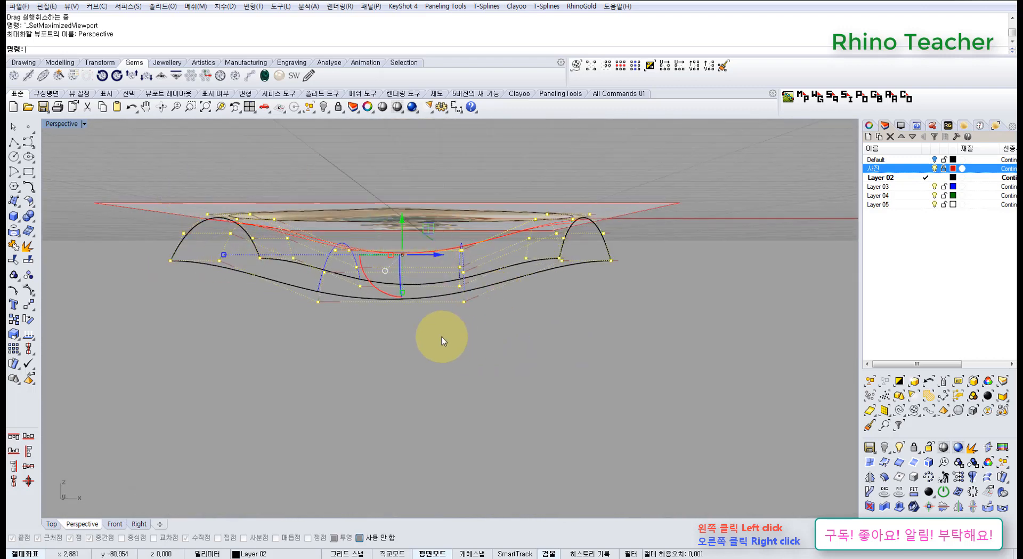
right_click_drag(377, 332, 510, 363, "ctrl")
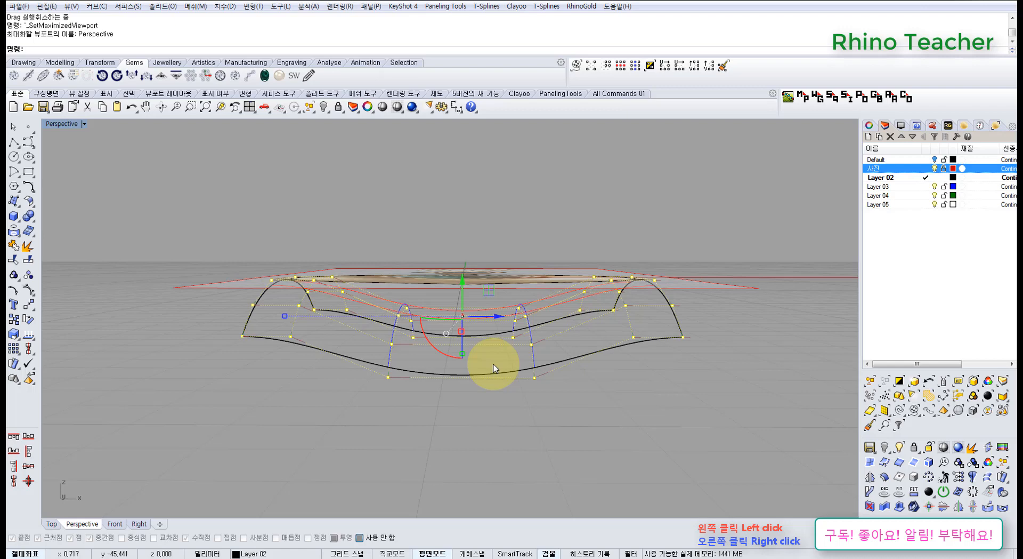
mouse_move(494, 363)
right_mouse_down()
mouse_move(495, 389)
mouse_move(485, 338)
mouse_move(499, 336)
mouse_move(497, 353)
right_mouse_up()
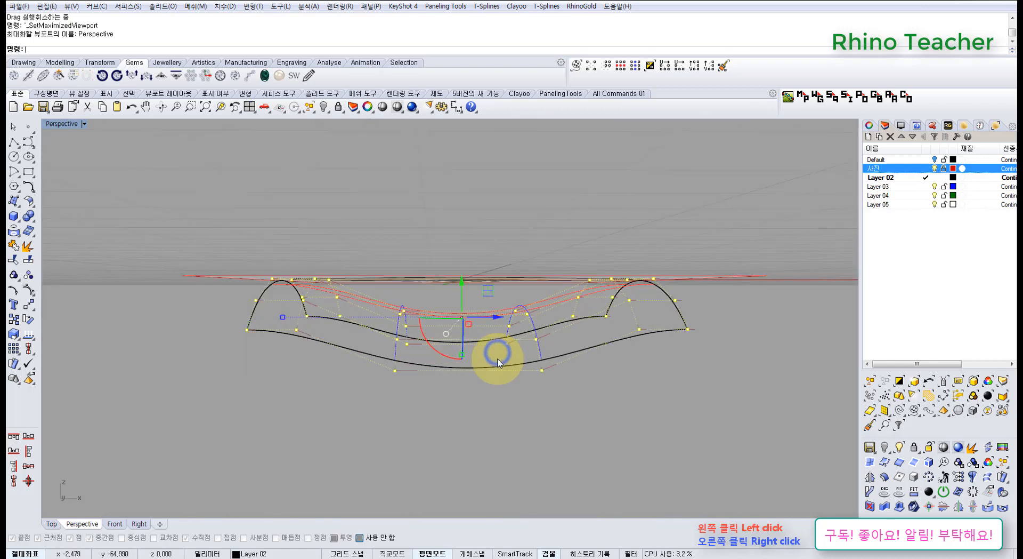
Step: In the Front view, select the two middle columns of surface control points and scale them horizontally closer together
key("ctrl+F2")
key("ctrl+F3")
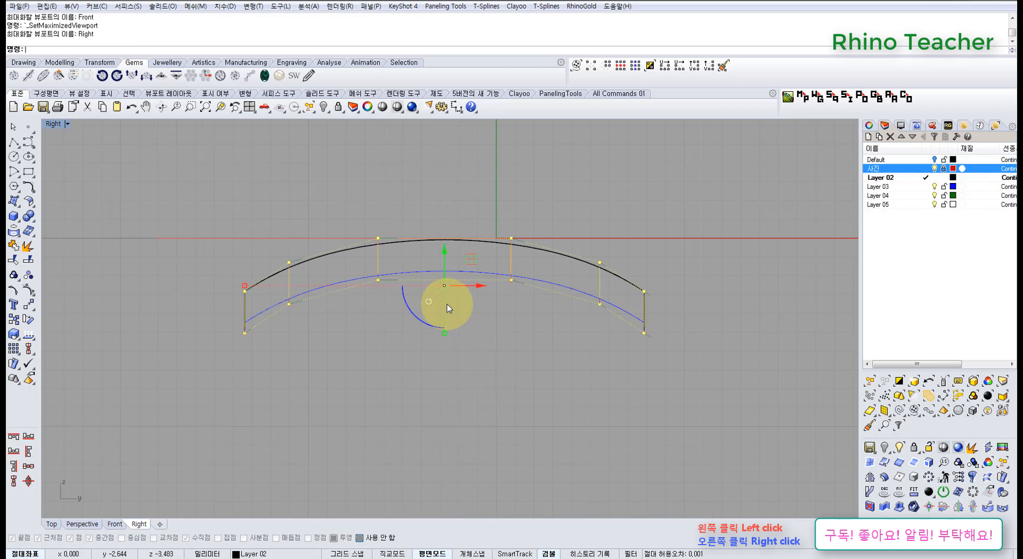
key("ctrl+F2")
right_click_drag(486, 390, 376, 336)
scroll(377, 336, "up", 4)
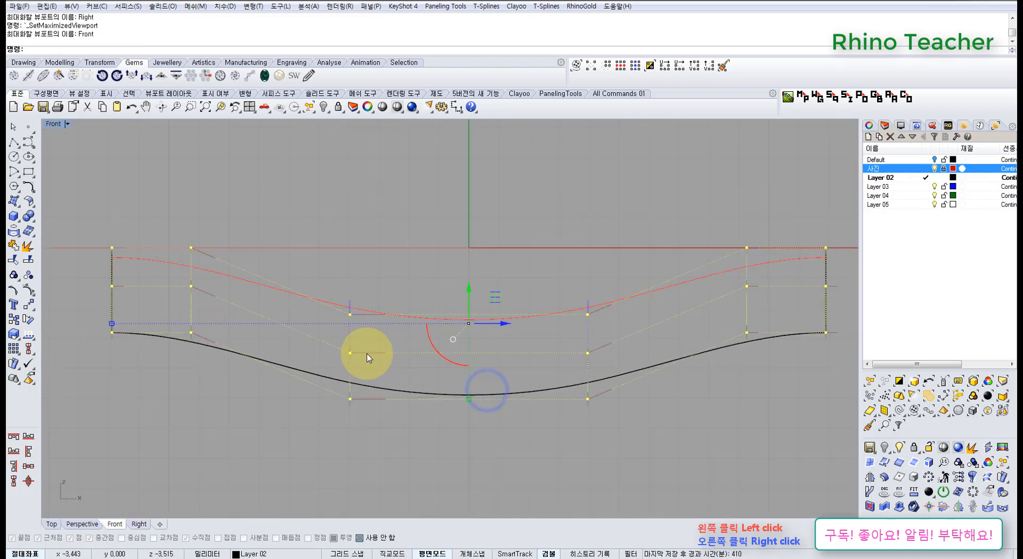
scroll(366, 354, "down", 2)
left_click_drag(244, 276, 291, 379)
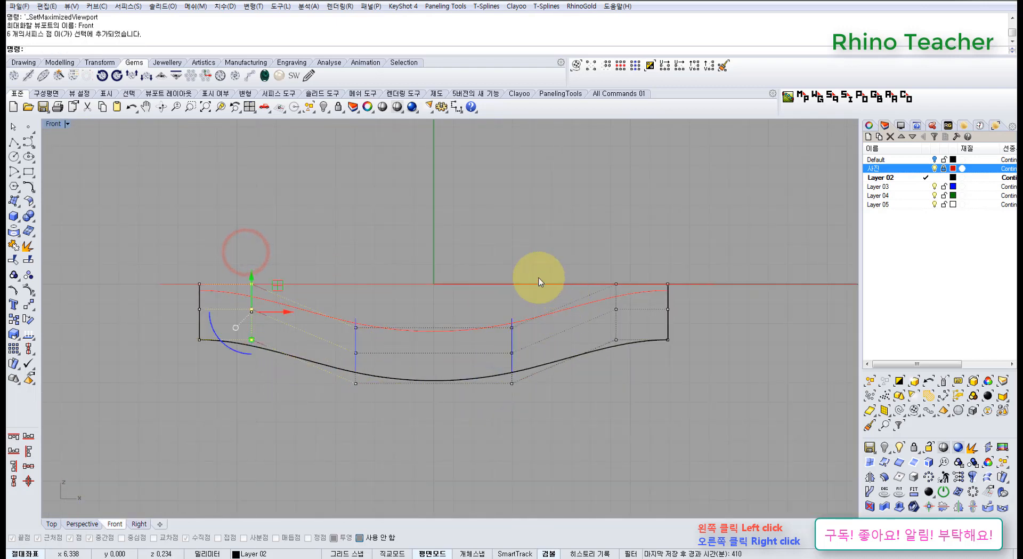
left_click_drag(323, 223, 528, 442)
left_click_drag(360, 354, 373, 365)
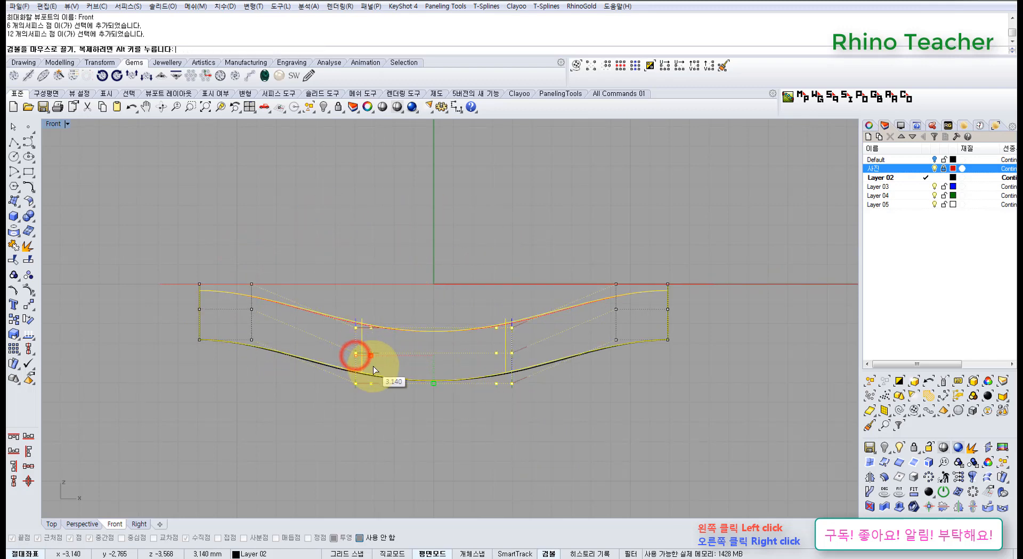
left_click(445, 470)
Step: Scale the four inner columns of control points horizontally inward, and spread the two middle columns slightly apart
left_click_drag(235, 247, 631, 414)
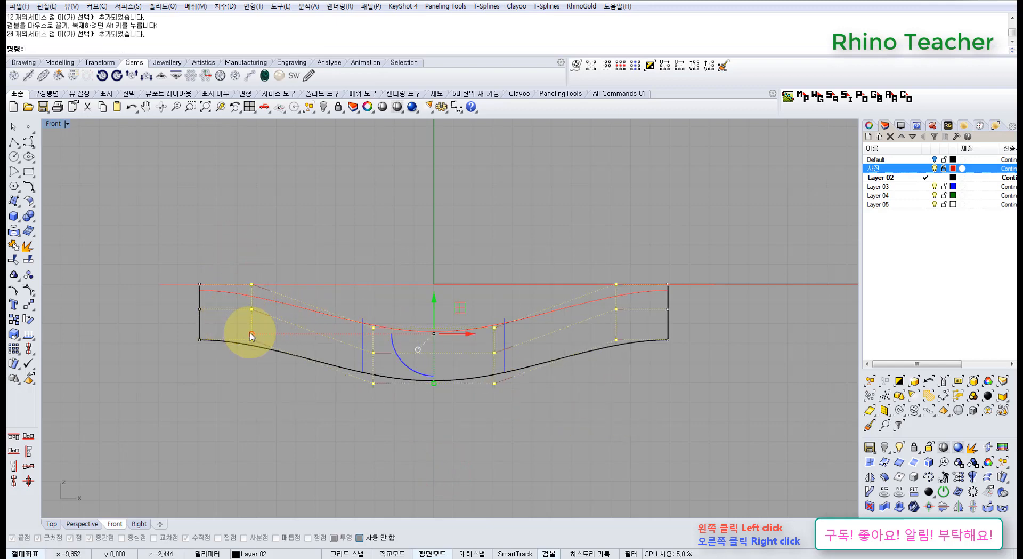
left_click_drag(272, 340, 276, 341)
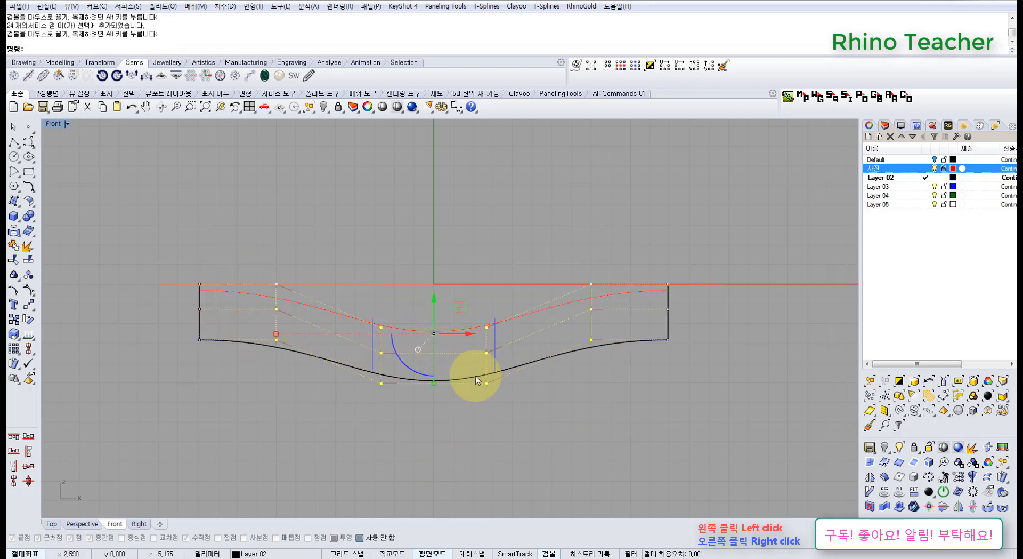
left_click(522, 416)
right_click_drag(520, 402, 432, 382)
scroll(343, 338, "up", 4)
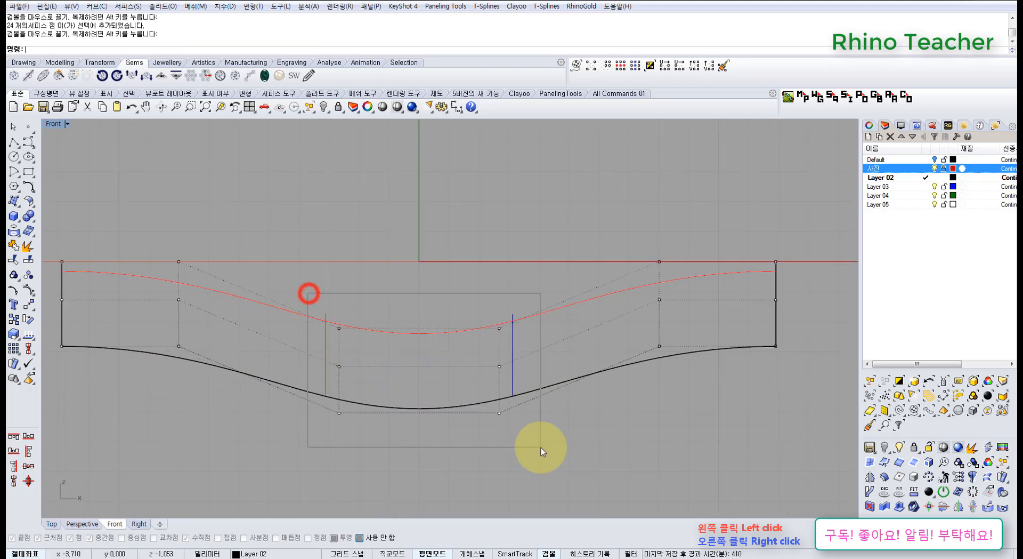
left_click_drag(541, 447, 541, 446)
left_click_drag(335, 368, 331, 369)
Step: In the Perspective view, select the two mid-length inner control points on each side of the plate surface
key("ctrl+F4")
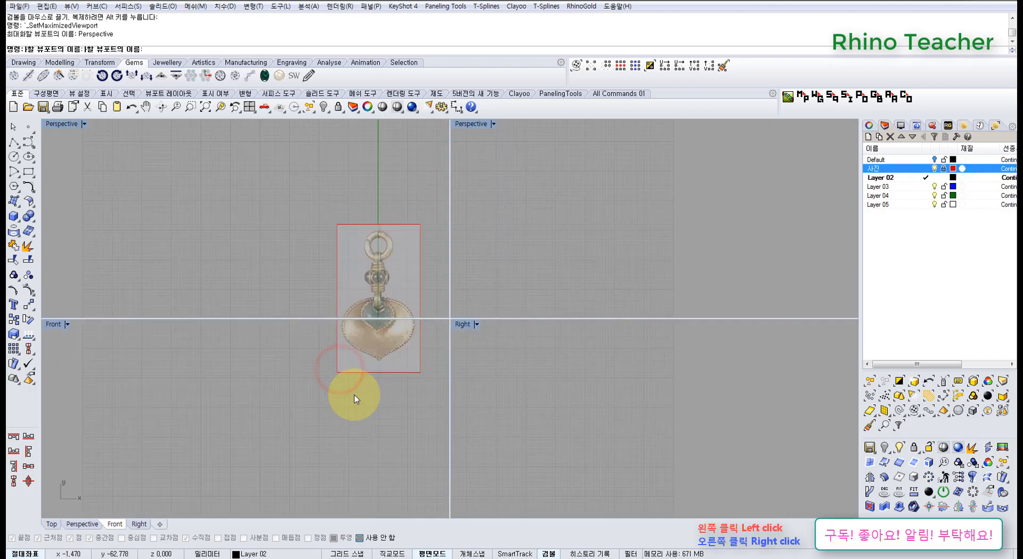
right_click_drag(493, 350, 343, 305)
scroll(360, 321, "up", 6)
scroll(373, 322, "down", 4)
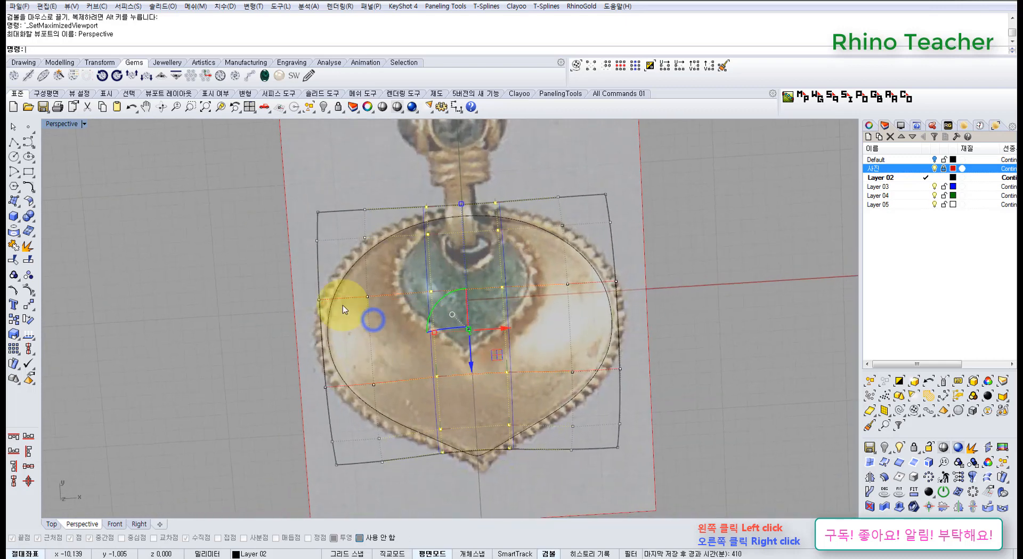
right_click_drag(383, 339, 373, 217)
right_click_drag(381, 287, 358, 294)
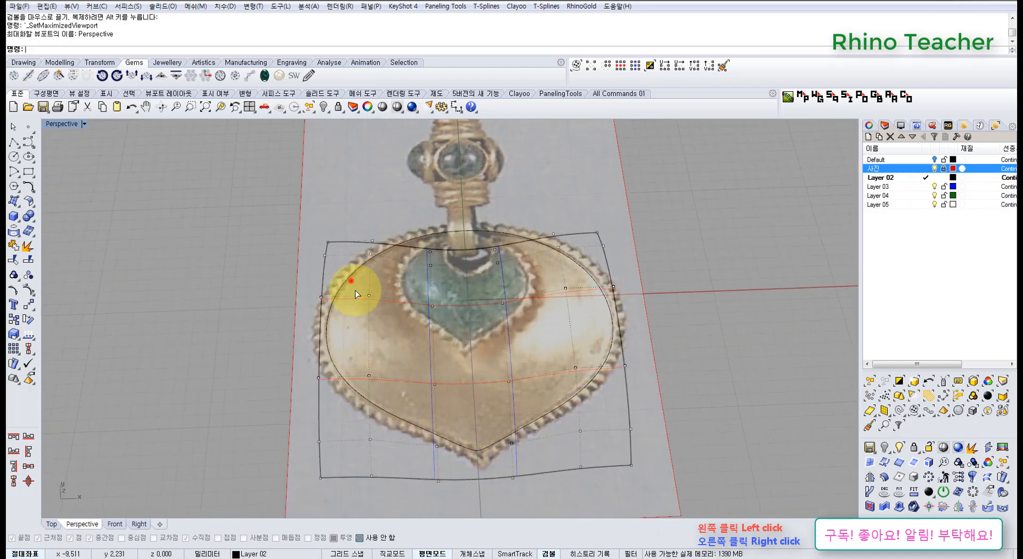
left_click_drag(351, 280, 387, 356)
key("ctrl+z")
left_click(384, 326)
left_click_drag(357, 286, 389, 357)
right_click_drag(434, 384, 532, 340)
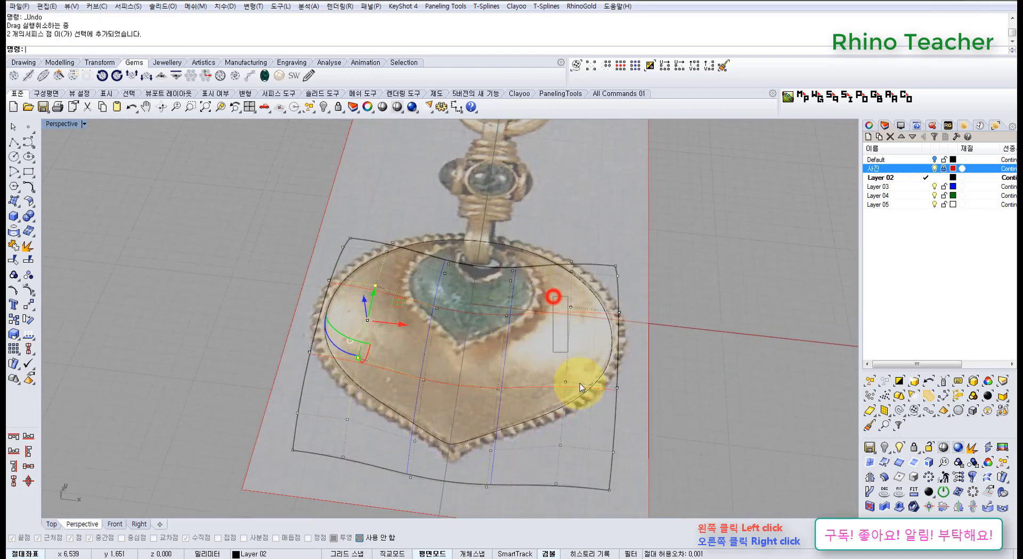
left_click_drag(580, 383, 580, 382)
Step: Raise the four selected control points above the reference photo to swell both sides of the plate, and preview the surface shaded
right_click_drag(546, 373, 469, 305)
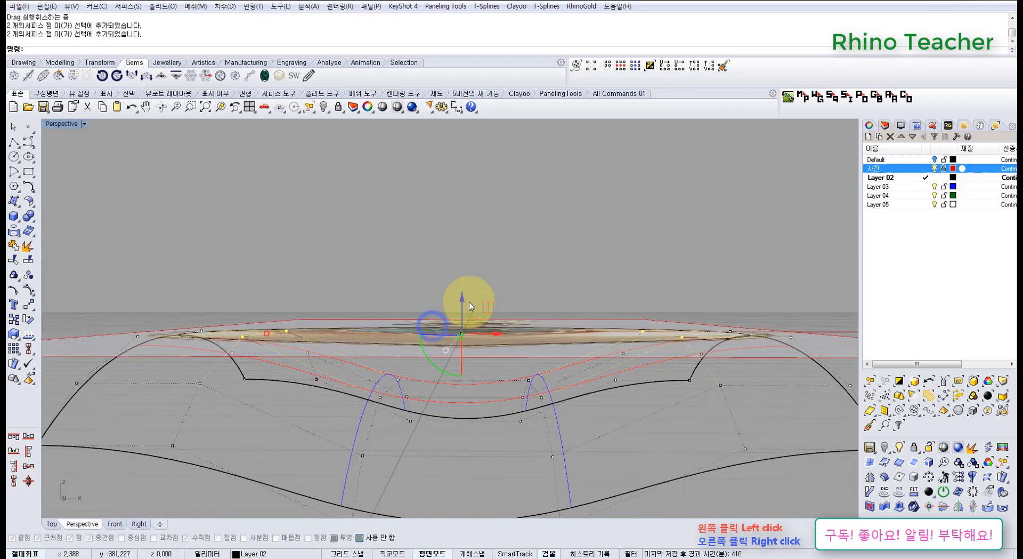
left_click_drag(463, 299, 459, 255)
scroll(491, 298, "down", 7)
right_click_drag(495, 292, 523, 188)
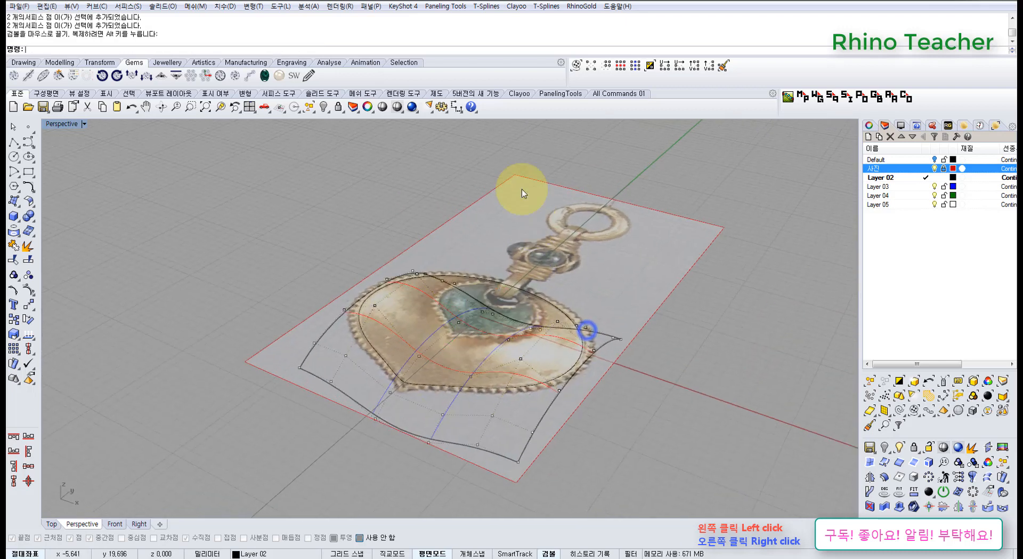
left_click(386, 111)
mouse_move(553, 343)
right_mouse_down()
mouse_move(450, 304)
mouse_move(472, 306)
mouse_move(549, 404)
mouse_move(600, 393)
mouse_move(520, 372)
right_mouse_up()
Step: In the Top view, select the heart plate's outline curve traced over the reference photo
key("ctrl+F1")
scroll(370, 269, "up", 4)
scroll(326, 232, "down", 2)
right_click_drag(256, 127, 342, 251)
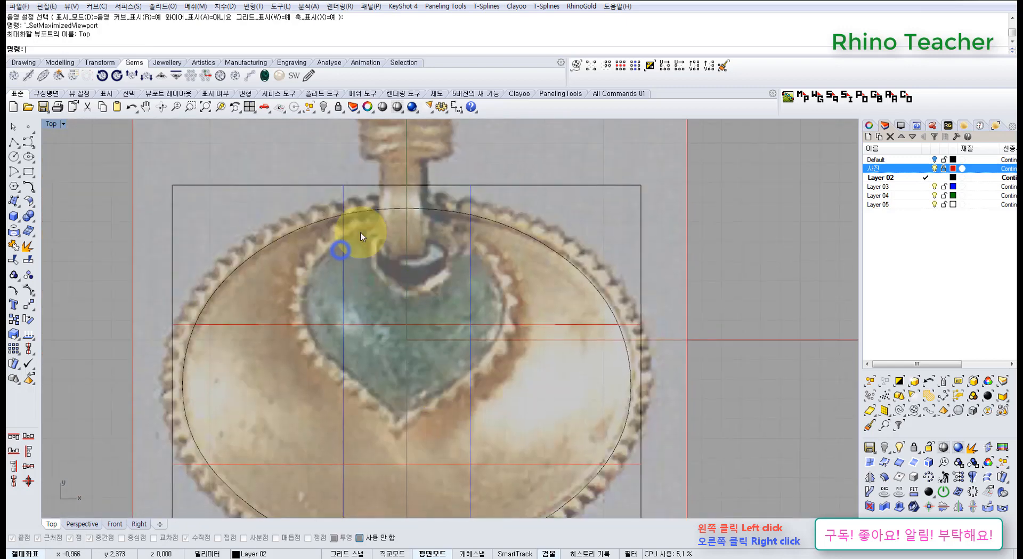
scroll(362, 226, "up", 6)
scroll(374, 373, "down", 5)
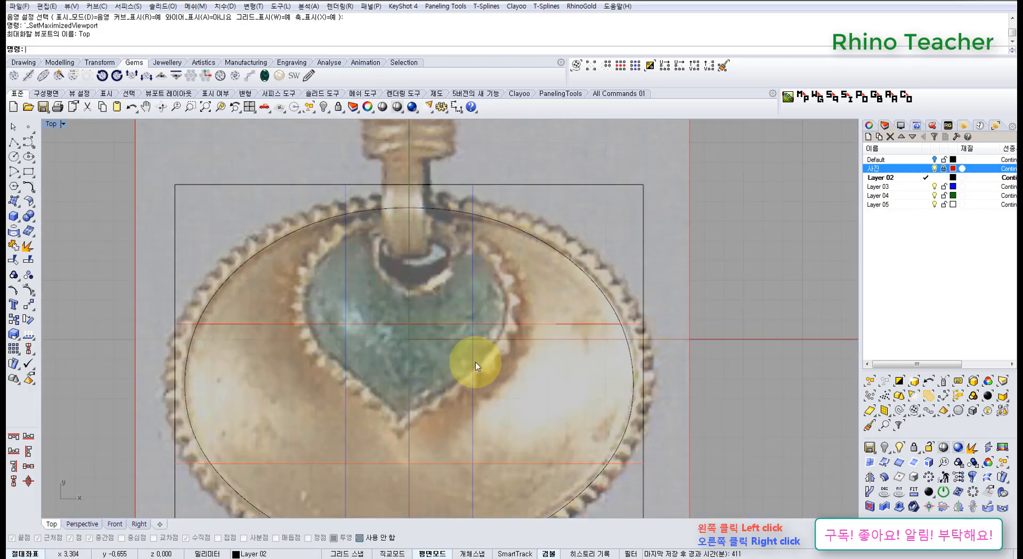
right_click_drag(479, 393, 443, 295)
scroll(443, 295, "down", 6)
scroll(382, 219, "up", 3)
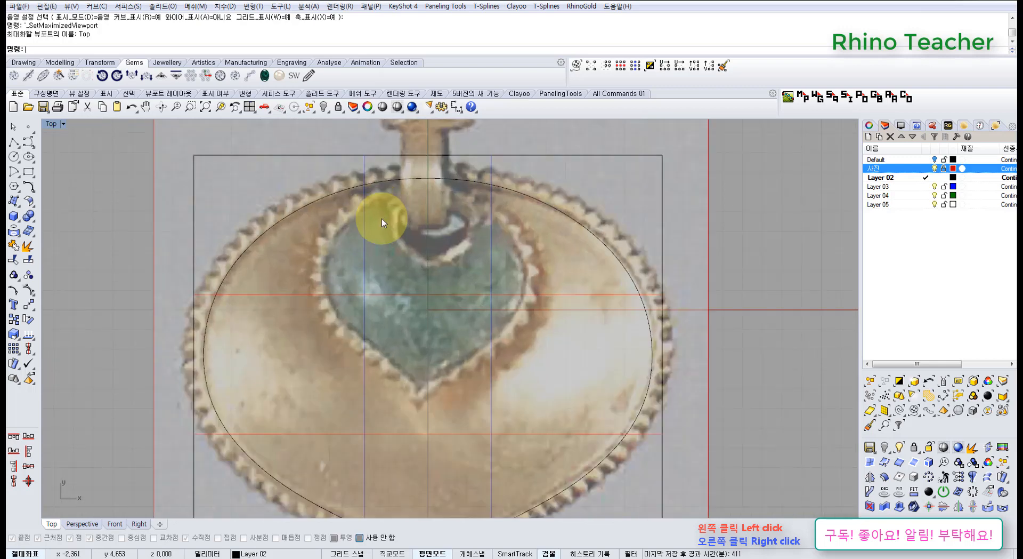
left_click(399, 183)
scroll(442, 266, "down", 5)
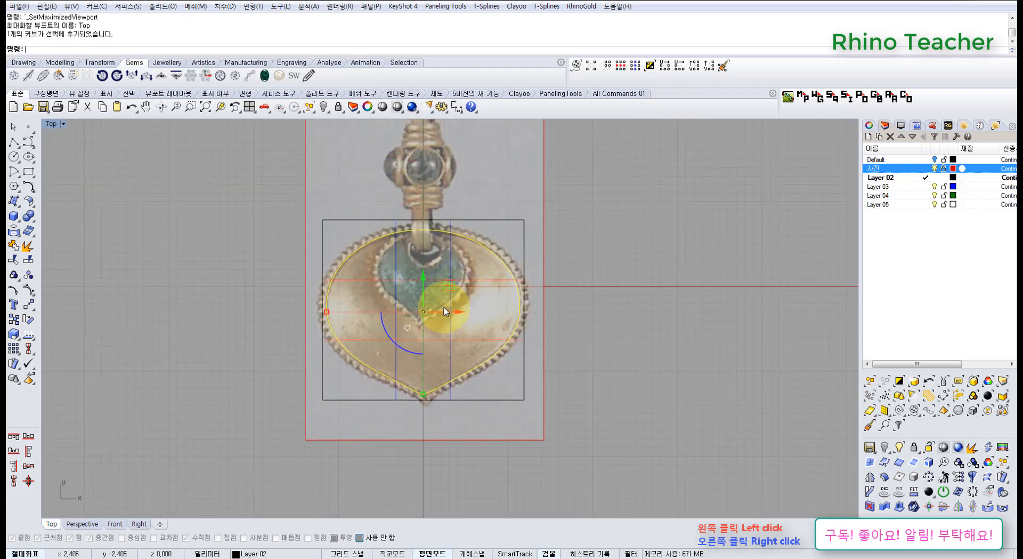
scroll(395, 257, "up", 3)
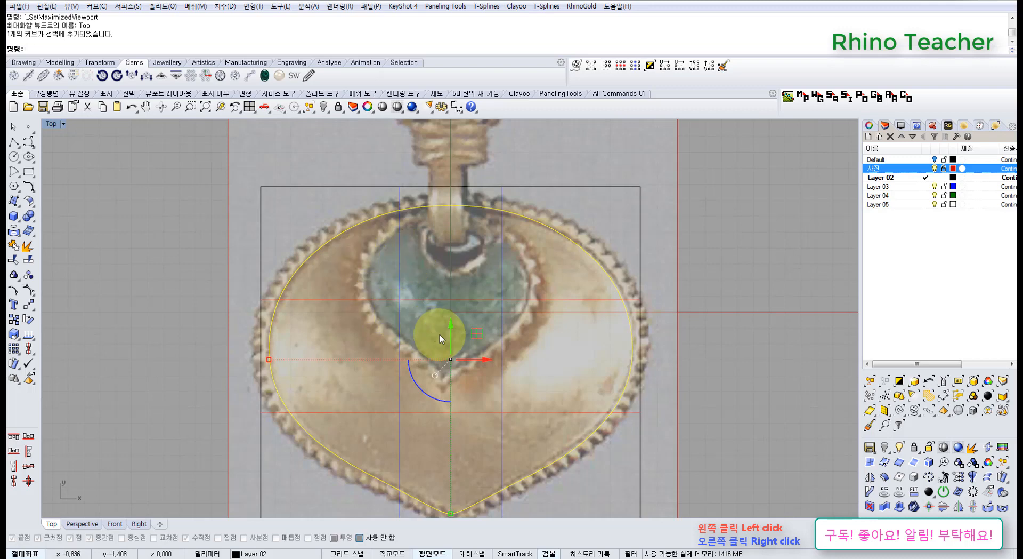
Step: Unlock the locked vertical centre line
right_click_drag(442, 316, 419, 263)
scroll(469, 320, "down", 6)
right_click_drag(484, 354, 470, 296)
left_click(519, 438)
middle_click(488, 422)
left_click(480, 397)
left_click_drag(530, 417, 394, 454)
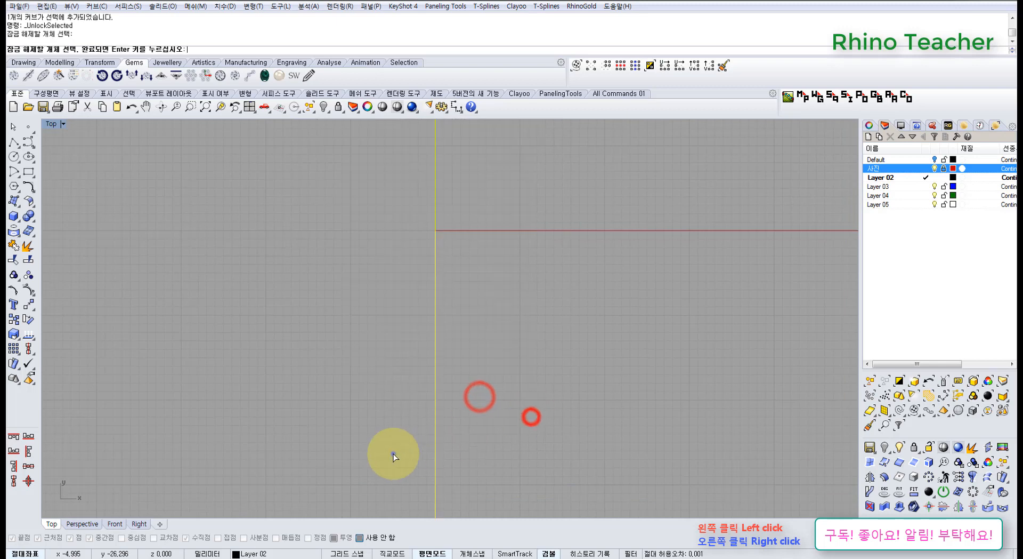
right_click(393, 454)
Step: Select the heart plate's outline curve and duplicate it in place
scroll(424, 370, "up", 6)
right_click_drag(448, 314, 436, 385)
scroll(419, 370, "up", 4)
left_click(408, 377)
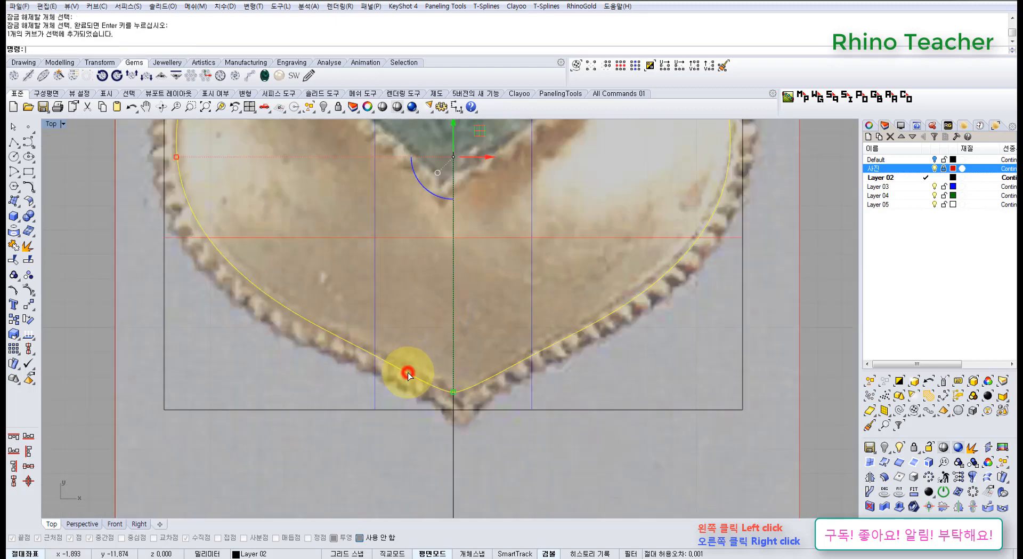
scroll(408, 368, "down", 4)
right_click_drag(428, 278, 428, 320)
left_click(13, 320)
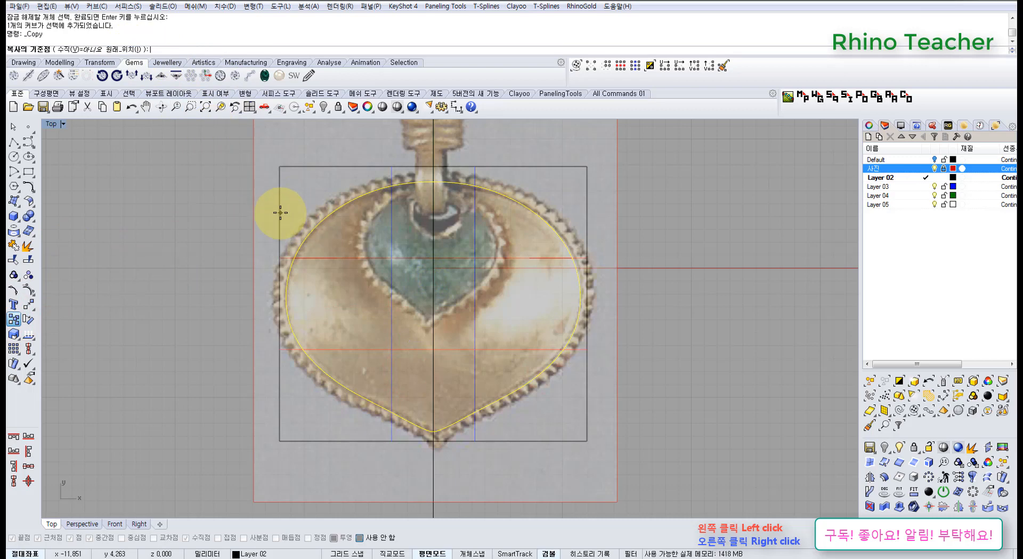
left_click(127, 50)
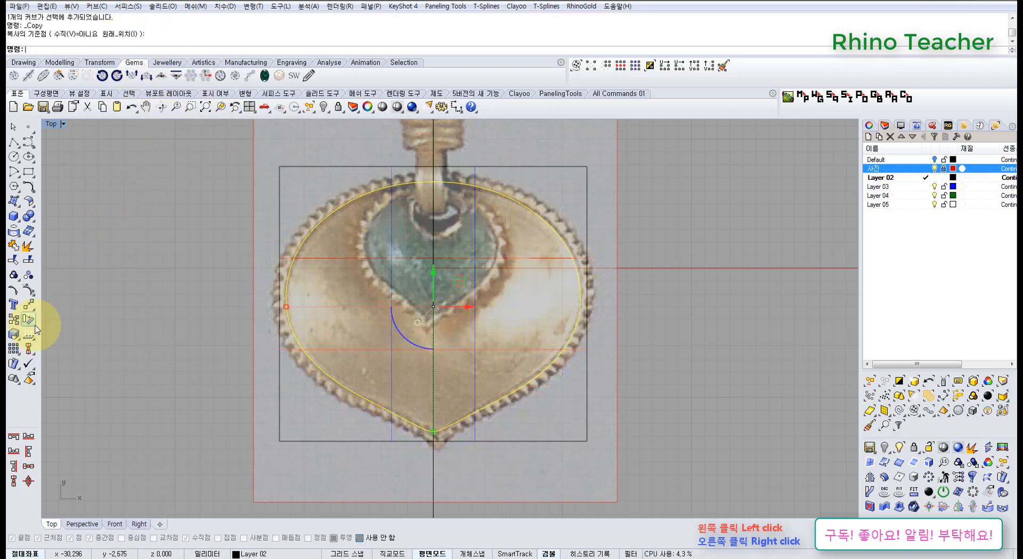
key("ctrl+c")
key("ctrl+v")
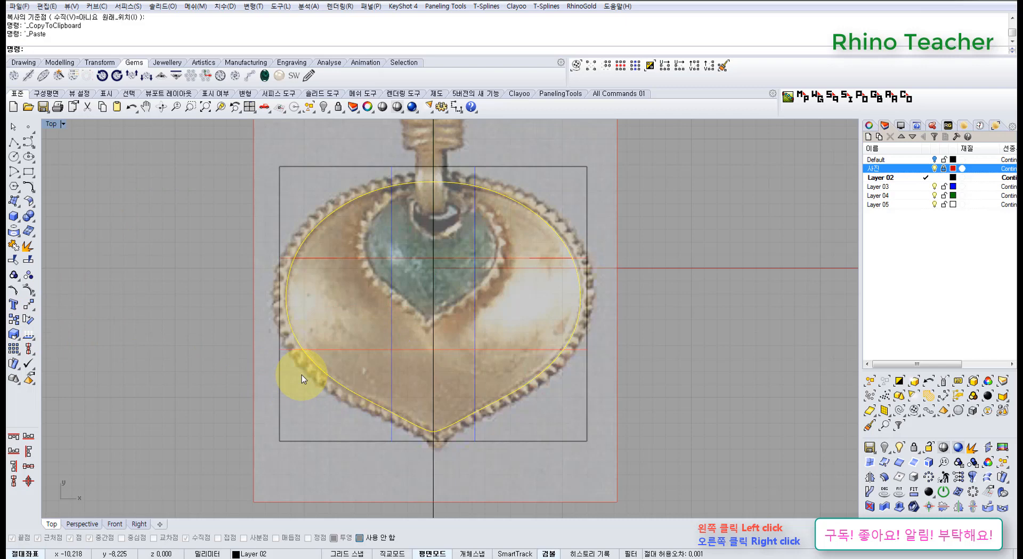
Step: Scale the copied outline uniformly inward so it sits just inside the original curve
scroll(325, 362, "down", 2)
scroll(273, 346, "up", 4)
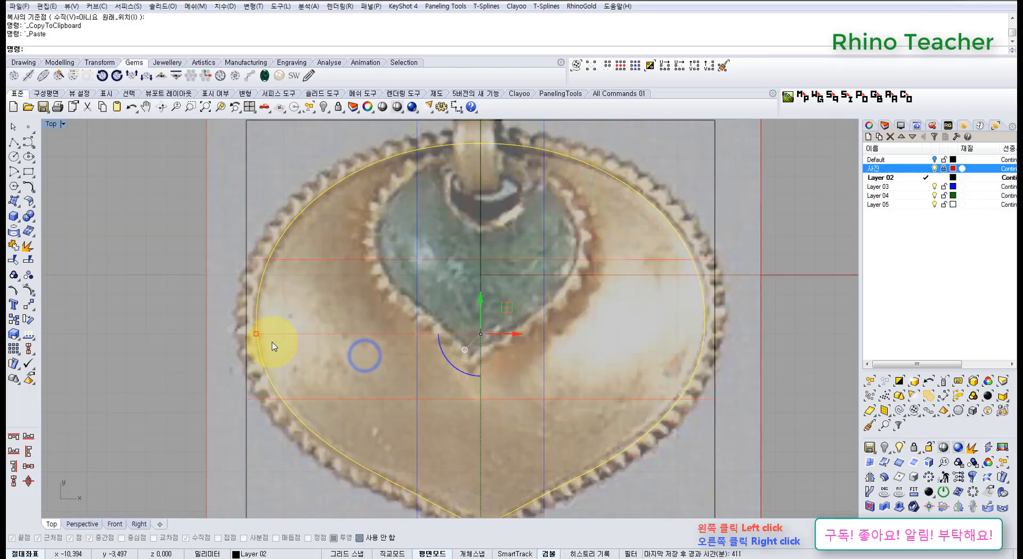
left_click_drag(257, 334, 272, 336)
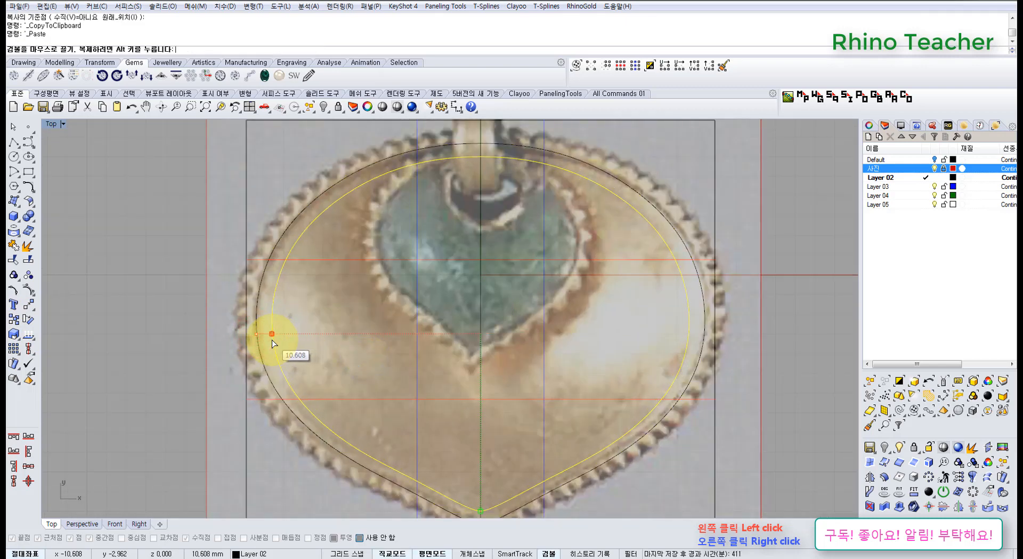
right_click_drag(417, 345, 413, 320)
scroll(414, 321, "down", 4)
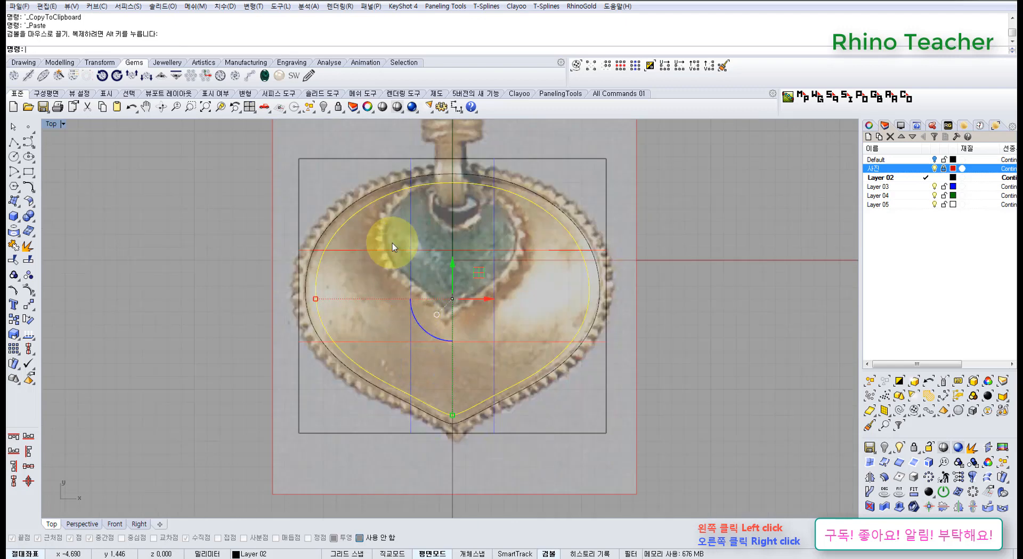
Step: Show the inner curve's control points and select all of them except the three topmost
key("F10")
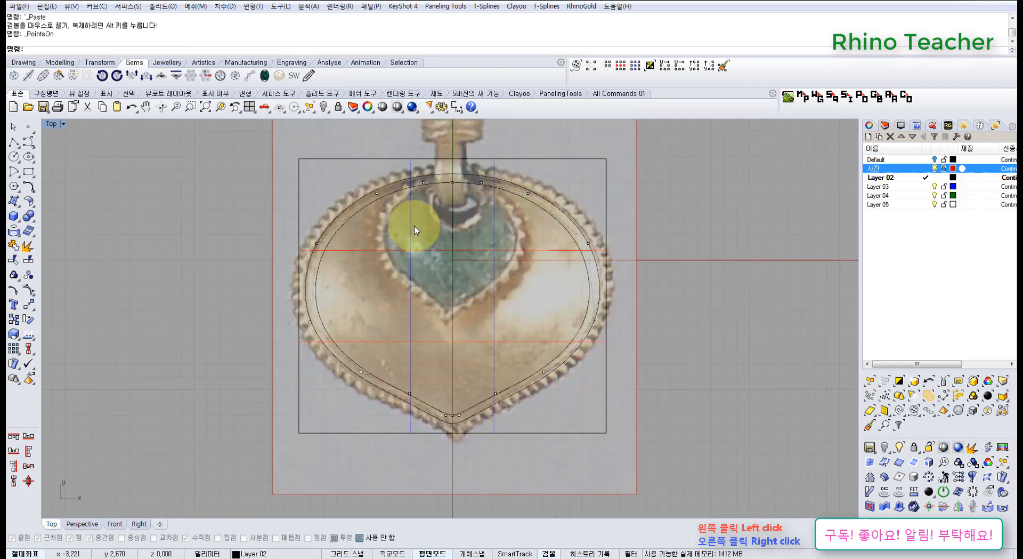
right_click_drag(410, 223, 399, 256)
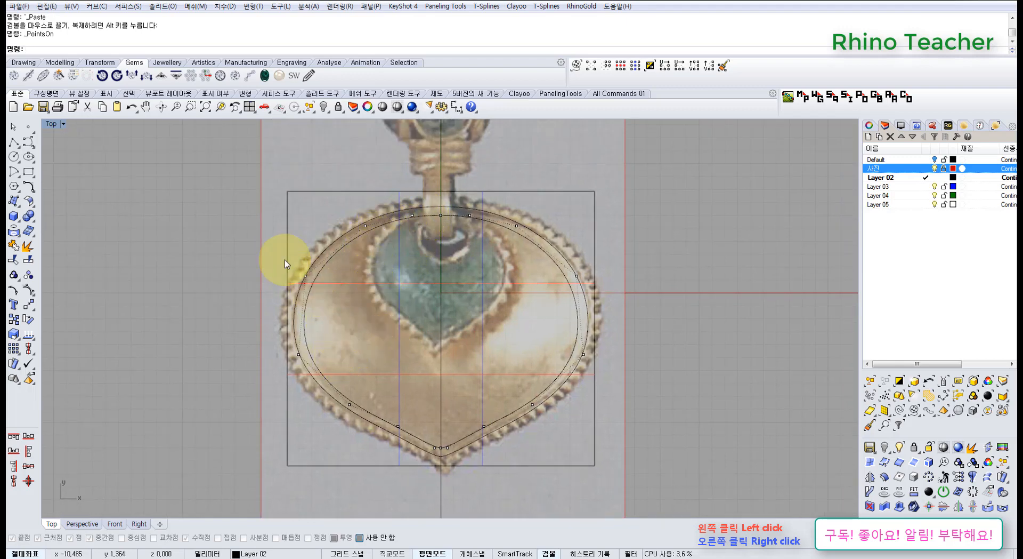
left_click_drag(200, 217, 664, 506)
scroll(490, 281, "up", 2)
scroll(475, 395, "down", 6)
right_click_drag(469, 380, 450, 321)
scroll(417, 252, "up", 8)
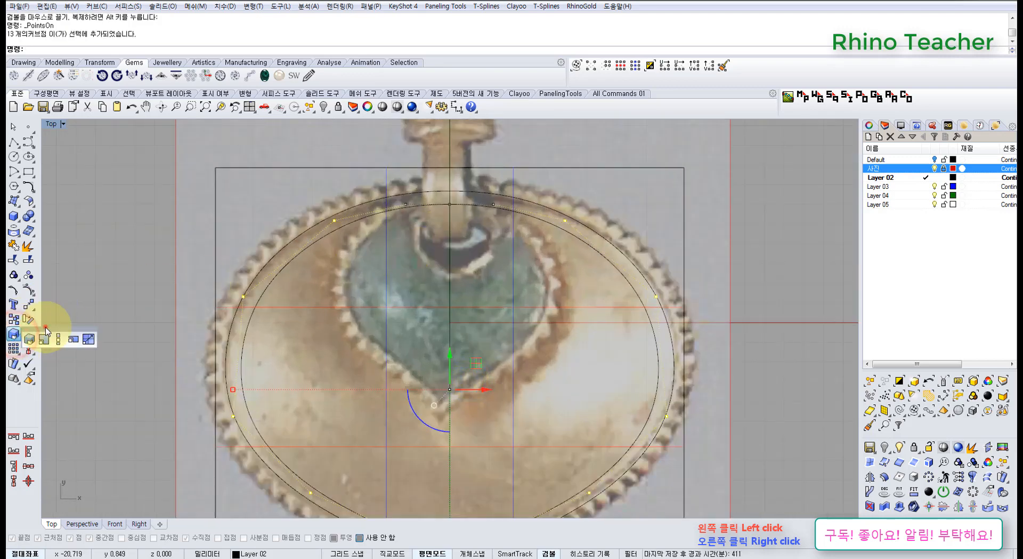
Step: Scale the selected control points in 2D from the curve's top midpoint by a factor of about 0.69
left_click_drag(46, 327, 76, 285)
left_click(73, 299)
key("F3")
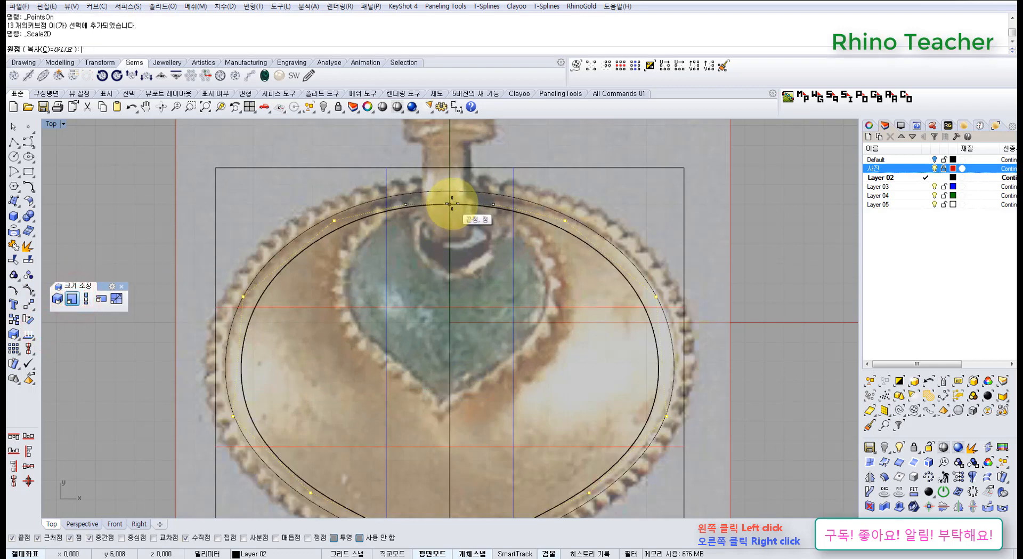
left_click(451, 204)
key("F3")
scroll(400, 333, "down", 6)
right_click_drag(329, 402, 309, 344)
scroll(299, 355, "up", 2)
left_click(276, 383)
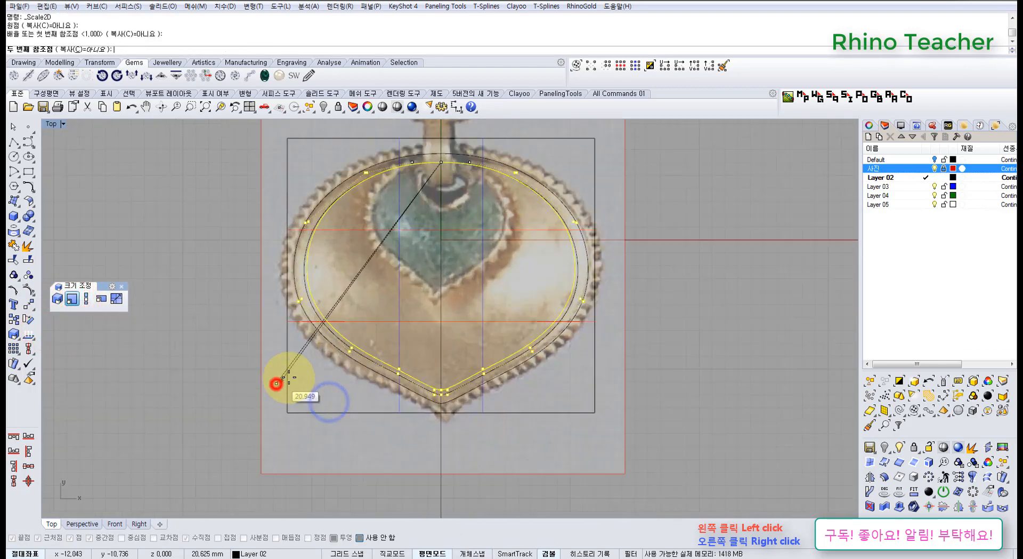
left_click(335, 320)
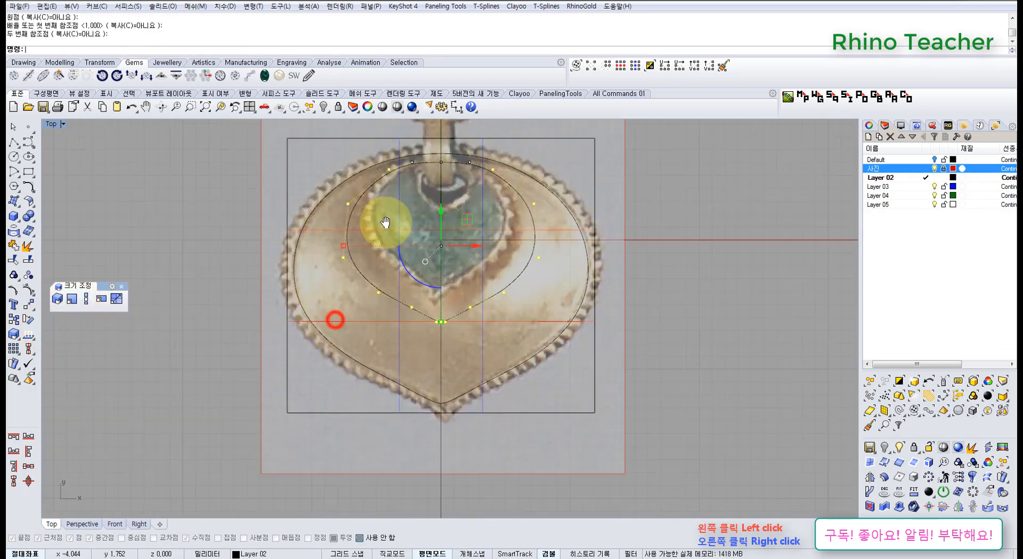
Step: Deselect the two upper shoulder points and scale the rest in 2D from the top midpoint to fit around the green heart stone
right_click_drag(386, 223, 356, 324)
left_click_drag(313, 200, 497, 292, "ctrl")
right_click_drag(413, 364, 406, 325)
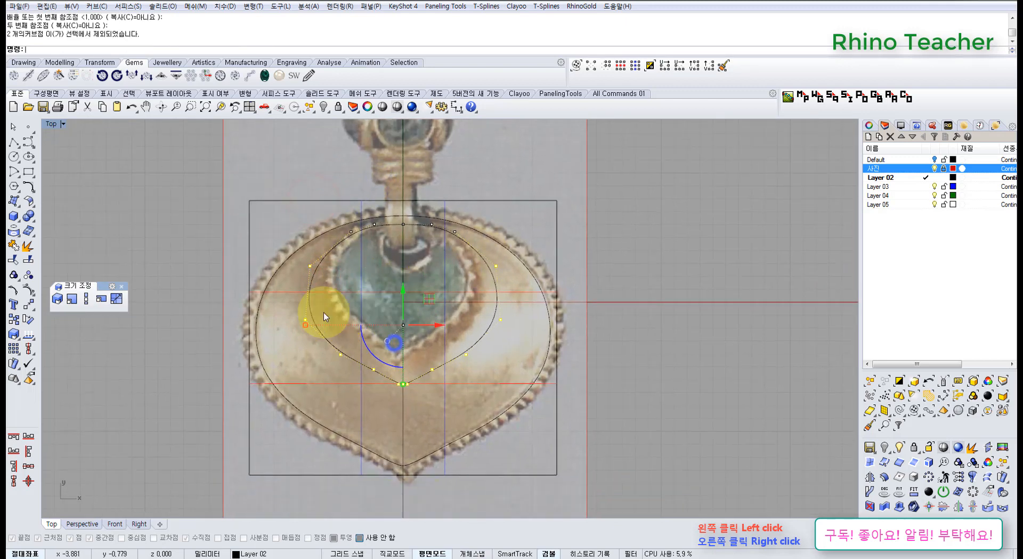
left_click(72, 299)
left_click(402, 223)
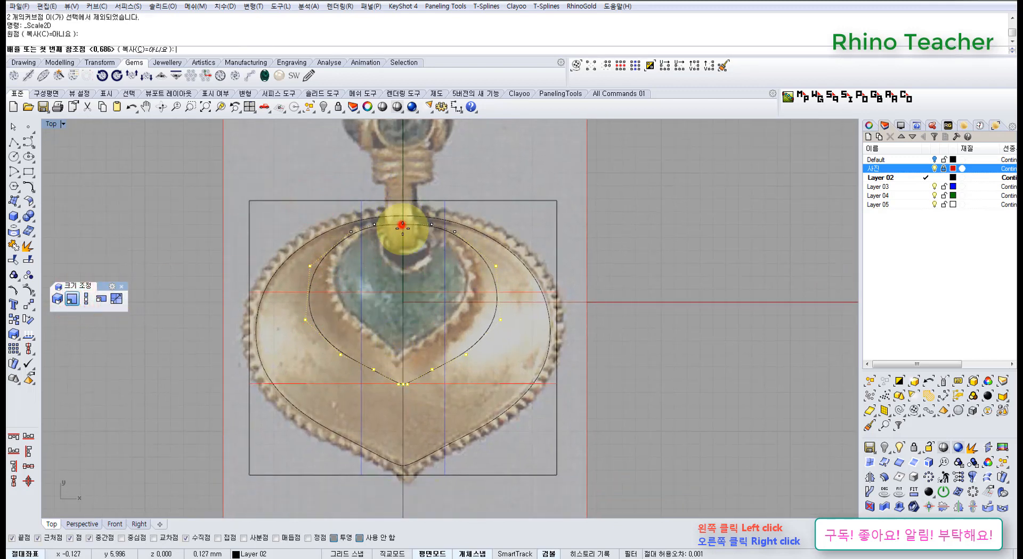
left_click(296, 420)
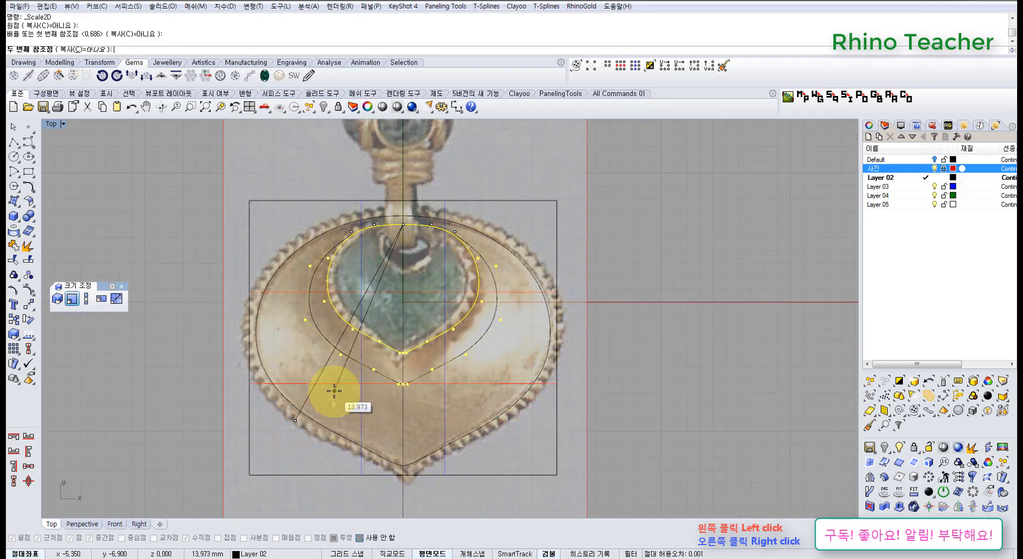
left_click(334, 392)
scroll(402, 251, "up", 6)
right_click_drag(395, 266, 372, 277)
key("Escape")
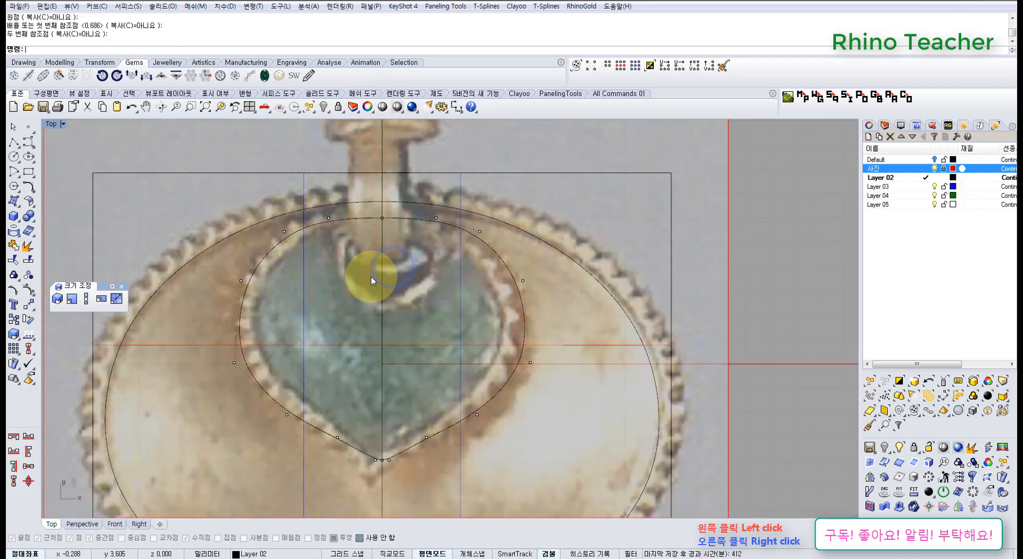
Step: Try to explode the inner heart curve into separate segments
left_click(368, 218)
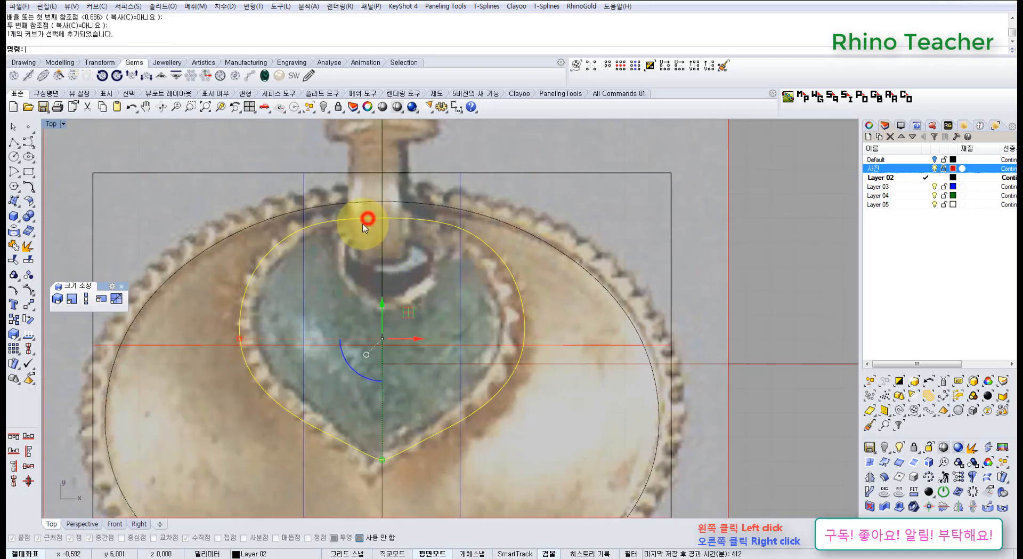
left_click(28, 260)
scroll(411, 228, "up", 5)
left_click(421, 209)
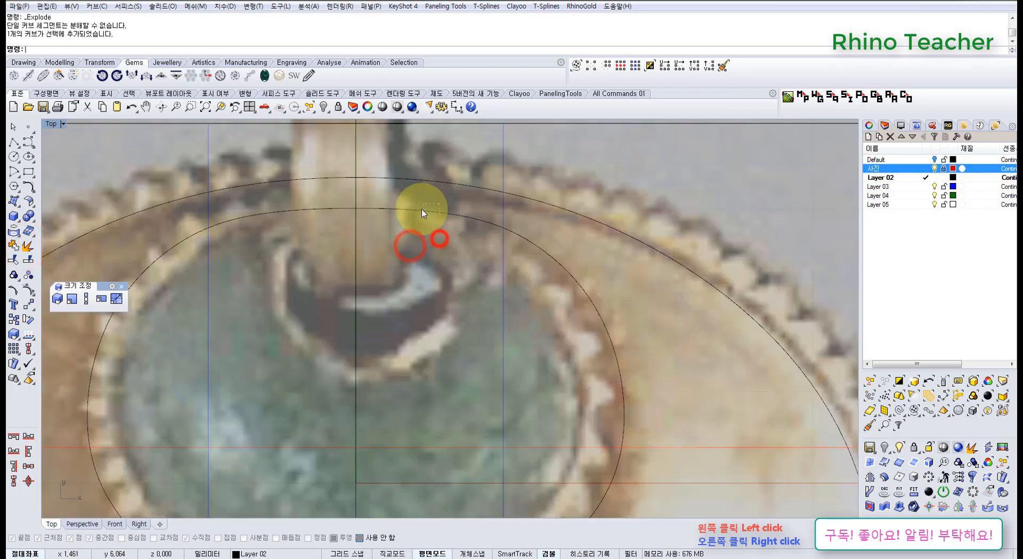
scroll(277, 255, "down", 4)
right_click_drag(281, 279, 294, 252)
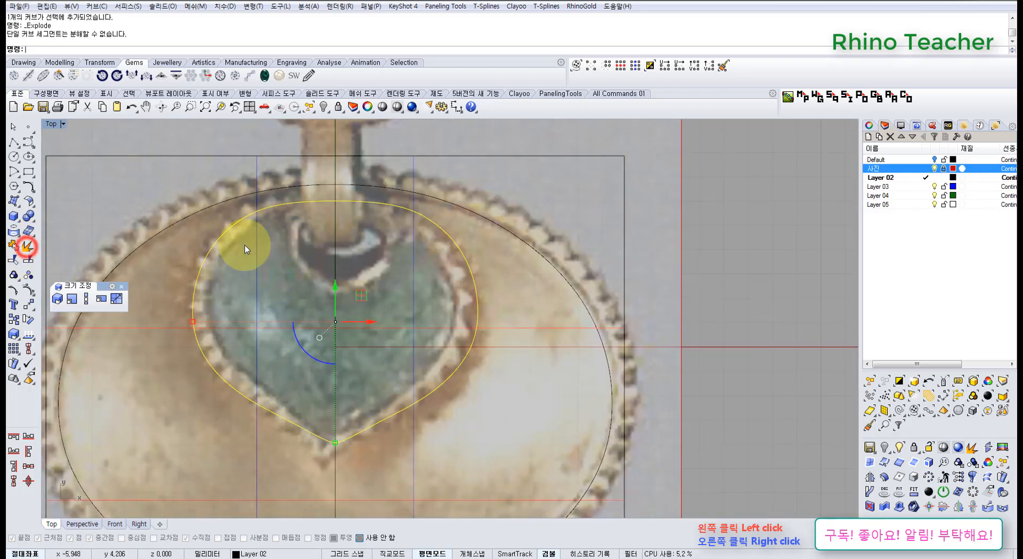
key("Escape")
left_click(305, 203)
key("F10")
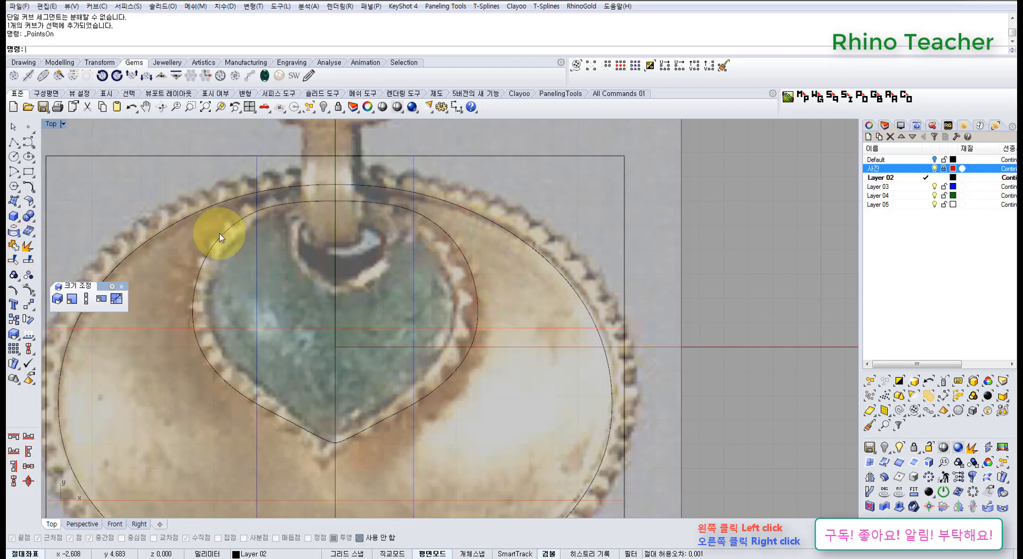
right_click(28, 259)
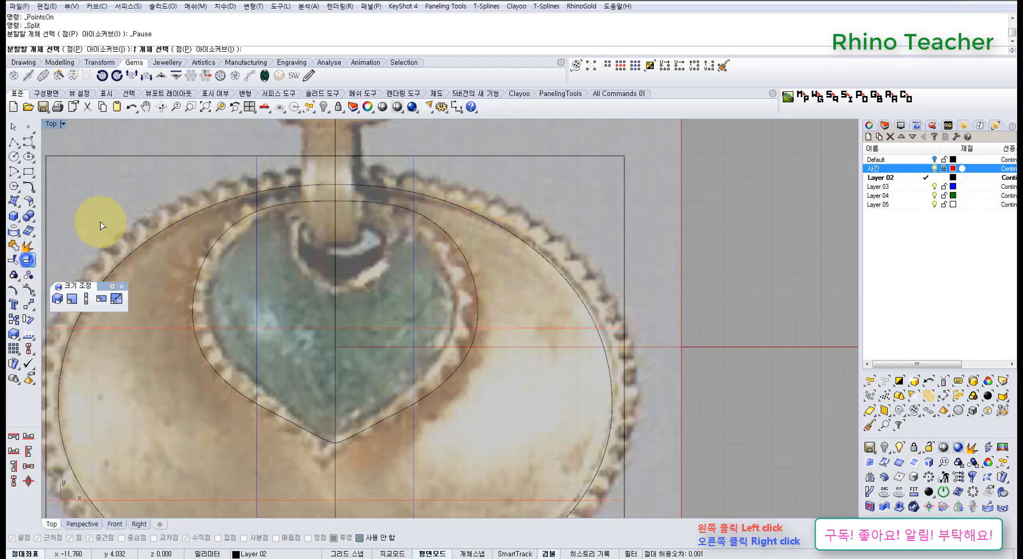
left_click(106, 49)
Step: Split the inner heart curve at its top midpoint and bottom tip, and delete the right half
left_click(276, 205)
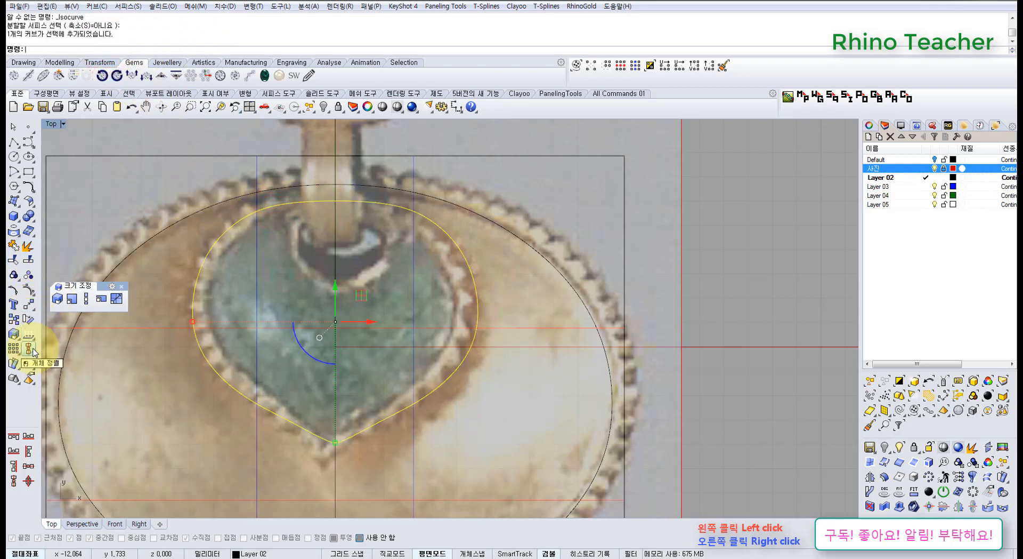
right_click(27, 261)
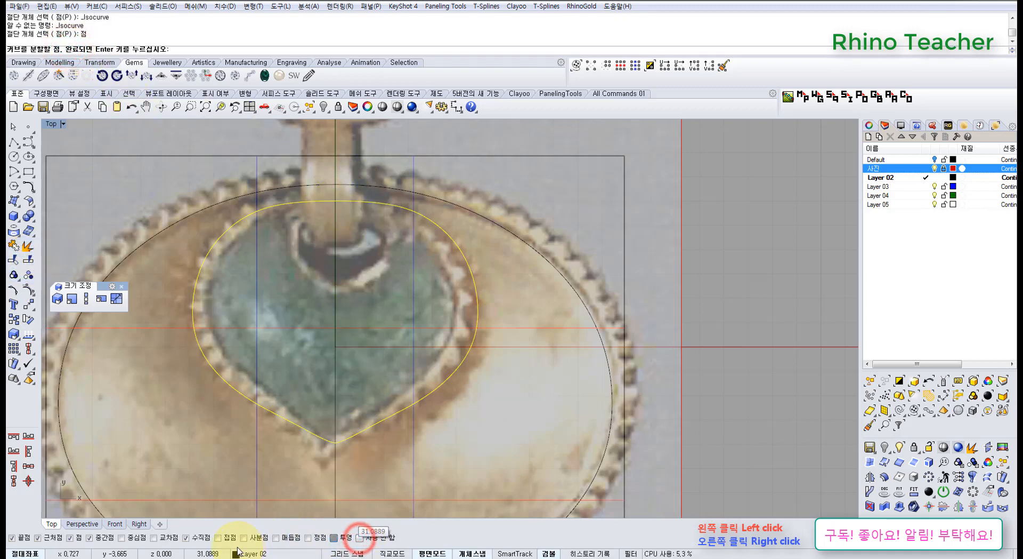
left_click(337, 202)
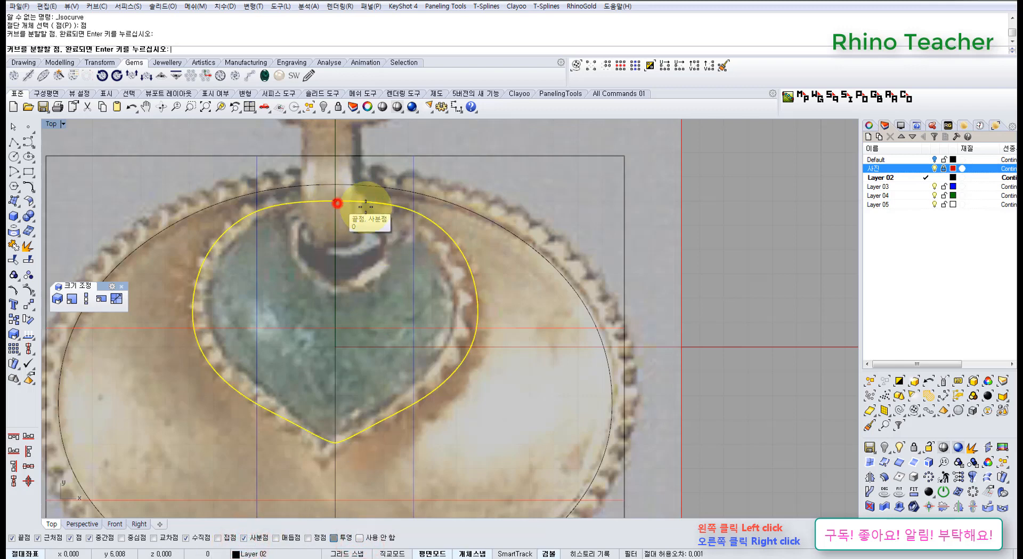
right_click(335, 444)
left_click_drag(375, 452, 360, 421)
key("Delete")
Step: Show the control points of the remaining left half of the inner heart curve
left_click_drag(278, 443, 282, 462)
right_click_drag(320, 447, 331, 428)
key("F10")
right_click_drag(293, 286, 294, 309)
scroll(251, 269, "up", 2)
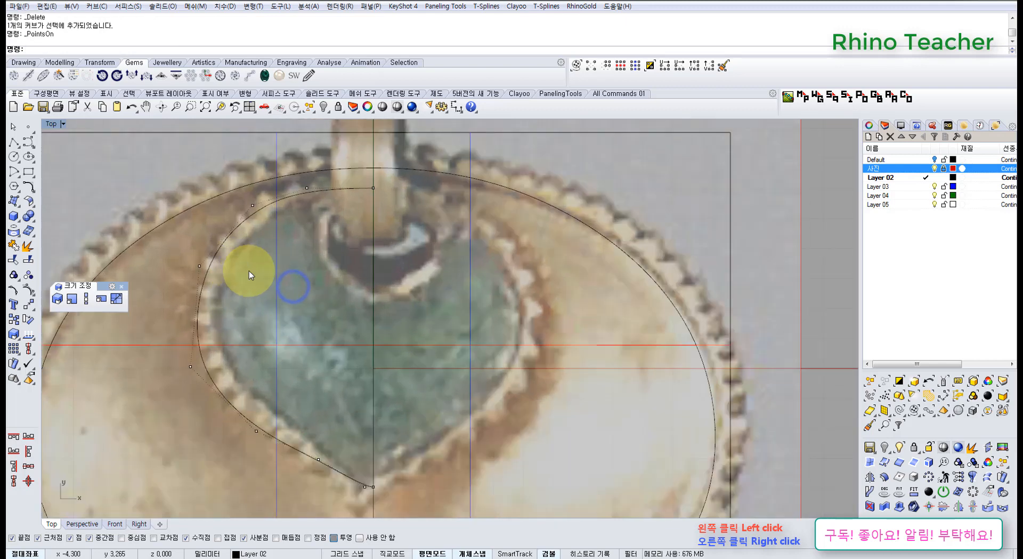
Step: Mirror the left half of the inner heart curve across the vertical centre axis with history recording on
left_click_drag(327, 217, 305, 184)
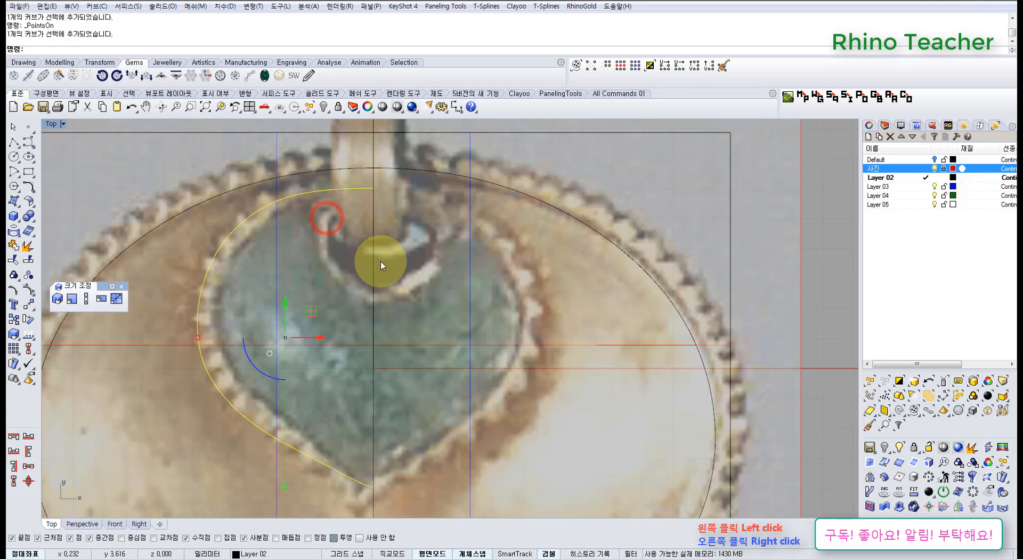
middle_click(381, 262)
left_click(319, 261)
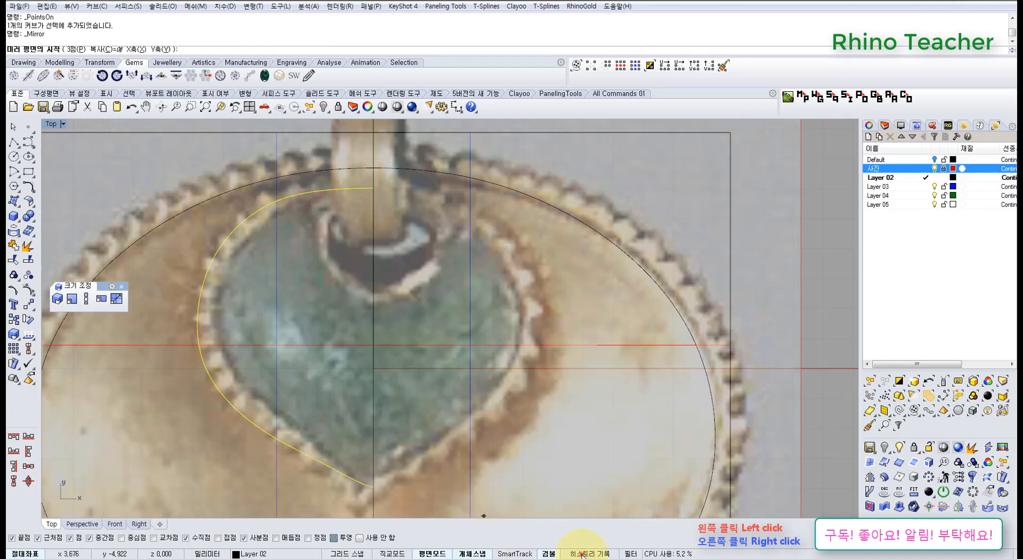
left_click(379, 388)
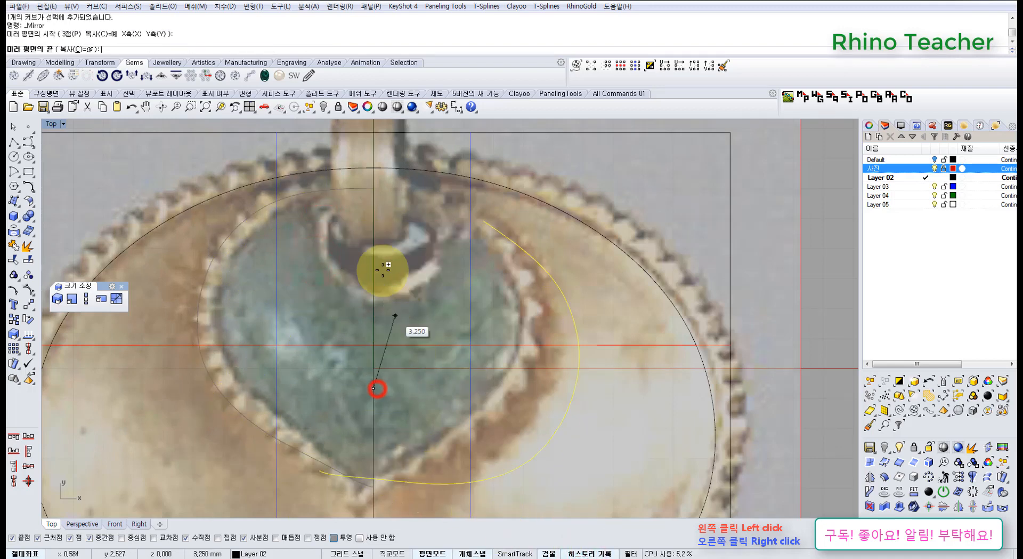
left_click(379, 261)
Step: Show the left half curve's control points and move the point beside the top midpoint horizontally toward the centre axis
scroll(378, 261, "down", 2)
right_click_drag(378, 289, 365, 267)
scroll(353, 235, "up", 4)
key("F10")
left_click(354, 234)
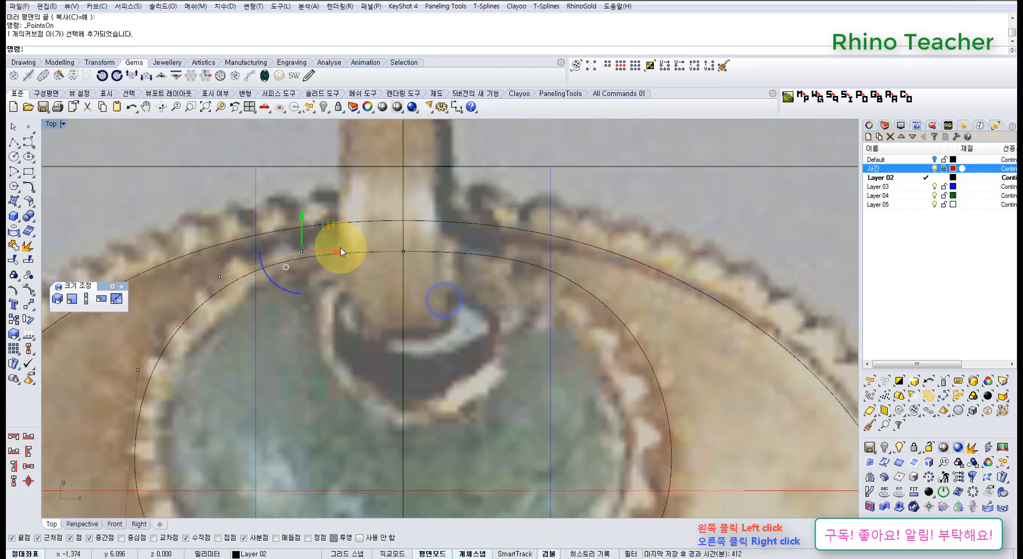
left_click_drag(341, 251, 365, 258)
Step: Slide the control point beside the top midpoint slightly further toward the midpoint to match the stone's upper edge
scroll(343, 330, "down", 2)
right_click_drag(326, 364, 354, 262)
scroll(361, 293, "up", 3)
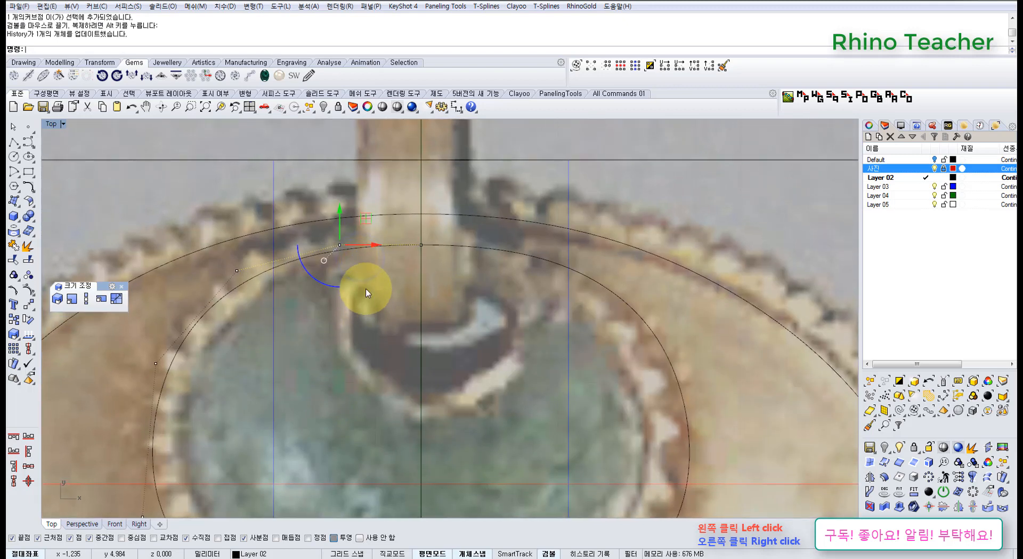
scroll(379, 292, "down", 3)
scroll(374, 285, "up", 2)
right_click_drag(354, 308, 365, 244)
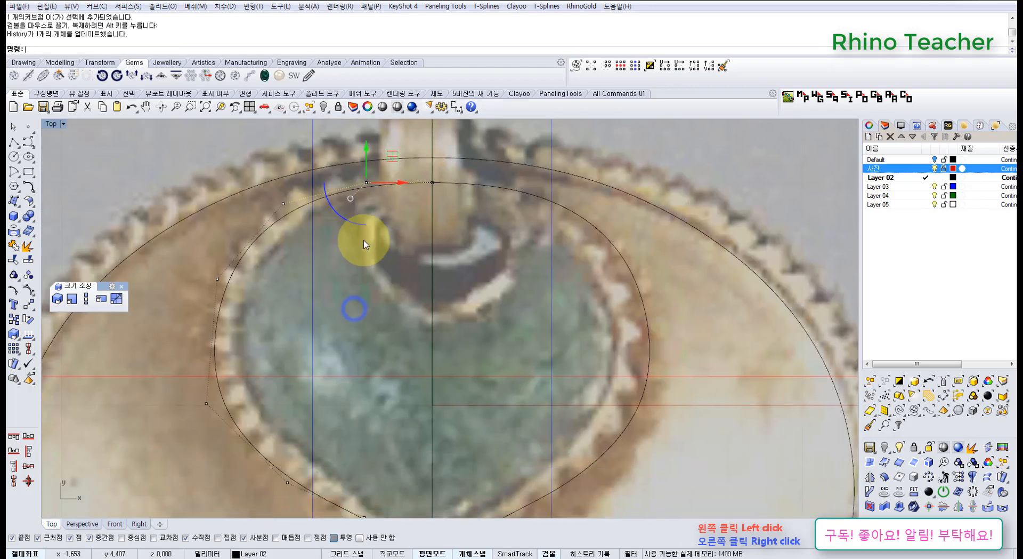
scroll(342, 277, "down", 3)
scroll(338, 270, "up", 4)
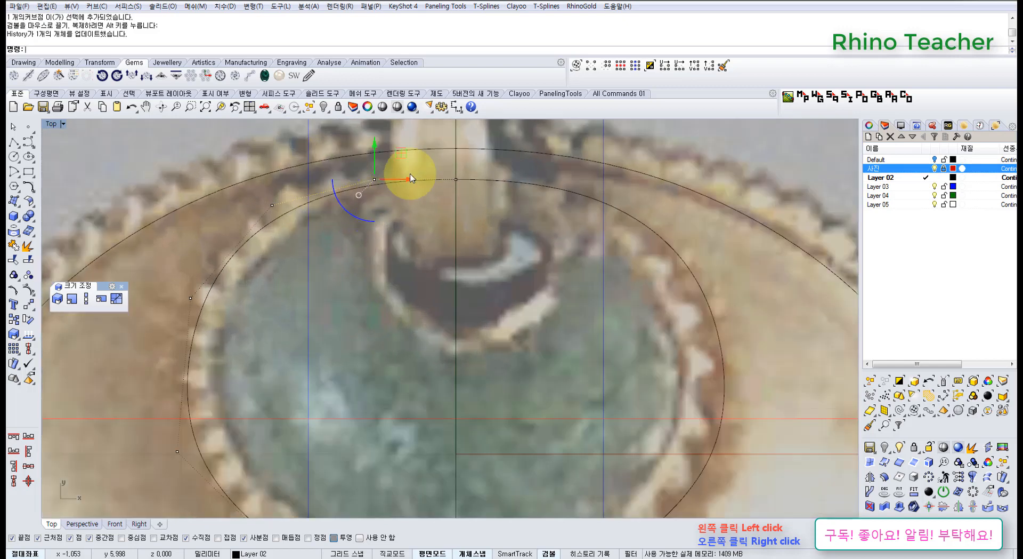
left_click_drag(411, 181, 416, 228)
left_click(414, 235)
Step: Move the upper-left shoulder control point of the inner heart curve inward to follow the stone's beaded border
right_click_drag(341, 293, 356, 333)
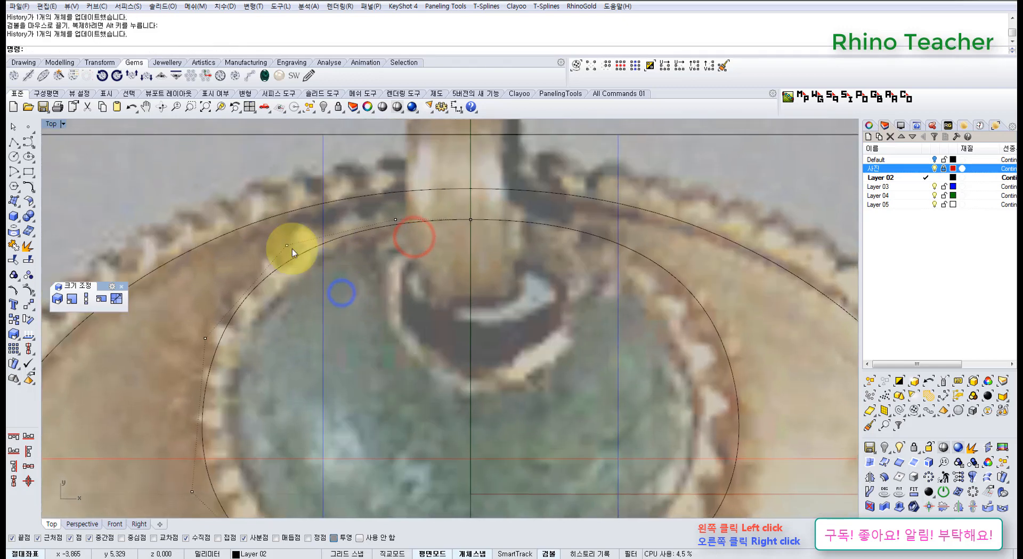
left_click(267, 231)
scroll(320, 251, "down", 3)
left_click(333, 228)
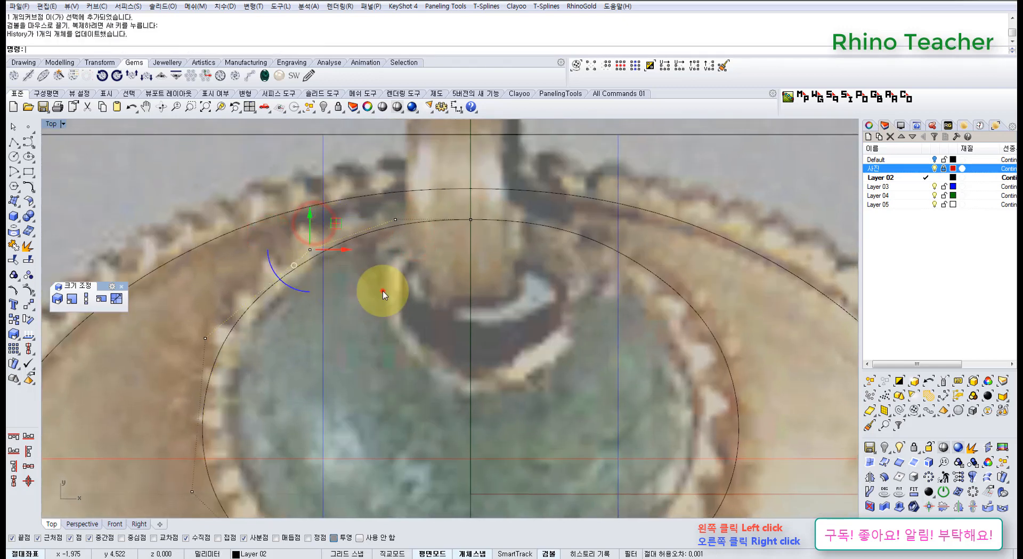
left_click(383, 291)
Step: Move the upper control point on the inner heart's left side inward to fit the stone's edge
scroll(304, 253, "up", 3)
left_click(312, 236)
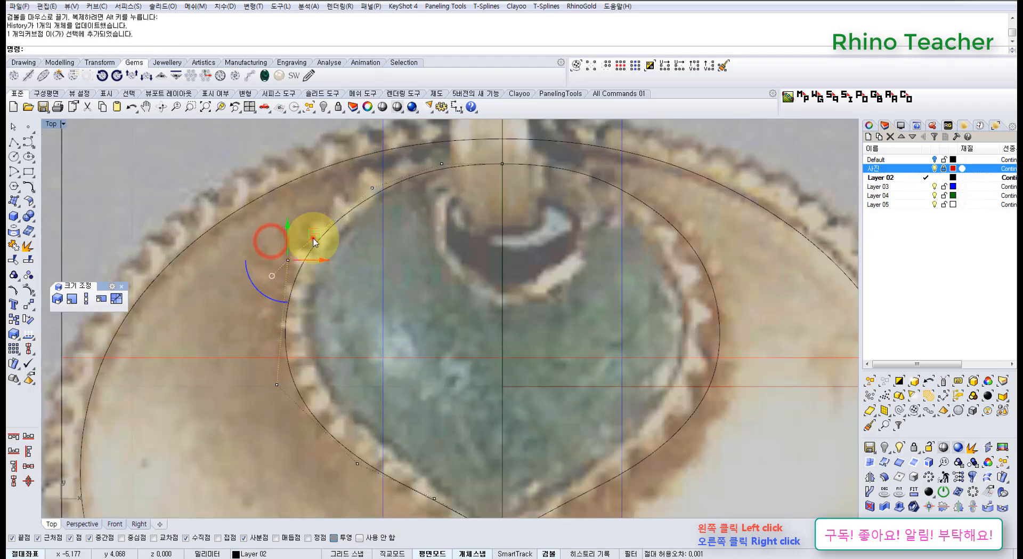
left_click_drag(325, 246, 324, 247)
left_click(397, 305)
Step: Undo the accidental move of the rectangular surface over the heart plate and lock that surface
right_click_drag(365, 344, 365, 274)
left_click_drag(253, 289, 336, 336)
right_click_drag(334, 315, 306, 336)
key("ctrl+z")
scroll(304, 326, "down", 5)
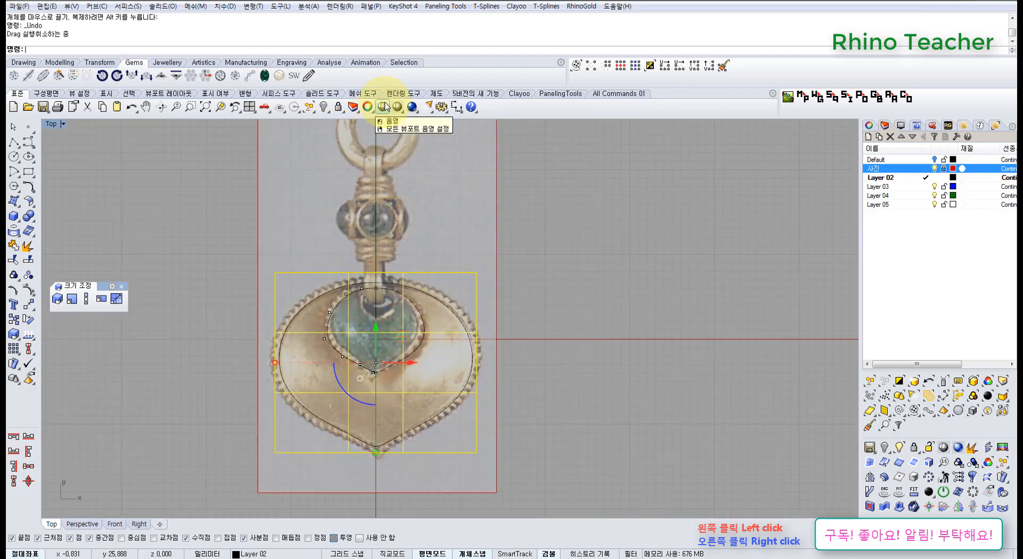
left_click(337, 109)
scroll(343, 319, "up", 8)
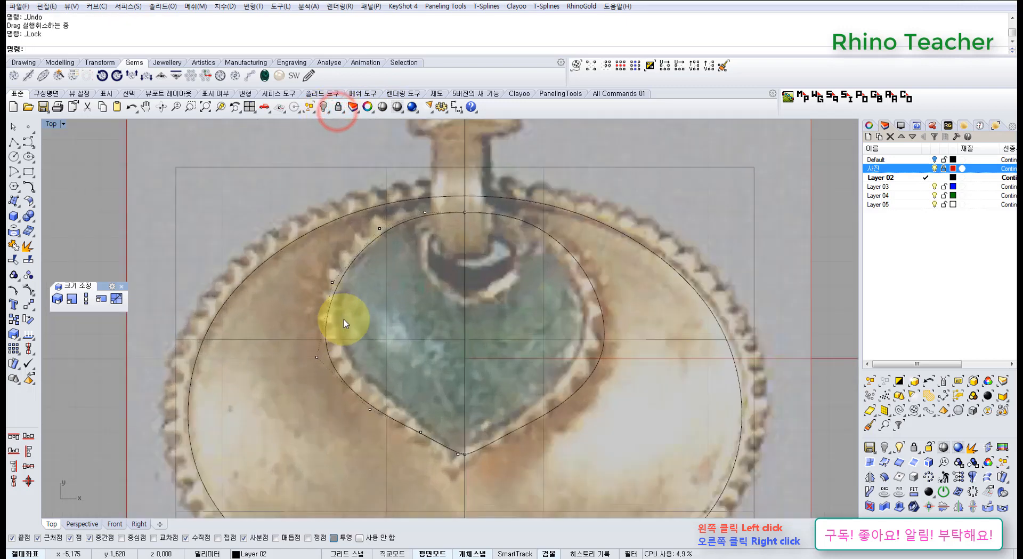
Step: Move the lower control point on the inner heart's left side inward to the stone's border
scroll(314, 344, "up", 2)
left_click_drag(294, 296, 338, 286)
right_click_drag(414, 328, 378, 234)
left_click(420, 246)
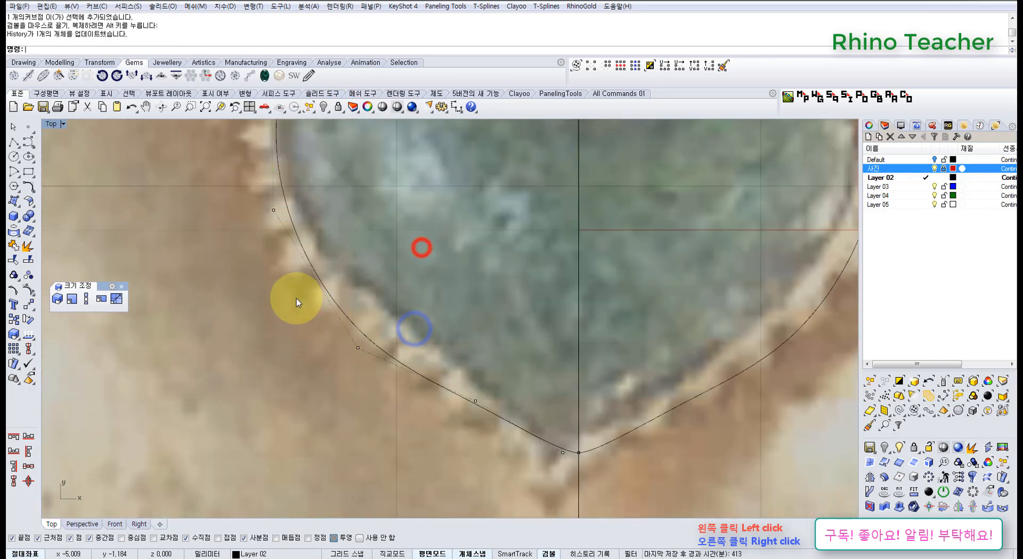
Step: Move the control point midway along the lower-left flank up and inward to straighten the curve along the stone
left_click_drag(311, 313, 407, 366)
right_click_drag(422, 349, 369, 369)
left_click_drag(369, 316, 371, 308)
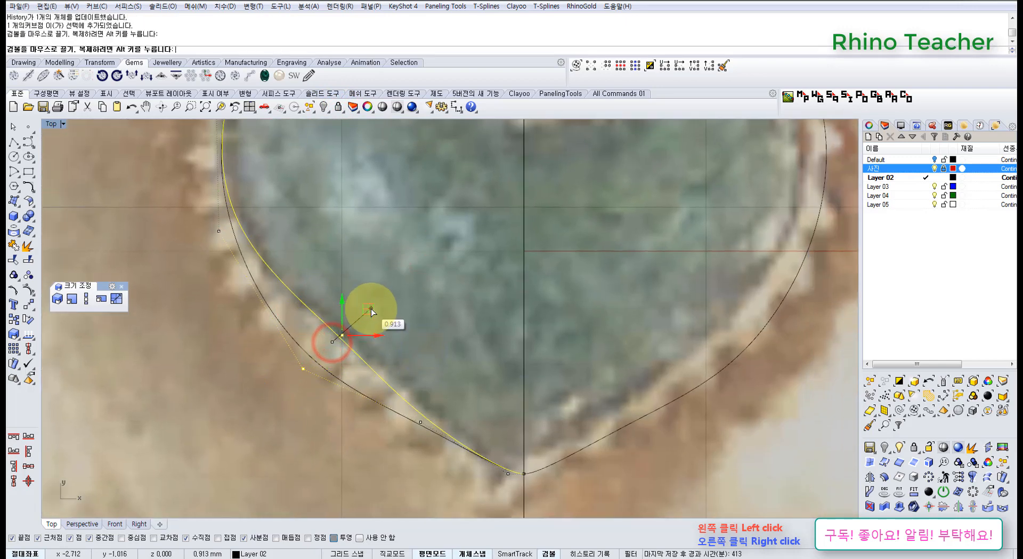
left_click(443, 323)
Step: Move the lower-left control point just above the bottom tip inward so the curve follows the stone's edge
right_click_drag(433, 358, 405, 302)
left_click_drag(362, 347, 420, 385)
right_click_drag(434, 346, 357, 340)
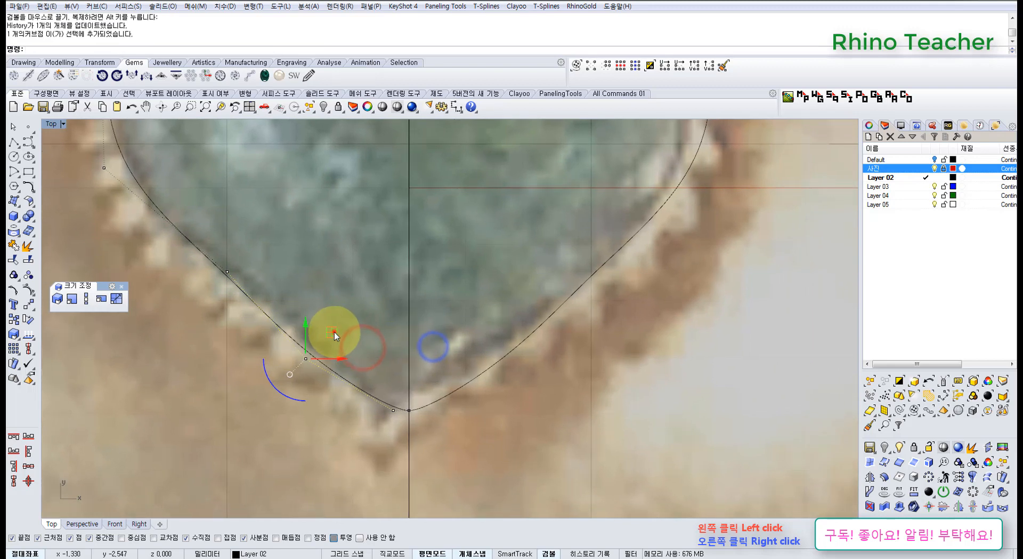
left_click_drag(336, 334, 351, 331)
Step: Nudge the middle lower-left control point slightly down and outward to refine the straight flank of the heart
scroll(351, 332, "down", 6)
right_click_drag(352, 335, 370, 367)
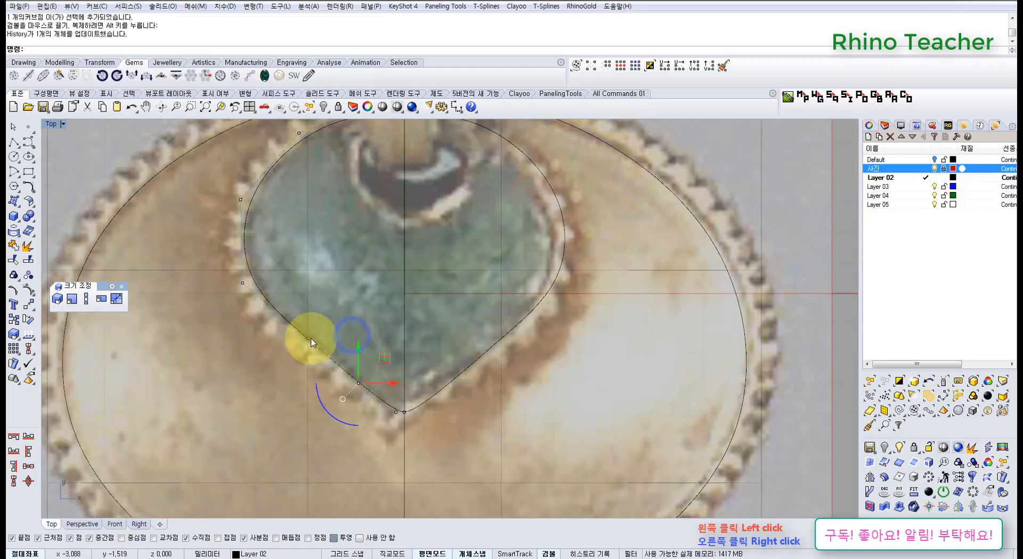
scroll(308, 338, "up", 4)
left_click_drag(283, 308, 331, 357)
left_click_drag(330, 310, 327, 315)
left_click(371, 282)
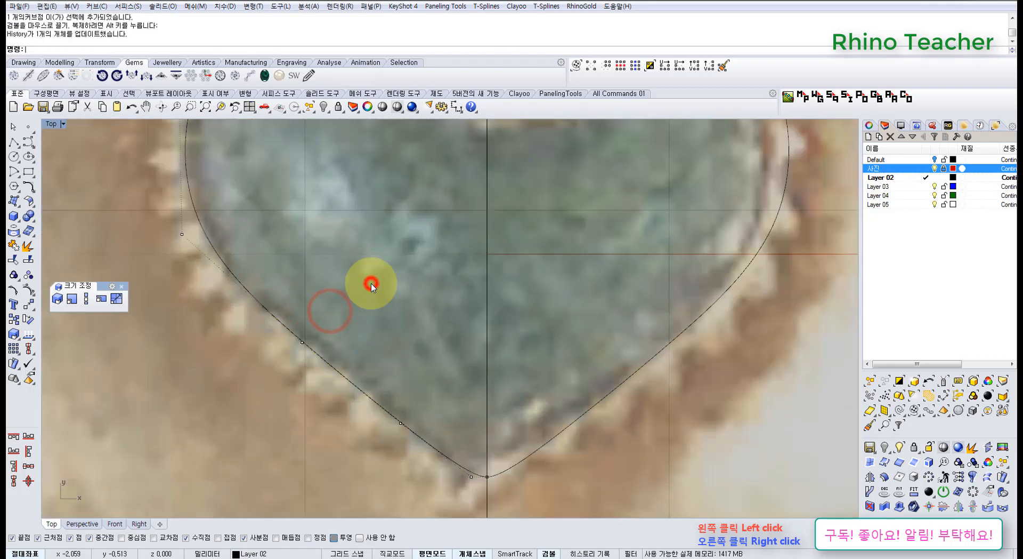
Step: Fine-tune the control point beside the top midpoint by shifting it slightly toward the centre axis
scroll(371, 282, "down", 6)
right_click_drag(386, 206, 348, 327)
scroll(364, 238, "up", 2)
right_click_drag(363, 236, 340, 264)
scroll(335, 201, "up", 10)
scroll(334, 206, "down", 8)
scroll(326, 269, "up", 6)
left_click_drag(317, 233, 376, 285)
right_click_drag(381, 257, 334, 296)
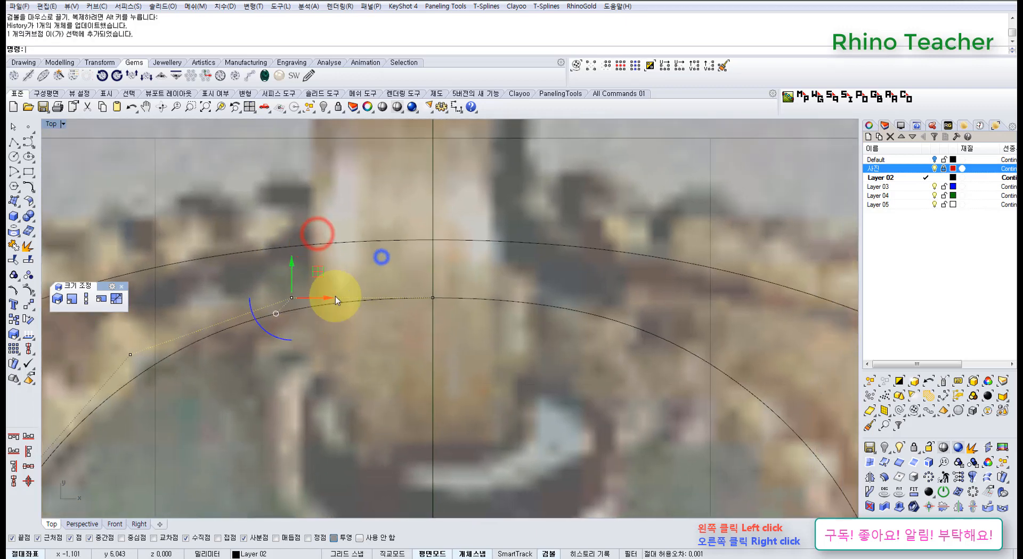
mouse_move(328, 298)
left_mouse_down()
mouse_move(339, 301)
mouse_move(330, 304)
left_mouse_up()
scroll(330, 304, "down", 6)
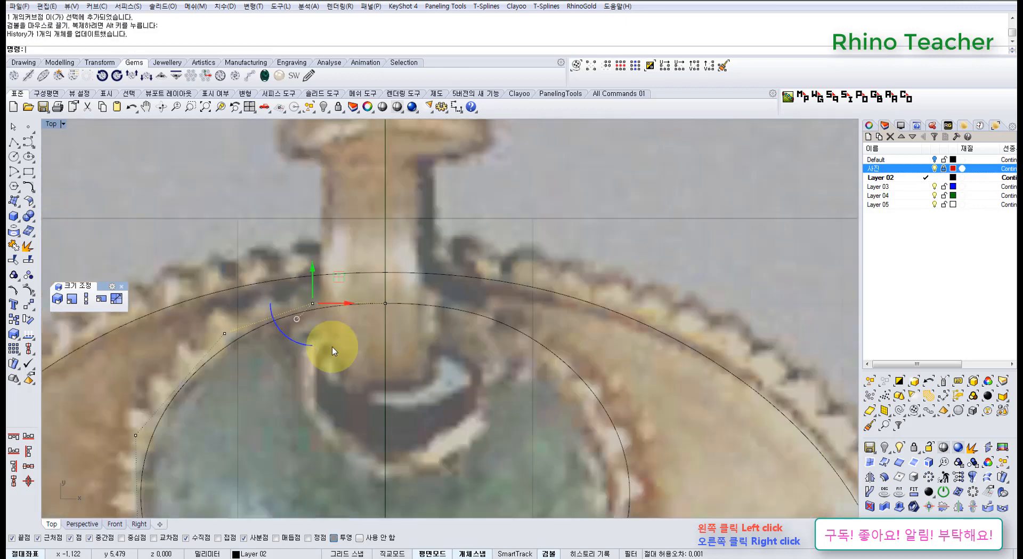
right_click_drag(328, 353, 362, 288)
left_click(361, 296)
Step: Fine-tune the upper-left shoulder control point with small moves, ending slightly down and outward along the stone's border
scroll(359, 300, "down", 6)
scroll(311, 290, "up", 6)
right_click_drag(286, 318, 340, 288)
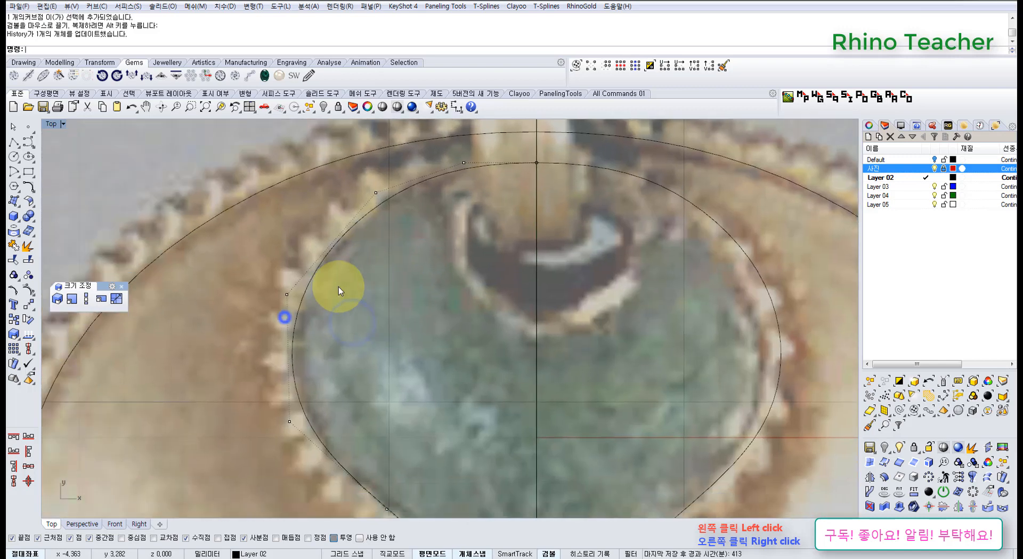
right_click_drag(339, 228, 330, 270)
left_click_drag(342, 228, 374, 242)
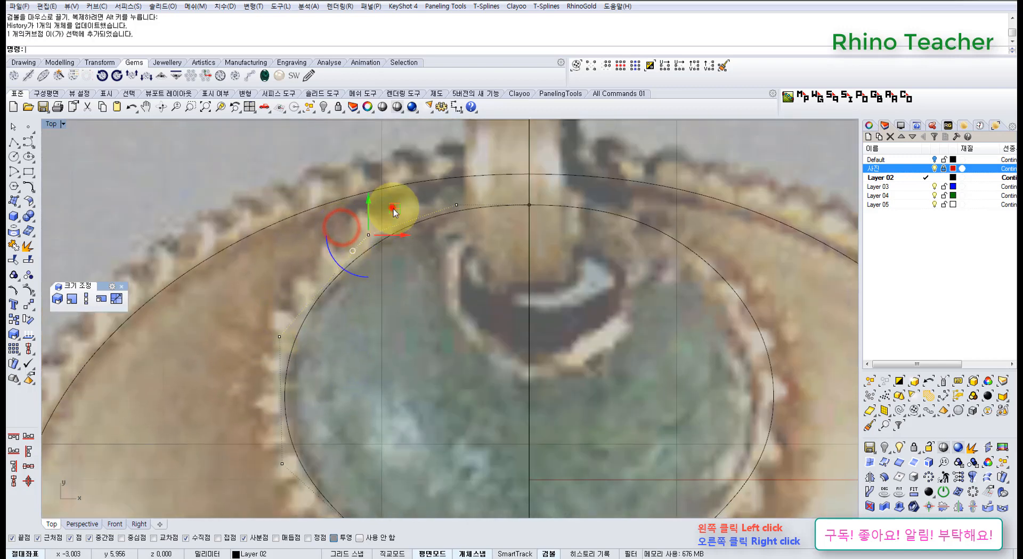
left_click_drag(393, 209, 395, 210)
left_click(437, 265)
scroll(425, 240, "down", 4)
right_click_drag(439, 284, 363, 243)
scroll(363, 244, "up", 4)
left_click_drag(335, 255, 369, 286)
left_click_drag(376, 237, 369, 239)
left_click(456, 292)
Step: Examine how the inner heart outline fits the green stone at the top, along the sides and at the tip
right_click_drag(470, 300, 389, 208)
scroll(389, 208, "up", 6)
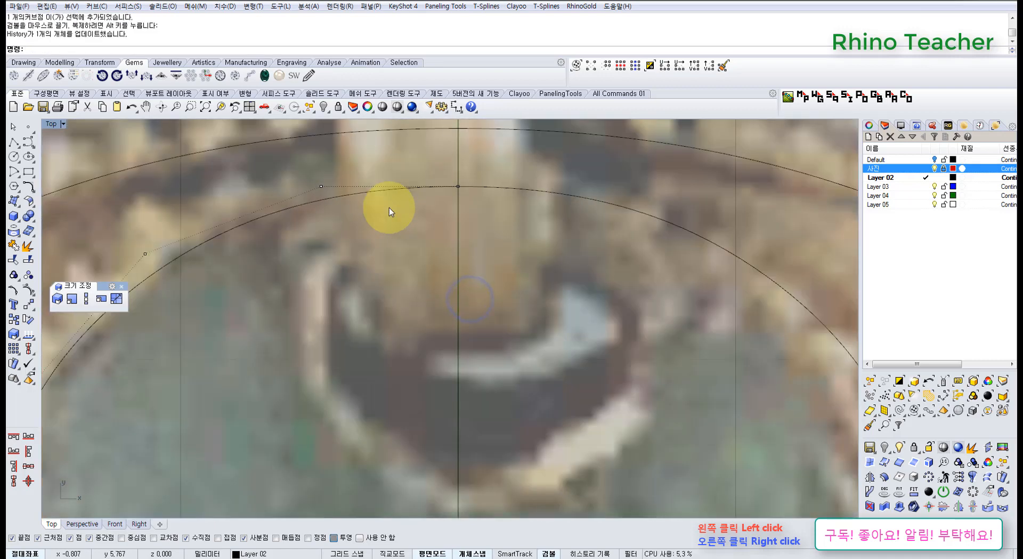
scroll(389, 208, "down", 14)
right_click_drag(399, 276, 379, 281)
scroll(358, 323, "up", 4)
mouse_move(368, 336)
right_mouse_down()
mouse_move(365, 295)
mouse_move(363, 350)
right_mouse_up()
right_click_drag(376, 385, 381, 336)
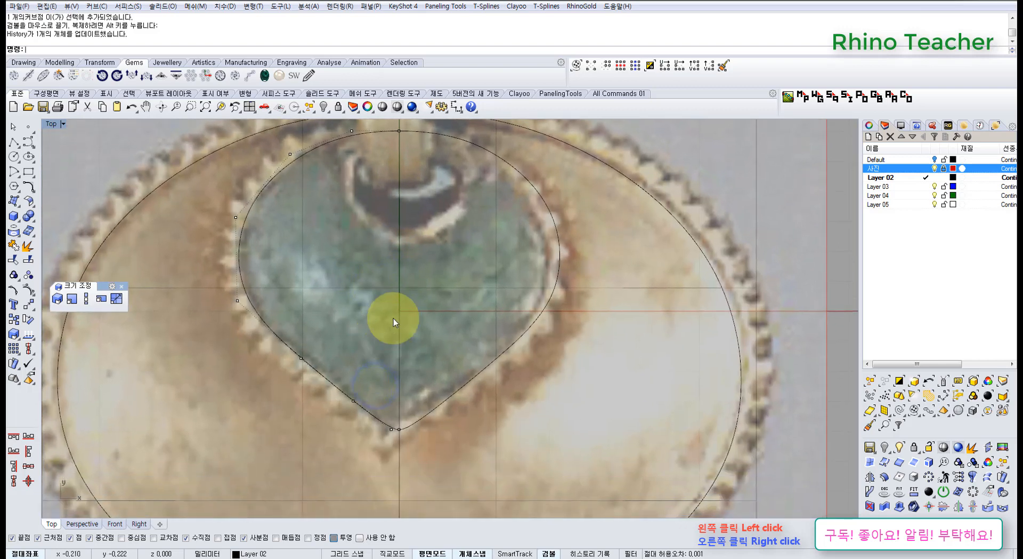
scroll(393, 319, "down", 4)
scroll(406, 214, "up", 6)
right_click_drag(395, 198, 377, 181)
scroll(408, 241, "down", 4)
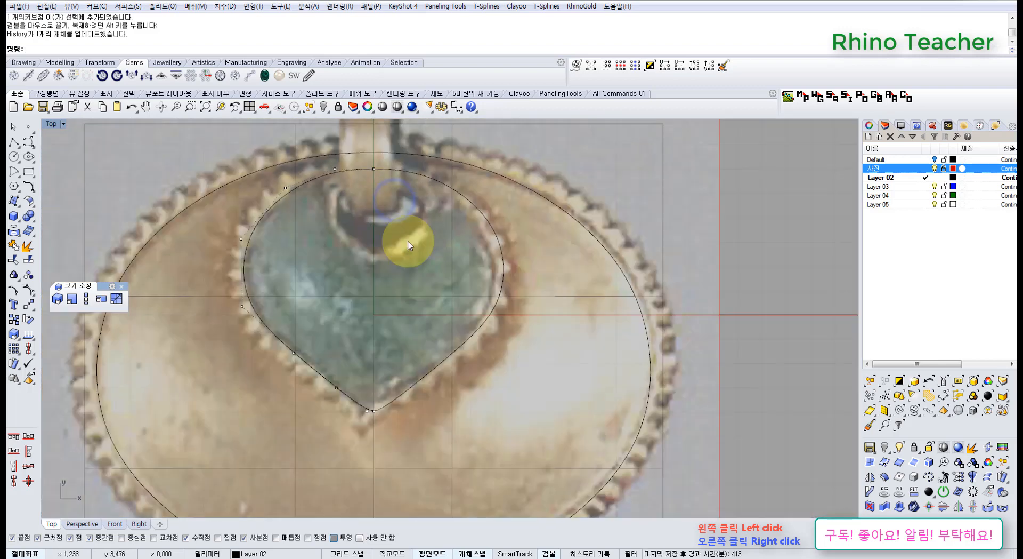
right_click_drag(359, 373, 392, 362)
Step: Shift the middle control point of the lower-left flank slightly outward to match the stone's beaded edge
scroll(338, 321, "up", 8)
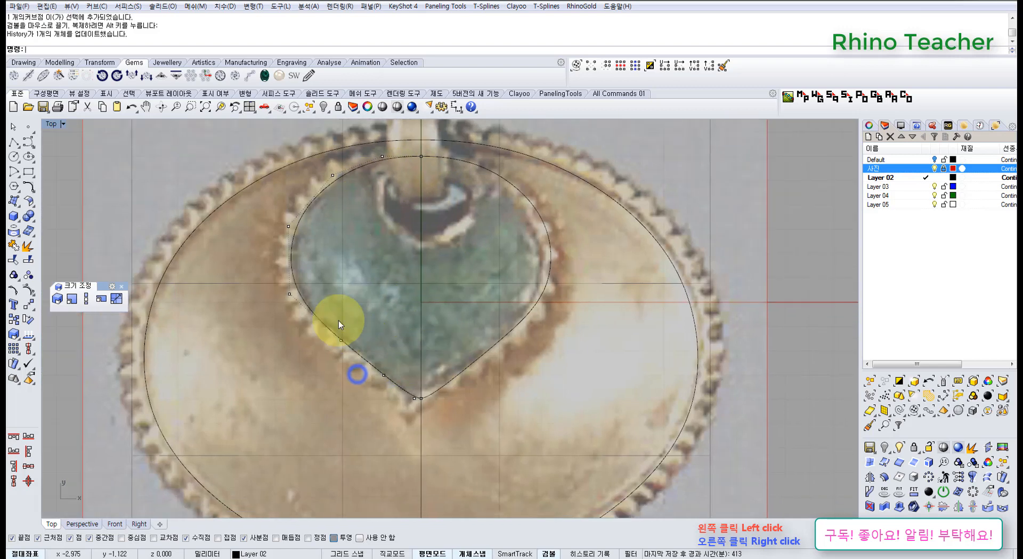
left_click_drag(302, 336, 388, 393)
left_click_drag(375, 340, 368, 339)
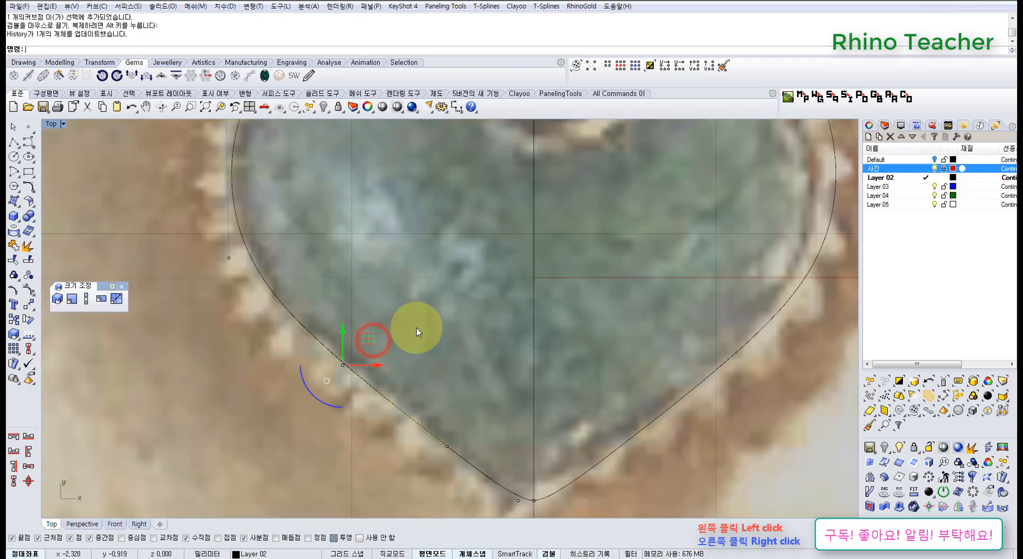
scroll(417, 333, "down", 6)
right_click_drag(438, 333, 369, 346)
left_click(391, 335)
Step: Check the complete mirrored heart outline against the green stone's border in the reference photo
scroll(397, 334, "down", 6)
scroll(374, 334, "up", 2)
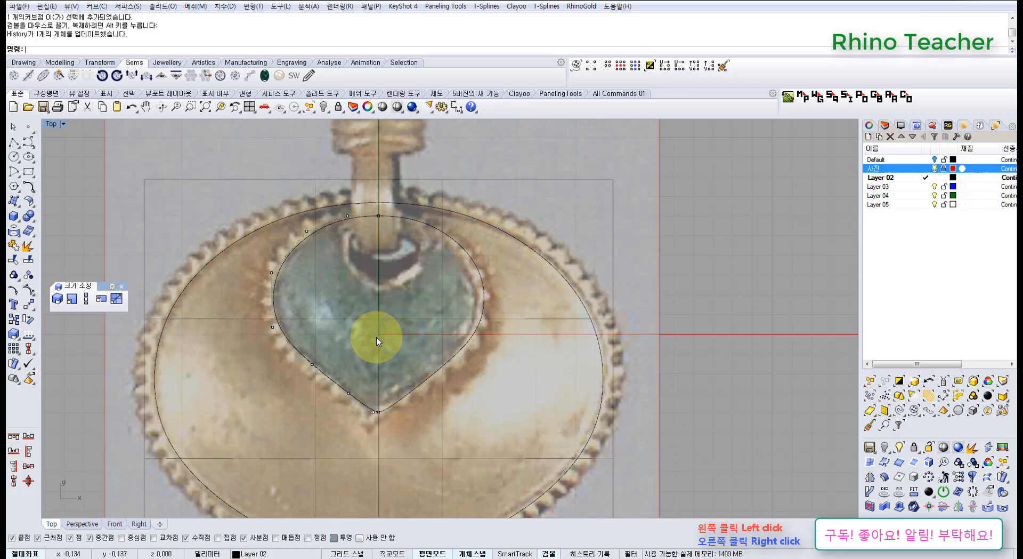
scroll(362, 272, "up", 5)
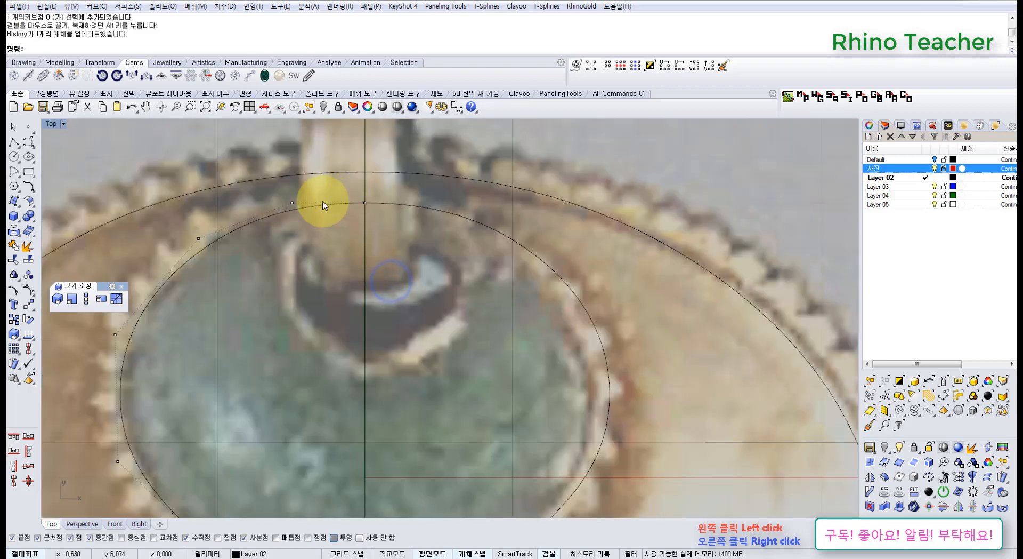
scroll(319, 324, "down", 5)
scroll(347, 259, "up", 1)
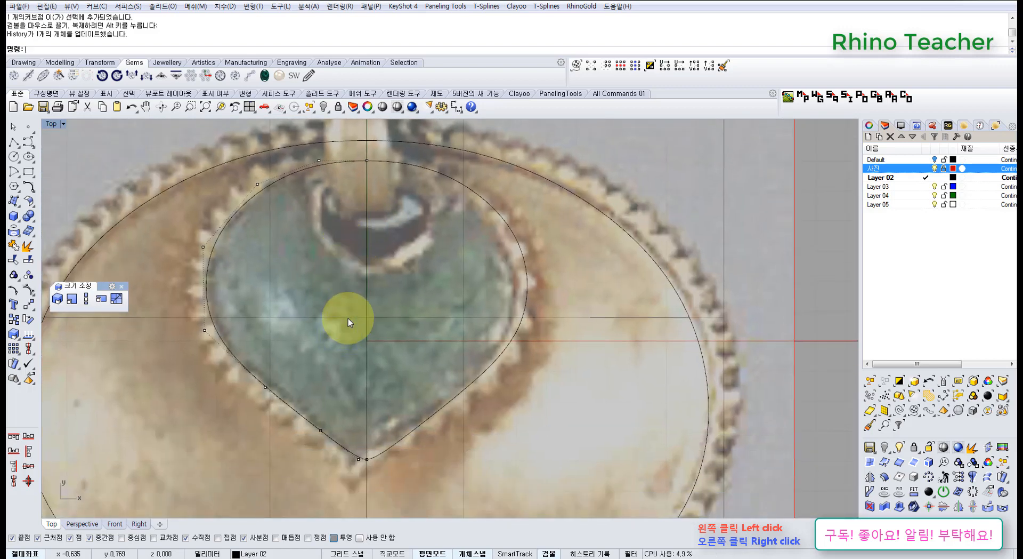
mouse_move(405, 315)
right_mouse_down()
mouse_move(370, 326)
mouse_move(404, 304)
right_mouse_up()
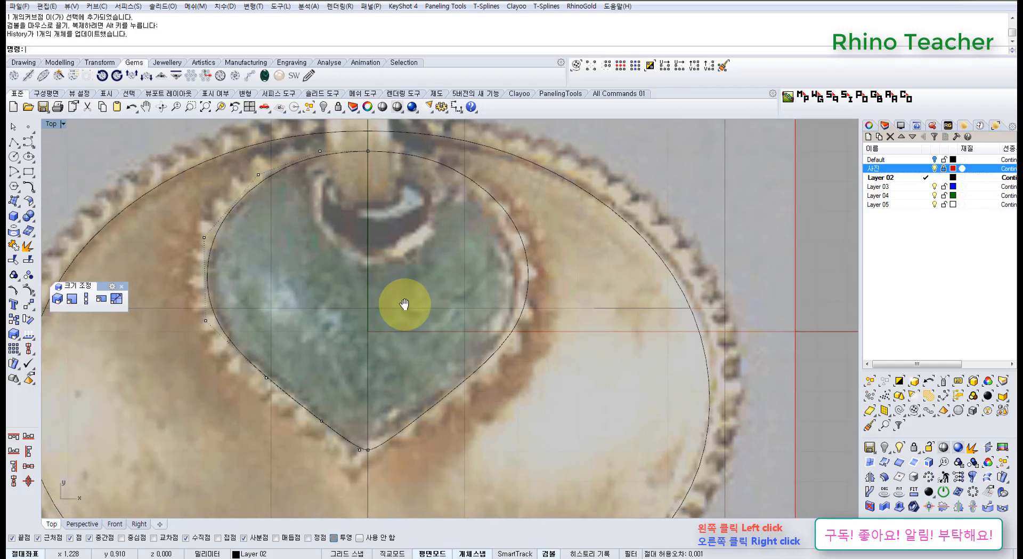
scroll(404, 304, "down", 4)
scroll(386, 289, "up", 6)
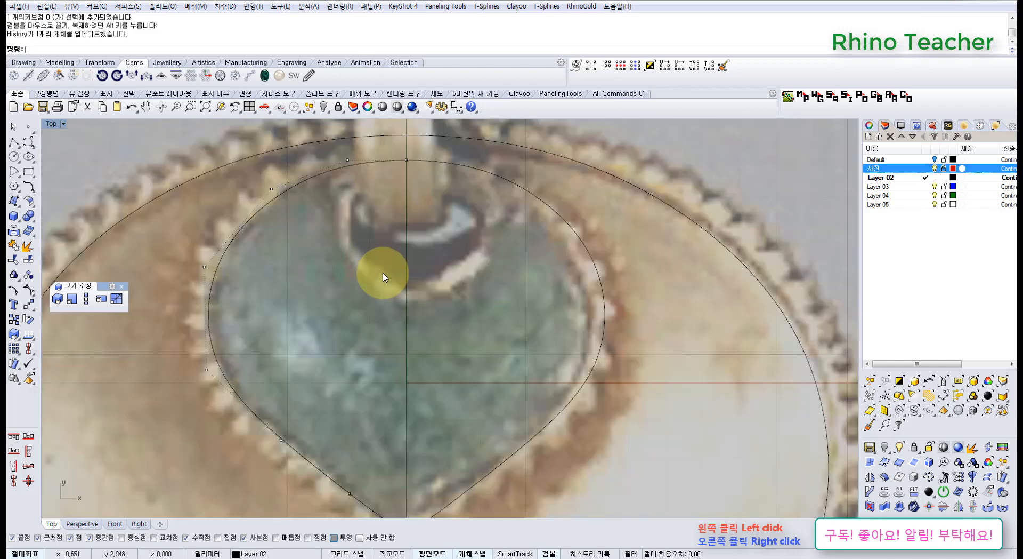
right_click_drag(416, 243, 392, 257)
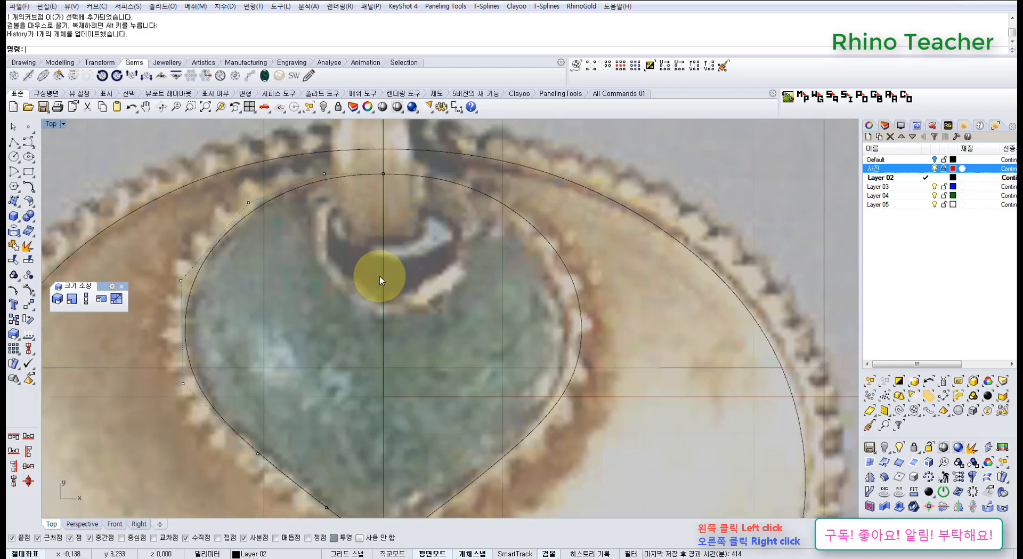
scroll(380, 278, "down", 4)
scroll(380, 257, "down", 1)
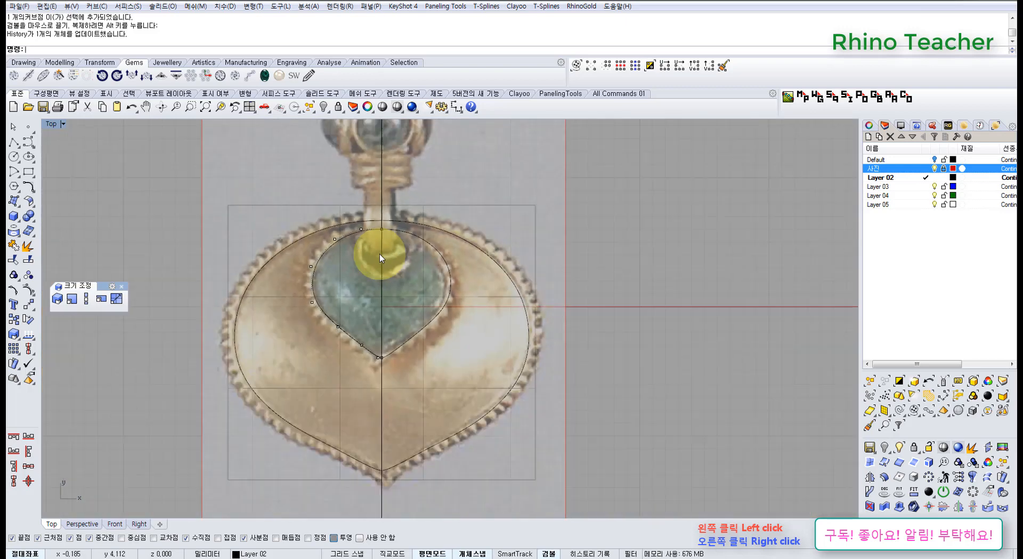
Step: Hide the control points of the inner heart curve
scroll(378, 258, "up", 4)
right_click_drag(351, 265, 392, 267)
scroll(408, 281, "down", 2)
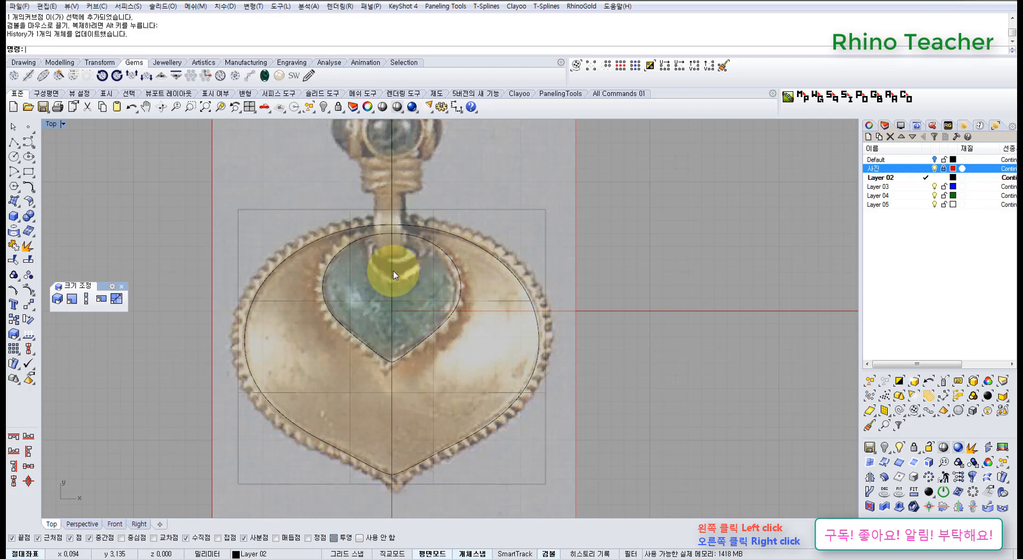
scroll(393, 271, "up", 3)
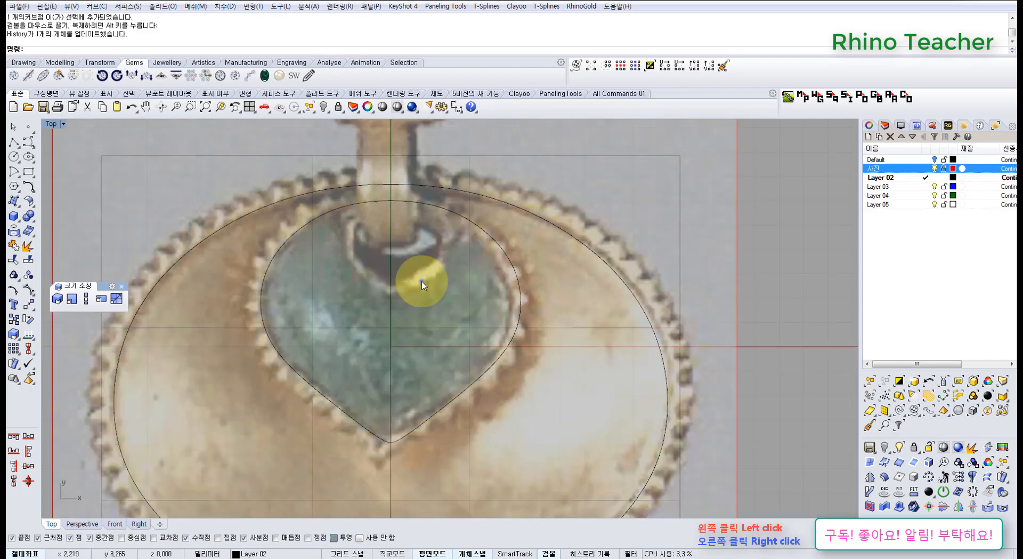
Step: Offset the left half of the inner heart outline outward by 0.6 mm around the stone's beaded border
scroll(422, 280, "down", 3)
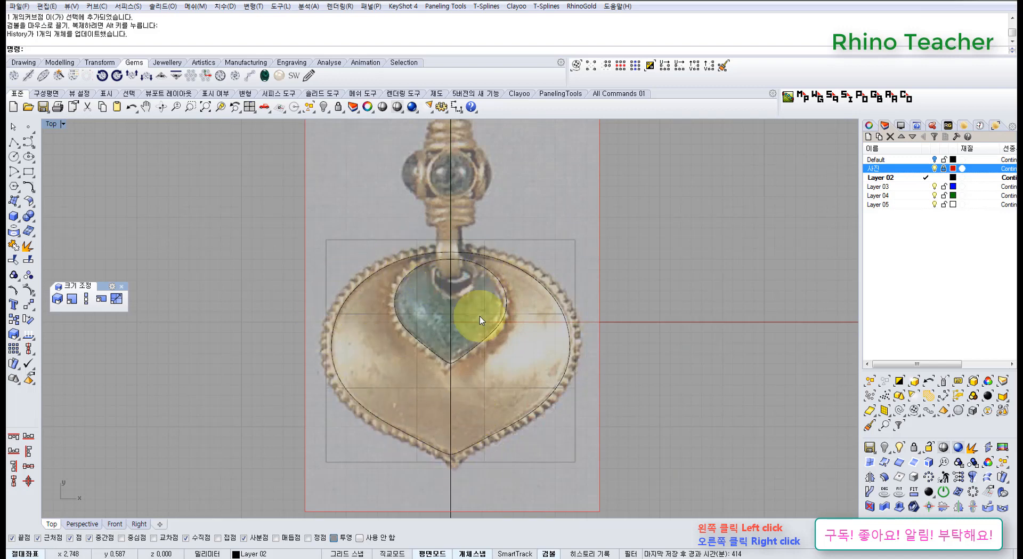
scroll(412, 261, "up", 14)
scroll(434, 311, "down", 6)
right_click_drag(448, 328, 390, 288)
scroll(363, 287, "up", 6)
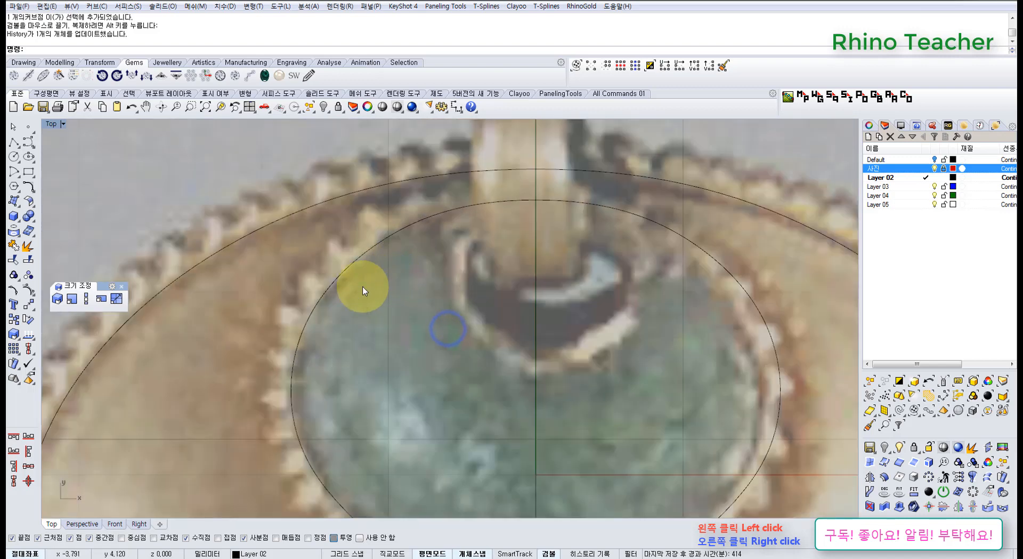
left_click_drag(362, 287, 320, 258)
scroll(318, 258, "up", 4)
scroll(446, 282, "down", 10)
mouse_move(459, 285)
right_mouse_down()
mouse_move(434, 299)
mouse_move(442, 286)
right_mouse_up()
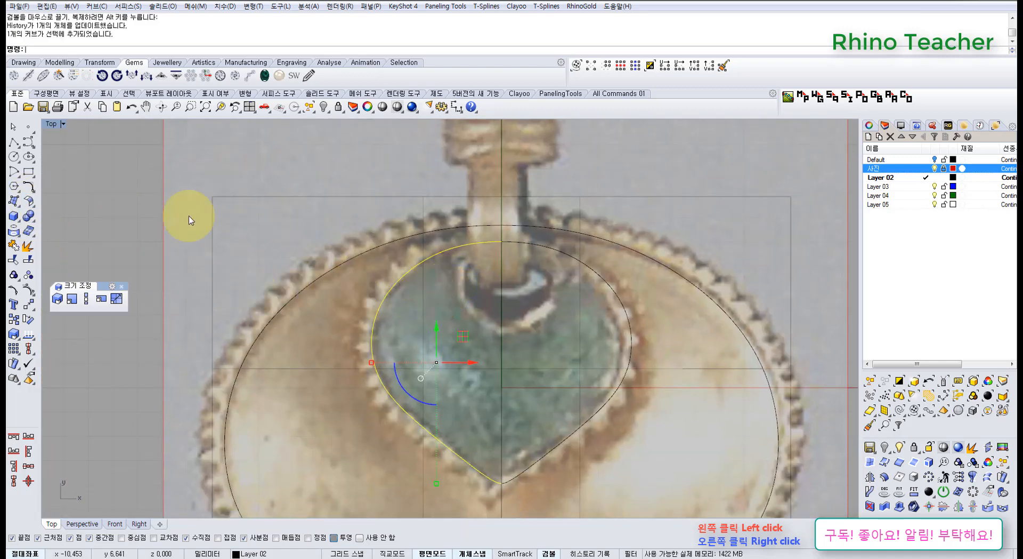
left_click(29, 184)
left_click(64, 182)
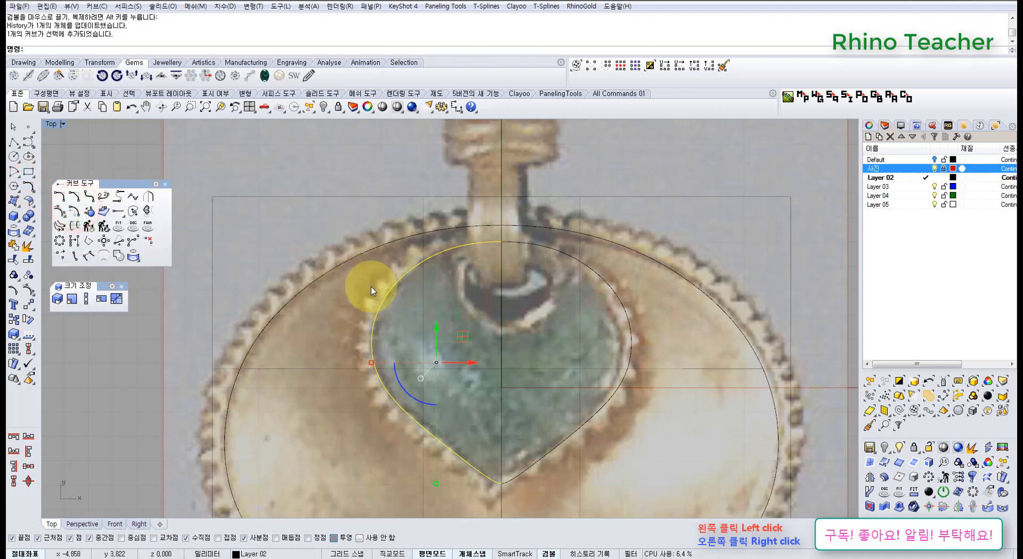
left_click(75, 213)
scroll(367, 285, "up", 2)
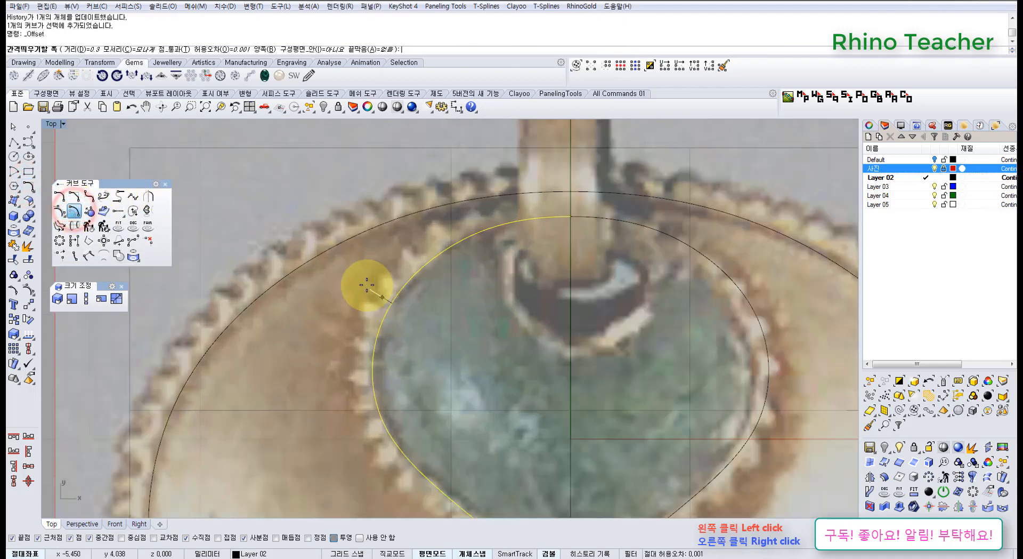
type(".6")
key("Return")
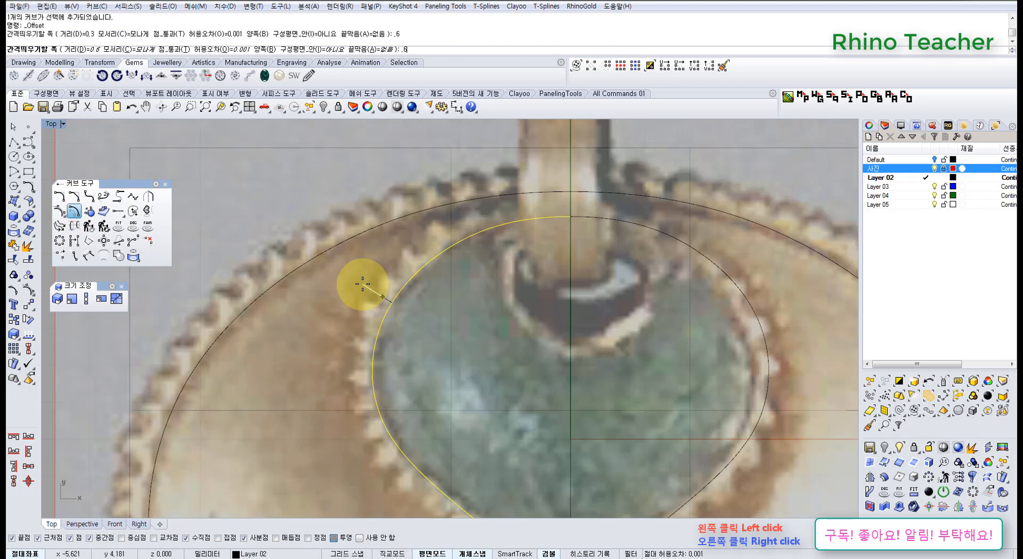
left_click(363, 284)
scroll(385, 286, "down", 3)
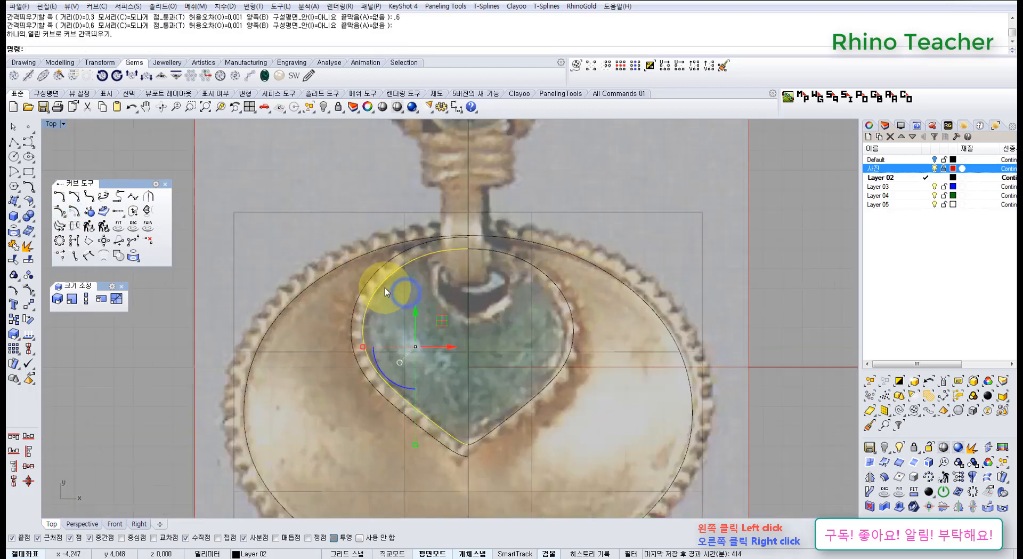
Step: Mirror the offset half across the vertical centre line through the origin and join both halves into one closed heart curve
left_click(363, 276)
middle_click(439, 318)
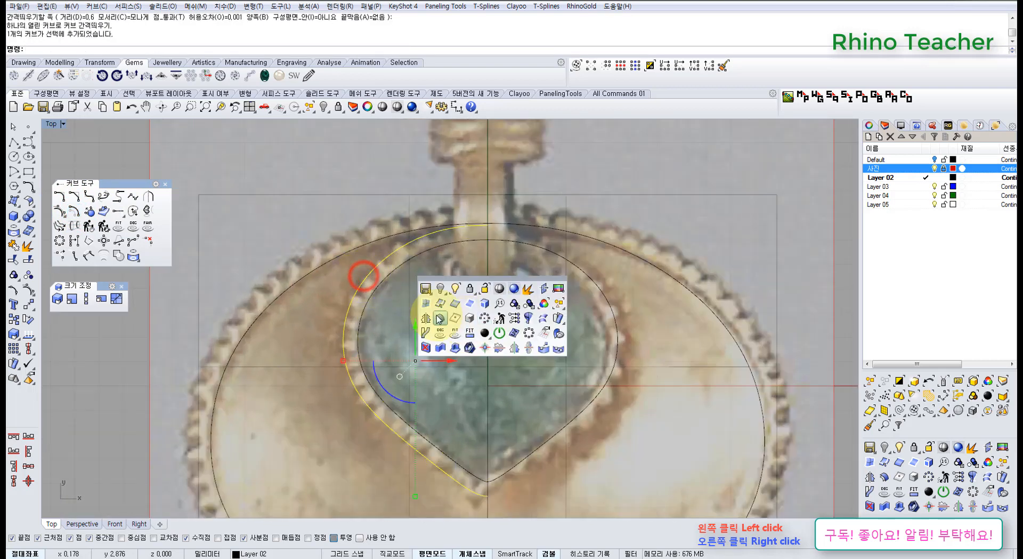
left_click(438, 321)
type("0")
key("Return")
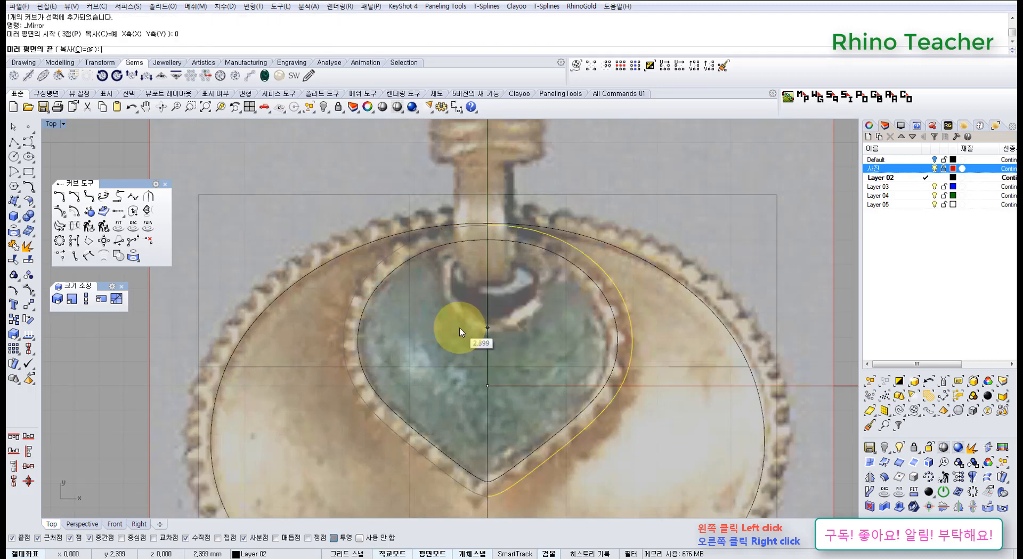
left_click(460, 328)
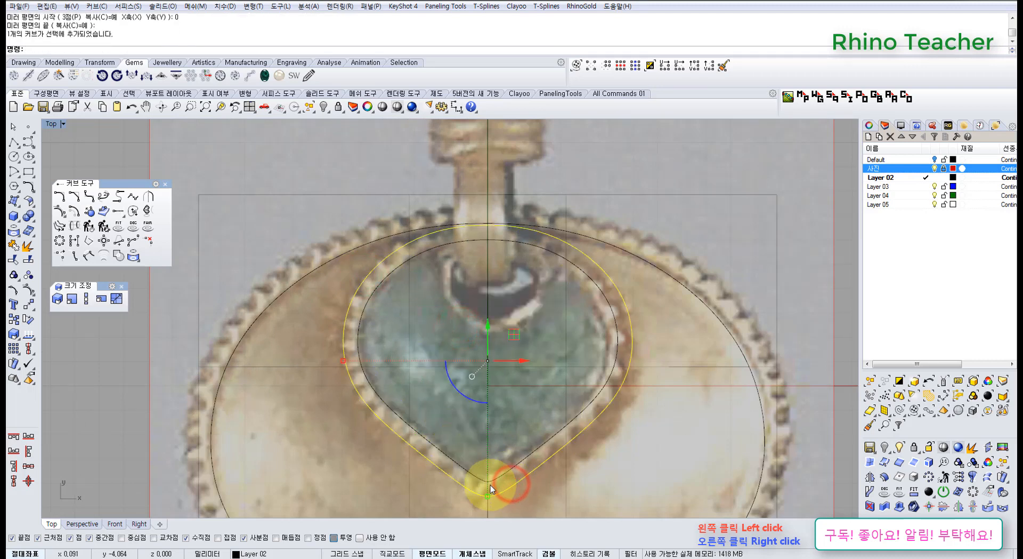
key("ctrl+j")
Step: Extrude the joined outer heart curve upward by 0.6 mm as a one-sided capped solid in the Perspective view
key("ctrl+F4")
right_click_drag(537, 430, 462, 348)
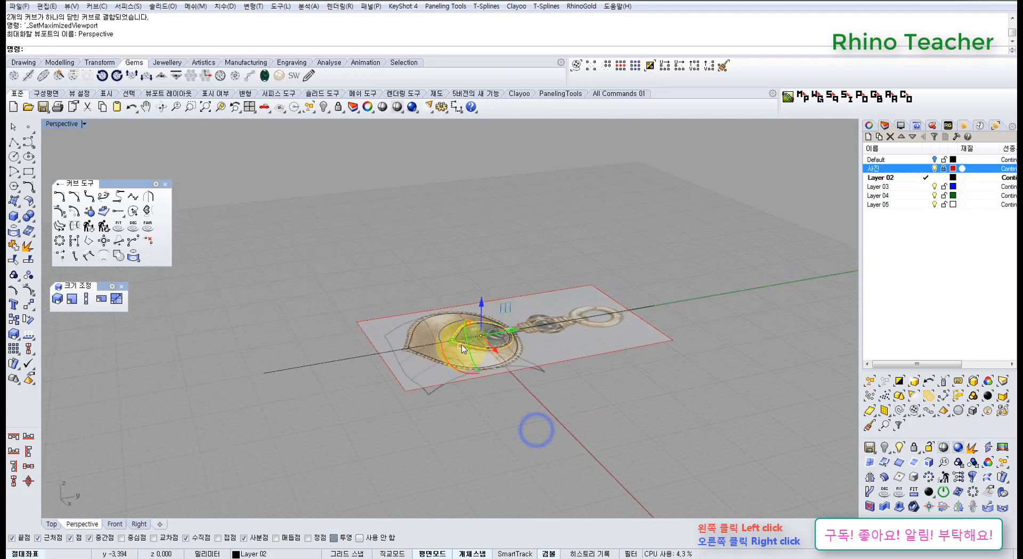
scroll(463, 350, "up", 6)
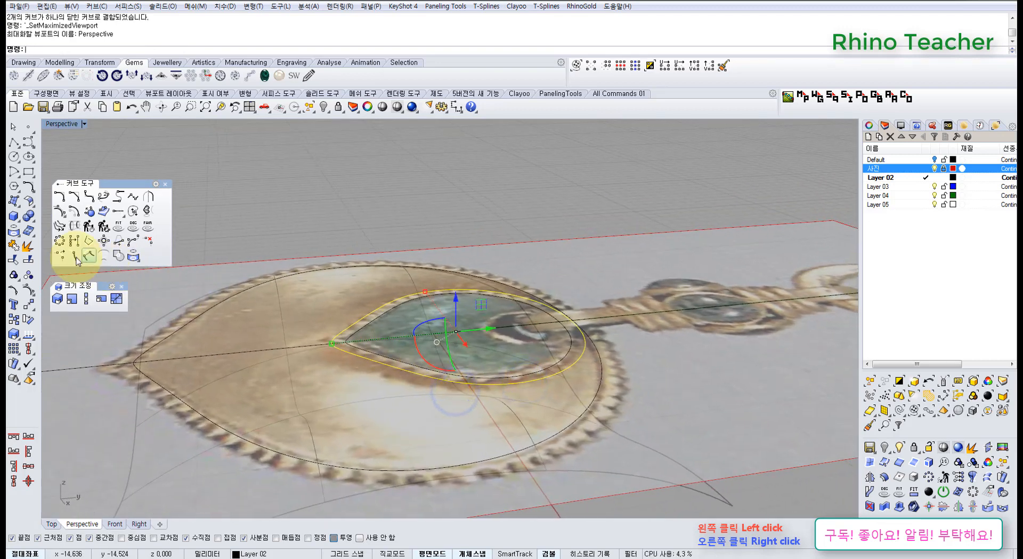
left_click(16, 205)
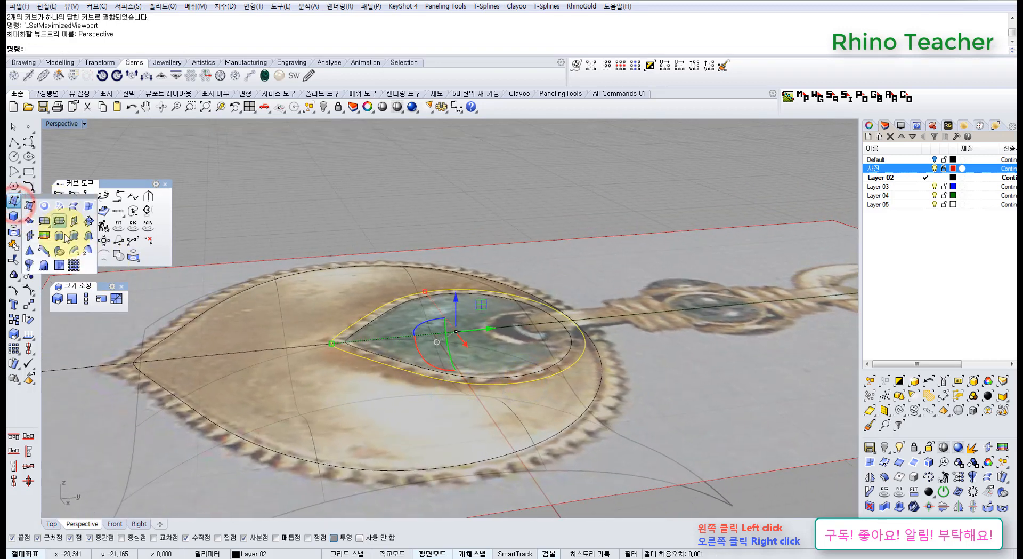
left_click(62, 233)
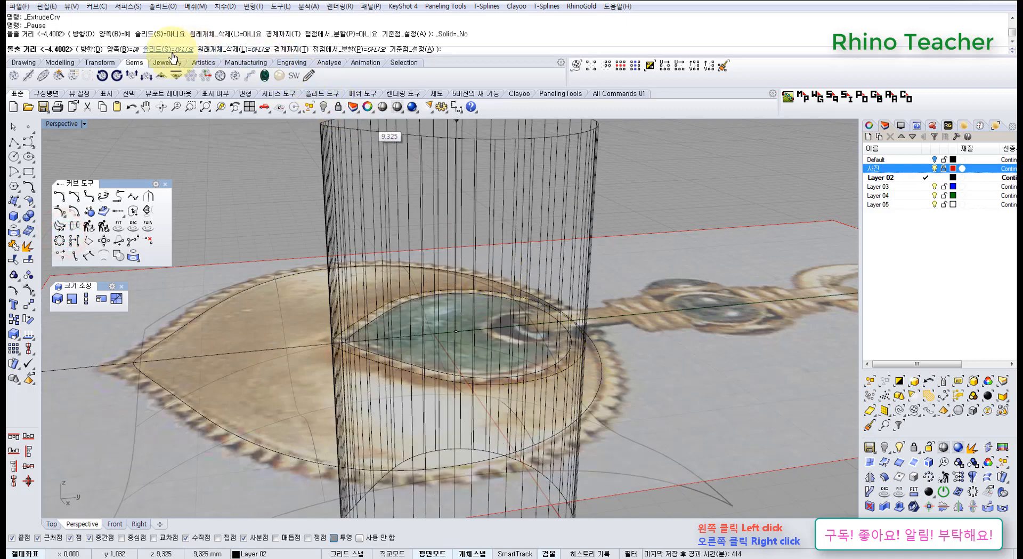
left_click(124, 49)
left_click(155, 49)
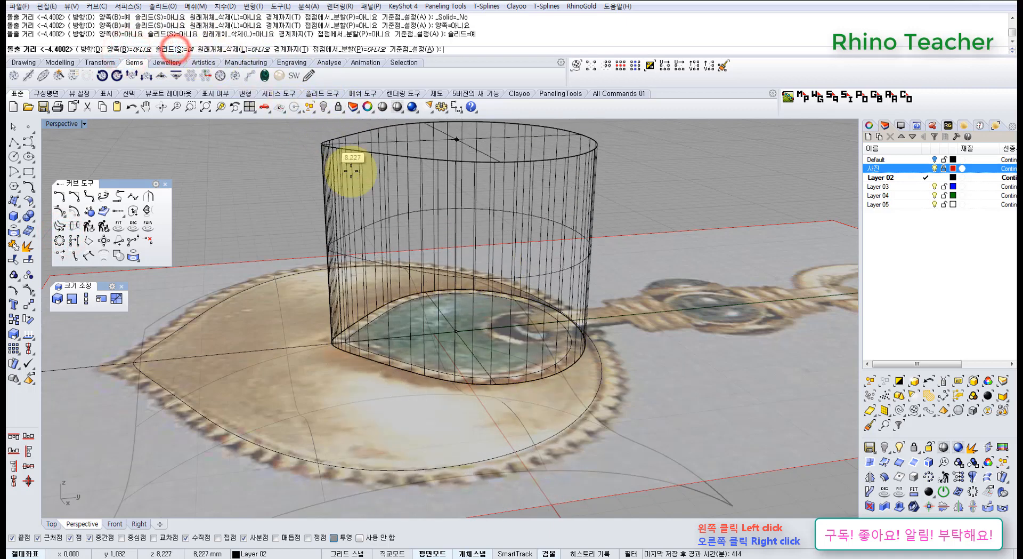
type(".6")
key("Return")
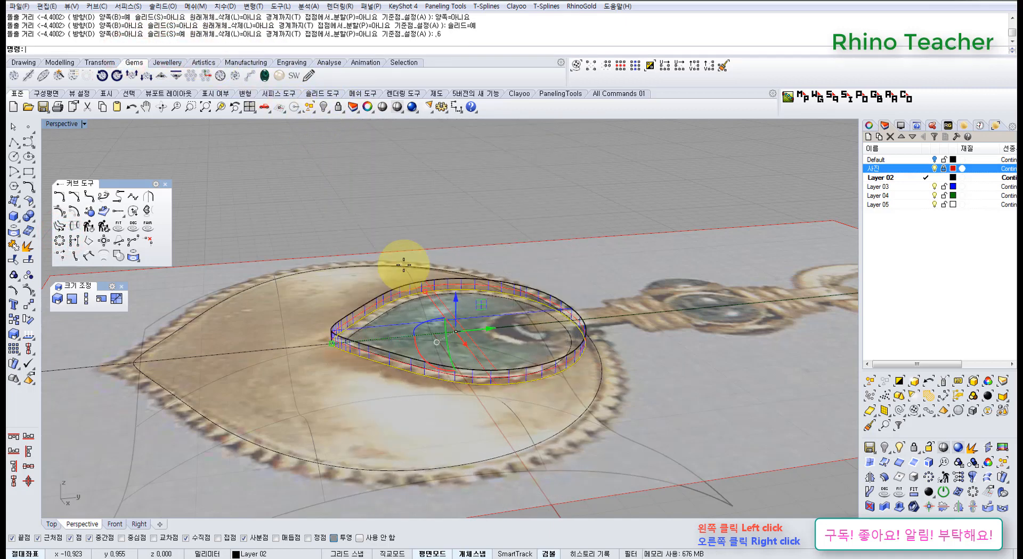
Step: Set the Perspective view to shaded display and hide the reference photo layer 사진
right_click_drag(425, 294, 530, 376)
scroll(479, 373, "down", 6)
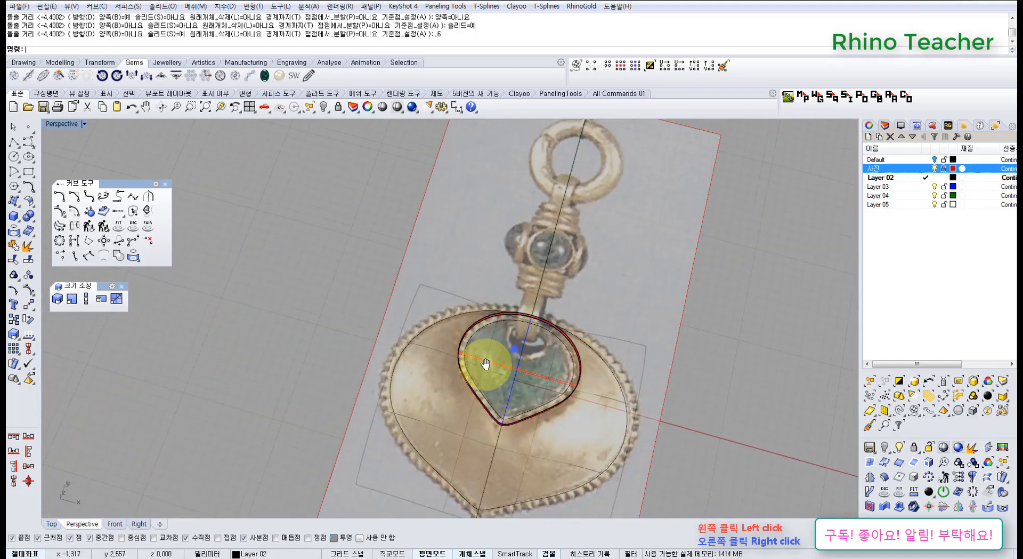
right_click_drag(479, 414, 422, 253)
left_click(396, 107)
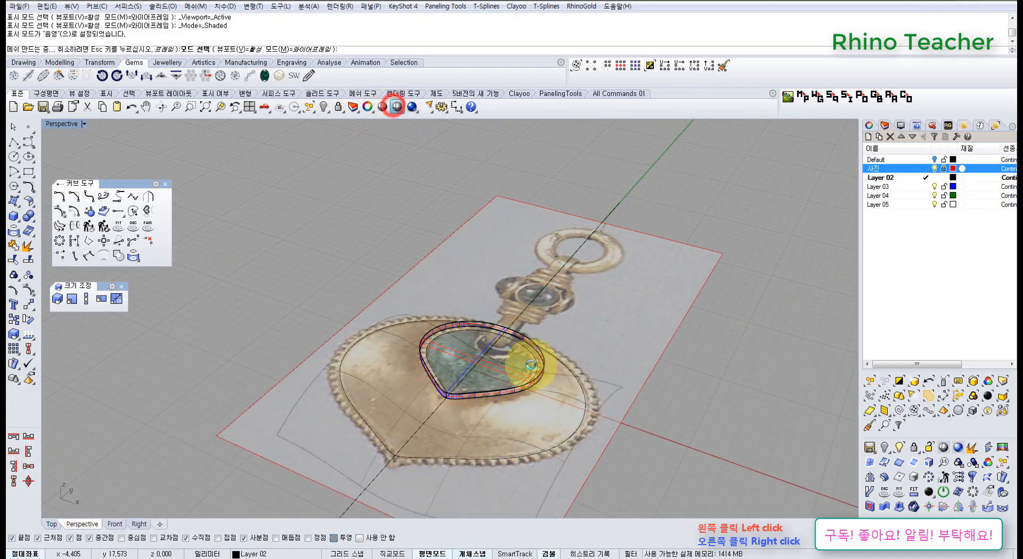
mouse_move(490, 371)
right_mouse_down()
mouse_move(514, 389)
mouse_move(378, 331)
right_mouse_up()
mouse_move(369, 293)
right_mouse_down()
mouse_move(393, 336)
mouse_move(464, 361)
mouse_move(562, 373)
mouse_move(569, 322)
mouse_move(427, 349)
mouse_move(405, 313)
mouse_move(421, 324)
right_mouse_up()
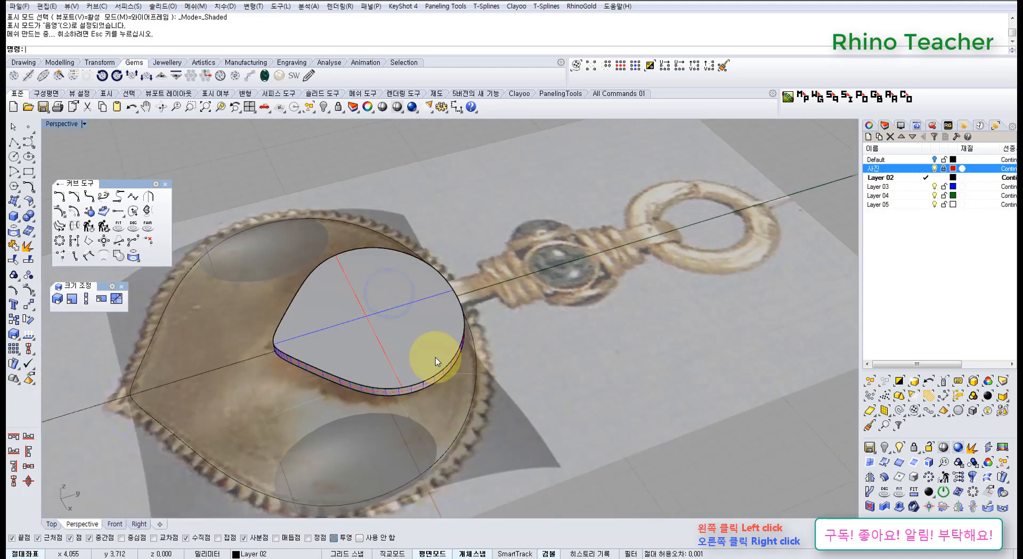
left_click(935, 168)
right_click_drag(527, 290, 490, 276)
scroll(462, 241, "up", 5)
scroll(463, 241, "down", 5)
scroll(493, 294, "up", 4)
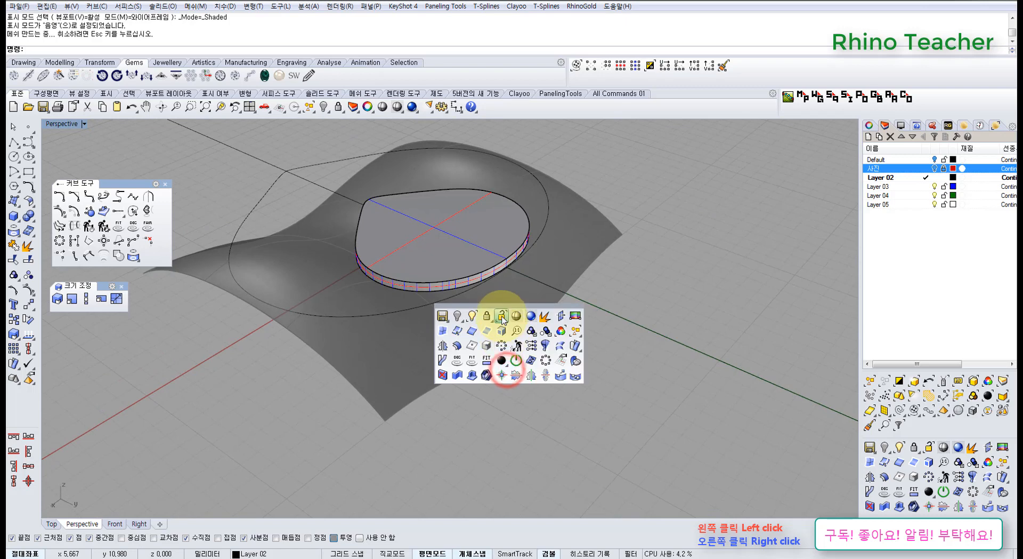
Step: Unlock the curved base surface beneath the heart plate and show its control points
left_click(502, 317)
left_click(488, 335)
right_click(489, 336)
right_click_drag(501, 357, 519, 278)
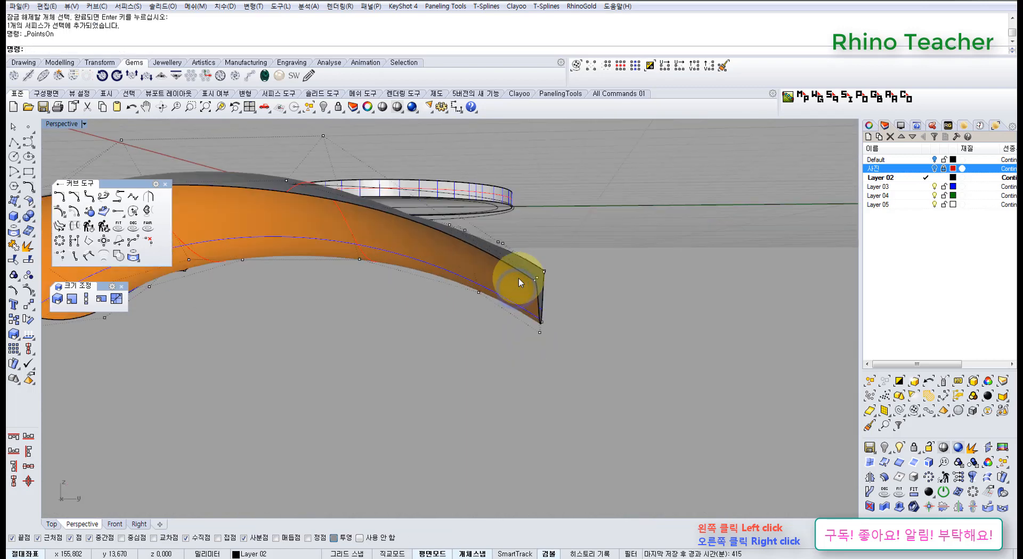
Step: In the Right view, raise the two outermost control point rows at the surface's hanger end, then check the flatter curvature in Perspective
key("ctrl+F2")
key("ctrl+F3")
right_click_drag(626, 276, 472, 276)
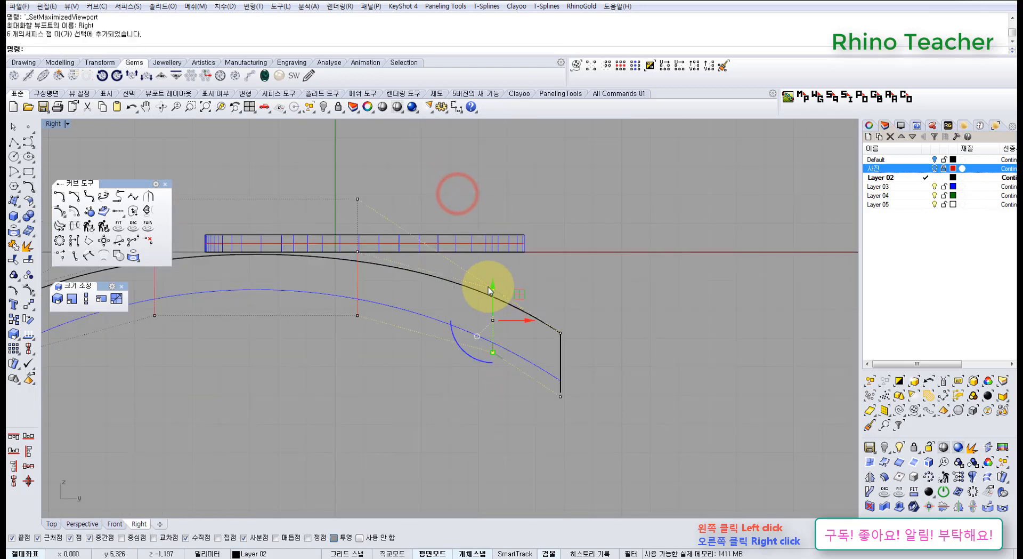
left_click_drag(494, 276, 494, 270)
left_click_drag(541, 279, 613, 428)
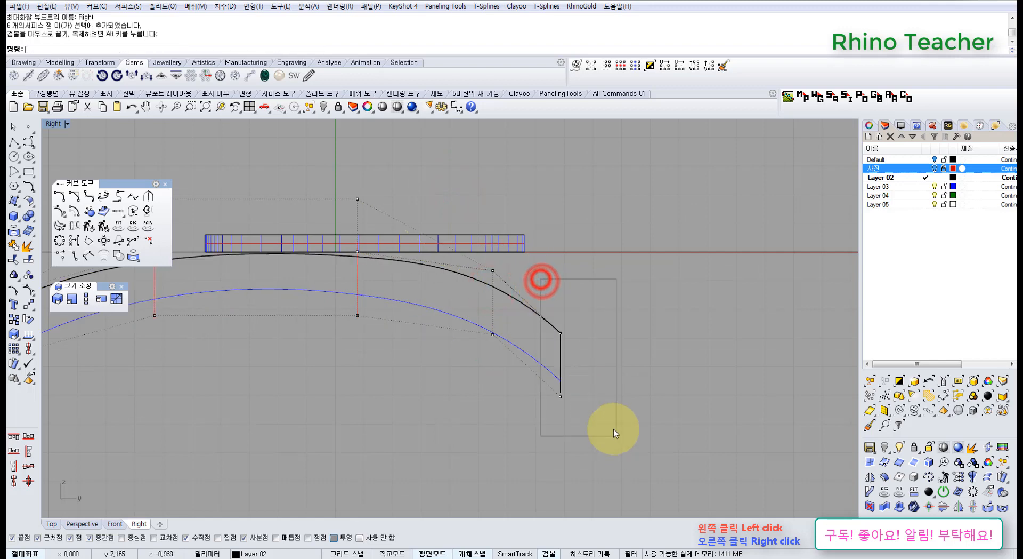
left_click_drag(567, 318, 563, 296)
key("ctrl+F4")
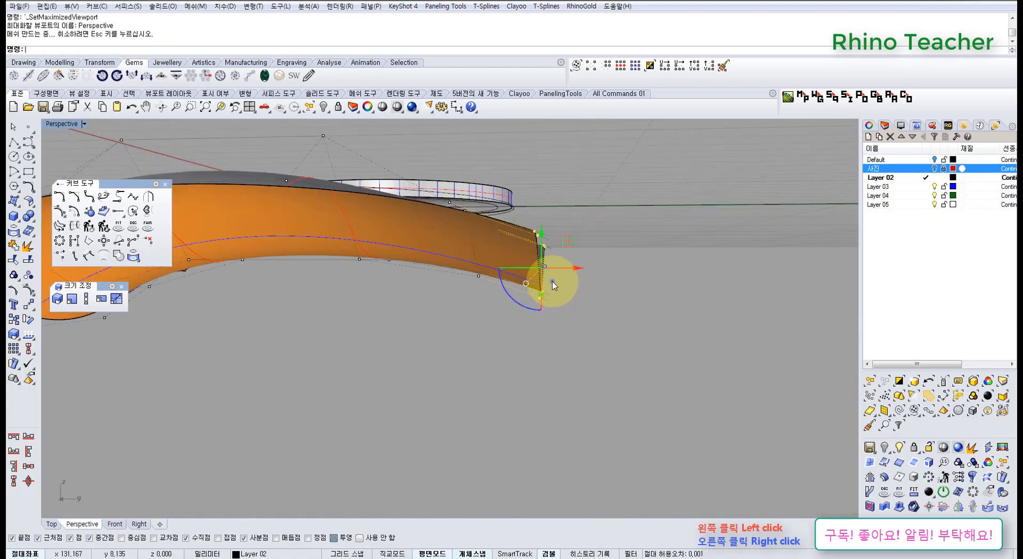
right_click_drag(553, 281, 467, 304)
mouse_move(561, 354)
right_mouse_down()
mouse_move(480, 296)
mouse_move(393, 280)
mouse_move(539, 293)
mouse_move(646, 323)
mouse_move(661, 267)
mouse_move(589, 321)
mouse_move(502, 285)
mouse_move(538, 320)
mouse_move(601, 331)
mouse_move(642, 301)
mouse_move(626, 285)
mouse_move(530, 297)
mouse_move(673, 294)
mouse_move(482, 325)
mouse_move(498, 359)
right_mouse_up()
left_click(498, 359)
right_click_drag(453, 300, 545, 337)
Step: Show the reference photo layer 사진 and compare the heart plate's top edge with the photo in the Top view
key("ctrl+F1")
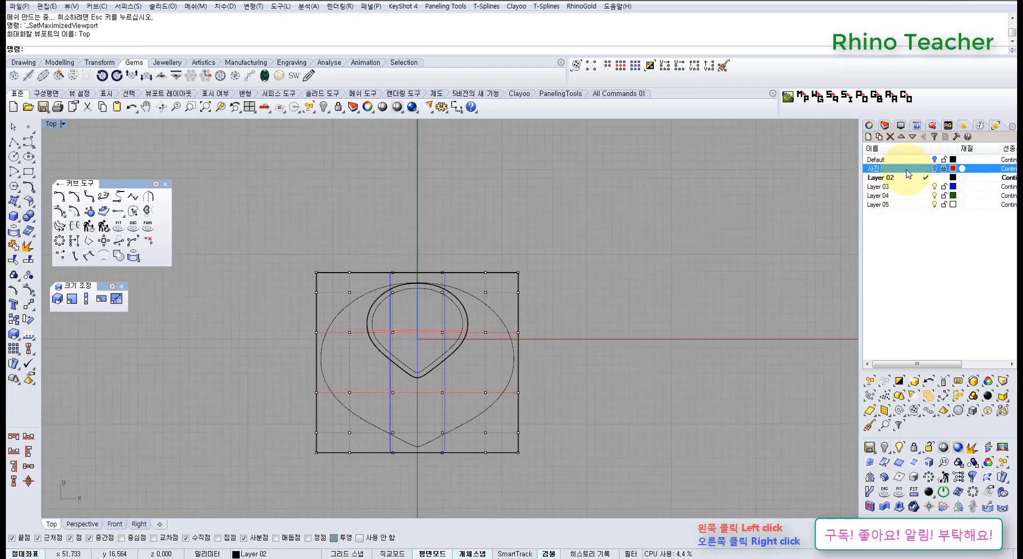
left_click(935, 168)
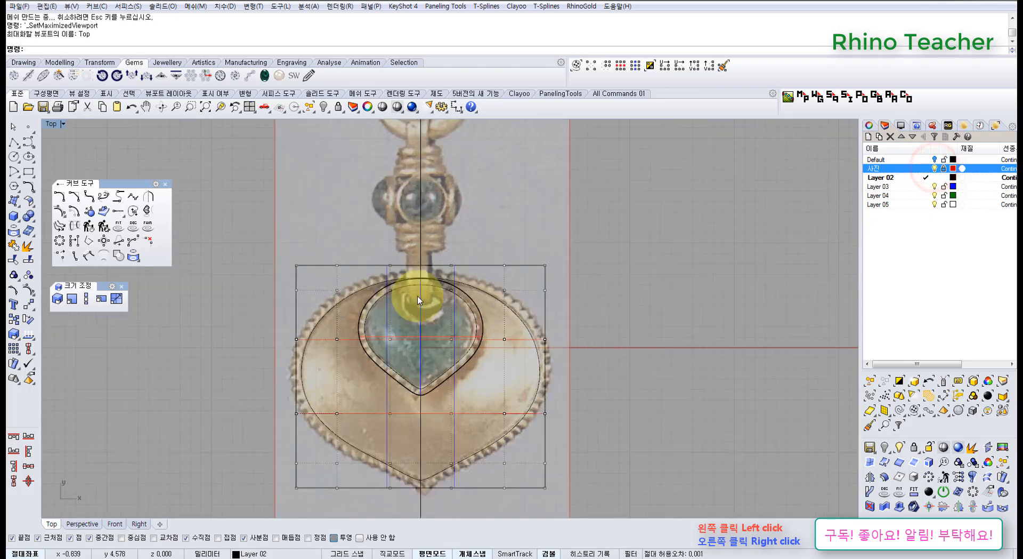
scroll(418, 293, "up", 10)
scroll(433, 232, "down", 4)
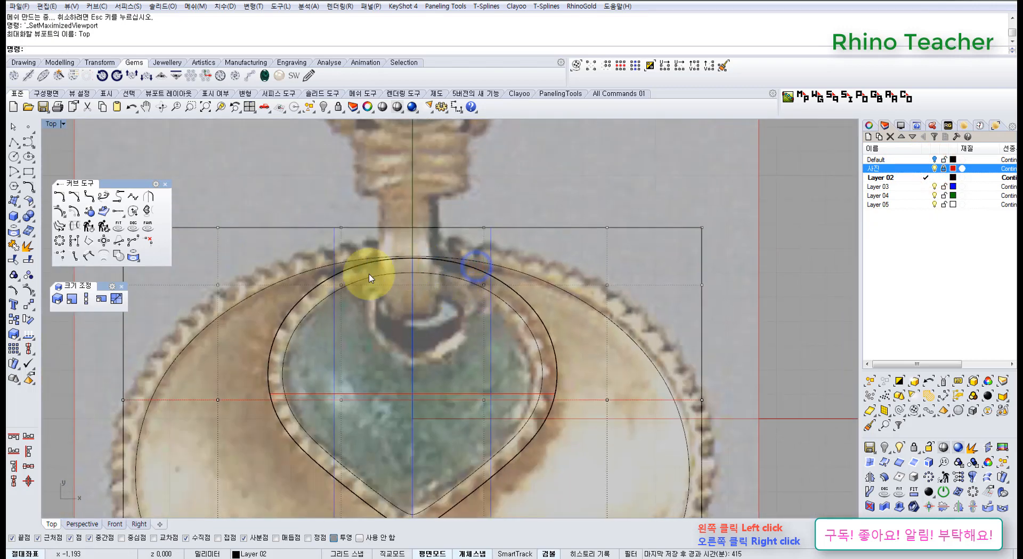
scroll(384, 278, "down", 4)
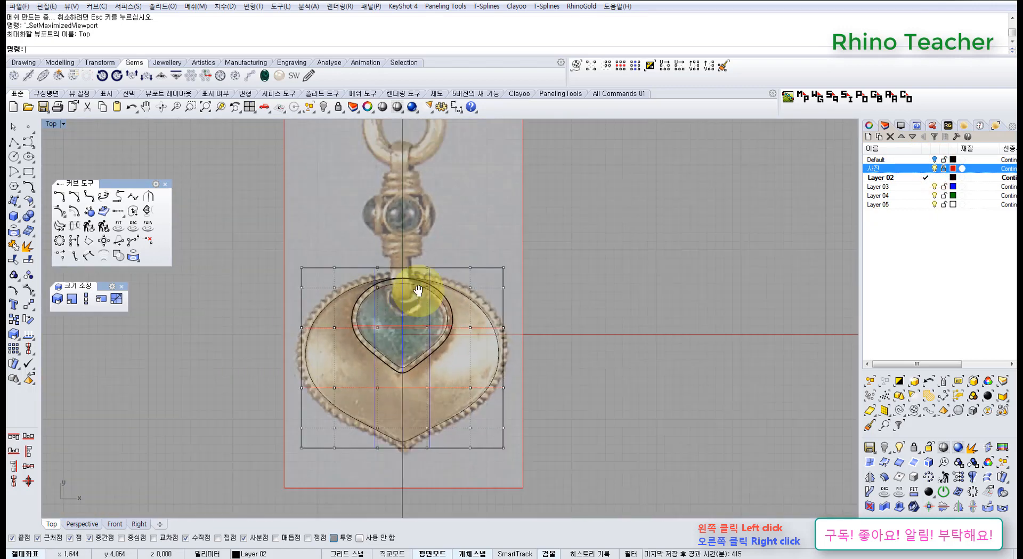
scroll(416, 277, "up", 3)
scroll(402, 245, "up", 4)
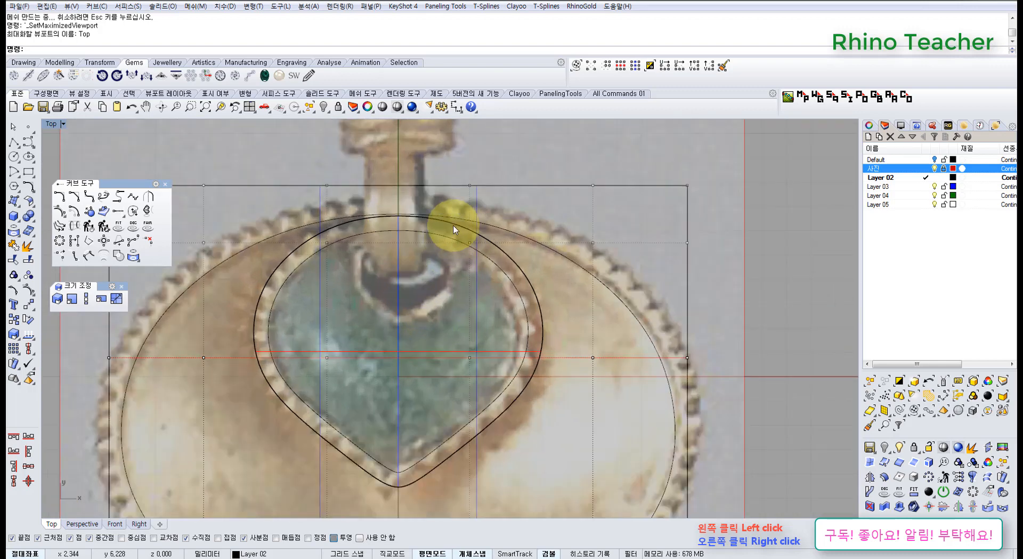
scroll(482, 291, "down", 6)
right_click_drag(488, 291, 460, 246)
Step: Lock the extruded heart plate in the Perspective view so only the base surface stays editable
key("ctrl+F4")
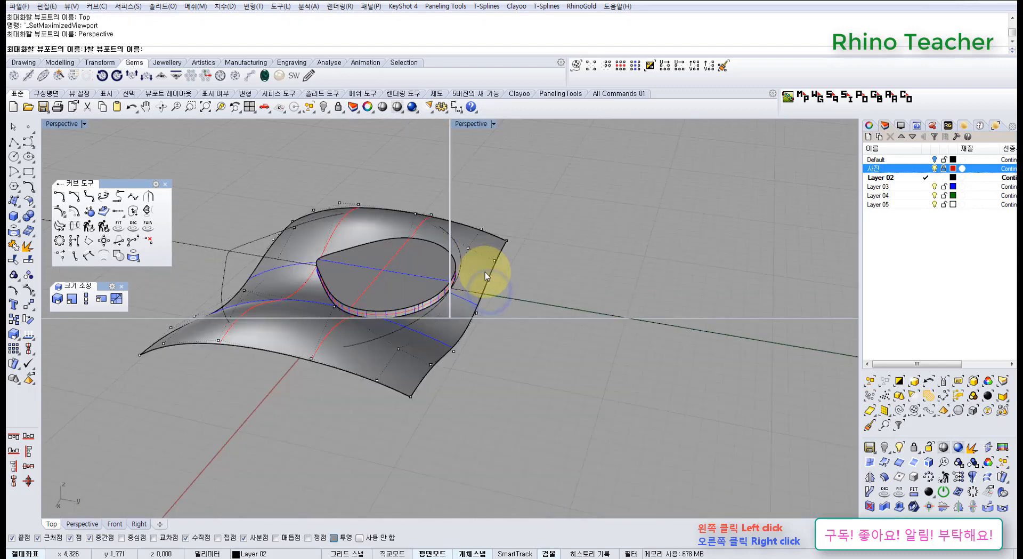
right_click_drag(555, 309, 452, 213)
scroll(435, 288, "up", 3)
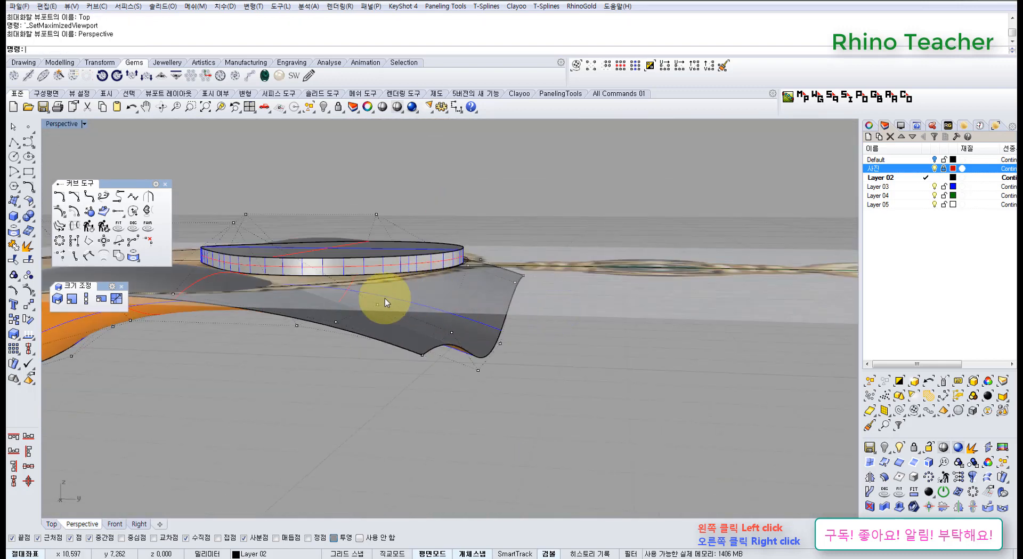
mouse_move(385, 301)
right_mouse_down()
mouse_move(418, 283)
mouse_move(418, 336)
mouse_move(413, 276)
mouse_move(419, 306)
mouse_move(437, 320)
mouse_move(411, 316)
mouse_move(446, 314)
mouse_move(439, 289)
mouse_move(348, 317)
mouse_move(376, 314)
right_mouse_up()
scroll(377, 314, "up", 3)
left_click(399, 211)
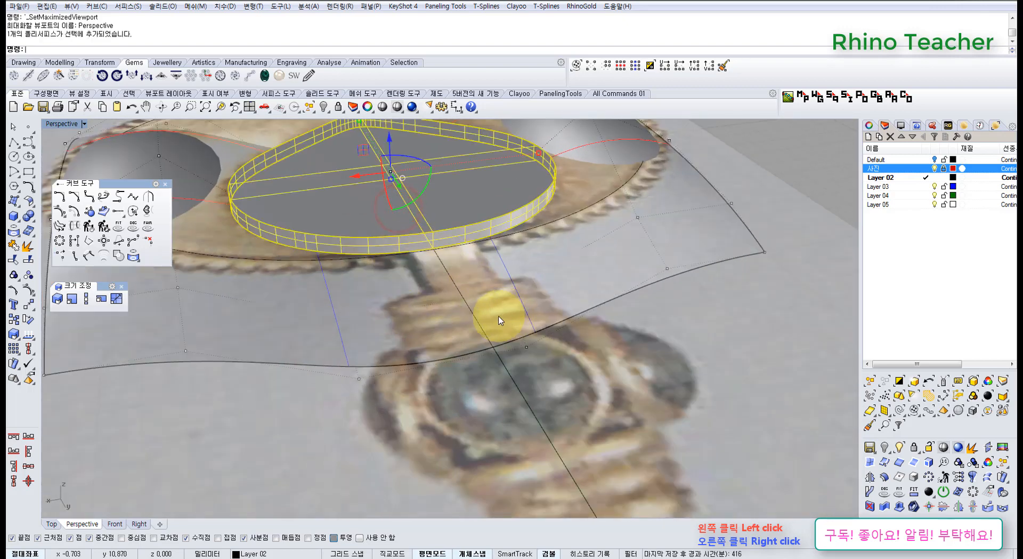
key("ctrl+l")
Step: Raise the four middle control points at the base surface's hanger end toward the heart plate
right_click_drag(457, 310, 357, 324)
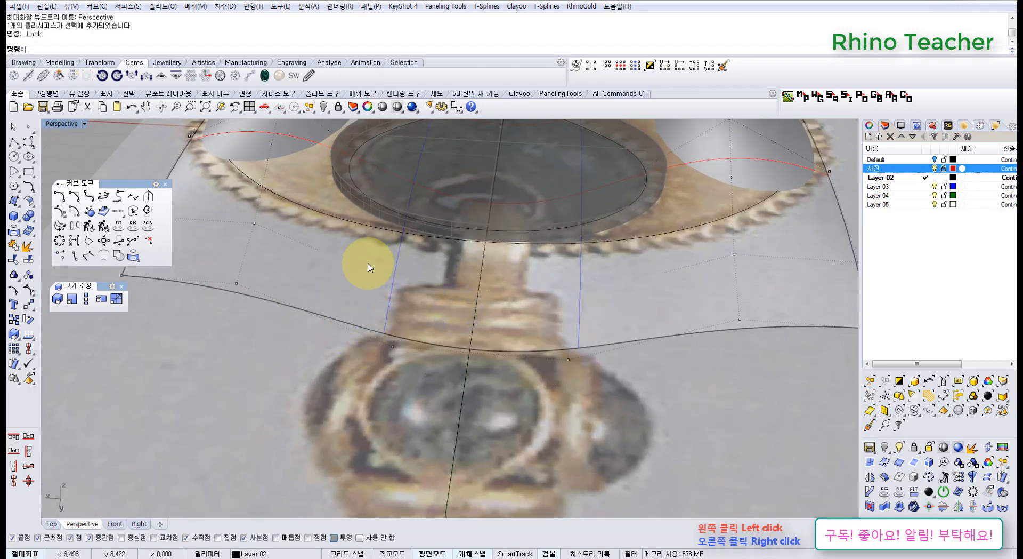
right_click_drag(416, 364, 499, 334)
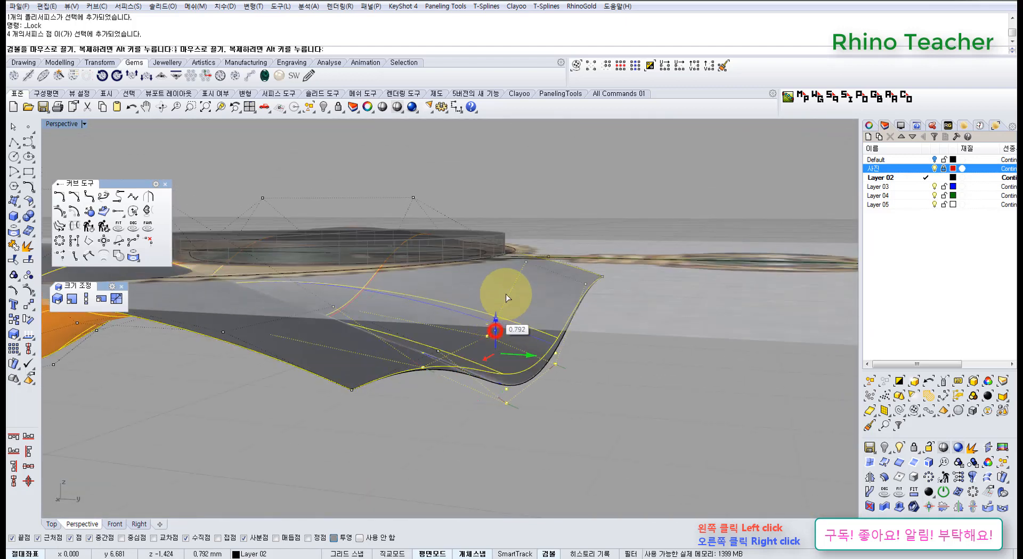
left_click_drag(511, 258, 510, 249)
right_click_drag(510, 249, 510, 222)
left_click(569, 294)
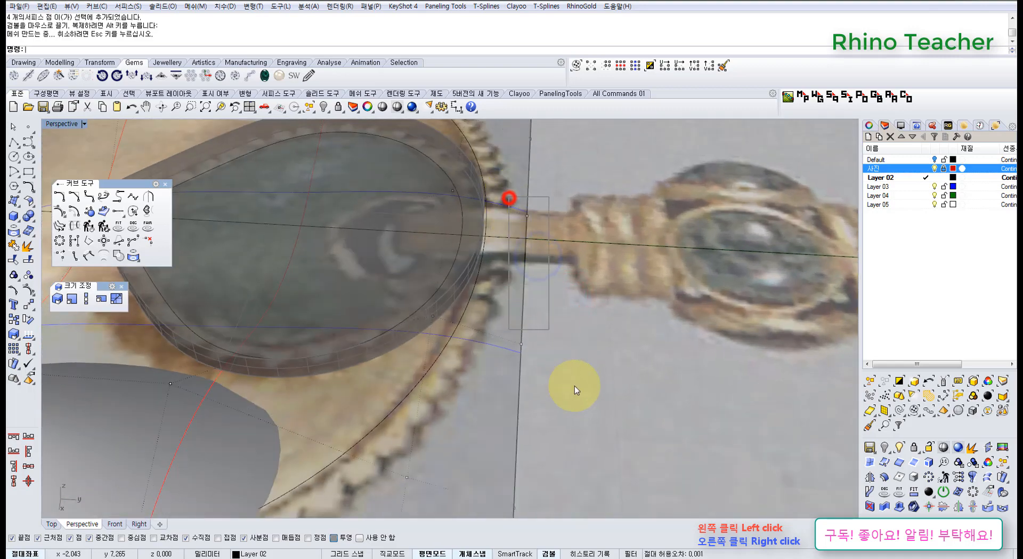
Step: Raise the two middle control points at the base surface's hanger end by about 0.8 mm
left_click_drag(509, 199, 574, 389)
right_click_drag(590, 352, 535, 277)
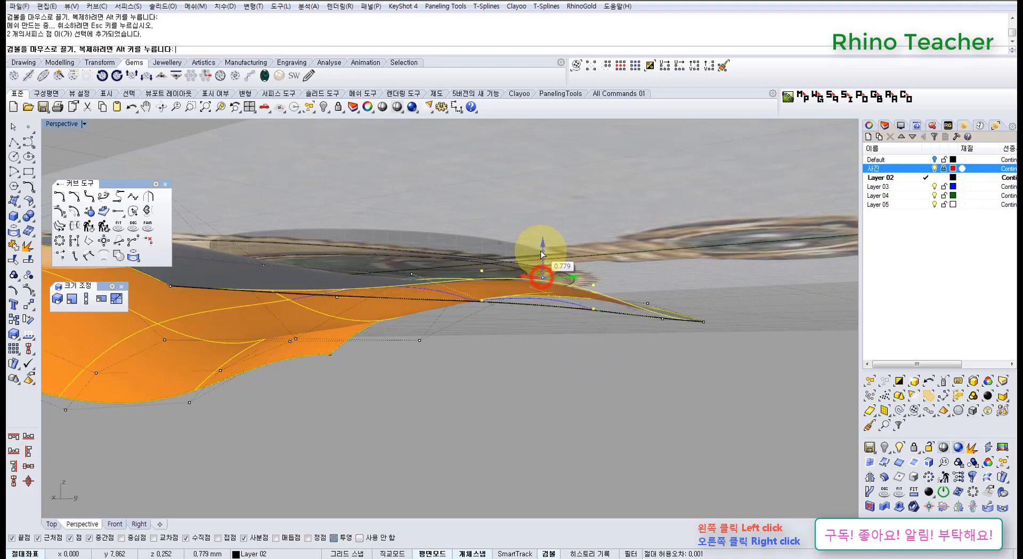
right_click_drag(536, 242, 539, 287)
Step: In the Right view, align the hanger end's twelve control points to one height with SetPt and raise the two low middle points
key("ctrl+F2")
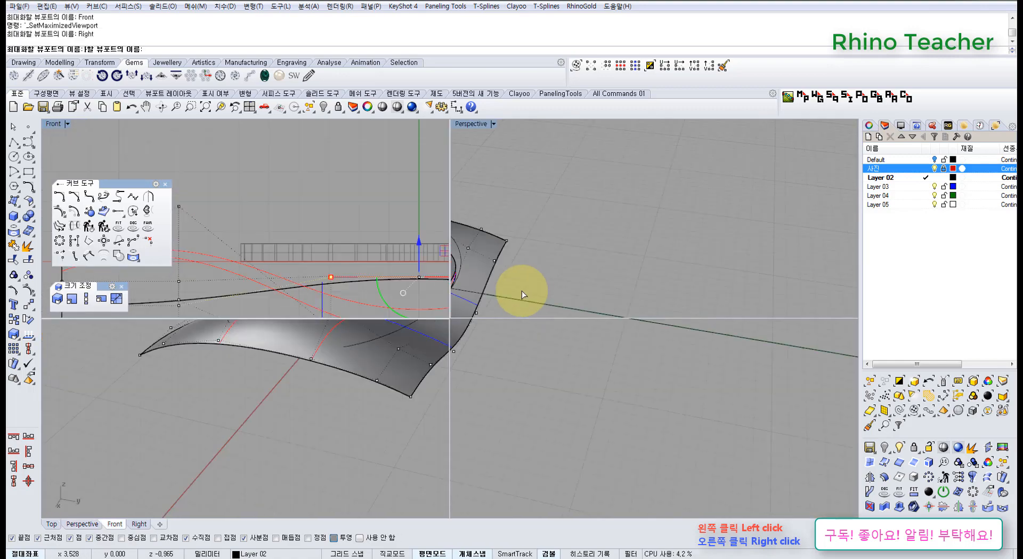
key("ctrl+F3")
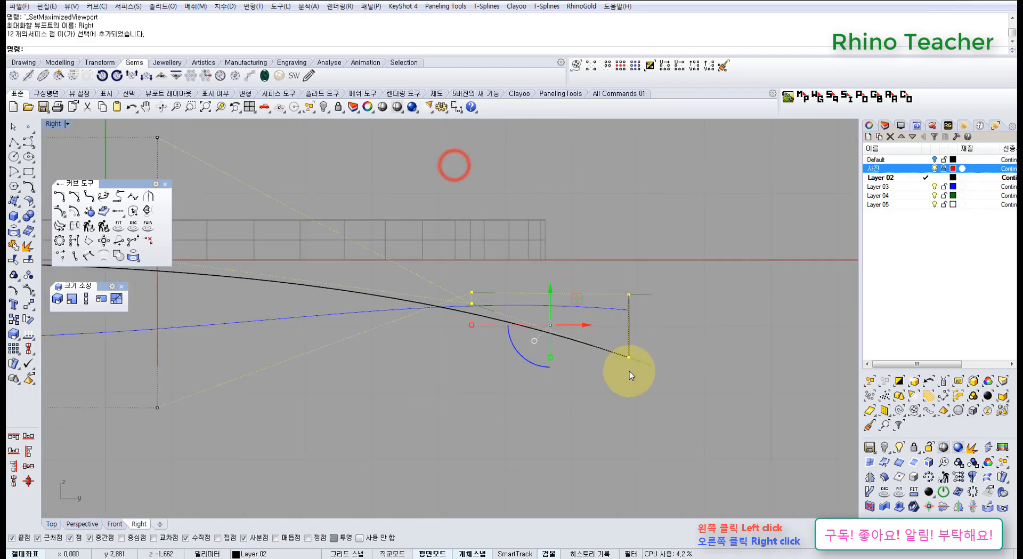
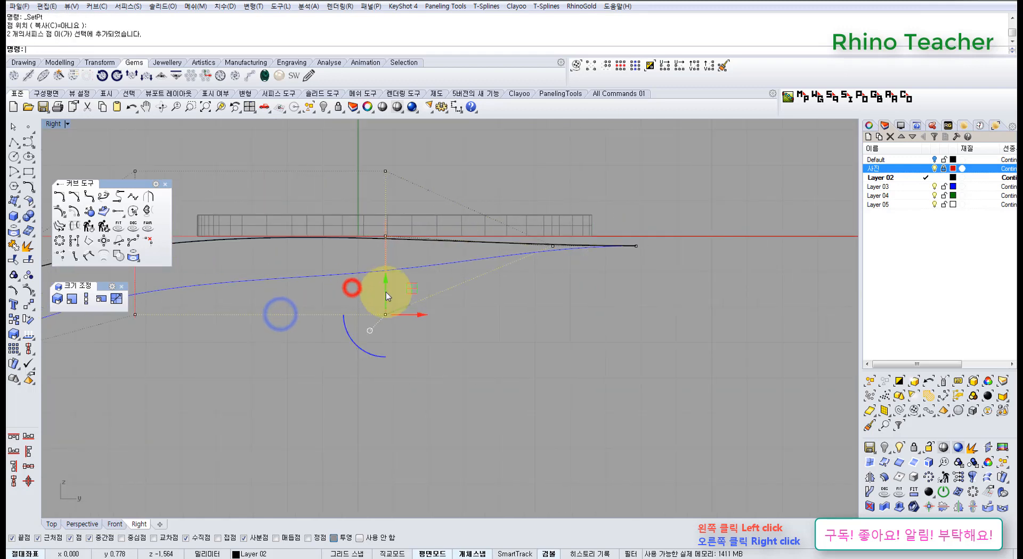
key("ctrl+F4")
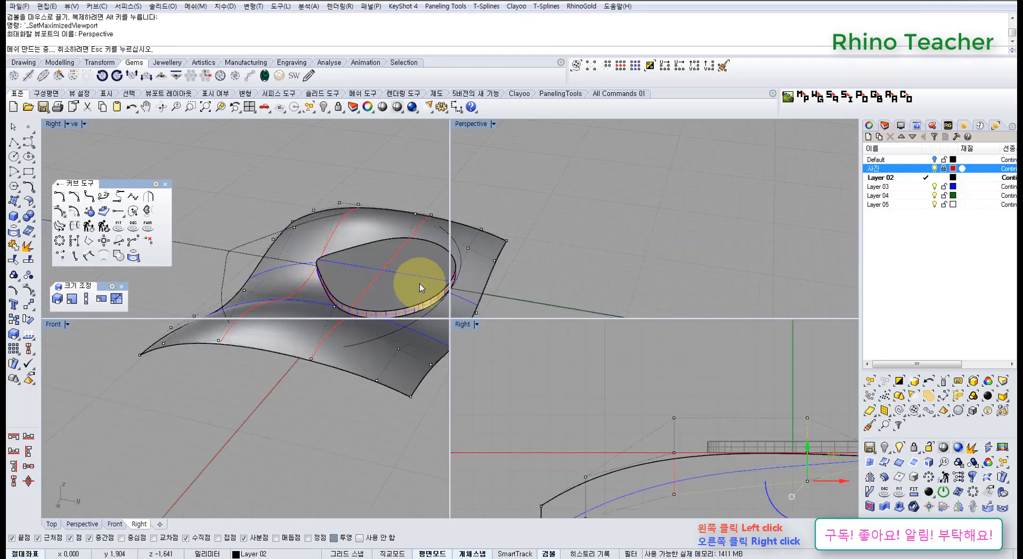
right_click_drag(488, 221, 471, 234)
scroll(405, 287, "up", 2)
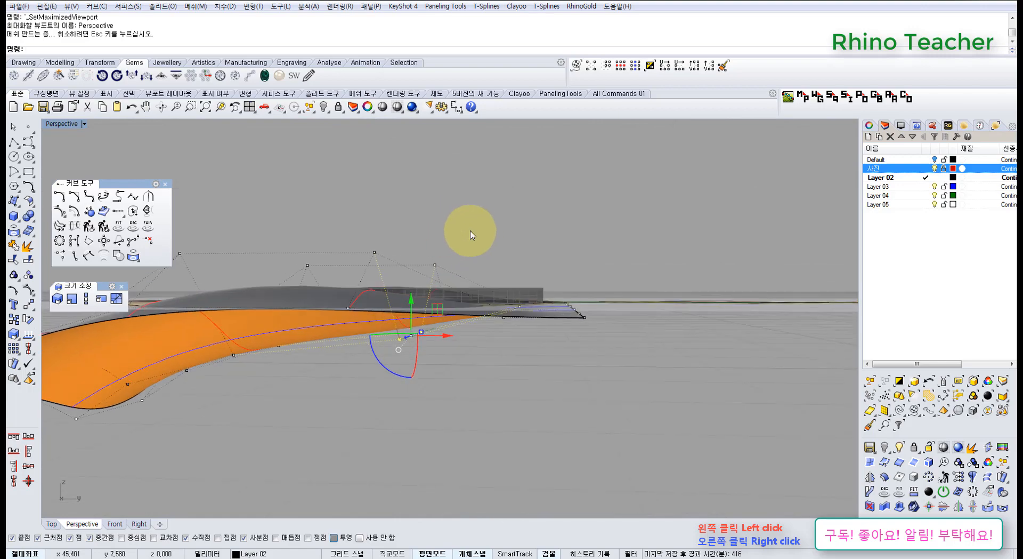
Step: Lower the hanger end's twelve control points by about 0.24 mm, then lower the outermost row of six
left_click_drag(647, 381, 648, 382)
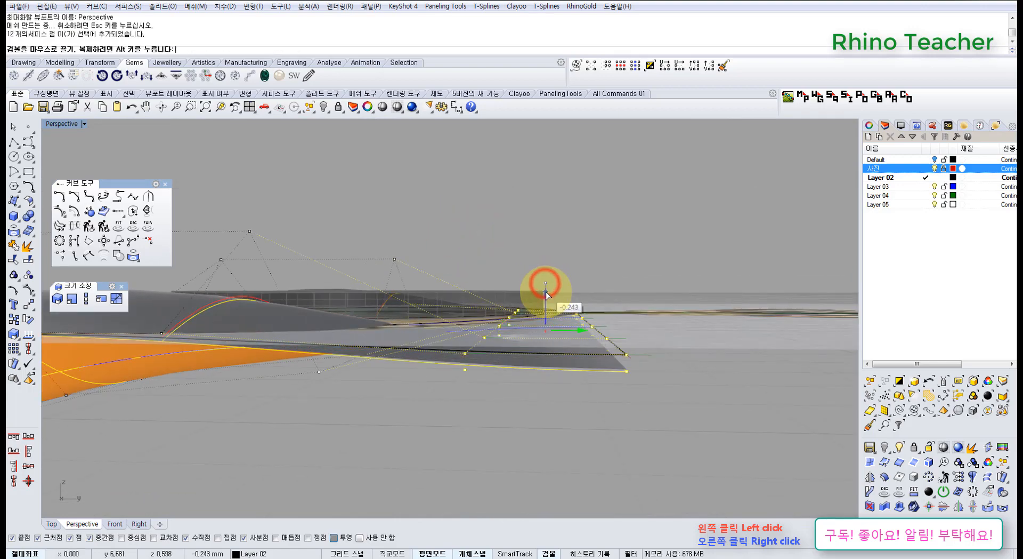
left_click_drag(546, 292, 546, 292)
right_click_drag(546, 292, 493, 259)
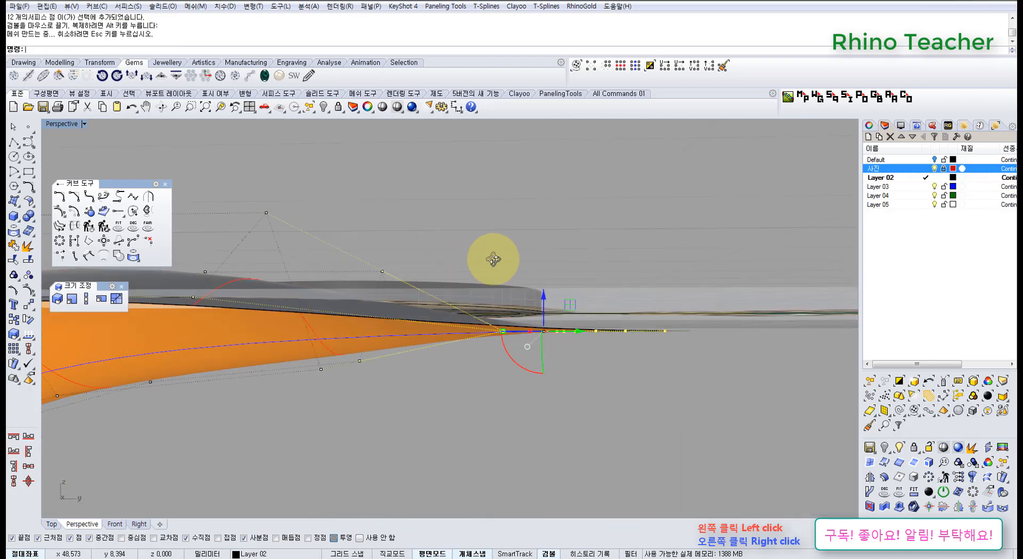
mouse_move(541, 318)
right_mouse_down()
mouse_move(513, 297)
mouse_move(521, 285)
right_mouse_up()
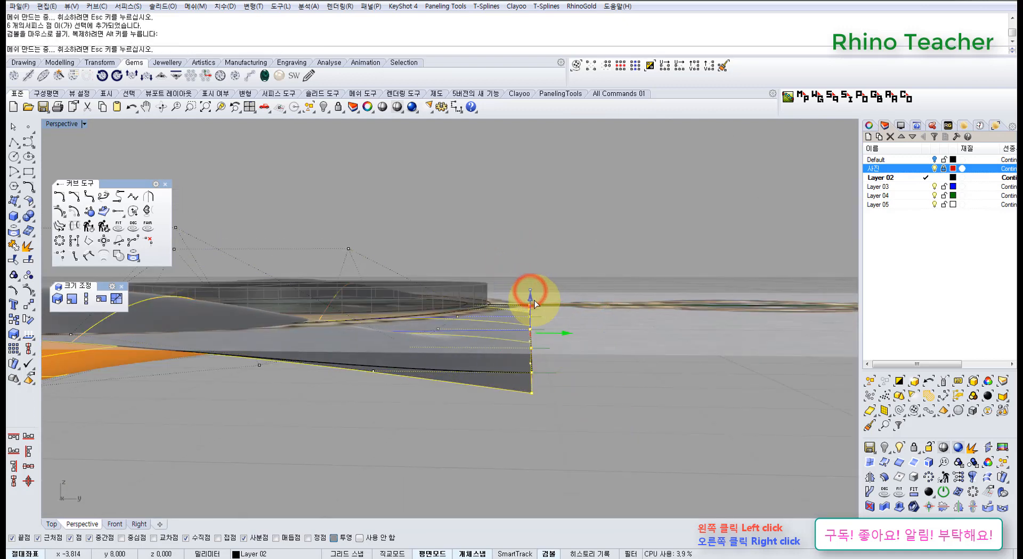
right_click_drag(506, 326, 421, 260)
right_click_drag(375, 286, 480, 291)
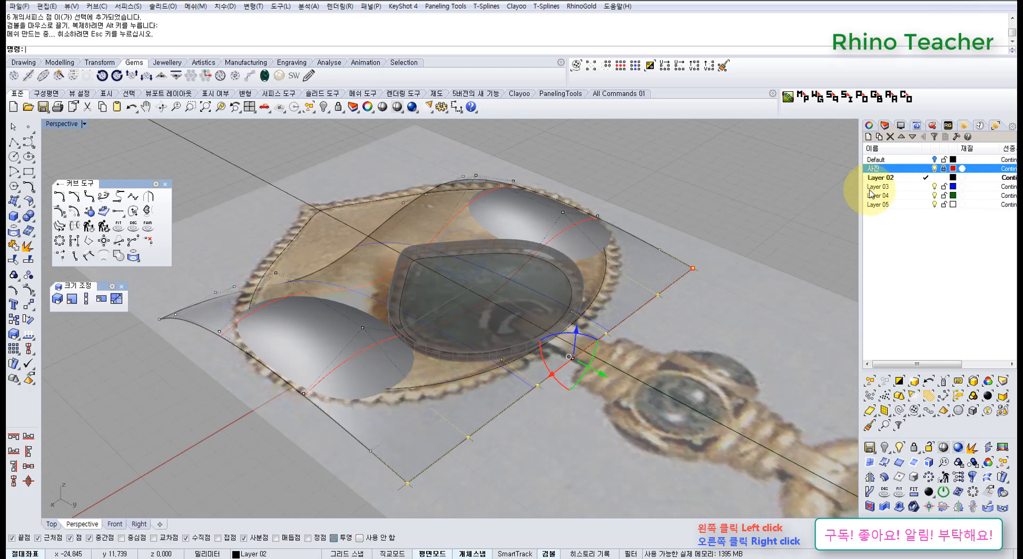
Step: Hide the reference photo layer 사진 and lower the two side control points flanking the heart plate by about 0.4 mm
left_click(934, 168)
right_click_drag(436, 349, 402, 297)
scroll(401, 296, "up", 3)
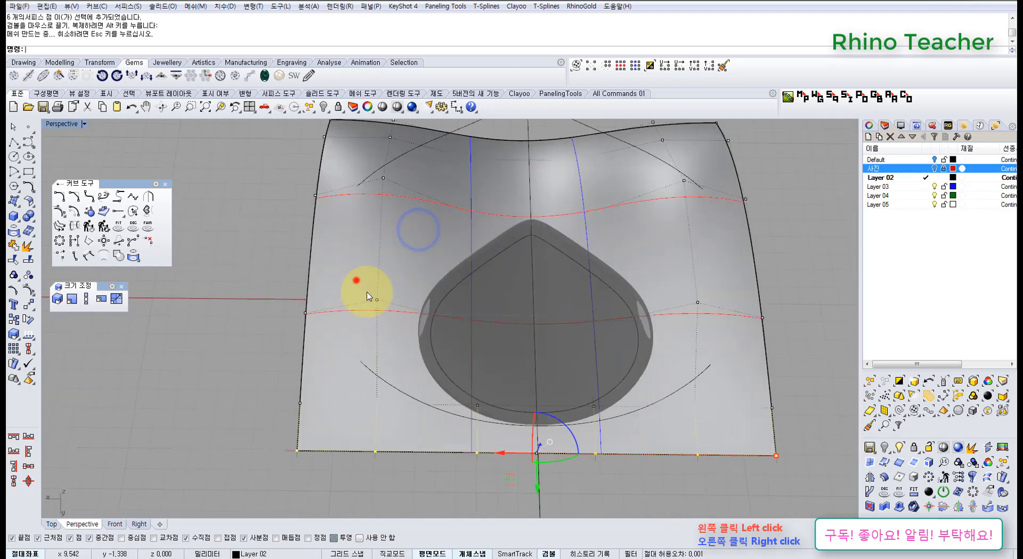
left_click_drag(718, 335, 720, 339, "shift")
right_click_drag(534, 336, 546, 245)
scroll(526, 304, "up", 3)
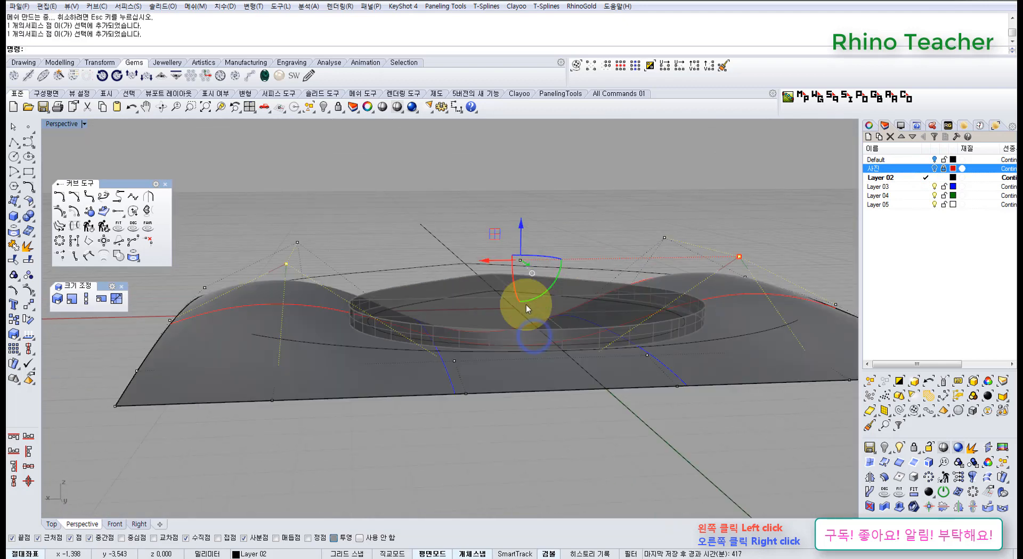
right_click_drag(527, 303, 521, 294)
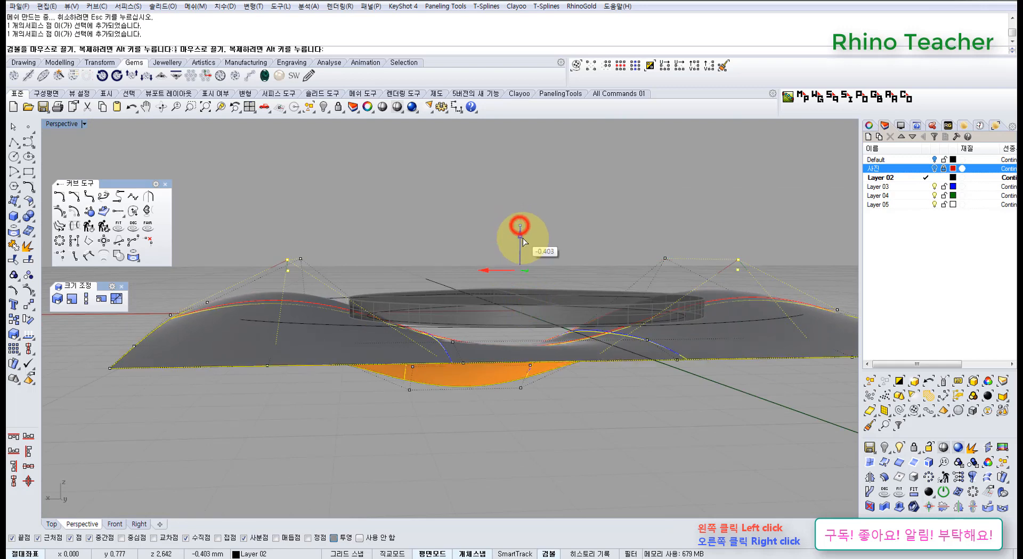
left_click_drag(524, 247, 526, 247)
right_click_drag(526, 246, 505, 261)
left_click_drag(502, 251, 502, 250)
right_click_drag(502, 251, 416, 204)
Step: Try to raise the base surface's two control points beneath the heart plate
left_click_drag(513, 388, 507, 373)
key("ctrl+z")
left_click(519, 311)
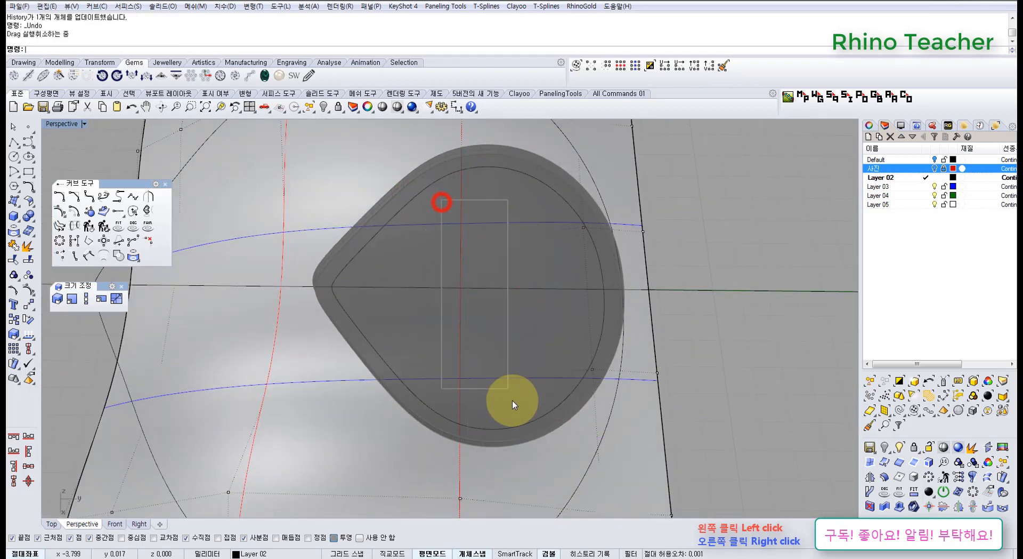
right_click_drag(524, 337, 483, 372)
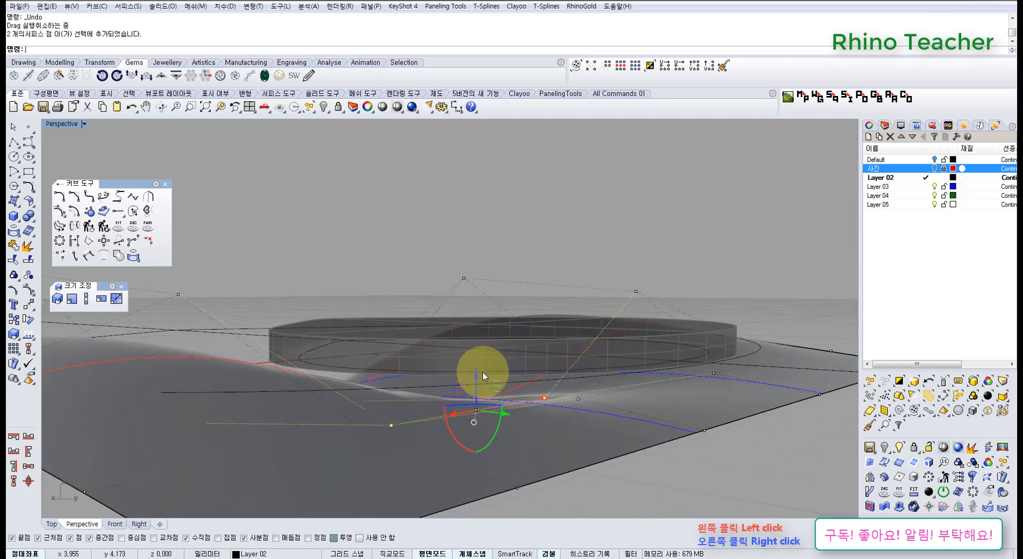
left_click_drag(475, 363, 473, 353)
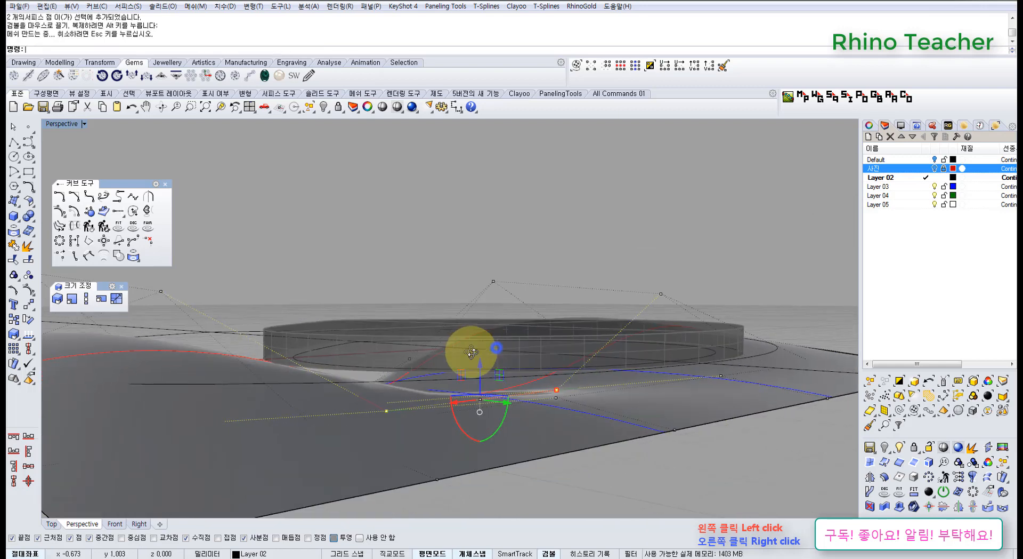
key("ctrl+z")
Step: Adjust the height of the four middle control points at the base surface's end facing the heart's tip
right_click_drag(506, 347, 470, 321)
right_click_drag(412, 301, 525, 376)
scroll(350, 359, "up", 5)
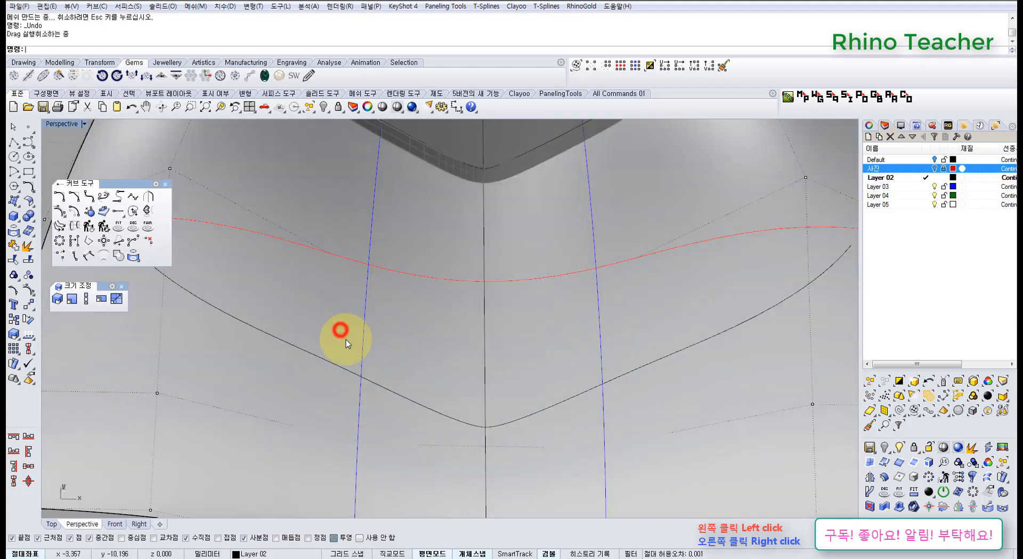
scroll(346, 339, "down", 5)
left_click_drag(331, 323, 556, 520)
right_click_drag(545, 455, 424, 351)
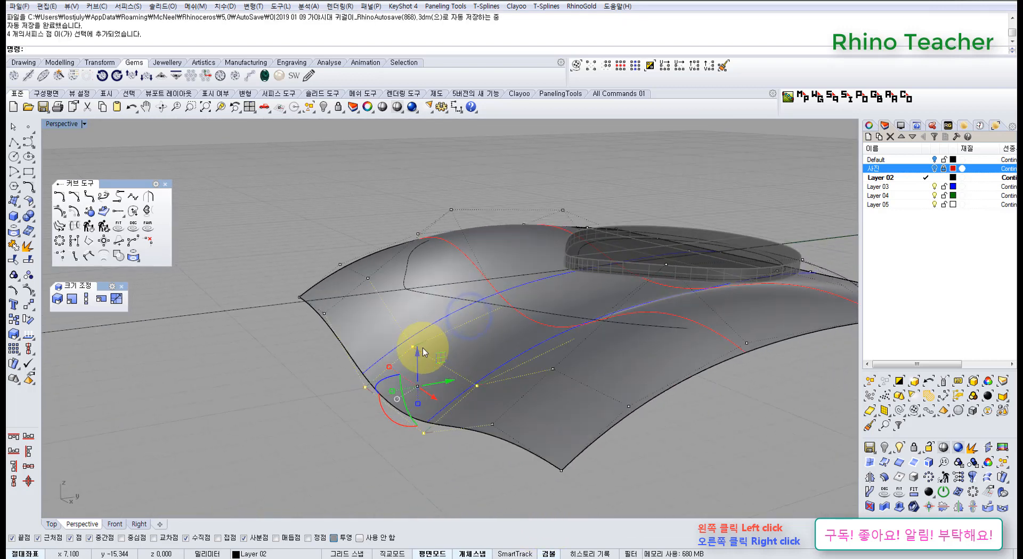
scroll(424, 348, "up", 3)
right_click_drag(416, 387, 366, 398)
right_click_drag(435, 373, 475, 352)
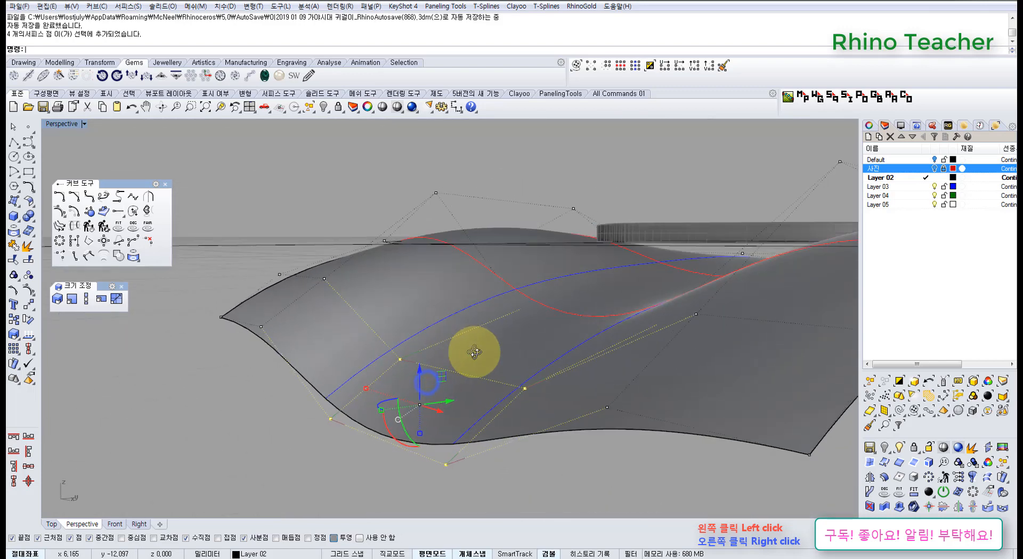
right_click_drag(428, 375, 557, 389)
left_click(561, 420)
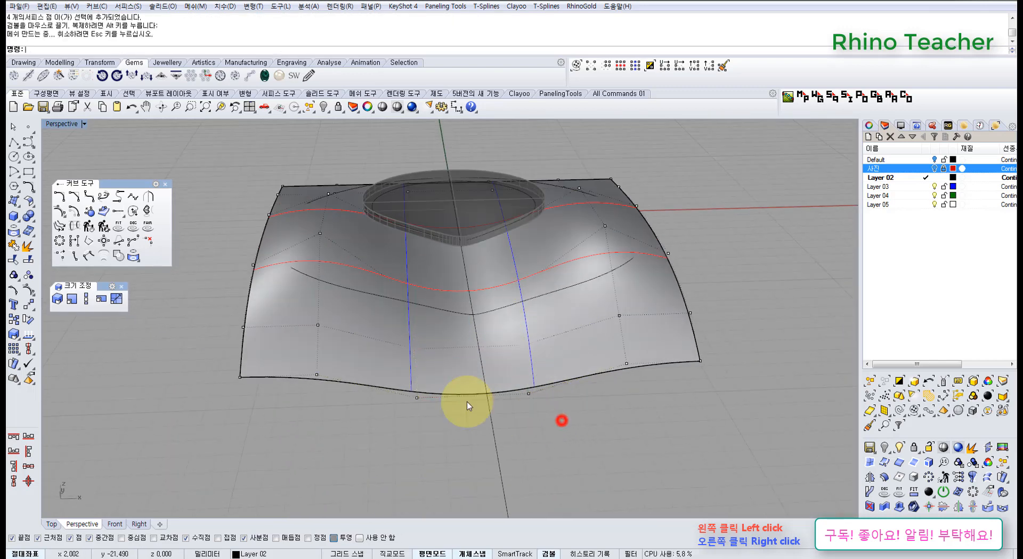
Step: Reposition the two middle control points on the surface's edge beyond the heart's tip
scroll(428, 379, "up", 4)
left_click_drag(376, 362, 421, 393)
right_click_drag(610, 424, 490, 378)
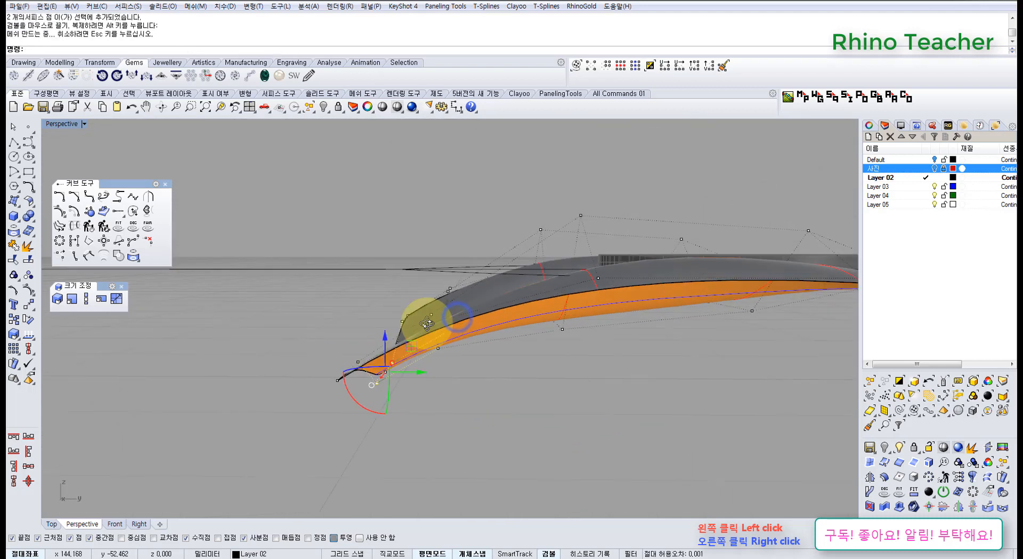
left_click_drag(411, 395, 409, 395)
key("ctrl+z")
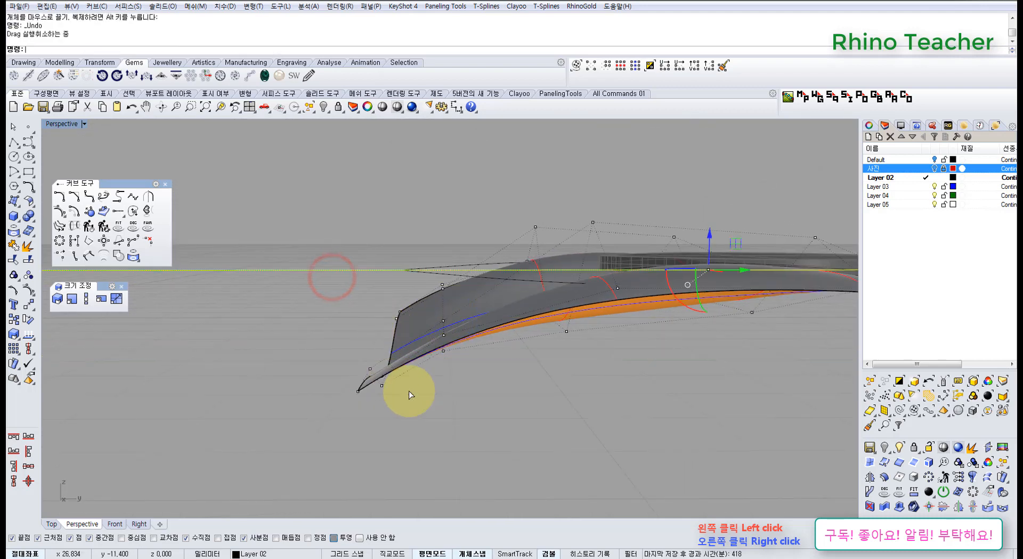
left_click(430, 410)
Step: Raise all six control points along the surface's edge beyond the heart's tip by about 0.5 mm
left_click_drag(322, 219, 399, 378)
left_click_drag(418, 427, 418, 426)
right_click_drag(406, 363, 423, 356)
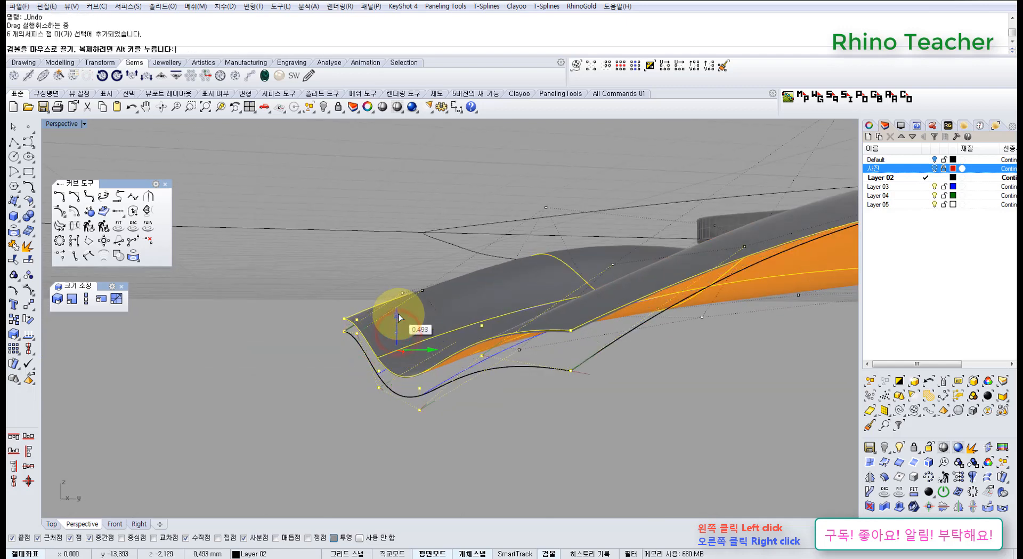
mouse_move(449, 318)
right_mouse_down()
mouse_move(491, 296)
mouse_move(506, 310)
right_mouse_up()
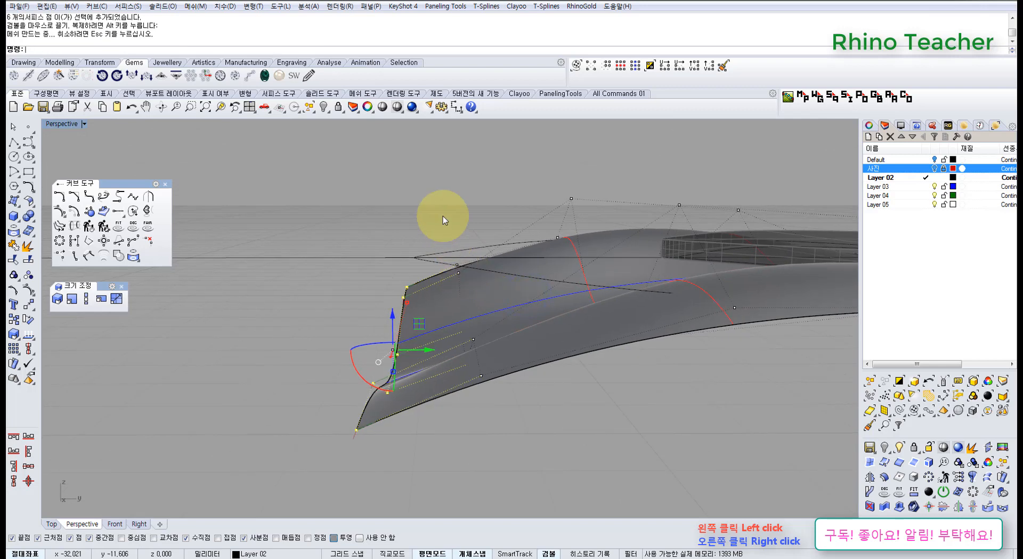
Step: Raise the second row of six control points inside the tip-end edge by about 0.2 mm
left_click_drag(504, 429, 503, 429)
right_click_drag(503, 429, 508, 361)
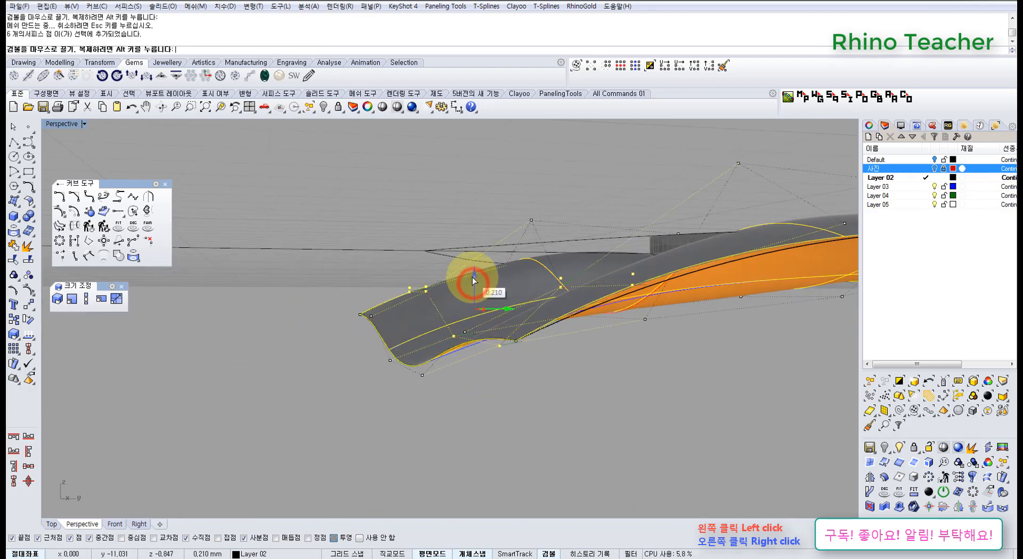
right_click_drag(442, 257, 573, 366)
Step: In the Top view, scale the six central control points of the three tip-end rows inward along X, then check the valley in Perspective
scroll(376, 358, "up", 3)
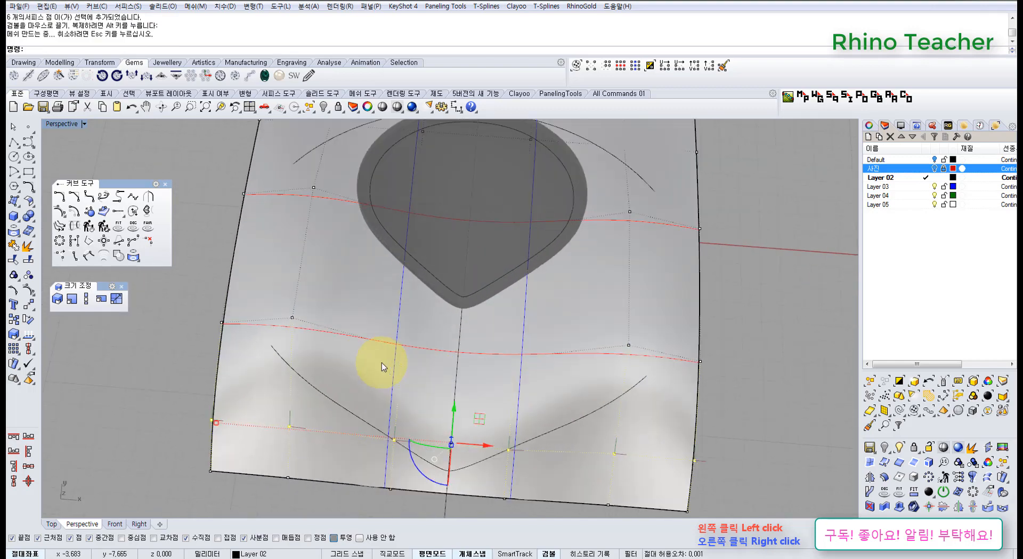
left_click(373, 359)
left_click_drag(321, 344, 377, 356)
scroll(381, 352, "down", 4)
right_click_drag(389, 347, 396, 315)
scroll(389, 312, "up", 3)
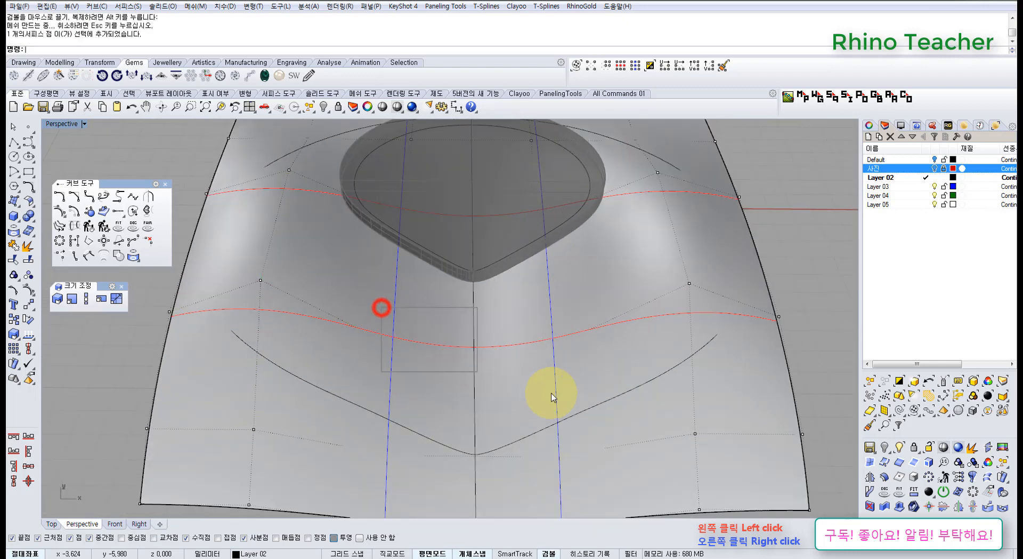
left_click_drag(552, 394, 573, 405)
scroll(574, 405, "down", 4)
key("ctrl+F1")
right_click_drag(507, 395, 491, 304)
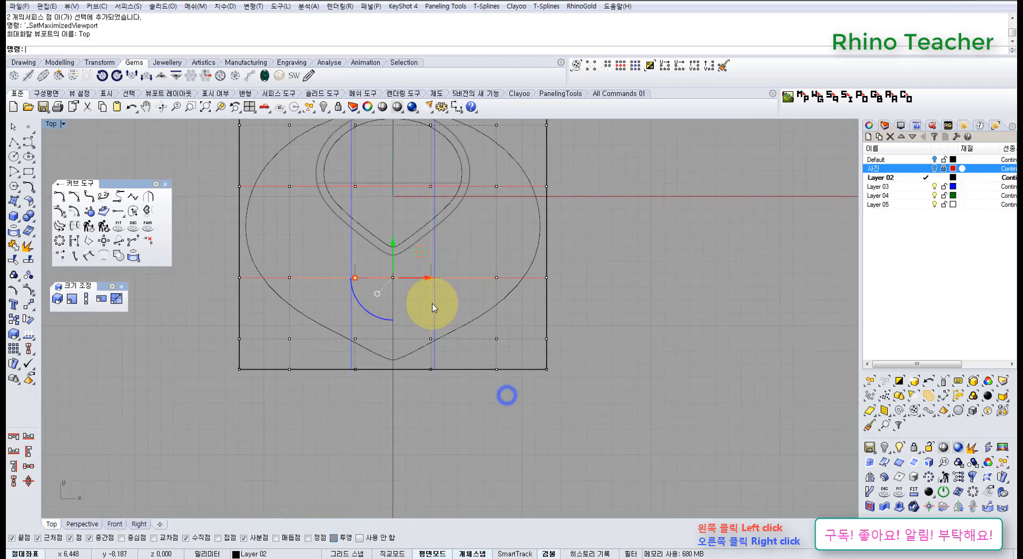
left_click_drag(505, 448, 506, 448, "shift")
right_click_drag(465, 359, 519, 380)
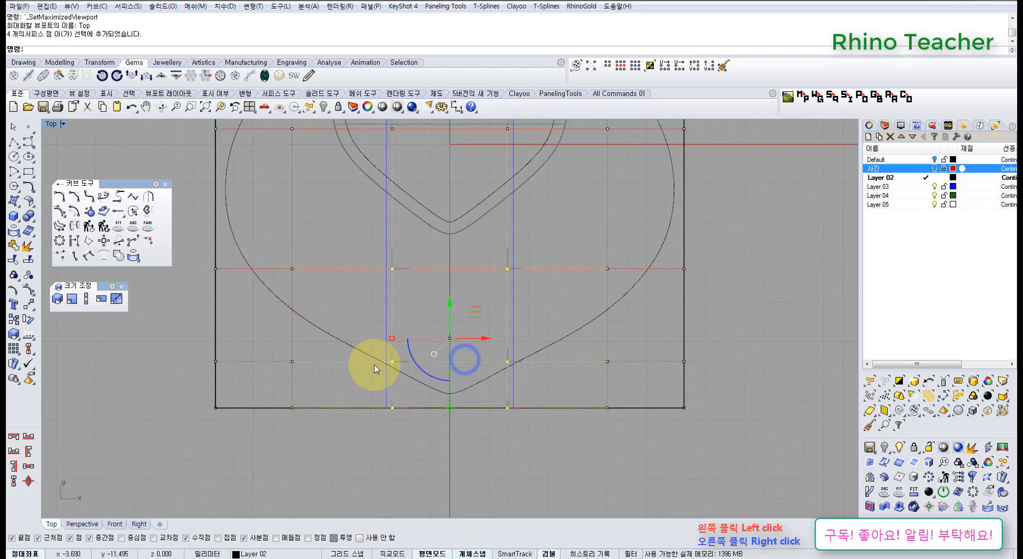
right_click_drag(390, 348, 380, 367)
left_click_drag(382, 367, 396, 378)
key("ctrl+F4")
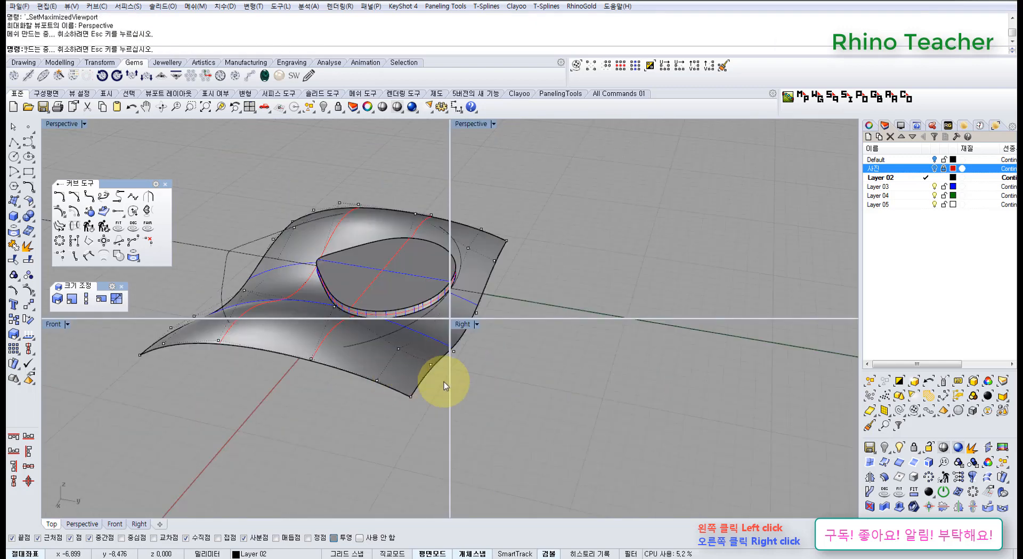
right_click_drag(441, 377, 391, 331)
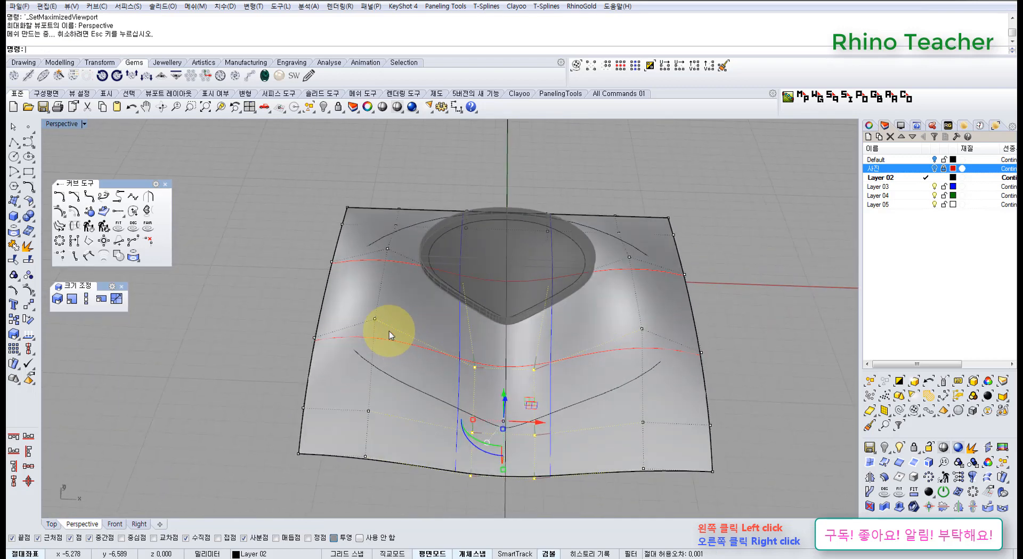
Step: Scale the two side-hump control points near the heart's tip inward to about 6.5 mm, compare before and after, and open the Top view
scroll(388, 328, "up", 6)
left_click(365, 306)
scroll(432, 374, "down", 4)
right_click_drag(579, 387, 539, 345)
scroll(538, 346, "up", 2)
scroll(537, 344, "up", 2)
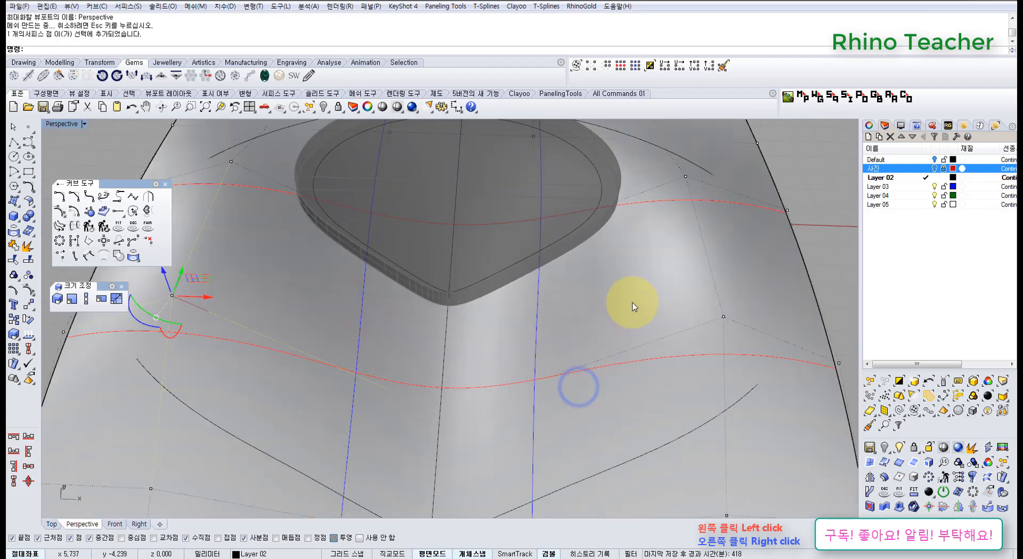
left_click_drag(749, 360, 746, 357)
scroll(646, 354, "down", 4)
right_click_drag(647, 354, 647, 315)
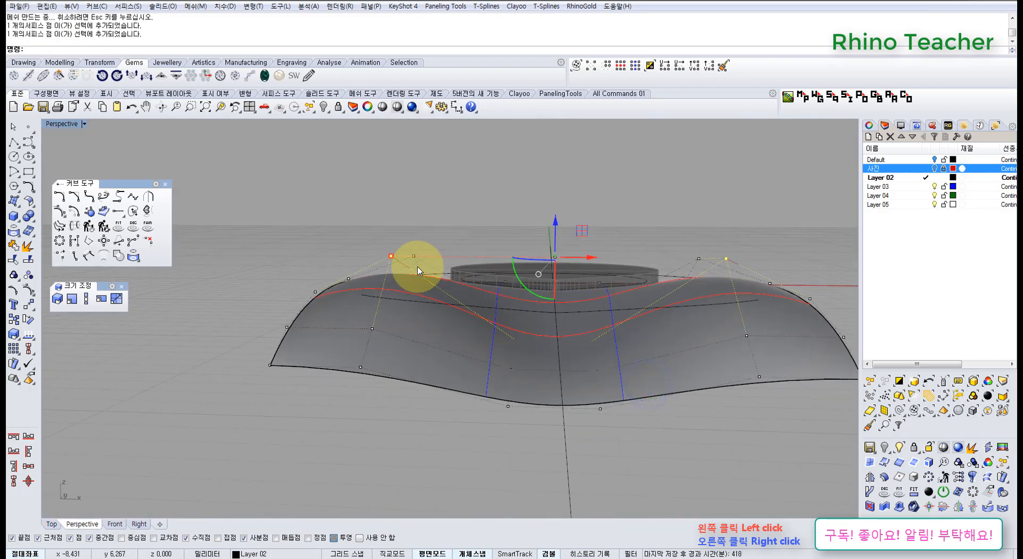
left_click_drag(405, 261, 417, 268)
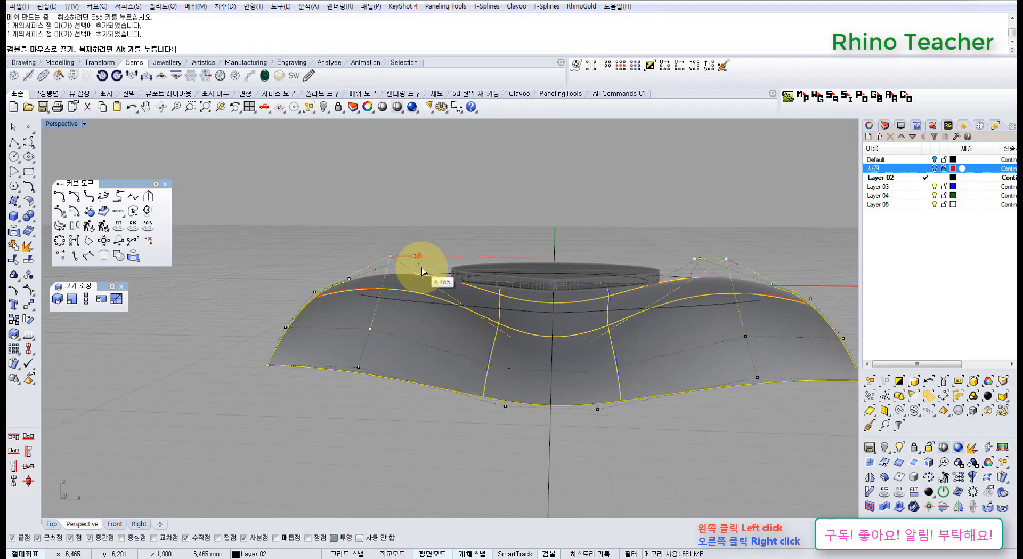
right_click_drag(632, 334, 626, 362)
key("ctrl+z")
key("ctrl+y")
key("ctrl+F1")
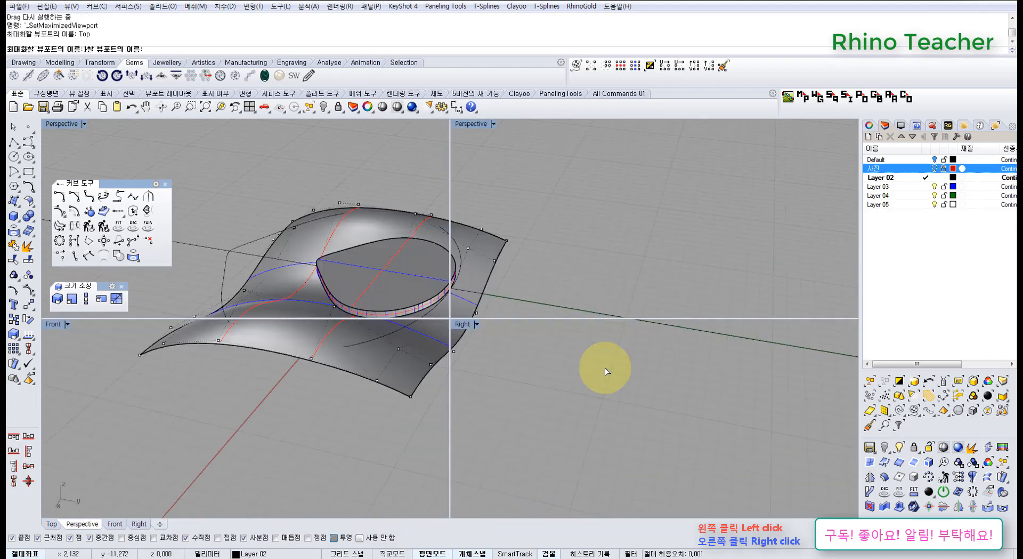
Step: In the Top view, scale the four side control points of the two tip-end rows along X, then return to Perspective
right_click_drag(312, 344, 361, 413)
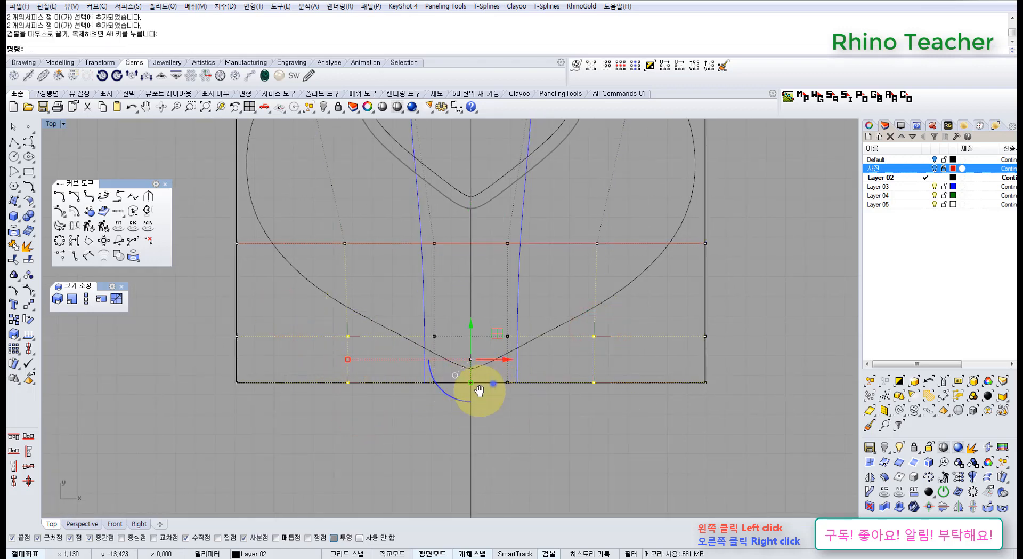
mouse_move(479, 391)
right_mouse_down()
mouse_move(450, 413)
mouse_move(473, 345)
mouse_move(433, 342)
mouse_move(469, 407)
mouse_move(496, 418)
right_mouse_up()
key("ctrl+F4")
left_click(500, 421)
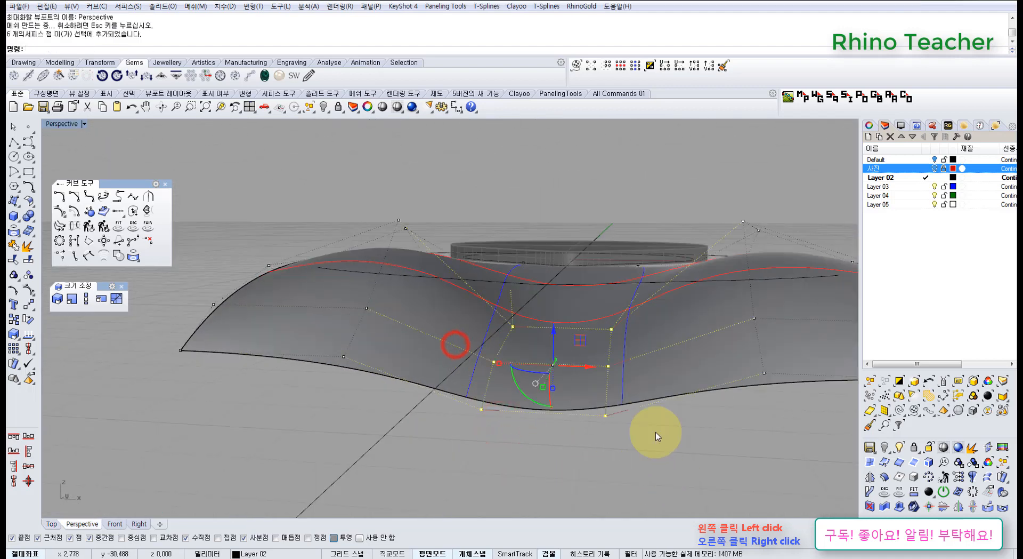
Step: Examine the valley between the side humps near the heart's tip, including the central control points of the end rows
mouse_move(656, 433)
right_mouse_down()
mouse_move(530, 373)
mouse_move(548, 372)
mouse_move(576, 417)
mouse_move(510, 356)
mouse_move(560, 459)
right_mouse_up()
left_click(561, 456)
scroll(467, 370, "up", 3)
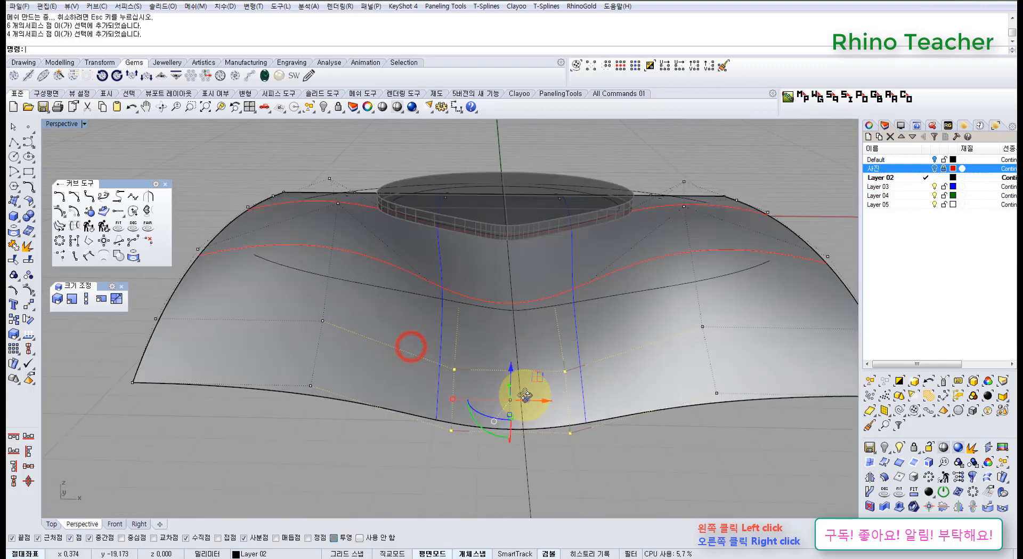
mouse_move(525, 395)
right_mouse_down()
mouse_move(481, 395)
mouse_move(486, 420)
mouse_move(517, 427)
mouse_move(526, 394)
right_mouse_up()
scroll(499, 397, "up", 4)
mouse_move(492, 488)
right_mouse_down()
mouse_move(442, 436)
mouse_move(497, 435)
right_mouse_up()
right_click_drag(517, 319, 388, 387)
scroll(418, 320, "up", 5)
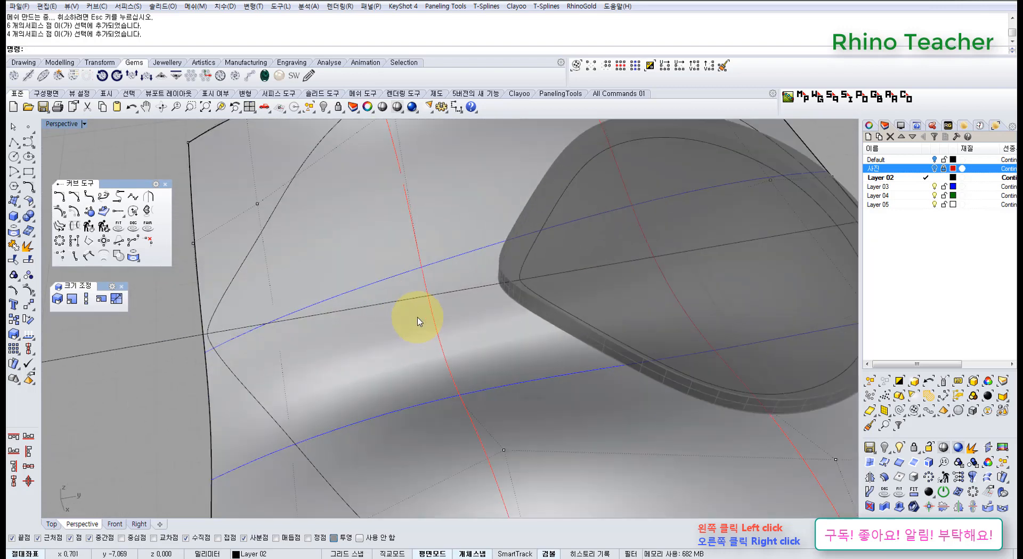
Step: Raise the two central control points just beyond the heart's tip by about 0.57 mm
right_click_drag(425, 348, 442, 277)
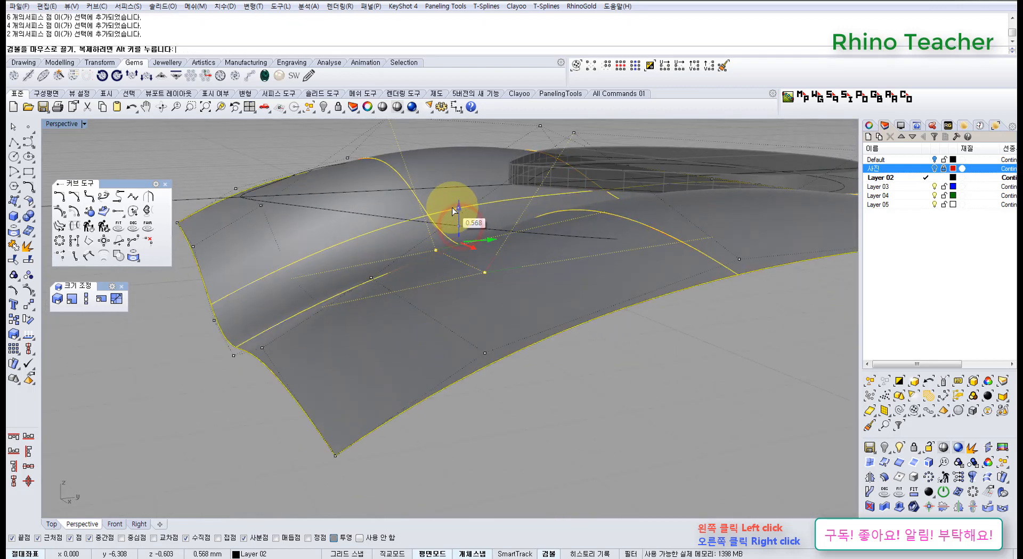
mouse_move(454, 214)
right_mouse_down()
mouse_move(557, 240)
mouse_move(546, 306)
mouse_move(567, 376)
right_mouse_up()
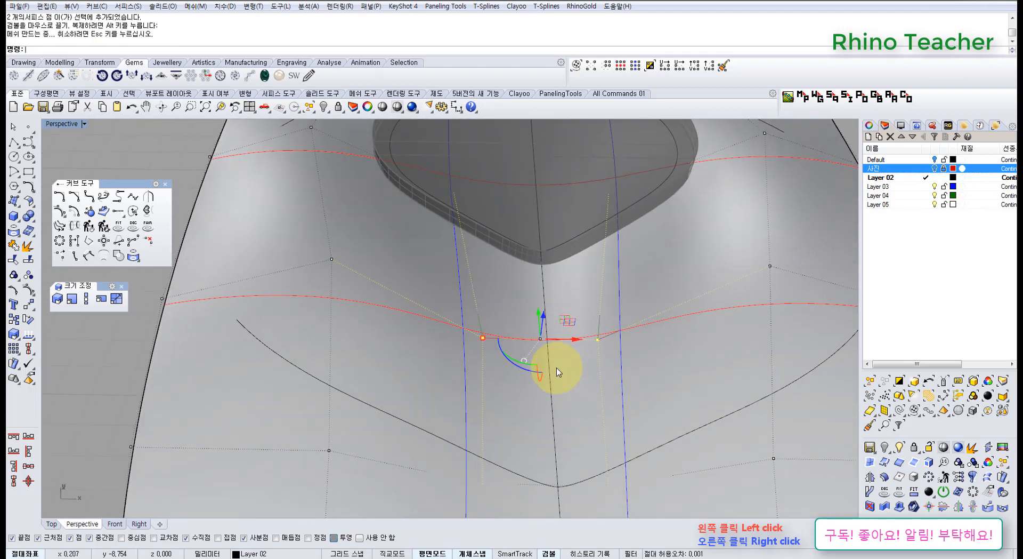
scroll(558, 371, "down", 5)
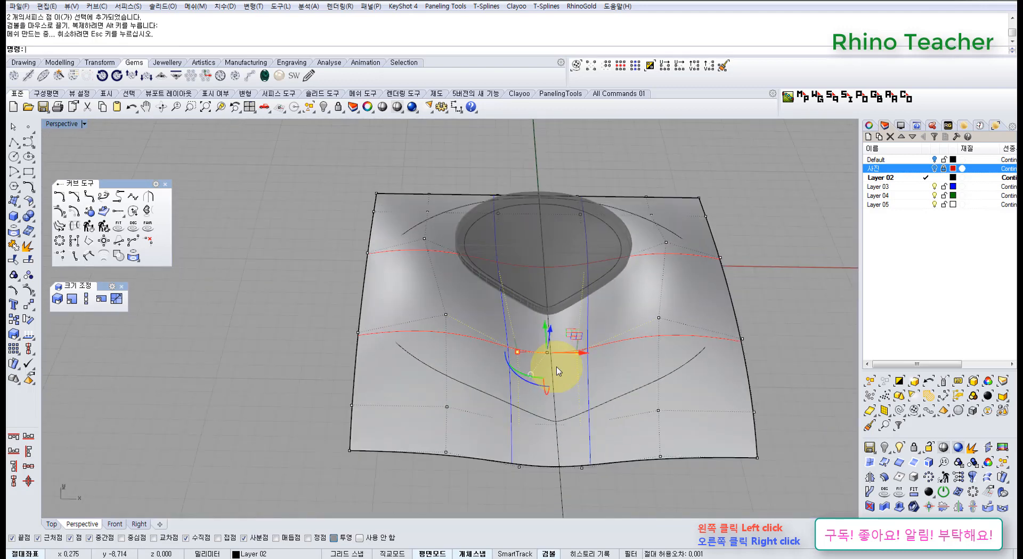
Step: Extrude the large outline curve about 4.9 mm downward as an open surface, with Solid set to No
mouse_move(570, 404)
right_mouse_down()
mouse_move(525, 326)
mouse_move(527, 290)
mouse_move(510, 347)
mouse_move(514, 331)
mouse_move(548, 354)
mouse_move(475, 359)
mouse_move(493, 390)
mouse_move(587, 347)
mouse_move(571, 347)
mouse_move(578, 354)
right_mouse_up()
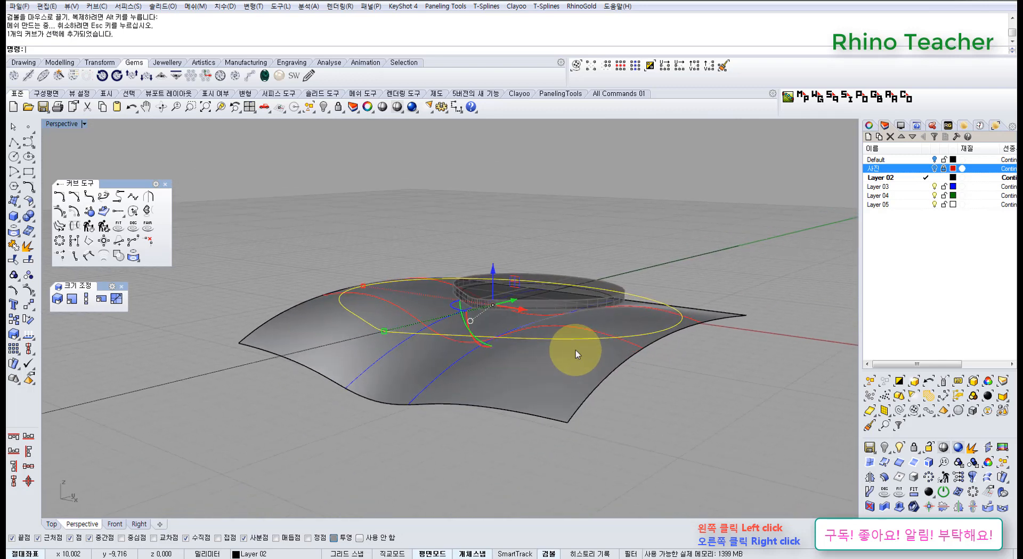
right_click(576, 350)
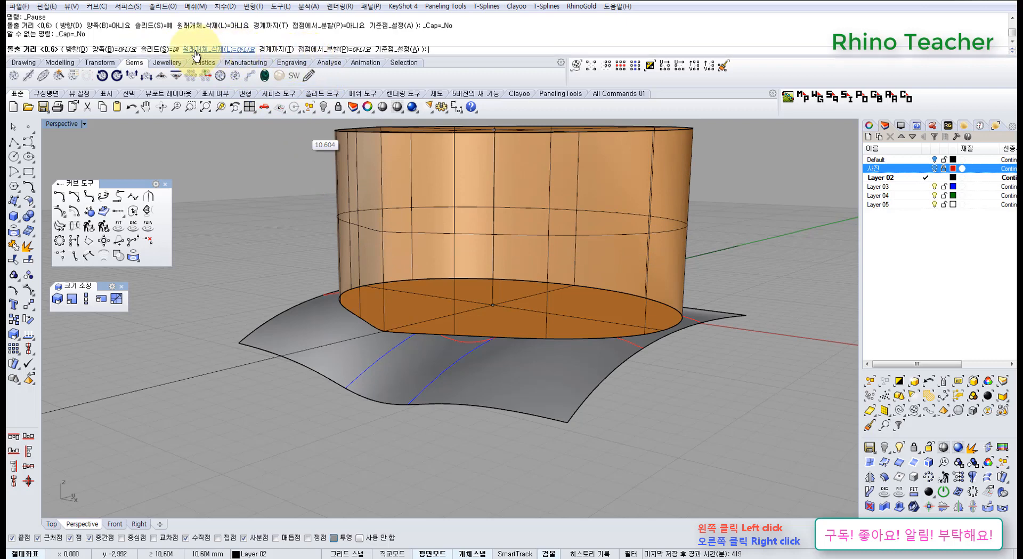
left_click(479, 381)
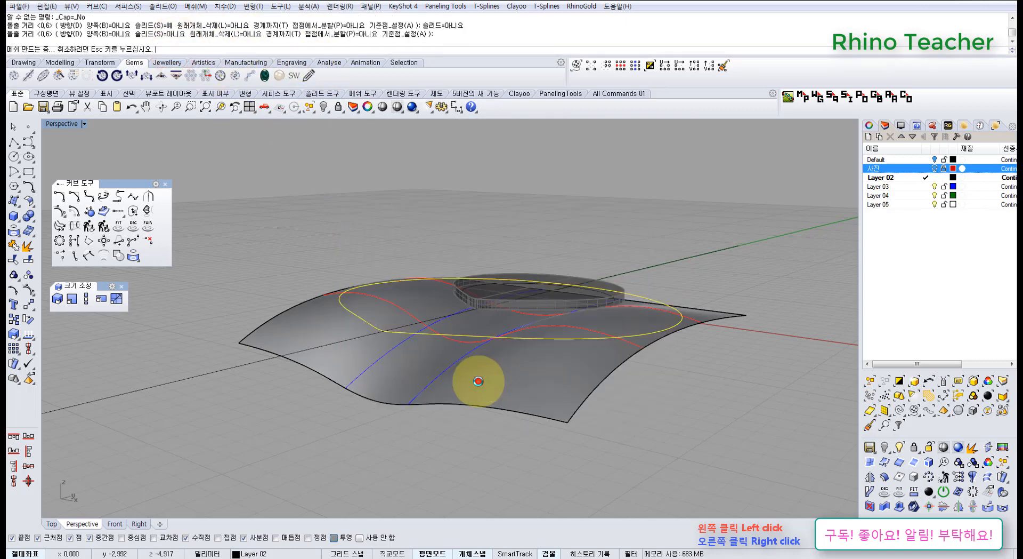
right_click_drag(513, 362, 558, 368)
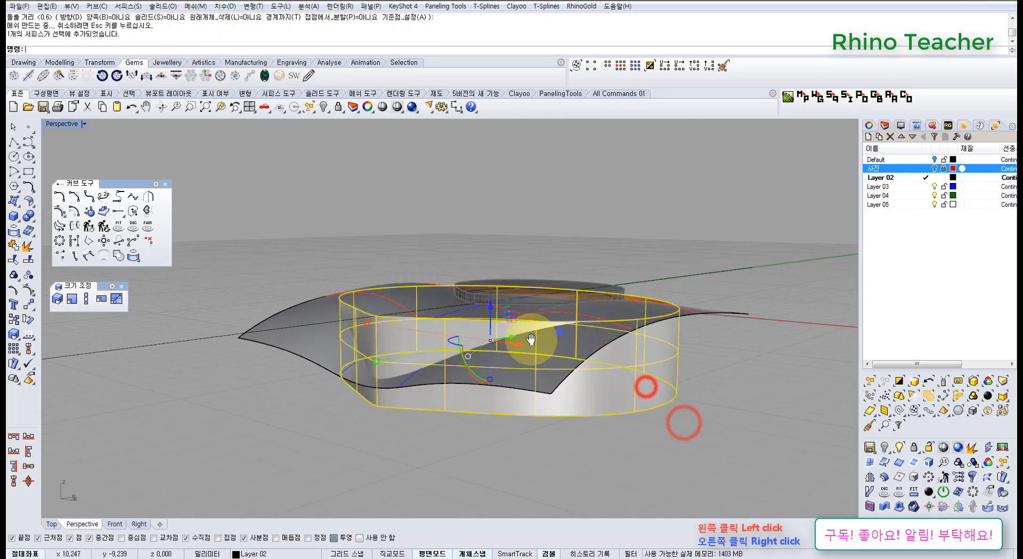
Step: Raise the extruded outline wall by about 1.1 mm and stretch it vertically so it passes fully through the base surface
scroll(436, 332, "up", 3)
left_click_drag(454, 343, 457, 312)
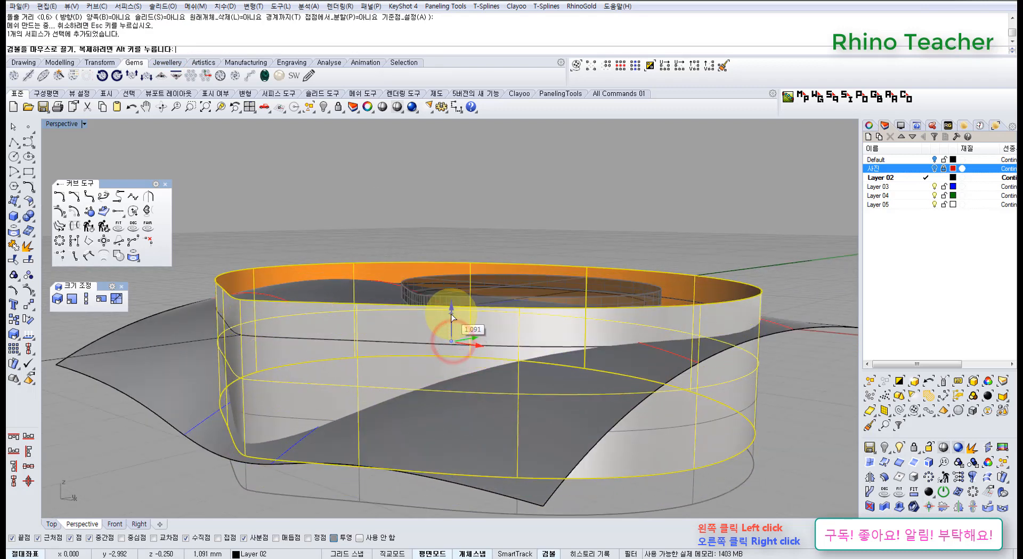
right_click_drag(461, 292, 437, 271)
scroll(437, 358, "up", 2)
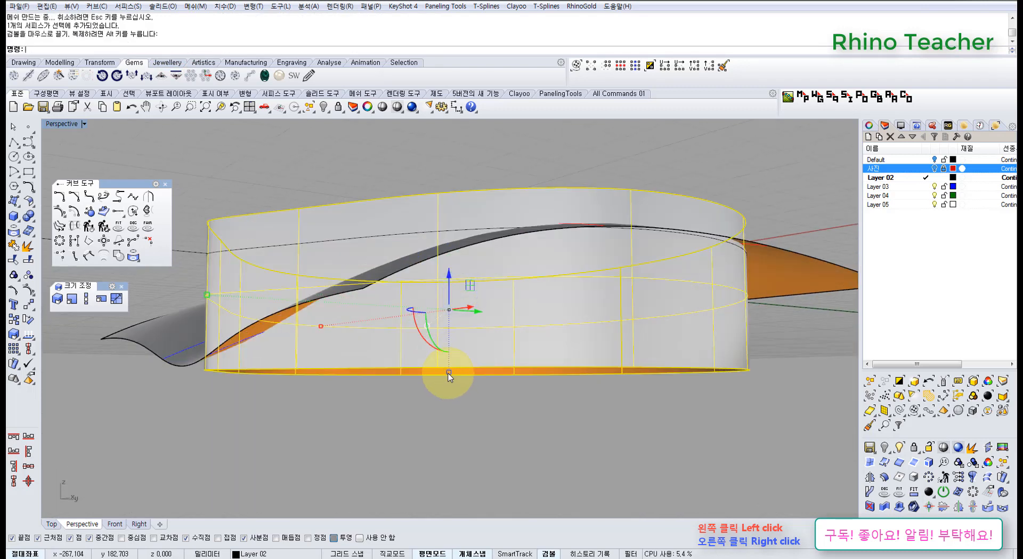
left_click(449, 374)
mouse_move(452, 398)
right_mouse_down()
mouse_move(436, 309)
mouse_move(453, 366)
right_mouse_up()
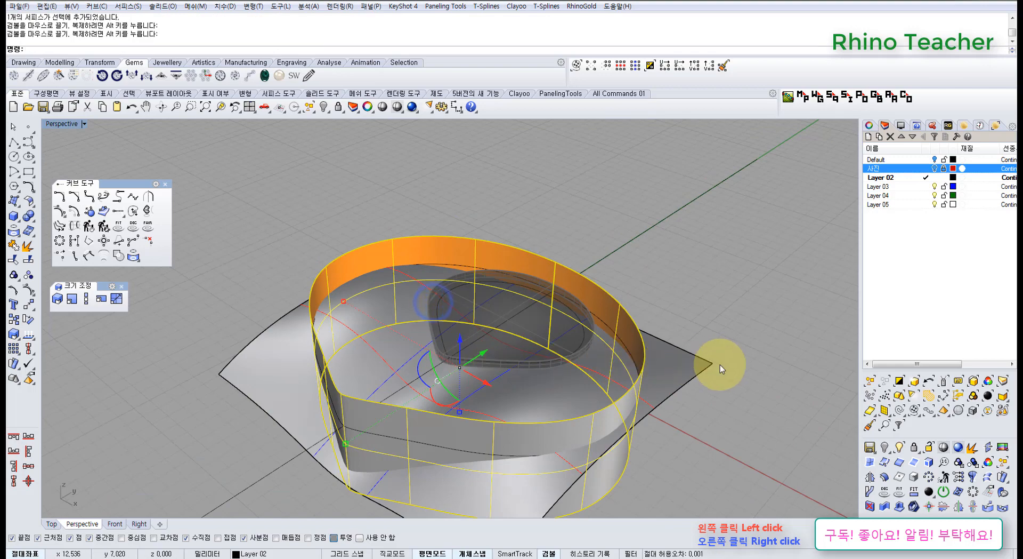
Step: Split the base surface with the extruded outline wall and hide the wall
right_click_drag(737, 379, 359, 298)
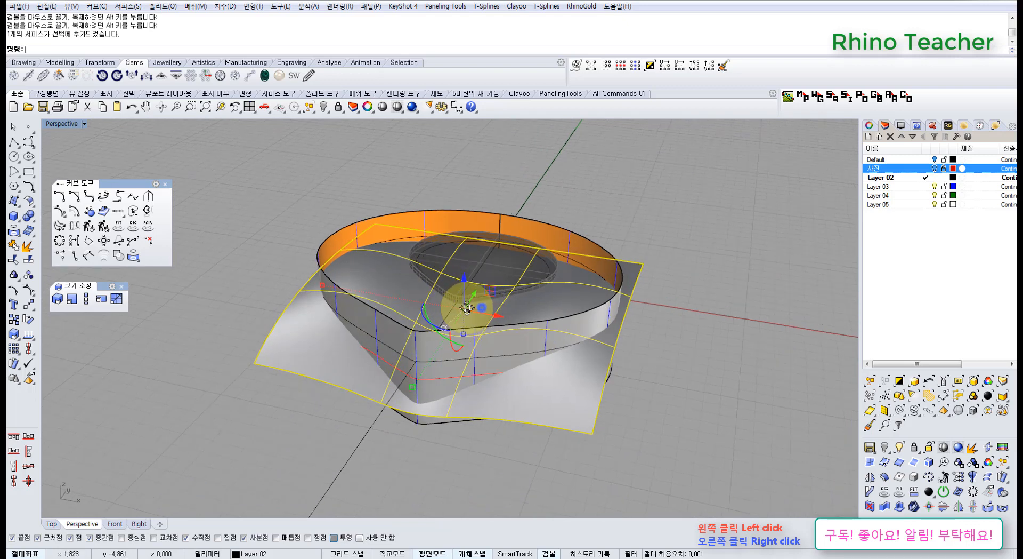
scroll(467, 308, "up", 5)
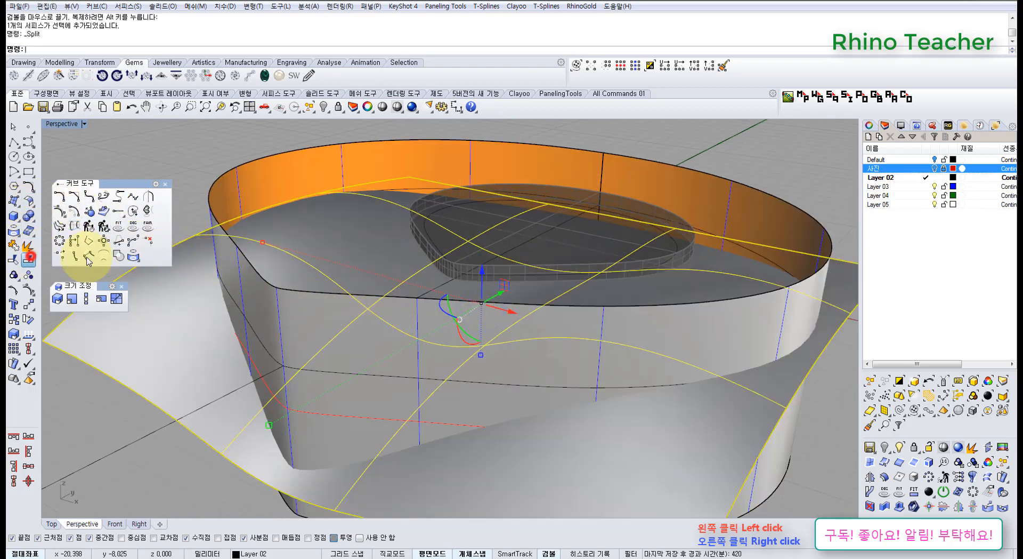
left_click(269, 190)
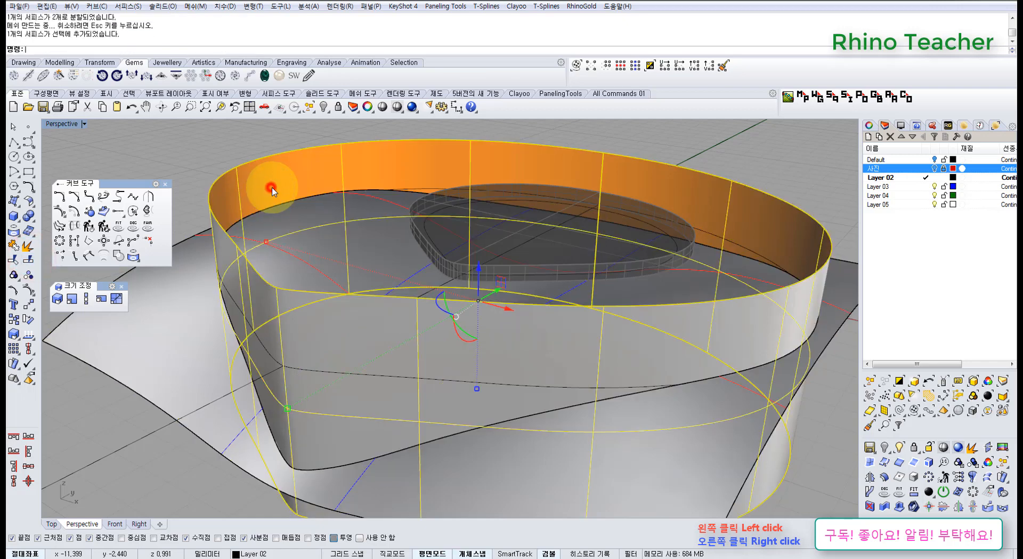
scroll(271, 190, "down", 4)
right_click_drag(310, 251, 343, 325)
key("ctrl+h")
Step: Delete the part of the base surface outside the outline and check the trimmed shape around the heart plate
left_click(213, 376)
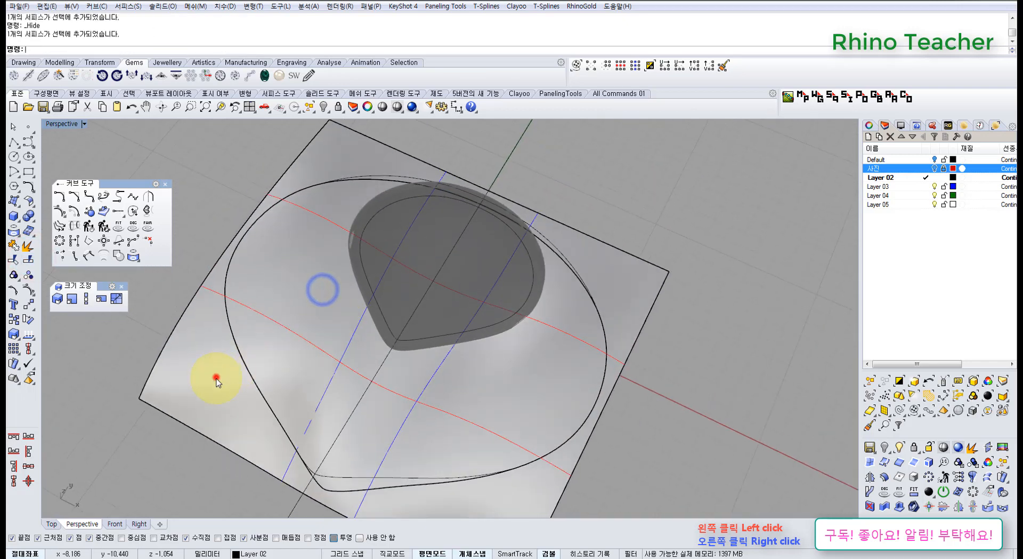
right_click_drag(315, 418, 283, 384)
key("Delete")
scroll(305, 280, "up", 5)
left_click(305, 279)
scroll(305, 280, "down", 5)
left_click(284, 386)
right_click_drag(319, 336, 212, 268)
scroll(248, 353, "up", 5)
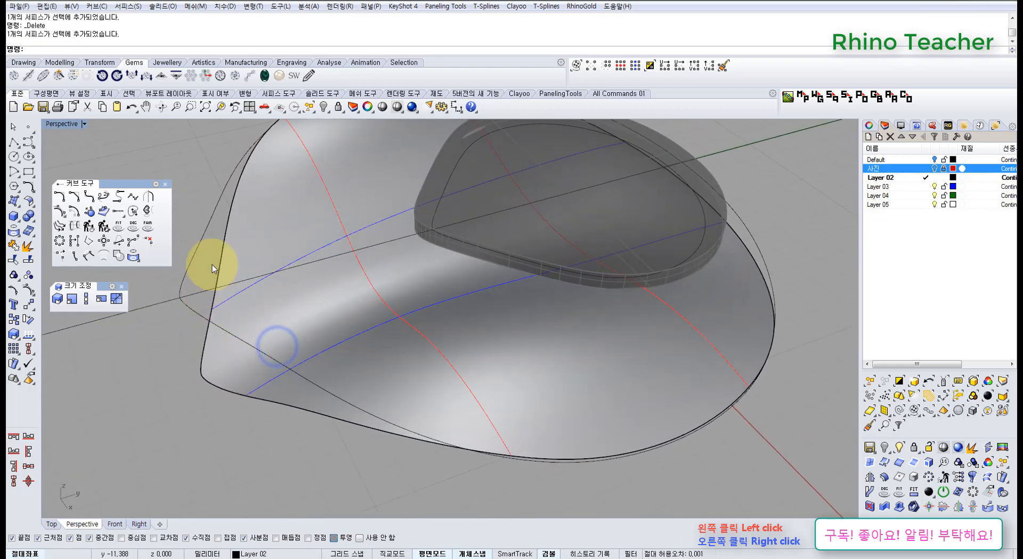
scroll(219, 267, "down", 5)
right_click_drag(263, 296, 347, 359)
right_click_drag(347, 359, 433, 327)
Step: Undo the trial trim back to the unsplit base surface and the visible outline wall
key("ctrl+h")
scroll(442, 382, "up", 3)
key("ctrl+z")
key("ctrl+z")
key("ctrl+z")
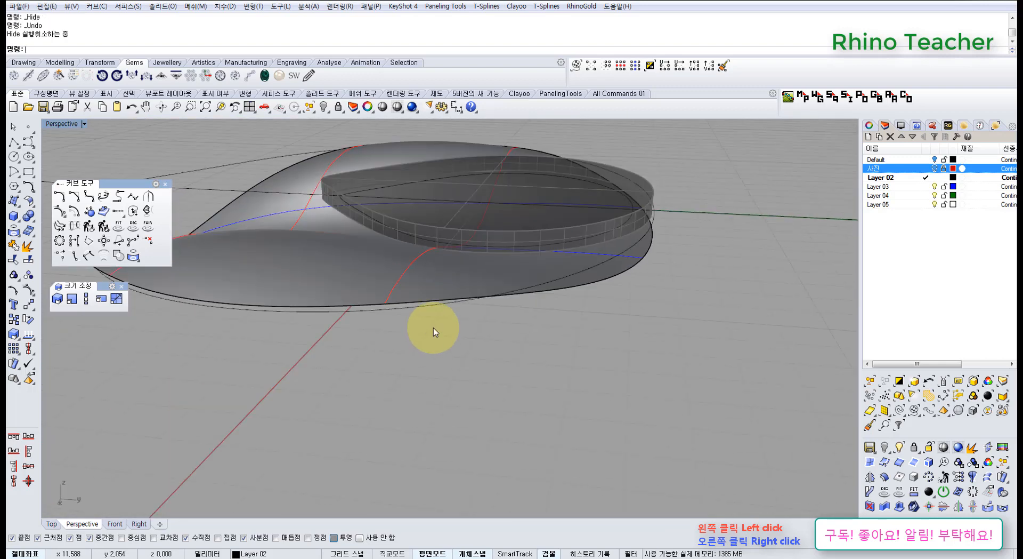
right_click_drag(453, 280, 455, 322)
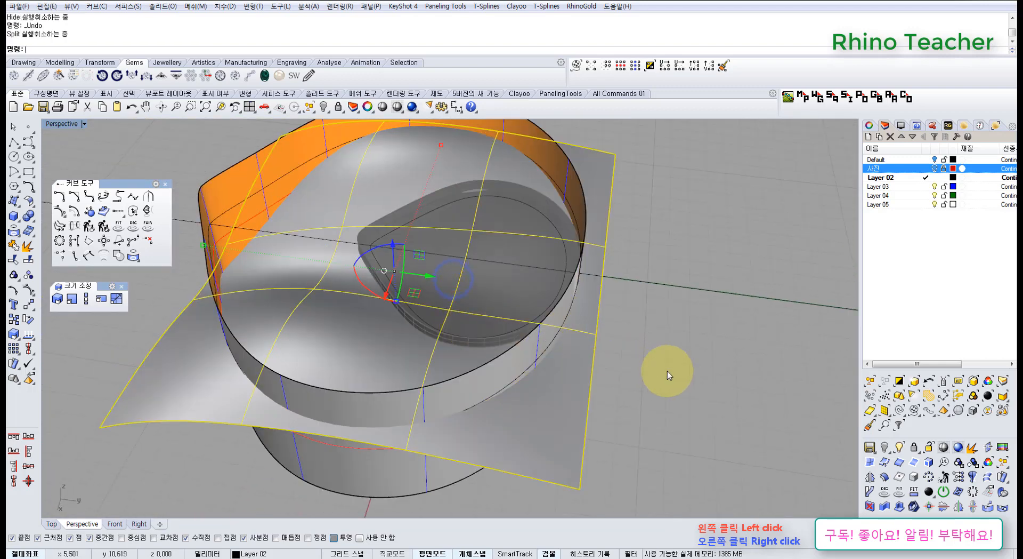
Step: Hide the extruded outline wall and turn on the base surface's control points
key("ctrl+h")
scroll(533, 410, "up", 5)
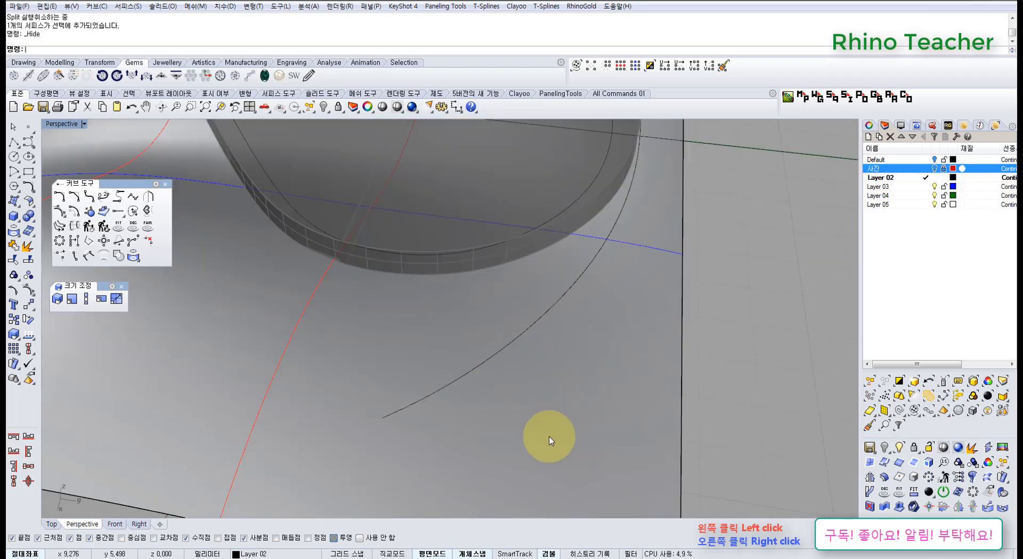
left_click(551, 436)
right_click_drag(527, 410, 489, 395)
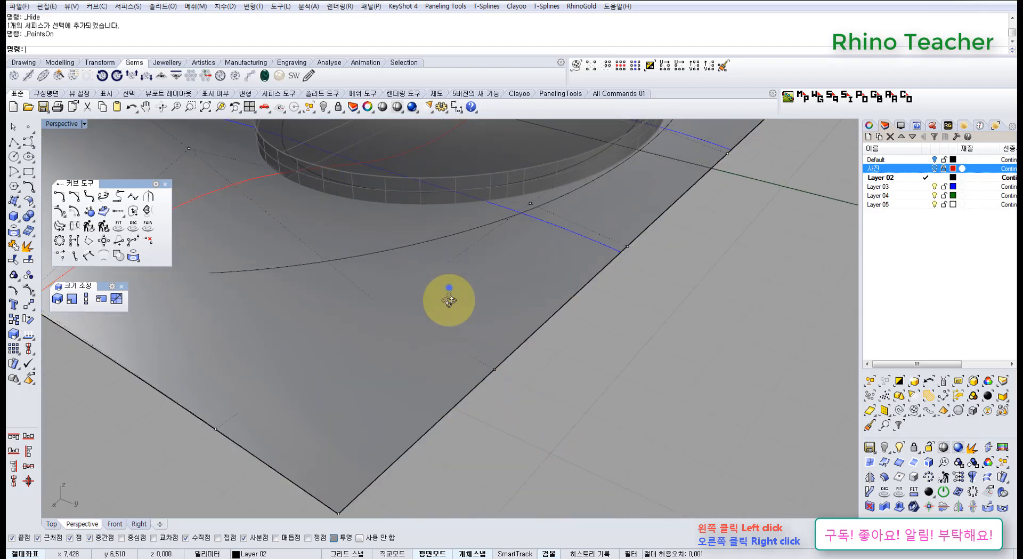
right_click_drag(449, 301, 406, 310)
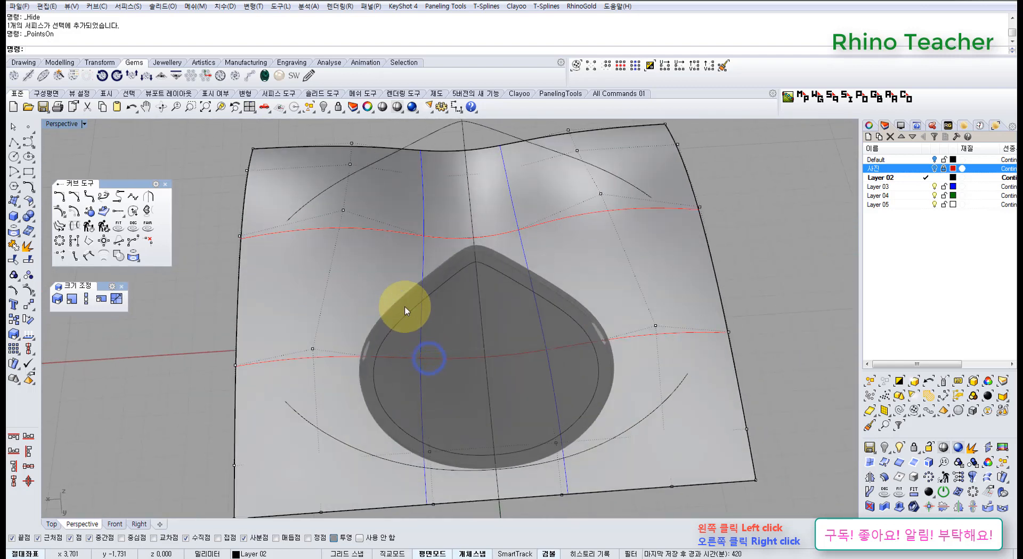
left_click_drag(552, 401, 553, 401)
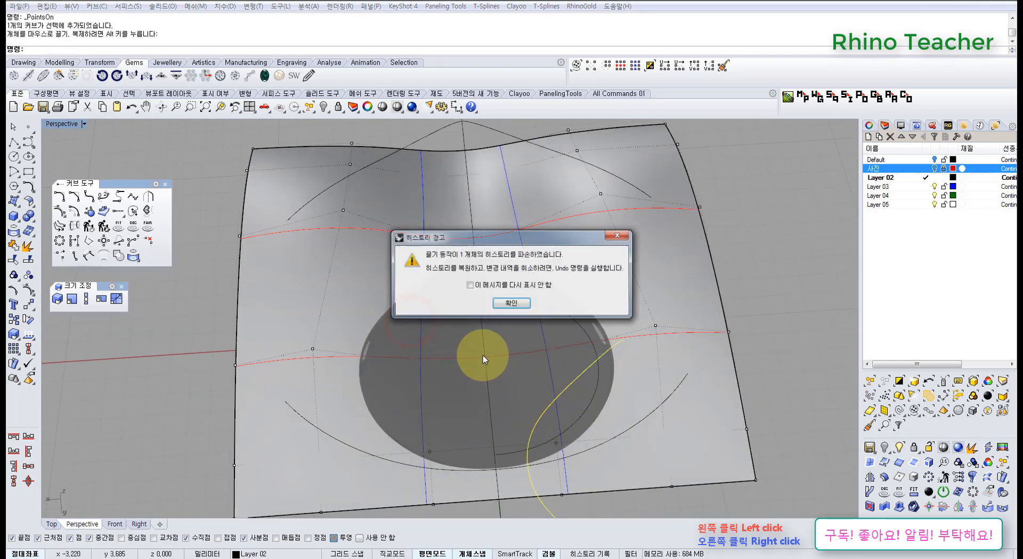
left_click(509, 303)
key("ctrl+z")
Step: Lower the two central control points beneath the middle of the heart plate by about 0.2 mm
right_click_drag(496, 314, 481, 340)
left_click(392, 262)
left_click_drag(393, 265, 573, 448)
right_click_drag(521, 427, 513, 293)
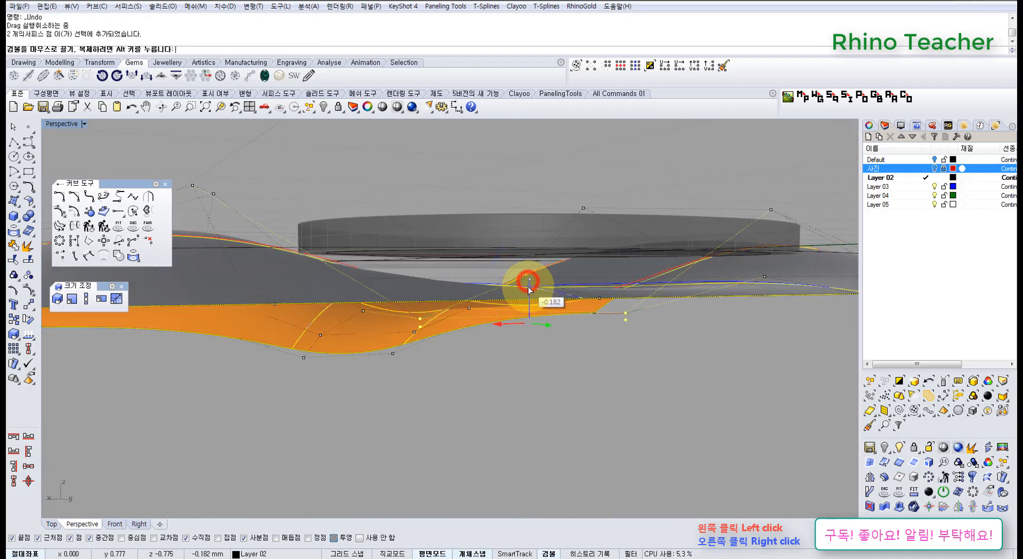
right_click_drag(461, 273, 522, 316)
scroll(420, 355, "down", 3)
scroll(522, 315, "up", 3)
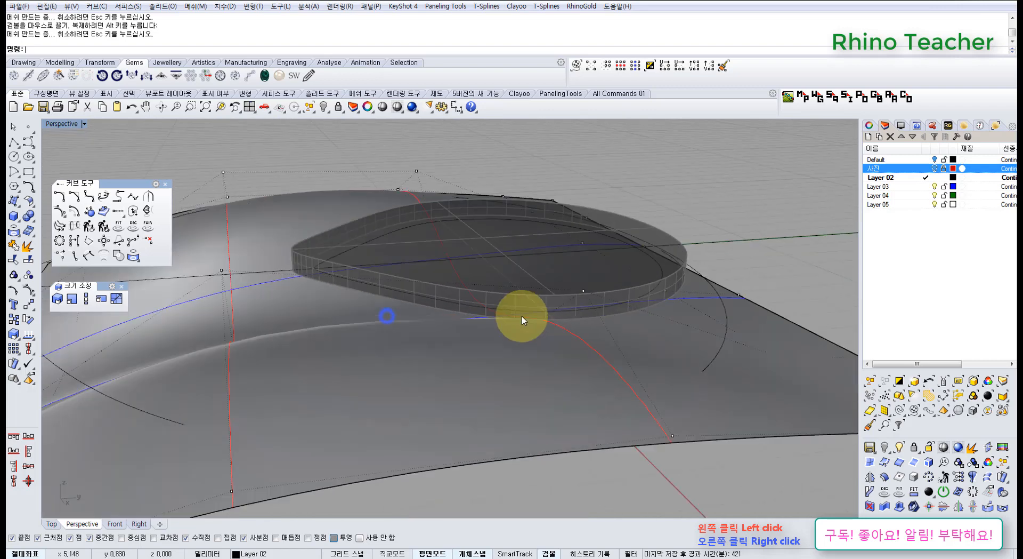
Step: Bring back only the hidden outline wall and check how it crosses the base surface from several angles
scroll(522, 316, "down", 5)
scroll(462, 291, "down", 4)
right_click_drag(461, 291, 438, 384)
scroll(471, 355, "up", 5)
left_click(408, 321)
scroll(327, 264, "down", 4)
right_click_drag(331, 292, 382, 313)
scroll(369, 318, "up", 5)
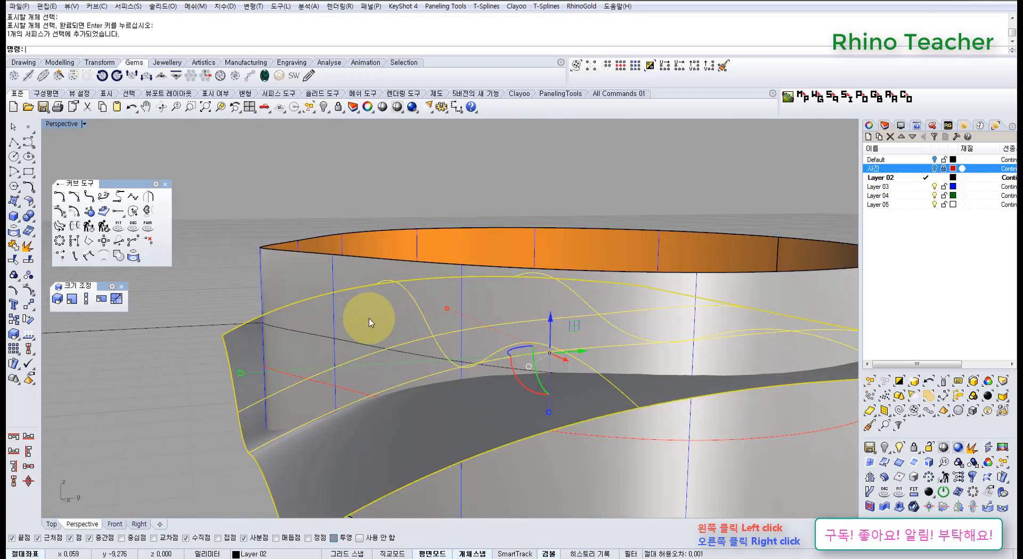
scroll(373, 322, "down", 4)
right_click_drag(379, 324, 293, 344)
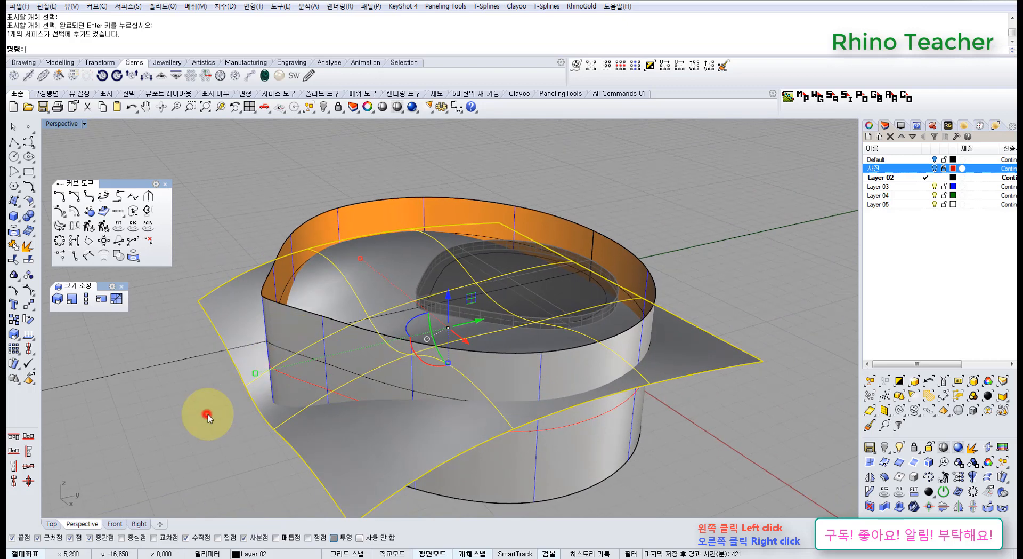
left_click(207, 416)
right_click_drag(322, 383, 346, 397)
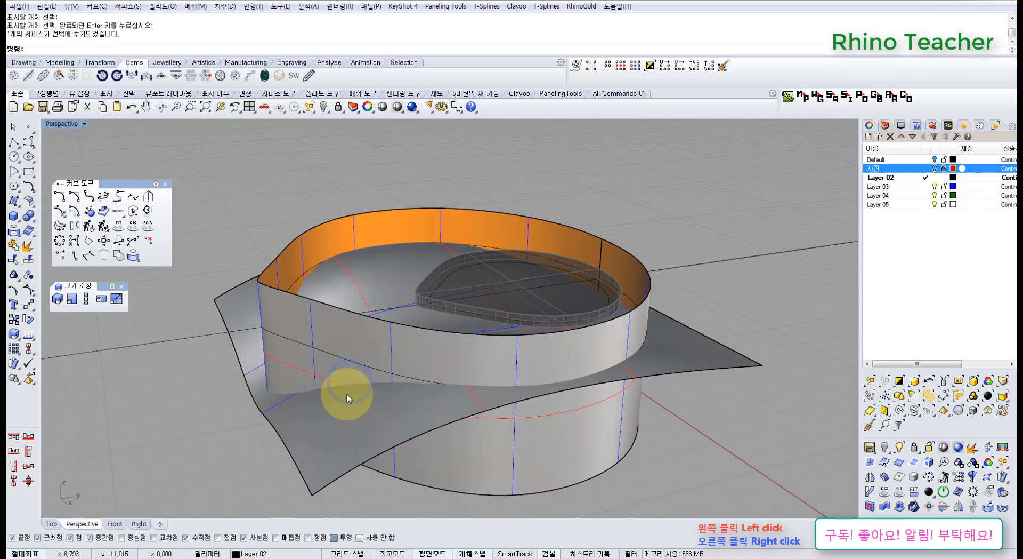
Step: Try a Boolean Difference between the base surface and the outline wall, then undo it
scroll(319, 387, "up", 3)
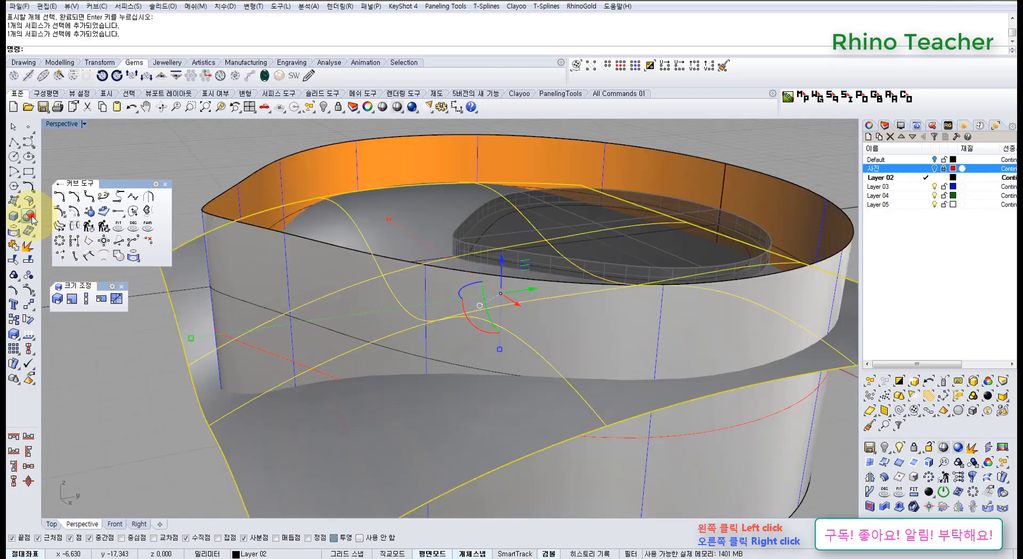
left_click(246, 268)
right_click_drag(337, 297, 338, 343)
key("ctrl+z")
Step: Split the base surface using the extruded outline wall as the cutting object
left_click(208, 435)
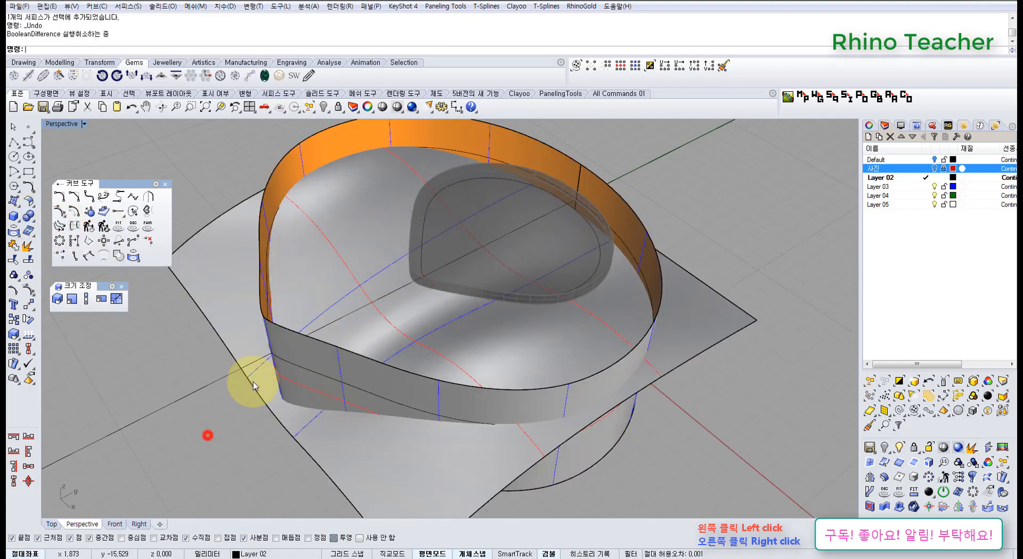
scroll(254, 384, "up", 3)
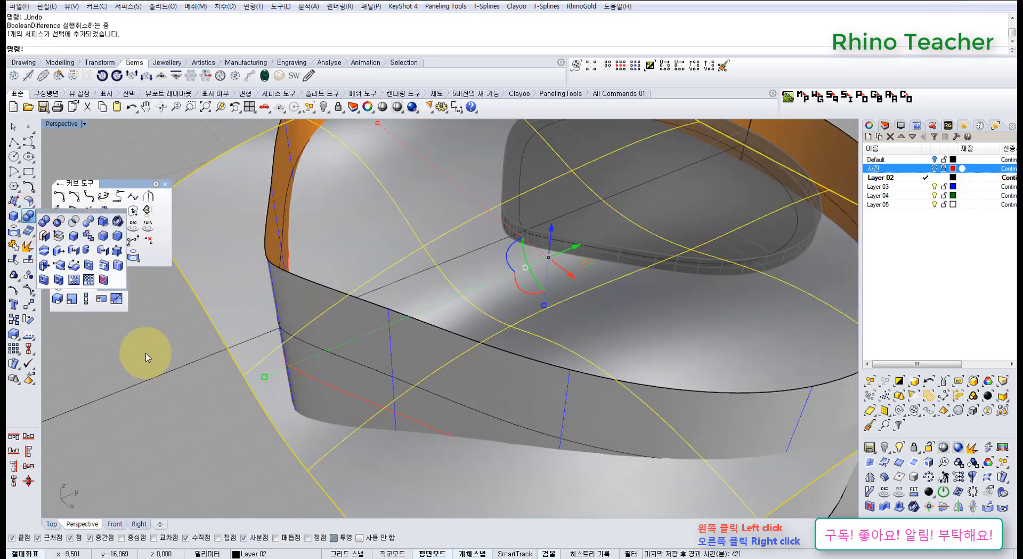
mouse_move(147, 357)
right_mouse_down()
mouse_move(138, 343)
mouse_move(146, 345)
right_mouse_up()
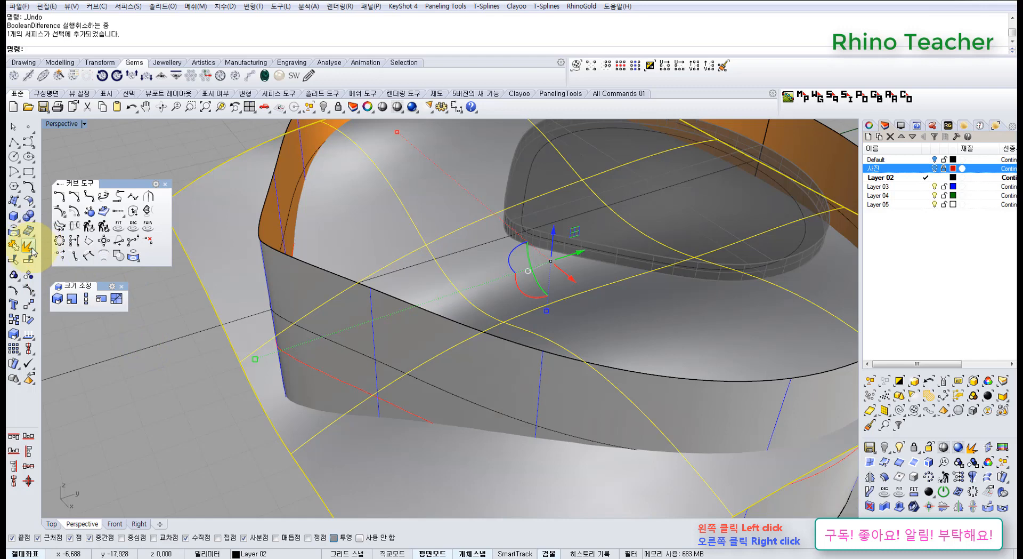
scroll(391, 314, "down", 8)
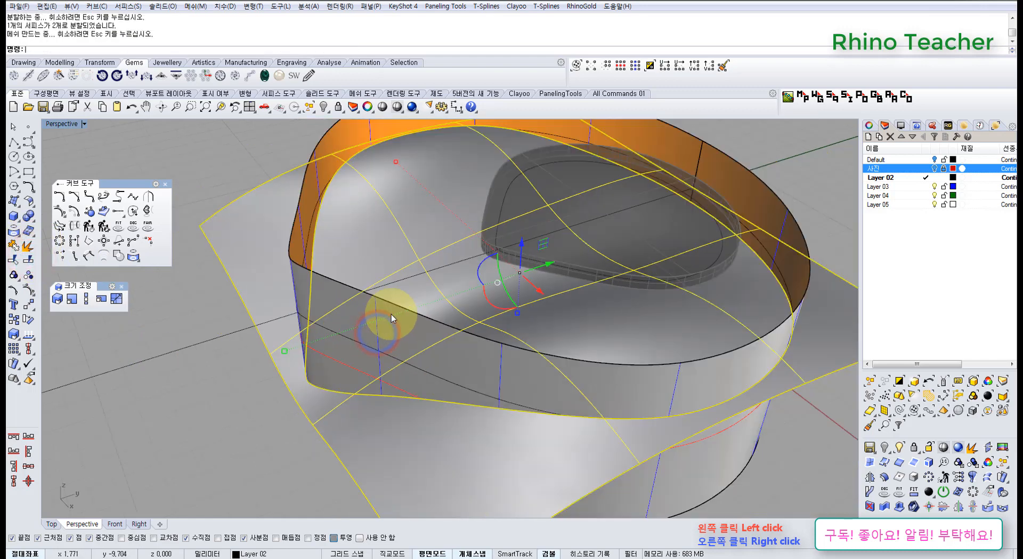
Step: Delete the part of the split base surface lying outside the outline wall, and hide the wall
right_click_drag(408, 306, 640, 437)
left_click(669, 445)
right_click_drag(582, 425, 590, 360)
left_click(582, 401)
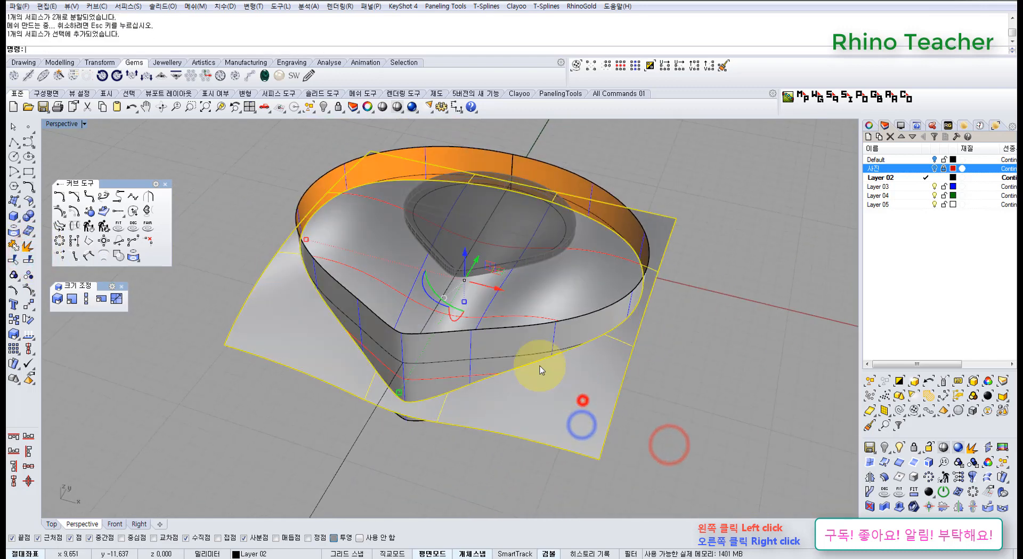
scroll(530, 356, "up", 7)
right_click_drag(571, 406, 558, 395)
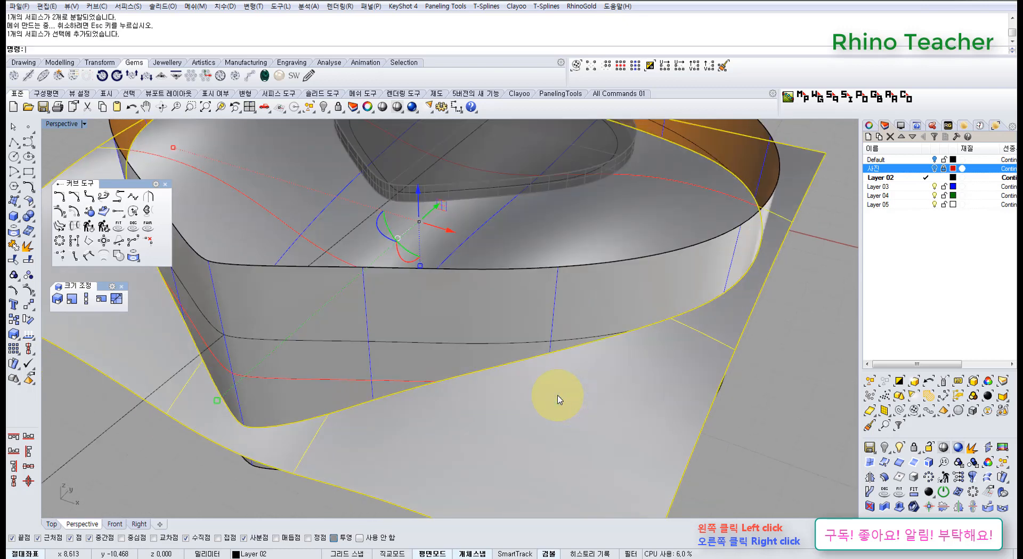
left_click(468, 332)
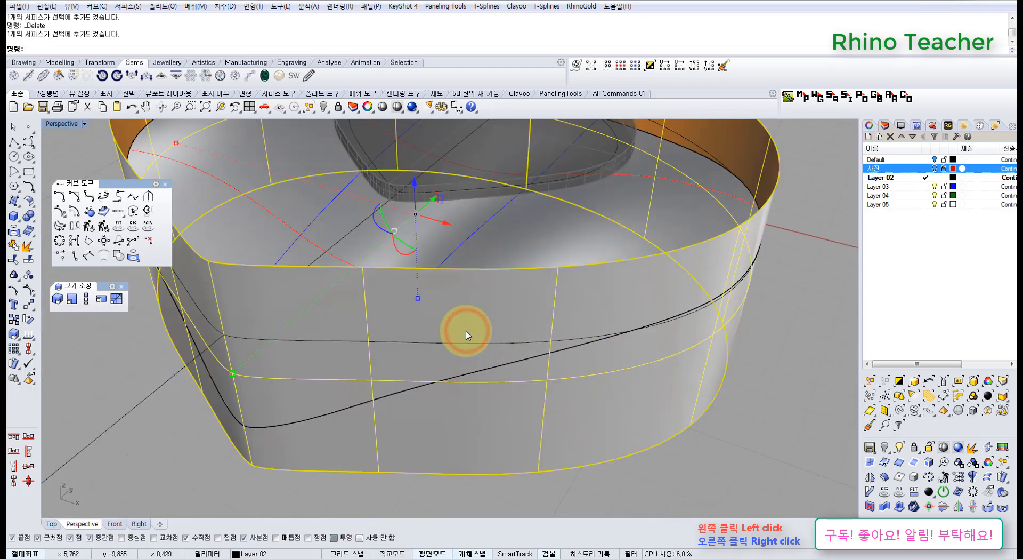
key("ctrl+h")
Step: Examine the trimmed base surface's outer edge and its fit beneath the heart plate from several low angles
scroll(425, 338, "down", 4)
right_click_drag(418, 338, 387, 351)
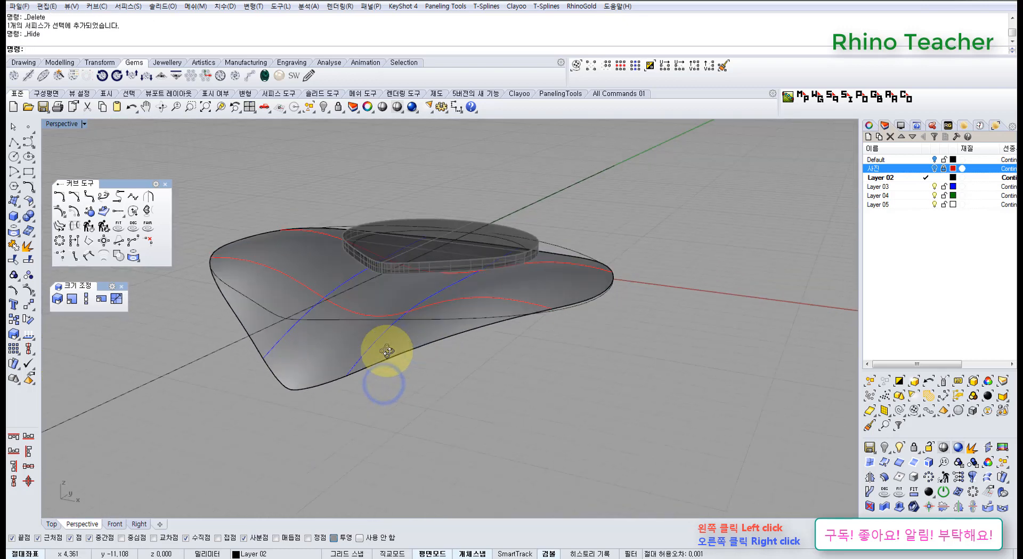
right_click_drag(464, 288, 419, 284)
scroll(533, 326, "up", 6)
right_click_drag(522, 311, 595, 289)
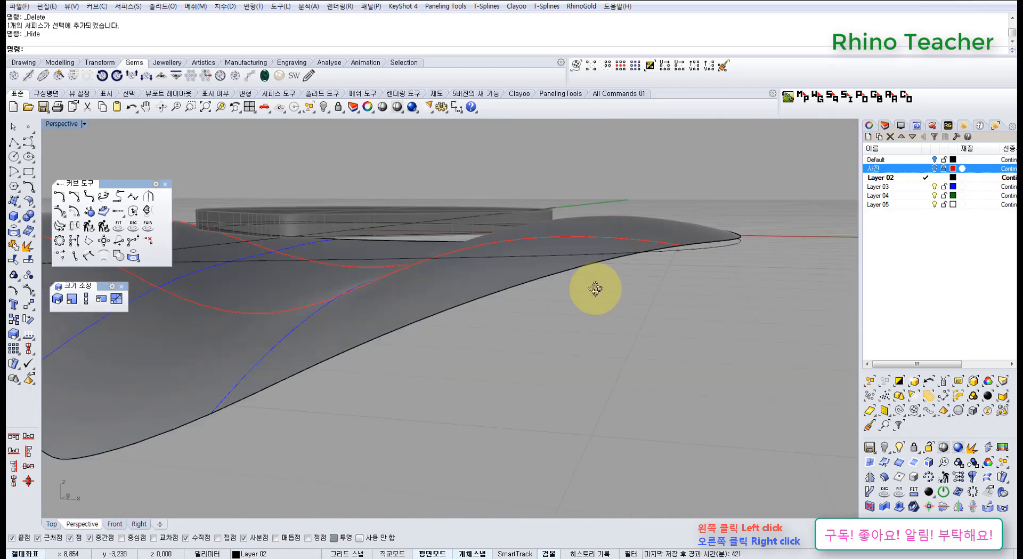
scroll(523, 283, "down", 5)
right_click_drag(524, 283, 541, 360)
scroll(537, 343, "up", 4)
Step: Preview the trimmed base surface in shaded display from the top and from a low front perspective
key("ctrl+F1")
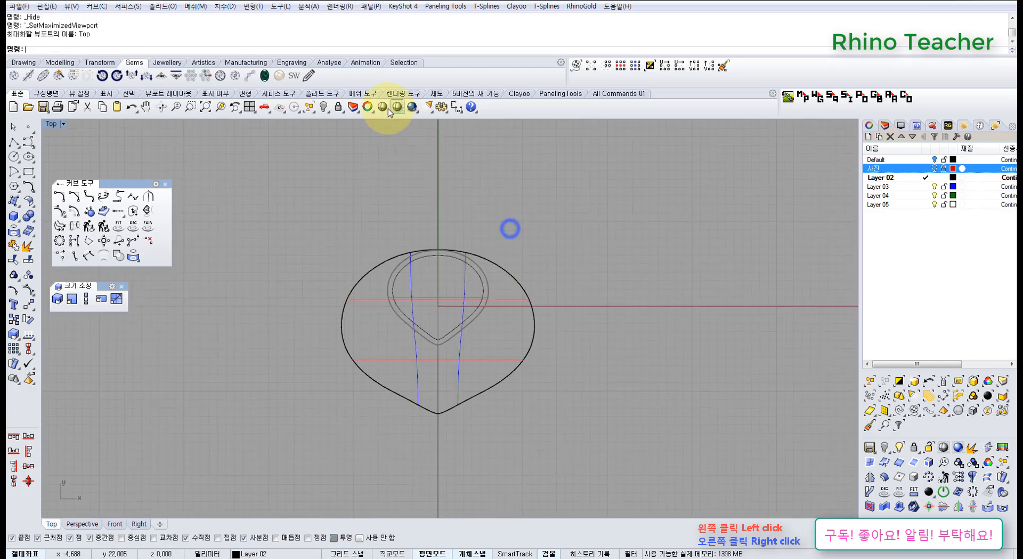
left_click(383, 107)
scroll(456, 341, "up", 3)
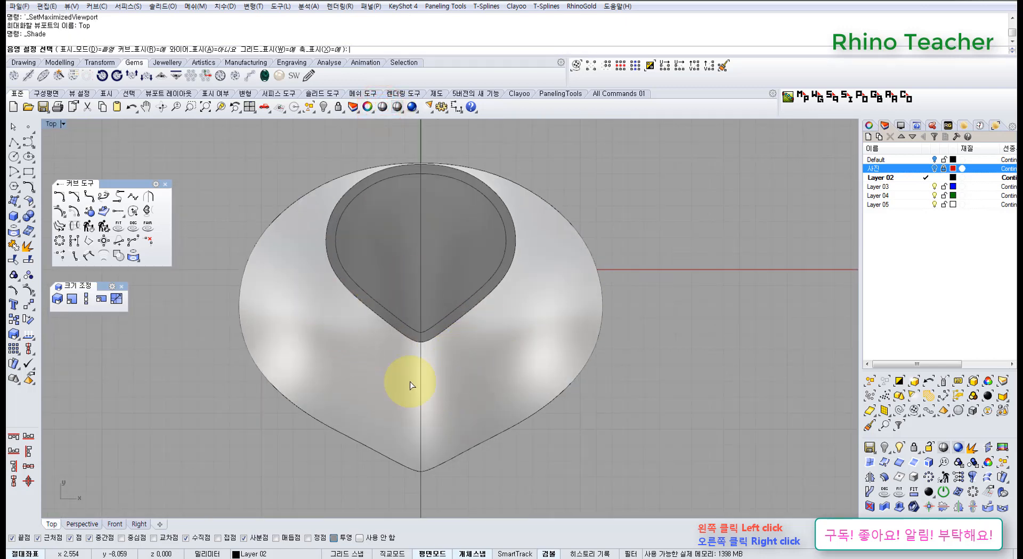
key("ctrl+F4")
right_click_drag(400, 393, 429, 260)
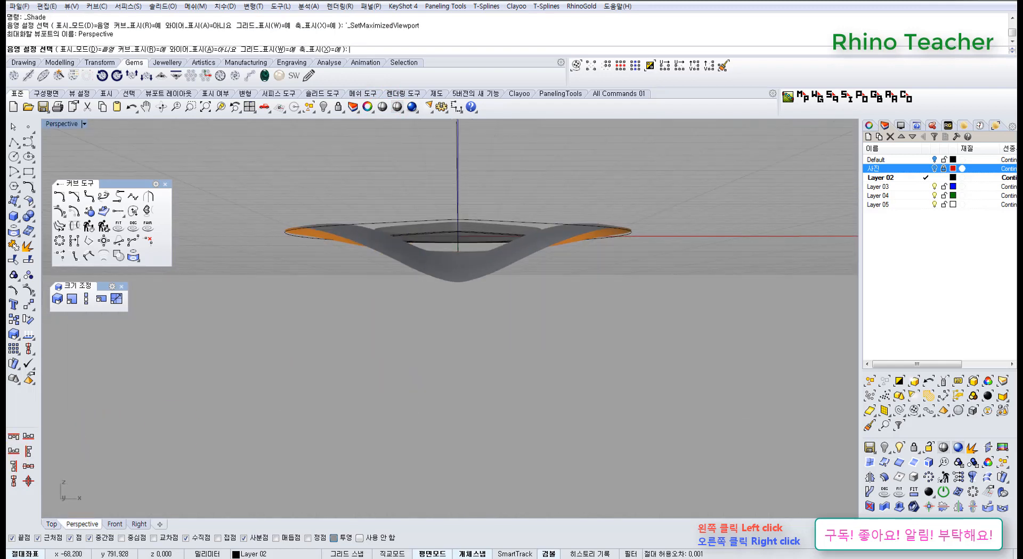
right_click_drag(443, 391, 478, 353)
right_click(468, 373)
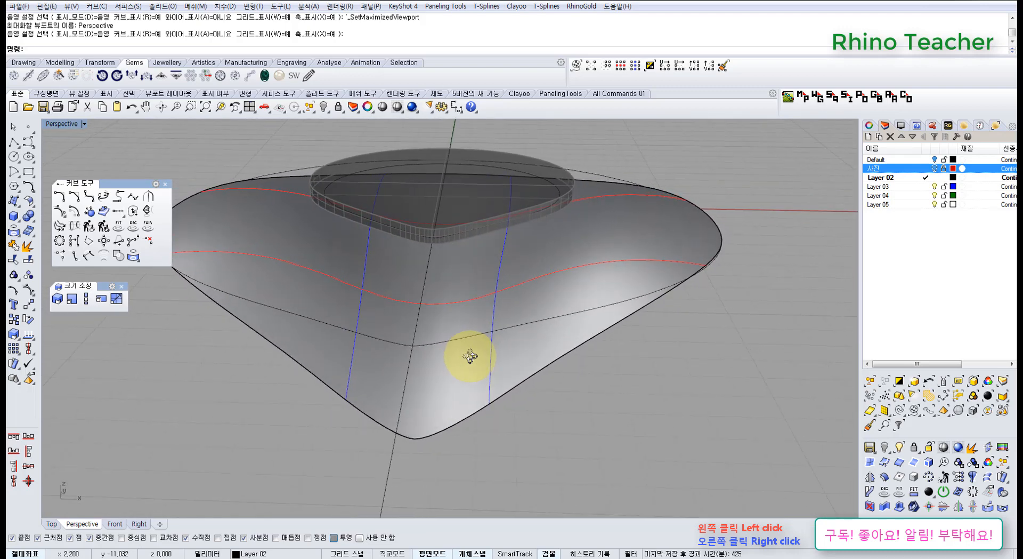
Step: Show the reference photo layer and compare the trimmed base surface's curvature with it from above and from the side
right_click_drag(447, 348, 465, 367)
scroll(470, 361, "down", 6)
right_click_drag(505, 320, 465, 350)
scroll(512, 352, "up", 8)
left_click(530, 352)
scroll(530, 368, "down", 4)
scroll(465, 345, "down", 4)
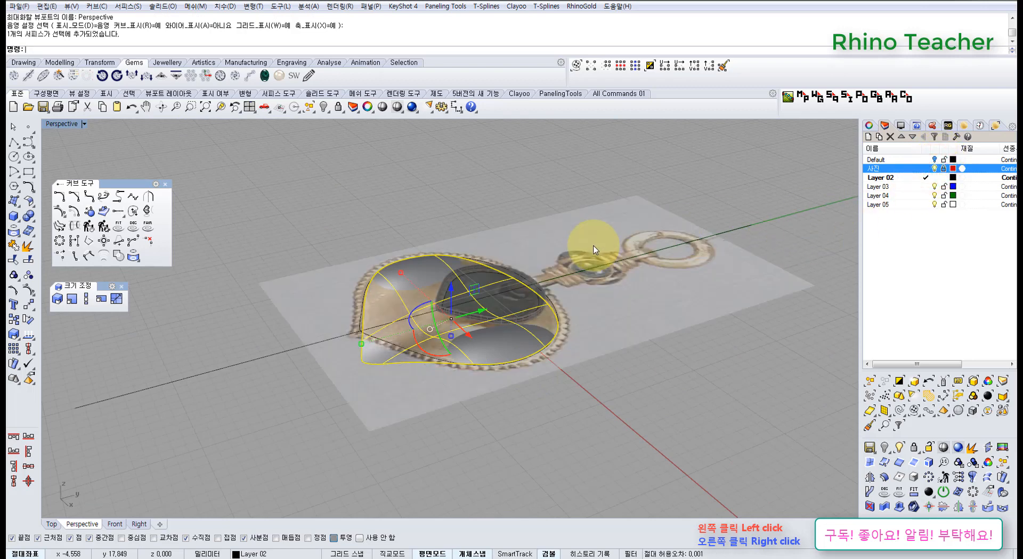
right_click_drag(557, 267, 594, 244)
scroll(448, 331, "up", 8)
right_click_drag(448, 331, 426, 283)
scroll(433, 305, "down", 4)
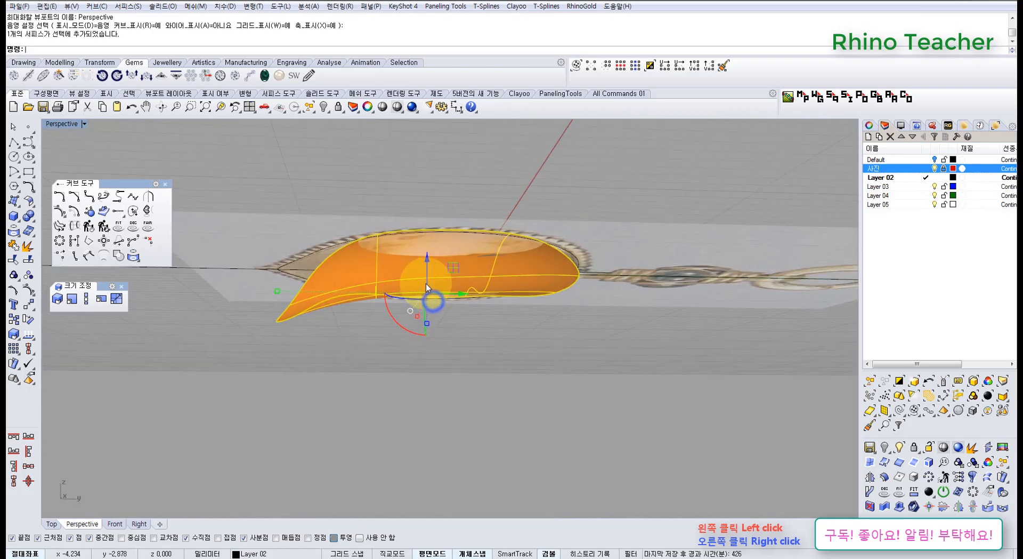
scroll(427, 285, "up", 8)
scroll(510, 298, "down", 5)
right_click_drag(513, 282, 619, 302)
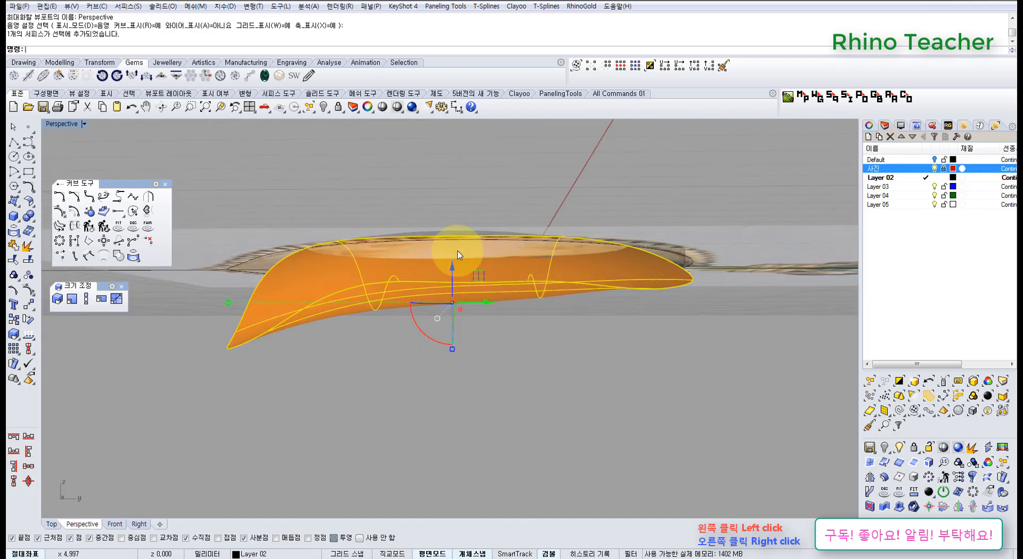
mouse_move(475, 260)
right_mouse_down()
mouse_move(474, 304)
mouse_move(484, 235)
mouse_move(420, 256)
mouse_move(532, 247)
mouse_move(610, 320)
mouse_move(628, 379)
mouse_move(633, 354)
mouse_move(649, 350)
mouse_move(498, 358)
mouse_move(493, 274)
mouse_move(454, 281)
mouse_move(538, 326)
mouse_move(452, 288)
mouse_move(418, 302)
mouse_move(400, 330)
mouse_move(395, 293)
mouse_move(427, 282)
mouse_move(462, 297)
mouse_move(468, 315)
mouse_move(512, 310)
mouse_move(592, 330)
mouse_move(548, 302)
mouse_move(452, 286)
mouse_move(327, 299)
mouse_move(331, 365)
mouse_move(564, 439)
mouse_move(638, 350)
mouse_move(598, 299)
mouse_move(599, 266)
mouse_move(489, 222)
mouse_move(482, 228)
right_mouse_up()
Step: Hide the reference photo layer and check the base surface's side profile without it
left_click(935, 168)
right_click_drag(540, 310, 516, 308)
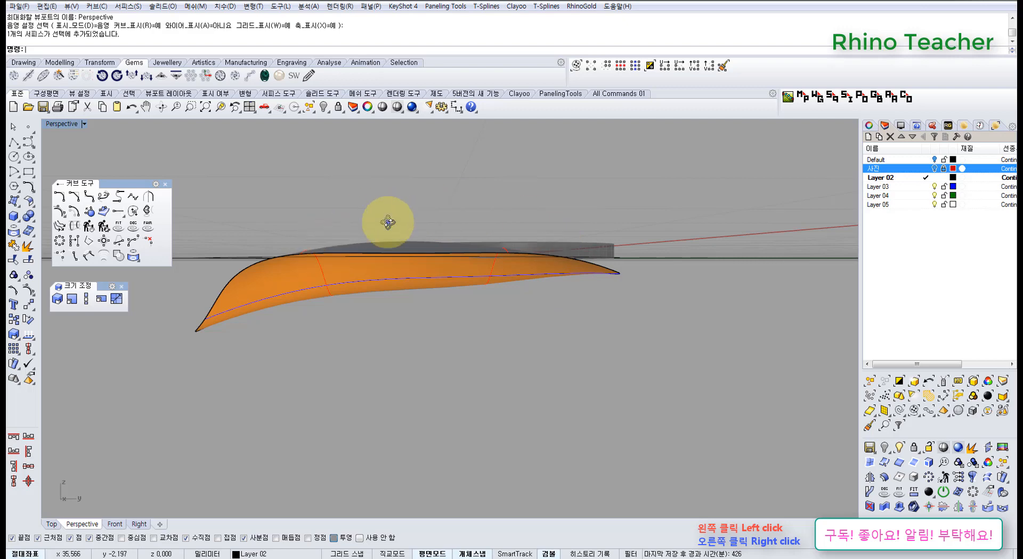
right_click_drag(388, 222, 418, 296)
Step: Undo the layer visibility changes, the hiding of the outline wall, and the deletion and split of the base surface
key("ctrl+z")
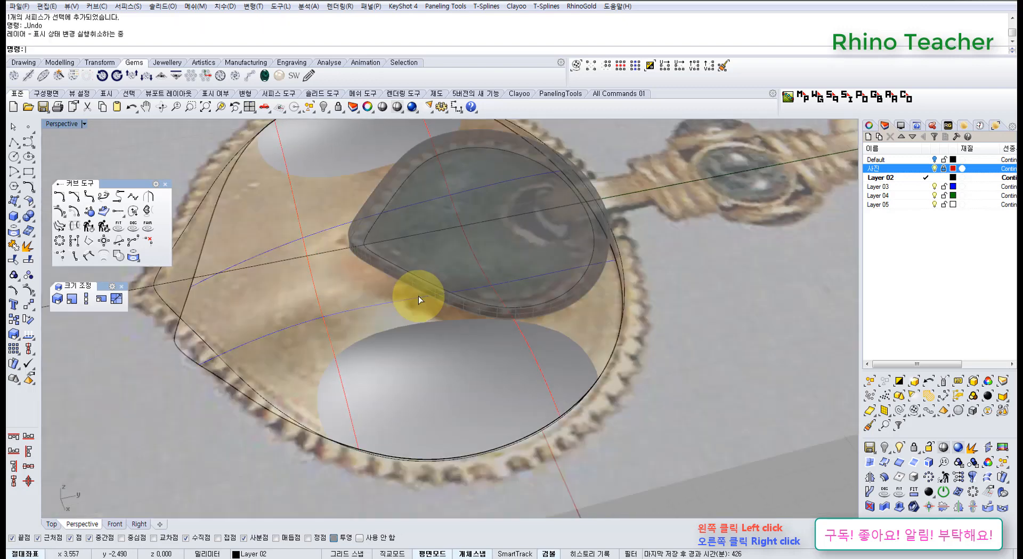
key("ctrl+z")
key("ctrl+z")
key("ctrl+z")
key("ctrl+z")
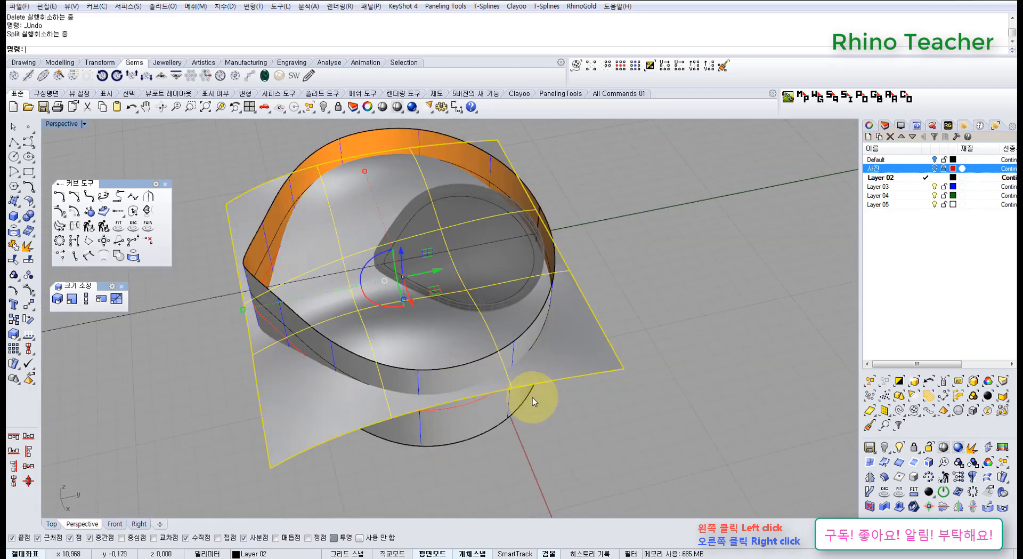
Step: Turn on the control points of the untrimmed base surface
right_click_drag(532, 398, 404, 389)
left_click(589, 390)
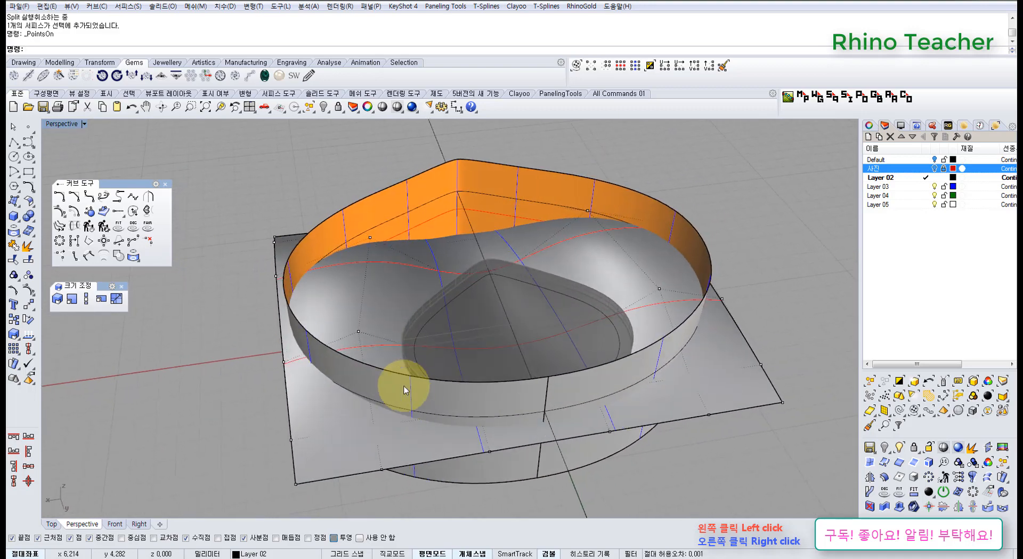
Step: Select the middle edge control points on both sides of the surface and raise them in the Right view
right_click_drag(324, 369, 296, 389)
scroll(220, 284, "up", 5)
right_click_drag(219, 284, 233, 322)
left_click_drag(260, 185, 268, 203)
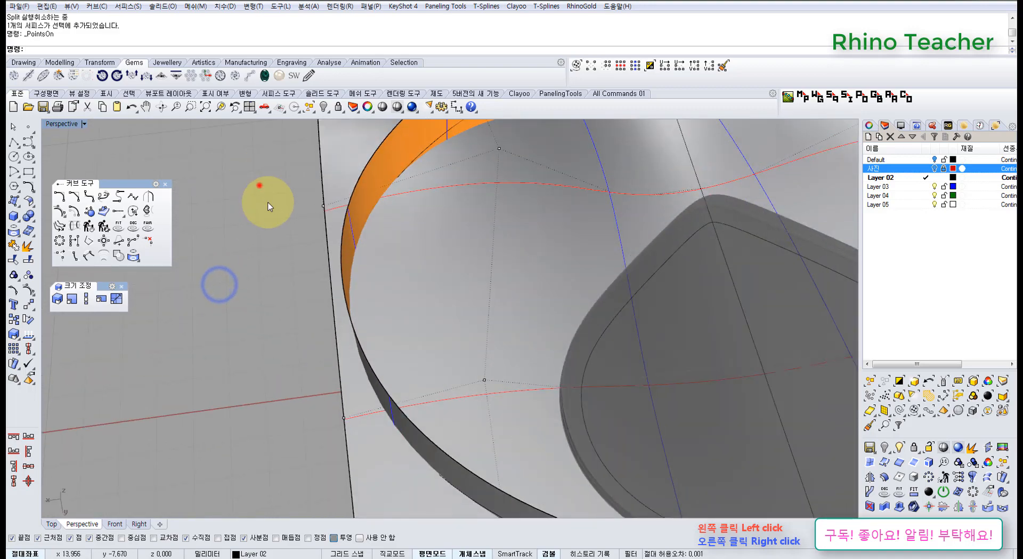
left_click_drag(364, 443, 364, 442)
scroll(406, 381, "down", 8)
right_click_drag(594, 363, 431, 362)
scroll(543, 346, "up", 4)
right_click_drag(524, 337, 503, 326)
scroll(464, 288, "up", 3)
scroll(452, 279, "down", 1)
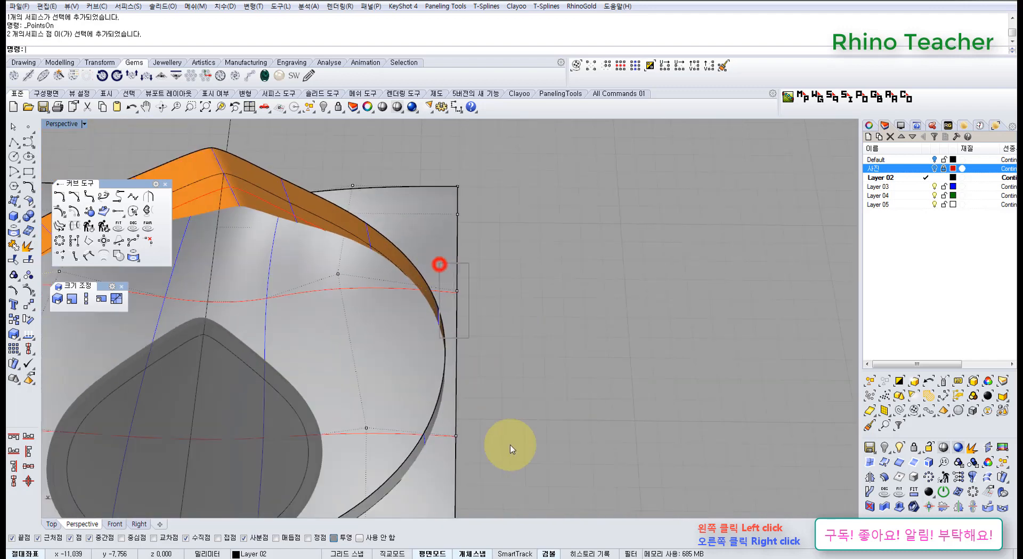
right_click_drag(421, 447, 491, 359)
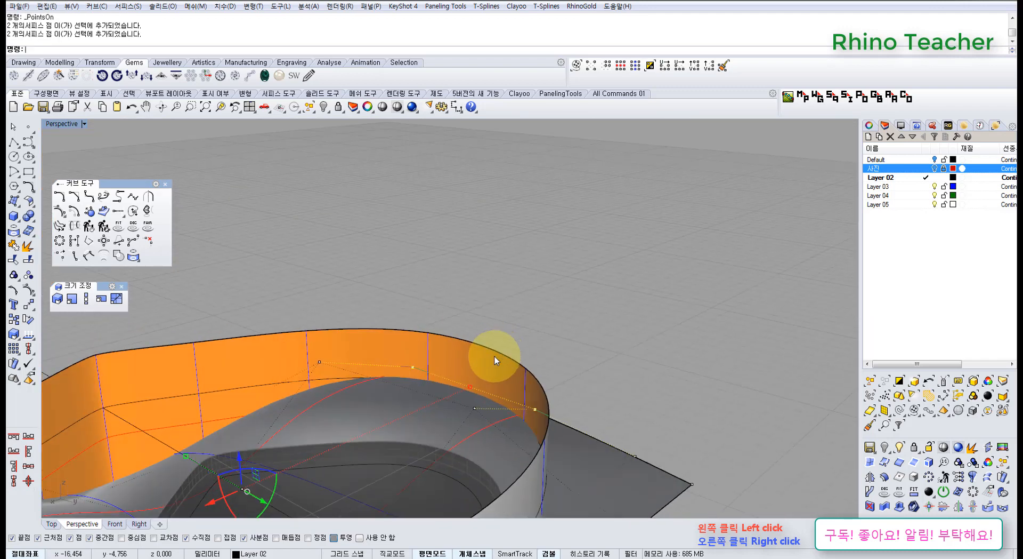
key("ctrl+F3")
right_click_drag(357, 268, 401, 339)
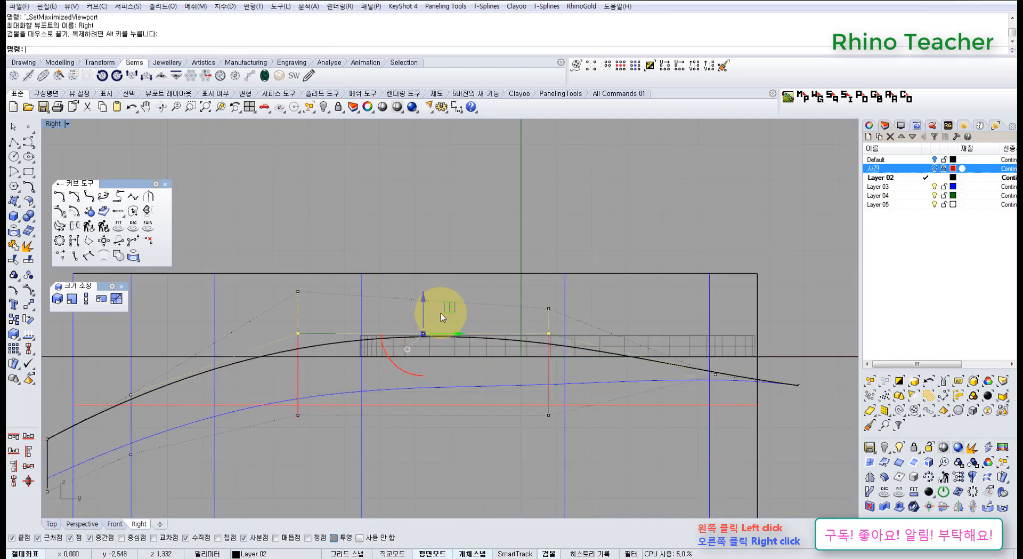
key("ctrl+F4")
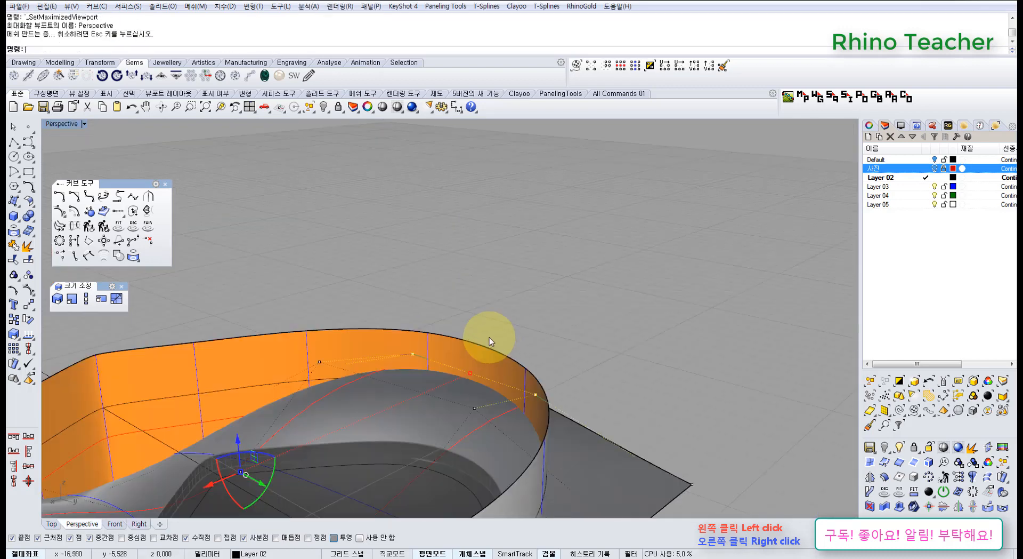
Step: Lower the pair of raised inner control points nearer the pointed tip by about 0.18 mm in the Right view
right_click_drag(381, 338, 315, 398)
right_click_drag(315, 398, 452, 354, "shift")
key("ctrl+F3")
scroll(430, 326, "up", 10)
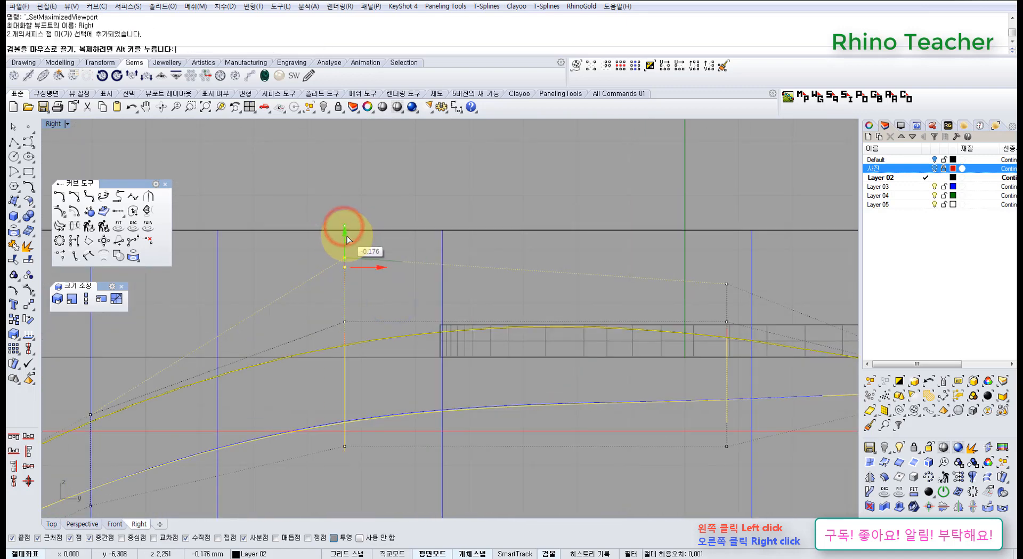
key("ctrl+F4")
right_click_drag(457, 355, 548, 275)
scroll(547, 275, "up", 5)
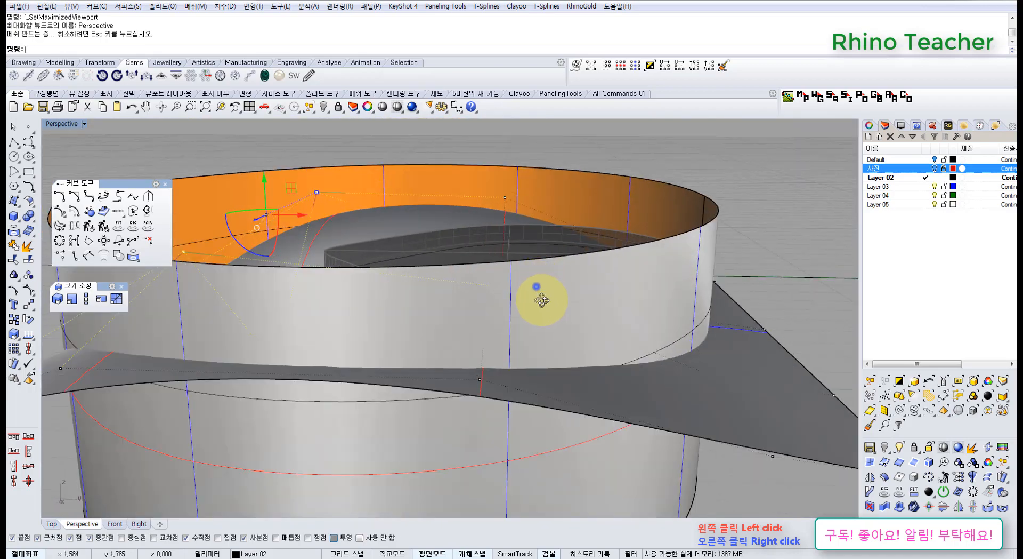
key("ctrl+F2")
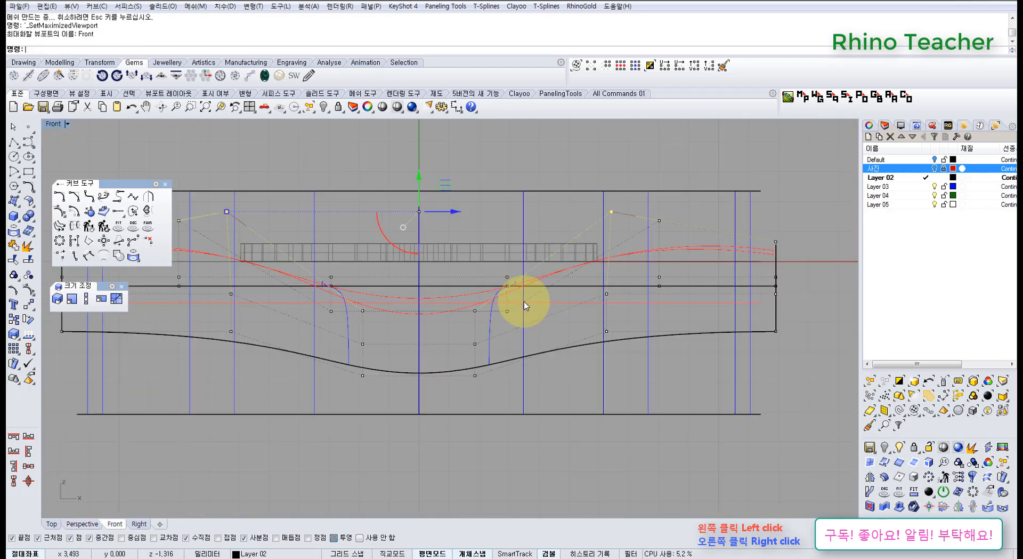
key("ctrl+F3")
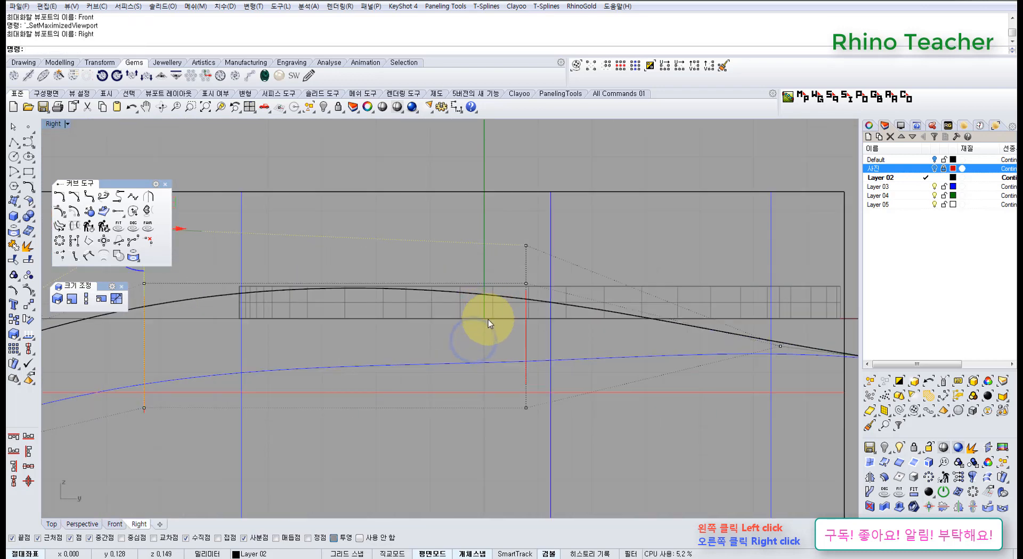
Step: Split the domed surface with the vertical teardrop-shaped wall
key("ctrl+F4")
mouse_move(506, 285)
right_mouse_down()
mouse_move(502, 353)
mouse_move(428, 400)
mouse_move(389, 341)
mouse_move(358, 343)
mouse_move(393, 395)
mouse_move(375, 403)
mouse_move(370, 354)
mouse_move(400, 366)
mouse_move(464, 350)
mouse_move(426, 388)
mouse_move(424, 418)
mouse_move(407, 429)
mouse_move(427, 411)
mouse_move(439, 338)
mouse_move(432, 380)
right_mouse_up()
scroll(374, 403, "up", 5)
left_click(645, 418)
scroll(577, 407, "up", 3)
right_click_drag(566, 409, 596, 427, "shift")
scroll(596, 427, "up", 3)
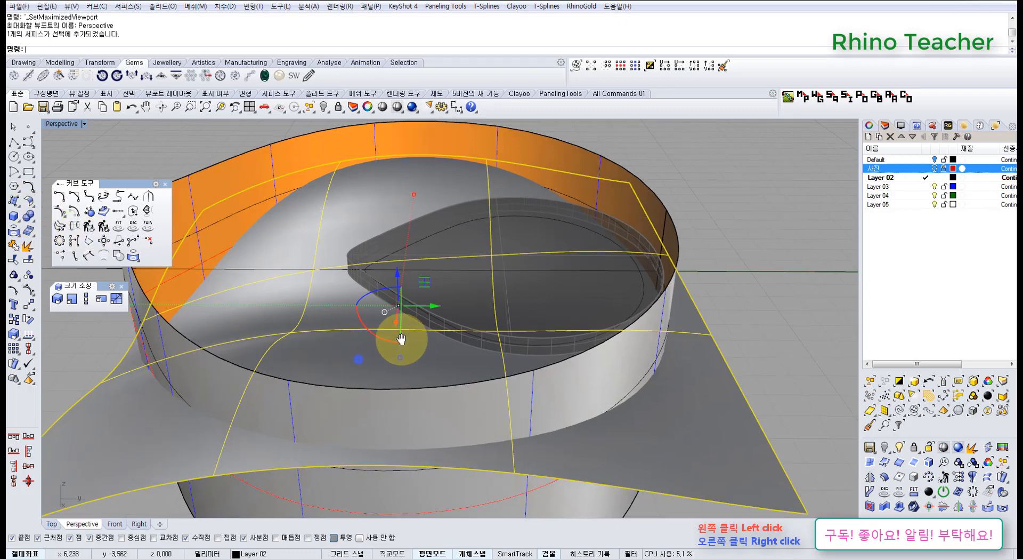
right_click_drag(400, 338, 346, 320)
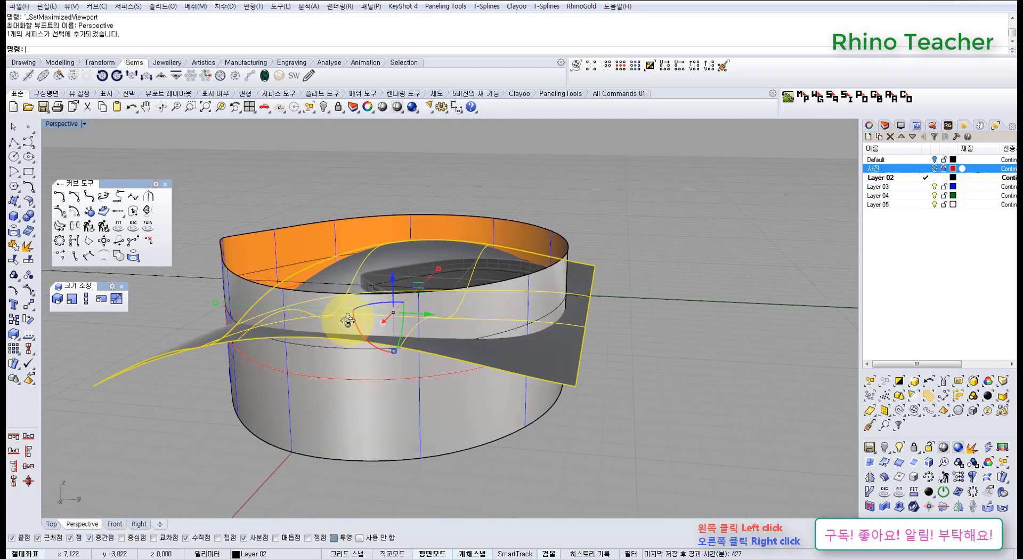
right_click_drag(380, 316, 351, 342)
scroll(389, 346, "up", 6)
scroll(362, 339, "down", 5)
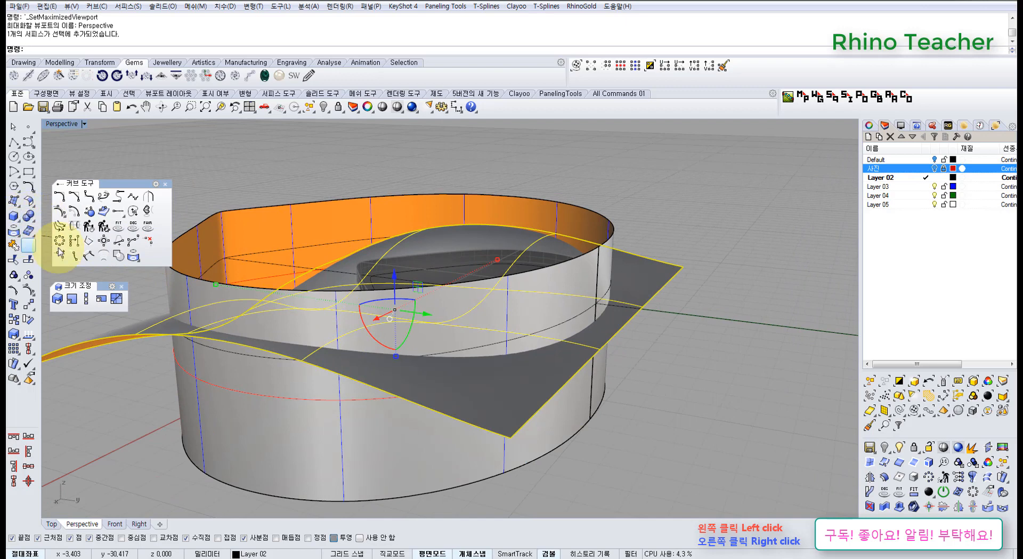
left_click(27, 261)
left_click(229, 302)
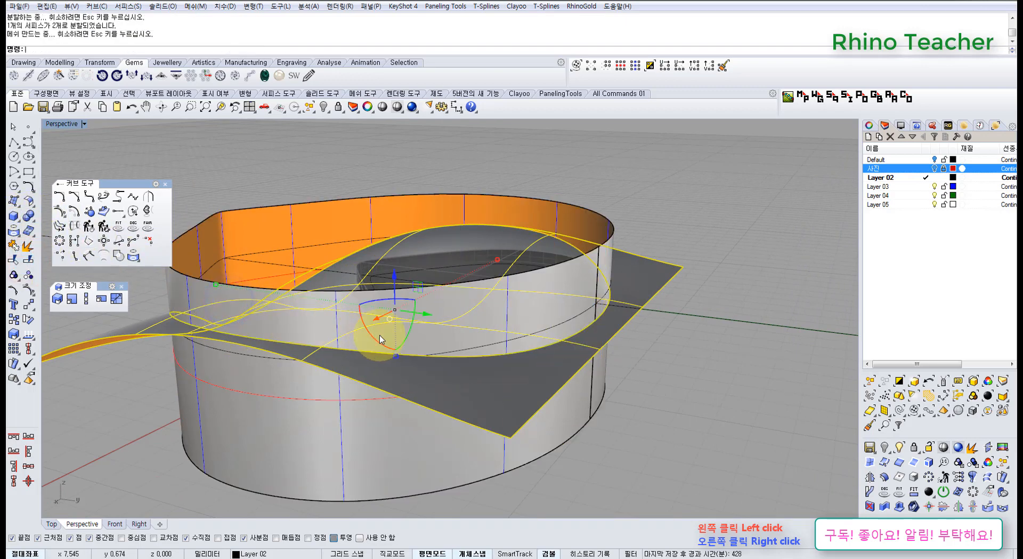
Step: Delete the part of the split surface outside the wall and hide the wall
left_click(656, 451)
right_click_drag(446, 384, 456, 408)
left_click(478, 491)
scroll(495, 481, "down", 4)
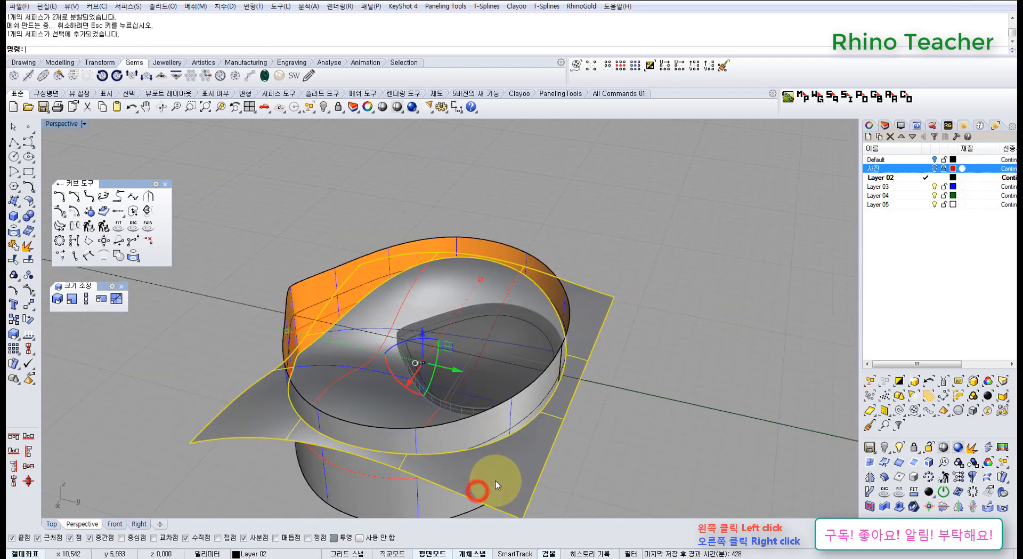
key("Delete")
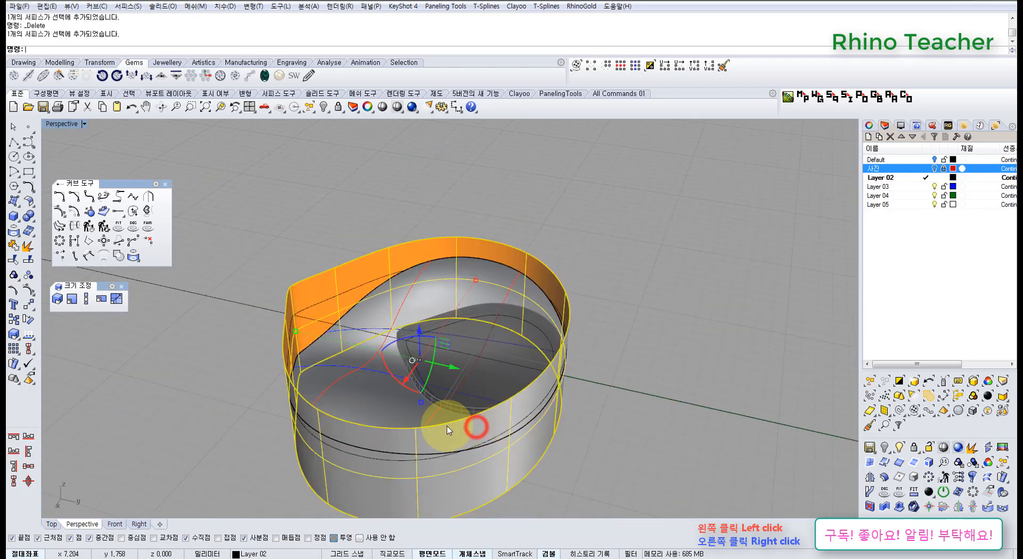
key("ctrl+h")
Step: Show the trimmed surface's control points and, in the Right view, raise the lower pair near the round end and lower the pair near the tip
right_click_drag(368, 426, 422, 387)
scroll(411, 377, "up", 4)
left_click(416, 380)
key("F10")
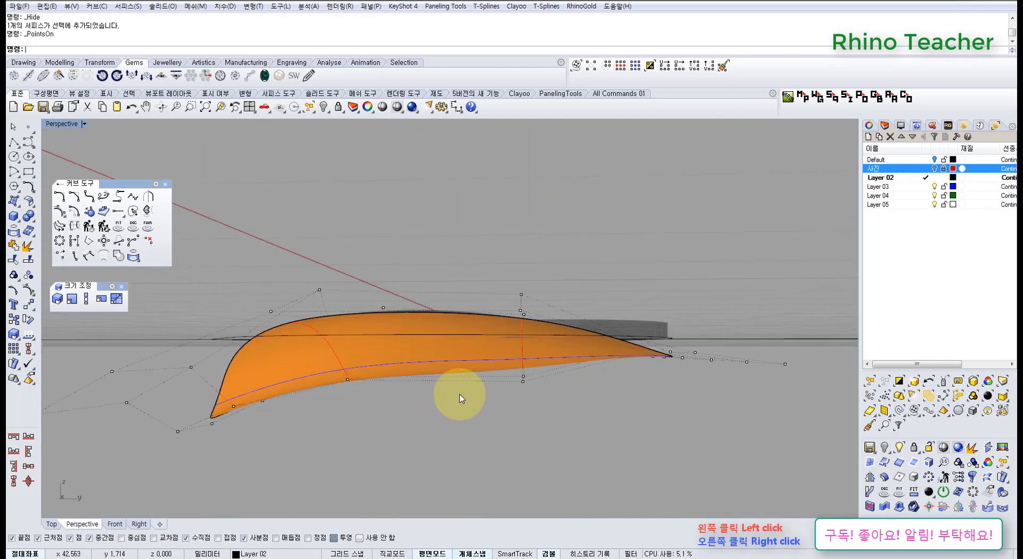
key("ctrl+F3")
right_click_drag(482, 388, 433, 379)
scroll(434, 380, "down", 6)
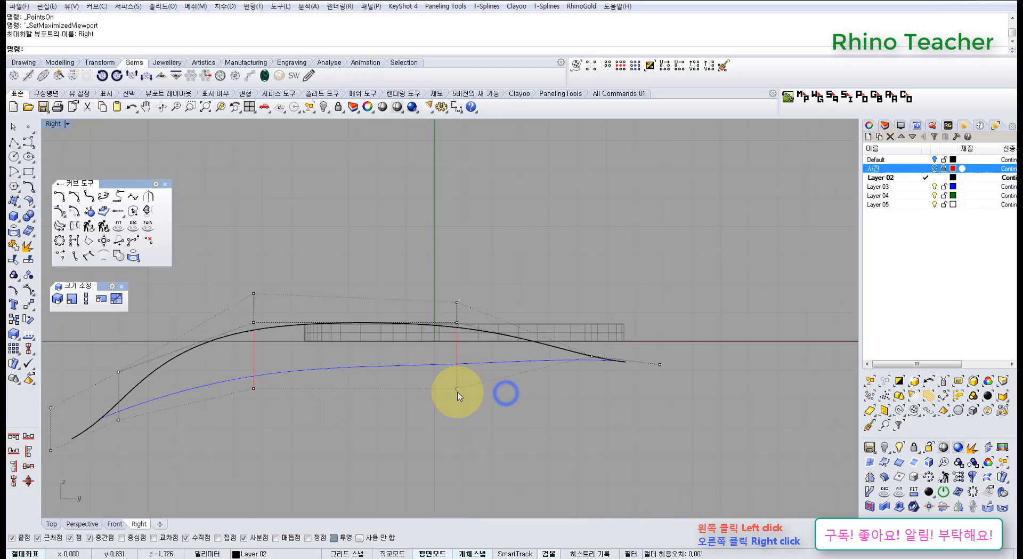
left_click(508, 360)
right_click_drag(534, 388, 518, 413)
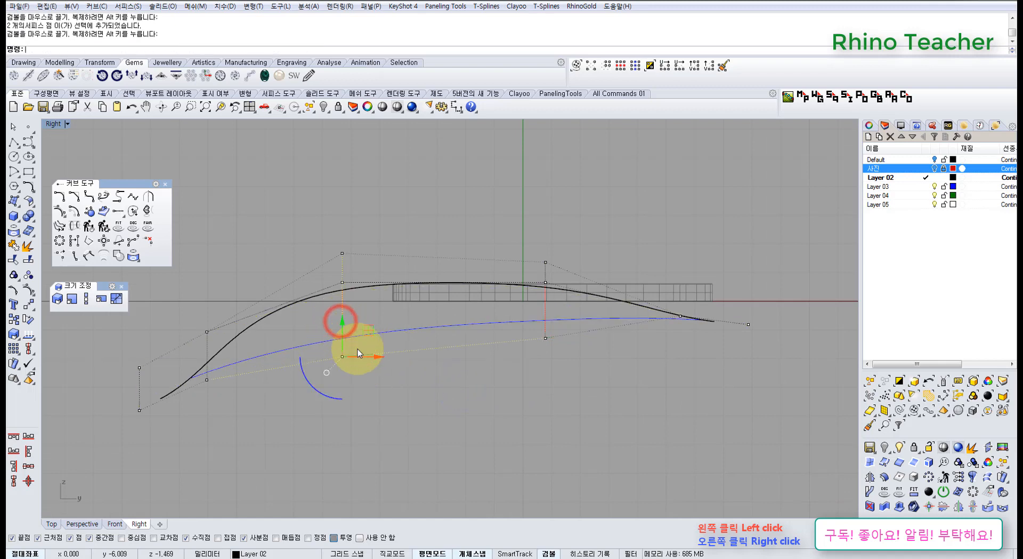
key("ctrl+F4")
right_click_drag(402, 324, 368, 405)
key("F10")
left_click_drag(522, 222, 544, 283)
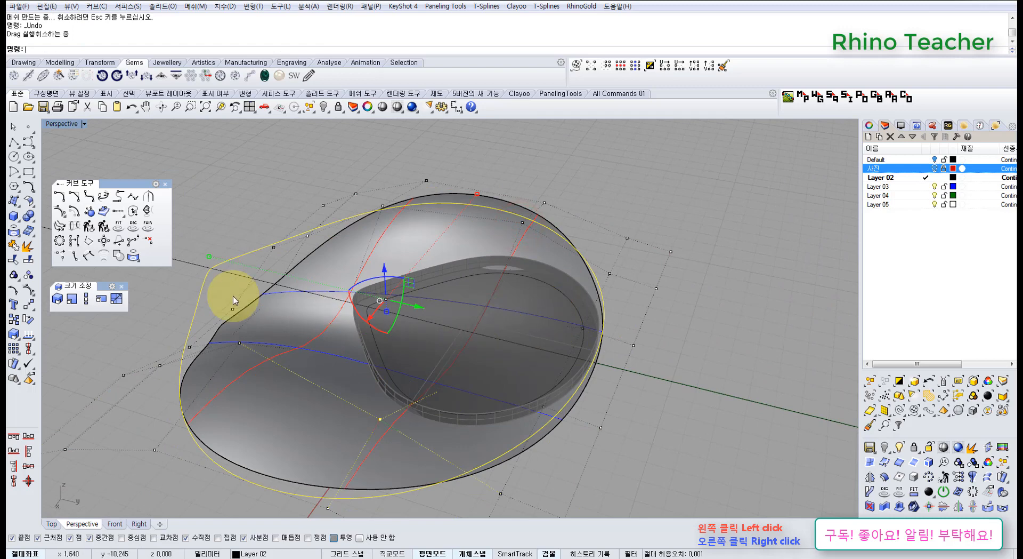
right_click_drag(479, 329, 228, 393)
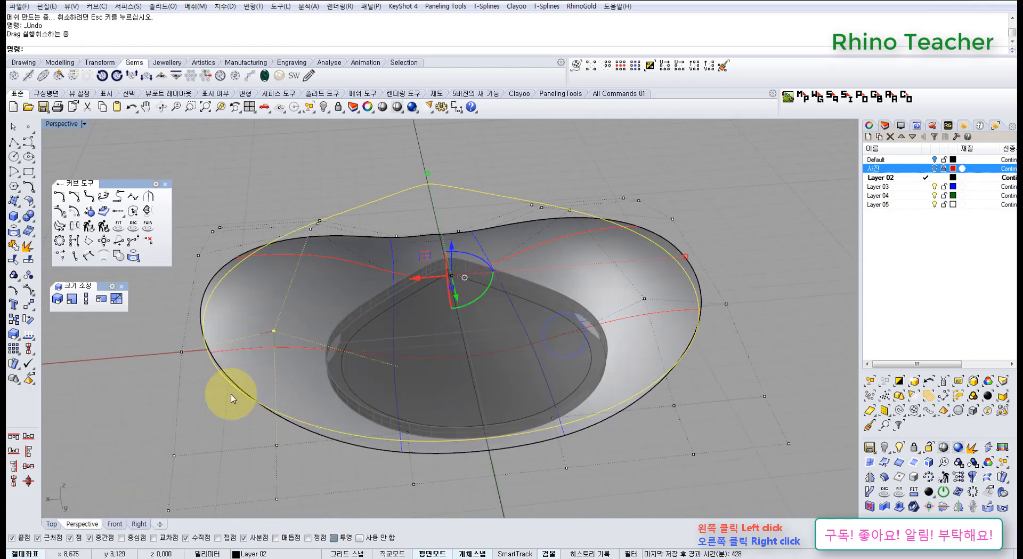
Step: Select the matching inner control points on both sides near the round end and move them slightly down
left_click(208, 403)
left_click(258, 314)
left_click(644, 298, "shift")
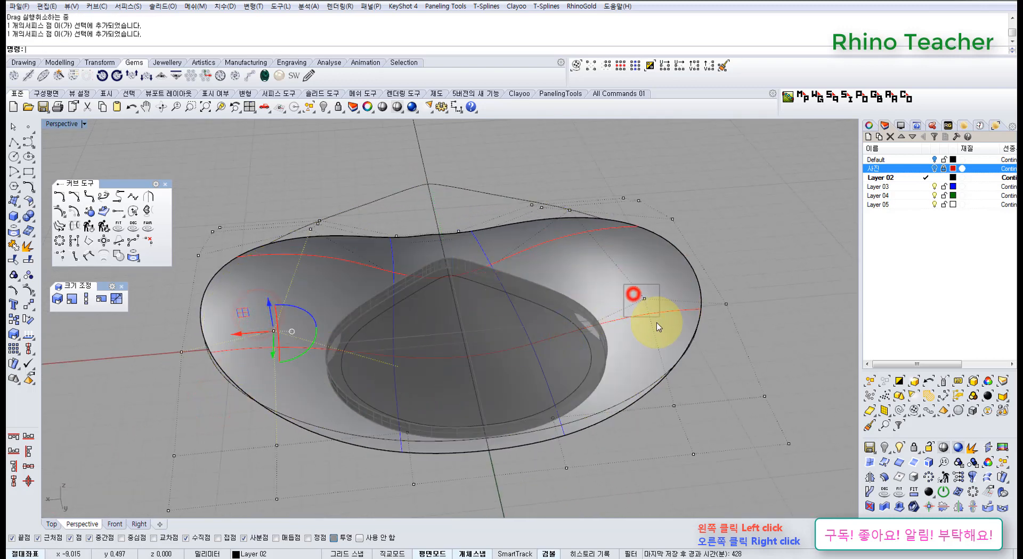
right_click_drag(658, 319, 457, 278)
left_click_drag(454, 273, 457, 279)
Step: Hide the teardrop outline curve around the surface
right_click_drag(517, 285, 421, 353)
left_click(395, 363)
key("ctrl+h")
Step: Start Offset Surface on the trimmed surface with Loose set to No, and flip all offset directions to point down
left_click(427, 351)
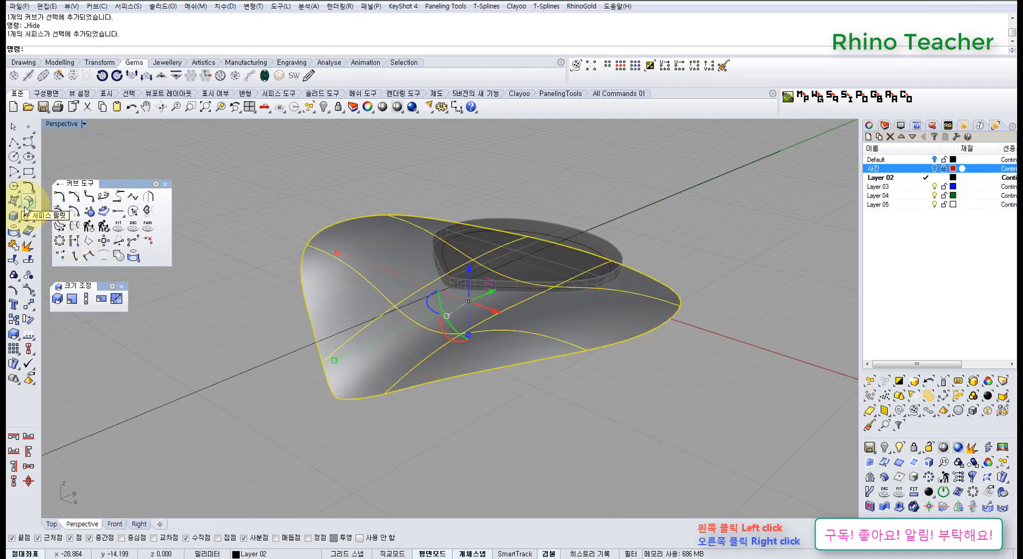
right_click_drag(365, 365, 405, 362)
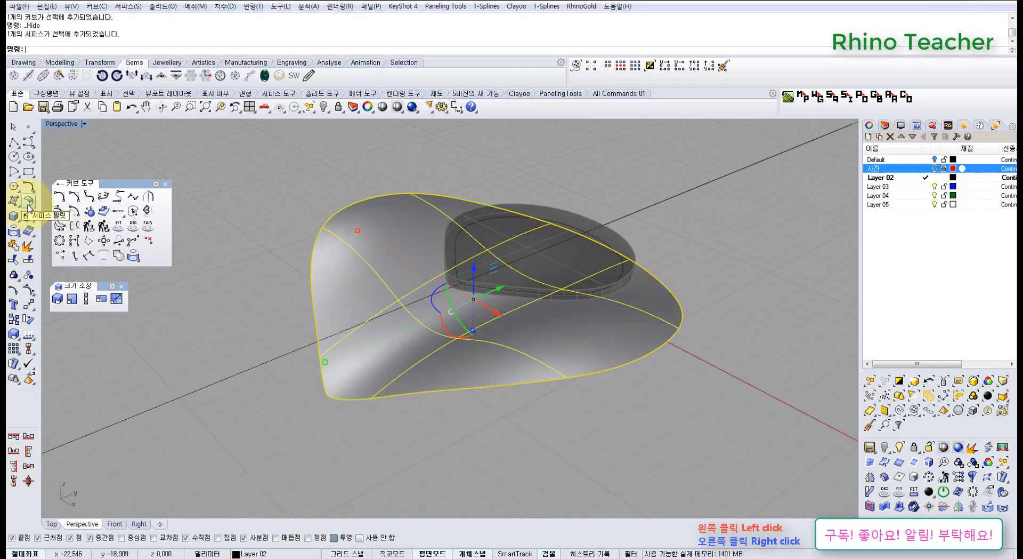
left_click(28, 206)
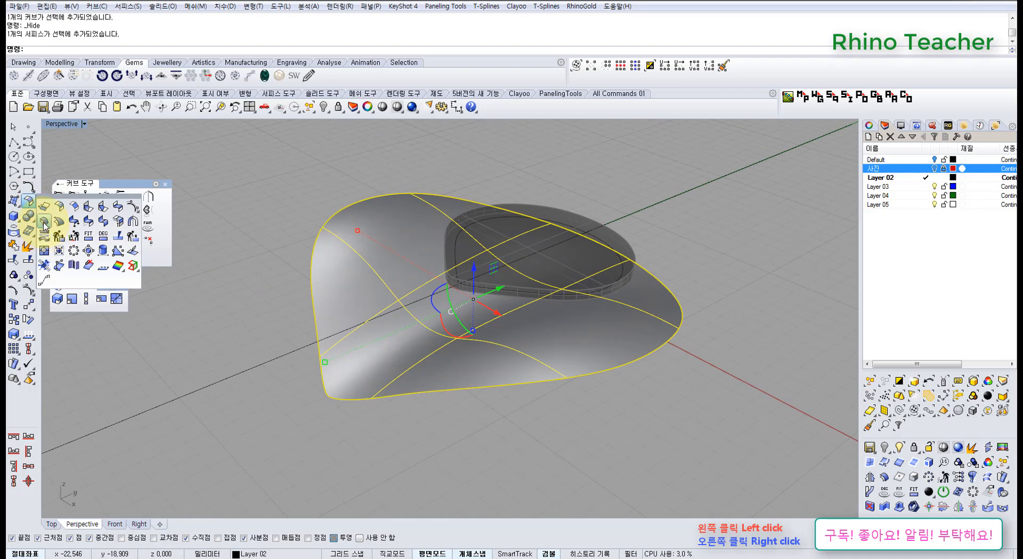
left_click(49, 223)
right_click_drag(502, 360, 418, 168)
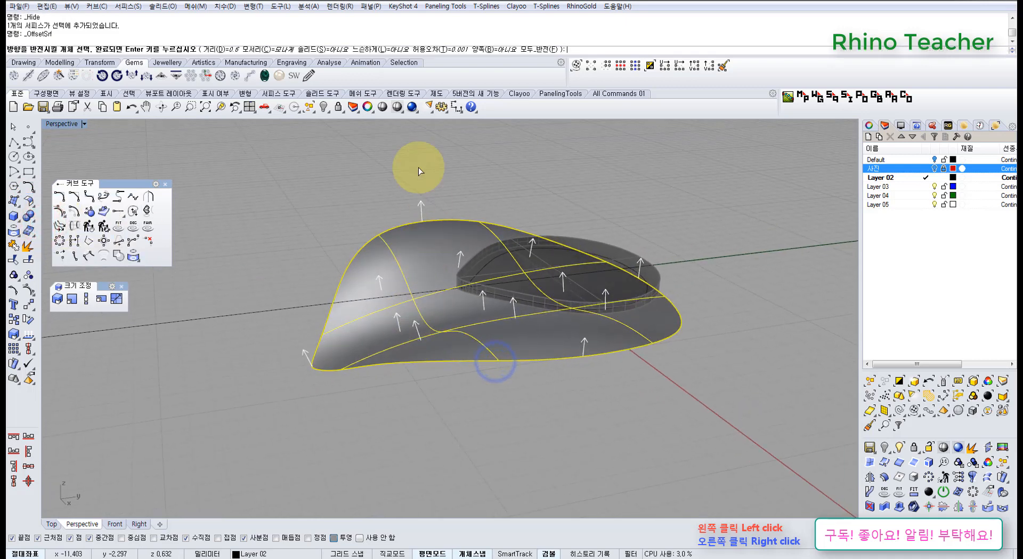
left_click(393, 49)
right_click_drag(584, 277, 517, 245)
left_click(364, 50)
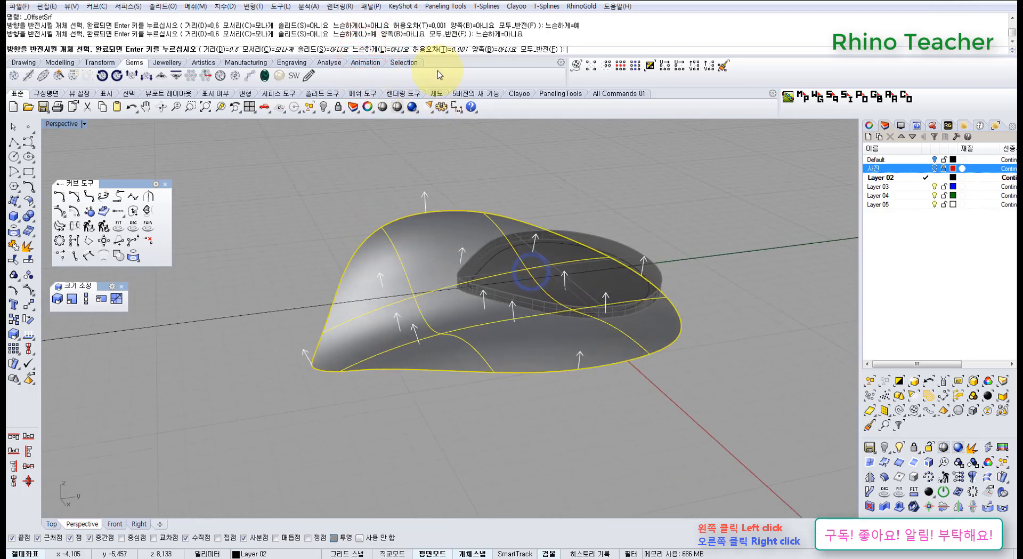
left_click(540, 49)
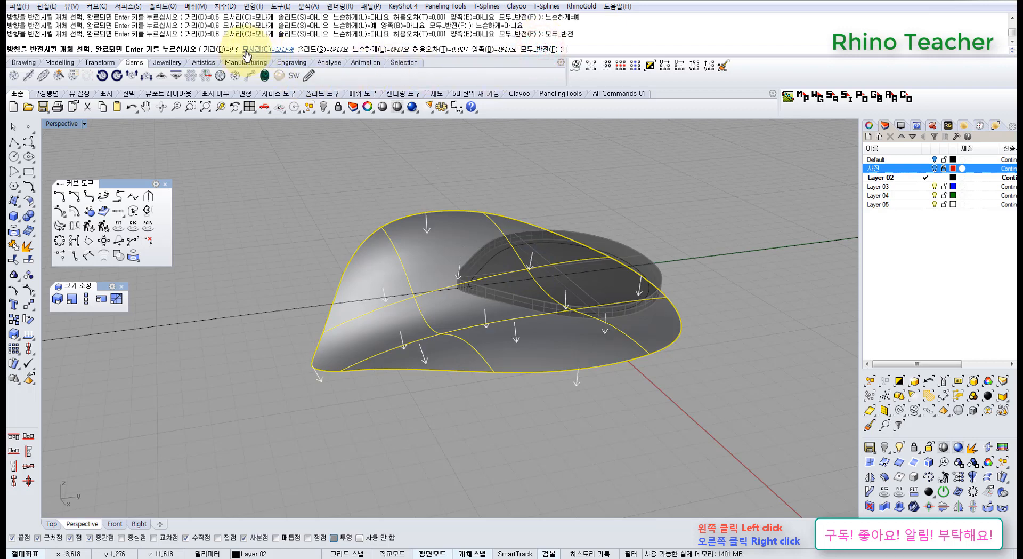
Step: Create the offset as a solid with a distance of 0.5 mm
left_click(315, 50)
type(".5")
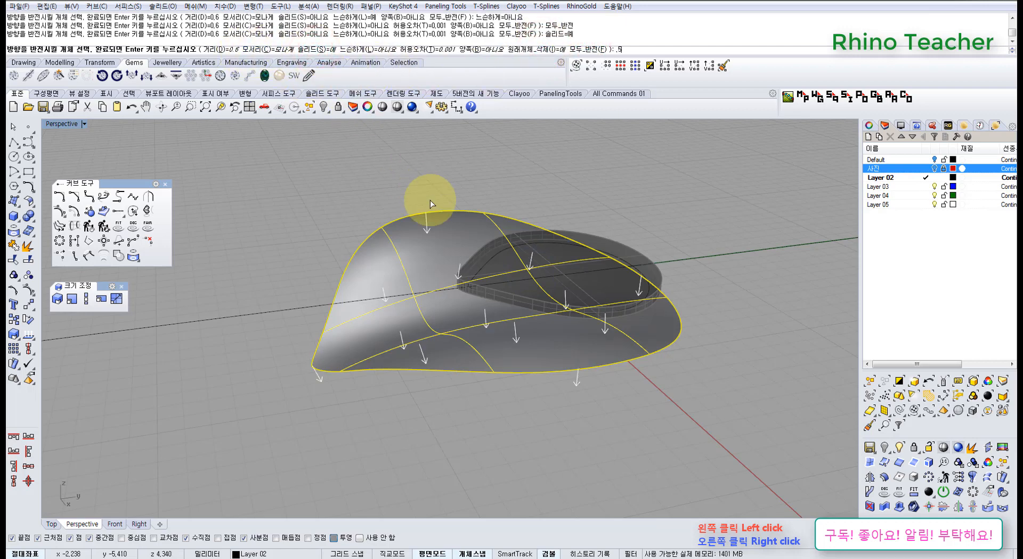
key("Return")
key("Return")
left_click(633, 433)
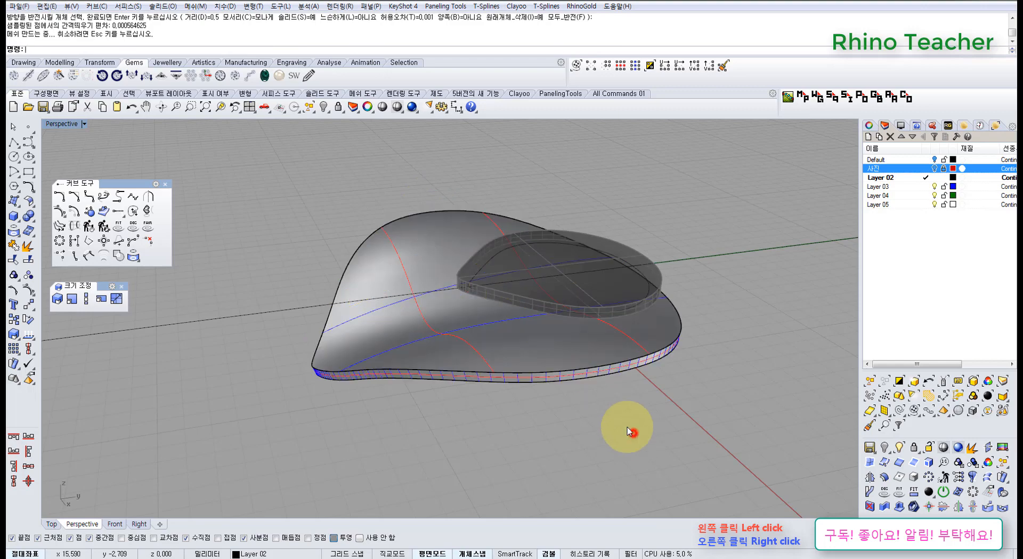
Step: Turn on the 사진 reference photo layer and compare the model with the pendant photo in the Top and Perspective views
right_click_drag(578, 412, 449, 406)
right_click_drag(428, 345, 457, 377)
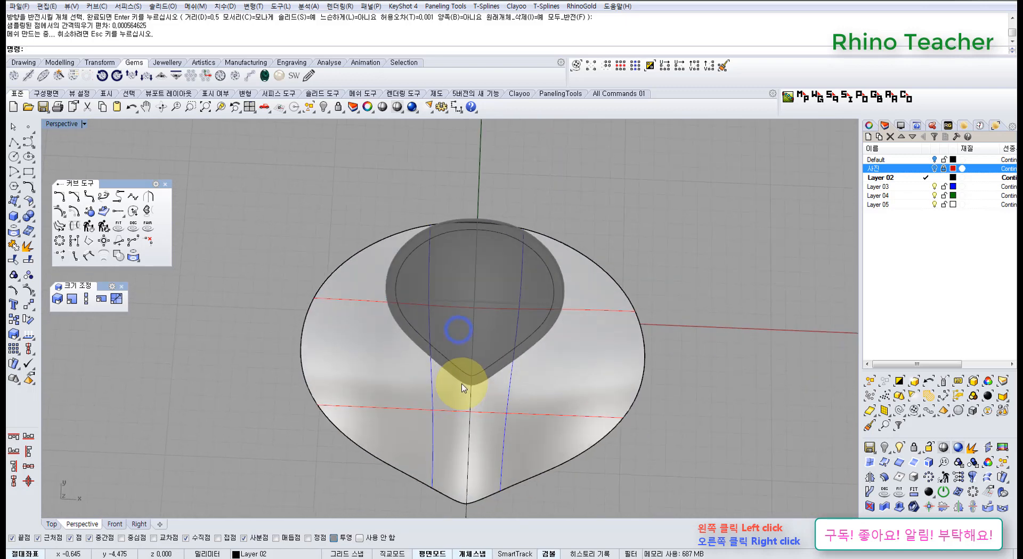
key("ctrl+F1")
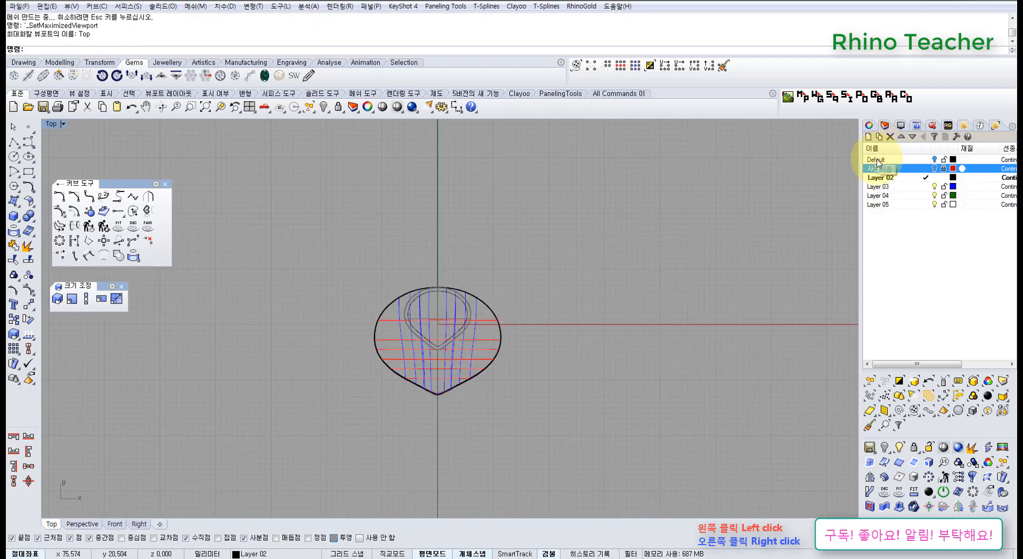
left_click(934, 169)
right_click_drag(532, 298, 553, 250)
scroll(447, 235, "up", 10)
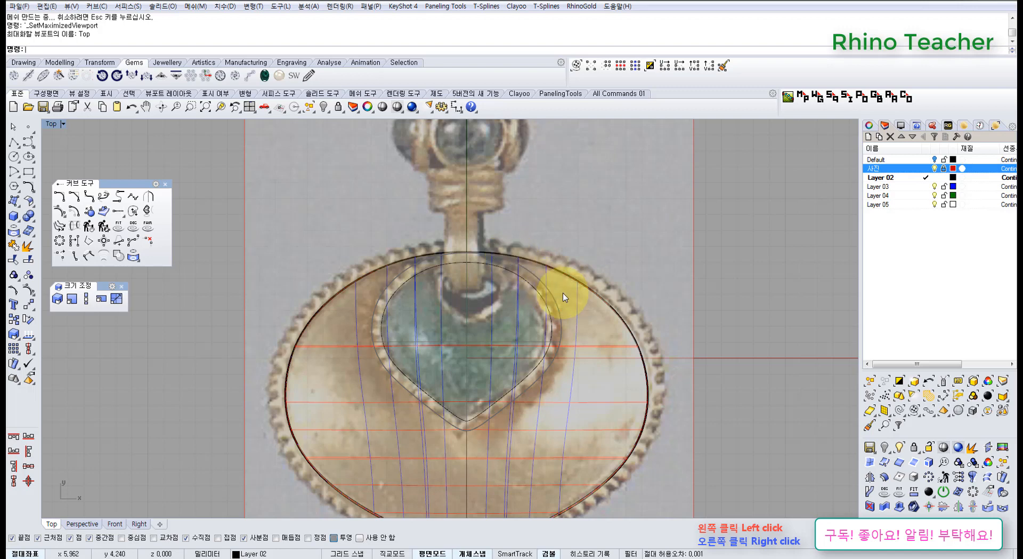
right_click_drag(568, 299, 483, 272)
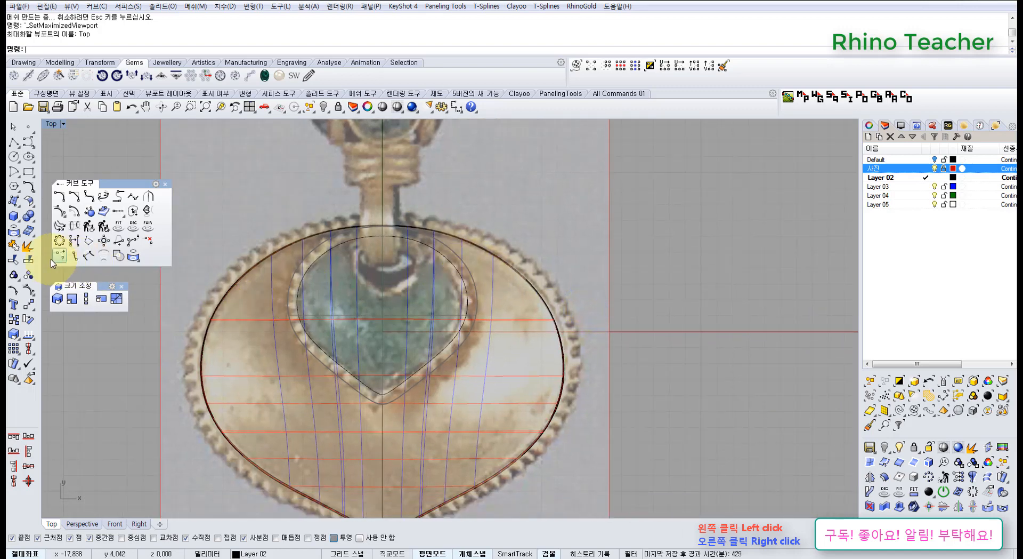
scroll(472, 292, "up", 4)
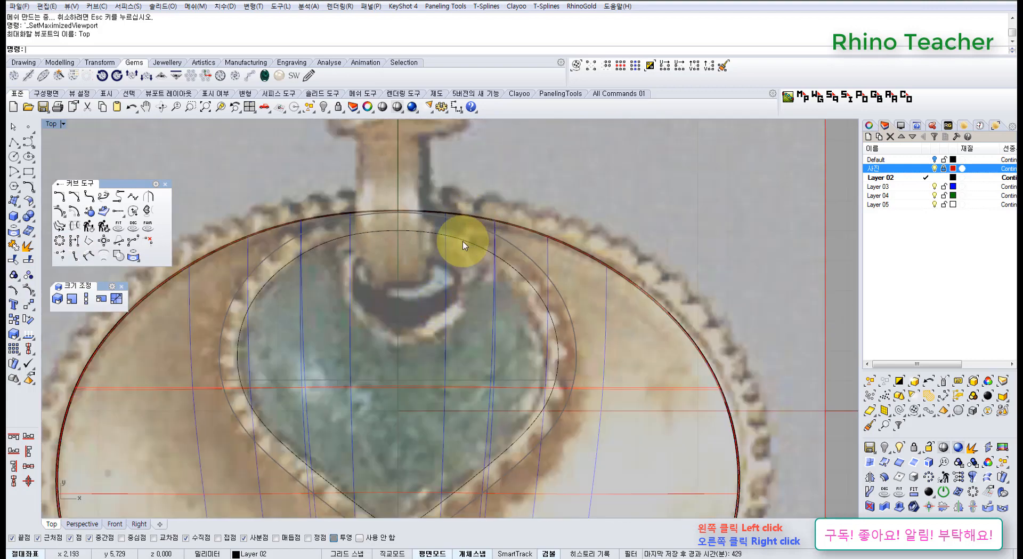
key("ctrl+F4")
right_click_drag(485, 259, 446, 216)
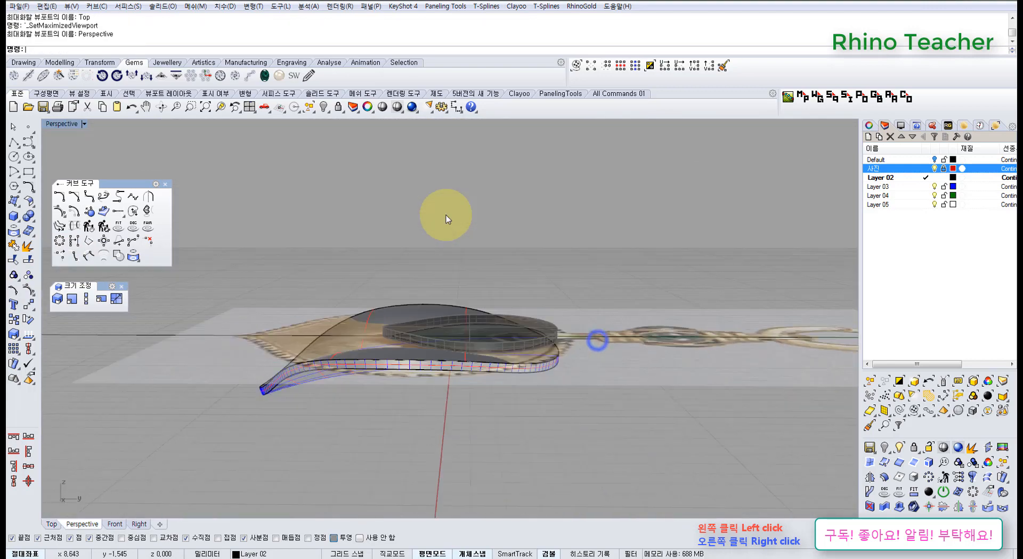
Step: Examine the thickness and cross-section of the solid's rim at the rounded end in the Perspective and Right views
scroll(569, 372, "up", 6)
right_click_drag(569, 372, 532, 344)
scroll(532, 344, "up", 3)
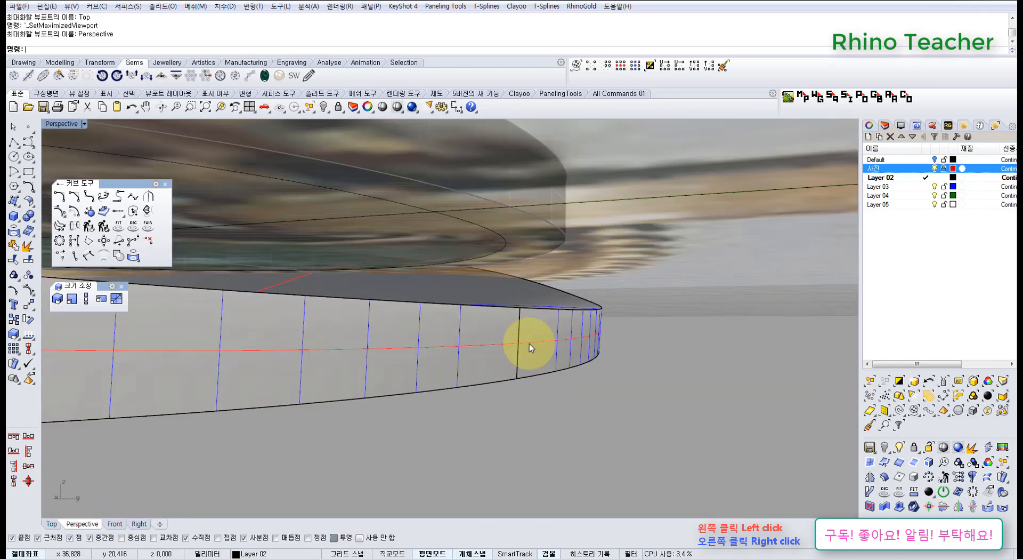
key("ctrl+Tab")
right_click_drag(612, 349, 509, 312)
scroll(506, 294, "up", 3)
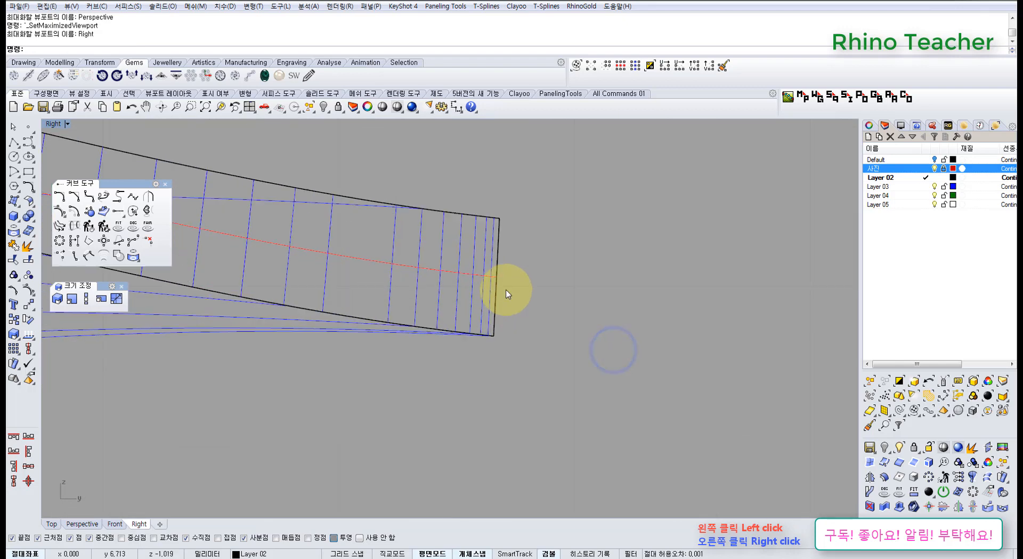
right_click_drag(495, 271, 434, 323)
right_click_drag(489, 245, 479, 273)
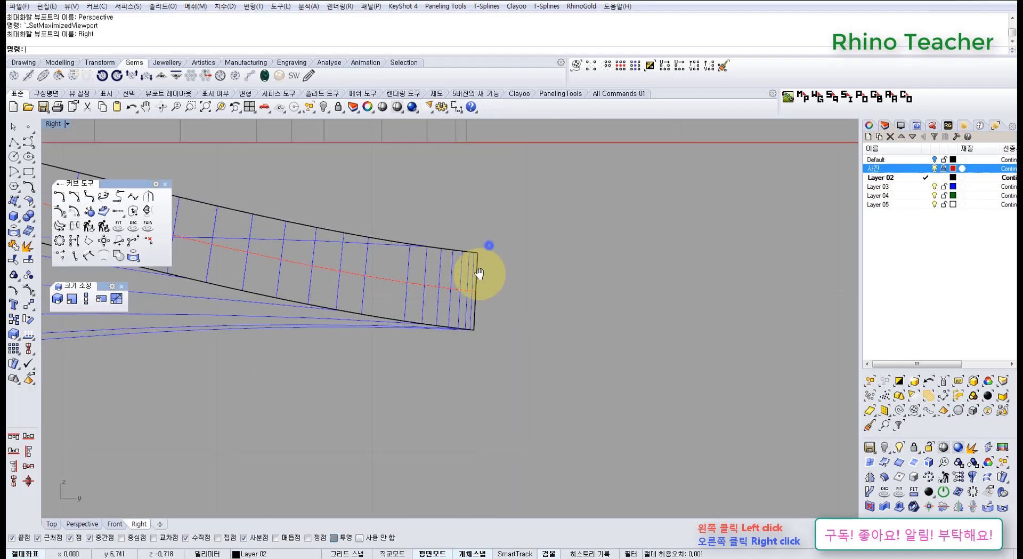
scroll(482, 347, "down", 3)
right_click_drag(484, 348, 467, 354)
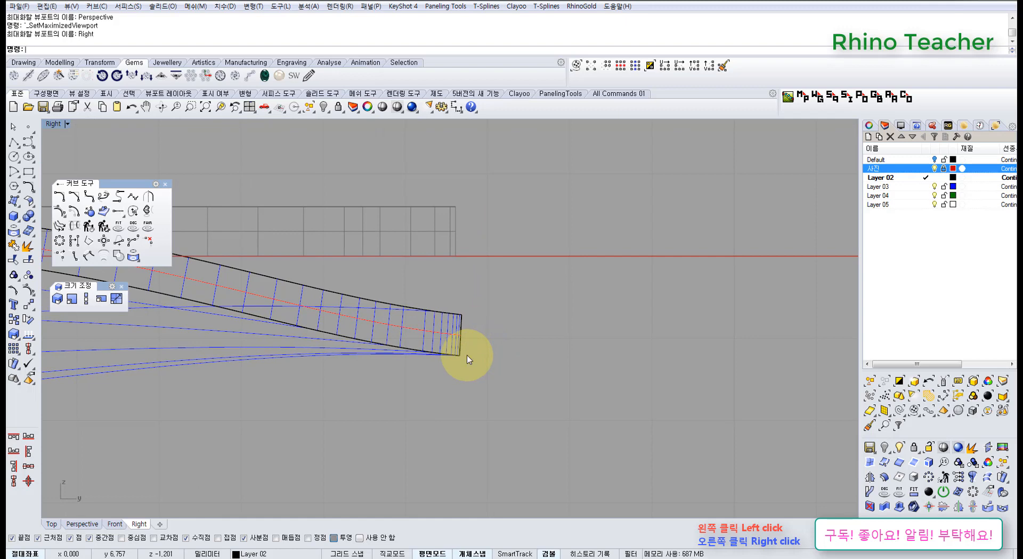
scroll(472, 326, "up", 3)
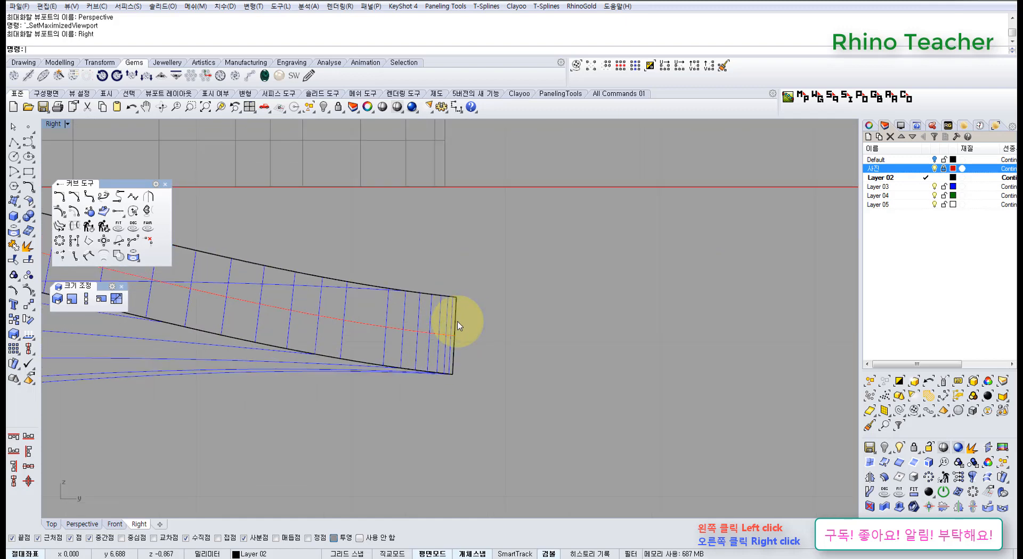
key("ctrl+F4")
scroll(467, 325, "up", 3)
right_click_drag(501, 315, 196, 209)
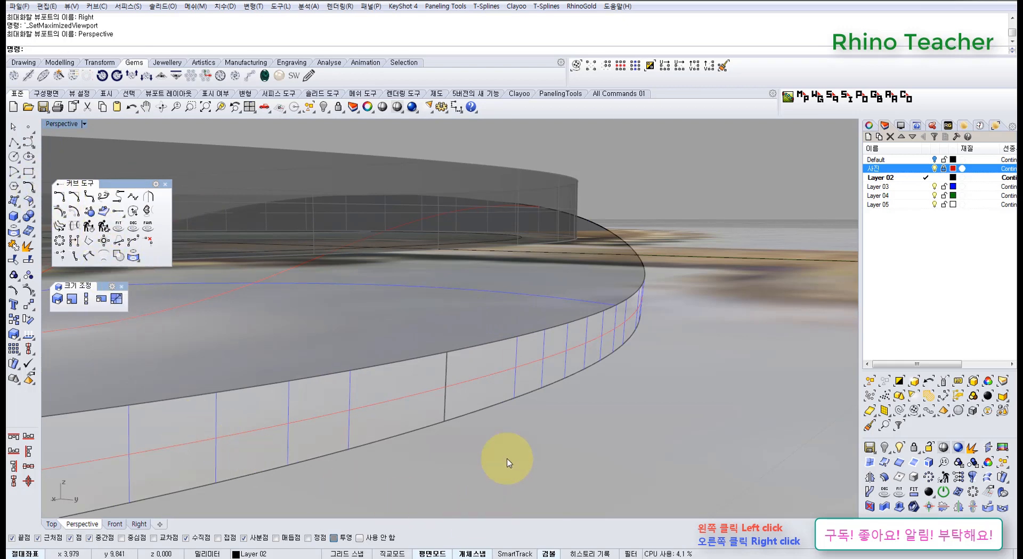
right_click_drag(498, 461, 552, 354)
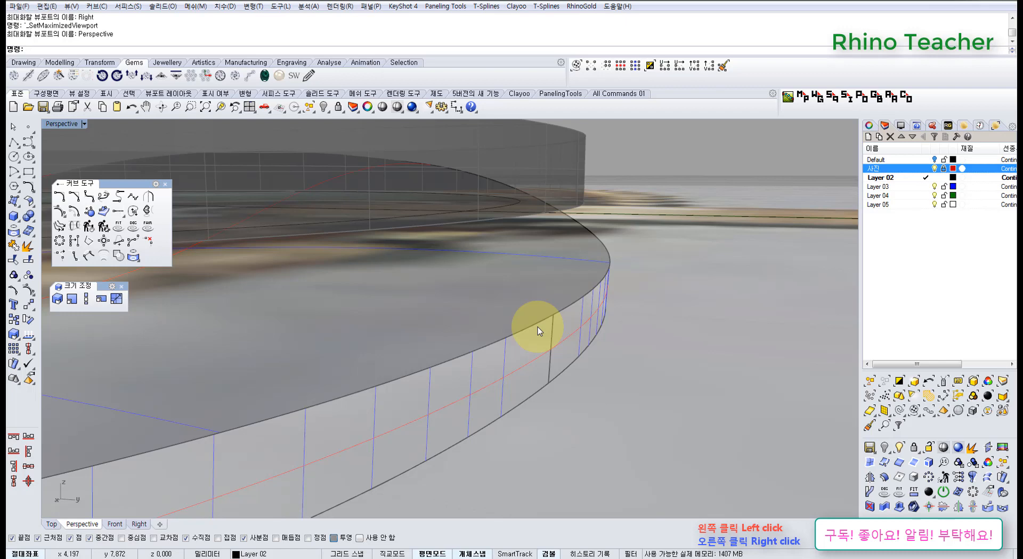
mouse_move(557, 367)
right_mouse_down()
mouse_move(561, 415)
mouse_move(552, 349)
mouse_move(530, 361)
mouse_move(222, 279)
right_mouse_up()
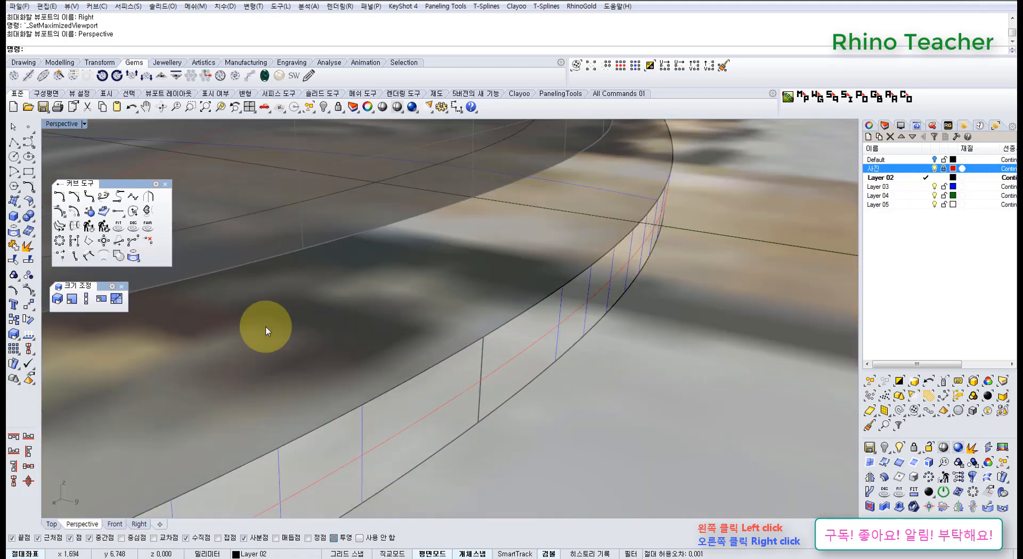
right_click_drag(387, 377, 185, 295)
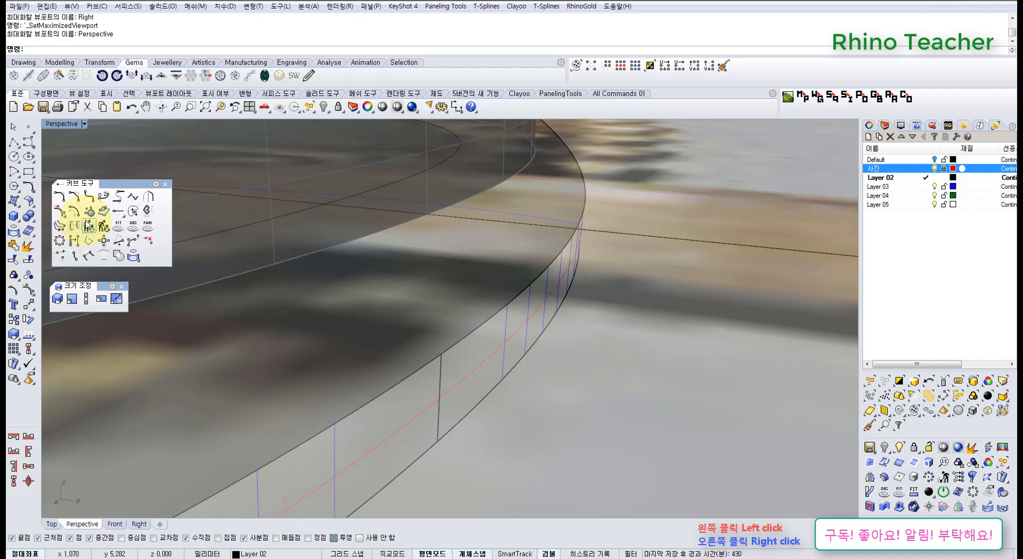
right_click_drag(450, 405, 485, 370)
Step: Duplicate the short vertical edge across the thickness at the rounded end of the pendant solid's rim
middle_click(446, 382)
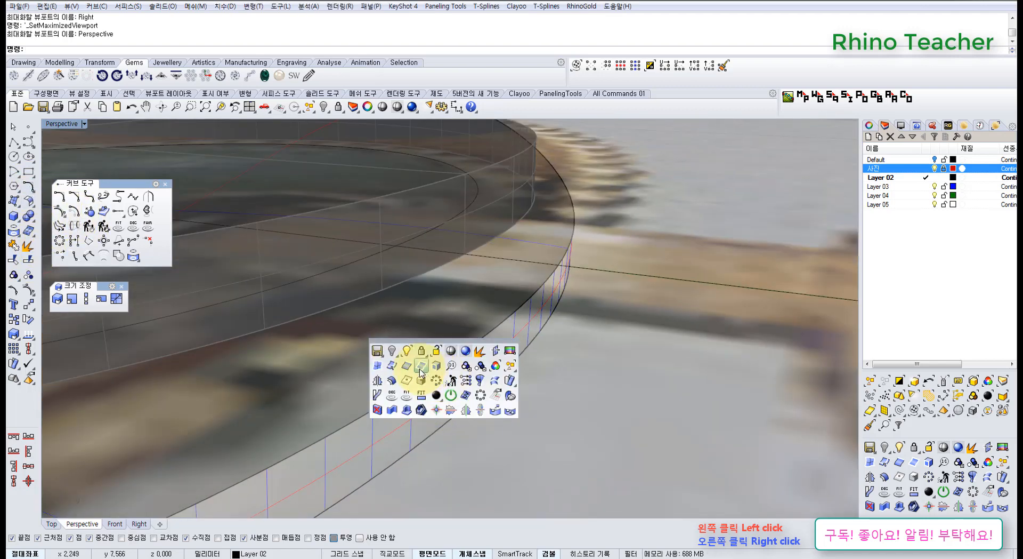
left_click(421, 370)
left_click(470, 359)
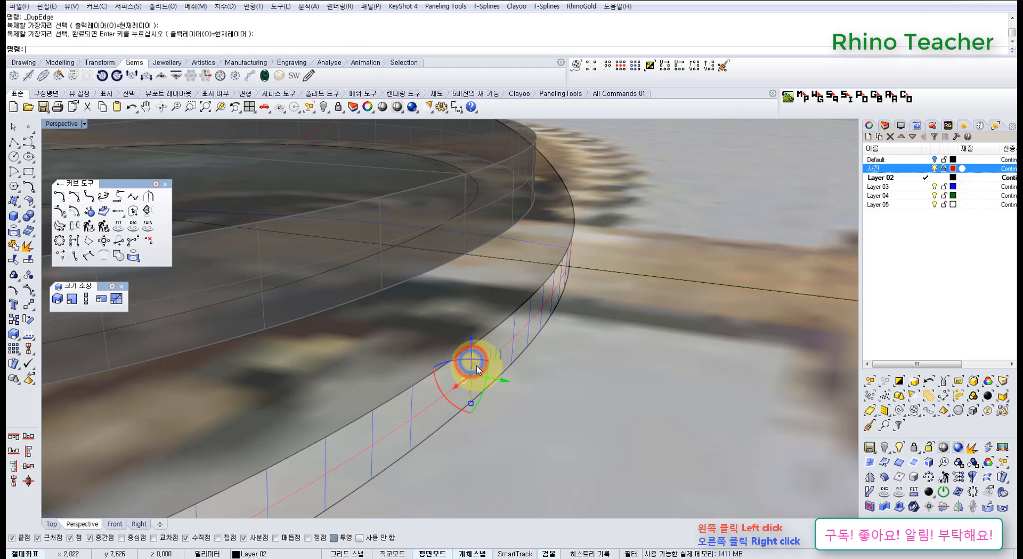
Step: Select the pendant solid in the Right view and lock it, leaving the duplicated edge curve unlocked
key("ctrl+F2")
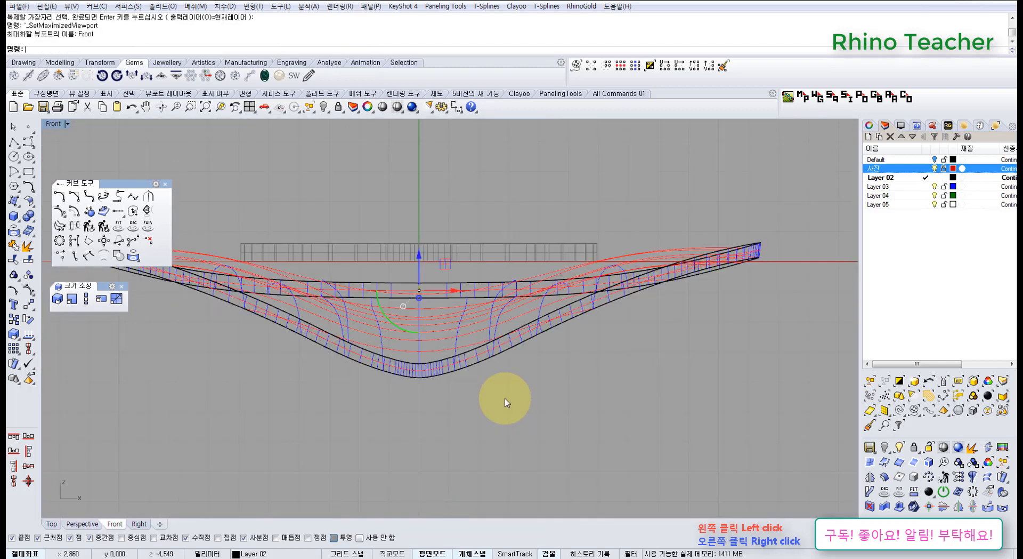
key("ctrl+F3")
right_click_drag(495, 373, 466, 376)
scroll(431, 305, "up", 9)
left_click_drag(407, 242, 351, 304)
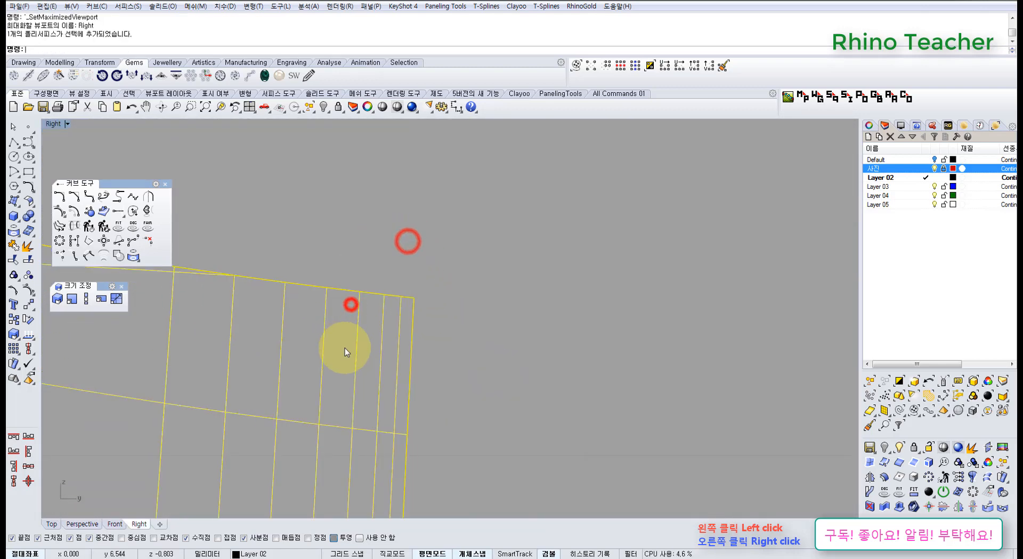
right_click_drag(345, 348, 368, 324)
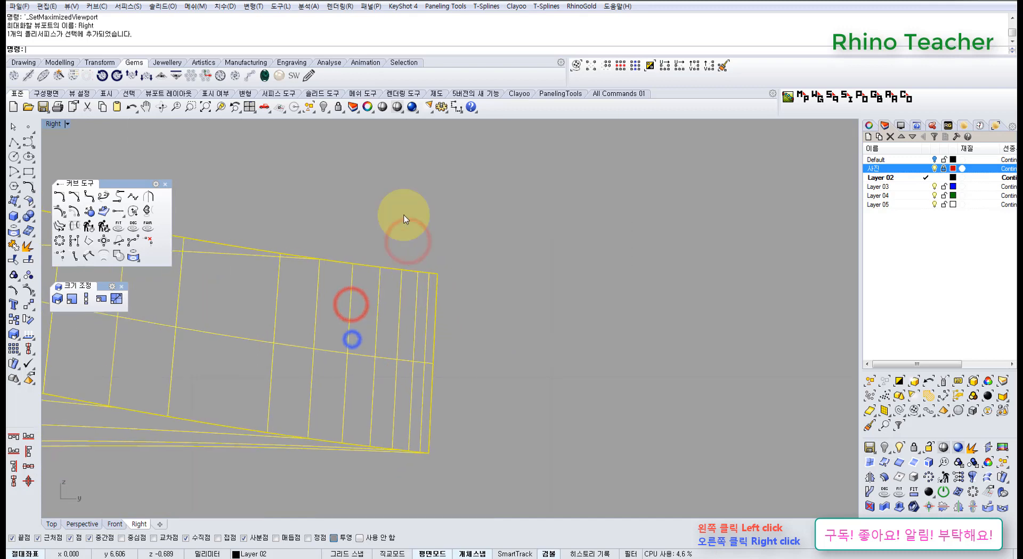
left_click(337, 107)
Step: Start a degree 3 control point curve at the duplicated edge's upper end, with its second point inward along the solid's top outline
left_click(28, 143)
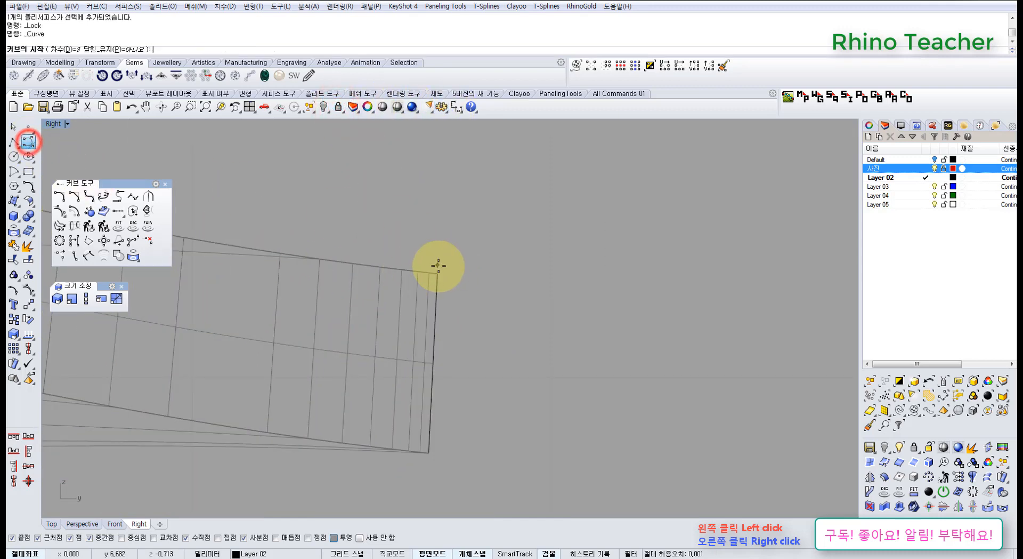
left_click(438, 269)
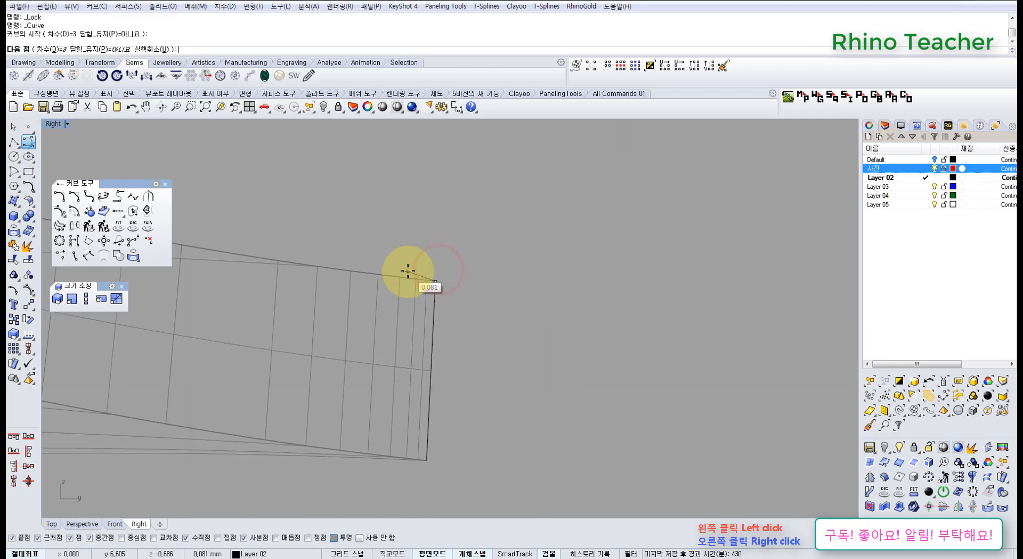
scroll(400, 275, "up", 4)
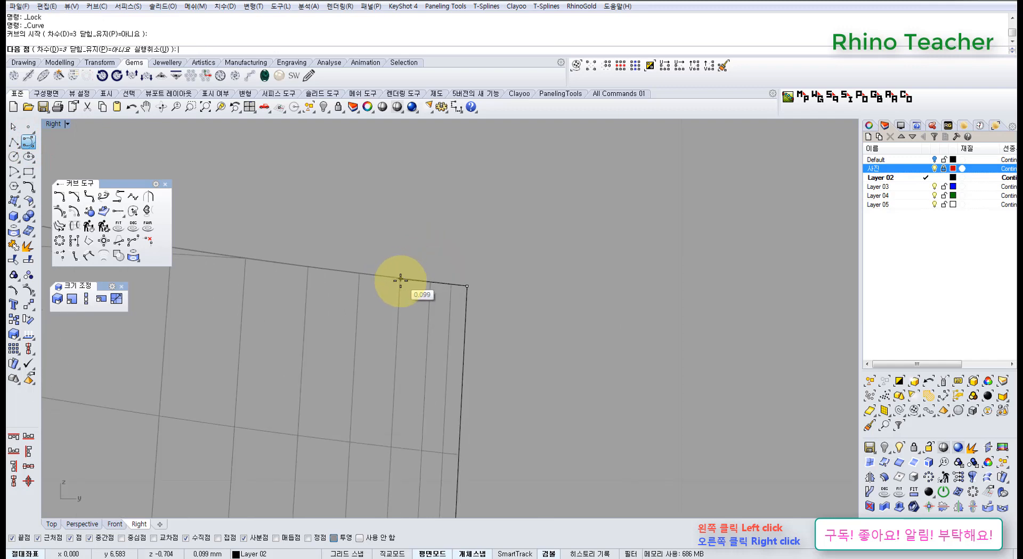
scroll(405, 285, "down", 2)
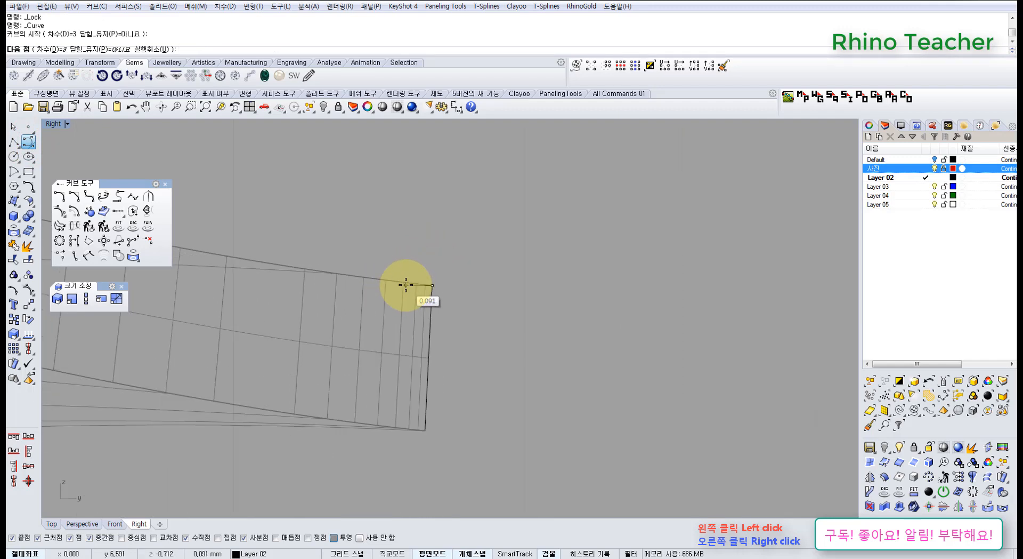
scroll(404, 278, "up", 2)
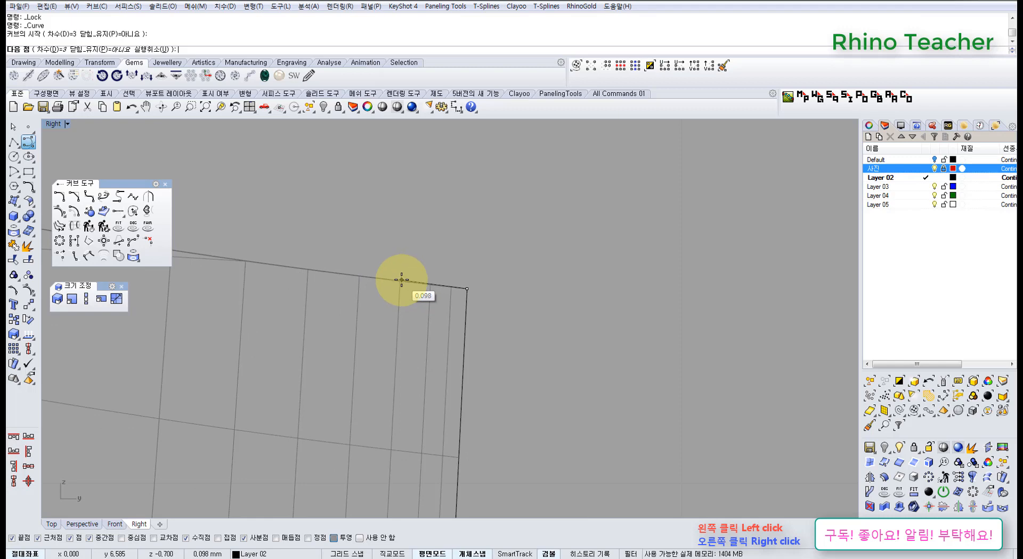
left_click(401, 278)
scroll(372, 255, "down", 3)
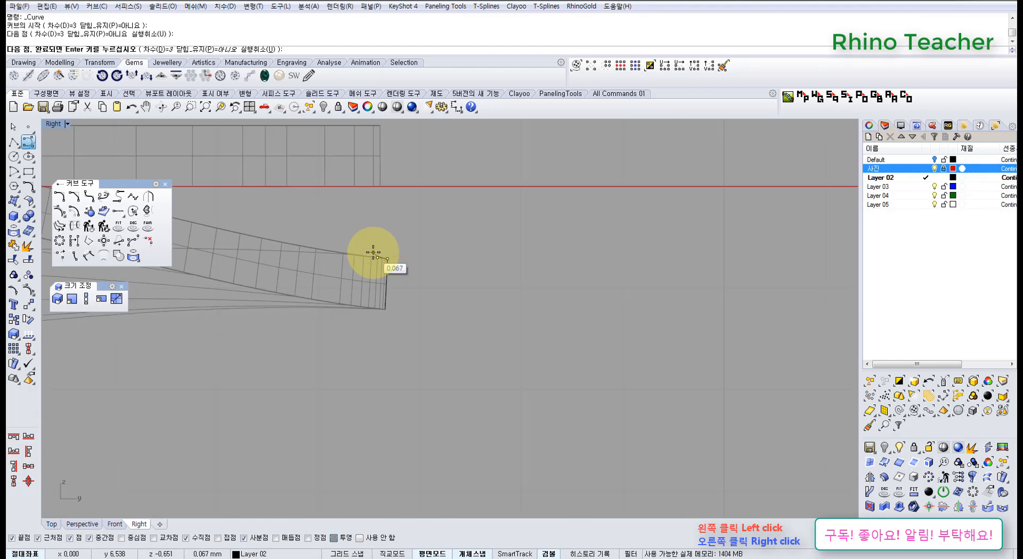
scroll(373, 253, "up", 3)
left_click(347, 251)
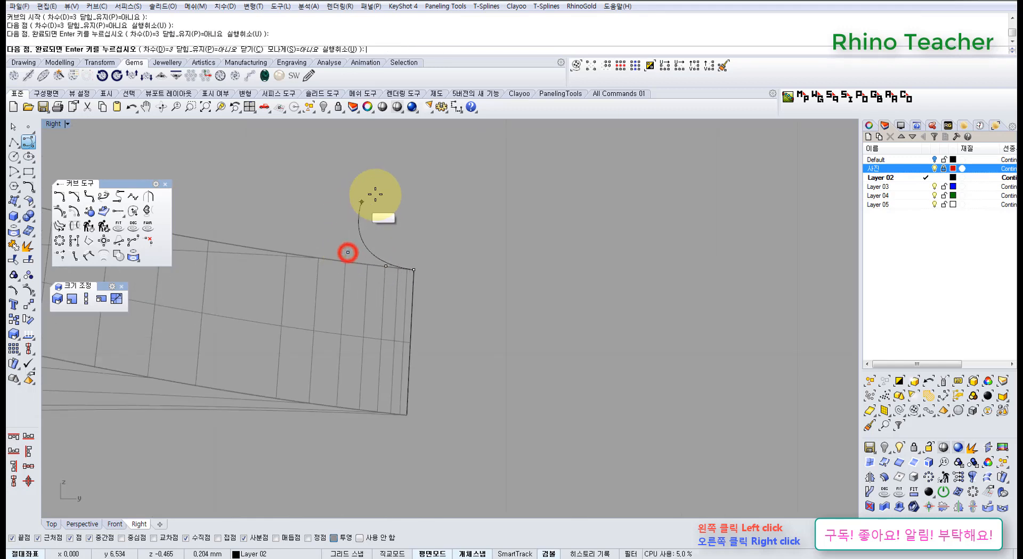
left_click(366, 198)
scroll(382, 184, "down", 3)
scroll(390, 182, "up", 3)
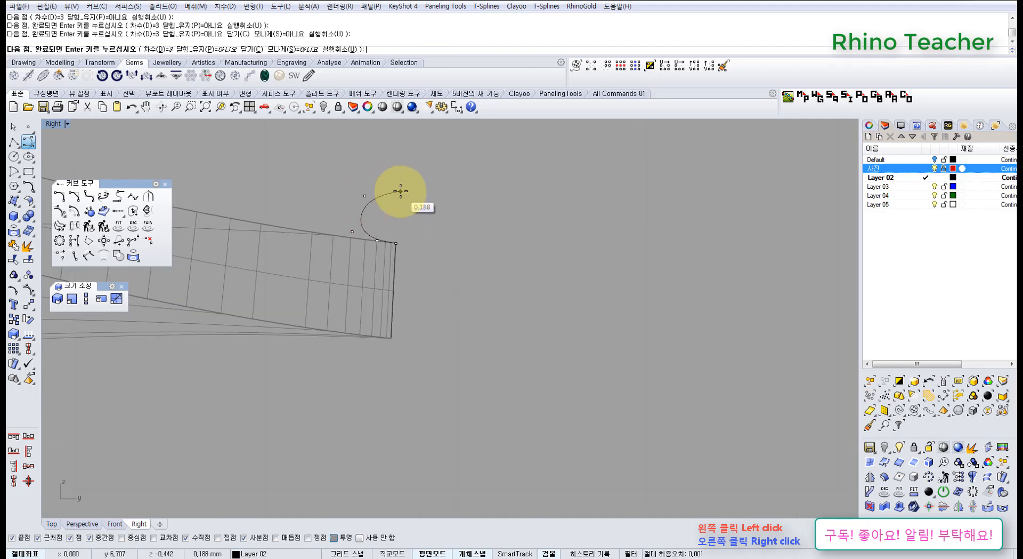
key("ctrl+z")
key("ctrl+z")
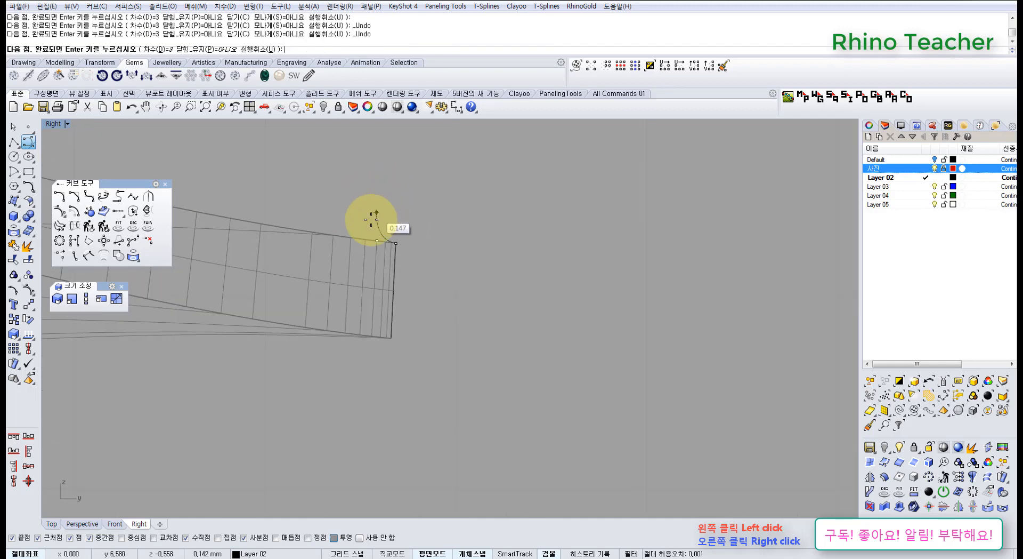
Step: Continue the curve with a tight bend above the solid's top outline, arching over the corner and down outside the rim
left_click(366, 234)
left_click(366, 220)
scroll(397, 181, "down", 2)
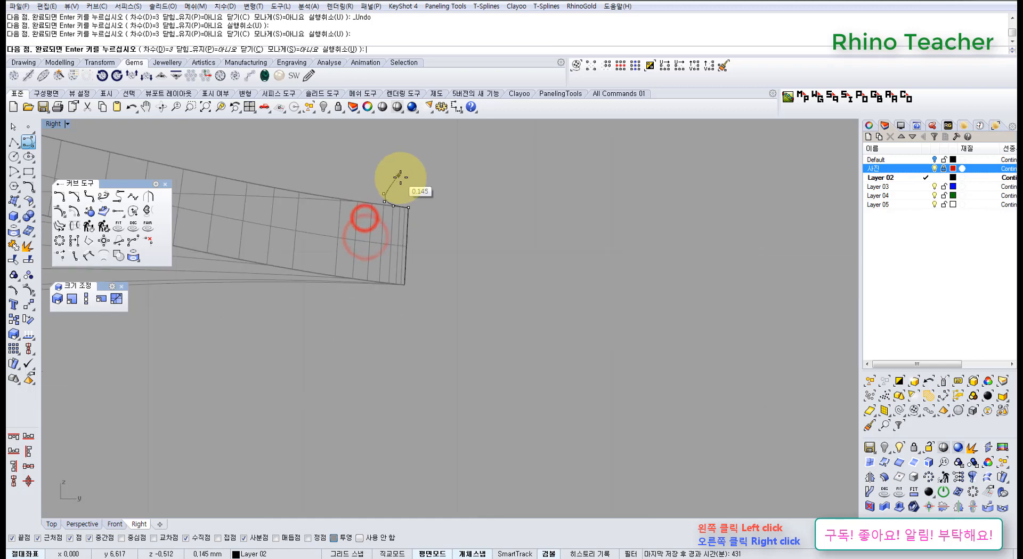
left_click(410, 163)
left_click(448, 173)
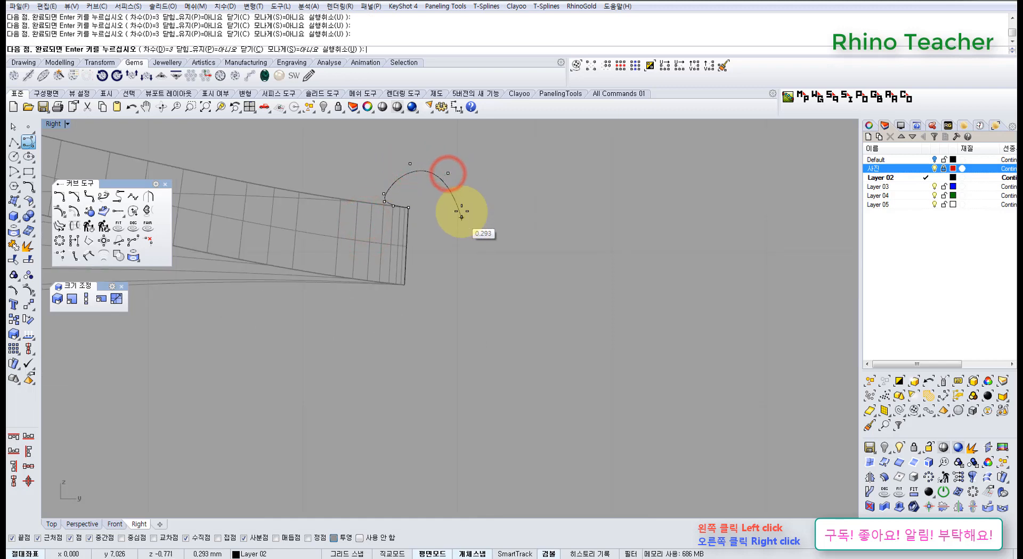
left_click(468, 209)
left_click(465, 265)
scroll(441, 297, "up", 4)
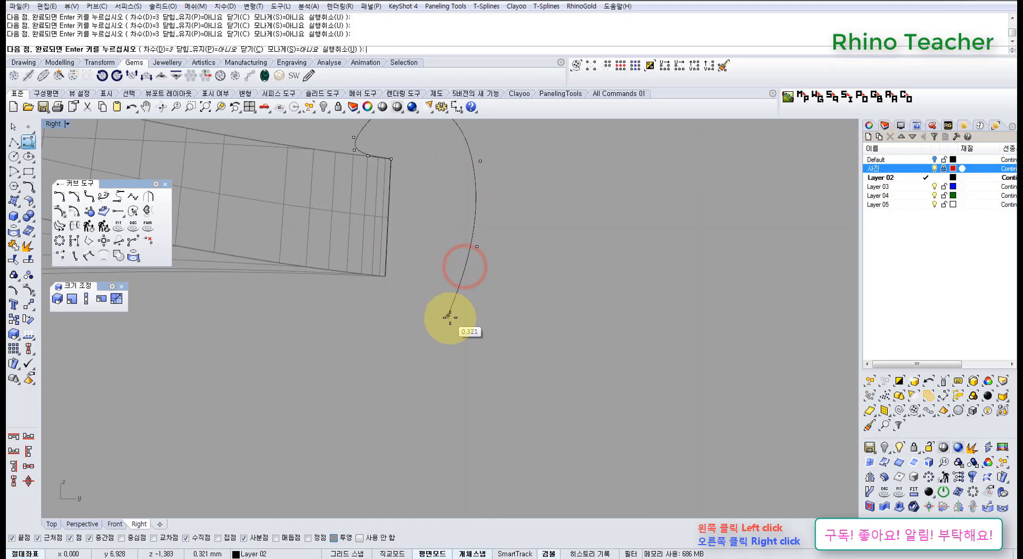
left_click(451, 320)
scroll(405, 337, "down", 3)
scroll(400, 336, "up", 2)
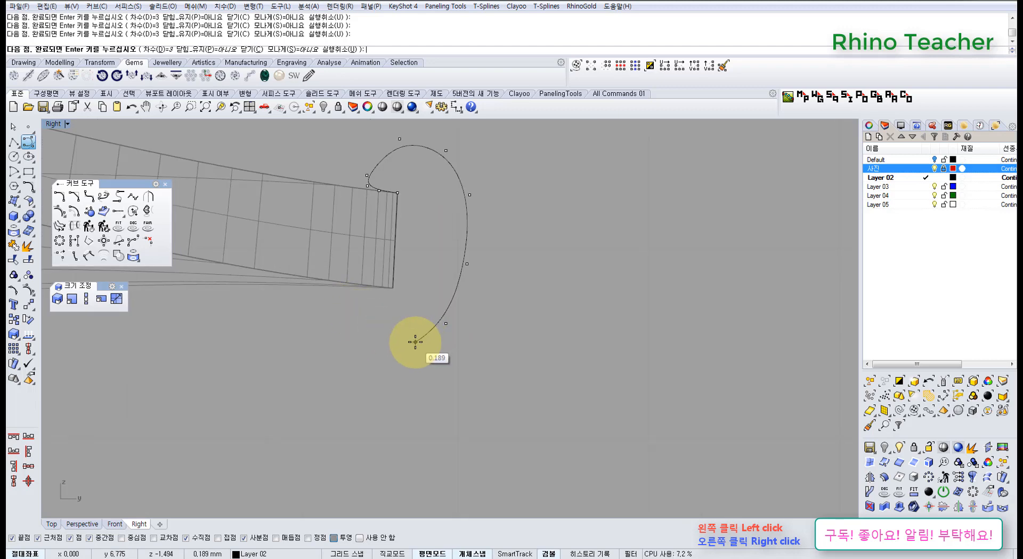
Step: Round the curve under the rim, bring it back along the solid's underside and finish it at the duplicated edge's lower end
left_click(409, 347)
scroll(375, 335, "up", 3)
left_click(373, 332)
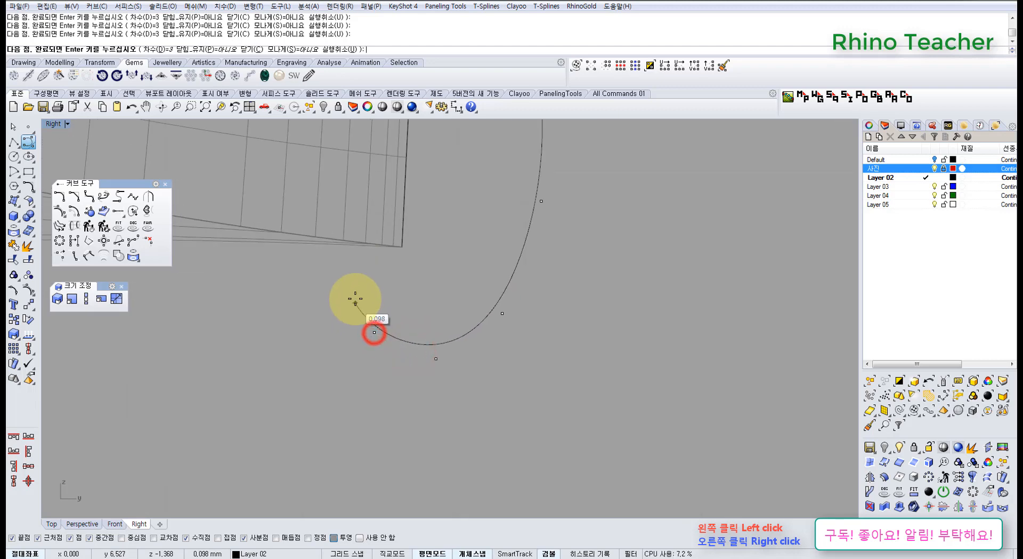
scroll(354, 288, "up", 2)
left_click(358, 279)
scroll(364, 229, "up", 2)
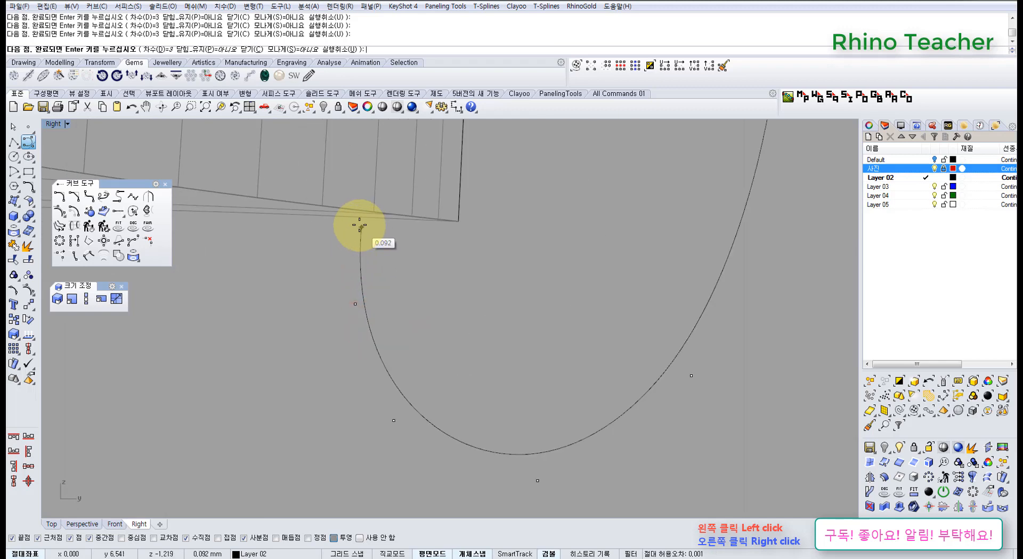
left_click(360, 226)
left_click(376, 219)
scroll(422, 219, "up", 2)
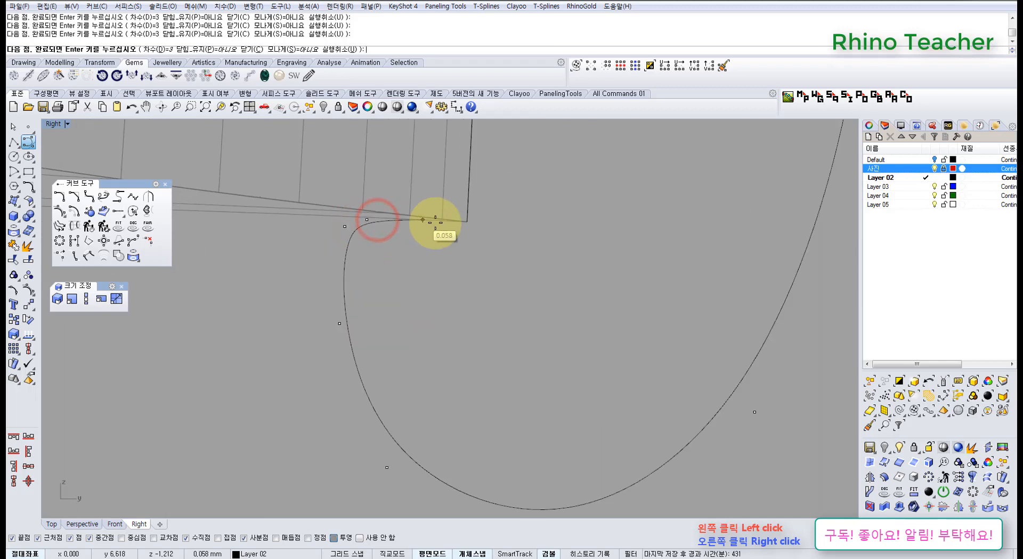
scroll(427, 219, "up", 2)
left_click(446, 222)
left_click(485, 224)
right_click(486, 224)
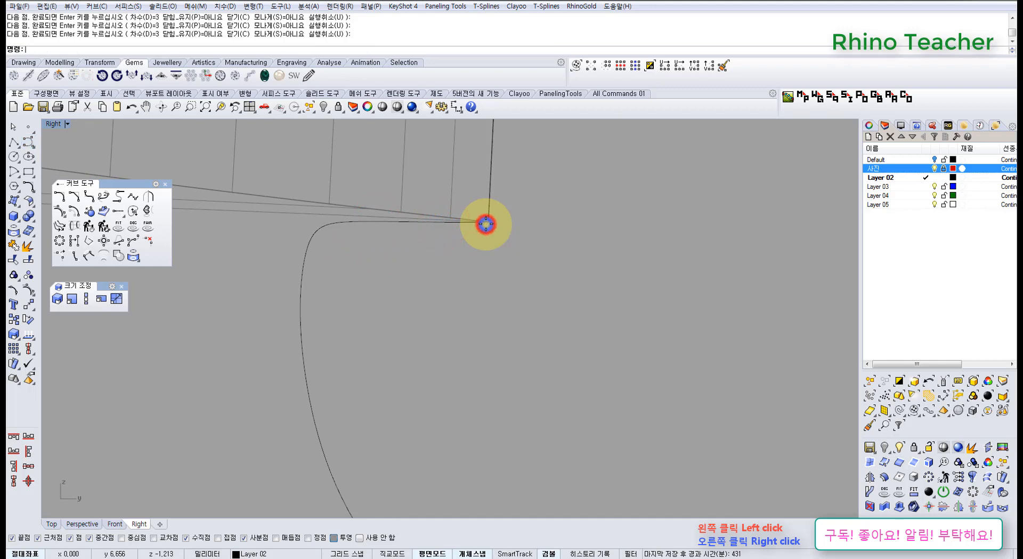
Step: Turn on the control points of the bulging profile curve and inspect its shape around the rim
scroll(485, 235, "down", 4)
left_click_drag(499, 392, 430, 332)
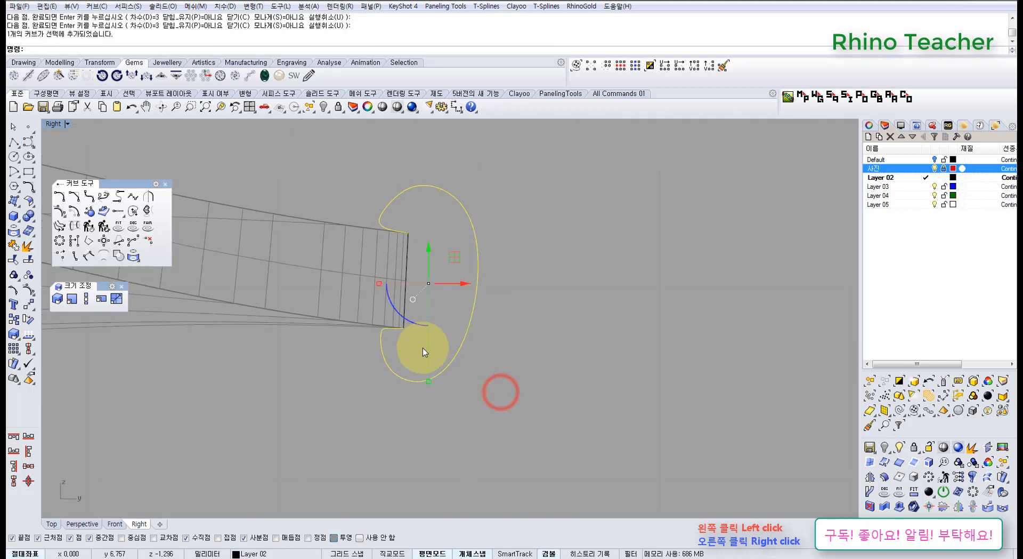
right_click_drag(425, 367, 462, 368)
key("F10")
scroll(455, 340, "up", 10)
scroll(442, 324, "down", 8)
scroll(455, 365, "up", 6)
scroll(460, 366, "down", 4)
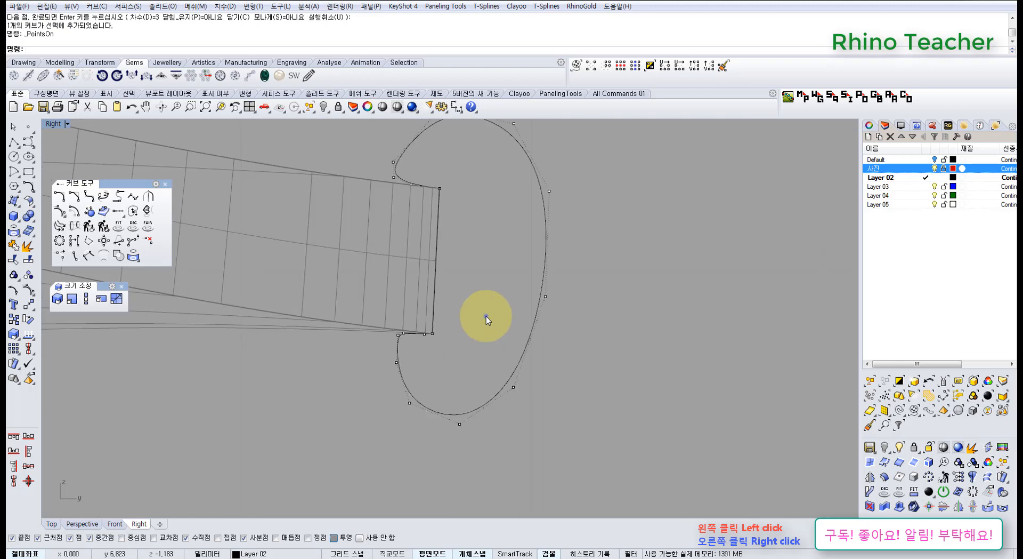
right_click_drag(486, 316, 463, 367)
Step: Check the profile curve's height above and below the duplicated edge's ends with a temporary polyline, without keeping it
left_click(457, 106)
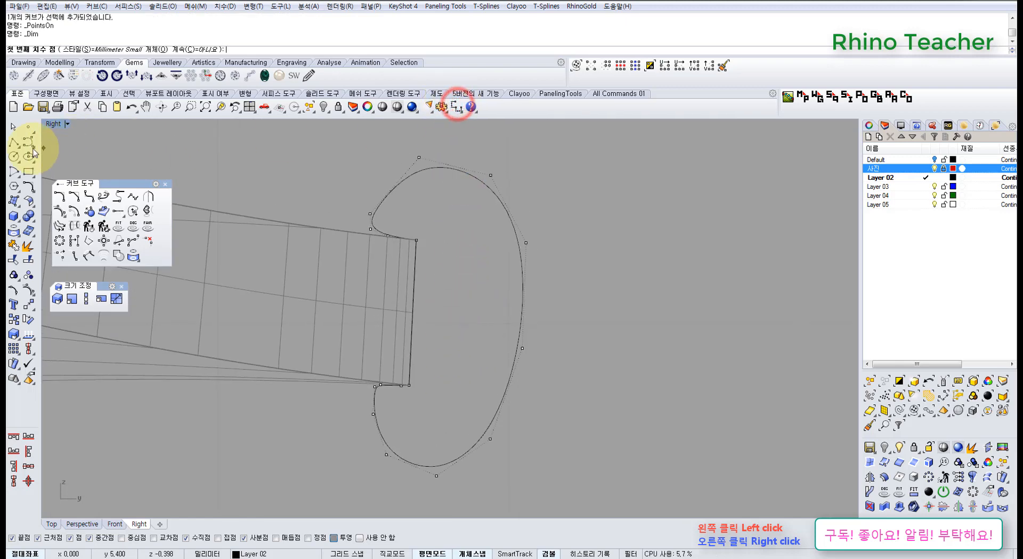
left_click(417, 244)
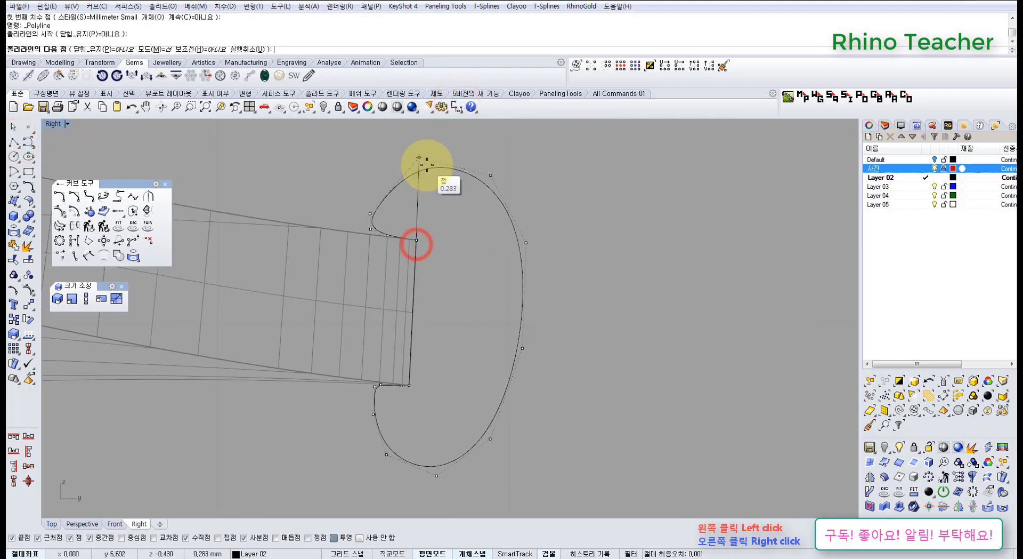
key("Escape")
right_click(414, 415)
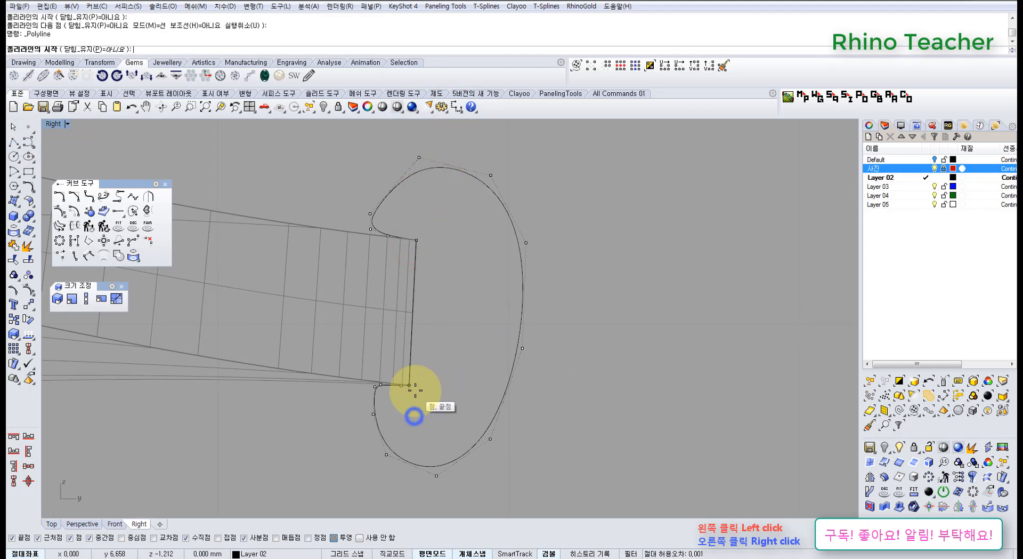
left_click(413, 312)
key("Escape")
right_click_drag(549, 342, 494, 306)
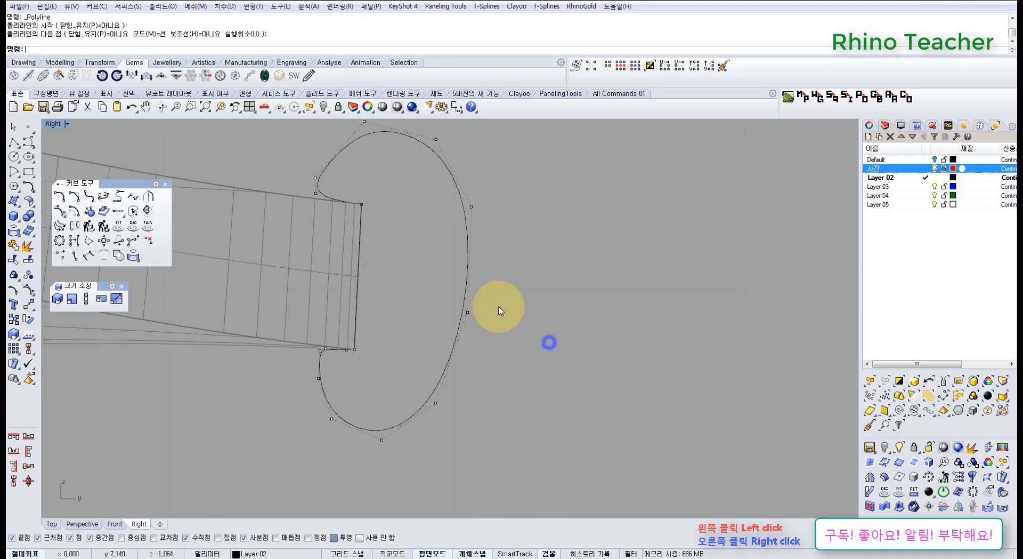
Step: Move the profile curve's two upper outer control points and its lower outer control point outward to widen the bulge
left_click(502, 310)
left_click_drag(430, 194, 514, 315)
left_click_drag(503, 260, 534, 261)
left_click(557, 282)
right_click_drag(482, 351, 460, 341)
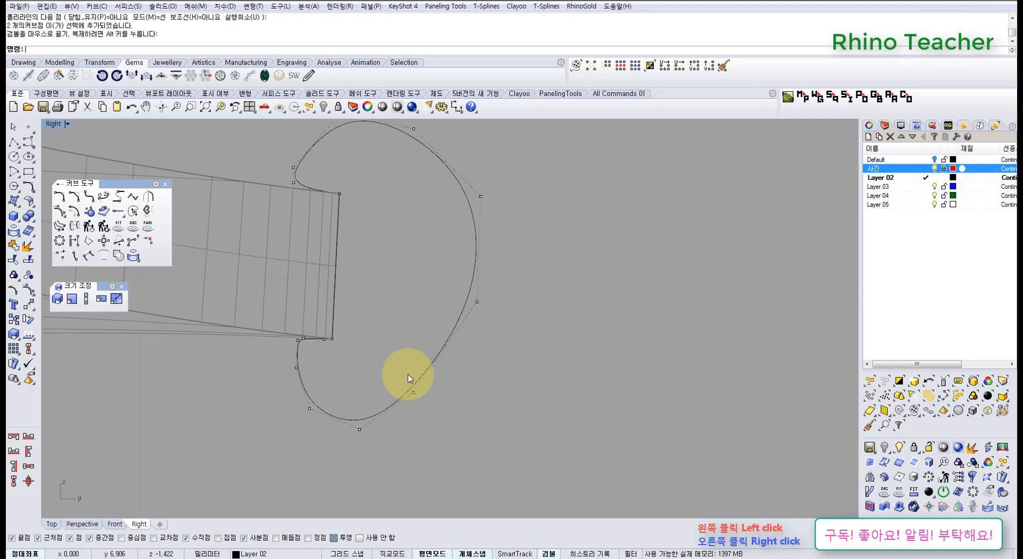
left_click_drag(400, 340, 451, 420)
left_click_drag(446, 367, 473, 368)
left_click(517, 351)
right_click_drag(347, 300, 427, 351)
Step: Disable object snaps and check the distance from the edge's upper corner inward to the profile's bend with a temporary polyline
scroll(428, 351, "down", 6)
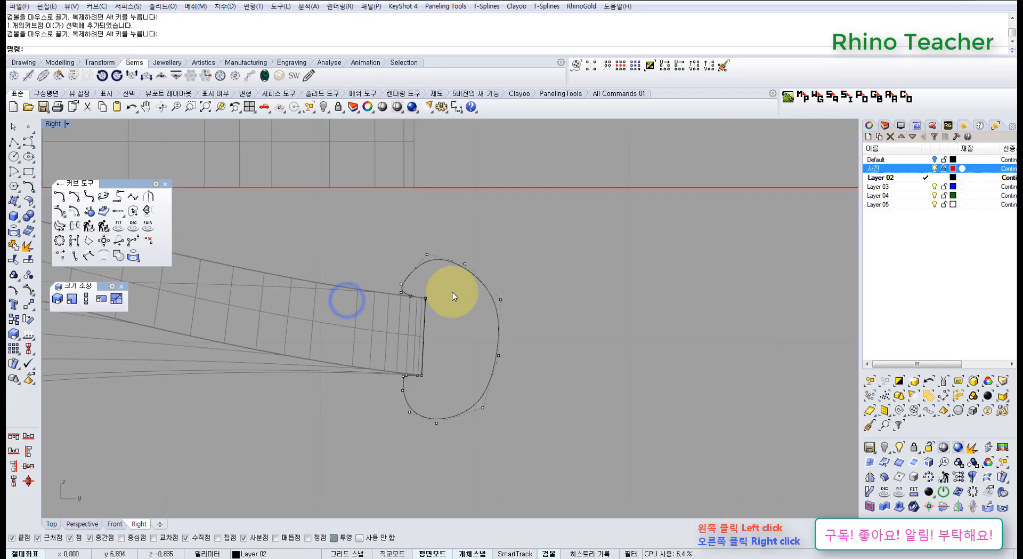
right_click_drag(445, 273, 469, 226)
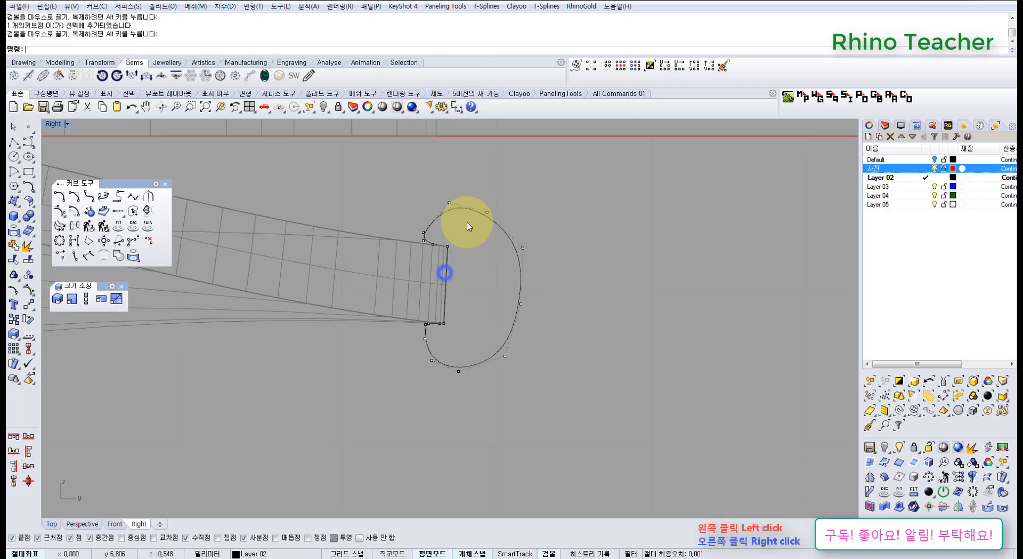
left_click(20, 143)
scroll(433, 222, "up", 6)
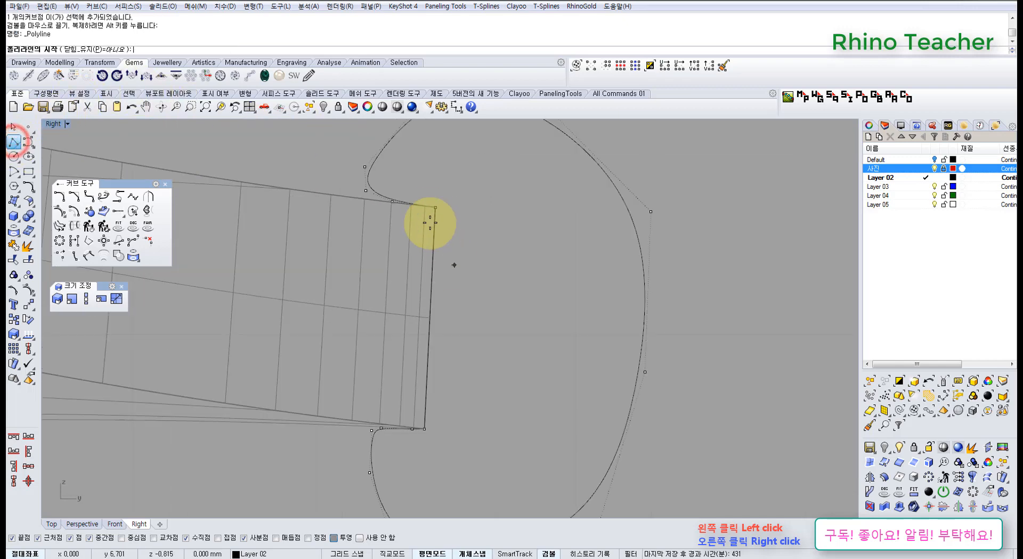
left_click(358, 538)
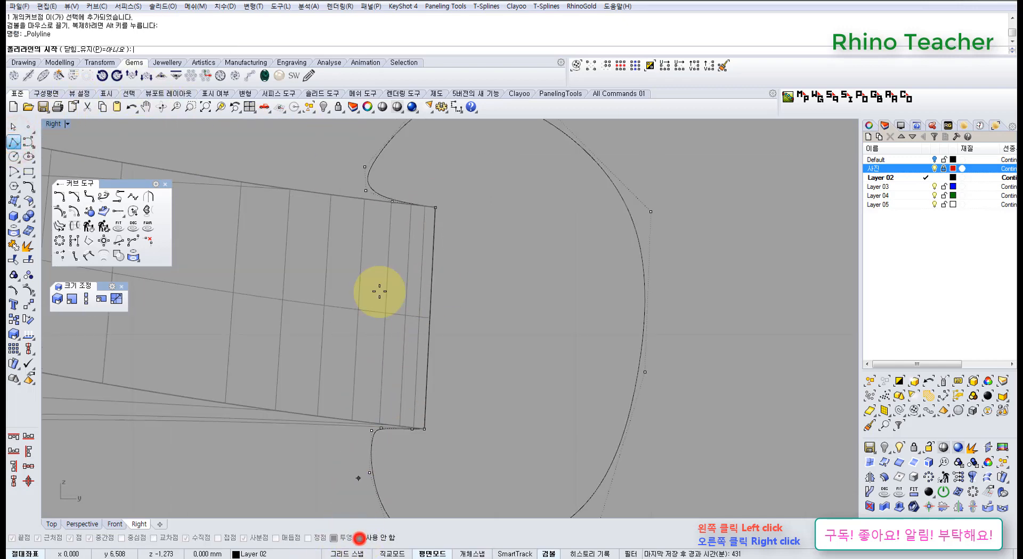
left_click(439, 209)
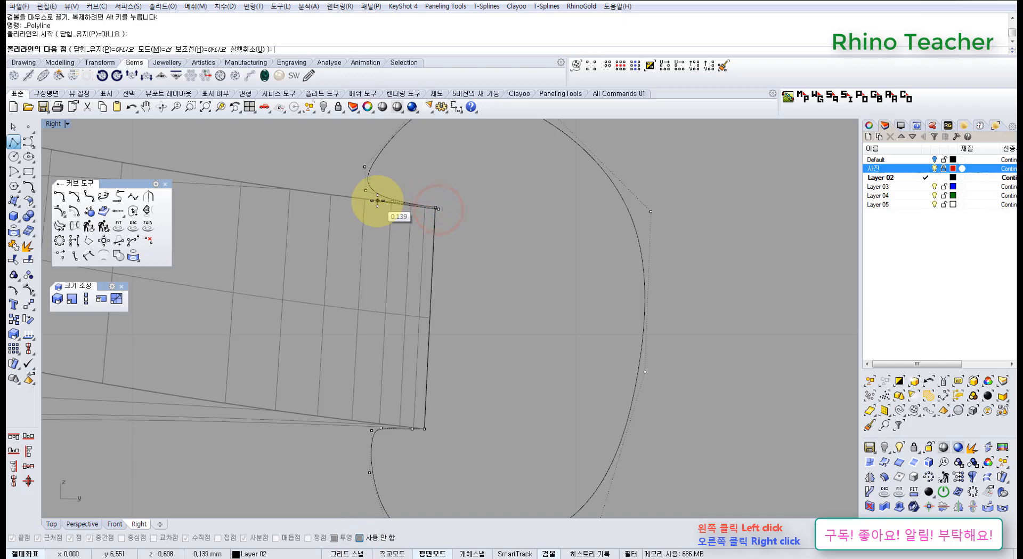
key("Escape")
Step: Move the two control points of the upper inner bend farther inward over the solid's top outline
scroll(377, 202, "down", 10)
scroll(369, 191, "up", 8)
left_click_drag(358, 170, 395, 239)
left_click_drag(414, 179, 359, 178)
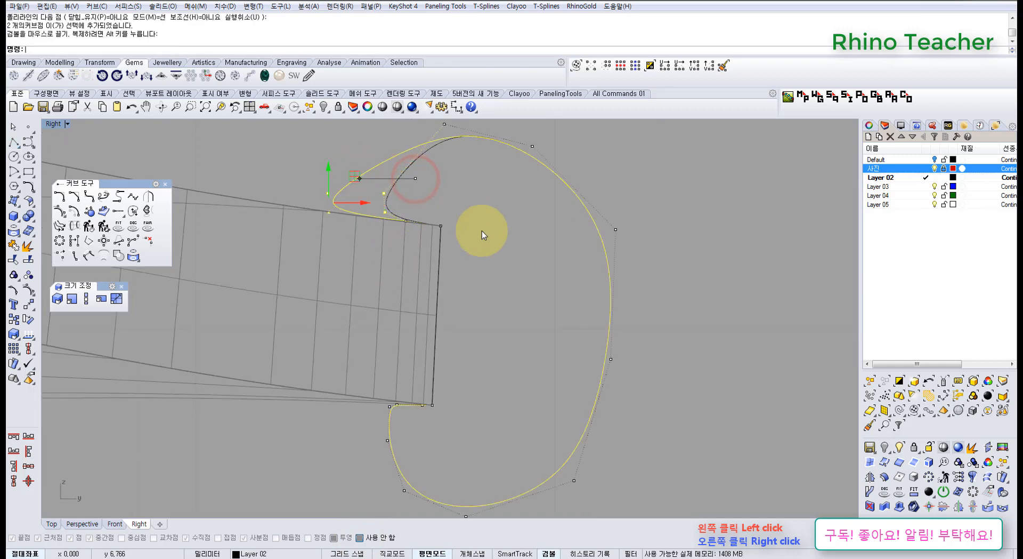
scroll(482, 232, "down", 6)
right_click_drag(496, 302, 487, 274)
left_click(485, 274)
Step: Move the lower inner bend's control points farther inward along the solid's underside, pulling the neighbouring point down and inward
scroll(421, 276, "up", 3)
left_click_drag(429, 296, 430, 294)
scroll(430, 297, "down", 4)
right_click_drag(430, 300, 444, 349)
left_click_drag(430, 308, 427, 305)
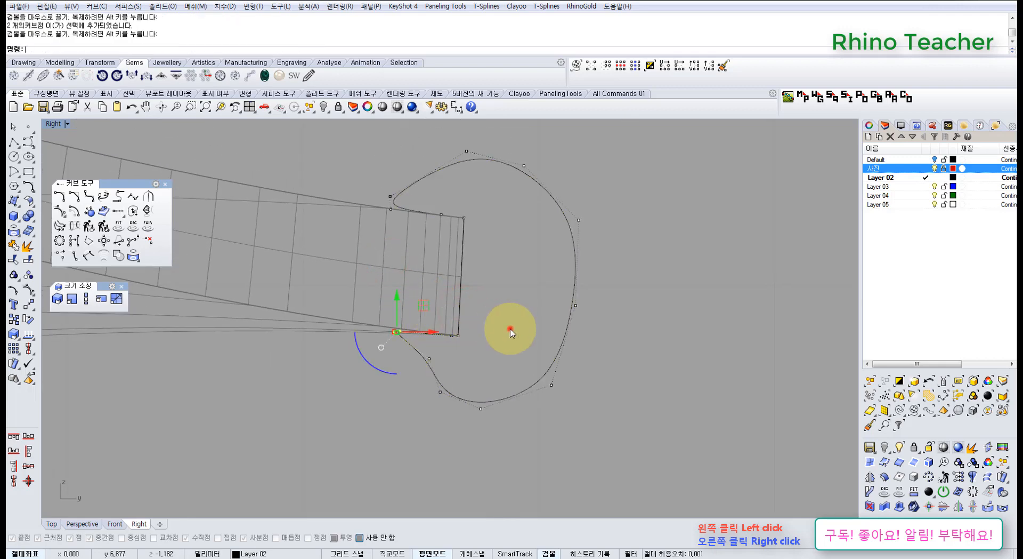
left_click(506, 327)
scroll(507, 327, "up", 4)
right_click_drag(459, 332, 434, 350)
left_click_drag(414, 338, 458, 361)
left_click_drag(469, 319, 434, 347)
left_click(516, 347)
Step: Move the control point at the tip of the underside bend down and inward to round the tight turn
scroll(516, 347, "down", 6)
right_click_drag(532, 304, 456, 348)
right_click_drag(399, 297, 486, 287)
scroll(457, 368, "up", 8)
scroll(424, 337, "up", 8)
left_click_drag(425, 338, 484, 374)
scroll(486, 373, "down", 4)
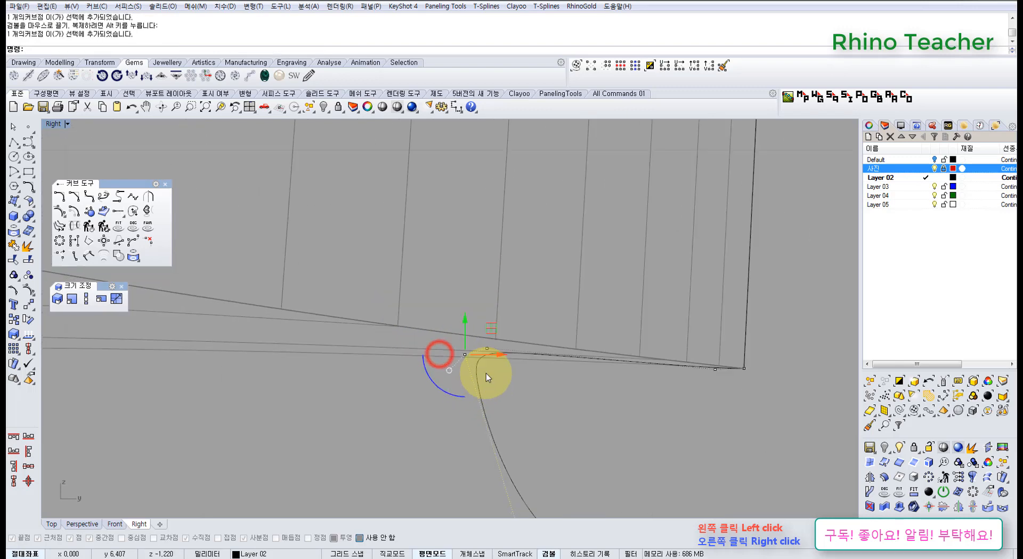
right_click_drag(487, 362, 427, 293)
left_click_drag(429, 282, 411, 310)
left_click(479, 341)
right_click_drag(472, 327, 442, 358)
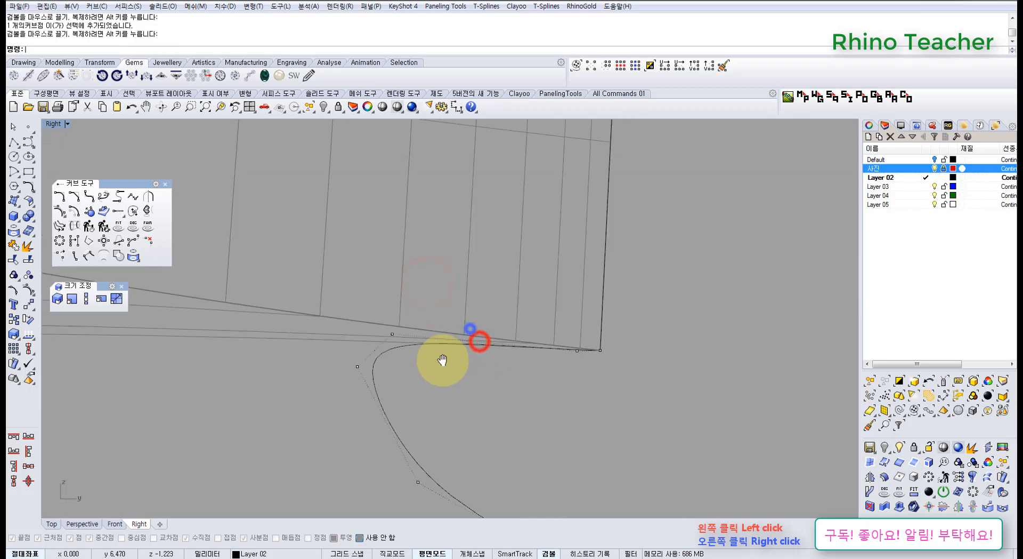
Step: Raise the underside bend's uppermost control point into the solid so the curve's end meets the body's underside
left_click_drag(367, 283, 430, 345)
scroll(431, 342, "down", 4)
right_click_drag(431, 327, 454, 378)
scroll(436, 360, "up", 6)
scroll(437, 361, "down", 6)
scroll(477, 332, "down", 3)
scroll(455, 379, "up", 3)
scroll(455, 392, "up", 2)
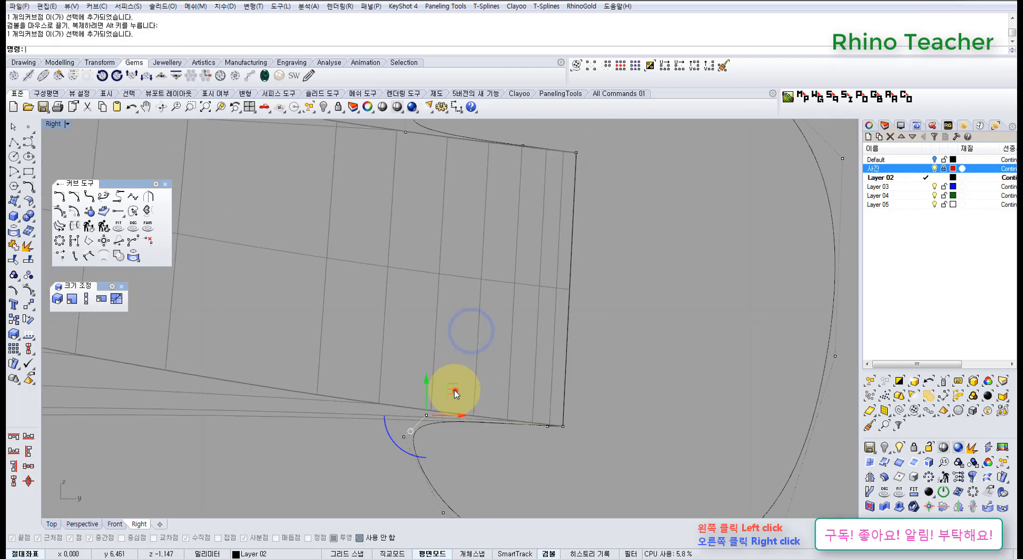
left_click_drag(456, 391, 435, 361)
right_click_drag(519, 376, 470, 366)
scroll(472, 360, "down", 8)
right_click_drag(474, 359, 493, 295)
scroll(489, 295, "up", 2)
scroll(490, 293, "up", 2)
left_click_drag(457, 293, 457, 293)
left_click(532, 382)
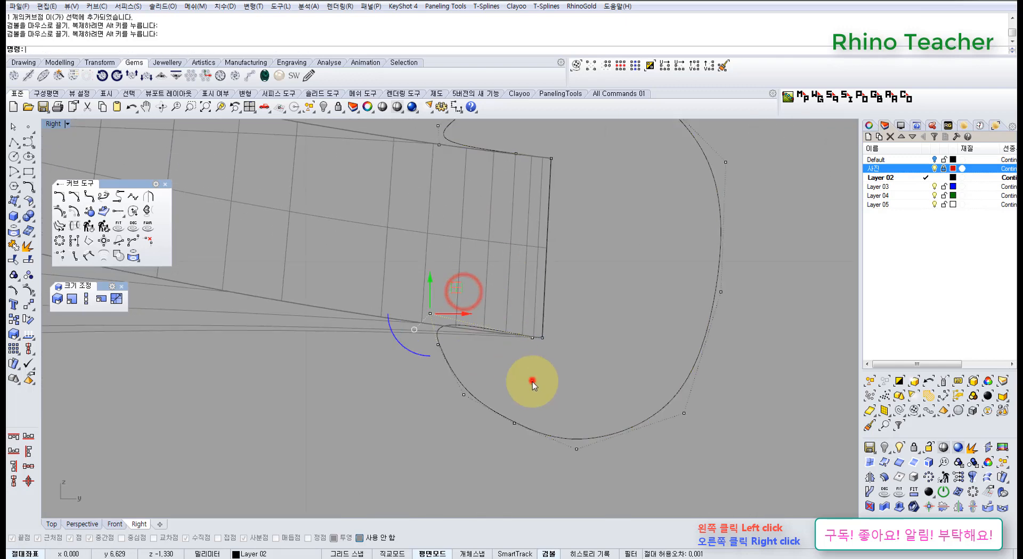
Step: Lower the control point on the profile's lower inner side and raise the one above it slightly to smooth the curve
right_click_drag(496, 381, 432, 320)
left_click_drag(441, 333, 484, 372)
left_click_drag(476, 329, 473, 347)
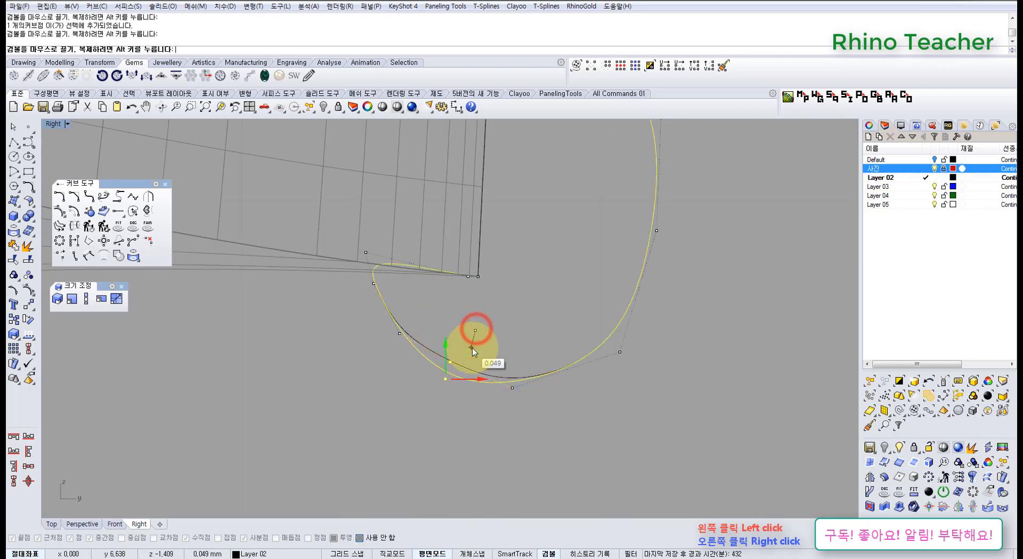
left_click(539, 320)
left_click_drag(379, 317, 426, 356)
right_click_drag(437, 316, 435, 363)
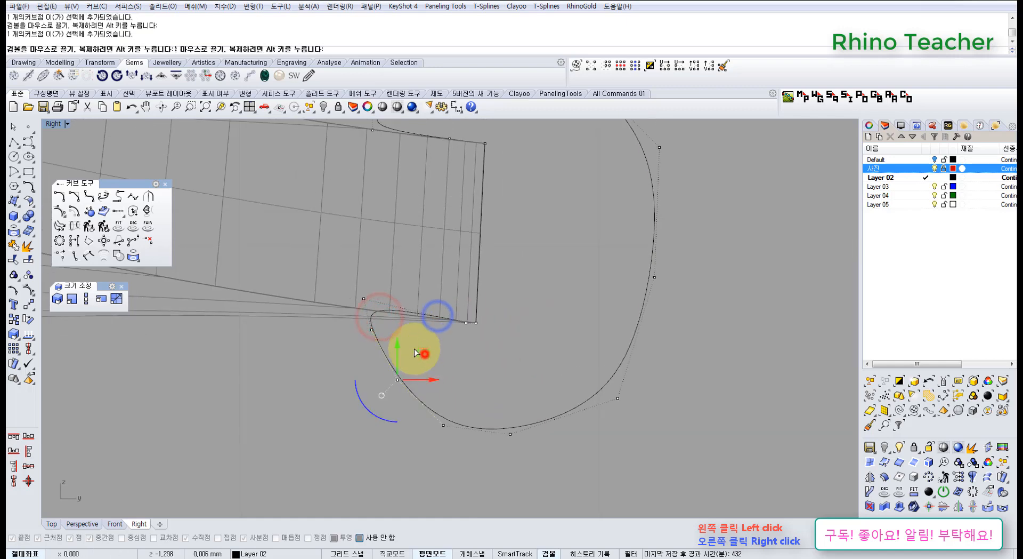
left_click_drag(414, 349, 412, 336)
left_click(437, 340)
Step: Fine-tune the control point at the inner tip of the underside bend
scroll(373, 330, "up", 6)
left_click_drag(340, 312, 425, 352)
scroll(410, 343, "down", 4)
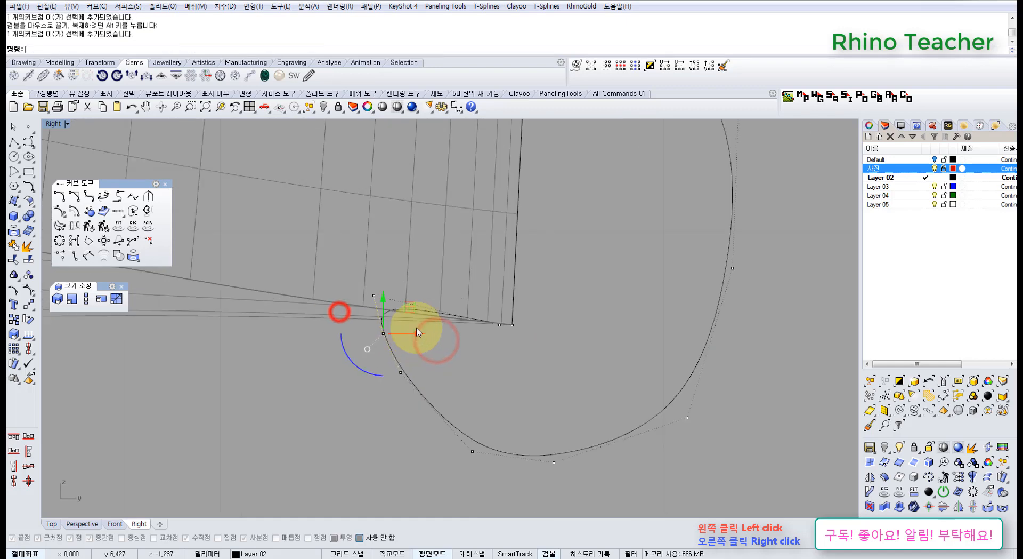
right_click_drag(418, 332, 435, 386)
left_click_drag(420, 360, 421, 359)
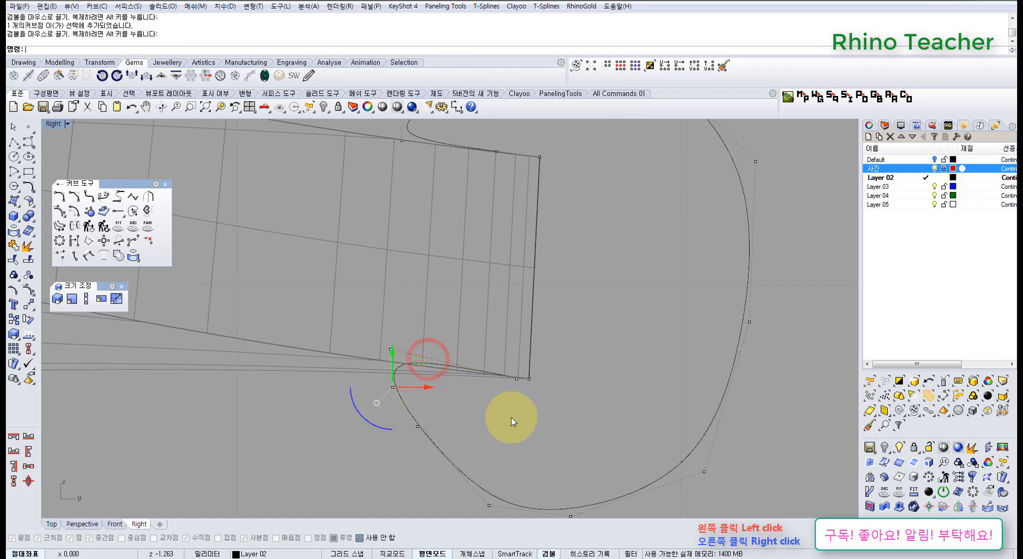
left_click(511, 420)
Step: Nudge the profile's lowest control point and move the lower outer control point outward and up
right_click_drag(533, 425, 420, 329)
left_click_drag(425, 350, 517, 462)
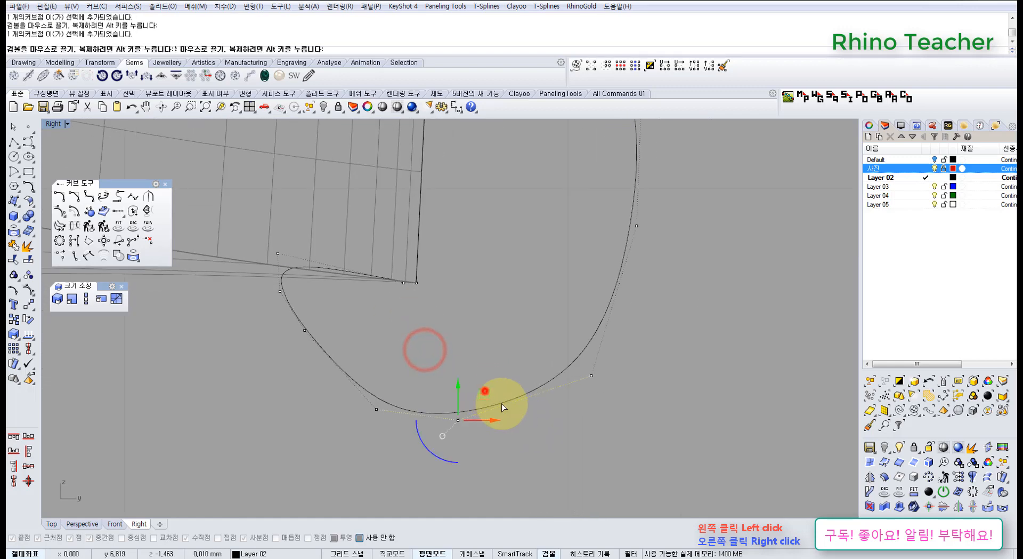
left_click_drag(511, 408, 510, 408)
left_click(580, 419)
scroll(590, 392, "down", 6)
right_click_drag(587, 360, 506, 377)
left_click_drag(482, 358, 544, 414)
left_click_drag(535, 376, 547, 369)
left_click(569, 333)
Step: Move the profile's outermost control point outward and raise the upper outer control point slightly
left_click_drag(487, 293, 556, 335)
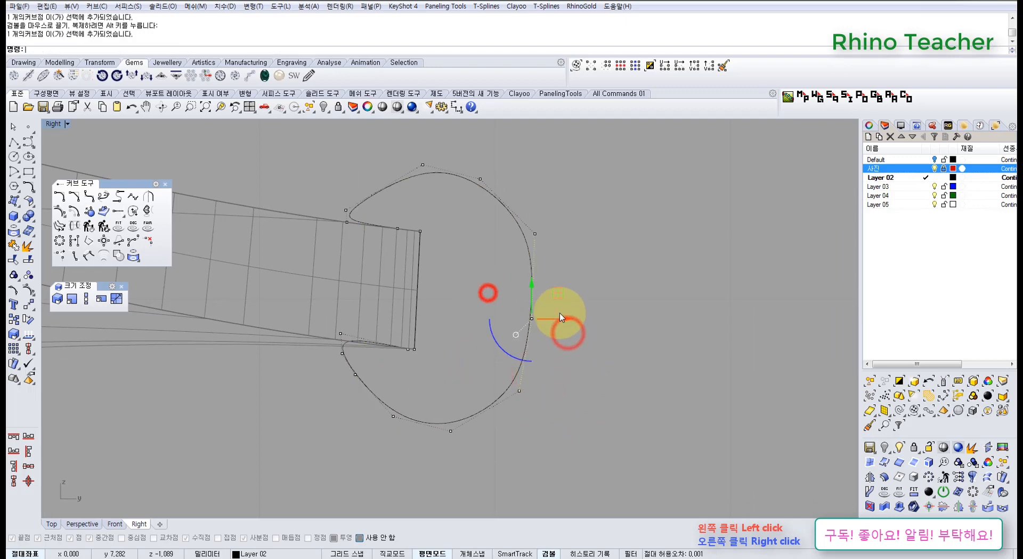
left_click_drag(566, 276, 567, 276)
left_click(573, 237)
right_click_drag(555, 224, 553, 270)
left_click_drag(484, 262, 548, 292)
right_click_drag(552, 271, 531, 304)
left_click_drag(540, 277, 539, 276)
left_click(476, 219)
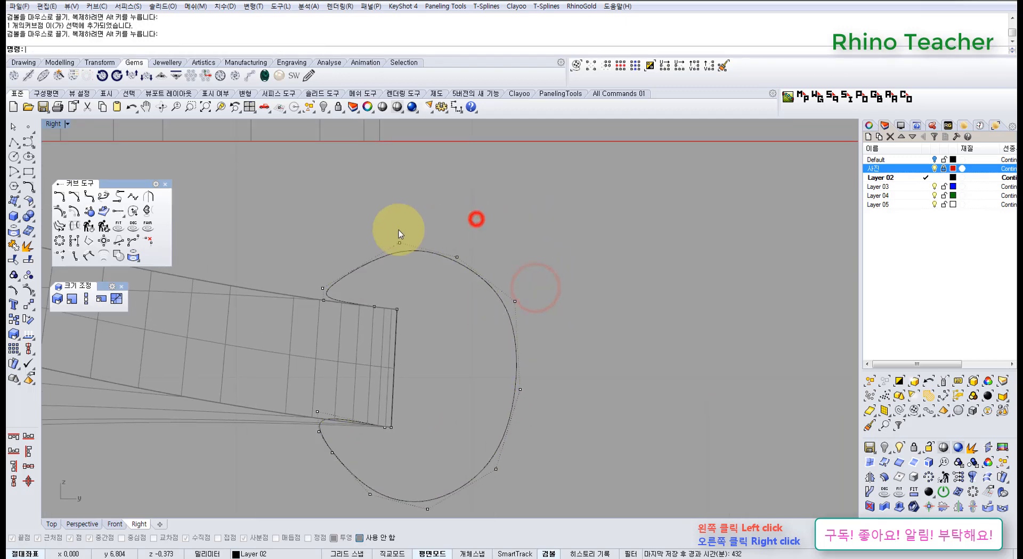
Step: Move the upper inner crest control point inward and down, and the topmost control point up and inward
right_click_drag(374, 231, 405, 252)
left_click_drag(415, 233, 456, 278)
left_click_drag(455, 232, 420, 243)
left_click(484, 307)
left_click_drag(473, 263, 510, 290)
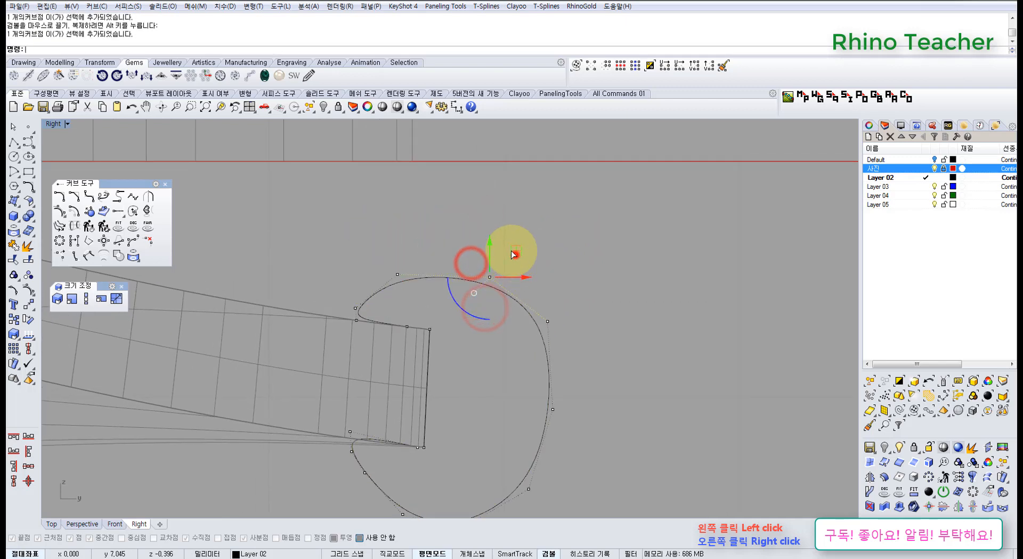
left_click_drag(516, 254, 504, 236)
right_click_drag(517, 315, 439, 343)
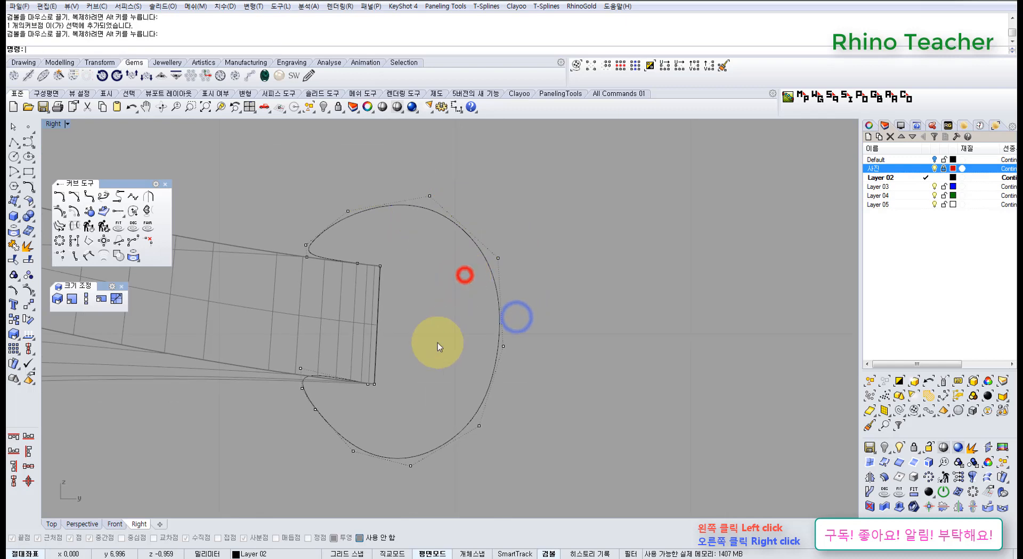
left_click(466, 274)
Step: Raise the topmost control point further and move the neighbouring inner crest point up and inward to round the top
right_click_drag(449, 258, 424, 299)
scroll(424, 299, "up", 4)
left_click_drag(413, 240, 449, 287)
right_click_drag(446, 283, 439, 324)
left_click_drag(446, 294, 454, 281)
left_click(516, 301)
right_click_drag(378, 334, 427, 275)
left_click_drag(368, 257, 405, 286)
left_click_drag(414, 247, 406, 242)
left_click(480, 322)
Step: Move the upper outer and outermost control points of the profile farther outward for a fuller side
right_click_drag(480, 332, 411, 291)
left_click_drag(417, 256, 496, 290)
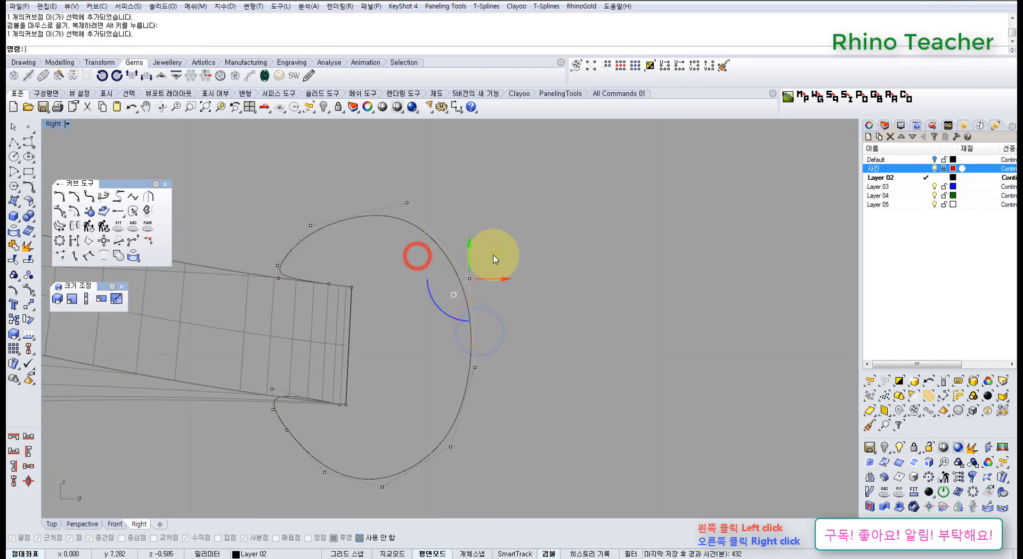
left_click_drag(493, 255, 501, 255)
left_click(550, 358)
right_click_drag(501, 358, 500, 292)
left_click_drag(421, 265, 477, 301)
left_click_drag(493, 268, 503, 272)
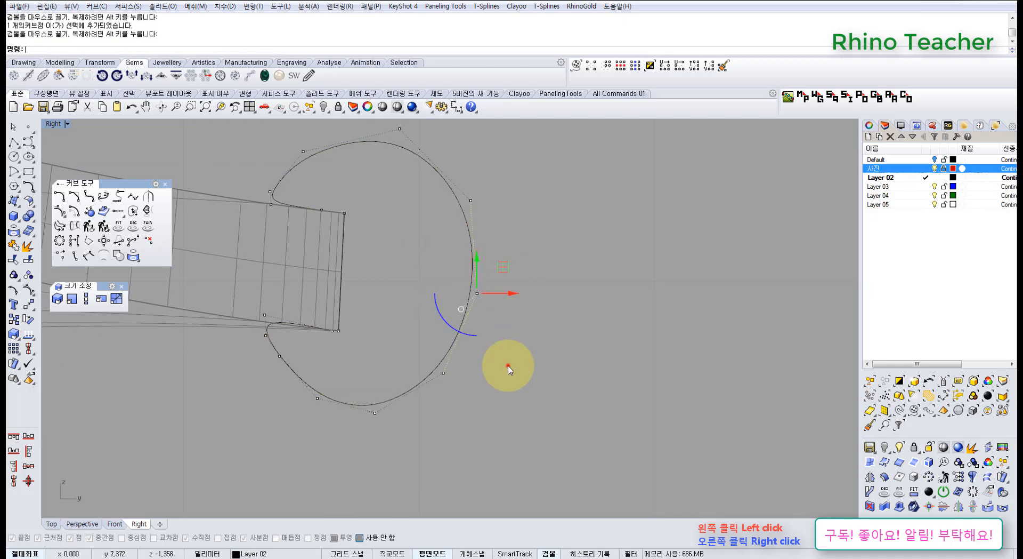
left_click(508, 366)
Step: Move the lower outer control point outward and the bottom's inner control point slightly inward
right_click_drag(456, 369, 483, 340)
left_click_drag(450, 318, 494, 360)
left_click_drag(498, 323, 503, 322)
left_click(590, 336)
right_click_drag(421, 369, 485, 358)
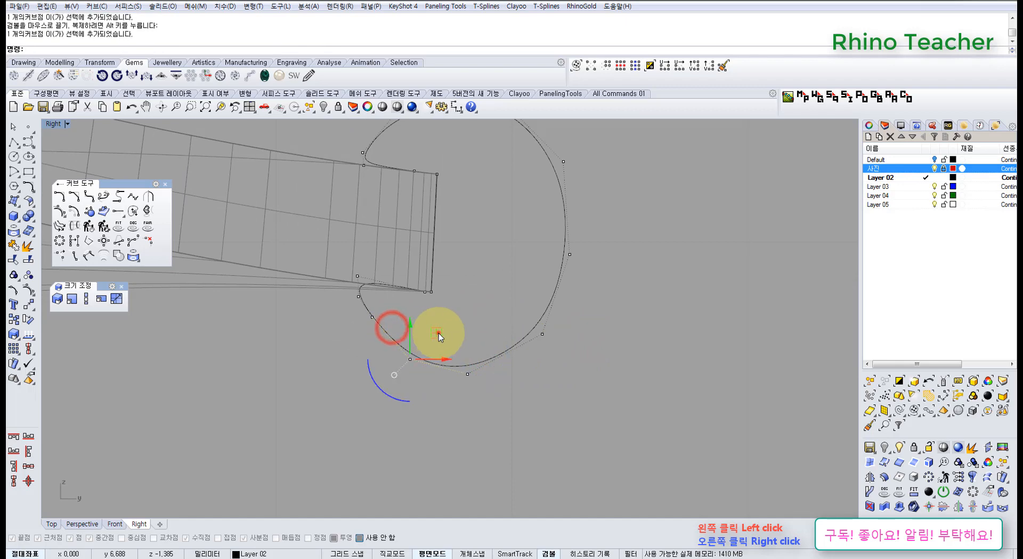
left_click_drag(438, 332, 430, 331)
left_click(448, 304)
Step: Push the control point below the underside bend down and inward, and lower the bottom's inner control point to round that corner
scroll(372, 312, "up", 4)
left_click_drag(347, 312, 406, 347)
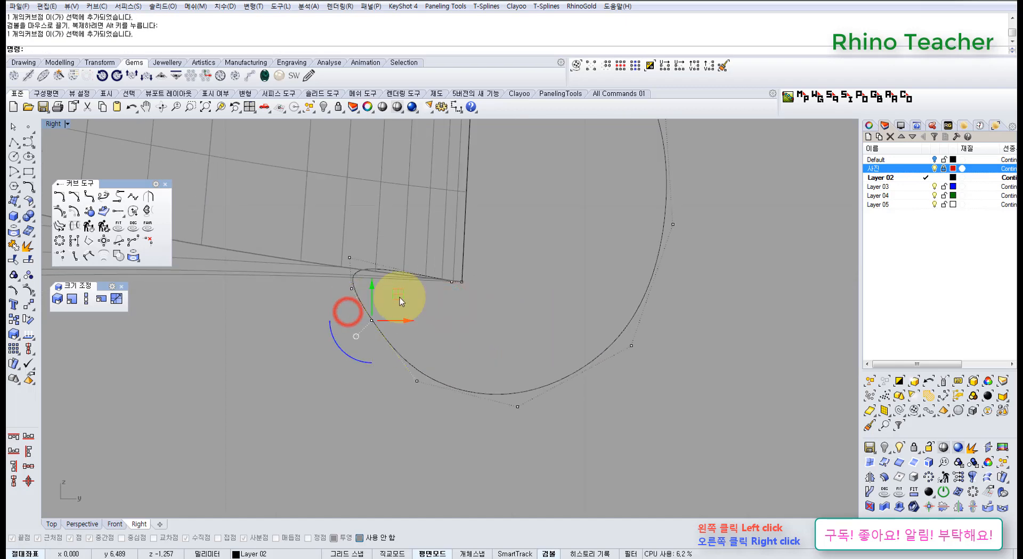
left_click_drag(400, 296, 390, 305)
left_click(434, 308)
right_click_drag(437, 337, 353, 349)
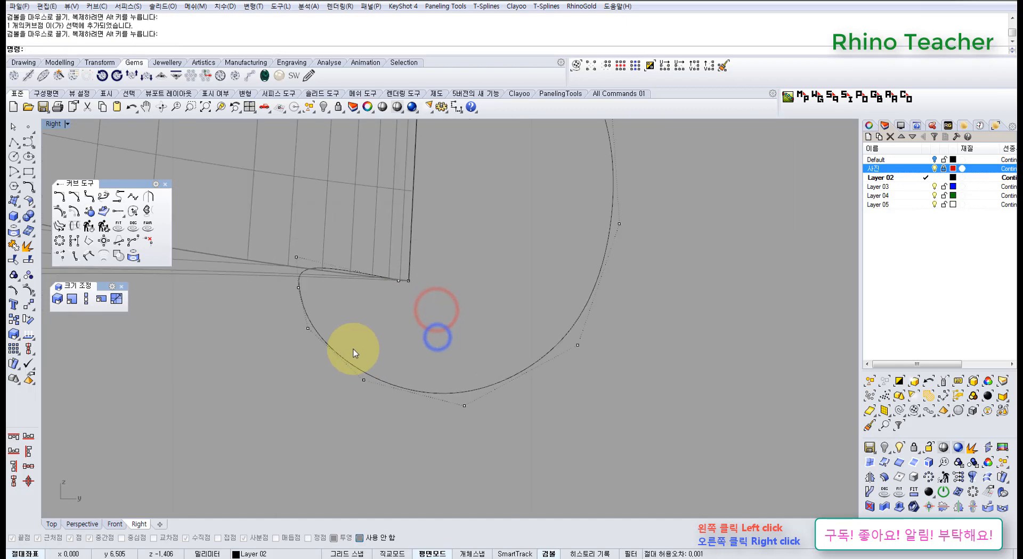
left_click_drag(349, 335, 392, 362)
left_click(430, 347)
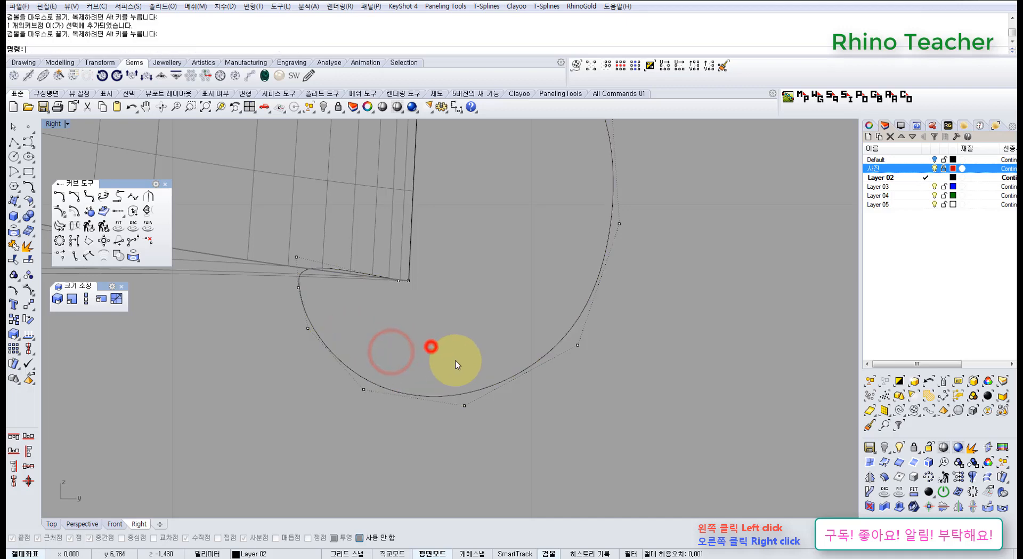
Step: Move the profile's lowest control point outward and slightly down to even out the bottom curvature
scroll(462, 363, "down", 8)
right_click_drag(462, 358, 366, 324)
scroll(373, 338, "up", 4)
left_click_drag(384, 358, 415, 407)
scroll(419, 395, "up", 4)
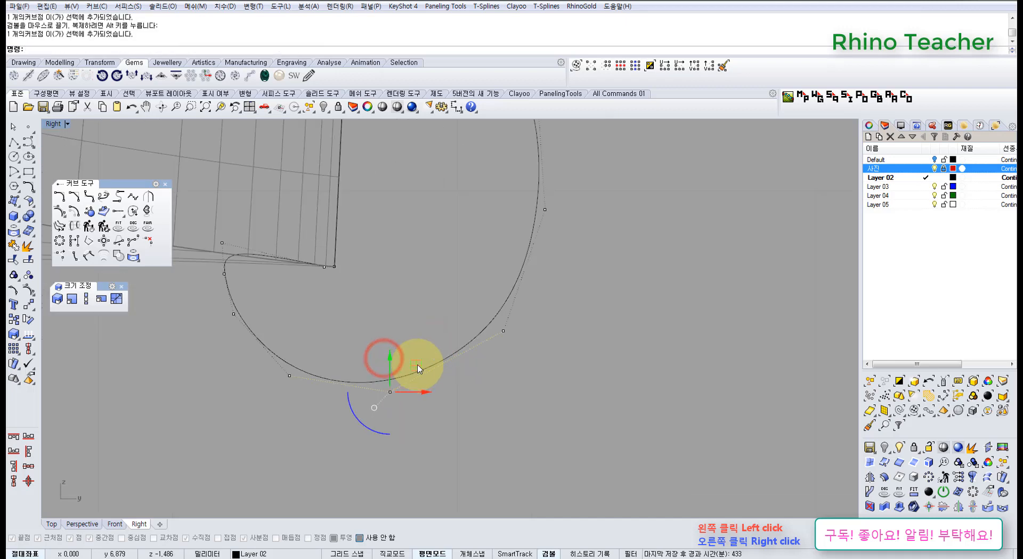
left_click_drag(418, 364, 435, 367)
left_click(485, 369)
Step: Nudge the lower outer and outermost control points outward to finish smoothing the profile's outer side
scroll(505, 361, "down", 4)
right_click_drag(504, 355, 454, 387)
scroll(456, 368, "up", 2)
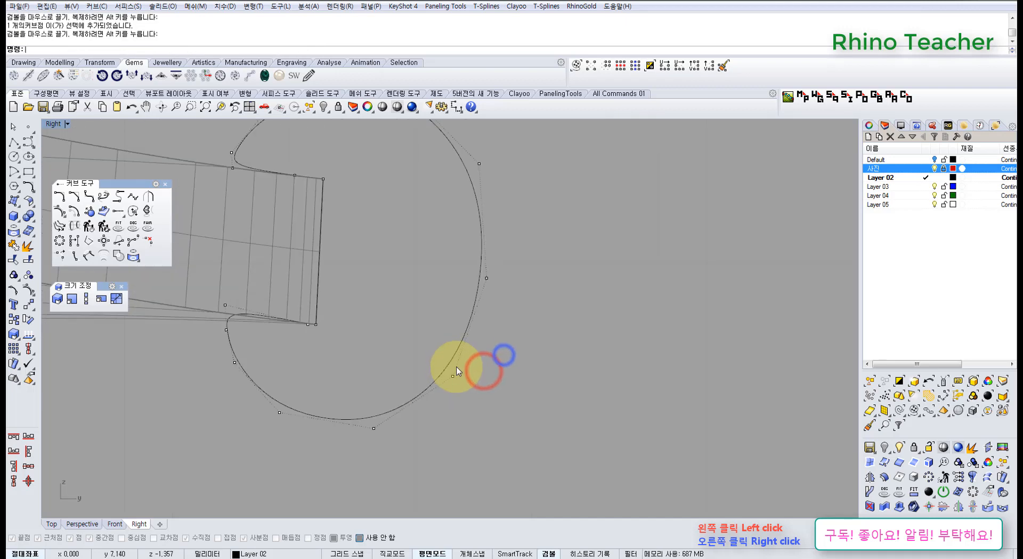
left_click_drag(422, 341, 474, 386)
left_click_drag(484, 349, 489, 350)
left_click(515, 343)
right_click_drag(487, 279, 475, 335)
left_click_drag(462, 313, 523, 360)
left_click_drag(521, 312, 523, 311)
left_click(570, 321)
scroll(568, 321, "down", 6)
right_click_drag(542, 327, 555, 293)
scroll(480, 325, "up", 5)
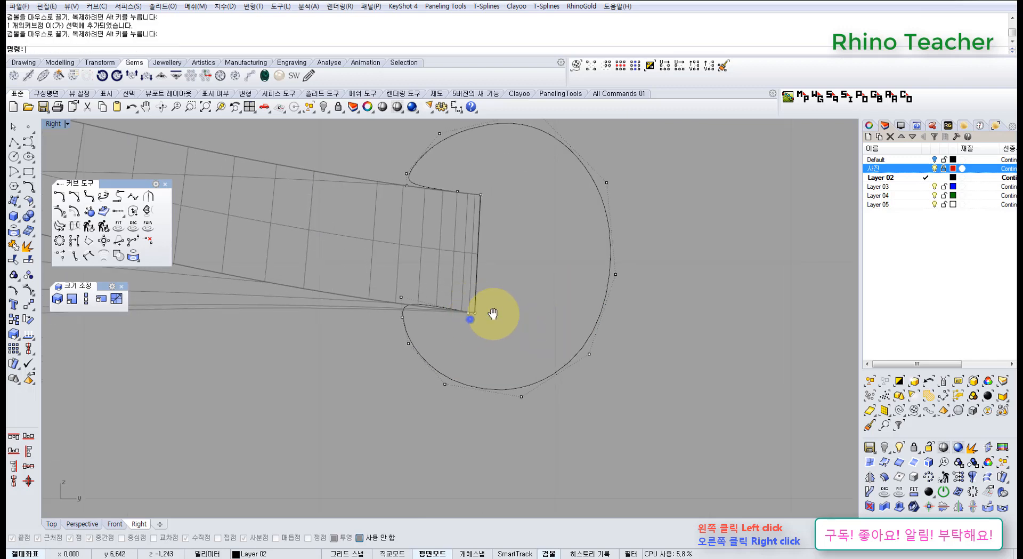
Step: Nudge the control point on the profile's lower inner side slightly inward to round the curve
right_click_drag(470, 319, 436, 320)
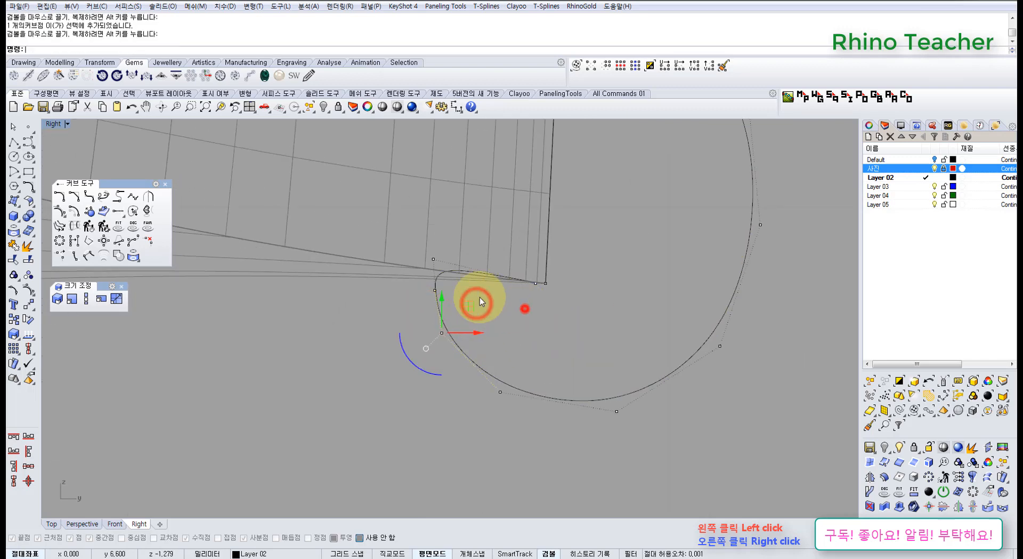
scroll(415, 285, "up", 5)
right_click_drag(484, 300, 456, 323)
left_click_drag(456, 322, 450, 323)
left_click(529, 336)
Step: Move the inner one of the profile's two bottom control points down to fill out the underside
scroll(534, 348, "down", 6)
right_click_drag(564, 361, 411, 364)
scroll(440, 320, "down", 2)
left_click(458, 349)
scroll(459, 347, "down", 4)
scroll(392, 374, "up", 6)
left_click_drag(361, 356, 407, 417)
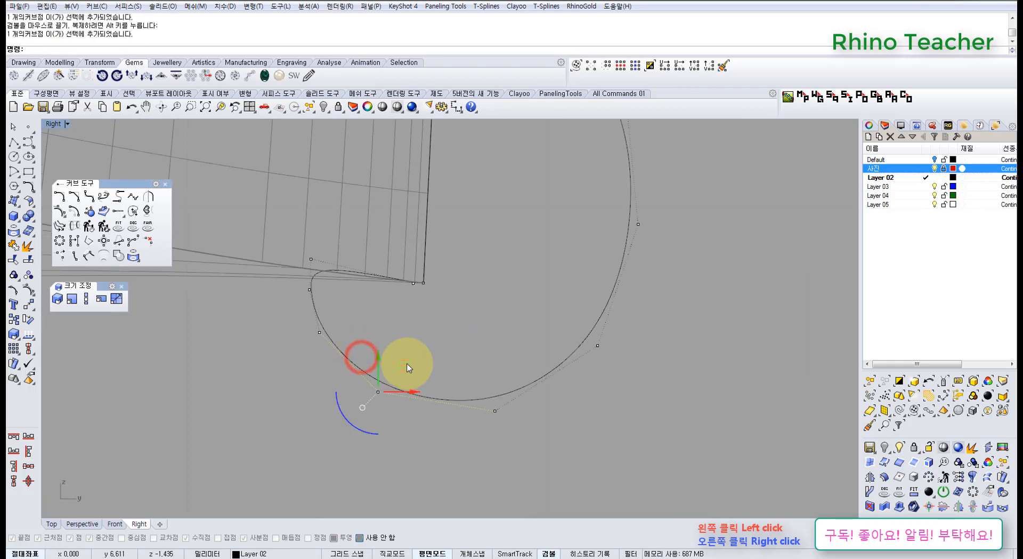
left_click_drag(407, 366, 408, 373)
left_click(467, 346)
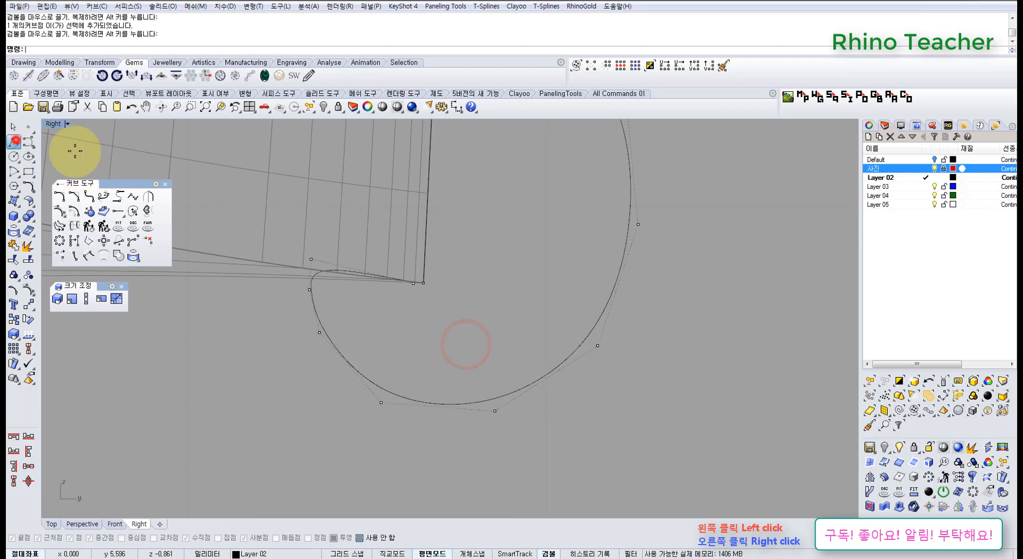
Step: Compare the rim's thickness below and above the body using temporary lines from the lower and upper corners of its edge
left_click(14, 141)
left_click(423, 283)
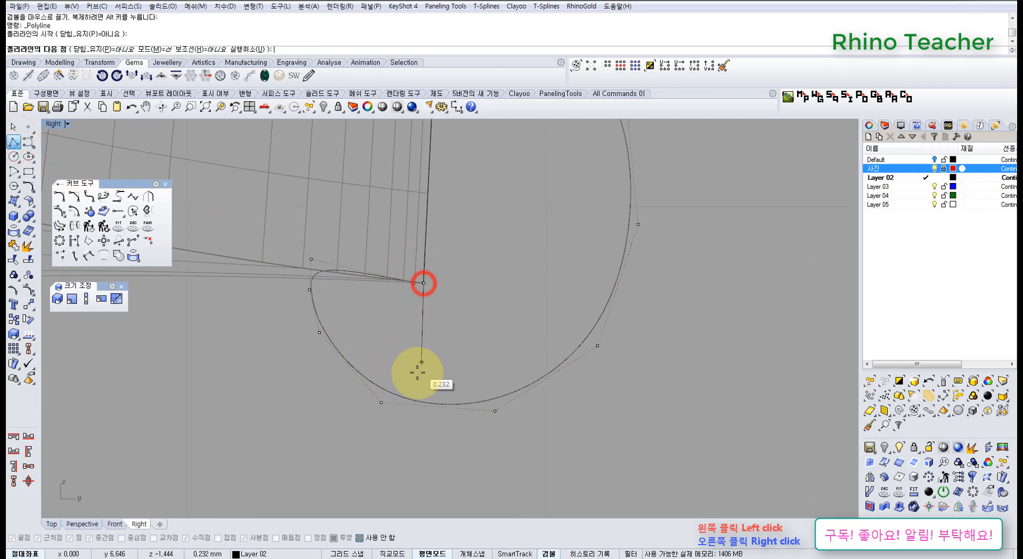
right_click(417, 399)
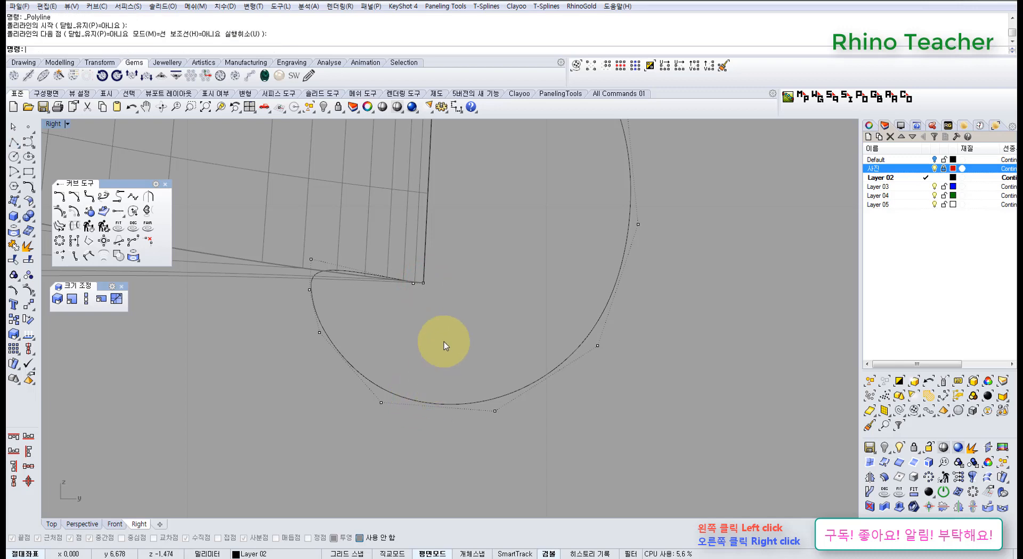
right_click_drag(455, 281, 405, 341)
left_click(400, 346)
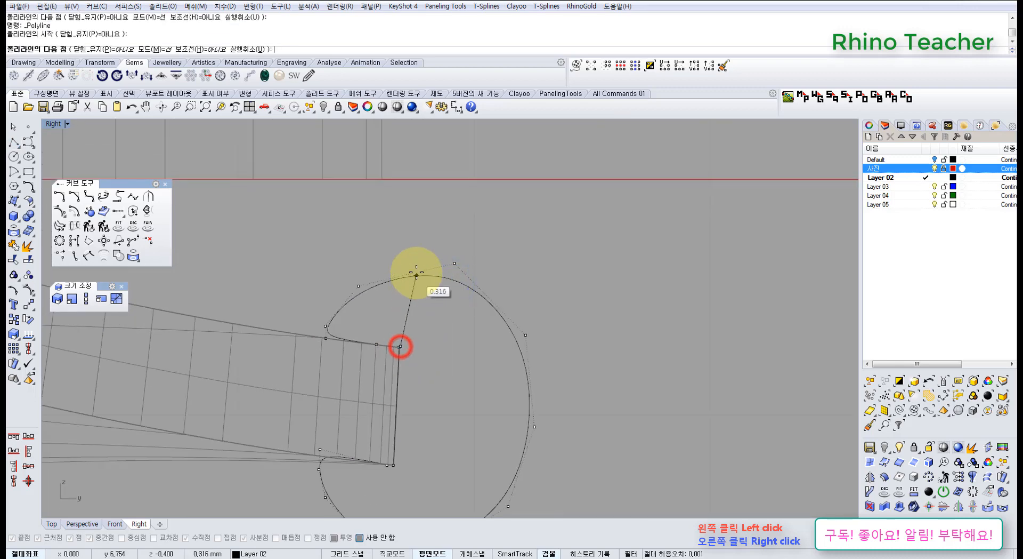
key("Escape")
Step: Raise the profile's upper inner and topmost control points slightly to thicken the rim above the body
scroll(356, 290, "up", 4)
left_click_drag(345, 256, 376, 306)
right_click_drag(402, 300, 396, 345)
left_click_drag(382, 303, 379, 299)
left_click(435, 338)
right_click_drag(453, 328, 381, 291)
left_click_drag(393, 251, 451, 306)
left_click_drag(448, 258, 447, 252)
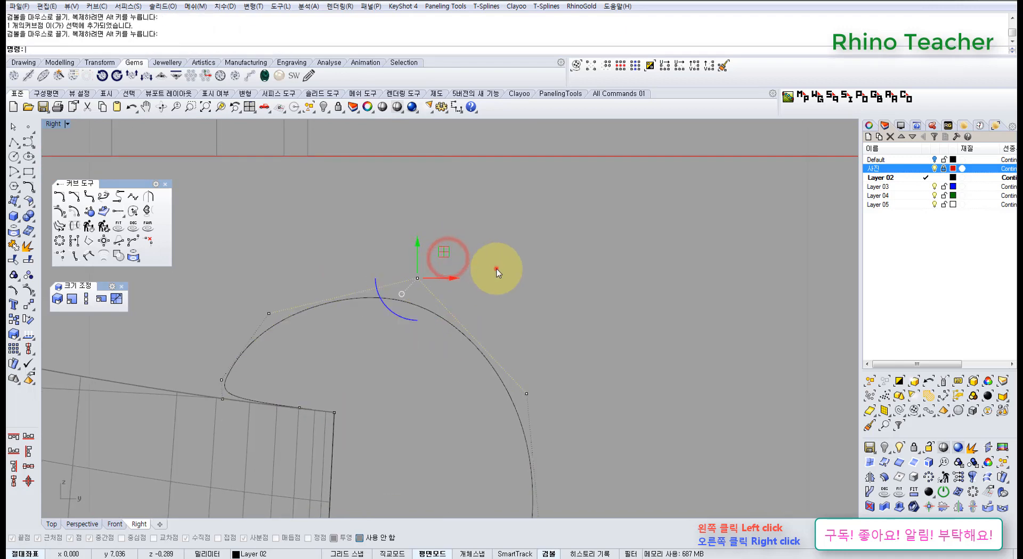
left_click(497, 269)
Step: Lower the profile's bottommost control point slightly to thicken the rim below the body
scroll(508, 293, "down", 4)
right_click_drag(561, 343, 500, 265)
right_click_drag(491, 324, 468, 305)
right_click_drag(423, 338, 488, 325)
left_click_drag(420, 378, 463, 407)
left_click_drag(465, 373, 466, 377)
left_click(516, 396)
Step: Move the bottommost control point slightly outward and nudge the bottom's inner control point inward and down
right_click_drag(510, 356, 443, 407)
left_click_drag(419, 360, 473, 393)
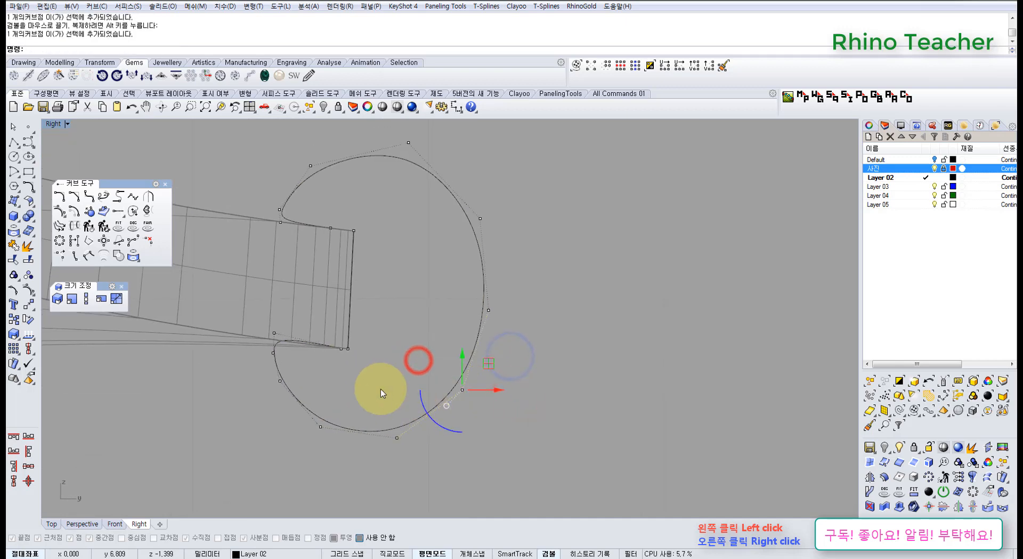
scroll(414, 426, "up", 4)
left_click_drag(411, 422, 420, 419)
left_click(482, 415)
right_click_drag(386, 406, 481, 380)
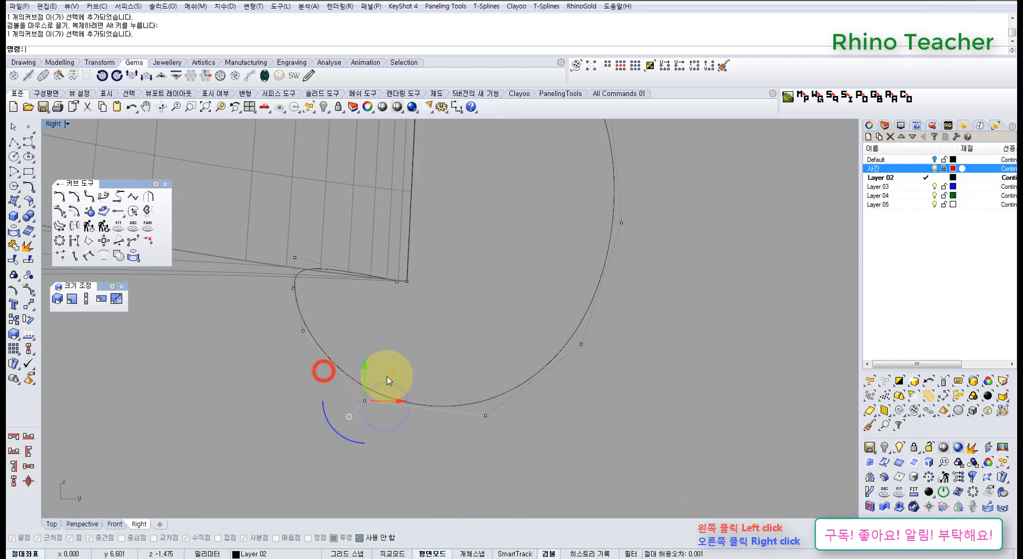
left_click_drag(391, 374, 389, 376)
left_click(429, 351)
Step: Nudge the profile's outermost and upper outer control points slightly outward to round the outer side
scroll(430, 353, "down", 8)
right_click_drag(469, 288, 446, 308)
scroll(479, 305, "down", 10)
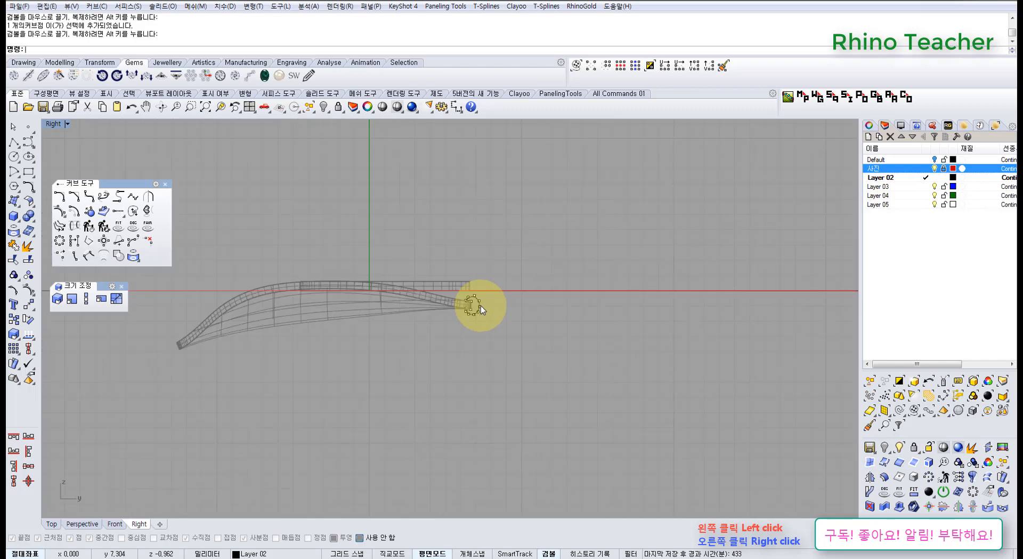
scroll(480, 306, "up", 10)
left_click_drag(447, 297, 512, 343)
left_click_drag(507, 293, 508, 294)
left_click(505, 229)
right_click_drag(483, 247, 481, 292)
left_click_drag(433, 273, 507, 300)
left_click_drag(497, 264, 500, 263)
left_click(528, 274)
Step: Nudge the profile's lower outer control point slightly outward to smooth the run into the bottom
scroll(570, 344, "down", 8)
right_click_drag(571, 347, 557, 285)
scroll(518, 315, "up", 8)
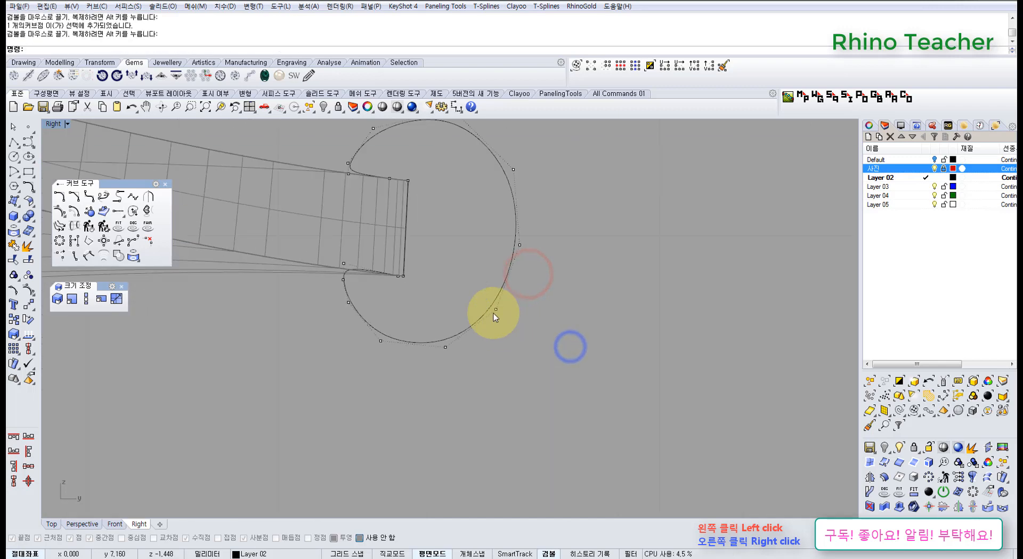
left_click_drag(457, 274, 522, 305)
right_click_drag(521, 302, 496, 338)
left_click_drag(496, 336, 497, 336)
left_click(542, 328)
right_click_drag(480, 350, 529, 323)
left_click_drag(445, 334, 484, 388)
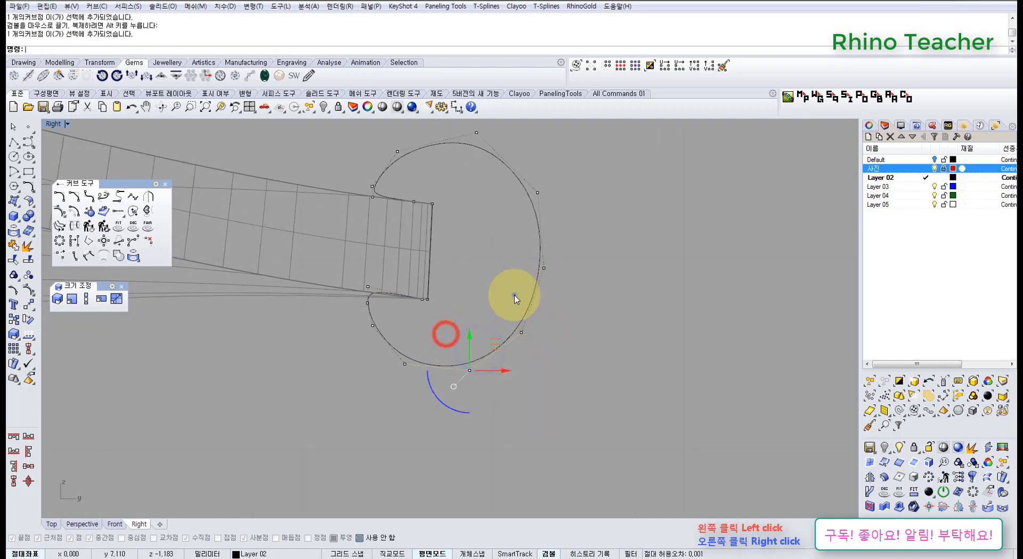
left_click(550, 330)
Step: Raise the profile's upper inner control point slightly and turn off the curve's control points
right_click_drag(514, 294, 492, 354)
scroll(502, 340, "down", 6)
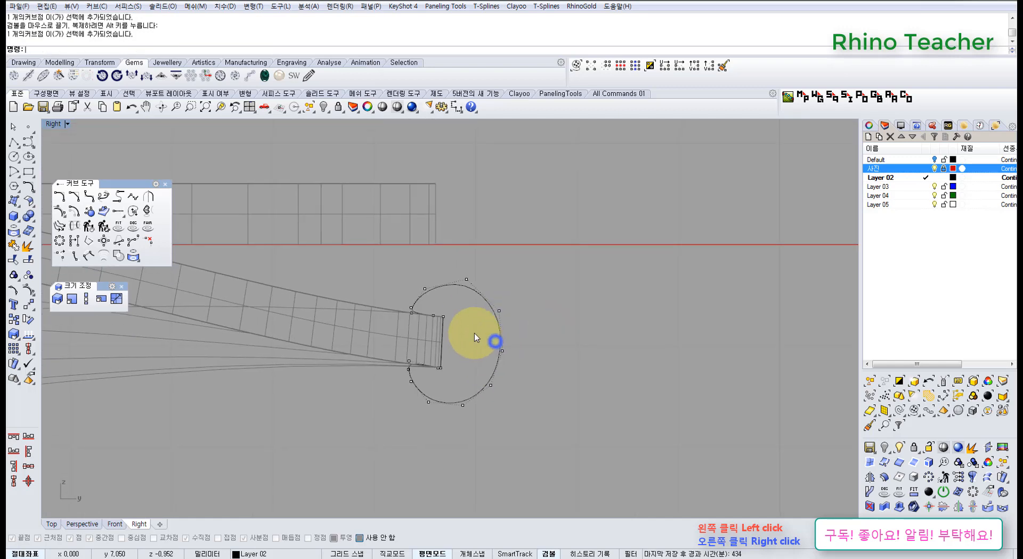
scroll(475, 333, "up", 6)
scroll(398, 254, "up", 6)
left_click_drag(402, 250, 402, 245)
left_click(488, 303)
scroll(486, 371, "down", 8)
right_click_drag(484, 376, 475, 297)
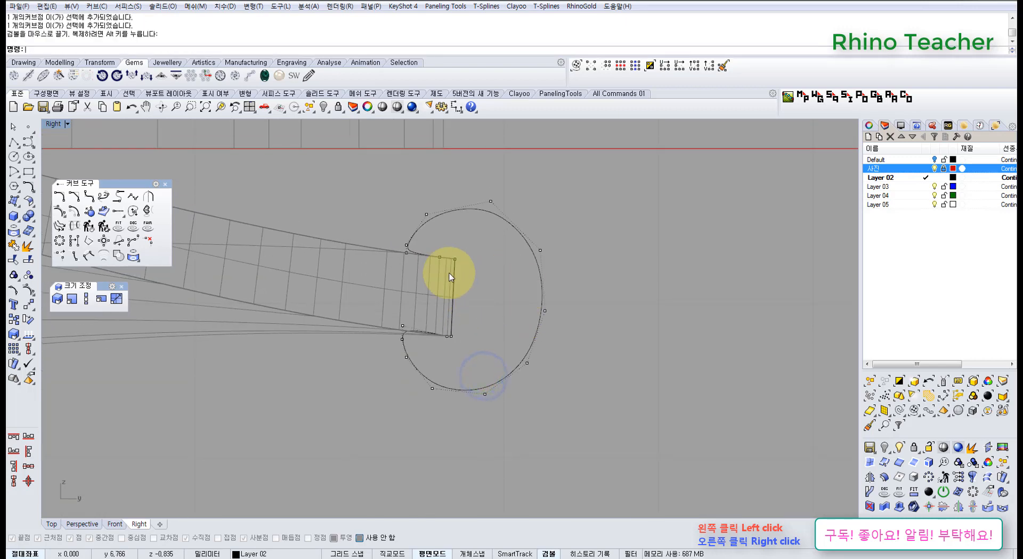
scroll(530, 297, "down", 6)
right_click_drag(537, 298, 581, 330)
key("Escape")
scroll(527, 328, "down", 5)
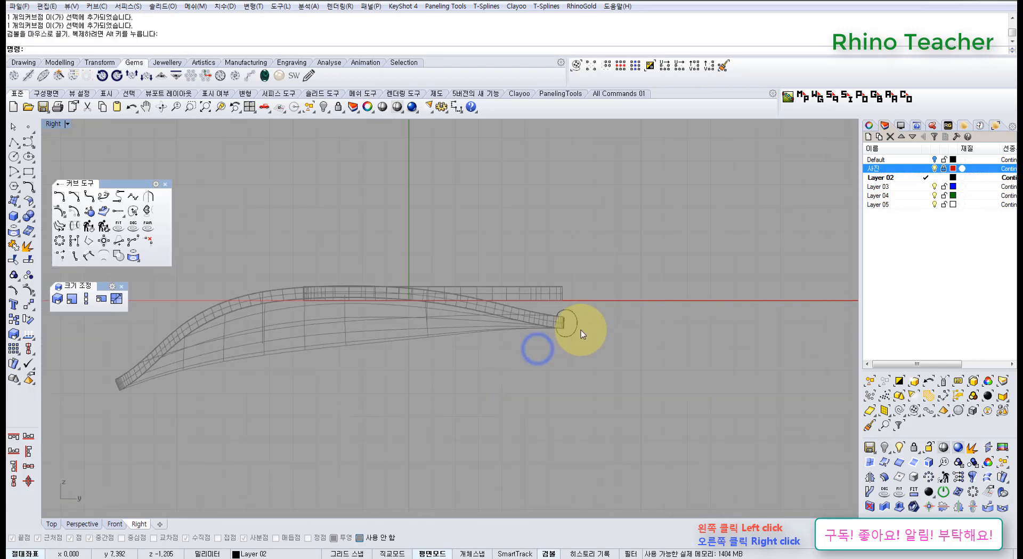
scroll(582, 327, "up", 5)
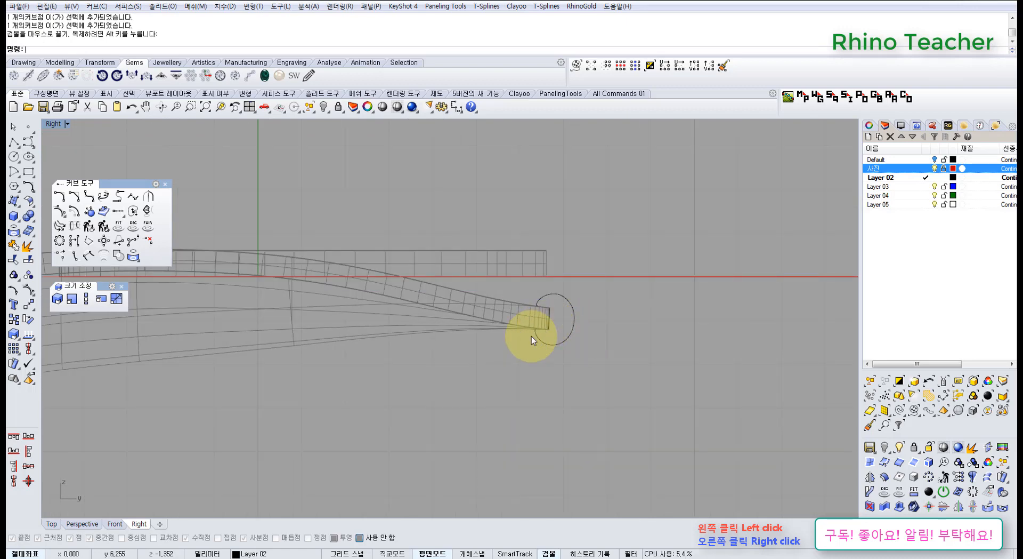
scroll(532, 335, "up", 6)
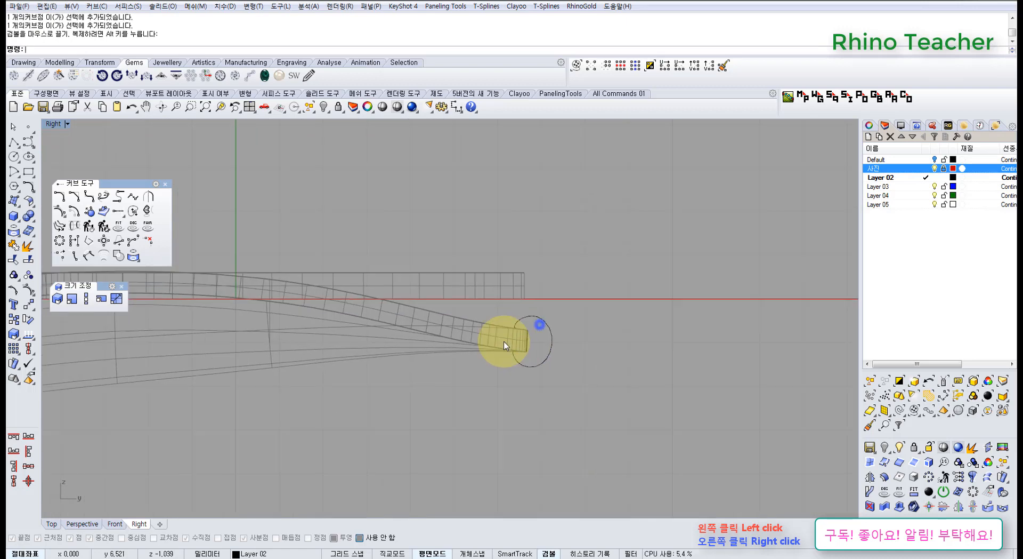
Step: Switch to the Perspective view and hide the reference photo layer 사진
key("ctrl+F4")
right_click_drag(504, 323, 453, 362)
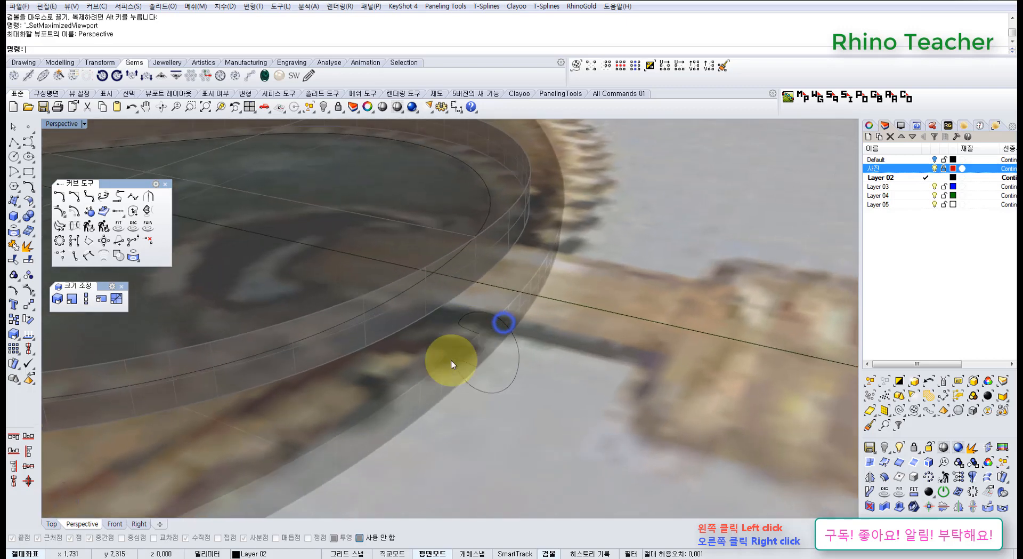
scroll(454, 370, "down", 6)
left_click(934, 168)
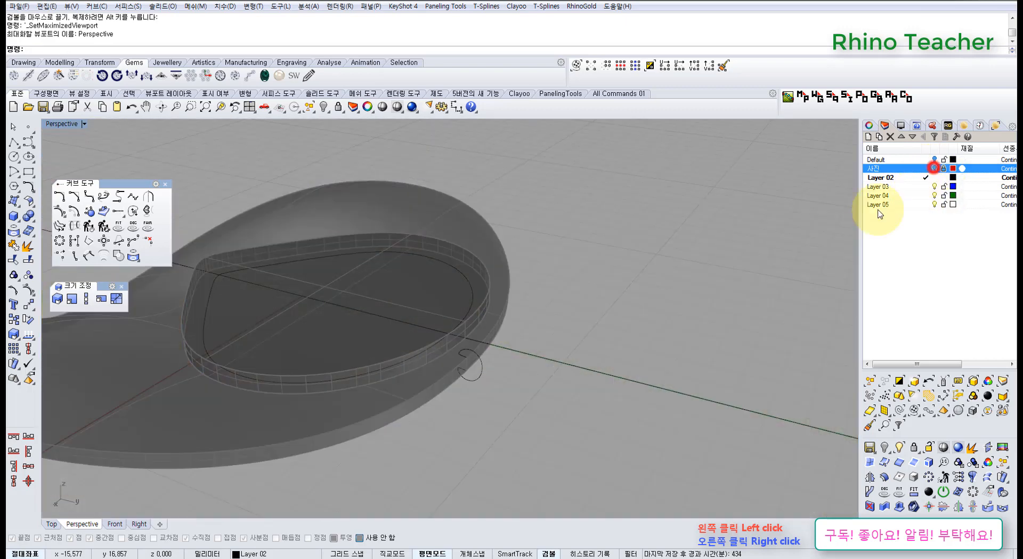
Step: Unlock the pendant's domed teardrop body with the Unlock Selected command
right_click_drag(559, 381, 609, 349, "shift")
middle_click(571, 366)
left_click(551, 336)
scroll(503, 337, "up", 4)
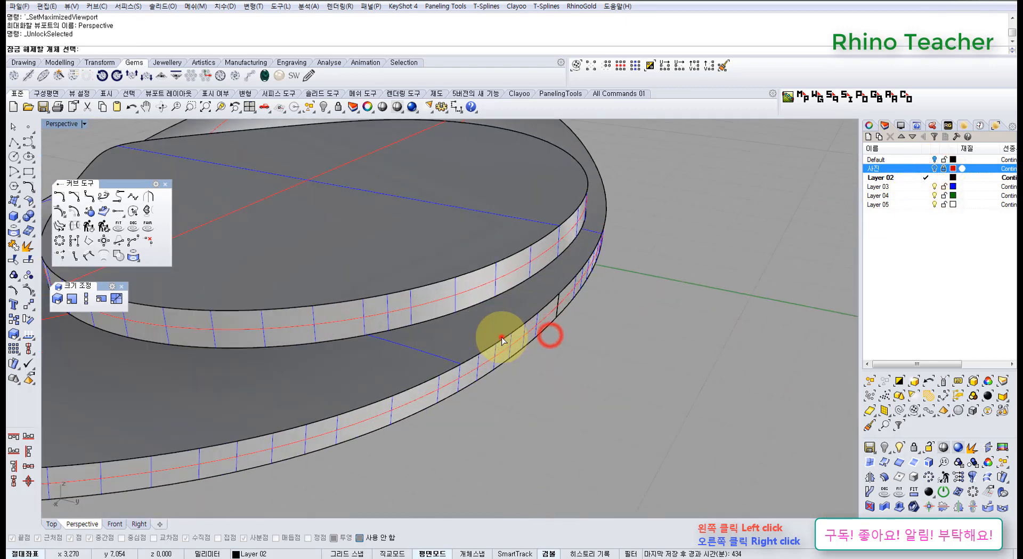
left_click(503, 338)
right_click(502, 338)
Step: Join the rim profile with the short line across the body's edge into one closed curve
right_click_drag(555, 321, 545, 308)
scroll(522, 311, "up", 6)
left_click(523, 313)
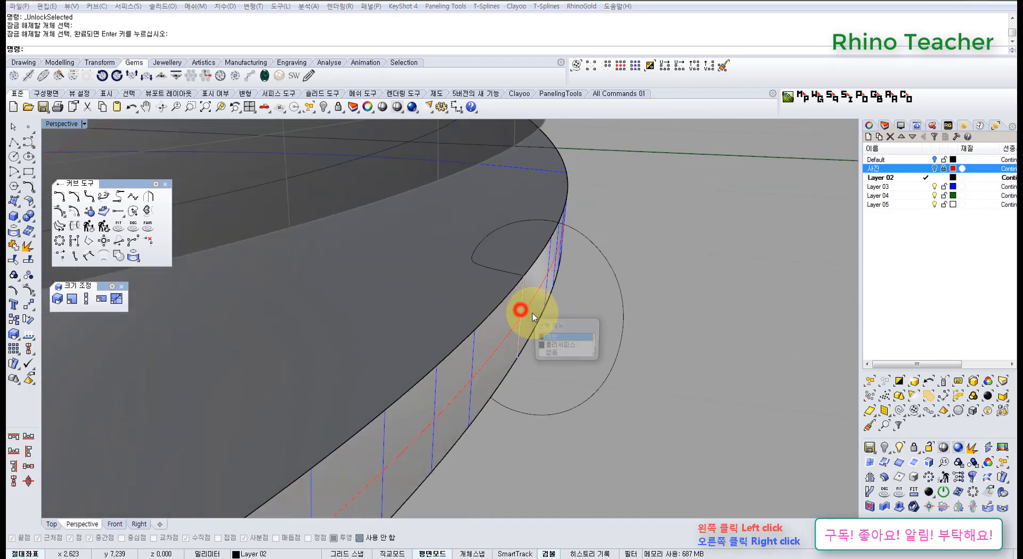
left_click(551, 338)
left_click(644, 411)
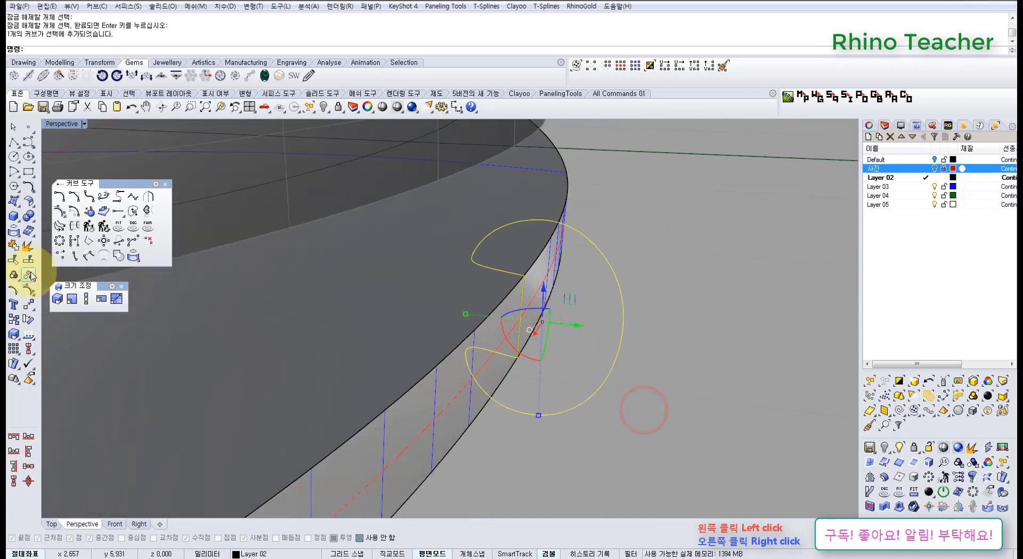
left_click(692, 261)
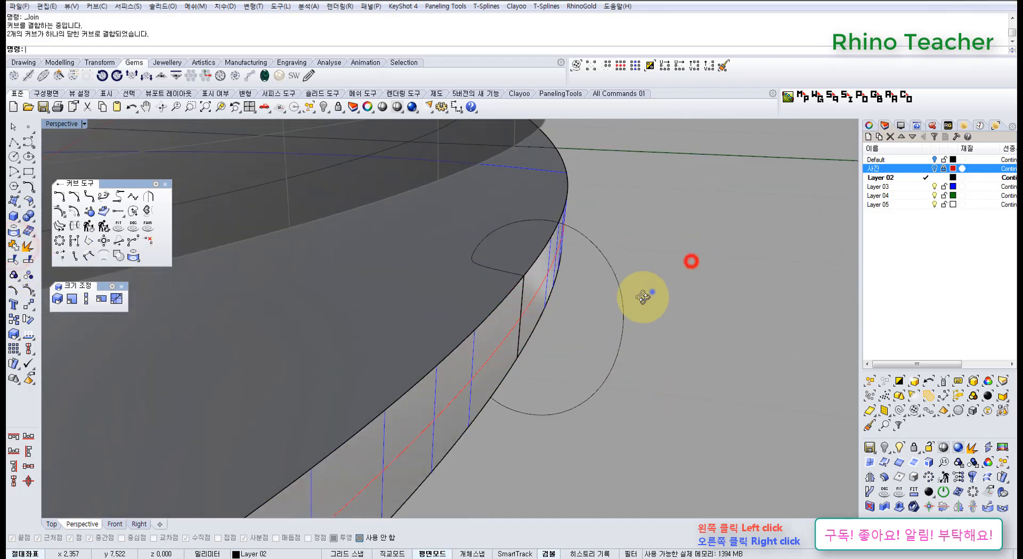
Step: Duplicate the upper and lower outer edges of the body's side wall as curves
right_click_drag(653, 292, 709, 352)
scroll(708, 352, "down", 3)
right_click_drag(651, 367, 485, 363, "shift")
middle_click(485, 362)
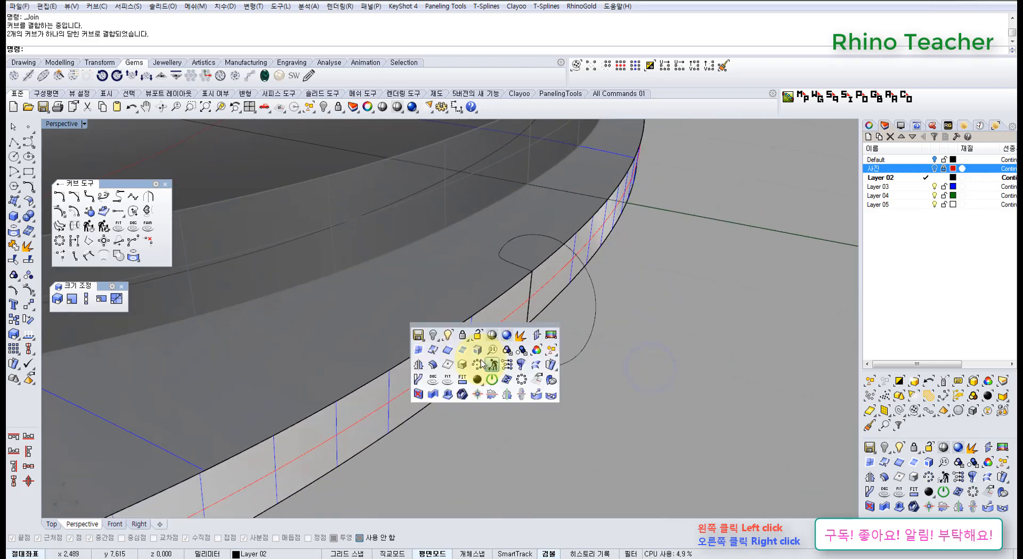
left_click(448, 347)
left_click(487, 304)
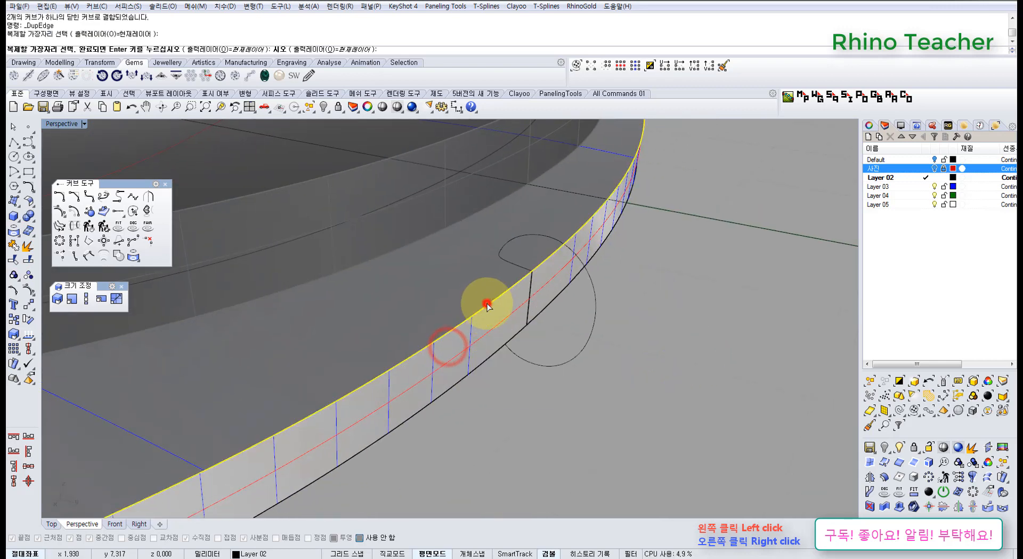
left_click(491, 360)
right_click(491, 359)
Step: Start a two-rail sweep along the duplicated edges with the closed rim profile as cross section, accepting its seam point
scroll(490, 361, "down", 5)
right_click_drag(487, 372, 598, 330, "shift")
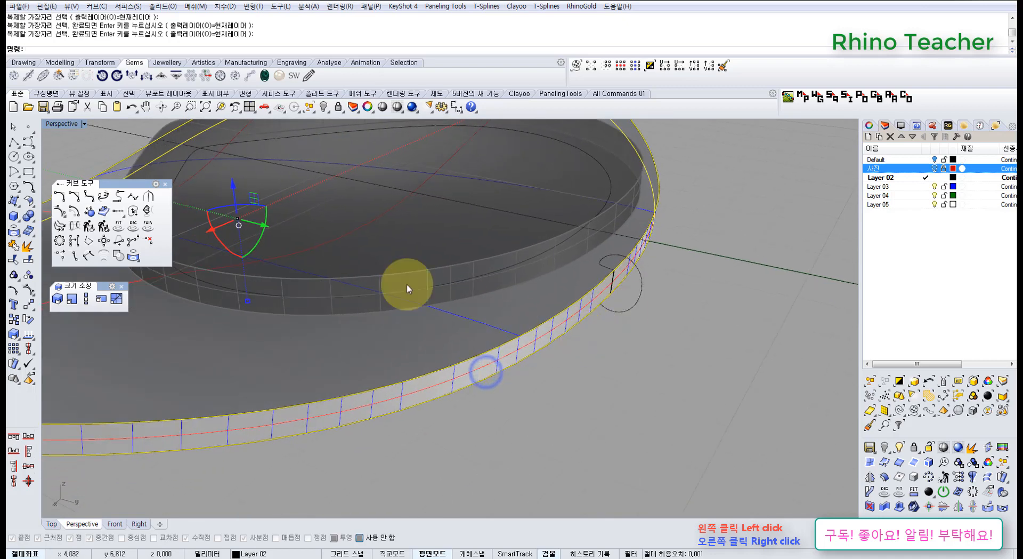
right_click_drag(587, 287, 577, 339)
scroll(576, 339, "up", 3)
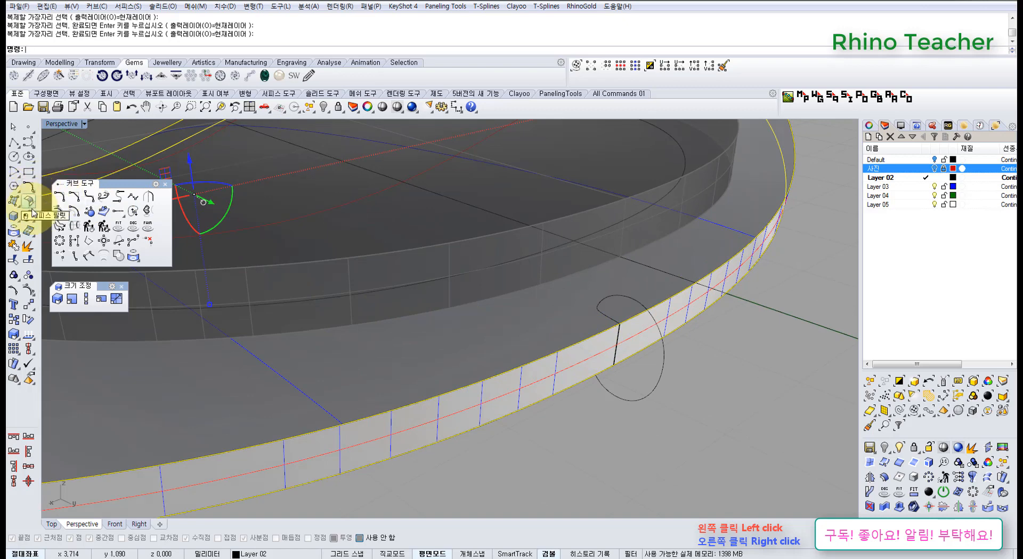
left_click(12, 200)
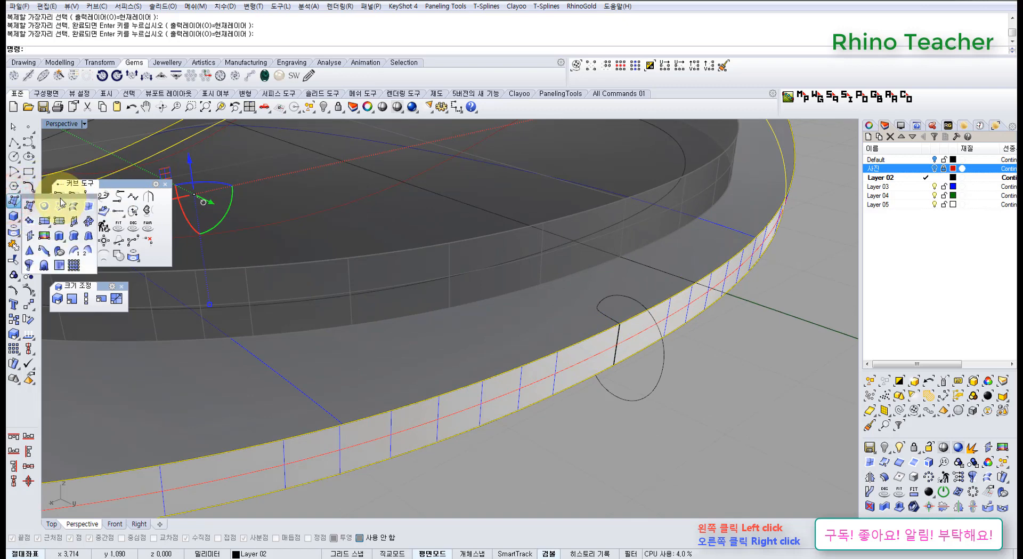
left_click_drag(61, 202, 102, 350)
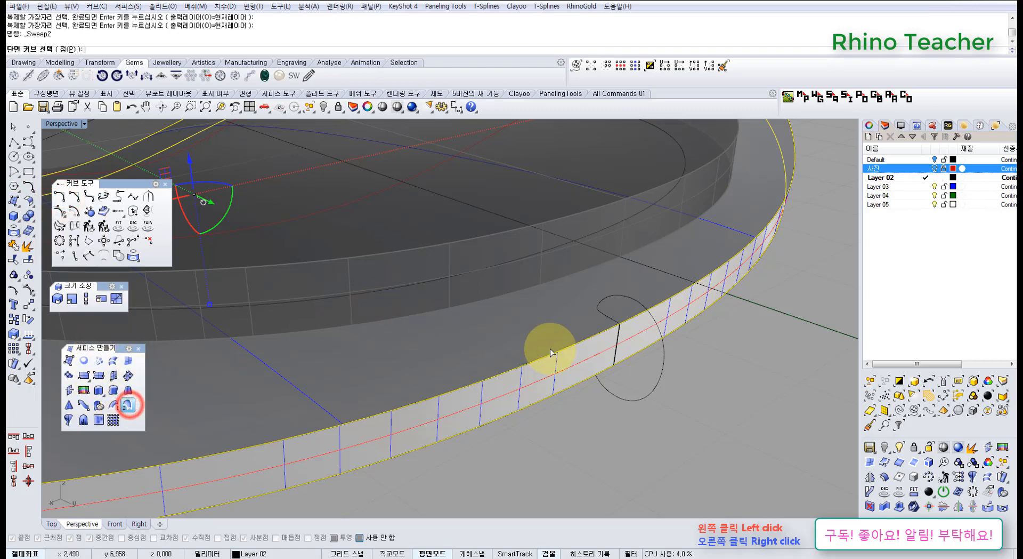
left_click(650, 400)
right_click(647, 399)
scroll(570, 404, "down", 5)
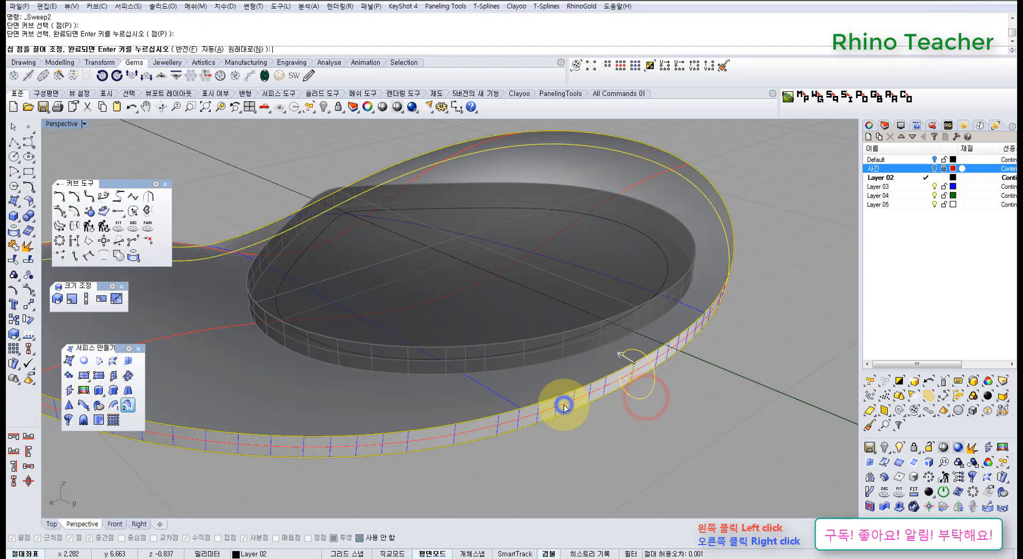
scroll(586, 390, "down", 5)
right_click(597, 388)
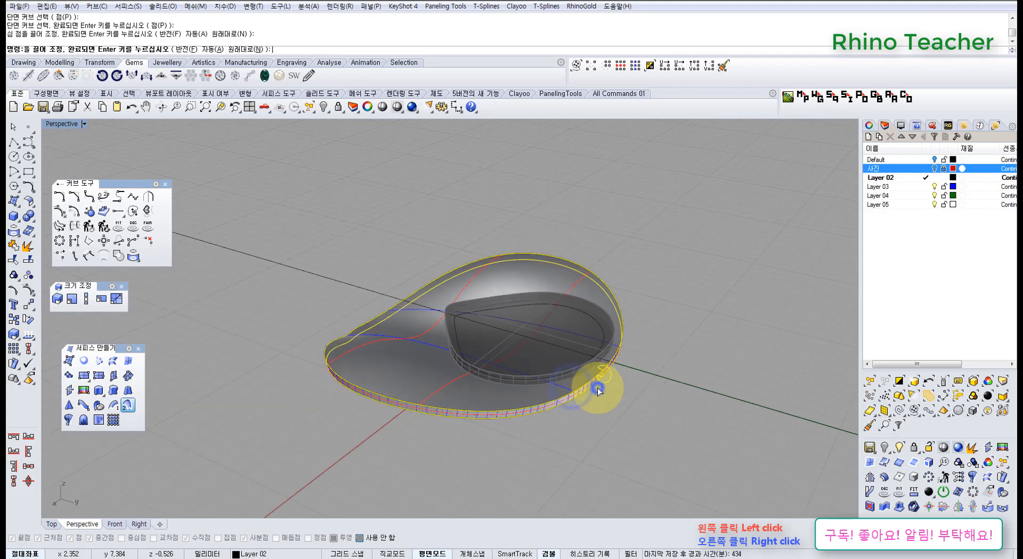
Step: Enable Maintain height for the two-rail sweep and preview the rim
right_click_drag(479, 358, 608, 354)
left_click(617, 341)
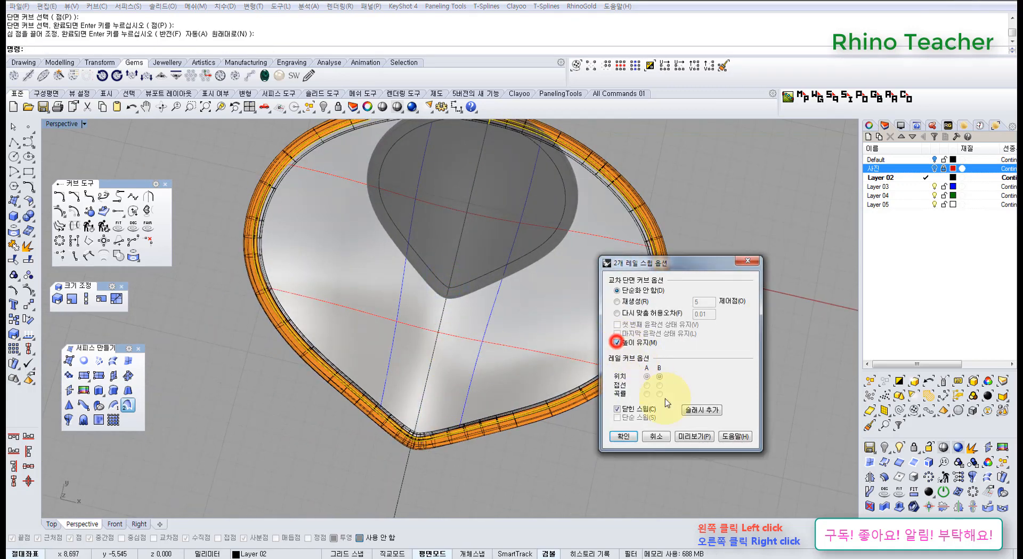
left_click(696, 436)
Step: Inspect the previewed rim in the shaded Top view and from the side in Perspective
mouse_move(484, 440)
right_mouse_down()
mouse_move(468, 343)
mouse_move(398, 307)
mouse_move(512, 304)
mouse_move(528, 389)
mouse_move(420, 288)
right_mouse_up()
key("ctrl+F1")
scroll(479, 385, "down", 6)
left_click(396, 107)
scroll(367, 299, "up", 10)
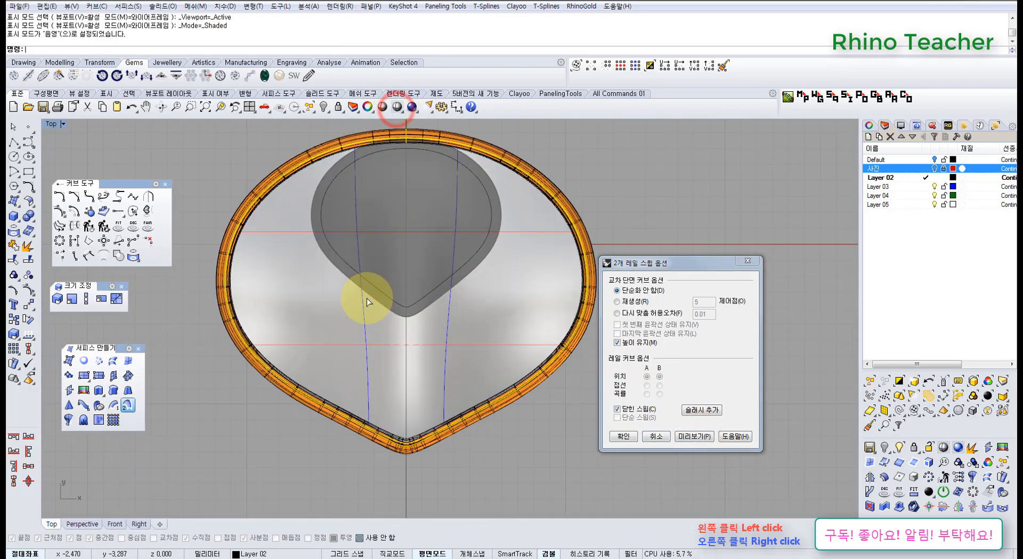
right_click_drag(438, 364, 422, 339)
scroll(447, 330, "down", 4)
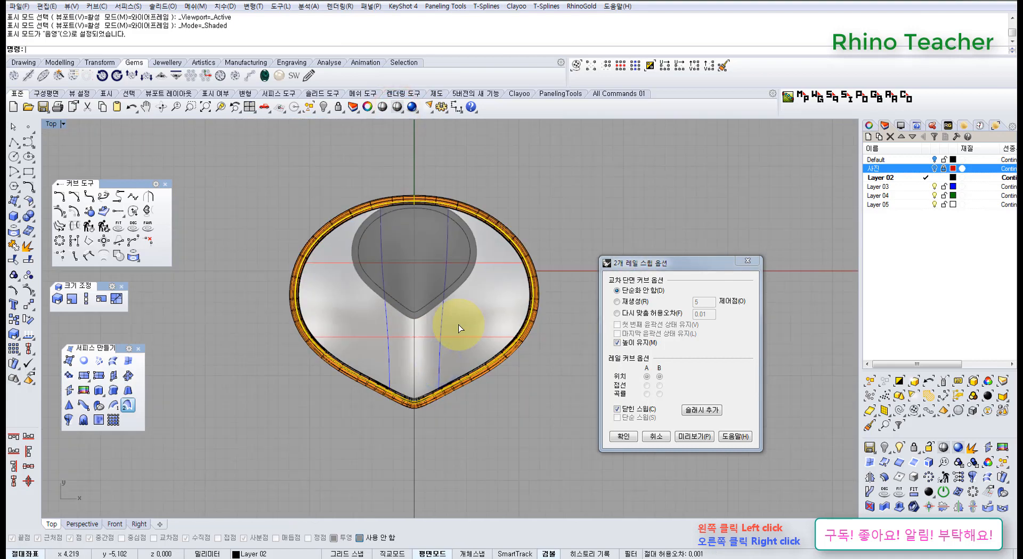
key("ctrl+F4")
right_click_drag(511, 385, 459, 254)
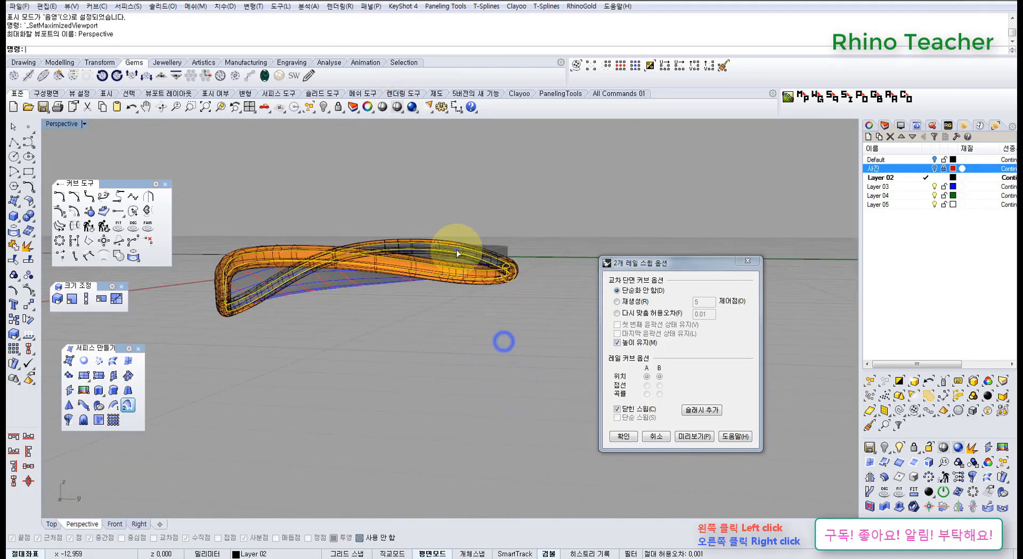
Step: Complete the two-rail sweep to build the rounded rim along the body's outer edges
right_click_drag(506, 347, 584, 357)
left_click(623, 435)
left_click(581, 405)
scroll(571, 345, "down", 8)
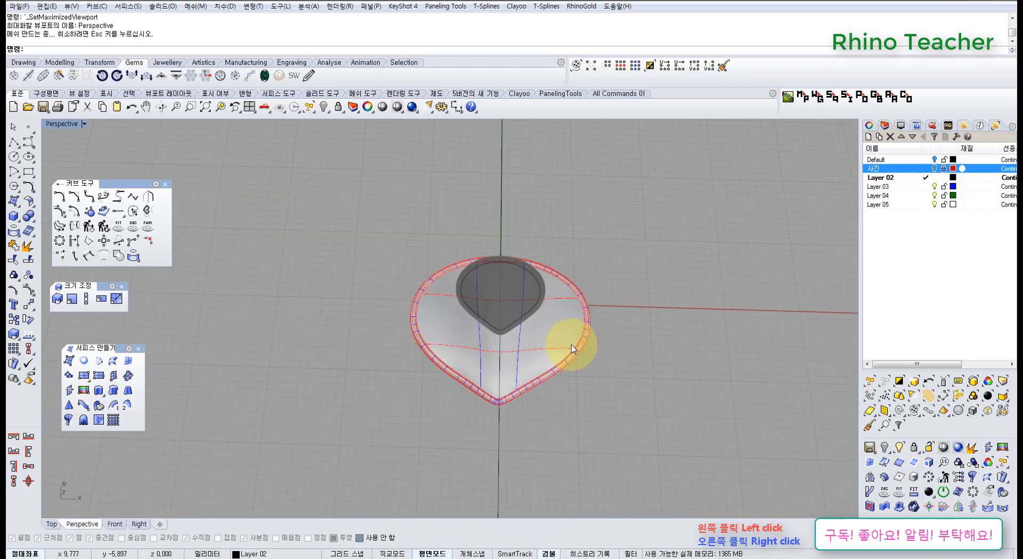
Step: Display the reference photo layer 사진 beneath the model in the Top view
key("ctrl+F1")
scroll(569, 342, "down", 4)
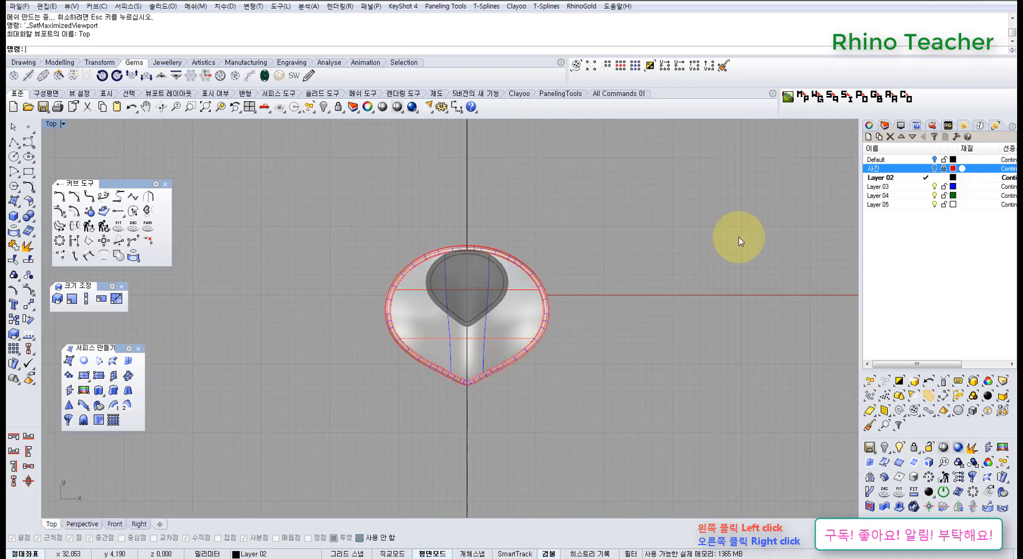
left_click(934, 168)
Step: Compare the swept rim with the pendant's border in the reference photo, in the Top and Perspective views
scroll(528, 278, "up", 5)
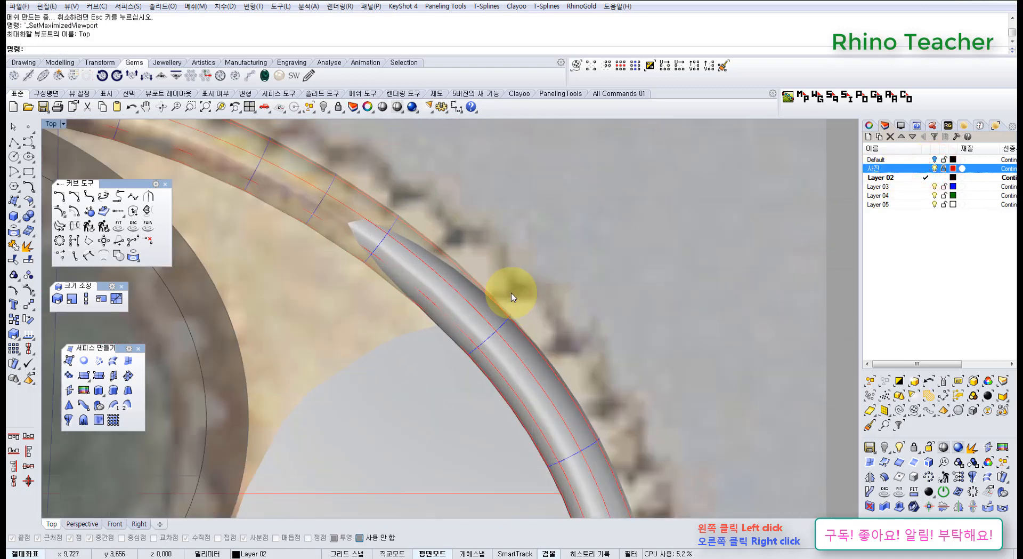
scroll(536, 279, "down", 5)
scroll(539, 279, "up", 2)
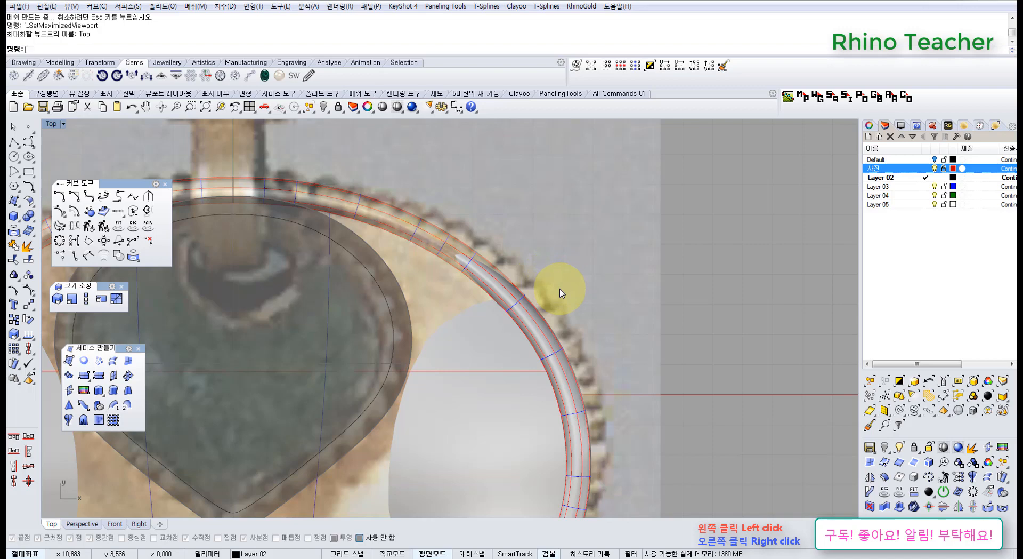
scroll(560, 292, "down", 5)
scroll(529, 346, "up", 8)
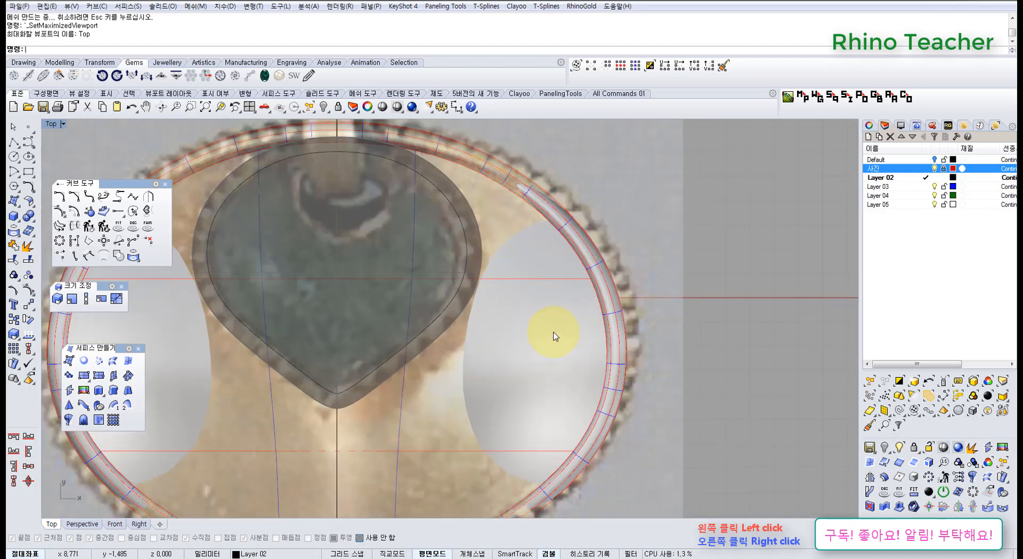
scroll(556, 332, "down", 6)
right_click_drag(605, 307, 470, 232)
key("ctrl+F4")
scroll(574, 356, "up", 8)
right_click_drag(574, 356, 460, 322, "shift")
scroll(532, 359, "up", 8)
scroll(533, 360, "down", 5)
scroll(506, 387, "up", 5)
scroll(459, 322, "down", 5)
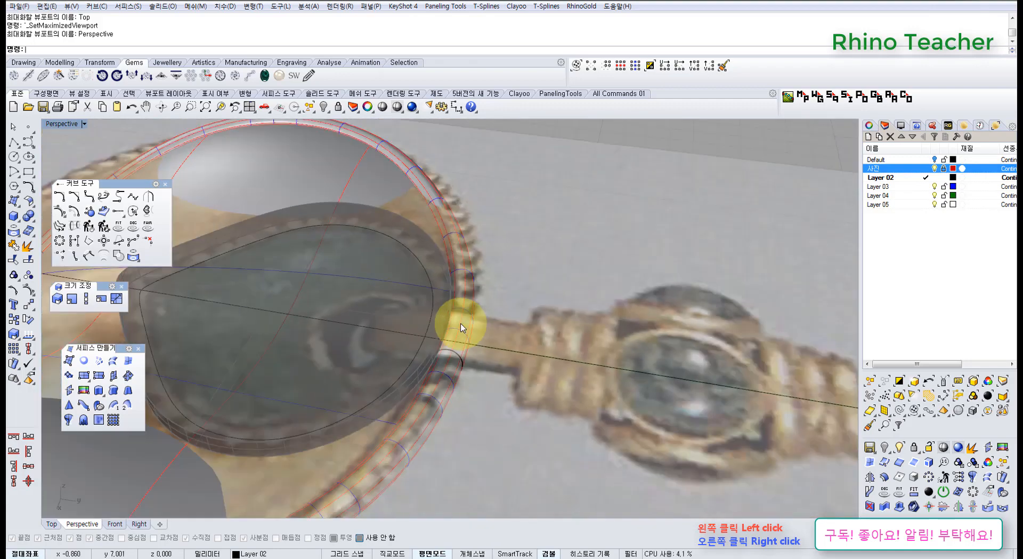
Step: Lock the pendant body and the swept rim
left_click(397, 359)
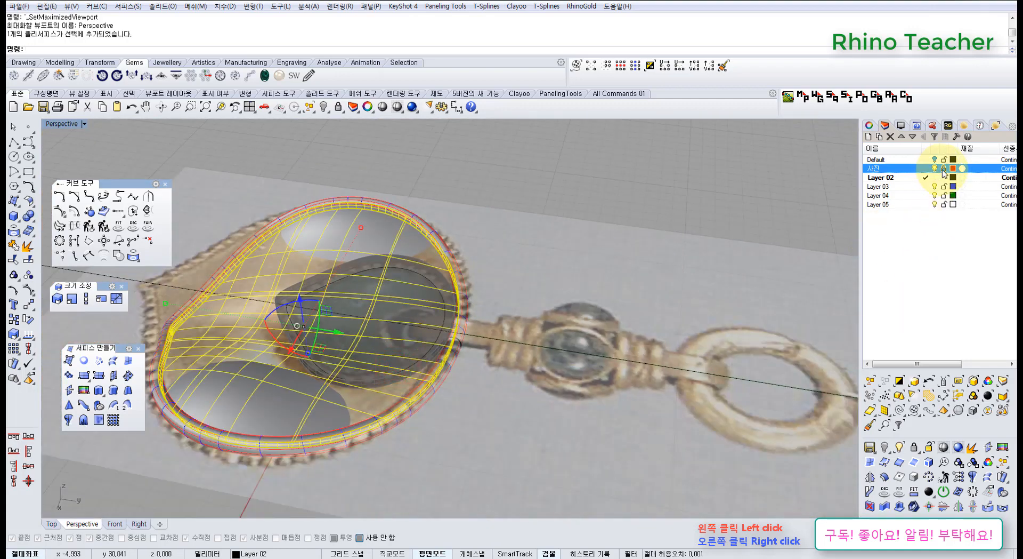
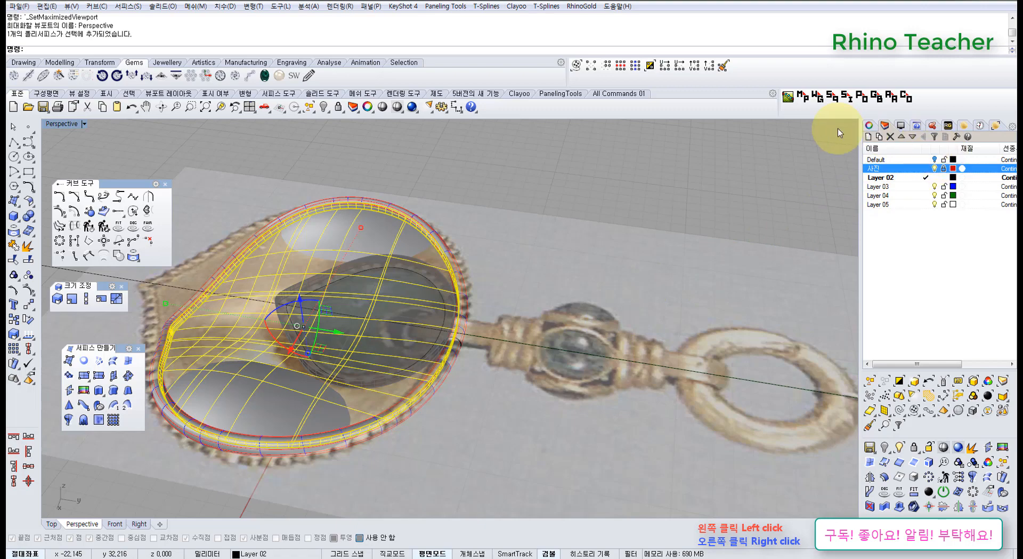
left_click(338, 107)
scroll(445, 341, "up", 8)
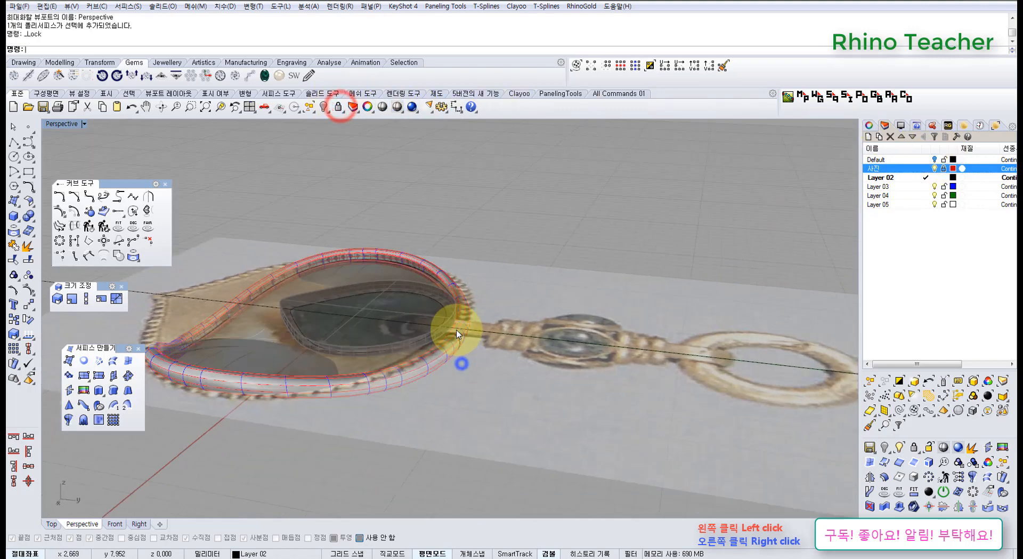
left_click(408, 408)
right_click(408, 406)
Step: Hide the closed rim profile curve and lock both halves of the inner teardrop curve
right_click_drag(446, 373, 354, 324)
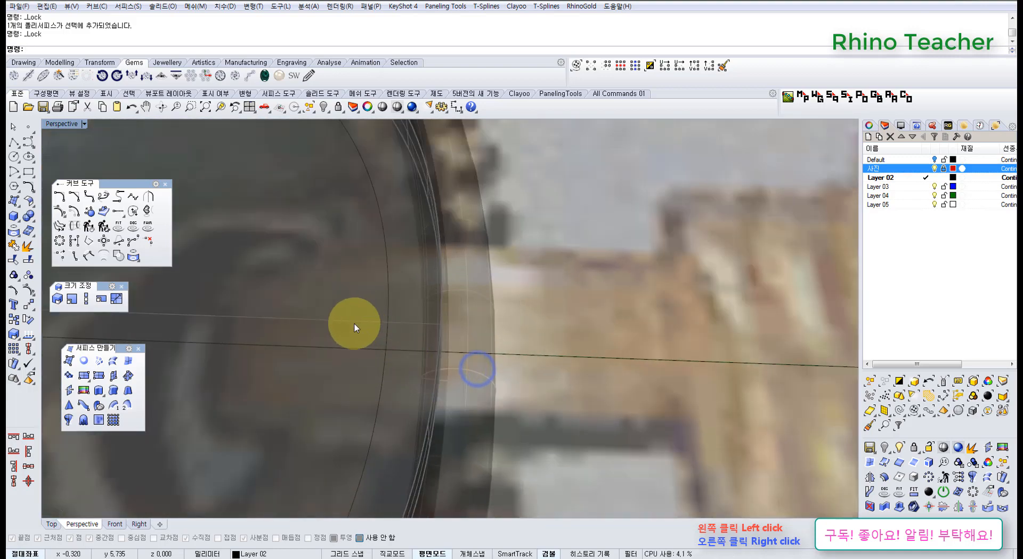
left_click(324, 288)
right_click_drag(498, 371, 476, 297)
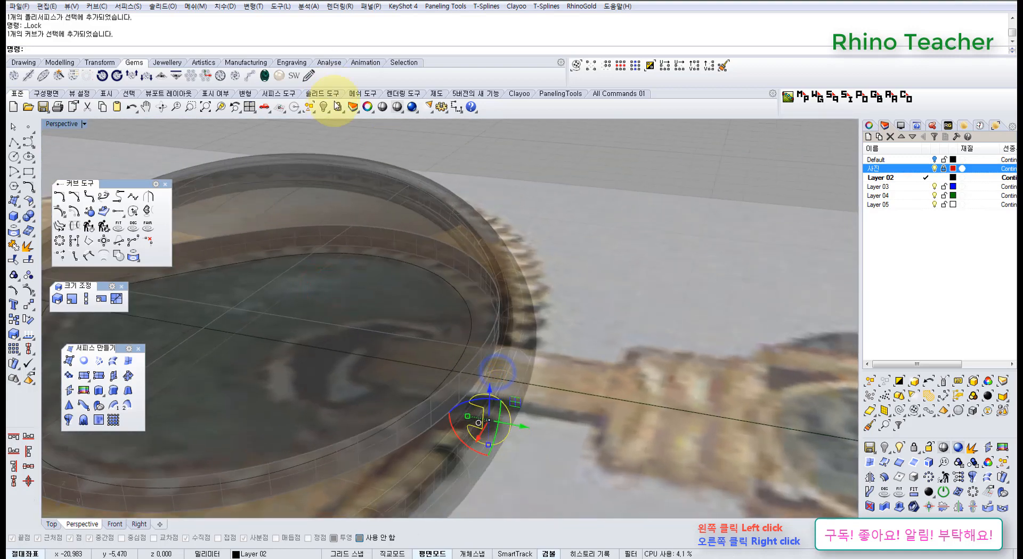
left_click(323, 106)
right_click_drag(524, 400, 462, 308)
left_click(461, 310)
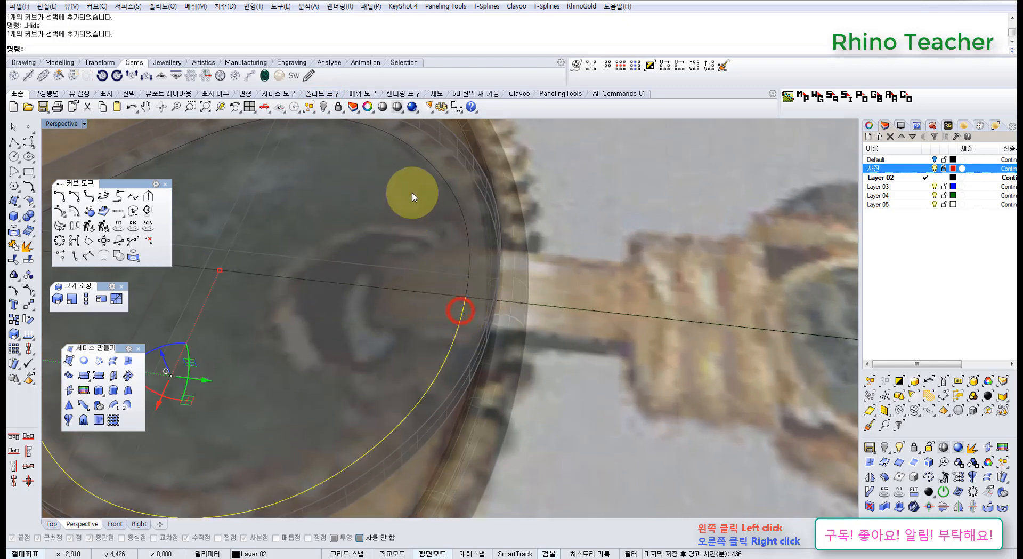
left_click(470, 252)
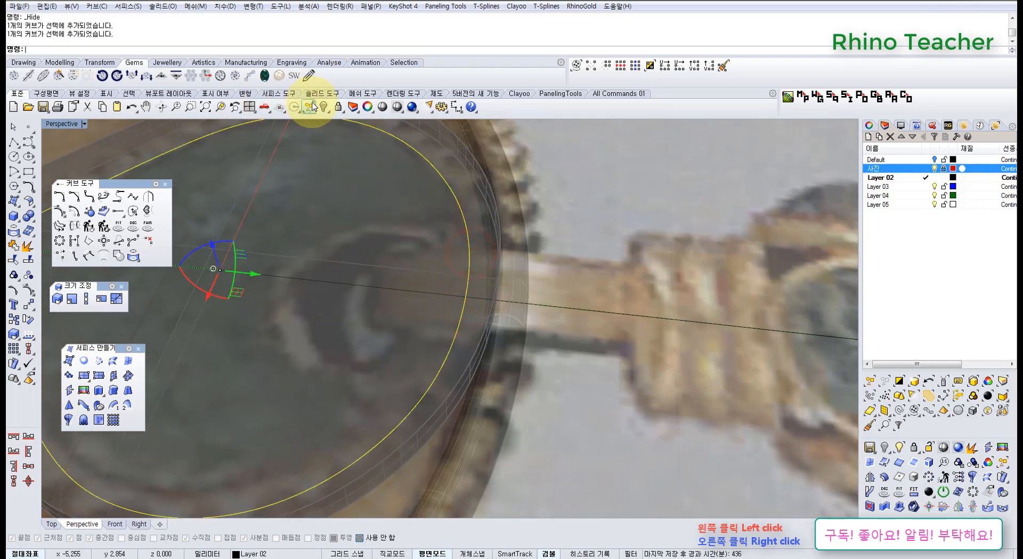
left_click(338, 107)
Step: In the Right view, draw an open degree-3 control-point curve inside the rim section, wrapping around the body's outer edge
mouse_move(571, 368)
right_mouse_down()
mouse_move(498, 251)
mouse_move(526, 292)
mouse_move(517, 307)
mouse_move(471, 285)
mouse_move(487, 278)
right_mouse_up()
key("ctrl+F2")
key("ctrl+F3")
right_click_drag(477, 218, 421, 244)
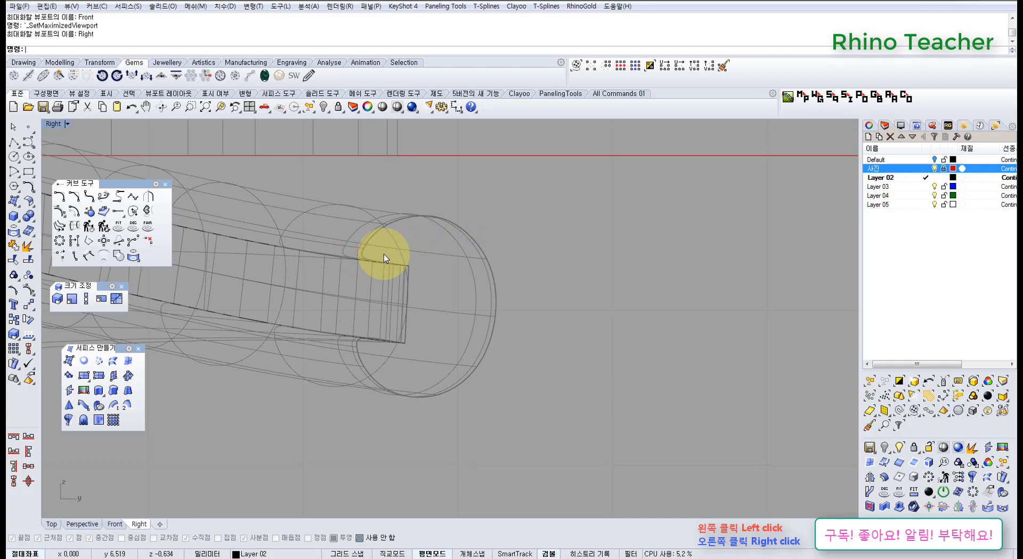
scroll(393, 245, "up", 6)
scroll(394, 244, "down", 4)
right_click_drag(400, 260, 325, 265)
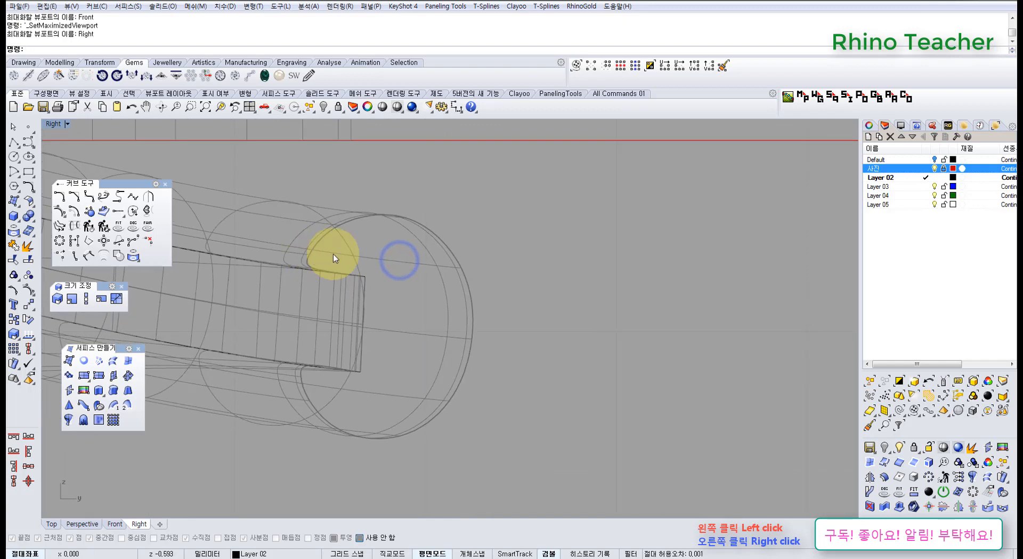
right_click_drag(406, 304, 443, 308)
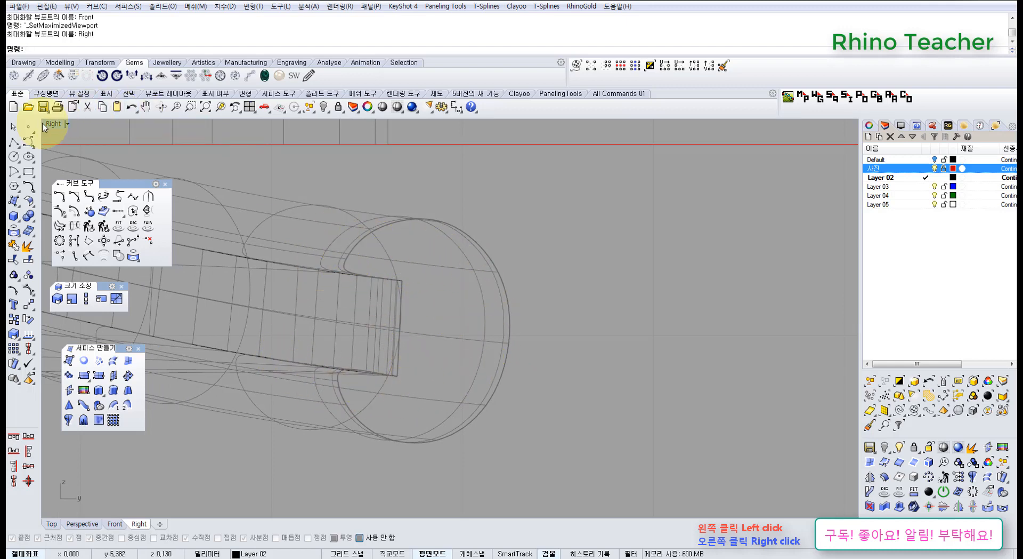
left_click(28, 143)
scroll(408, 260, "up", 3)
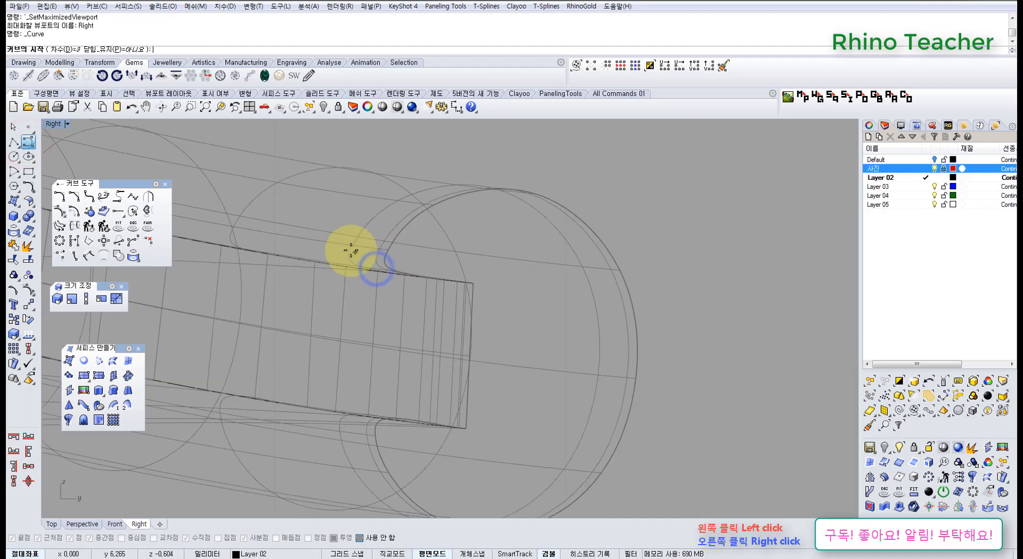
left_click(350, 250)
left_click(413, 244)
left_click(500, 249)
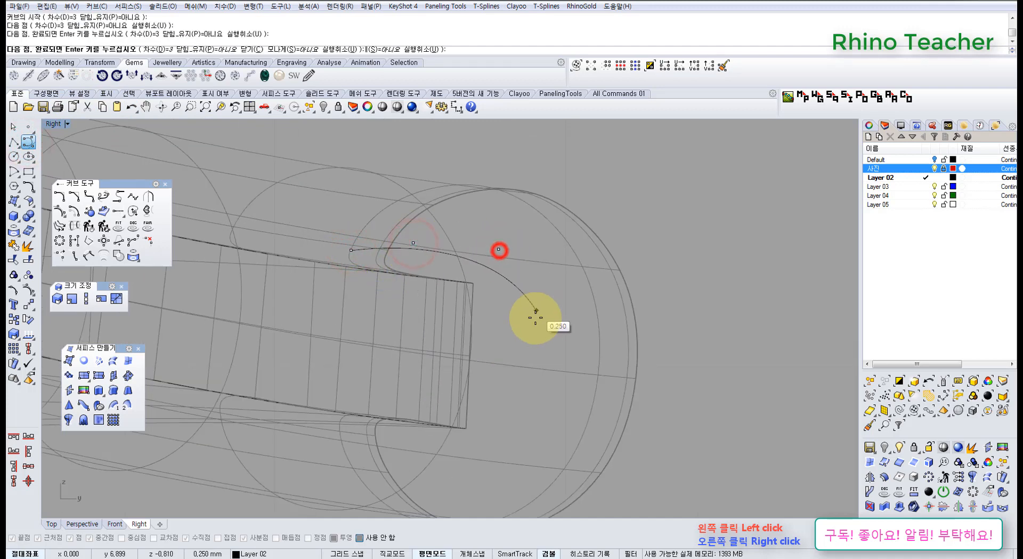
scroll(532, 318, "down", 6)
right_click_drag(531, 318, 494, 253)
left_click(493, 237)
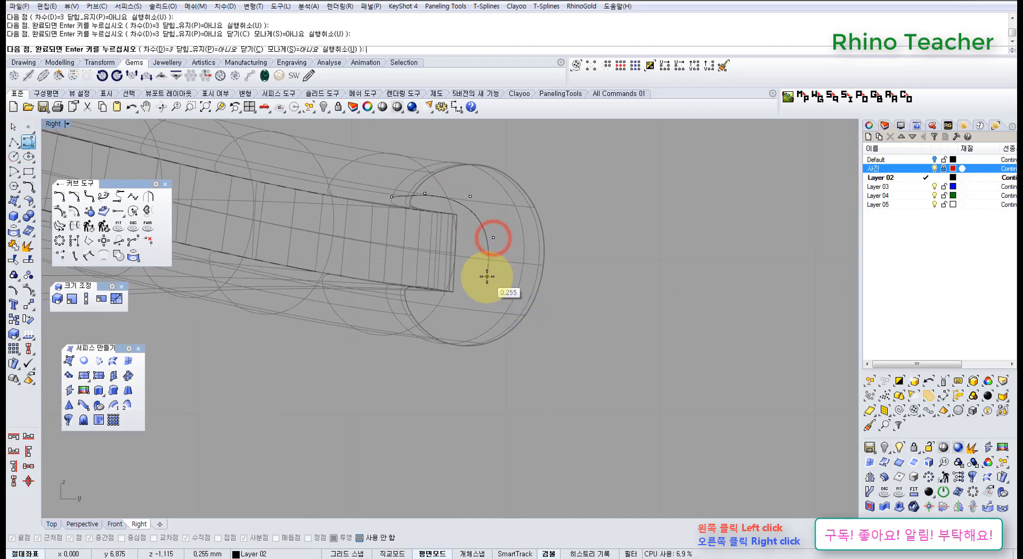
left_click(487, 276)
left_click(460, 313)
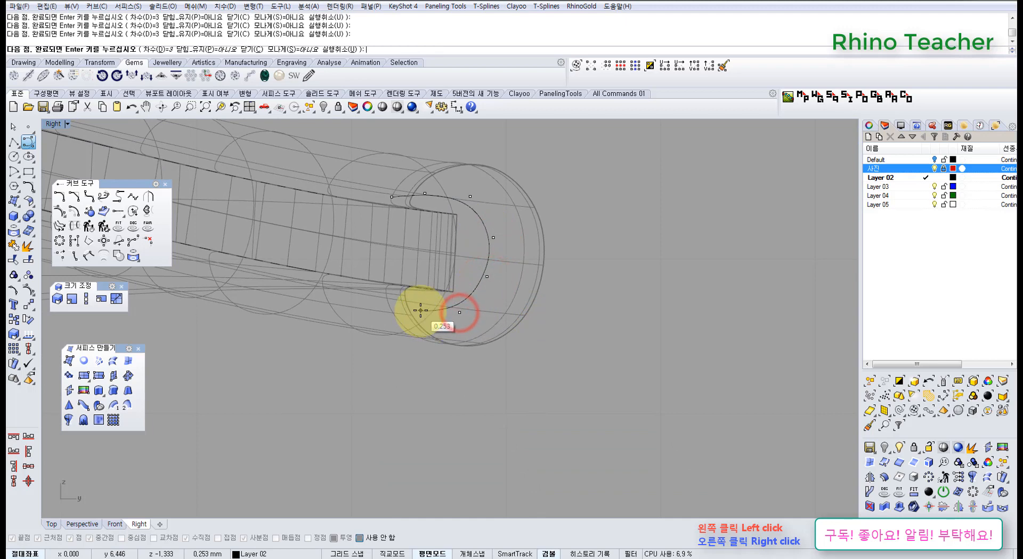
left_click(417, 304)
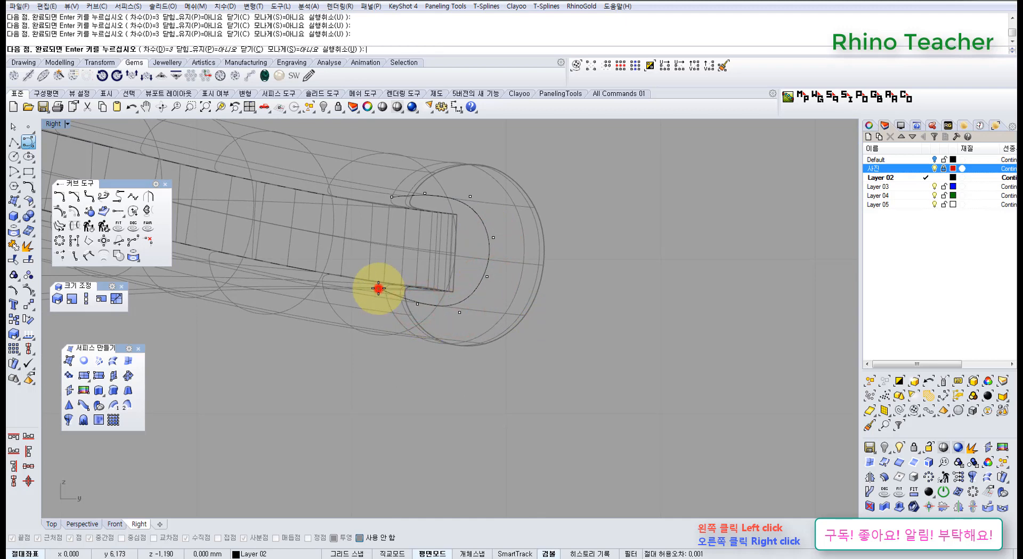
left_click(378, 288)
right_click(379, 289)
Step: Show the control points of the new wrap-around curve
scroll(415, 306, "down", 5)
scroll(437, 301, "up", 5)
right_click_drag(438, 295, 436, 318)
left_click_drag(437, 319, 415, 293)
mouse_move(429, 286)
right_mouse_down()
mouse_move(399, 281)
mouse_move(418, 276)
right_mouse_up()
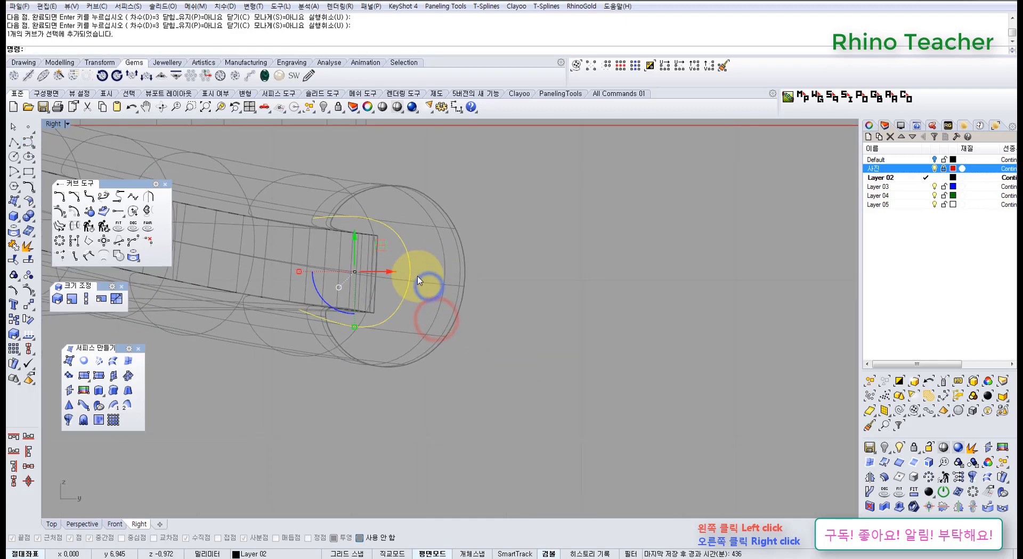
scroll(394, 334, "up", 5)
left_click_drag(356, 316, 423, 359)
key("ctrl+z")
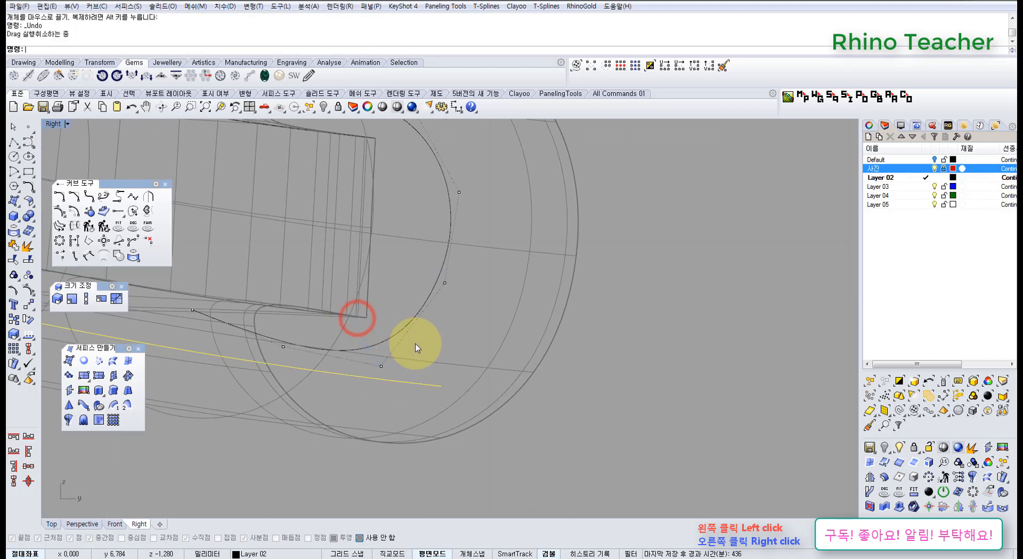
scroll(432, 358, "down", 7)
right_click_drag(441, 338, 442, 268)
left_click(441, 313)
scroll(381, 307, "down", 7)
right_click_drag(334, 308, 399, 353)
left_click_drag(364, 365, 337, 280)
scroll(411, 324, "up", 5)
right_click_drag(520, 354, 430, 308)
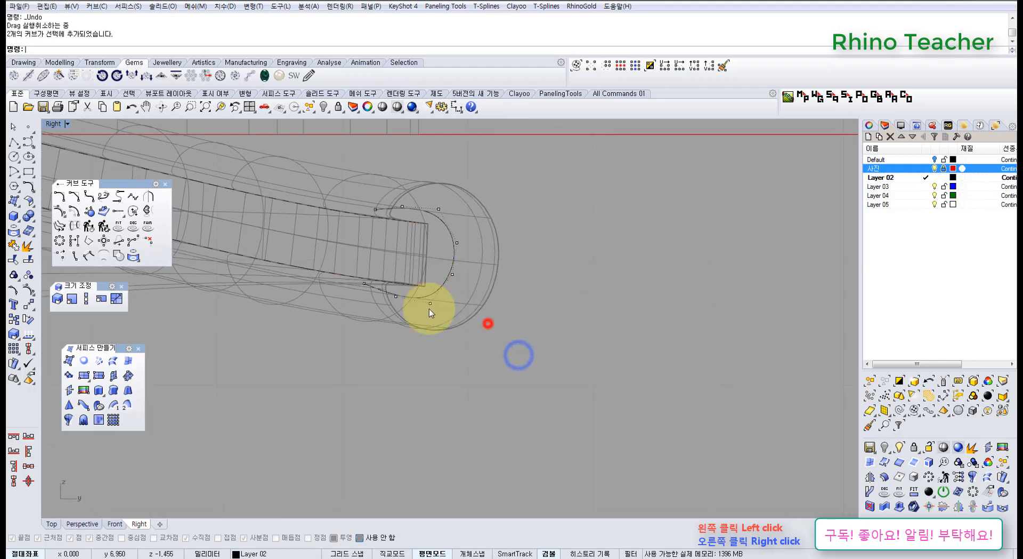
Step: Move the curve's control point beneath the body's lower outer corner slightly outward and down
scroll(433, 306, "up", 5)
left_click(416, 265)
right_click_drag(416, 265, 461, 320)
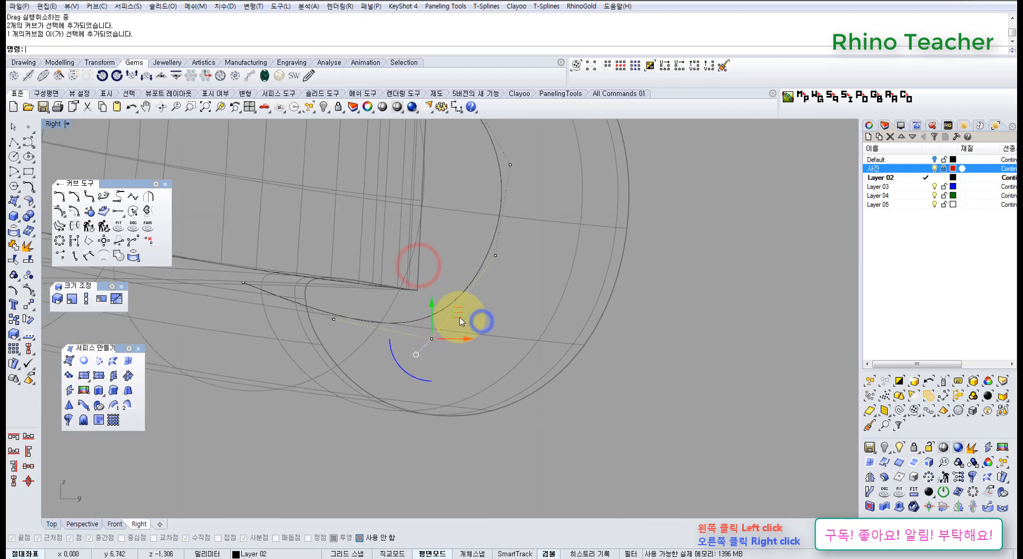
left_click_drag(462, 314, 474, 313)
scroll(533, 300, "down", 4)
right_click_drag(528, 299, 510, 324)
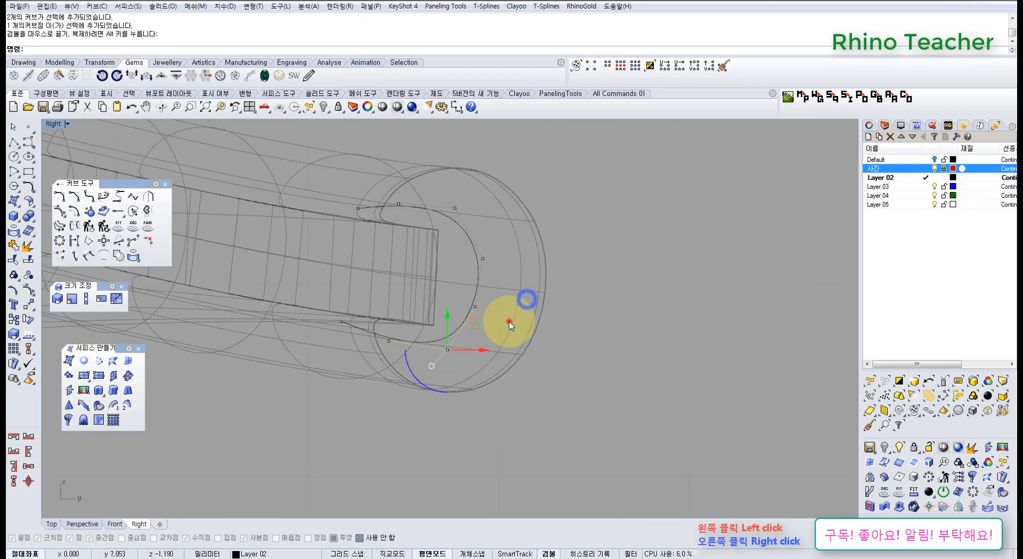
Step: Move the curve's control points facing the body's end outward to widen its bend
scroll(475, 294, "up", 3)
left_click(450, 287)
left_click_drag(500, 284, 514, 293)
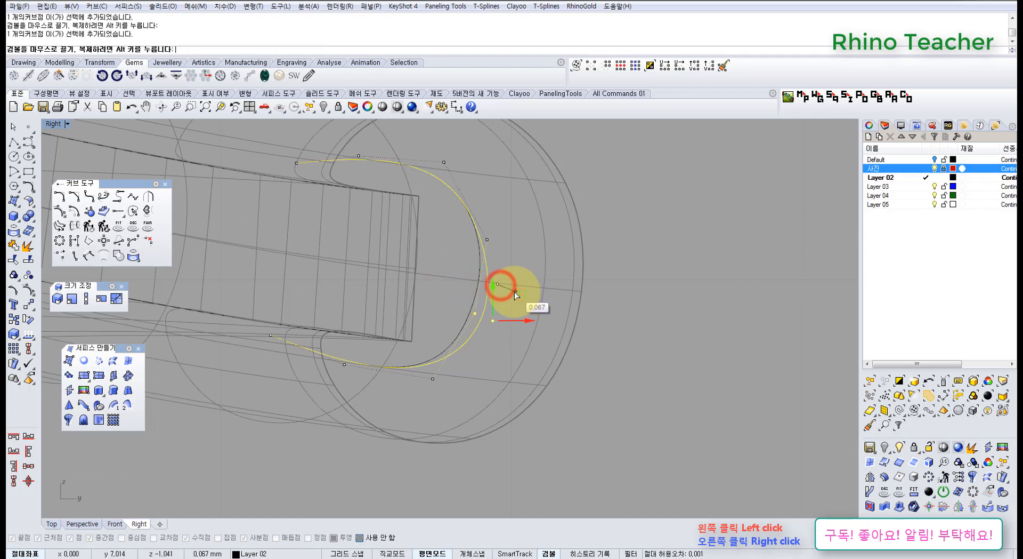
right_click_drag(521, 256, 521, 297)
left_click_drag(444, 262, 507, 255)
right_click_drag(456, 369, 469, 342)
left_click_drag(465, 307, 524, 306)
left_click(603, 347)
Step: Refine the curve's bend below the body's lower corner by adjusting its control points
right_click_drag(507, 369, 477, 345)
left_click_drag(445, 337, 503, 391)
left_click_drag(491, 342, 488, 353)
left_click(537, 343)
scroll(582, 315, "down", 2)
right_click_drag(582, 315, 507, 329)
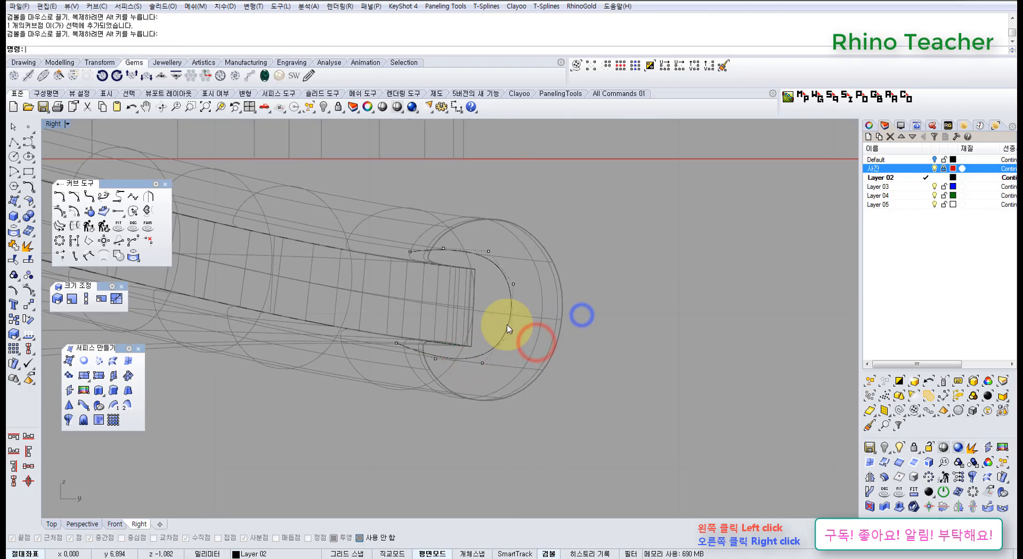
Step: Extrude the wrap-around curve about 0.45 mm to both sides in the Top view, then delete the source curve
scroll(509, 328, "up", 3)
left_click(514, 320)
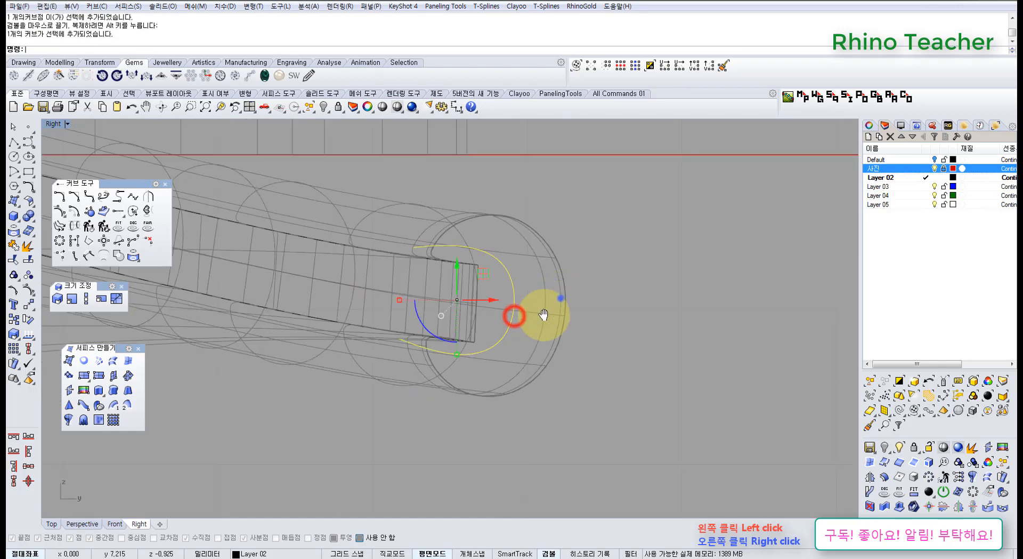
key("ctrl+F1")
scroll(431, 268, "up", 5)
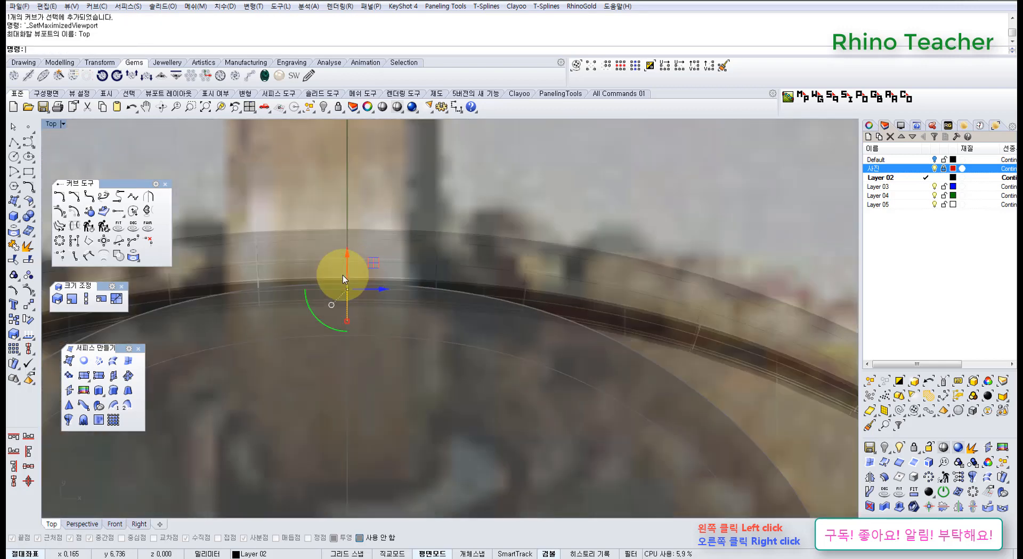
right_click_drag(343, 275, 463, 291)
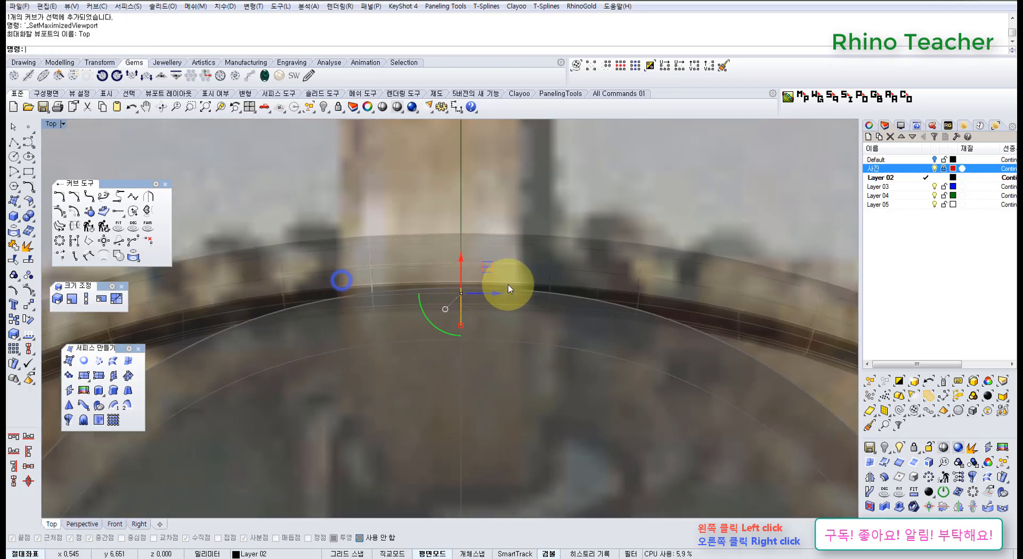
left_click(10, 201)
left_click(99, 390)
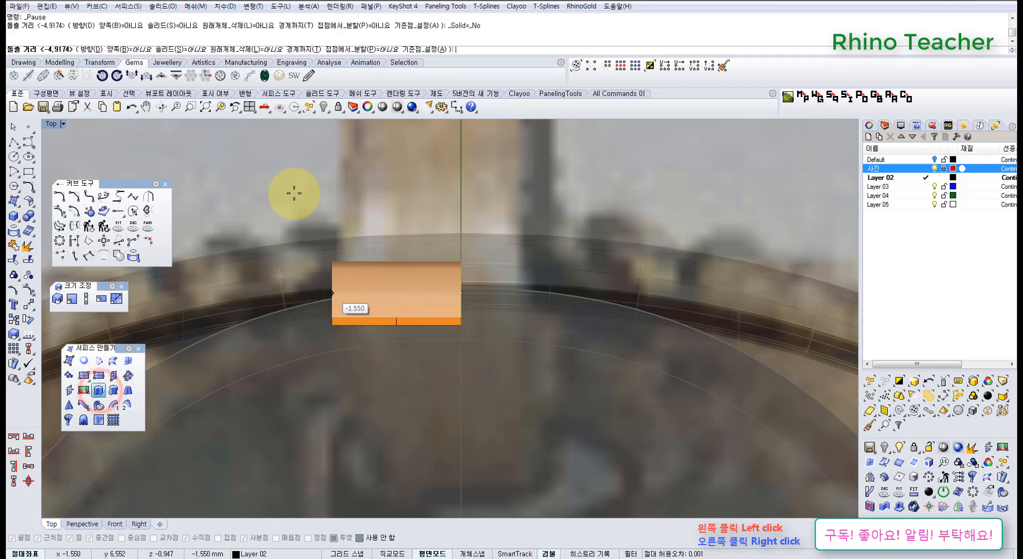
left_click(136, 50)
left_click(137, 50)
left_click(423, 297)
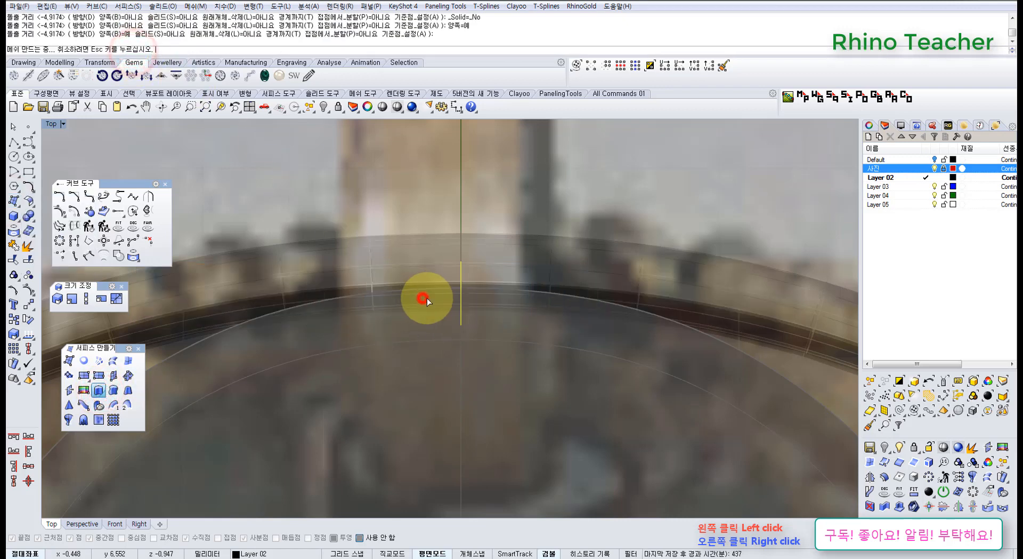
right_click_drag(461, 309, 386, 335)
key("Delete")
left_click(381, 292)
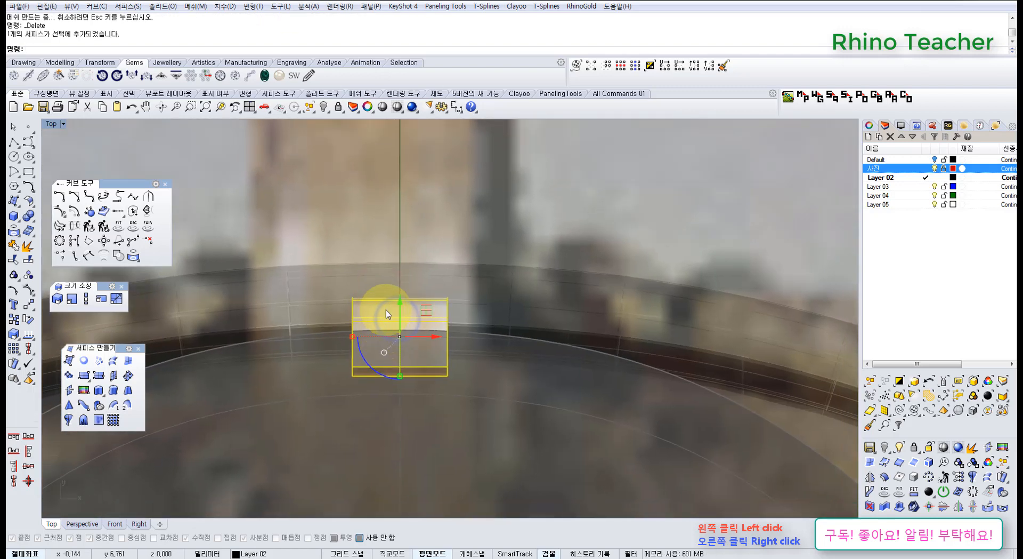
left_click(28, 141)
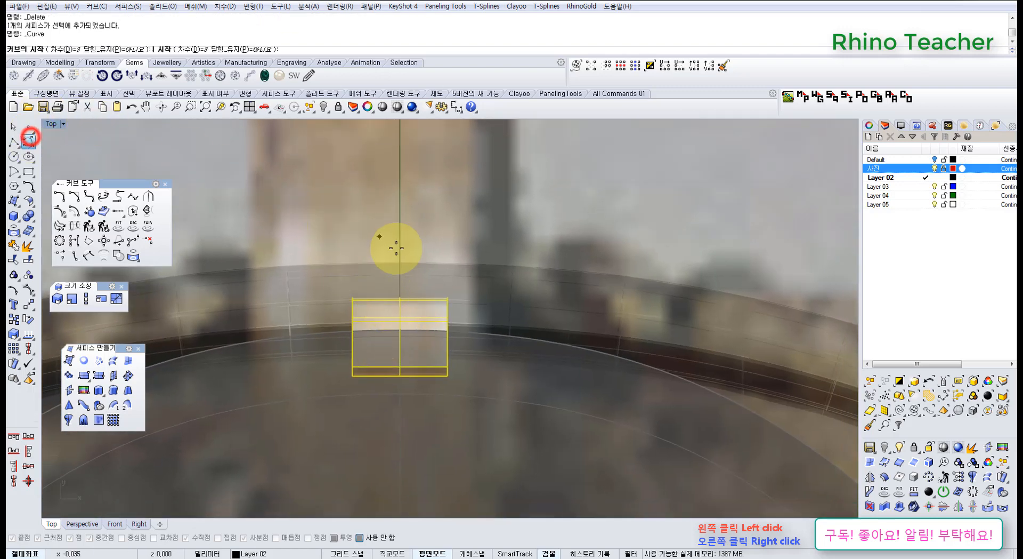
left_click(334, 231)
left_click(360, 230)
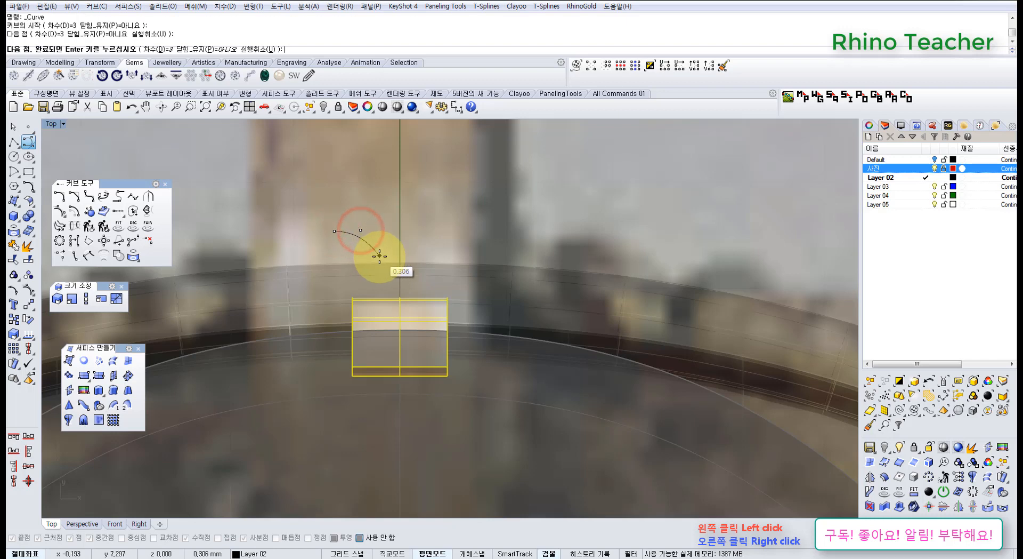
left_click(373, 256)
left_click(418, 261)
left_click(430, 229)
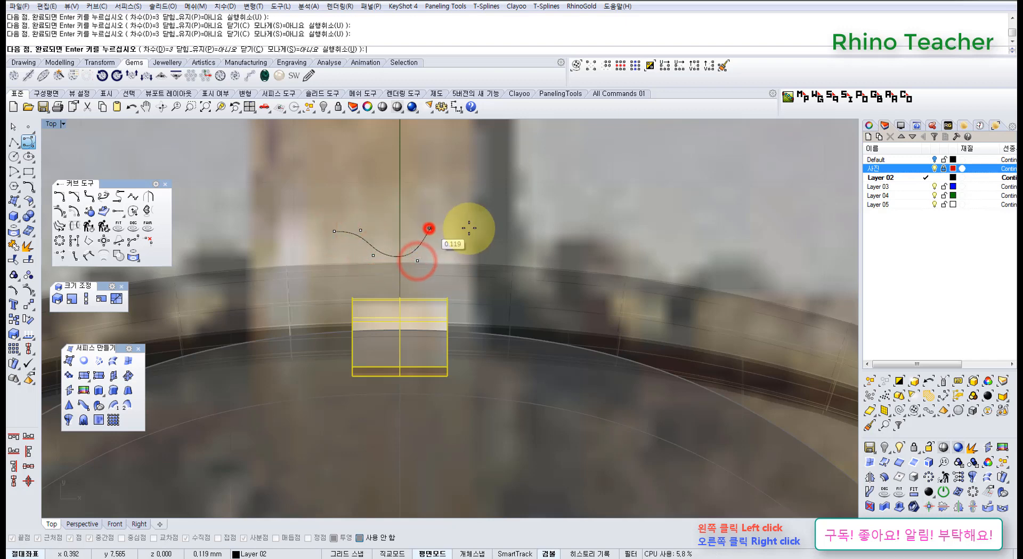
right_click(463, 232)
left_click_drag(462, 244, 433, 223)
key("Delete")
Step: Rebuild the extruded strip with 8 U and 6 V points at degree 3 in both directions, and show its control points
right_click_drag(421, 258, 449, 236)
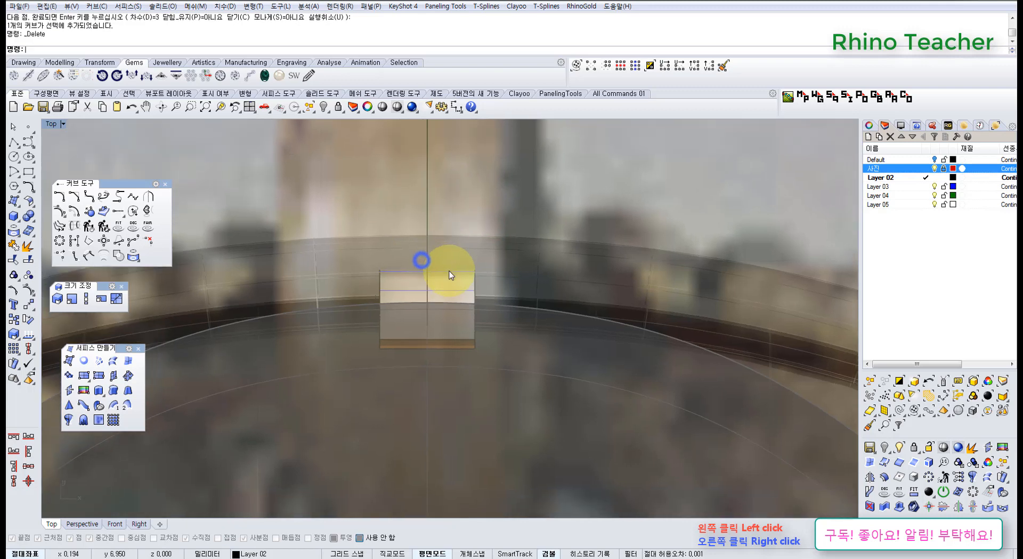
scroll(452, 279, "up", 6)
left_click(454, 288)
scroll(451, 294, "down", 2)
right_click_drag(447, 300, 414, 292)
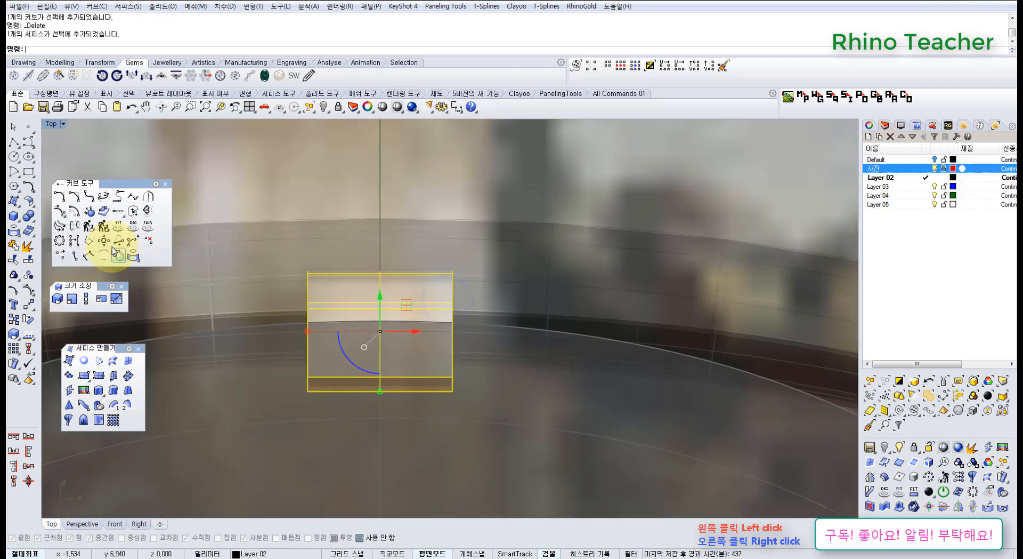
left_click(89, 228)
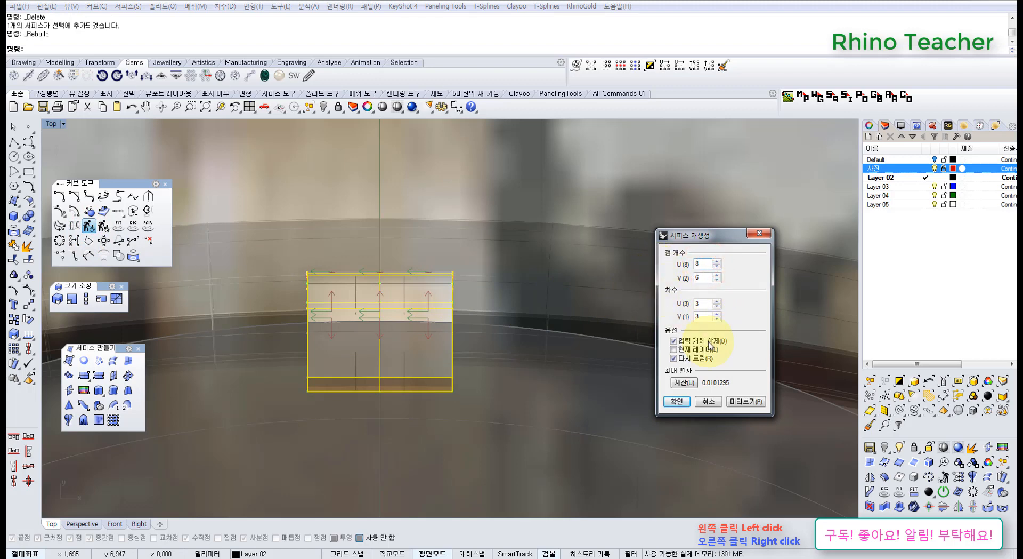
left_click(677, 401)
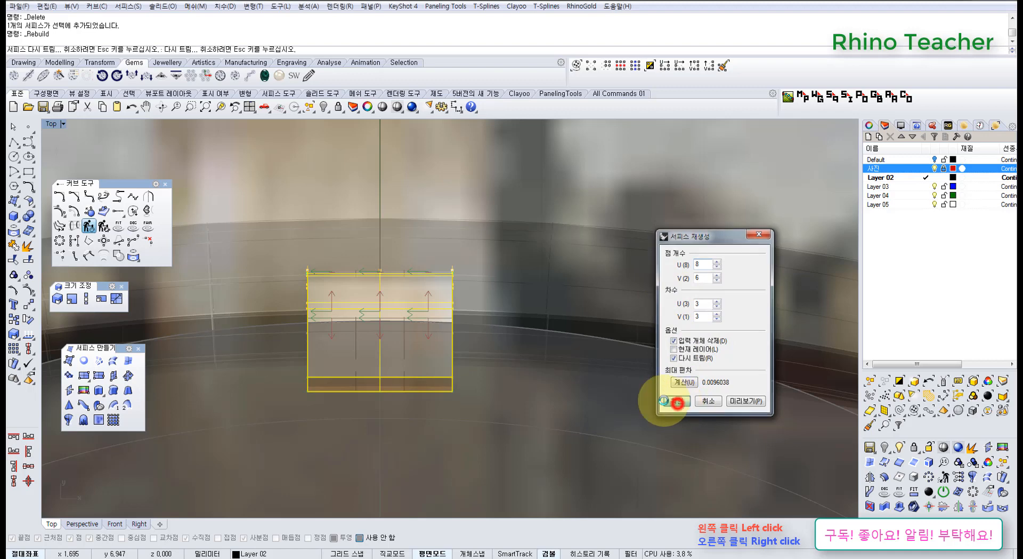
right_click_drag(495, 372, 551, 372)
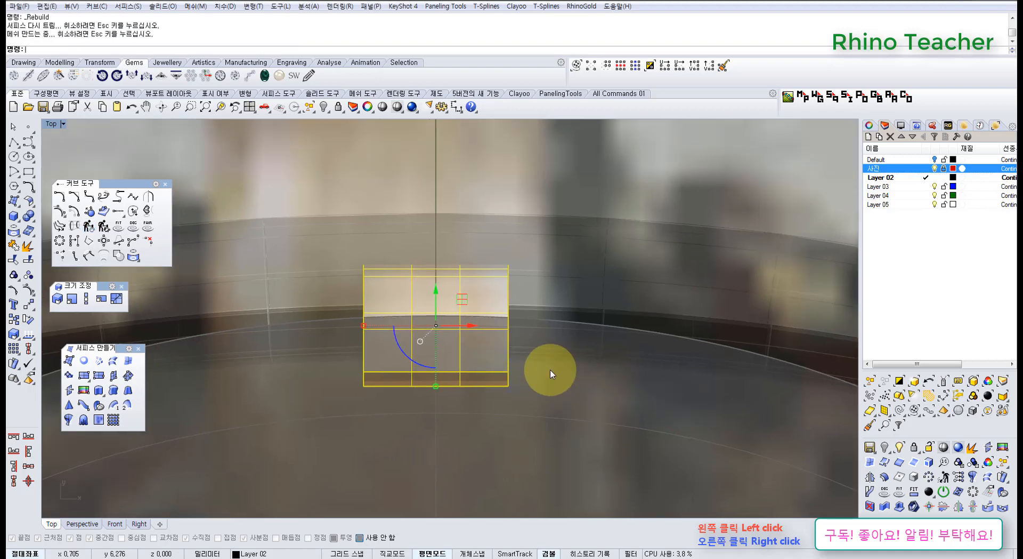
key("F10")
right_click_drag(478, 354, 472, 342)
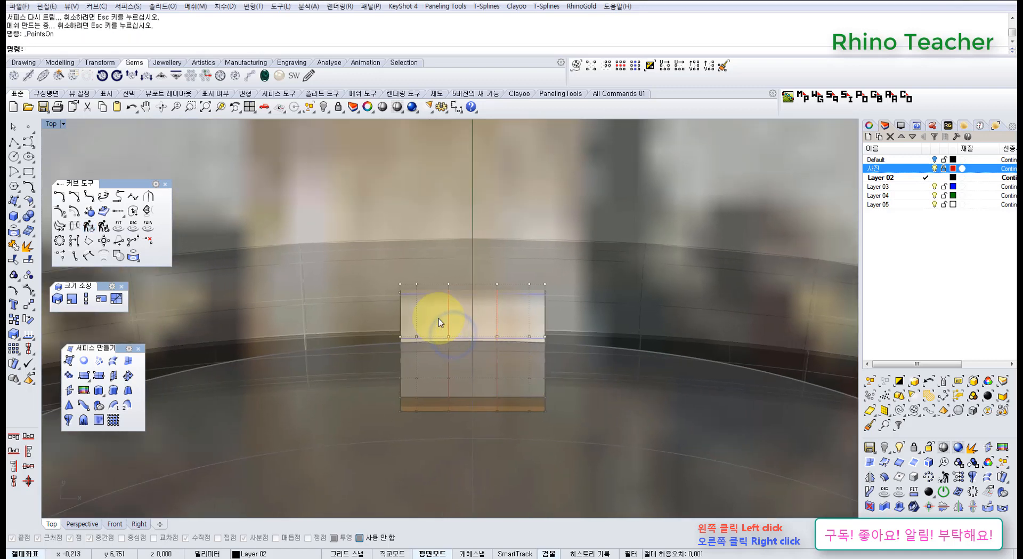
Step: Examine the strip's profile and control points against the rounded rim in the Right view
left_click_drag(386, 243, 436, 431)
key("ctrl+F3")
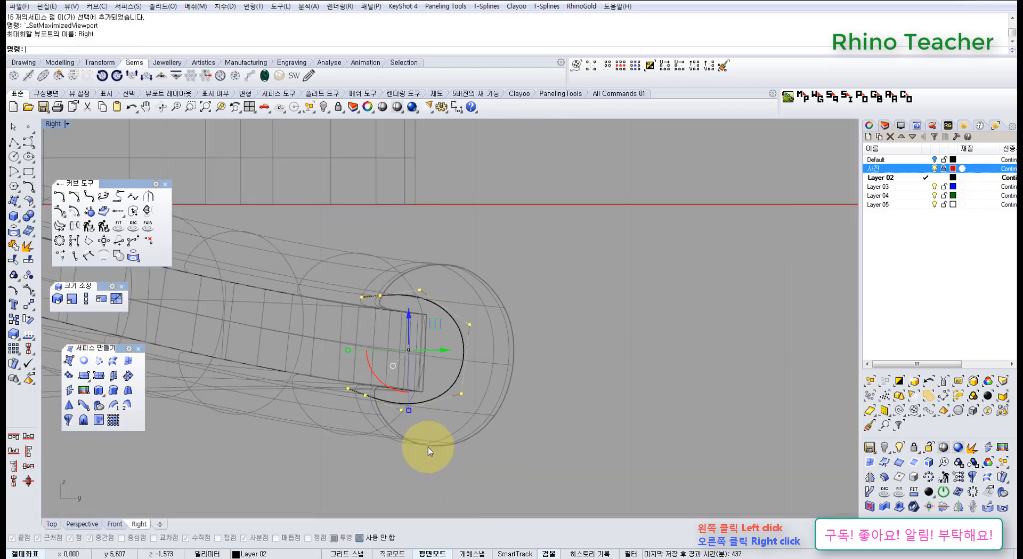
right_click_drag(441, 388, 456, 348)
scroll(386, 306, "up", 8)
right_click_drag(399, 334, 335, 296)
left_click(277, 287)
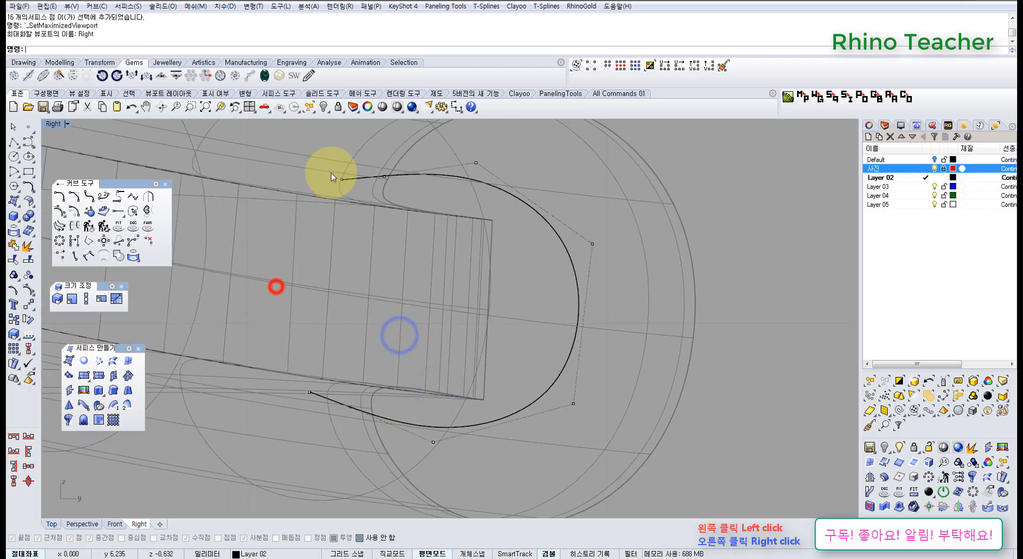
scroll(439, 318, "down", 4)
right_click_drag(441, 317, 379, 306)
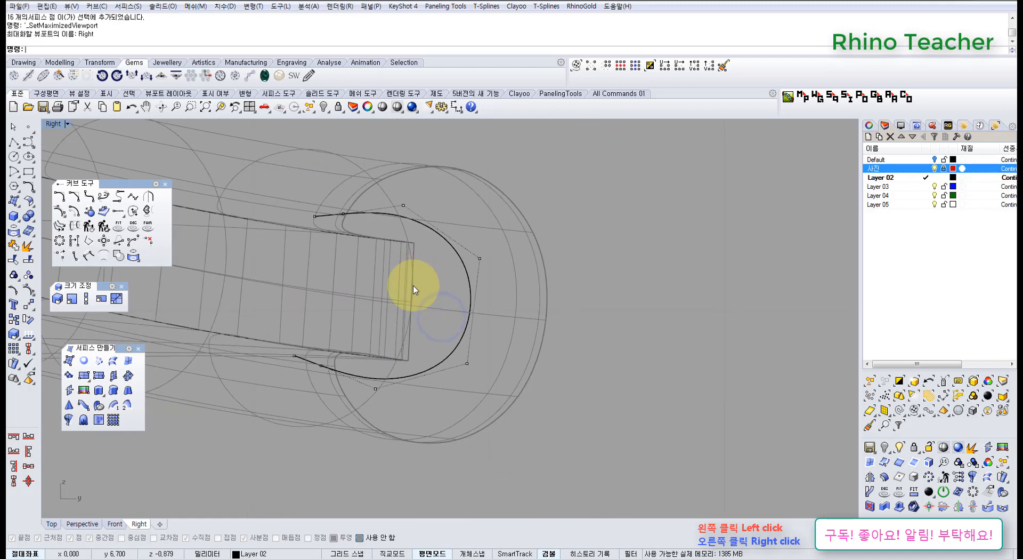
Step: Try to move the two outermost control-point columns on both sides of the strip upward in the Top view
key("ctrl+F1")
left_click_drag(428, 422, 437, 443)
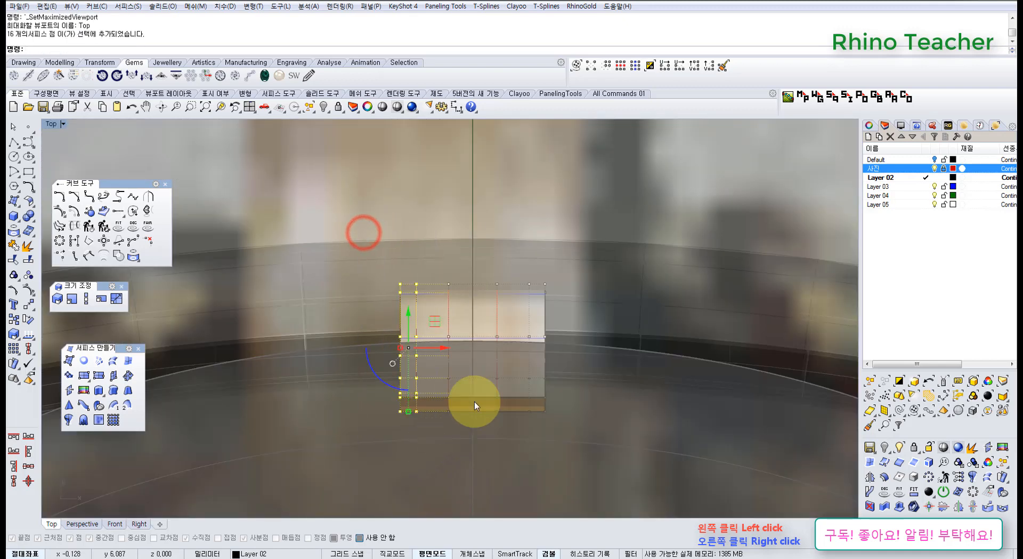
right_click_drag(524, 311, 484, 342)
left_click_drag(508, 379, 547, 469, "shift")
right_click_drag(478, 342, 471, 400)
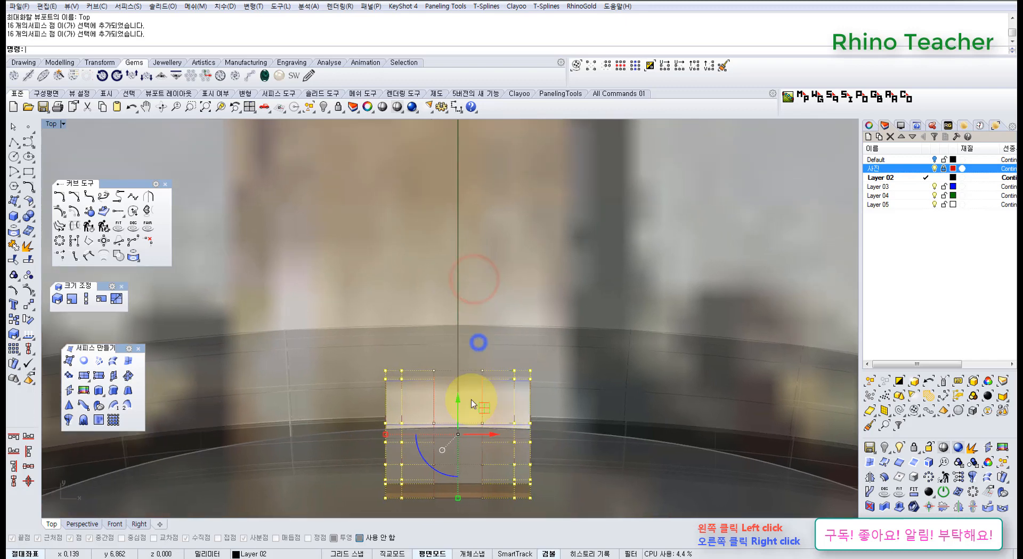
left_click_drag(462, 402, 463, 325)
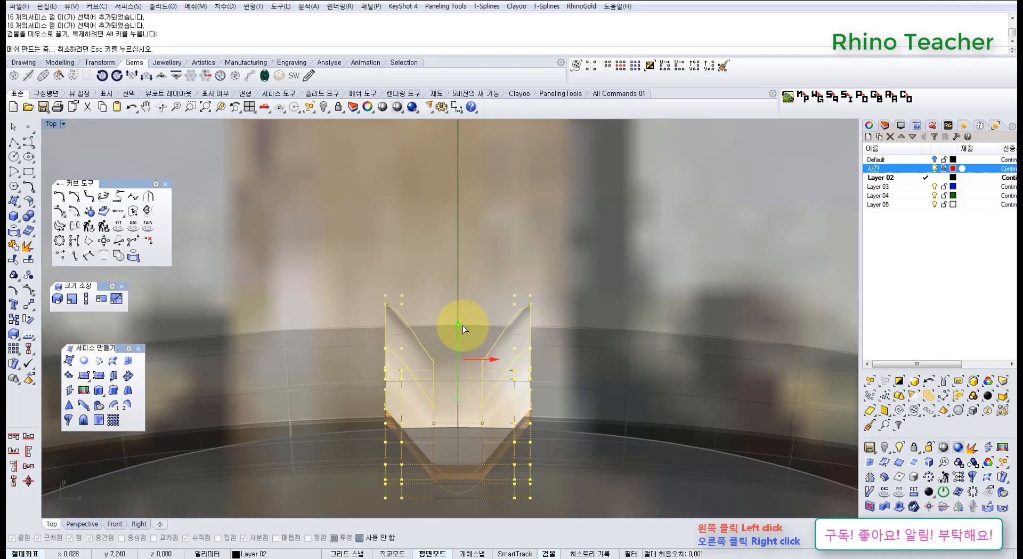
key("ctrl+F4")
right_click_drag(534, 379, 440, 340)
scroll(435, 340, "up", 4)
right_click_drag(435, 340, 475, 346)
scroll(473, 352, "up", 5)
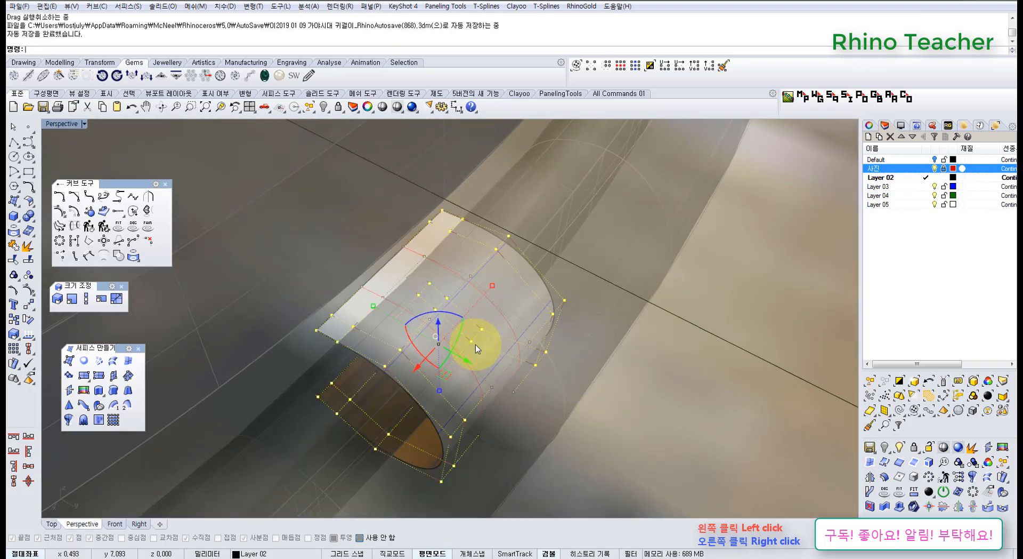
Step: Move only the uppermost control points in the two outer columns on each side of the strip upward in the Top view
key("ctrl+F1")
scroll(484, 358, "down", 6)
scroll(452, 388, "up", 7)
right_click_drag(452, 390, 421, 294)
left_click(377, 270)
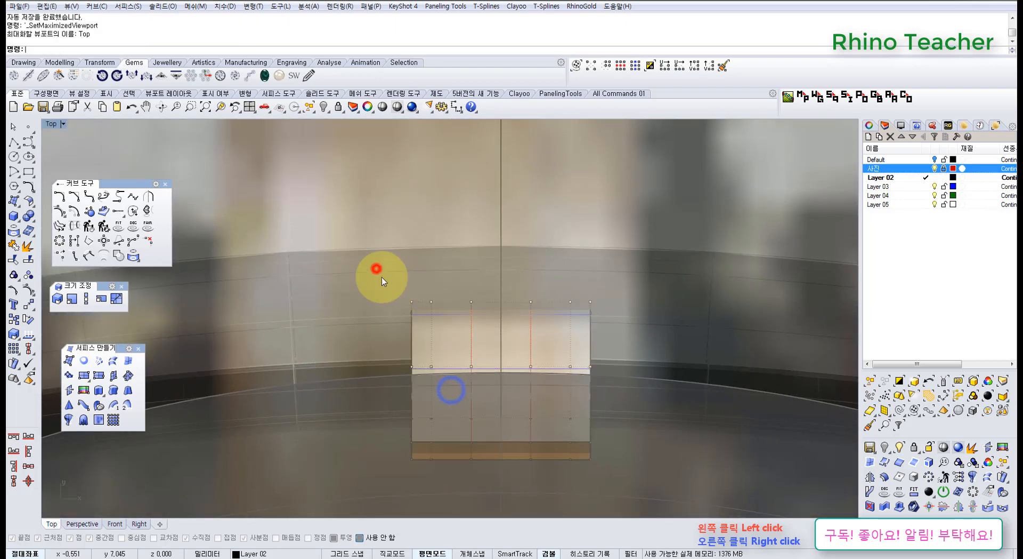
left_click_drag(357, 254, 452, 352)
right_click_drag(471, 317, 405, 325)
left_click_drag(491, 277, 561, 342, "shift")
right_click_drag(529, 327, 550, 367)
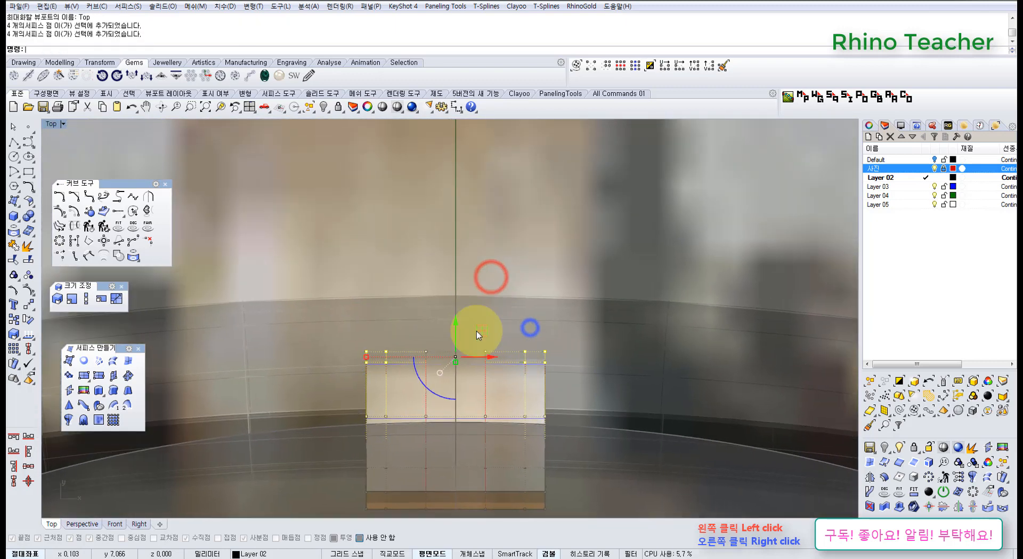
left_click_drag(457, 327, 456, 240)
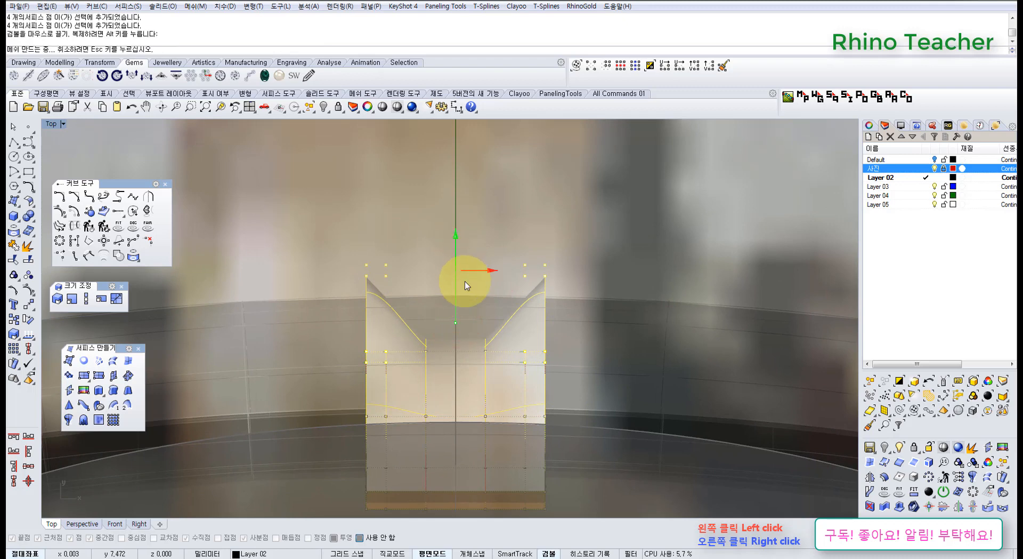
left_click(419, 224)
scroll(445, 259, "down", 2)
right_click_drag(451, 284, 443, 263)
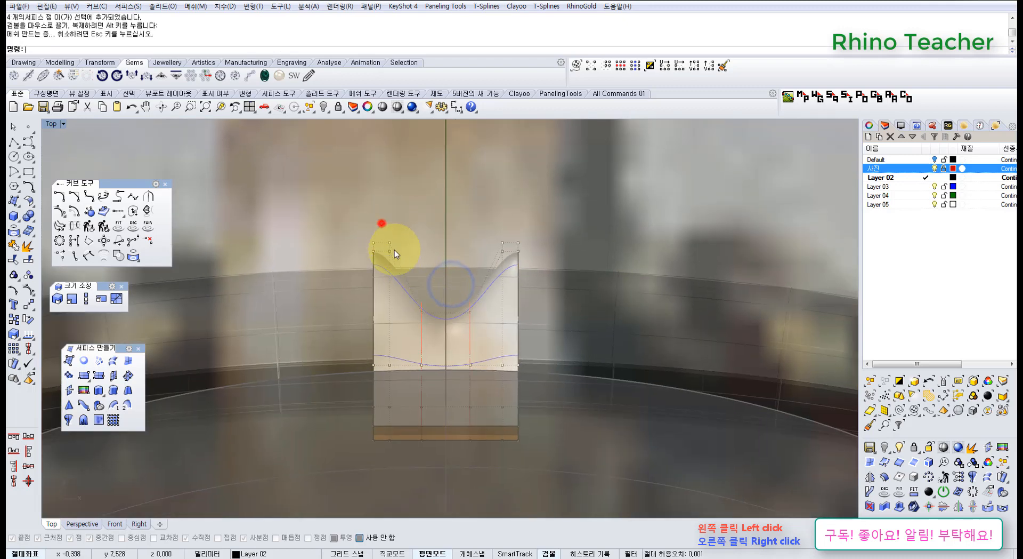
Step: Scale the second control-point column from each side horizontally toward the strip's centre
left_click_drag(394, 249, 411, 468)
left_click_drag(487, 225, 512, 448)
scroll(400, 356, "up", 3)
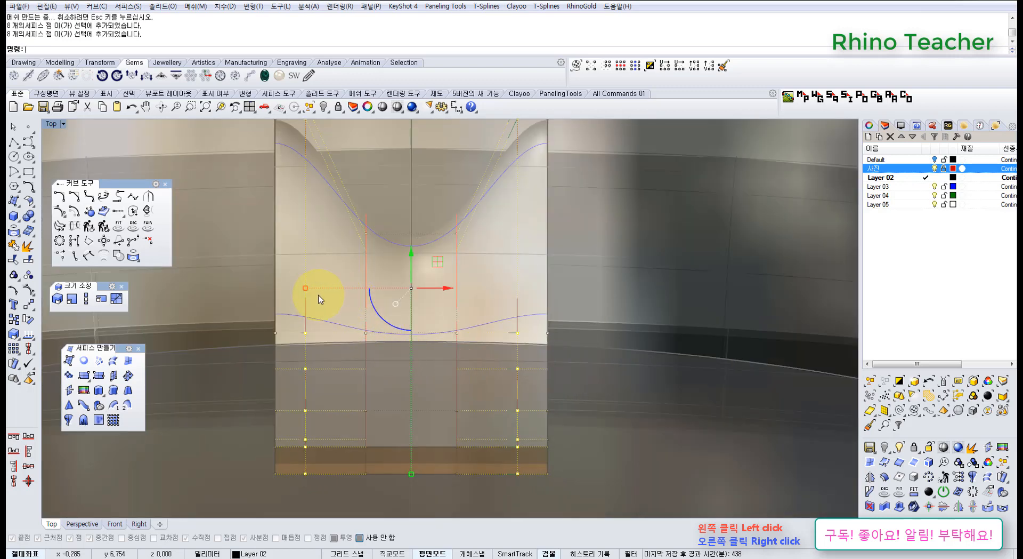
mouse_move(321, 292)
left_mouse_down()
mouse_move(331, 286)
mouse_move(327, 297)
left_mouse_up()
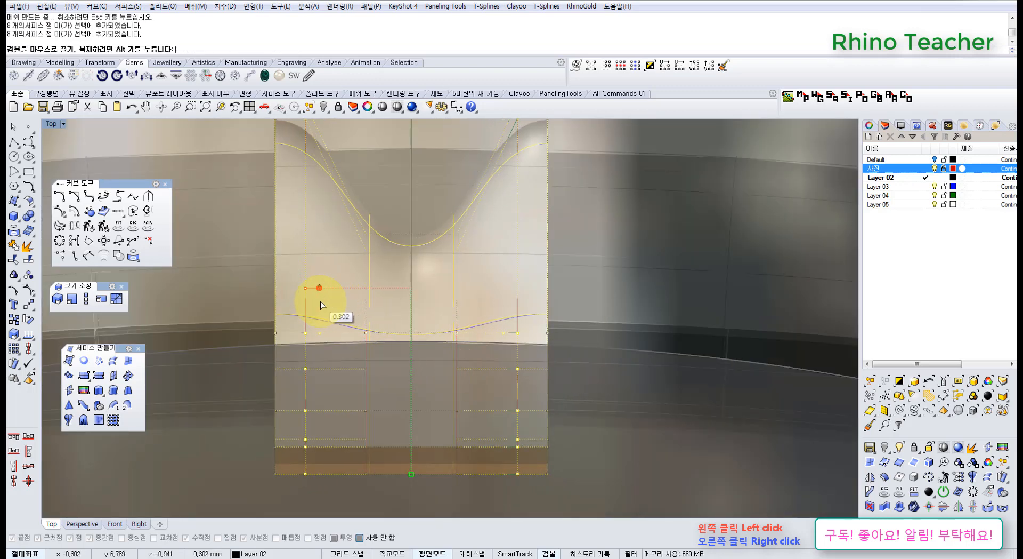
scroll(388, 324, "down", 1)
right_click_drag(395, 332, 413, 368)
left_click(407, 250)
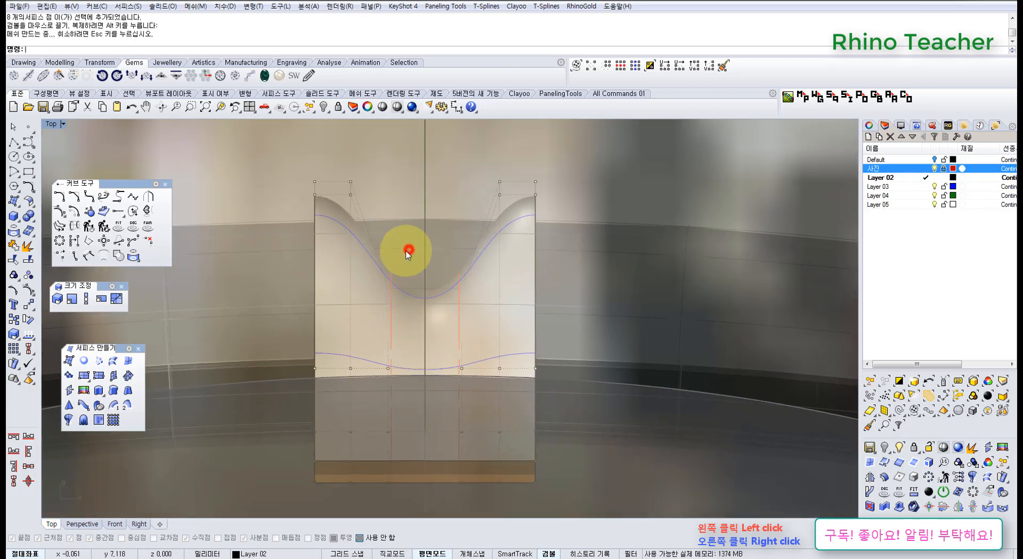
Step: Hide the 사진 layer containing the reference photo and bring the strip into close view in Perspective
left_click_drag(459, 322, 468, 316)
right_click_drag(432, 263, 435, 301)
mouse_move(428, 299)
left_mouse_down()
mouse_move(426, 276)
mouse_move(430, 292)
left_mouse_up()
scroll(458, 394, "down", 4)
right_click_drag(457, 394, 420, 365)
key("ctrl+F4")
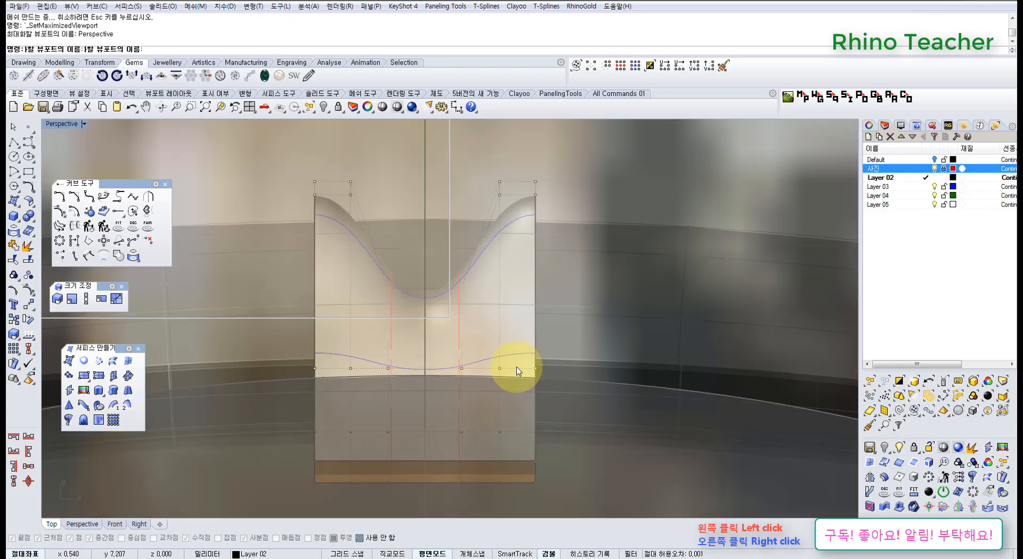
right_click_drag(553, 387, 424, 270)
scroll(437, 352, "down", 8)
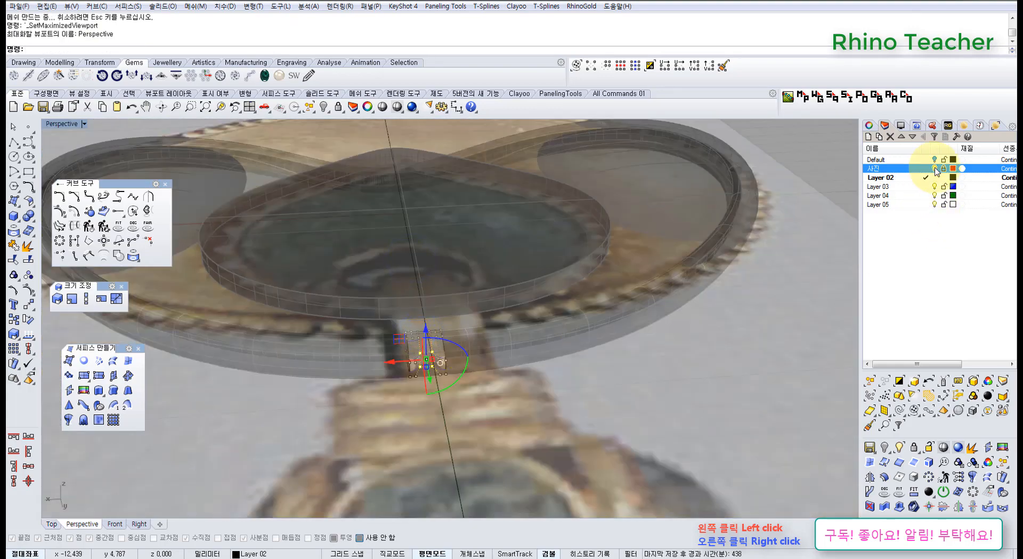
left_click(935, 169)
scroll(702, 290, "up", 6)
right_click_drag(417, 317, 388, 293)
Step: Scale the two outermost control-point columns on both sides of the strip vertically to flare its edges
left_click_drag(410, 388, 494, 394)
key("ctrl+F1")
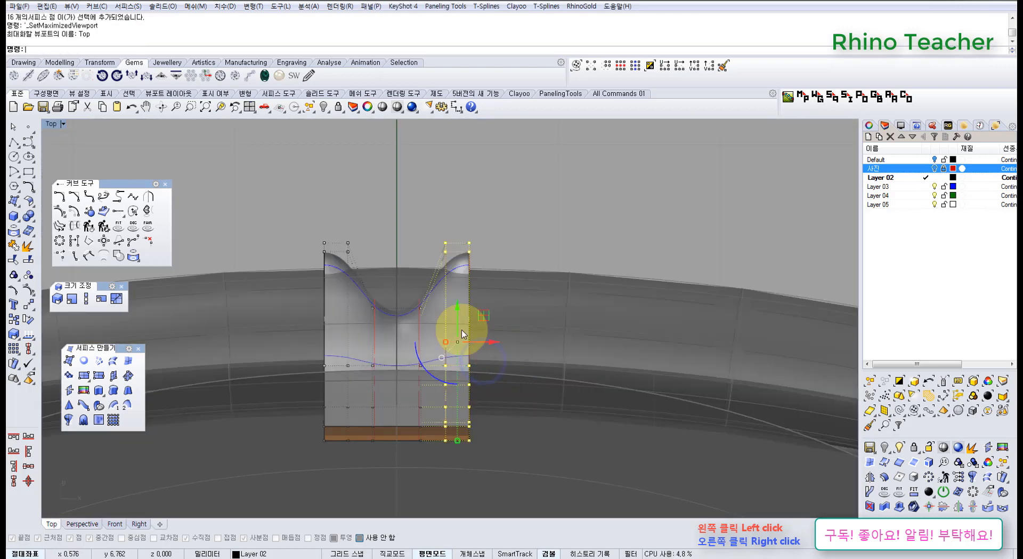
left_click_drag(296, 197, 352, 472)
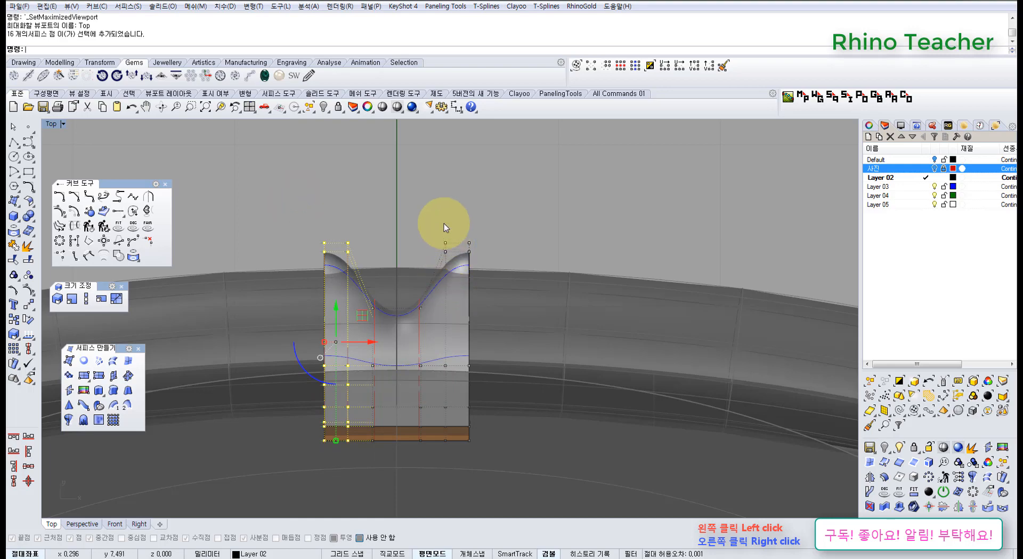
key("ctrl+F4")
right_click_drag(495, 373, 502, 392)
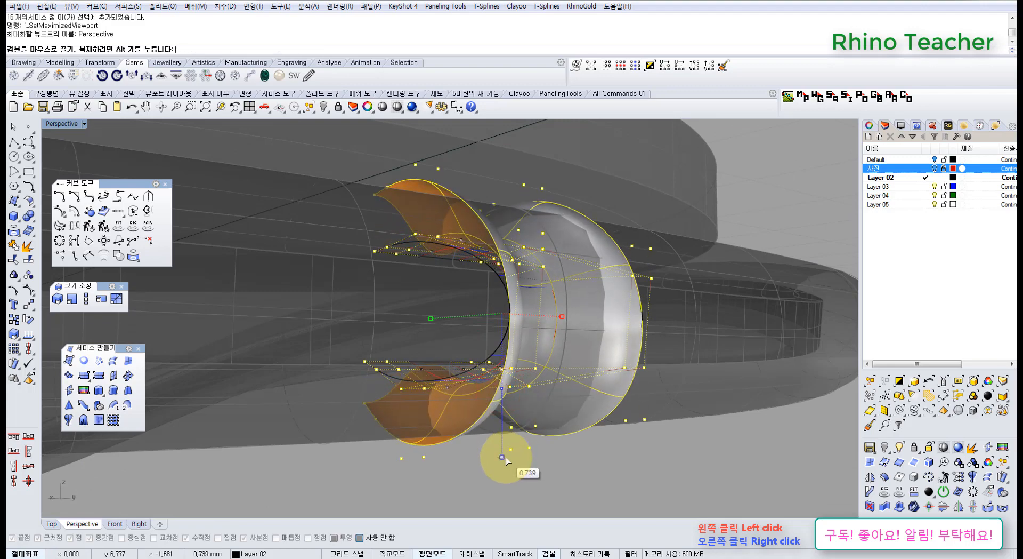
left_click_drag(506, 456, 499, 455)
right_click_drag(402, 398, 424, 468)
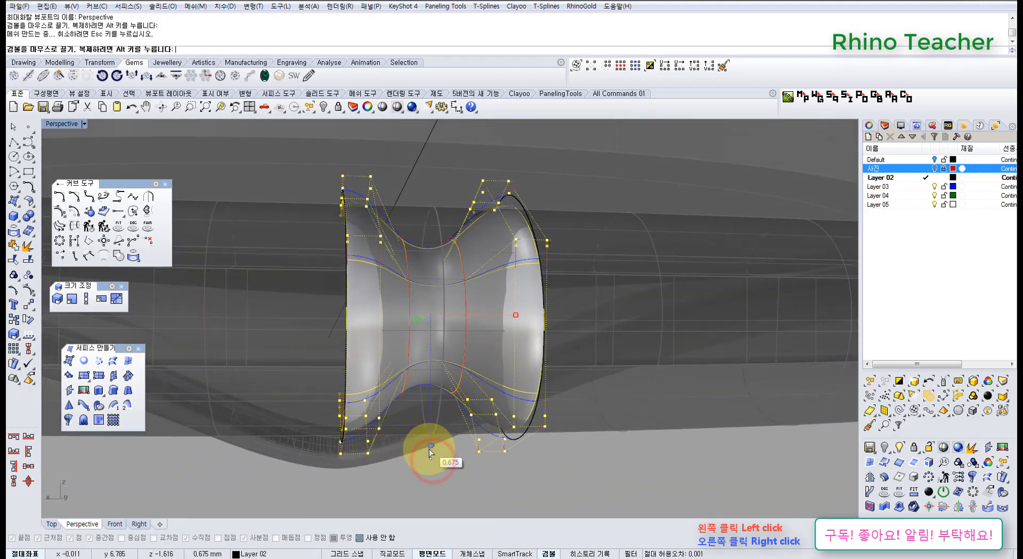
right_click_drag(384, 333, 384, 227)
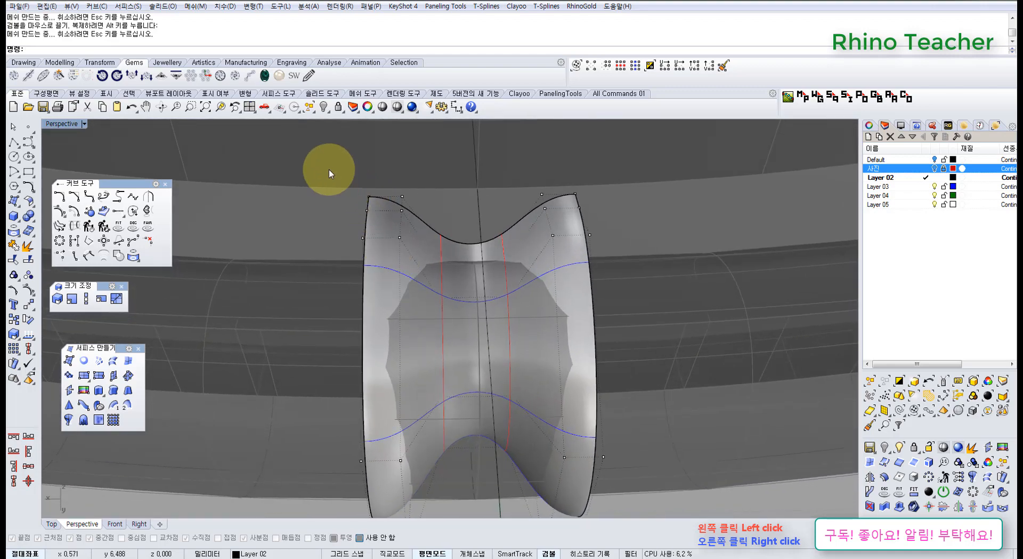
Step: Lower the control points at both corners of the strip's upper end vertically in the Perspective view
right_click_drag(351, 171, 339, 224)
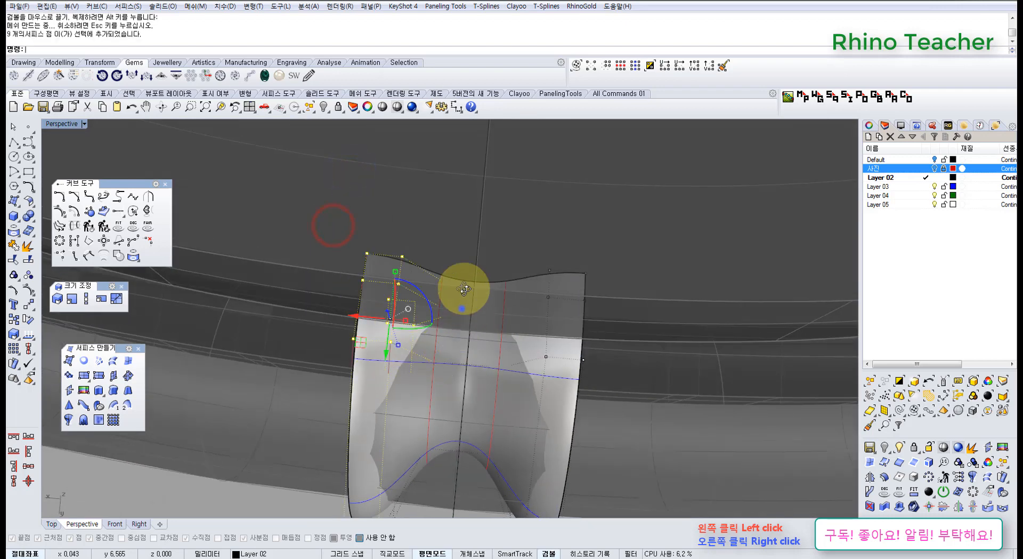
right_click_drag(464, 288, 430, 216)
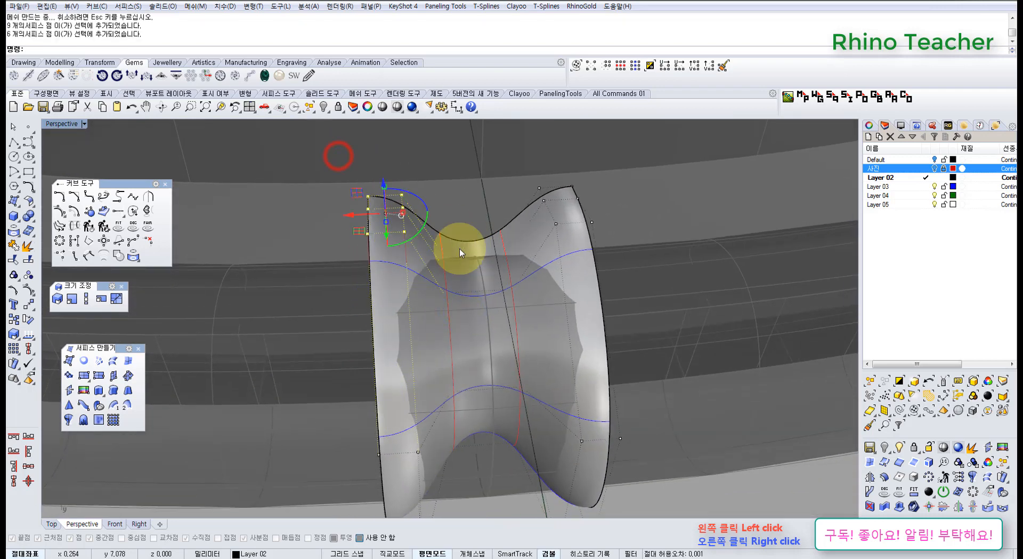
right_click_drag(490, 240, 427, 261)
mouse_move(487, 342)
right_mouse_down()
mouse_move(503, 262)
mouse_move(523, 265)
mouse_move(491, 286)
mouse_move(465, 241)
right_mouse_up()
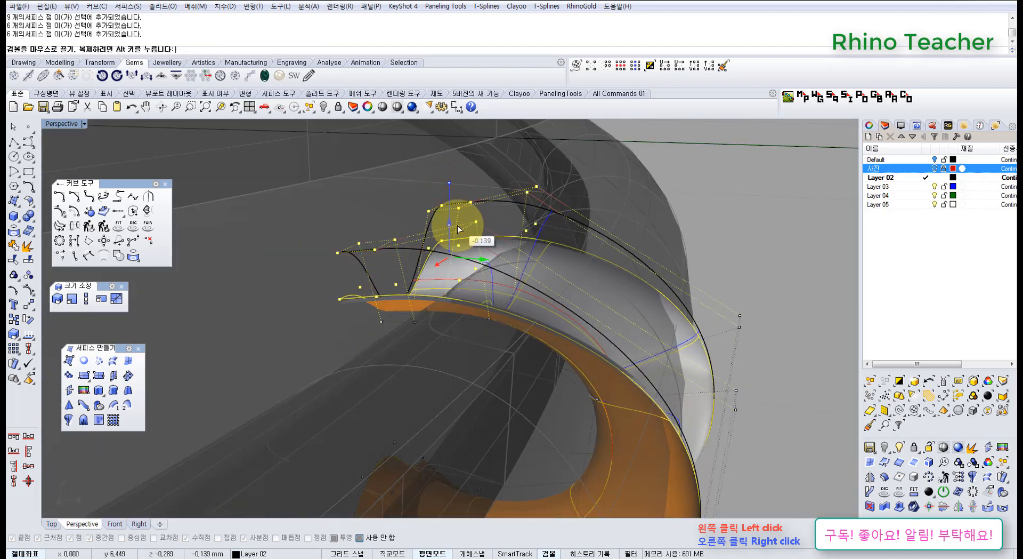
mouse_move(466, 231)
right_mouse_down()
mouse_move(429, 331)
mouse_move(402, 354)
mouse_move(393, 338)
mouse_move(452, 298)
mouse_move(451, 225)
right_mouse_up()
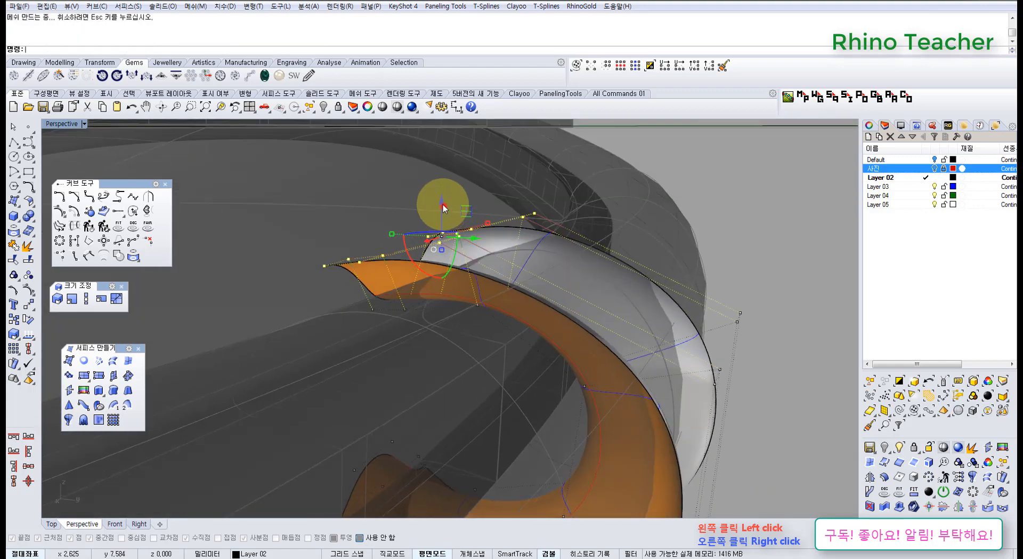
mouse_move(505, 257)
right_mouse_down()
mouse_move(423, 315)
mouse_move(481, 286)
mouse_move(401, 180)
mouse_move(445, 263)
mouse_move(480, 297)
mouse_move(541, 231)
mouse_move(480, 290)
mouse_move(520, 245)
mouse_move(507, 231)
mouse_move(457, 219)
mouse_move(368, 239)
mouse_move(331, 235)
mouse_move(335, 331)
mouse_move(389, 228)
mouse_move(395, 314)
mouse_move(441, 313)
mouse_move(379, 347)
mouse_move(307, 339)
mouse_move(343, 270)
mouse_move(405, 235)
mouse_move(440, 194)
mouse_move(418, 290)
mouse_move(494, 313)
mouse_move(481, 183)
right_mouse_up()
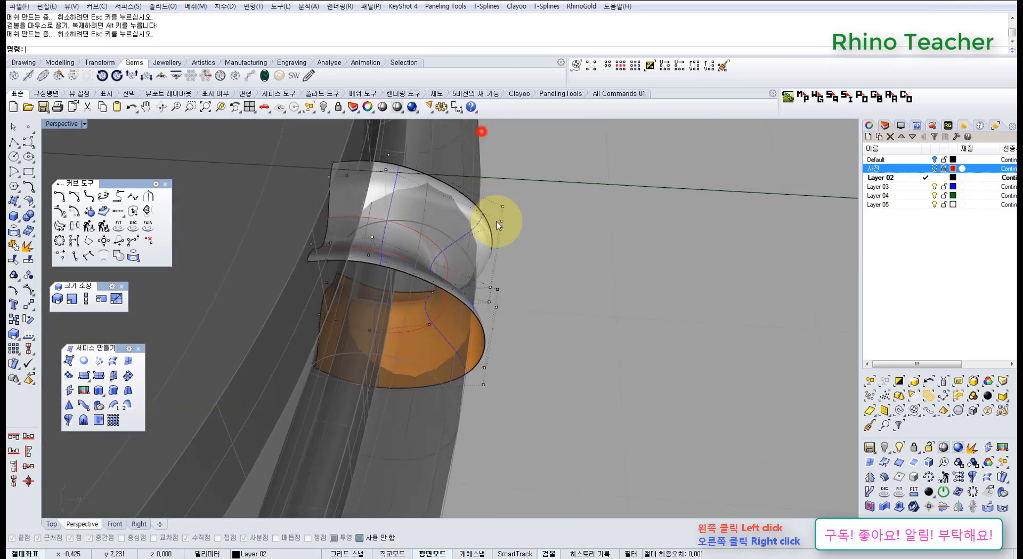
Step: Move the eight control points at the strip's uppermost corners slightly downward in the Top view
left_click_drag(574, 468, 573, 468)
key("ctrl+F1")
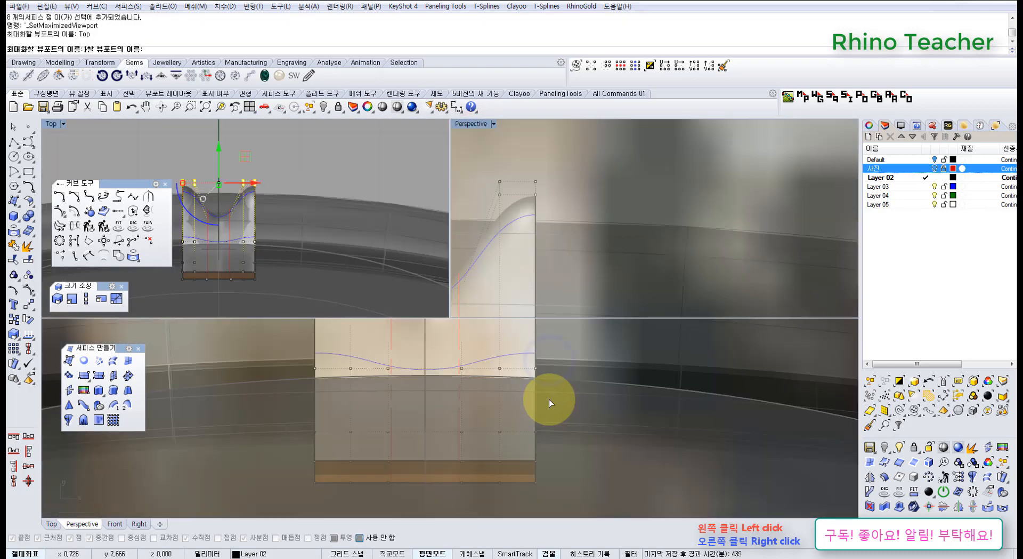
right_click_drag(439, 326, 496, 337)
scroll(430, 229, "up", 6)
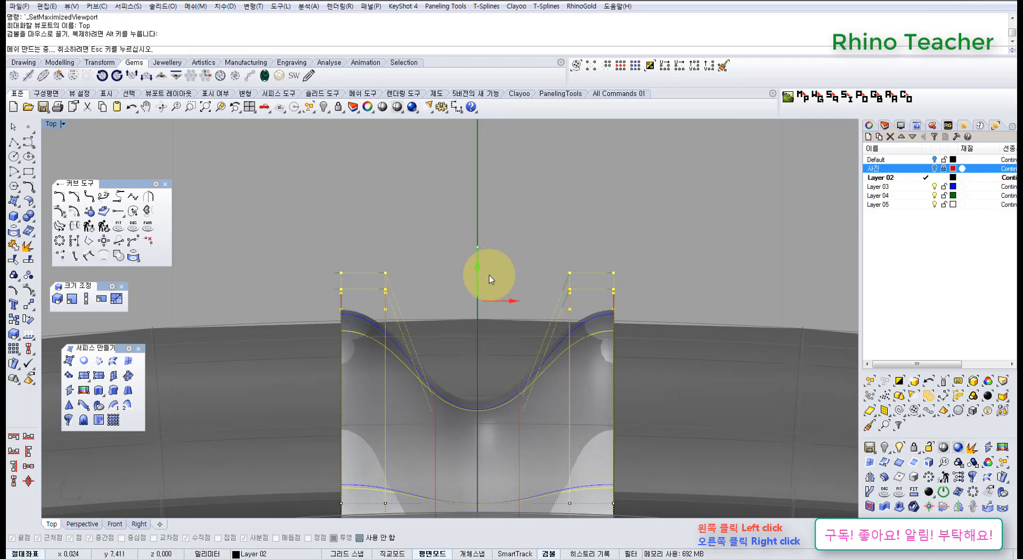
left_click_drag(478, 267, 479, 269)
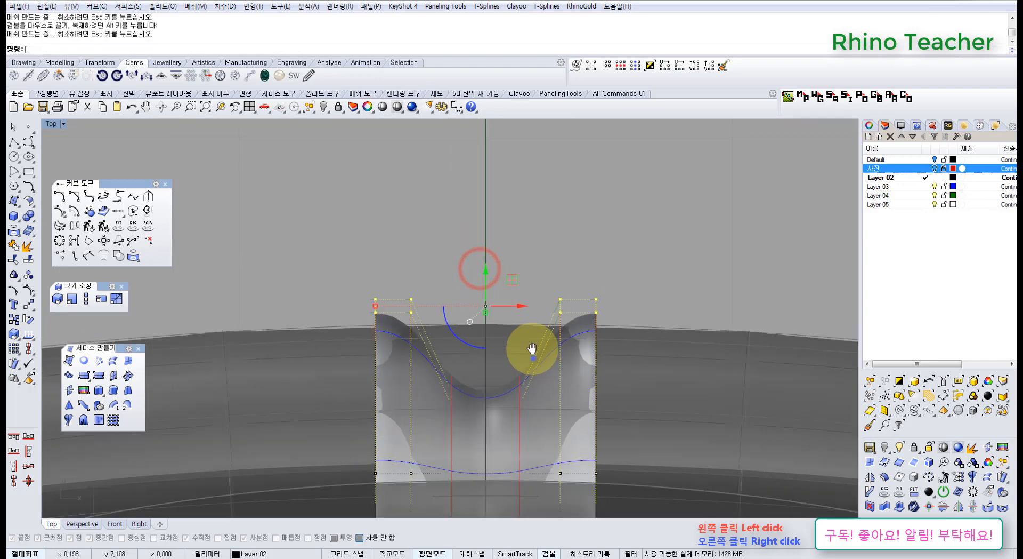
Step: Pick the outermost side-edge control points halfway along the strip in Top and scale them vertically in Perspective
right_click_drag(531, 353, 443, 354)
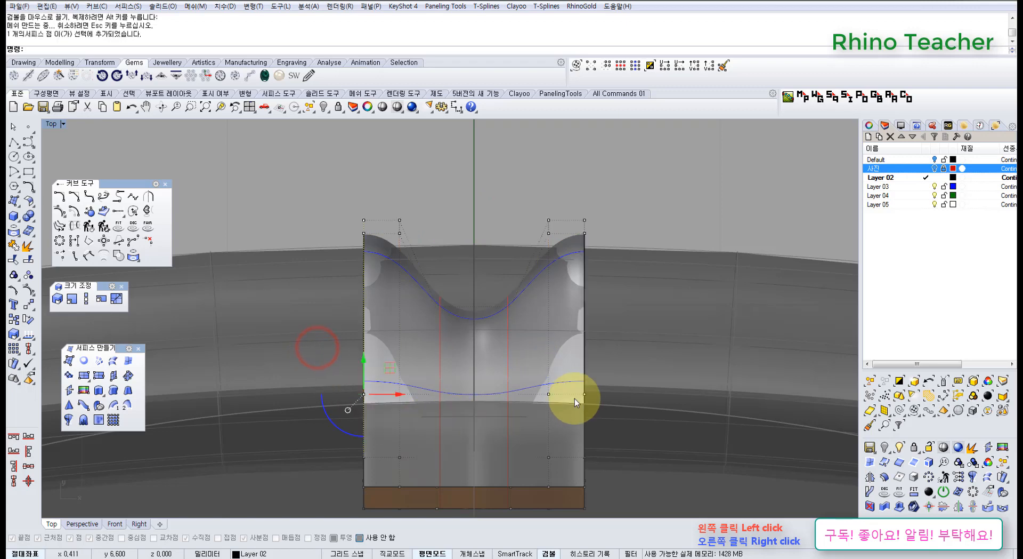
scroll(574, 398, "up", 4)
right_click_drag(231, 317, 322, 335)
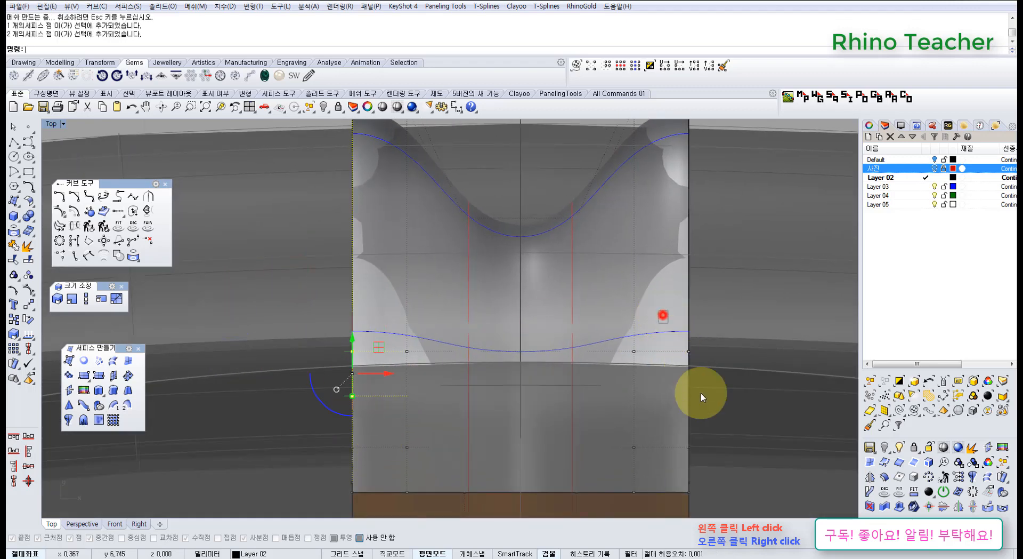
key("ctrl+F4")
right_click_drag(498, 402, 396, 409)
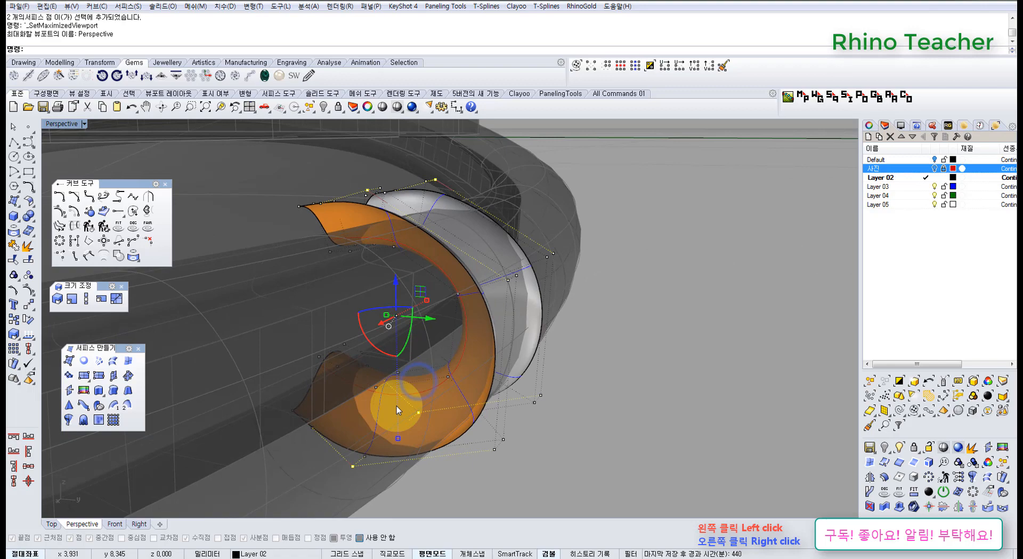
left_click(400, 441)
right_click_drag(475, 338, 541, 225)
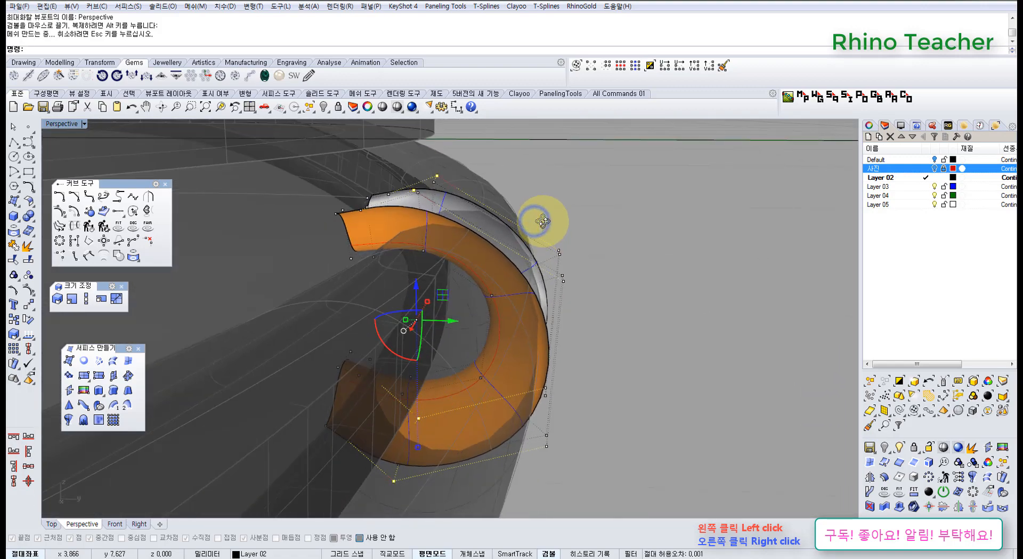
Step: Adjust the row of four control points at the strip's upper outer bend in Perspective
left_click_drag(578, 299, 587, 306)
right_click_drag(590, 313, 518, 257)
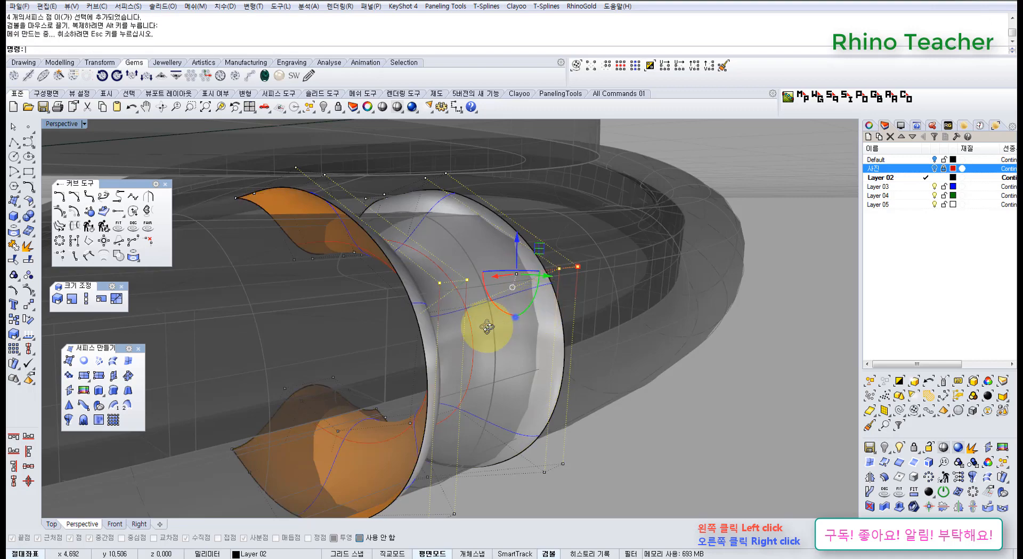
right_click_drag(487, 327, 592, 367)
scroll(592, 368, "up", 5)
Step: Reposition the control points at the strip's lower outer bend in the Right view and clear the selection
left_click_drag(567, 342, 671, 427)
key("ctrl+F2")
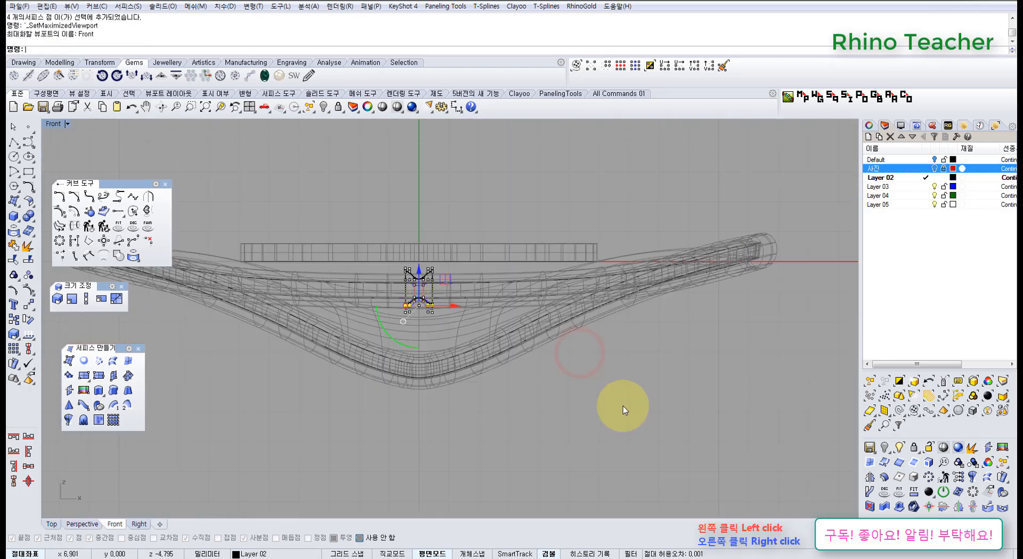
key("ctrl+F3")
right_click_drag(551, 405, 572, 367)
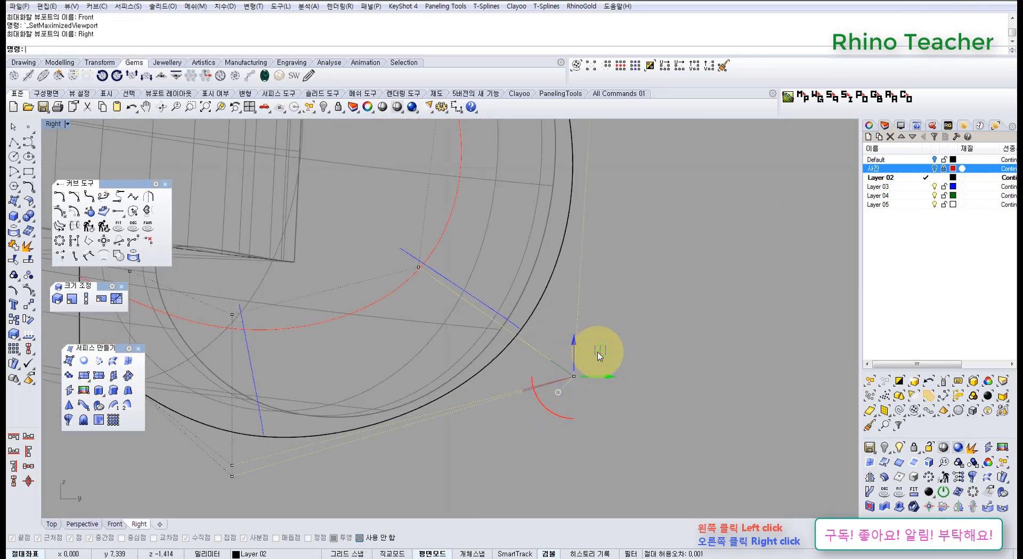
key("ctrl+F4")
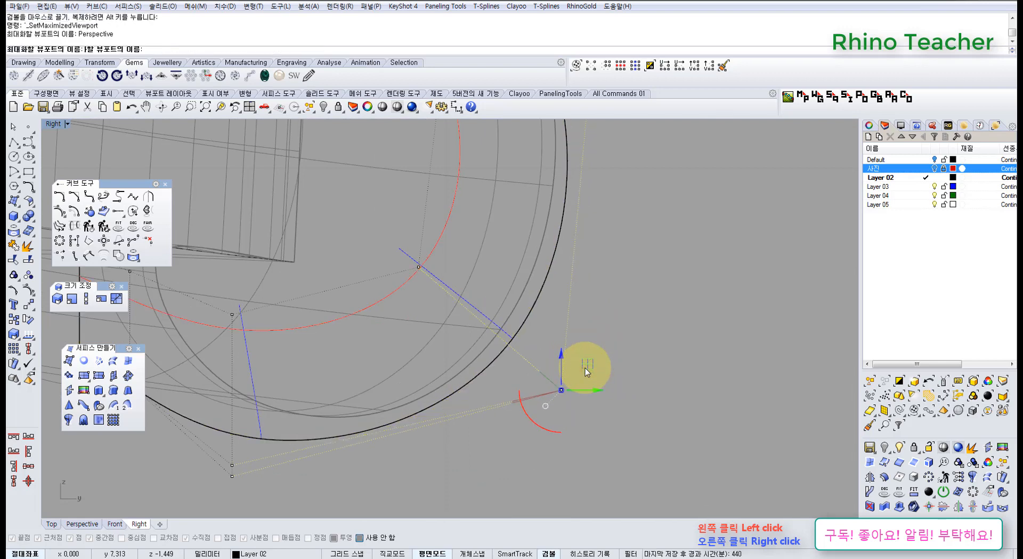
key("Escape")
Step: Try narrowing the strip's lower end by scaling its 24 control points horizontally in the Top view, and undo it
right_click_drag(613, 314, 504, 443)
key("ctrl+F1")
scroll(450, 405, "down", 2)
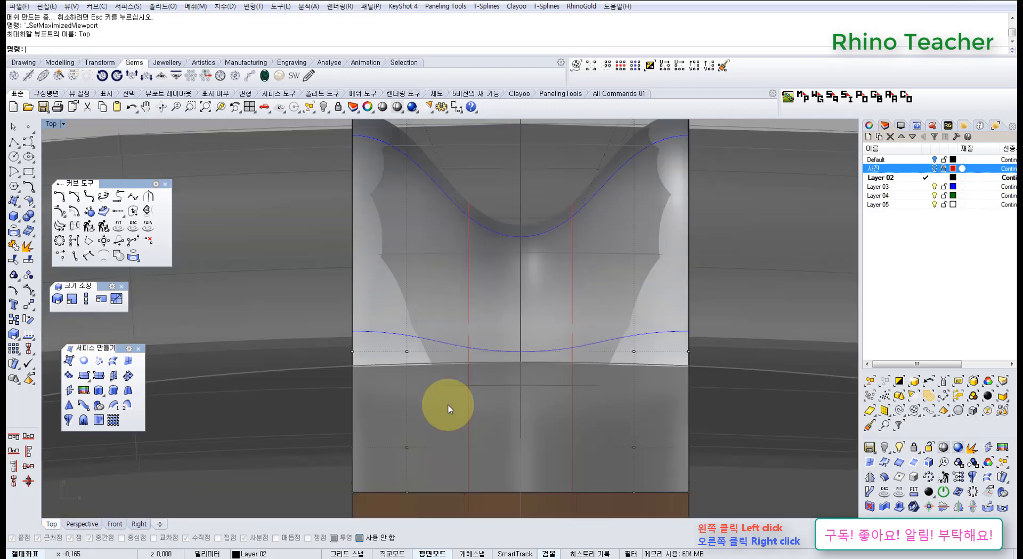
scroll(511, 397, "down", 4)
right_click_drag(459, 389, 436, 360)
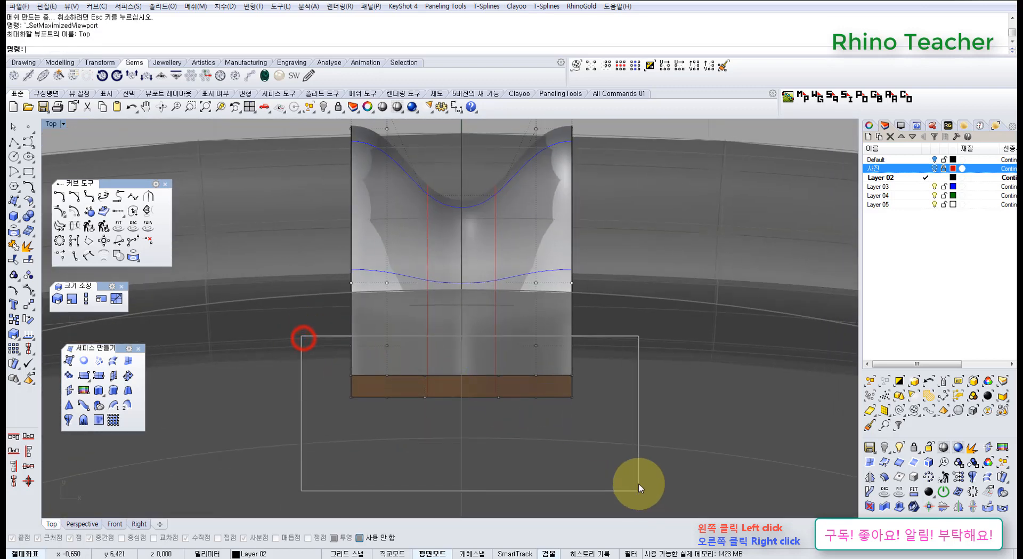
scroll(379, 366, "up", 3)
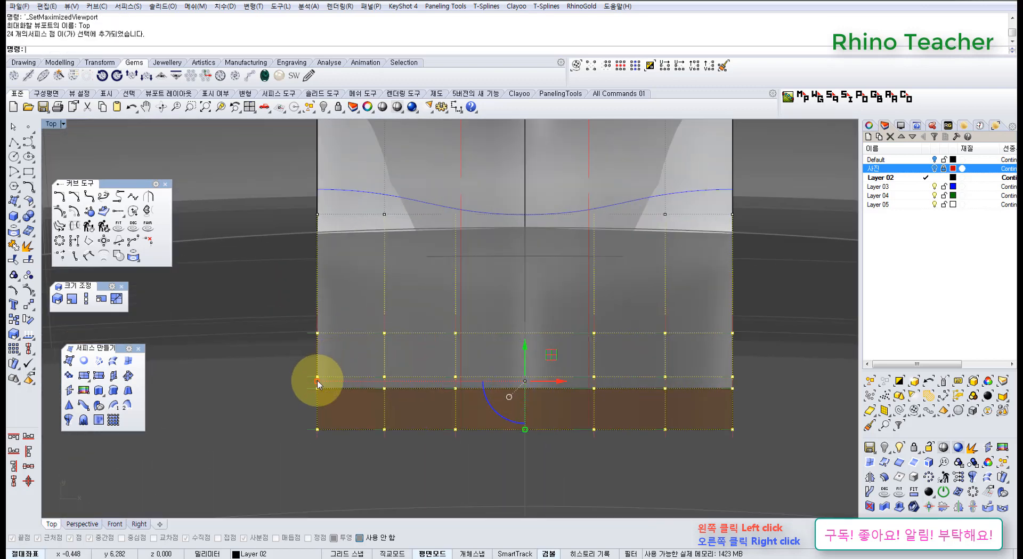
left_click_drag(347, 391, 347, 391)
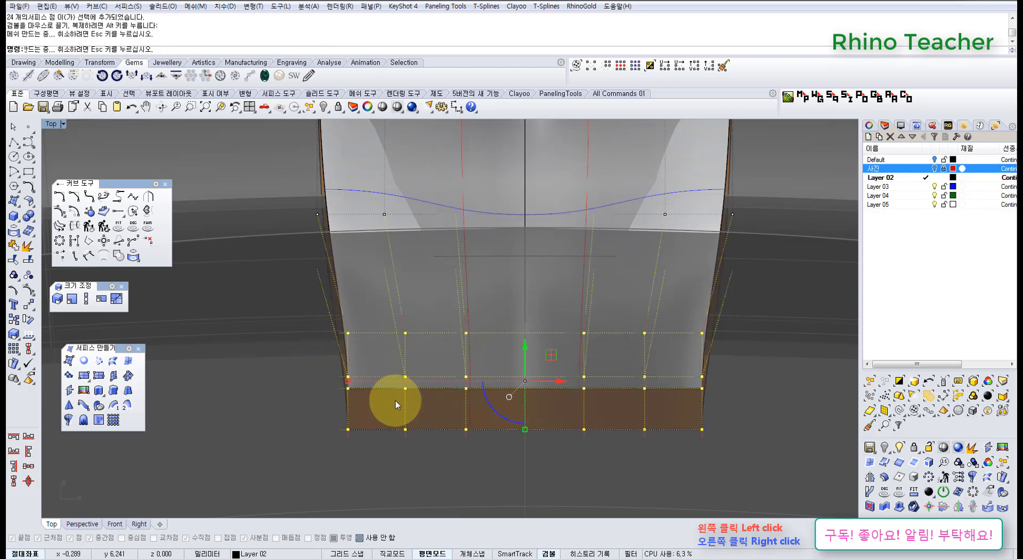
scroll(405, 400, "down", 4)
right_click_drag(482, 399, 454, 410)
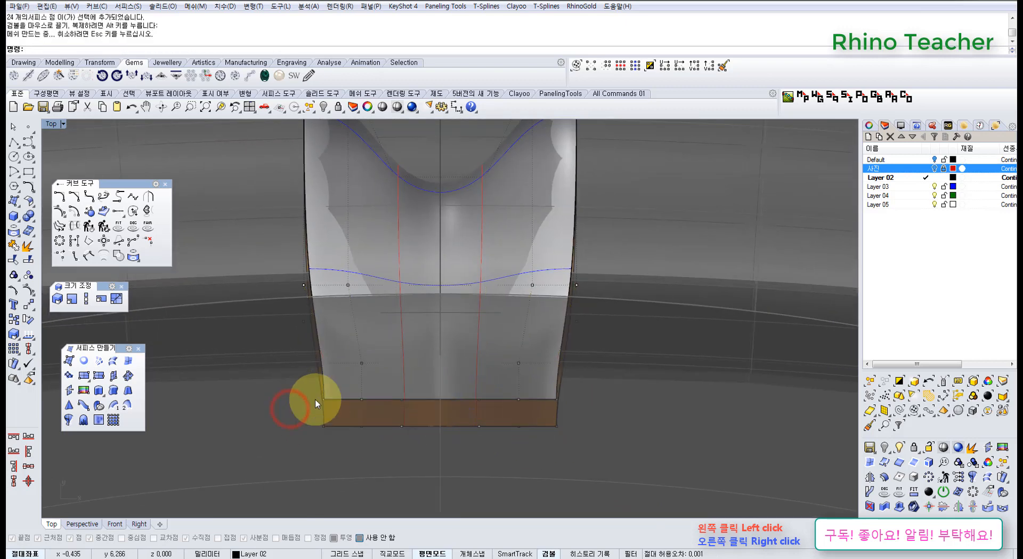
scroll(423, 374, "down", 4)
right_click_drag(426, 371, 421, 392)
scroll(420, 392, "up", 4)
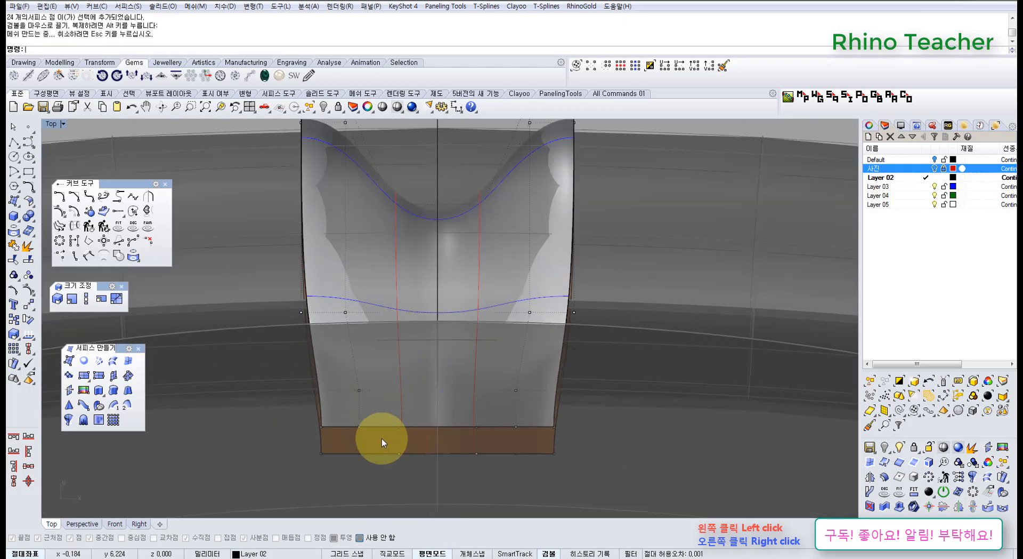
key("ctrl+z")
Step: Scale the 24 control points of the strip's lower end horizontally inward in the Top view
left_click_drag(302, 422, 328, 432)
scroll(449, 357, "down", 6)
right_click_drag(440, 259, 447, 311)
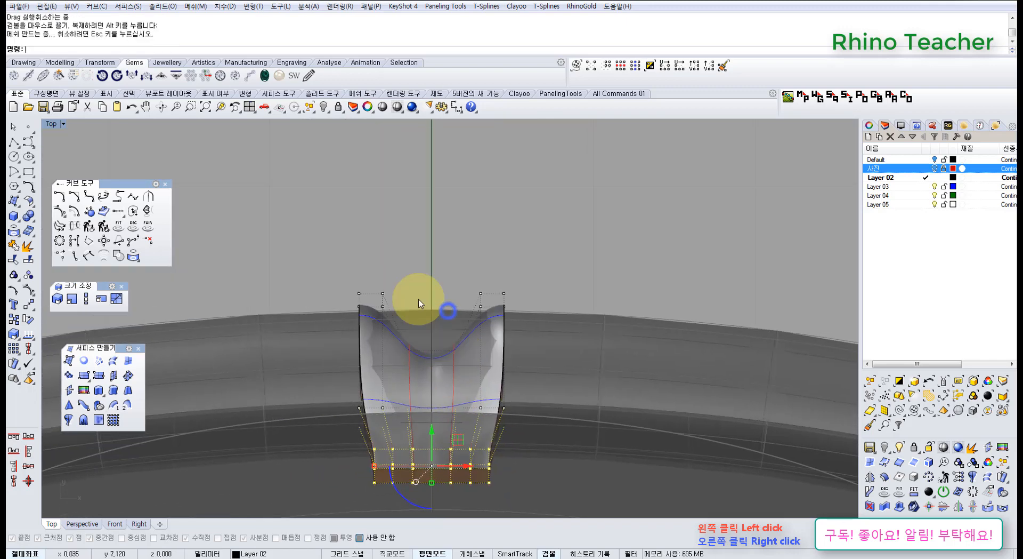
Step: Scale the eight control points at the strip's uppermost corners horizontally outward to widen the upper end
scroll(413, 293, "up", 4)
scroll(332, 304, "up", 4)
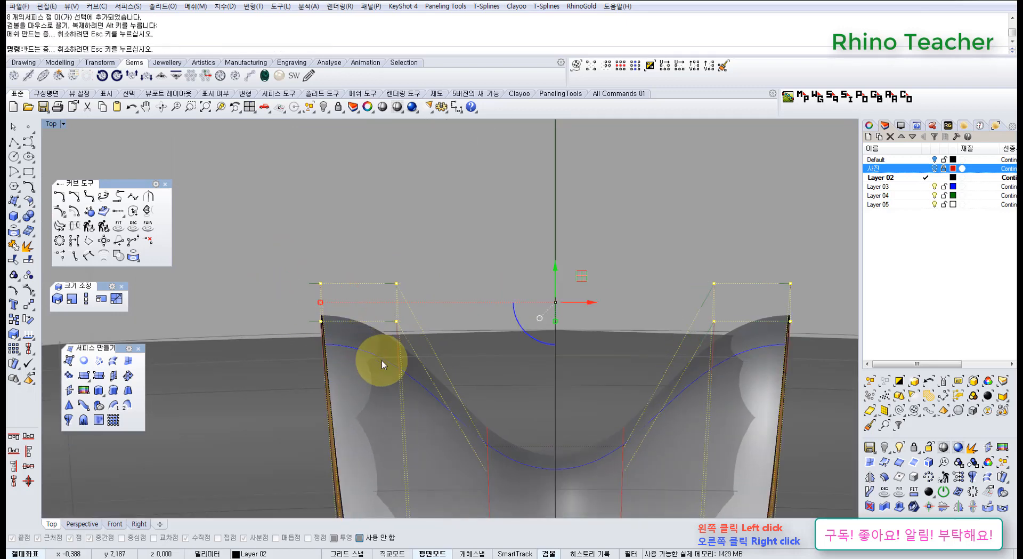
scroll(458, 408, "down", 10)
scroll(467, 407, "up", 4)
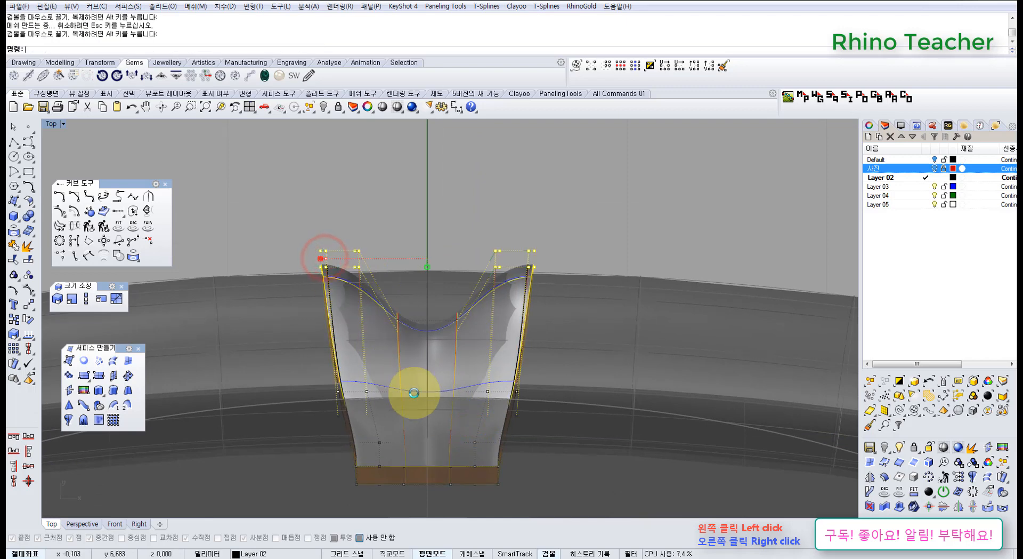
Step: Scale the twelve control points across the strip's middle horizontally inward in the Top view
right_click_drag(413, 392, 408, 360)
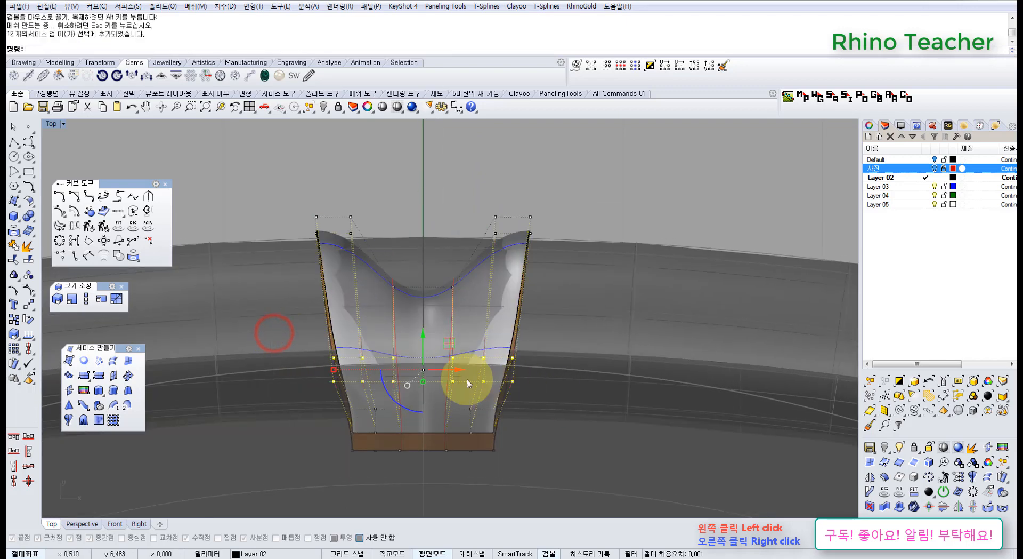
scroll(400, 380, "up", 3)
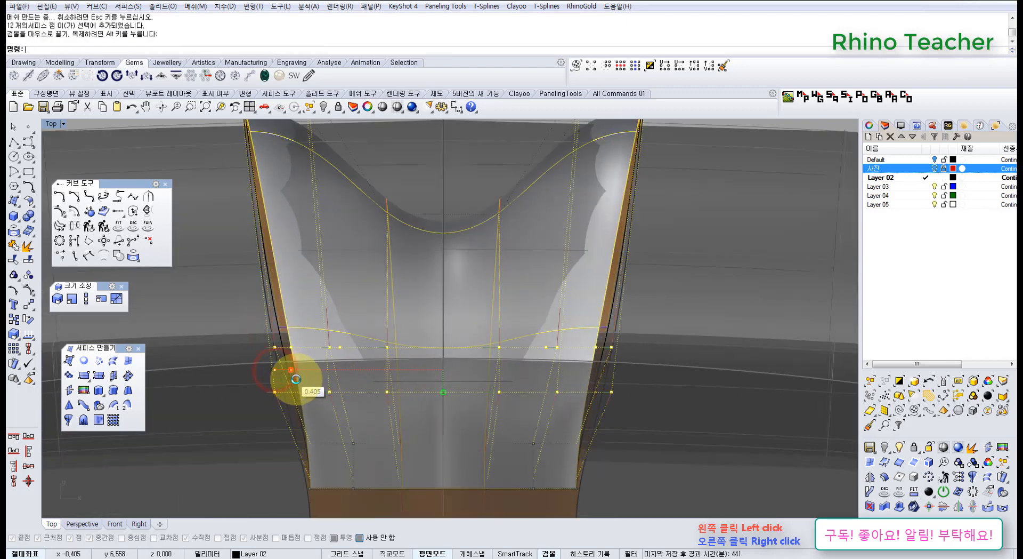
scroll(446, 379, "down", 4)
right_click_drag(445, 377, 478, 378)
Step: Unlock the rim and the curved wire in Perspective and examine how the strip wraps around the rim
key("ctrl+F4")
key("ctrl+F4")
left_click(474, 351)
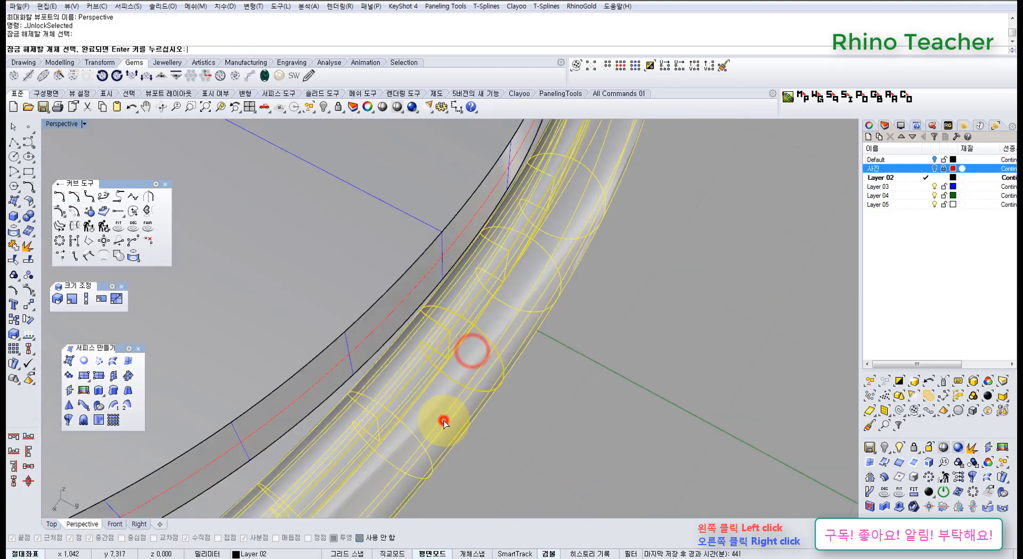
right_click(444, 421)
right_click_drag(464, 425, 449, 340)
scroll(525, 352, "up", 5)
right_click_drag(525, 353, 478, 367)
right_click(471, 354)
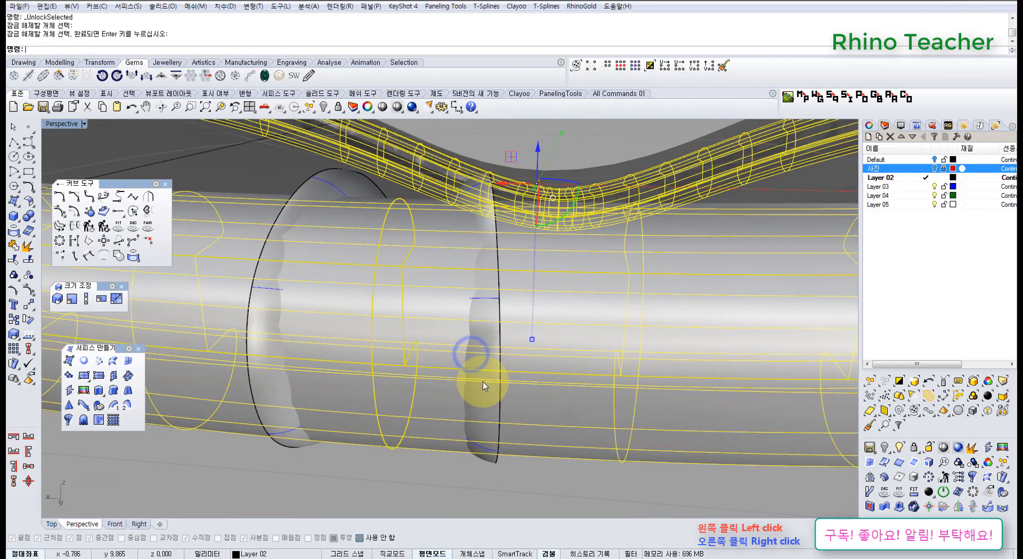
Step: Lock the rim again and turn on the strip surface's control points
key("Escape")
left_click(547, 368)
key("ctrl+l")
scroll(535, 366, "down", 5)
right_click_drag(510, 310, 515, 396)
left_click(515, 350)
key("F10")
right_click_drag(498, 320, 491, 382)
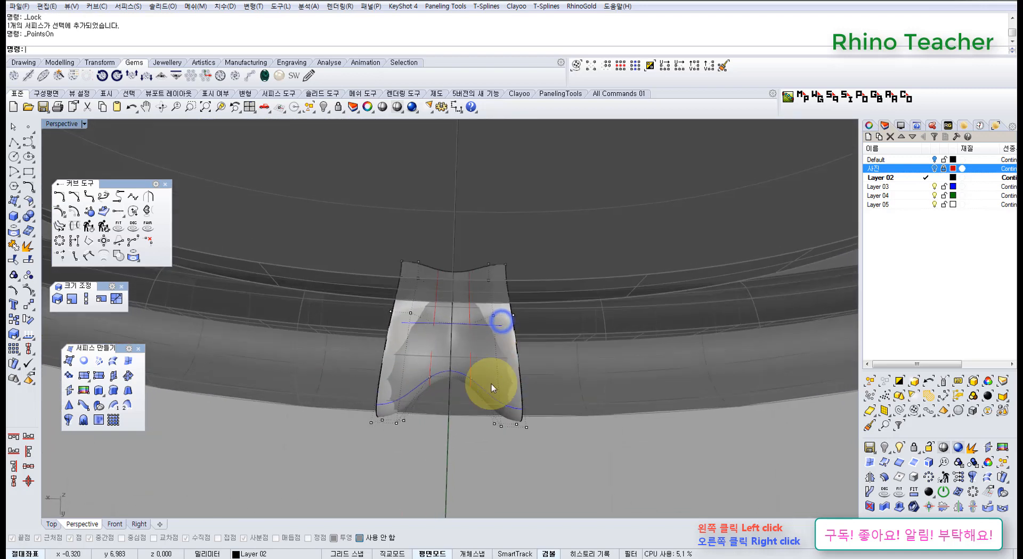
Step: Select the eight control points along the strip's outer bends and scale them vertically outward
right_click_drag(396, 393, 399, 346)
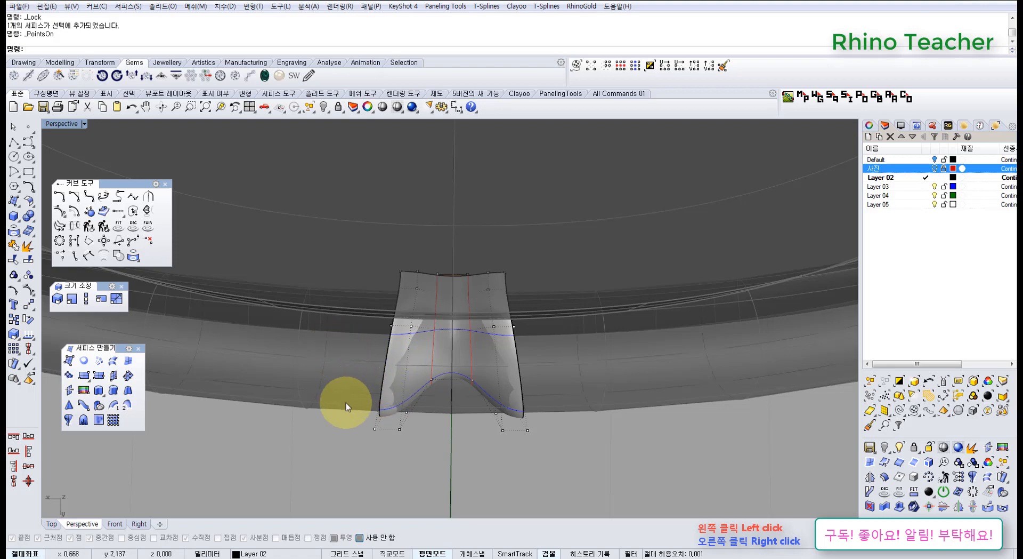
left_click_drag(346, 402, 533, 472)
right_click_drag(436, 421, 542, 409)
left_click_drag(542, 417, 545, 420)
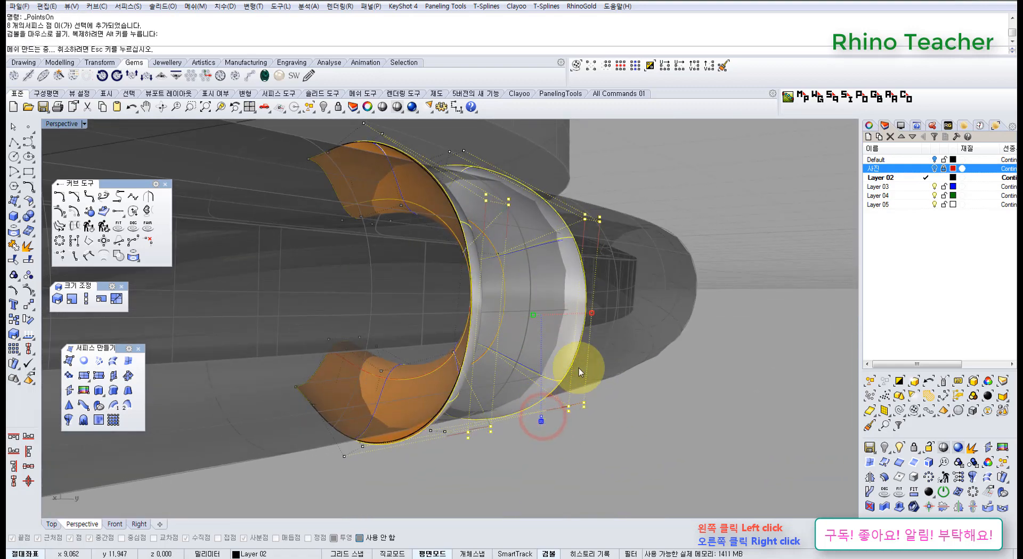
right_click_drag(593, 343, 506, 412)
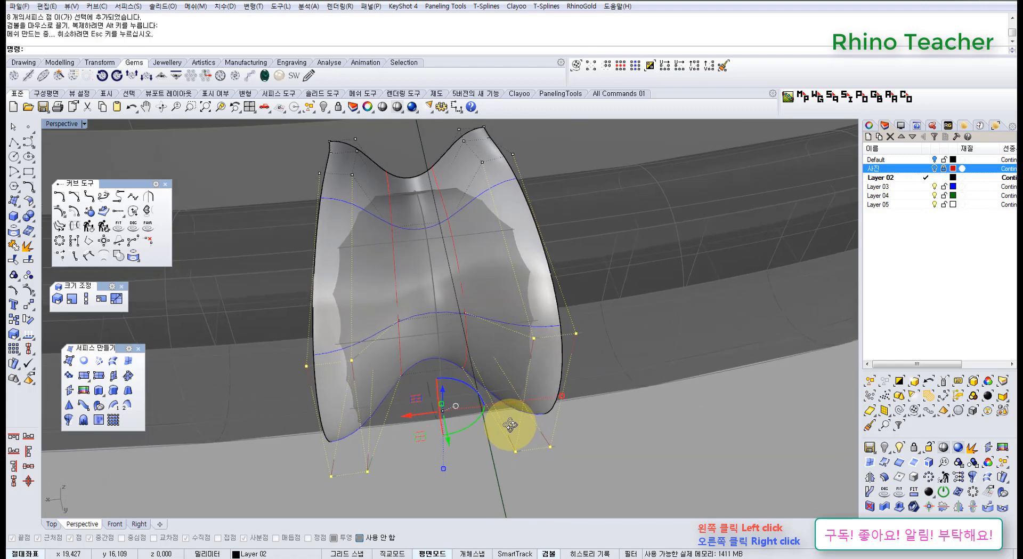
right_click_drag(514, 404, 414, 368)
Step: Unlock the rim surface in Perspective
left_click(404, 338)
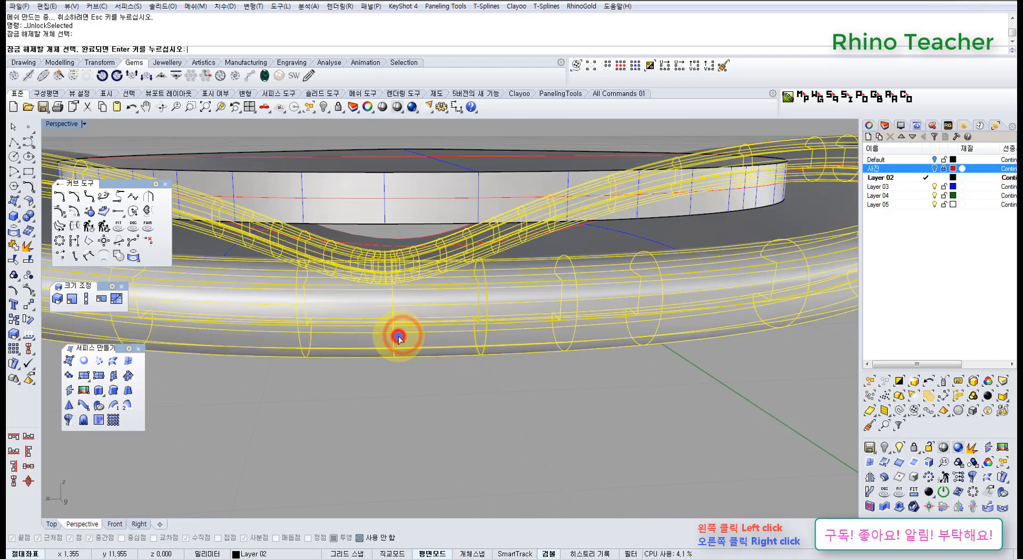
right_click_drag(400, 332, 475, 354)
scroll(497, 299, "up", 5)
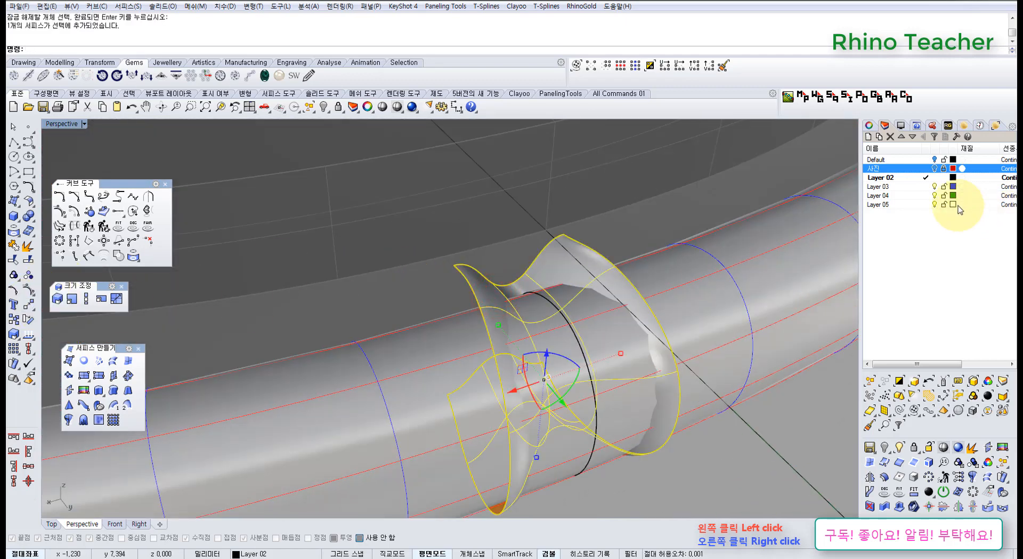
Step: Set the strip surface's display colour to red and flip its surface direction
left_click(871, 125)
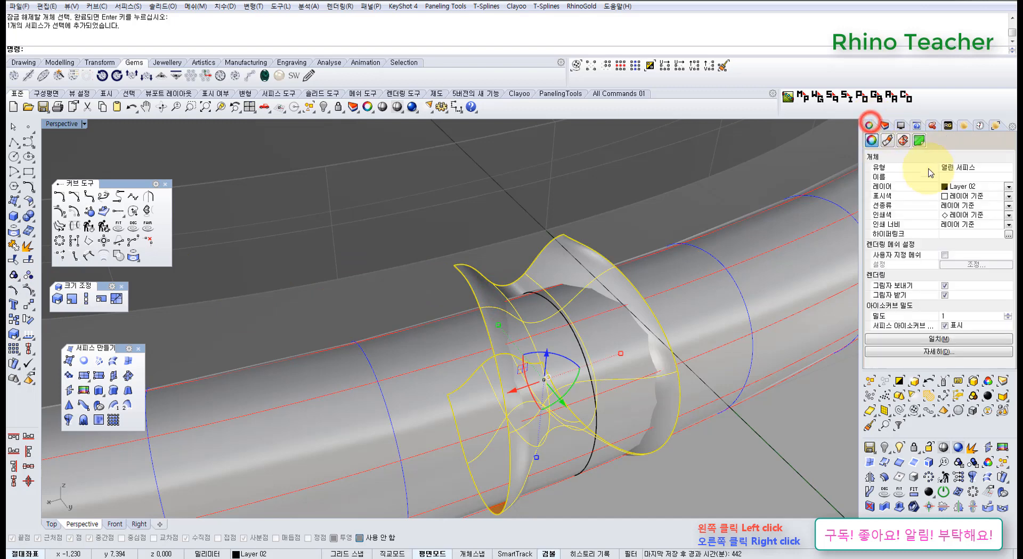
left_click(955, 234)
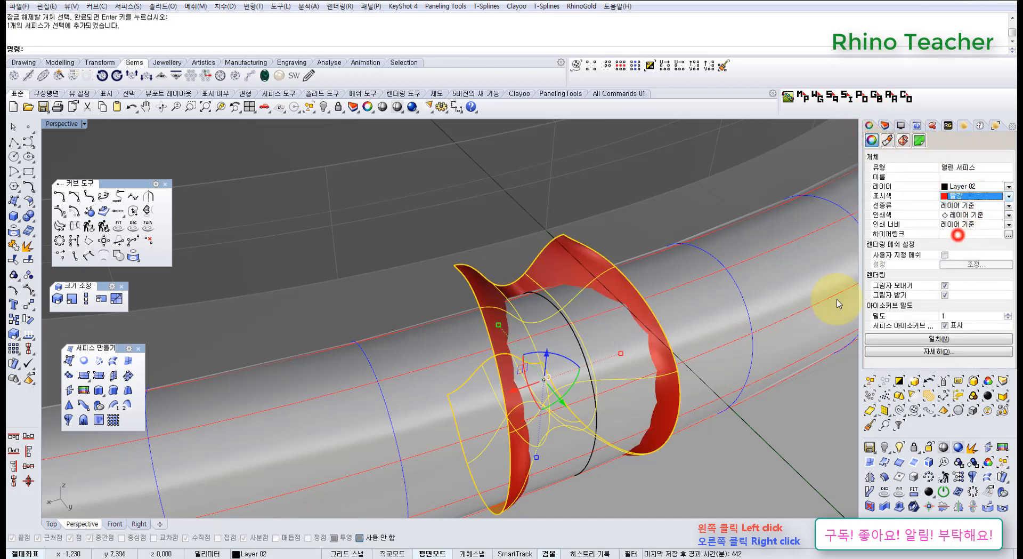
right_click_drag(826, 296, 570, 351)
right_click(34, 338)
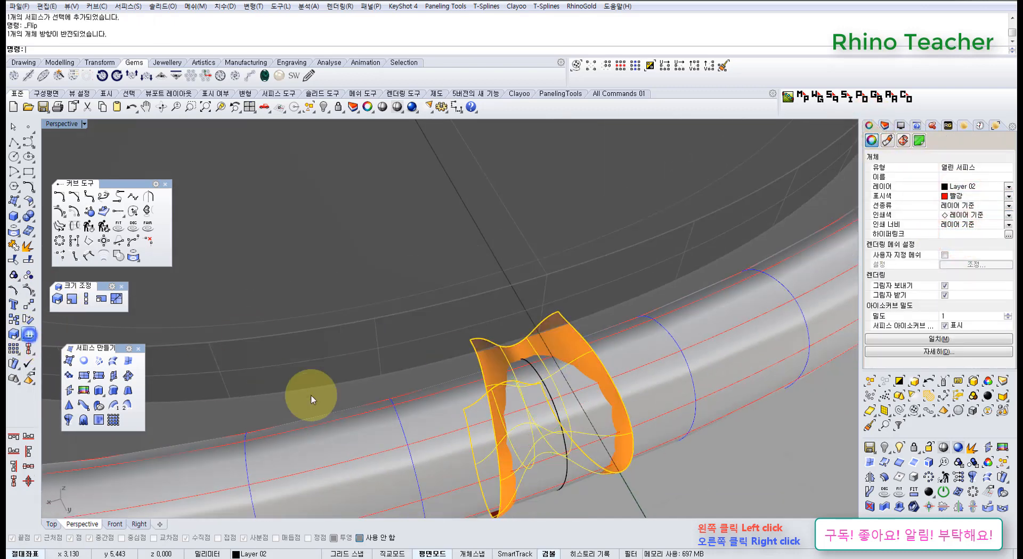
right_click_drag(493, 436, 542, 448)
left_click(543, 451)
right_click_drag(461, 340, 419, 372)
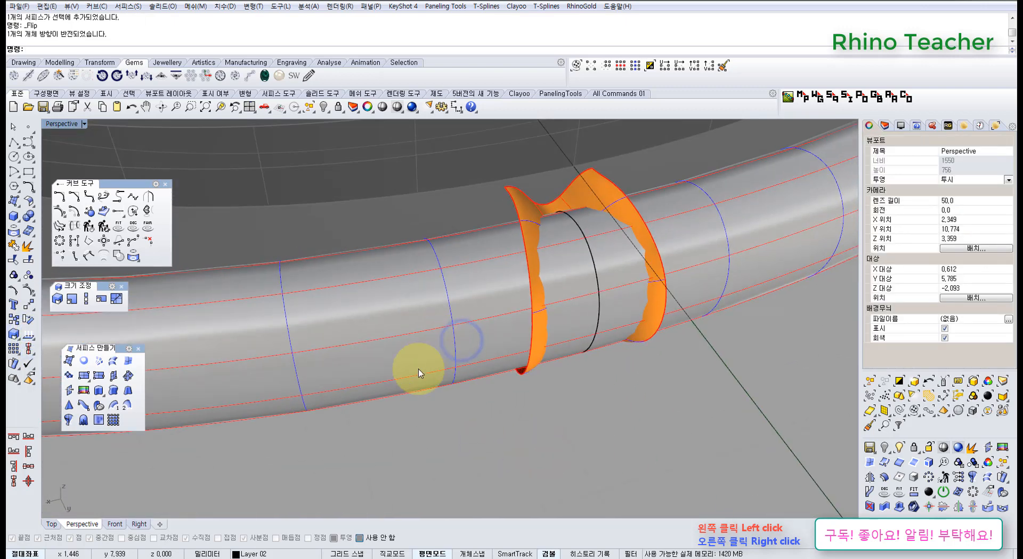
Step: Extract a lengthwise isocurve from the rim surface where it meets the black cross-section curve inside the strip
left_click(12, 233)
left_click(100, 241)
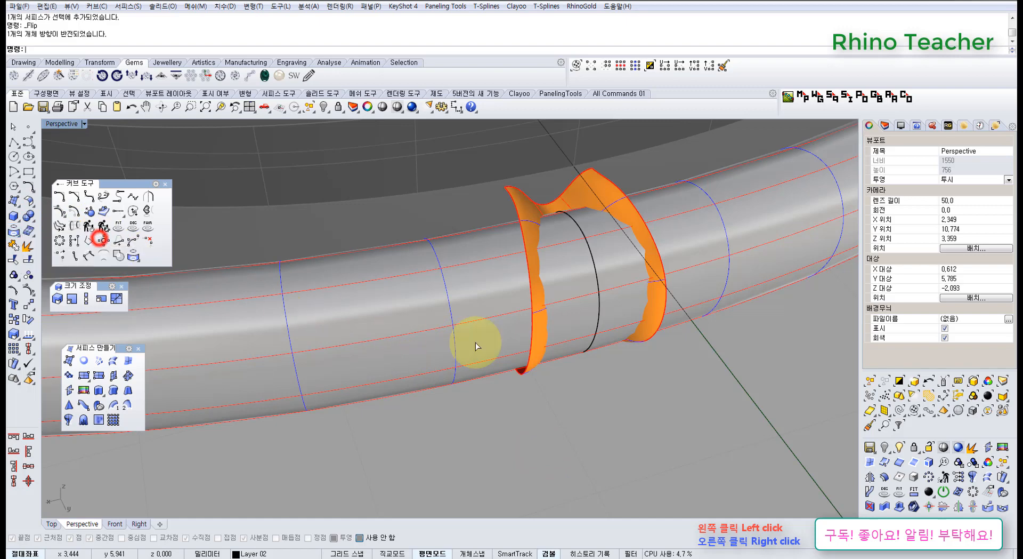
right_click_drag(473, 342, 446, 297)
left_click(437, 297)
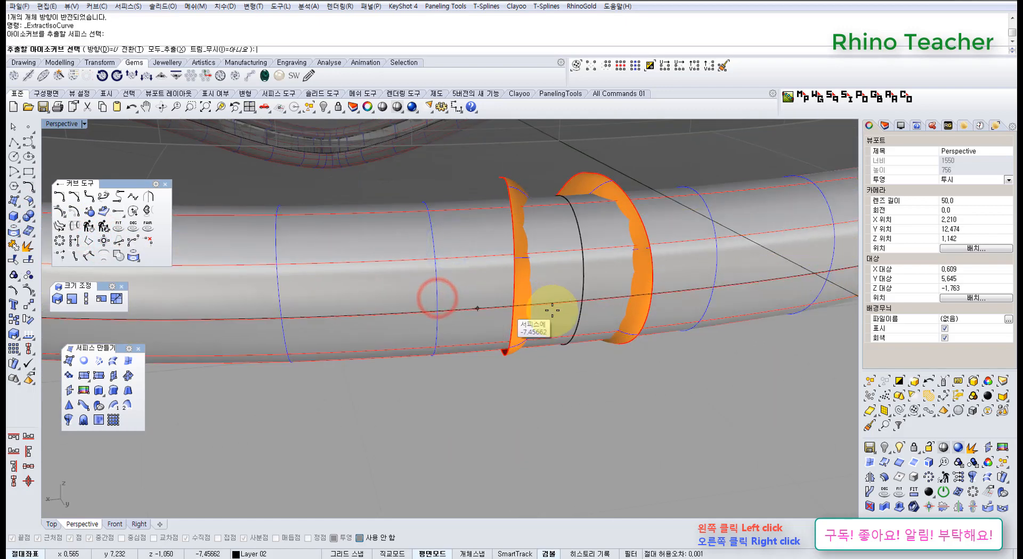
left_click(581, 299)
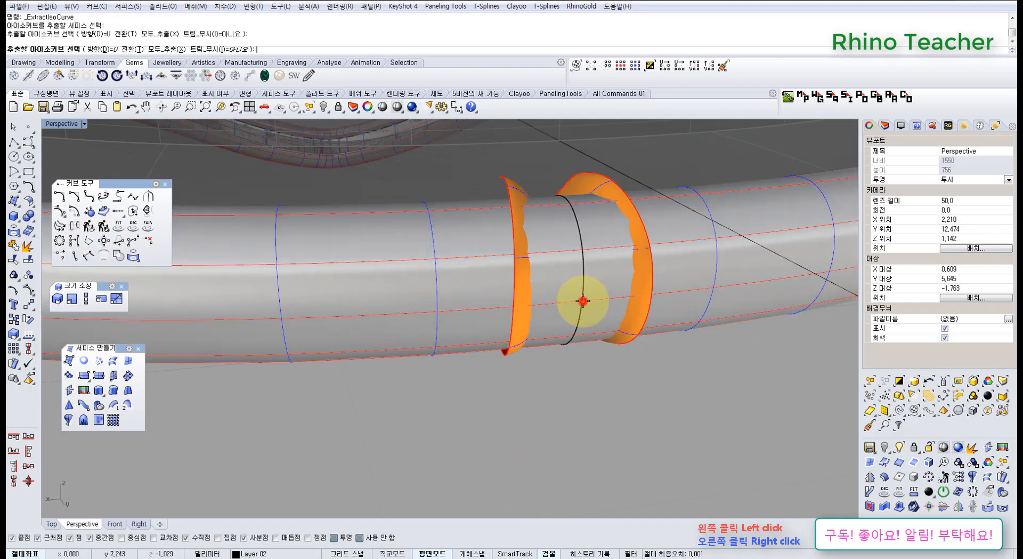
right_click(582, 299)
Step: Start splitting the extracted curve by points, enabling object snaps and placing the first split point at the cross-section curve's end
scroll(591, 342, "down", 8)
right_click_drag(584, 337, 509, 356)
right_click_drag(491, 288, 483, 357)
right_click_drag(497, 269, 499, 202)
left_click(96, 240)
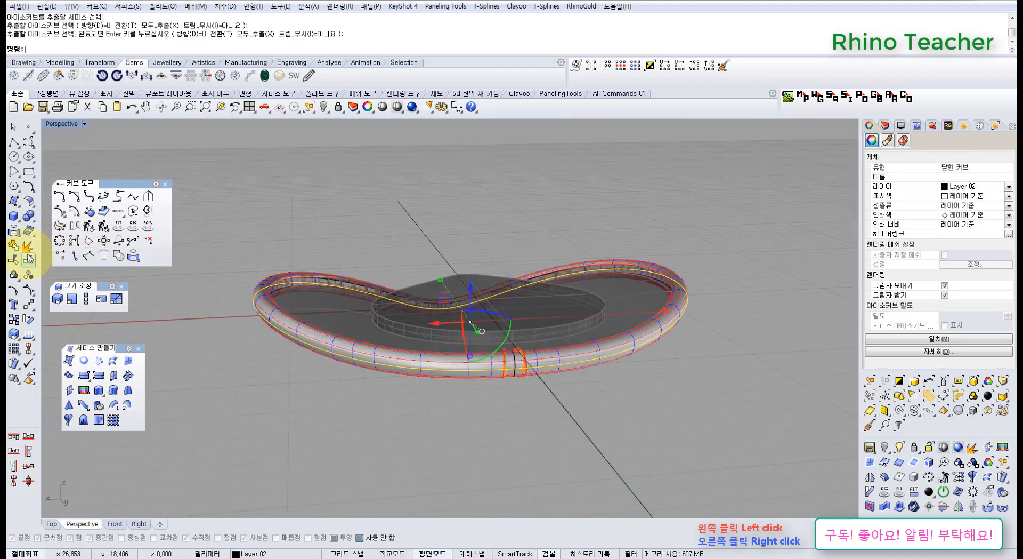
left_click(28, 259)
left_click(70, 49)
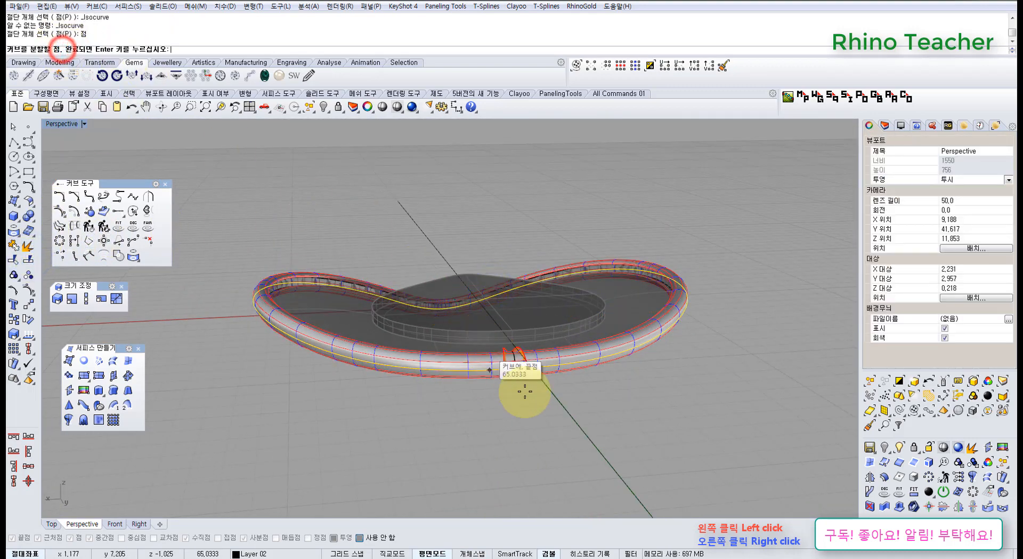
scroll(513, 362, "up", 5)
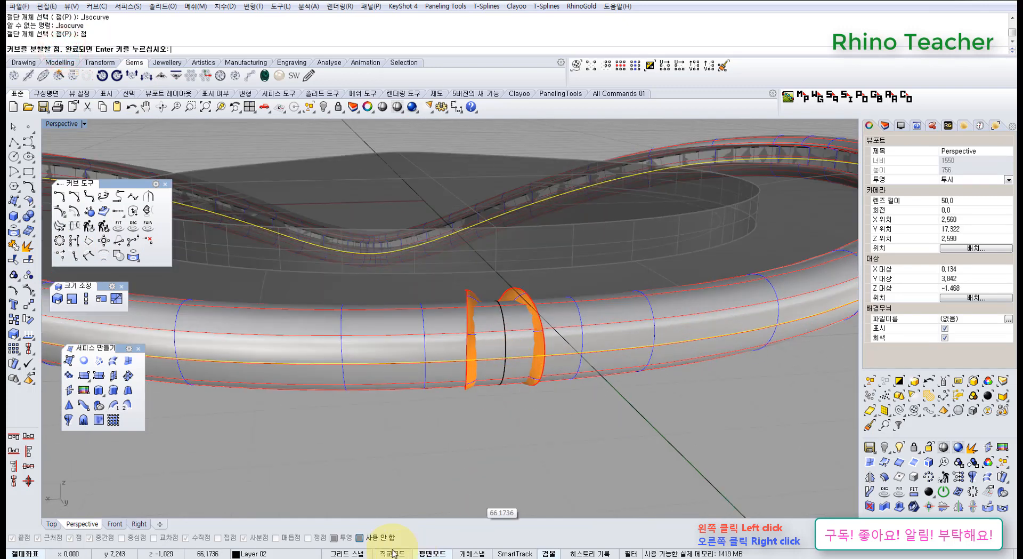
left_click(356, 538)
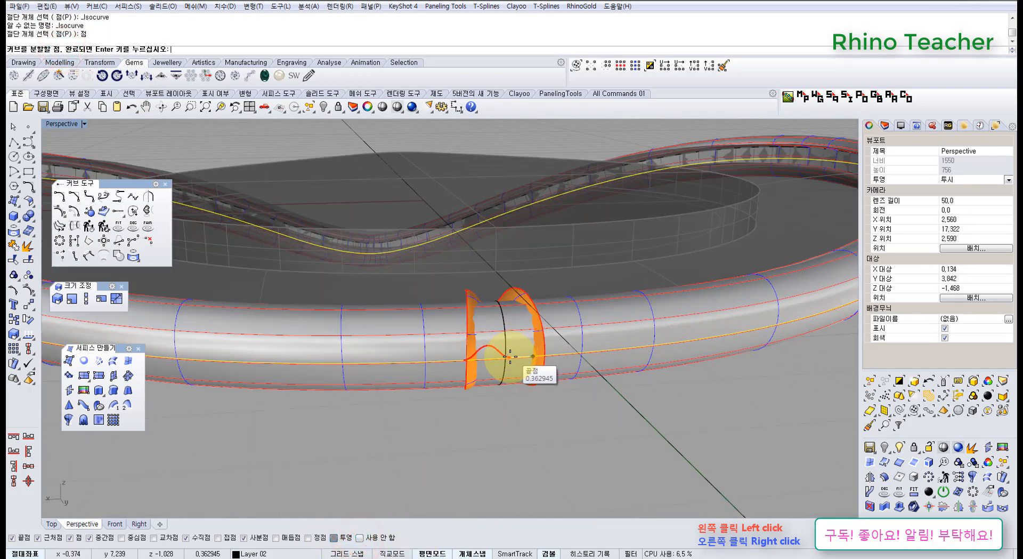
scroll(508, 368, "up", 3)
right_click_drag(507, 376, 507, 500)
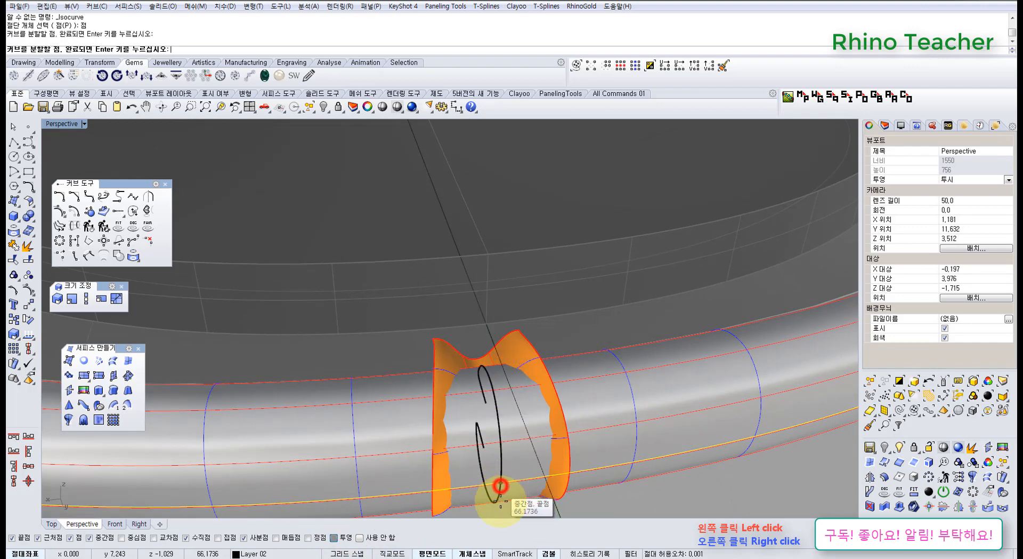
Step: Place the second split point at the teardrop's tip and complete the split of the rim curve
scroll(458, 447, "down", 14)
right_click_drag(335, 386, 638, 383)
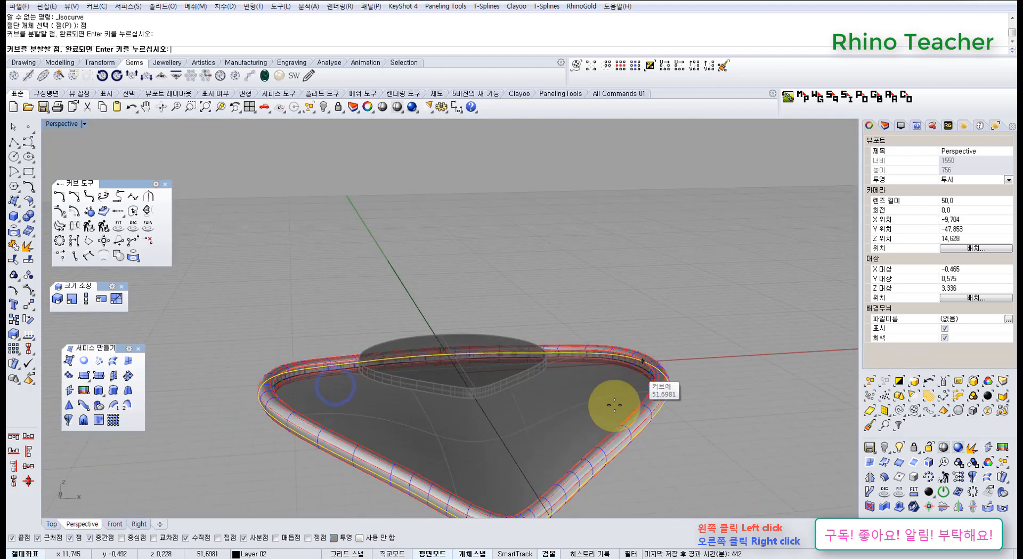
right_click_drag(587, 446, 498, 279)
scroll(449, 343, "up", 10)
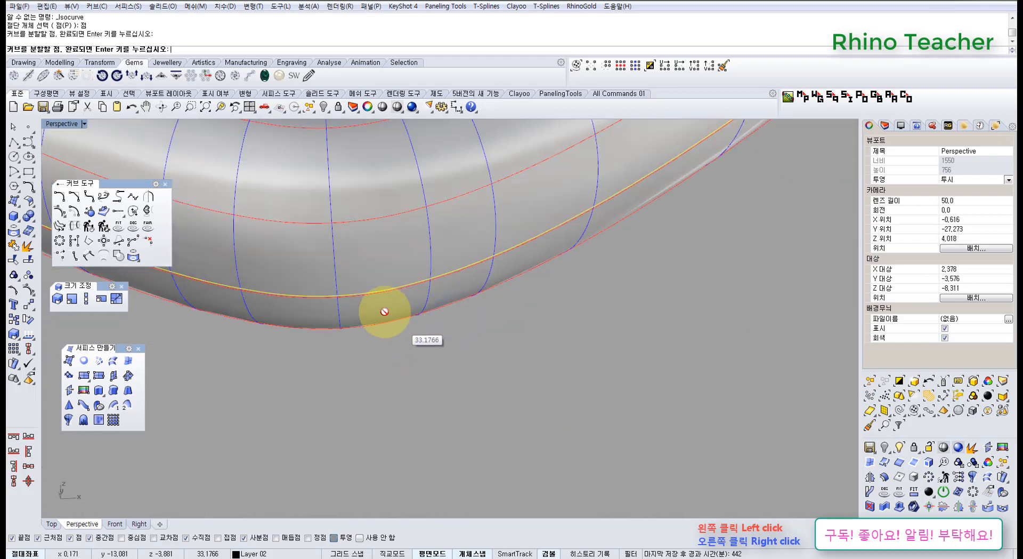
scroll(385, 311, "down", 3)
right_click(360, 309)
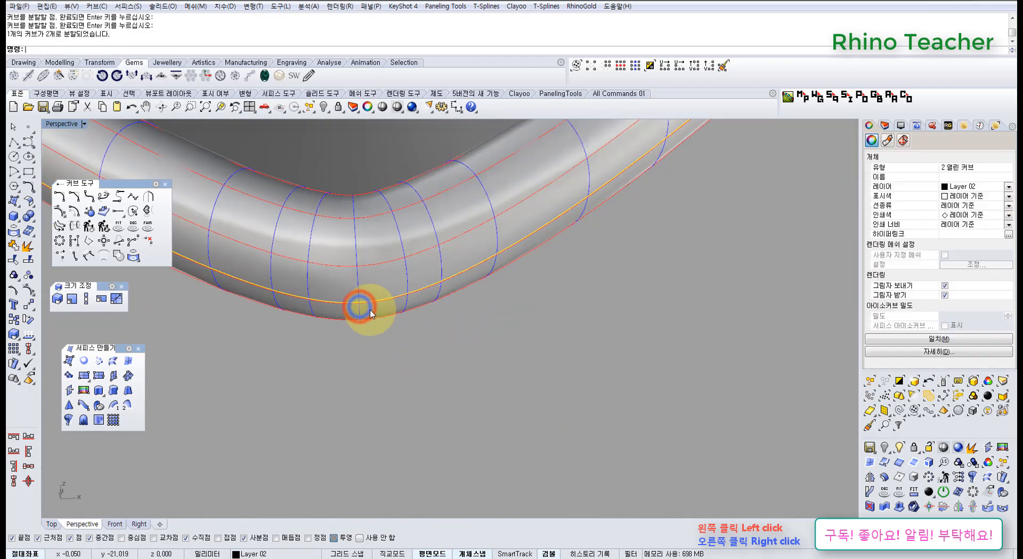
Step: Delete one half of the split rim curve
scroll(363, 308, "down", 14)
left_click_drag(464, 301, 413, 252, "ctrl")
right_click_drag(577, 266, 452, 281)
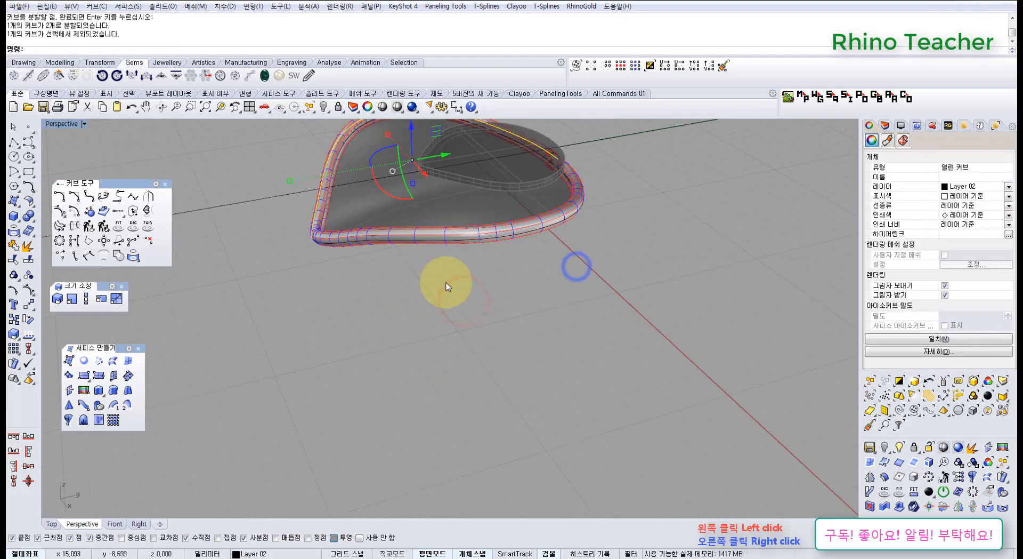
key("Delete")
Step: Zoom to the strip surface and examine its position against the remaining half curve
right_click_drag(617, 228, 445, 227)
right_click_drag(603, 310, 421, 323)
scroll(486, 276, "up", 12)
scroll(480, 327, "down", 12)
right_click_drag(418, 327, 416, 305)
scroll(415, 293, "up", 8)
left_click(394, 279)
type("zs")
key("space")
key("Escape")
scroll(414, 320, "down", 6)
scroll(436, 284, "down", 5)
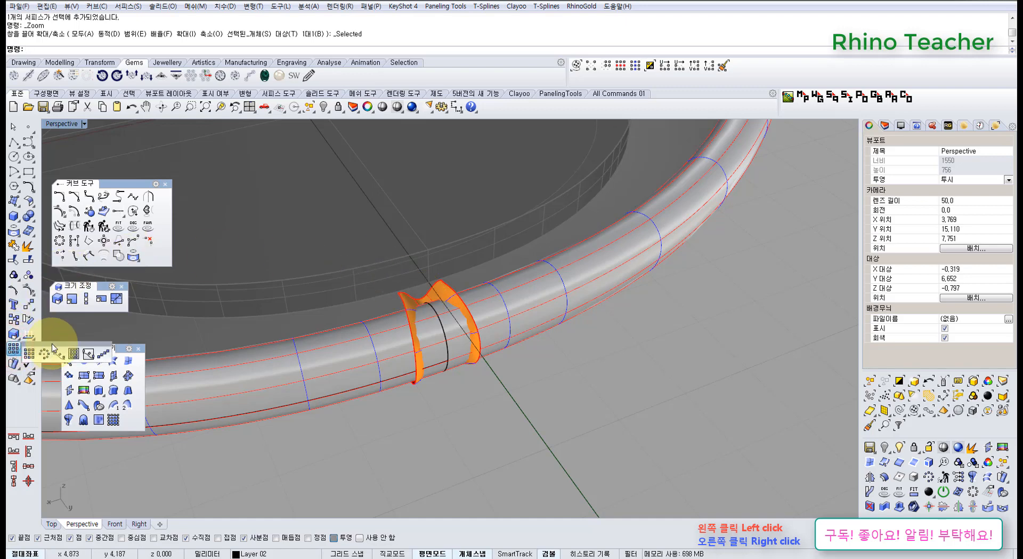
Step: Array the strip along the remaining half of the rim curve by number of items, with Freeform orientation
left_click_drag(53, 347, 146, 448)
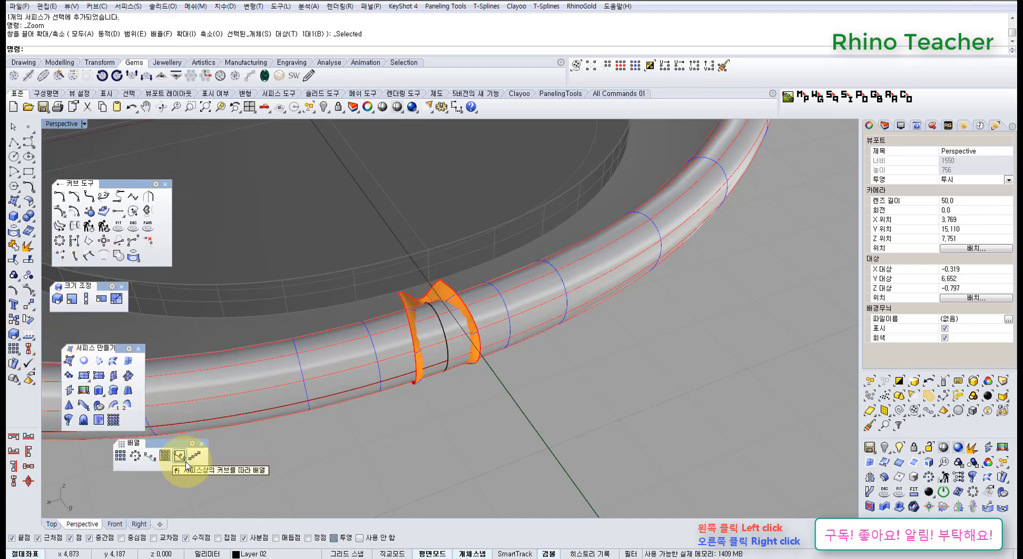
left_click(153, 459)
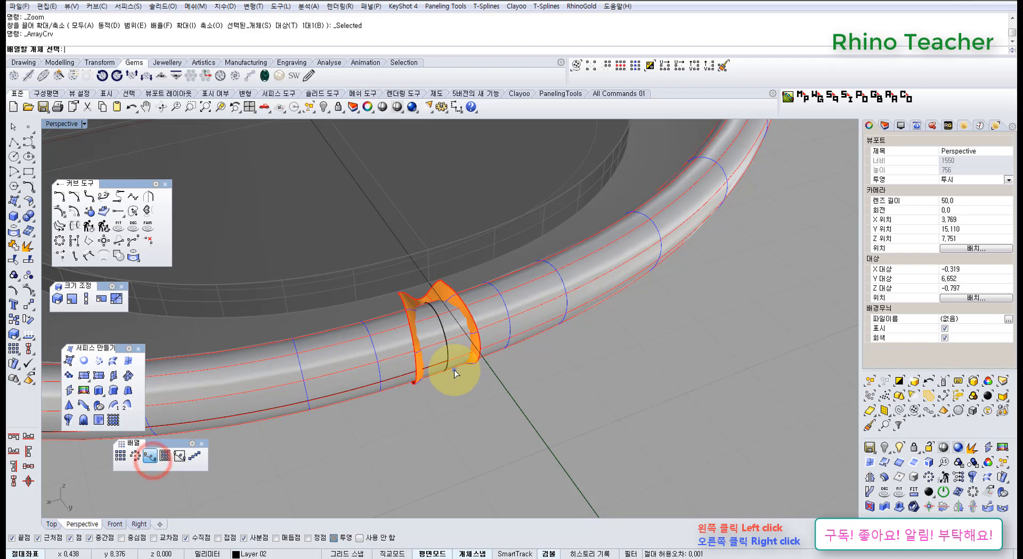
right_click_drag(455, 369, 475, 339)
left_click(416, 305)
right_click(474, 339)
scroll(381, 382, "up", 2)
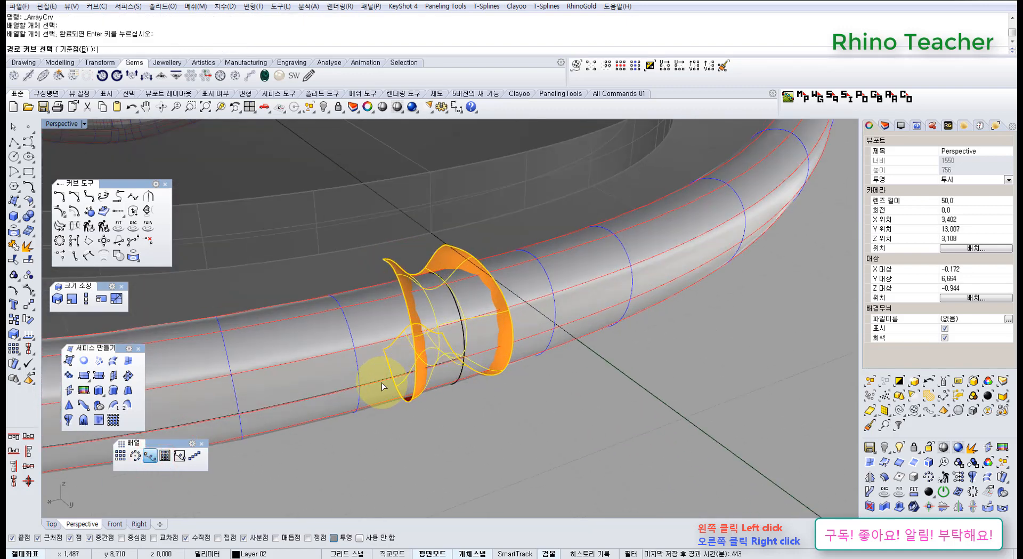
left_click(379, 379)
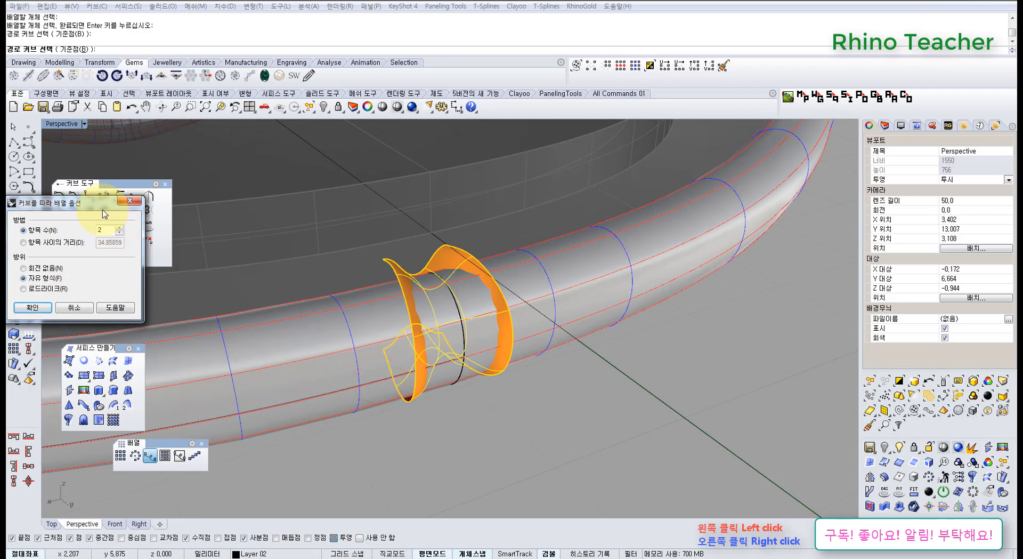
left_click_drag(99, 205, 546, 311)
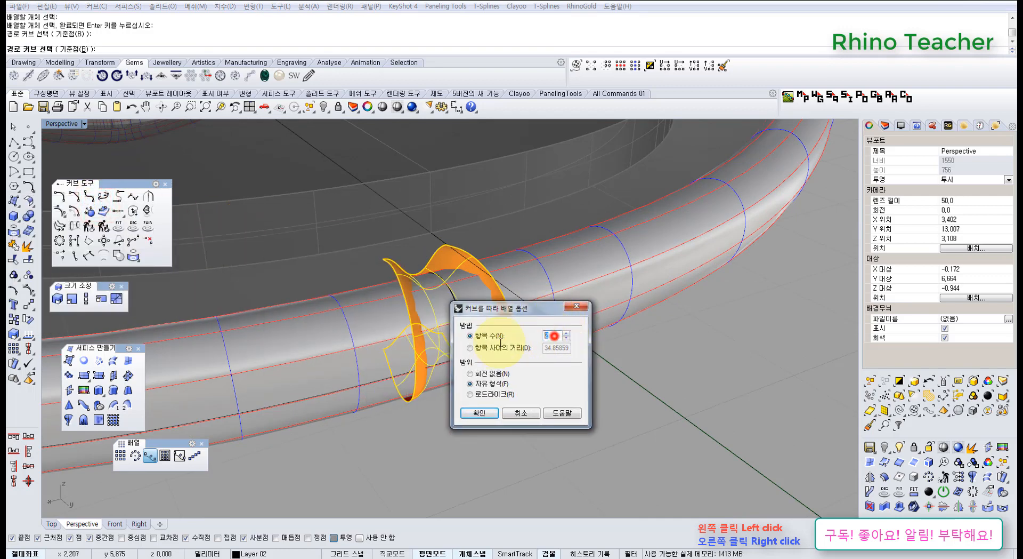
key("Return")
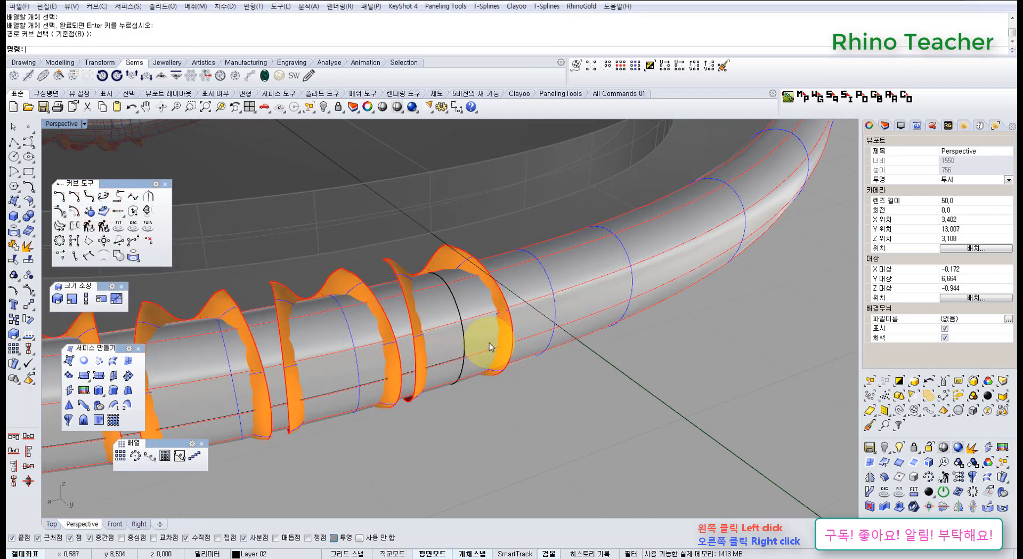
Step: Examine how the arrayed strips follow the rim, and undo the array
scroll(488, 368, "down", 3)
right_click_drag(498, 393, 565, 425)
scroll(495, 392, "down", 3)
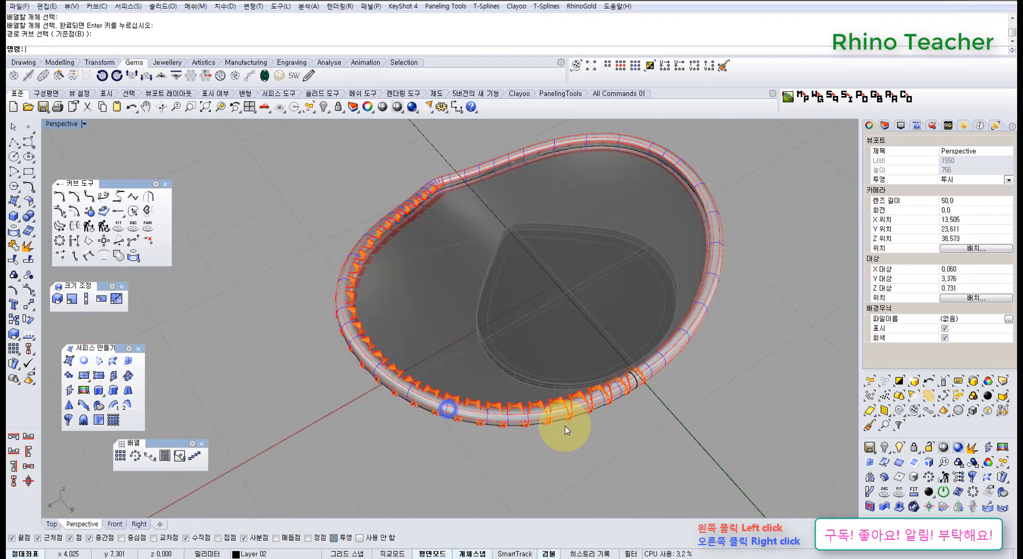
right_click_drag(450, 440, 450, 404)
scroll(588, 404, "up", 3)
right_click_drag(588, 403, 586, 363)
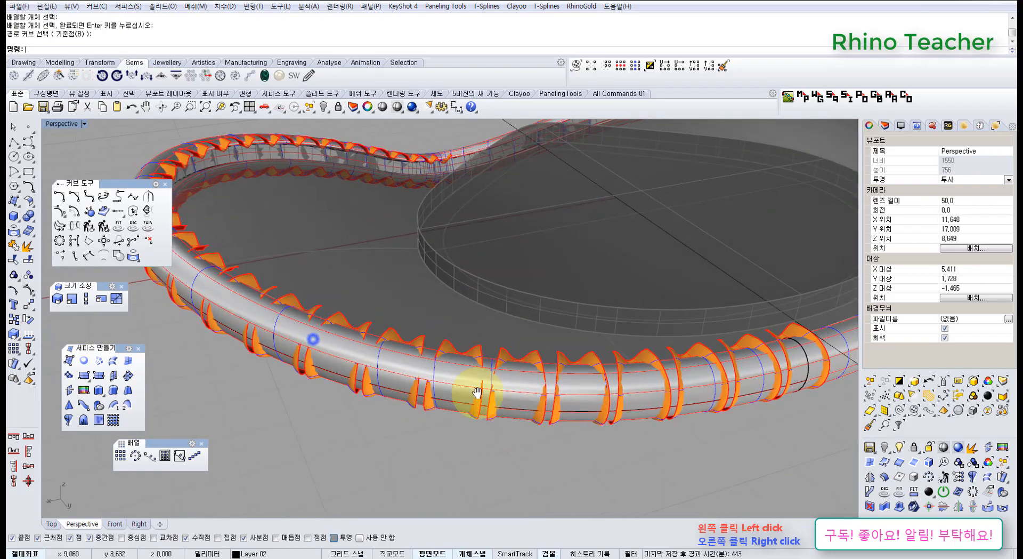
right_click_drag(477, 393, 519, 347)
right_click_drag(396, 409, 425, 401)
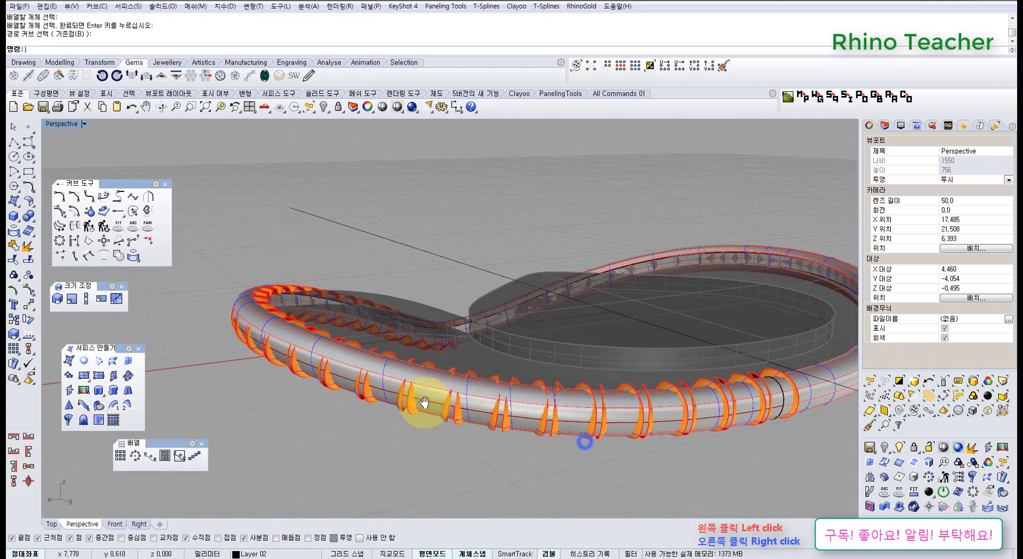
key("ctrl+z")
Step: Start an array along a curve on a surface with the strip, turn off snap projection and set the base point at the cross-section curve's end
scroll(468, 399, "up", 6)
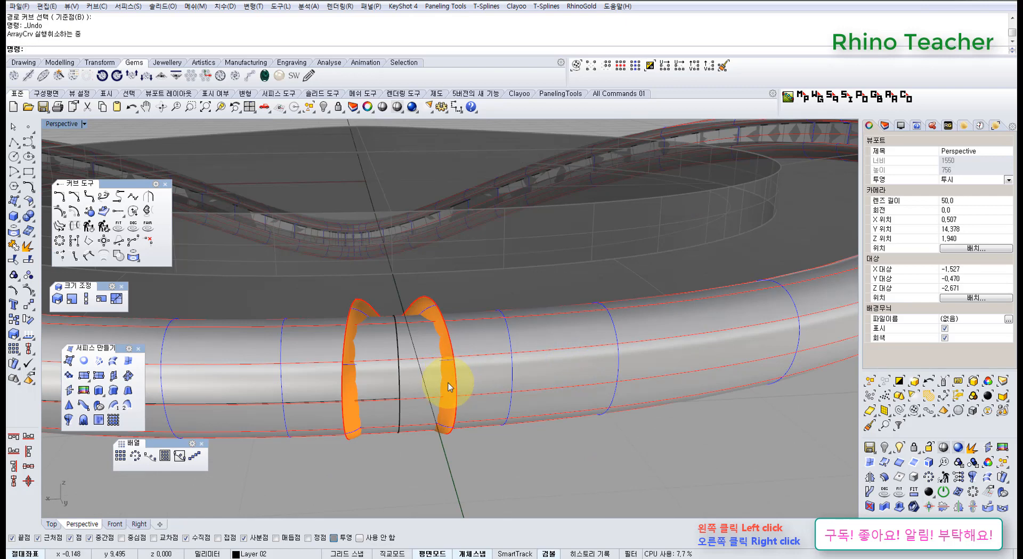
left_click(450, 401)
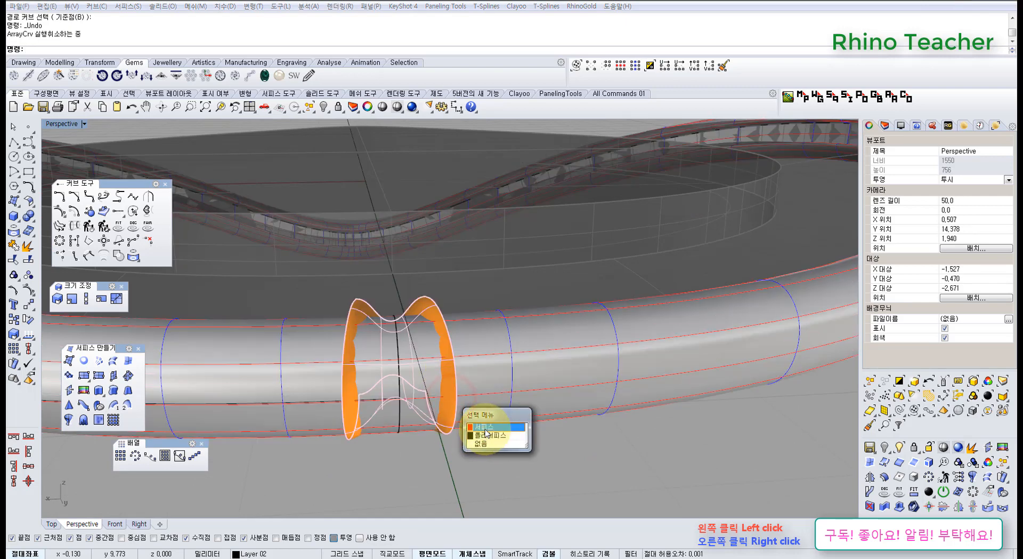
left_click(485, 428)
scroll(511, 359, "down", 5)
right_click_drag(475, 416, 514, 433)
left_click(578, 468)
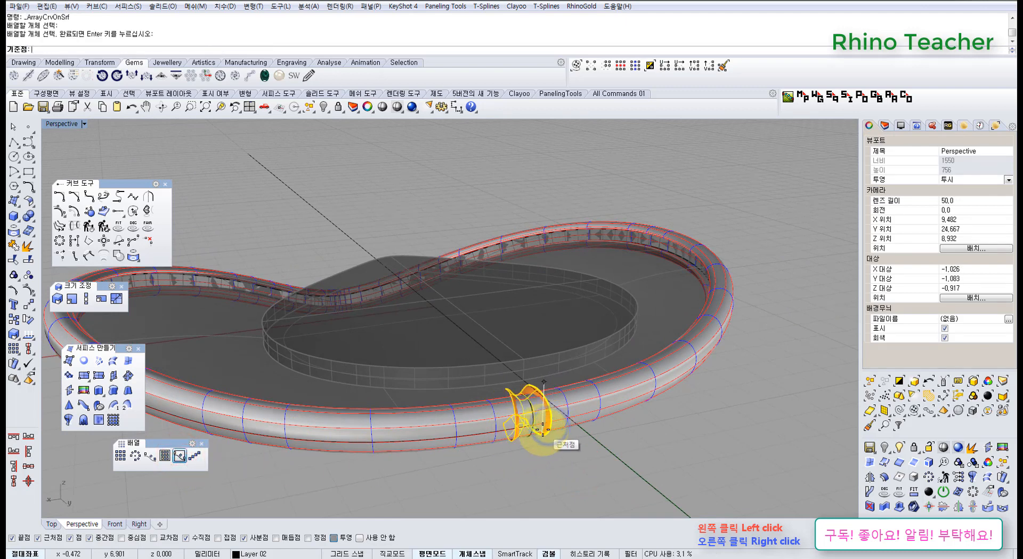
left_click(335, 538)
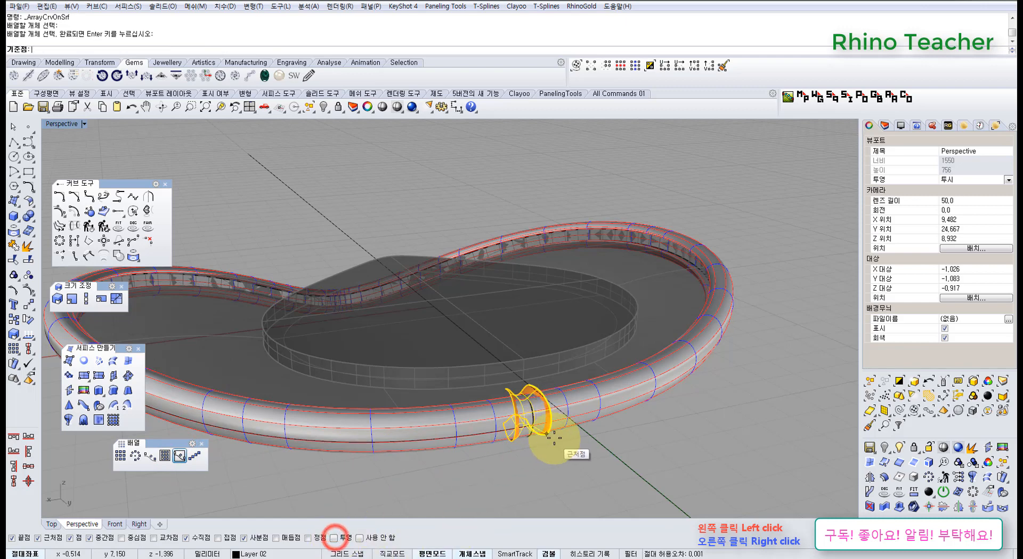
scroll(480, 411, "up", 8)
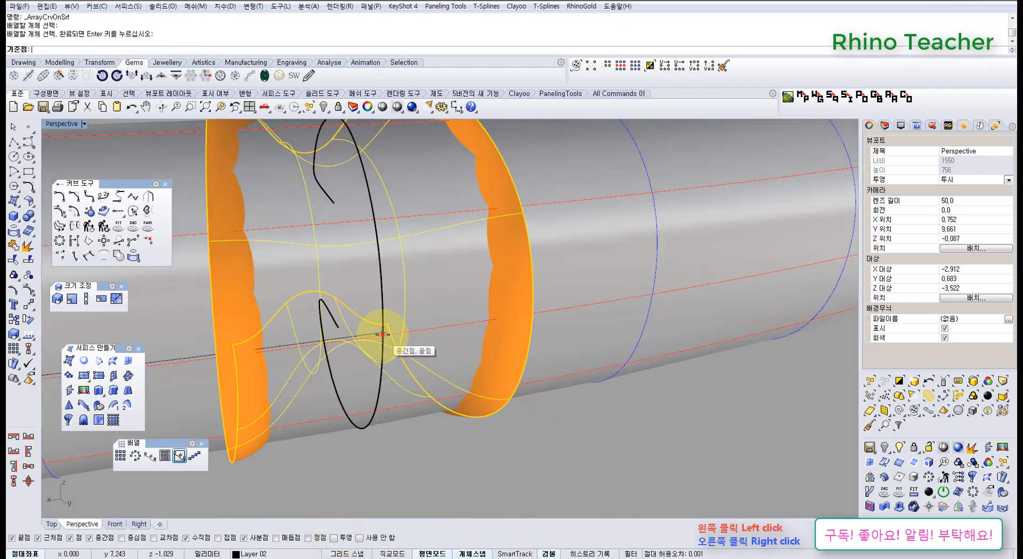
Step: Try to array the strip from that base point along the rim curve on the rim surface, and leave the command
scroll(402, 366, "down", 15)
right_click_drag(389, 390, 397, 400)
scroll(381, 379, "up", 10)
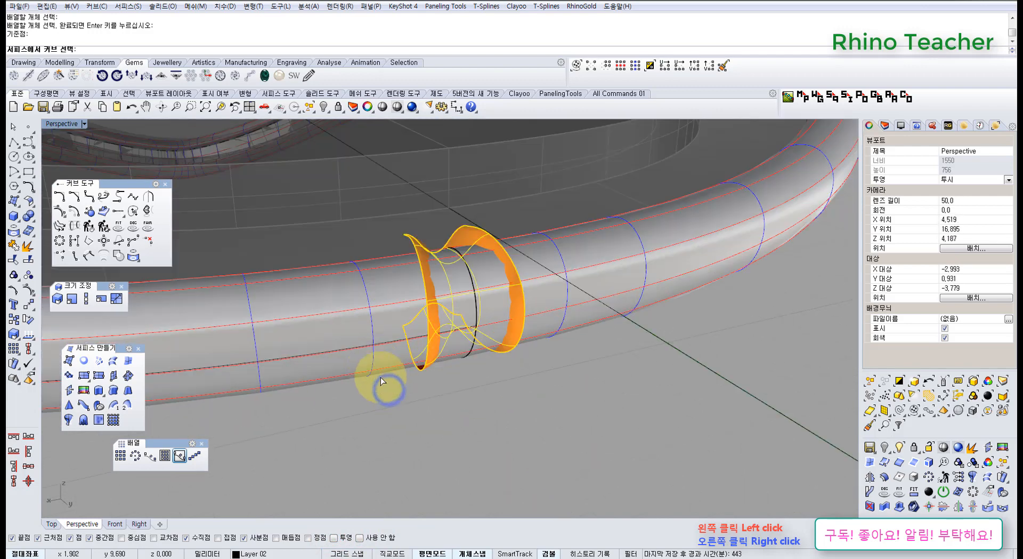
left_click(376, 336)
scroll(405, 346, "down", 6)
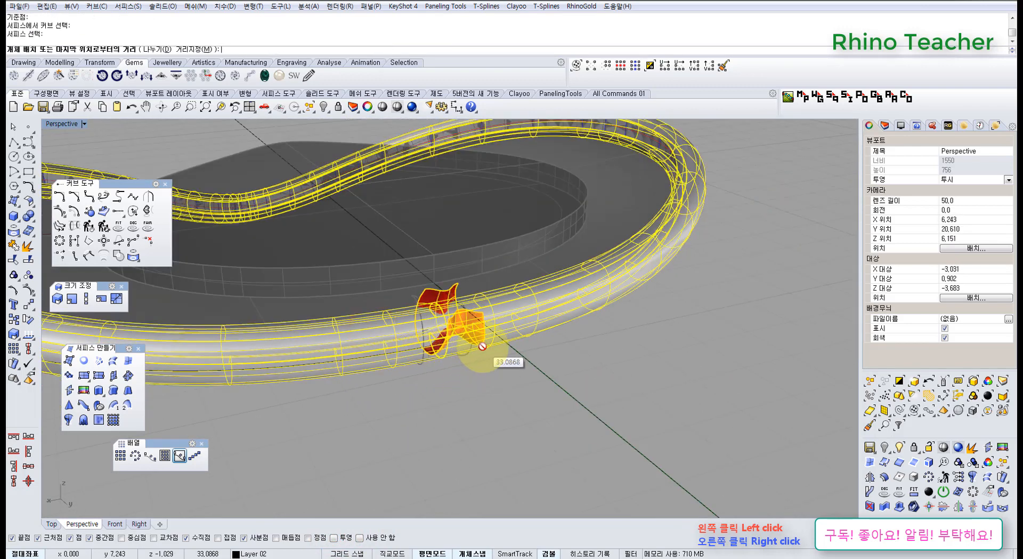
right_click_drag(496, 374, 555, 398)
right_click(453, 391)
Step: Examine the strip's orientation against the rim and cross-section curves in the Perspective and Top views
right_click_drag(645, 382, 582, 399)
scroll(523, 353, "up", 6)
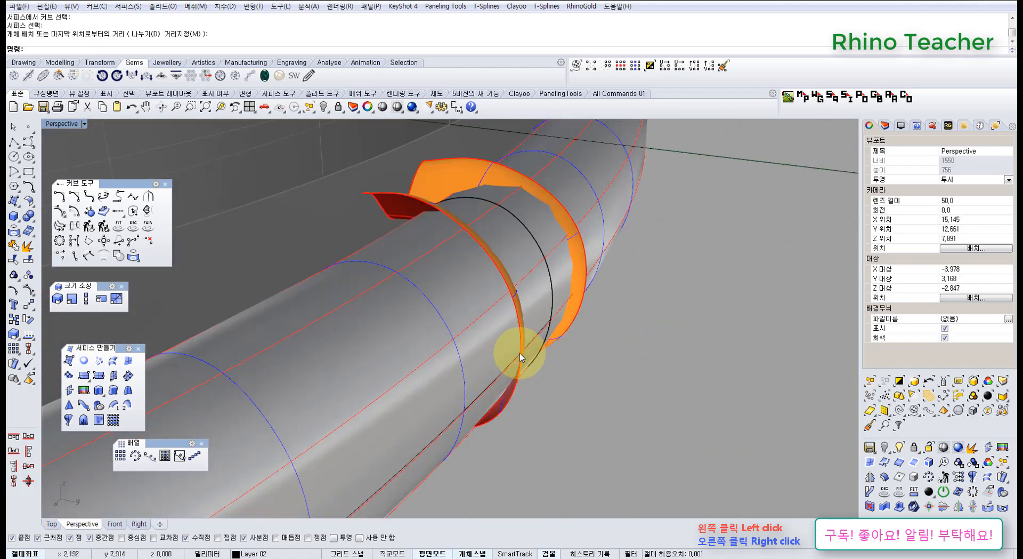
right_click_drag(516, 312, 526, 338)
left_click(526, 395)
scroll(526, 395, "down", 5)
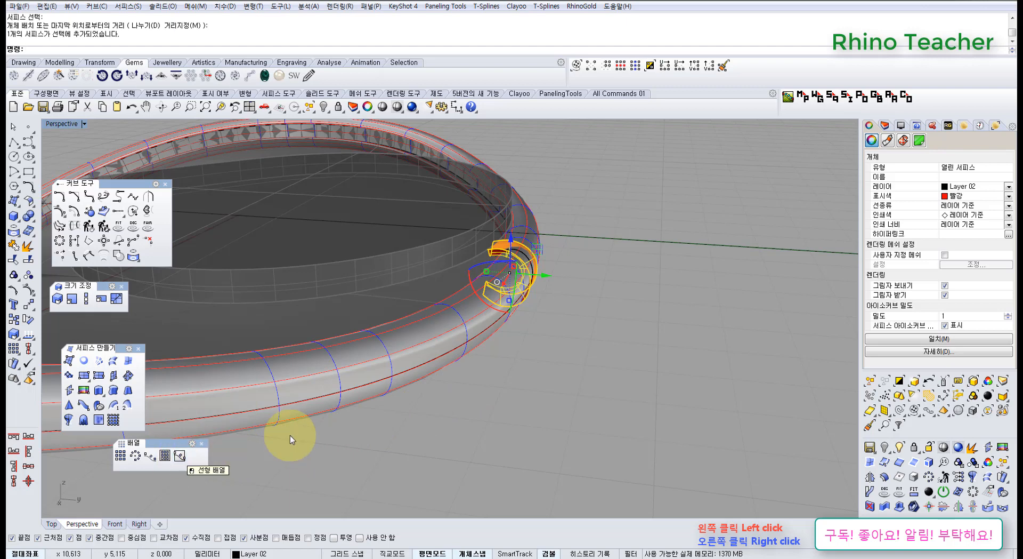
mouse_move(509, 354)
right_mouse_down()
mouse_move(468, 320)
mouse_move(510, 342)
right_mouse_up()
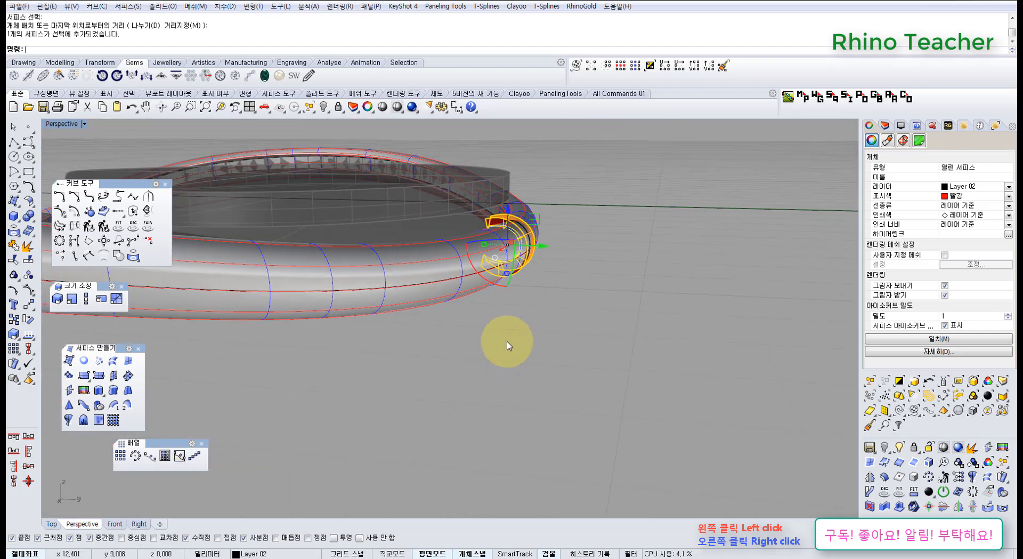
key("ctrl+F1")
right_click_drag(466, 384, 483, 376)
scroll(491, 320, "up", 6)
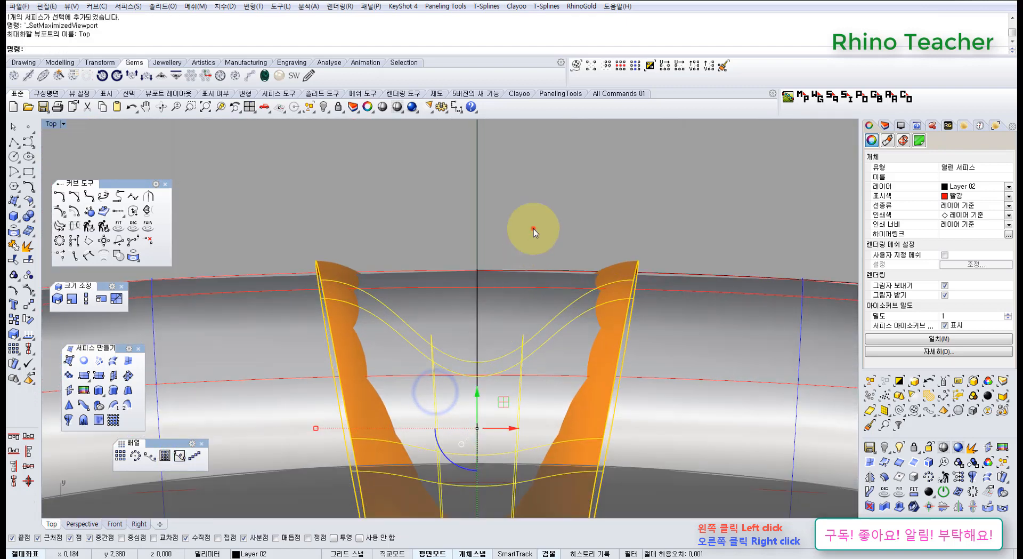
left_click(533, 228)
scroll(541, 231, "down", 4)
right_click_drag(550, 250, 509, 287)
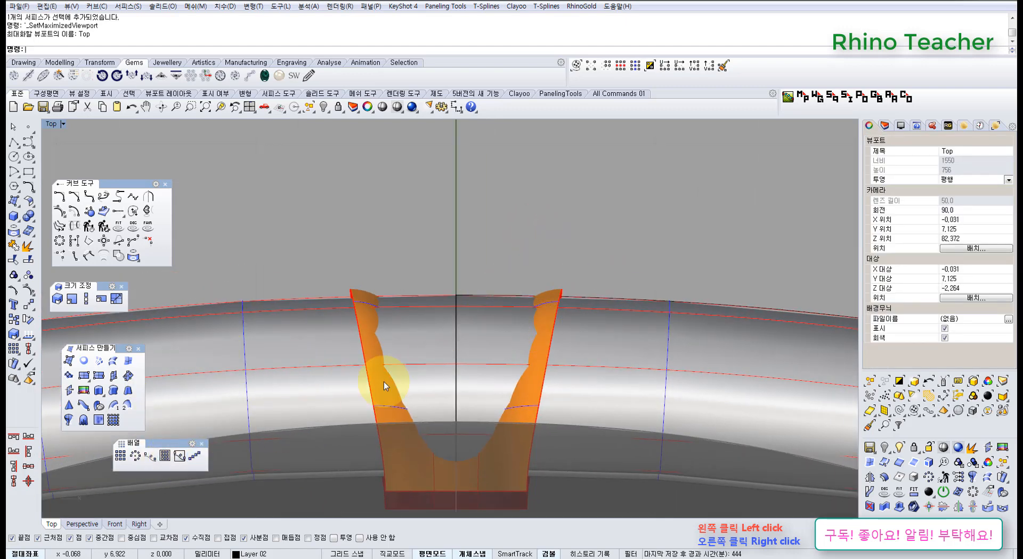
Step: Restart the array along a curve on a surface with the strip, setting the base point at the rim curve's end in Top view
left_click(551, 319)
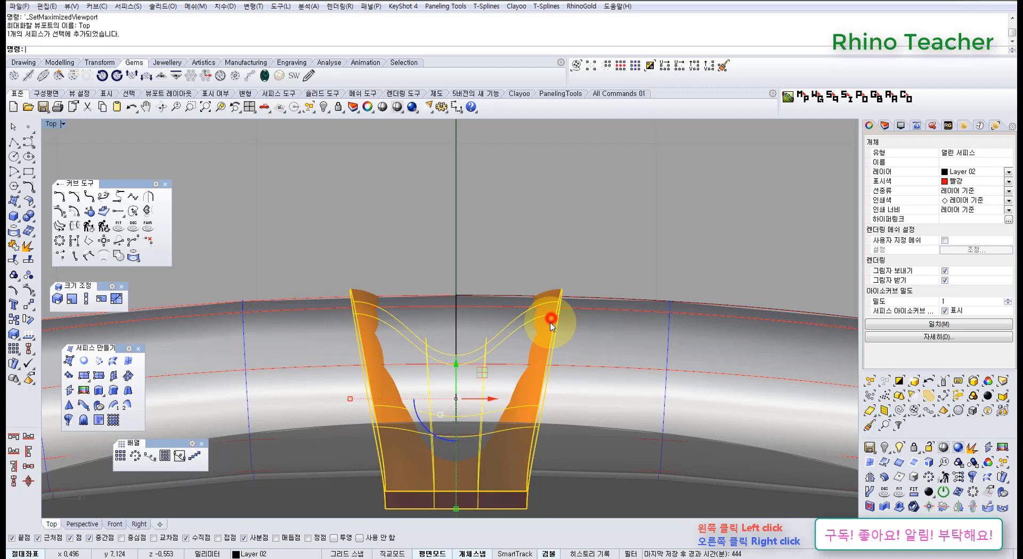
left_click(180, 458)
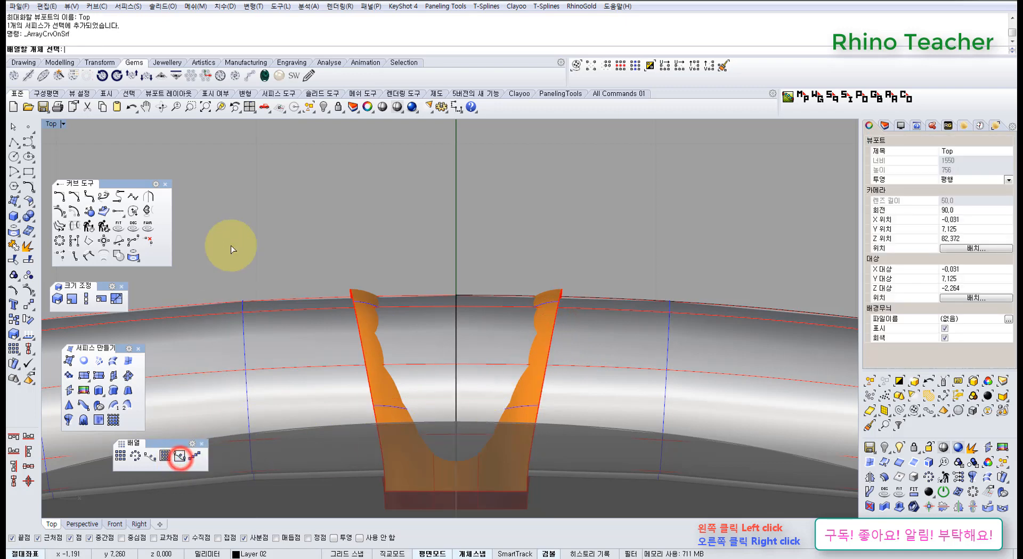
left_click(358, 291)
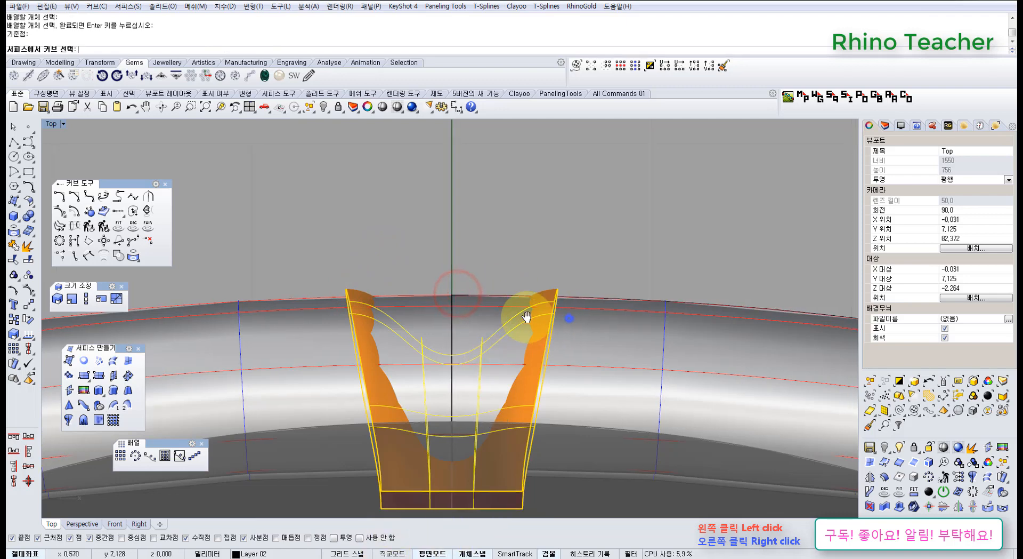
right_click_drag(569, 318, 437, 305)
key("ctrl+F4")
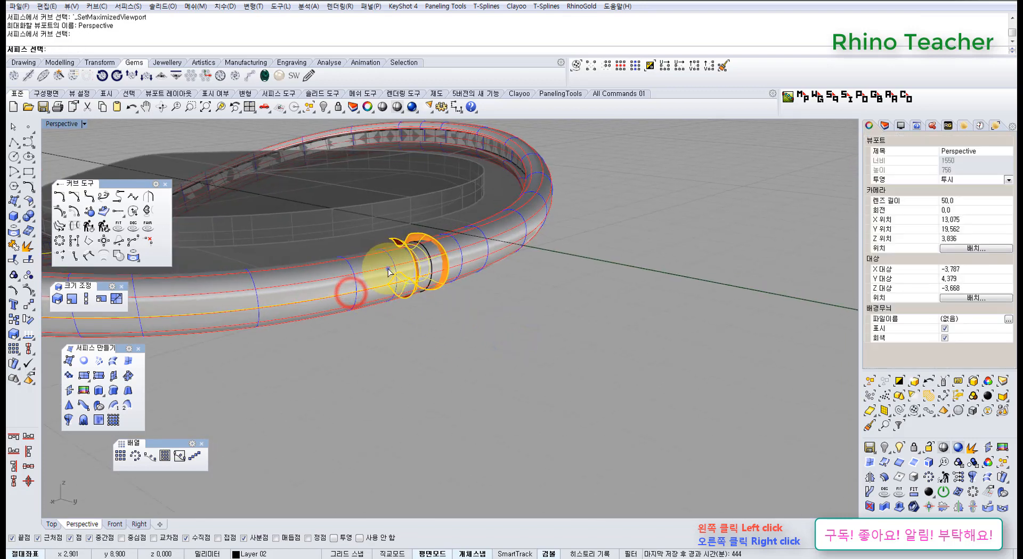
Step: Try placing the strip along the rim curve on the rim surface in Perspective, previewing different positions, and end the command
scroll(390, 270, "up", 9)
left_click(372, 302)
scroll(357, 336, "down", 3)
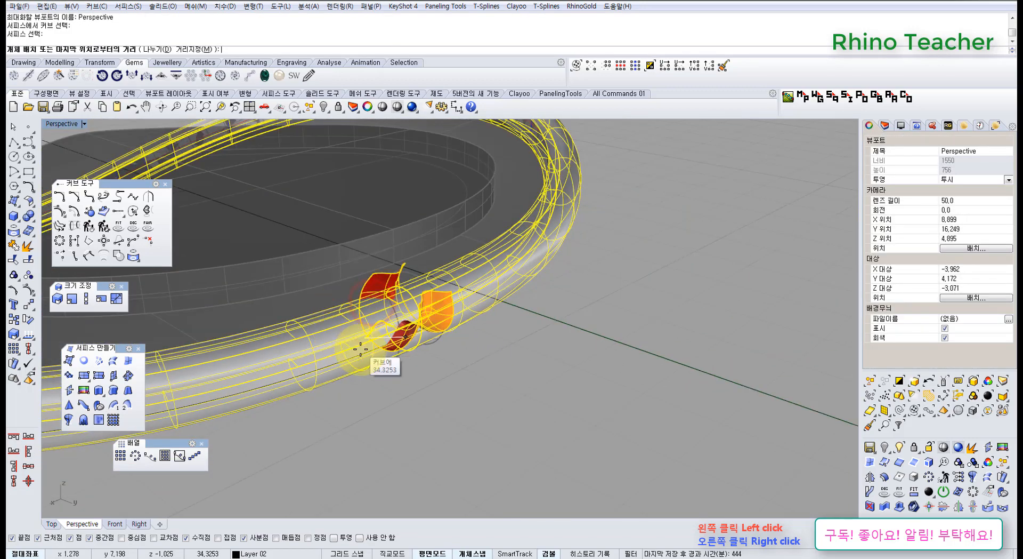
right_click_drag(340, 357, 319, 295)
scroll(302, 272, "up", 5)
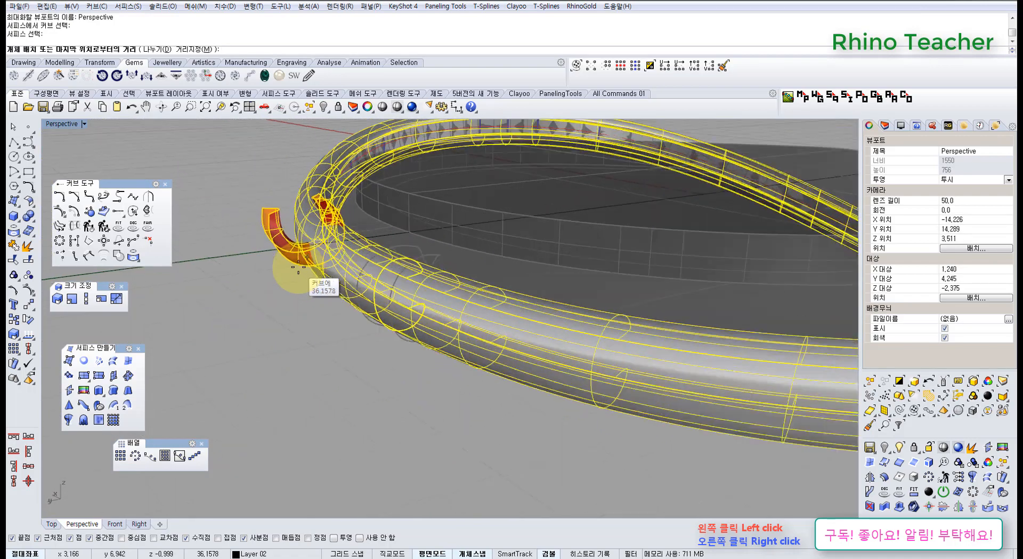
scroll(297, 268, "down", 3)
scroll(336, 309, "down", 2)
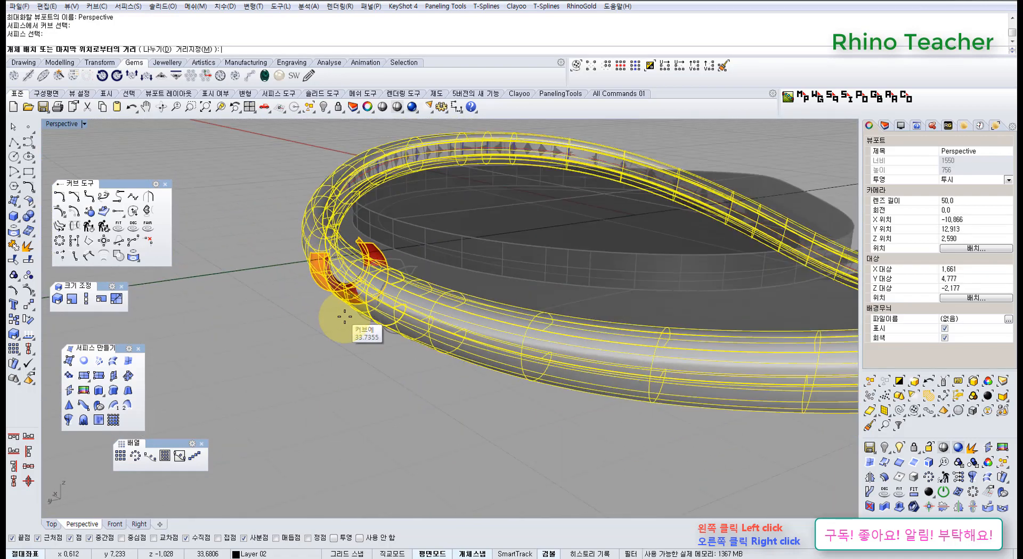
left_click(356, 334)
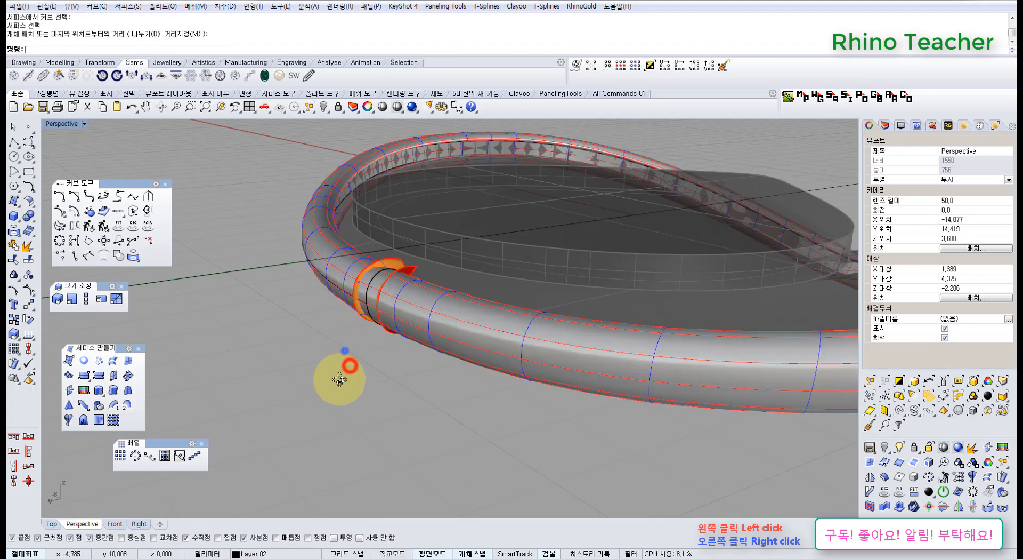
right_click_drag(339, 379, 437, 340)
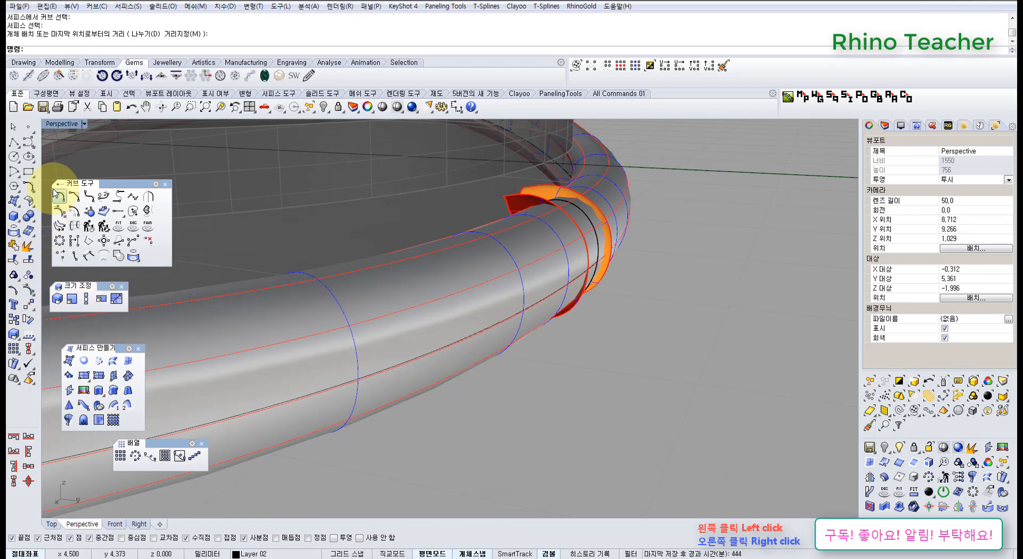
Step: Place a point object on the cross-section curve where the rim curve meets it
left_click(28, 128)
scroll(521, 229, "up", 6)
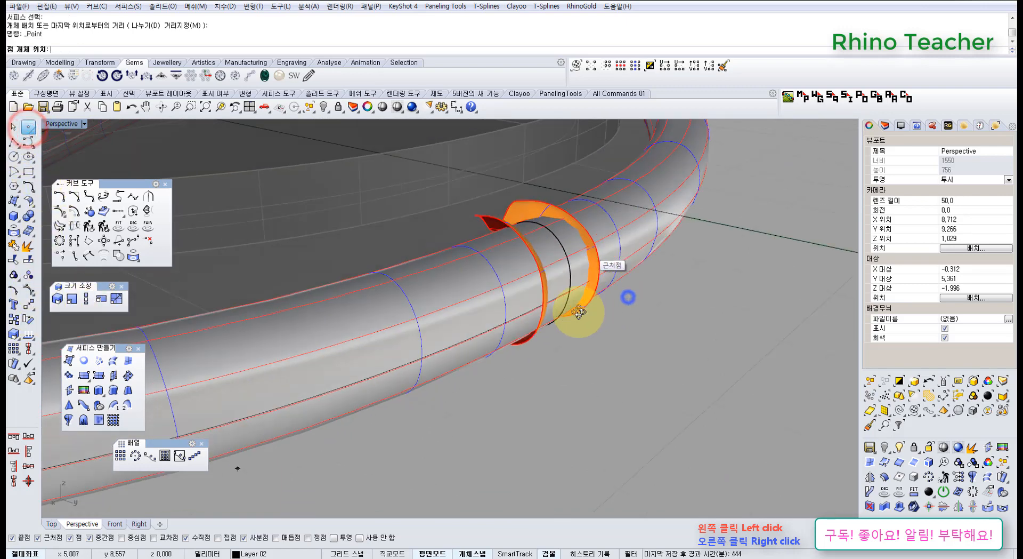
left_click(531, 305)
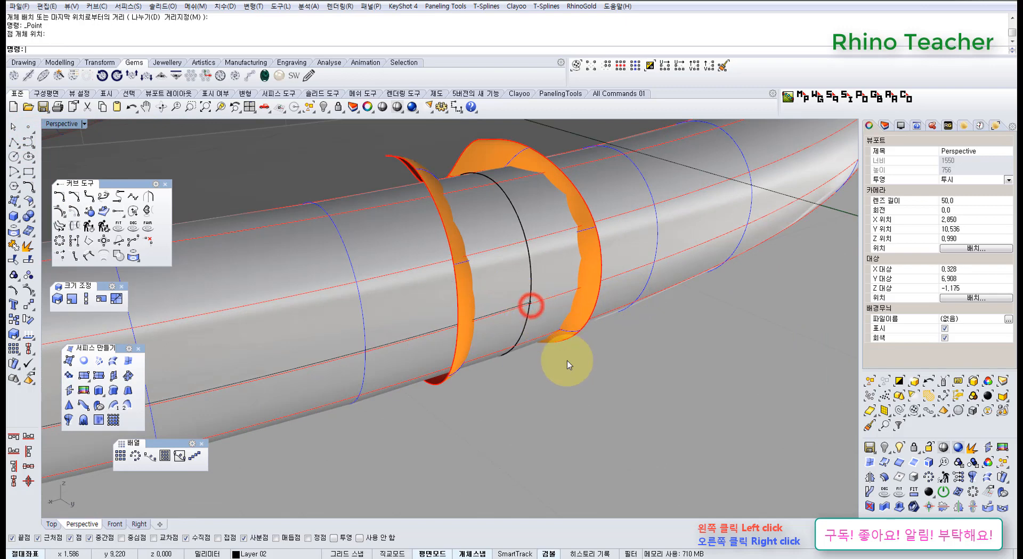
Step: Move the strip together with the point about 2.55 mm horizontally away from the rim in the Right view
left_click(532, 302)
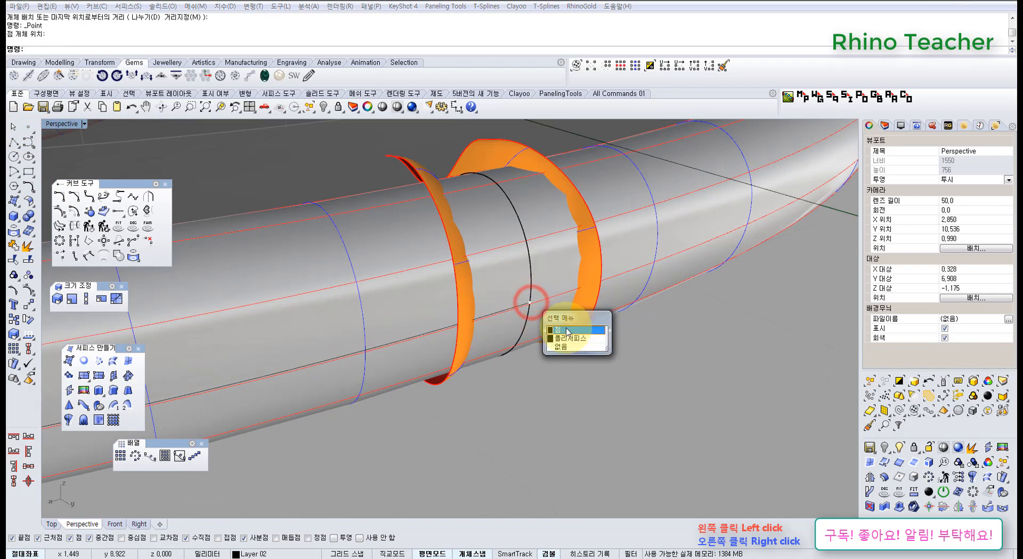
left_click(582, 315)
scroll(583, 318, "down", 5)
right_click_drag(585, 343, 666, 313)
key("ctrl+F1")
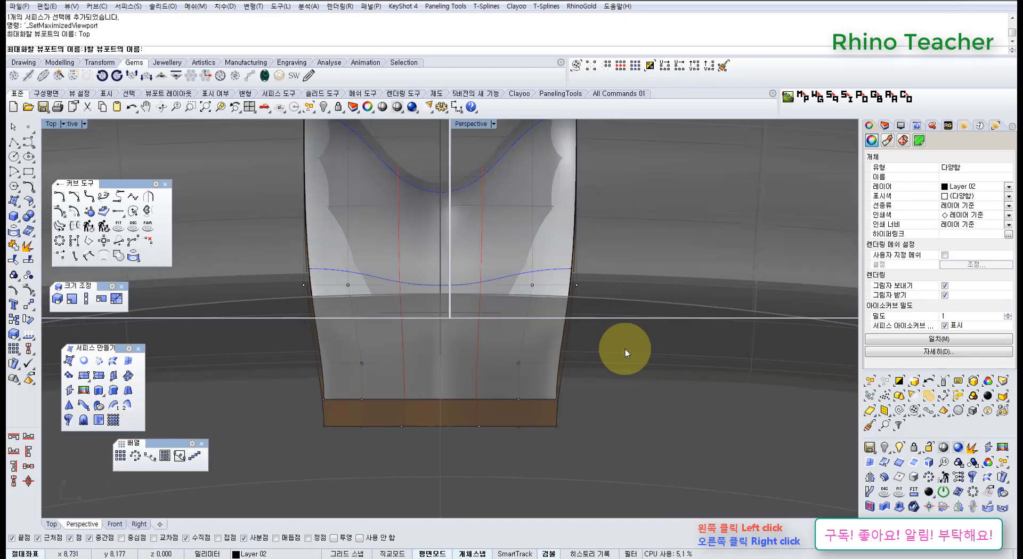
key("ctrl+F3")
scroll(575, 351, "down", 3)
right_click_drag(607, 347, 438, 351)
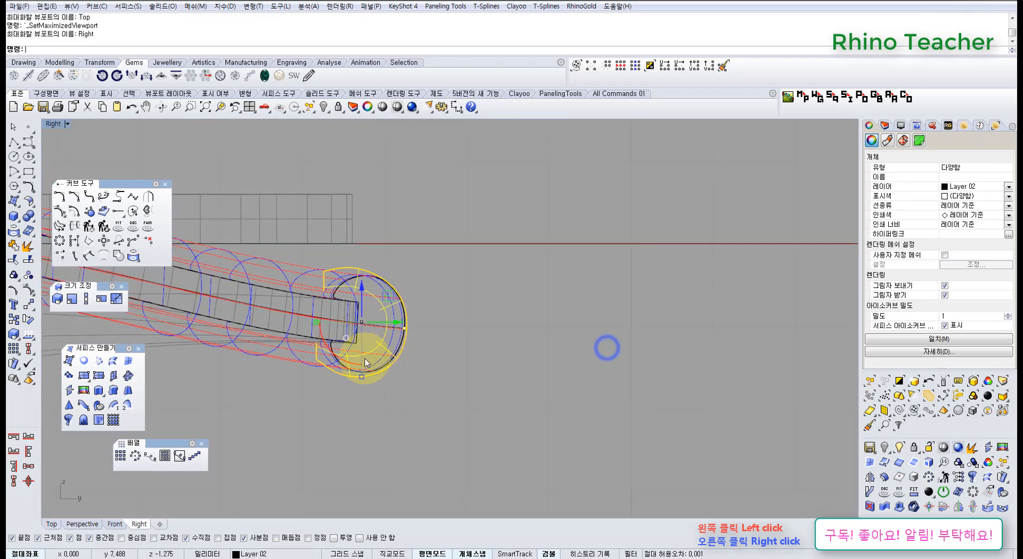
left_click(26, 306)
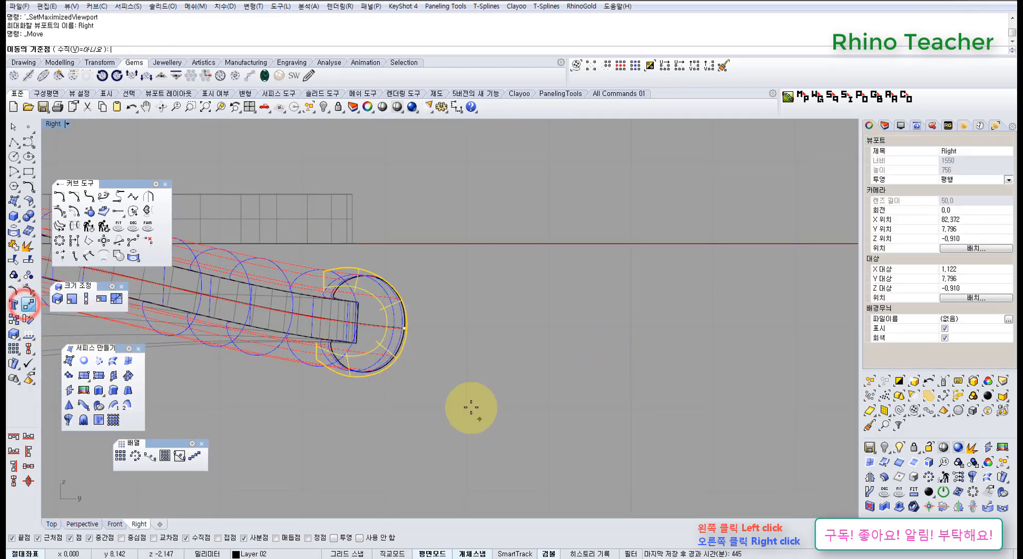
right_click_drag(461, 391, 418, 366)
left_click(302, 366)
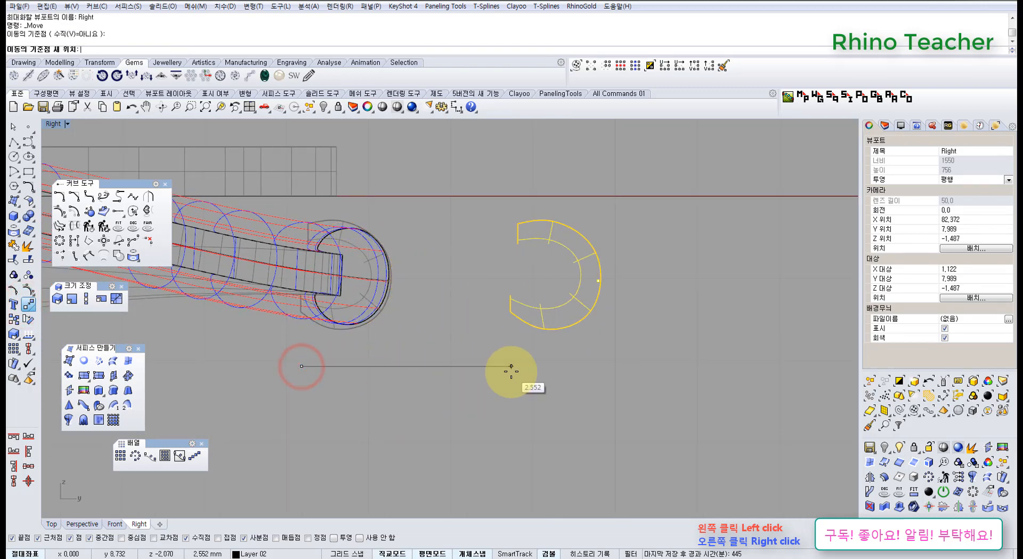
left_click(511, 371)
Step: Rotate the strip and its point a quarter turn around the point in the Right view so the strip opens downward
left_click(644, 326)
scroll(638, 300, "up", 6)
left_click_drag(661, 319, 459, 221)
left_click(29, 319)
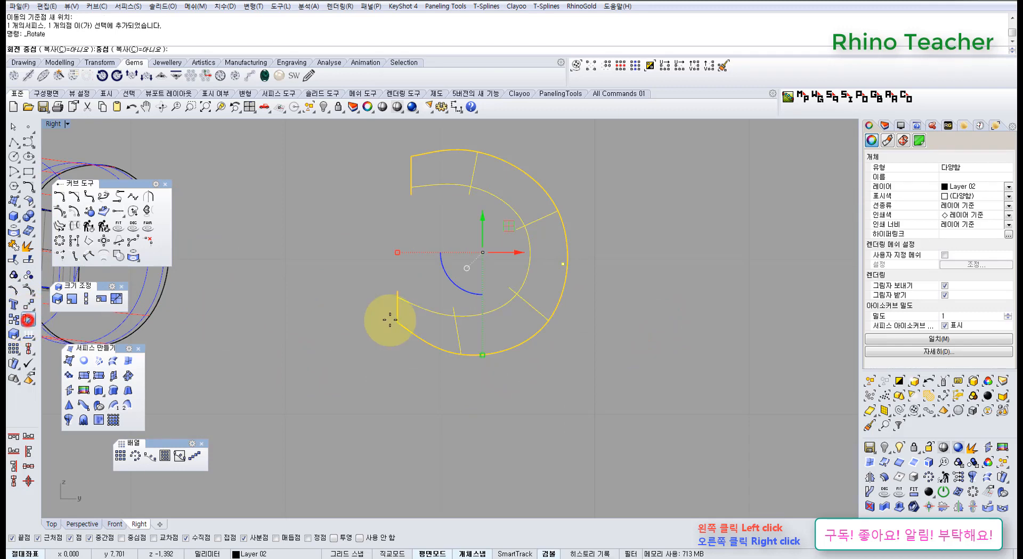
left_click(562, 264)
left_click(307, 268)
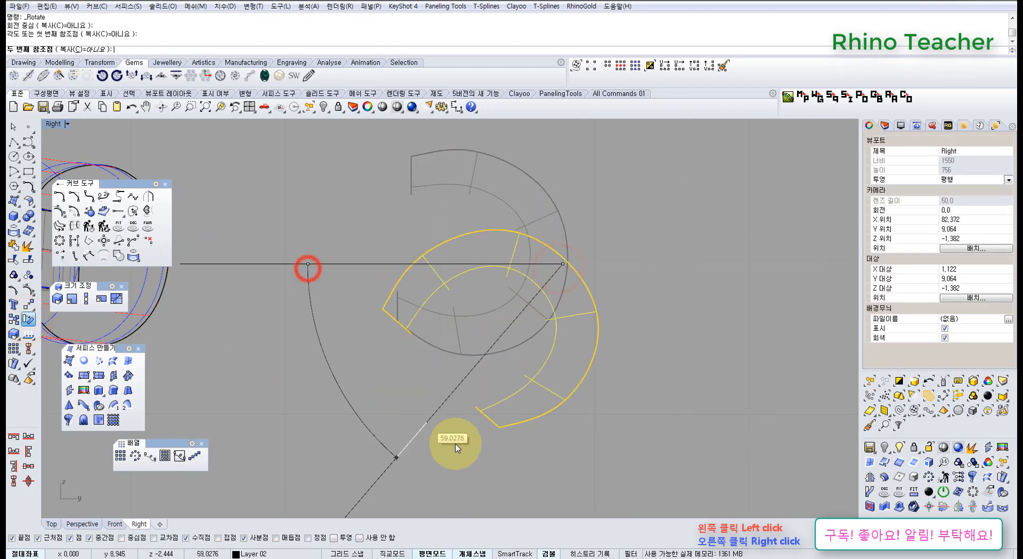
left_click(458, 444)
Step: Start an array along a curve on a surface with the rotated strip, using the point object as base point in Top view
key("ctrl+F1")
scroll(449, 411, "down", 14)
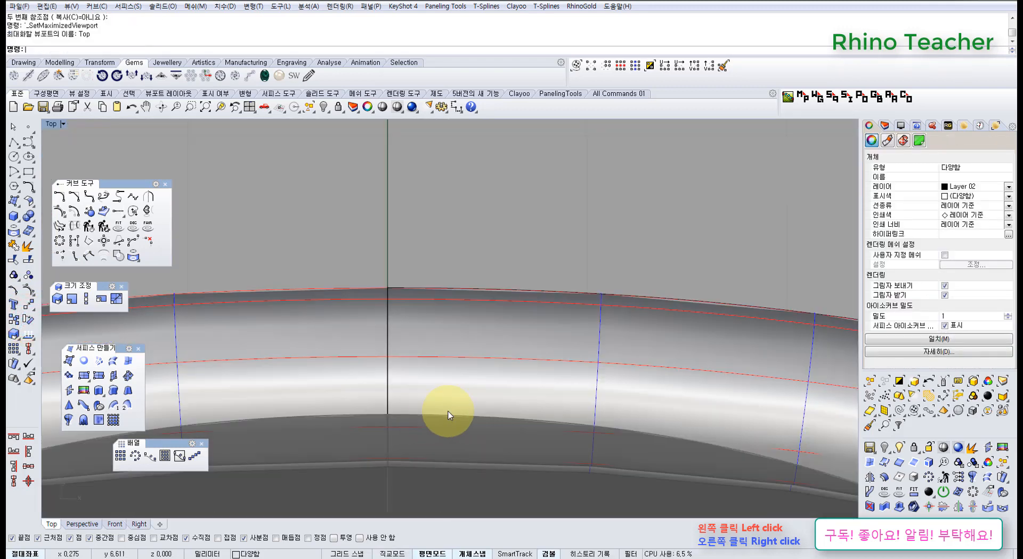
right_click_drag(512, 303, 505, 351)
left_click(529, 356)
scroll(431, 300, "up", 8)
scroll(431, 299, "up", 2)
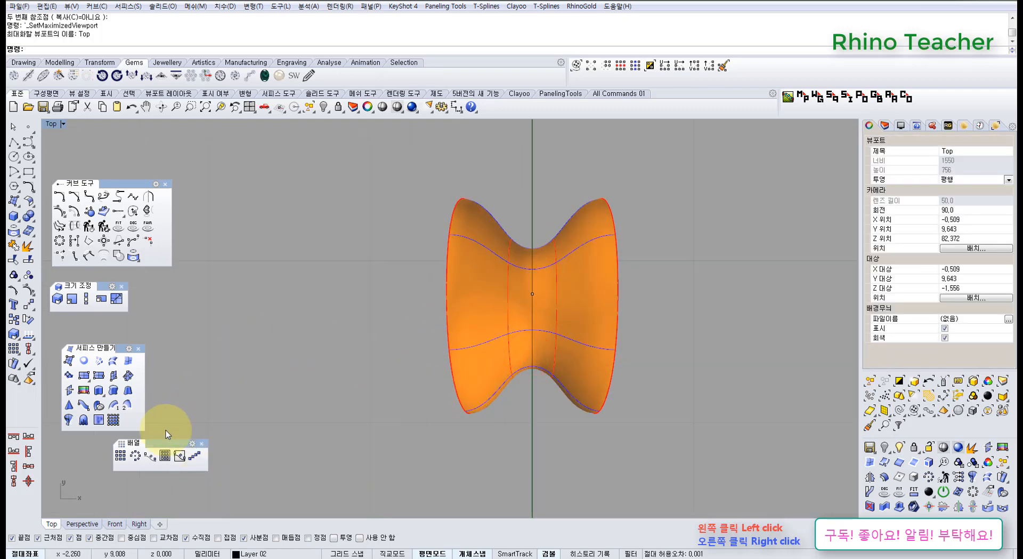
left_click(493, 315)
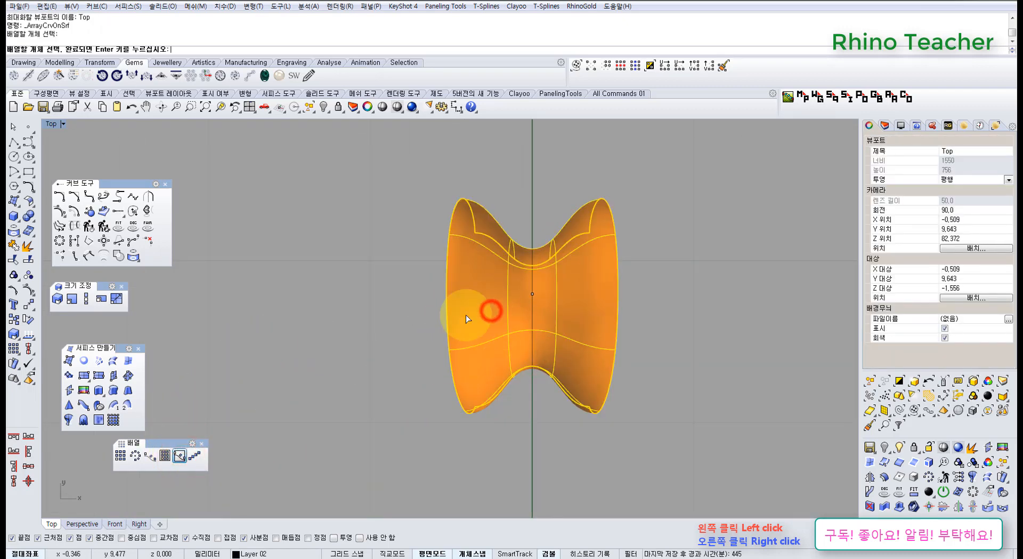
right_click(480, 301)
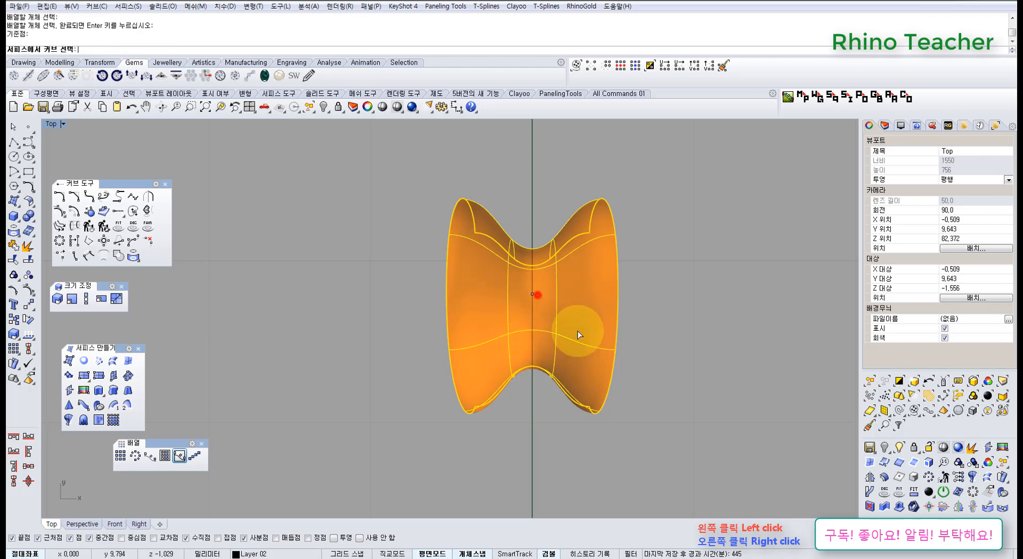
Step: Try to array the rotated strip along the rim curve on the rim surface, leave the command and check the model
key("ctrl+F4")
scroll(602, 379, "down", 3)
right_click_drag(572, 370, 532, 338)
scroll(532, 338, "up", 5)
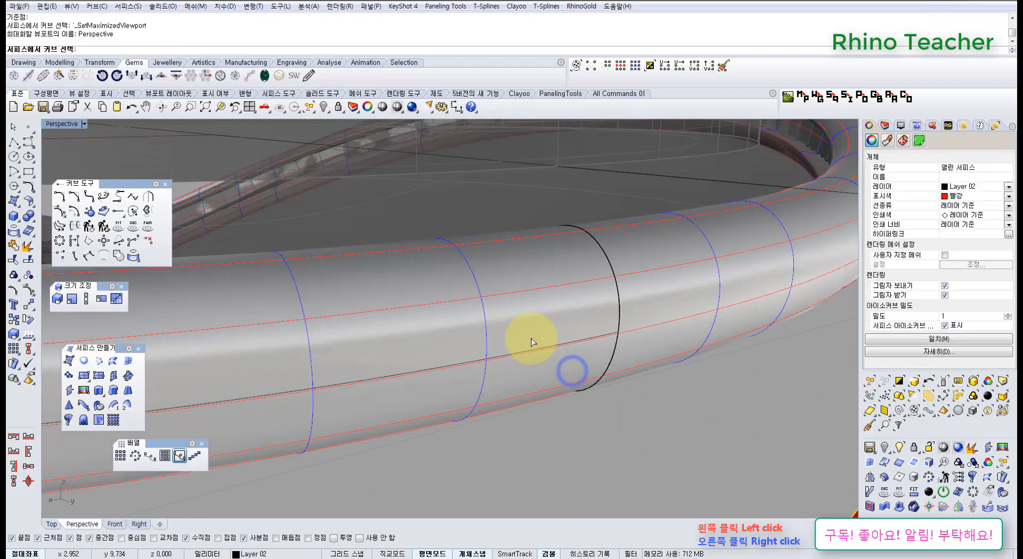
left_click(550, 347)
left_click(571, 306)
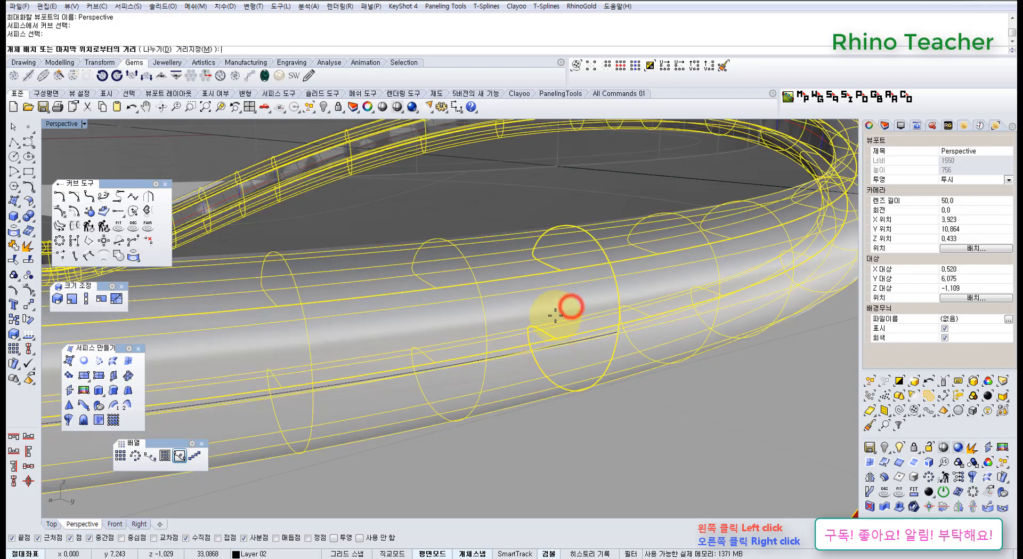
mouse_move(545, 333)
right_mouse_down()
mouse_move(554, 297)
mouse_move(614, 291)
mouse_move(625, 312)
mouse_move(600, 342)
mouse_move(635, 263)
mouse_move(555, 342)
mouse_move(507, 358)
mouse_move(523, 358)
right_mouse_up()
right_click(549, 358)
scroll(601, 358, "down", 8)
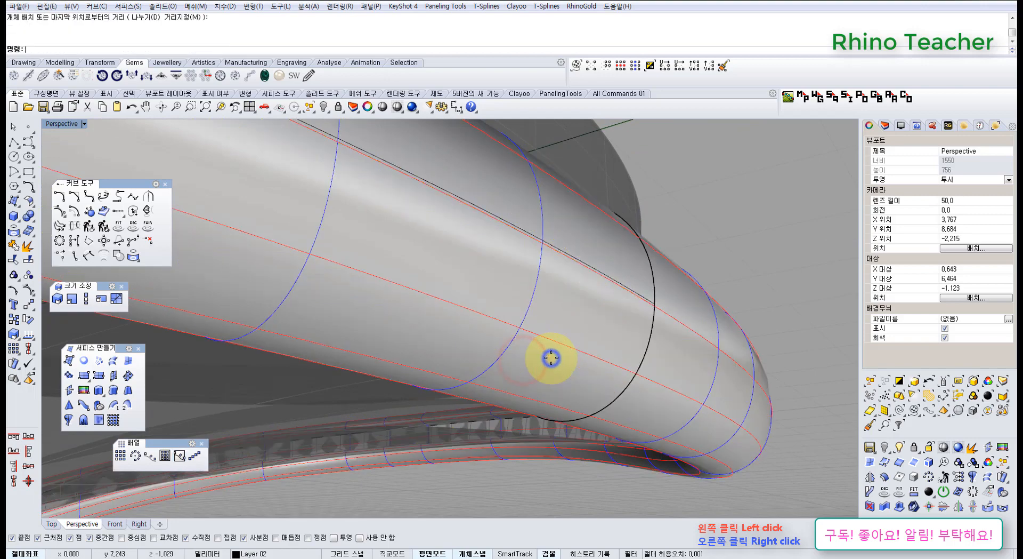
right_click_drag(659, 408, 686, 434)
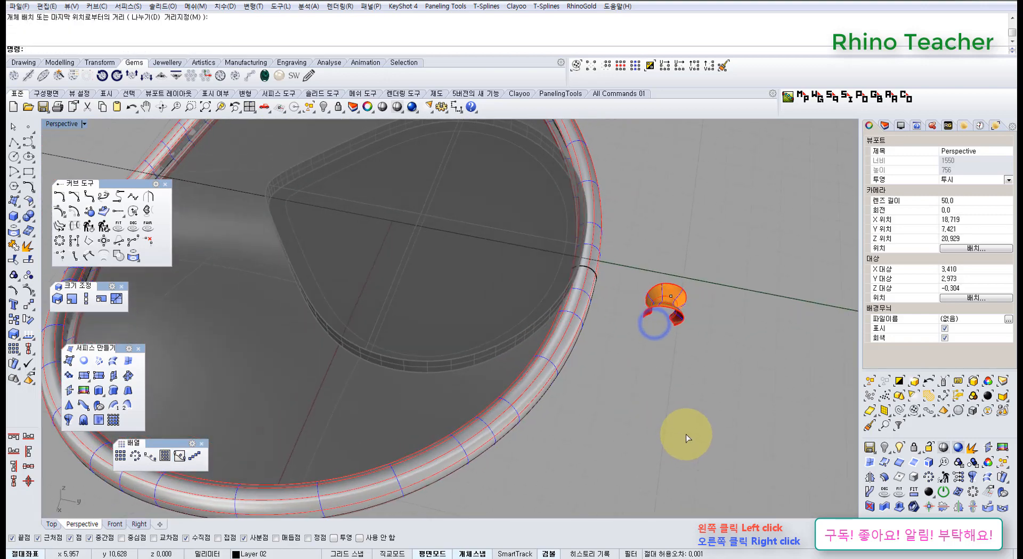
Step: Try to array the strip along the rim curve on the rim surface, using the point object as base point and placing one copy
key("ctrl+F1")
right_click_drag(568, 350, 548, 381)
left_click(572, 355)
right_click(565, 356)
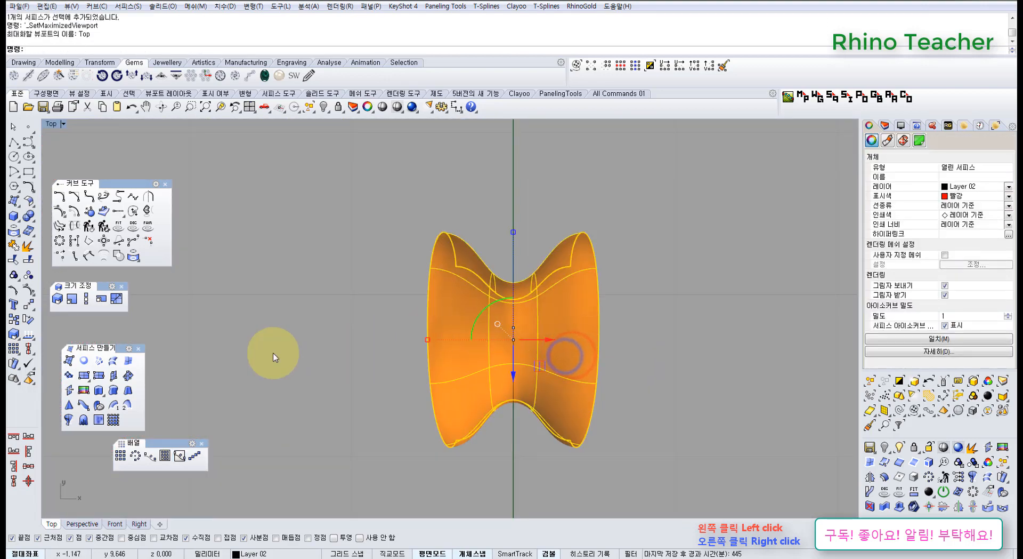
left_click(179, 457)
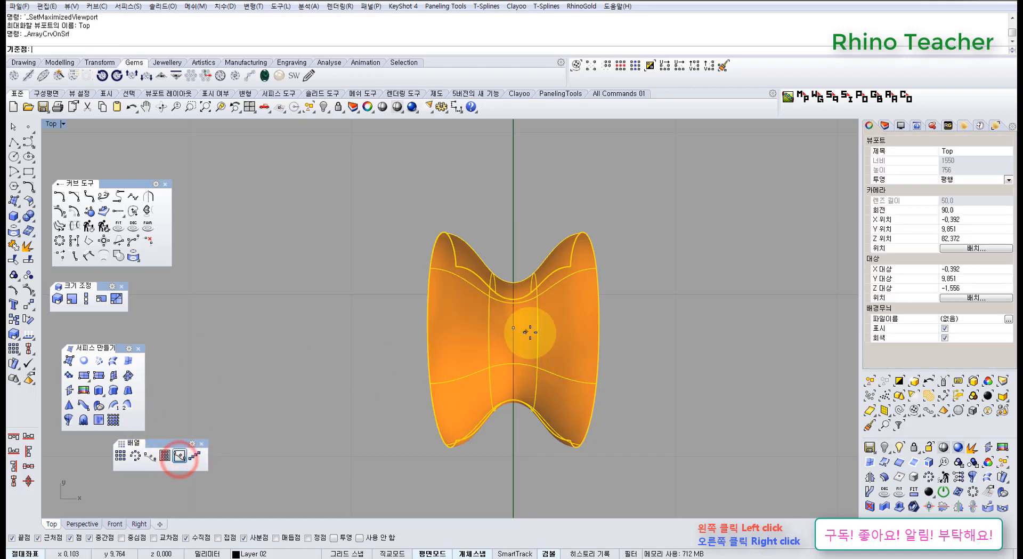
key("ctrl+F4")
right_click_drag(461, 352, 410, 282)
scroll(573, 365, "up", 12)
right_click_drag(729, 352, 593, 341)
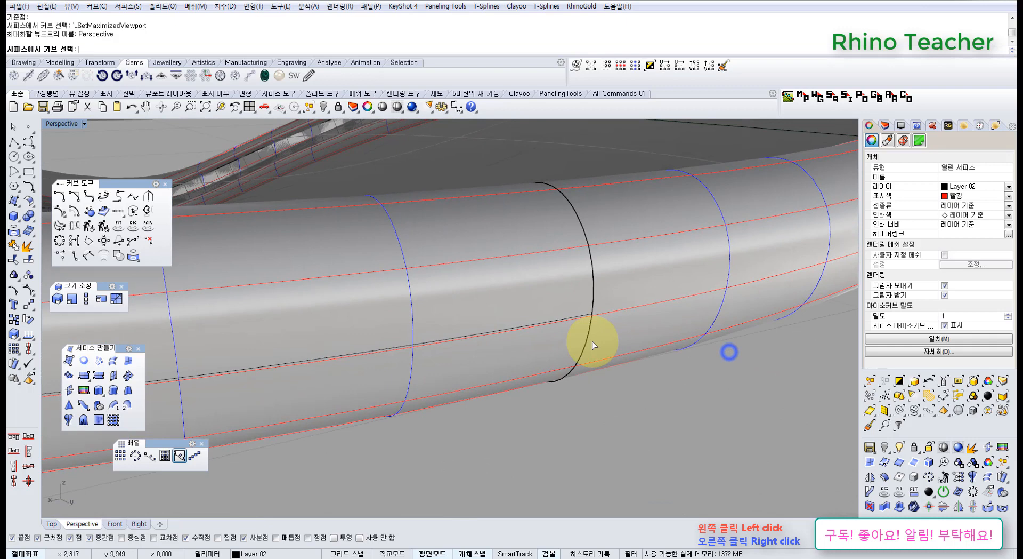
left_click(559, 320)
left_click(579, 298)
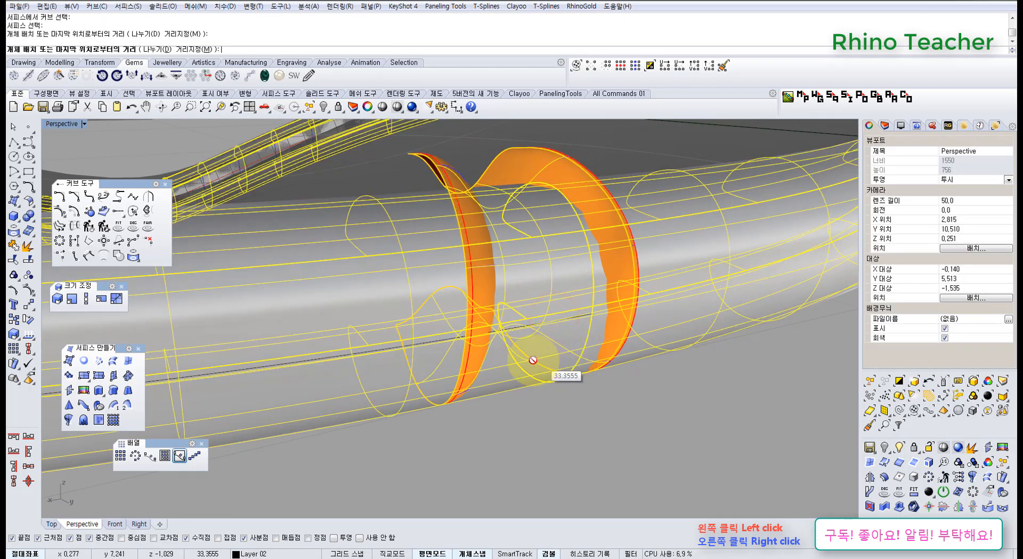
right_click(491, 332)
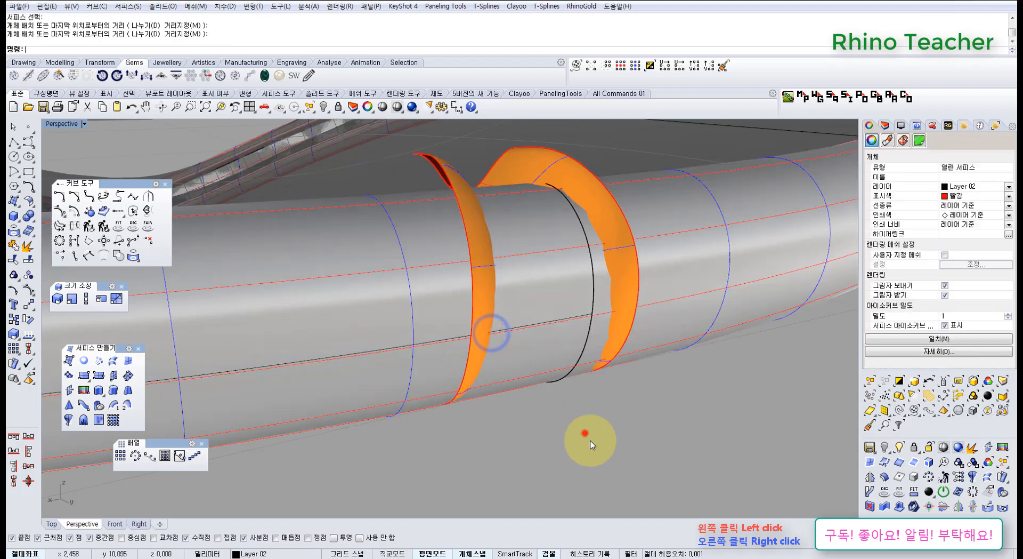
Step: Check how the arrayed strip copy sits around the rim and undo the array
right_click_drag(590, 438, 529, 328)
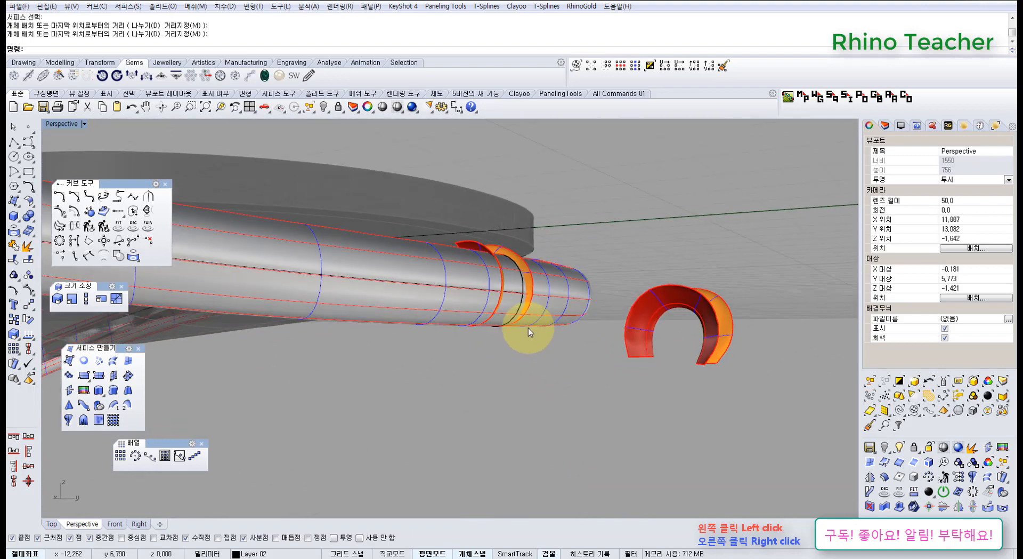
scroll(501, 263, "up", 3)
left_click(449, 244)
right_click_drag(451, 246, 559, 351)
key("ctrl+z")
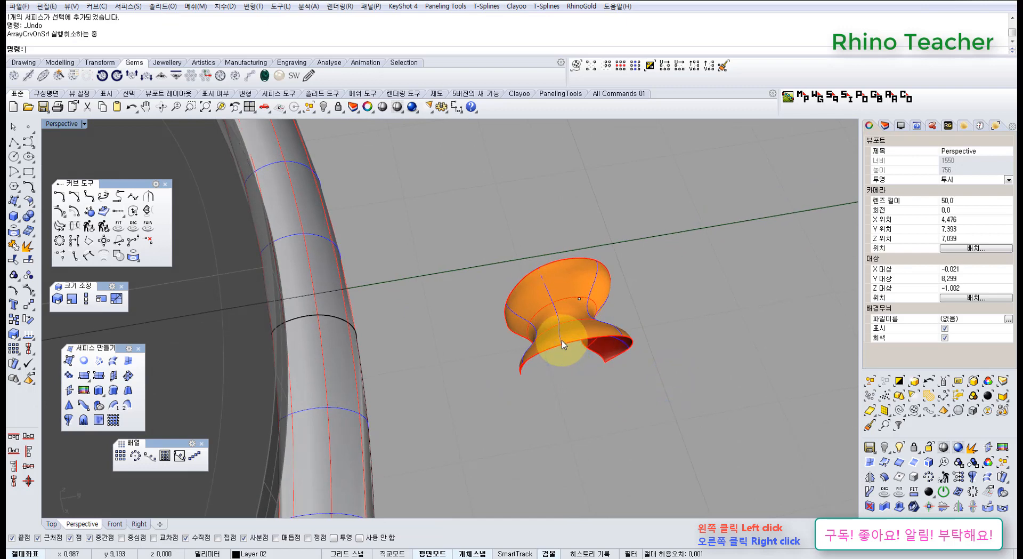
Step: Array the strip along the rim curve on the rim surface again with history recording on, placing one copy at the curve's quadrant point
key("ctrl+F1")
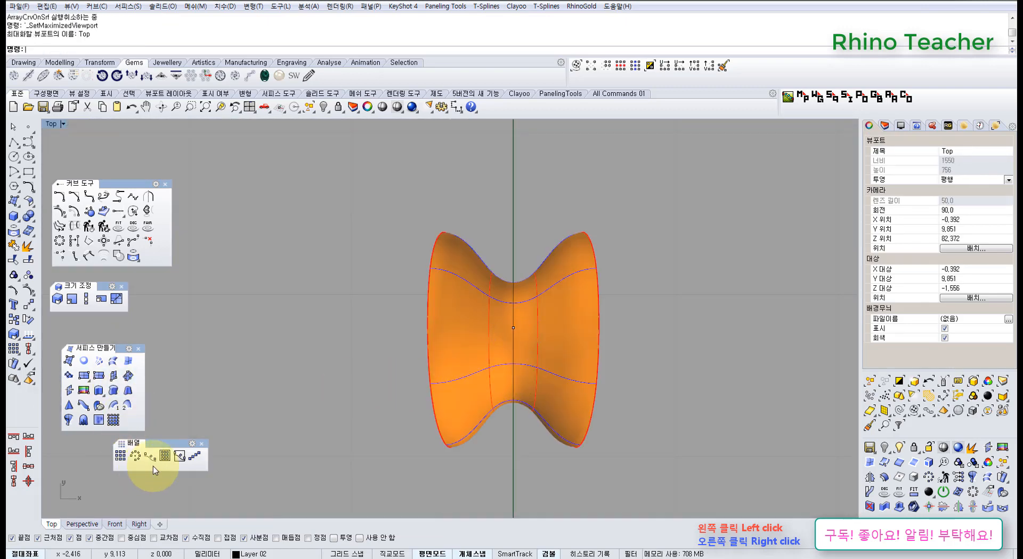
left_click(180, 455)
left_click(459, 367)
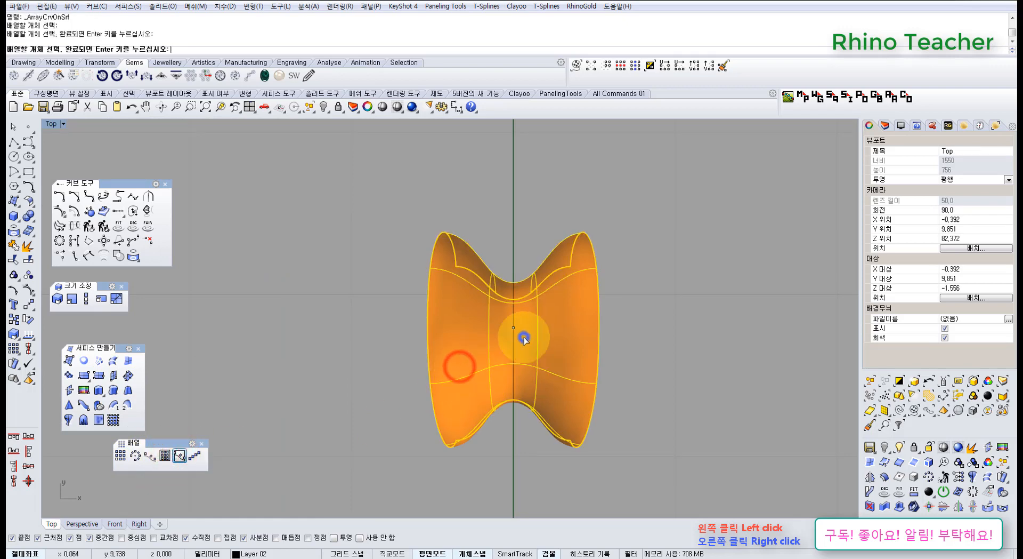
key("ctrl+F4")
right_click_drag(532, 386, 374, 294)
scroll(369, 296, "up", 6)
left_click(367, 301)
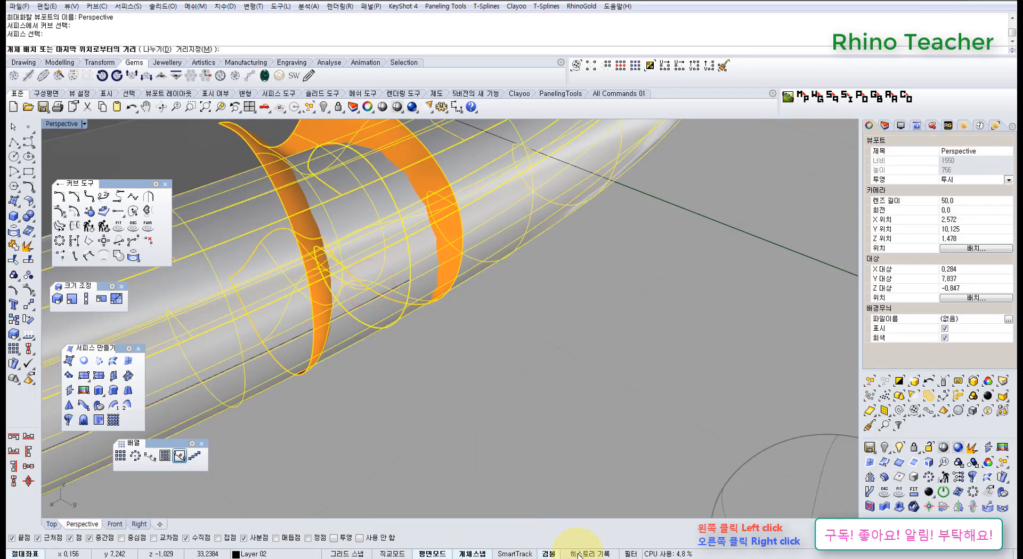
left_click(357, 301)
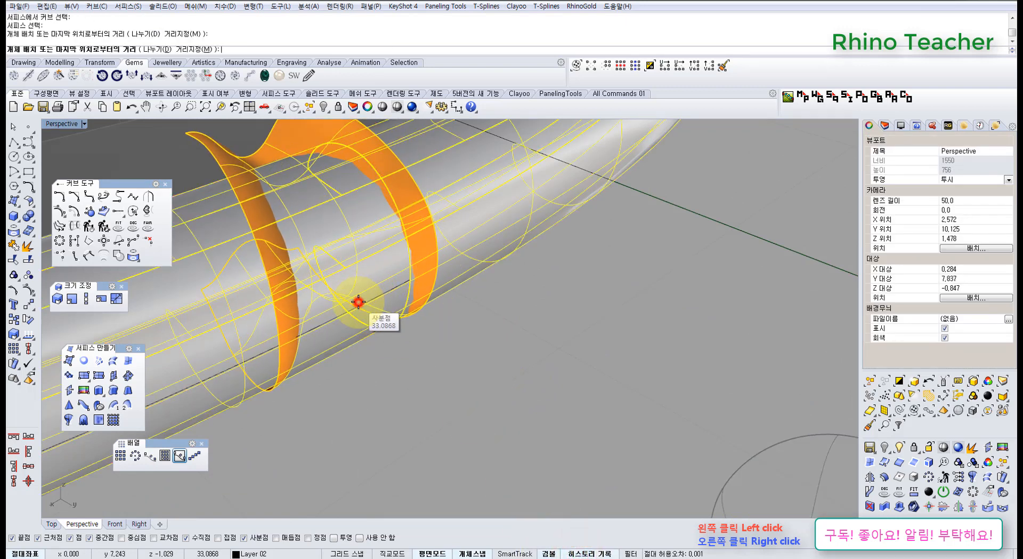
right_click(401, 323)
Step: Nudge the original strip slightly away from the rim in the Perspective view, undoing and repeating the first move
scroll(501, 409, "down", 4)
right_click_drag(509, 414, 626, 376)
right_click_drag(626, 377, 559, 414, "shift")
left_click(560, 415)
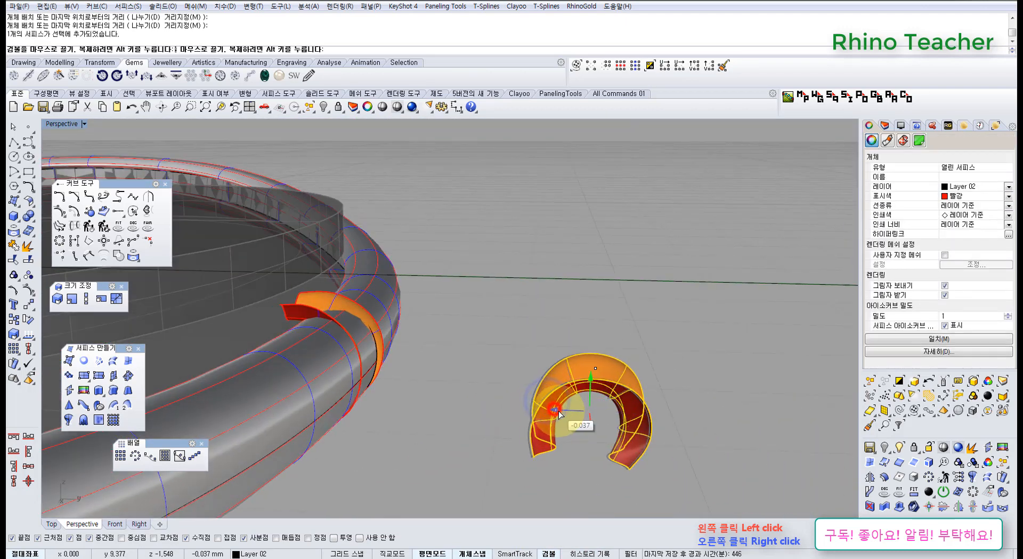
scroll(461, 413, "down", 5)
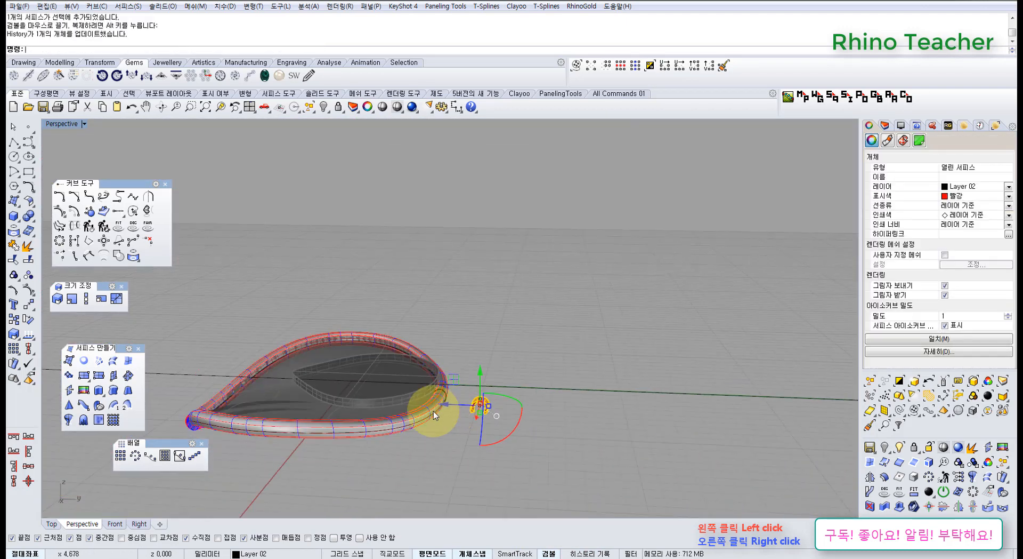
right_click_drag(429, 405, 462, 410)
scroll(468, 420, "up", 8)
right_click_drag(526, 442, 542, 412, "shift")
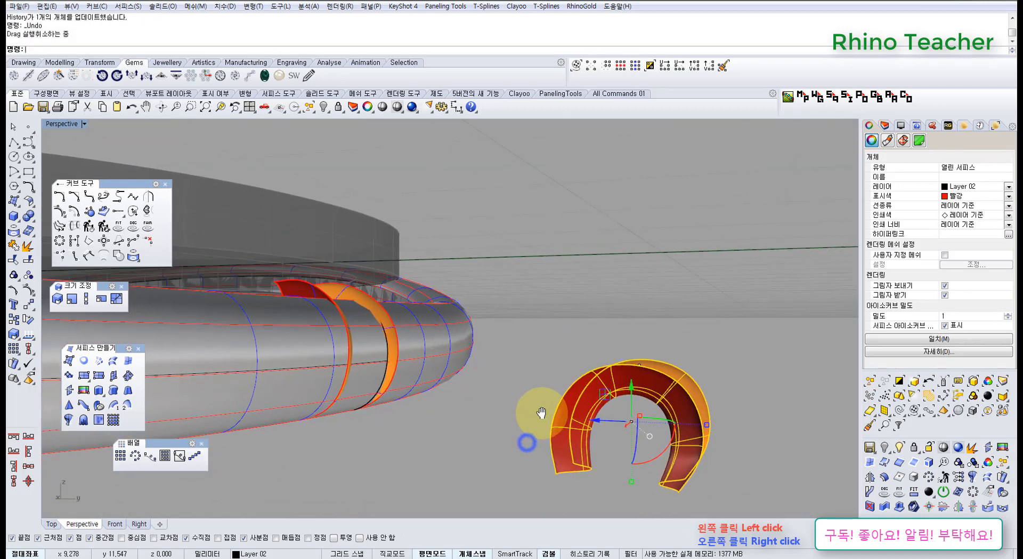
left_click_drag(594, 421, 600, 422)
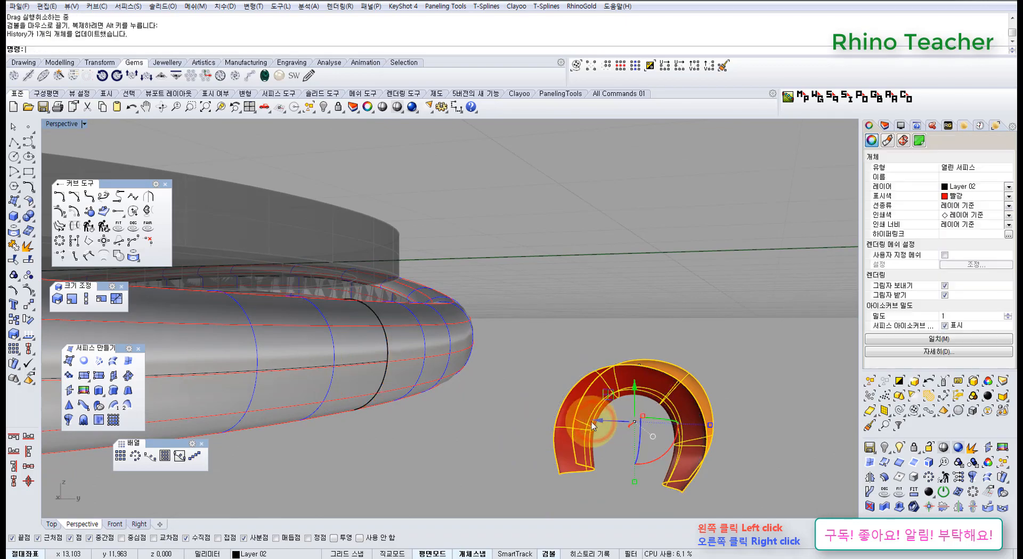
Step: Examine the rim from several sides and the position of the strip copy linked by history to the original
scroll(567, 416, "down", 9)
right_click_drag(458, 423, 320, 432)
scroll(373, 396, "up", 3)
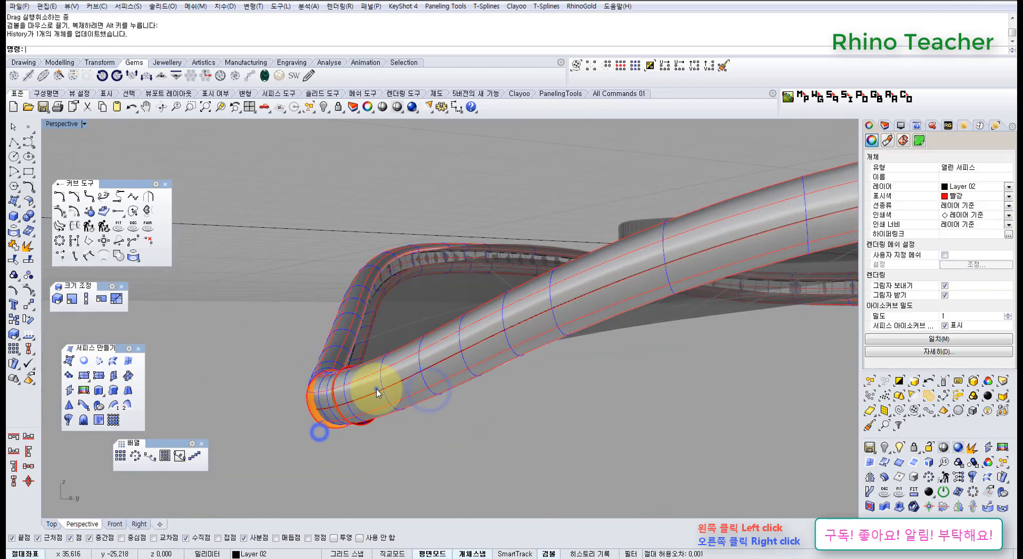
right_click_drag(377, 389, 347, 411)
scroll(345, 409, "up", 7)
right_click_drag(331, 377, 465, 379)
scroll(469, 377, "down", 7)
right_click_drag(635, 333, 474, 376)
right_click_drag(696, 391, 384, 349)
right_click_drag(628, 370, 599, 364)
scroll(591, 365, "down", 5)
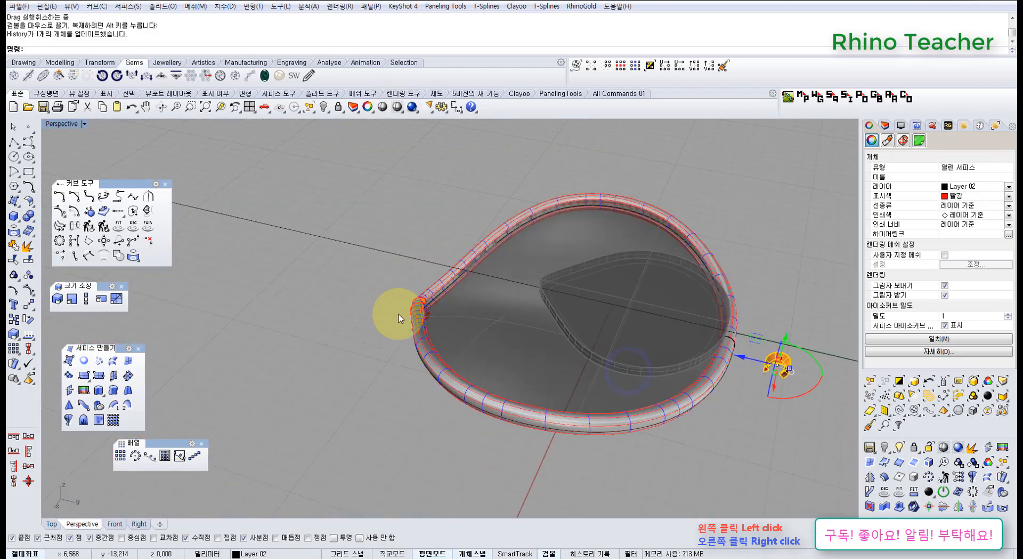
Step: Delete the strip copy at the pointed tip of the teardrop rim
scroll(405, 320, "up", 6)
left_click(419, 336)
left_click(480, 319)
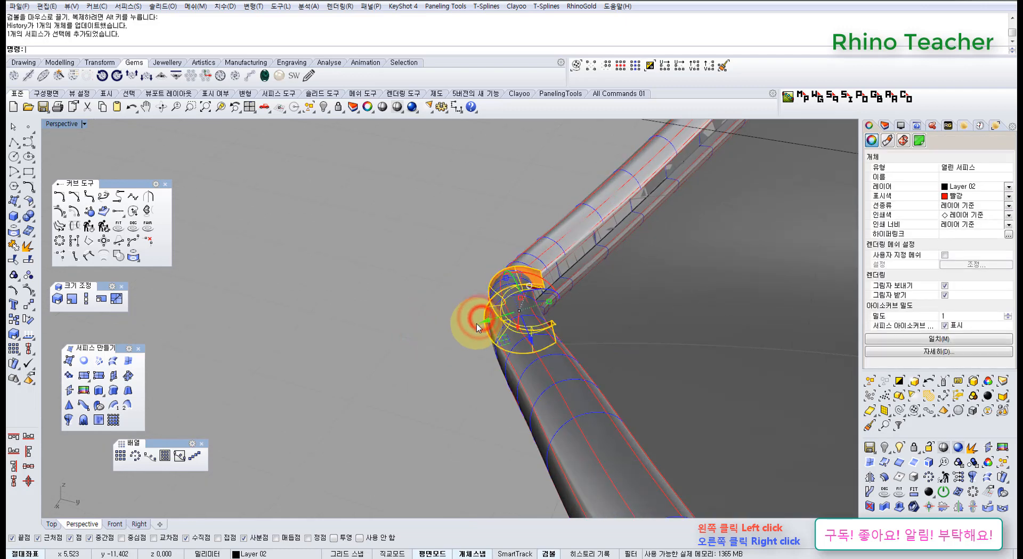
key("Delete")
scroll(477, 323, "down", 4)
Step: Start an array along a curve on a surface with the nudged original strip as the object in Top view
key("ctrl+F1")
scroll(500, 323, "down", 10)
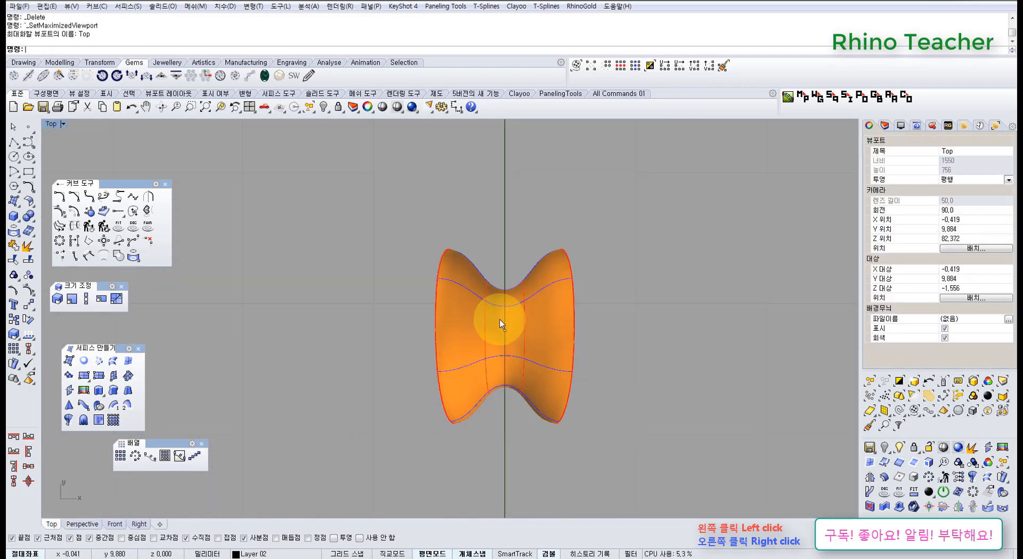
scroll(498, 339, "up", 7)
right_click_drag(501, 338, 467, 356)
scroll(467, 356, "up", 4)
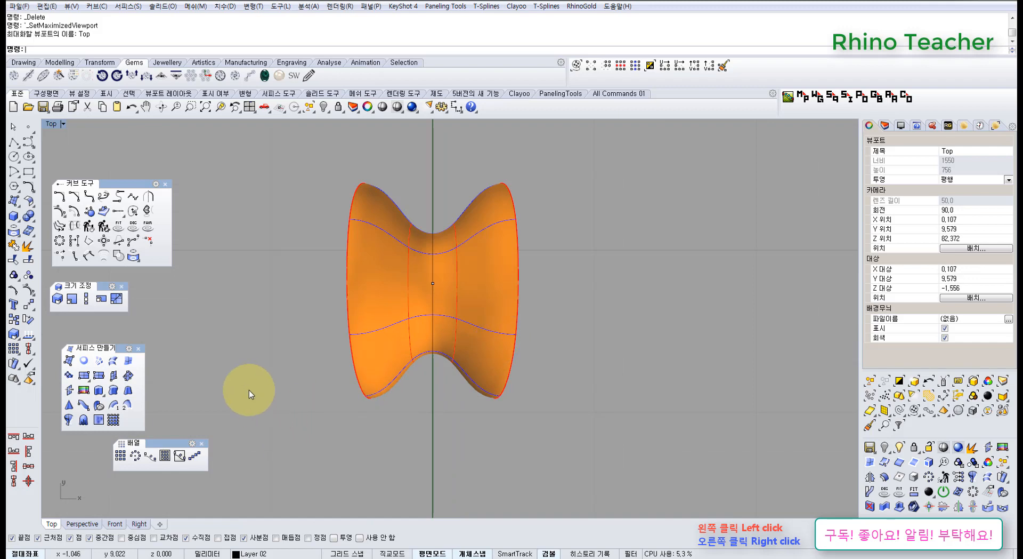
scroll(494, 405, "down", 10)
scroll(549, 412, "up", 2)
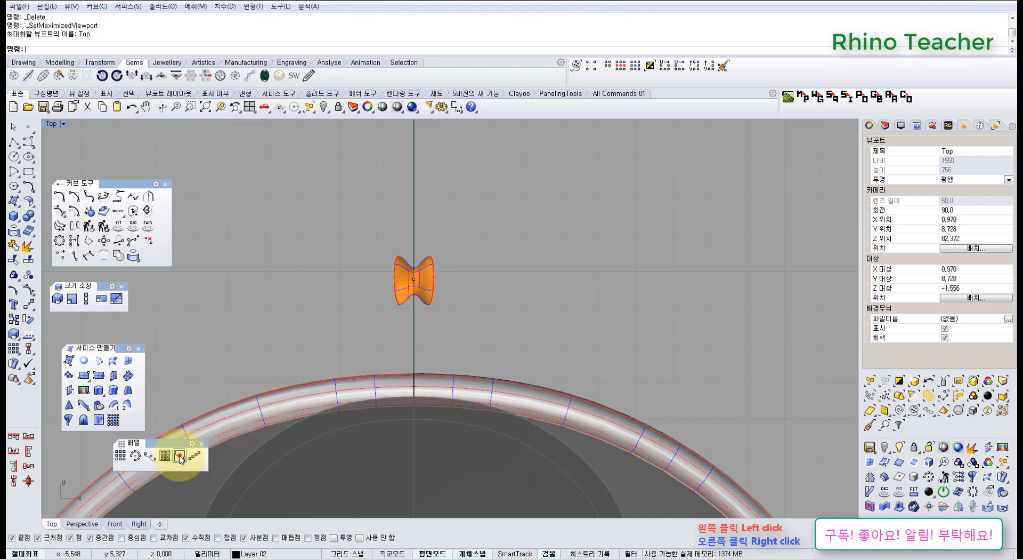
key("Return")
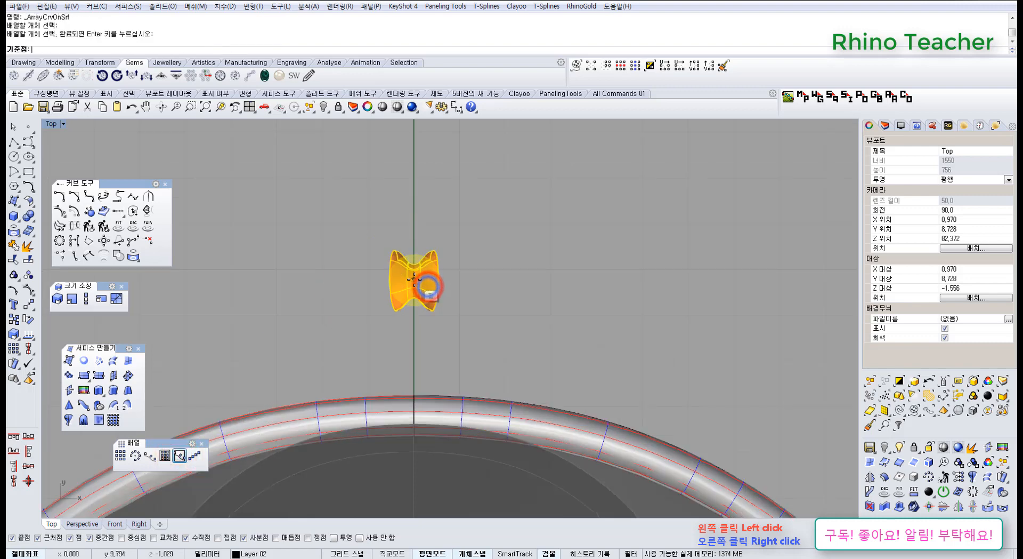
Step: Array the saddle-shaped surface along the curve on the tubular ring, using its centre point as base and dividing the curve into 30 items
left_click(414, 279)
key("ctrl+F4")
right_click_drag(582, 299, 204, 99)
scroll(476, 288, "up", 5)
left_click(451, 292)
left_click(450, 282)
scroll(531, 264, "down", 5)
scroll(482, 165, "up", 6)
scroll(464, 180, "down", 3)
left_click(163, 49)
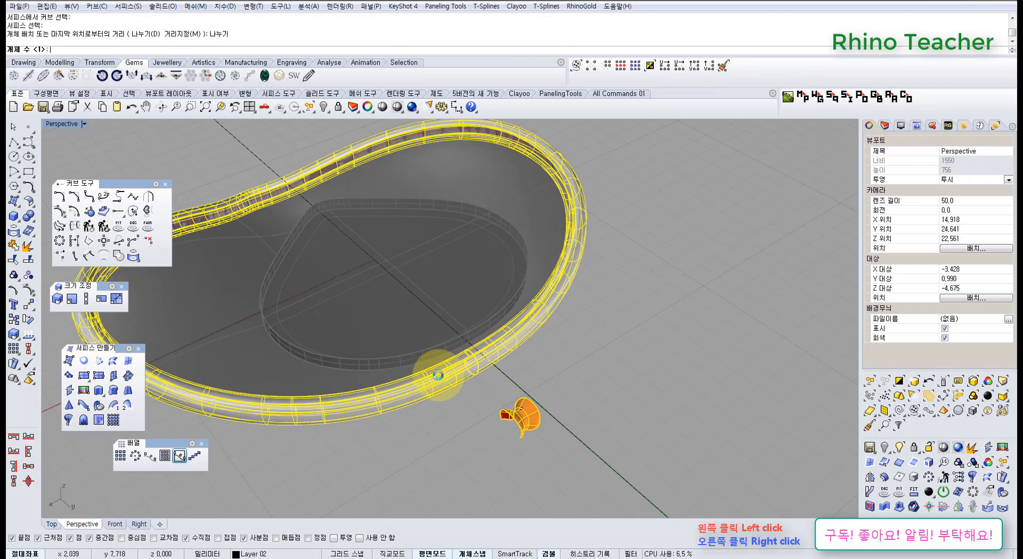
key("Return")
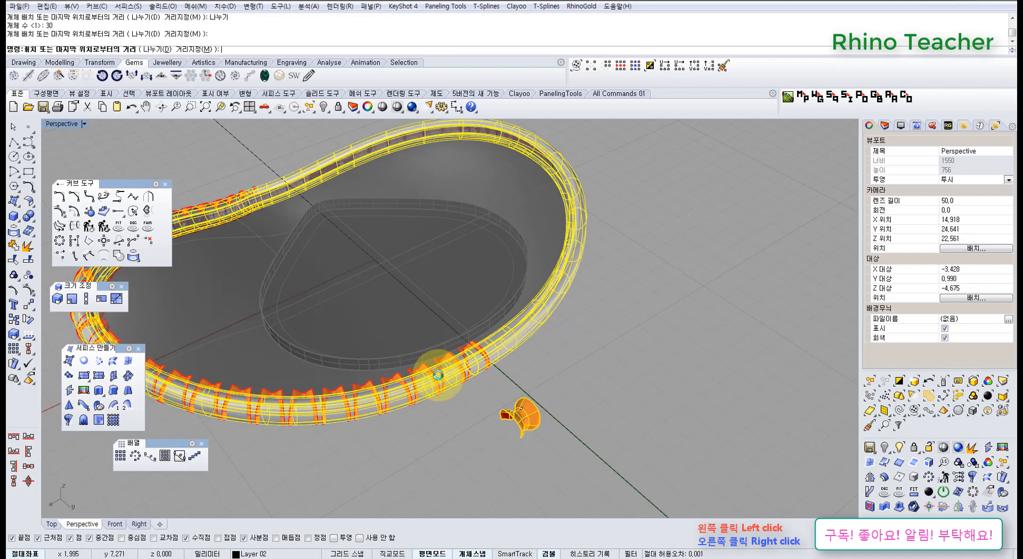
key("Return")
Step: Select the original saddle surface with its centre point, try hiding both, and undo the hide
right_click_drag(517, 391, 469, 388)
scroll(468, 388, "down", 12)
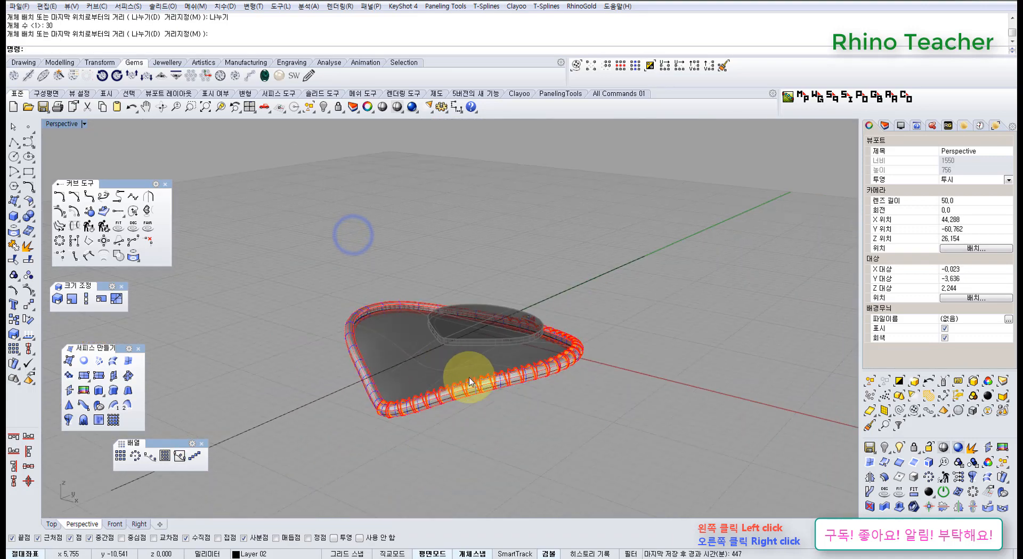
right_click_drag(508, 349, 451, 271)
scroll(382, 309, "up", 10)
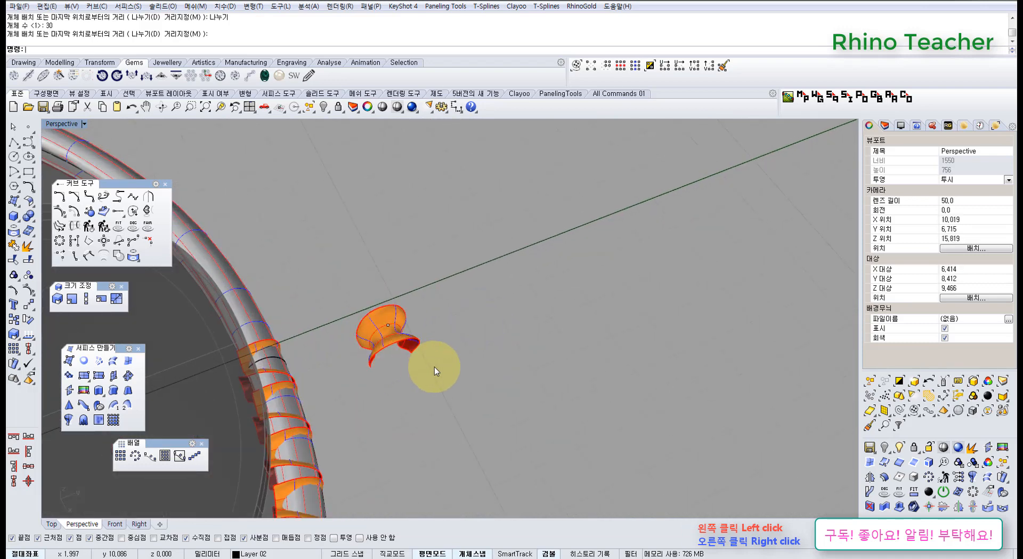
left_click_drag(365, 323, 364, 323)
scroll(402, 329, "down", 3)
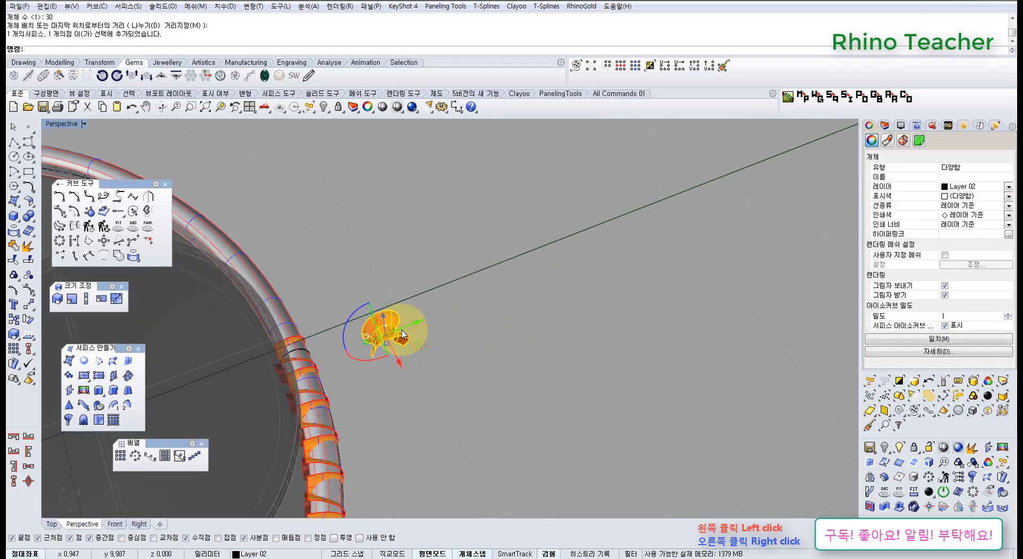
key("ctrl+h")
key("ctrl+z")
right_click_drag(409, 336, 356, 361)
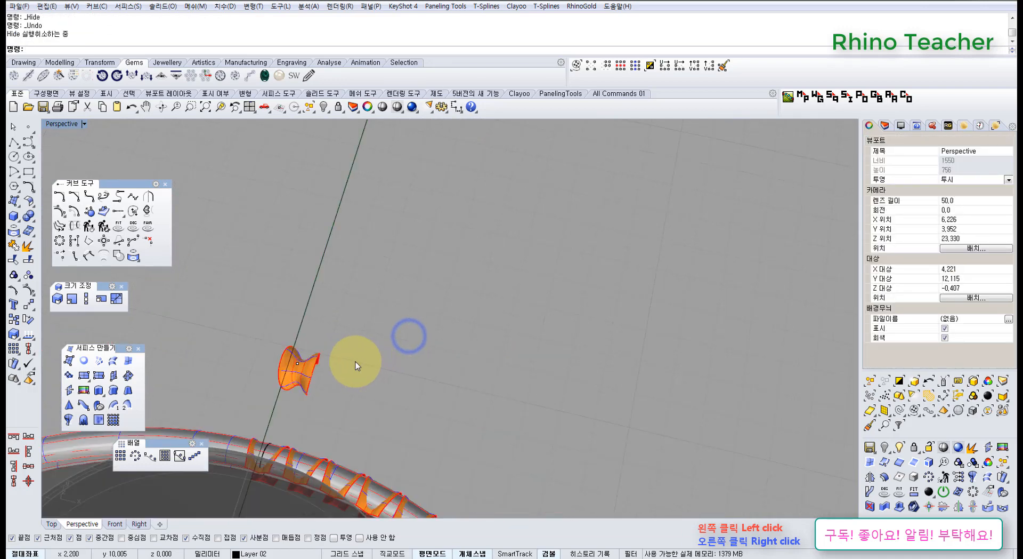
Step: Move the original saddle surface and its centre point well away from the ring, then undo the move
left_click_drag(385, 426, 394, 427)
scroll(413, 423, "down", 8)
right_click_drag(418, 421, 470, 321, "shift")
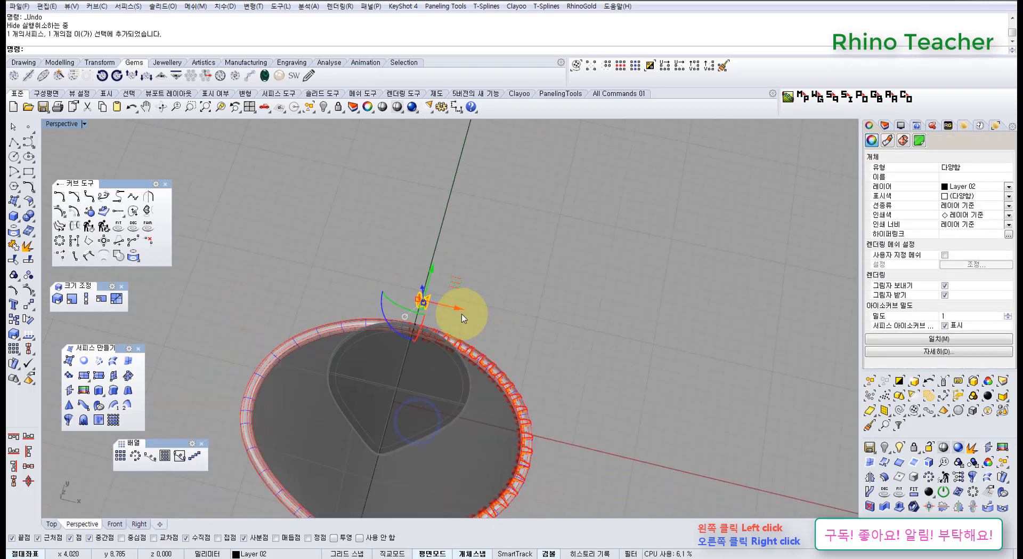
left_click_drag(738, 404, 669, 414)
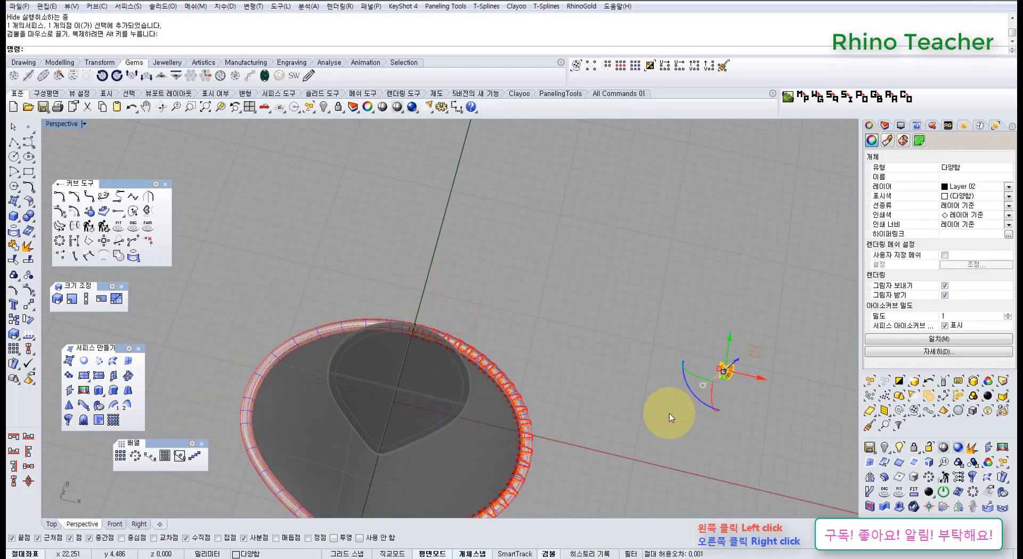
left_click(597, 415)
key("ctrl+z")
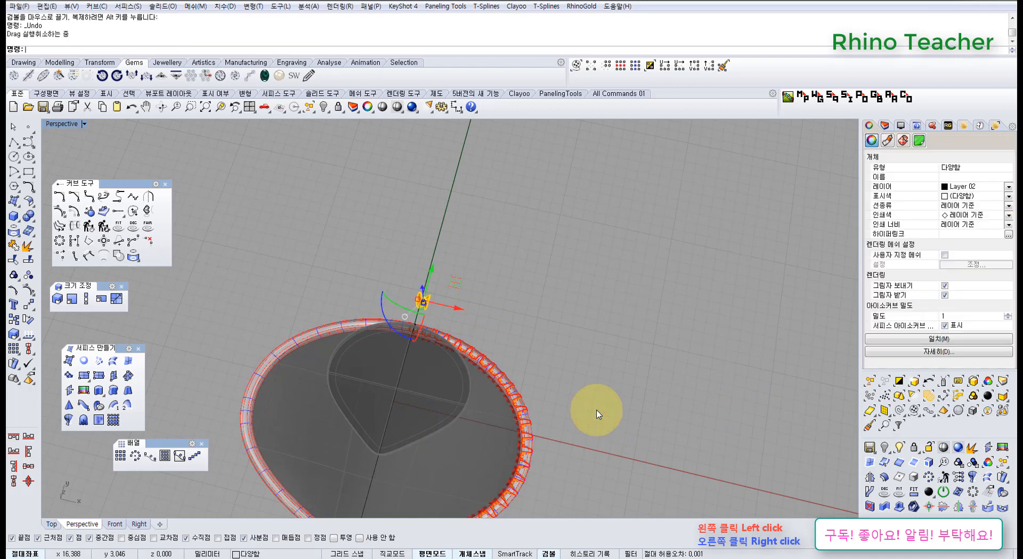
Step: Move the original saddle and its point away from the ring again, then undo both this move and the 30-item array
left_click_drag(615, 349, 677, 370)
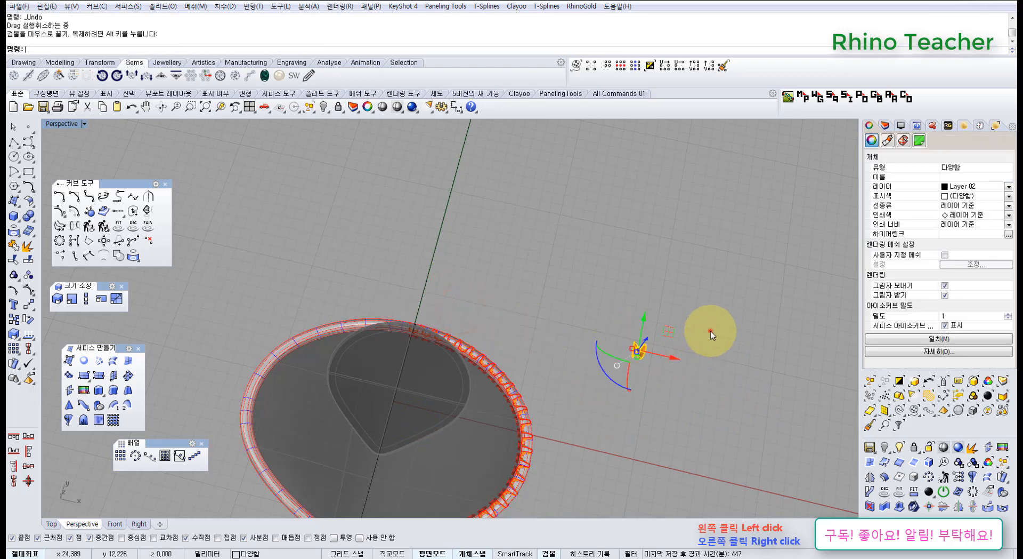
left_click(711, 331)
right_click_drag(706, 378, 517, 392)
scroll(449, 430, "up", 2)
right_click_drag(455, 429, 476, 398)
scroll(483, 464, "up", 4)
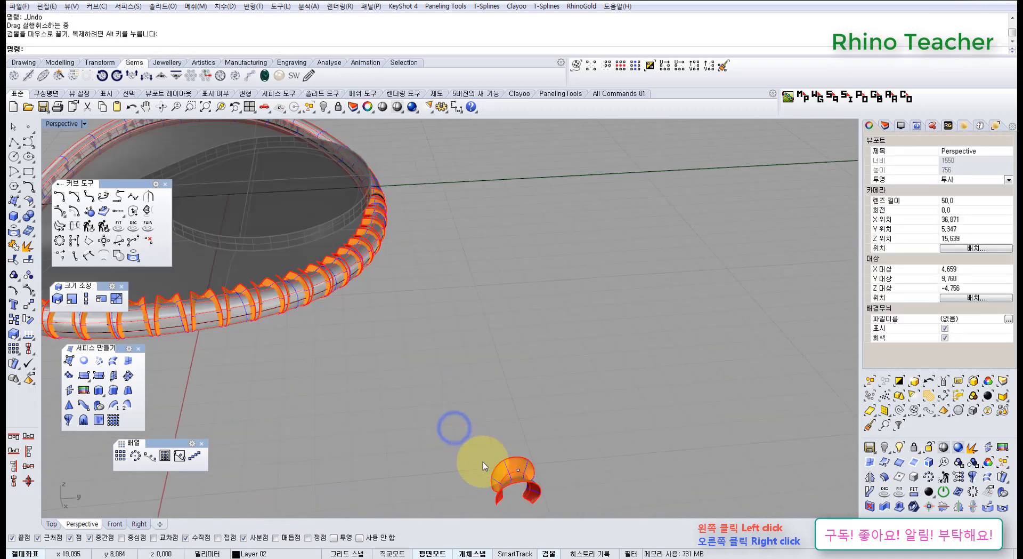
left_click(515, 487)
scroll(520, 444, "down", 3)
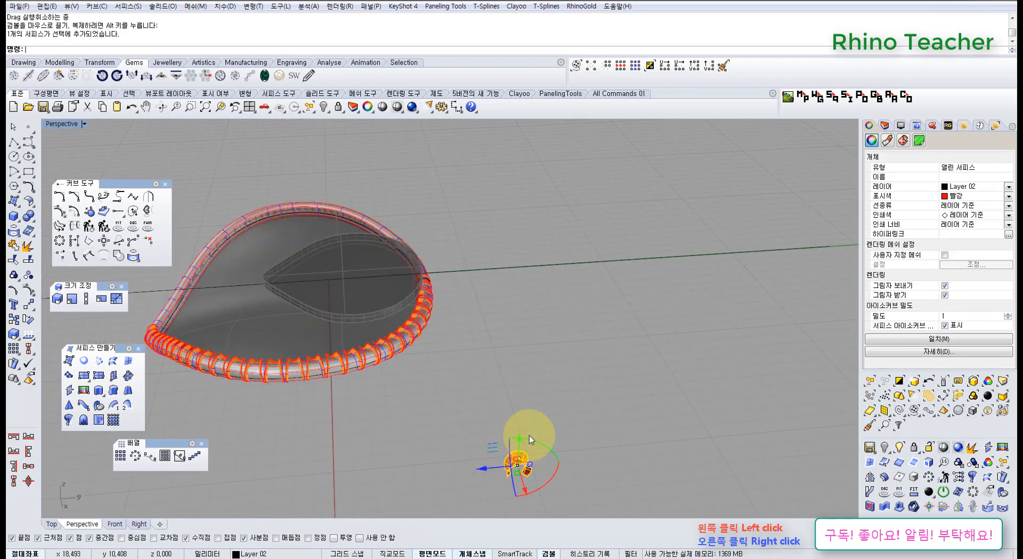
key("ctrl+z")
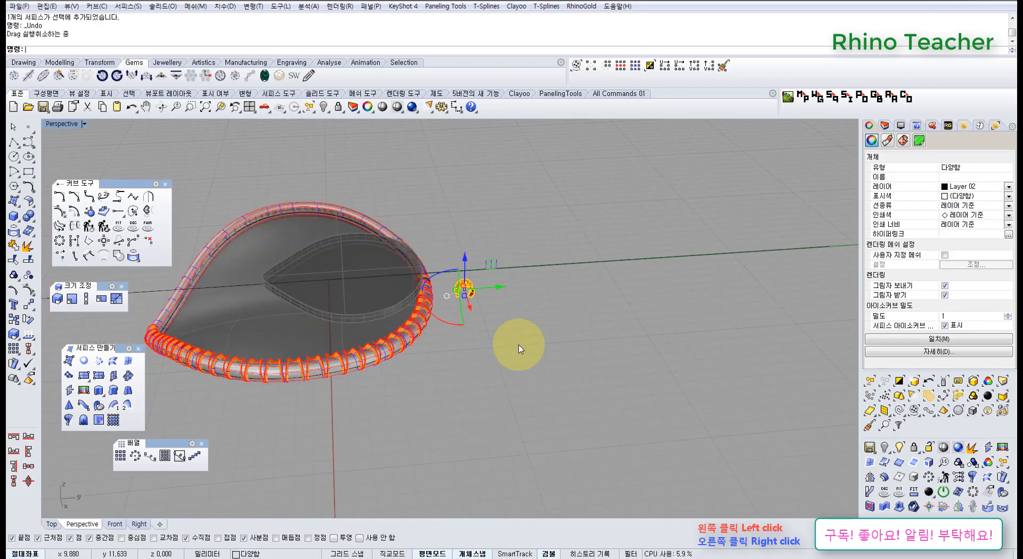
key("ctrl+z")
Step: With history recording on, array the saddle surface from its centre point along the ring's surface curve, divided into 30 items
key("ctrl+F1")
left_click(596, 336)
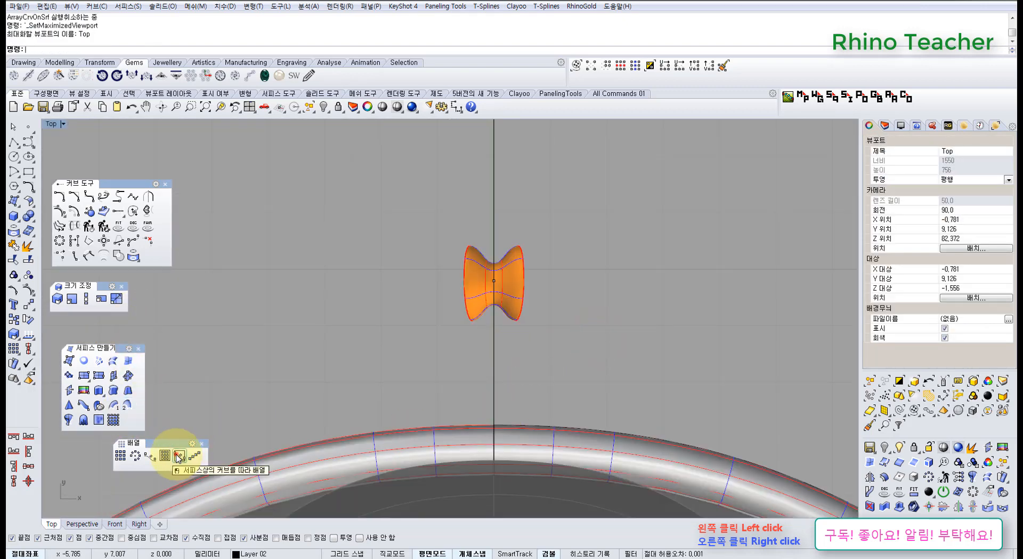
right_click(528, 297)
scroll(522, 292, "up", 3)
key("ctrl+F4")
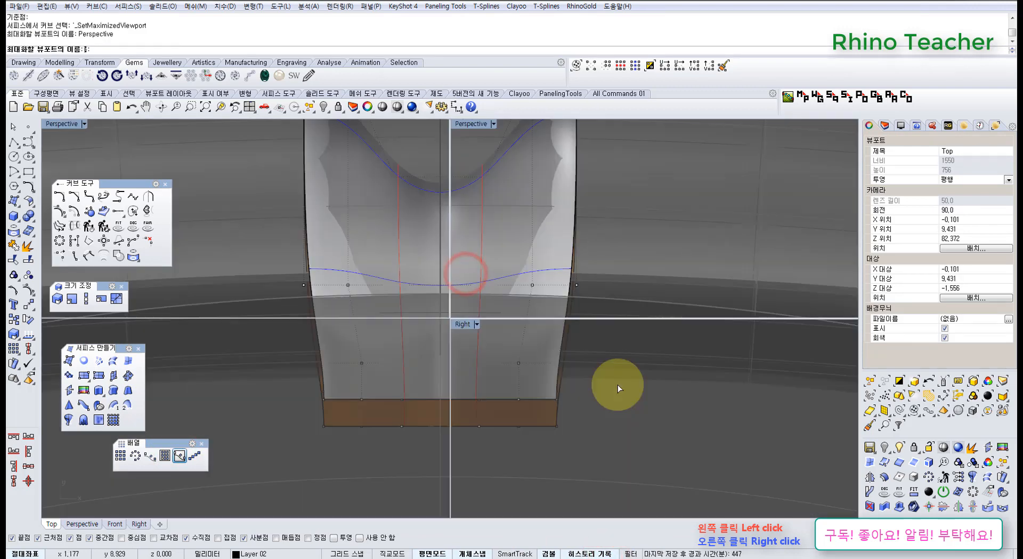
right_click_drag(605, 389, 462, 286)
scroll(462, 286, "up", 2)
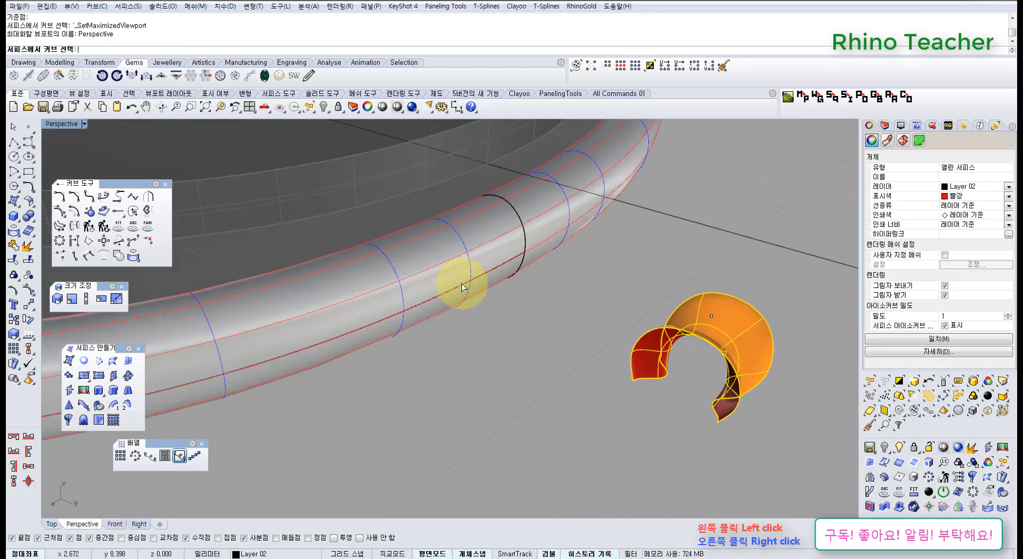
left_click(460, 286)
left_click(484, 275)
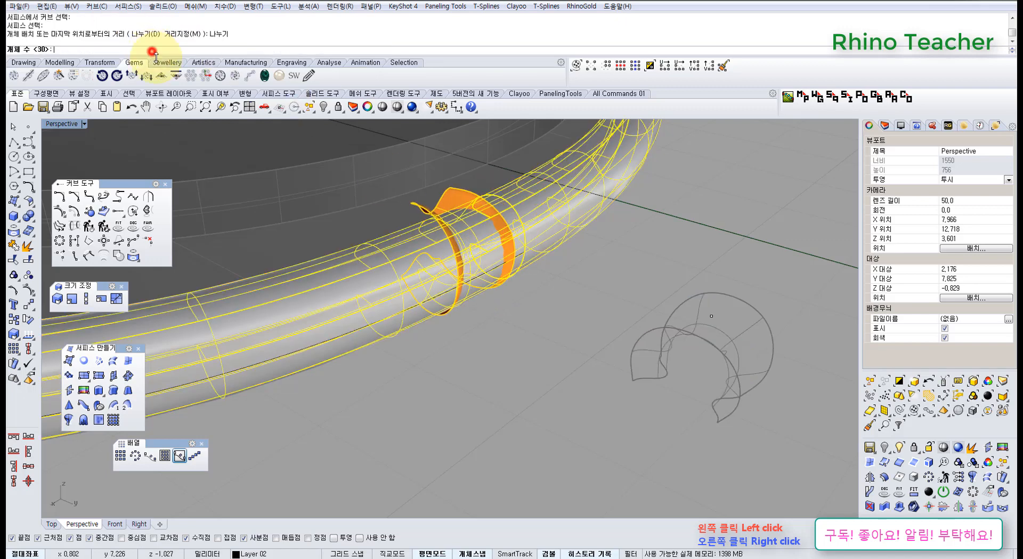
key("Return")
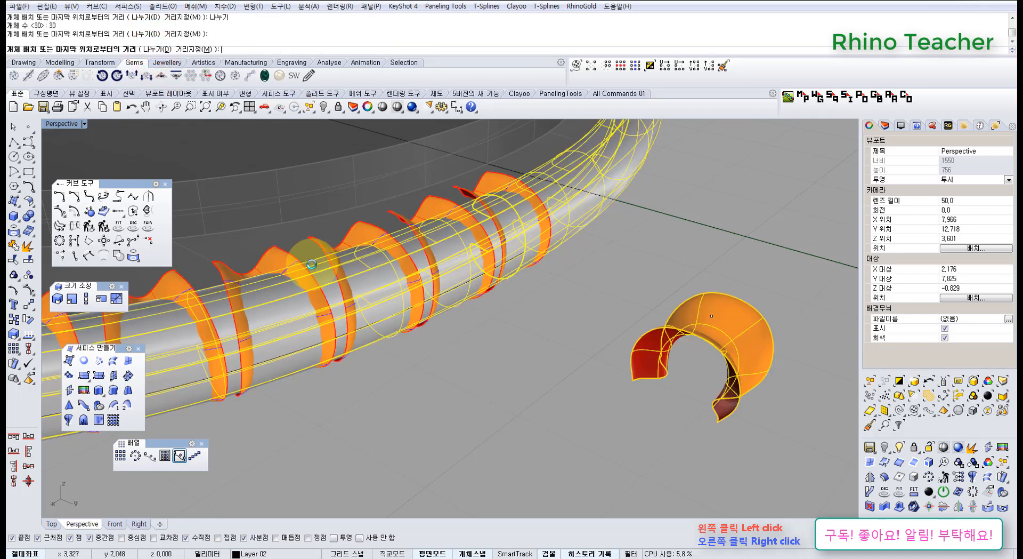
key("Return")
Step: Try dragging the original saddle surface with the gumball to test the history-linked copies, then undo the change
scroll(519, 448, "down", 4)
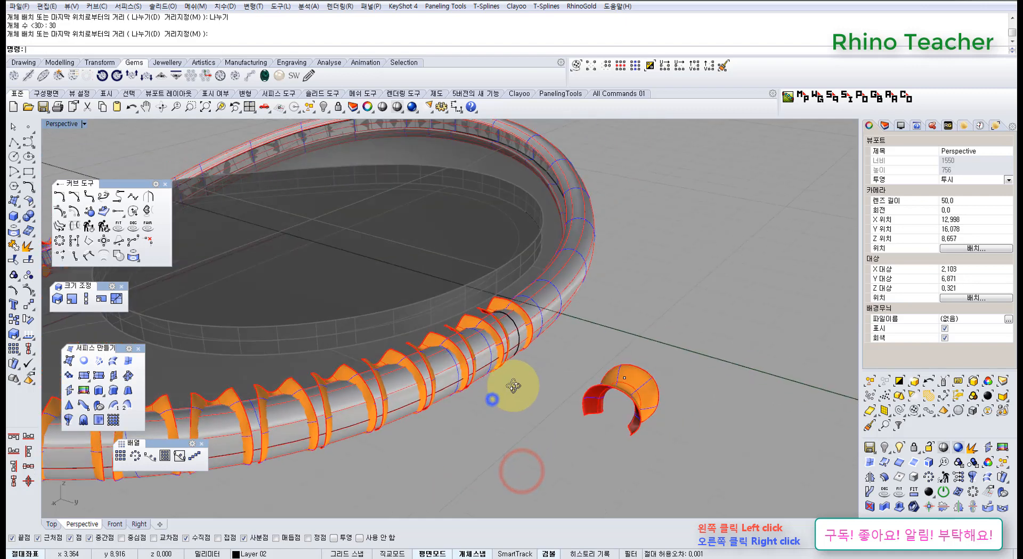
left_click(606, 386)
left_click_drag(578, 385, 564, 412)
right_click_drag(529, 391, 552, 422)
key("ctrl+z")
scroll(585, 397, "up", 3)
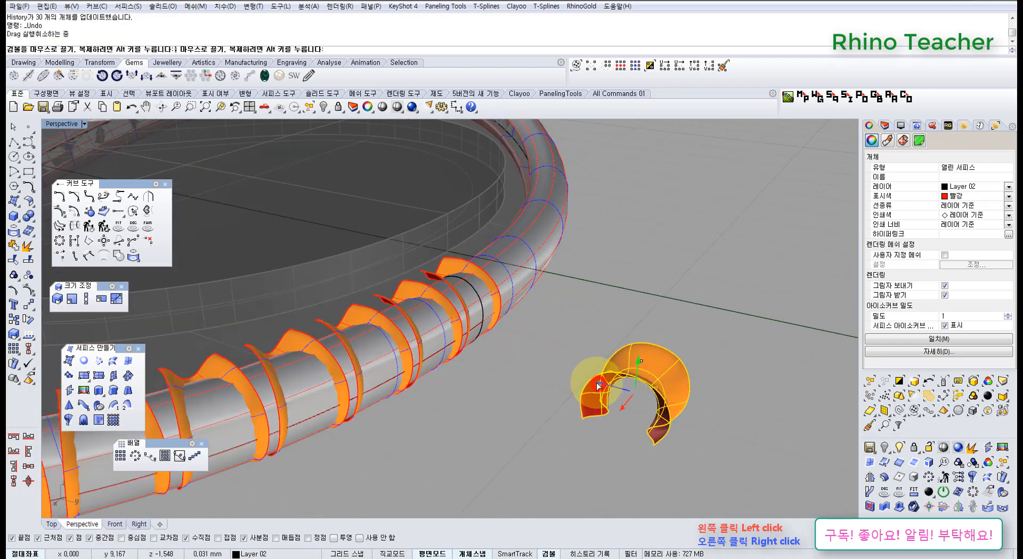
Step: Try two more small gumball shifts of the original saddle surface, undoing each one
left_click_drag(598, 386, 604, 386)
right_click_drag(571, 407, 575, 363)
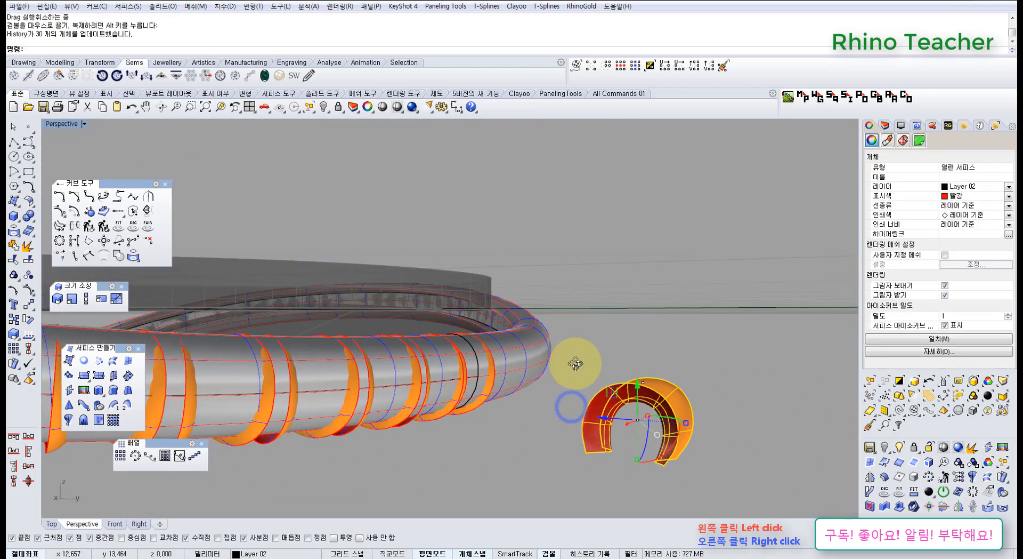
key("ctrl+z")
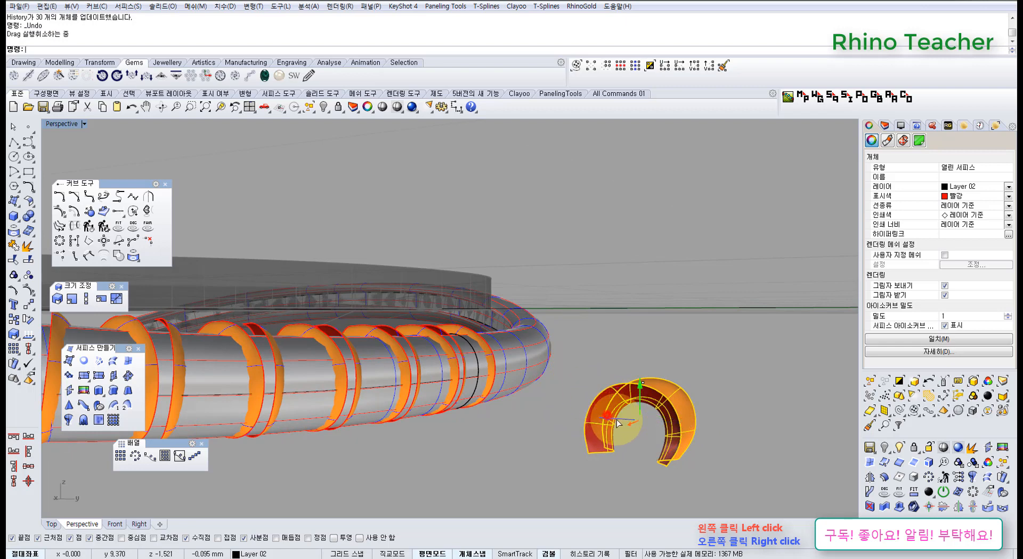
left_click_drag(619, 422, 590, 408)
key("ctrl+z")
key("ctrl+z")
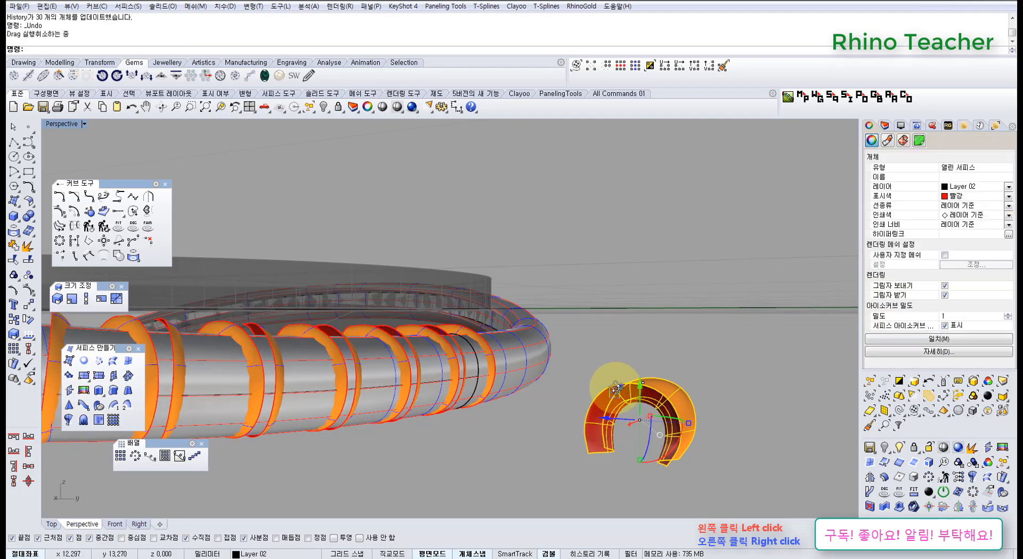
Step: Move the original saddle surface together with its centre point far to one side, inspect the linked copies, and undo the move
right_click_drag(616, 387, 611, 351)
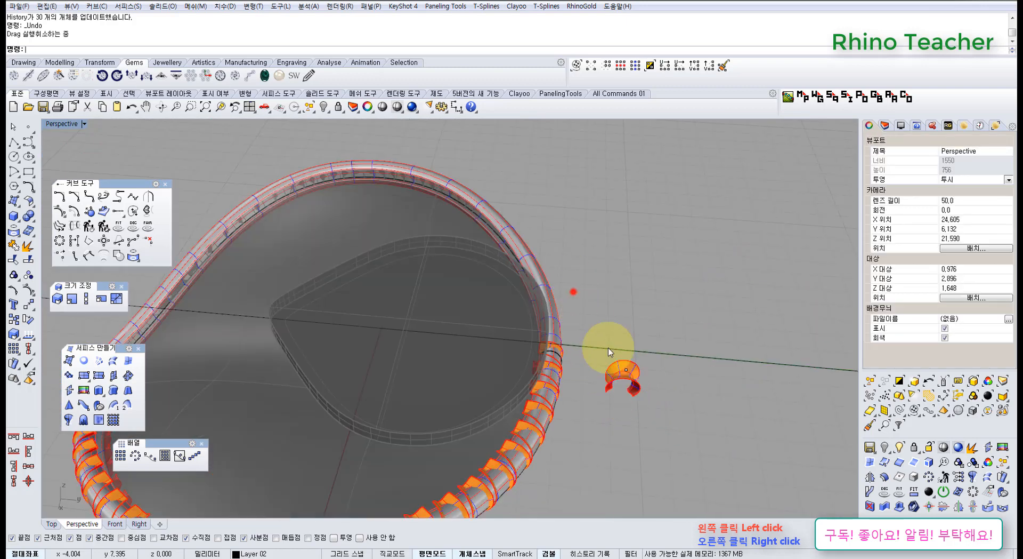
left_click_drag(609, 348, 670, 425)
right_click_drag(667, 427, 481, 401)
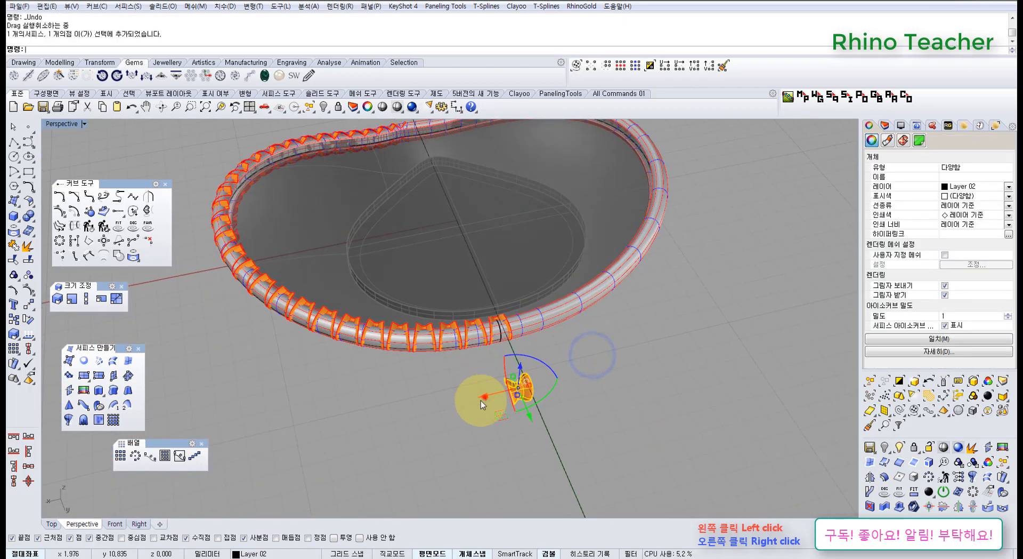
left_click_drag(220, 437, 219, 436)
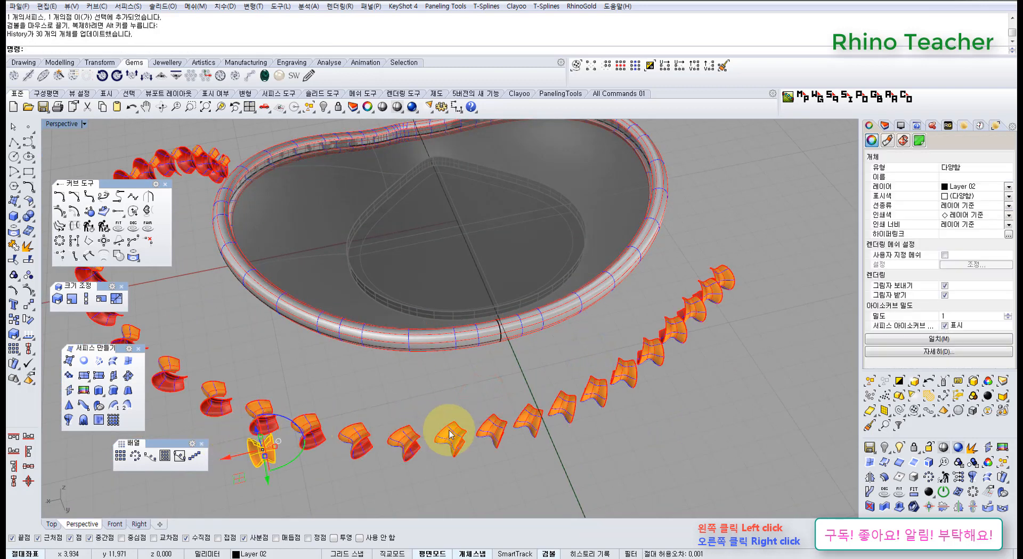
right_click_drag(463, 413, 587, 334)
key("ctrl+z")
Step: Select only the original saddle surface, raise it slightly along the gumball's green axis, and undo the shift
left_click(455, 433)
scroll(524, 397, "up", 5)
left_click(508, 399)
scroll(561, 303, "up", 6)
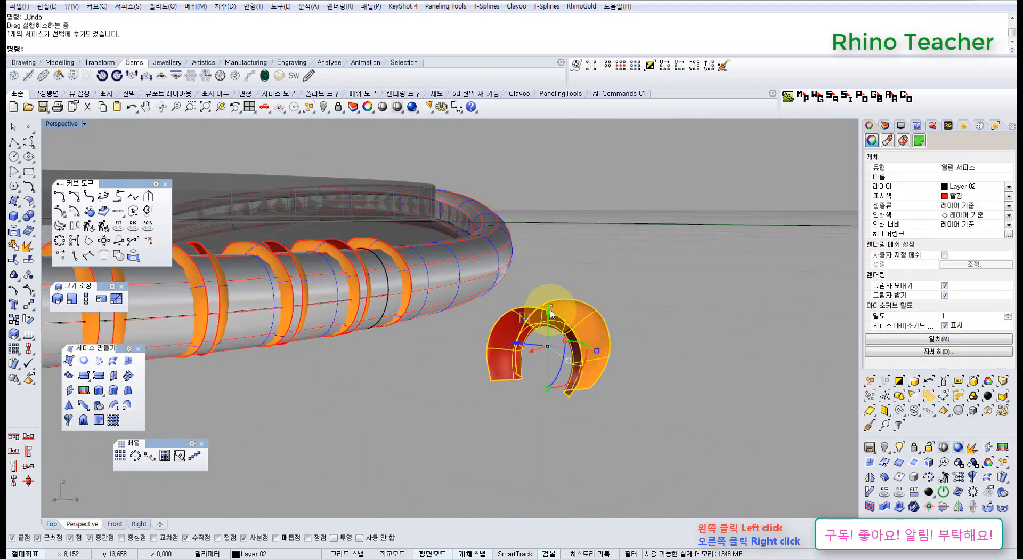
left_click_drag(549, 311, 550, 296)
key("ctrl+z")
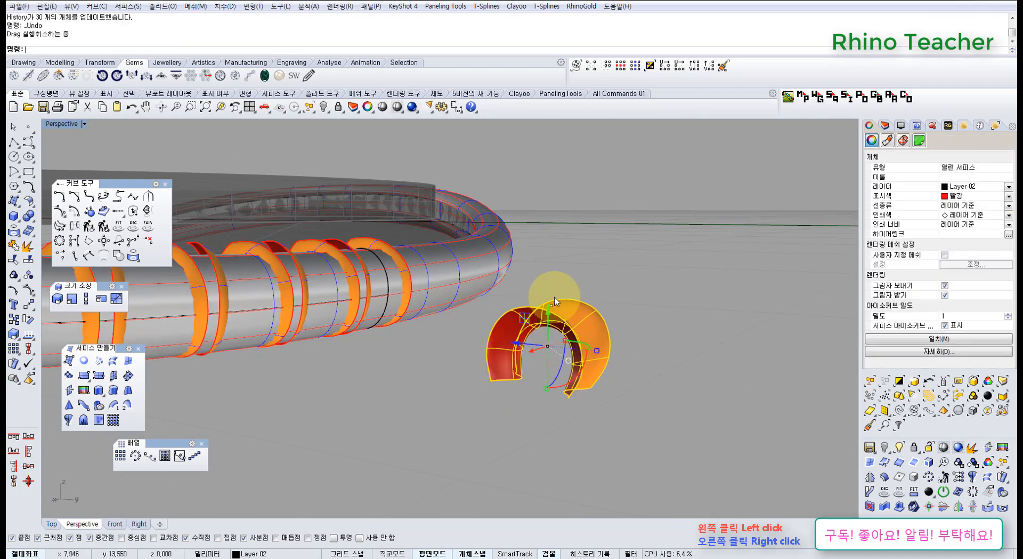
Step: Raise the saddle surface again along the gumball's green axis, check the linked copies, then undo the move and the history-linked array
right_click_drag(603, 318, 591, 322)
scroll(535, 326, "up", 6)
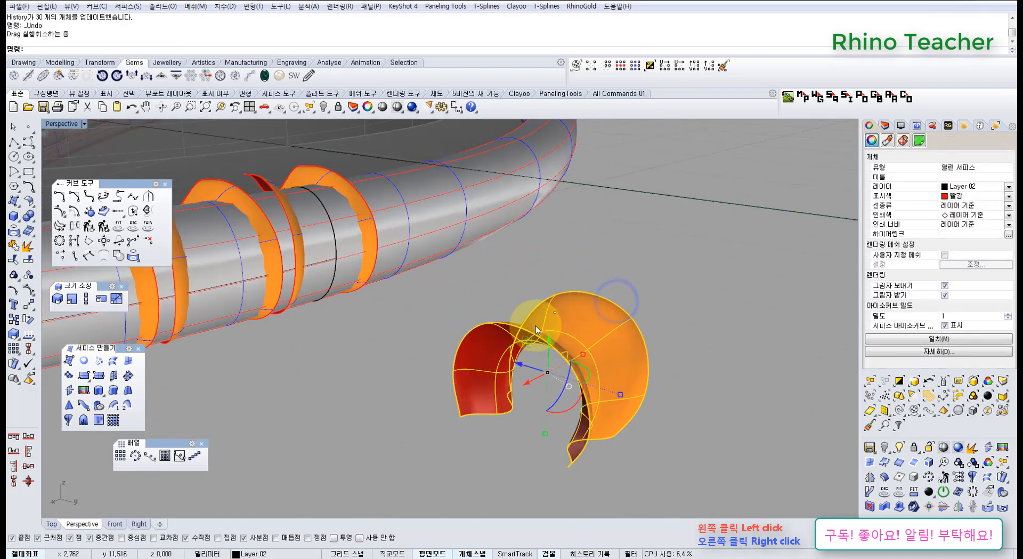
left_click_drag(553, 354, 552, 319)
scroll(552, 326, "down", 6)
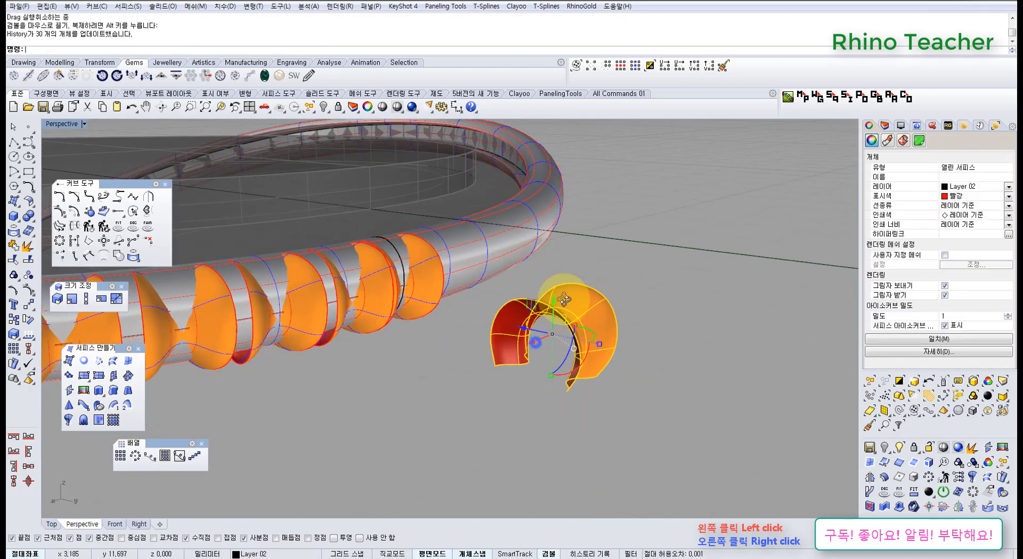
right_click_drag(557, 309, 593, 306)
key("ctrl+z")
right_click_drag(583, 273, 537, 343)
key("Escape")
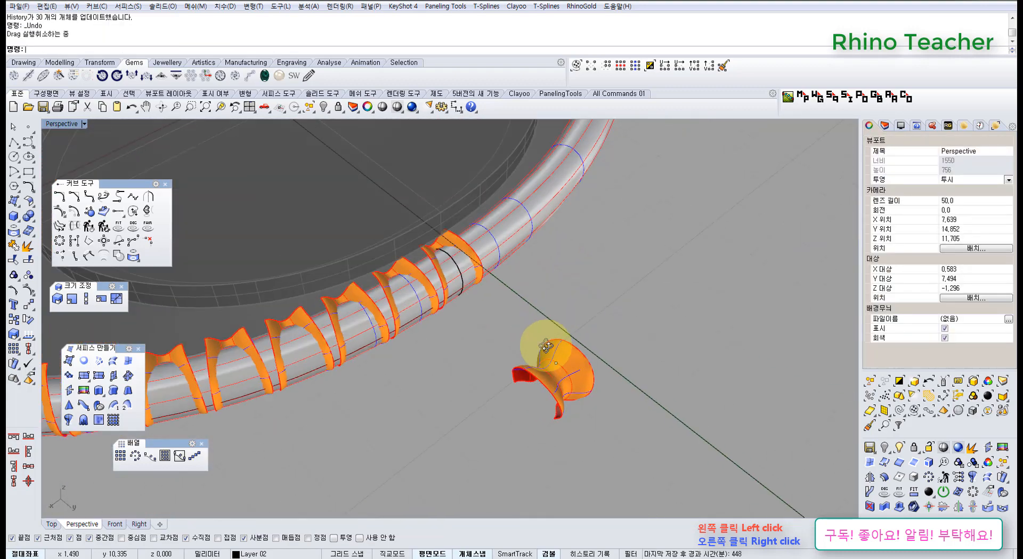
scroll(548, 366, "up", 3)
key("ctrl+z")
Step: Start arraying the saddle surface along a curve on a surface, using its centre point as the base point
scroll(566, 390, "up", 3)
right_click_drag(567, 391, 559, 325)
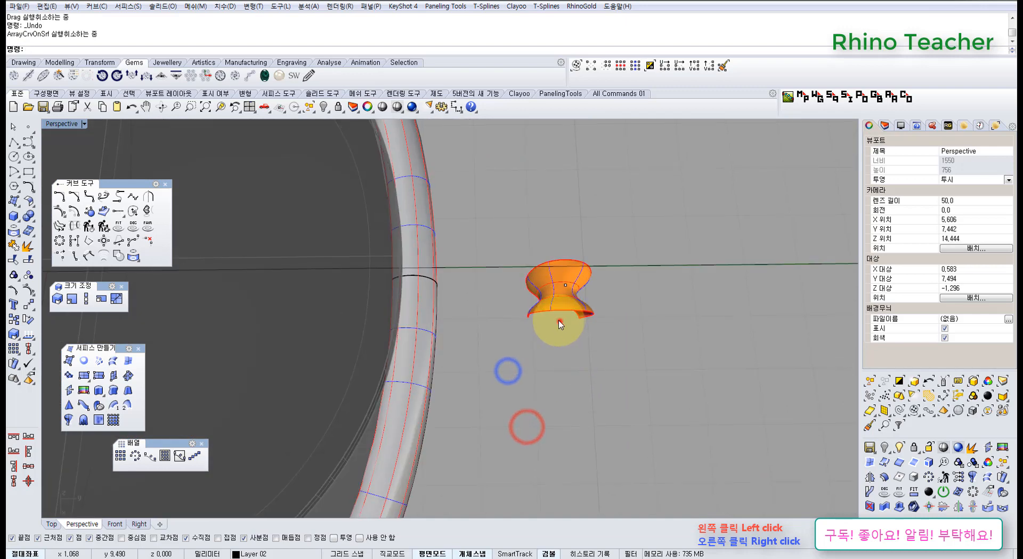
left_click(559, 309)
key("ctrl+F1")
scroll(521, 377, "down", 5)
mouse_move(513, 384)
right_mouse_down()
mouse_move(493, 385)
mouse_move(514, 384)
right_mouse_up()
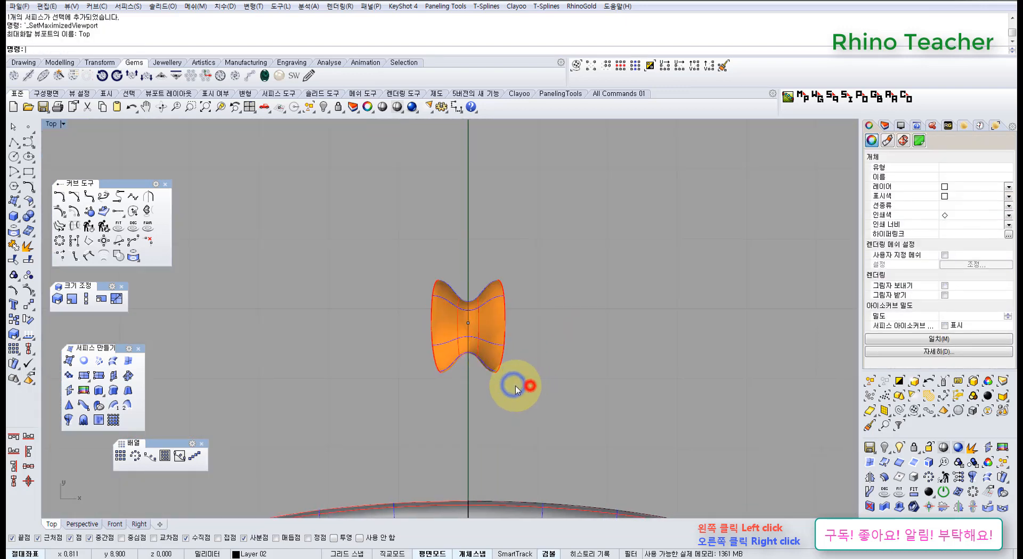
left_click(427, 418)
scroll(427, 418, "up", 3)
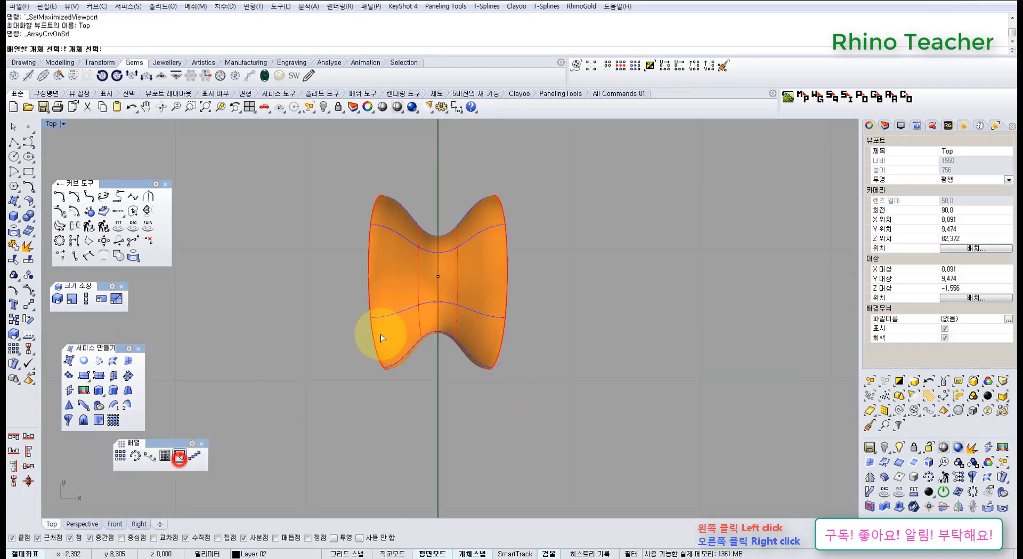
key("Return")
scroll(450, 277, "up", 3)
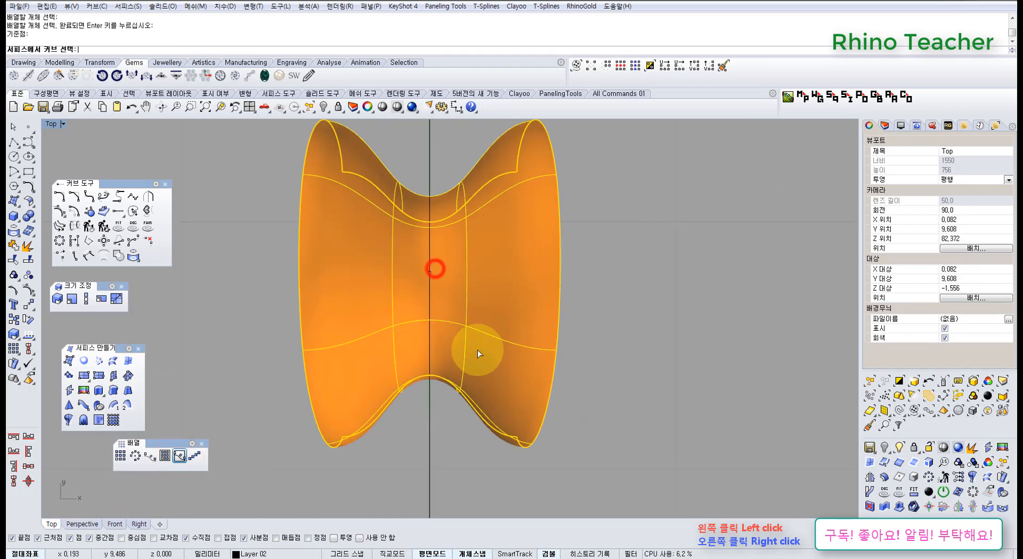
Step: Pick the curve on the tube as the array path and the tube as its carrying surface
key("ctrl+F4")
right_click_drag(489, 388, 457, 311)
scroll(462, 309, "up", 6)
right_click_drag(449, 363, 445, 334)
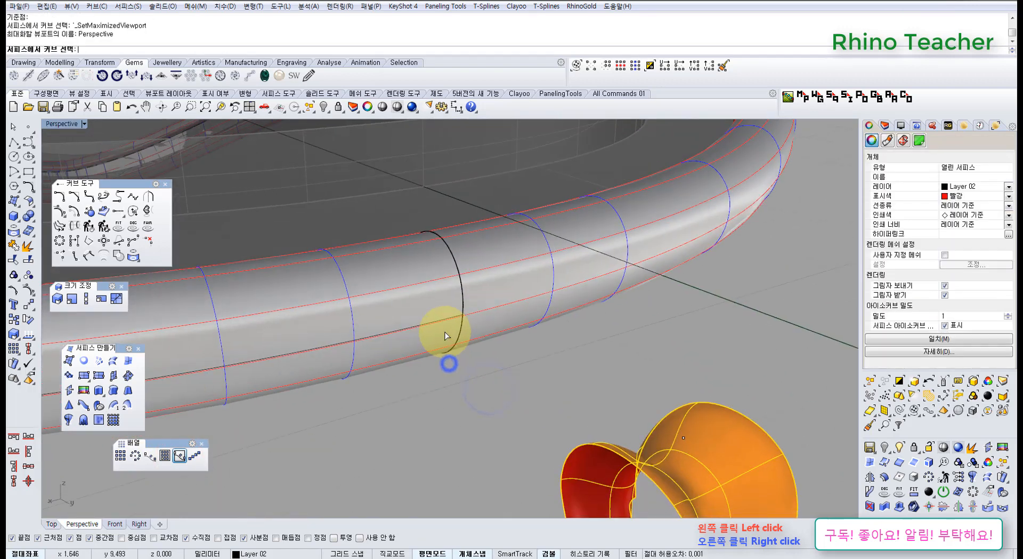
scroll(440, 337, "up", 4)
left_click(429, 311)
left_click(451, 269)
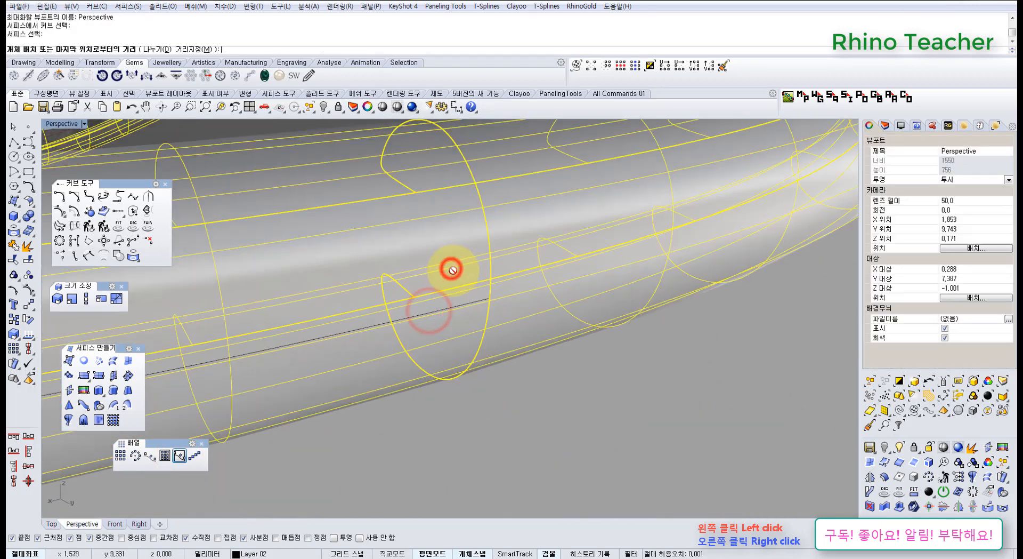
Step: Divide the path into 30 saddle copies and finish the array
scroll(452, 270, "down", 8)
right_click_drag(455, 280, 317, 119)
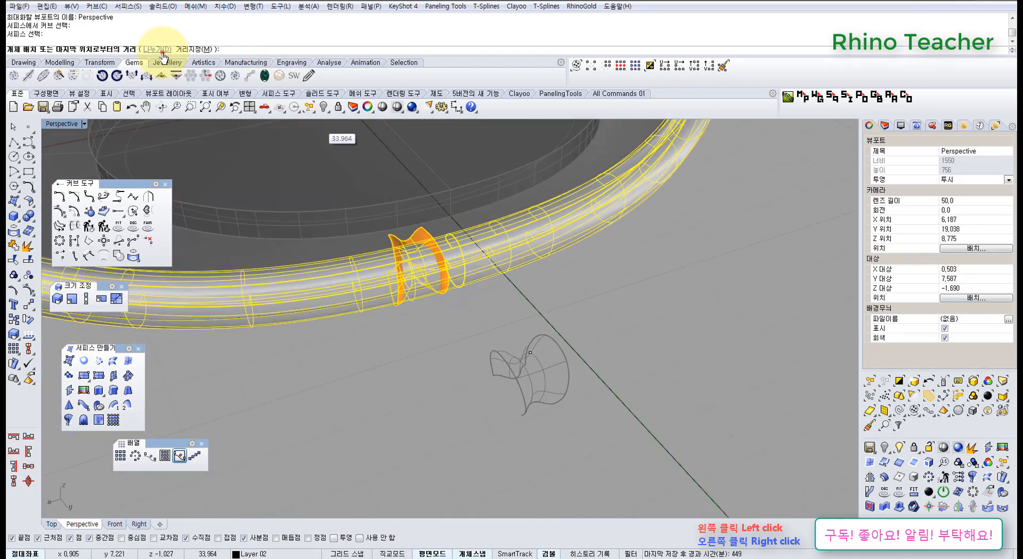
key("Return")
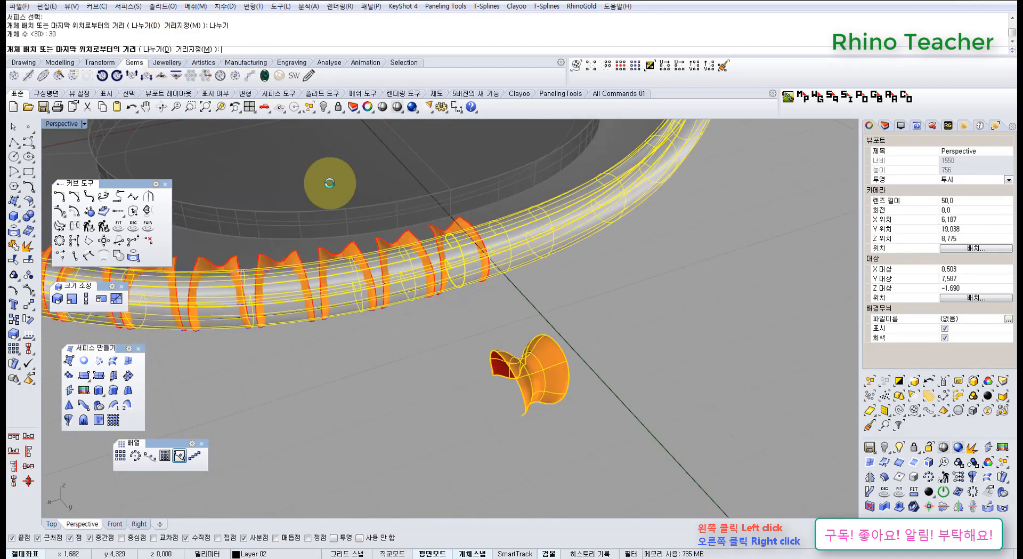
key("Return")
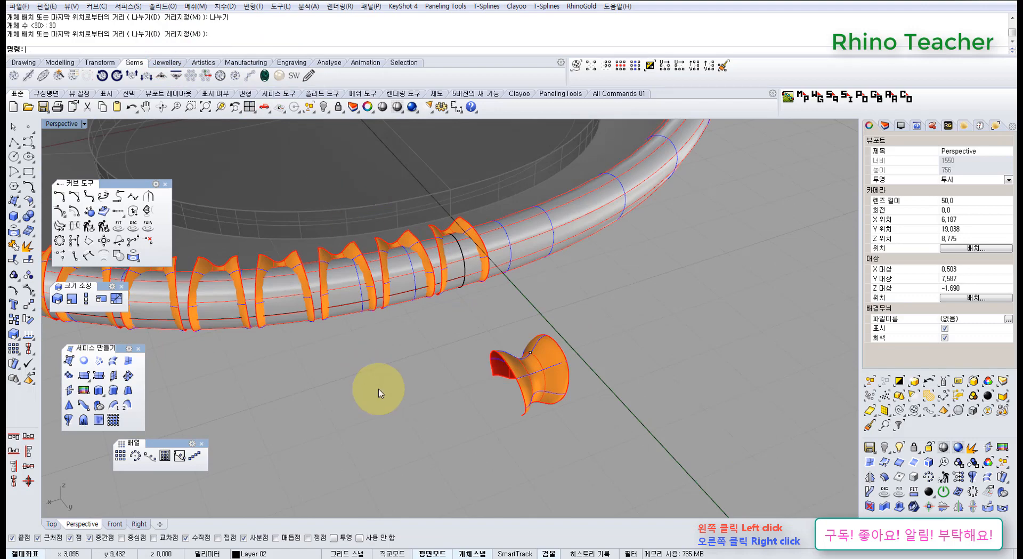
Step: Move the original saddle surface together with its centre point 30 mm horizontally away from the ring in the Top view
mouse_move(389, 361)
right_mouse_down()
mouse_move(496, 269)
mouse_move(500, 391)
mouse_move(482, 359)
mouse_move(384, 358)
right_mouse_up()
key("ctrl+F1")
scroll(490, 335, "down", 15)
left_click_drag(306, 278, 474, 384)
right_click_drag(491, 367, 363, 358)
scroll(447, 372, "down", 5)
scroll(406, 358, "up", 3)
scroll(472, 383, "down", 3)
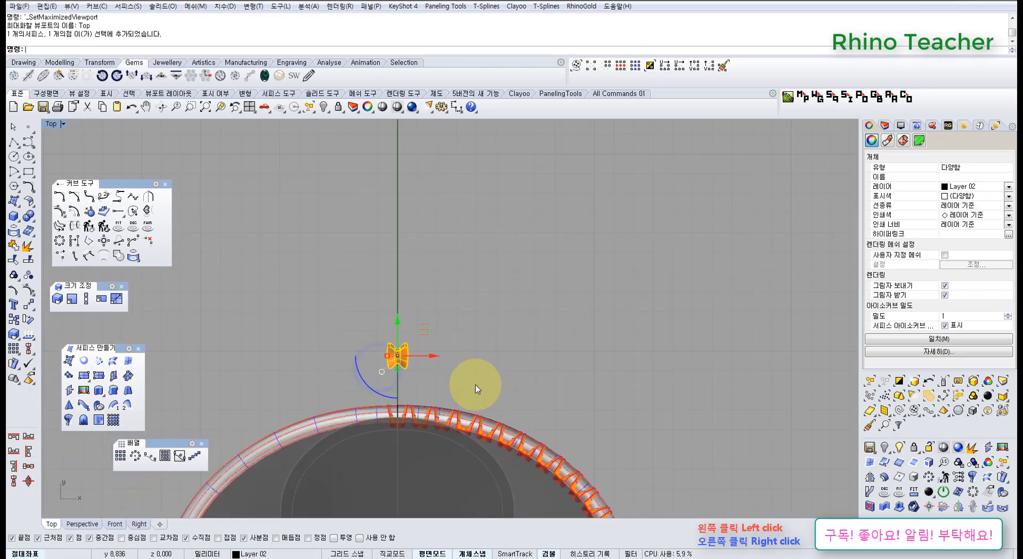
right_click_drag(478, 378, 362, 327)
scroll(301, 318, "down", 3)
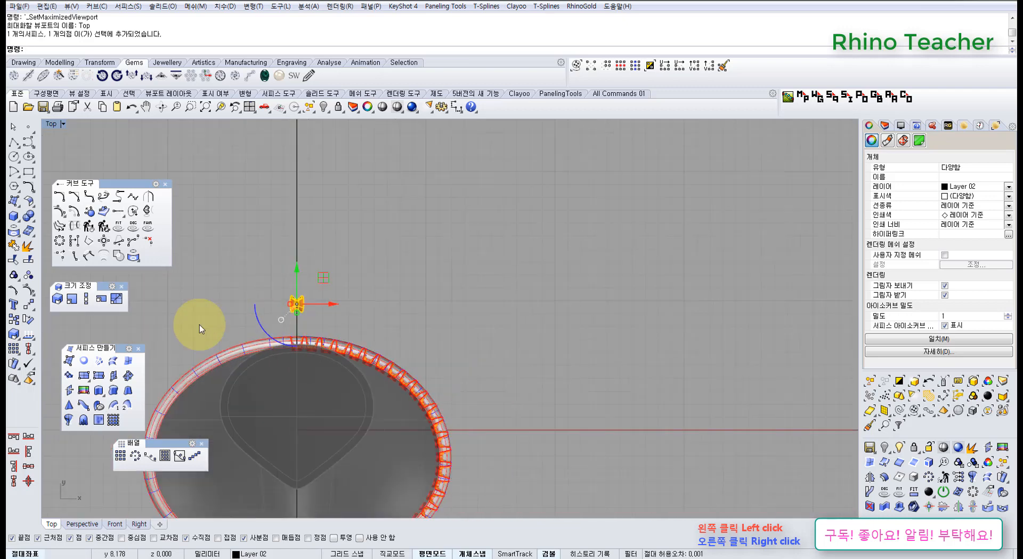
left_click(29, 305)
right_click_drag(421, 283, 396, 342)
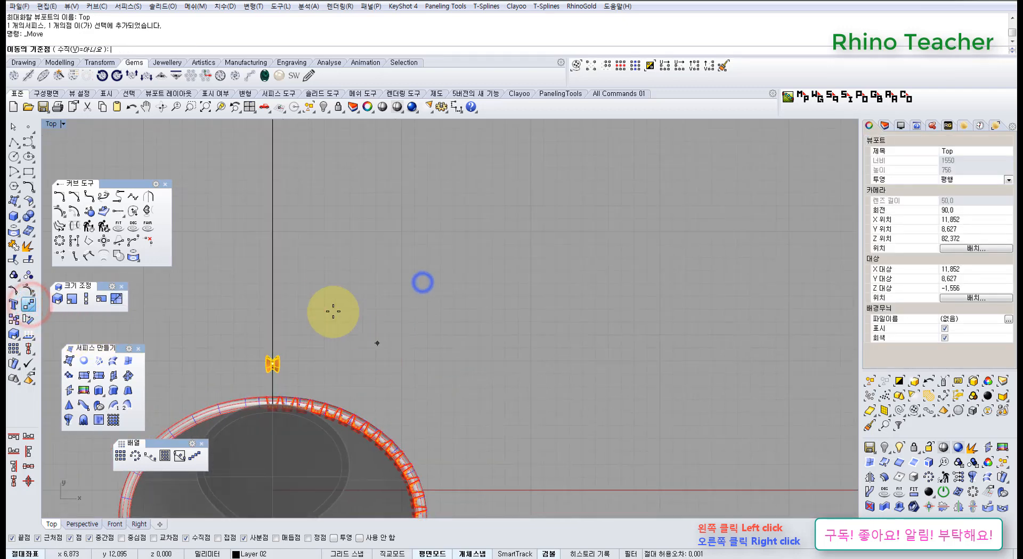
left_click(322, 303)
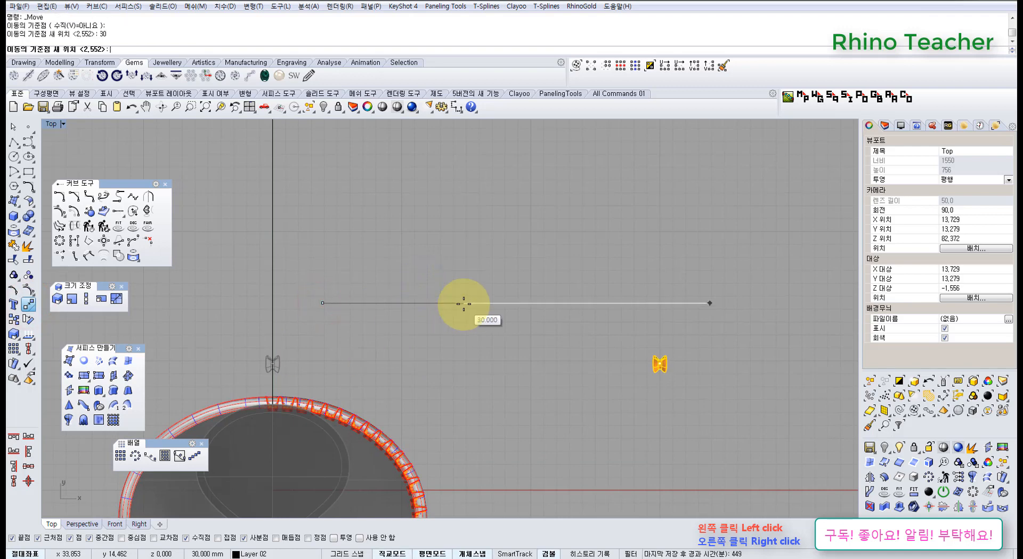
left_click(464, 304)
left_click(552, 282)
Step: Hide the moved original saddle surface and its centre point
right_click_drag(577, 286, 460, 276)
left_click_drag(460, 275, 597, 418)
right_click_drag(586, 397, 616, 386)
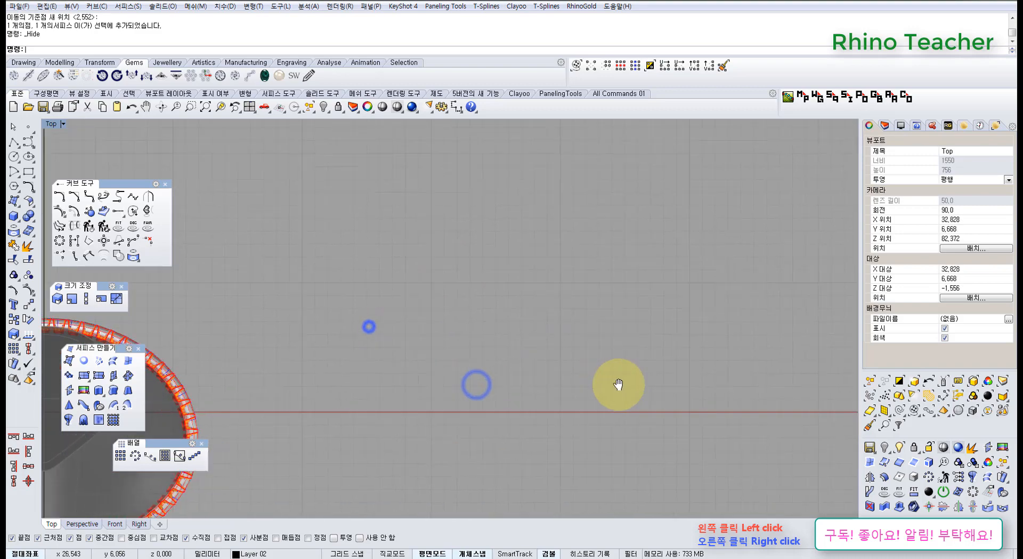
Step: Select the arrayed saddle copies with the path curve, leave out the copy at each end, and group the rest
key("ctrl+F4")
right_click_drag(517, 404, 359, 400)
scroll(439, 355, "up", 8)
right_click_drag(360, 399, 403, 308, "shift")
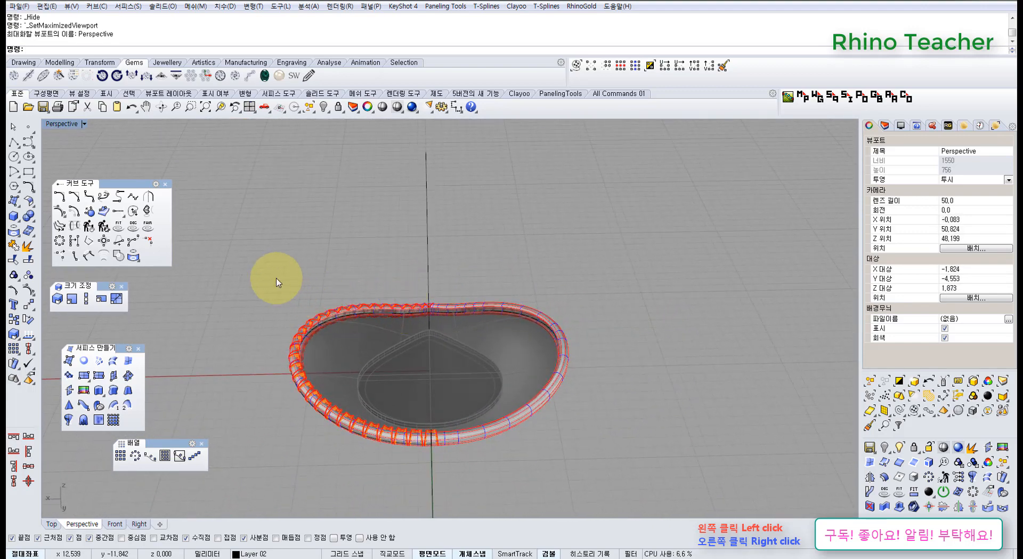
left_click_drag(467, 481, 466, 480)
scroll(434, 447, "up", 3)
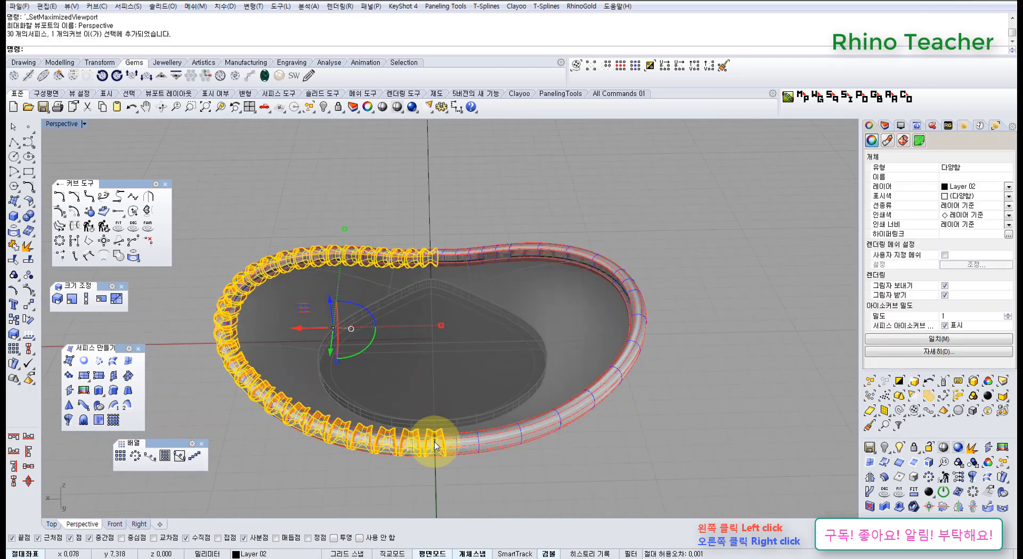
scroll(431, 343, "down", 3)
left_click(432, 343, "ctrl")
scroll(446, 343, "up", 3)
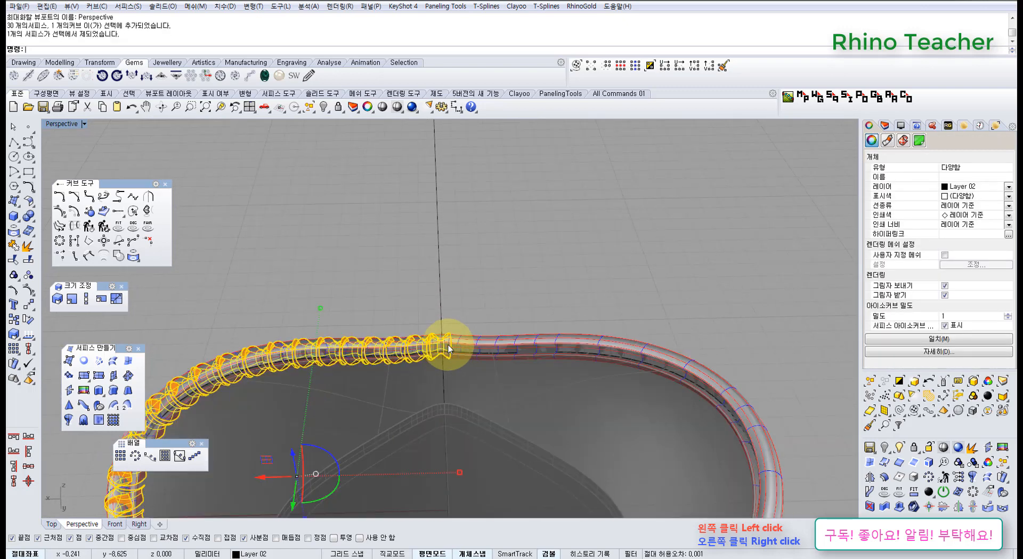
scroll(449, 348, "down", 3)
mouse_move(433, 393)
right_mouse_down()
mouse_move(426, 426)
mouse_move(418, 386)
right_mouse_up()
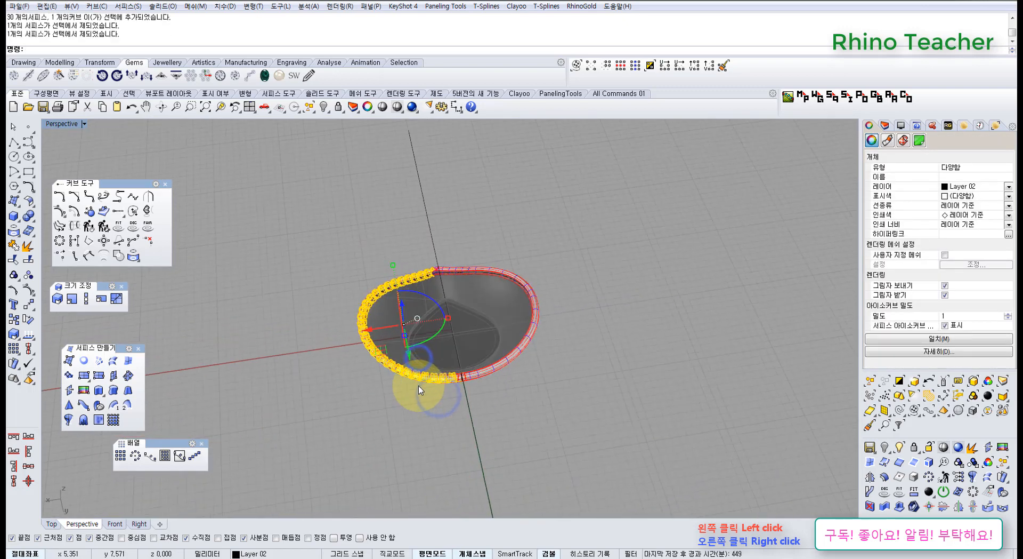
right_click_drag(307, 336, 529, 325)
Step: Subtract the grouped saddle surfaces from the tube with a Boolean difference
key("ctrl+F1")
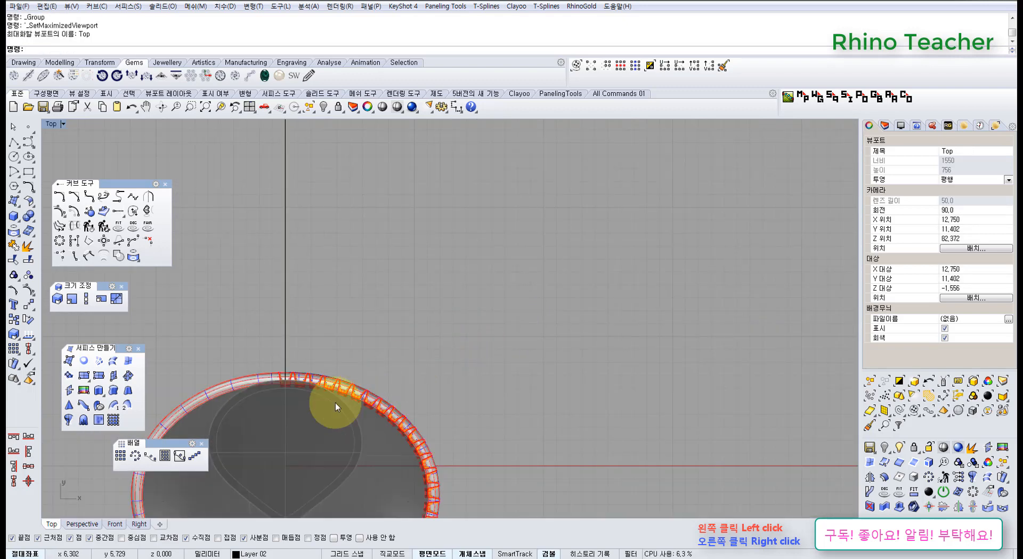
scroll(405, 314, "up", 3)
left_click(418, 303)
scroll(540, 372, "down", 1)
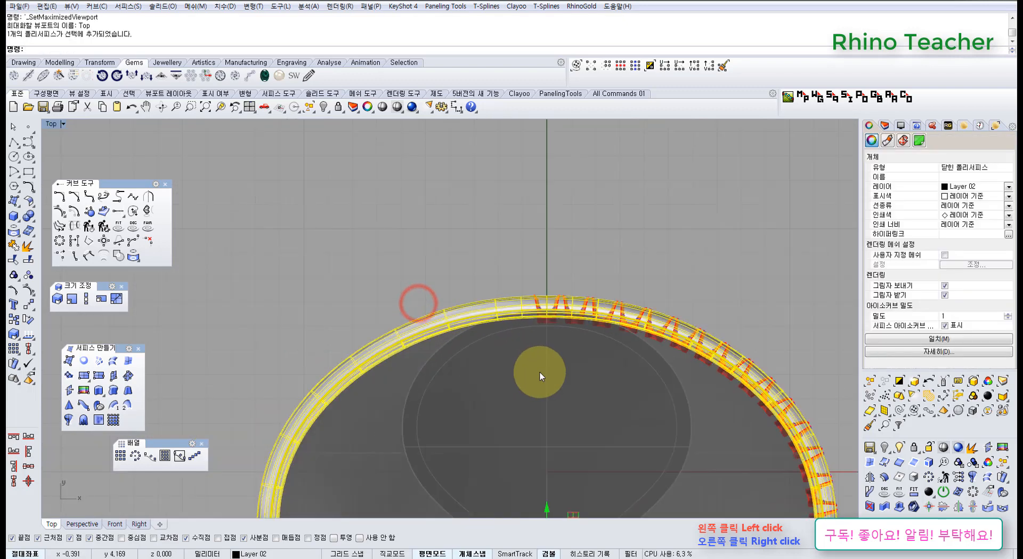
scroll(539, 372, "down", 2)
right_click_drag(576, 450, 421, 343)
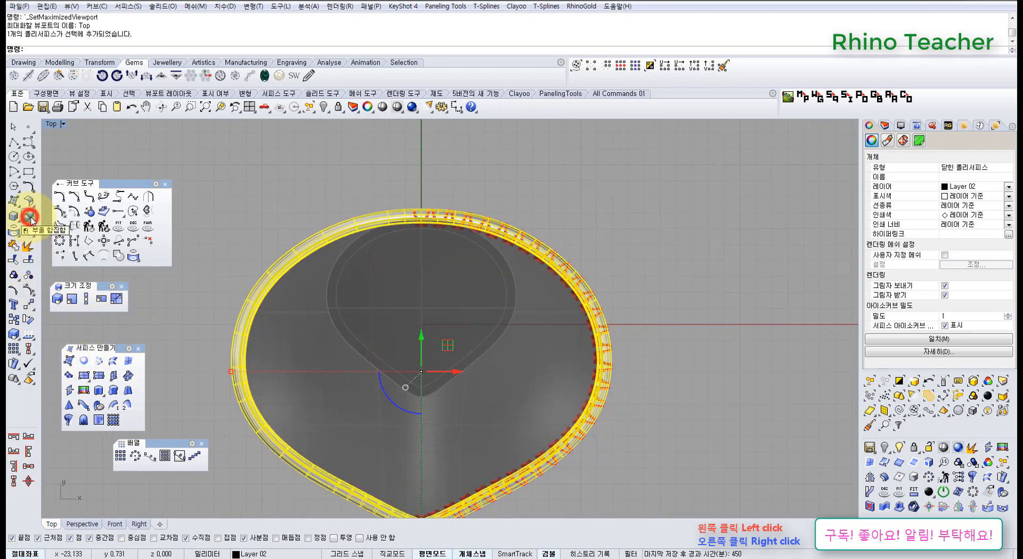
left_click(60, 222)
right_click_drag(446, 231, 411, 287)
scroll(406, 300, "up", 10)
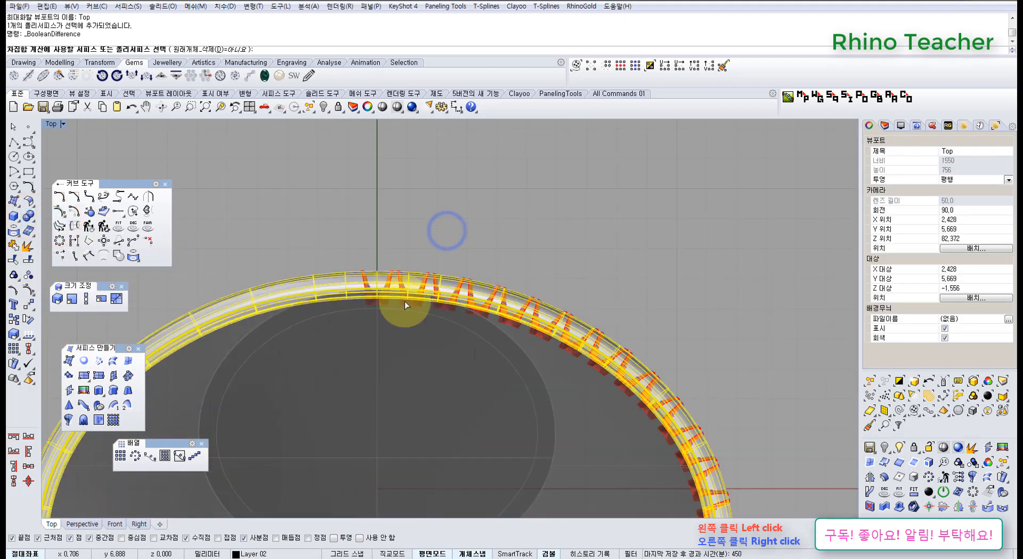
left_click(404, 302)
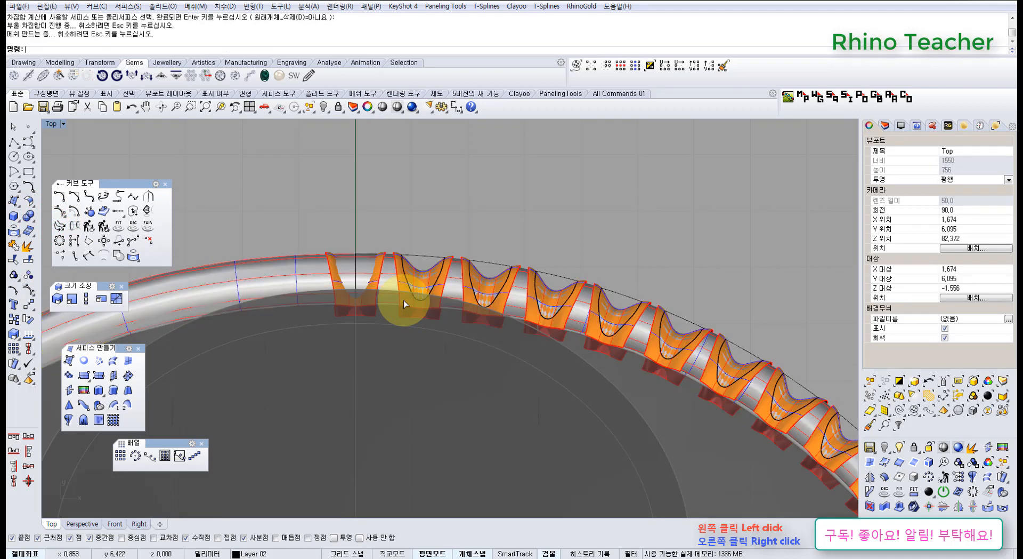
Step: Examine the Boolean cuts up close by selecting the saddle group and the tube in turn
left_click(401, 297)
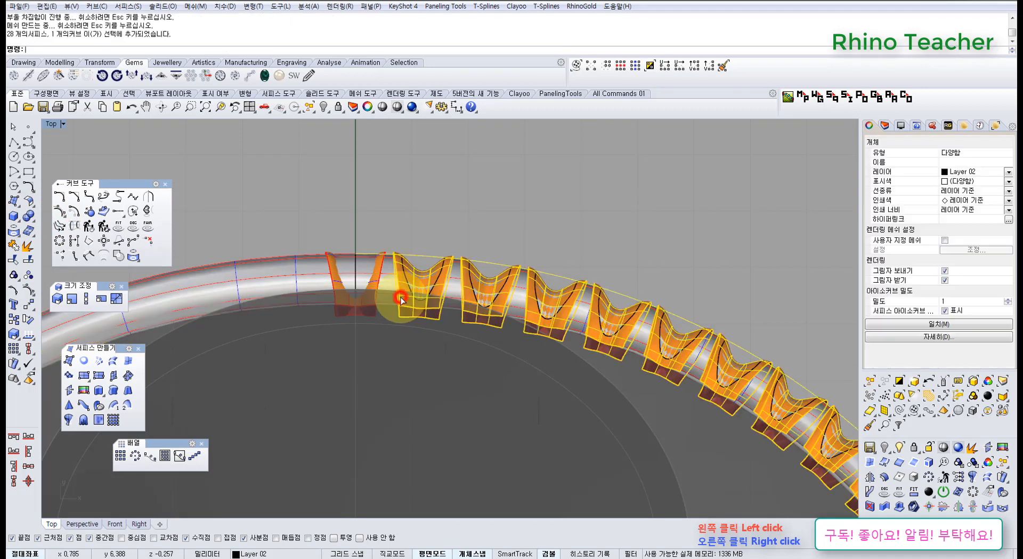
left_click(449, 214)
scroll(424, 271, "up", 6)
left_click(446, 353)
scroll(446, 353, "down", 2)
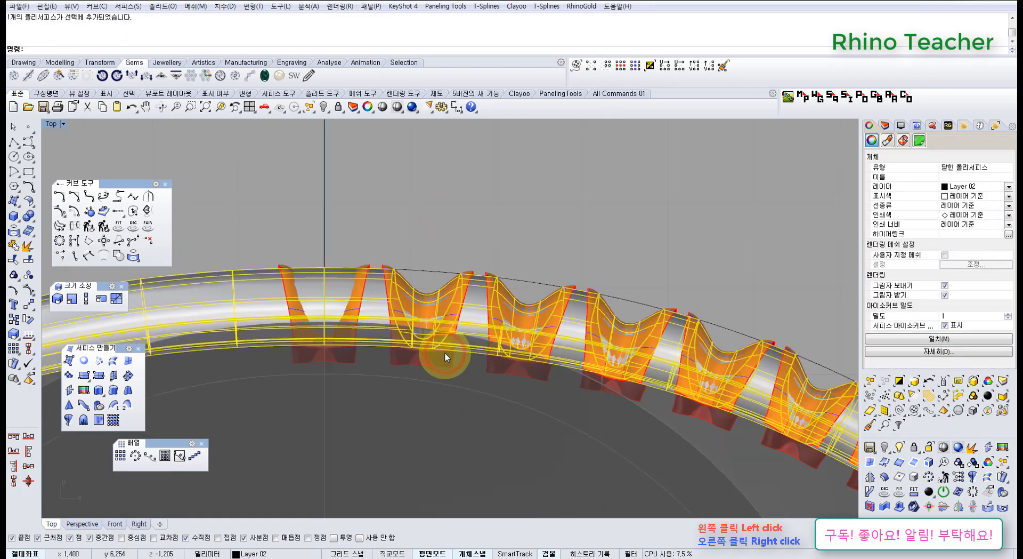
scroll(446, 353, "down", 2)
left_click(460, 252)
left_click(436, 288)
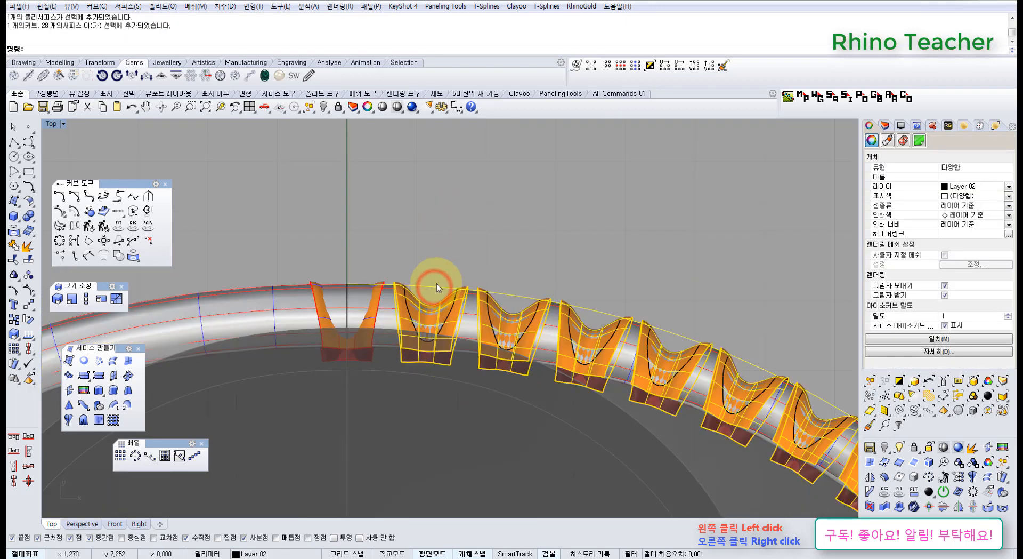
left_click(438, 279)
scroll(458, 271, "down", 9)
right_click_drag(500, 278, 418, 284)
scroll(412, 284, "up", 11)
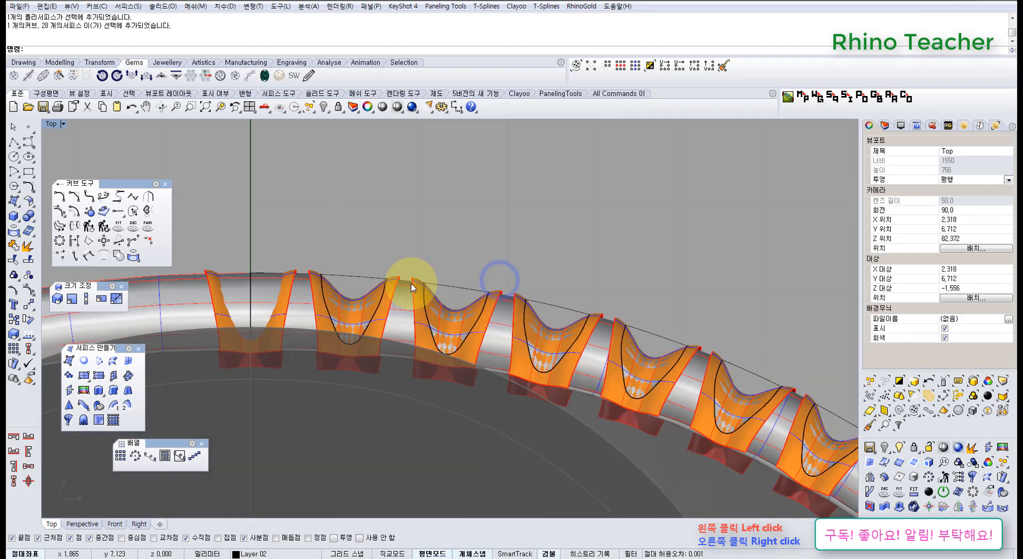
scroll(416, 286, "up", 4)
Step: Hide the saddle group together with its path curve to expose the cuts in the tube
left_click(332, 280)
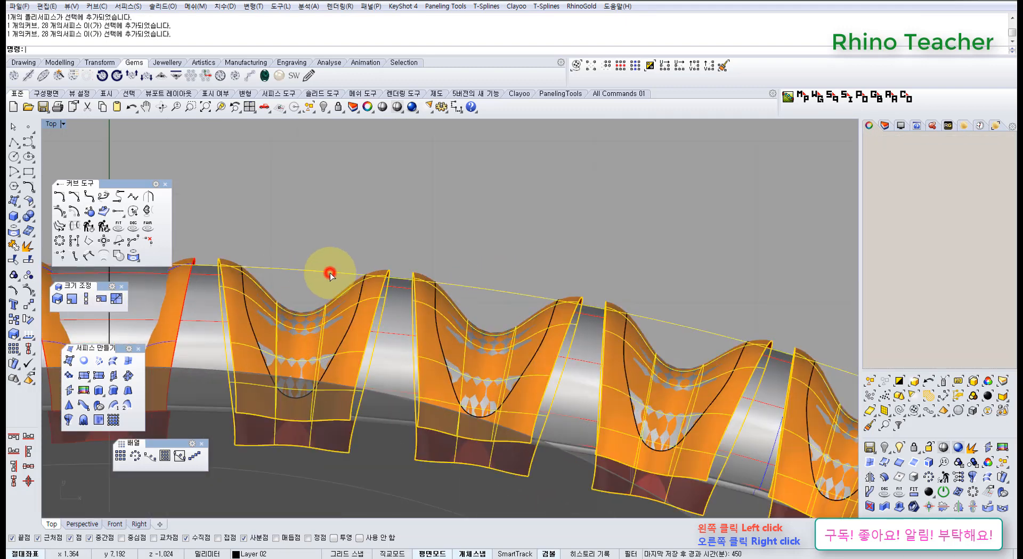
scroll(332, 278, "down", 6)
scroll(332, 278, "down", 8)
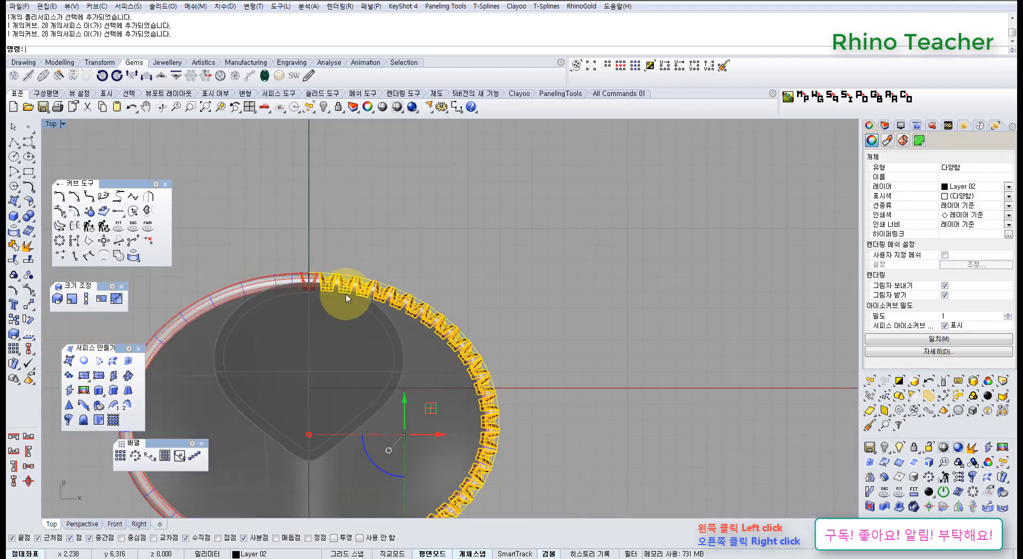
key("ctrl+F4")
right_click_drag(538, 344, 398, 377)
key("ctrl+h")
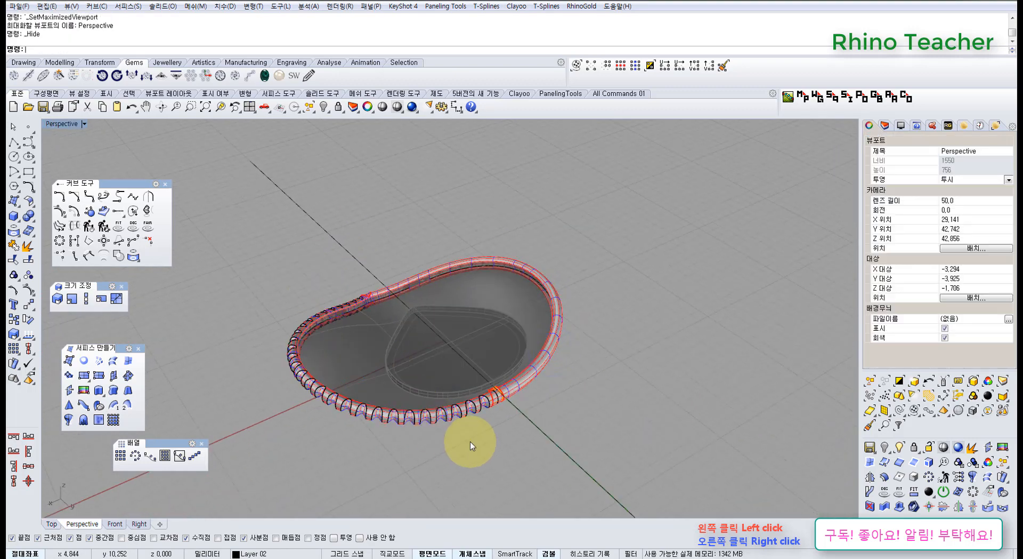
Step: Inspect the cut tube, undo the hiding and the Boolean difference, and clear the selection
scroll(469, 373, "up", 6)
right_click_drag(469, 367, 462, 395)
key("ctrl+z")
key("ctrl+z")
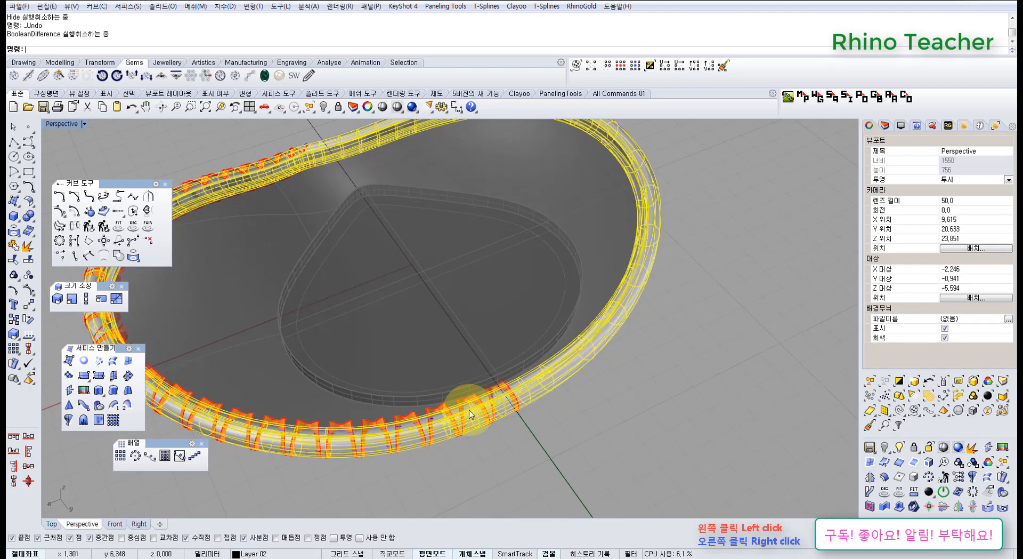
left_click(502, 465)
scroll(478, 417, "up", 6)
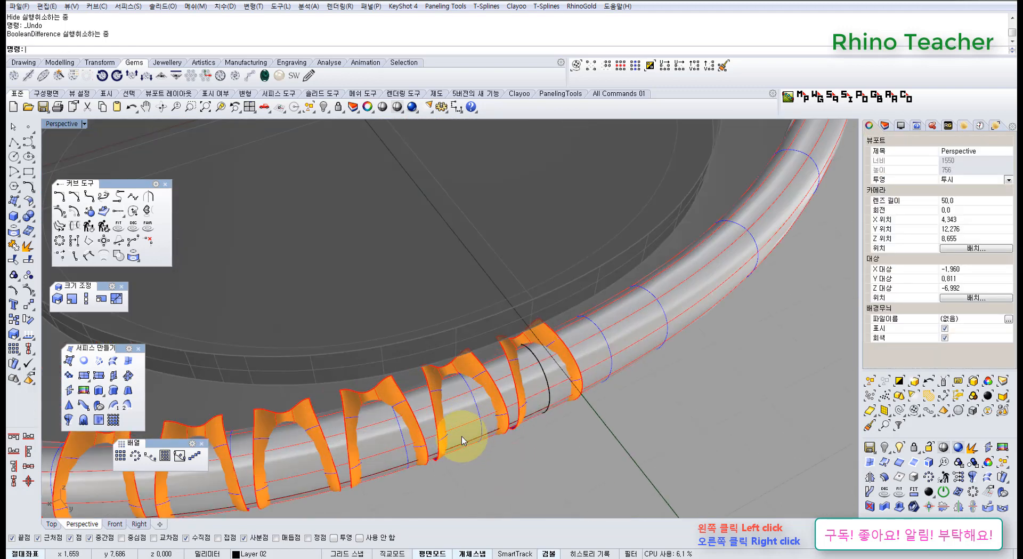
scroll(359, 392, "down", 3)
right_click_drag(279, 351, 351, 324, "shift")
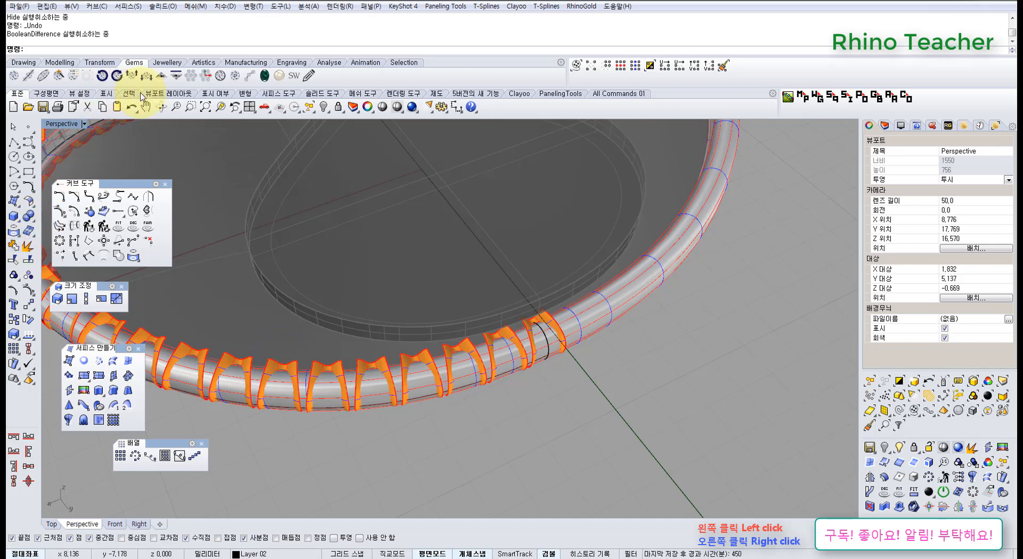
Step: Detach the selection tools as a floating toolbar over the Perspective view
left_click(310, 108)
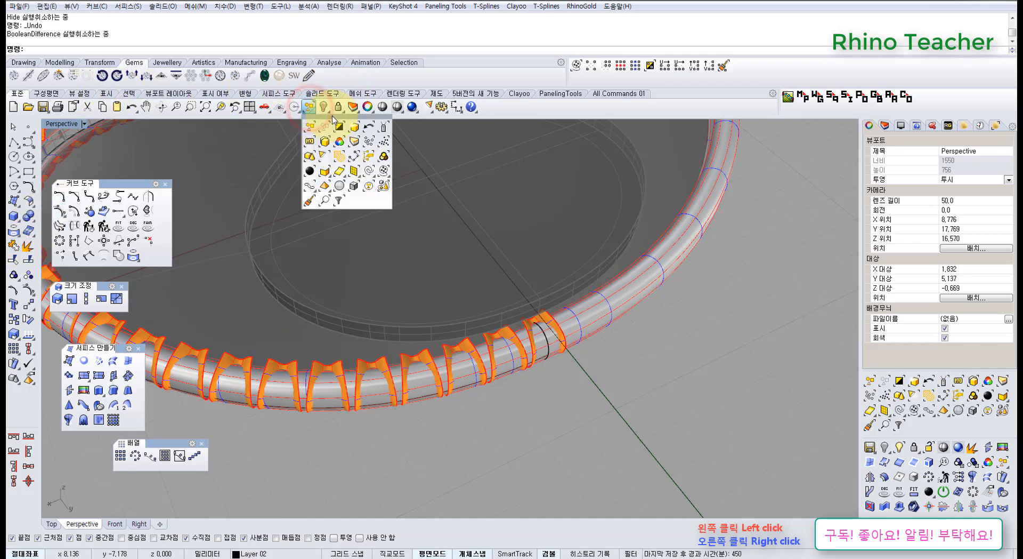
left_click_drag(334, 120, 319, 150)
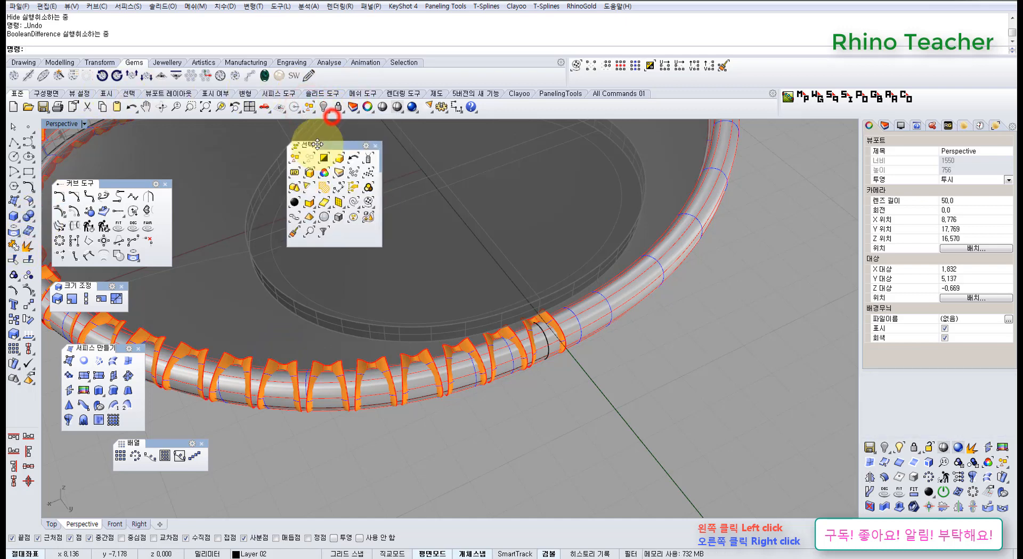
Step: Select all the saddle copies along the tube by their shared object colour
left_click(490, 338)
right_click(490, 338)
scroll(491, 338, "down", 3)
right_click_drag(517, 324, 471, 321)
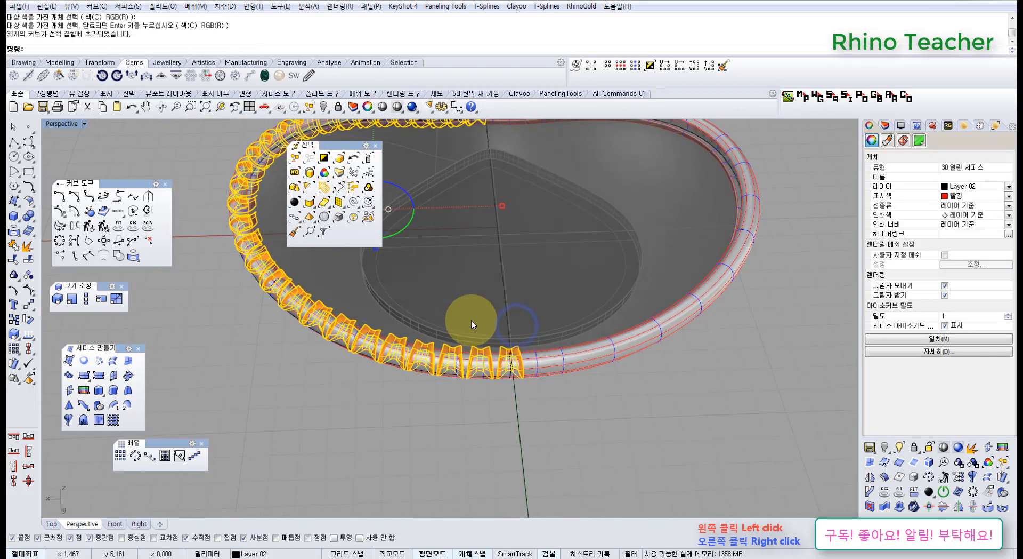
Step: Deselect the two end saddles on the ring's centre axis and group the remaining saddle surfaces
scroll(472, 321, "down", 7)
scroll(495, 320, "up", 4)
scroll(491, 340, "down", 4)
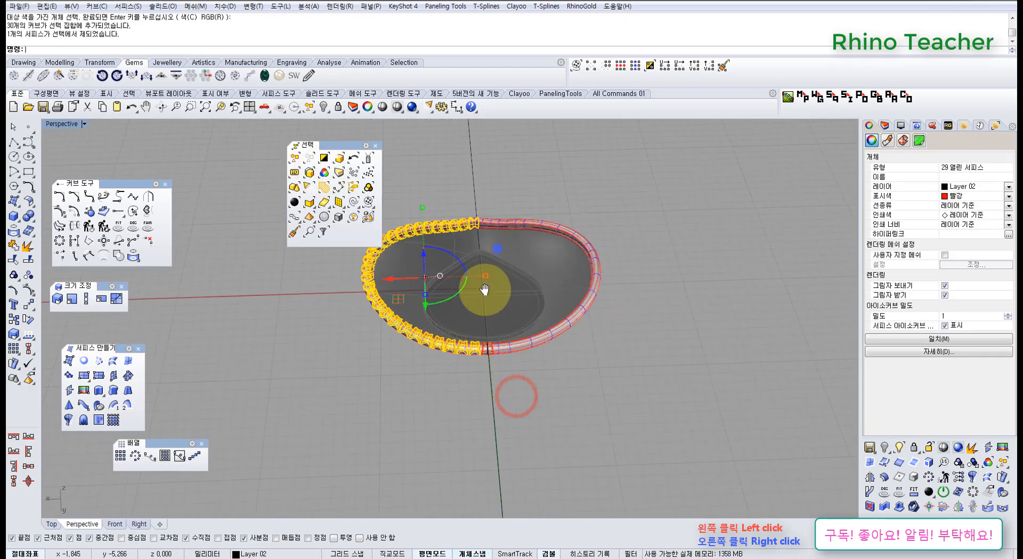
right_click_drag(497, 249, 483, 310)
scroll(467, 274, "up", 9)
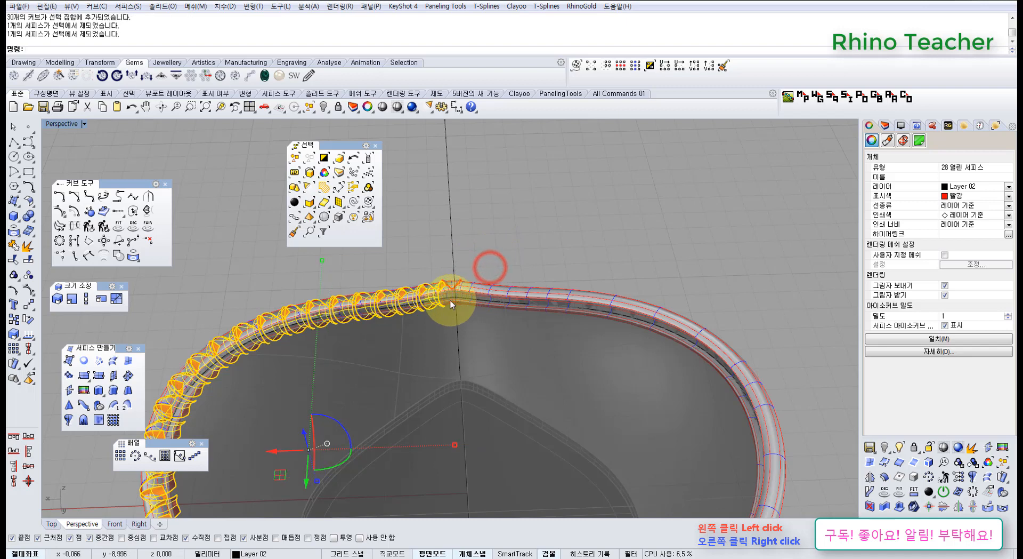
left_click(15, 275)
left_click(417, 292)
Step: Mirror the saddle group about the ring's centre axis through the origin to populate the other half of the tube
scroll(483, 313, "down", 10)
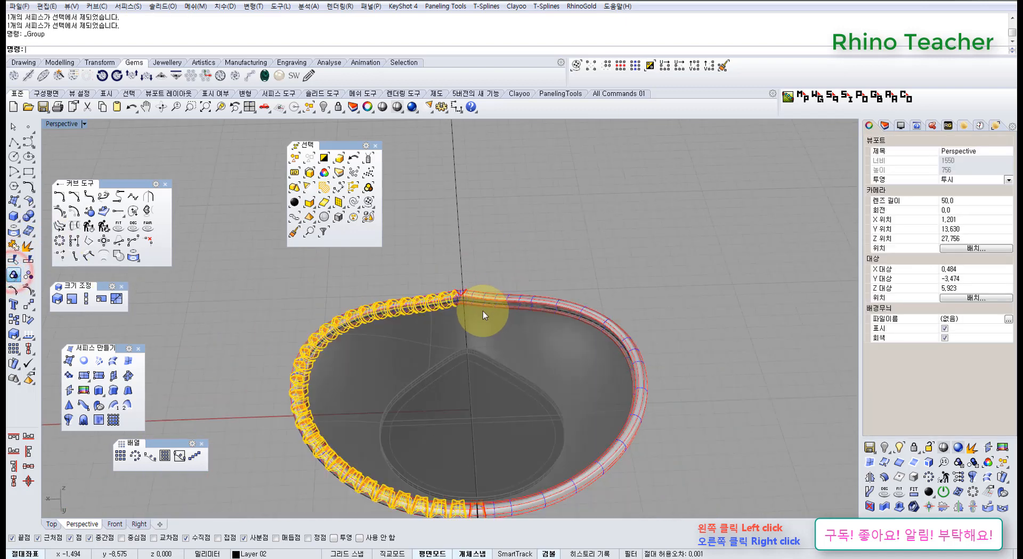
right_click_drag(434, 331, 395, 388)
middle_click(395, 387)
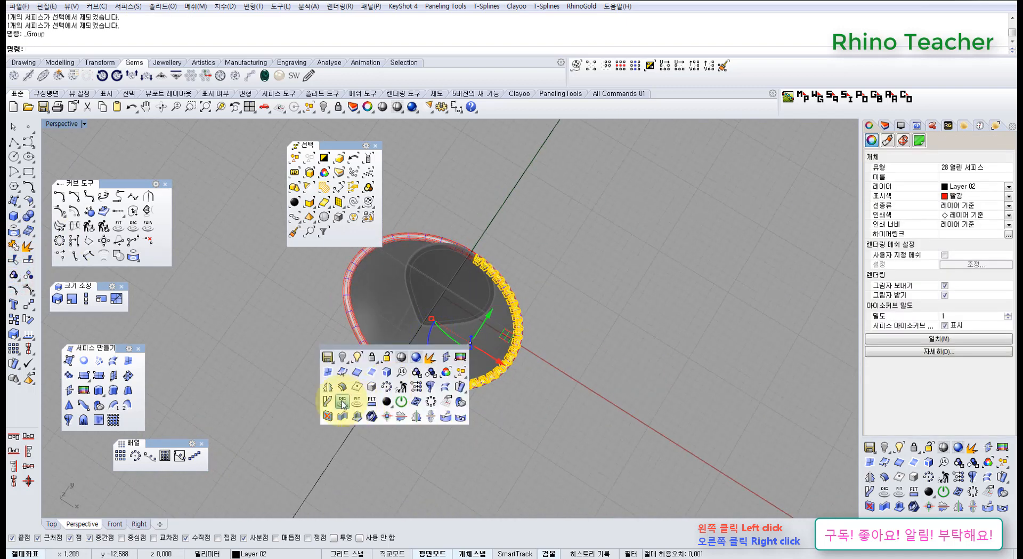
left_click(327, 387)
type("0")
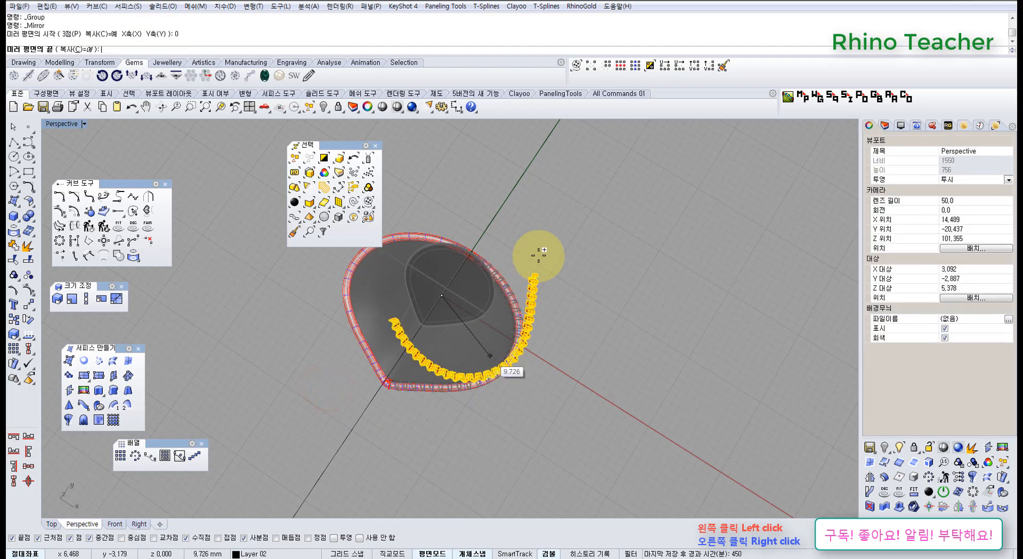
left_click(545, 218)
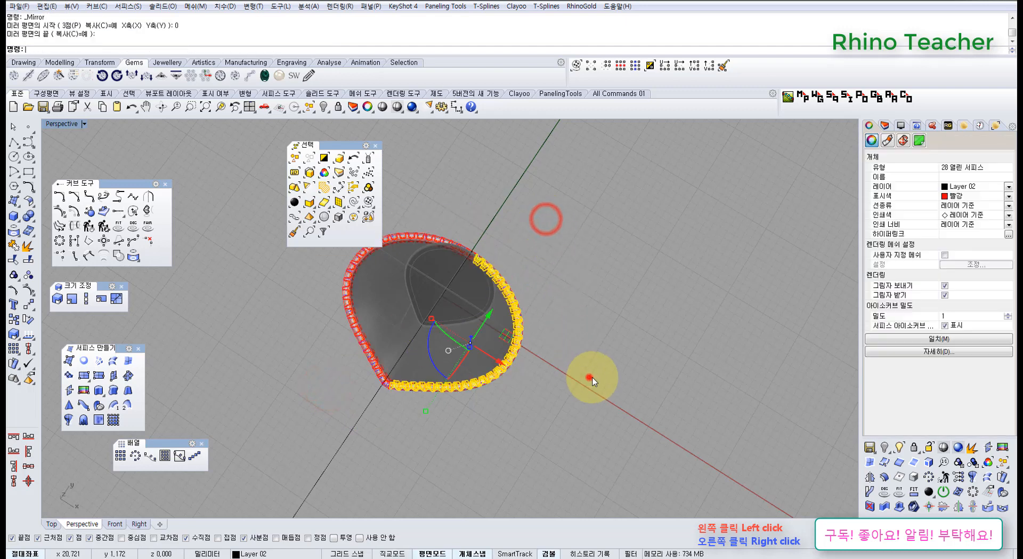
Step: Cut the tube with both the original and the mirrored saddle groups by Boolean difference, leaving out the two end saddles
right_click_drag(590, 377, 479, 313)
scroll(467, 423, "up", 5)
scroll(468, 422, "up", 6)
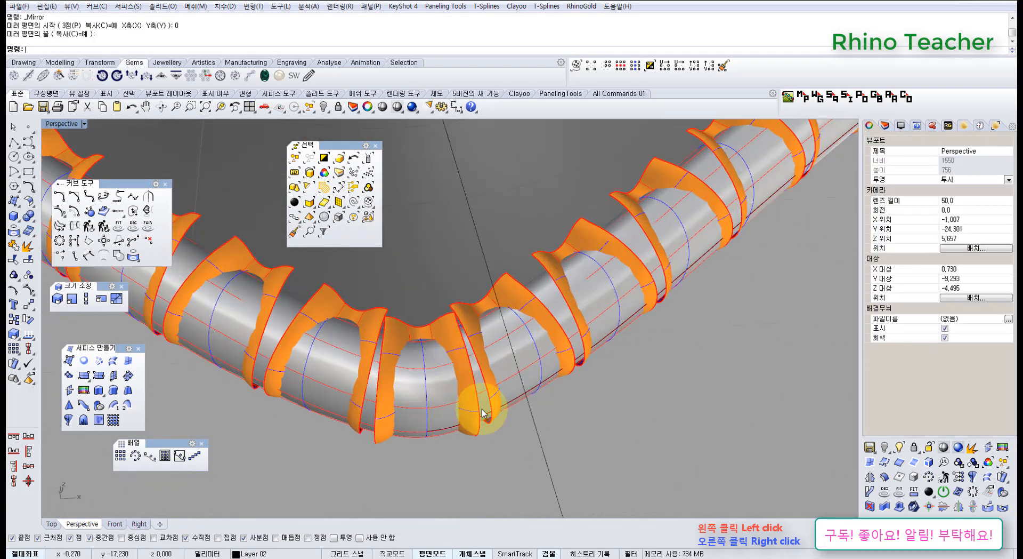
left_click(500, 418)
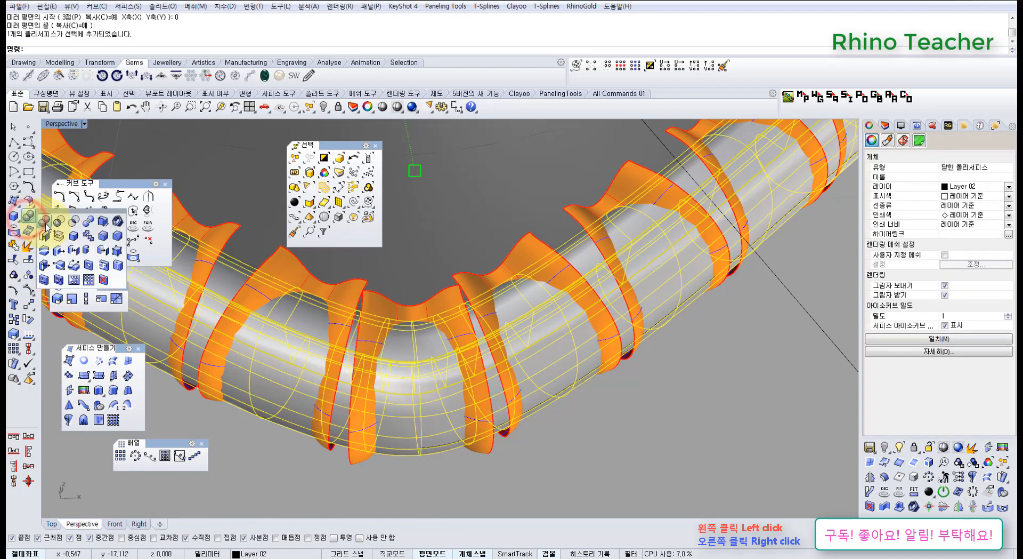
left_click(56, 225)
left_click(343, 290)
left_click(475, 292)
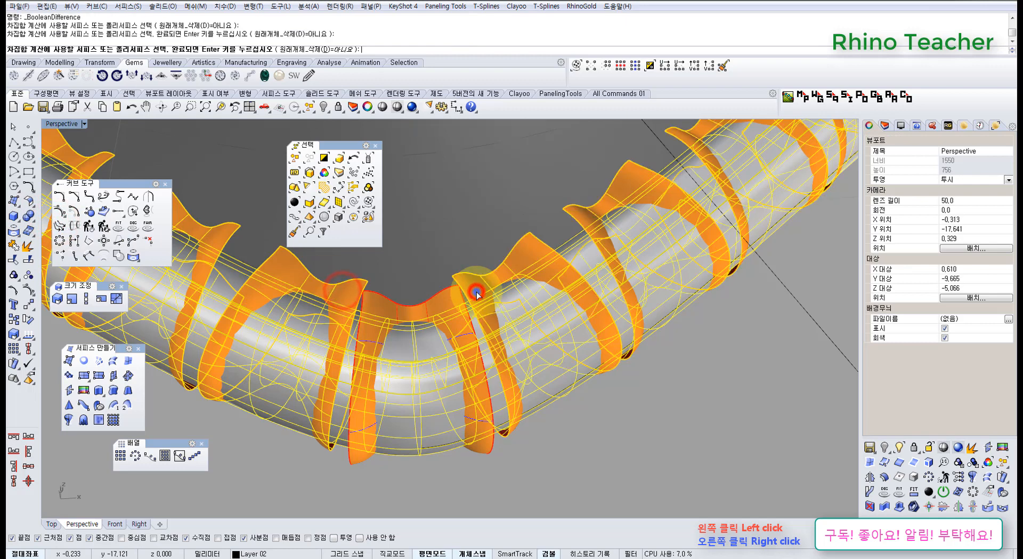
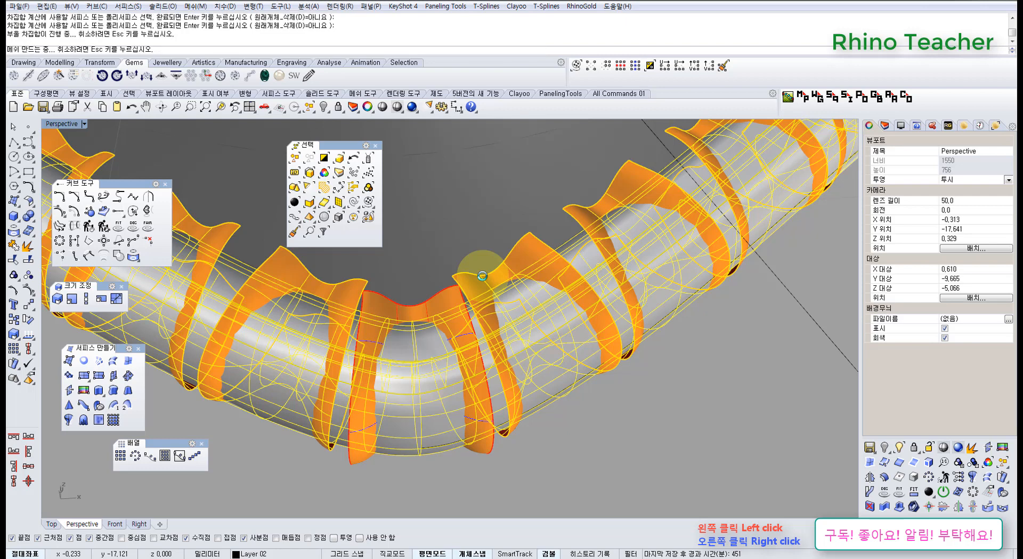
Step: Hide both saddle groups to expose the cuts in the tube
left_click(482, 276)
left_click(330, 291)
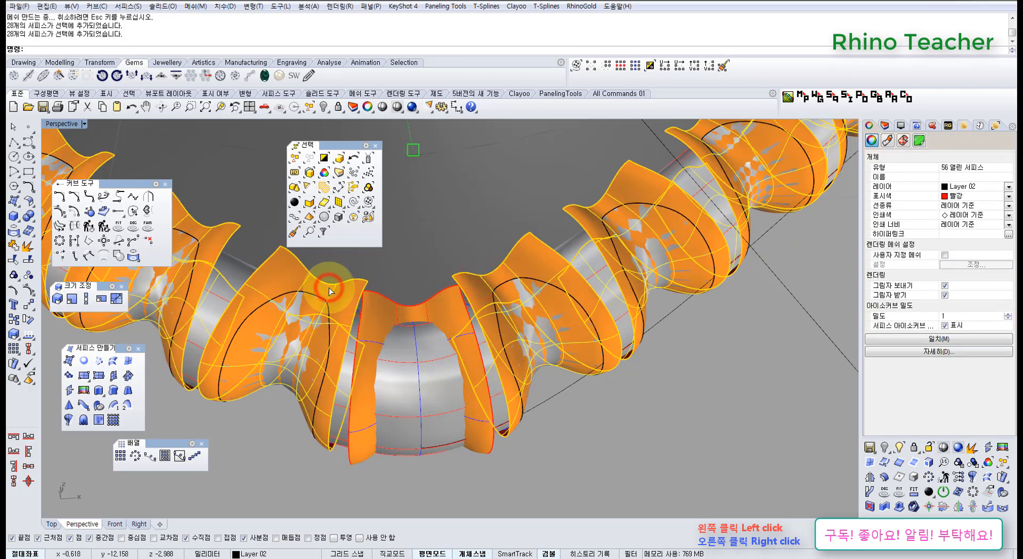
key("ctrl+h")
Step: Cut the tube with the single saddle at the ring's pointed tip by Boolean difference and hide that saddle
scroll(374, 325, "down", 7)
right_click_drag(399, 342, 395, 345)
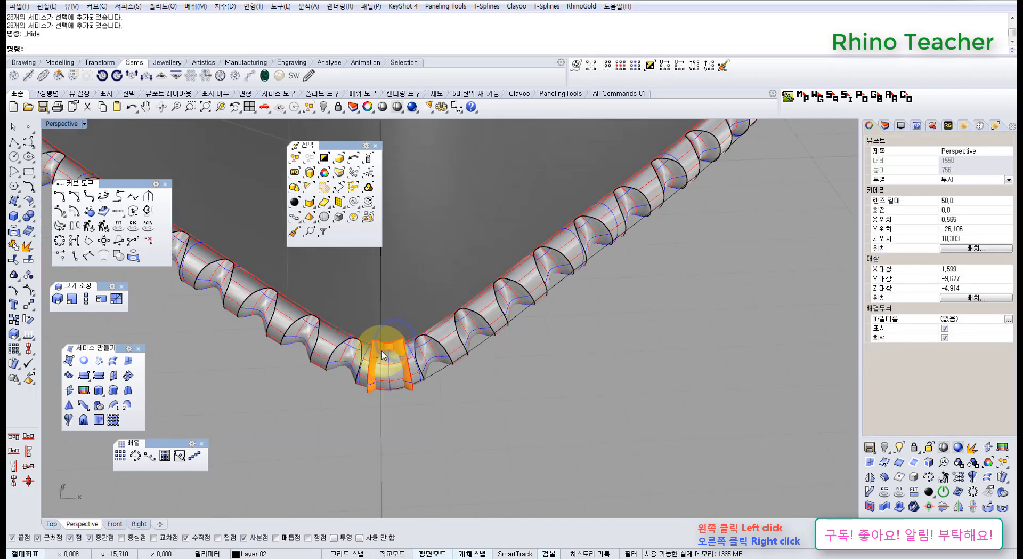
scroll(384, 354, "up", 4)
left_click(348, 355)
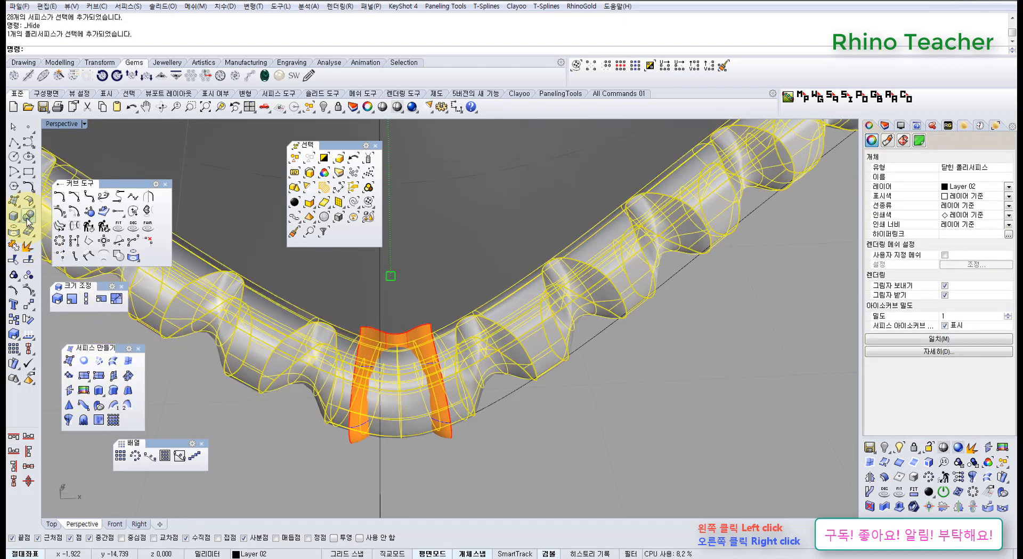
left_click(57, 226)
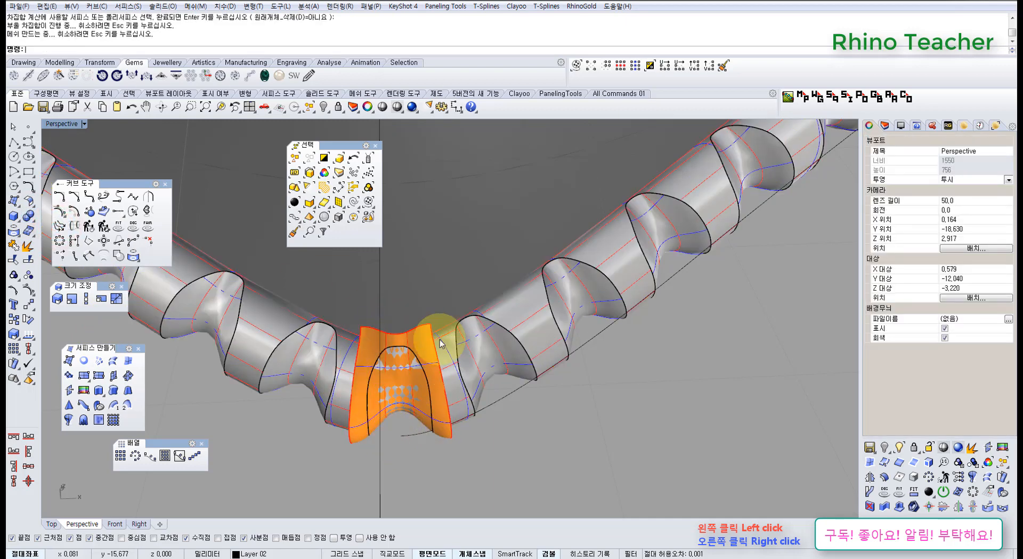
left_click(410, 341)
key("ctrl+h")
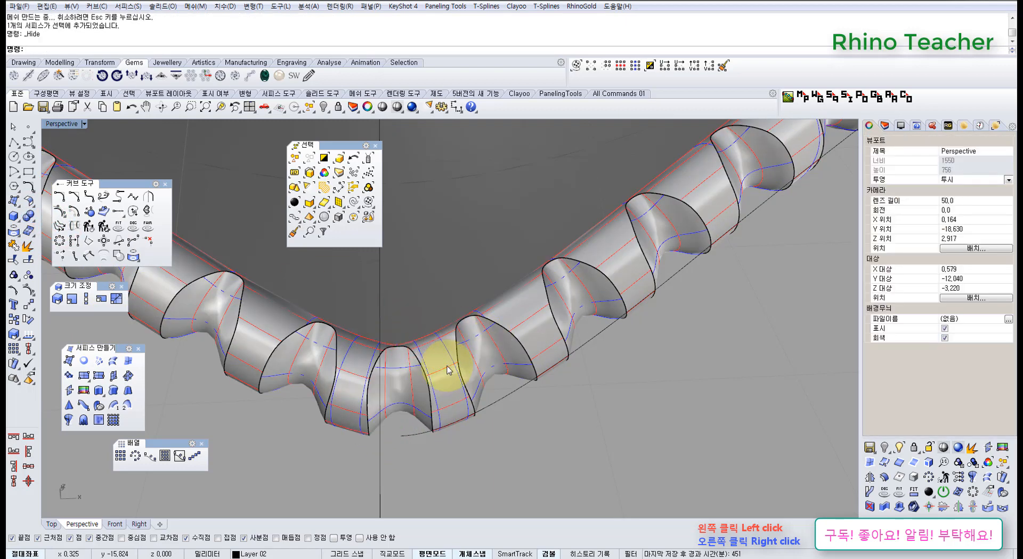
Step: Hide the leftover path curve and the surfaces grouped with it near the ring's pointed tip
left_click(448, 361)
right_click_drag(448, 361, 569, 368)
scroll(557, 379, "down", 6)
left_click(562, 407)
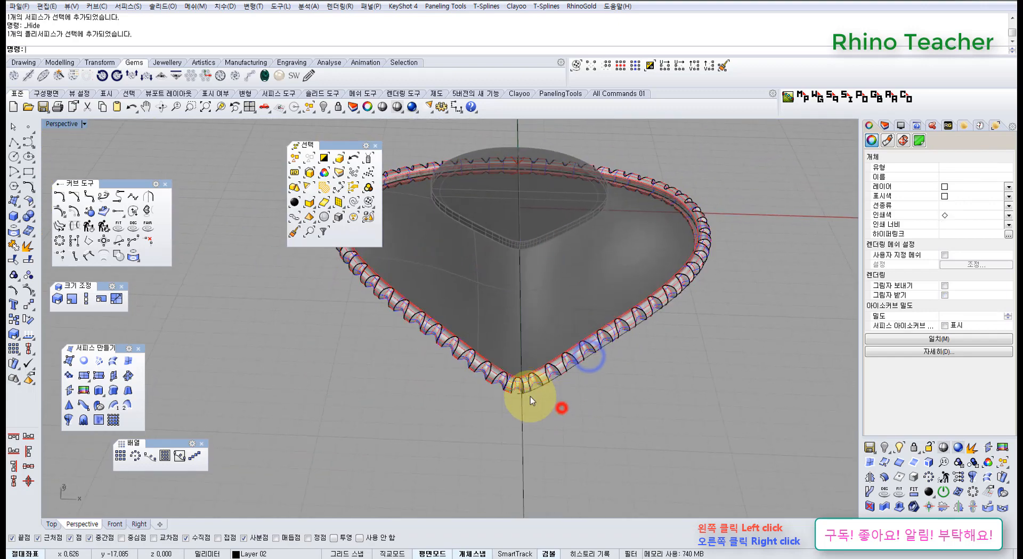
scroll(535, 392, "up", 9)
left_click(547, 382)
key("ctrl+h")
Step: Examine the cut ring around to its rounded end and zoom to the remaining saddle there
right_click_drag(638, 318, 459, 346)
scroll(514, 357, "down", 10)
right_click_drag(629, 359, 469, 368)
mouse_move(566, 369)
right_mouse_down()
mouse_move(455, 354)
mouse_move(435, 362)
right_mouse_up()
scroll(420, 436, "up", 14)
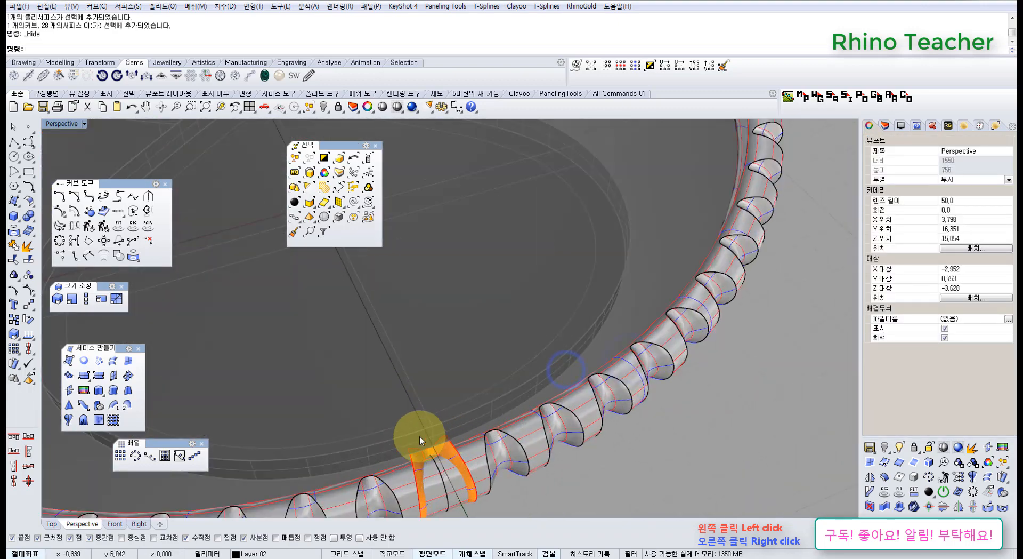
mouse_move(391, 427)
right_mouse_down()
mouse_move(337, 428)
mouse_move(481, 402)
right_mouse_up()
left_click(461, 348)
key("F4")
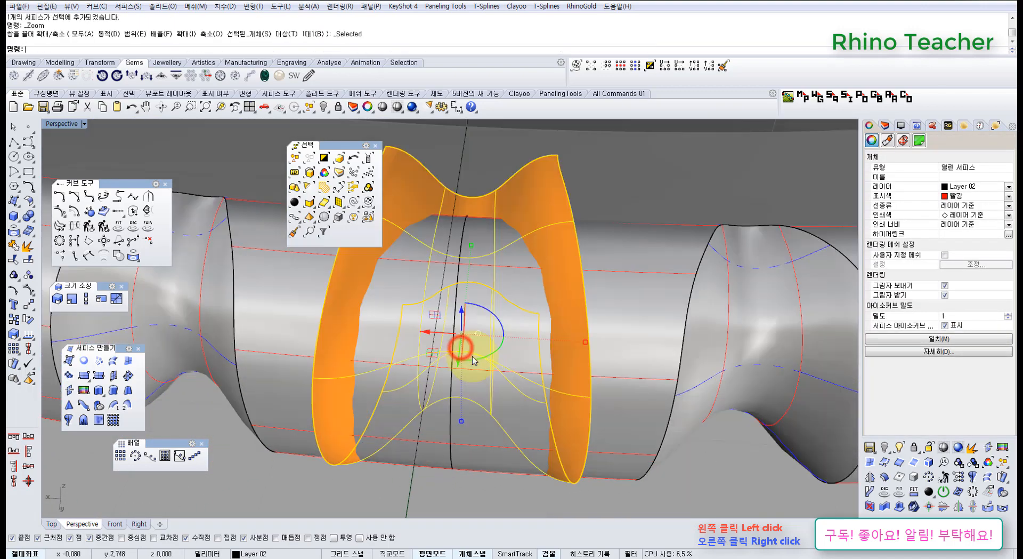
Step: Check the saddle against the tube's seam up close, try nudging it slightly along the tube, and undo the move
right_click_drag(555, 292, 288, 239)
scroll(487, 216, "up", 8)
mouse_move(530, 315)
right_mouse_down()
mouse_move(467, 339)
mouse_move(472, 293)
mouse_move(517, 288)
mouse_move(586, 182)
right_mouse_up()
right_click_drag(609, 232, 472, 432)
left_click(521, 360)
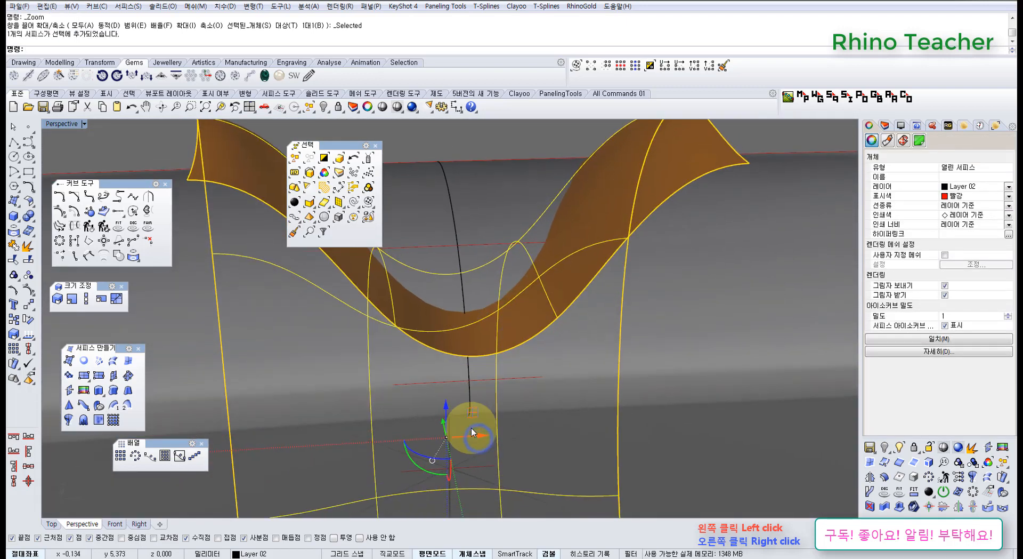
left_click_drag(479, 438, 471, 437)
key("ctrl+z")
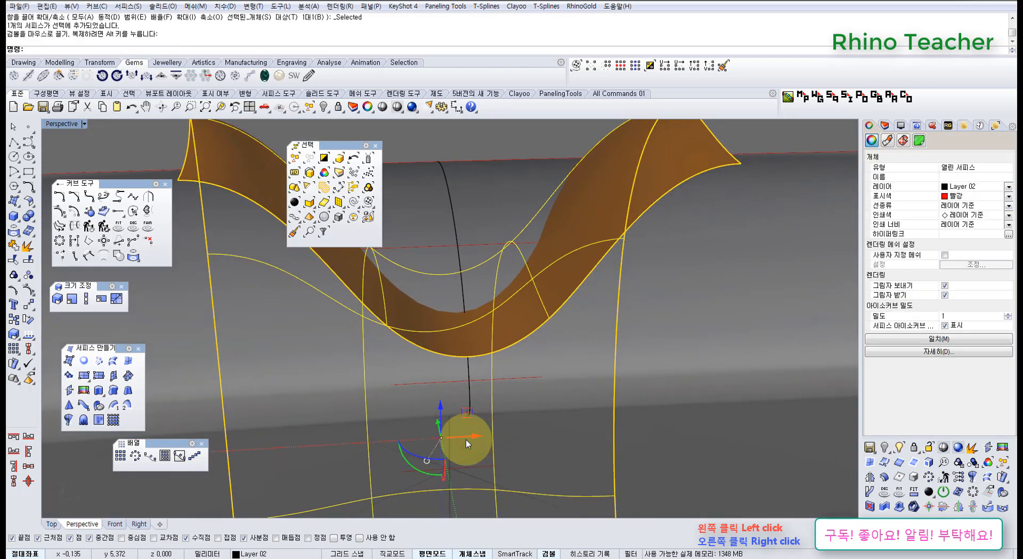
right_click_drag(466, 424, 606, 347)
key("Escape")
scroll(605, 349, "up", 5)
right_click_drag(562, 377, 606, 322)
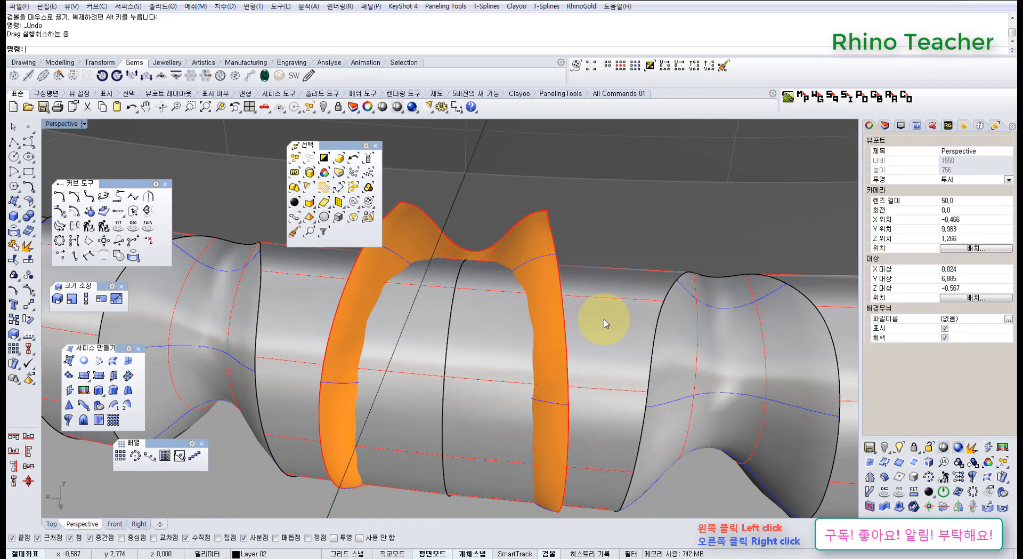
right_click_drag(605, 323, 601, 347)
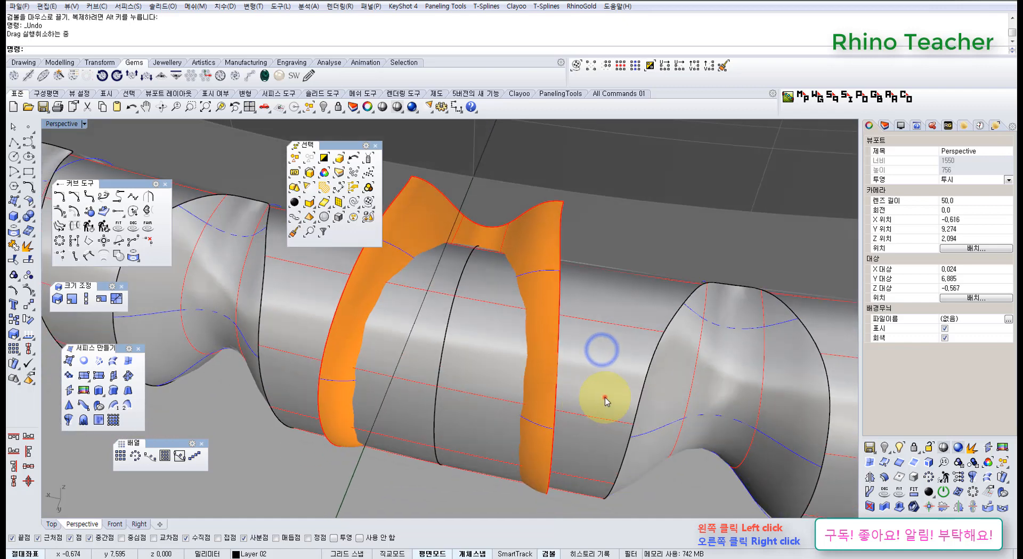
Step: Inspect where the tube's seam meets the saddle, try a minimal freehand shift of the saddle, and undo it
left_click(605, 397)
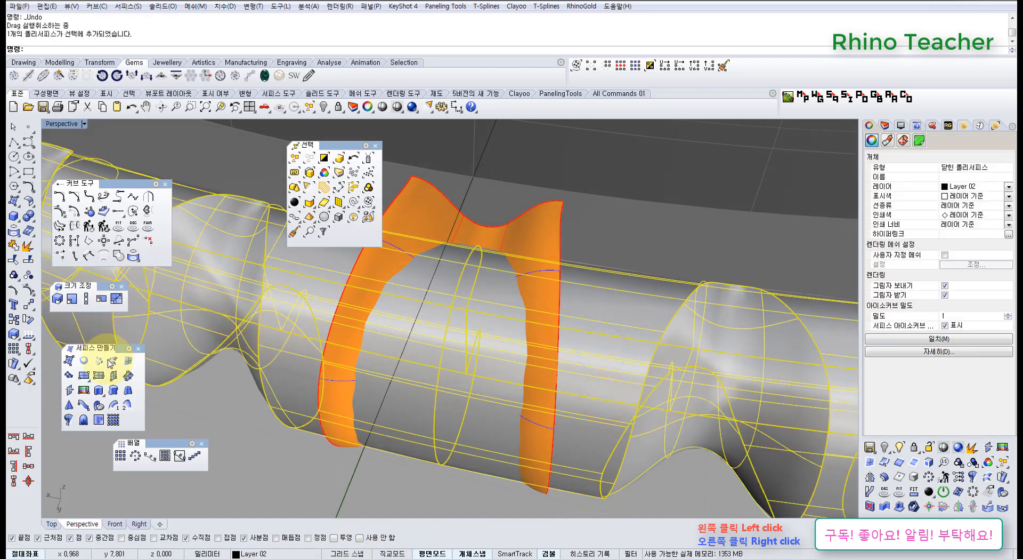
right_click_drag(331, 346, 500, 357)
left_click(375, 487)
scroll(530, 226, "up", 6)
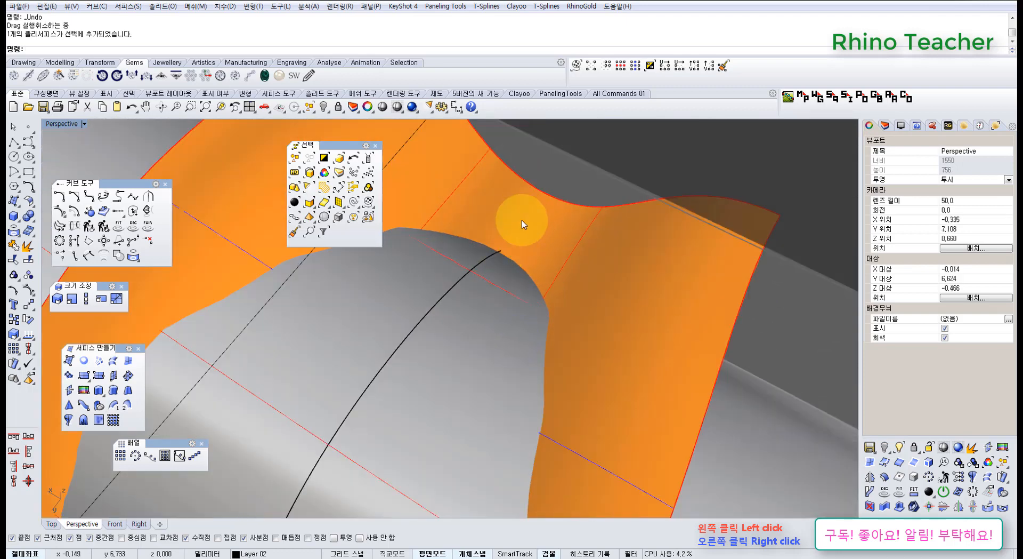
right_click_drag(513, 234, 516, 272)
scroll(553, 247, "down", 3)
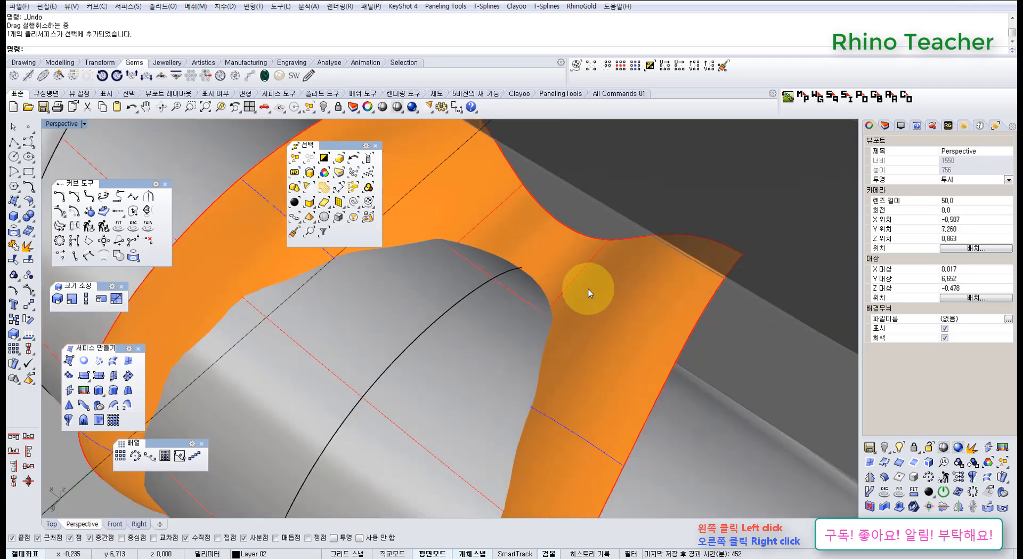
left_click(590, 288)
left_click_drag(411, 430, 410, 429)
key("ctrl+z")
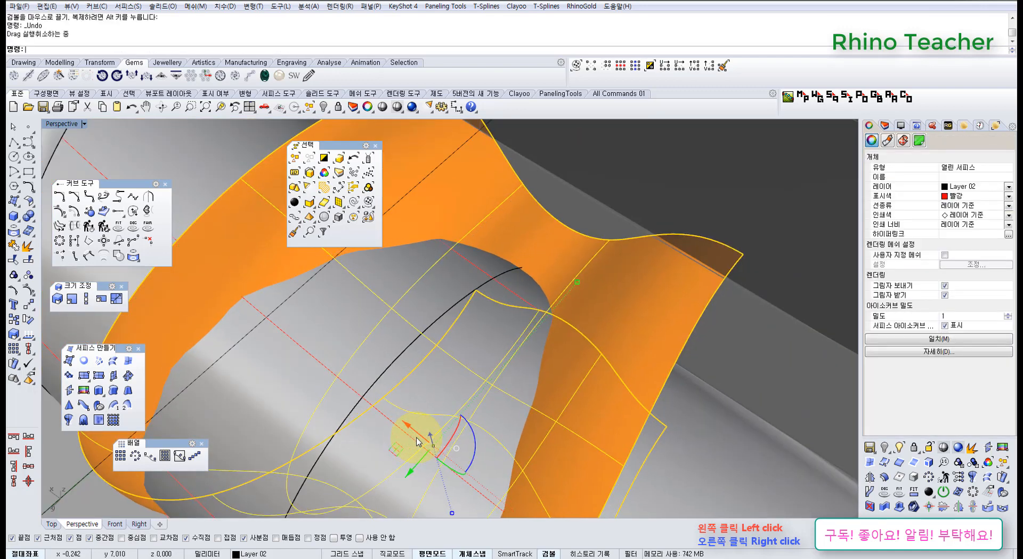
left_click(418, 442)
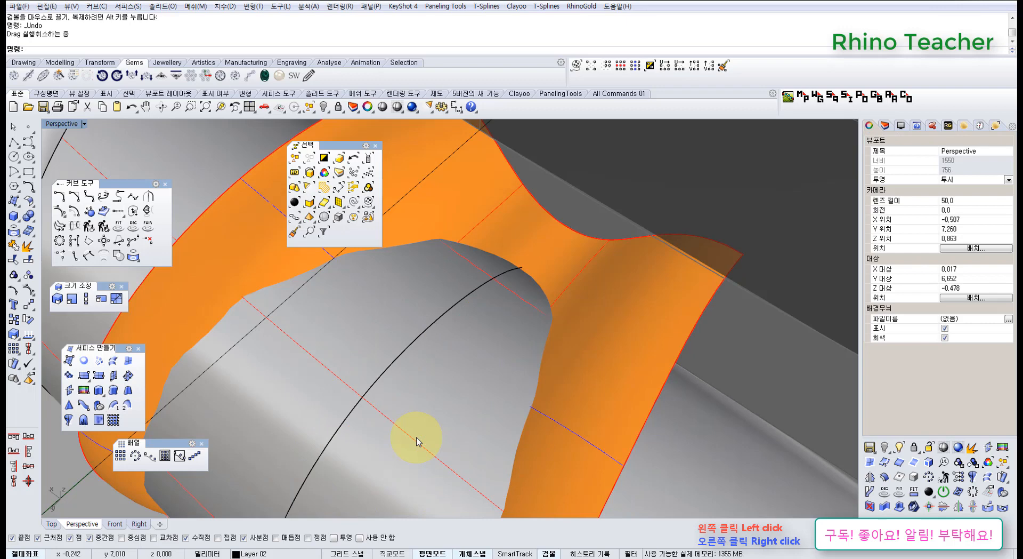
Step: Try moving the saddle along the tube by a tiny numeric gumball distance and undo it
left_click(585, 344)
left_click(405, 423)
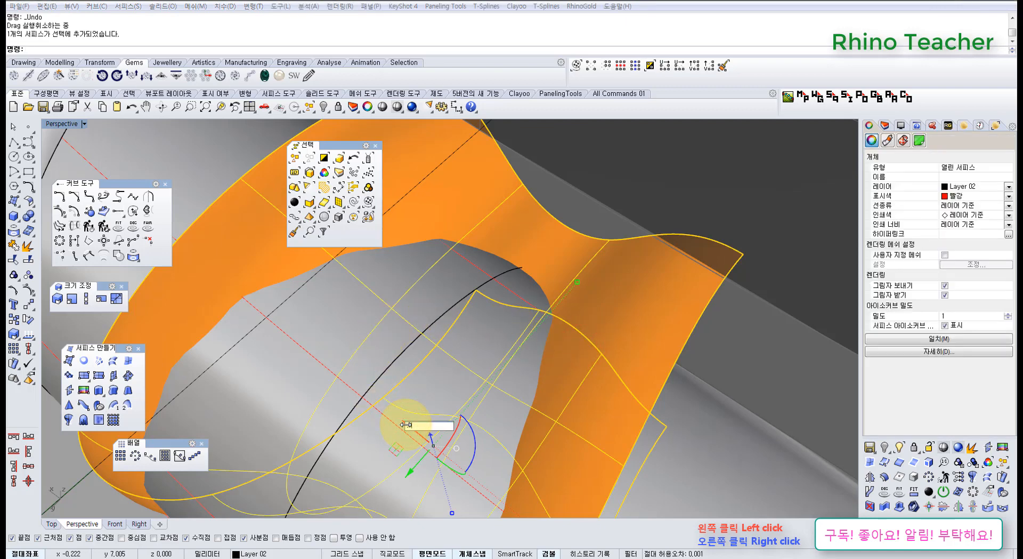
type("003")
key("Return")
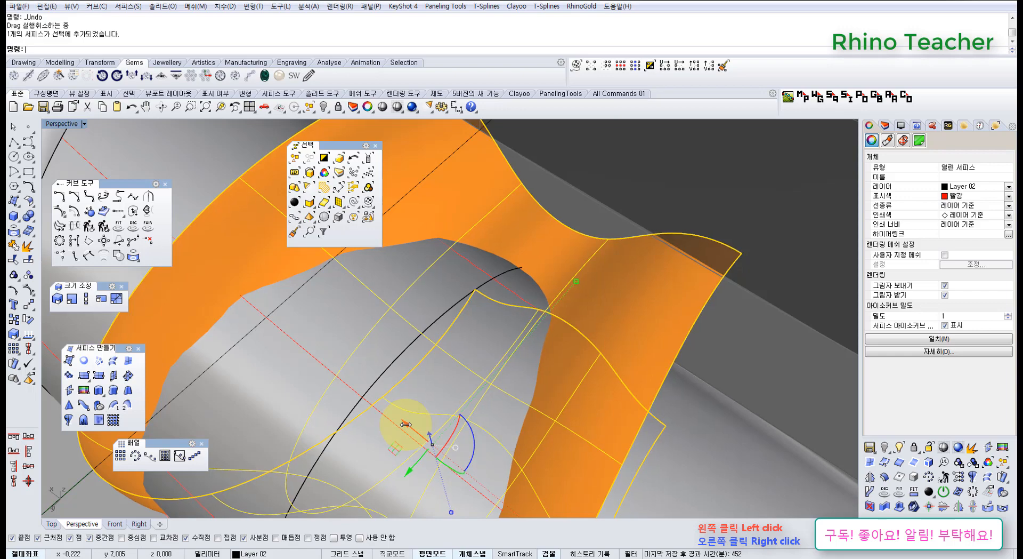
key("ctrl+z")
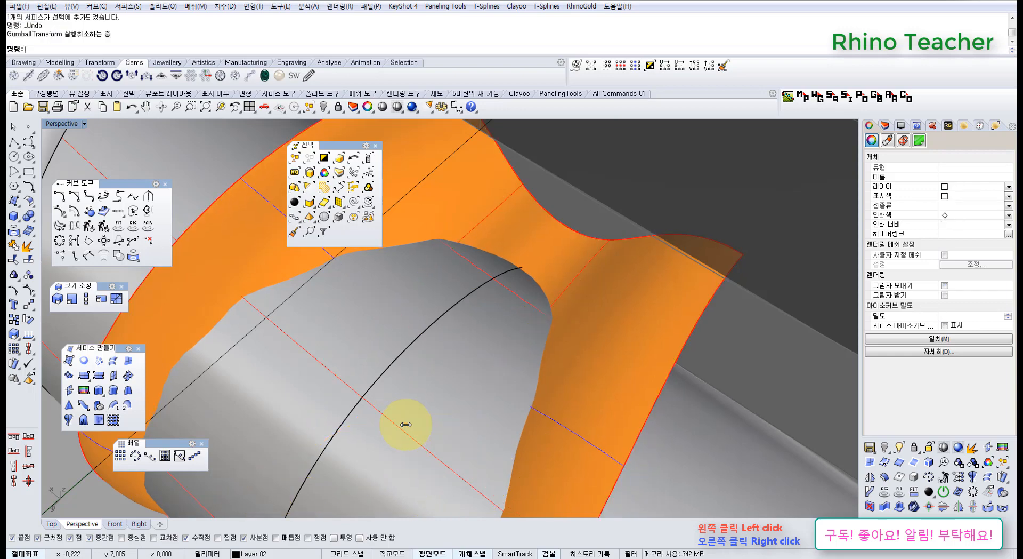
Step: Cut the tube with the remaining saddle at the ring's rounded end by Boolean difference
key("Escape")
scroll(457, 376, "down", 10)
left_click(553, 396)
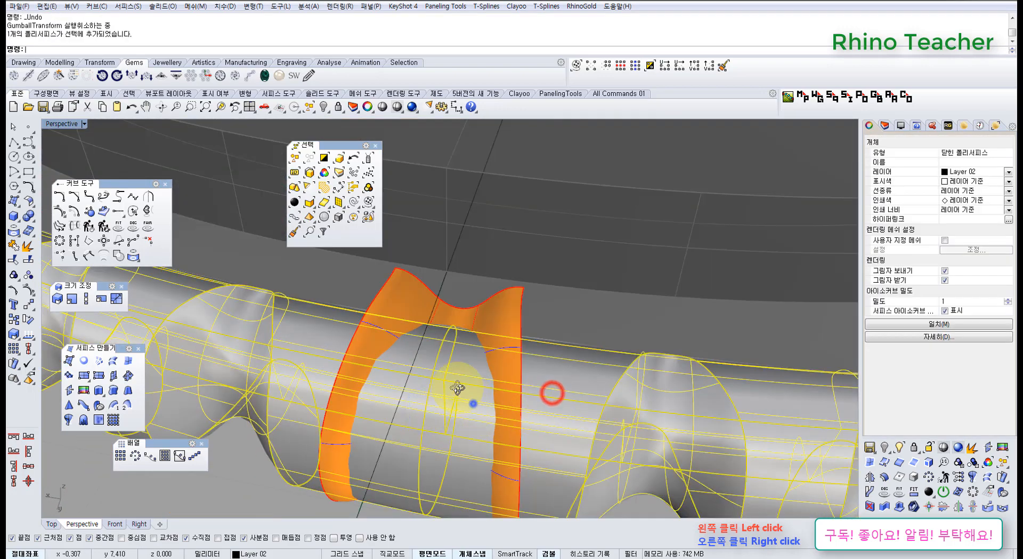
right_click_drag(445, 397, 192, 325)
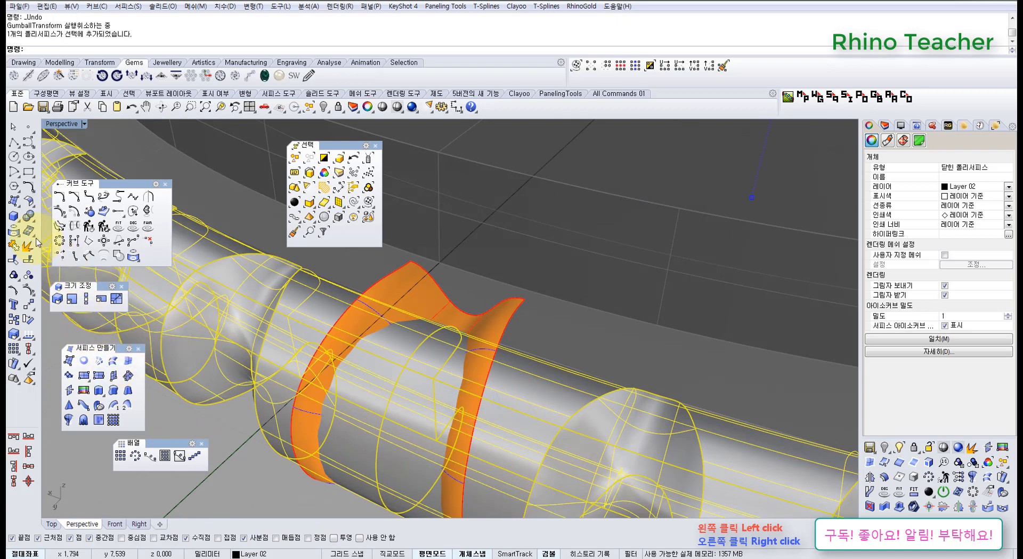
left_click(29, 215)
left_click(56, 225)
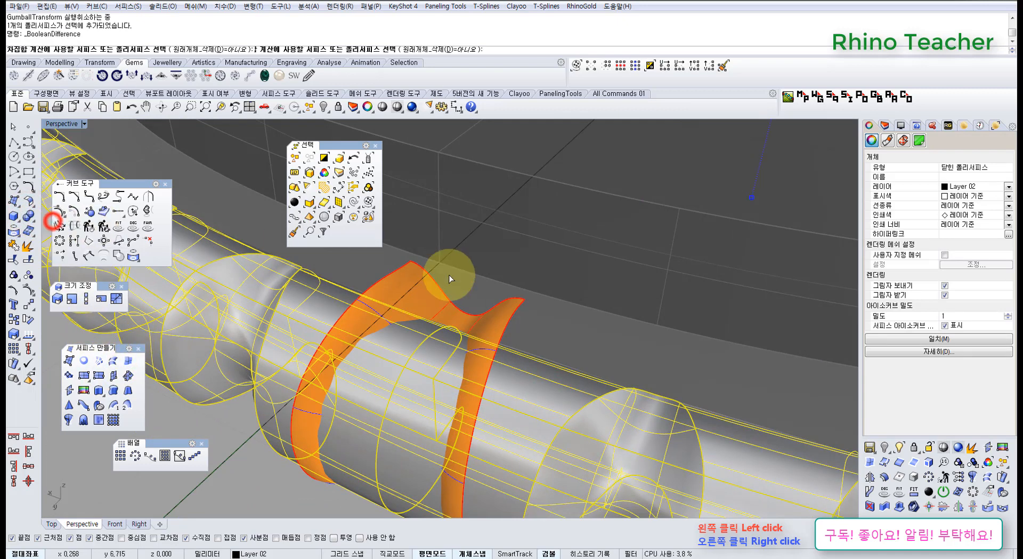
left_click(487, 336)
key("Return")
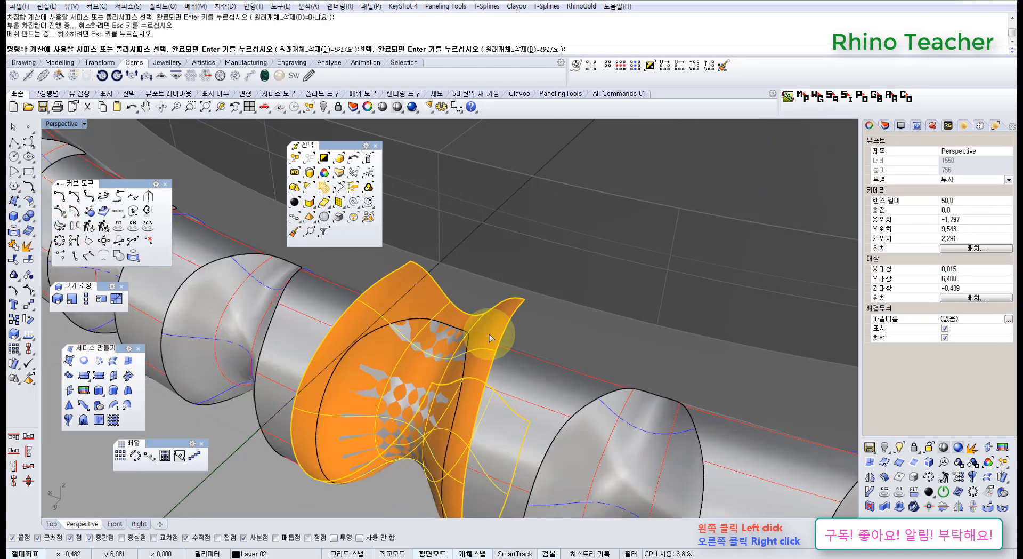
Step: Hide the saddle surface left over from the last cut so that only the notched ring remains
left_click(489, 337)
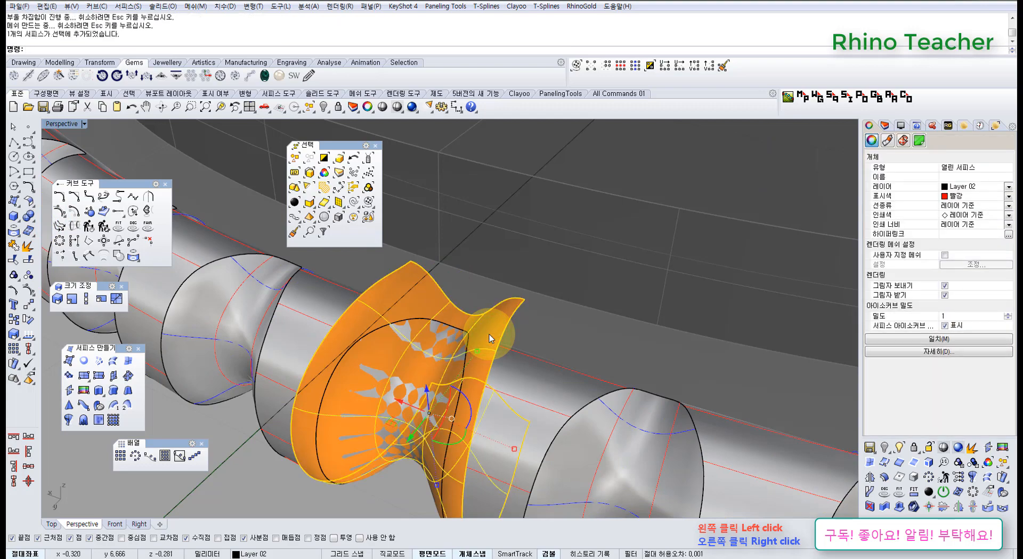
key("ctrl+h")
scroll(490, 335, "down", 10)
right_click_drag(627, 297, 374, 351)
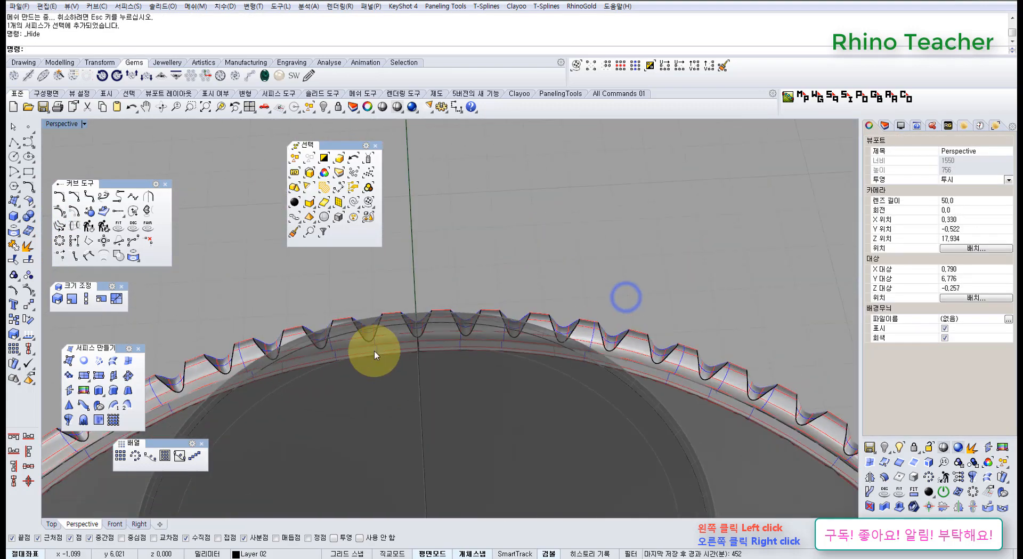
scroll(435, 375, "down", 14)
right_click_drag(466, 395, 508, 403)
right_click_drag(510, 405, 478, 392)
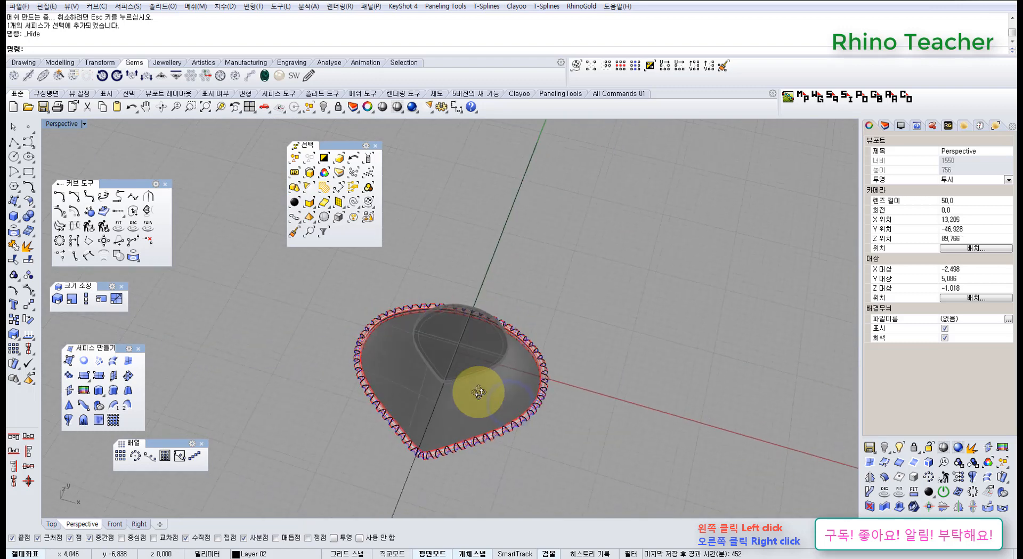
scroll(469, 342, "up", 5)
Step: Unlock the large domed heart-shaped plate, and lock it again together with the notched ring
right_click(538, 346)
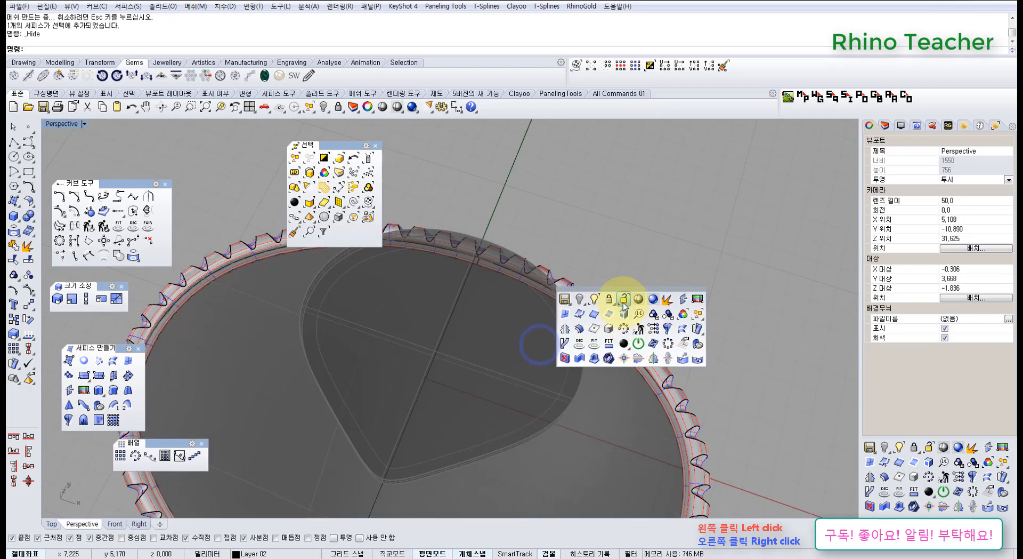
left_click(624, 300)
left_click(612, 338)
right_click(616, 345)
right_click_drag(616, 347, 655, 338)
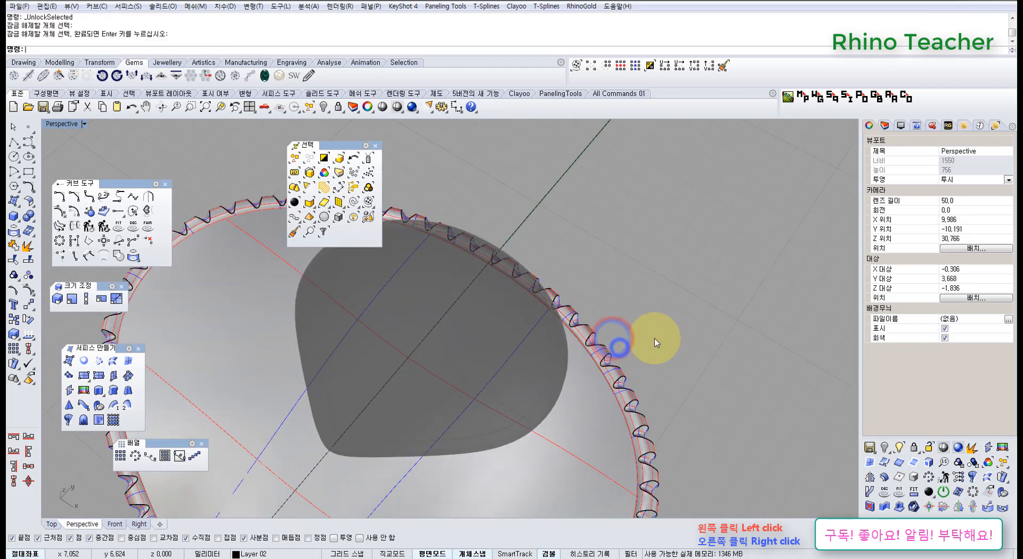
left_click_drag(645, 348, 601, 396)
right_click_drag(526, 389, 530, 326)
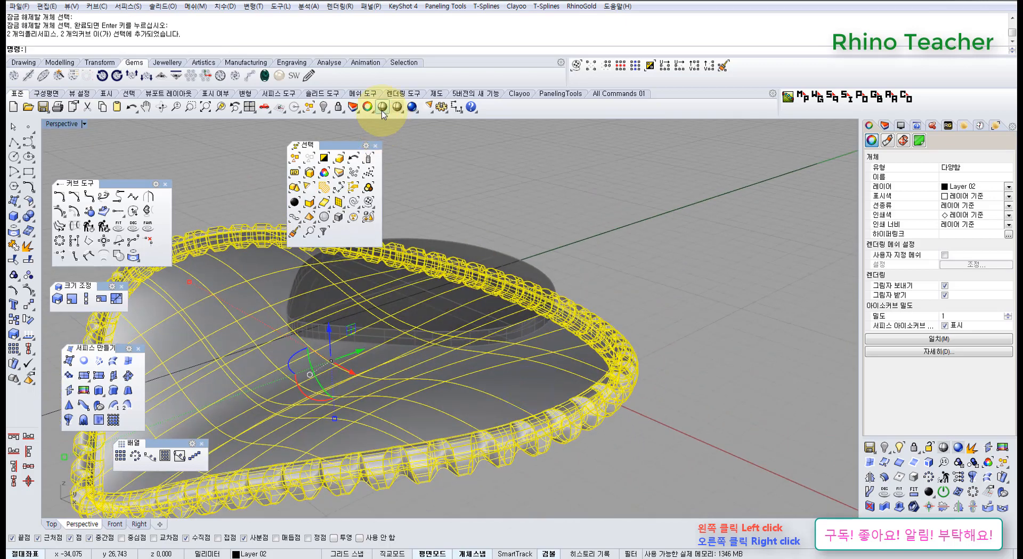
left_click(339, 107)
Step: Turn on the 사진 layer in the Top view and compare the notched ring with the reference photo
right_click_drag(437, 224, 546, 387)
key("ctrl+F1")
scroll(533, 362, "down", 10)
scroll(414, 350, "up", 10)
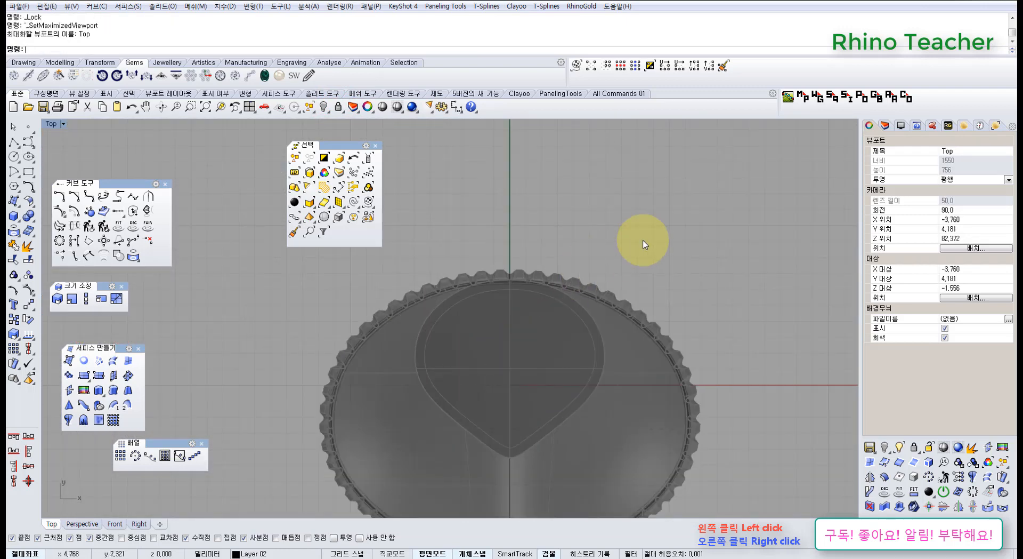
left_click(885, 125)
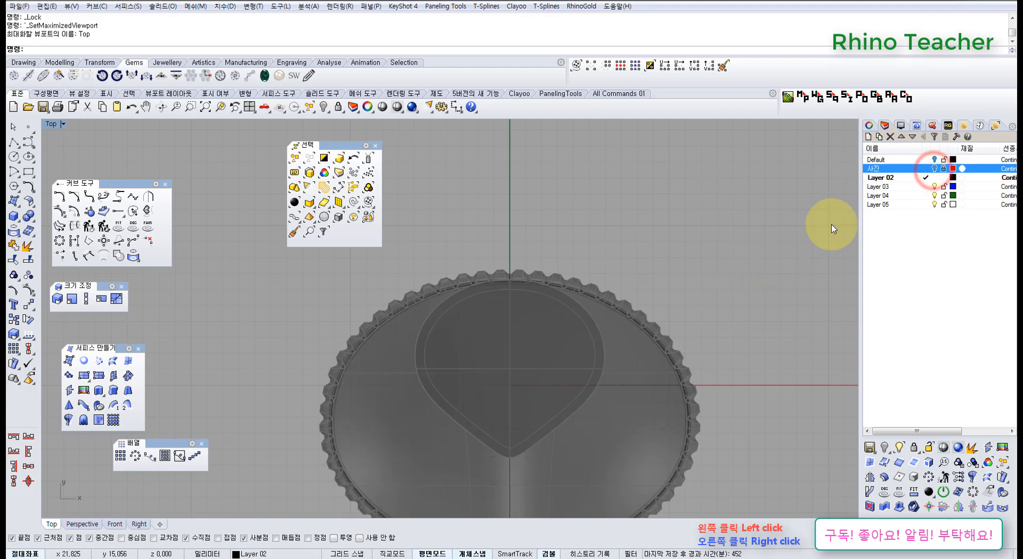
left_click(934, 168)
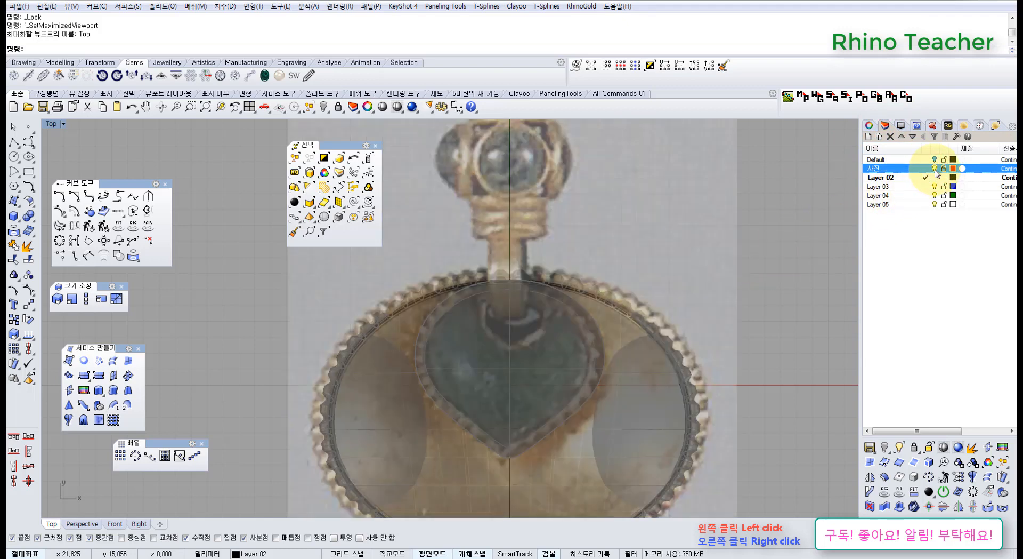
scroll(618, 269, "up", 5)
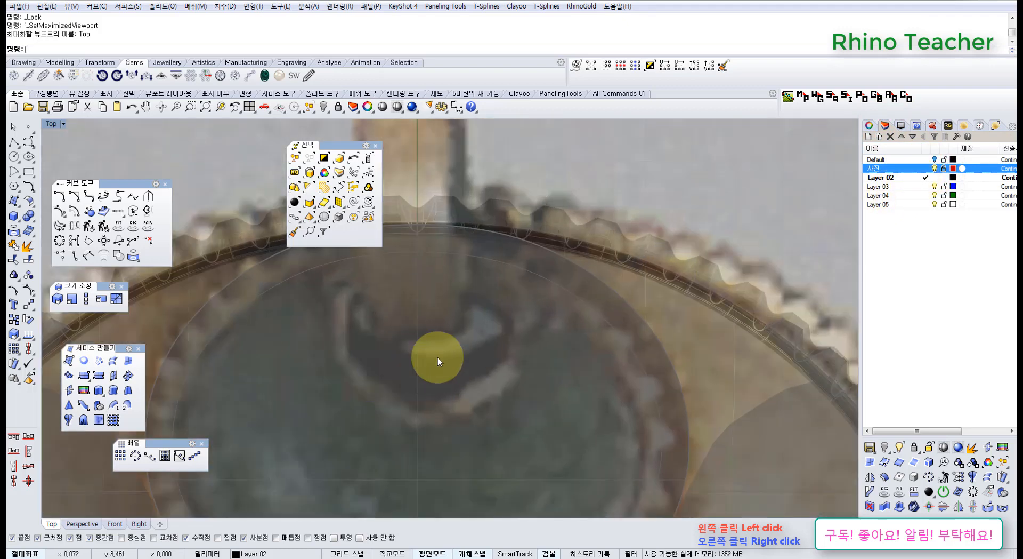
scroll(462, 340, "down", 5)
scroll(453, 298, "up", 5)
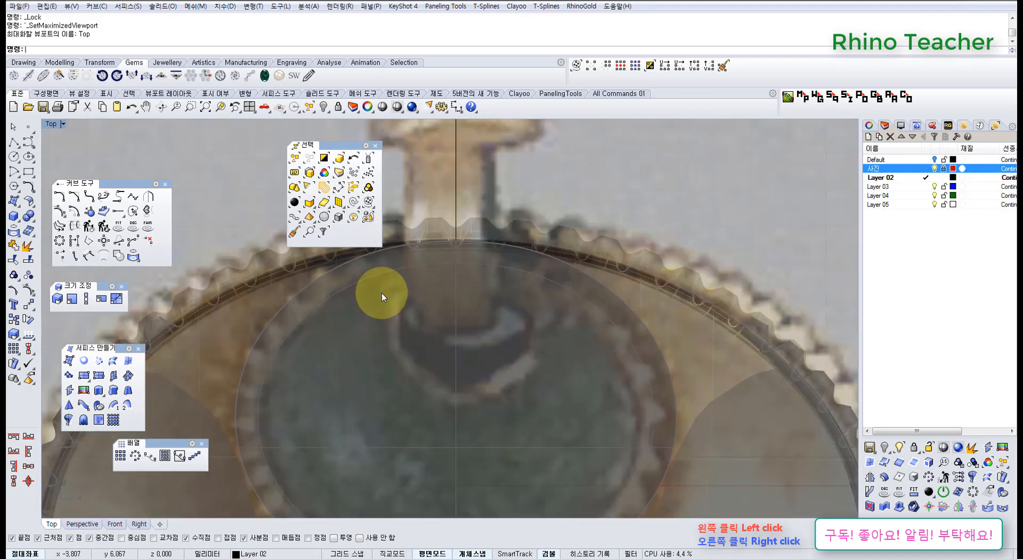
scroll(491, 284, "down", 5)
scroll(417, 292, "up", 4)
right_click_drag(472, 292, 476, 282)
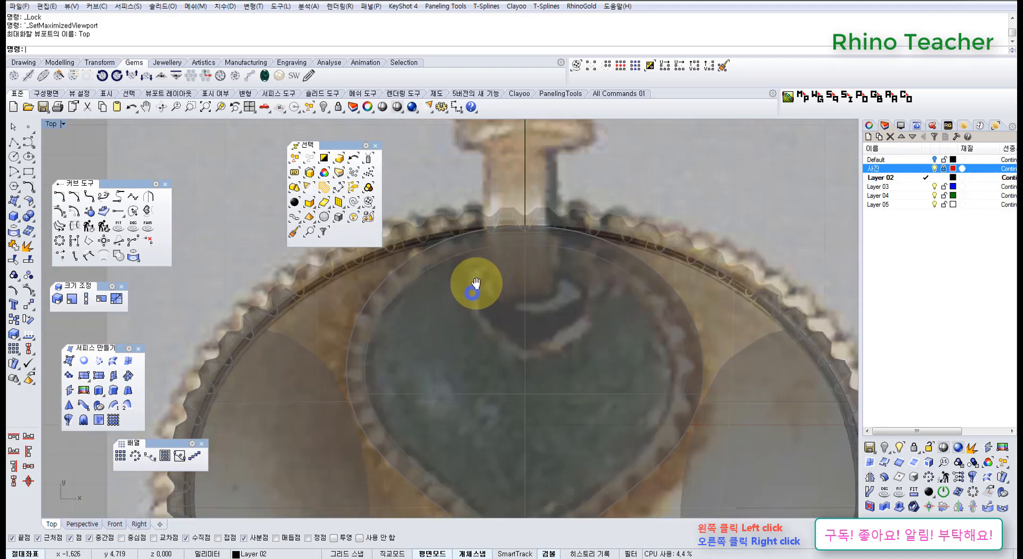
left_click(452, 313)
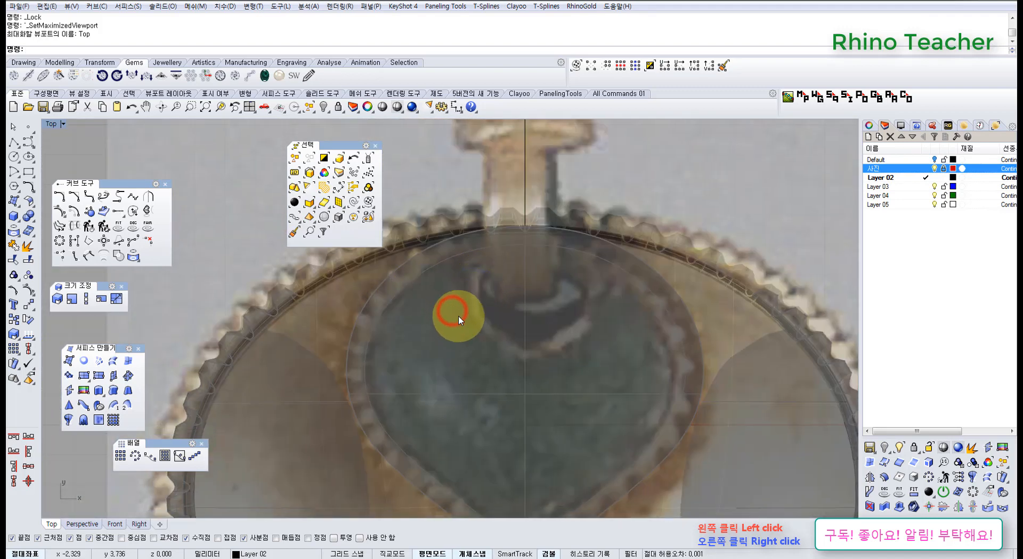
Step: Unlock the small inner heart-shaped solid in the Perspective view and delete it
key("ctrl+F4")
right_click_drag(472, 328, 452, 278)
right_click_drag(481, 295, 568, 358, "shift")
mouse_move(567, 358)
right_mouse_down()
mouse_move(540, 318)
mouse_move(555, 372)
mouse_move(525, 354)
mouse_move(561, 366)
right_mouse_up()
middle_click(555, 351)
left_click(549, 326)
left_click(561, 366)
key("Return")
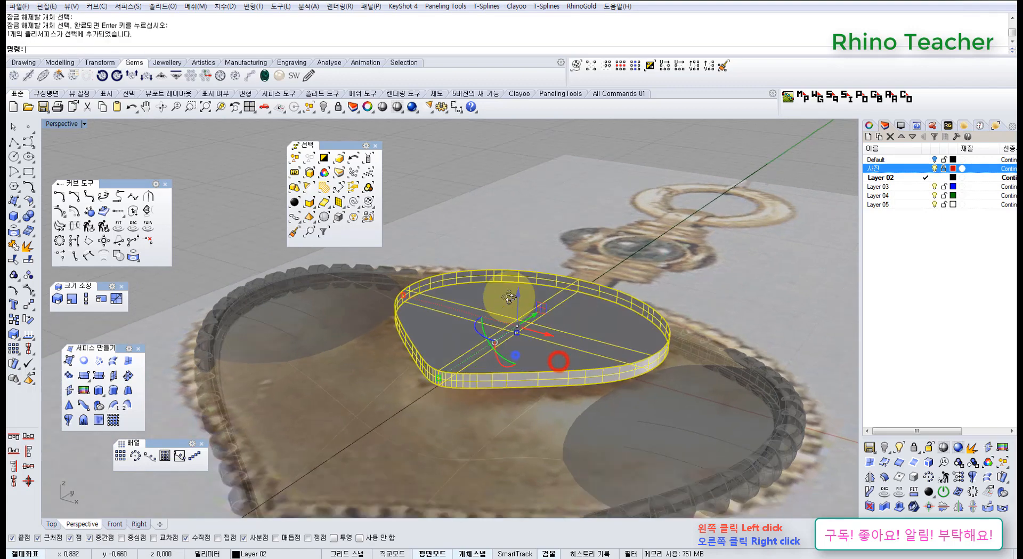
key("Delete")
Step: Unlock the locked inner heart outline curve in the Top view
right_click_drag(503, 329, 530, 366)
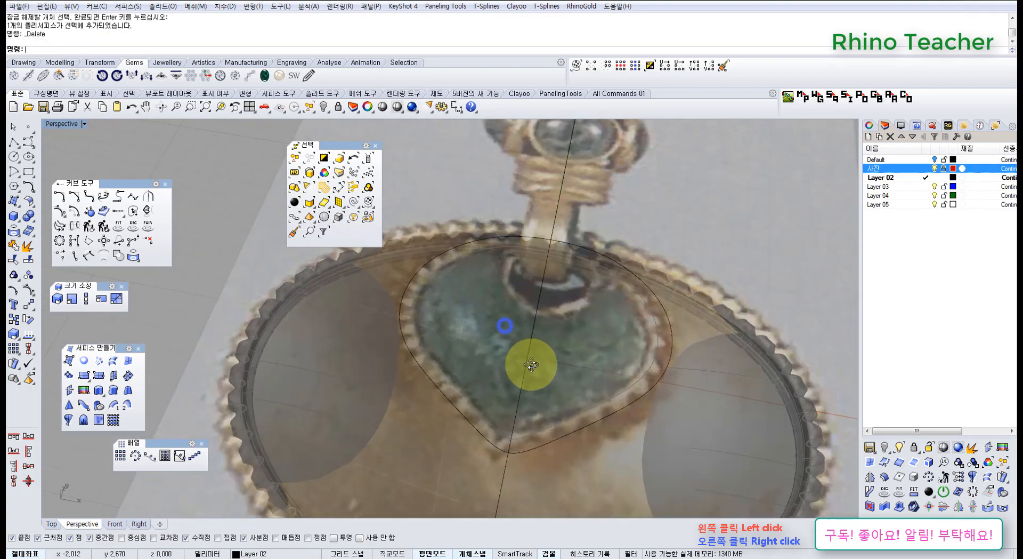
key("ctrl+F1")
right_click_drag(462, 333, 483, 295)
middle_click(443, 261)
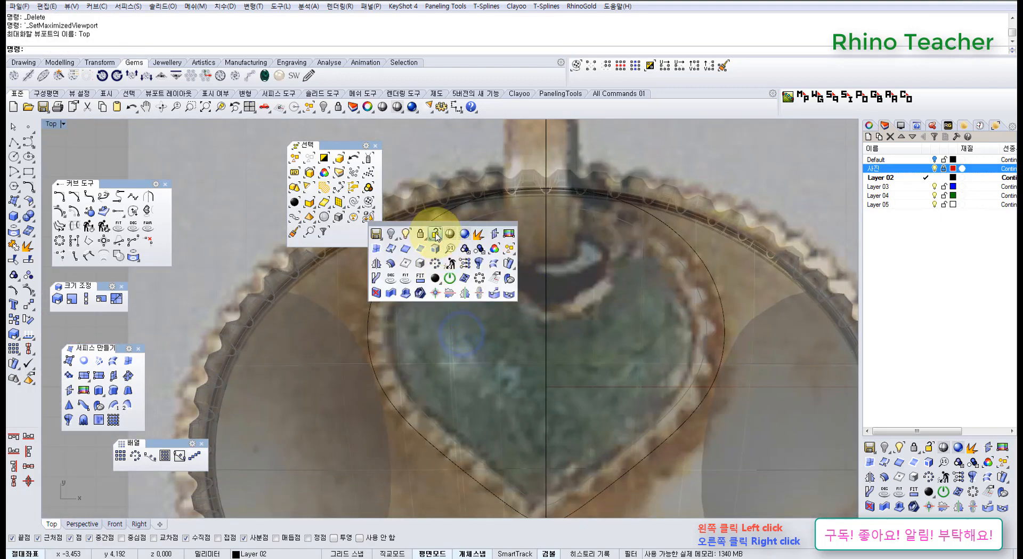
left_click(434, 234)
right_click(434, 240)
scroll(444, 249, "down", 10)
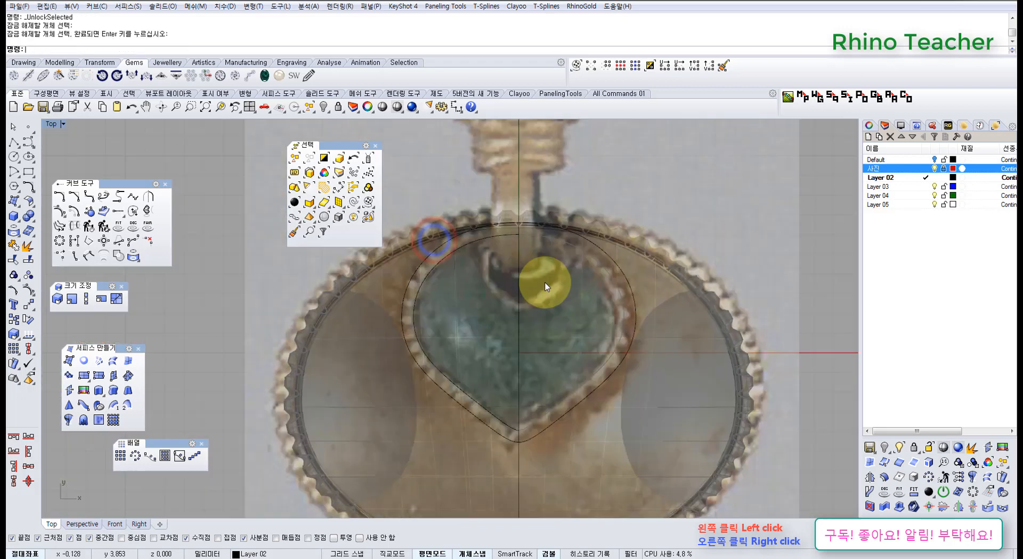
scroll(445, 269, "up", 8)
mouse_move(546, 282)
right_mouse_down()
mouse_move(487, 284)
mouse_move(487, 272)
right_mouse_up()
scroll(478, 263, "down", 5)
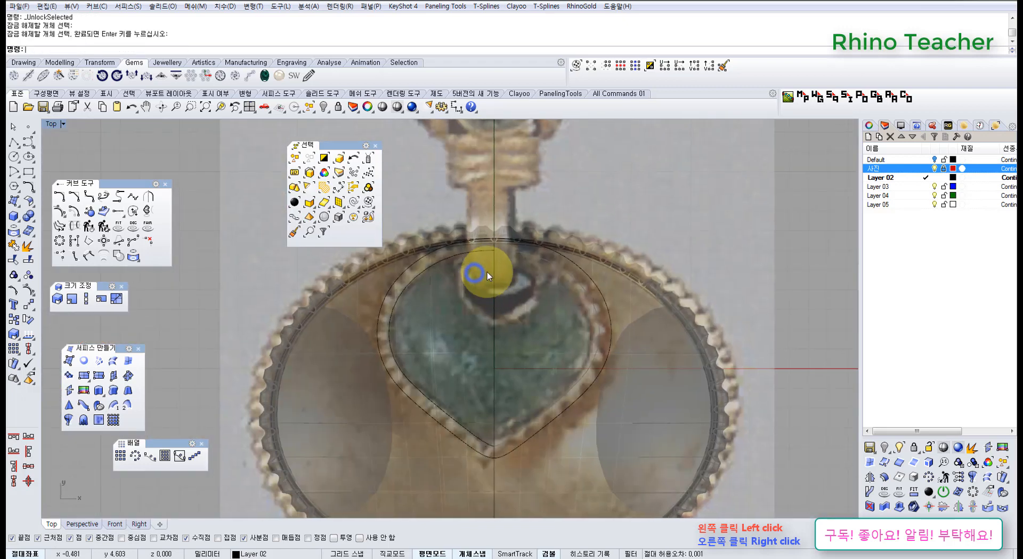
Step: Draw a degree-3 curve along the left edge of the small opening below the stem, starting and ending on the vertical axis
left_click(28, 141)
scroll(528, 267, "up", 5)
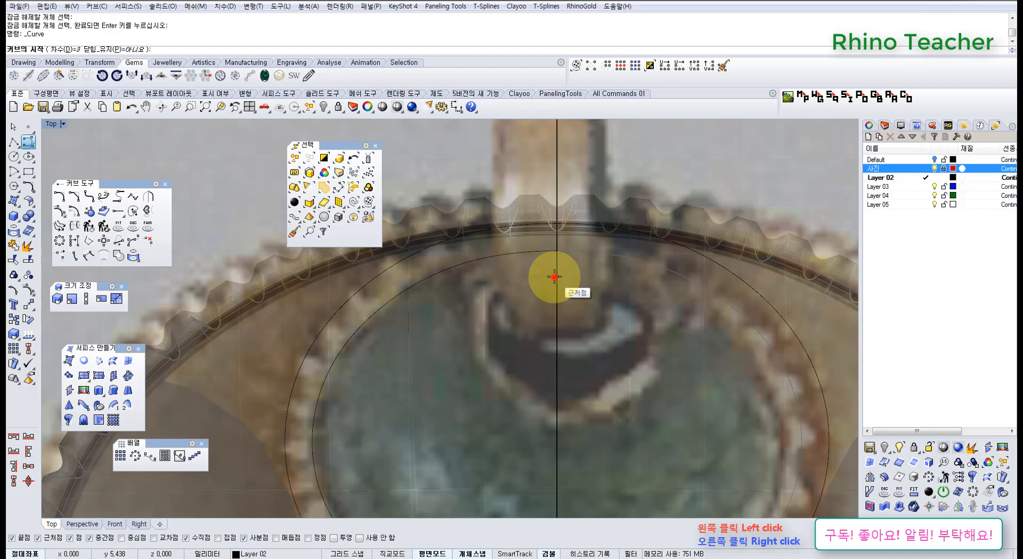
left_click(555, 277)
scroll(520, 279, "up", 2)
left_click(514, 276)
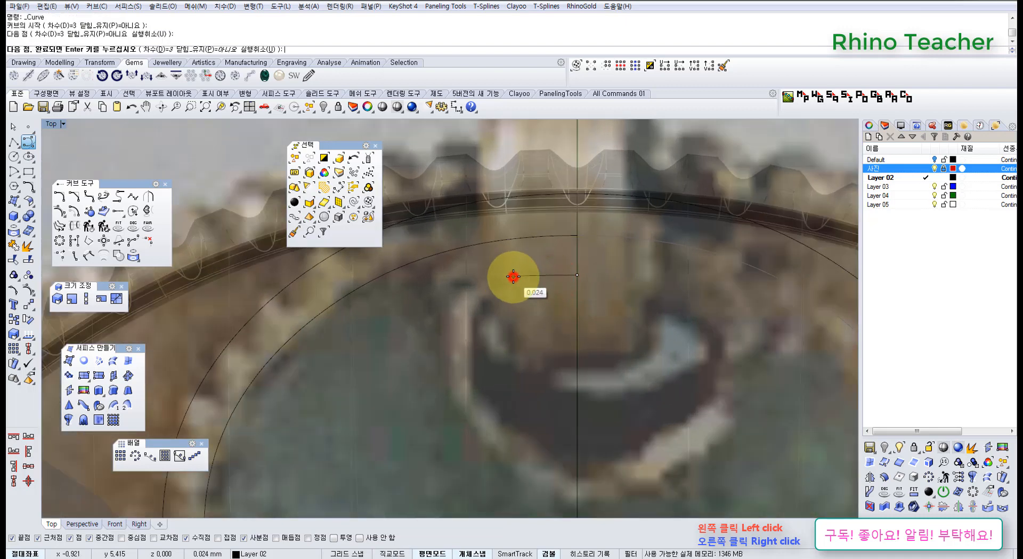
key("ctrl+z")
left_click(533, 275)
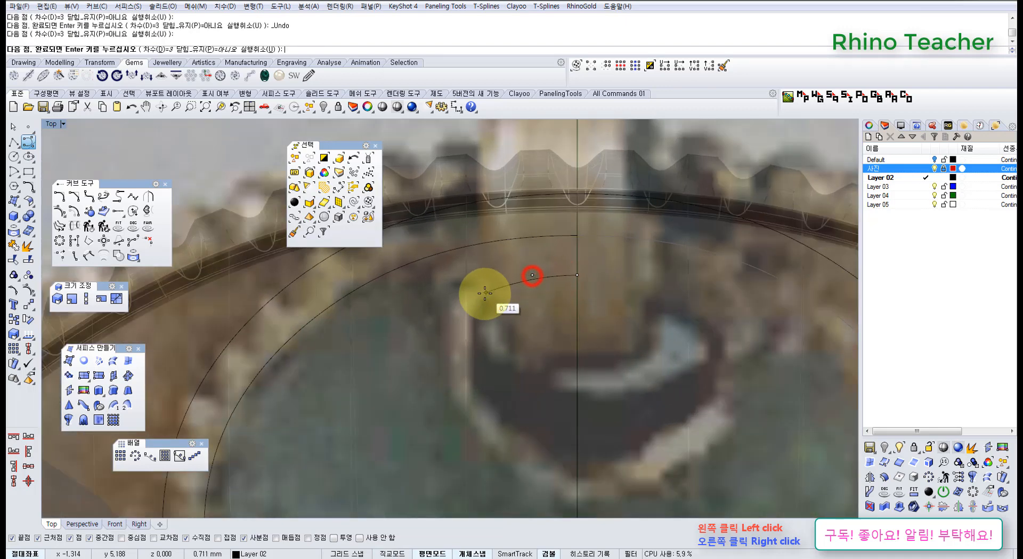
left_click(478, 300)
right_click_drag(456, 338, 466, 281)
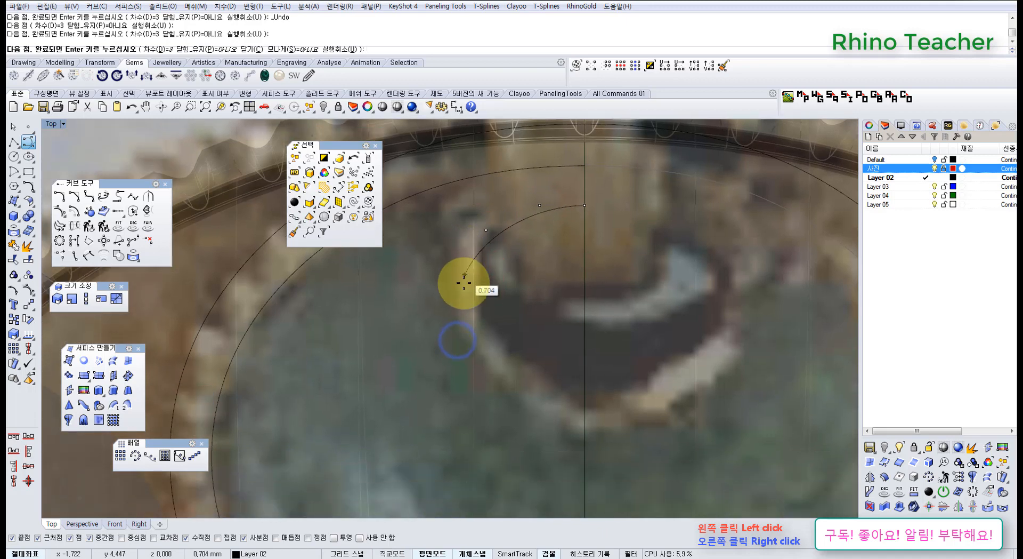
left_click(465, 283)
left_click(479, 334)
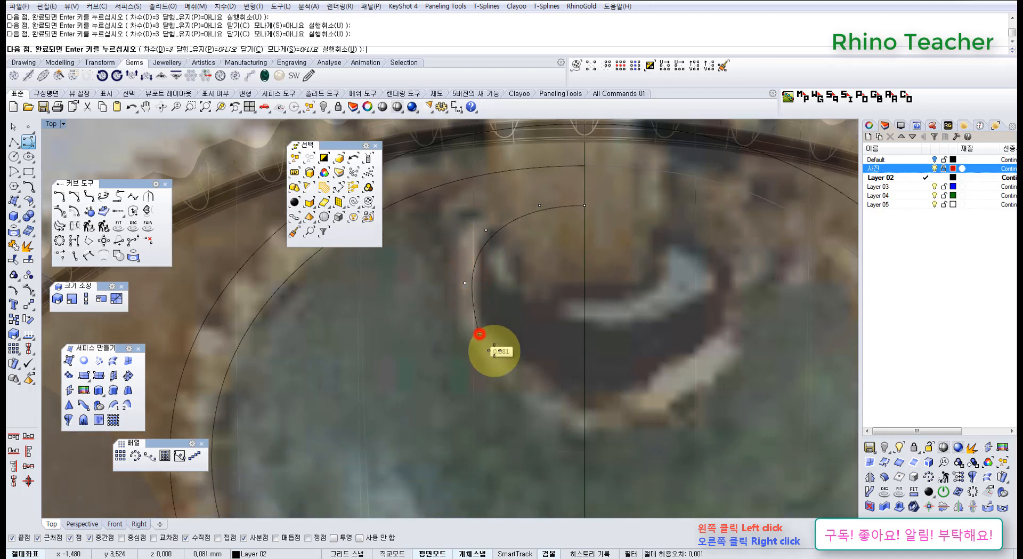
scroll(576, 407, "up", 5)
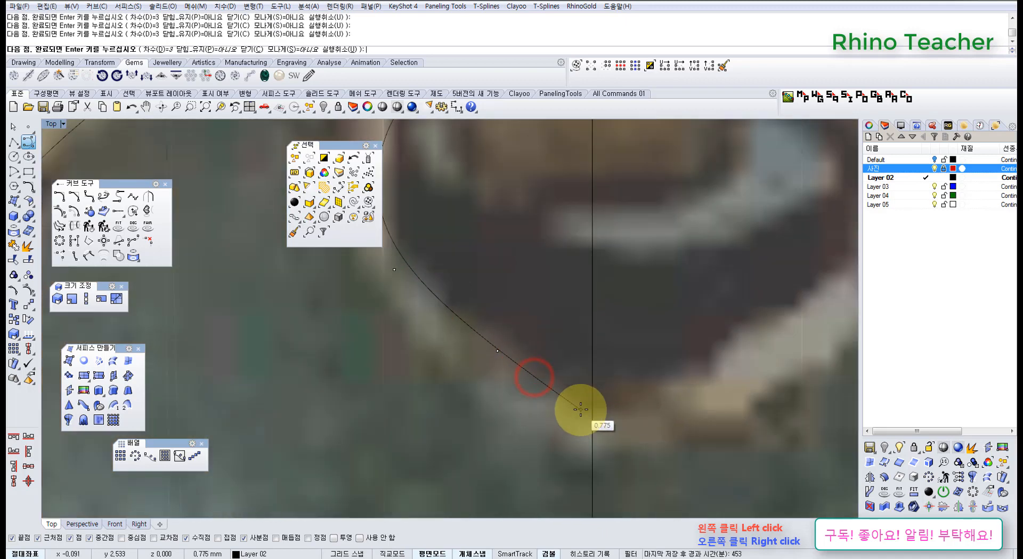
left_click(571, 405)
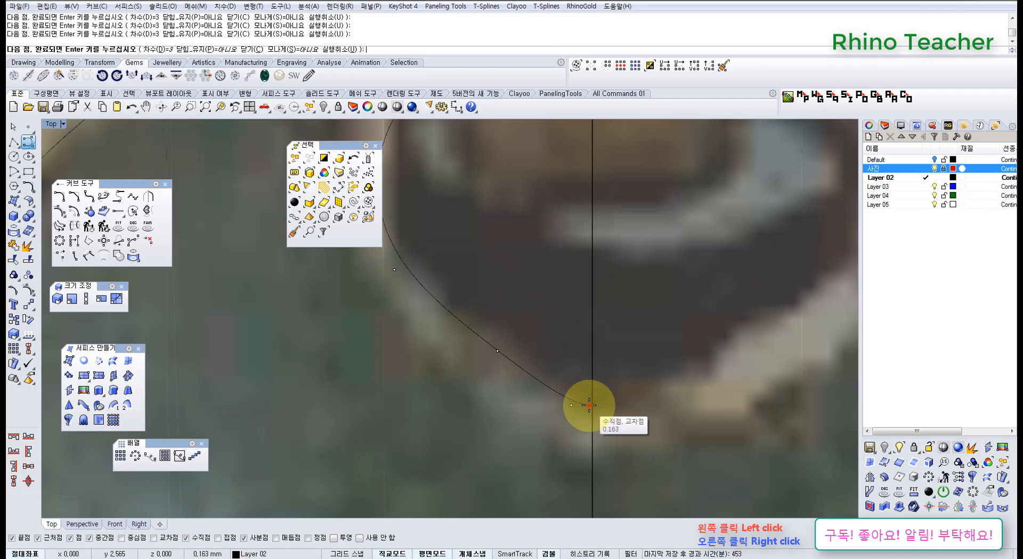
left_click(589, 405)
scroll(589, 405, "down", 3)
right_click(554, 394)
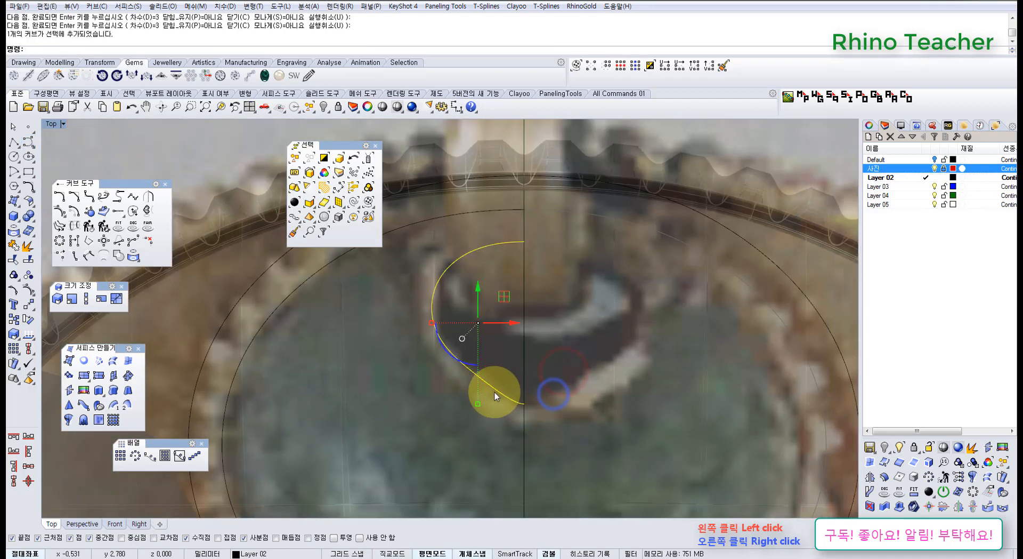
Step: Show the half curve's control points and move its two lowest points down along the vertical axis
key("F10")
scroll(477, 360, "up", 3)
scroll(495, 365, "down", 3)
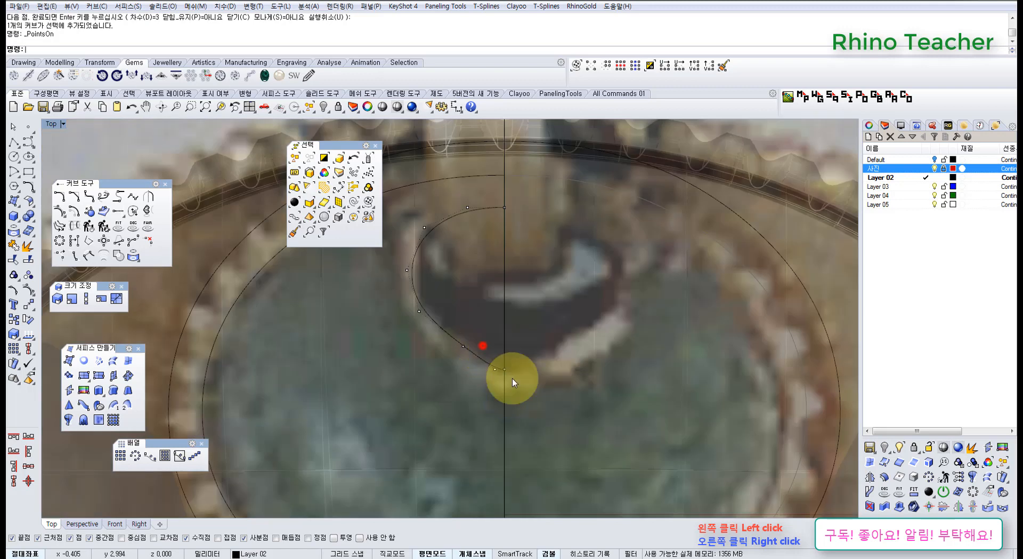
left_click_drag(513, 379, 493, 362)
scroll(493, 362, "up", 2)
left_click(494, 345)
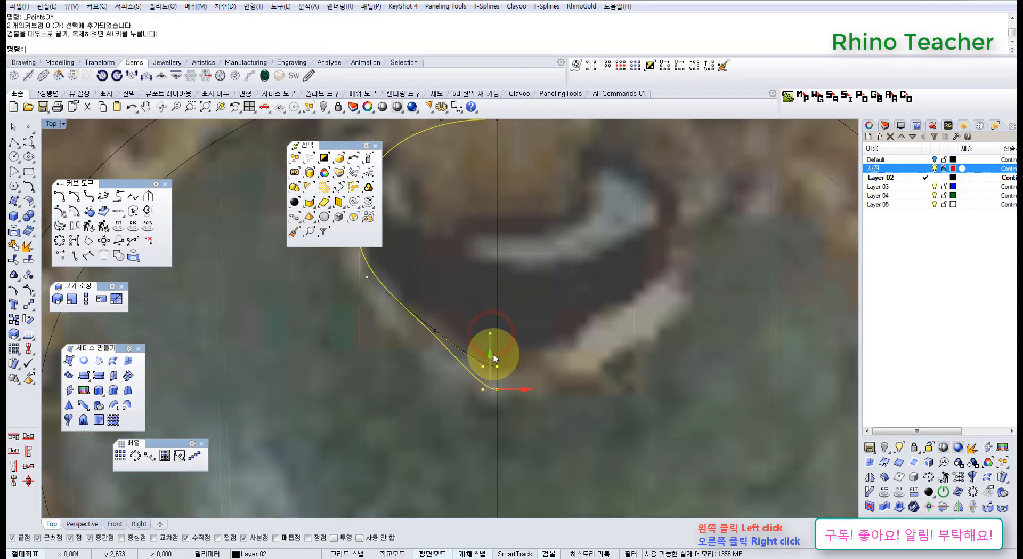
scroll(439, 338, "down", 3)
scroll(450, 295, "up", 3)
Step: Move the control points along the half curve's lower left side to round it to the photo's rim
scroll(450, 295, "up", 2)
scroll(532, 358, "down", 2)
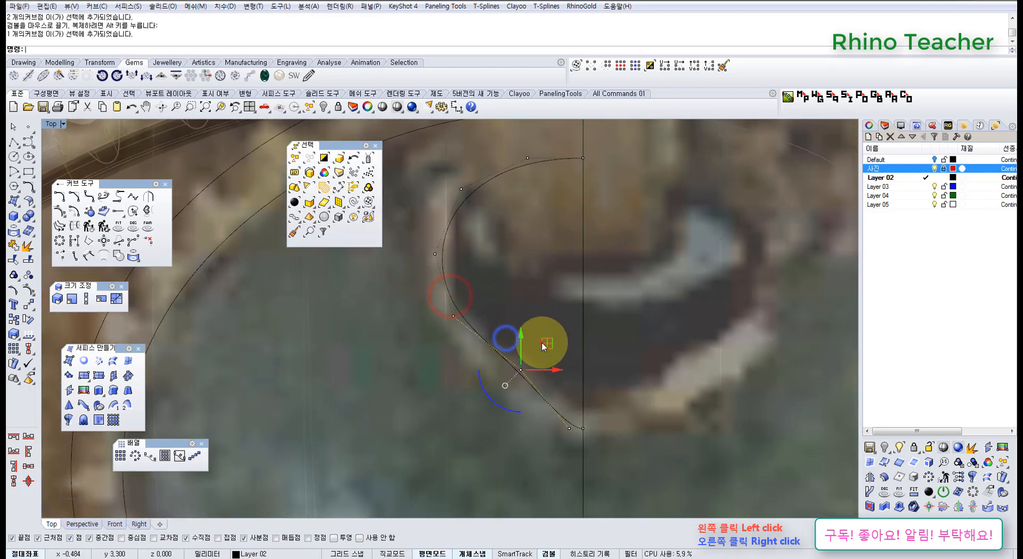
left_click_drag(518, 368, 495, 386)
left_click(520, 299)
right_click_drag(468, 294, 507, 330)
mouse_move(462, 328)
left_mouse_down()
mouse_move(527, 372)
mouse_move(510, 341)
left_mouse_up()
left_click(529, 324)
scroll(585, 328, "down", 3)
right_click_drag(584, 328, 507, 323)
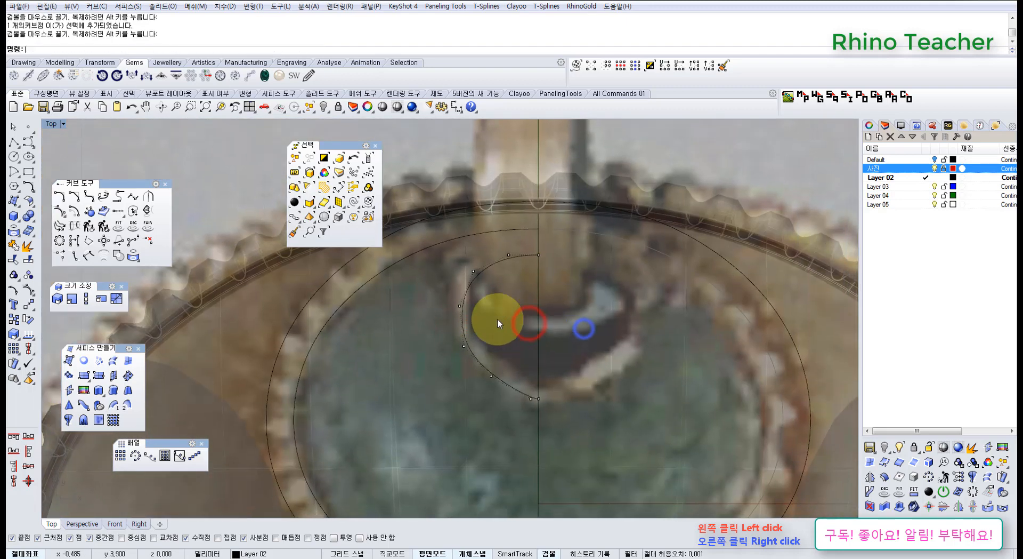
Step: Shift the half curve's leftmost control point inward by about 0.137 mm and turn off the control points
scroll(458, 302, "up", 3)
left_click_drag(449, 296, 476, 323)
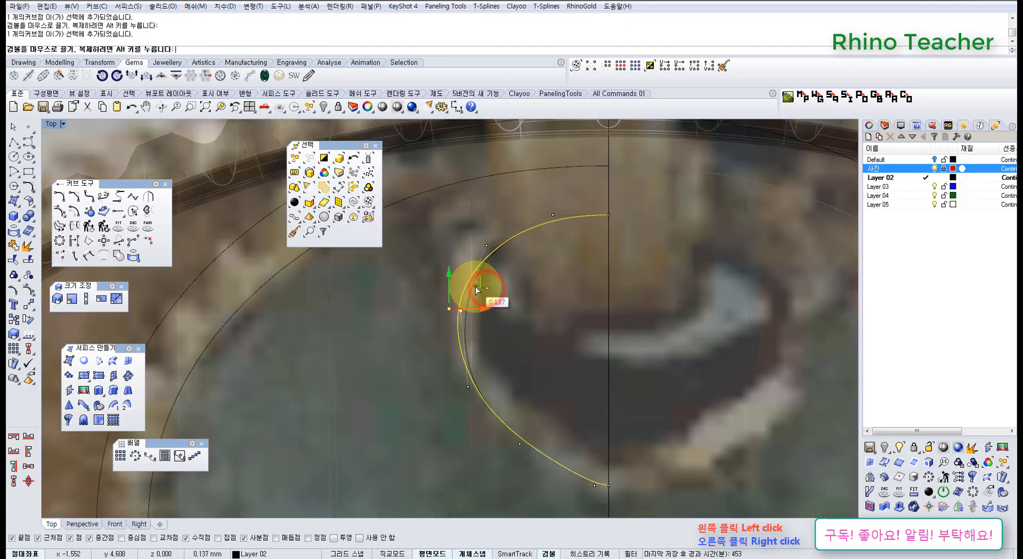
left_click_drag(475, 286, 476, 286)
scroll(532, 296, "down", 4)
right_click_drag(530, 299, 487, 315)
right_click_drag(511, 356, 504, 257)
left_click(482, 299)
key("Escape")
Step: Mirror the half curve across the vertical axis to complete the small opening's outline
scroll(481, 300, "down", 7)
right_click_drag(469, 316, 455, 347)
scroll(462, 337, "up", 6)
left_click_drag(463, 335, 413, 389)
scroll(463, 373, "down", 2)
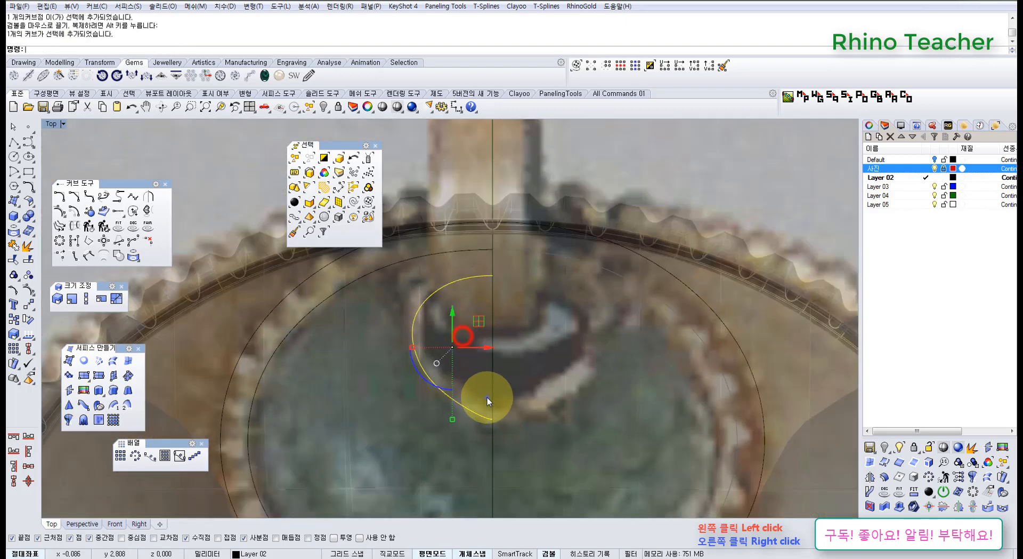
scroll(487, 397, "down", 2)
right_click_drag(487, 397, 472, 339)
middle_click(480, 342)
left_click(410, 340)
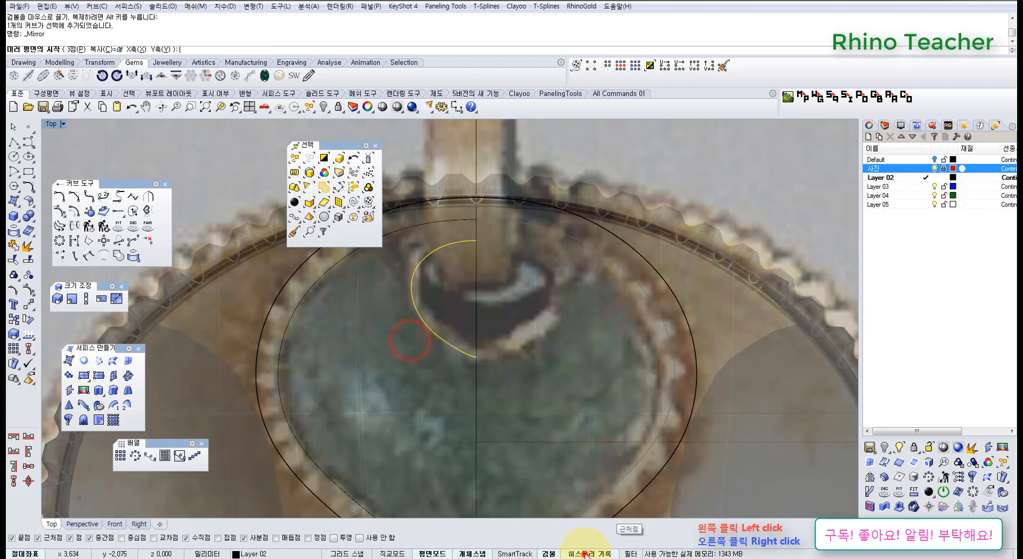
left_click(476, 339)
left_click(493, 251, "shift")
left_click(572, 282)
Step: Show the control points of the small opening's left half curve
scroll(572, 283, "down", 2)
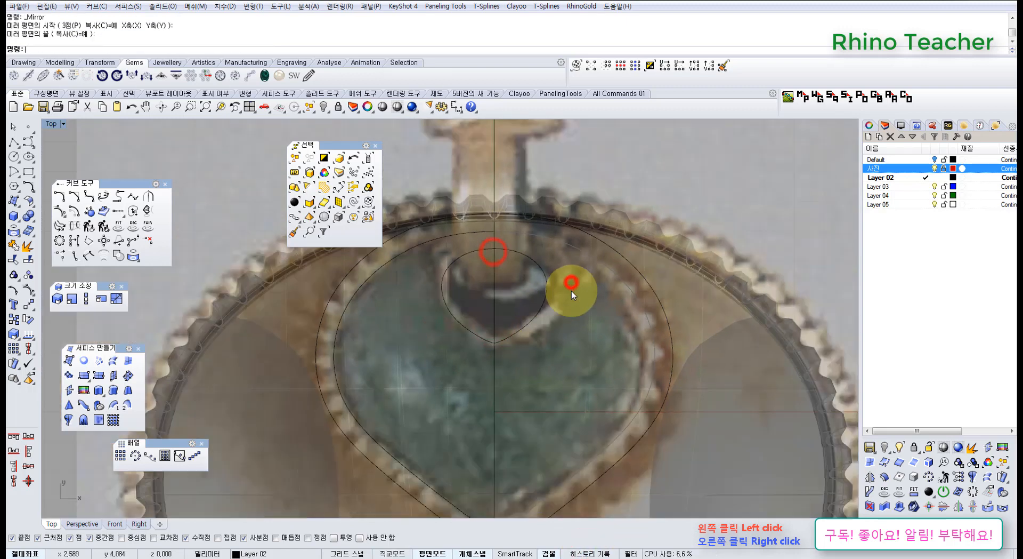
scroll(571, 291, "down", 4)
right_click_drag(563, 299, 485, 346)
scroll(437, 345, "up", 10)
left_click_drag(379, 356, 359, 372)
right_click_drag(364, 368, 497, 358)
key("F10")
scroll(430, 326, "down", 2)
scroll(489, 338, "down", 5)
scroll(515, 288, "up", 9)
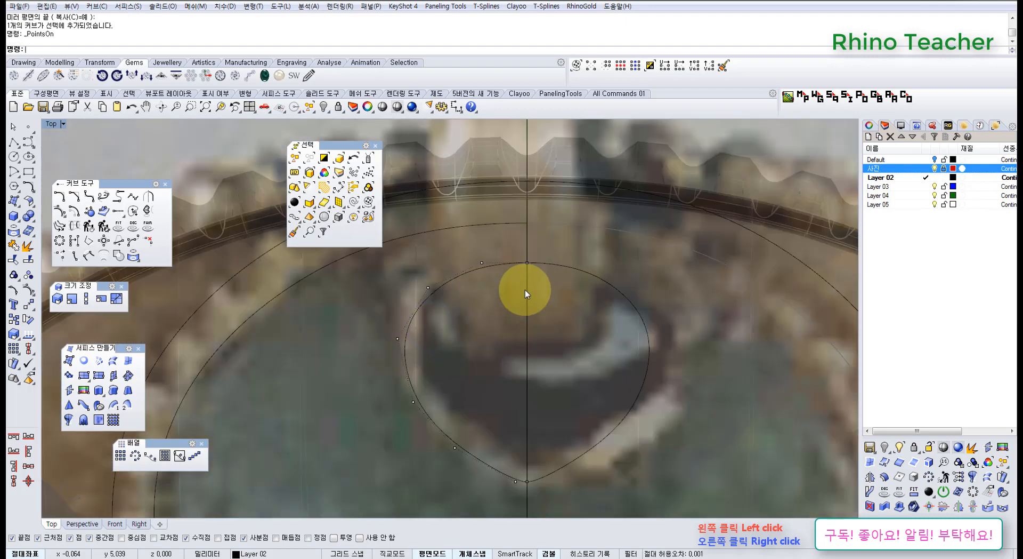
scroll(526, 289, "down", 6)
scroll(552, 289, "down", 6)
right_click_drag(549, 289, 492, 335)
scroll(471, 279, "up", 6)
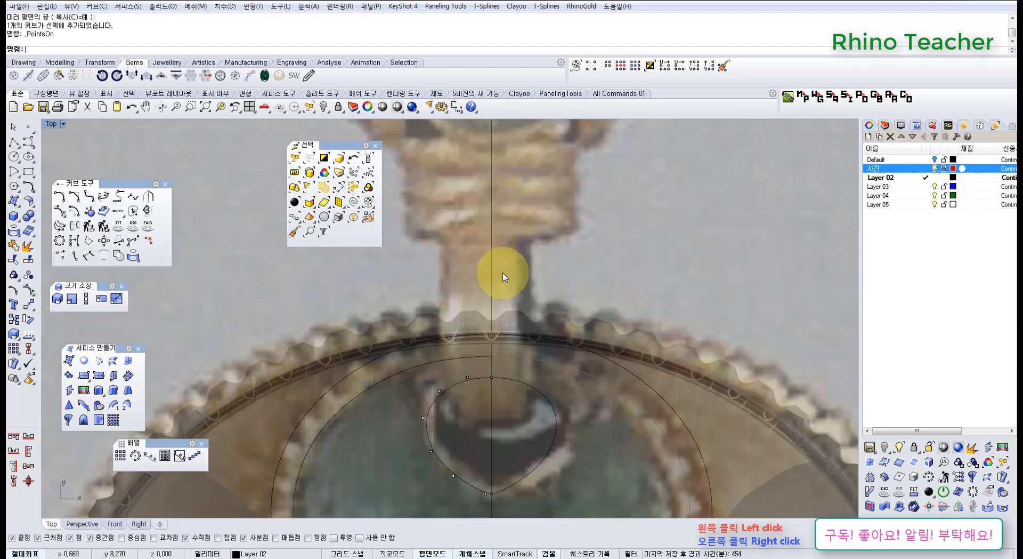
left_click(15, 142)
scroll(464, 260, "up", 3)
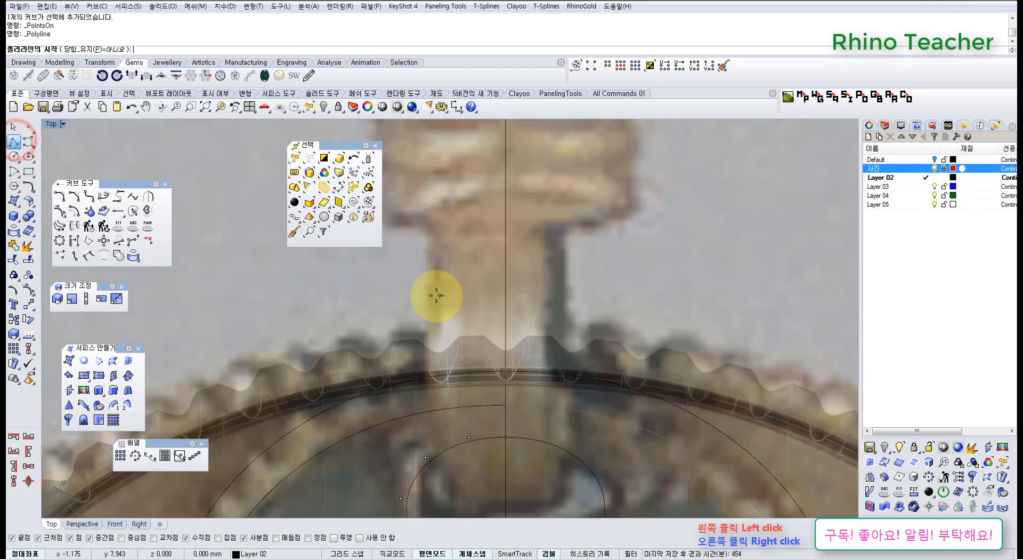
left_click(431, 294)
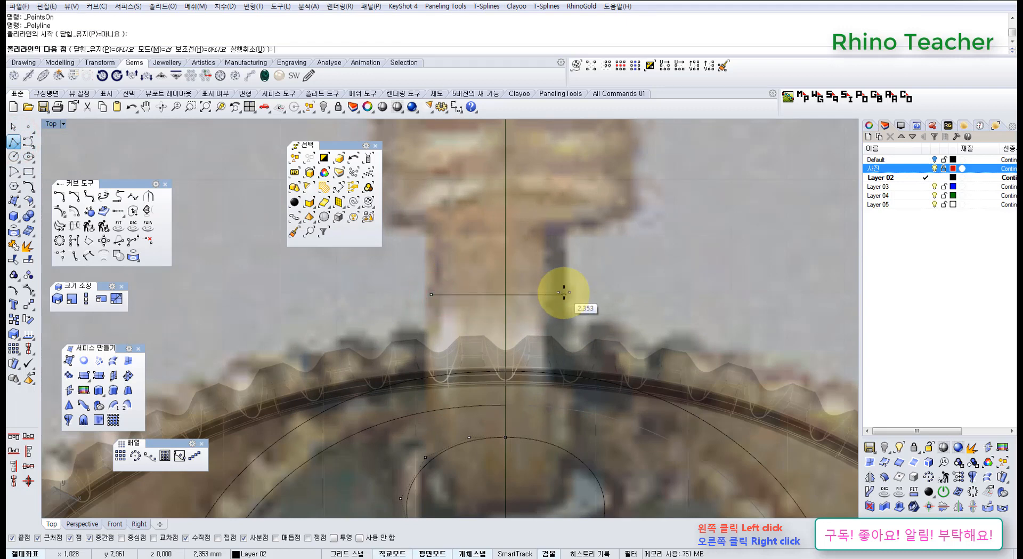
key("Escape")
Step: Move the half curve's leftmost control point slightly outward toward the photo's rim
scroll(565, 293, "down", 7)
right_click_drag(560, 330, 526, 265)
scroll(469, 313, "up", 7)
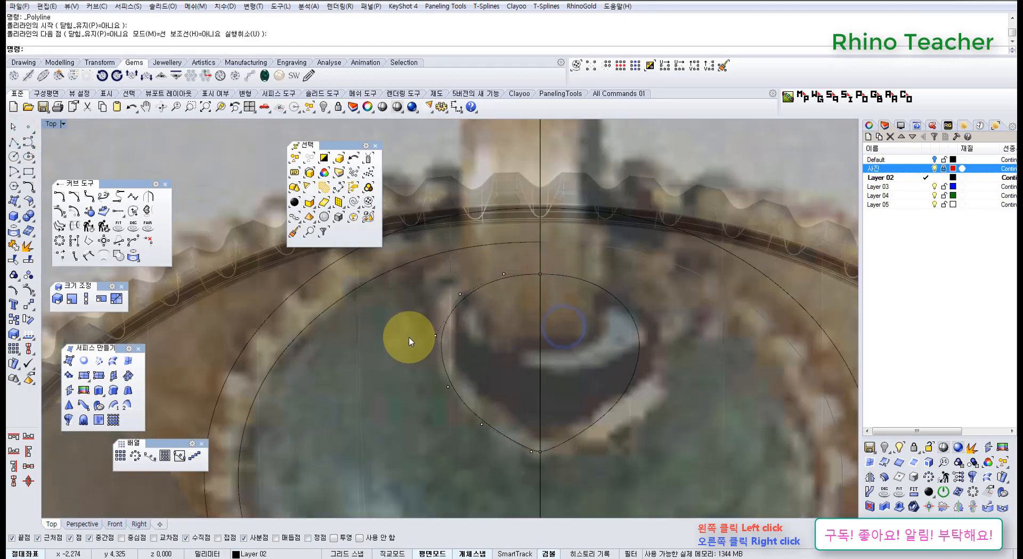
left_click_drag(411, 332, 462, 359)
scroll(457, 341, "up", 6)
left_click_drag(446, 310, 438, 313)
left_click(527, 338)
Step: Move the control points along the half curve's lower left side outward to follow the photo's rim
scroll(545, 368, "down", 7)
right_click_drag(549, 377, 505, 305)
scroll(455, 314, "up", 7)
left_click_drag(430, 320, 467, 318)
left_click(522, 306)
scroll(557, 322, "down", 7)
right_click_drag(549, 320, 471, 305)
scroll(475, 351, "up", 7)
left_click_drag(429, 328, 466, 370)
left_click_drag(468, 320, 465, 329)
left_click(498, 306)
Step: Select the half curve's two lowest control points and shift them slightly along the vertical axis
right_click_drag(510, 344, 469, 304)
left_click_drag(465, 307, 564, 395)
scroll(509, 341, "up", 4)
left_click_drag(496, 342, 498, 343)
left_click(546, 310)
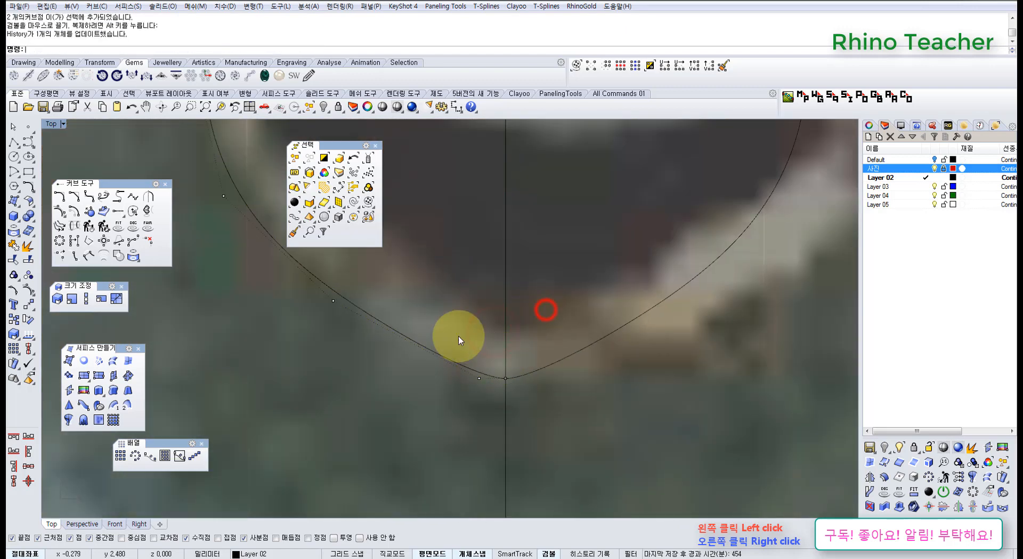
Step: Shift the control point beside the bottom end point horizontally away from the axis and turn off the control points
scroll(469, 336, "down", 8)
right_click_drag(469, 338, 509, 398)
scroll(510, 398, "up", 6)
left_click_drag(504, 390, 539, 424)
scroll(569, 334, "down", 6)
right_click_drag(569, 333, 530, 384)
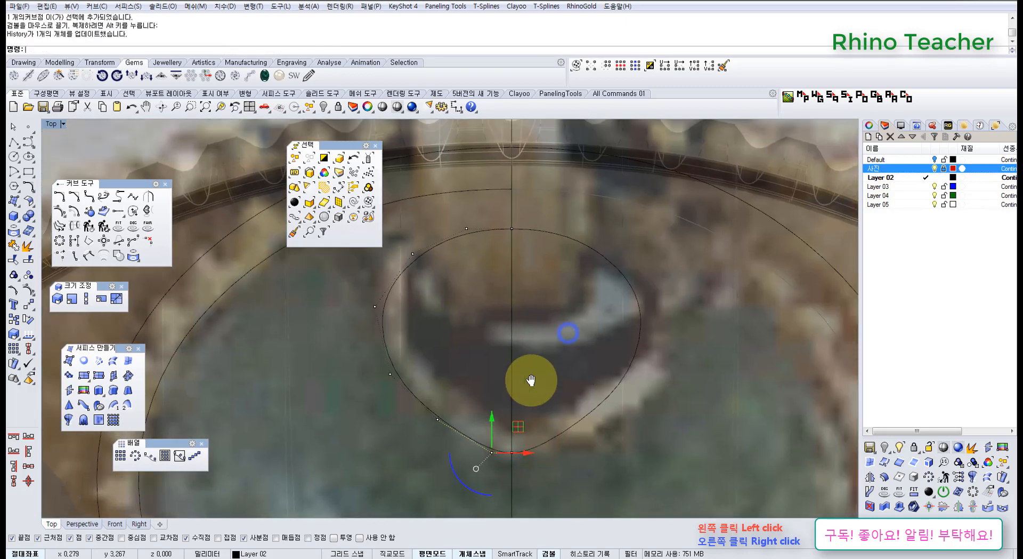
key("Escape")
key("Escape")
Step: Show the left half curve's control points again and shift the point beside the top end point slightly outward
scroll(544, 329, "down", 4)
right_click_drag(537, 331, 504, 337)
scroll(443, 279, "up", 4)
mouse_move(443, 279)
right_mouse_down()
mouse_move(407, 287)
mouse_move(490, 322)
right_mouse_up()
scroll(408, 287, "down", 8)
scroll(491, 324, "down", 5)
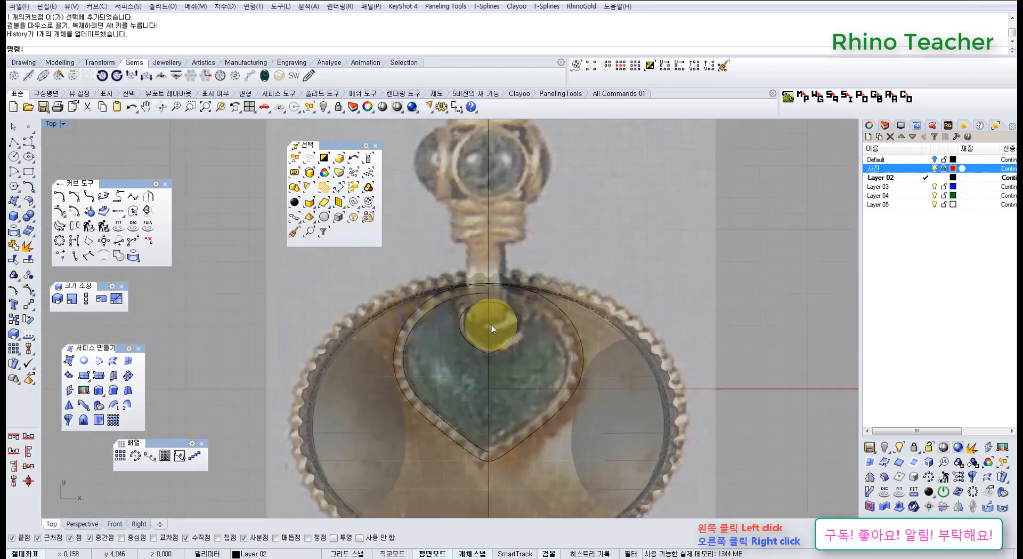
scroll(477, 335, "up", 6)
left_click_drag(454, 346, 389, 314)
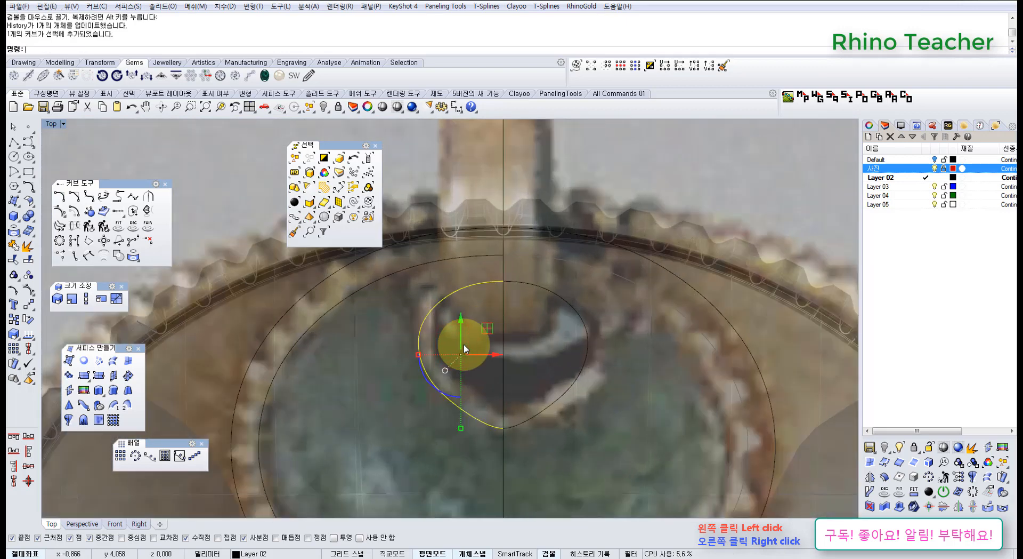
key("F10")
right_click_drag(487, 327, 457, 317)
scroll(434, 265, "up", 6)
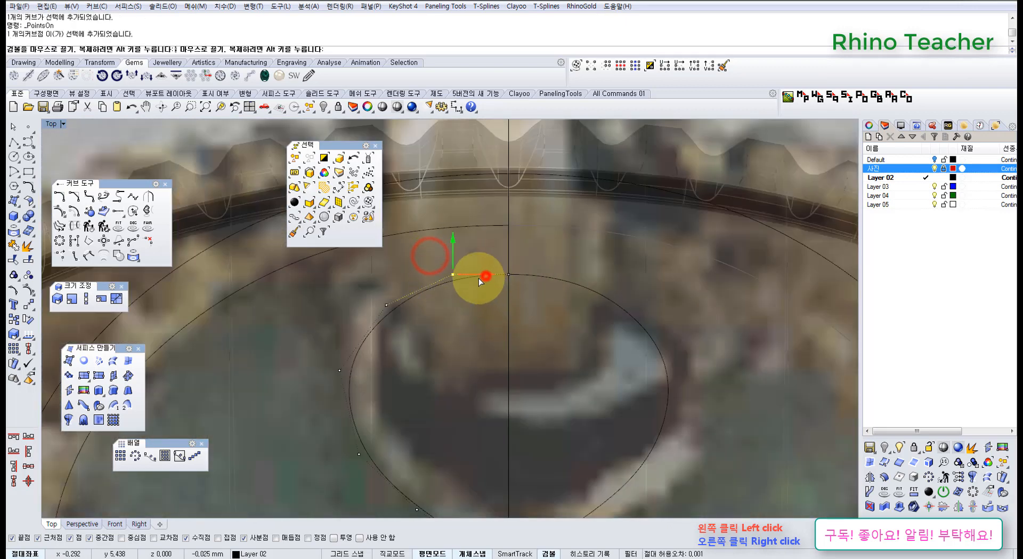
left_click_drag(479, 278, 470, 290)
left_click(456, 306)
Step: Shift the half curve's upper-left control point outward by about 0.071 mm
scroll(455, 329, "down", 2)
right_click_drag(455, 336, 461, 301)
scroll(436, 302, "up", 3)
left_click_drag(391, 268, 448, 310)
scroll(450, 311, "down", 1)
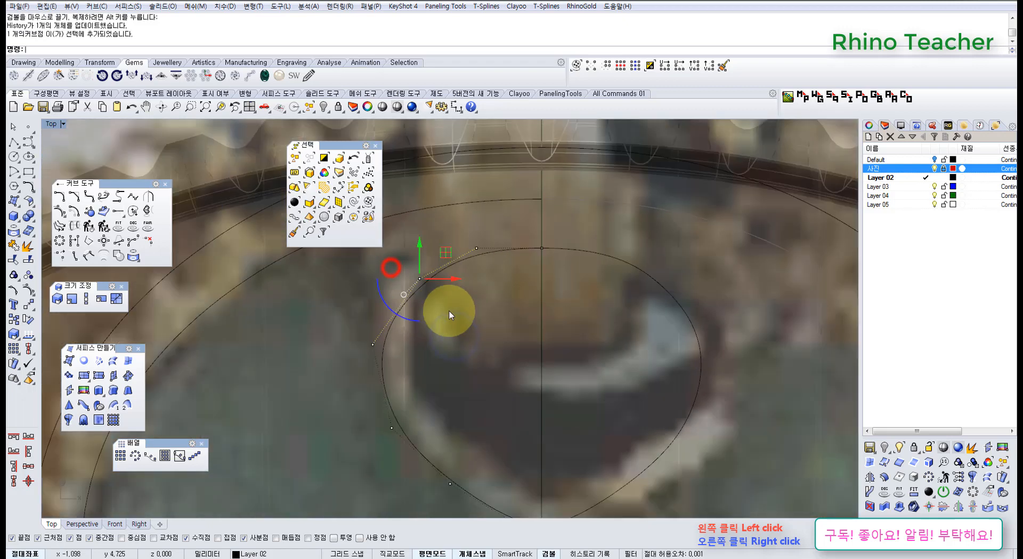
scroll(449, 311, "down", 1)
right_click_drag(450, 311, 495, 292)
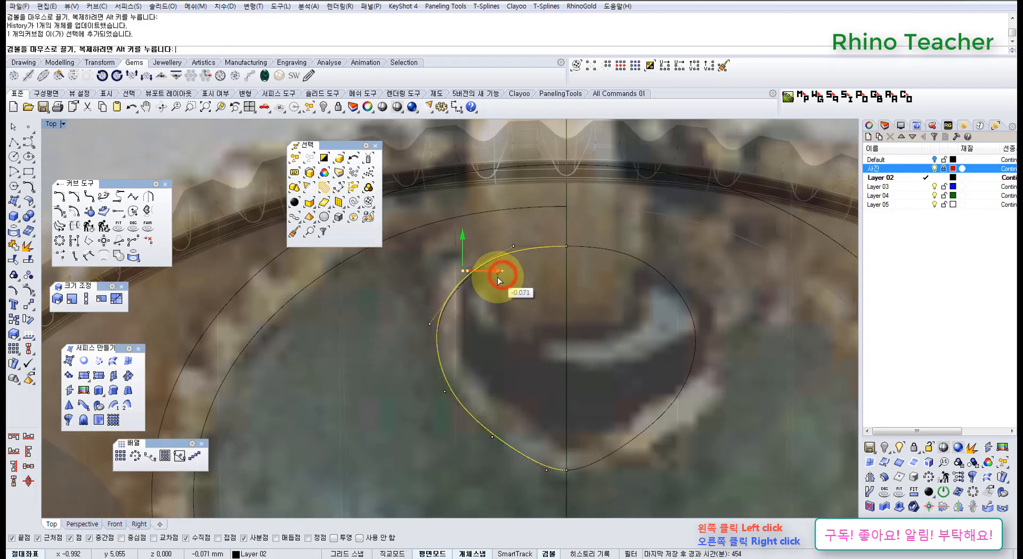
left_click_drag(498, 276, 498, 277)
left_click(532, 292)
Step: Shift the control point beside the top end point slightly back toward the vertical axis
scroll(535, 295, "down", 8)
right_click_drag(536, 295, 500, 309)
scroll(487, 263, "up", 8)
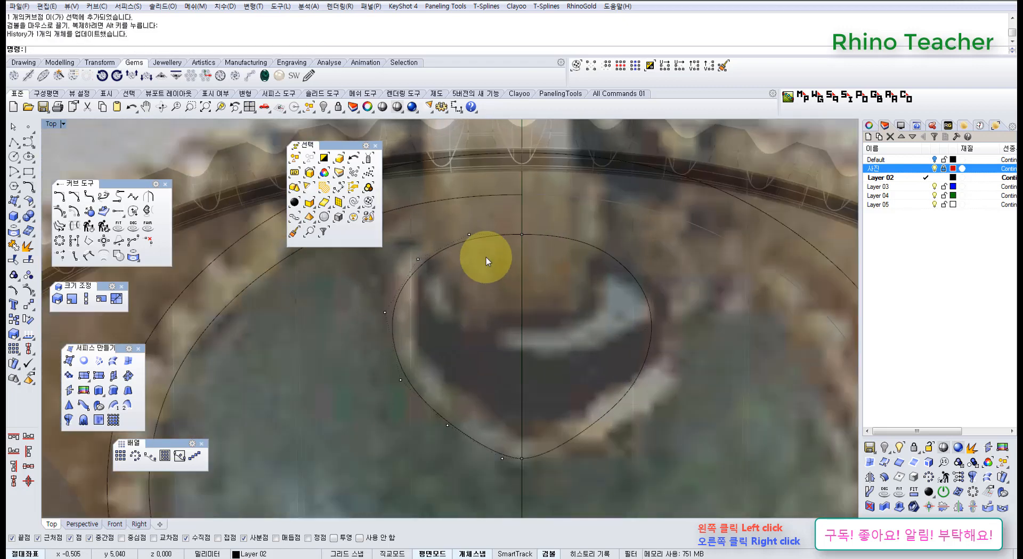
left_click_drag(456, 216, 504, 237)
scroll(485, 238, "up", 4)
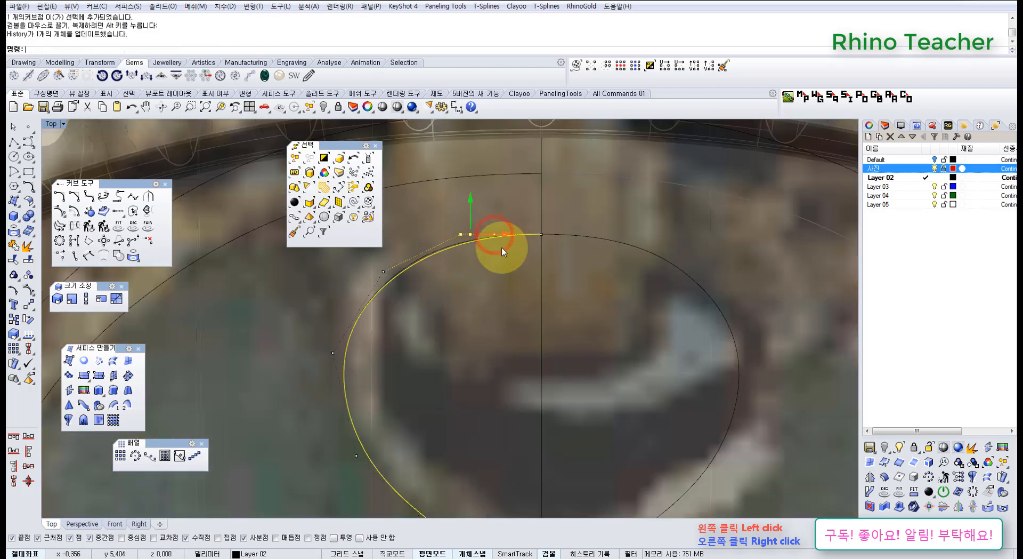
left_click(493, 276)
Step: Examine the small opening's outline against the photo and turn off the control points
scroll(496, 291, "down", 6)
right_click_drag(499, 329, 496, 273)
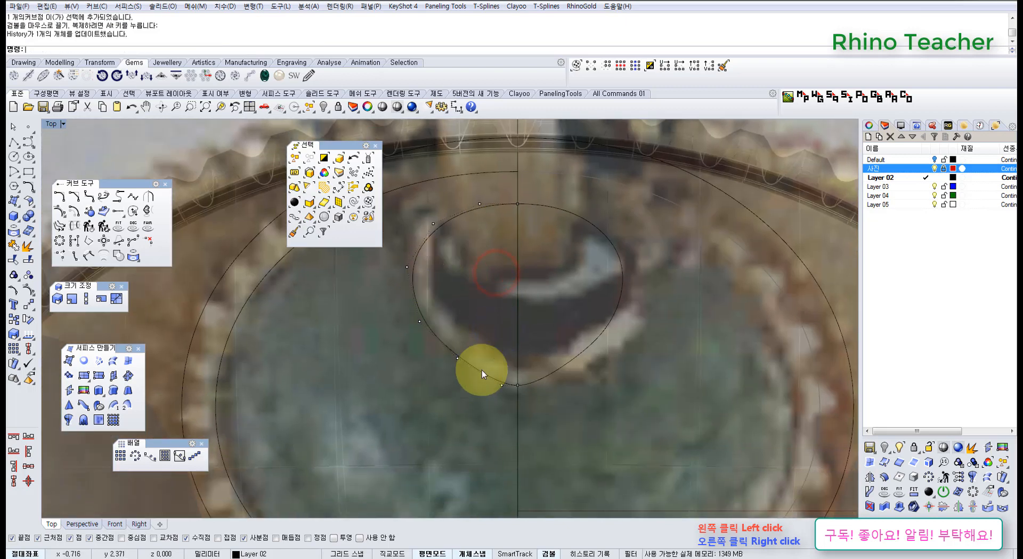
scroll(523, 332, "down", 5)
scroll(507, 299, "up", 5)
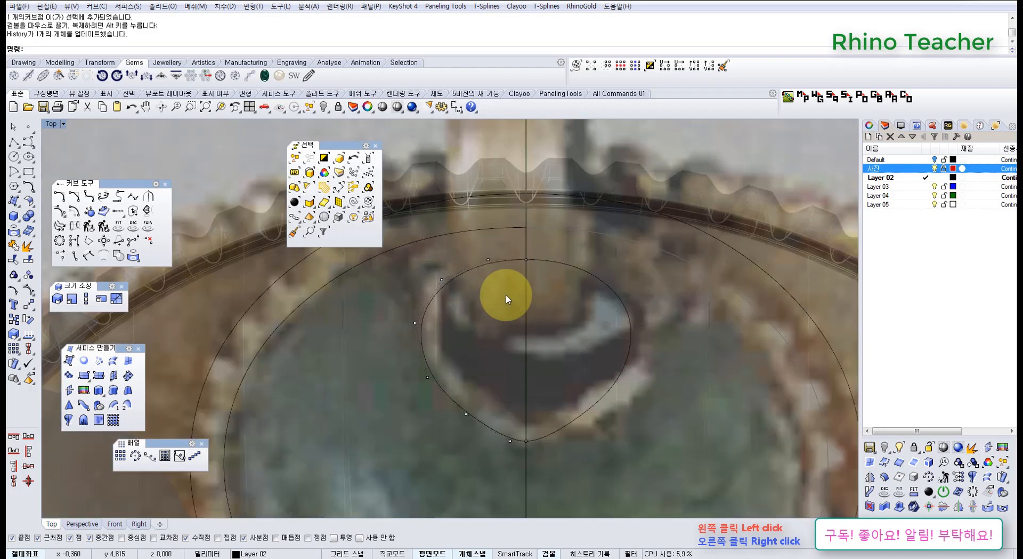
right_click_drag(516, 288, 461, 264)
scroll(486, 290, "down", 4)
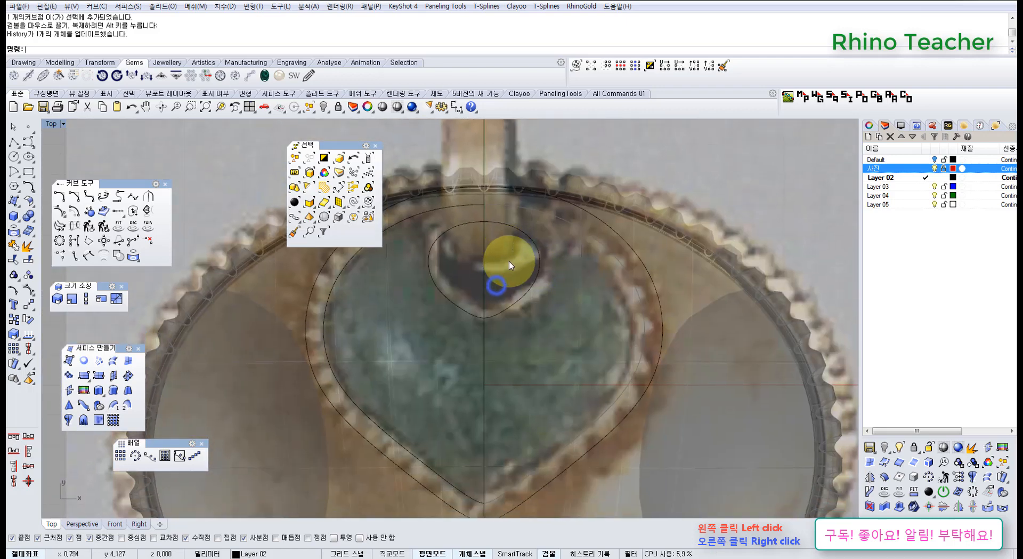
scroll(466, 276, "up", 5)
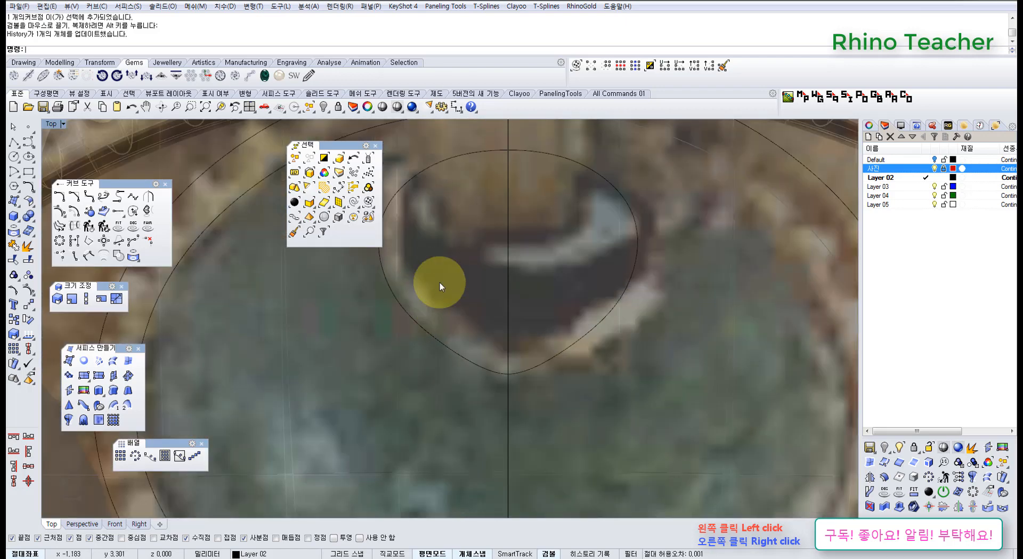
Step: Select the small opening's left half curve and turn its control points on
right_click_drag(417, 210, 431, 305)
scroll(431, 305, "up", 2)
left_click_drag(427, 328, 397, 307)
key("F10")
left_click(434, 311)
Step: Move the control point just below the half curve's leftmost one slightly to fit the photo's rim
right_click_drag(450, 336, 434, 286)
left_click_drag(363, 362, 408, 384)
right_click_drag(420, 359, 464, 333)
left_click_drag(442, 315, 441, 320)
left_click(483, 319)
right_click_drag(487, 331, 464, 306)
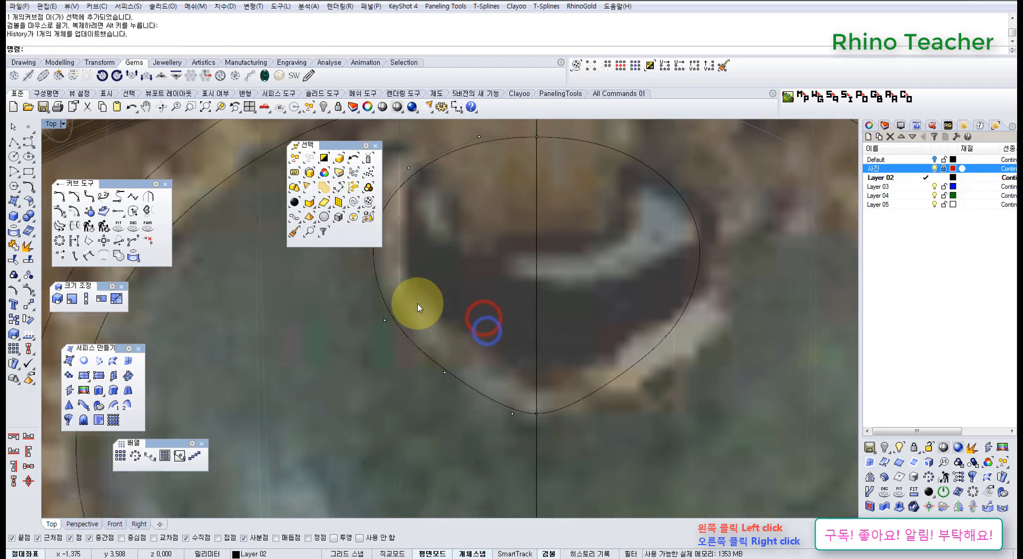
Step: Move the half curve's lower side control point and the two bottom control points slightly downward
left_click_drag(418, 306, 491, 332)
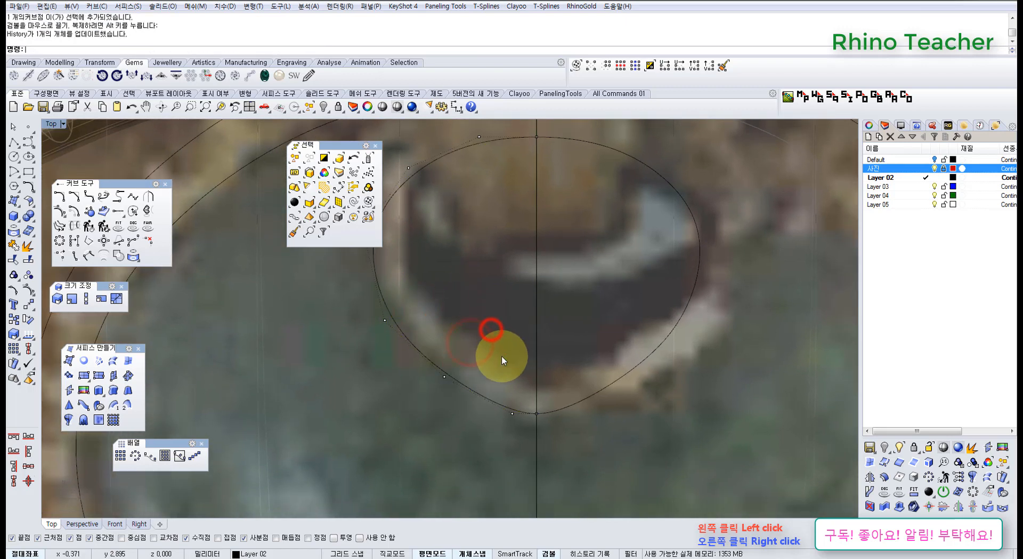
scroll(445, 262, "down", 5)
right_click_drag(484, 297, 457, 276)
scroll(457, 279, "up", 5)
left_click_drag(458, 284, 487, 350)
right_click_drag(491, 325, 522, 376)
left_click_drag(501, 351, 505, 355)
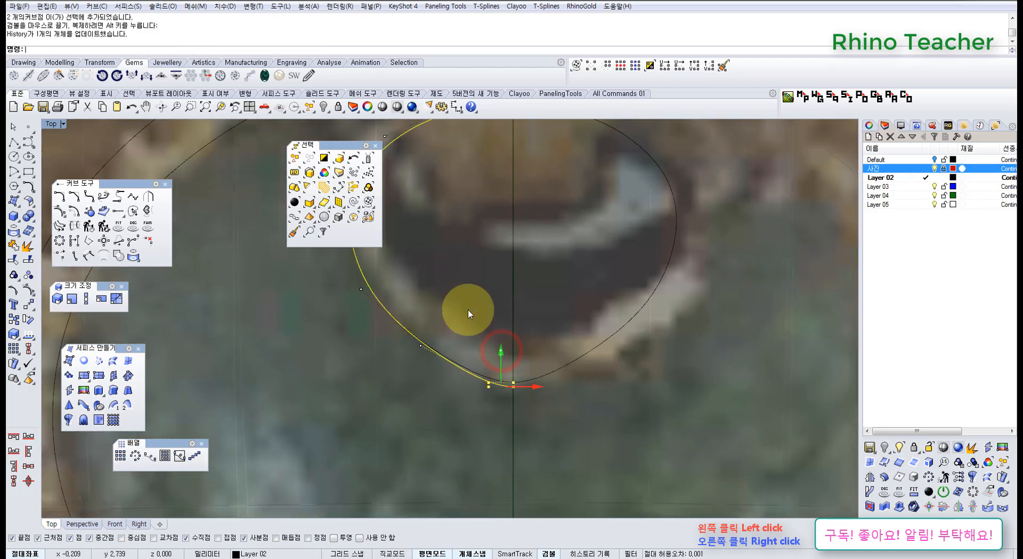
Step: Compare the adjusted opening with the whole heart in the photo and turn off the half curve's control points
scroll(468, 299, "down", 4)
right_click_drag(463, 270, 461, 290)
scroll(461, 290, "up", 4)
left_click(465, 220)
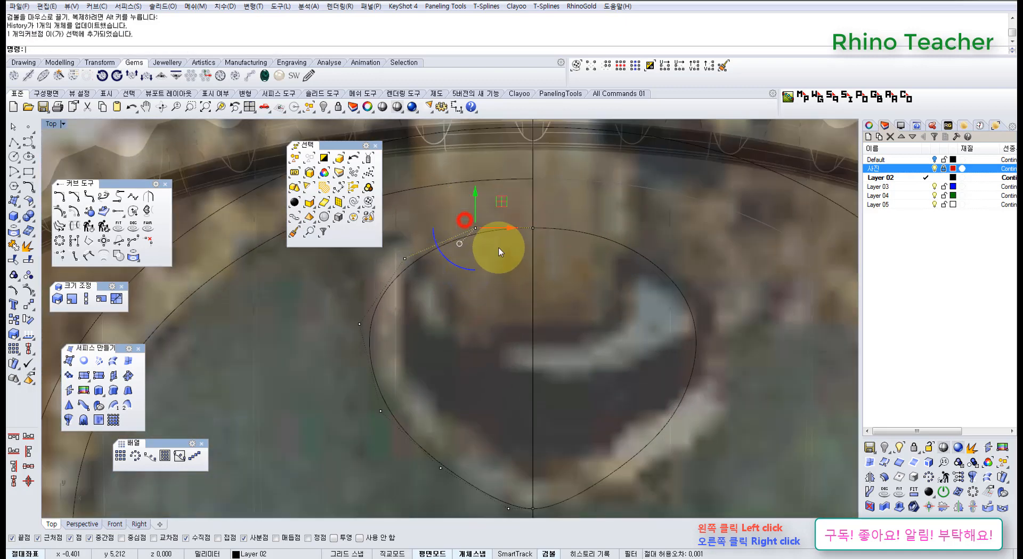
scroll(500, 252, "down", 4)
right_click_drag(492, 330, 500, 271)
scroll(517, 355, "down", 5)
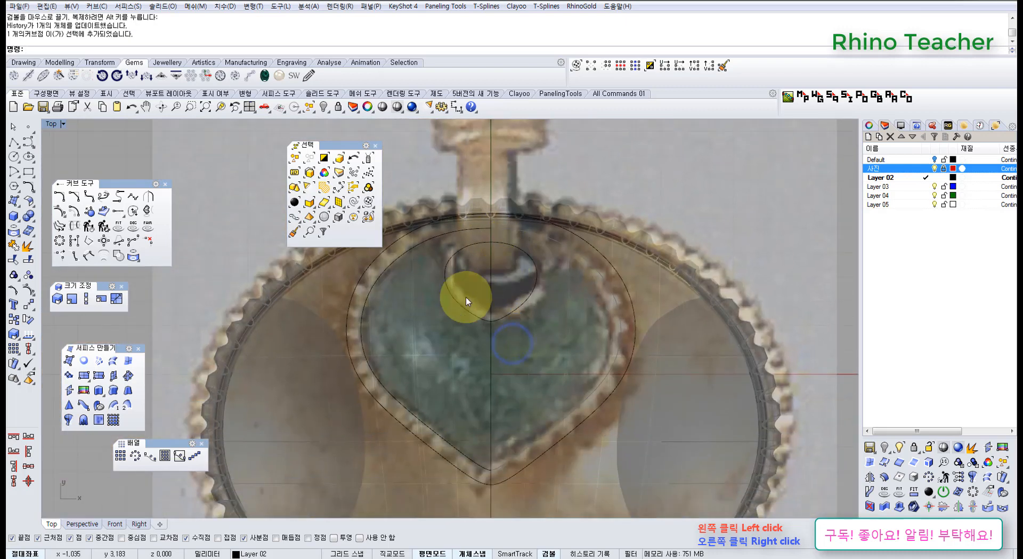
scroll(467, 298, "up", 5)
Step: Join the small opening's left and right halves into one closed curve and accept the history warning
left_click_drag(475, 291, 443, 331)
scroll(484, 302, "down", 4)
right_click_drag(483, 303, 460, 332)
scroll(461, 333, "up", 6)
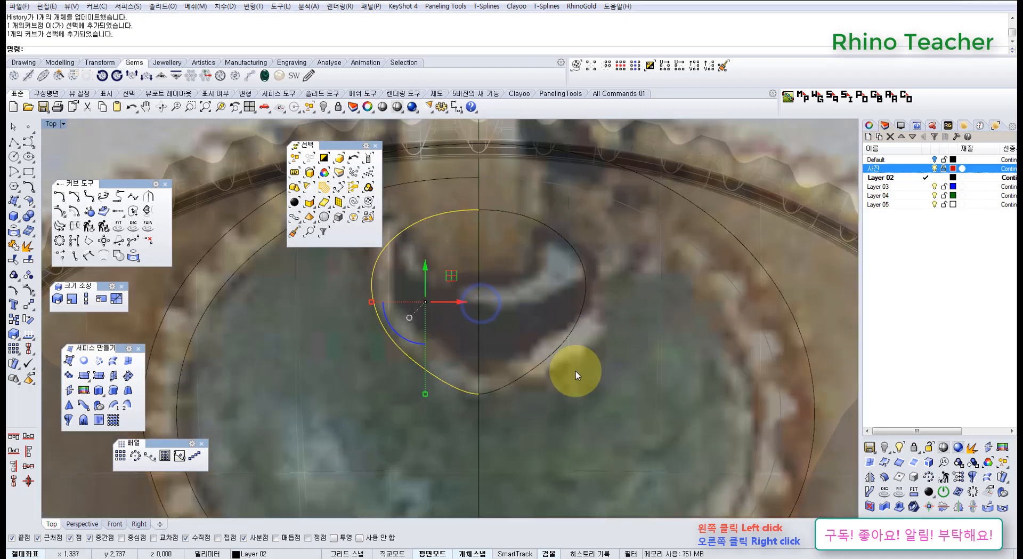
left_click_drag(584, 376, 541, 328, "shift")
scroll(541, 331, "down", 3)
right_click_drag(552, 334, 515, 360)
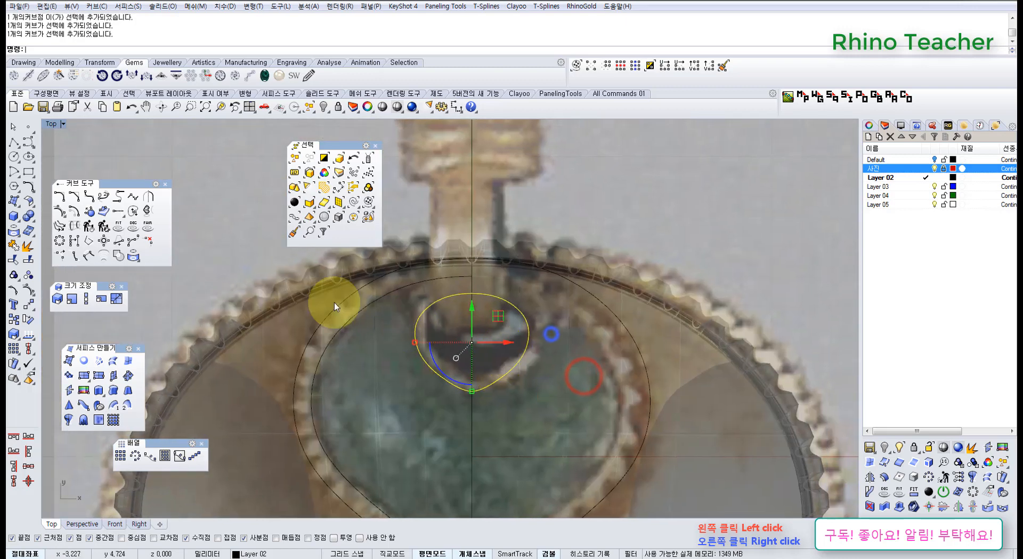
left_click(13, 246)
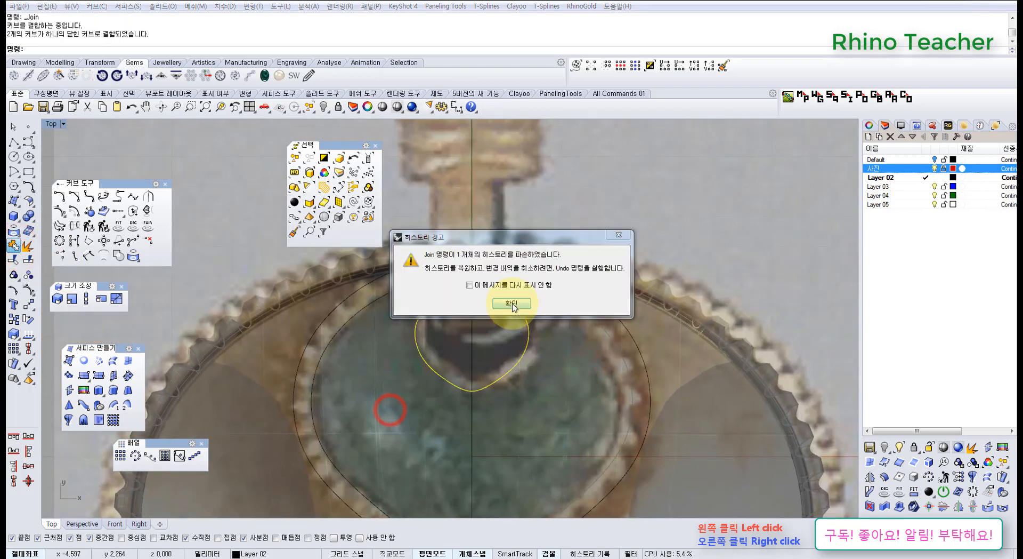
left_click(513, 303)
left_click(569, 358)
Step: Unlock only the locked right half of the heart's inner outline
scroll(569, 359, "down", 2)
right_click_drag(560, 373, 465, 257)
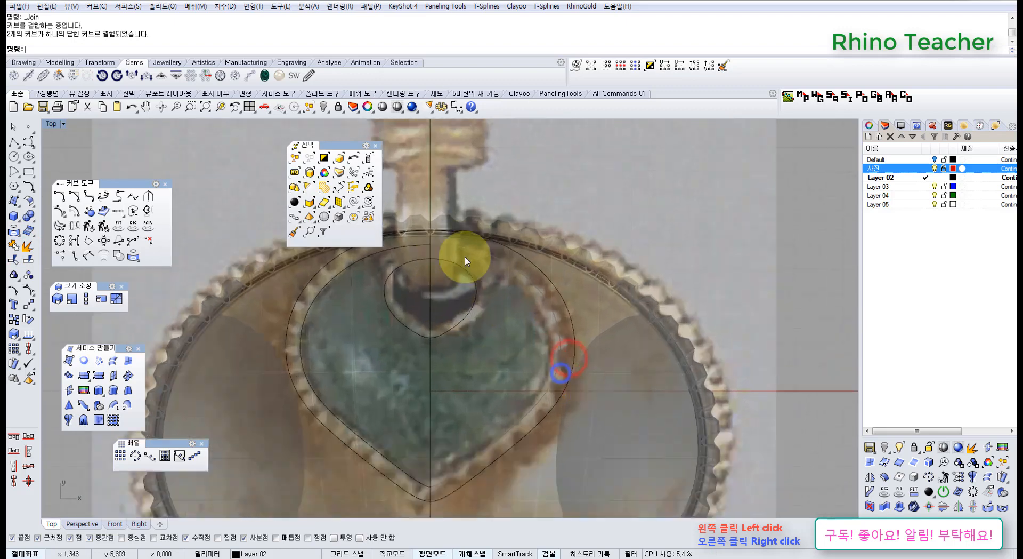
middle_click(463, 243)
left_click(456, 215)
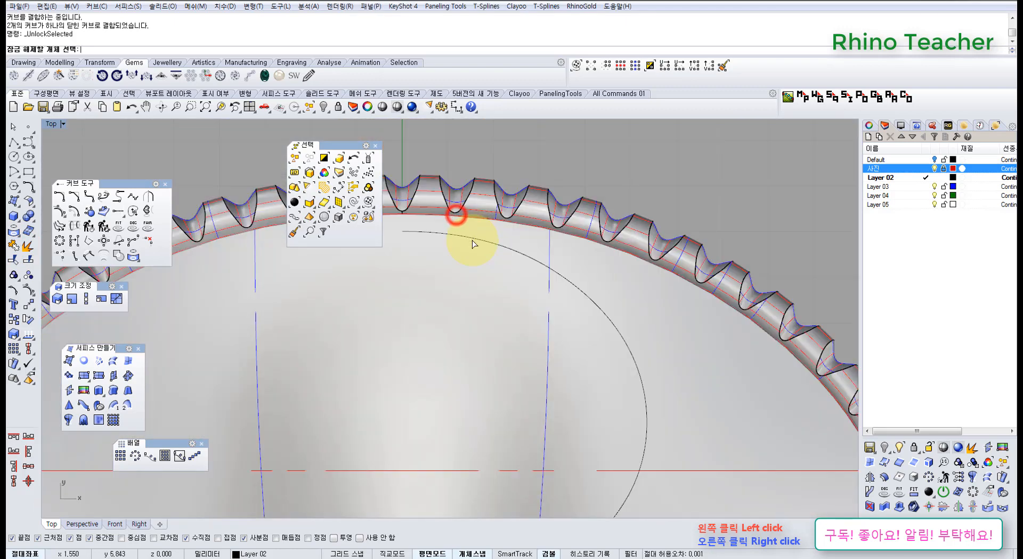
left_click(472, 240)
left_click(472, 239)
right_click(473, 239)
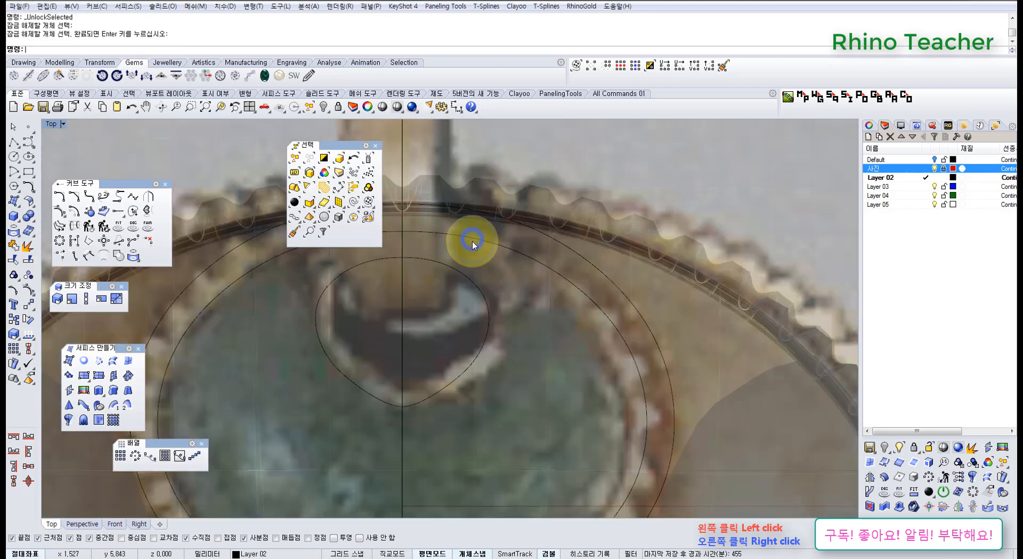
Step: Join the two halves of the heart's inner outline into one closed curve
scroll(471, 243, "down", 5)
right_click_drag(464, 261, 504, 306)
left_click(506, 298)
left_click(440, 299)
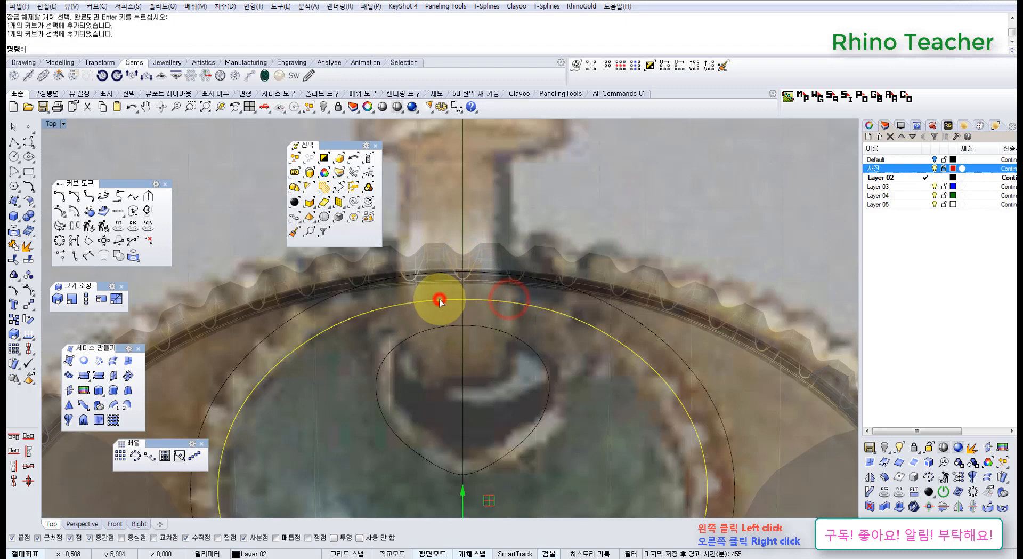
key("Return")
left_click(17, 244)
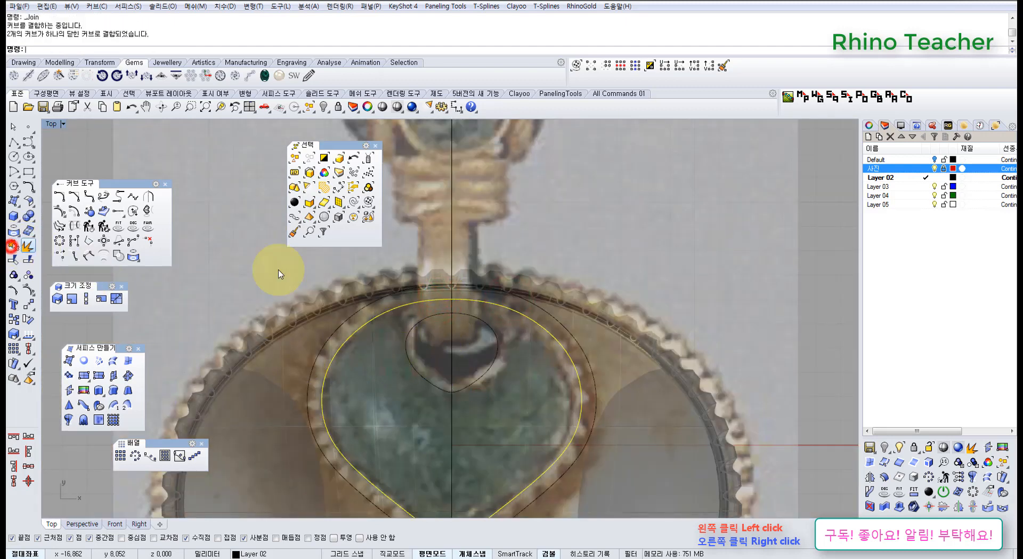
left_click(523, 299)
Step: Switch to the maximized Perspective view and hide the 사진 reference photo layer
scroll(629, 243, "down", 7)
right_click_drag(604, 315, 532, 344)
key("ctrl+F4")
right_click_drag(607, 368, 565, 341)
scroll(575, 399, "down", 7)
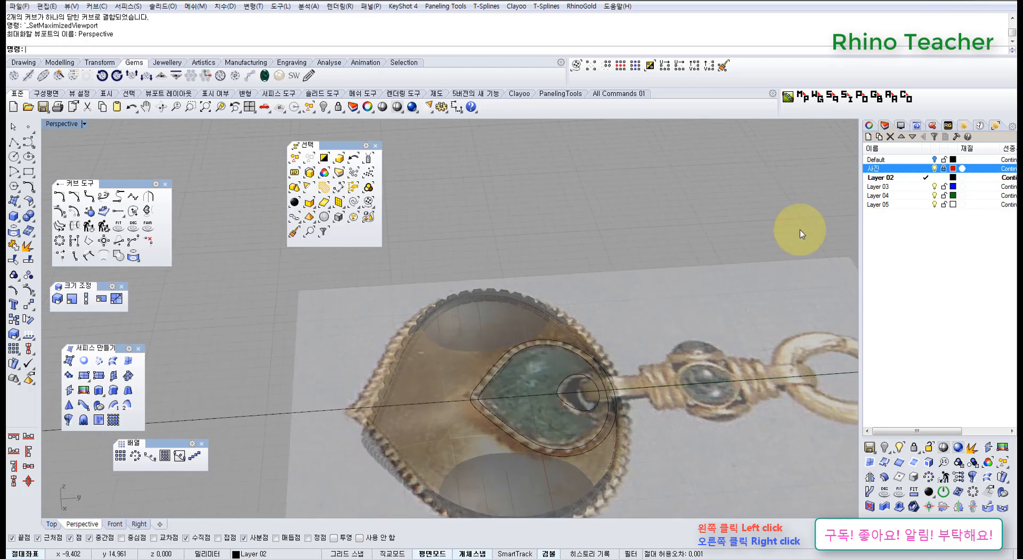
left_click(935, 169)
right_click_drag(568, 375, 402, 337)
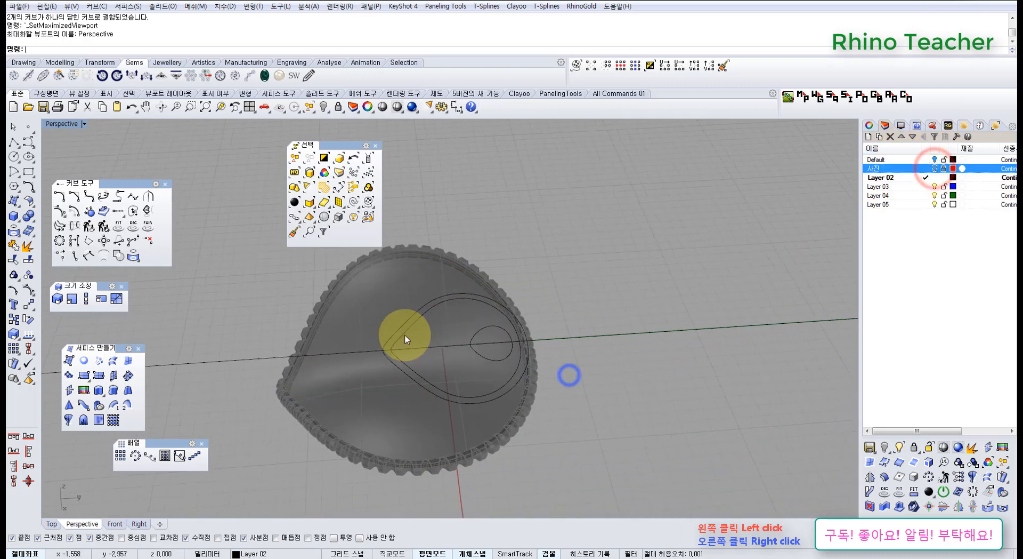
Step: Lock the long straight centre line that runs through the heart
scroll(457, 366, "up", 5)
left_click(447, 367)
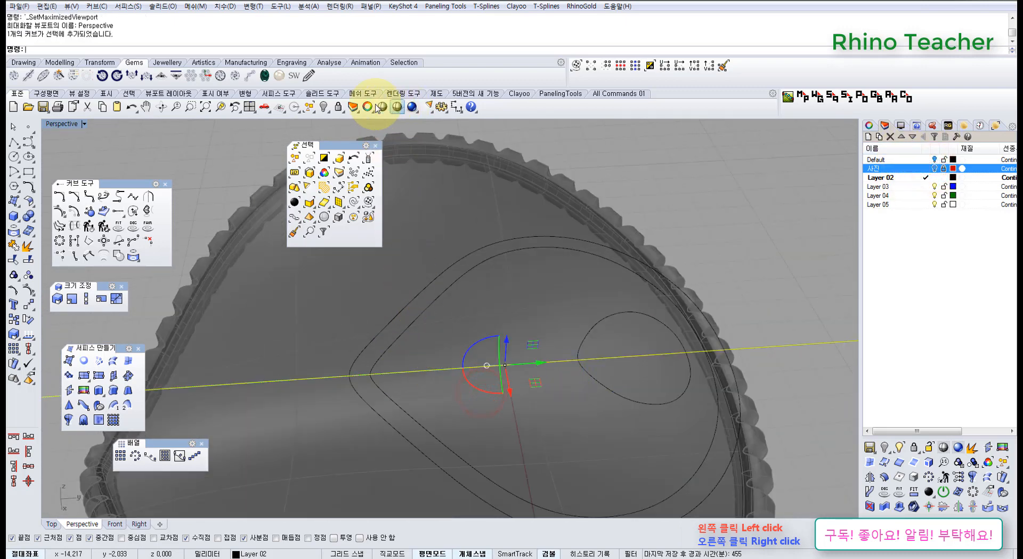
left_click(337, 108)
mouse_move(538, 311)
right_mouse_down()
mouse_move(533, 304)
mouse_move(524, 315)
mouse_move(541, 319)
right_mouse_up()
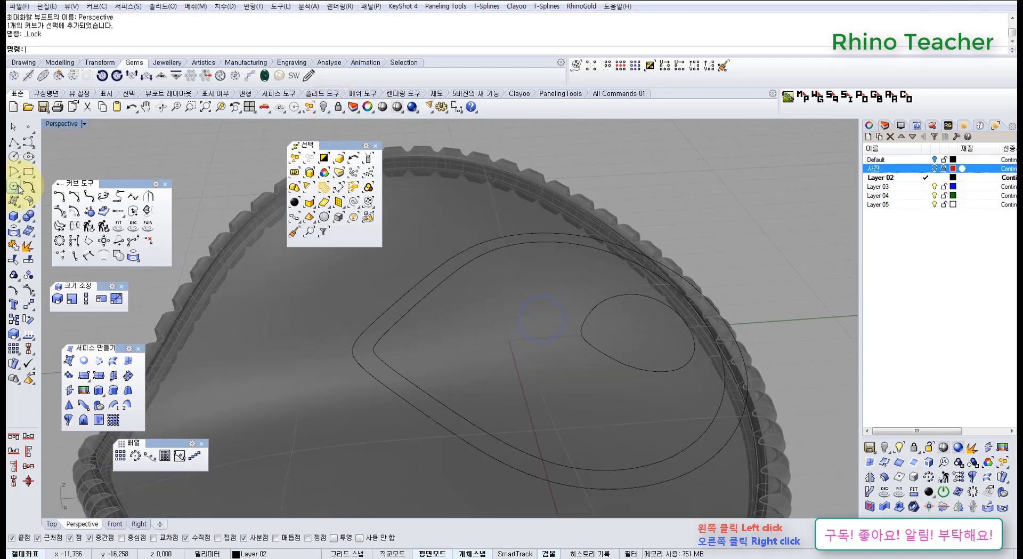
Step: Draw two straight polylines joining the small opening to the heart's inner outline, one from the pointed tip and one at the opposite end
left_click(14, 142)
left_click(373, 349)
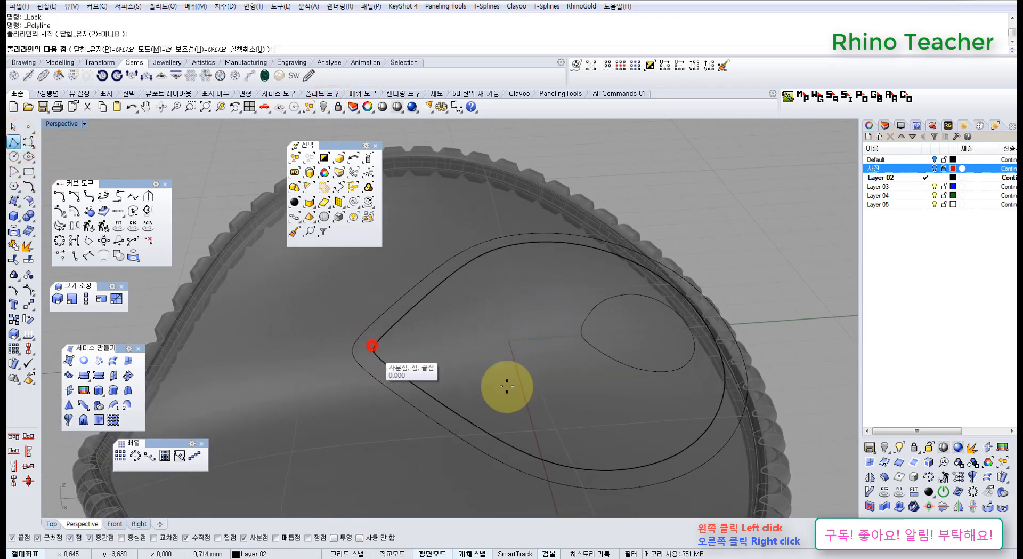
left_click(581, 334)
right_click_drag(669, 338, 556, 429)
left_click(466, 345)
right_click(487, 347)
scroll(473, 353, "up", 6)
Step: Change both connecting lines to degree 3 and show their control points
left_click(474, 343)
scroll(453, 350, "down", 6)
key("ctrl+F1")
scroll(510, 376, "down", 5)
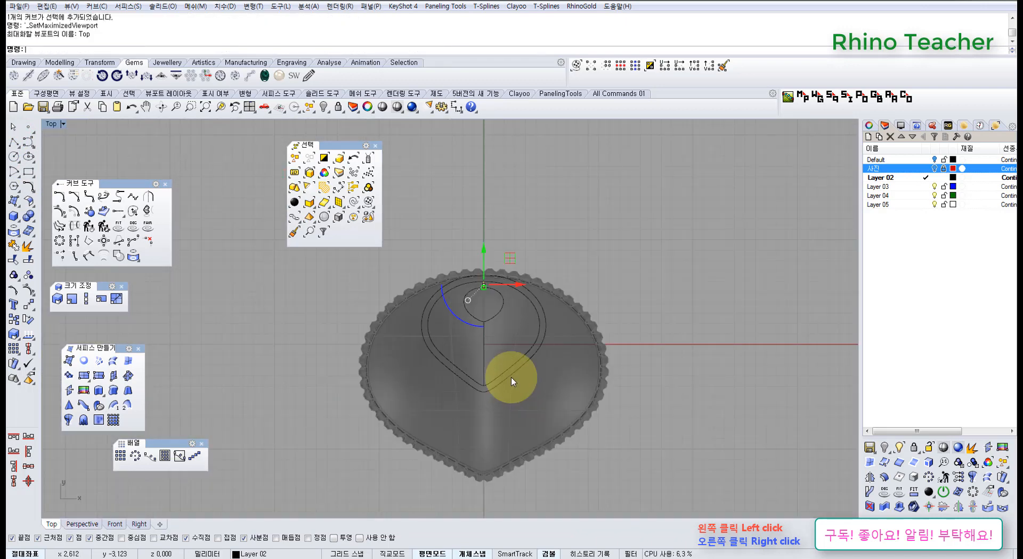
scroll(500, 314, "up", 8)
key("ctrl+F3")
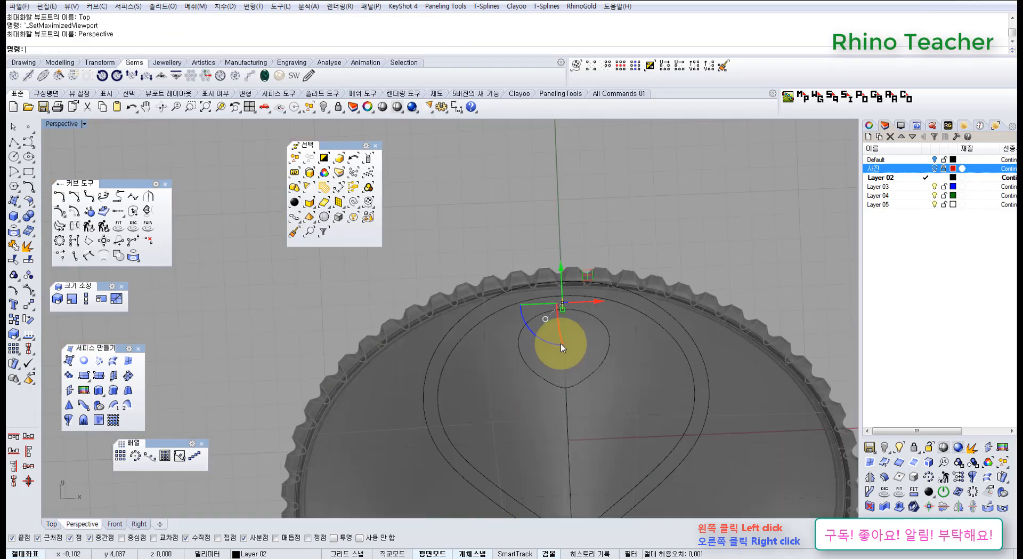
right_click_drag(550, 340, 423, 289)
scroll(424, 289, "up", 3)
left_click(389, 456)
right_click_drag(371, 410, 201, 215)
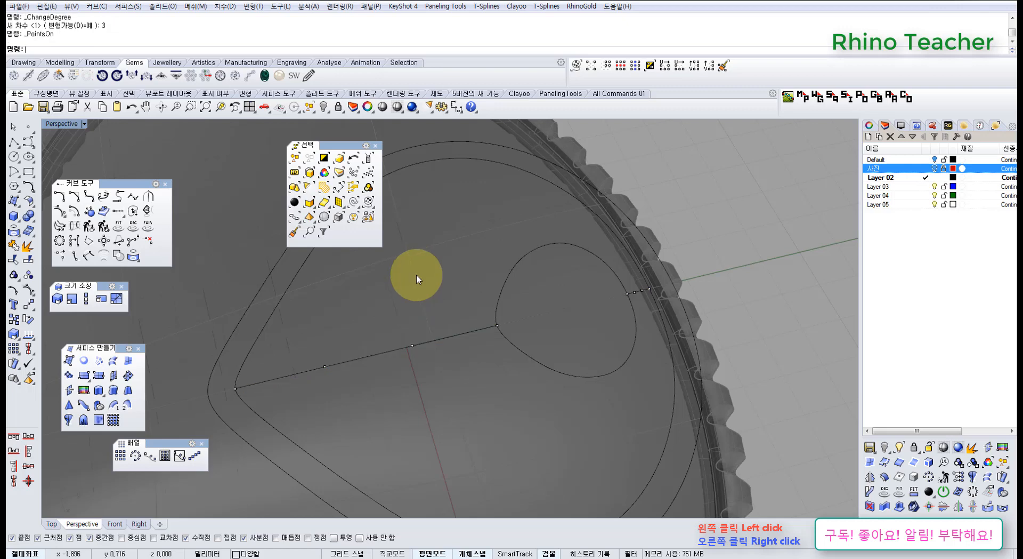
Step: Select the two middle control points of both connecting lines and raise them together to form arches
left_click_drag(430, 399, 433, 400)
right_click_drag(544, 338, 514, 312)
scroll(588, 255, "up", 10)
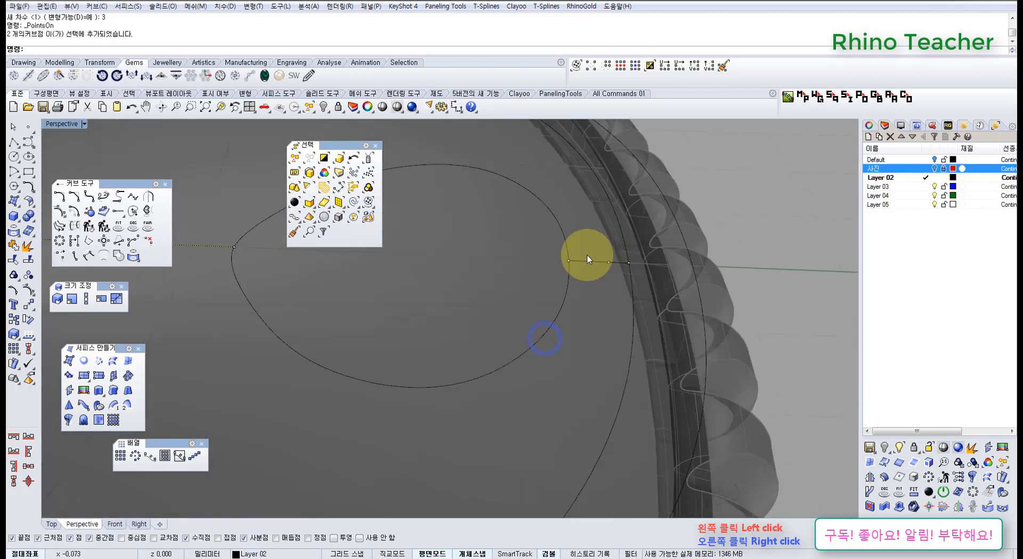
left_click_drag(578, 243, 630, 288)
scroll(631, 288, "down", 10)
right_click_drag(530, 322, 595, 263)
left_click_drag(586, 293, 587, 280)
right_click_drag(697, 297, 531, 298)
Step: Deselect the short arch's points and raise only the long arch's two middle control points further
left_click_drag(582, 232, 659, 332, "ctrl")
right_click_drag(497, 306, 453, 330)
left_click_drag(442, 333, 466, 293)
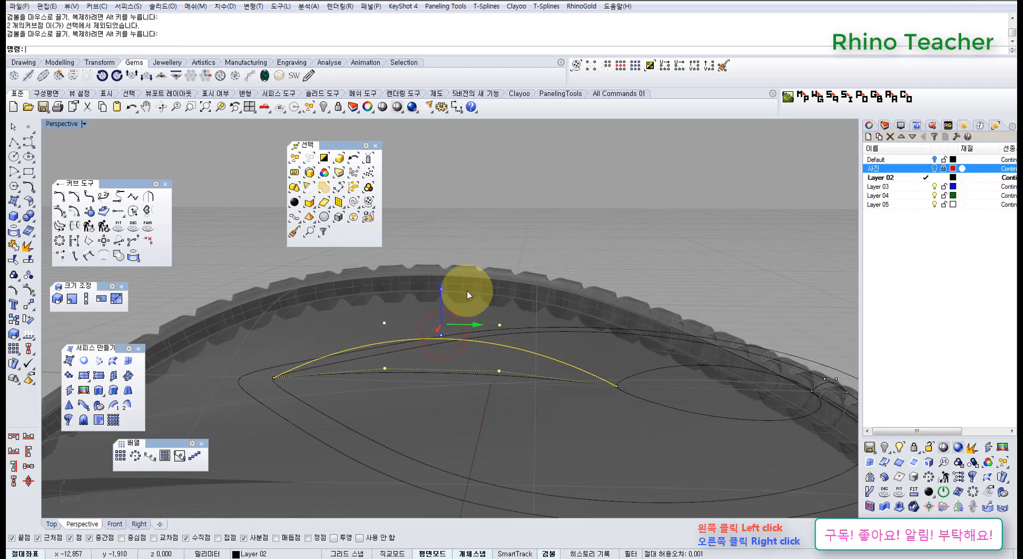
right_click_drag(466, 293, 602, 372)
Step: Measure the long arch's height from its base to its peak in the maximized Right view without placing a dimension
key("ctrl+F3")
scroll(489, 304, "up", 6)
key("Escape")
key("Escape")
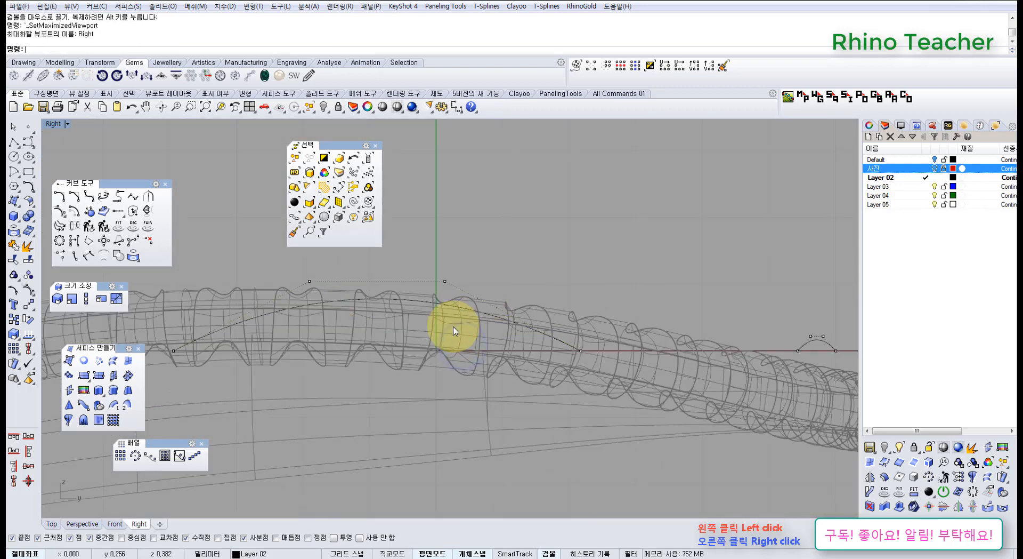
scroll(507, 337, "down", 4)
right_click_drag(509, 340, 486, 373)
left_click(454, 108)
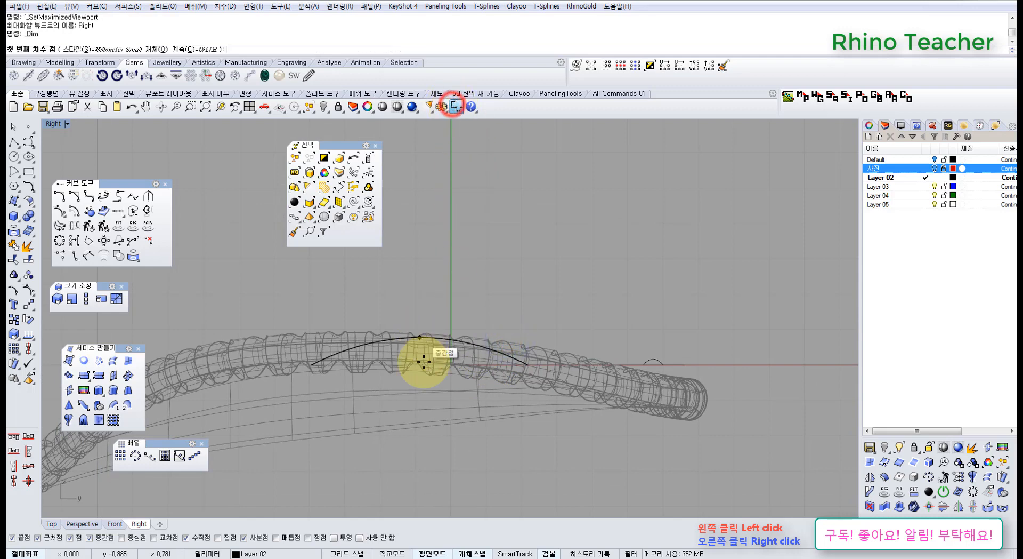
scroll(416, 373, "up", 2)
left_click(420, 382)
left_click(418, 334)
scroll(504, 331, "down", 4)
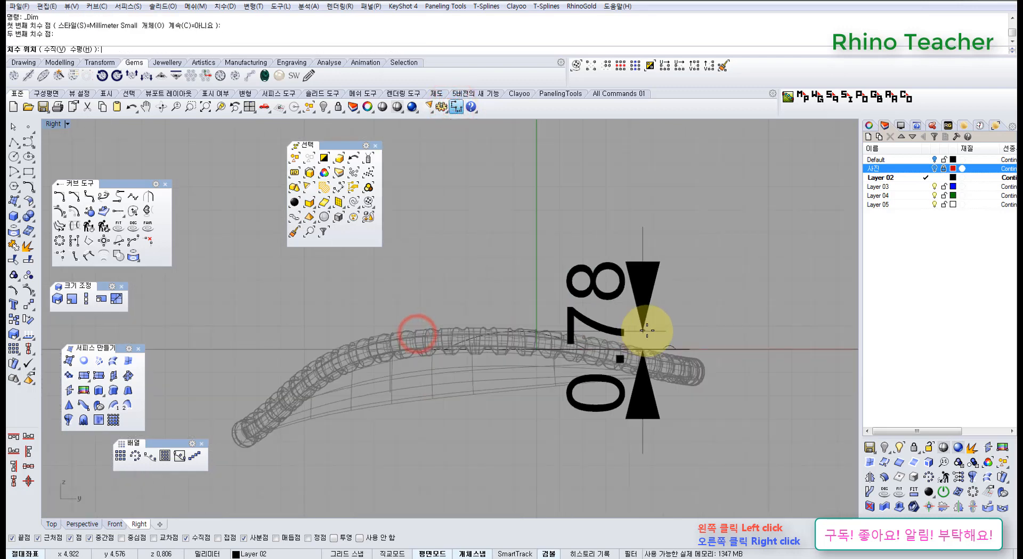
key("Escape")
Step: Raise the long arch's two middle control points by about 0.4 mm in the Perspective view, then hide the points
key("ctrl+F4")
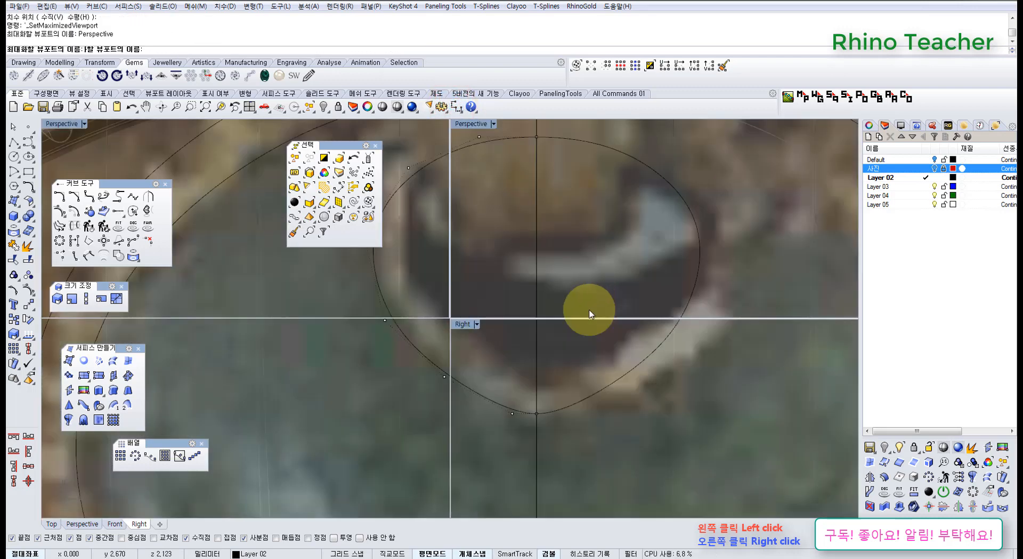
right_click_drag(504, 287, 500, 352)
left_click(474, 386)
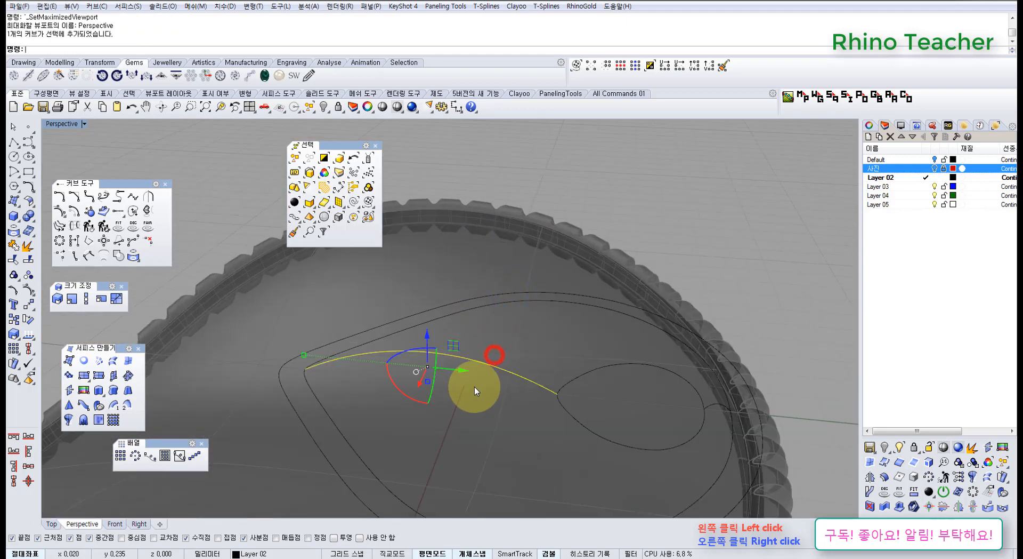
key("F10")
right_click_drag(441, 363, 456, 328)
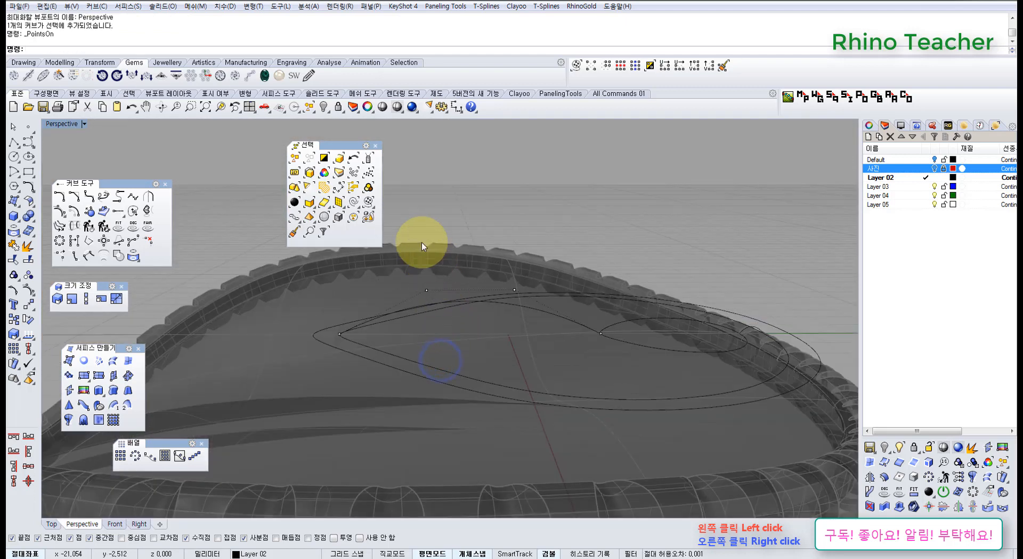
left_click_drag(435, 272, 510, 291)
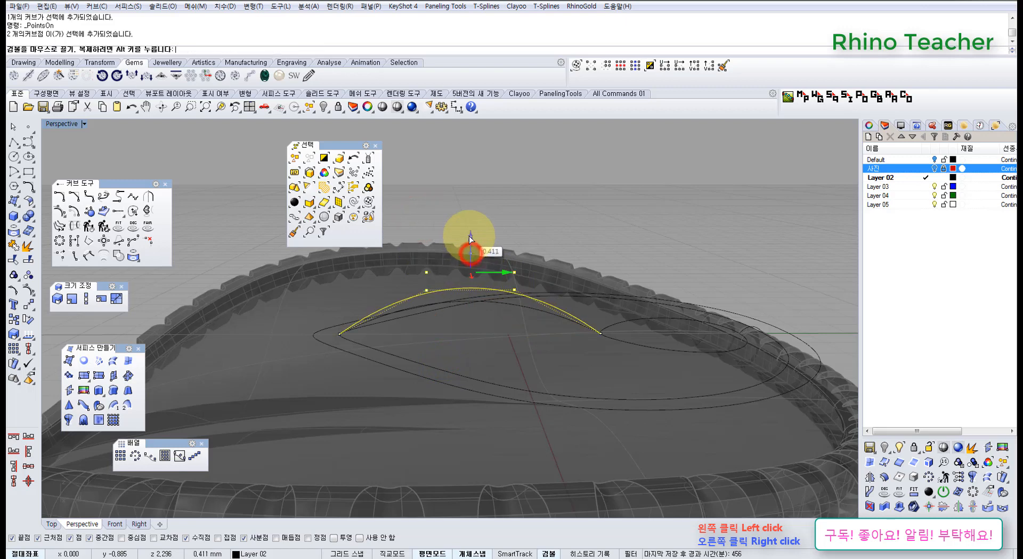
left_click_drag(471, 239, 471, 235)
right_click_drag(544, 238, 564, 305)
key("Escape")
key("Escape")
Step: Run a two-rail sweep with history recording, using the small opening and inner heart outline as rails and both arches as sections
right_click_drag(613, 336, 507, 372)
scroll(523, 346, "down", 5)
scroll(510, 378, "up", 6)
scroll(504, 421, "down", 7)
right_click_drag(509, 433, 439, 389, "shift")
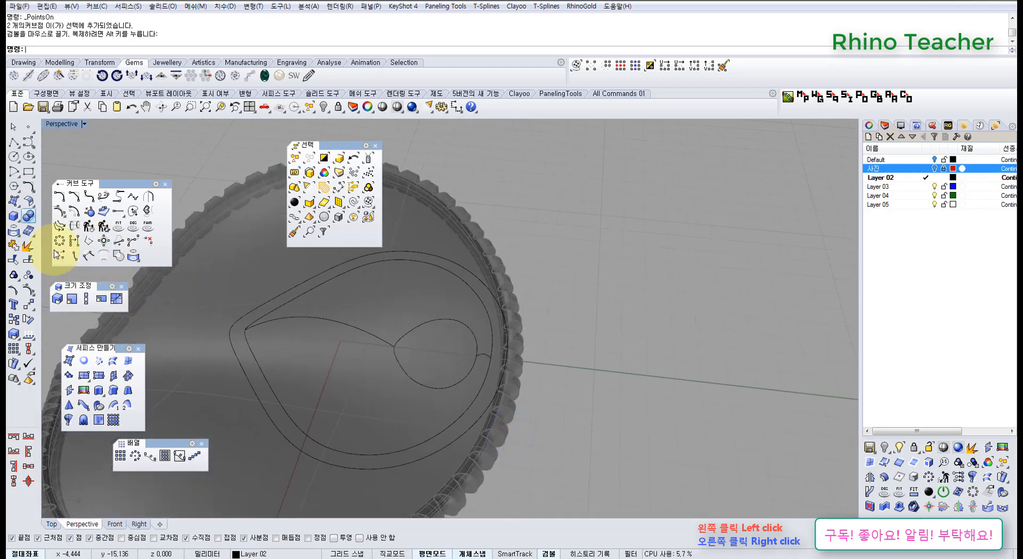
left_click(127, 402)
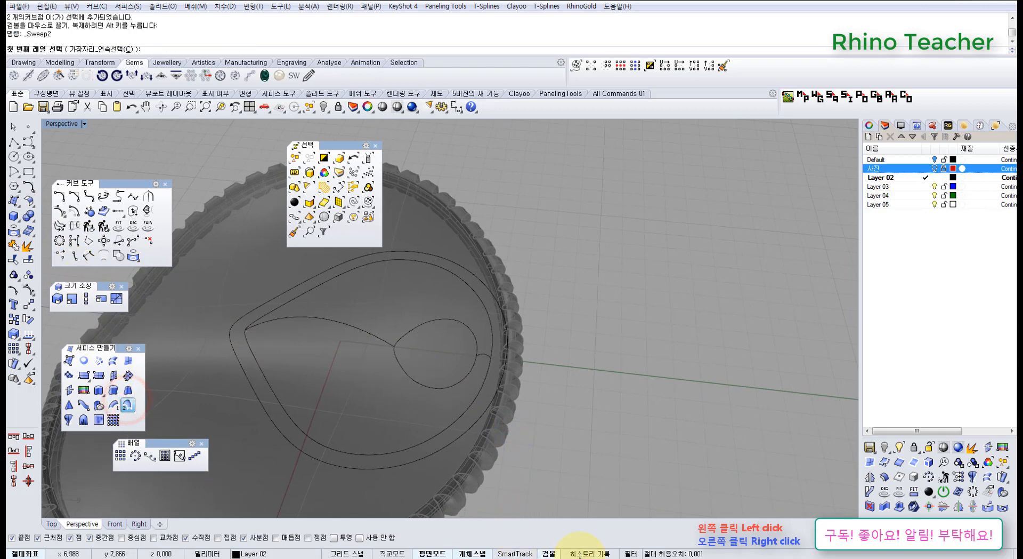
left_click(411, 377)
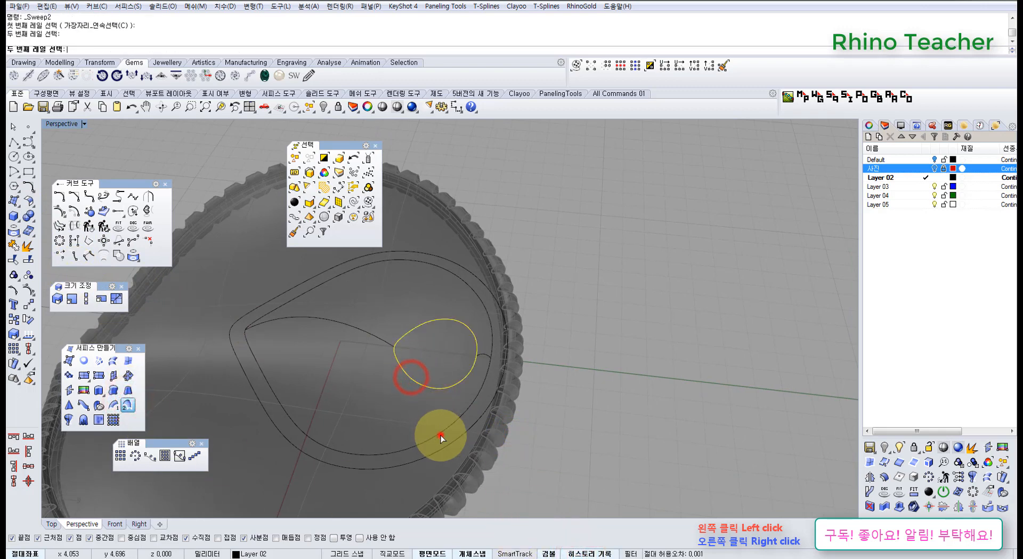
left_click(440, 435)
right_click(375, 334)
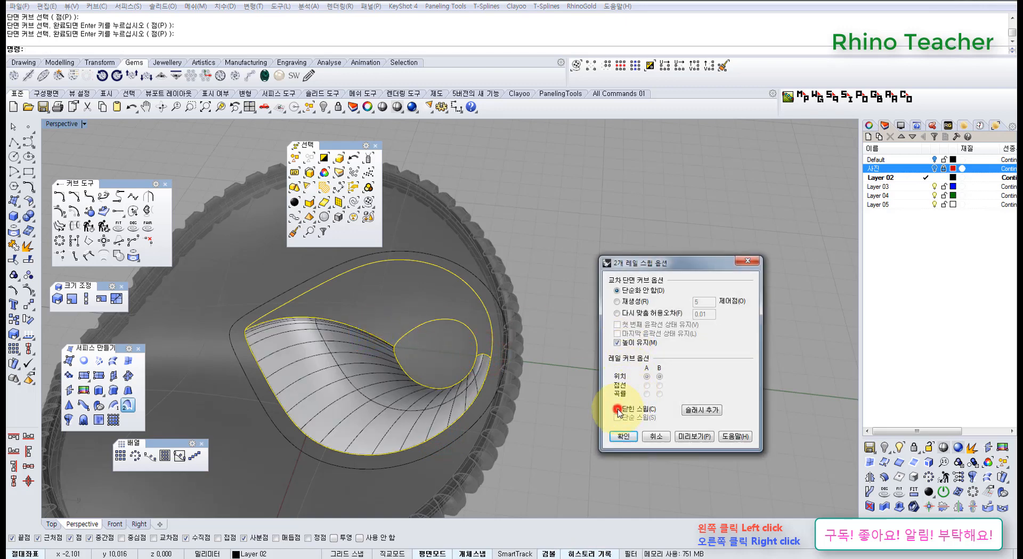
Step: Make the two-rail sweep closed, preview it from several angles and create the surface
left_click(694, 436)
right_click_drag(521, 377, 583, 409)
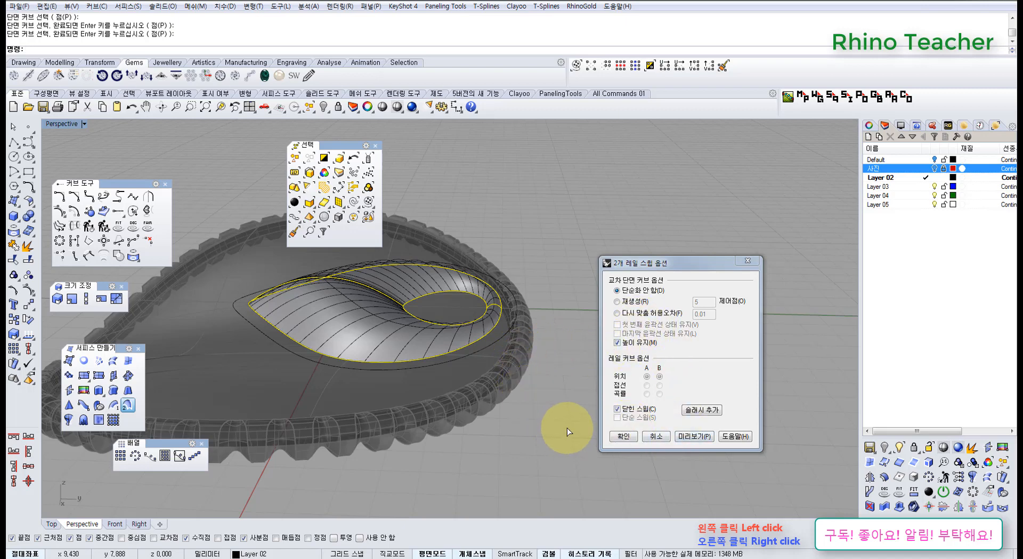
mouse_move(519, 414)
right_mouse_down()
mouse_move(517, 457)
mouse_move(530, 411)
mouse_move(539, 416)
right_mouse_up()
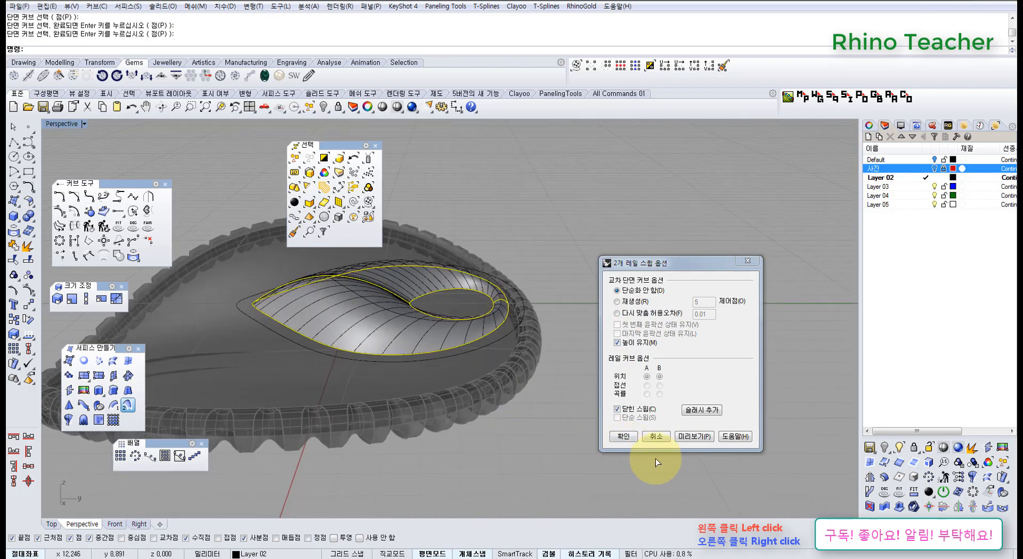
left_click(624, 436)
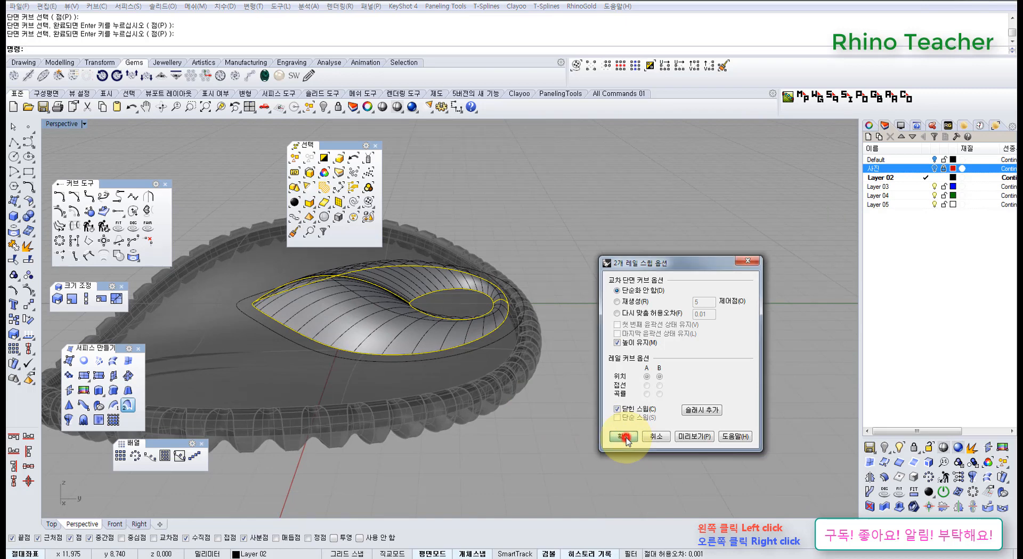
Step: Lock the swept inner heart surface so that its section curves can be picked
right_click_drag(429, 308, 463, 452)
left_click(462, 451)
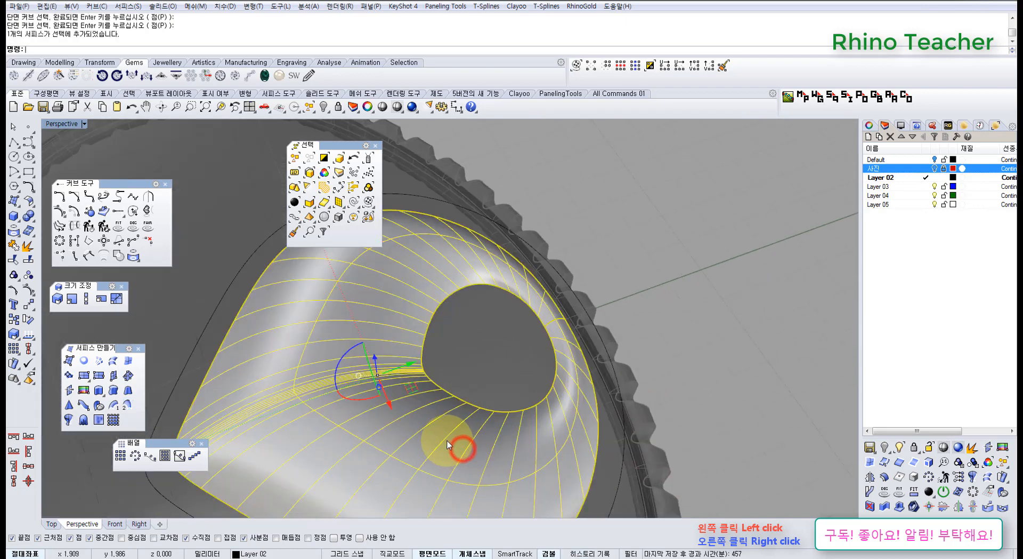
right_click_drag(383, 414, 487, 395)
Step: Show the long arch's control points and lower its two middle points slightly to reshape the swept surface
left_click_drag(485, 392, 452, 332)
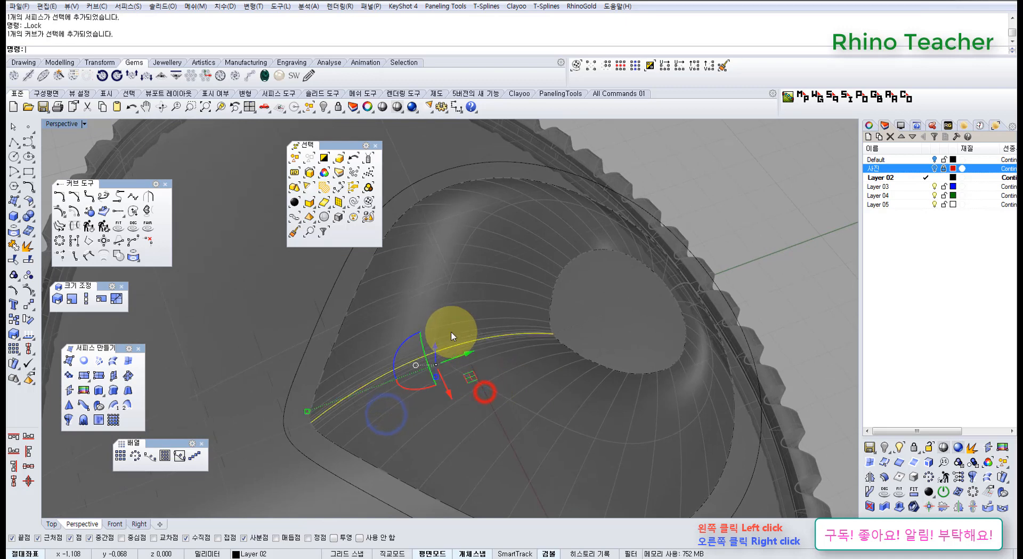
right_click_drag(510, 377, 535, 343)
key("F10")
scroll(502, 350, "down", 8)
scroll(440, 239, "up", 10)
right_click_drag(534, 343, 523, 303)
left_click_drag(453, 269, 644, 342)
scroll(575, 321, "up", 6)
left_click_drag(519, 289, 532, 312)
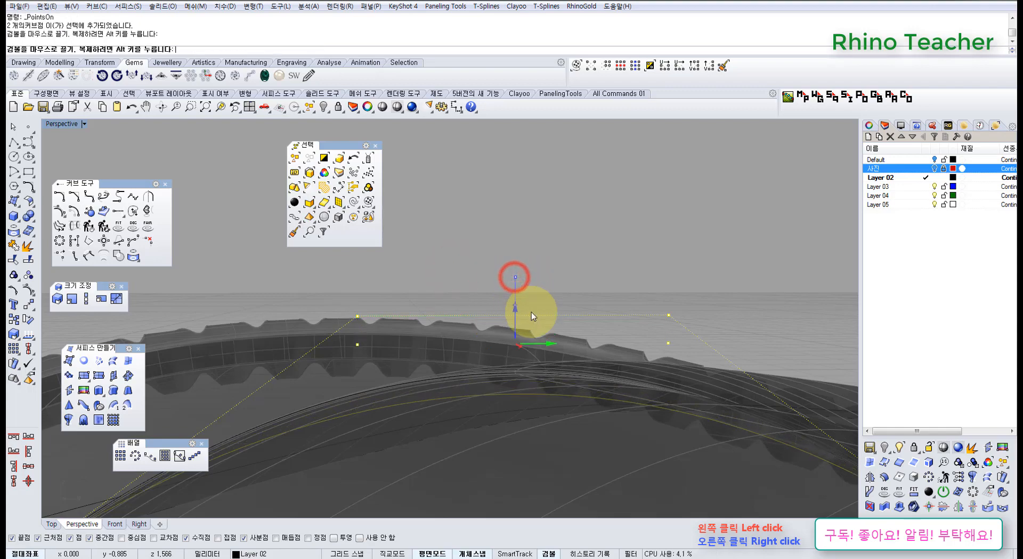
right_click_drag(532, 312, 566, 354)
scroll(633, 424, "up", 5)
right_click_drag(632, 424, 601, 406)
Step: Show the short arch's control points and spread its two middle points apart to broaden the arch
left_click(462, 434)
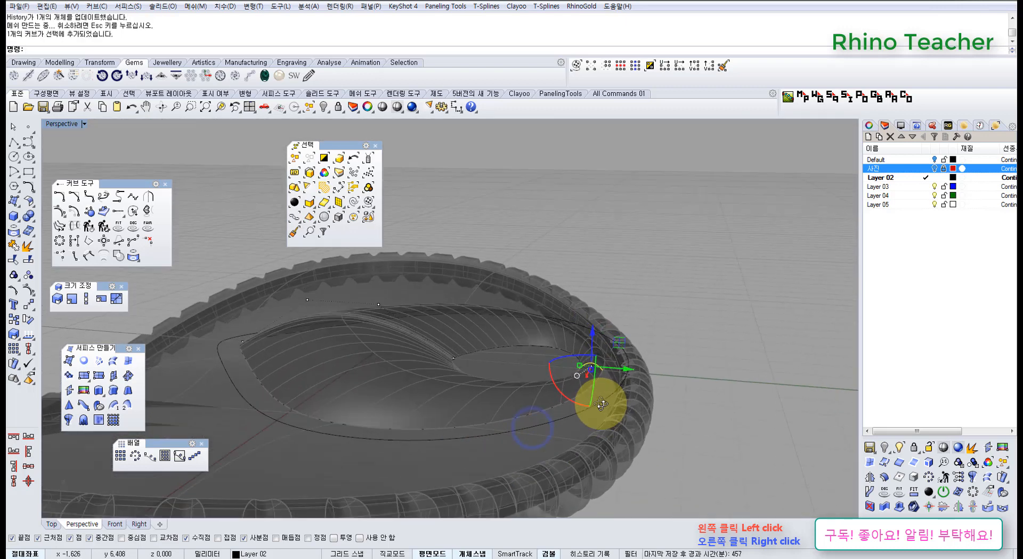
key("F10")
right_click_drag(587, 365, 579, 298)
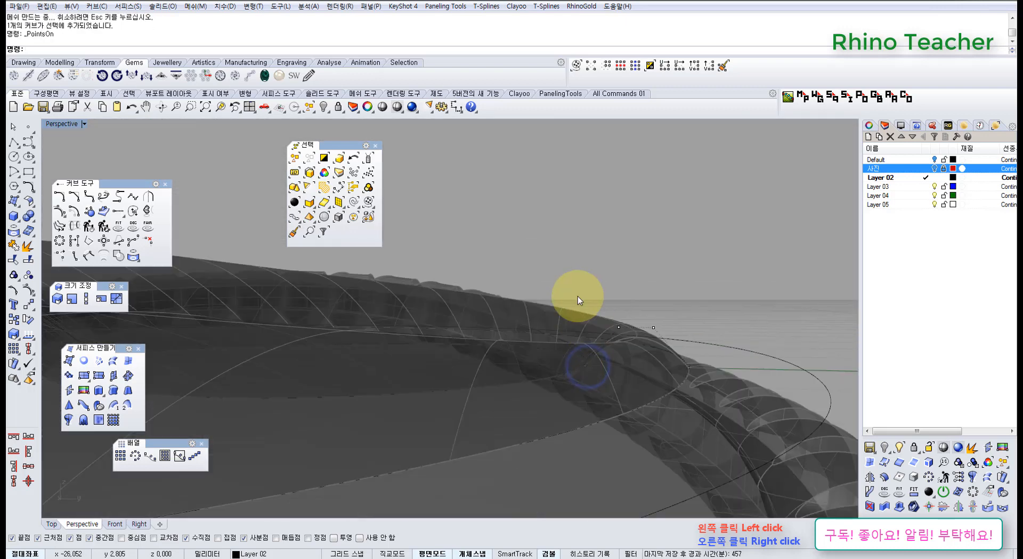
left_click_drag(668, 335, 671, 338)
right_click_drag(628, 331, 527, 312)
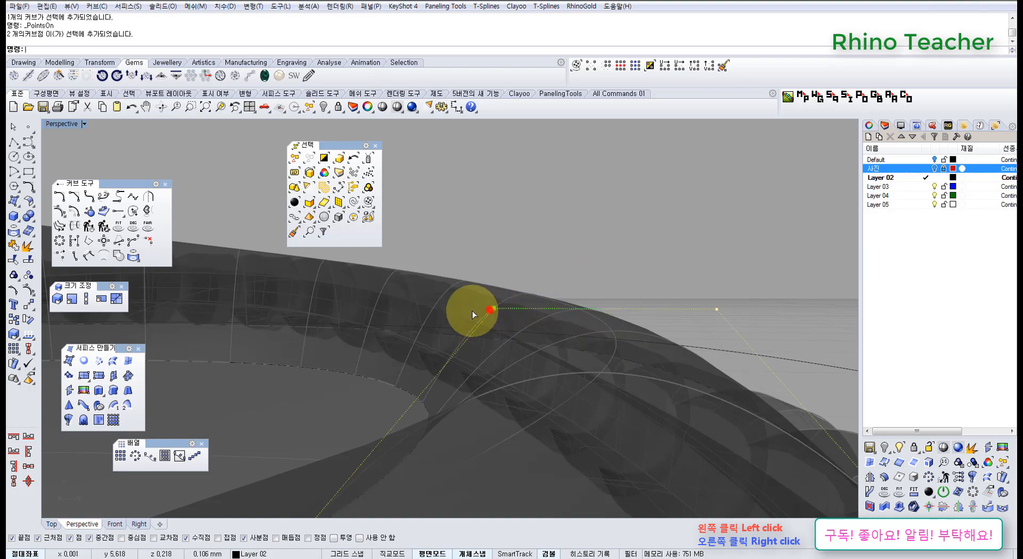
left_click_drag(420, 323, 420, 328)
right_click_drag(488, 363, 452, 331)
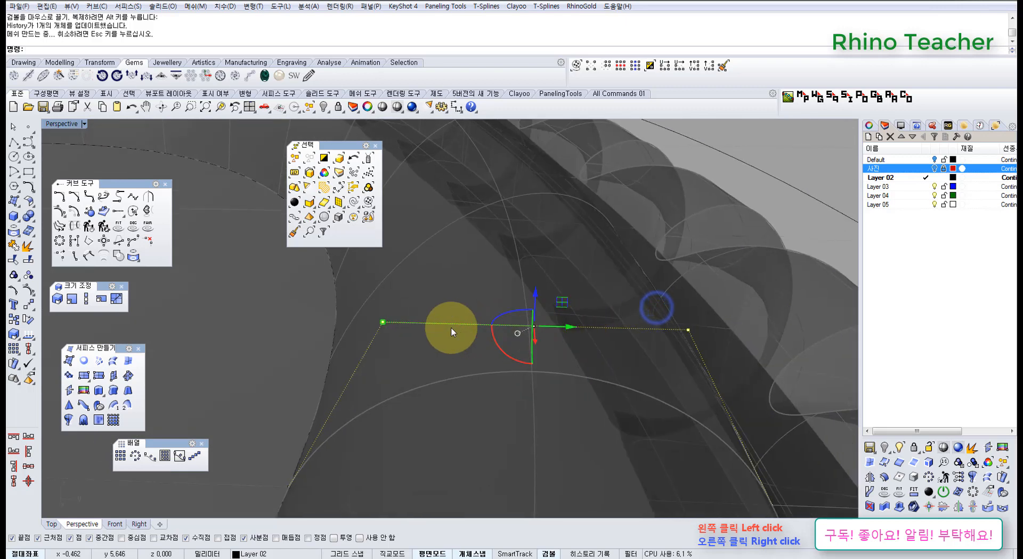
left_click_drag(374, 324, 366, 324)
Step: Spread the long arch's two middle control points apart along its length, then clear the selection
right_click_drag(366, 323, 404, 288)
left_click_drag(386, 267, 495, 296)
scroll(428, 321, "up", 5)
right_click_drag(428, 321, 478, 349)
left_click_drag(446, 316, 415, 317)
right_click_drag(501, 317, 463, 365)
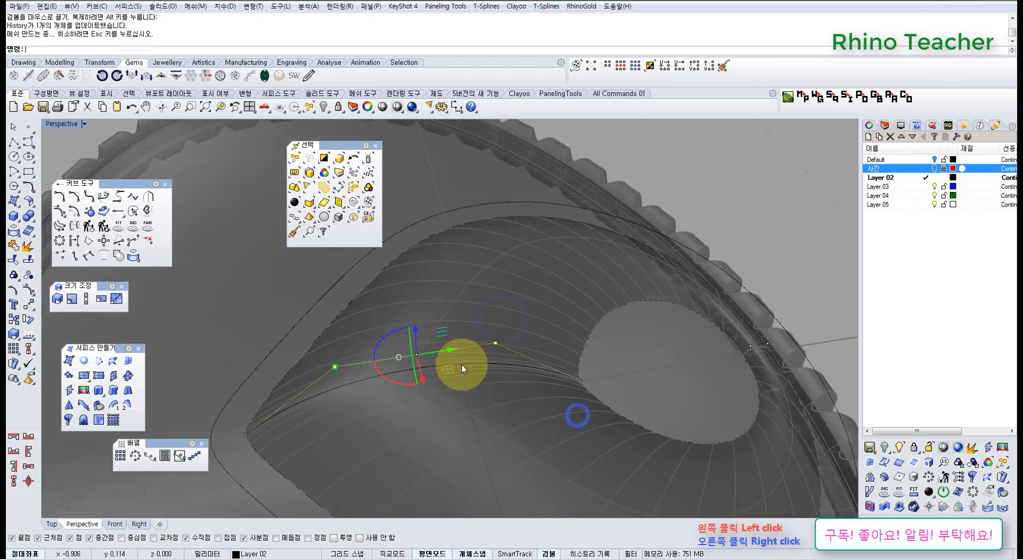
key("Escape")
Step: Unlock only the swept inner heart surface
right_click_drag(457, 407, 548, 384)
middle_click(549, 384)
left_click(539, 352)
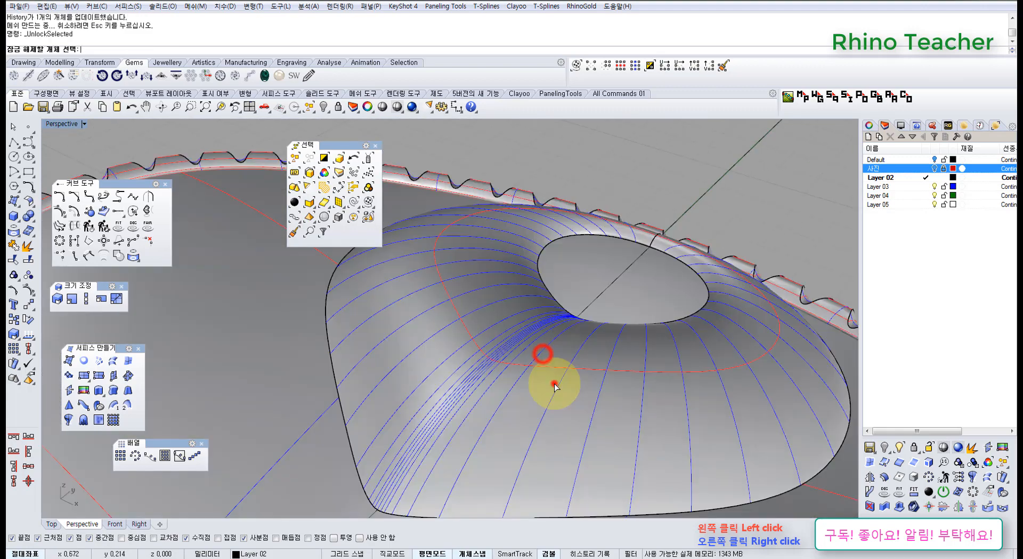
left_click(542, 373)
right_click(550, 382)
Step: Inspect the swept inner heart surface in a shaded preview from different angles
left_click(587, 399)
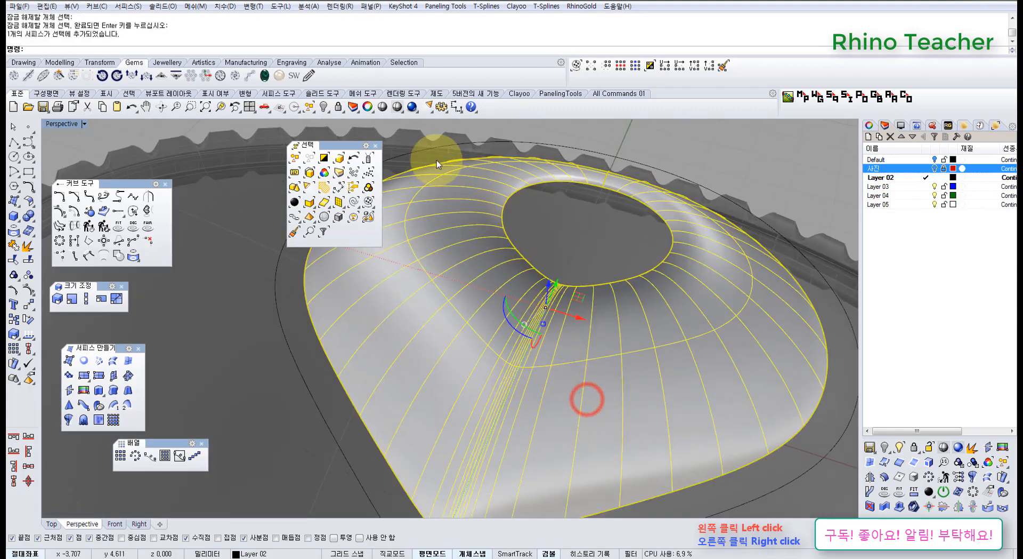
left_click(382, 107)
mouse_move(566, 343)
right_mouse_down()
mouse_move(578, 360)
mouse_move(526, 287)
mouse_move(540, 297)
mouse_move(536, 345)
mouse_move(622, 434)
mouse_move(388, 246)
mouse_move(377, 296)
mouse_move(413, 358)
mouse_move(484, 360)
mouse_move(533, 326)
mouse_move(576, 274)
mouse_move(571, 299)
mouse_move(495, 375)
mouse_move(457, 290)
mouse_move(486, 308)
mouse_move(478, 394)
right_mouse_up()
key("Escape")
key("Escape")
Step: Delete the swept inner heart surface, keeping its rail and section curves
left_click(528, 340)
left_click(569, 369)
left_click(478, 391)
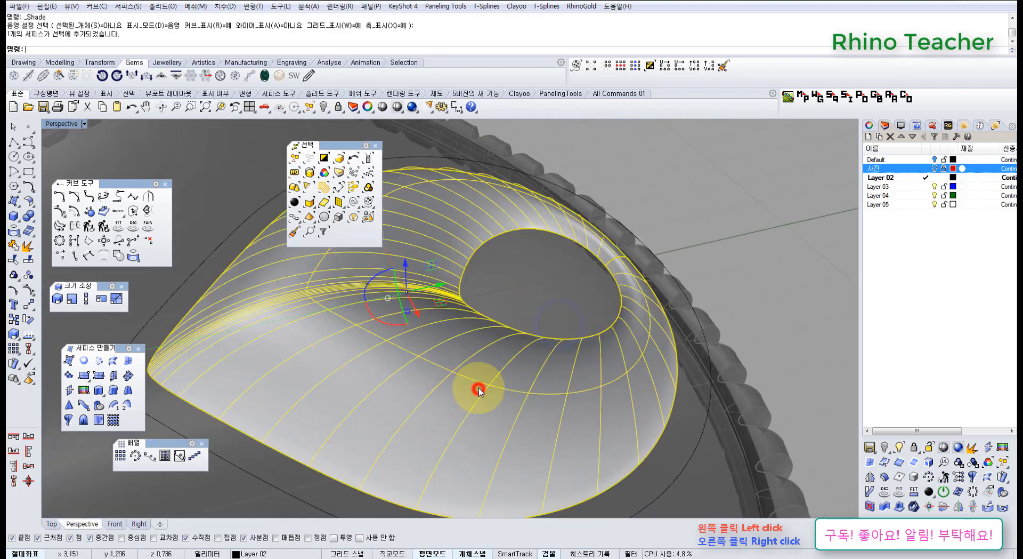
key("Delete")
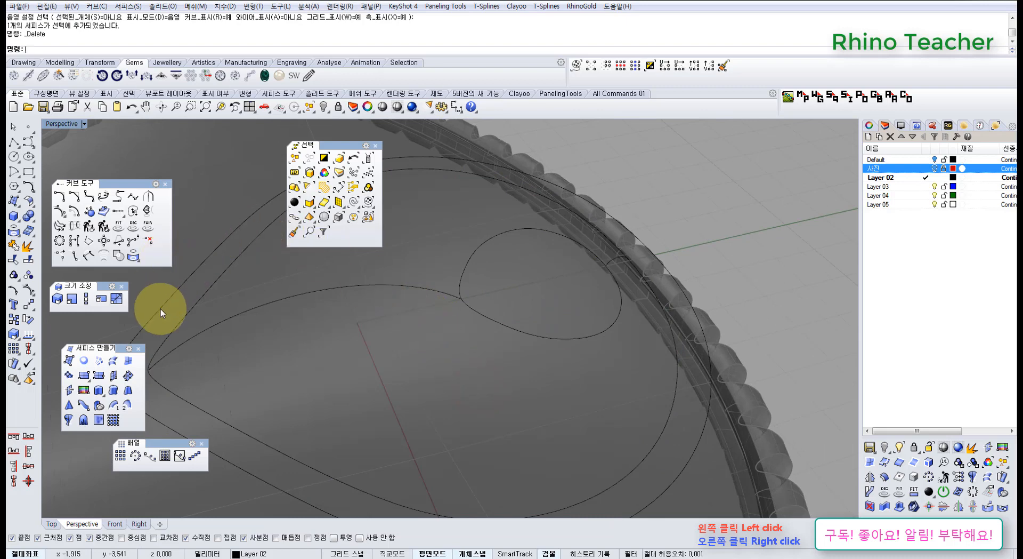
Step: Try to create a network surface from the small stem opening, the inner heart outline, and the long and short arched section curves
left_click(478, 311)
right_click_drag(504, 374, 469, 433)
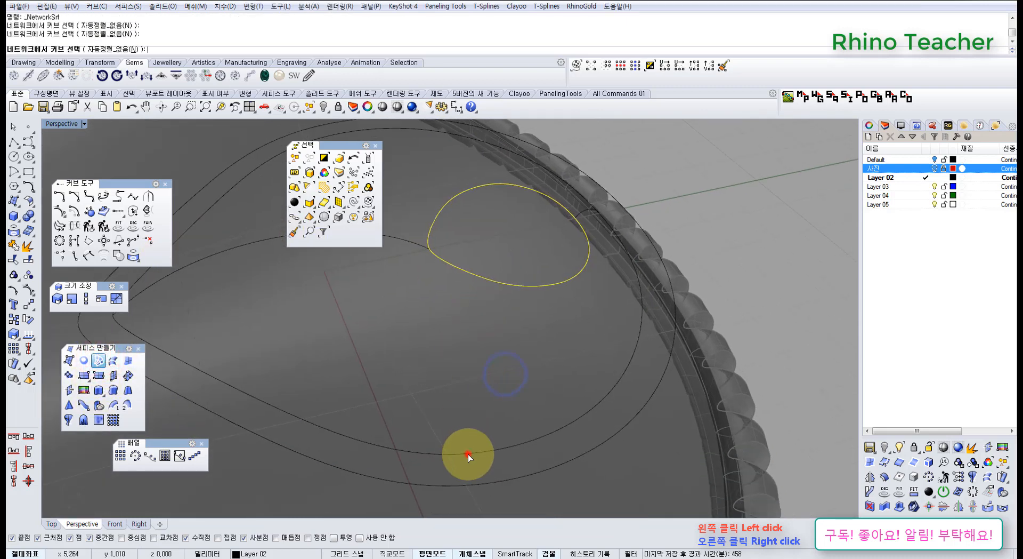
left_click(467, 457)
right_click_drag(427, 274, 425, 345)
left_click(423, 344)
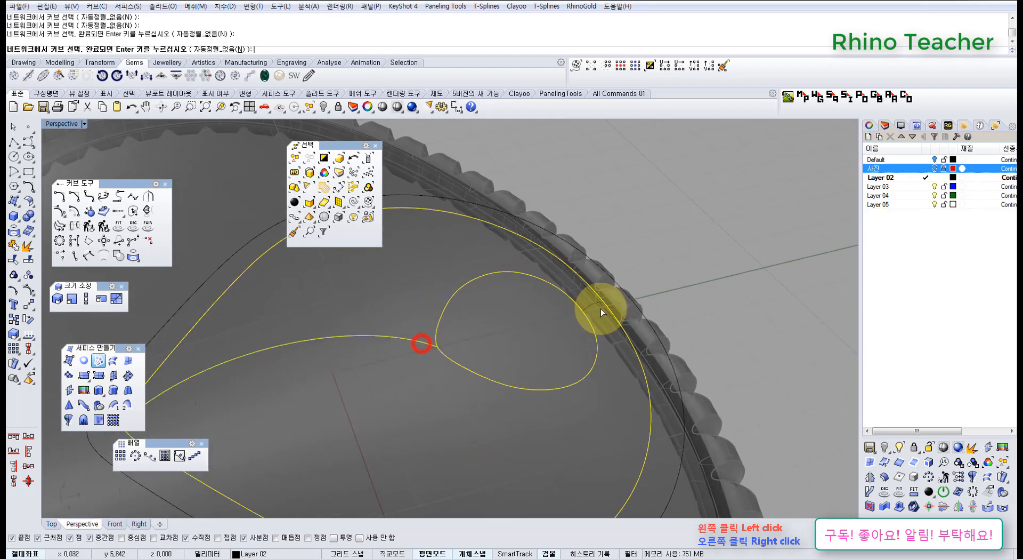
left_click(588, 303)
right_click_drag(537, 404, 548, 351)
right_click(561, 335)
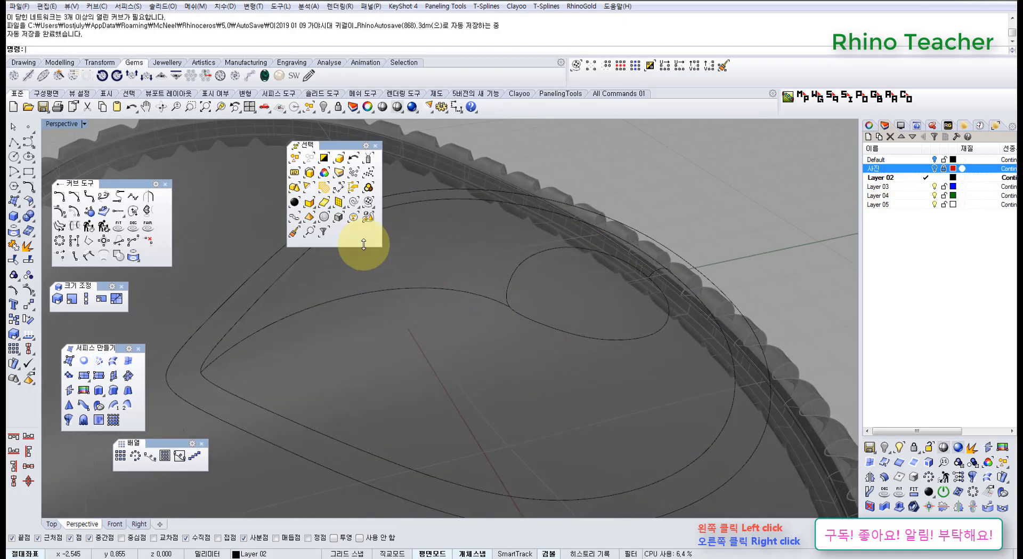
Step: Retry the network surface, picking the stem opening, the inner heart outline, and the long arch
left_click(99, 360)
left_click(563, 335)
left_click(578, 499)
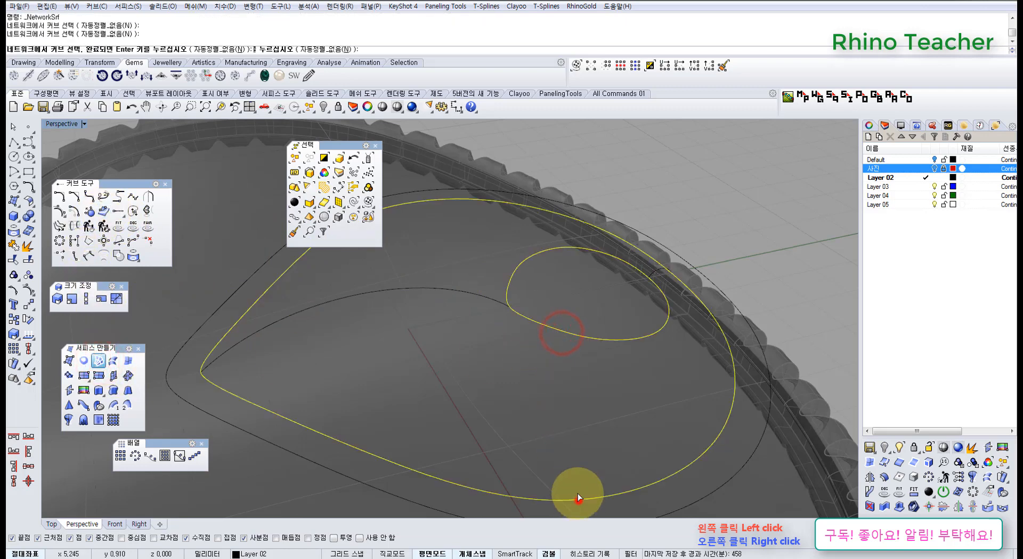
left_click(486, 293)
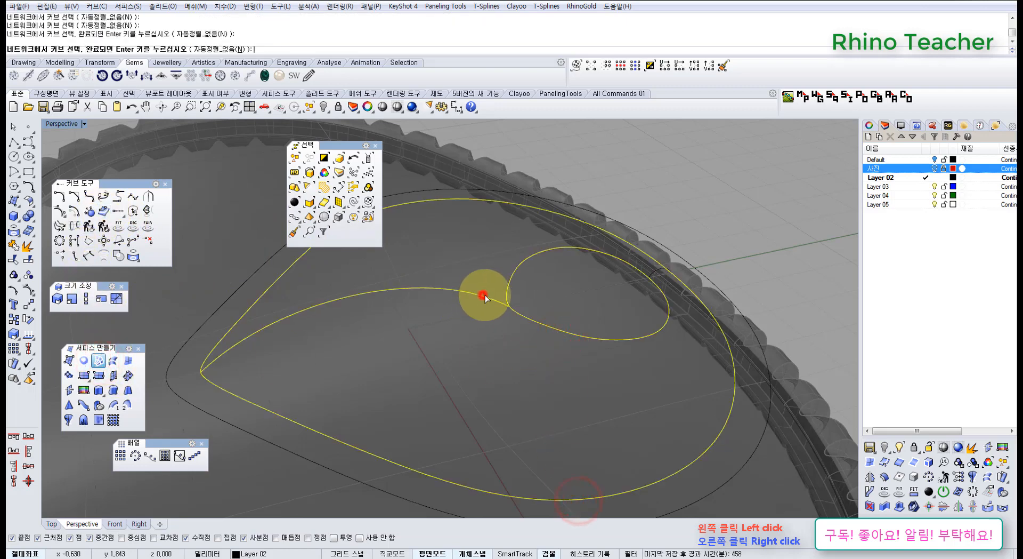
right_click(655, 273)
Step: Hide the long arched section curve on the heart's vertical centreline in the top view, keeping the short one above the opening
scroll(654, 271, "down", 7)
right_click_drag(642, 292, 447, 288, "shift")
right_click_drag(447, 288, 587, 348)
mouse_move(510, 331)
right_mouse_down()
mouse_move(543, 370)
mouse_move(527, 368)
mouse_move(558, 361)
mouse_move(518, 333)
mouse_move(566, 399)
mouse_move(500, 330)
right_mouse_up()
key("ctrl+F1")
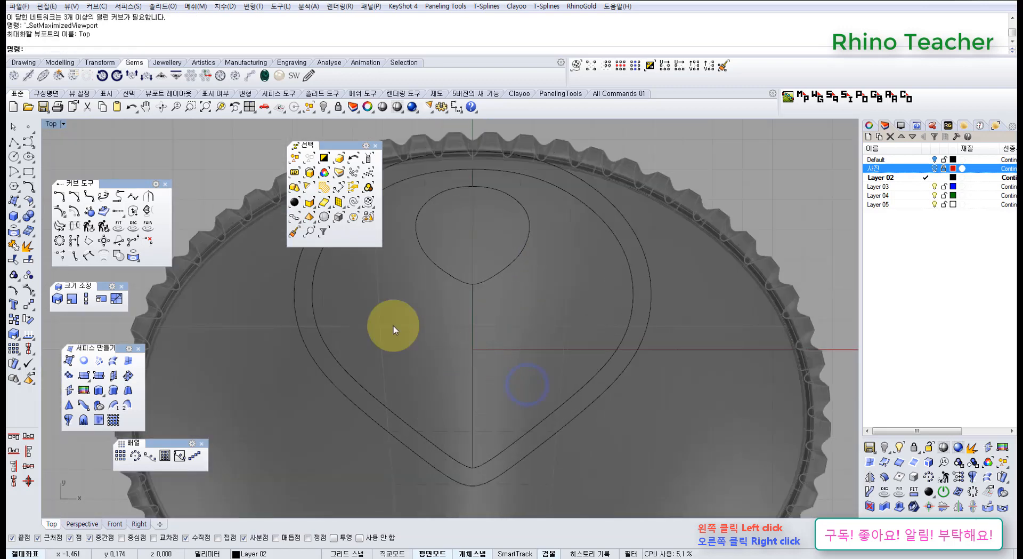
left_click(13, 143)
right_click_drag(426, 277, 483, 324)
scroll(475, 321, "down", 5)
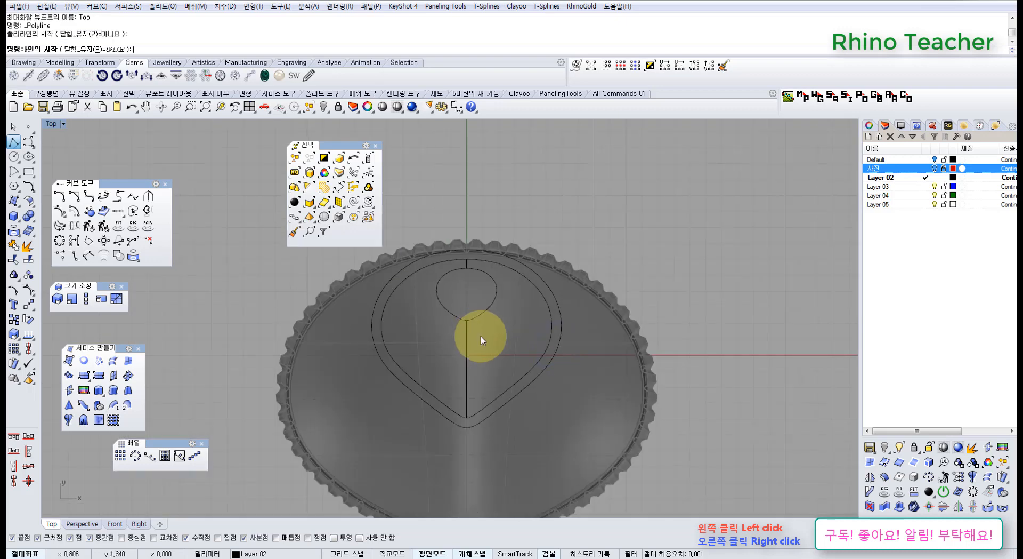
left_click_drag(494, 349, 443, 353)
right_click_drag(510, 369, 465, 386)
scroll(431, 372, "up", 6)
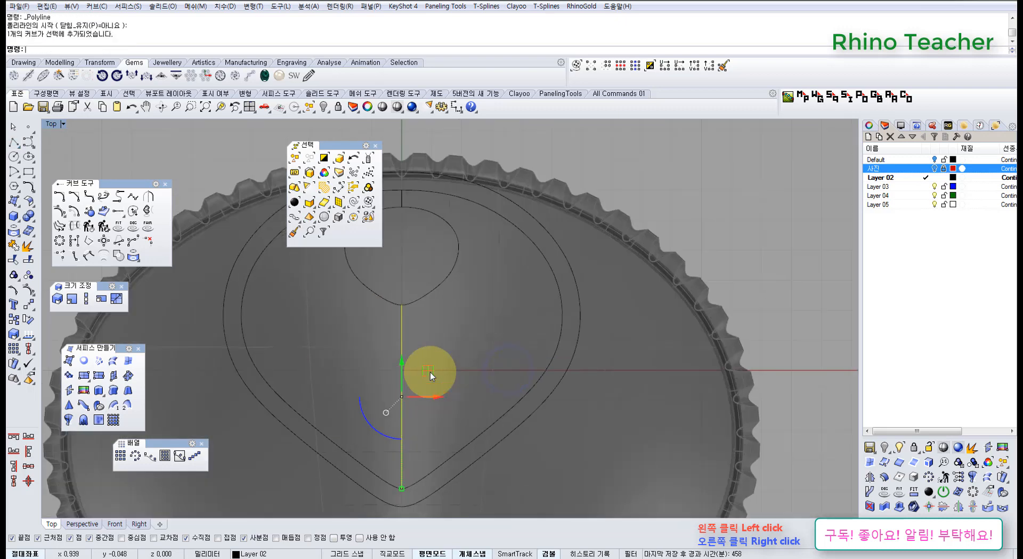
left_click(499, 335)
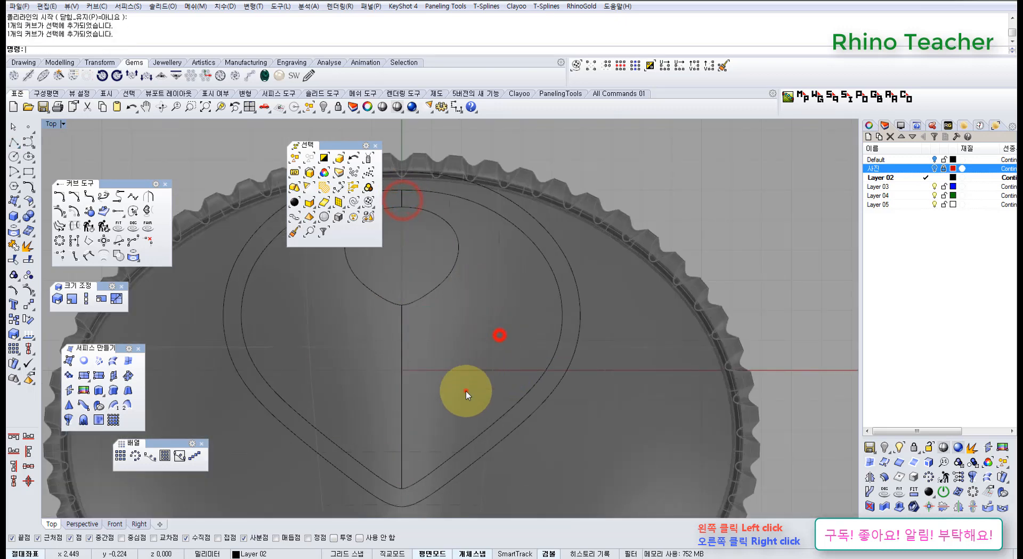
left_click(466, 391)
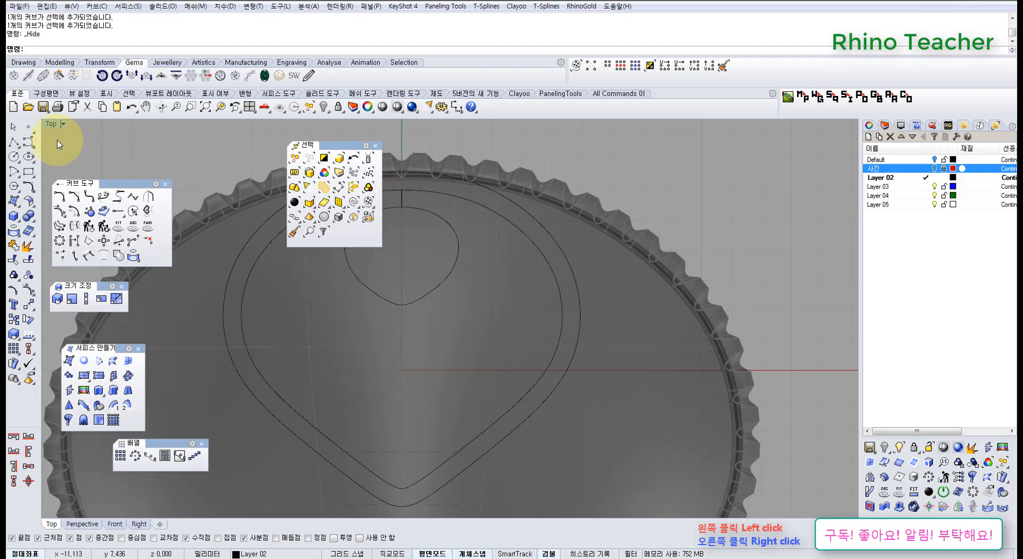
Step: Try a slanted straight line from just right of the stem opening's tip to the inner heart outline, then undo it
left_click(14, 141)
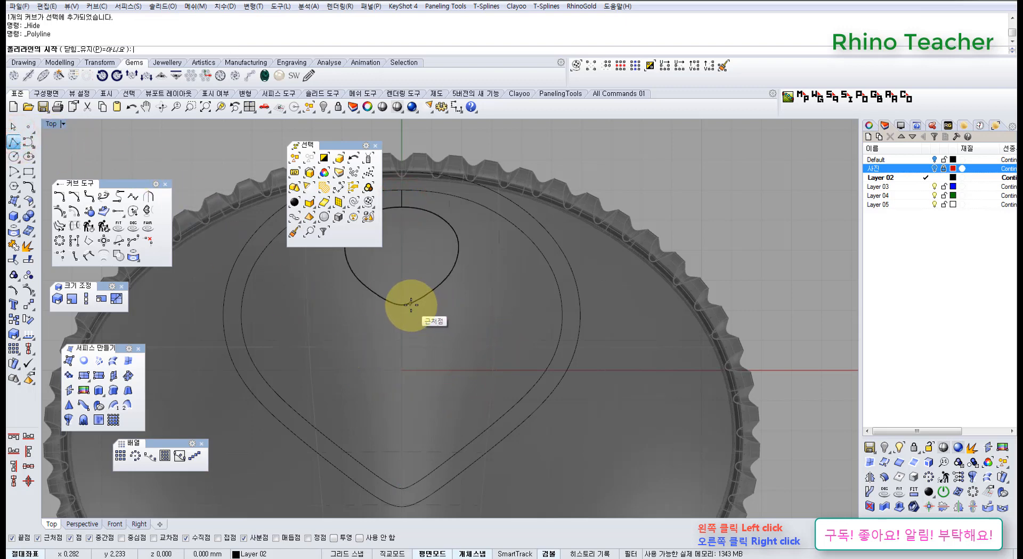
left_click(415, 303)
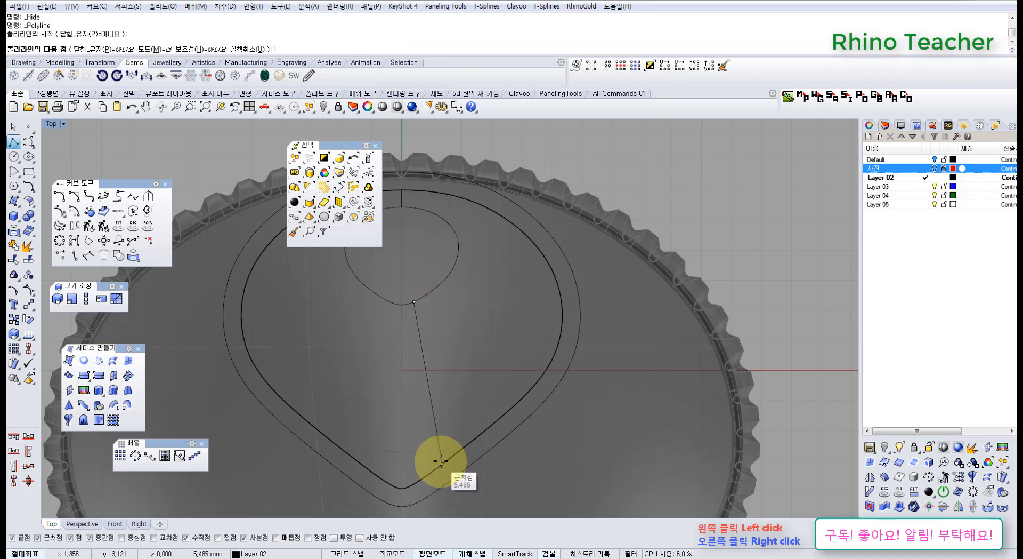
right_click(439, 316)
right_click(439, 317)
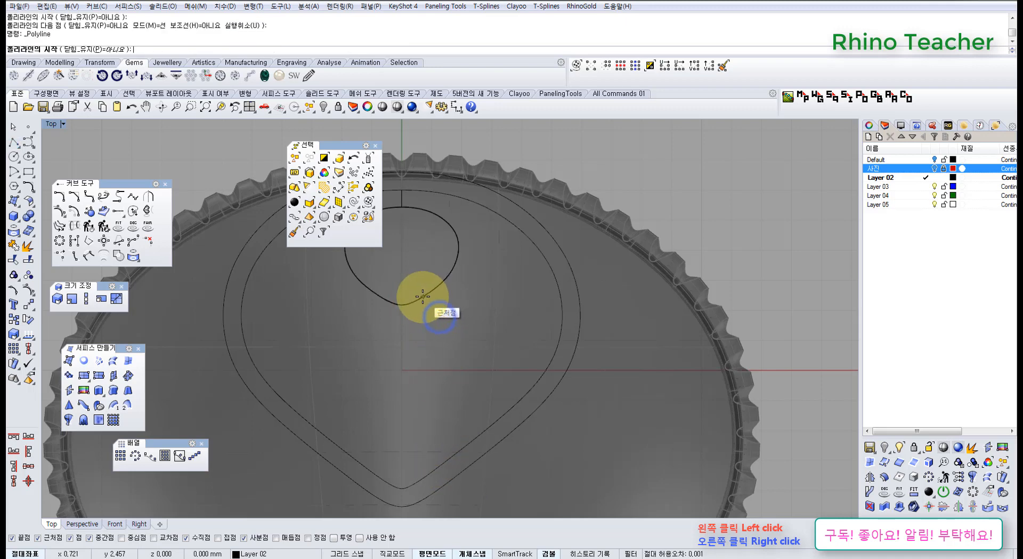
left_click(420, 300)
left_click(464, 450)
key("Return")
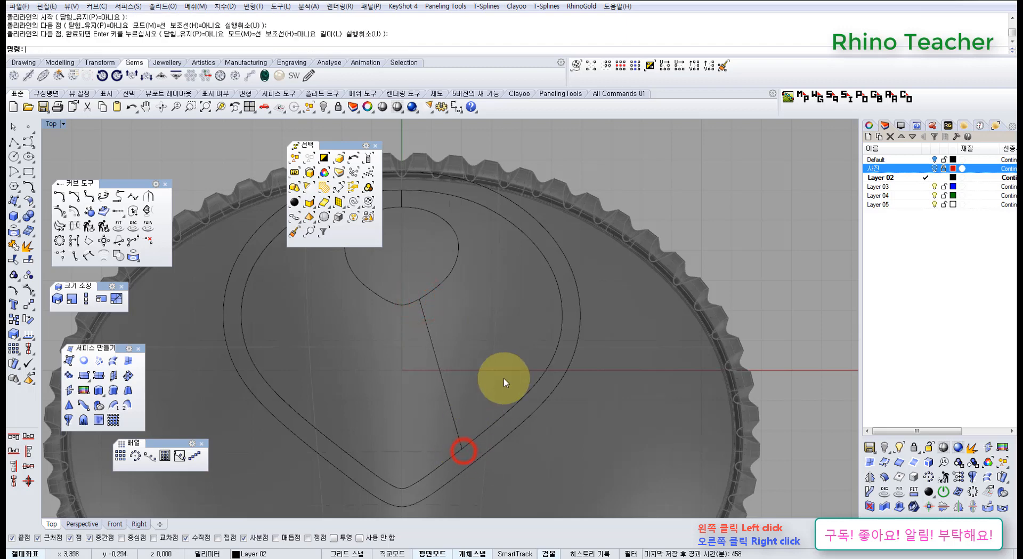
key("ctrl+z")
Step: Draw two straight lines from the stem opening's right half to the inner heart outline, one to its lower right and one to its right side
right_click(427, 336)
left_click(416, 302)
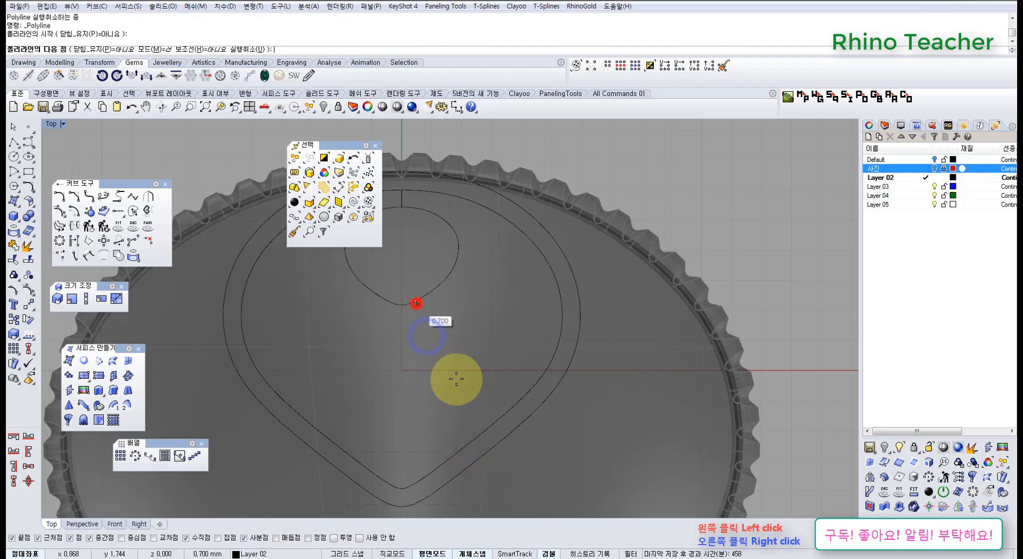
left_click(484, 430)
right_click_drag(474, 325, 437, 397)
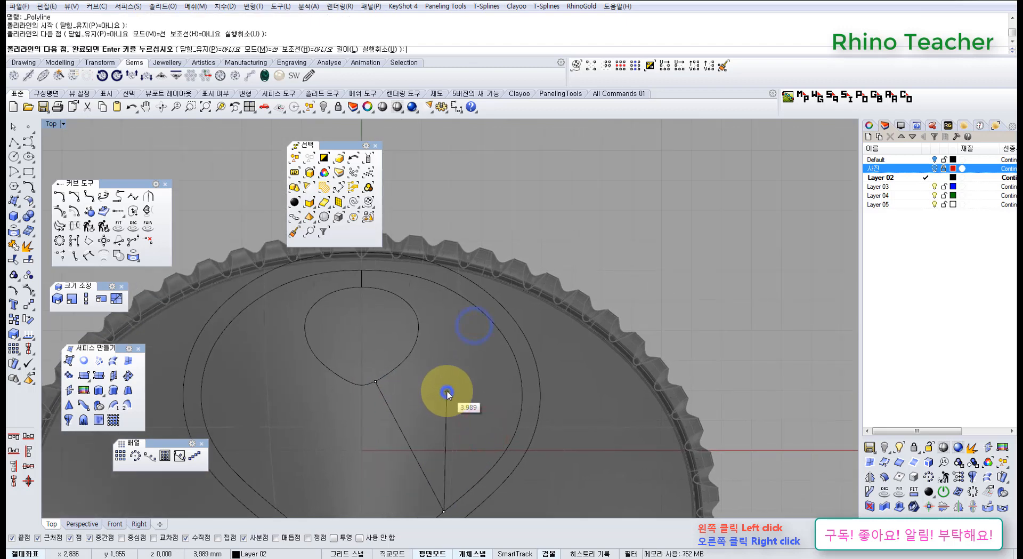
right_click(446, 392)
right_click(442, 368)
left_click(418, 343)
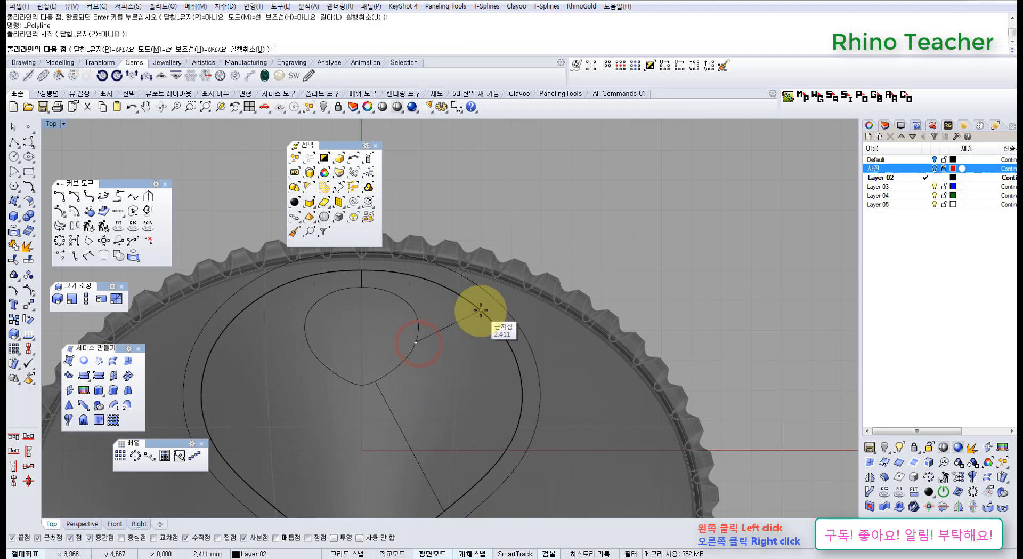
left_click(511, 358)
right_click(509, 360)
Step: Select both new straight lines in the perspective view and change their degree to 3
key("ctrl+F4")
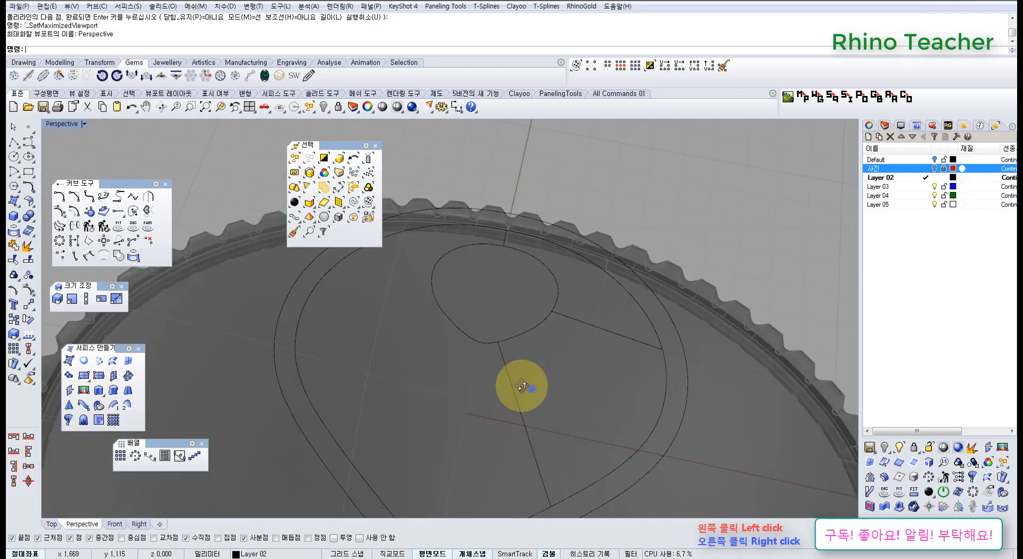
mouse_move(522, 385)
right_mouse_down()
mouse_move(456, 417)
mouse_move(504, 383)
right_mouse_up()
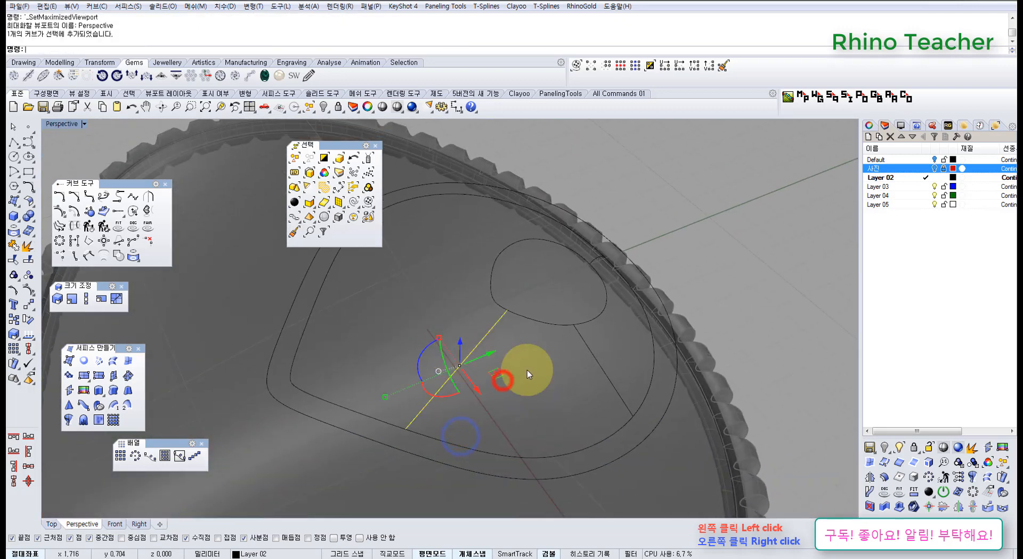
mouse_move(567, 377)
right_mouse_down()
mouse_move(534, 378)
mouse_move(554, 388)
right_mouse_up()
scroll(571, 398, "up", 4)
left_click(599, 383, "shift")
scroll(532, 415, "down", 5)
right_click_drag(532, 440, 536, 426)
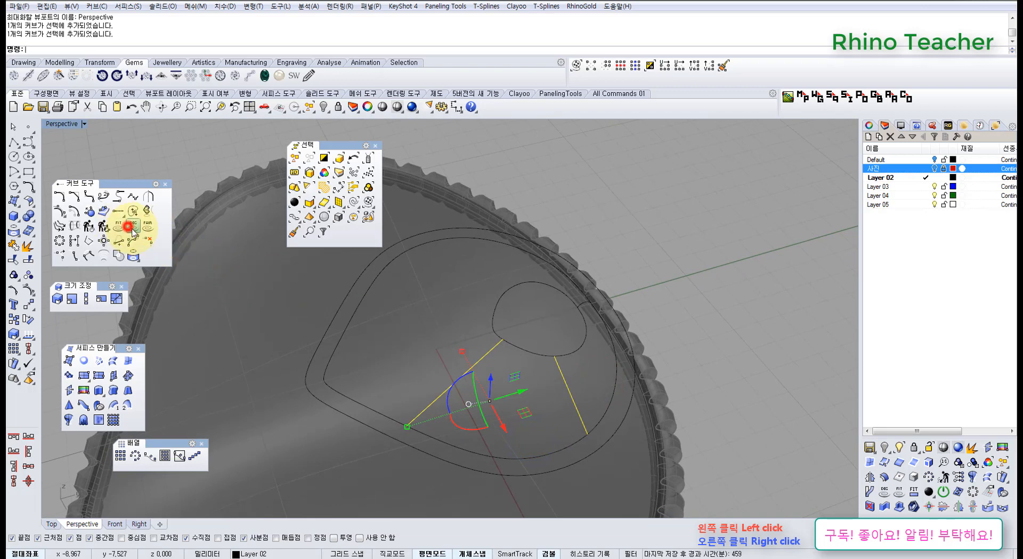
right_click_drag(461, 408, 505, 369)
type("3")
key("Return")
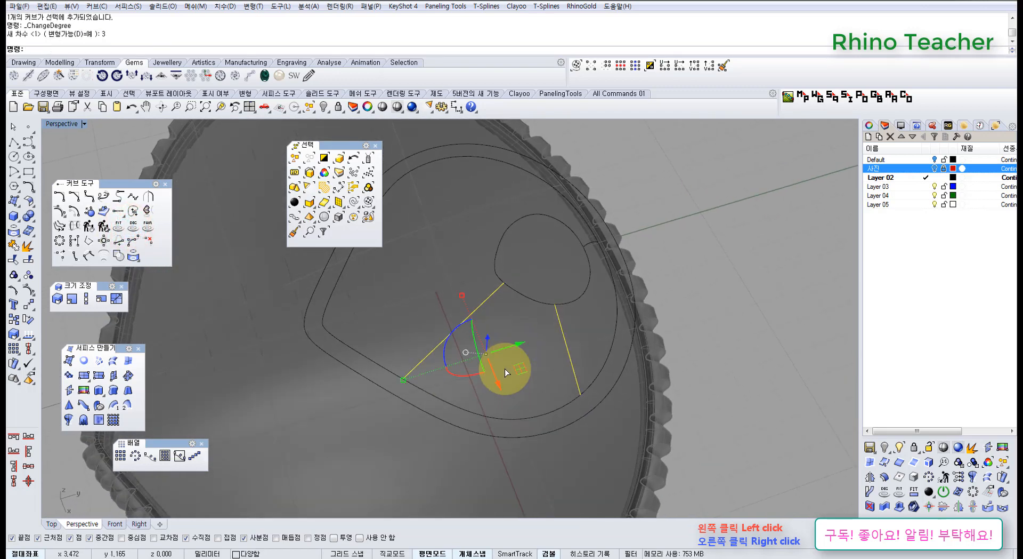
Step: Raise the middle control points of both lines by about 0.54 mm to form arches, then hide the points
key("F10")
left_click_drag(418, 302, 517, 378)
scroll(548, 351, "up", 5)
left_click_drag(625, 388, 627, 391)
right_click_drag(590, 371, 526, 330)
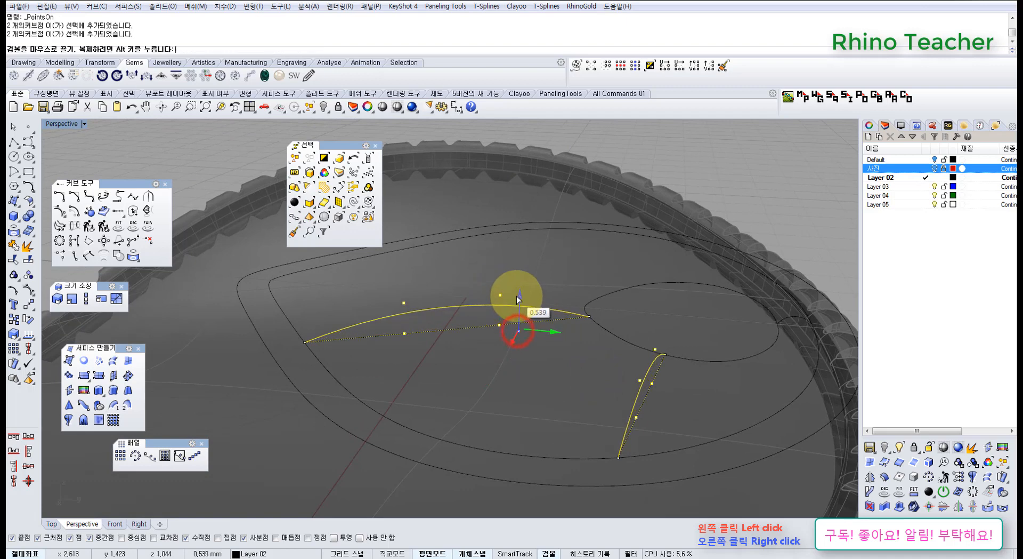
left_click_drag(521, 303, 523, 303)
right_click_drag(522, 303, 544, 334)
key("Escape")
key("Escape")
Step: Mirror the two arched section curves across the heart's vertical centreline in the top view, keeping the originals
left_click_drag(545, 335, 518, 311)
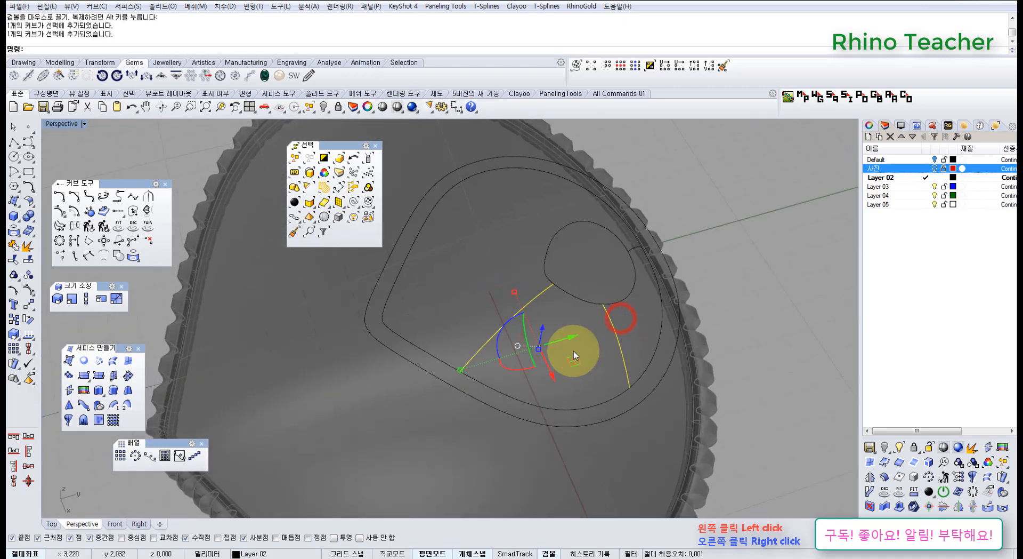
key("ctrl+F1")
right_click_drag(540, 368, 496, 329)
scroll(496, 329, "up", 3)
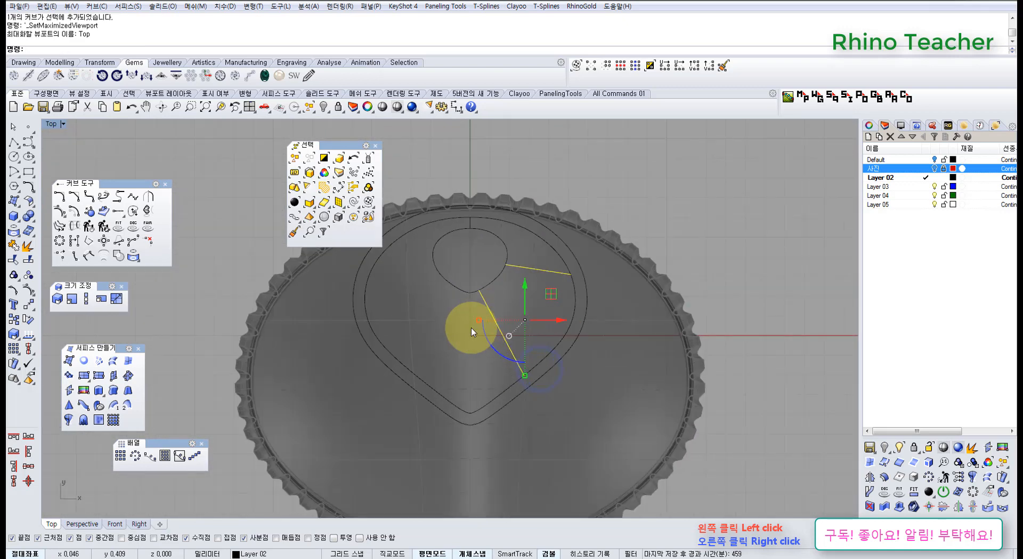
middle_click(478, 334)
left_click(418, 334)
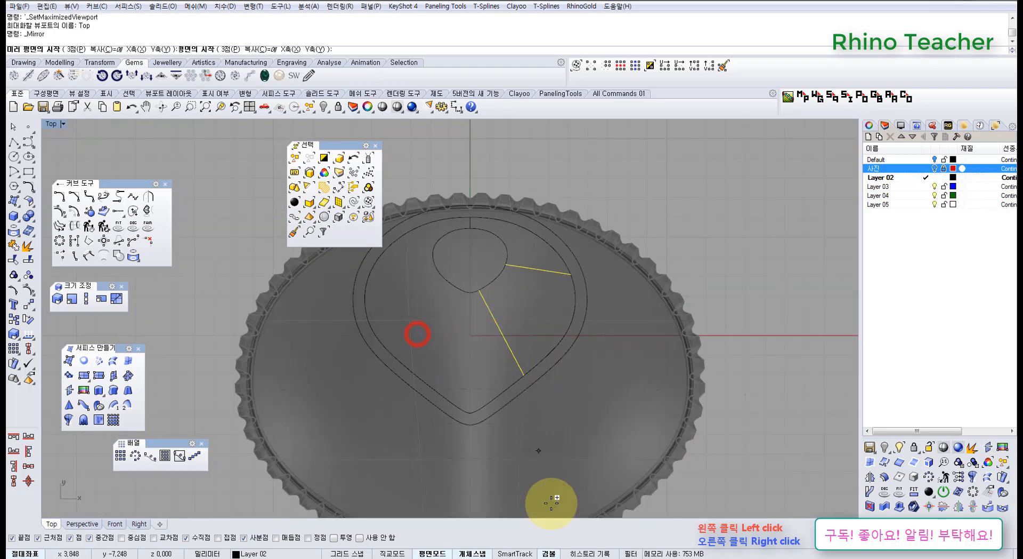
left_click(587, 553)
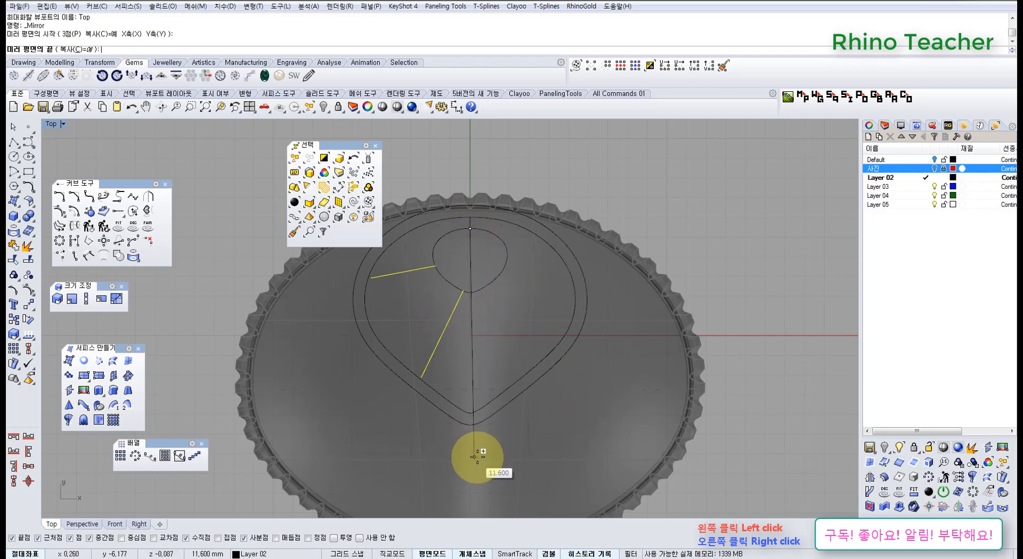
right_click_drag(477, 452, 483, 377)
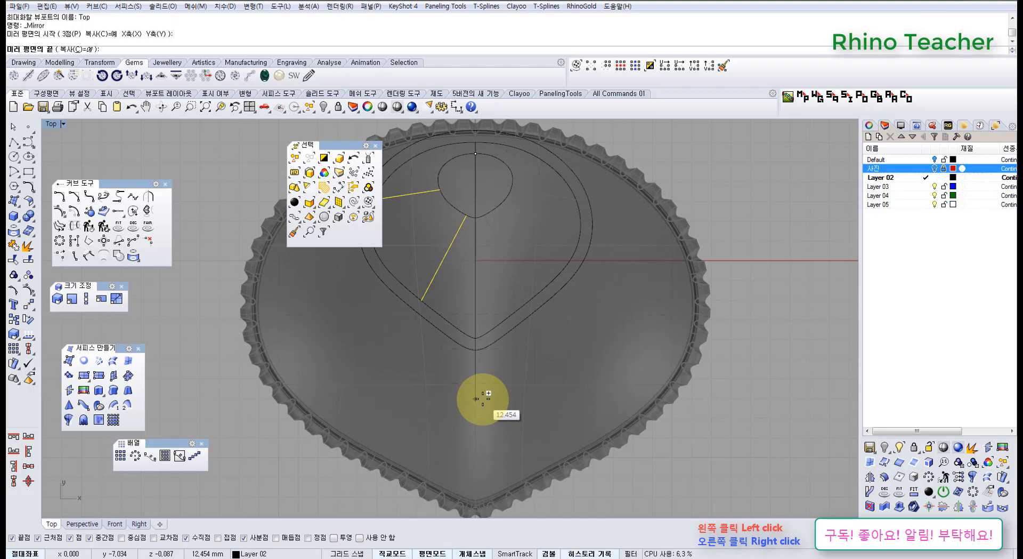
left_click(482, 399)
Step: Examine the mirrored arches between the stem opening and the inner heart outline from different perspective angles
key("ctrl+F4")
key("Escape")
right_click_drag(542, 379, 487, 315)
right_click_drag(546, 329, 463, 326)
right_click_drag(452, 341, 478, 352)
mouse_move(545, 355)
right_mouse_down()
mouse_move(557, 347)
mouse_move(543, 343)
right_mouse_up()
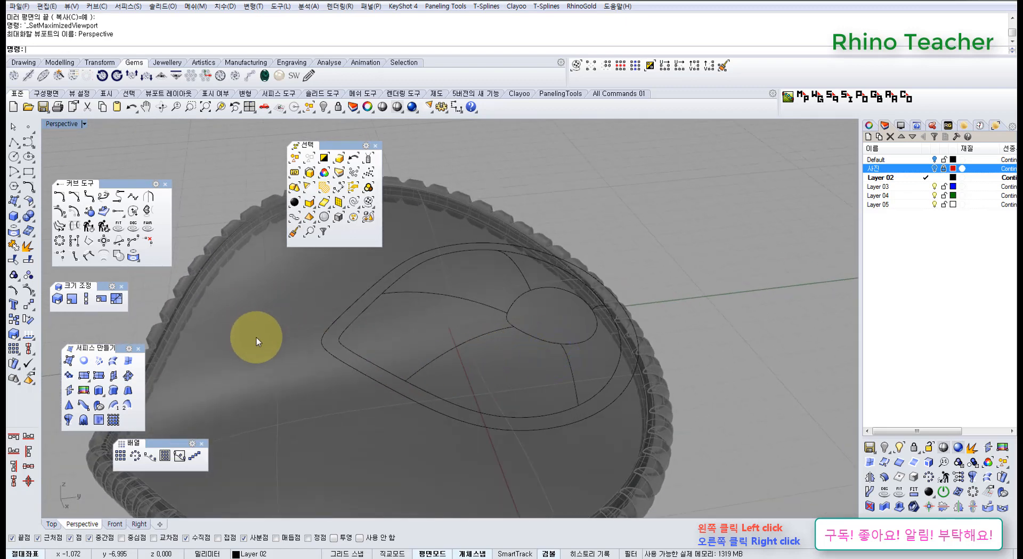
right_click_drag(463, 341, 449, 414)
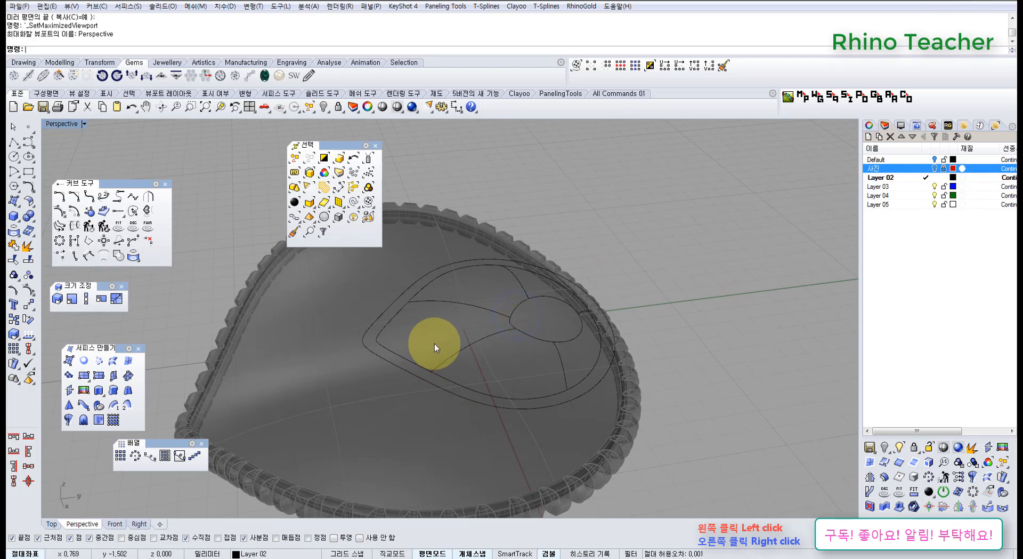
right_click_drag(434, 343, 308, 395)
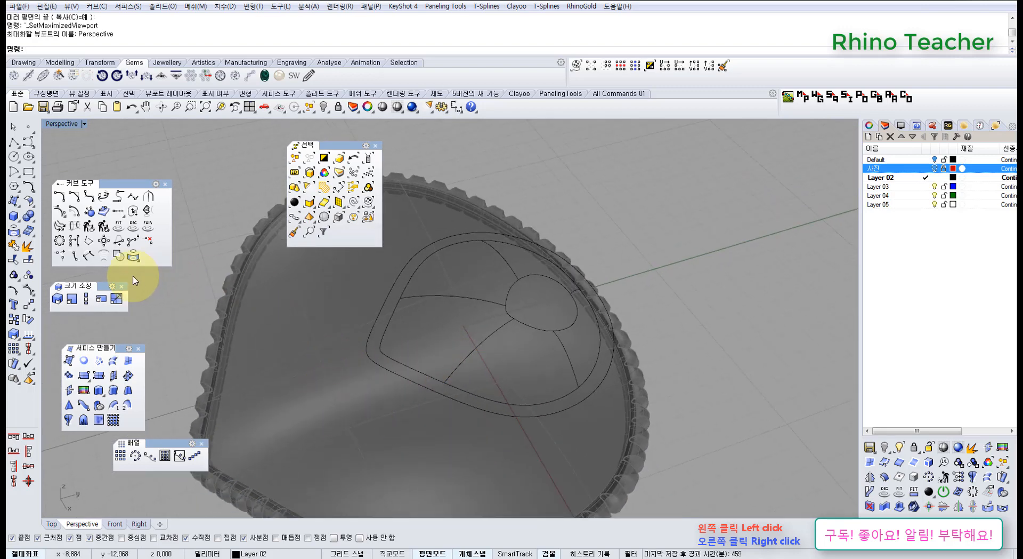
Step: Create a network surface from the inner heart outline, the stem opening and all arched section curves, previewing it before accepting
left_click(99, 361)
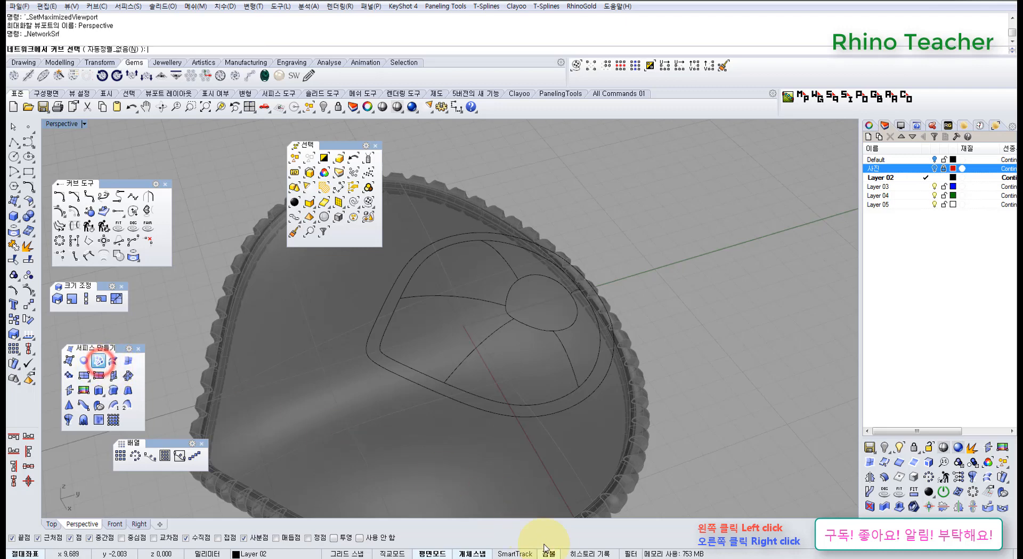
left_click(490, 401)
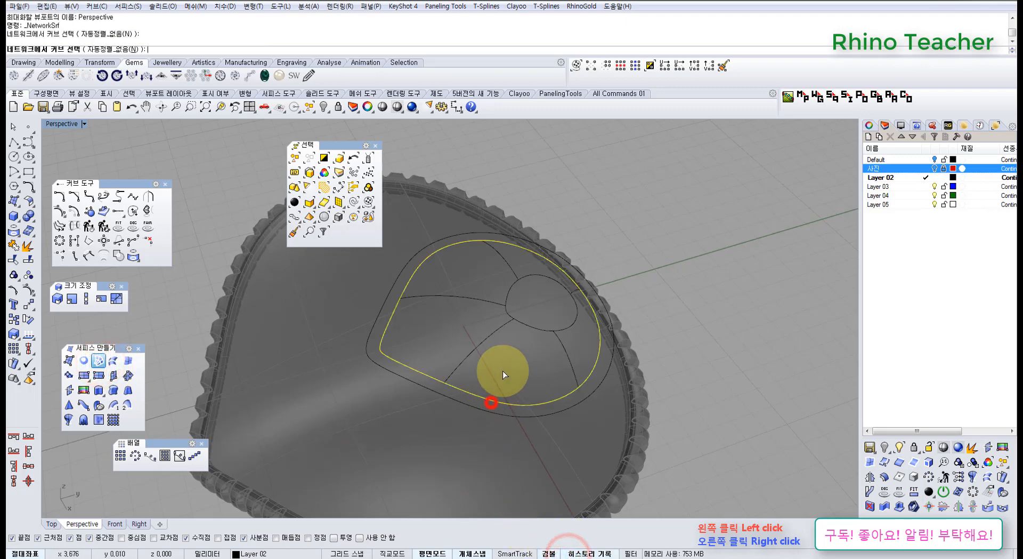
left_click(534, 322)
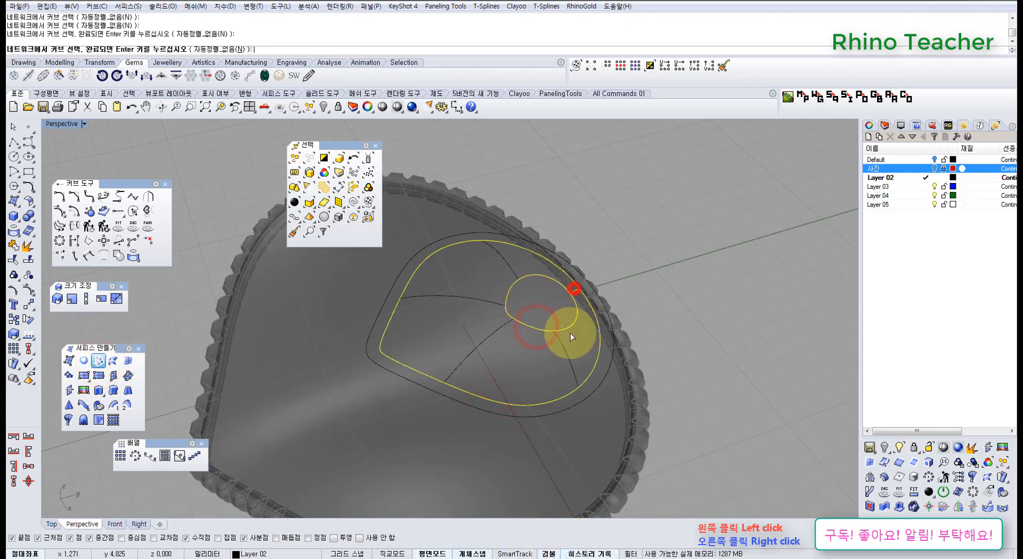
left_click(492, 301)
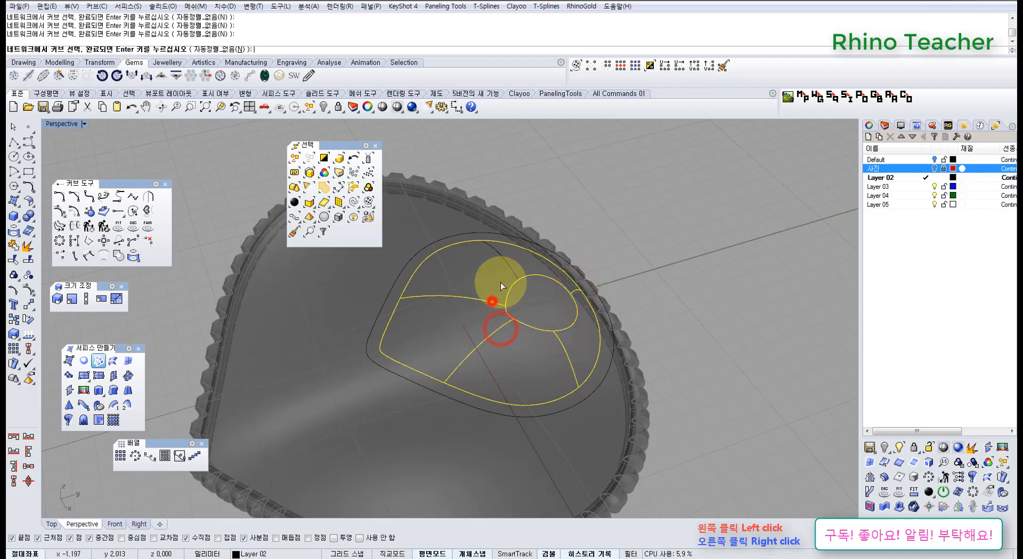
left_click(513, 270)
right_click_drag(512, 324, 614, 320)
right_click(508, 298)
left_click(612, 294)
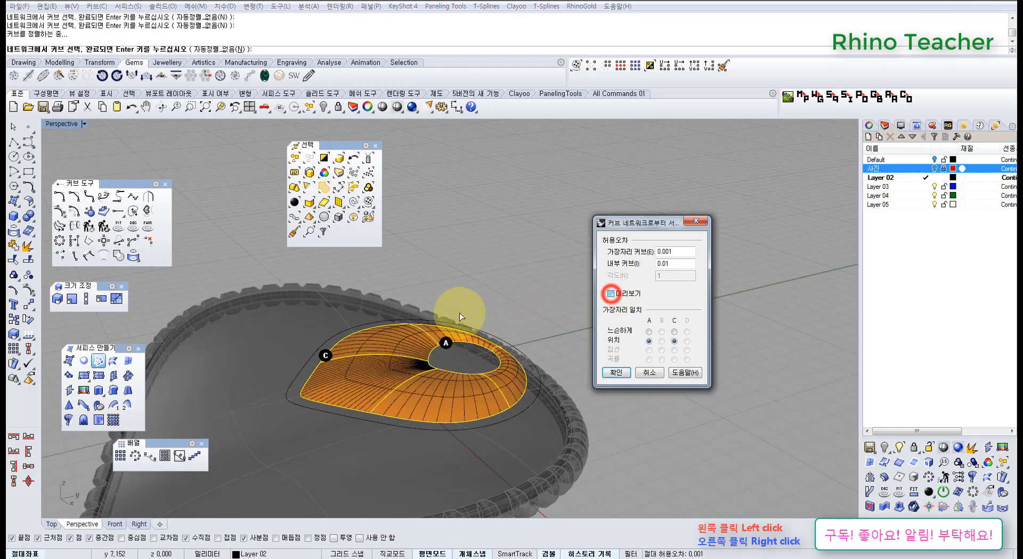
right_click_drag(459, 312, 459, 361)
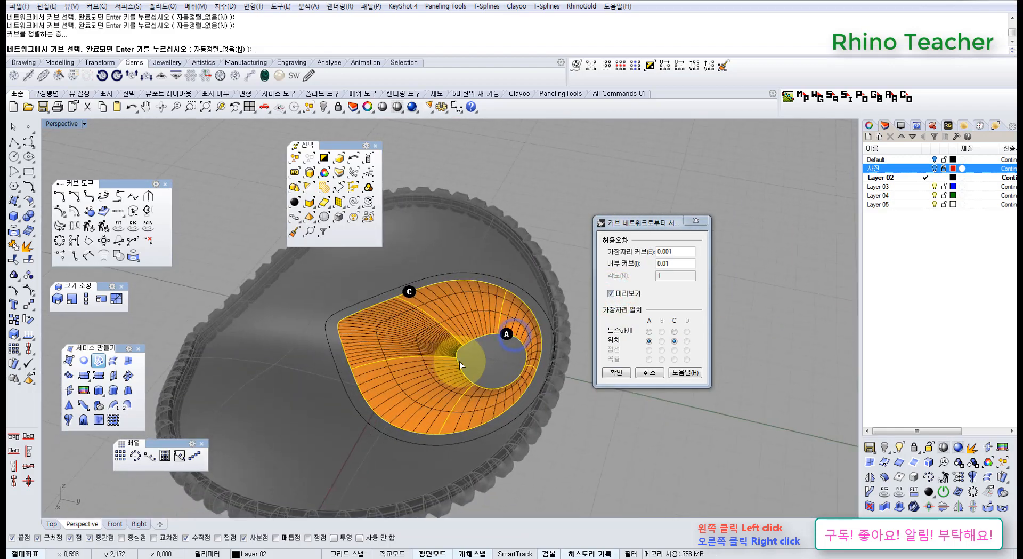
left_click(616, 372)
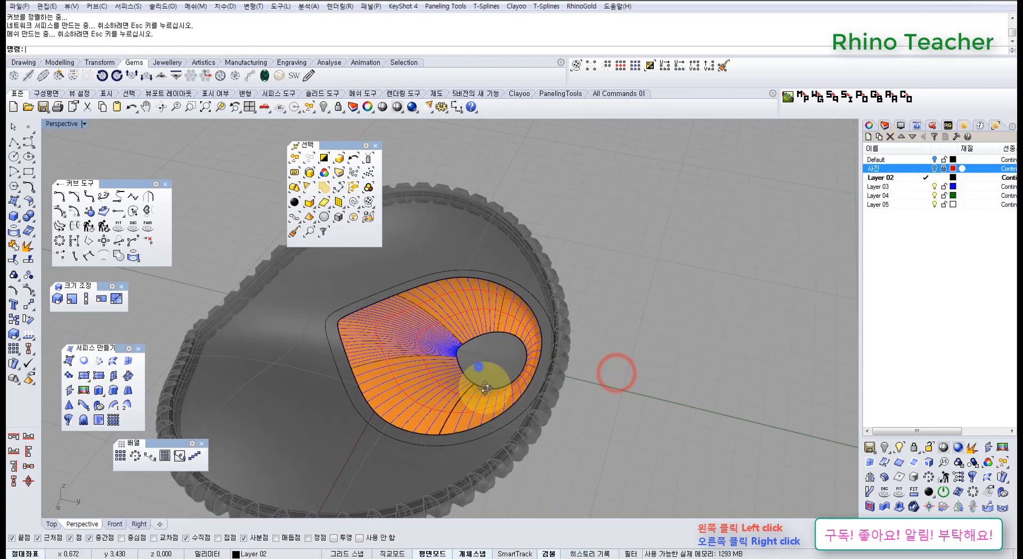
Step: Lock the new network surface so that only its section curves can be selected
scroll(480, 368, "up", 5)
left_click(423, 389)
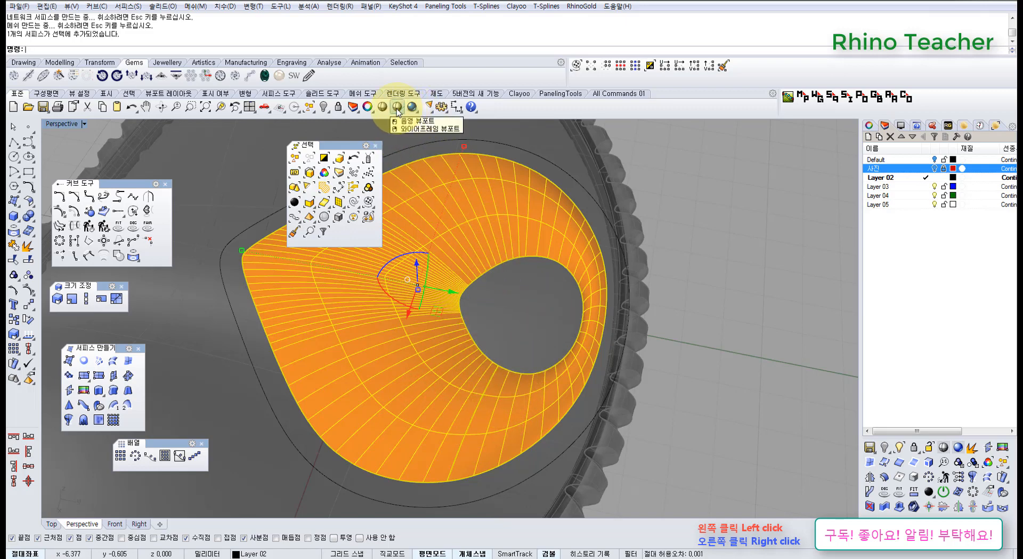
left_click(338, 106)
right_click_drag(446, 315, 434, 338)
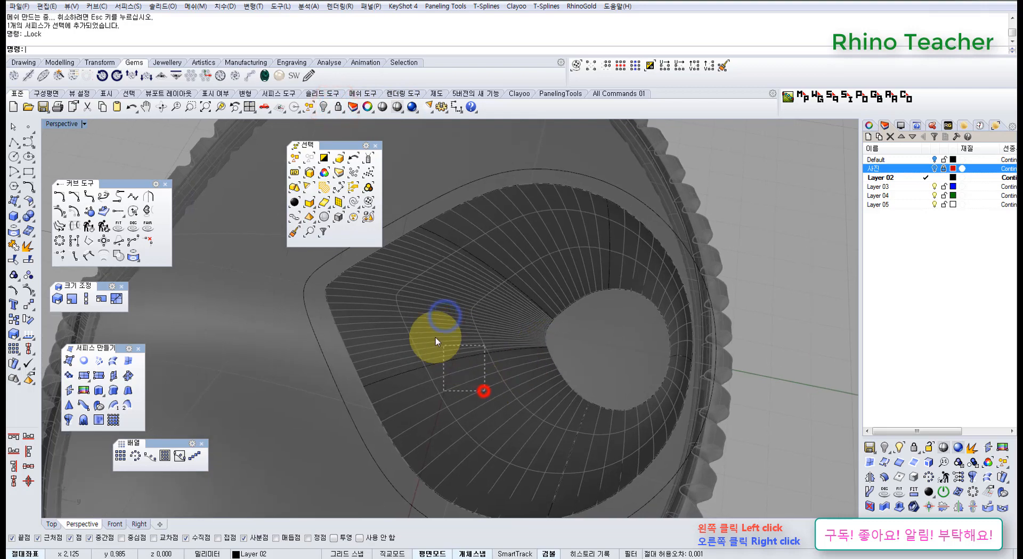
Step: Show the control points of the arch nearest the heart's tip and raise its two middle points
left_click(462, 393)
right_click_drag(463, 393, 450, 384)
key("F10")
right_click_drag(454, 341, 408, 323)
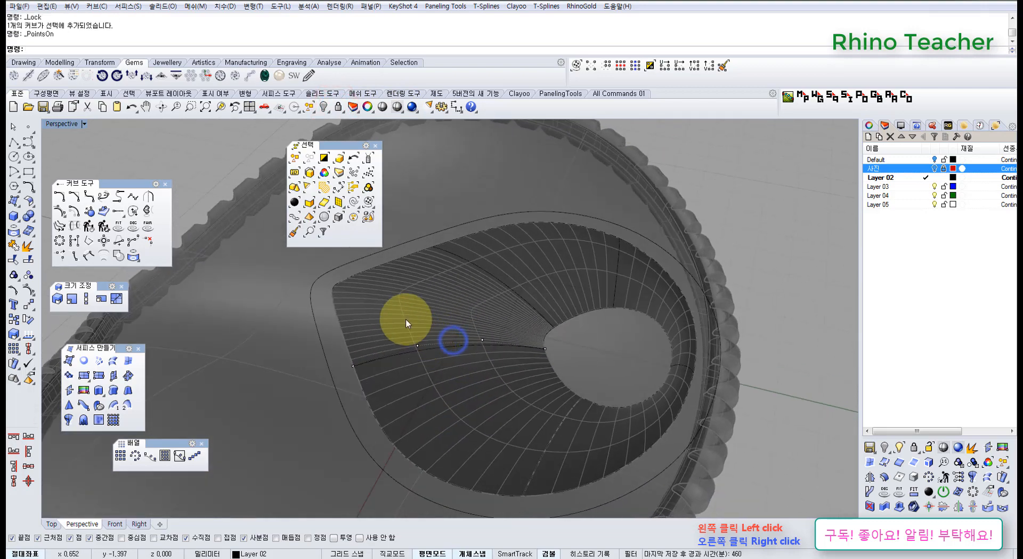
left_click_drag(501, 377, 503, 374)
right_click_drag(503, 374, 491, 283)
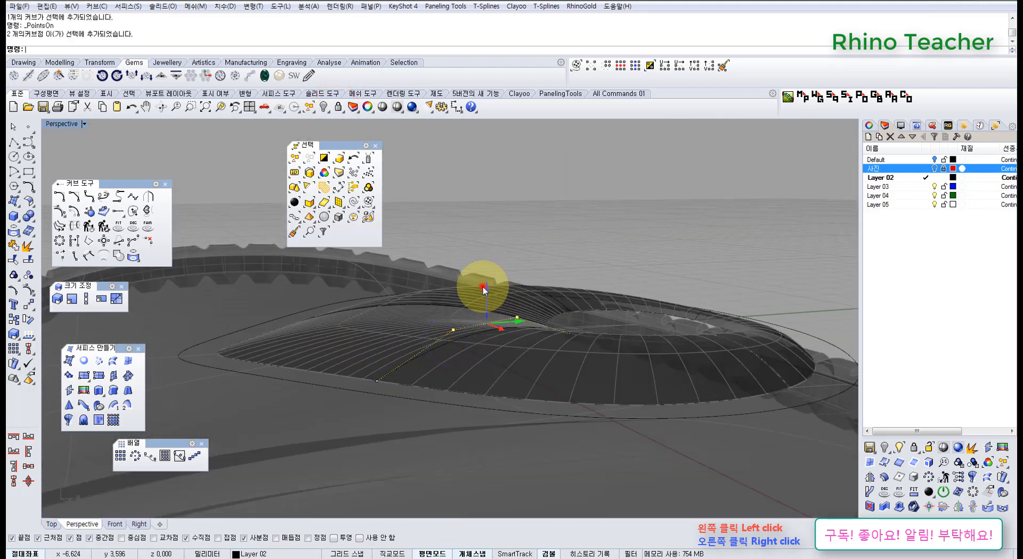
left_click_drag(484, 288, 486, 267)
right_click_drag(484, 267, 457, 284)
left_click_drag(456, 284, 455, 271)
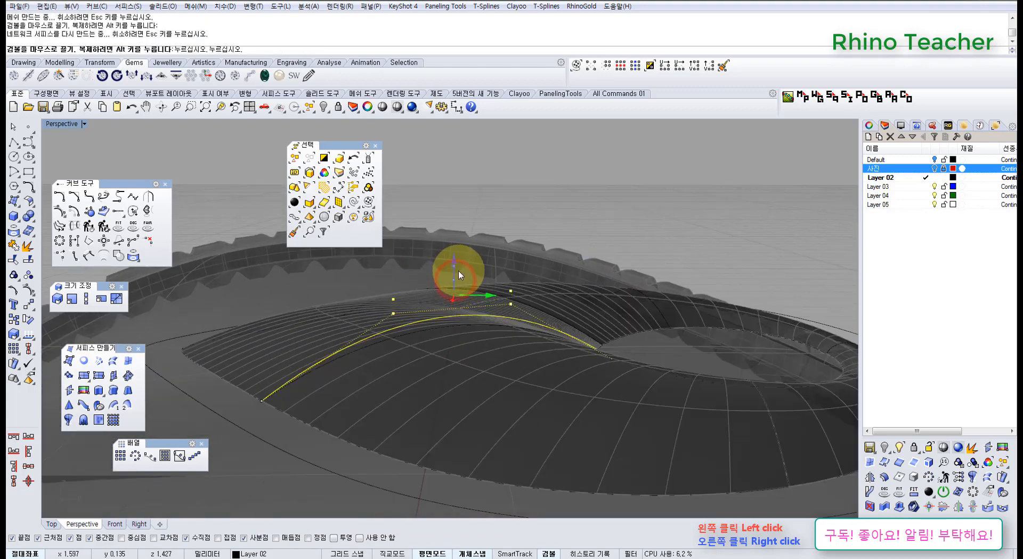
Step: Show the control points of the neighbouring side arch and raise its two middle points
right_click_drag(468, 277, 468, 430)
left_click(491, 354)
key("F10")
scroll(392, 376, "up", 3)
left_click_drag(392, 383, 553, 465)
right_click_drag(547, 406, 507, 359)
left_click_drag(507, 360, 505, 346)
right_click_drag(497, 339, 632, 298)
Step: Lower the side arch's middle control points slightly in the right view and spread them further apart in perspective
key("ctrl+F3")
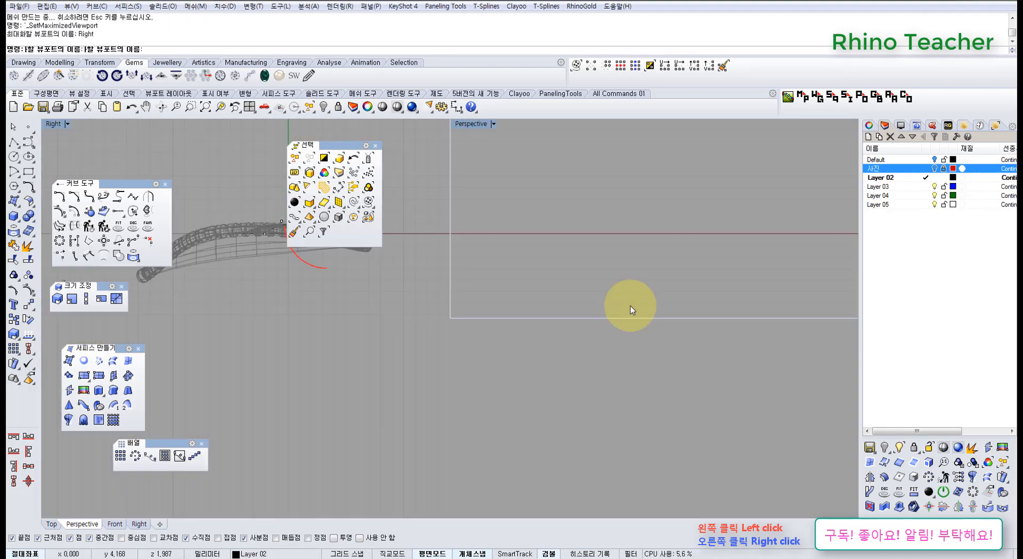
scroll(613, 343, "up", 10)
right_click_drag(638, 340, 567, 375)
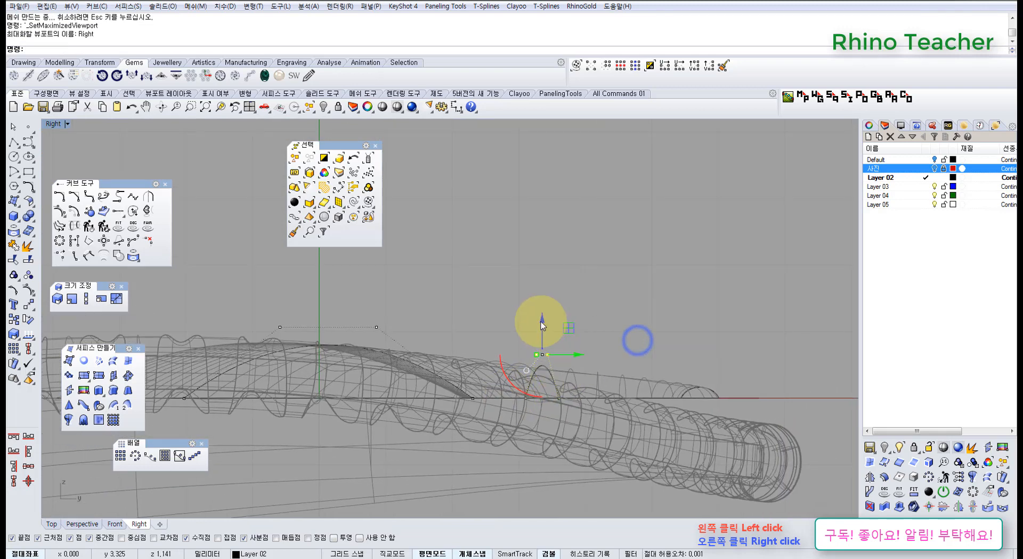
left_click_drag(541, 320, 542, 328)
key("ctrl+F4")
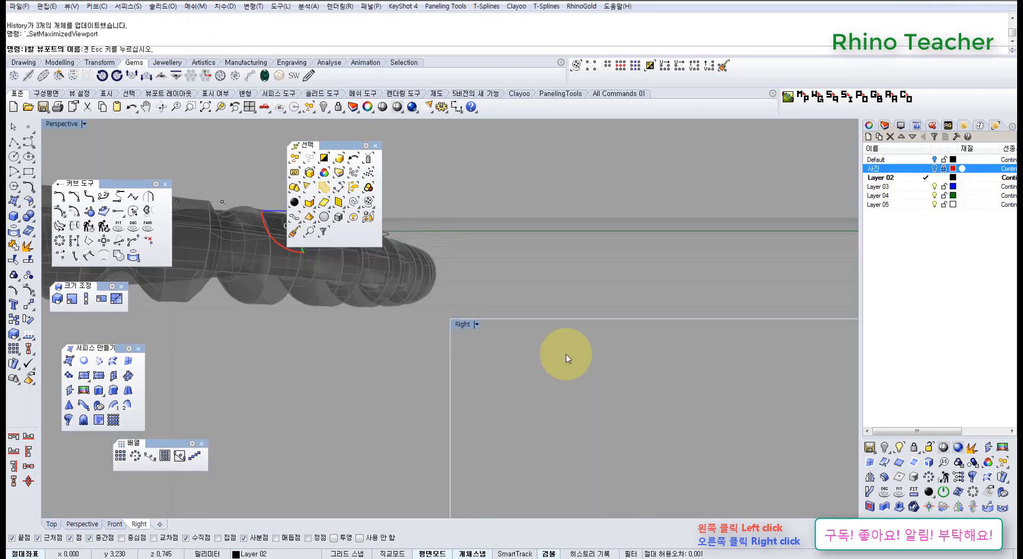
mouse_move(587, 357)
right_mouse_down()
mouse_move(487, 366)
mouse_move(464, 391)
mouse_move(445, 347)
right_mouse_up()
mouse_move(439, 320)
right_mouse_down()
mouse_move(438, 333)
mouse_move(504, 334)
right_mouse_up()
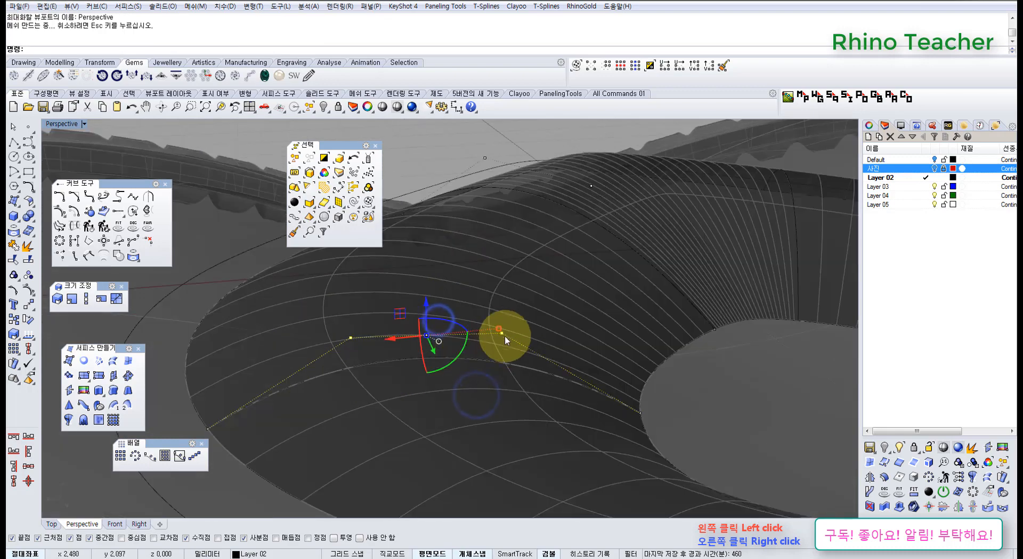
left_click_drag(510, 334, 507, 331)
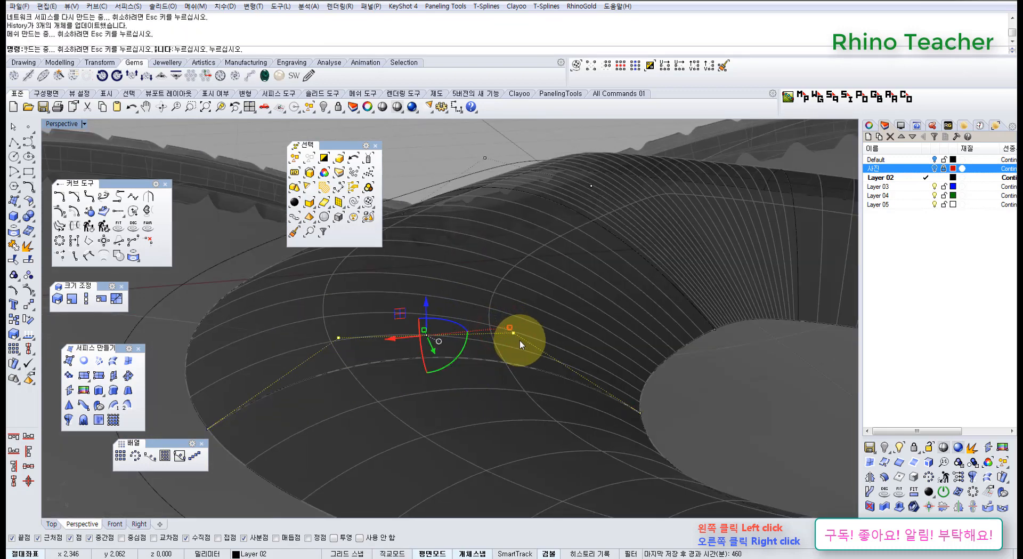
mouse_move(520, 340)
right_mouse_down()
mouse_move(486, 393)
mouse_move(580, 367)
mouse_move(468, 373)
right_mouse_up()
Step: Select the tip-side arch's two middle control points, raise them slightly and spread them further apart
right_click_drag(352, 340, 478, 423)
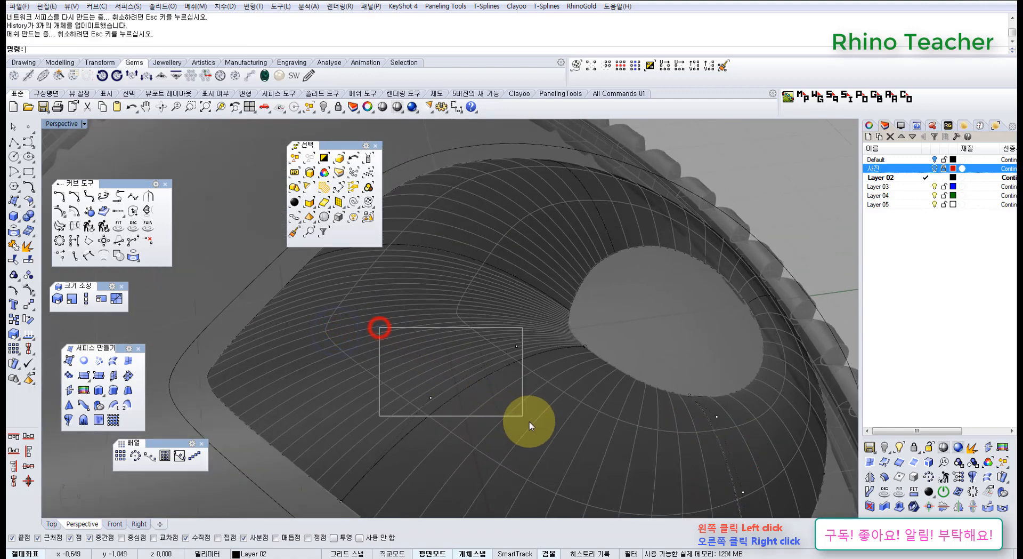
left_click_drag(530, 421, 533, 422)
right_click_drag(532, 421, 475, 377)
left_click_drag(472, 383, 473, 375)
right_click_drag(534, 338, 394, 334)
left_click_drag(380, 325, 370, 325)
Step: Show the control points of the short centreline arch, then select the side arch's two middle points and lower them slightly
right_click_drag(509, 424, 566, 336)
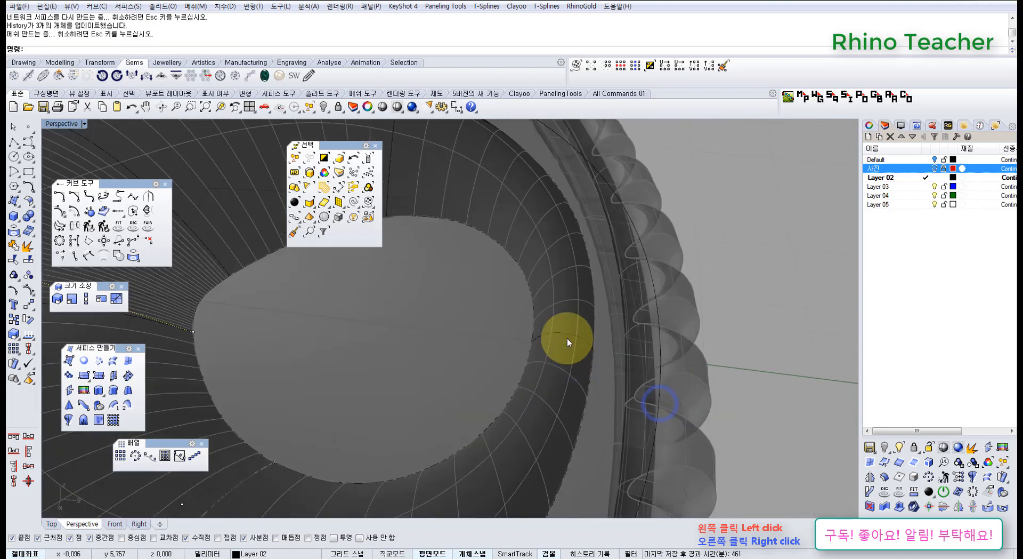
left_click(566, 335)
right_click_drag(595, 428, 593, 380)
key("F10")
right_click_drag(574, 340, 463, 324)
right_click_drag(469, 330, 379, 330)
left_click_drag(380, 329, 433, 352)
left_click(476, 350)
right_click_drag(460, 351, 411, 358)
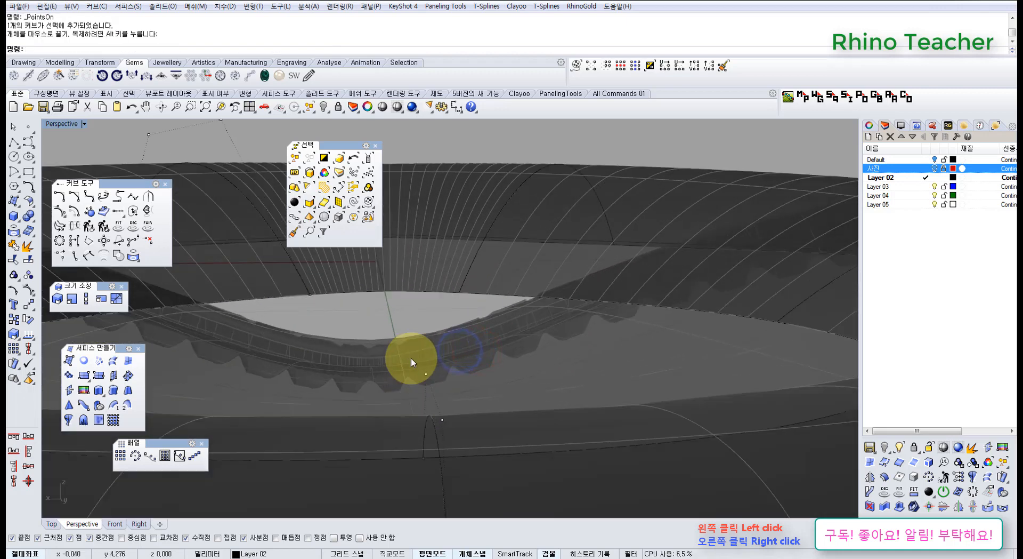
left_click_drag(411, 358, 467, 426)
right_click_drag(483, 400, 605, 345)
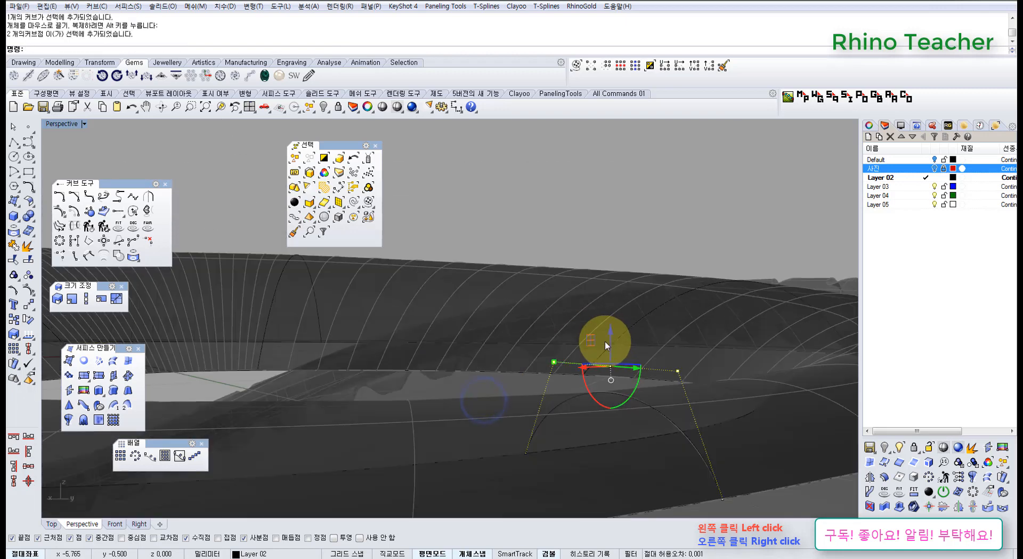
left_click_drag(606, 341, 613, 335)
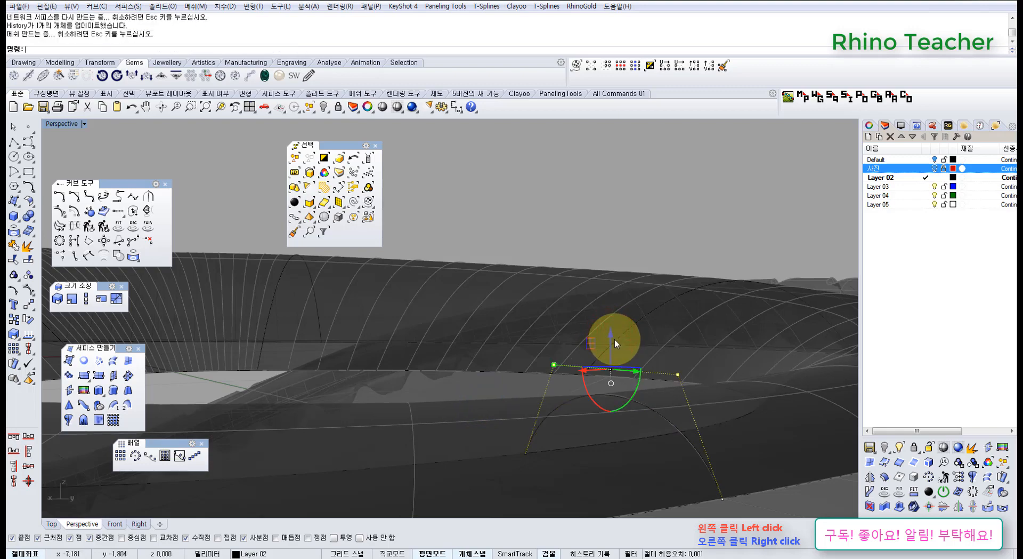
Step: Show the tip-side arch's control points again and raise its two middle points slightly
right_click_drag(615, 339, 516, 404)
scroll(468, 381, "up", 5)
left_click_drag(473, 380, 432, 336)
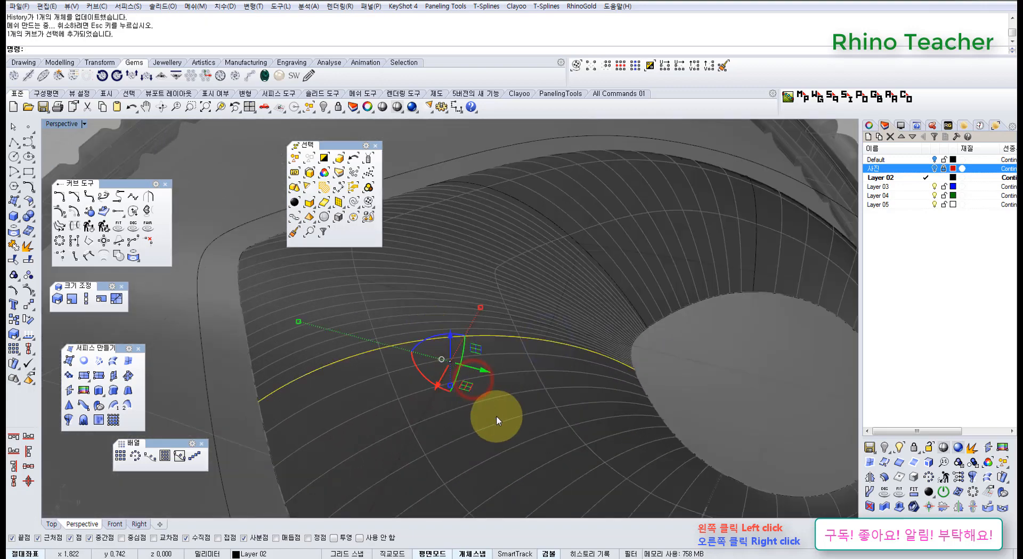
right_click_drag(496, 417, 388, 300)
key("F10")
scroll(509, 361, "down", 5)
left_click_drag(389, 300, 568, 345)
scroll(469, 304, "up", 2)
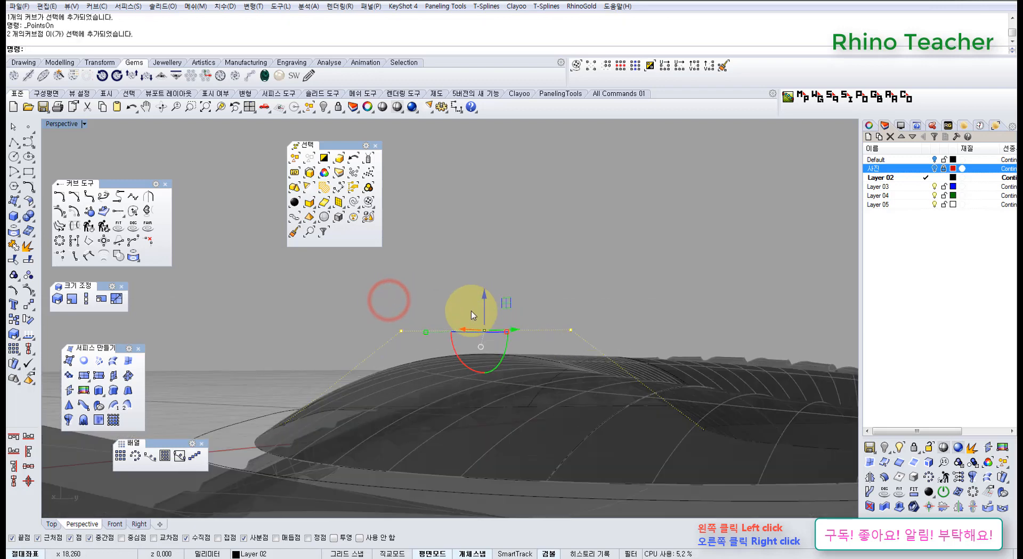
left_click_drag(483, 300, 481, 297)
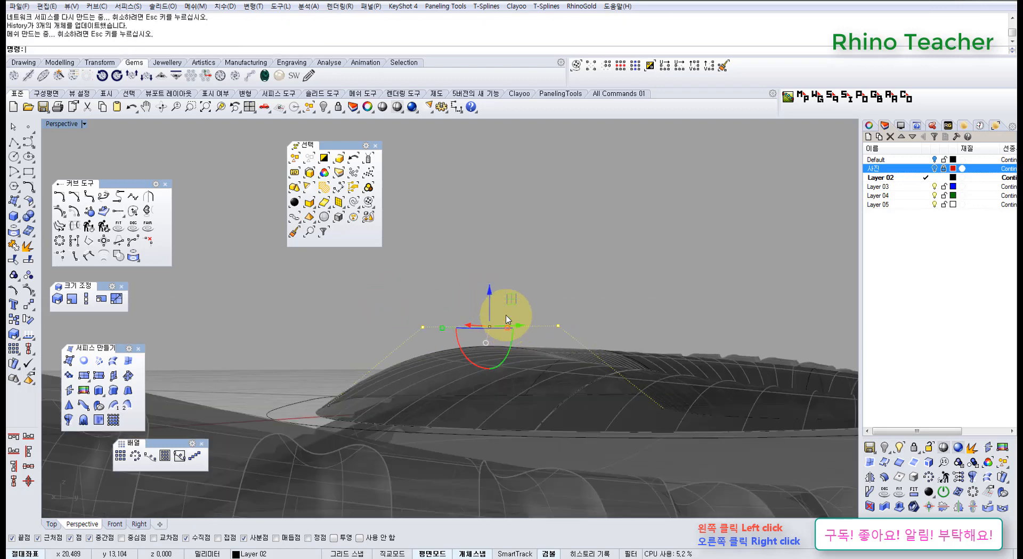
Step: Unlock only the domed network surface, leaving the other locked objects locked
right_click_drag(496, 283, 510, 361)
middle_click(511, 362)
left_click(505, 338)
left_click(453, 382)
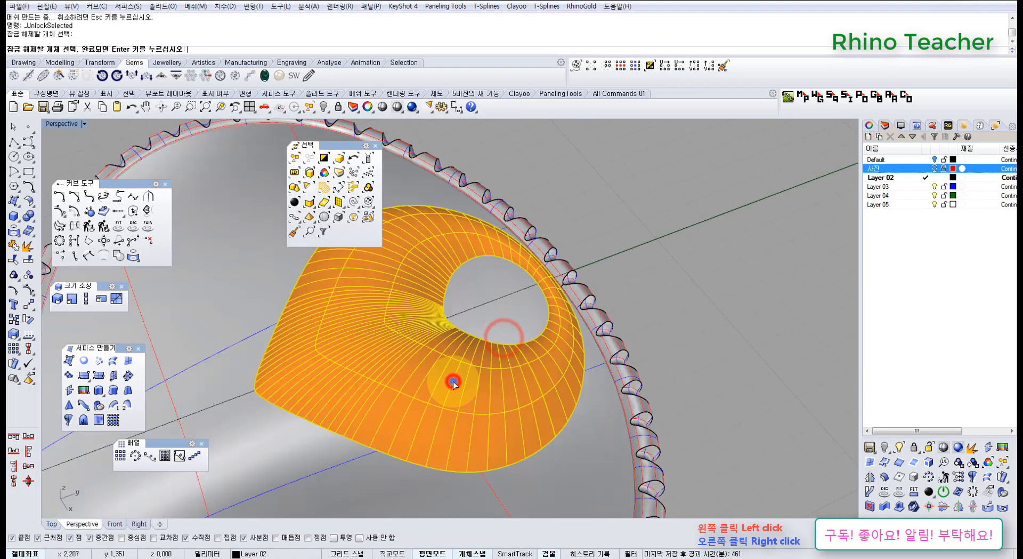
right_click(453, 381)
Step: Measure the domed surface's height from its base to its crest in the right view without placing the dimension
right_click_drag(438, 399, 496, 373)
left_click(494, 380)
right_click_drag(560, 324, 537, 368)
key("ctrl+F3")
left_click(457, 109)
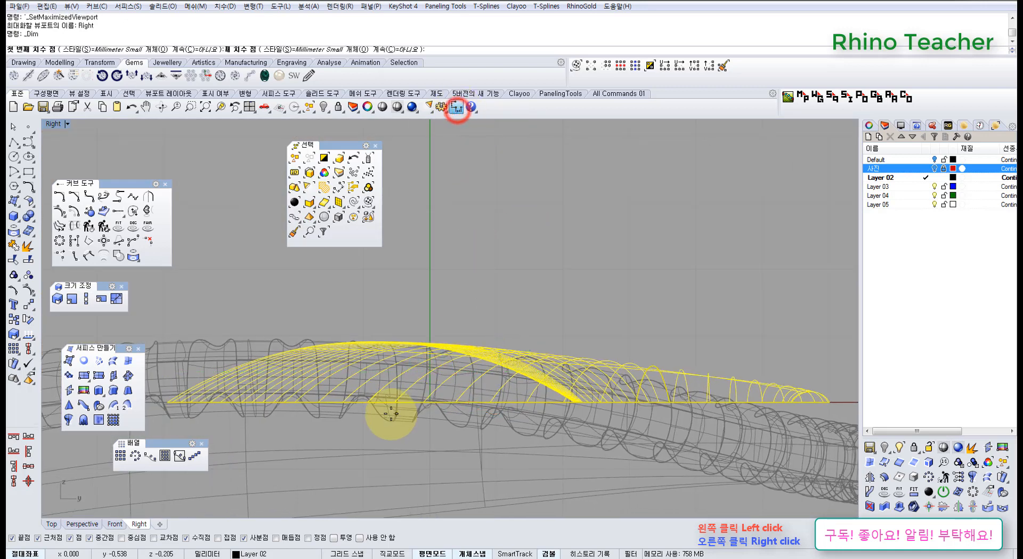
left_click(384, 402)
scroll(381, 342, "up", 4)
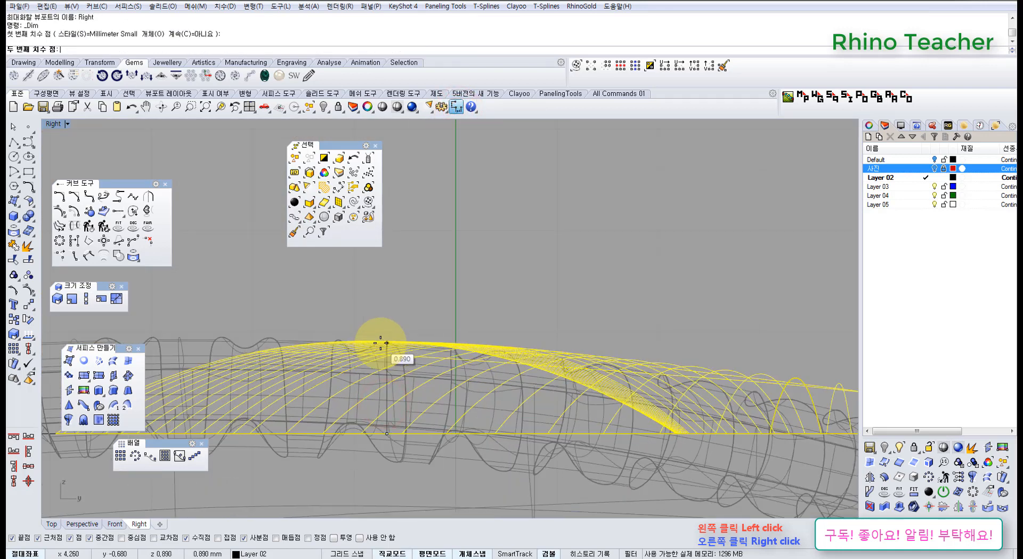
left_click(381, 343)
scroll(549, 367, "down", 10)
key("Escape")
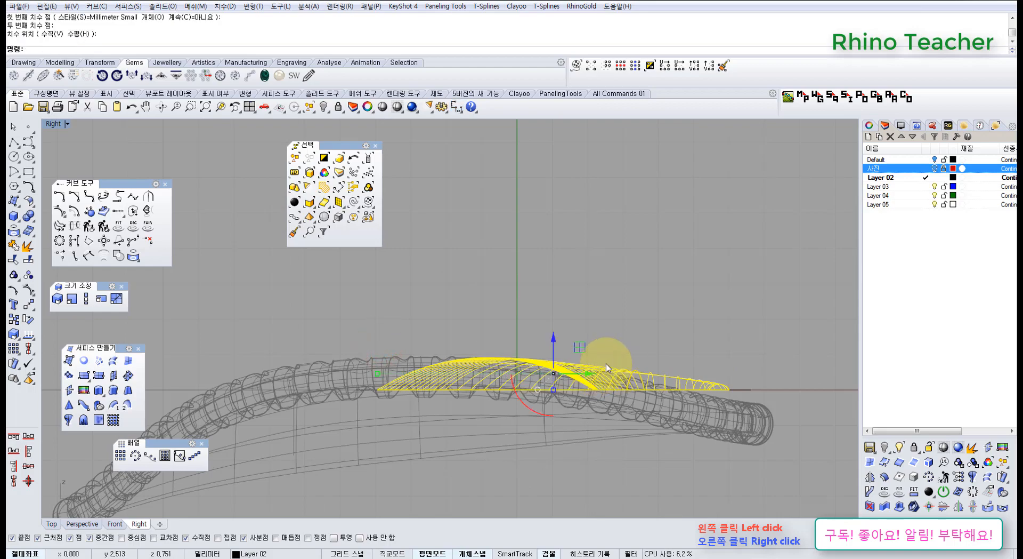
Step: Select the short centreline arch between the stem opening and the heart outline and show its control points
key("ctrl+F4")
key("Escape")
right_click_drag(512, 320, 548, 335)
scroll(548, 335, "up", 7)
right_click_drag(582, 307, 470, 358, "shift")
left_click_drag(465, 313, 595, 366)
right_click_drag(551, 369, 542, 352)
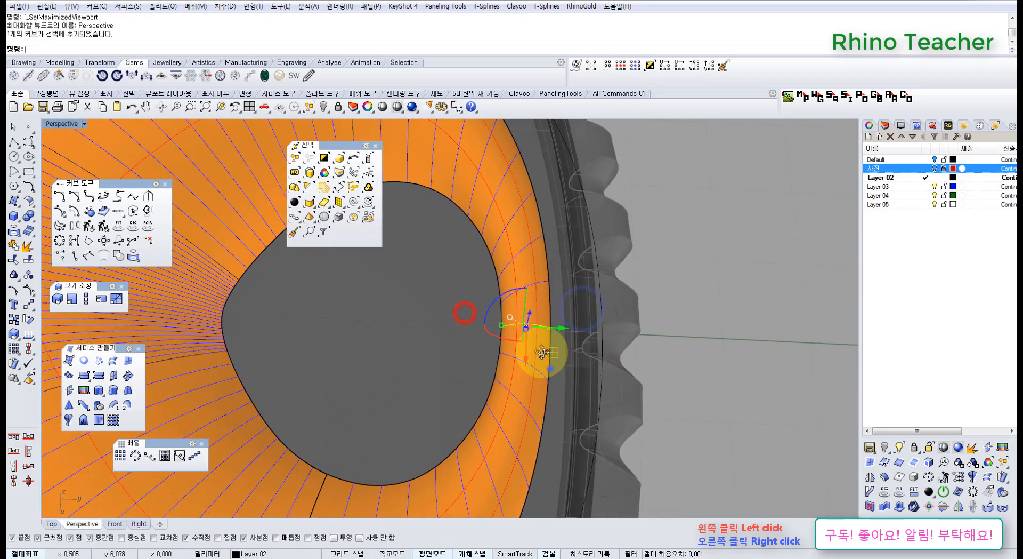
scroll(542, 315, "down", 5)
key("F10")
Step: Raise the two middle control points of the short centreline arch in the right view
key("ctrl+F3")
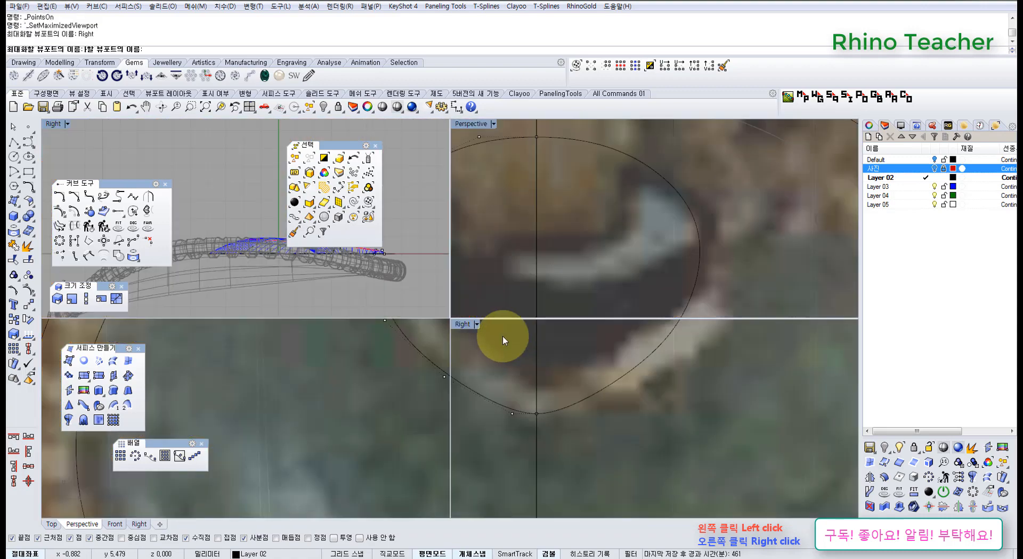
right_click_drag(539, 340, 320, 315)
scroll(498, 361, "up", 9)
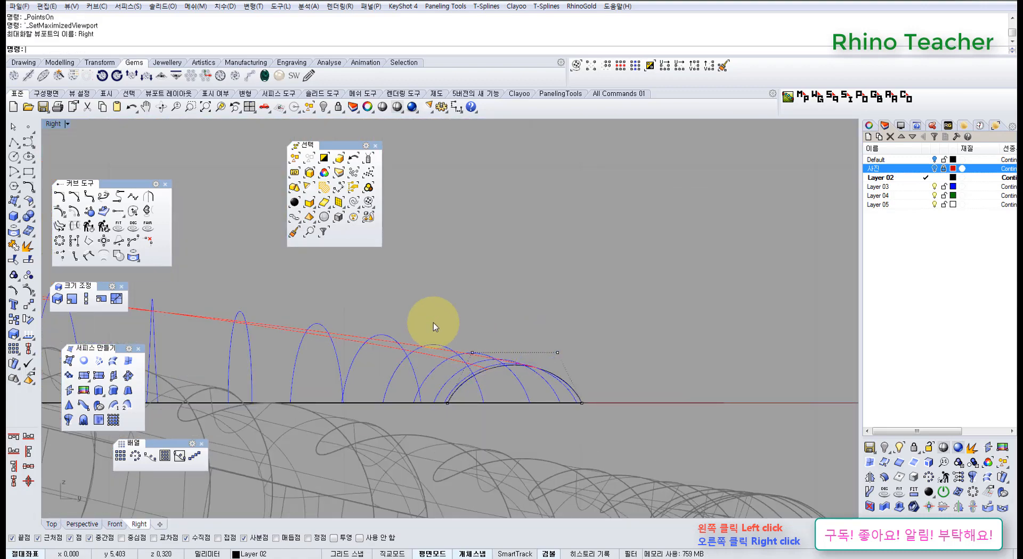
left_click_drag(411, 306, 598, 372)
scroll(473, 366, "up", 4)
right_click_drag(489, 366, 455, 338)
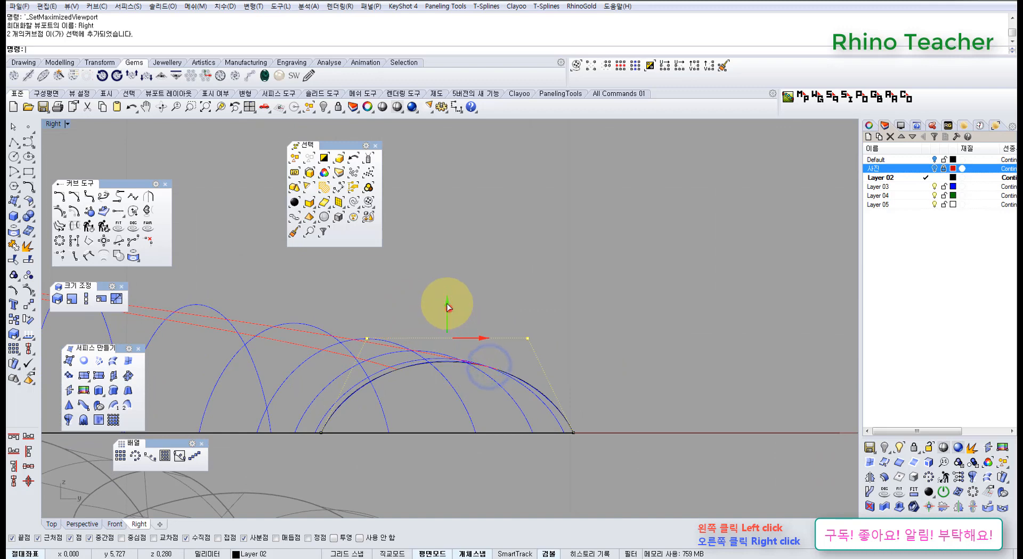
left_click_drag(447, 293, 437, 317)
scroll(455, 326, "down", 4)
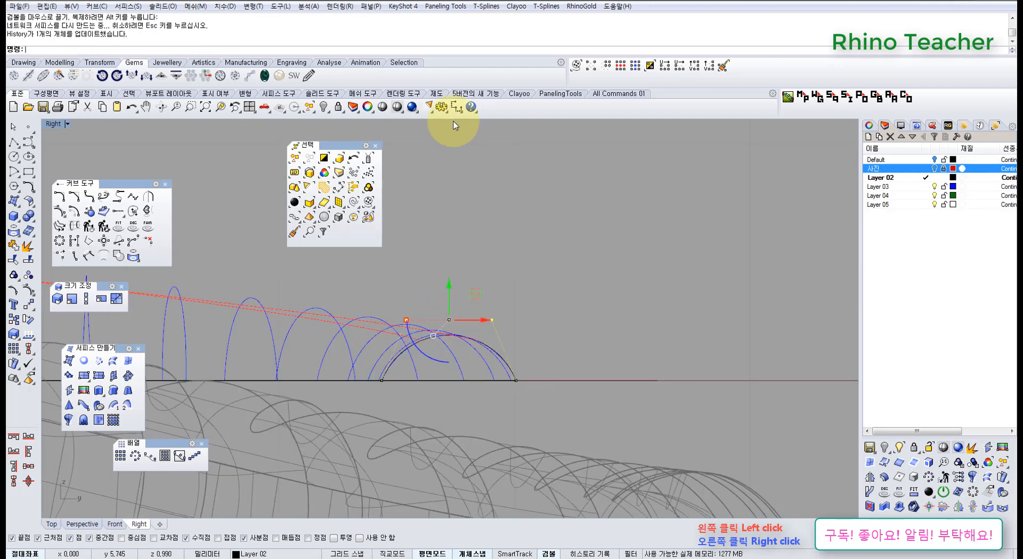
Step: Measure the height at the short centreline arch's crest in the right view without placing a dimension
left_click(454, 108)
left_click(453, 334)
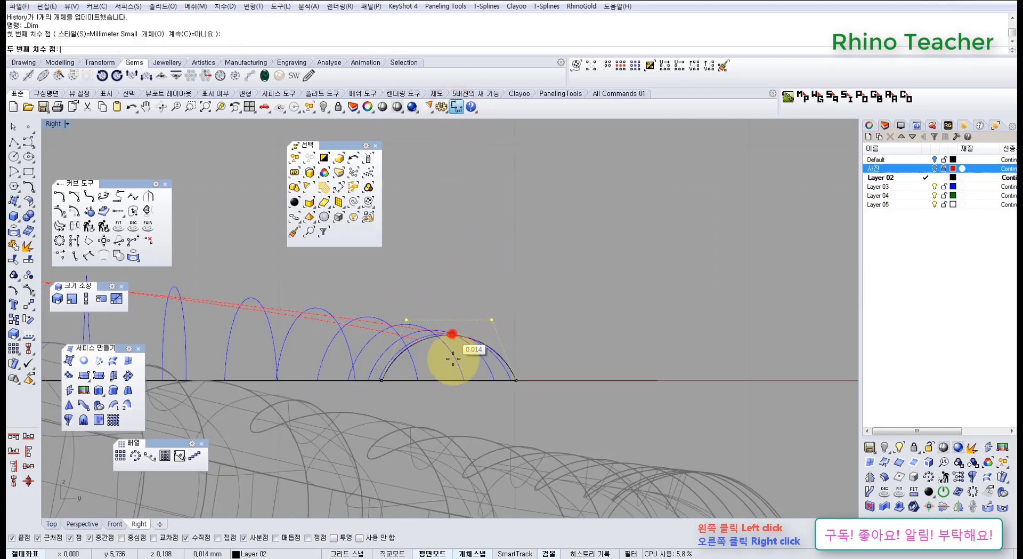
scroll(450, 382, "up", 4)
key("Escape")
Step: Raise the short centreline arch's two middle control points slightly further and spread them apart in the right view
scroll(452, 349, "down", 6)
right_click_drag(459, 336, 485, 378)
left_click_drag(395, 303, 554, 366)
scroll(473, 330, "up", 4)
left_click_drag(474, 318, 475, 325)
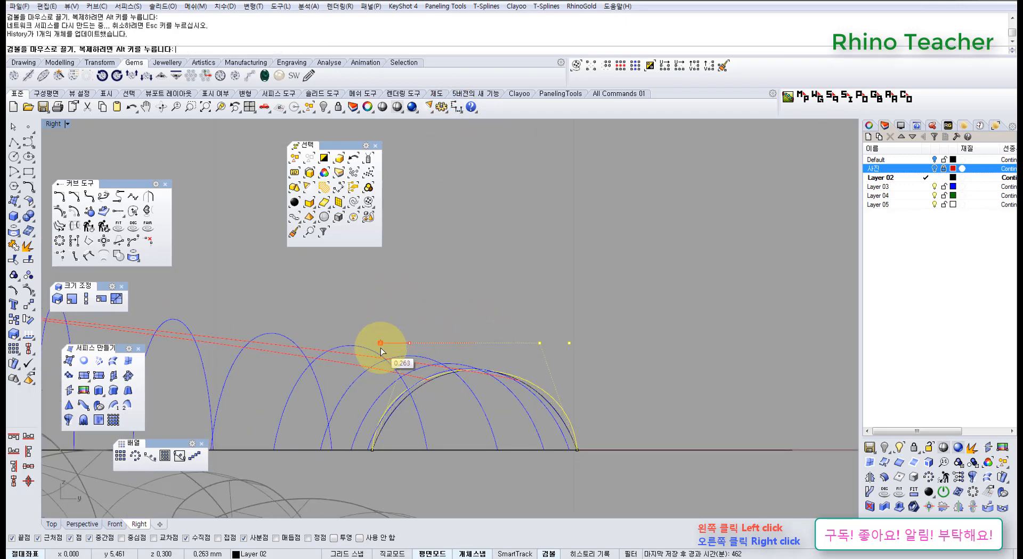
Step: Select the arched section curves of the domed surface in the perspective view and hide them
key("ctrl+F4")
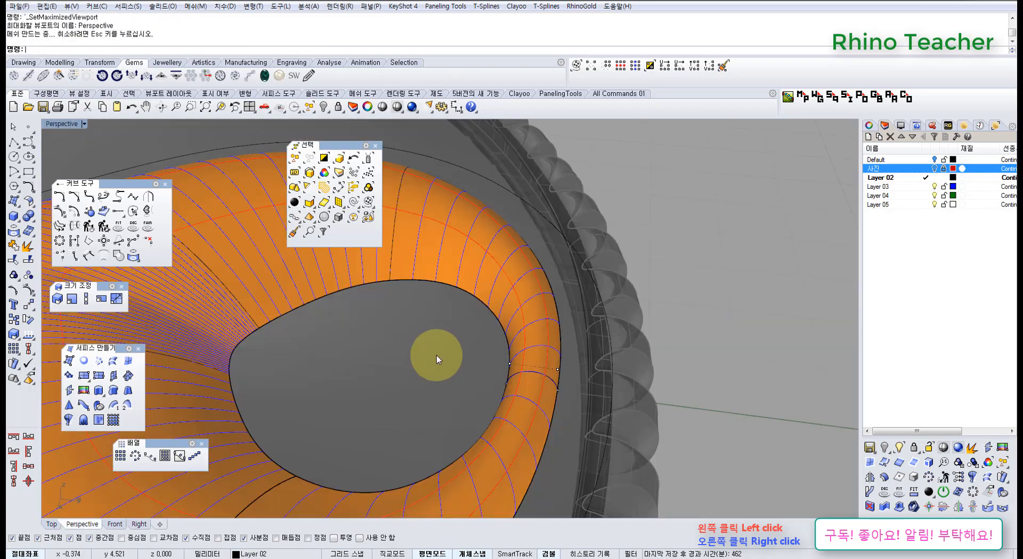
right_click_drag(543, 378, 459, 363)
scroll(385, 361, "down", 6)
scroll(464, 360, "down", 4)
right_click_drag(506, 340, 502, 349)
scroll(503, 346, "up", 7)
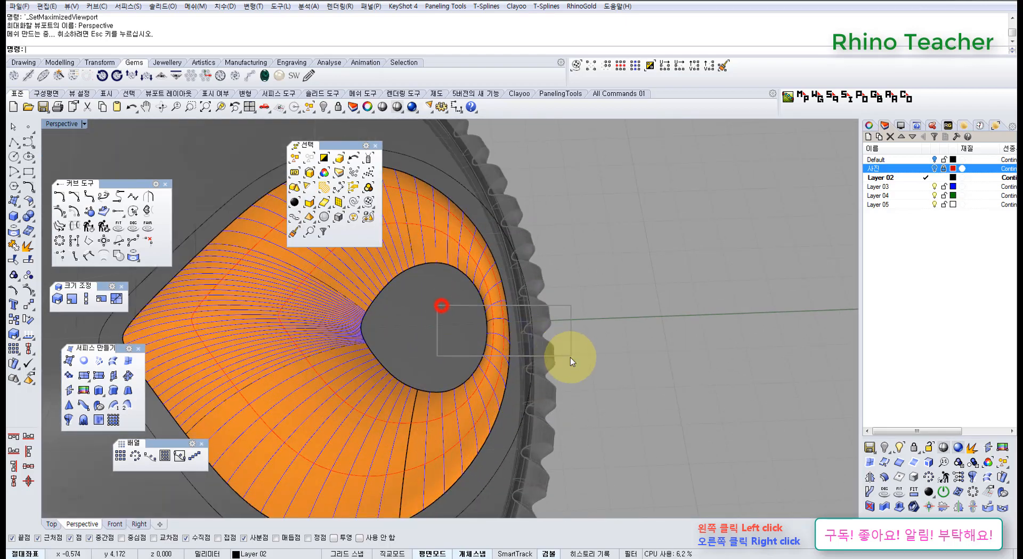
left_click_drag(571, 357, 570, 357)
right_click_drag(570, 357, 468, 372)
scroll(467, 370, "down", 7)
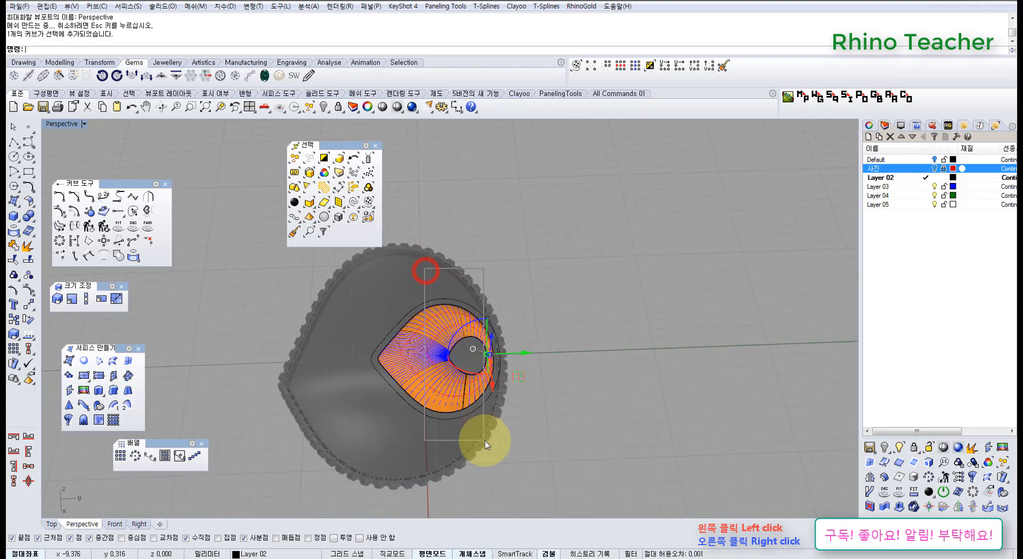
left_click_drag(485, 440, 485, 440)
scroll(453, 375, "up", 5)
scroll(272, 307, "down", 4)
right_click_drag(284, 306, 336, 353, "shift")
right_click_drag(417, 418, 368, 411)
key("ctrl+h")
Step: Flip the domed network surface's normal direction and accept the broken history
scroll(458, 309, "up", 4)
right_click_drag(365, 410, 362, 373)
left_click(322, 341)
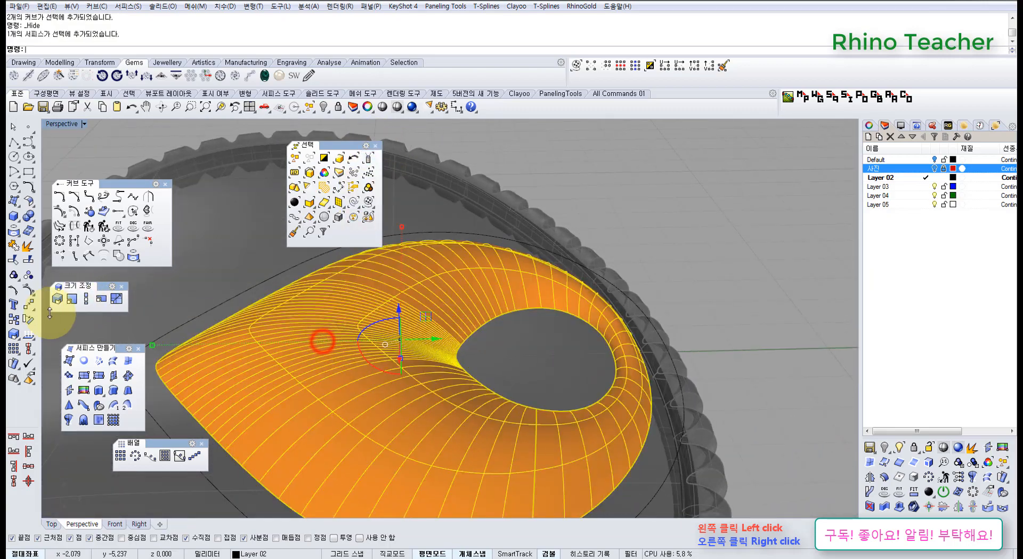
left_click(28, 335)
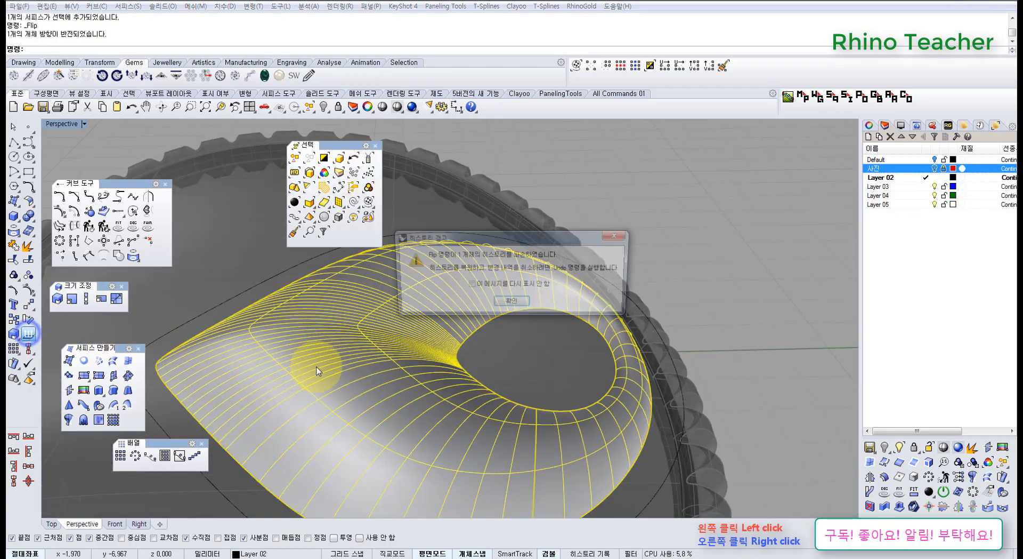
left_click(512, 304)
Step: Examine the domed surface's smoothness in a shaded preview from low front and side angles
right_click_drag(425, 365, 480, 382)
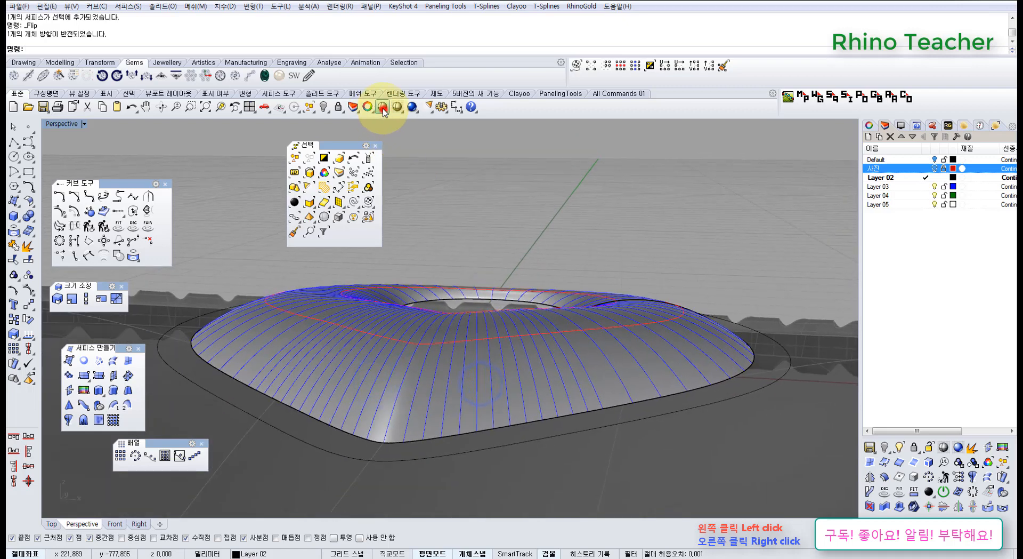
left_click(382, 108)
mouse_move(498, 326)
right_mouse_down()
mouse_move(463, 424)
mouse_move(336, 333)
mouse_move(343, 356)
mouse_move(506, 360)
right_mouse_up()
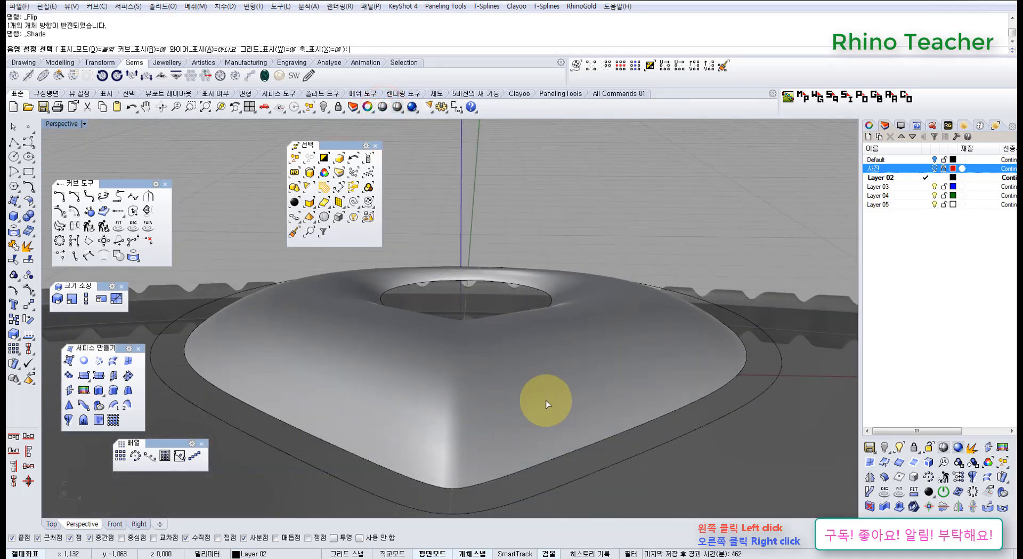
mouse_move(546, 403)
right_mouse_down()
mouse_move(454, 428)
mouse_move(490, 406)
mouse_move(464, 369)
mouse_move(468, 411)
mouse_move(487, 395)
mouse_move(502, 431)
mouse_move(517, 360)
mouse_move(468, 383)
mouse_move(437, 382)
mouse_move(464, 405)
mouse_move(430, 410)
right_mouse_up()
Step: Select the stem opening outline and the heart outline curves and hide them
left_click(456, 368)
left_click(487, 395)
left_click(437, 381)
left_click(471, 411)
left_click(427, 408)
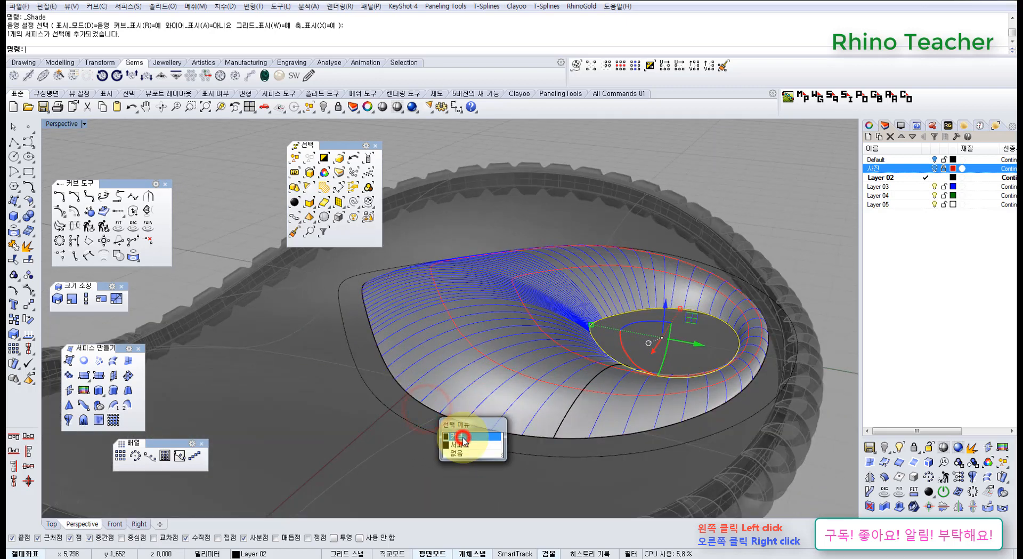
left_click(461, 435)
key("ctrl+h")
Step: Extrude the domed surface's opening edge and outer heart edge straight down about 0.47 mm, with both-sides extrusion off
scroll(492, 411, "down", 4)
right_click_drag(506, 391, 284, 390)
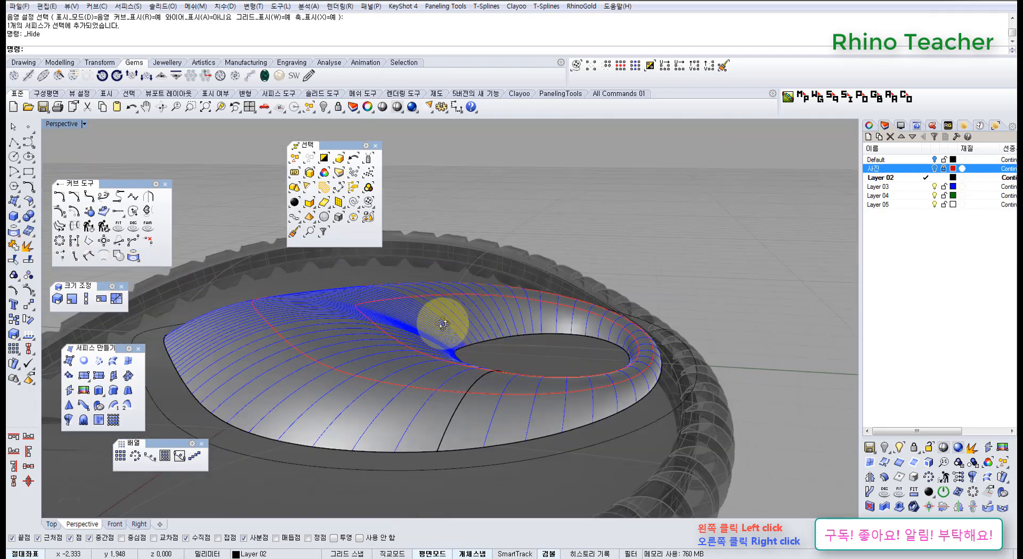
right_click_drag(443, 323, 306, 376)
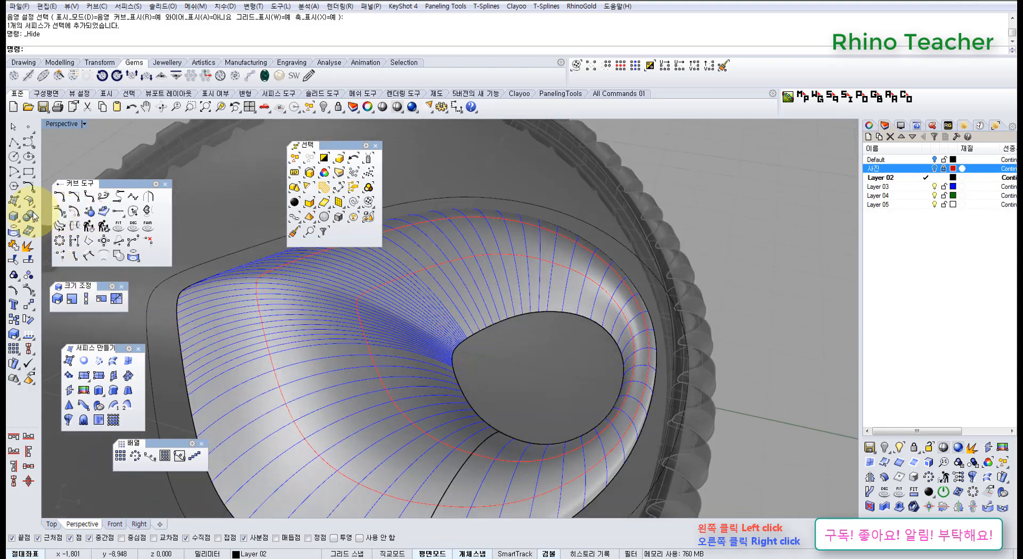
right_click_drag(350, 379, 315, 309)
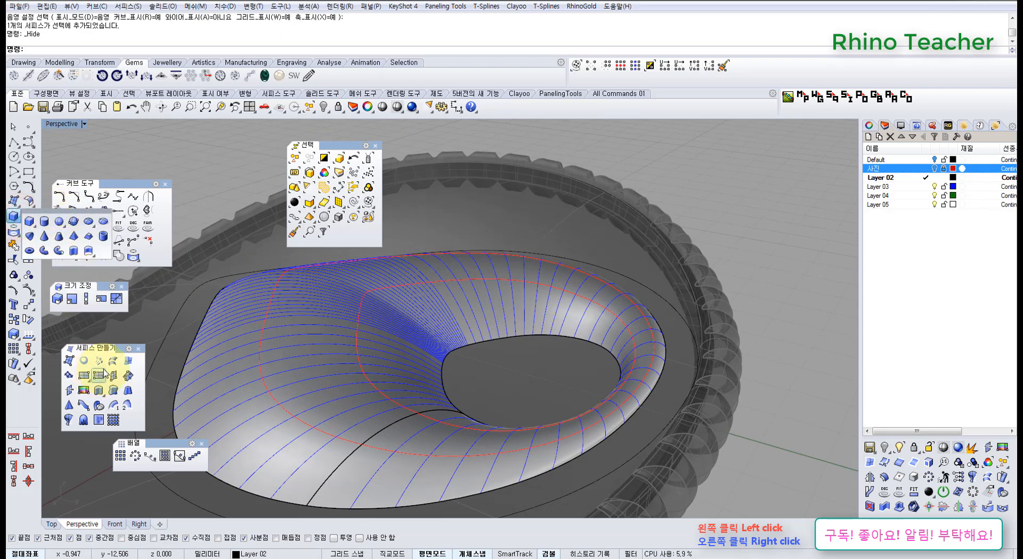
left_click(98, 389)
left_click(442, 374)
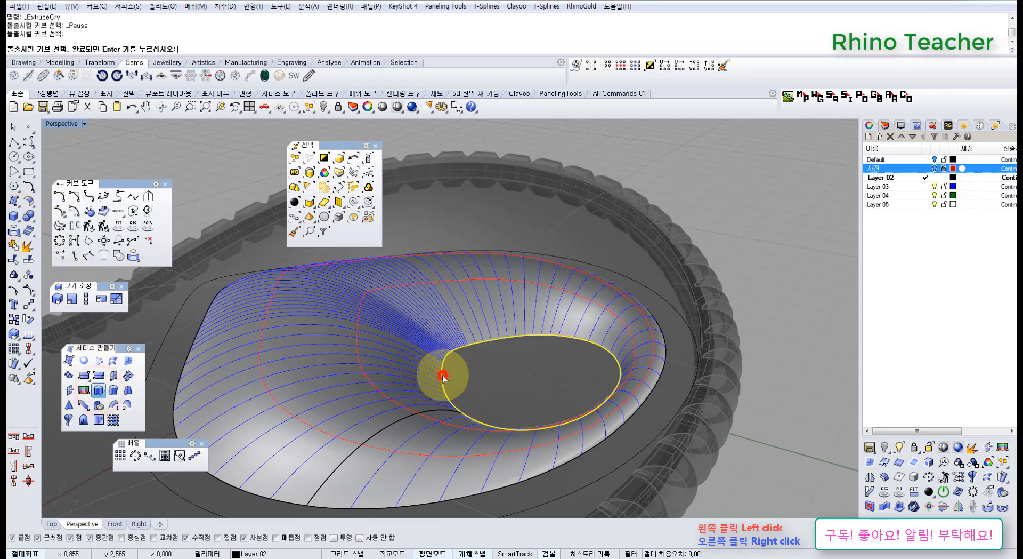
scroll(445, 437, "down", 4)
right_click_drag(445, 439, 481, 378, "shift")
scroll(469, 418, "up", 4)
left_click(469, 419)
scroll(468, 421, "down", 4)
right_click_drag(455, 444, 465, 417)
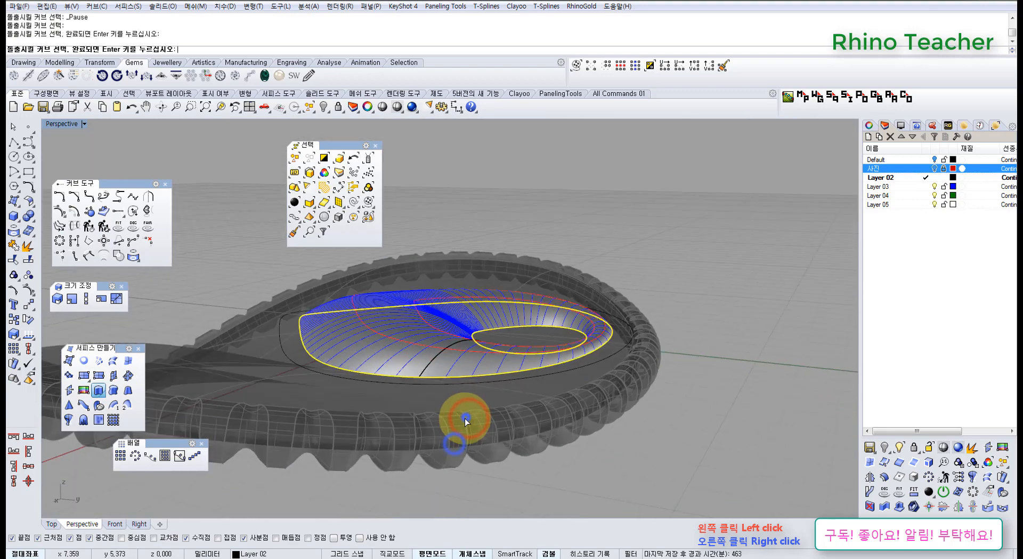
right_click(466, 417)
key("ctrl+F2")
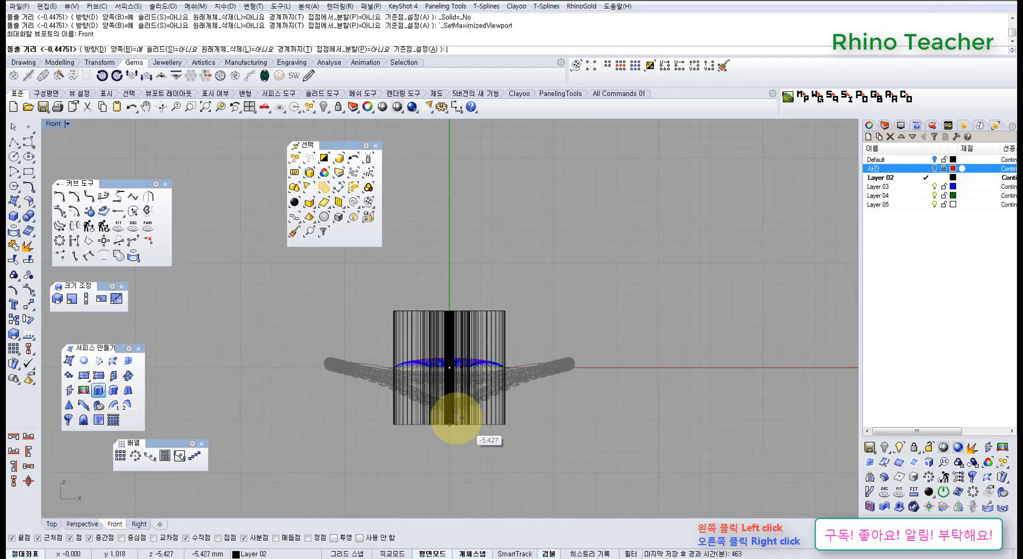
key("ctrl+F3")
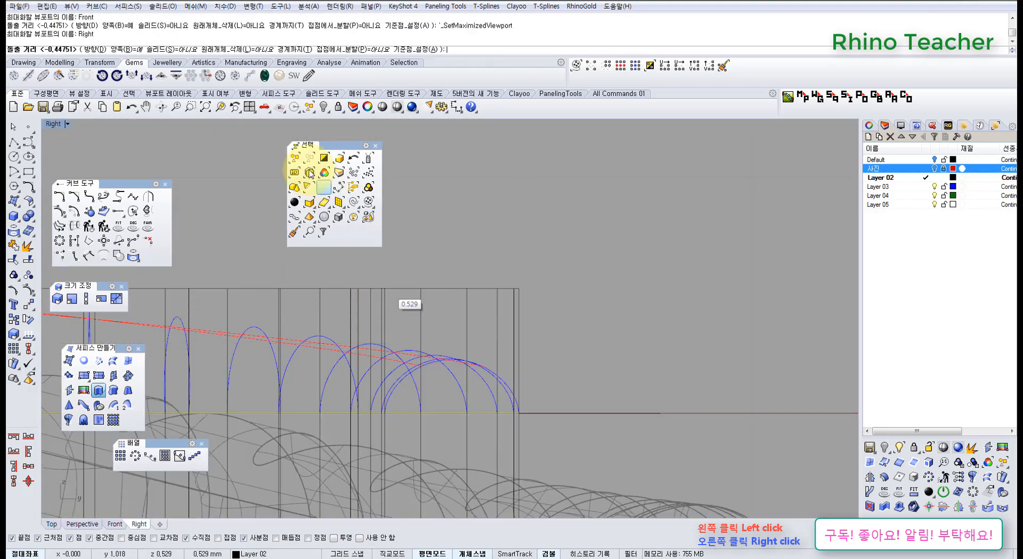
left_click(135, 49)
right_click_drag(329, 447, 337, 375)
left_click(487, 362)
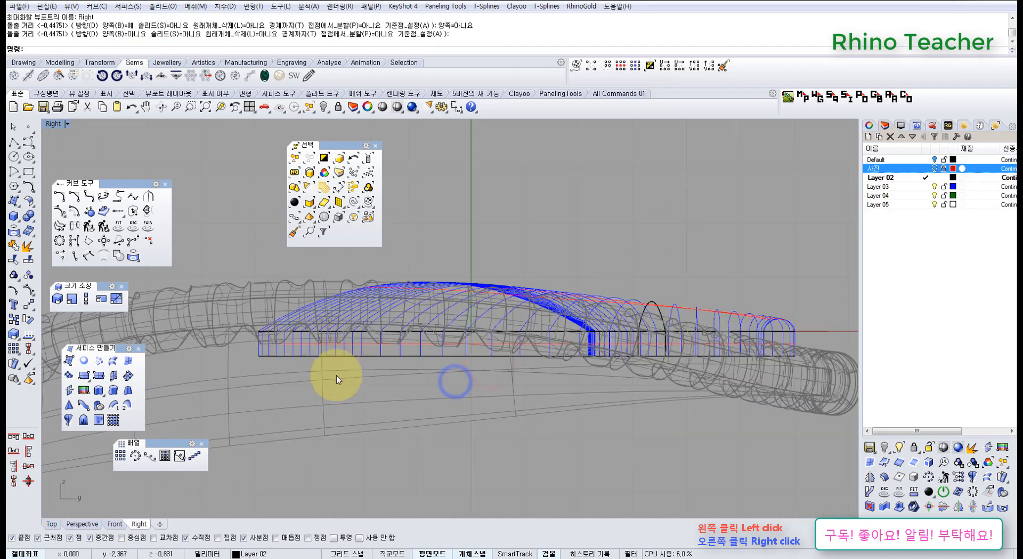
Step: Measure the extruded wall's depth in the right view with a trial polyline, without drawing it
scroll(336, 376, "up", 4)
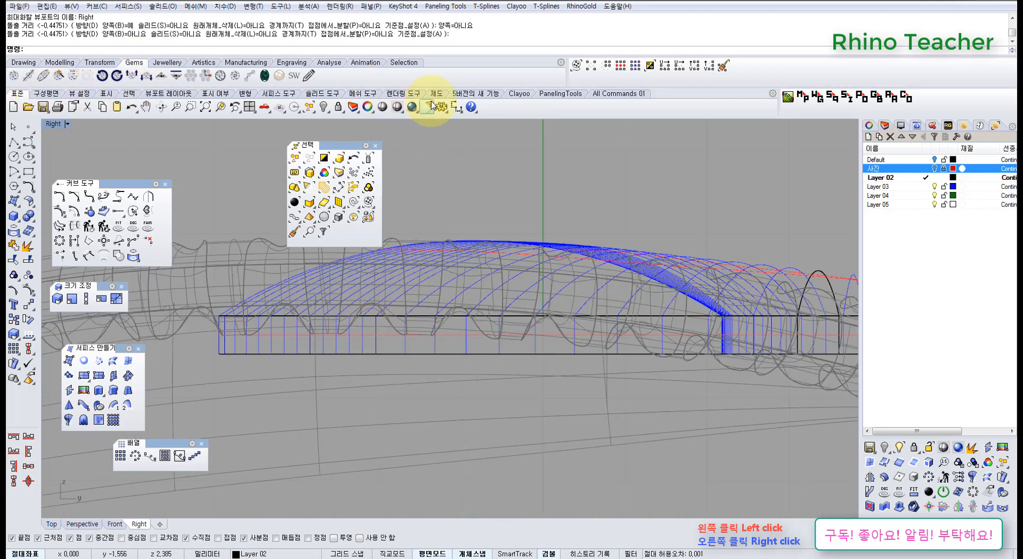
left_click(15, 140)
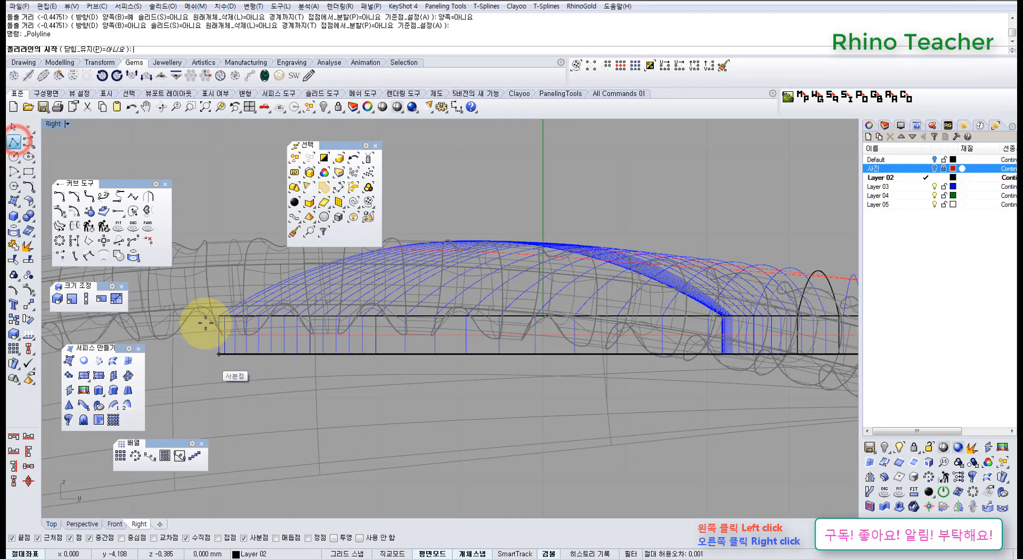
left_click(219, 315)
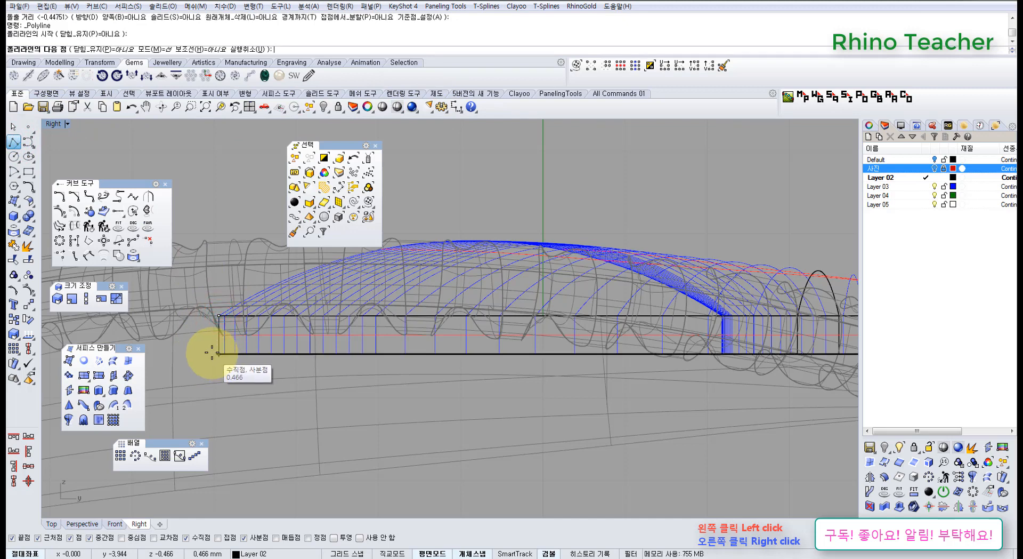
right_click(212, 352)
Step: Show the control points of both extruded walls and select their entire lower row in the right view
scroll(210, 349, "down", 3)
right_click_drag(274, 347, 376, 362)
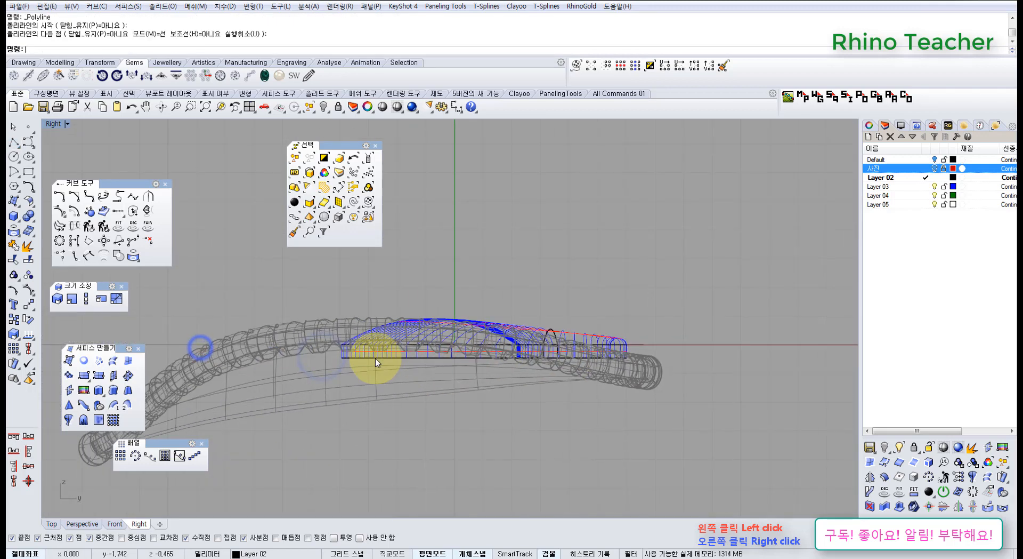
scroll(376, 362, "up", 3)
right_click_drag(469, 367, 435, 375)
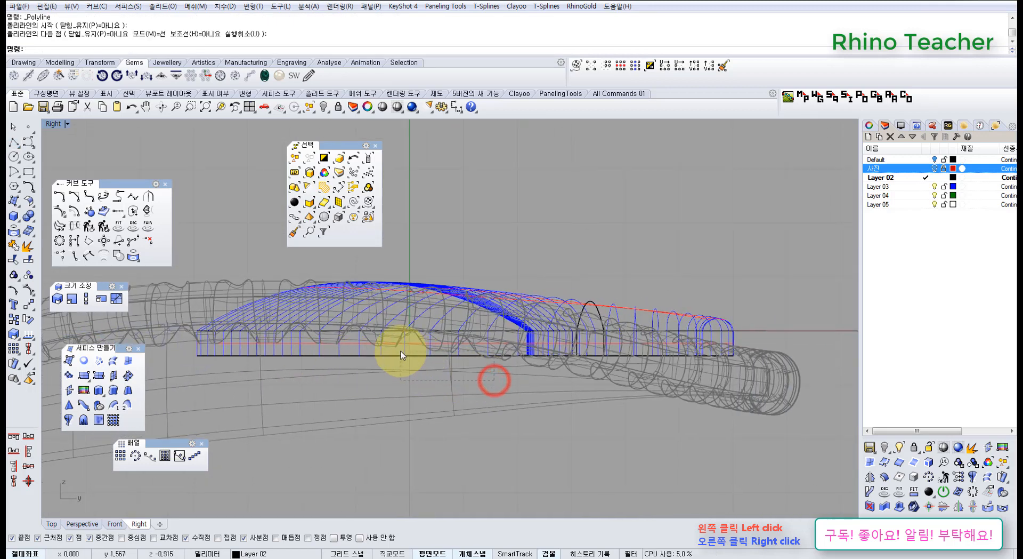
left_click(454, 362)
left_click_drag(525, 349, 525, 350, "shift")
mouse_move(532, 370)
right_mouse_down()
mouse_move(410, 378)
mouse_move(540, 372)
right_mouse_up()
key("F10")
scroll(376, 371, "down", 4)
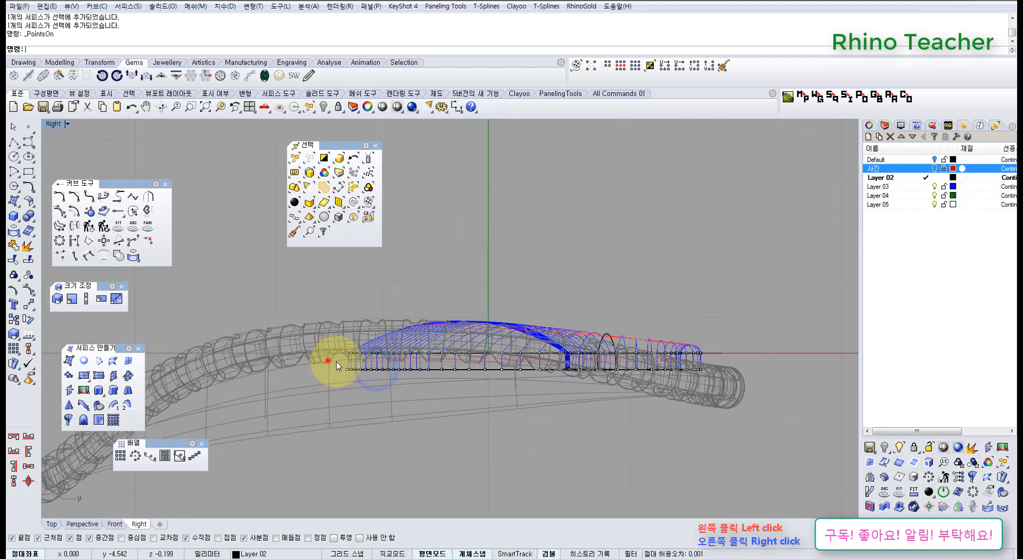
left_click_drag(328, 360, 819, 426)
Step: Scale the selected points vertically with Scale1D from the walls' upper edge to give a wall depth of 0.3 mm
scroll(411, 400, "up", 5)
right_click_drag(455, 308, 92, 349)
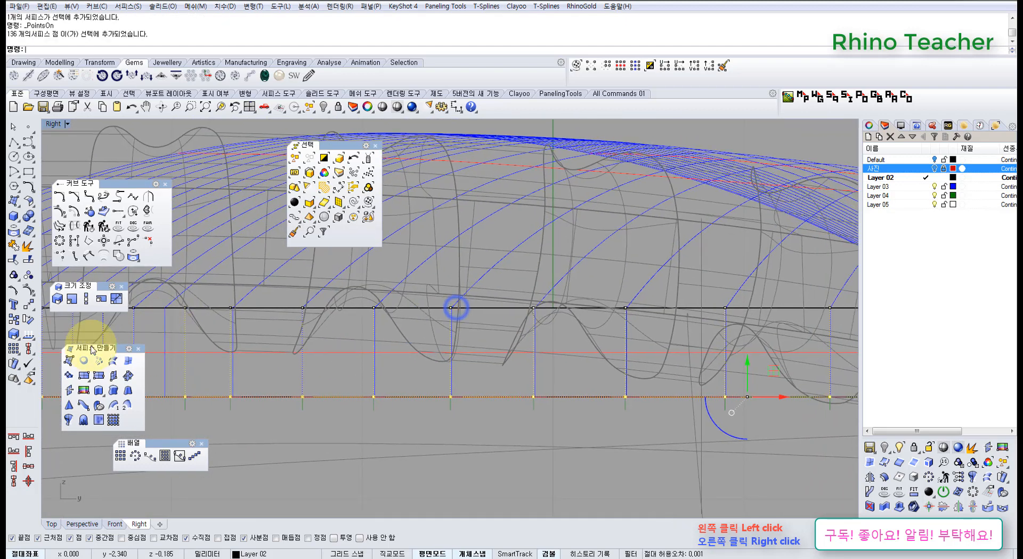
left_click(84, 298)
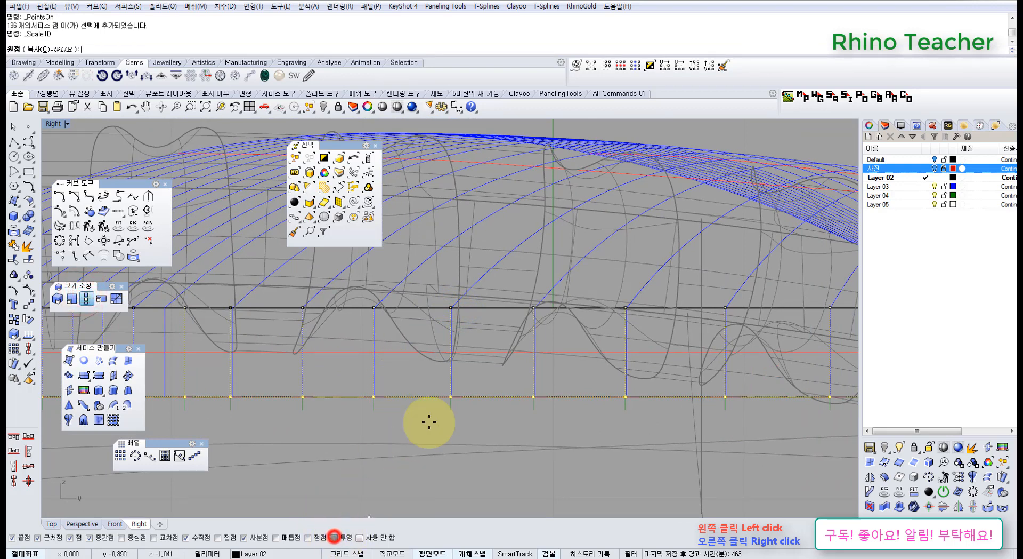
left_click(373, 307)
left_click(374, 395)
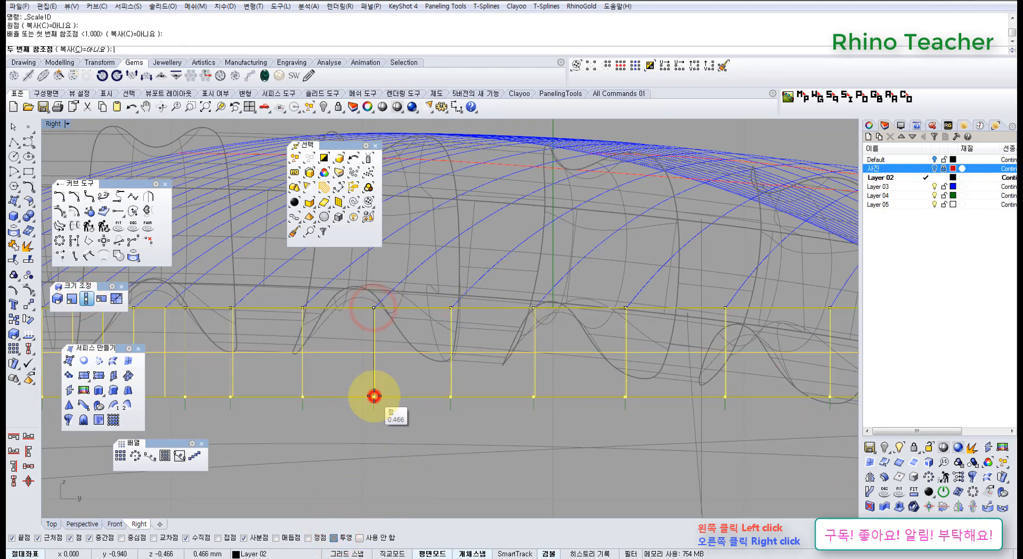
type(".3")
key("Return")
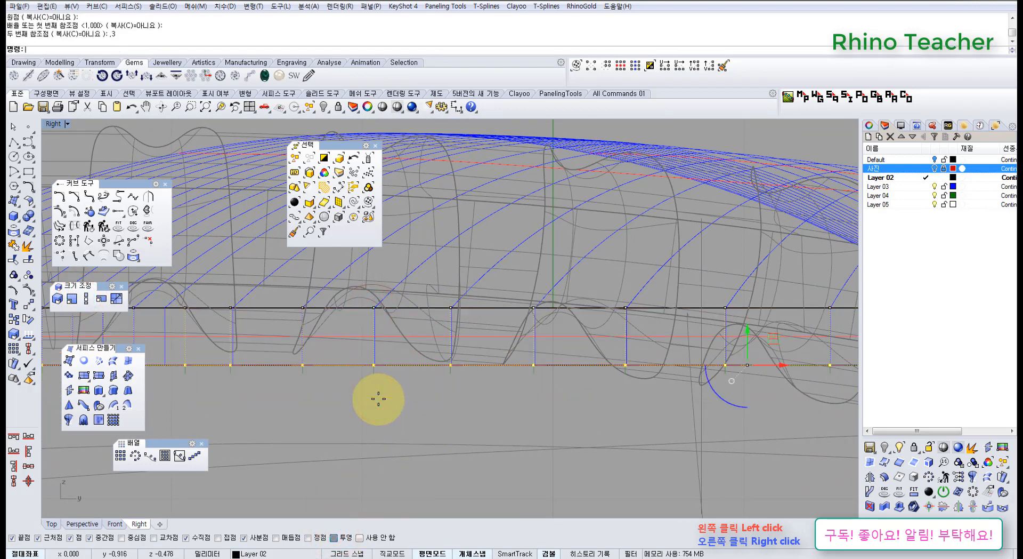
Step: Join the domed surface and the two extruded walls into one polysurface in the perspective view
key("ctrl+F4")
scroll(430, 419, "down", 4)
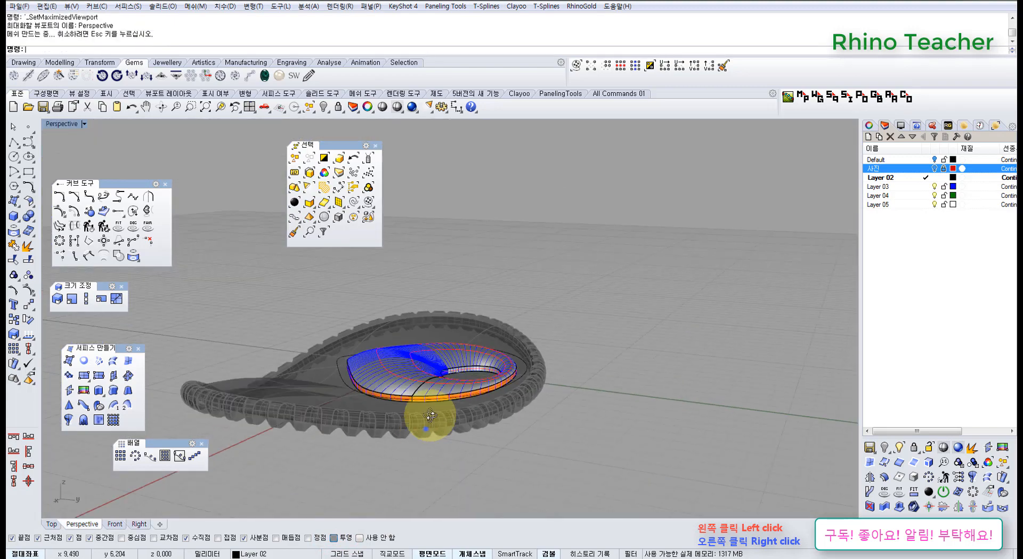
right_click_drag(426, 428, 571, 459)
left_click_drag(580, 464, 364, 325)
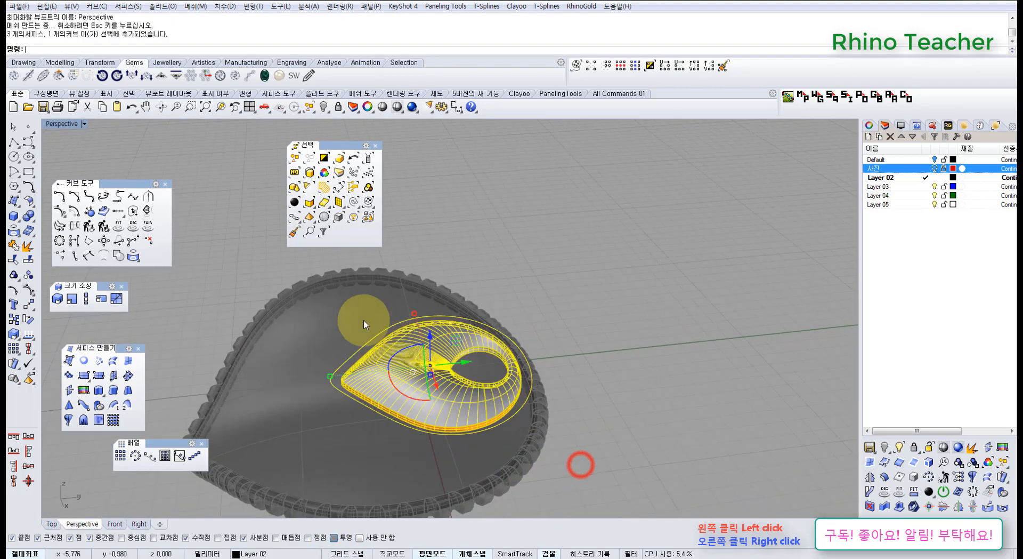
left_click(14, 246)
Step: Examine the joined polysurface's underside and side walls from below and from a low side angle
mouse_move(584, 405)
right_mouse_down()
mouse_move(433, 334)
mouse_move(438, 287)
right_mouse_up()
scroll(503, 395, "up", 5)
right_click_drag(496, 386, 469, 392)
left_click(444, 356)
scroll(463, 333, "down", 2)
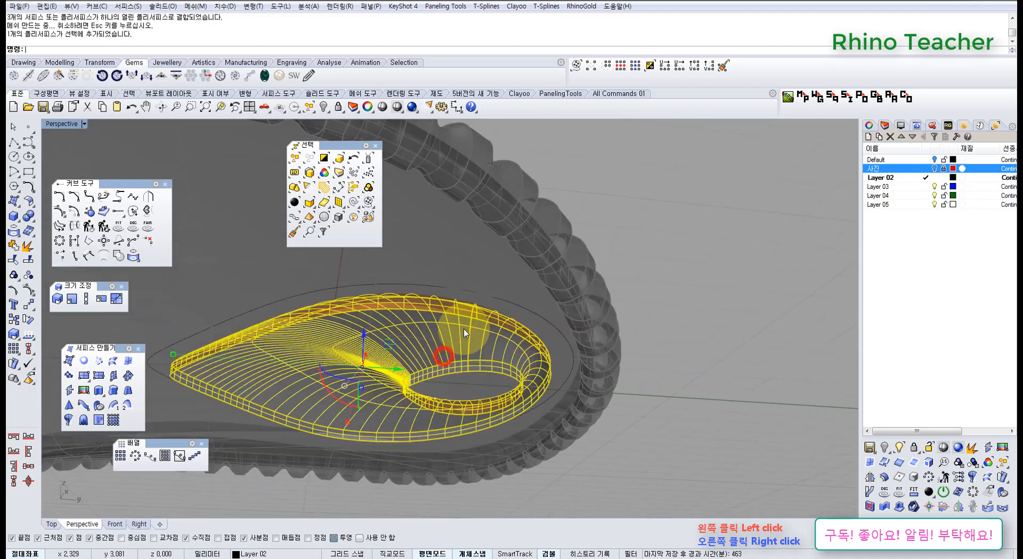
right_click_drag(466, 323, 480, 454)
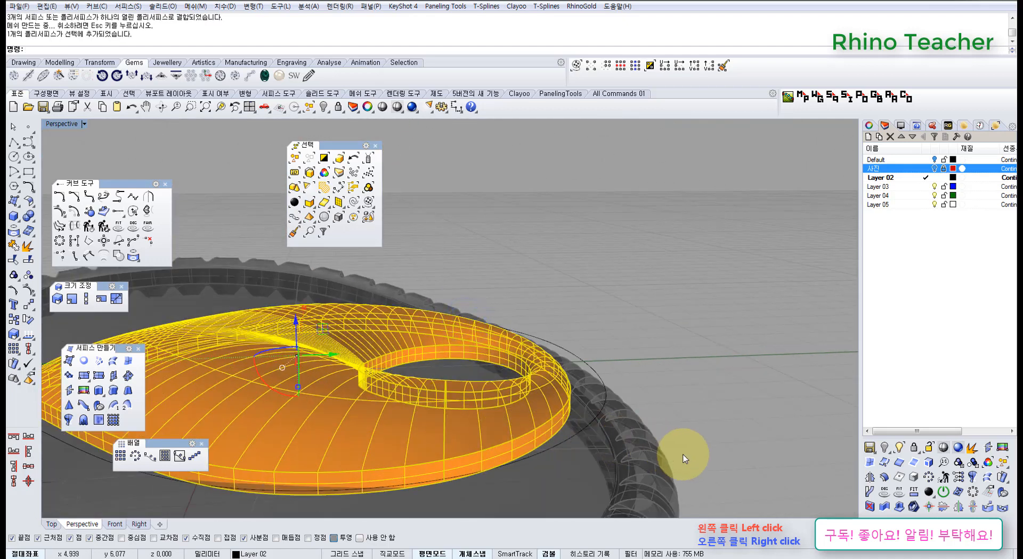
Step: Check how the joined polysurface sits within the pendant frame in the front, right and perspective views
key("ctrl+F2")
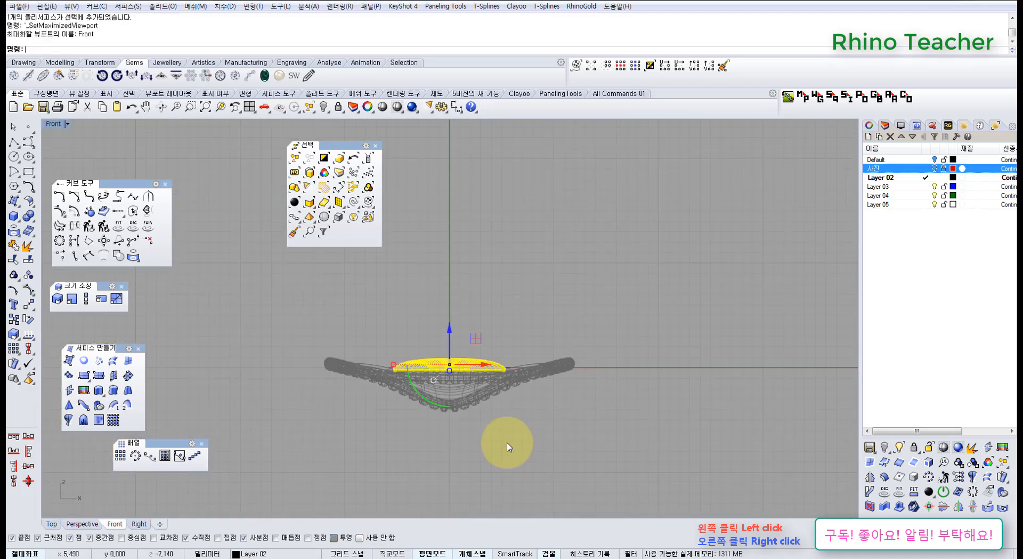
key("ctrl+F3")
scroll(509, 442, "down", 5)
right_click_drag(510, 428, 450, 382)
key("ctrl+F4")
scroll(449, 381, "up", 5)
key("Escape")
right_click_drag(446, 336, 436, 419)
right_click_drag(436, 418, 516, 361, "shift")
Step: Cap the planar openings of the joined heart polysurface to make it a closed solid
left_click(469, 383)
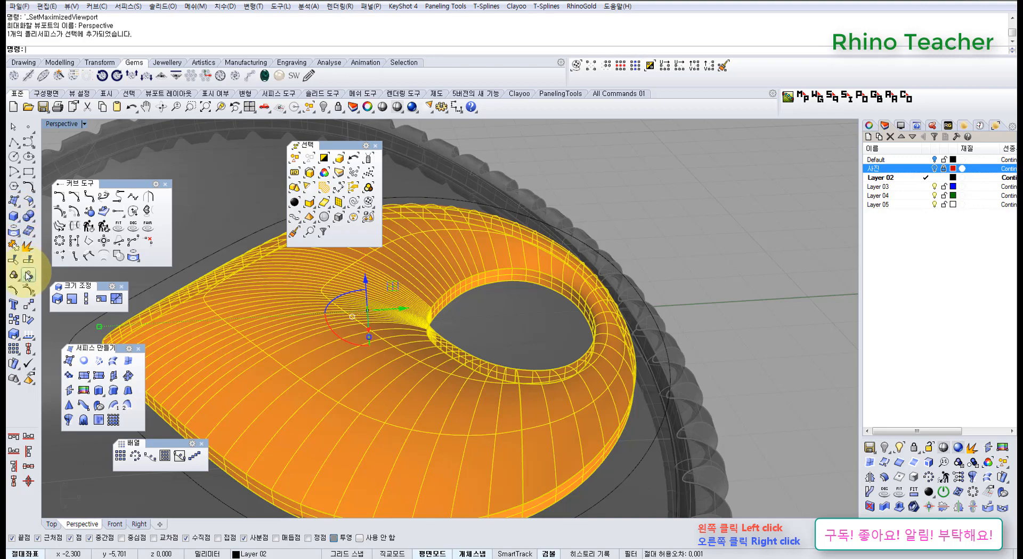
left_click(27, 217)
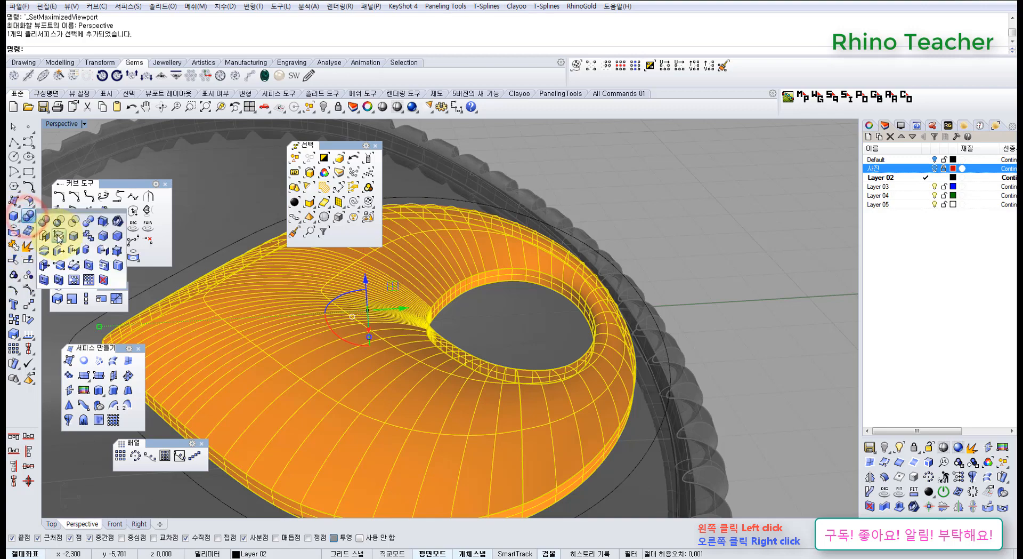
left_click(43, 235)
right_click_drag(394, 392, 600, 414)
scroll(555, 359, "up", 6)
right_click_drag(505, 384, 464, 334)
right_click_drag(628, 363, 515, 405)
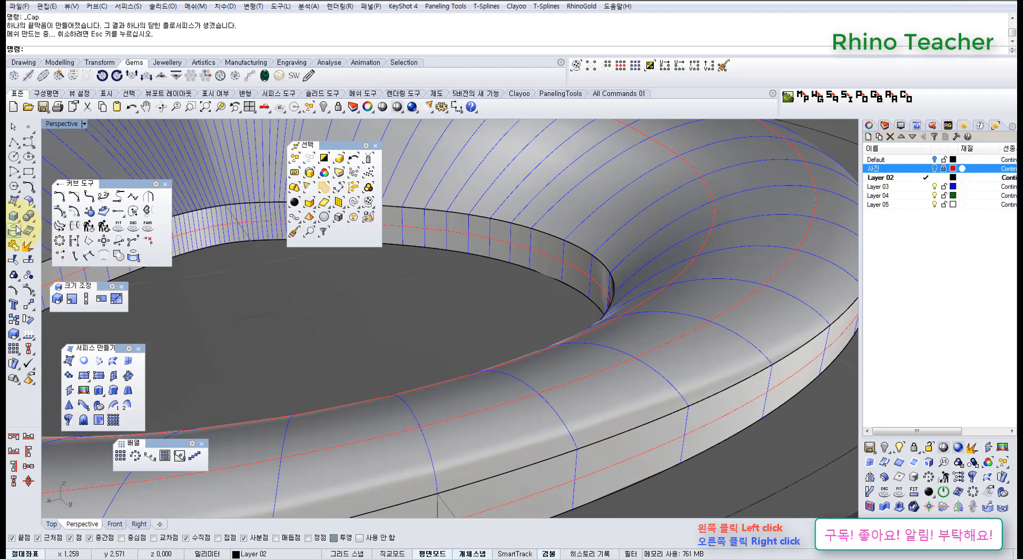
Step: Extract a V-direction isocurve from the heart's outer side wall at its upper centre
left_click(114, 243)
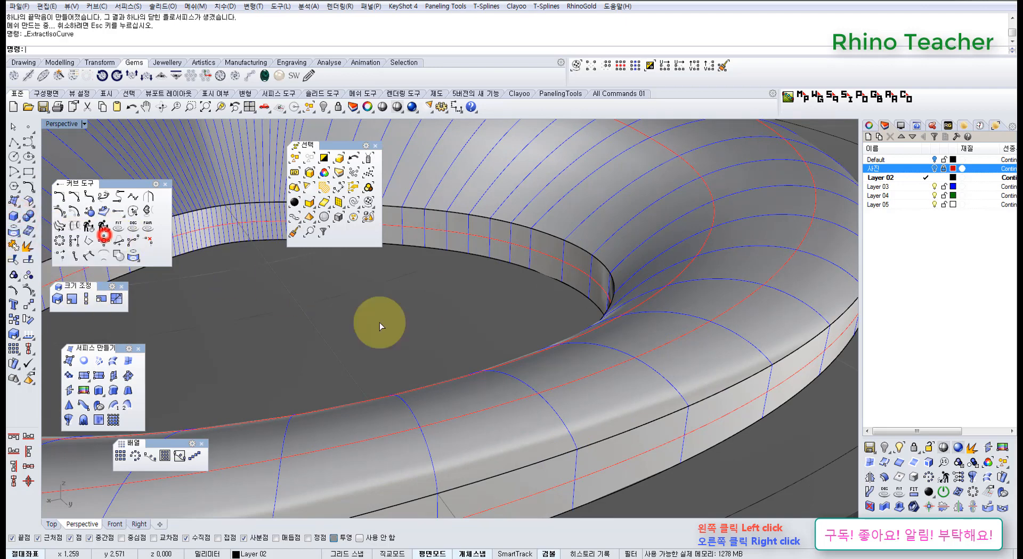
right_click_drag(581, 445, 492, 382)
left_click(490, 382)
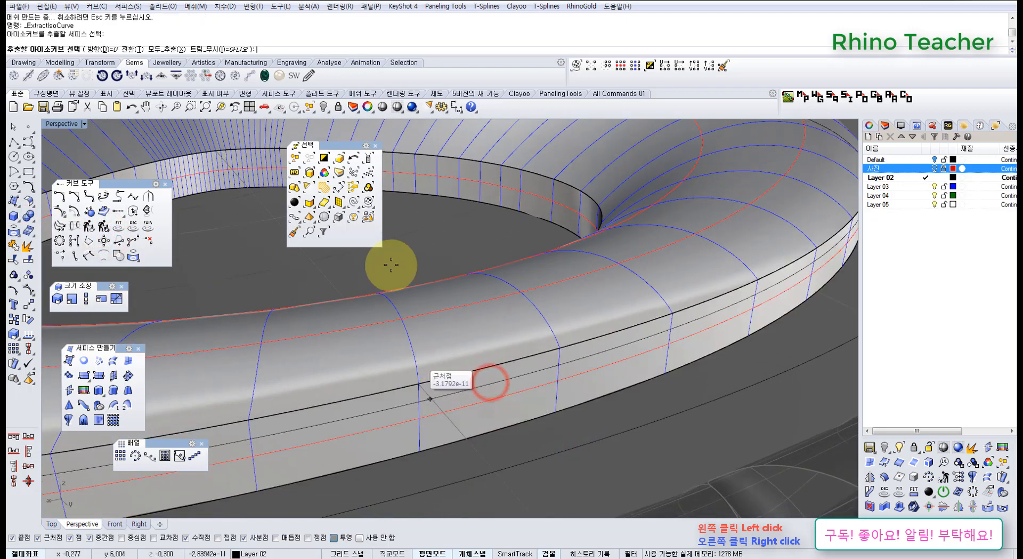
left_click(133, 49)
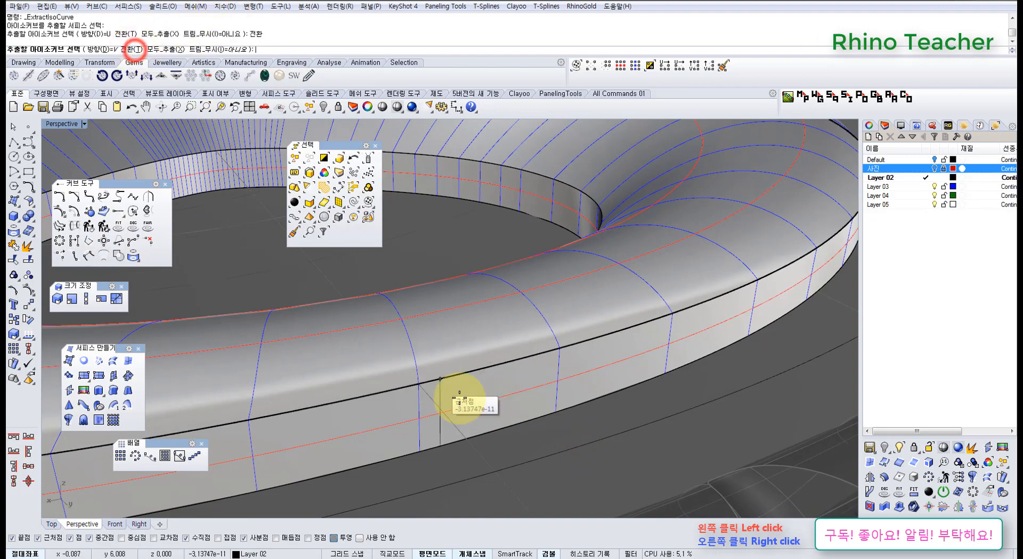
left_click(420, 381)
scroll(520, 374, "down", 4)
right_click_drag(420, 352, 529, 356)
scroll(528, 354, "up", 4)
right_click(512, 351)
Step: Try to extract an isocurve from the hole's inner wall at its upper centre, and undo the extraction
scroll(476, 335, "up", 4)
right_click_drag(464, 334, 503, 326)
left_click(435, 395)
scroll(461, 333, "up", 5)
right_click(461, 332)
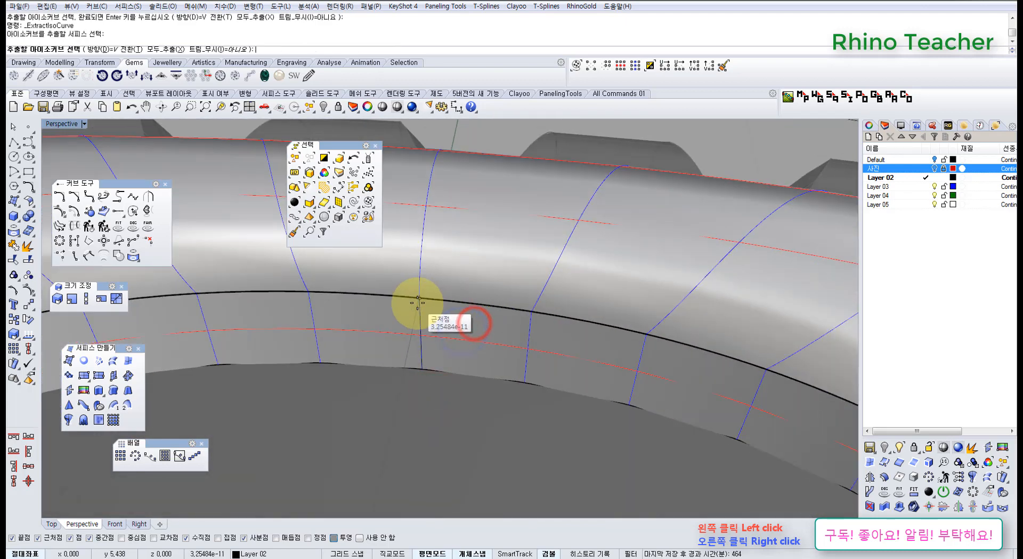
left_click(417, 302)
right_click(479, 323)
scroll(480, 326, "down", 5)
right_click_drag(473, 344, 495, 327)
key("ctrl+z")
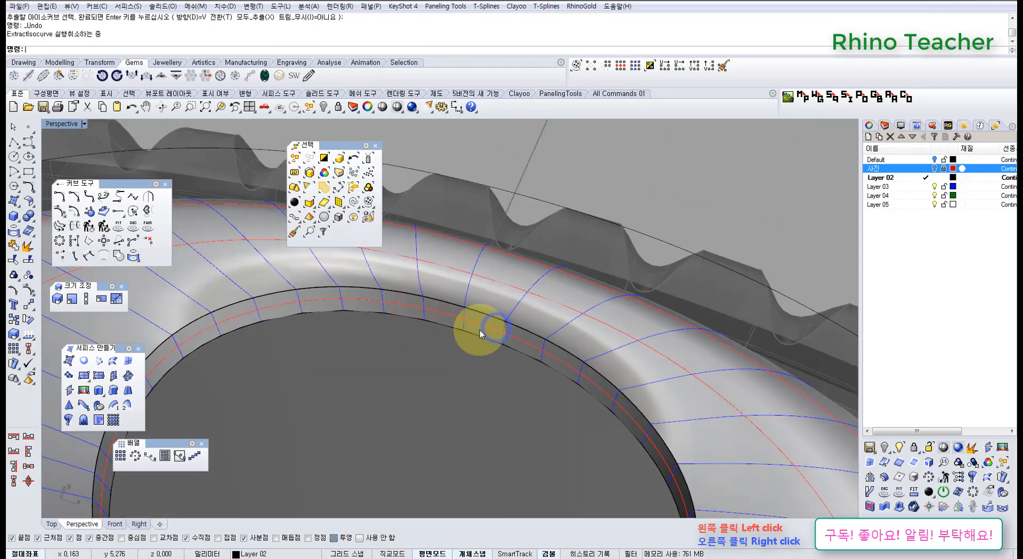
Step: Extract the V-direction isocurve from the inner wall, snapping to the quadrant point at the hole's upper centre
left_click(482, 327)
scroll(472, 319, "up", 4)
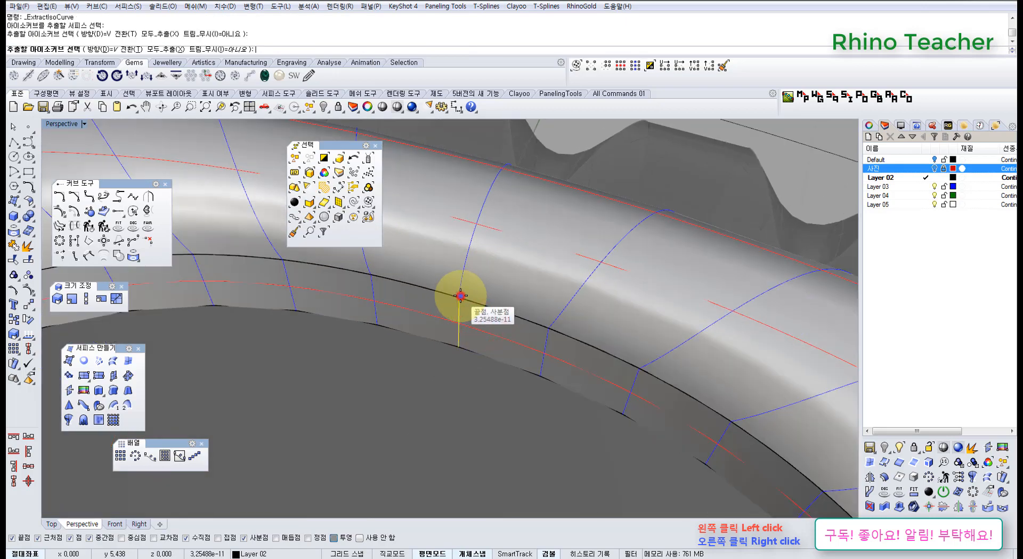
left_click(461, 295)
right_click(501, 320)
Step: Turn on the Intersection snap and extract the domed surface's V-direction isocurve along the heart's upper centre line
right_click_drag(501, 320, 590, 367)
left_click(505, 378)
scroll(482, 274, "up", 4)
right_click_drag(487, 271, 536, 402, "shift")
right_click(362, 343)
left_click(548, 331)
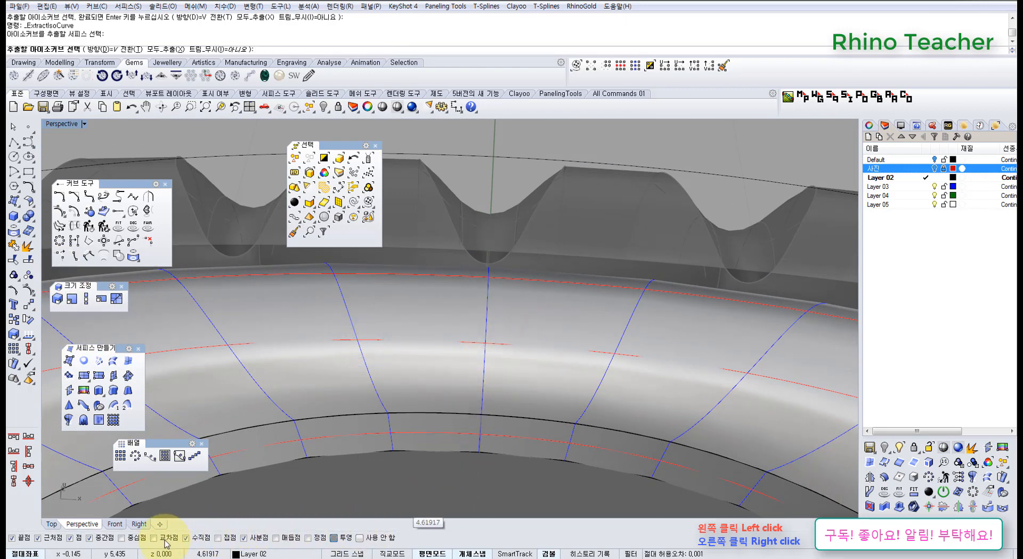
right_click(486, 340)
Step: In the top view, extract the domed surface's V-direction isocurve along the centre line below the hole's lower tip
scroll(566, 344, "down", 8)
right_click_drag(602, 418, 389, 467)
right_click_drag(386, 468, 579, 430, "shift")
right_click_drag(579, 430, 603, 428)
left_click(381, 399)
scroll(334, 369, "up", 8)
key("ctrl+F1")
scroll(604, 424, "down", 5)
scroll(552, 334, "up", 10)
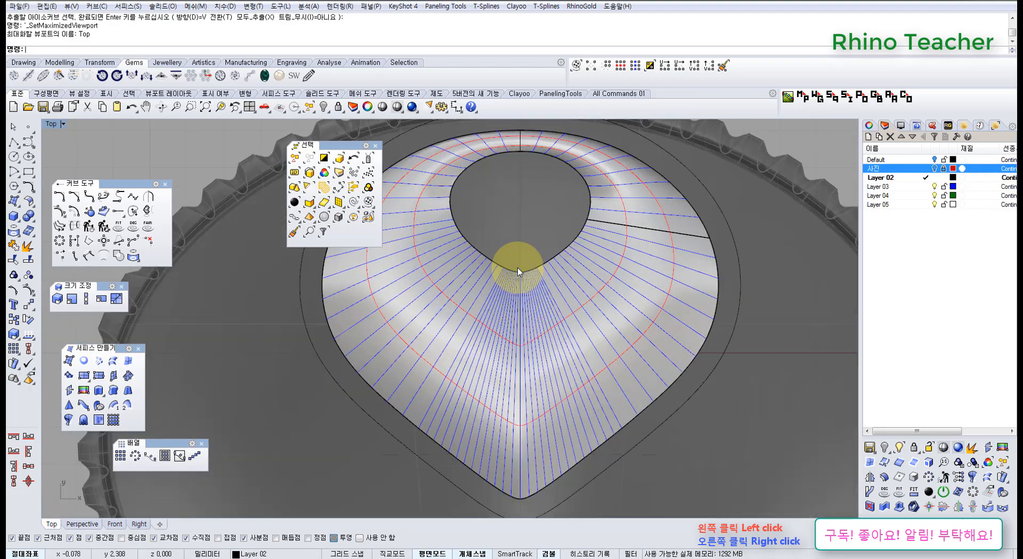
scroll(520, 275, "up", 5)
scroll(506, 273, "down", 3)
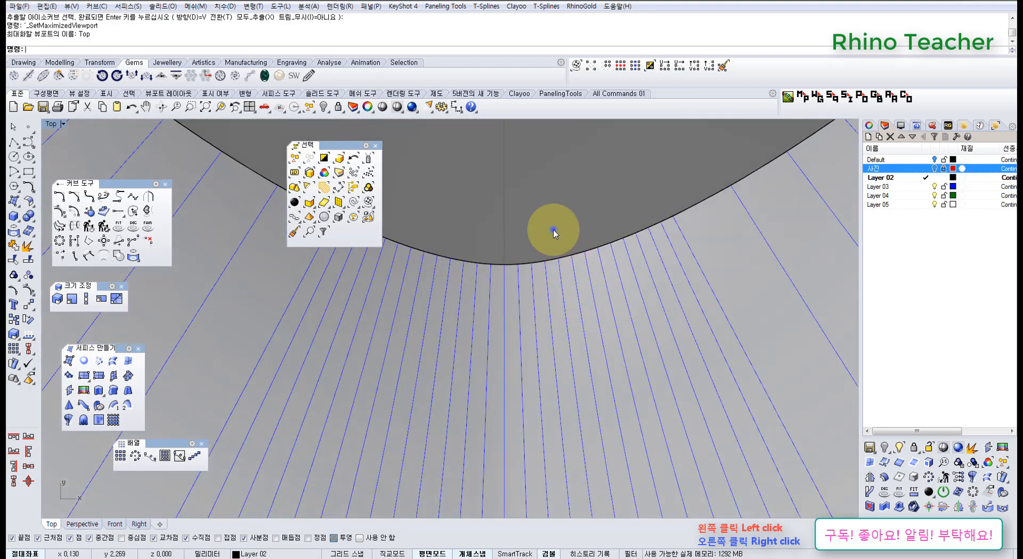
left_click(596, 294)
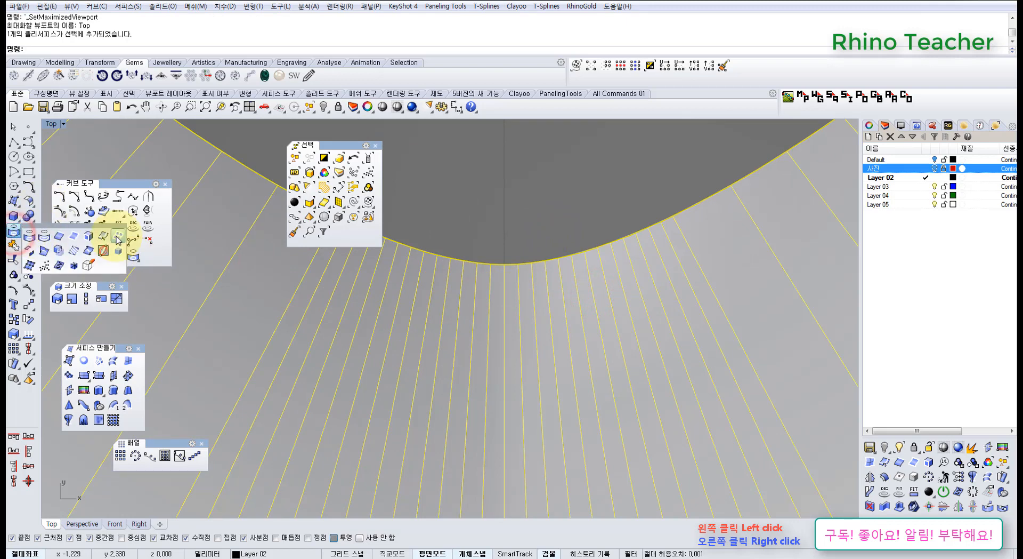
left_click(118, 238)
left_click(519, 295)
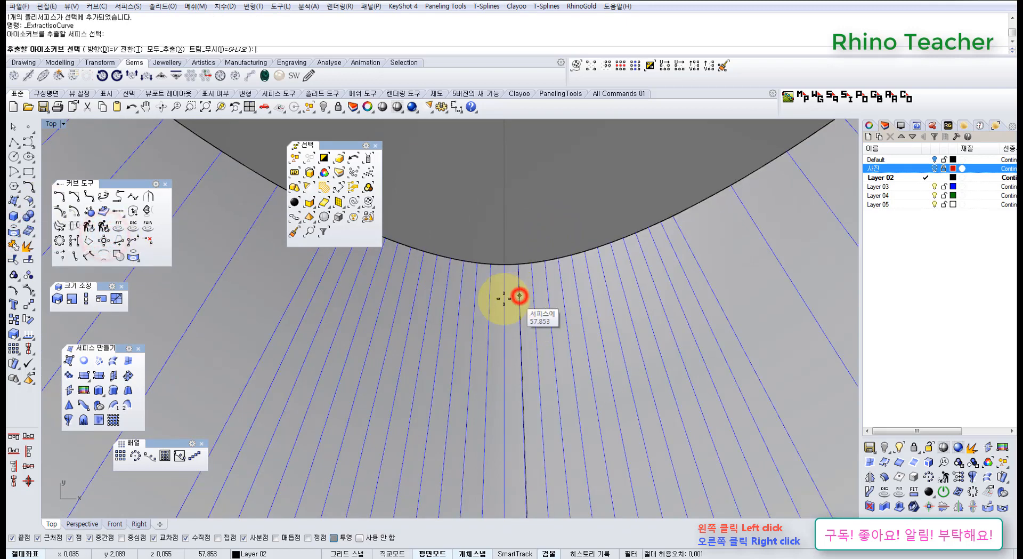
right_click(501, 268)
Step: In the perspective view, extract the inner wall's V-direction isocurve where the lower centre curve meets the hole's edge
scroll(523, 278, "down", 7)
key("ctrl+F4")
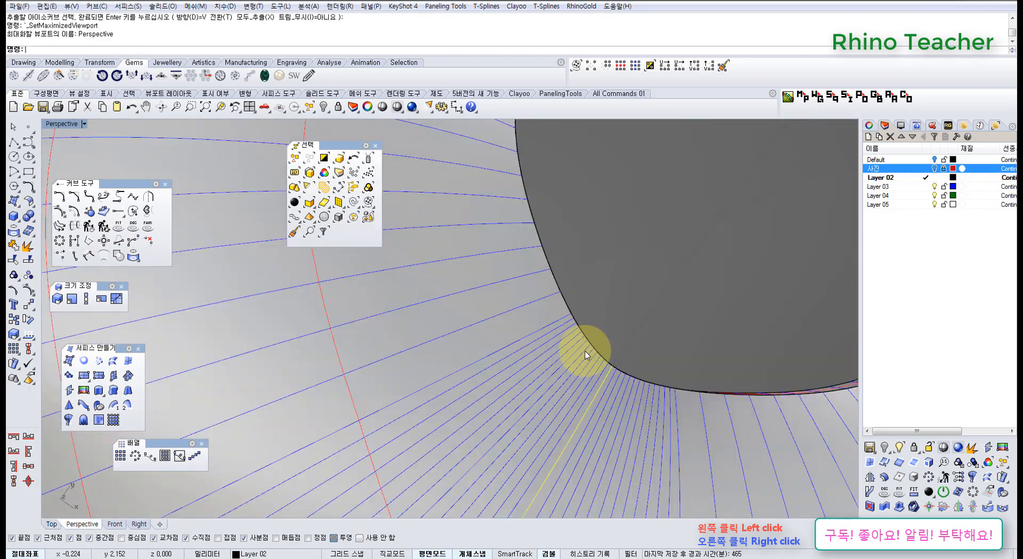
right_click_drag(585, 351, 360, 360)
right_click_drag(372, 414, 414, 397)
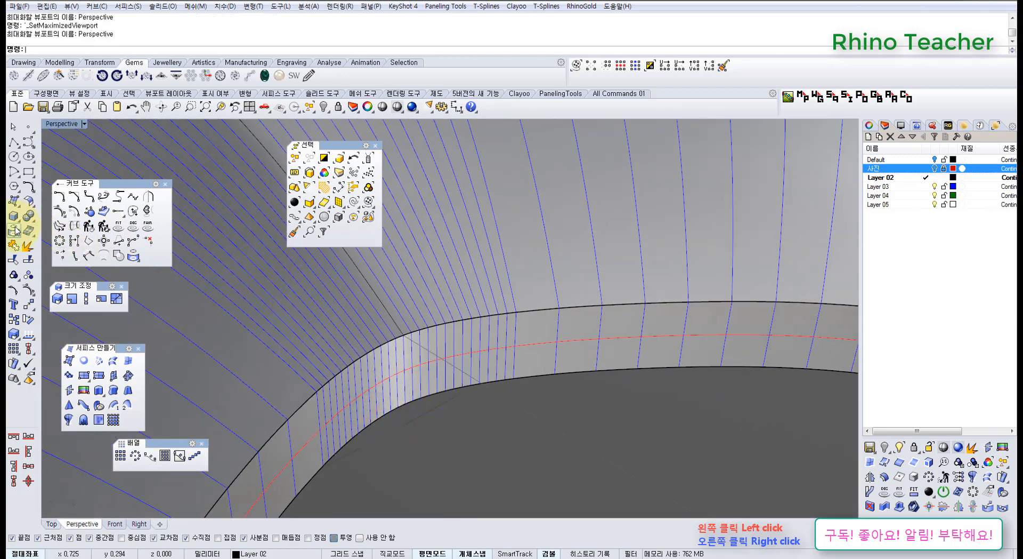
left_click_drag(46, 229, 112, 298)
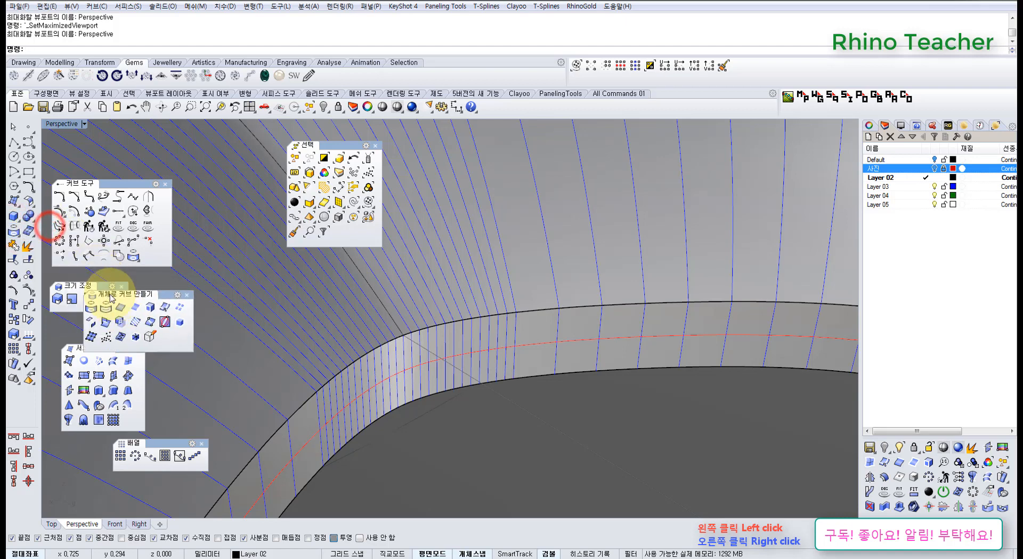
left_click(167, 309)
left_click(512, 338)
scroll(399, 331, "up", 3)
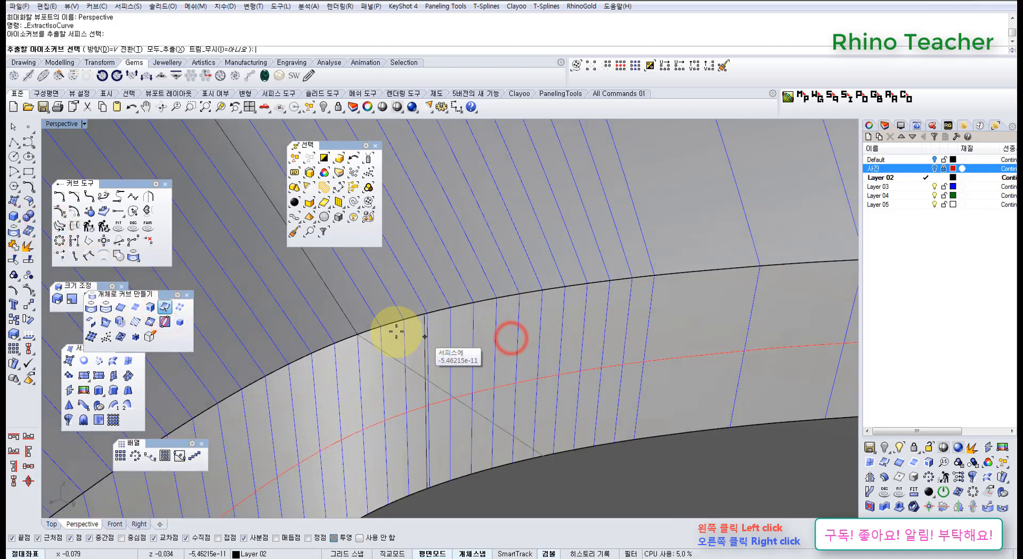
left_click(358, 333)
right_click(359, 335)
Step: Extract the outer wall's V-direction isocurve at the heart's lower tip, where the dome's centre curve ends
scroll(395, 342, "down", 10)
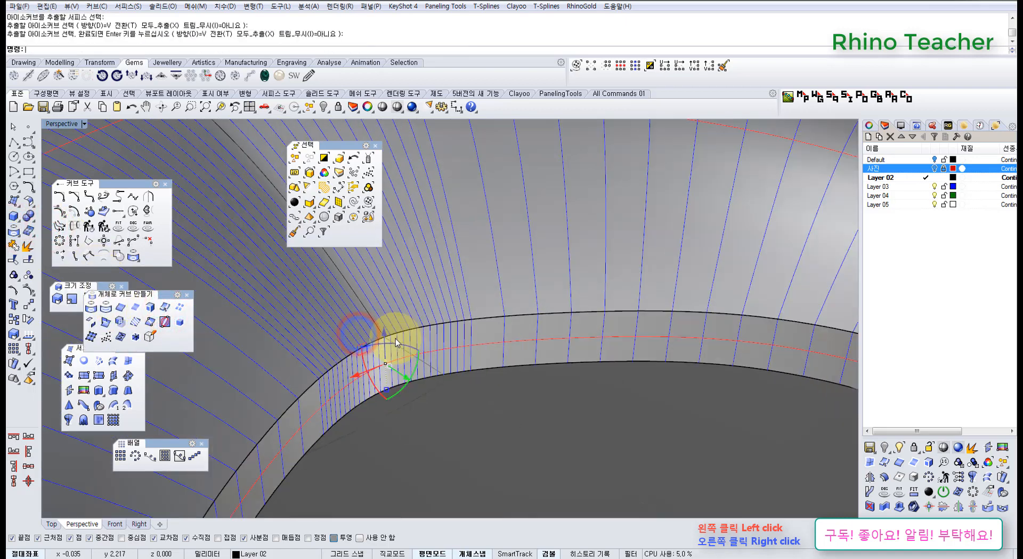
right_click_drag(300, 327, 470, 414)
scroll(471, 414, "up", 6)
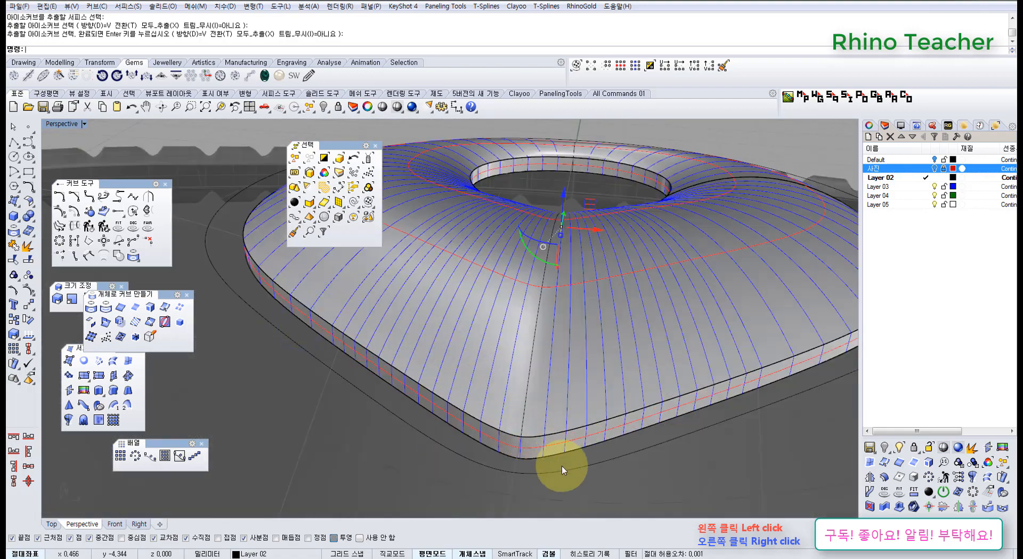
left_click(559, 462)
scroll(533, 458, "up", 5)
right_click(523, 456)
left_click(547, 404)
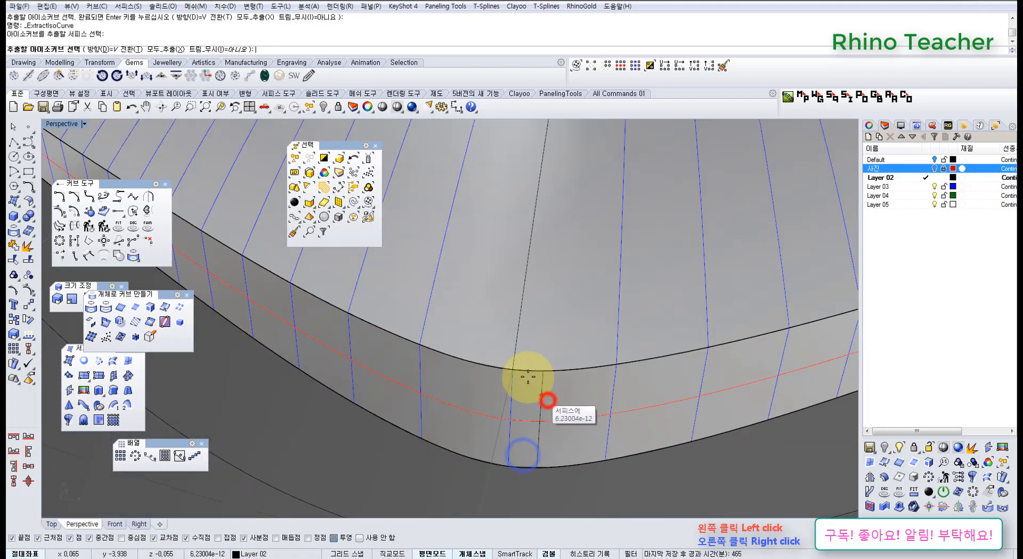
left_click(515, 370)
right_click_drag(595, 357, 566, 407)
scroll(566, 408, "up", 3)
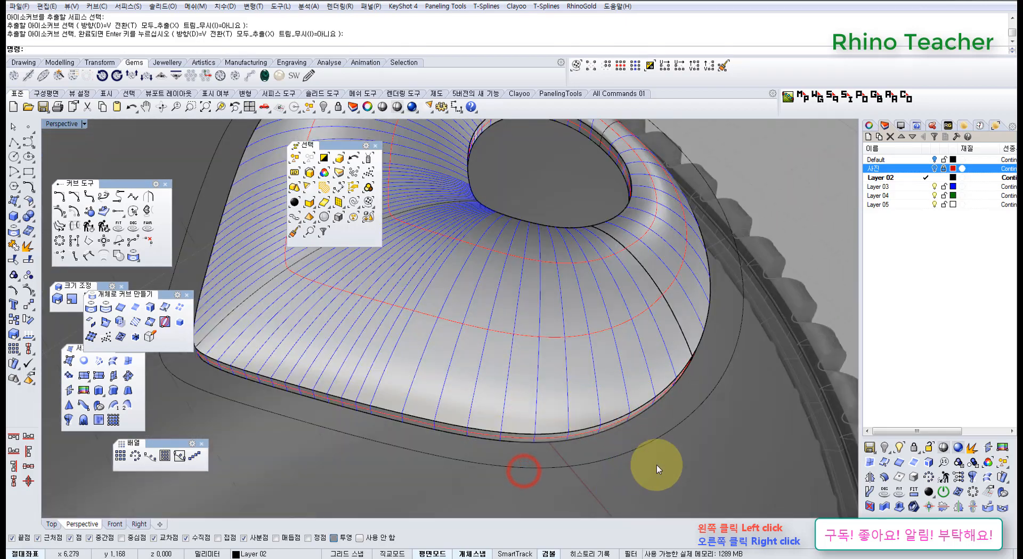
Step: Hide the outer offset curve that surrounds the teardrop body
left_click(624, 424)
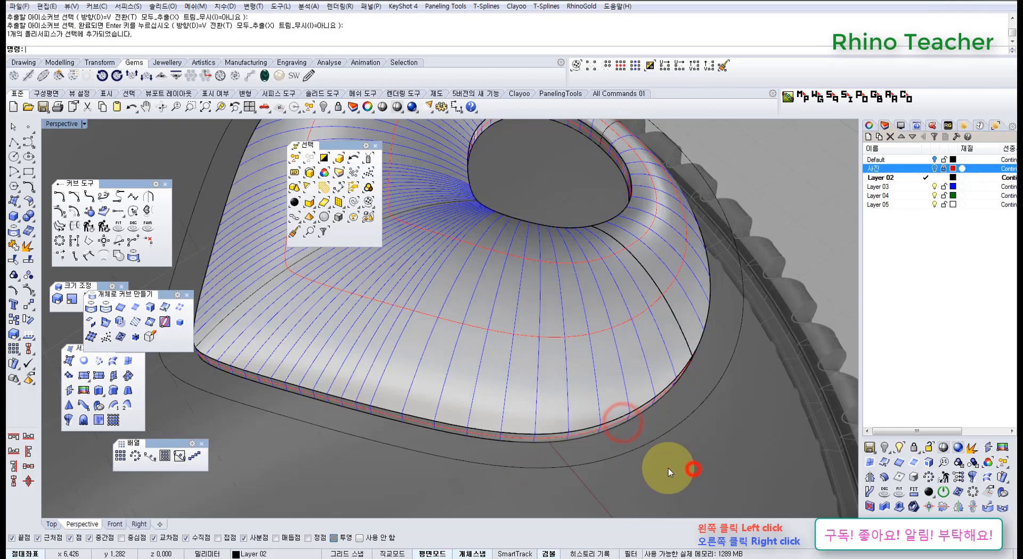
right_click_drag(669, 462, 638, 393)
left_click(673, 422)
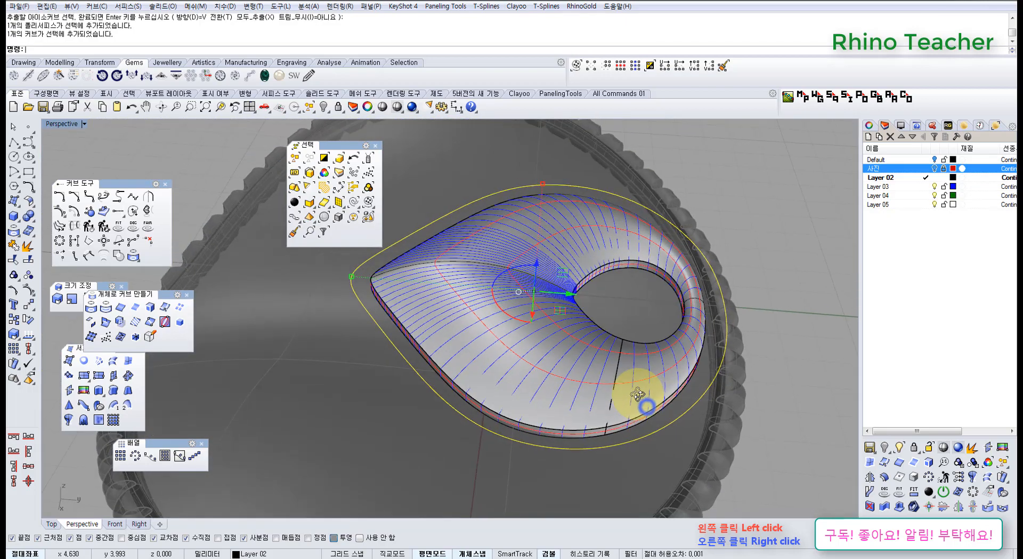
key("ctrl+h")
Step: Examine the teardrop body's side wall, inner opening and profile curves from several angles
scroll(554, 427, "up", 5)
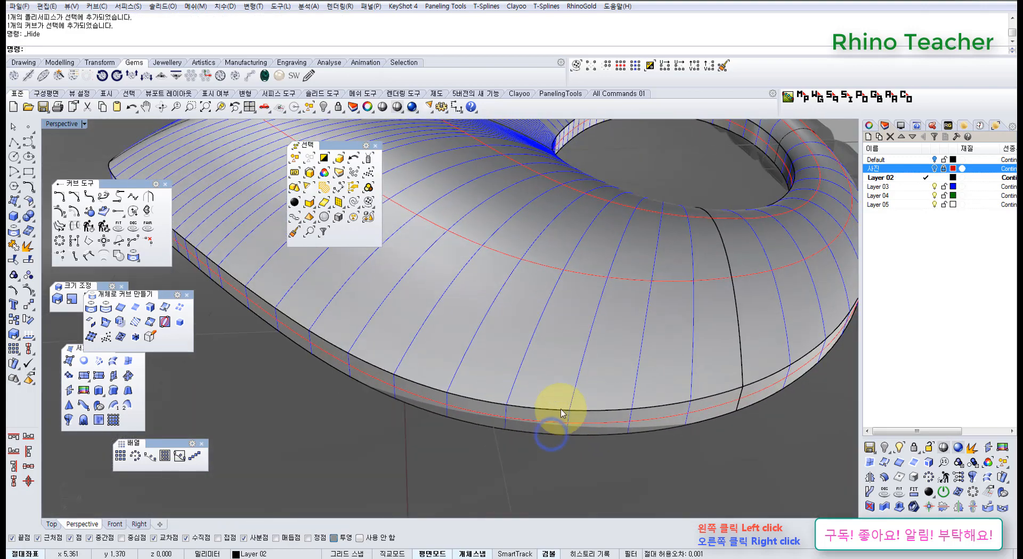
left_click(561, 409)
left_click(562, 455)
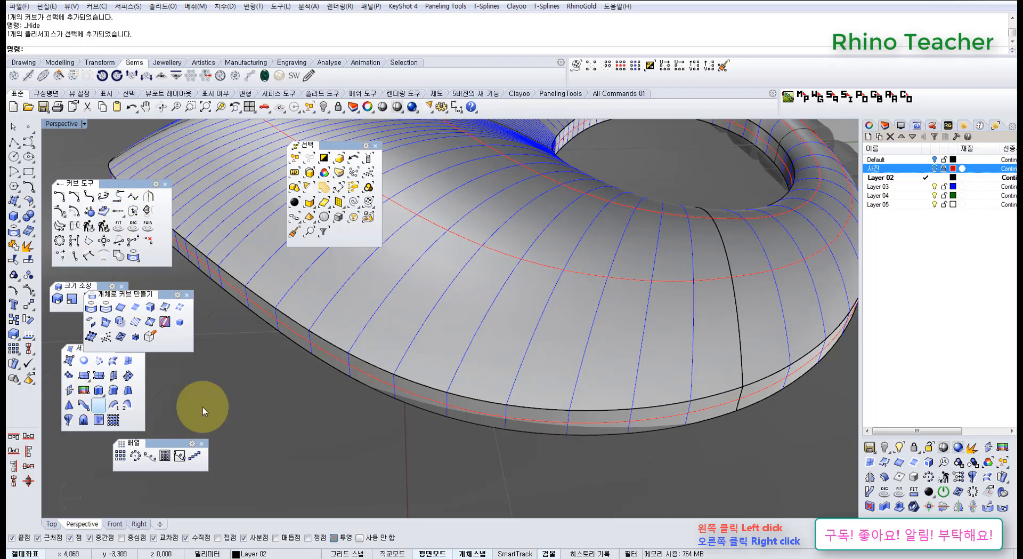
scroll(528, 327, "down", 5)
right_click_drag(606, 331, 573, 374)
right_click_drag(673, 358, 585, 352)
right_click_drag(636, 430, 564, 394, "shift")
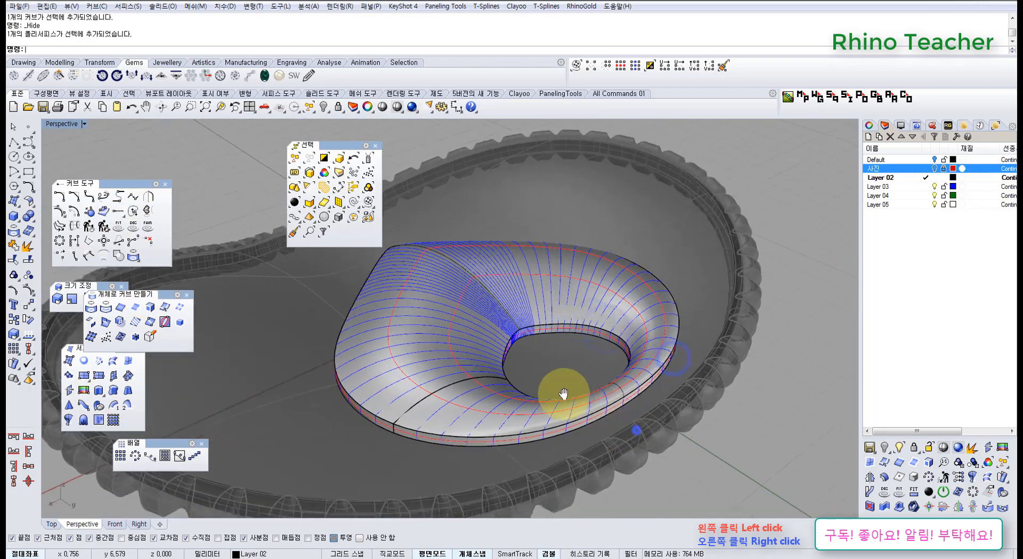
scroll(495, 354, "up", 5)
left_click(455, 346)
right_click_drag(465, 406, 622, 395)
scroll(623, 393, "down", 6)
right_click_drag(426, 338, 388, 376)
left_click_drag(270, 337, 476, 421)
right_click_drag(475, 421, 590, 427)
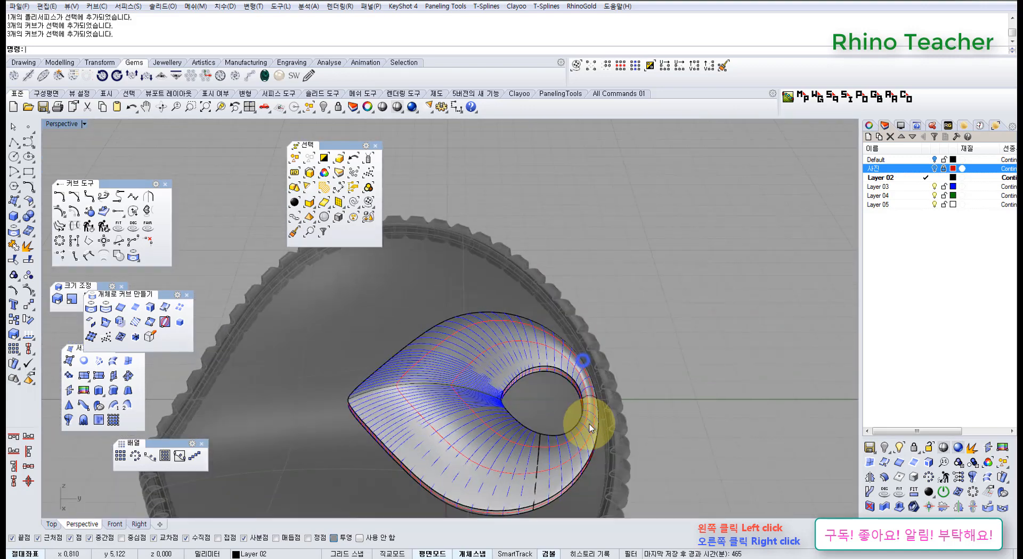
scroll(591, 426, "up", 4)
Step: Switch to the maximized Right view, select the short vertical line under the arch's inner end, and close the selection tool palette
key("ctrl+F3")
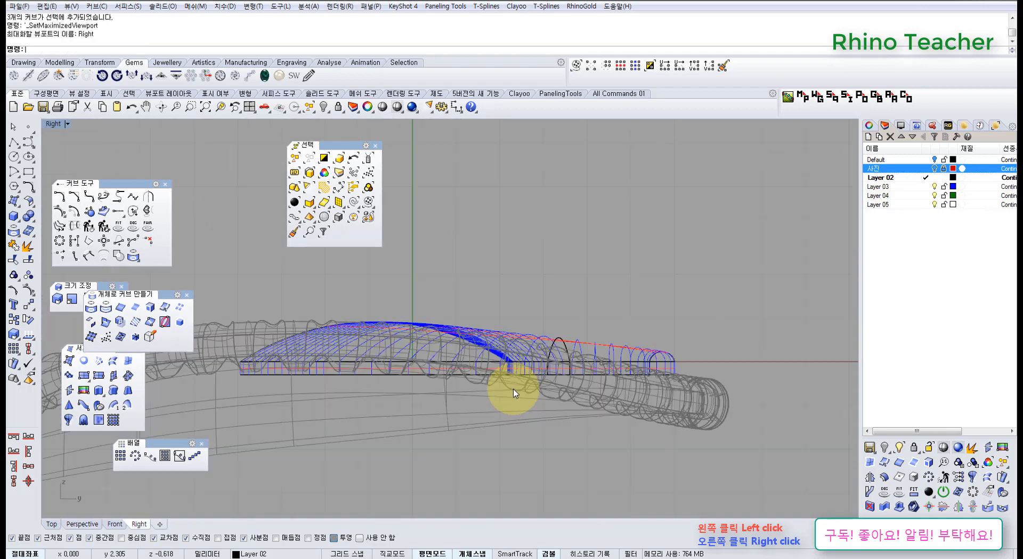
right_click_drag(609, 383, 482, 330)
scroll(482, 331, "up", 6)
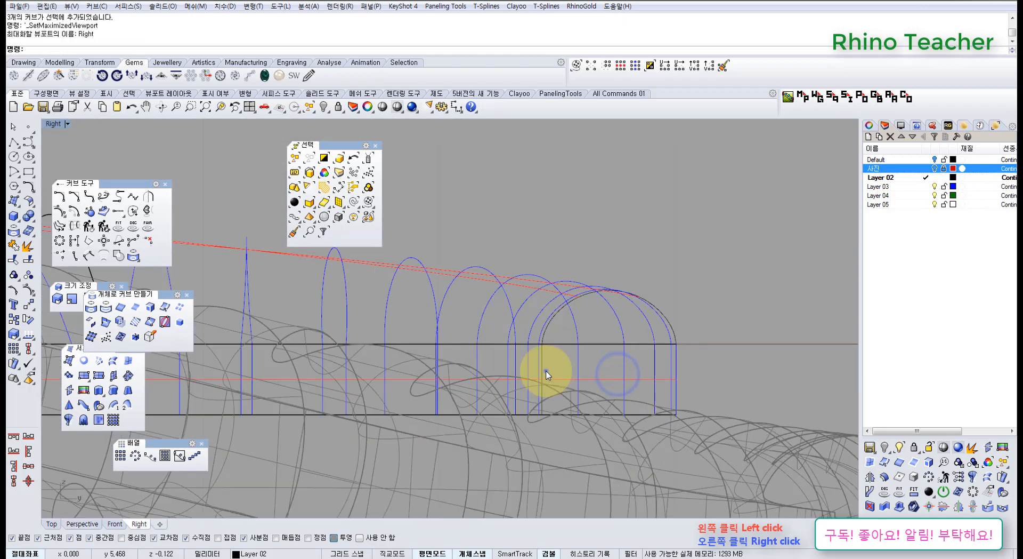
right_click_drag(547, 371, 486, 376)
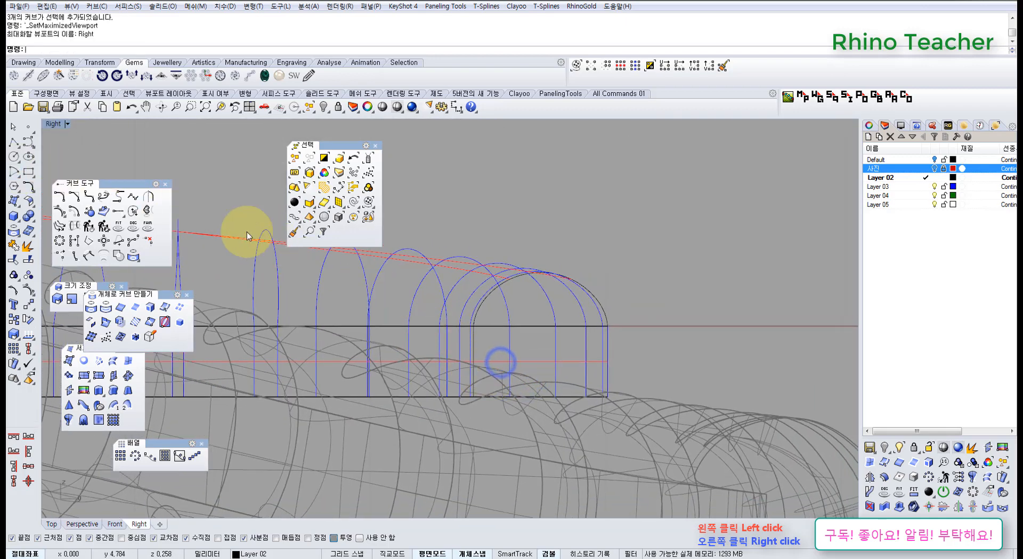
scroll(477, 349, "up", 3)
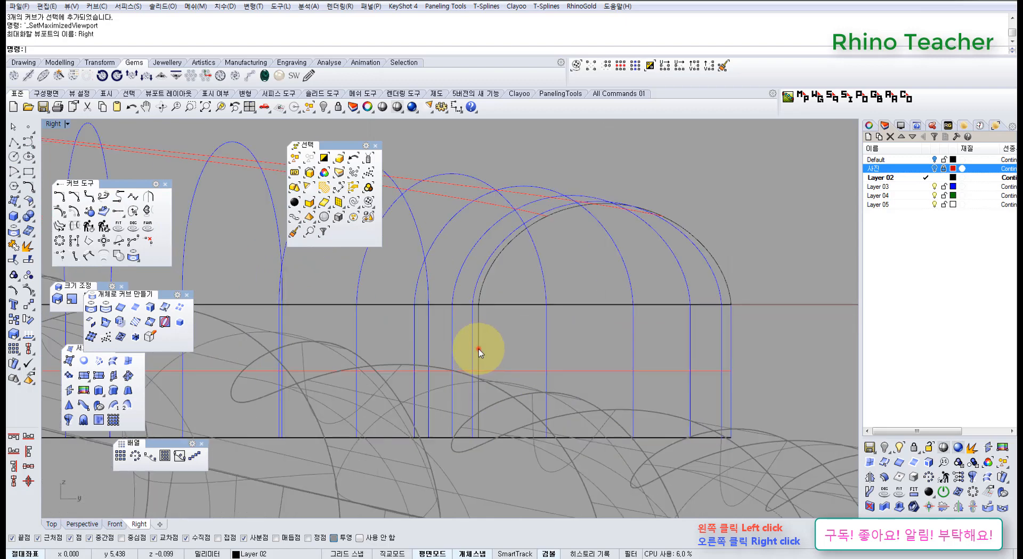
left_click(479, 348)
left_click(504, 378)
scroll(502, 379, "down", 4)
mouse_move(501, 379)
right_mouse_down()
mouse_move(545, 345)
mouse_move(475, 326)
mouse_move(462, 364)
mouse_move(485, 386)
right_mouse_up()
left_click(377, 147)
scroll(475, 325, "up", 5)
scroll(474, 326, "down", 5)
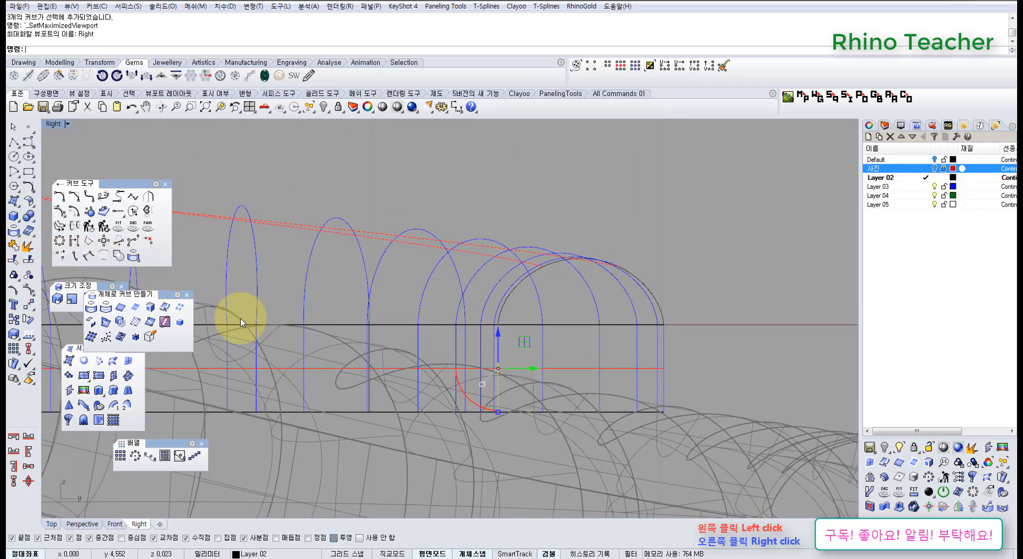
right_click_drag(522, 349, 525, 326)
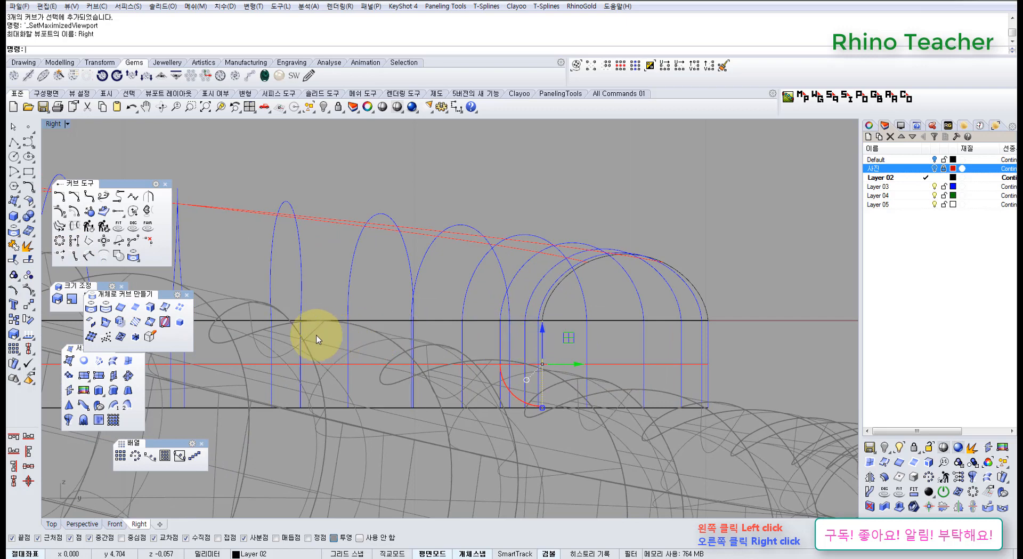
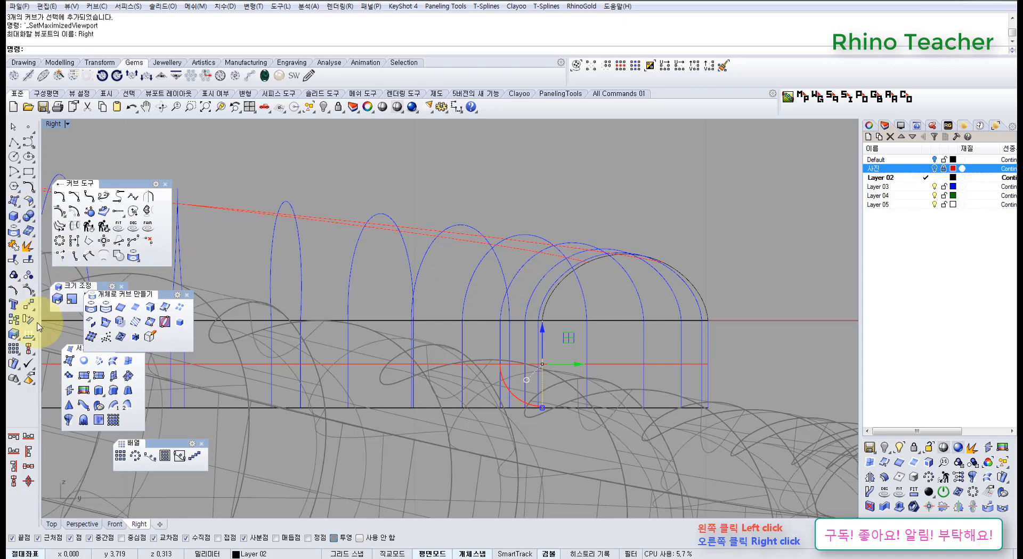
Step: Copy the selected vertical line 0.3 mm horizontally inward, away from the arch profile
left_click(14, 319)
left_click(607, 212)
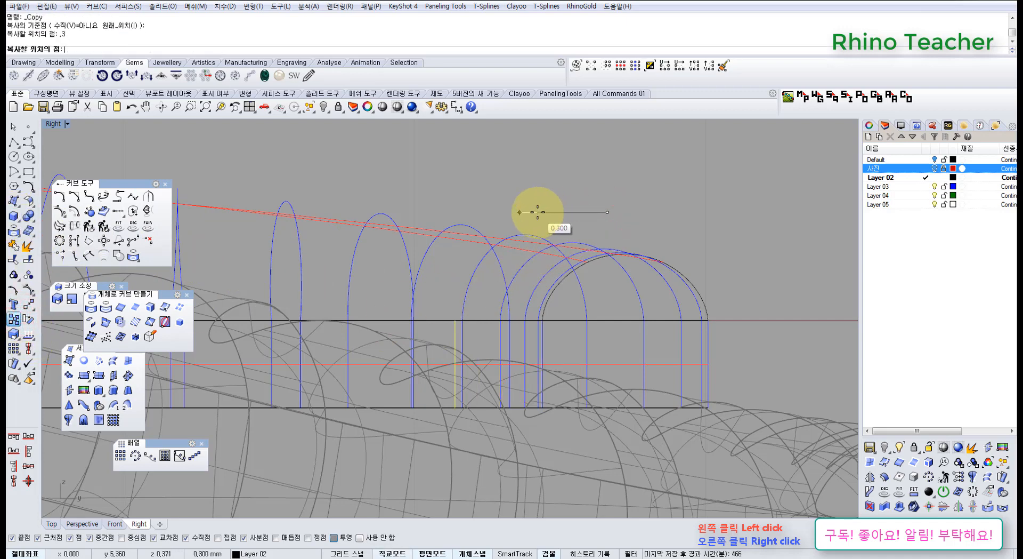
left_click(537, 212)
right_click(523, 227)
Step: Lock the teardrop body polysurface so only the profile curves stay selectable
scroll(469, 306, "up", 6)
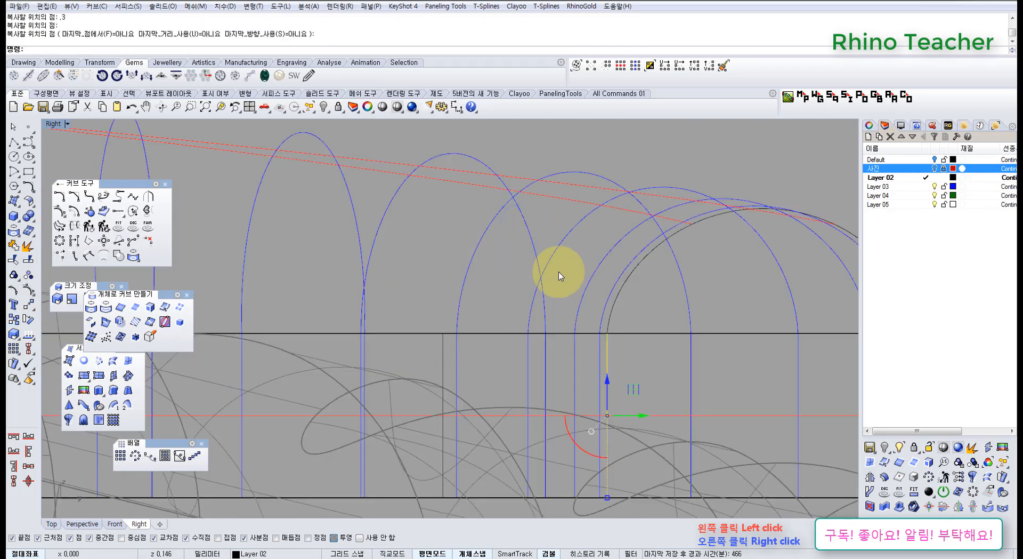
right_click_drag(544, 286, 474, 307)
scroll(560, 304, "down", 2)
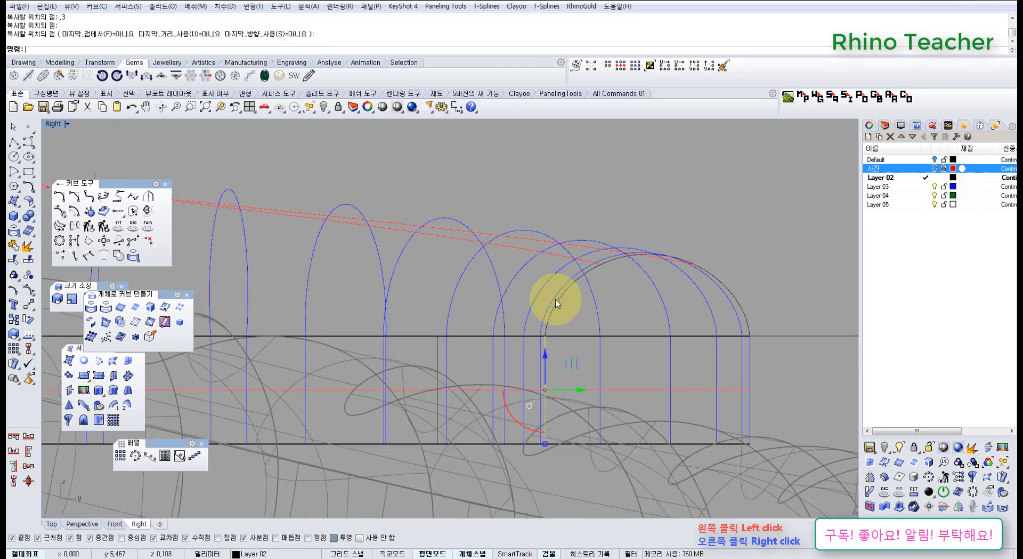
left_click(557, 301)
left_click(544, 196)
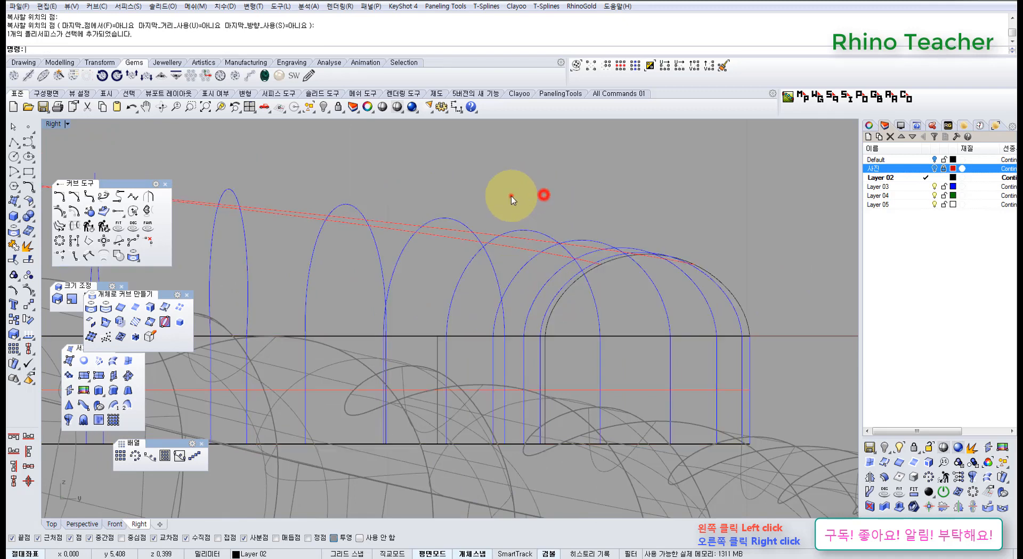
left_click(511, 195)
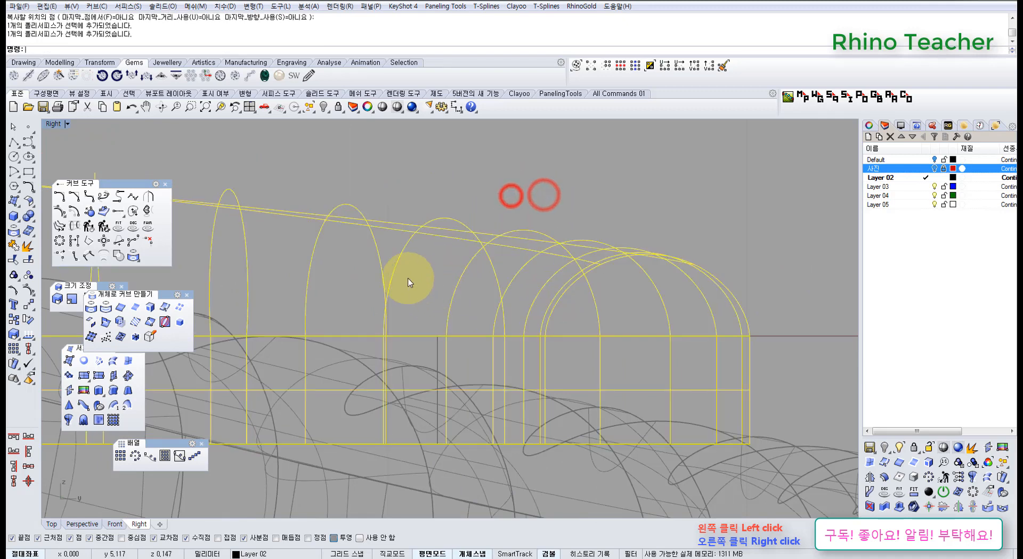
left_click(338, 107)
Step: Copy the arch curve from its outer end to its inner end, placing a second arch beside it
left_click(631, 222)
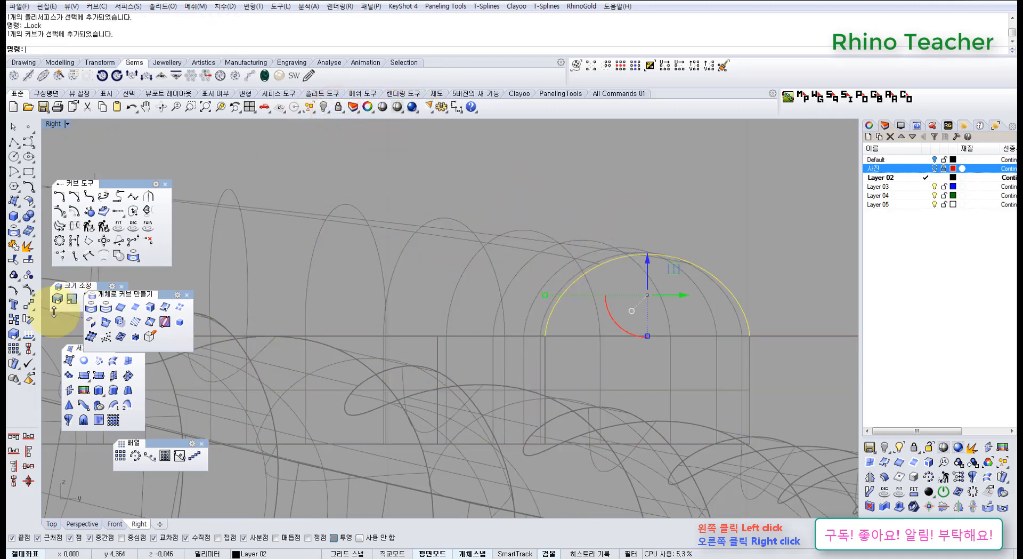
left_click(13, 319)
left_click(750, 336)
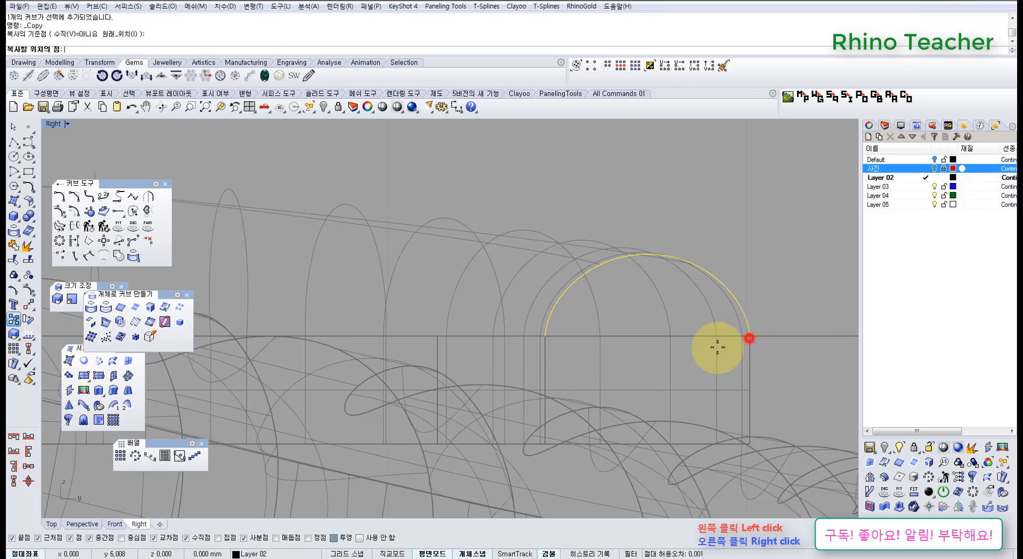
left_click(544, 336)
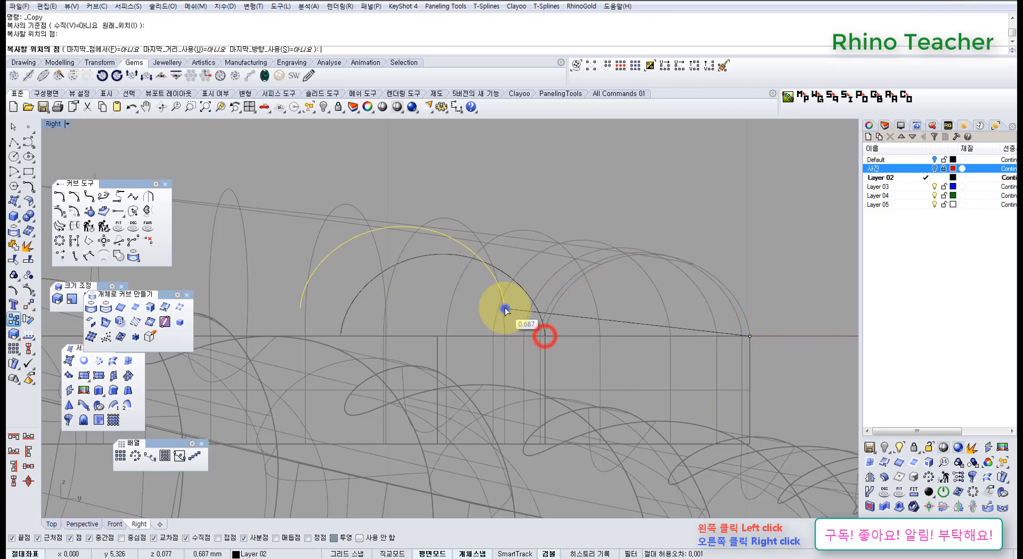
right_click(504, 308)
Step: Scale the copied arch in one direction from their shared endpoint so its far end meets the copied vertical line
left_click(504, 252)
left_click(489, 269)
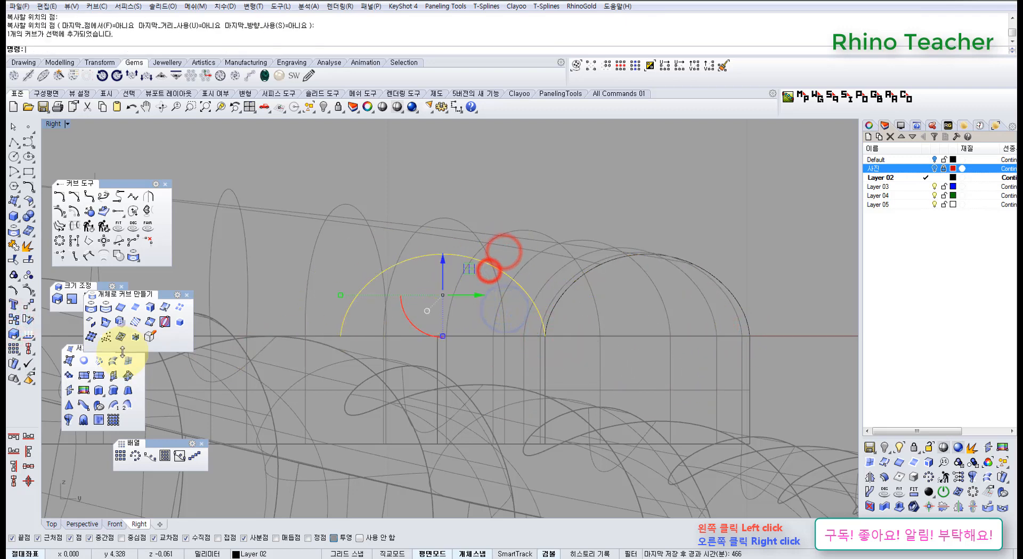
left_click_drag(106, 285, 101, 267)
left_click(82, 280)
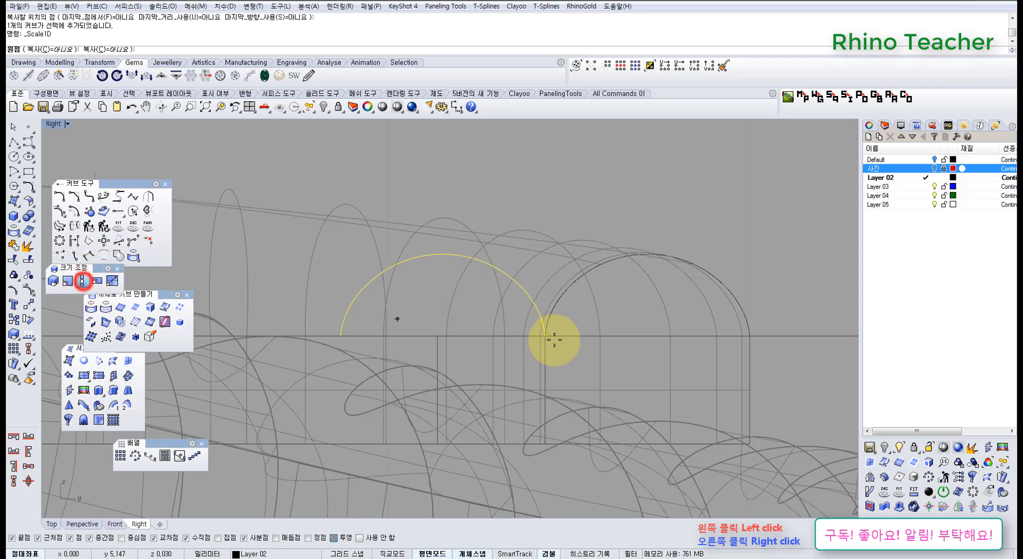
left_click(545, 336)
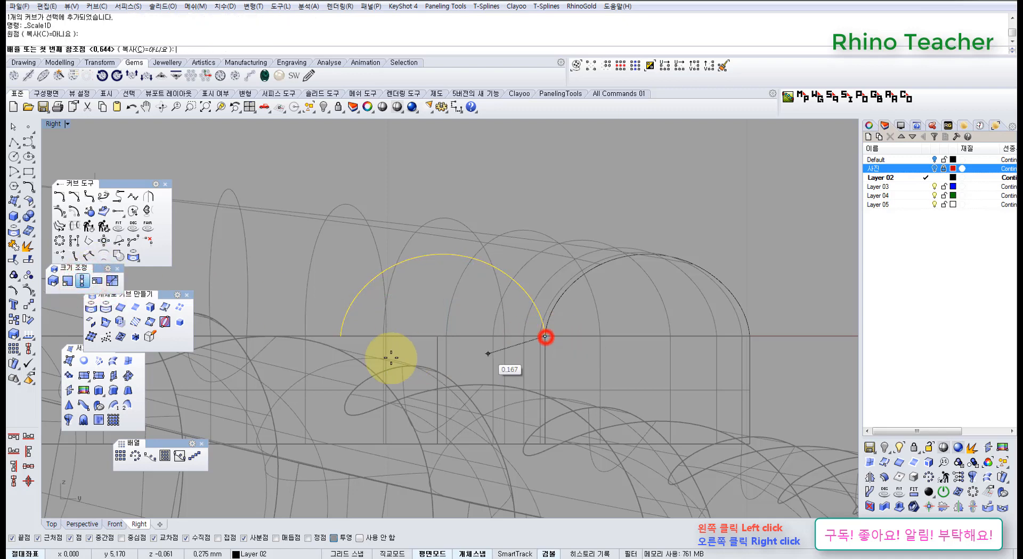
left_click(339, 336)
left_click(438, 336)
Step: Turn on the narrowed arch's control points and move the two top points down to flatten its crest
right_click_drag(499, 289, 433, 324)
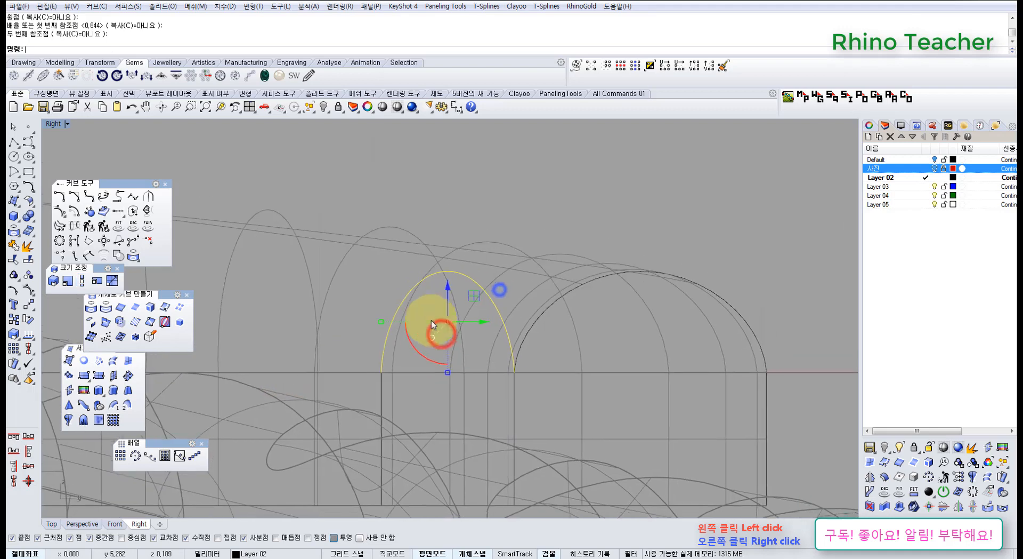
scroll(429, 299, "up", 6)
left_click_drag(430, 302, 360, 260)
right_click_drag(415, 306, 389, 305)
key("F10")
scroll(421, 294, "down", 6)
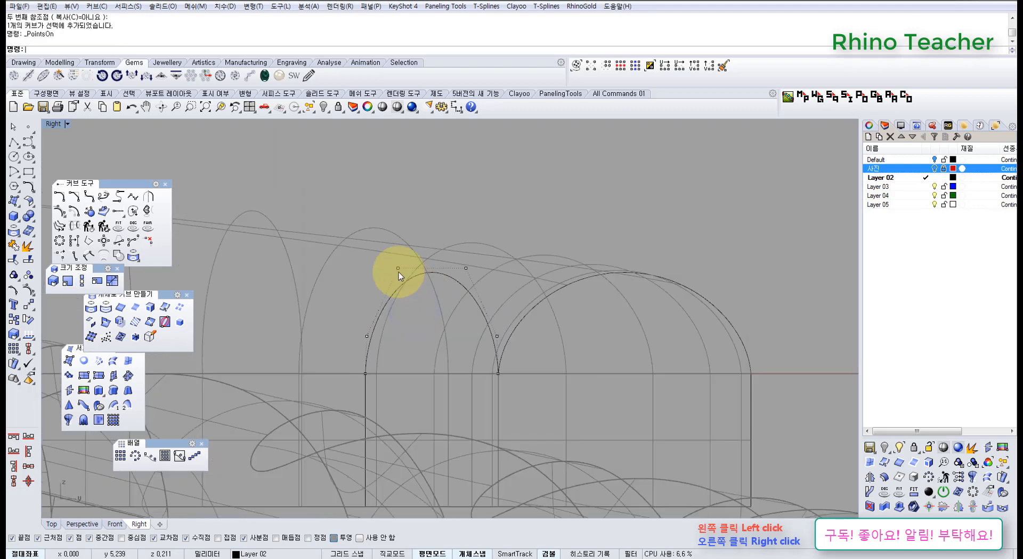
left_click_drag(355, 231, 507, 297)
right_click_drag(523, 302, 381, 206, "ctrl")
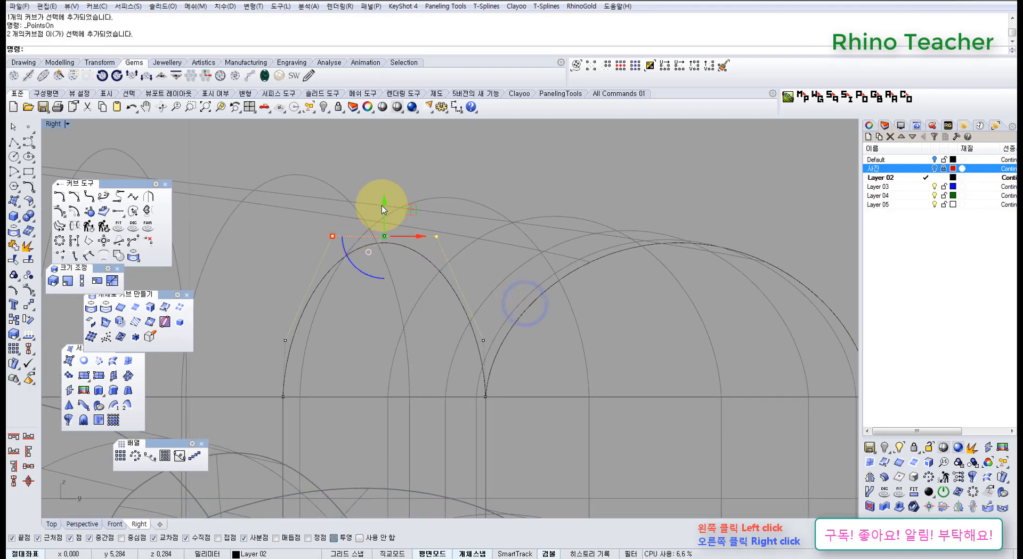
left_click_drag(382, 206, 392, 255)
right_click_drag(355, 295, 408, 261)
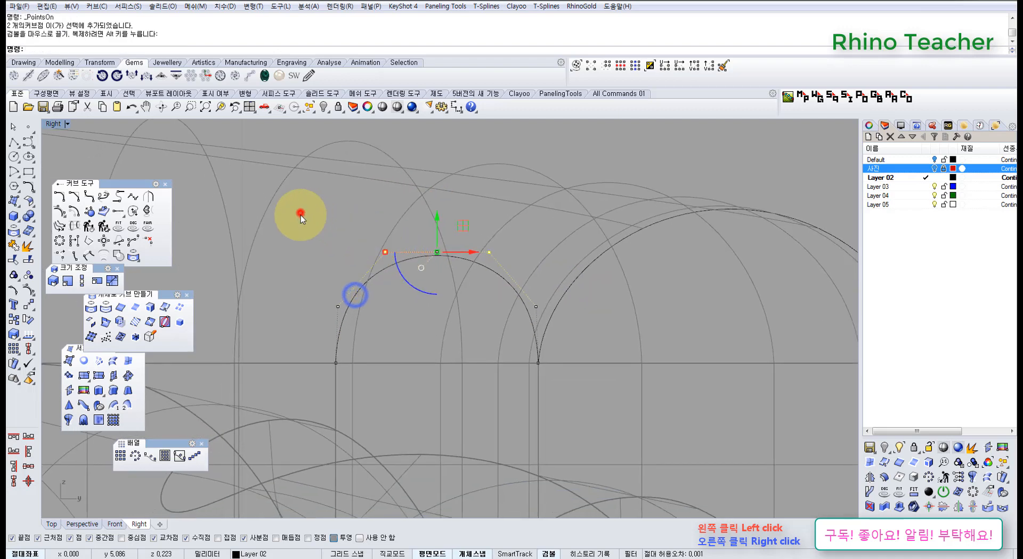
Step: Lower the small arch's four middle control points together, and raise the two top points slightly
left_click_drag(301, 216, 545, 327)
left_click_drag(436, 245, 434, 263)
left_click_drag(350, 228, 507, 279)
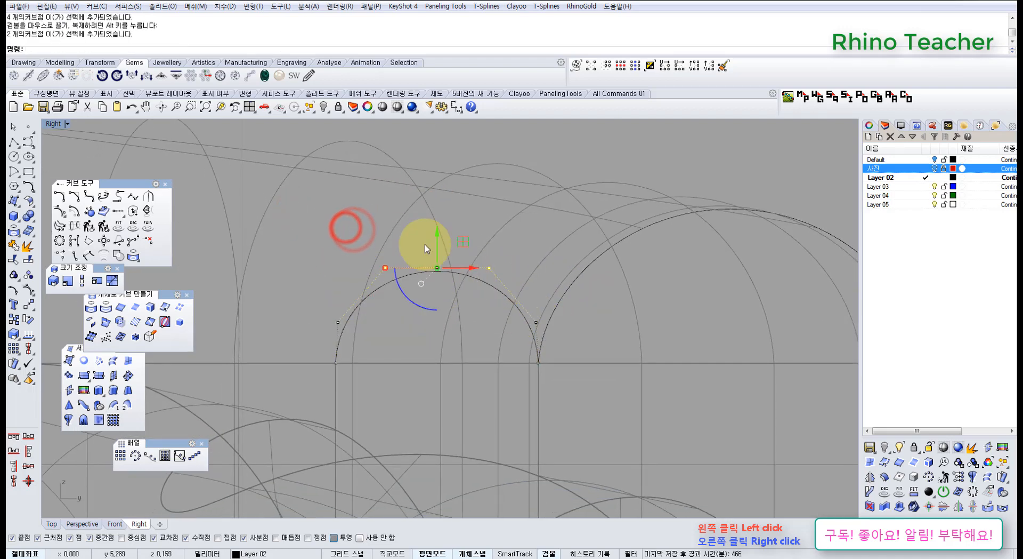
left_click_drag(437, 239, 436, 234)
right_click_drag(424, 311, 391, 318)
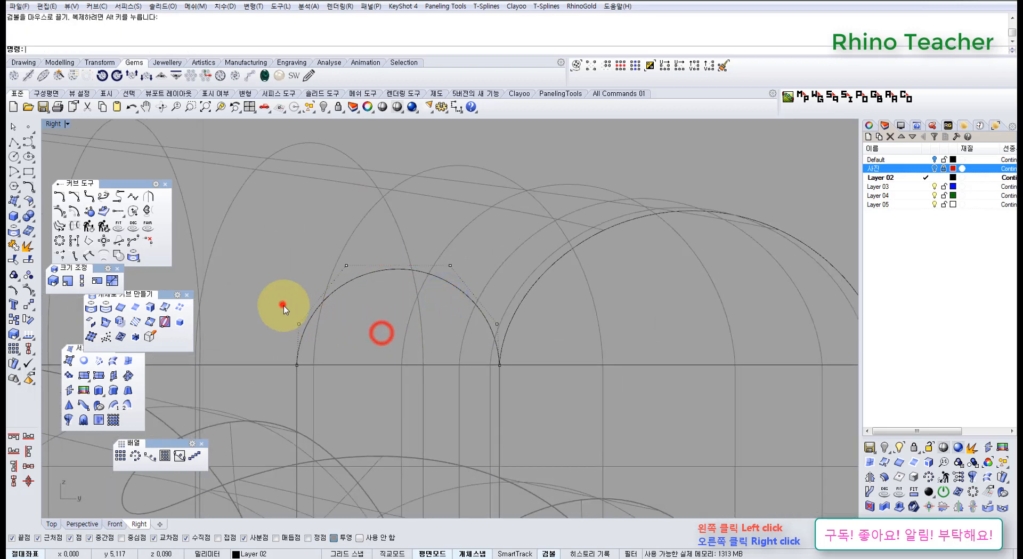
Step: Raise the small arch's two side control points slightly and turn the control points off
left_click_drag(283, 308, 539, 336)
right_click_drag(426, 320, 525, 319)
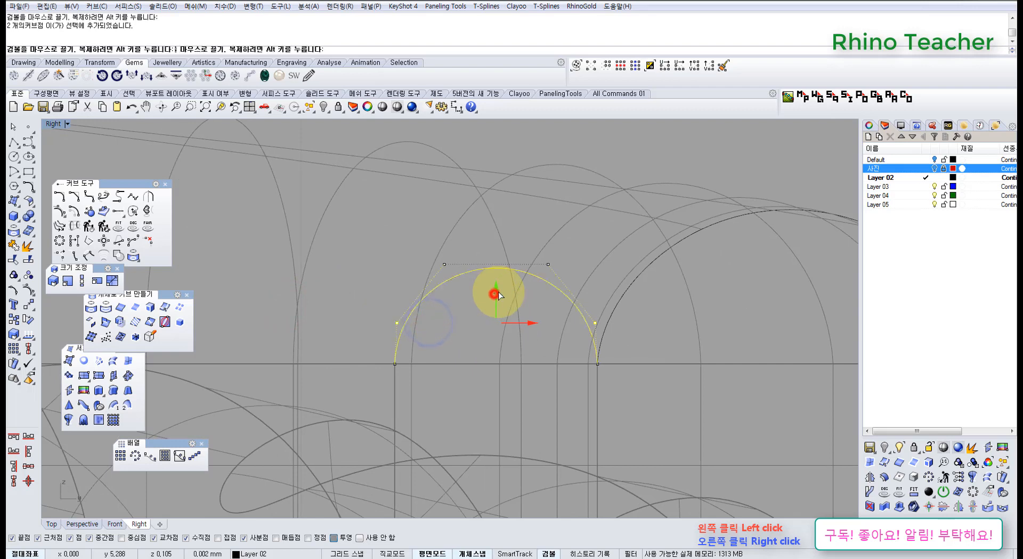
left_click_drag(495, 294, 498, 291)
scroll(543, 307, "down", 2)
right_click_drag(545, 309, 432, 295)
key("Escape")
key("Escape")
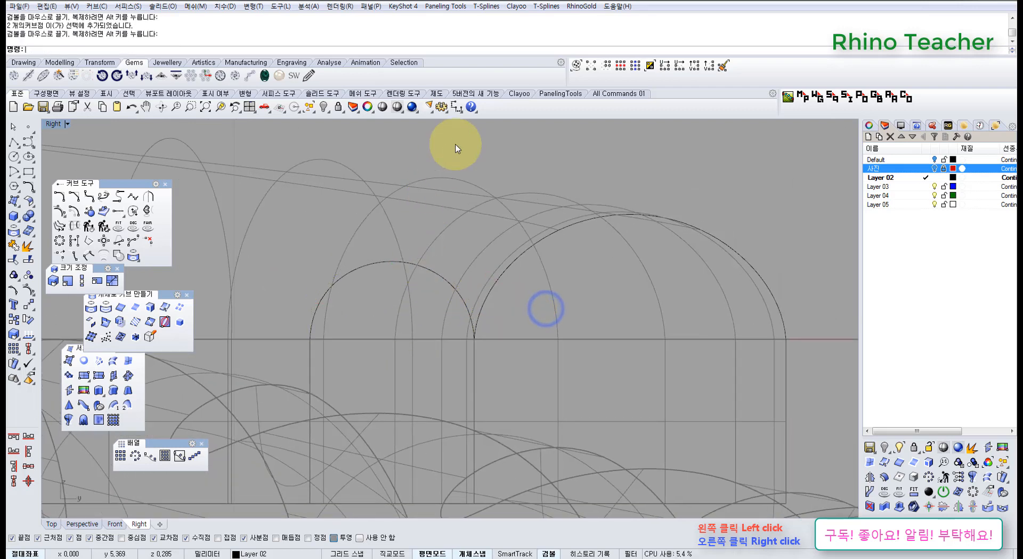
Step: Measure the small arch with a dimension from its inner end to its crest without placing it
left_click(456, 107)
left_click(310, 338)
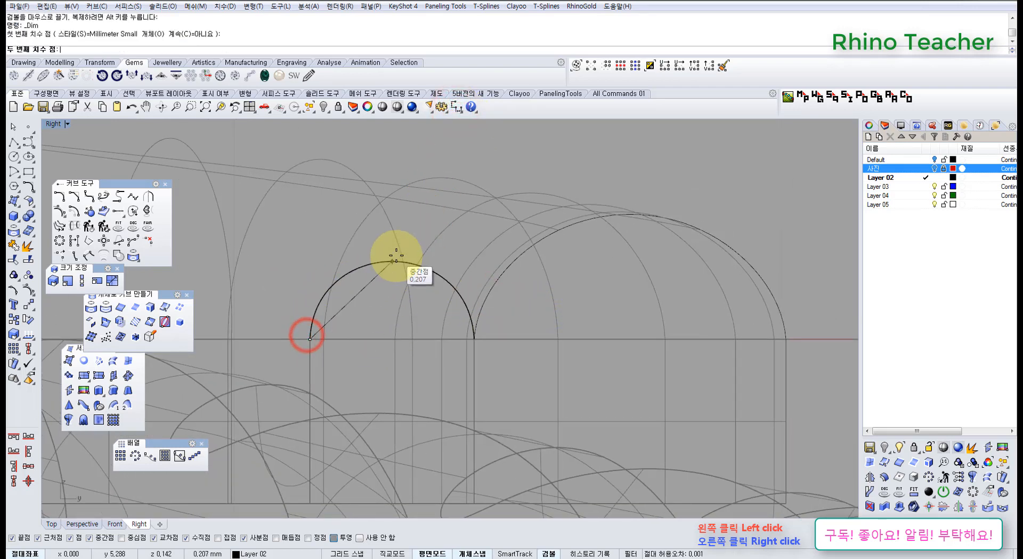
left_click(395, 258)
scroll(504, 293, "down", 10)
key("Escape")
Step: Turn on the small arch's control points and raise its four middle points together slightly
scroll(490, 288, "up", 5)
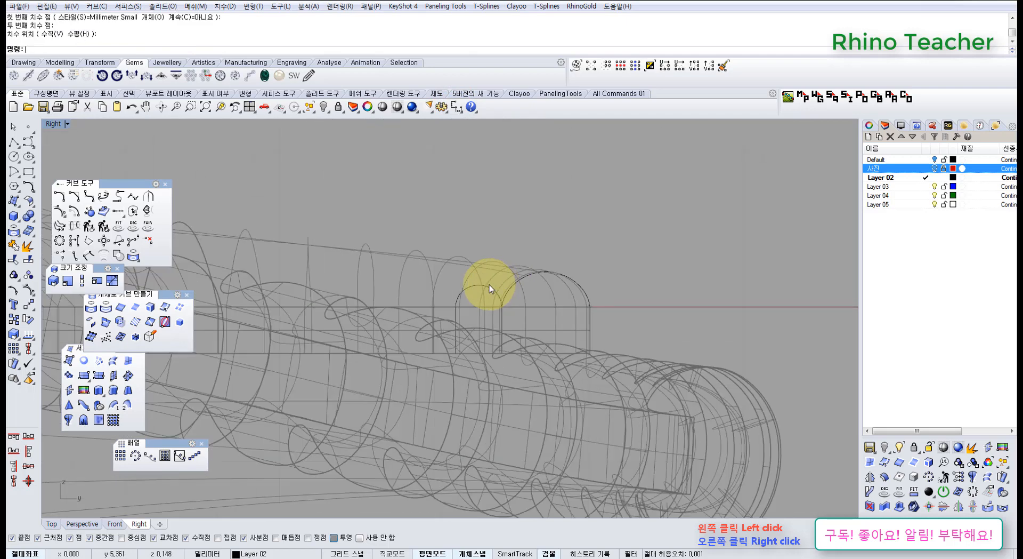
scroll(490, 289, "up", 5)
left_click(434, 286)
right_click_drag(434, 286, 511, 278)
key("F10")
left_click_drag(313, 207, 626, 345)
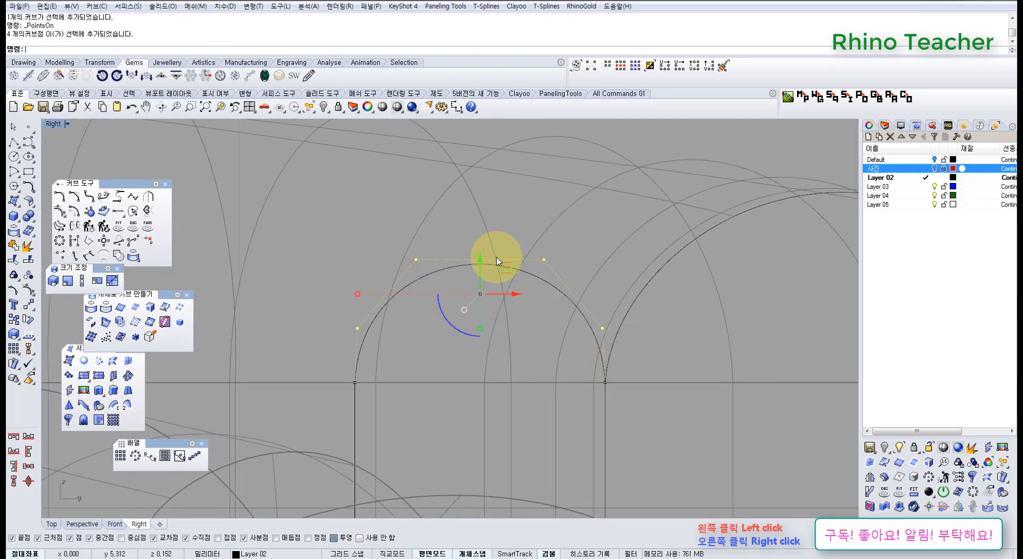
left_click_drag(481, 248, 481, 237)
left_click(470, 183)
Step: Raise only the small arch's two top control points slightly and turn the control points off
right_click_drag(432, 195, 432, 234)
left_click_drag(358, 231, 543, 289)
right_click_drag(545, 290, 452, 261)
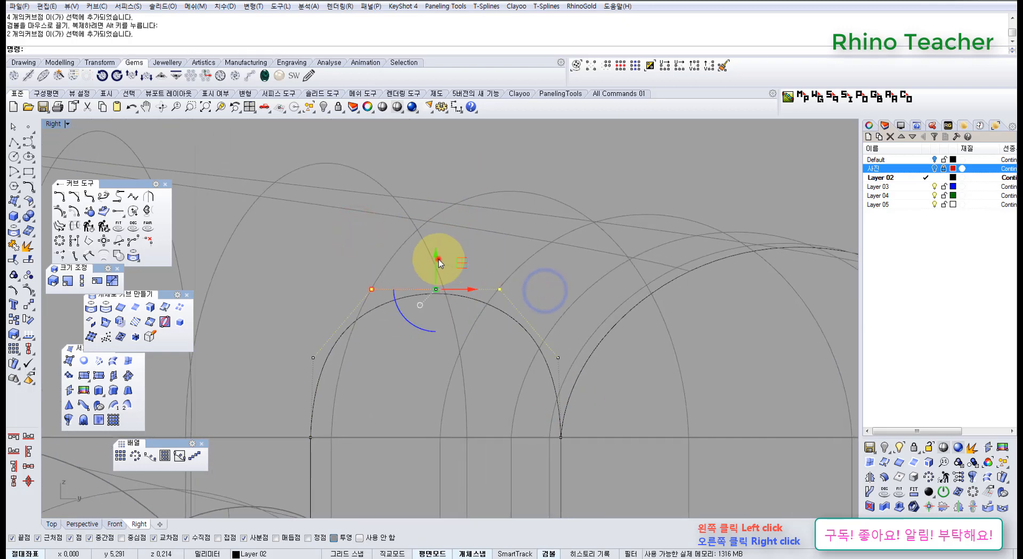
left_click_drag(439, 260, 439, 251)
right_click_drag(473, 317, 512, 273)
key("Escape")
scroll(518, 347, "down", 10)
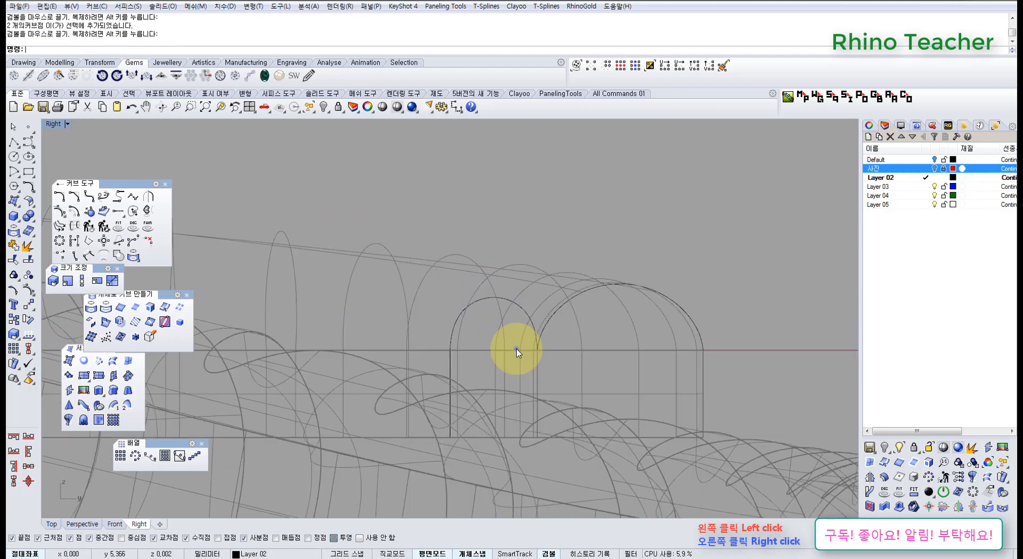
Step: Turn on the small arch's control points and align the side point farther from the large arch vertically above its end point using Set Points
right_click_drag(517, 347, 486, 289)
scroll(487, 288, "up", 6)
left_click_drag(461, 283, 388, 235)
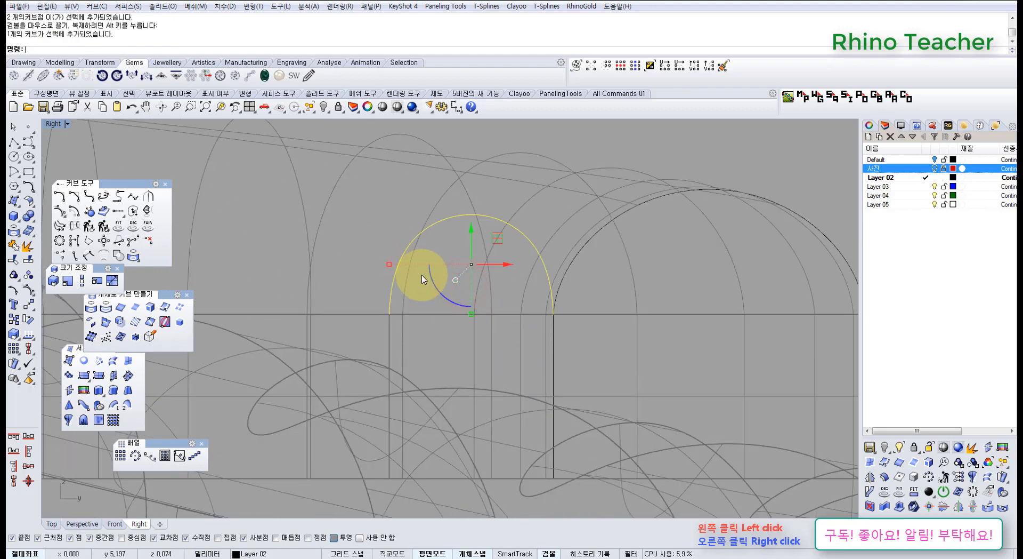
key("F10")
right_click_drag(390, 281, 423, 310)
scroll(423, 310, "up", 4)
left_click_drag(386, 263, 482, 336)
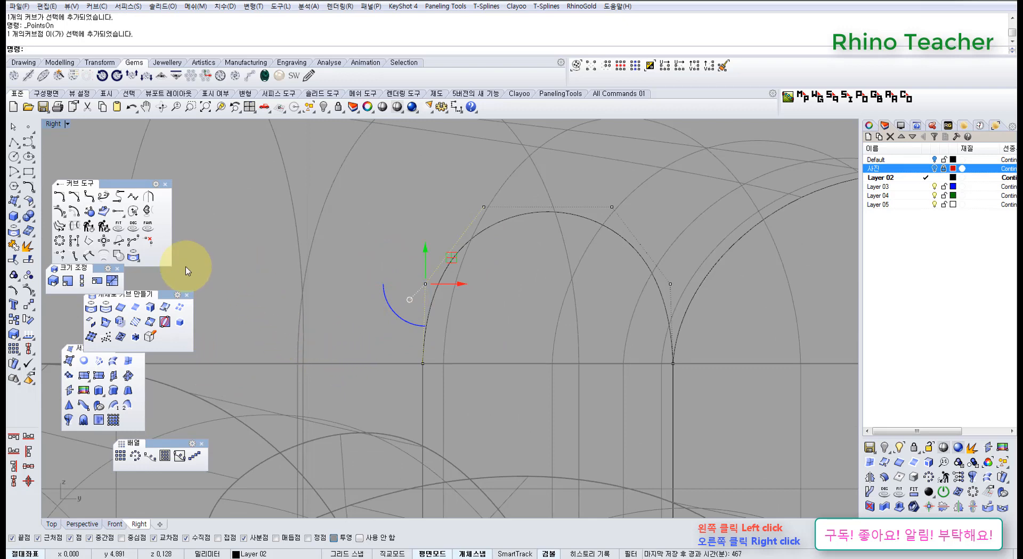
left_click(29, 305)
left_click_drag(58, 301, 176, 375)
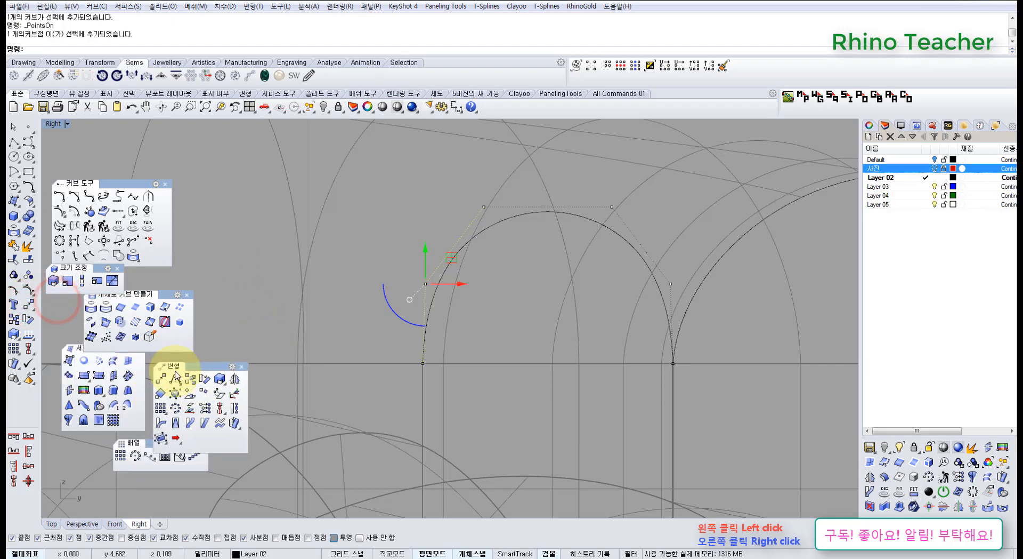
left_click(207, 409)
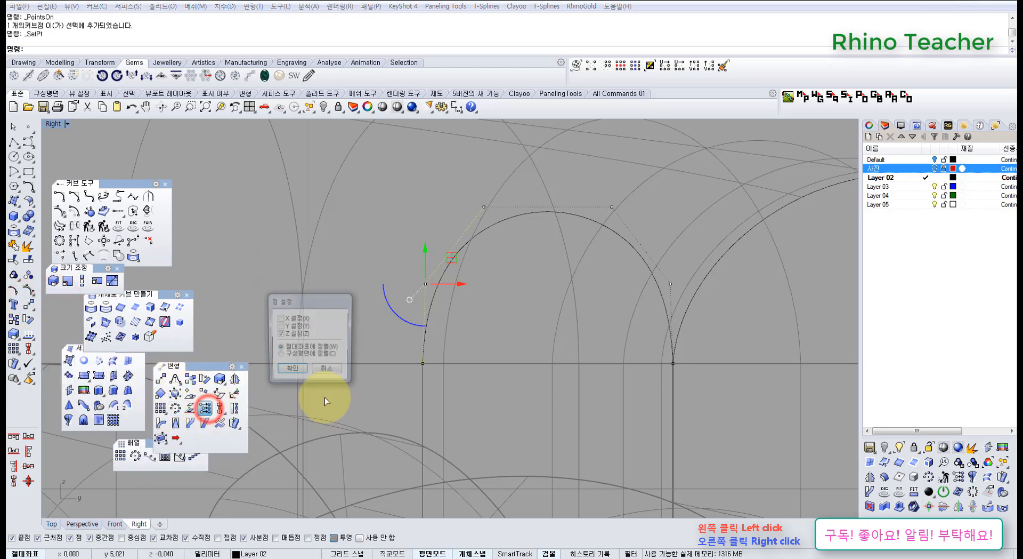
left_click(302, 371)
left_click(422, 362)
right_click_drag(619, 320, 532, 315)
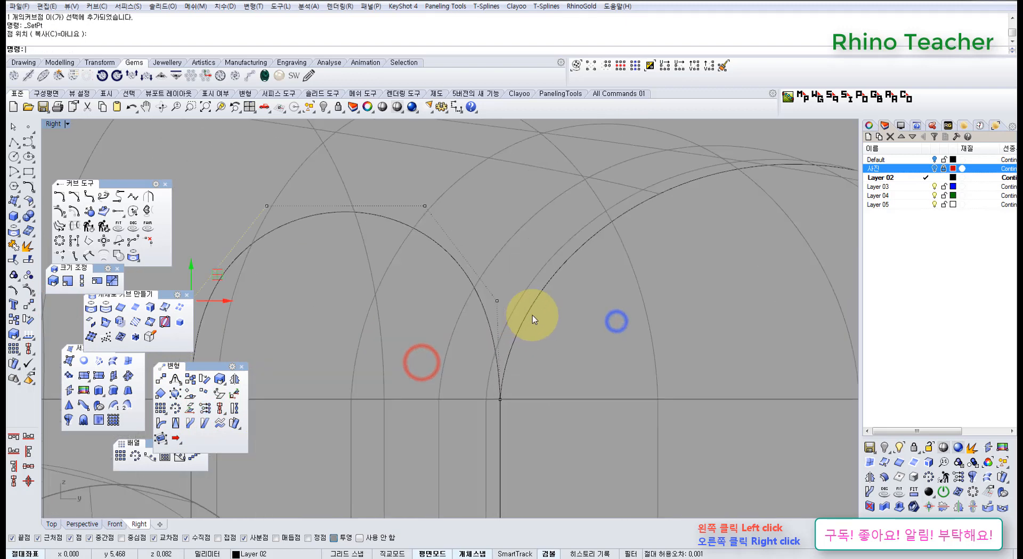
Step: Align the other side control point vertically above the end point touching the large arch, and turn the control points off
scroll(532, 315, "up", 2)
left_click_drag(400, 273, 505, 319)
right_click(478, 314)
right_click(517, 369)
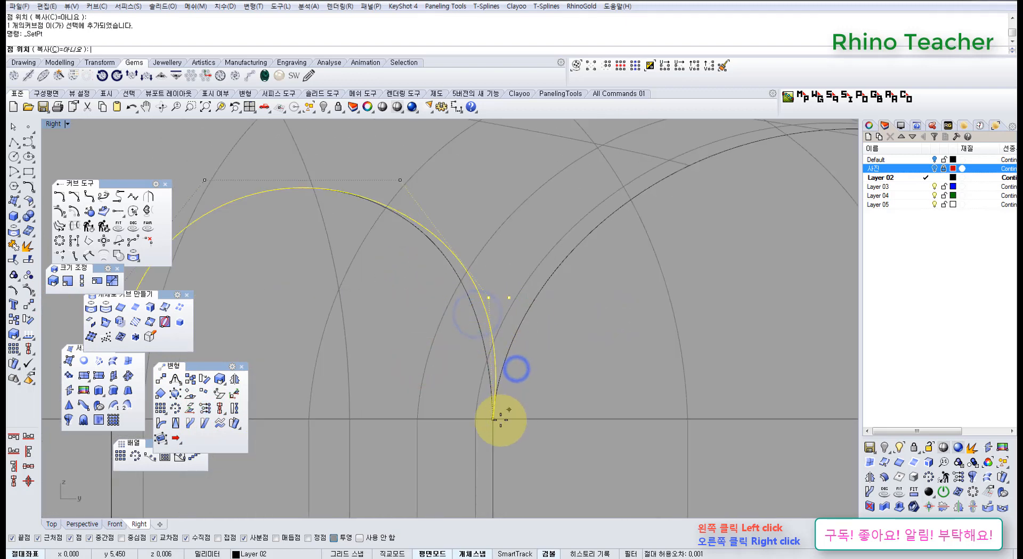
left_click(497, 420)
scroll(497, 418, "down", 4)
right_click_drag(468, 393, 556, 378)
key("Escape")
key("Escape")
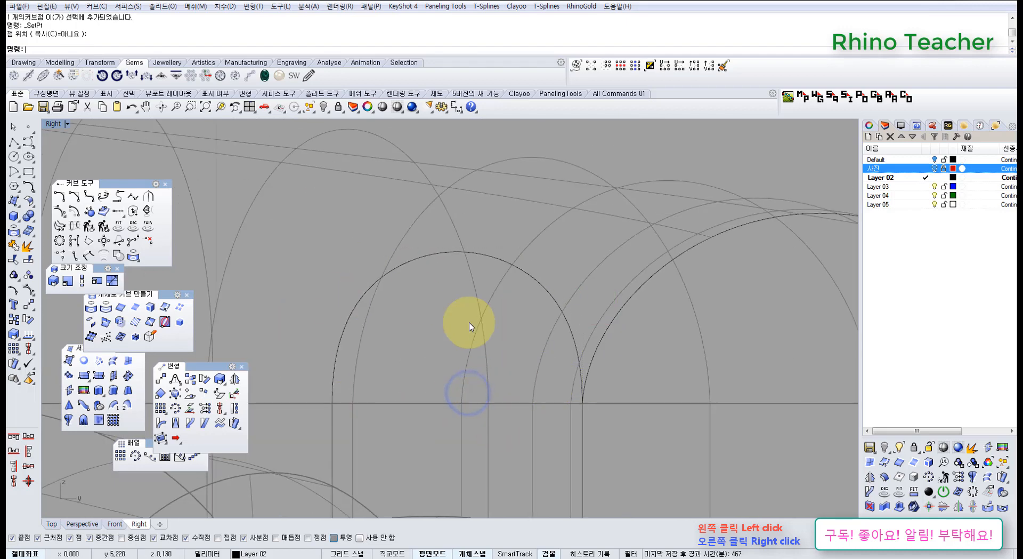
Step: Show the small arch's control points again and lower the two top points slightly
scroll(490, 320, "down", 6)
scroll(463, 310, "up", 2)
left_click(454, 306)
scroll(464, 315, "down", 2)
scroll(486, 329, "up", 2)
right_click_drag(489, 334, 481, 288)
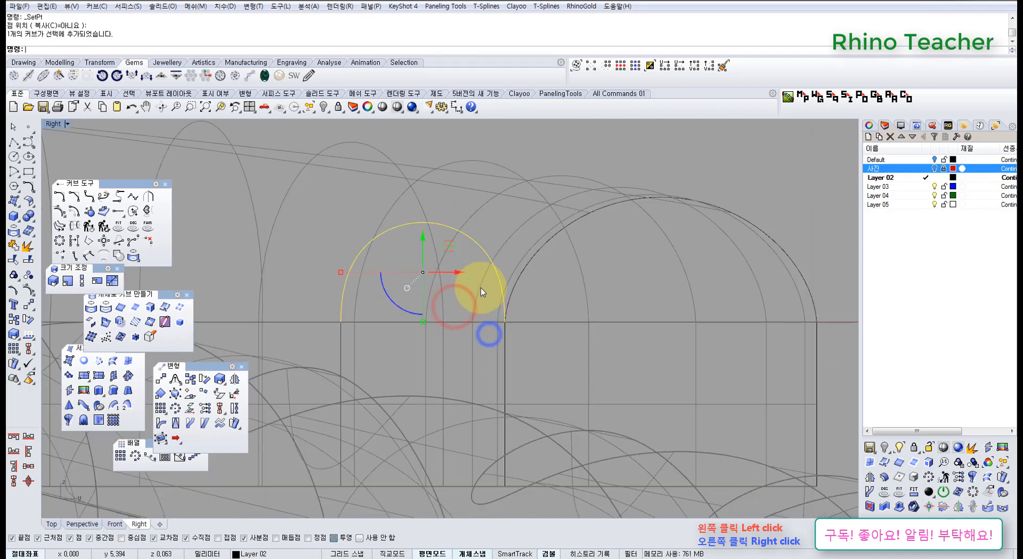
key("F10")
left_click_drag(316, 190, 508, 236)
left_click_drag(424, 186, 427, 203)
left_click(320, 205)
Step: Lower the small arch's two side control points slightly and turn the control points off
left_click_drag(297, 258, 535, 290)
left_click_drag(426, 237, 428, 246)
scroll(430, 245, "down", 6)
right_click_drag(584, 265, 471, 271)
key("Escape")
key("Escape")
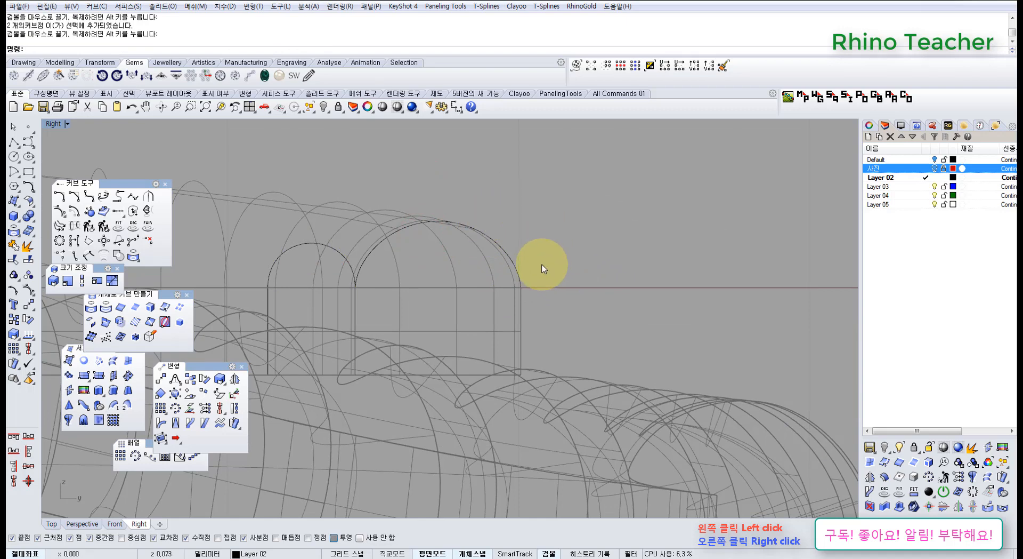
Step: Delete the curved top of the large arch, keeping its vertical side line
left_click(495, 228)
key("Escape")
right_click_drag(532, 303, 495, 286)
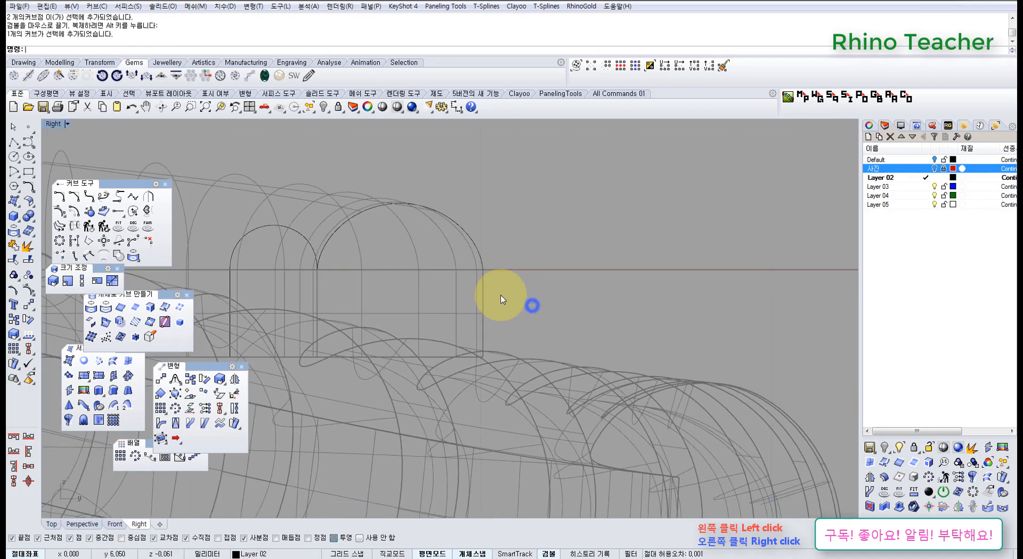
left_click_drag(510, 306, 456, 290)
right_click_drag(485, 295, 522, 263)
scroll(520, 237, "up", 6)
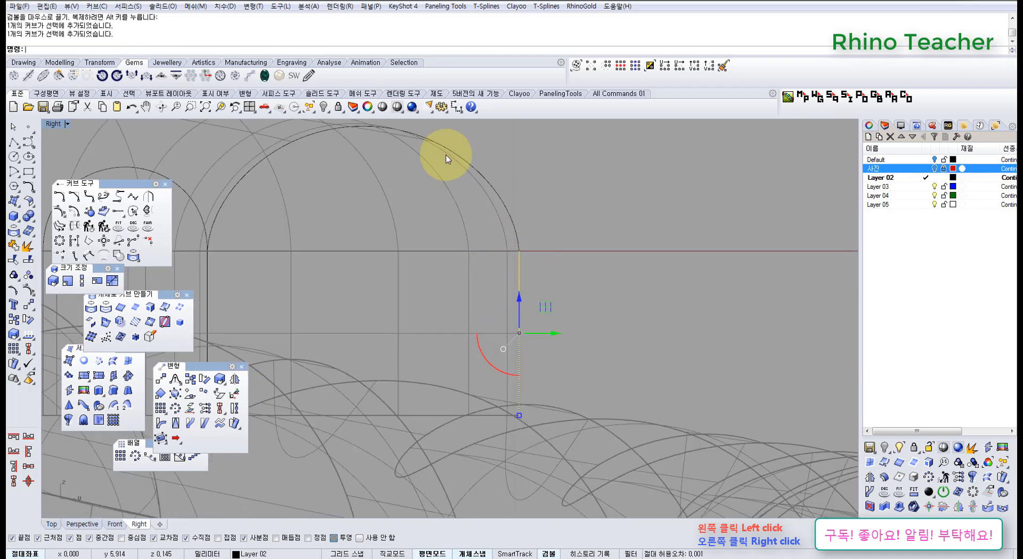
scroll(474, 213, "down", 5)
right_click_drag(539, 222, 504, 273)
left_click(544, 253)
left_click(465, 203)
scroll(534, 250, "up", 4)
scroll(532, 244, "down", 3)
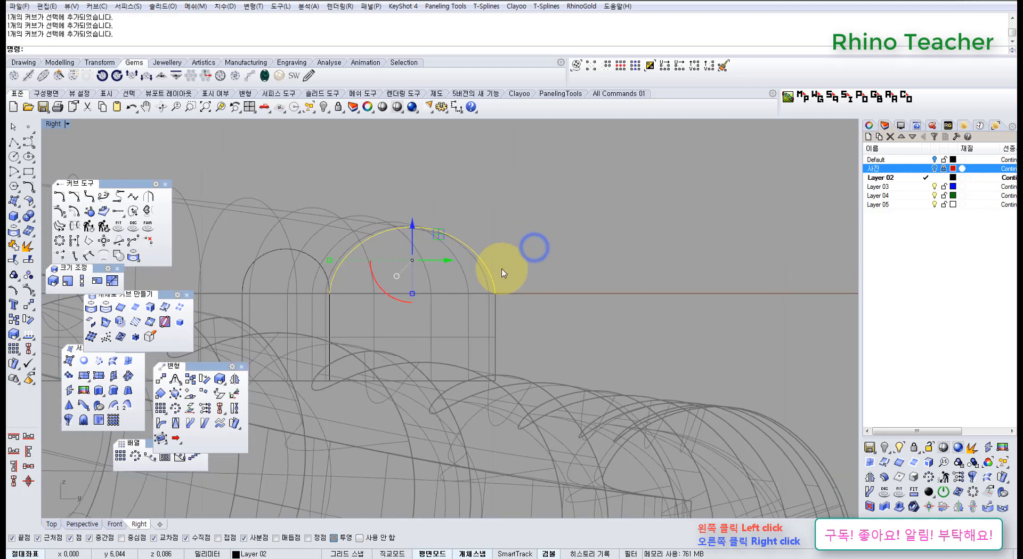
key("Delete")
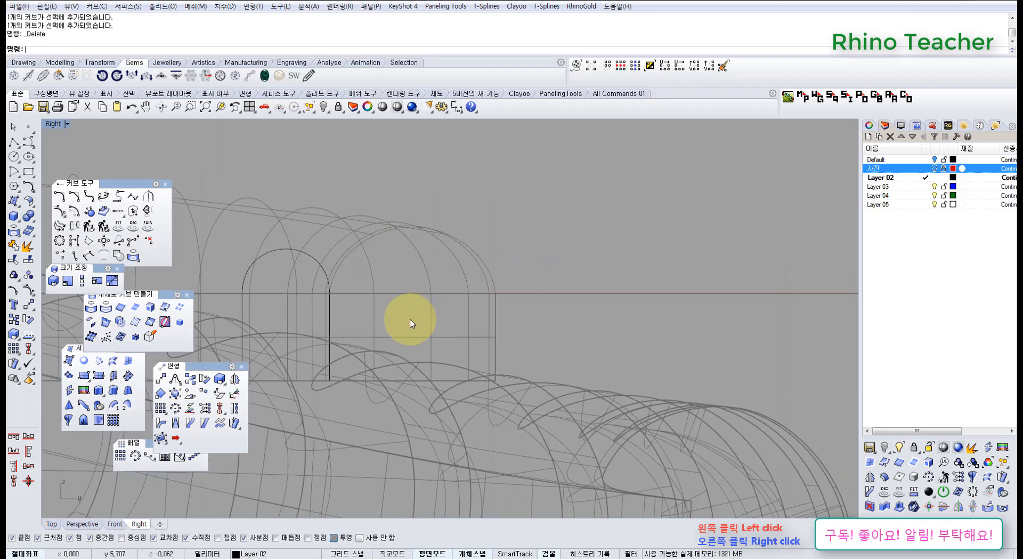
Step: Extend the small arch's leg farther from the large arch by moving its bottom end point 0.3 mm down
right_click_drag(425, 324, 476, 276)
right_click_drag(459, 306, 524, 296)
left_click_drag(526, 311, 479, 354)
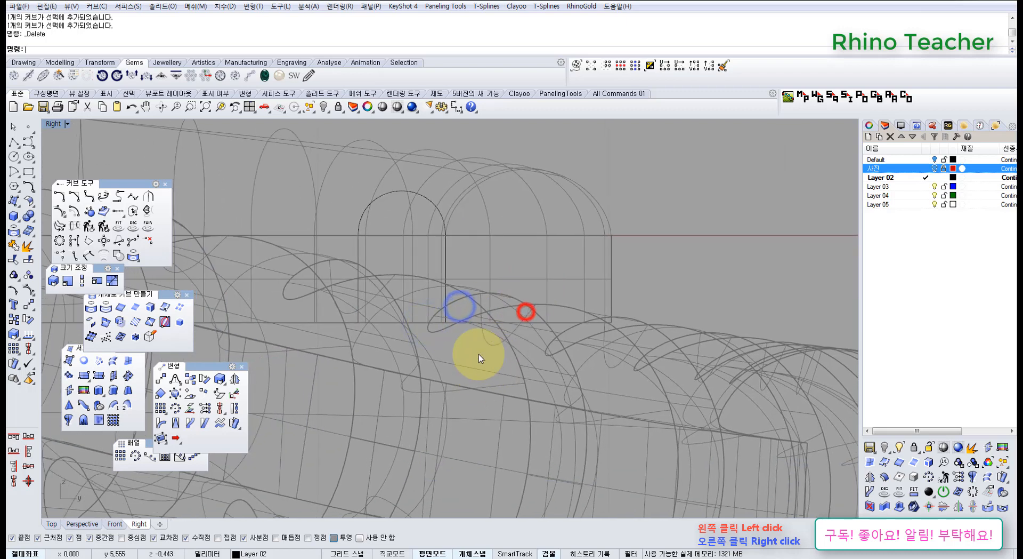
left_click(484, 280)
right_click_drag(456, 320, 503, 312)
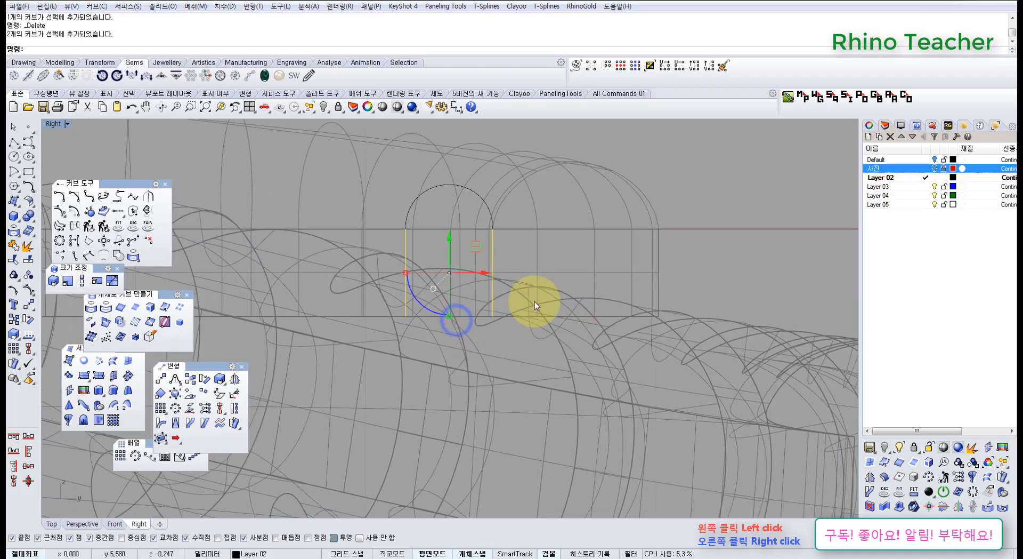
left_click_drag(428, 298, 377, 274)
right_click_drag(433, 317, 261, 257)
key("F10")
left_click(356, 316)
left_click(413, 239)
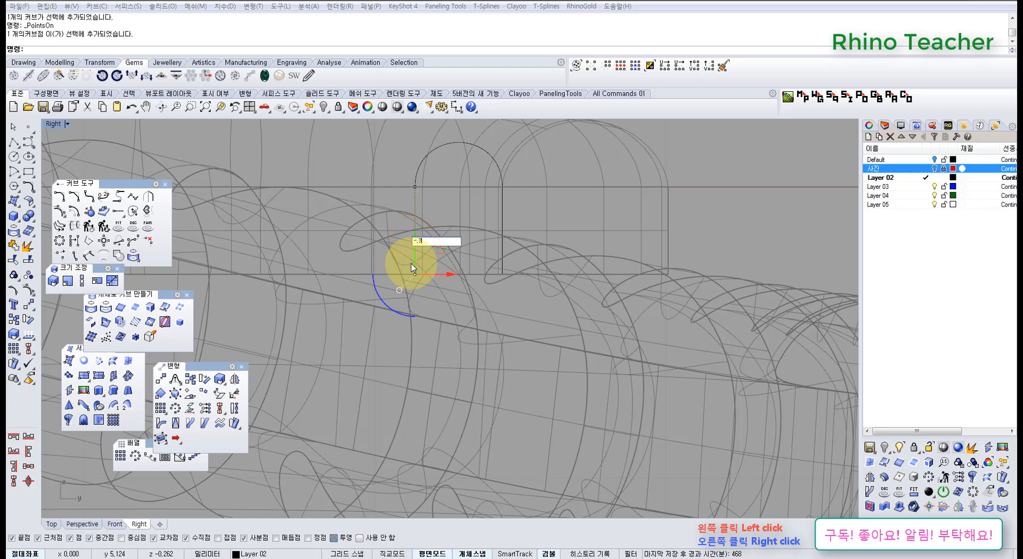
key("Return")
right_click_drag(418, 273, 426, 263)
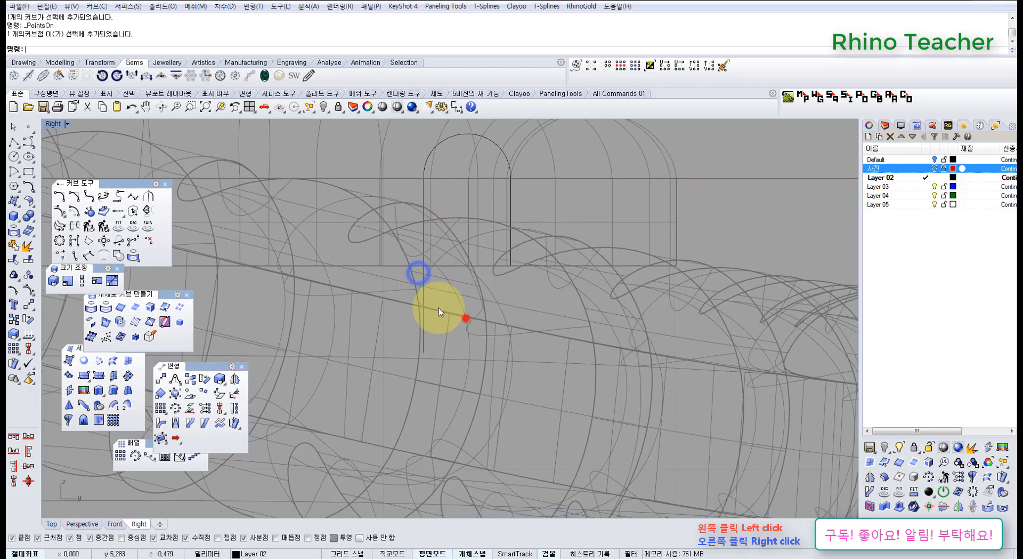
Step: Join the small arch and its two vertical legs into one open curve
right_click_drag(485, 312, 448, 325)
scroll(436, 279, "up", 2)
scroll(438, 274, "down", 6)
scroll(424, 239, "up", 2)
left_click_drag(335, 169, 502, 394)
scroll(457, 269, "up", 4)
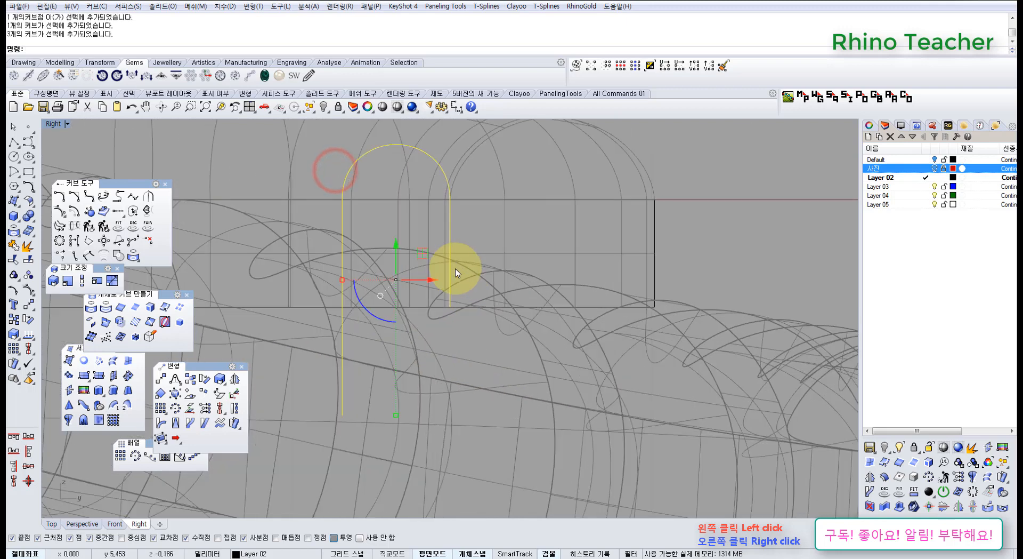
scroll(460, 274, "down", 6)
mouse_move(482, 310)
right_mouse_down()
mouse_move(496, 332)
mouse_move(484, 308)
right_mouse_up()
scroll(486, 307, "up", 3)
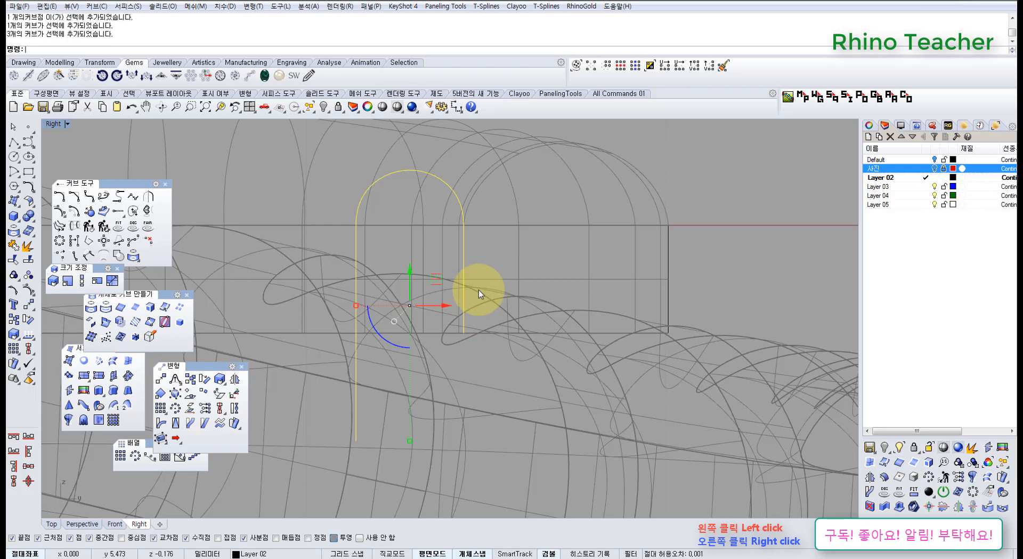
left_click(14, 249)
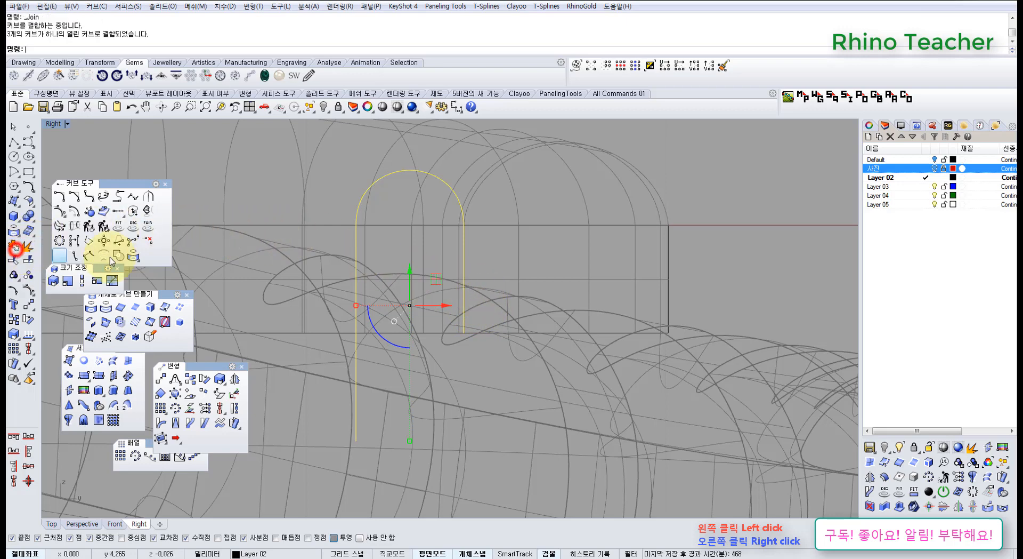
right_click_drag(603, 281, 473, 285)
left_click_drag(502, 267, 500, 265)
right_click_drag(522, 262, 435, 291)
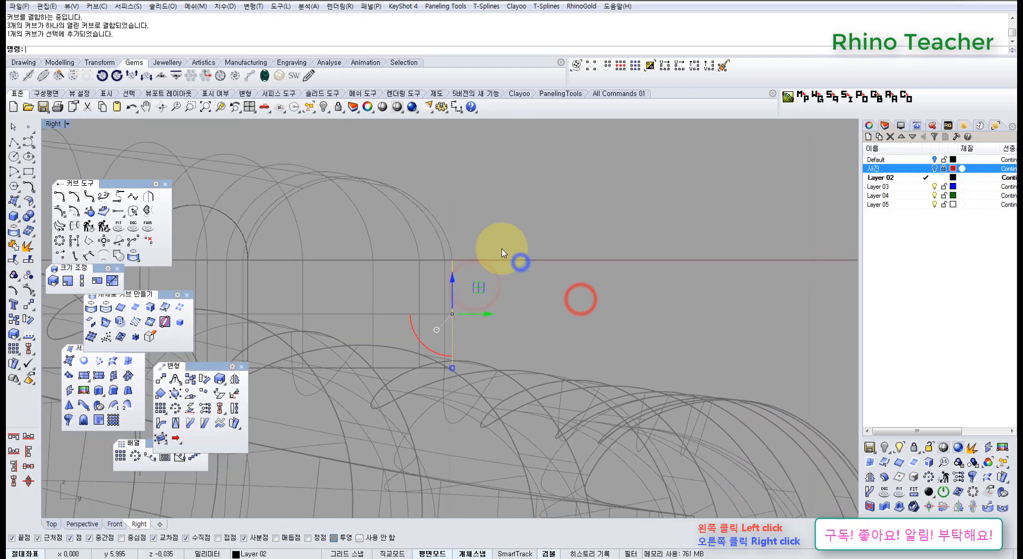
left_click(502, 248)
right_click_drag(491, 319, 542, 310)
right_click_drag(523, 259, 494, 292)
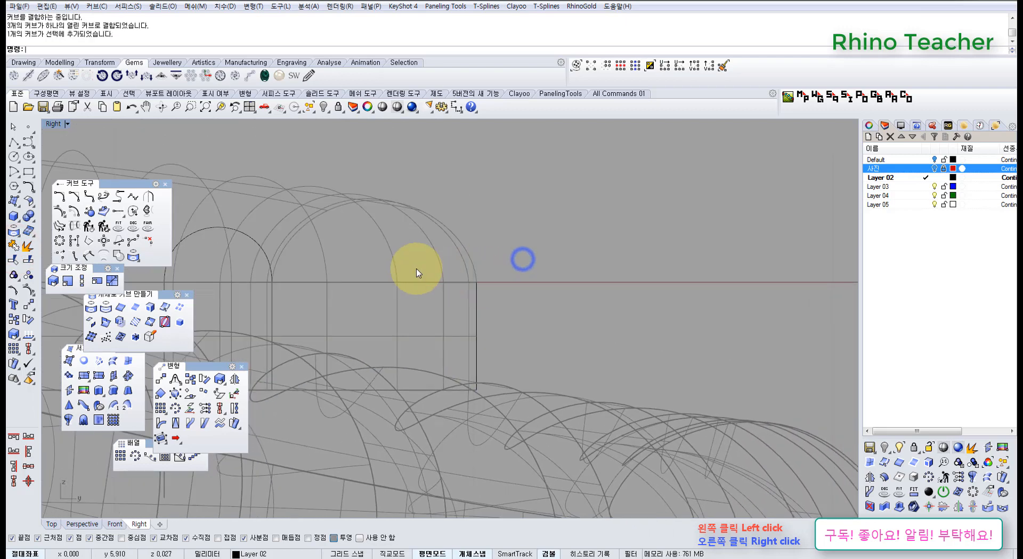
Step: Start a degree 3 control-point curve at the top of the remaining vertical line and place its first points up along the large arch's shoulder
left_click(30, 142)
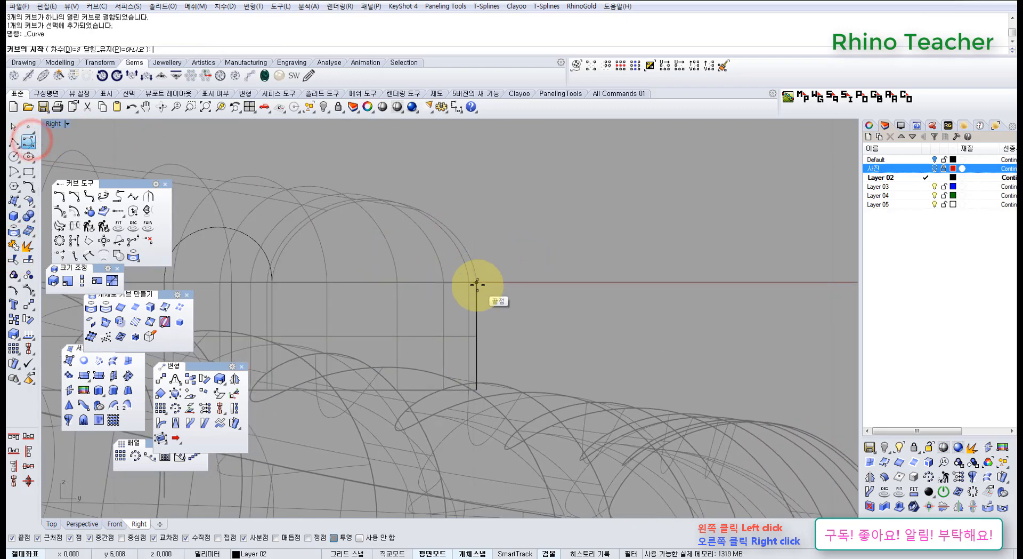
left_click(476, 284)
scroll(472, 264, "up", 2)
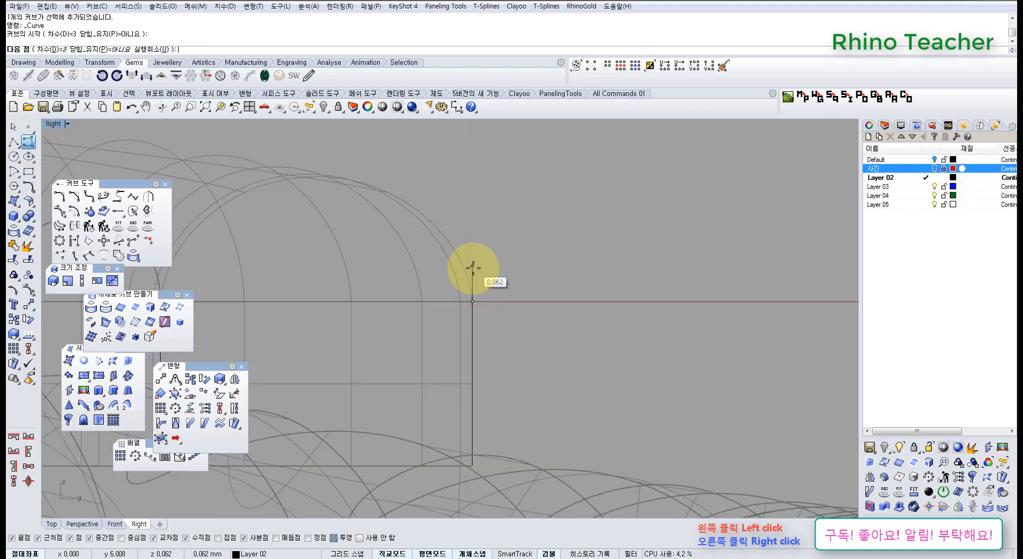
left_click(472, 268)
scroll(453, 256, "up", 1)
left_click(450, 253)
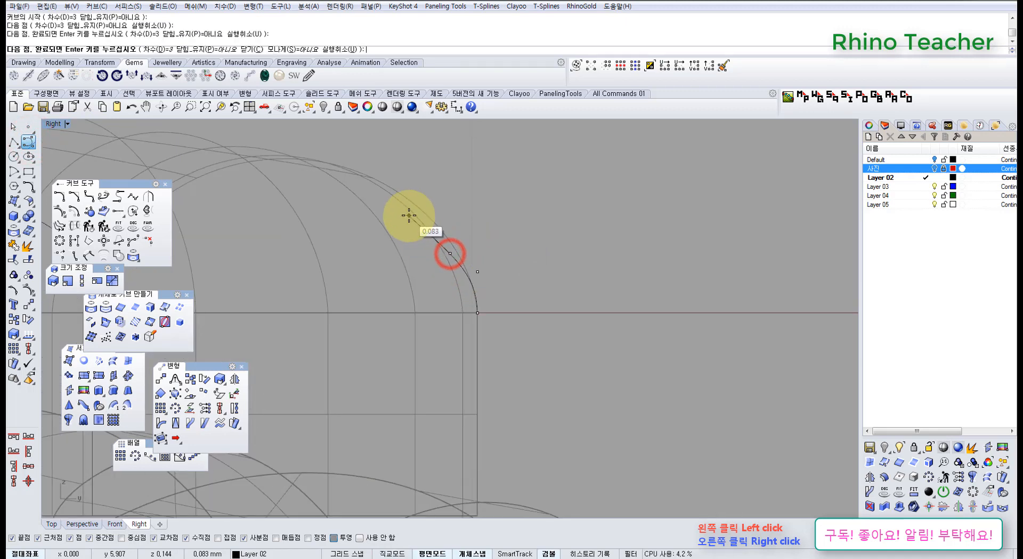
left_click(409, 215)
left_click(399, 179)
scroll(399, 178, "down", 2)
right_click_drag(418, 169, 391, 223)
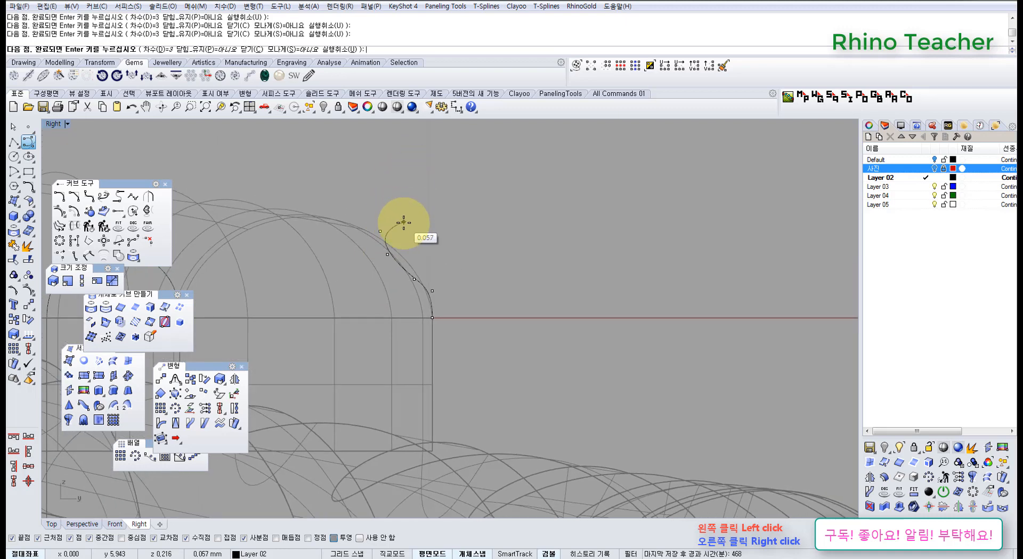
Step: Replace the curve's last point, carry the curve outward over a rounded crest and down into the teardrop body, and finish it
left_click(404, 231)
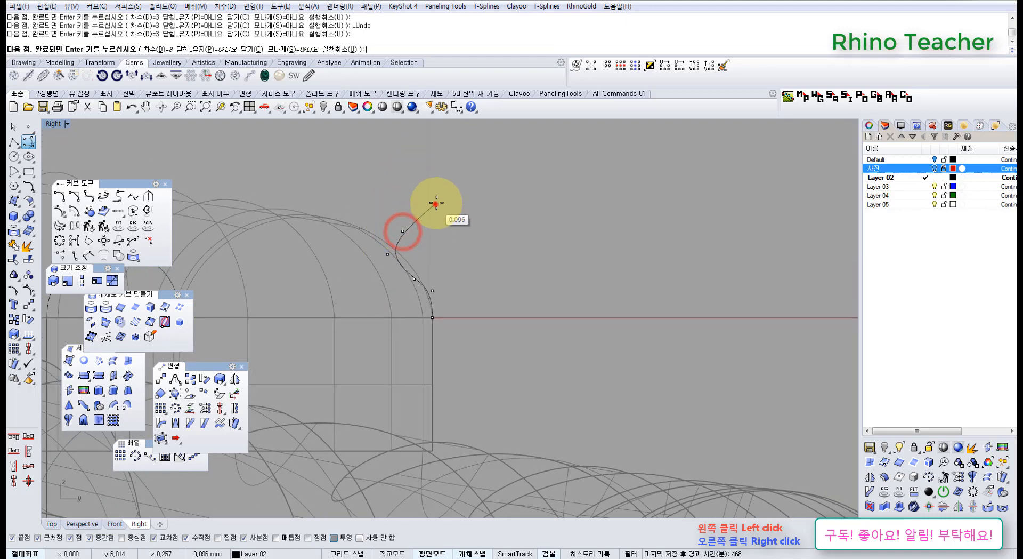
left_click(436, 203)
scroll(490, 196, "down", 4)
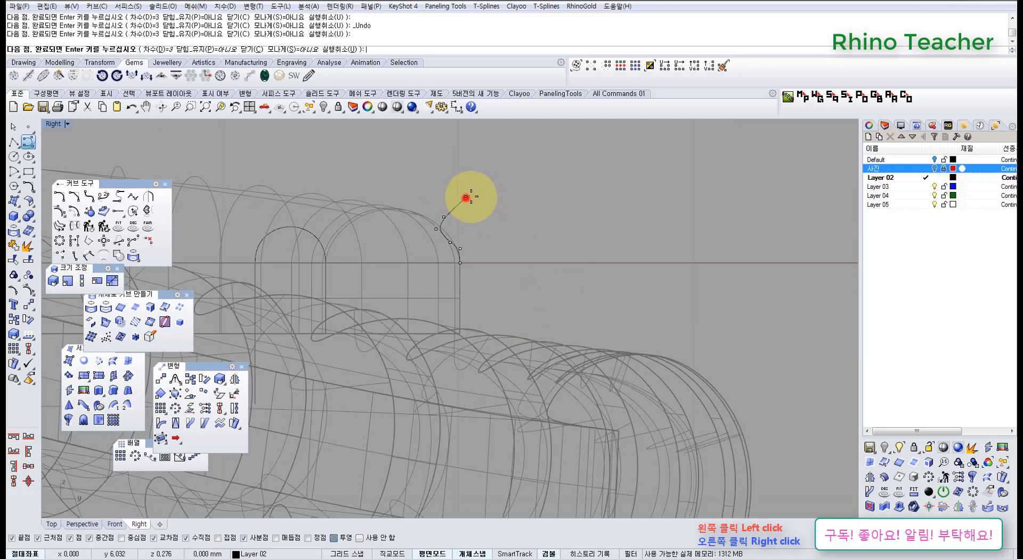
left_click(523, 202)
left_click(543, 266)
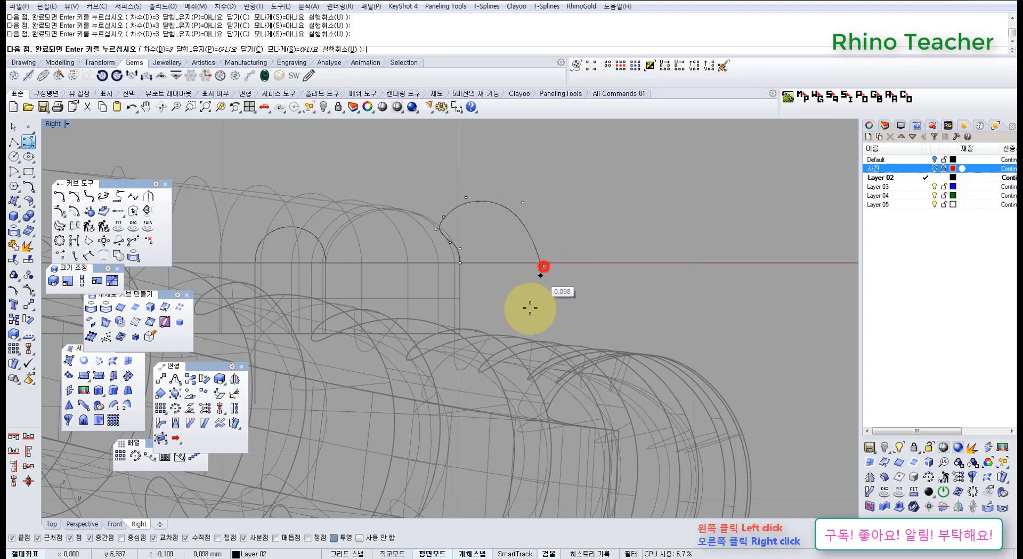
left_click(529, 339)
left_click(504, 380)
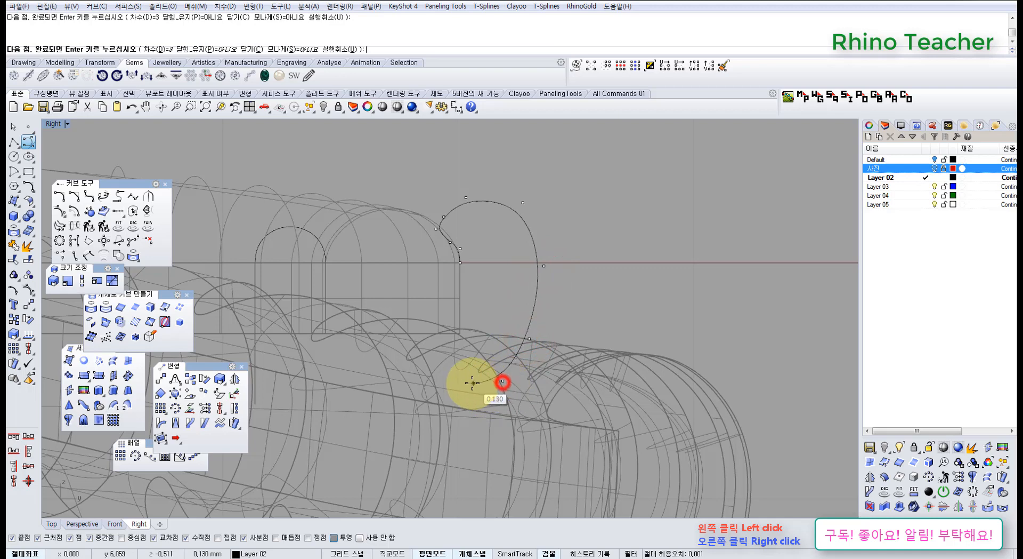
right_click(480, 382)
left_click(527, 364)
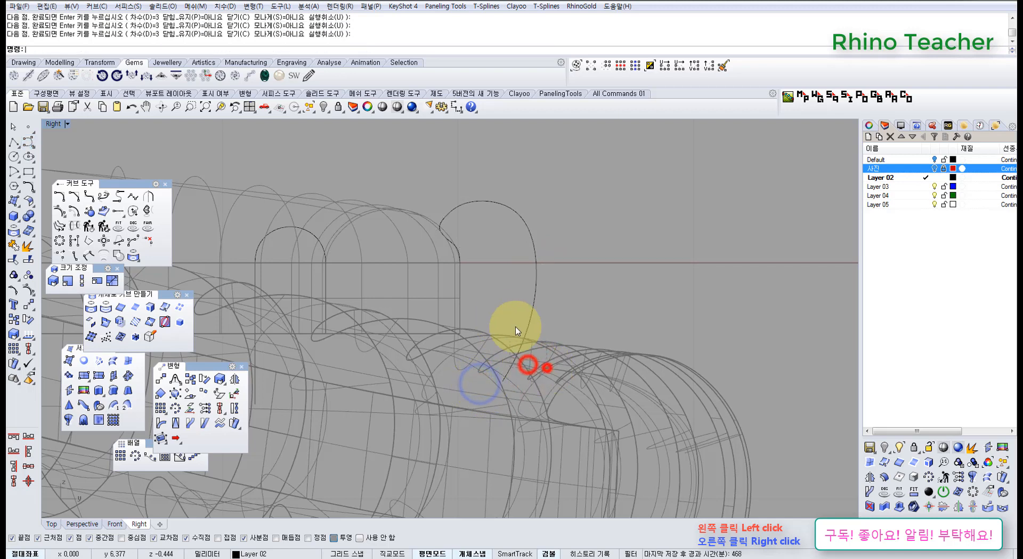
Step: Draw a horizontal line from the bottom of the small arch's outer leg across the teardrop body to beyond the outer curve
scroll(532, 290, "up", 2)
right_click_drag(493, 332, 554, 345)
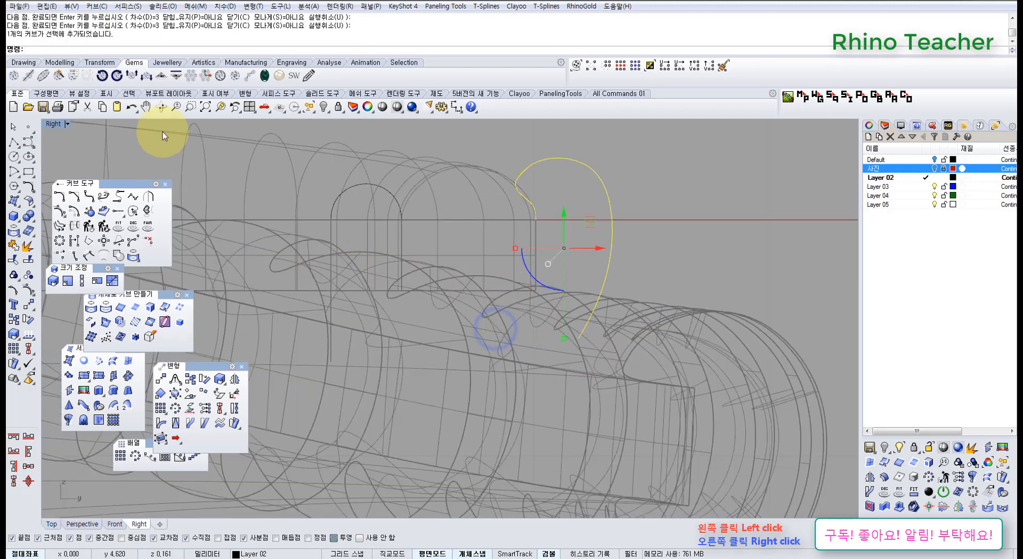
left_click(13, 141)
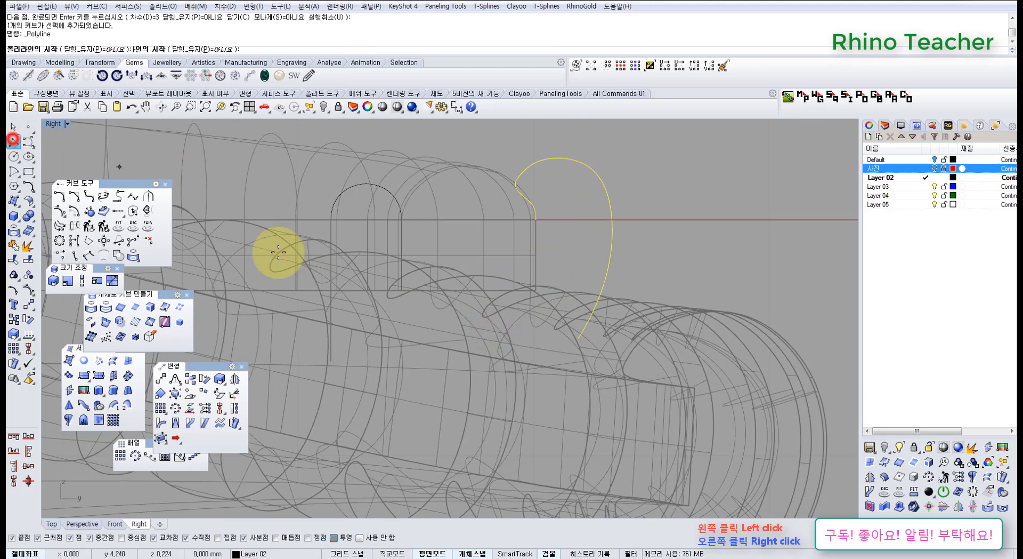
left_click(334, 361)
left_click(643, 356)
key("Return")
Step: Show the outer curve's control points and move its bottom end point down and inward, just past the horizontal line
left_click_drag(644, 290, 583, 251)
mouse_move(633, 282)
right_mouse_down()
mouse_move(597, 306)
mouse_move(573, 267)
mouse_move(577, 247)
right_mouse_up()
key("F10")
scroll(577, 246, "up", 4)
left_click_drag(517, 322, 584, 367)
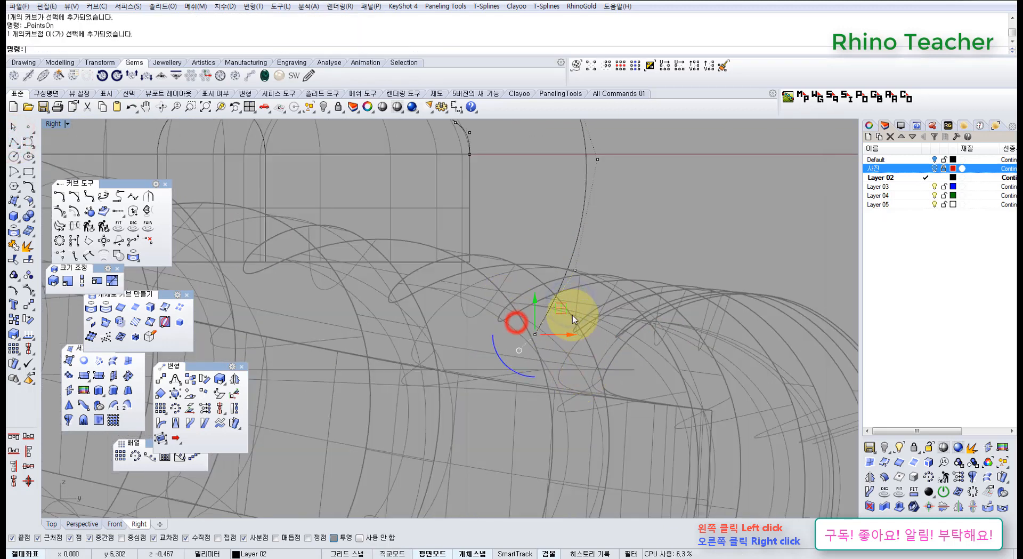
left_click_drag(562, 313, 549, 367)
left_click(626, 317)
Step: Move the outer curve's second-lowest control point down and outward, and shift the control point on its outer side farther outward
left_click_drag(526, 239, 622, 304)
right_click_drag(617, 275, 557, 326)
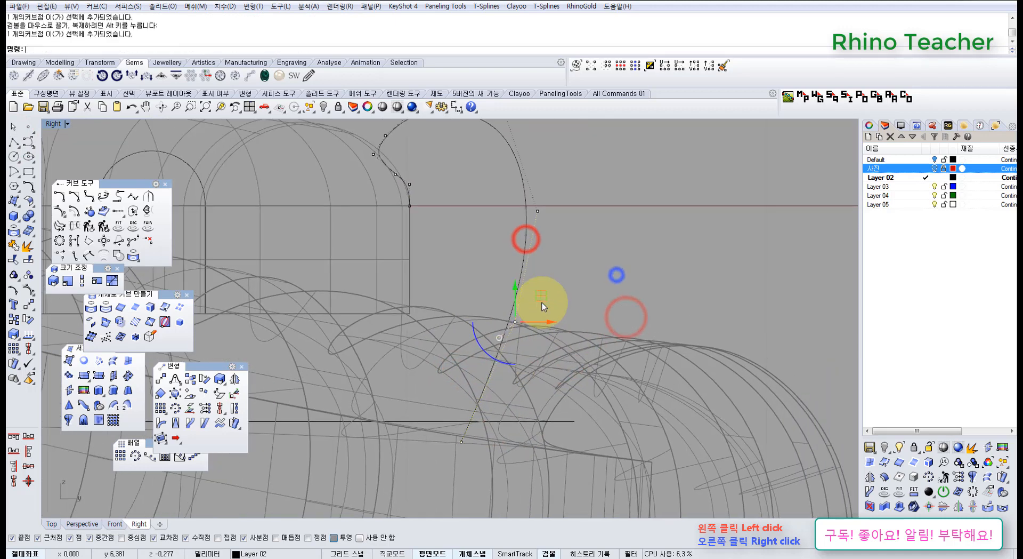
left_click_drag(537, 296, 558, 330)
left_click(585, 276)
right_click_drag(530, 212, 533, 282)
left_click_drag(469, 239, 587, 310)
left_click_drag(566, 256, 585, 256)
left_click(641, 334)
Step: Measure the horizontal width from the top of the large arch's vertical line to the outer curve with a trial polyline
scroll(646, 337, "down", 8)
right_click_drag(650, 340, 561, 302)
scroll(582, 322, "up", 6)
scroll(654, 276, "down", 4)
scroll(543, 283, "up", 4)
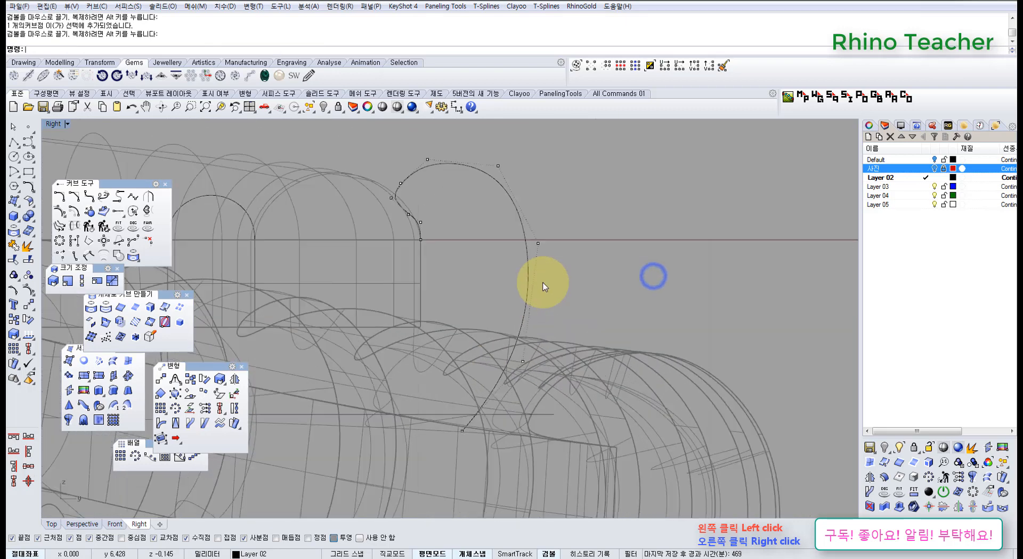
left_click(15, 143)
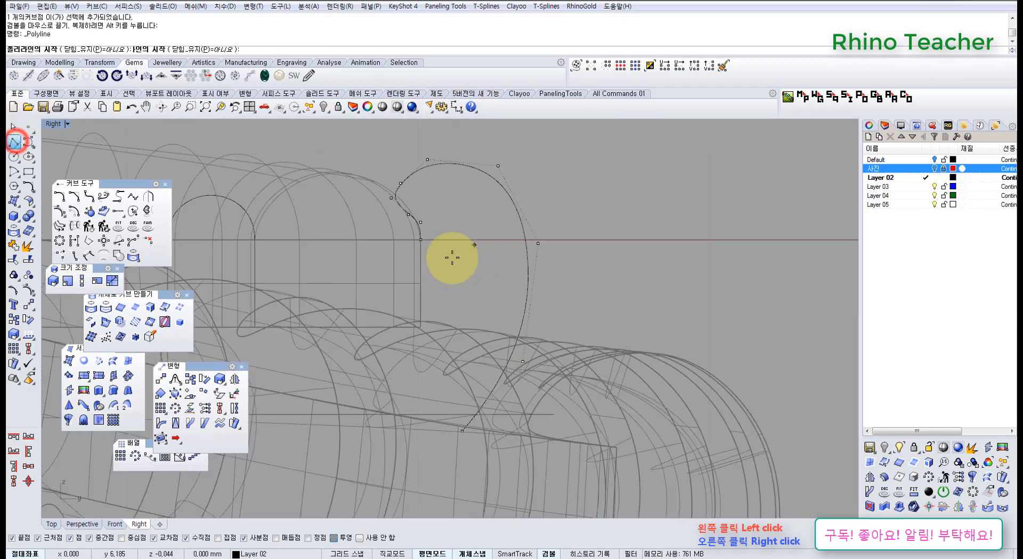
left_click(421, 240)
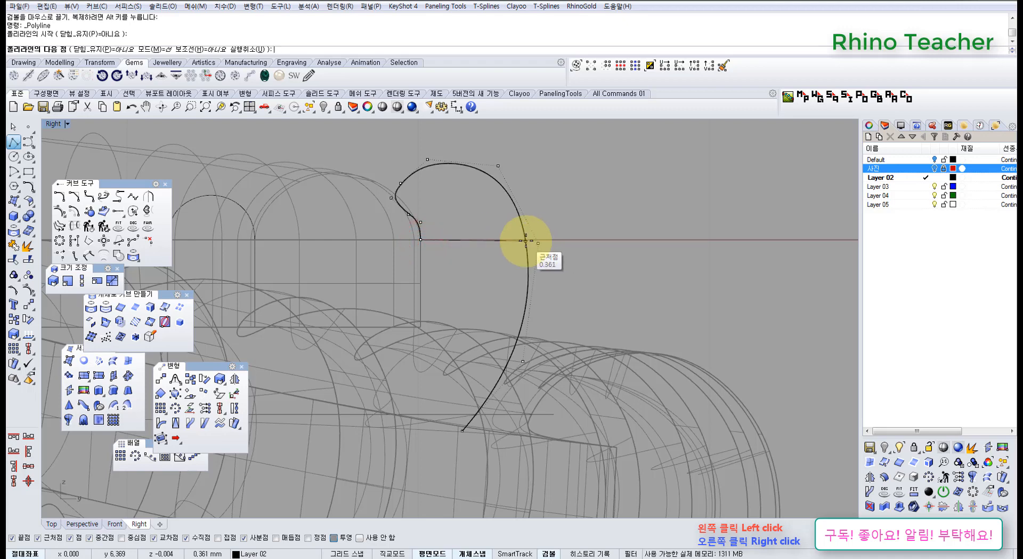
key("Escape")
Step: Shift the three control points along the curve's outer side farther outward and raise the crest's inner control point slightly
right_click_drag(479, 160, 456, 193)
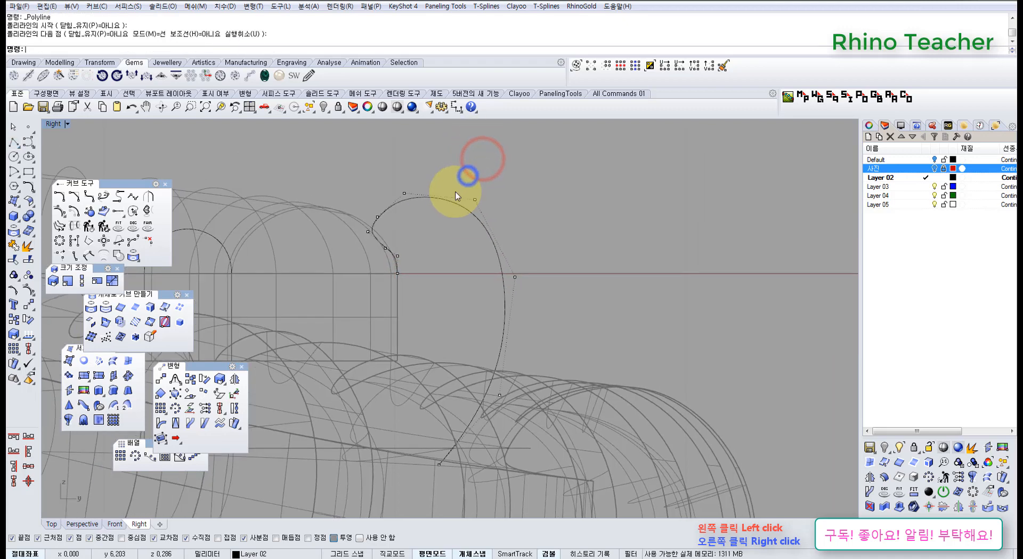
scroll(455, 193, "down", 2)
left_click_drag(448, 161, 557, 370)
left_click_drag(525, 278, 542, 283)
left_click(580, 283)
right_click_drag(500, 228, 523, 271)
scroll(497, 243, "up", 2)
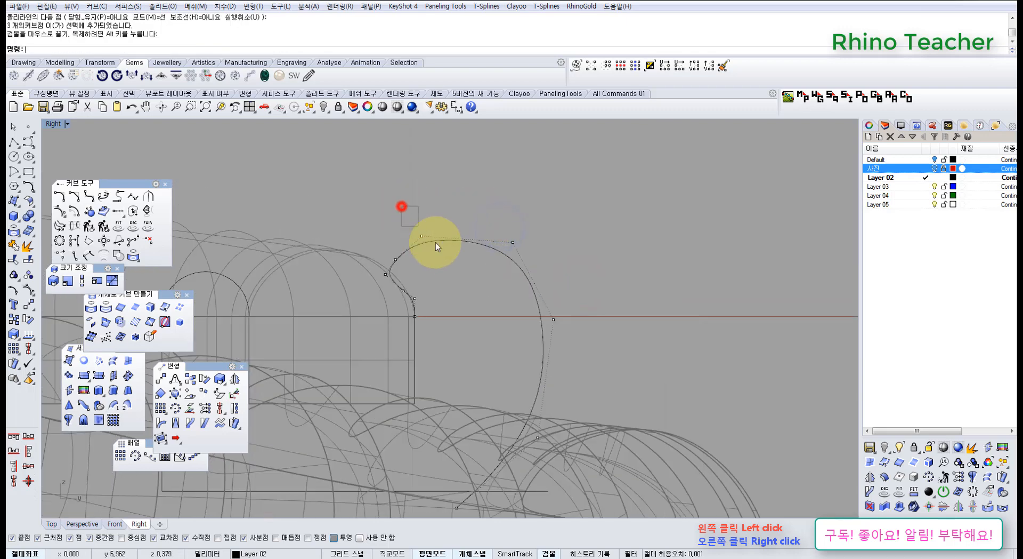
left_click_drag(436, 242, 439, 248)
left_click_drag(449, 209, 449, 201)
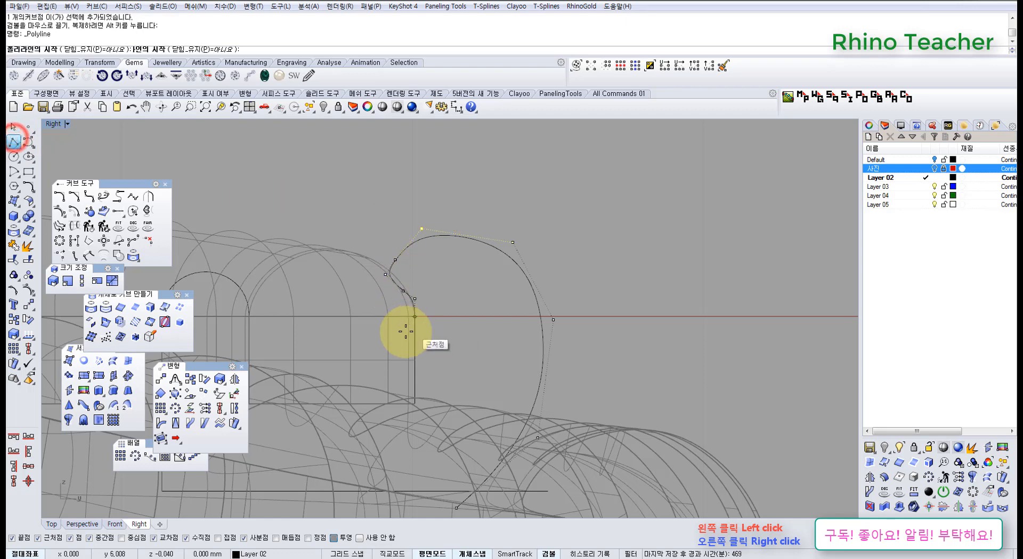
Step: Check the curve's height and hook above the large arch's shoulder with trial polylines
scroll(407, 334, "up", 3)
left_click(390, 305)
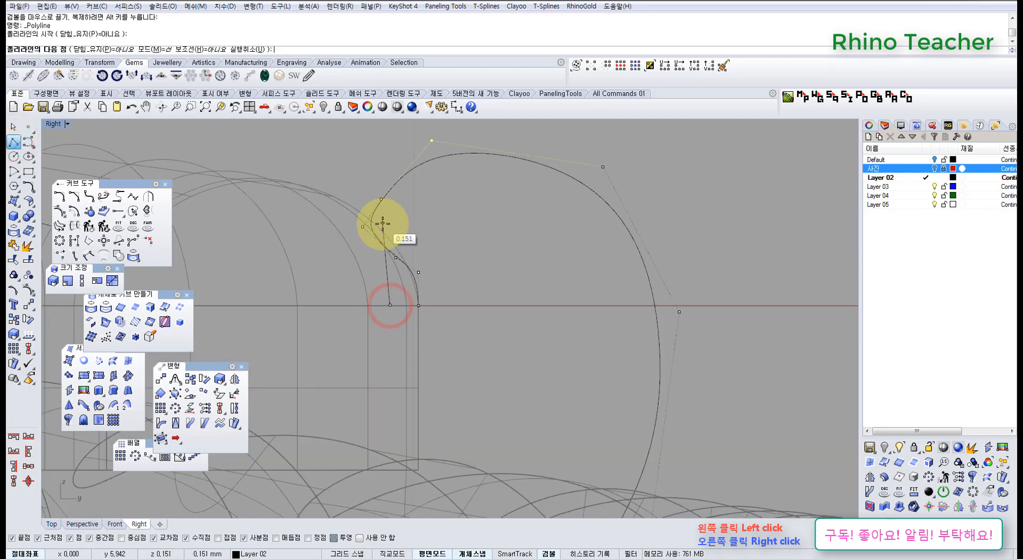
right_click(418, 209)
right_click_drag(408, 191, 414, 268)
right_click(453, 282)
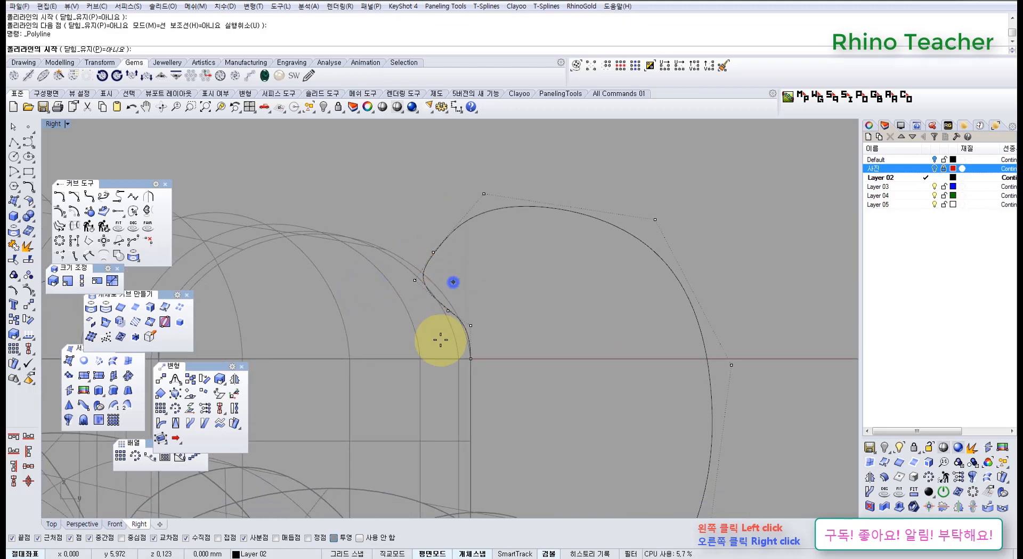
left_click(470, 357)
key("Escape")
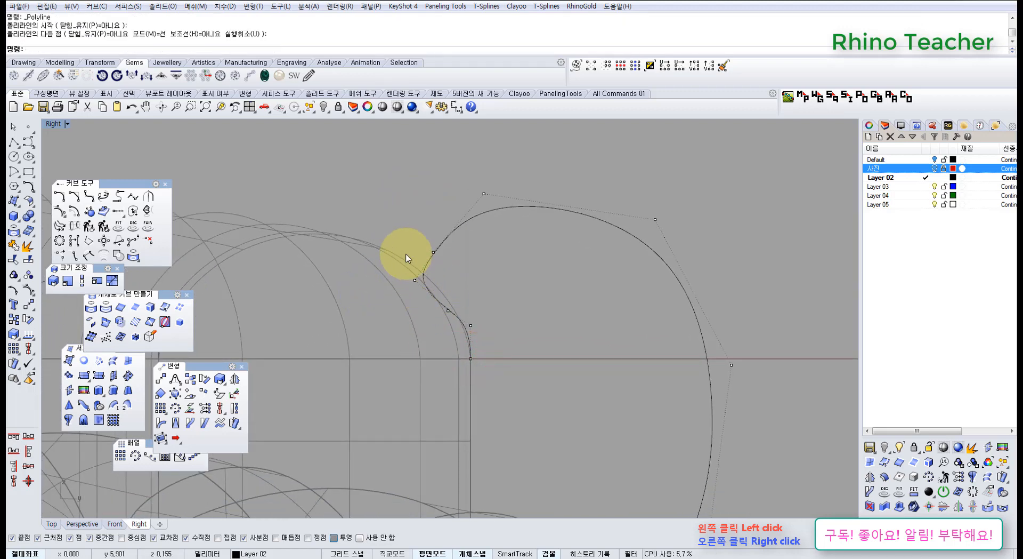
Step: Move the two hook control points inward over the large arch and the shoulder control point up and inward
left_click_drag(449, 287, 451, 286)
left_click_drag(456, 240, 422, 199)
right_click_drag(470, 240, 395, 304)
left_click(428, 306)
left_click_drag(380, 333, 427, 362)
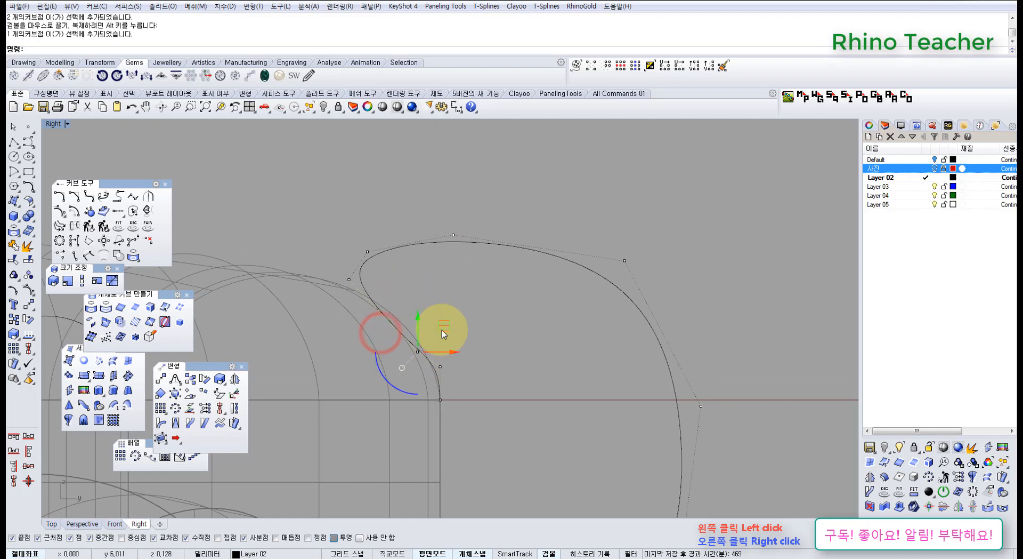
left_click_drag(442, 329, 430, 291)
left_click(452, 274)
Step: Measure the hook's horizontal overhang from the top of the large arch's vertical line with a trial dimension and polyline
right_click_drag(466, 263, 443, 200)
scroll(404, 288, "down", 4)
left_click(454, 108)
scroll(443, 304, "up", 2)
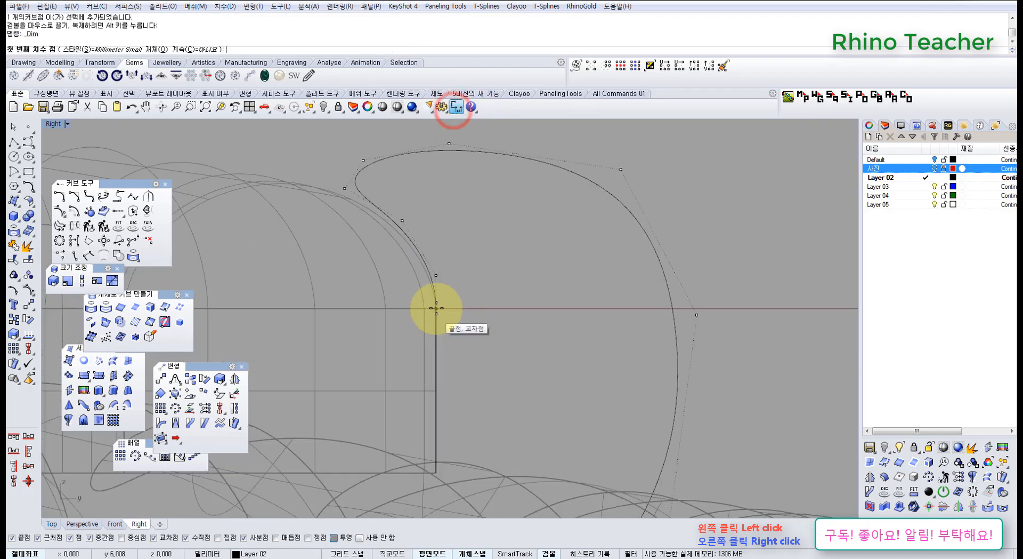
left_click(436, 308)
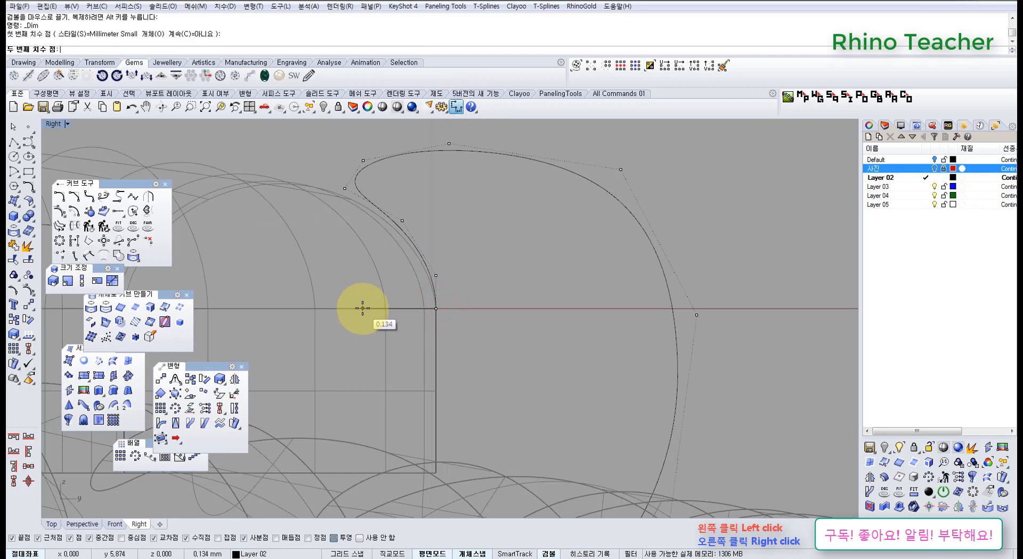
left_click(362, 308)
scroll(374, 212, "down", 10)
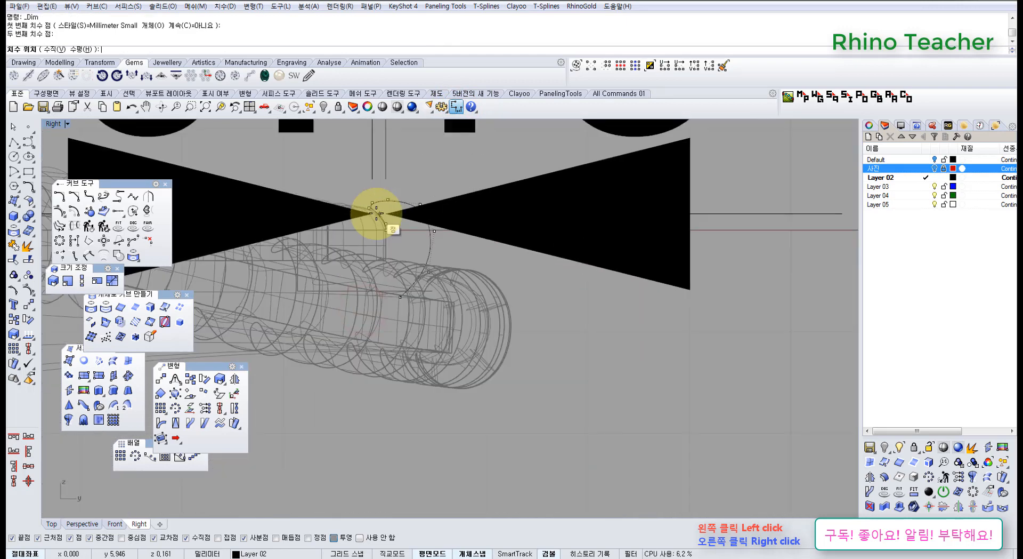
key("Escape")
scroll(367, 227, "up", 8)
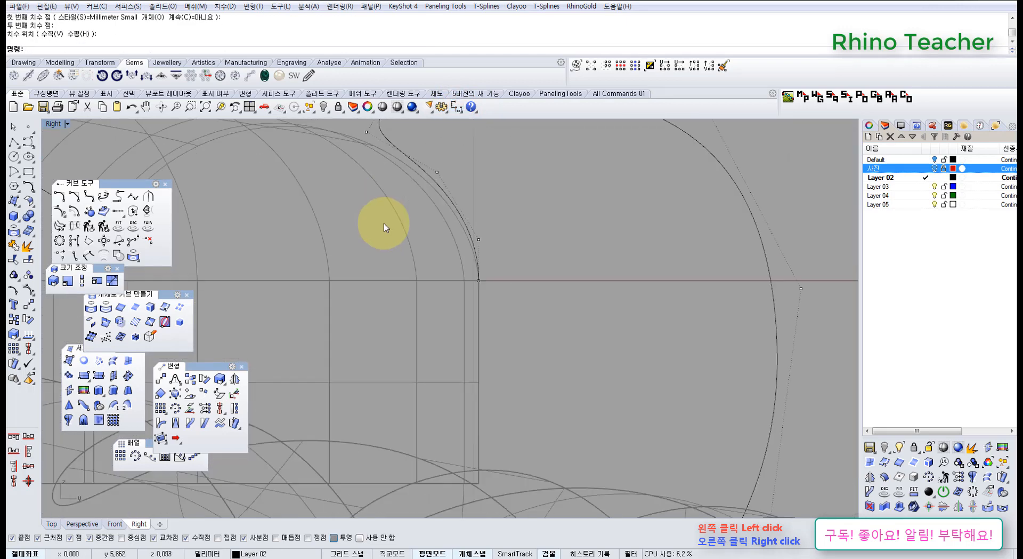
left_click(12, 142)
left_click(455, 334)
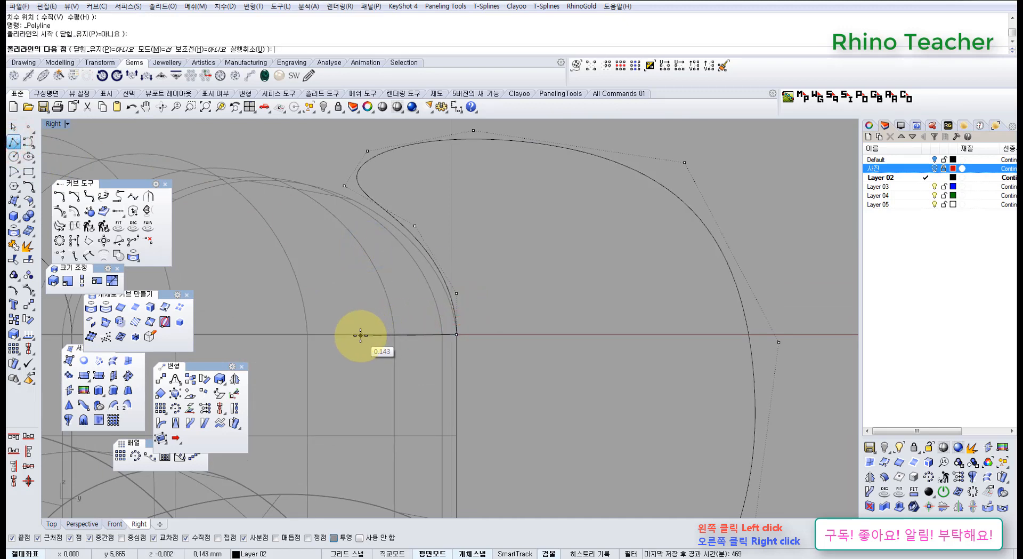
key("Escape")
Step: Move the hook's upper and lower control points farther over the large arch and adjust the shoulder control point to follow it
right_click_drag(384, 235, 381, 331)
left_click_drag(345, 224, 401, 268)
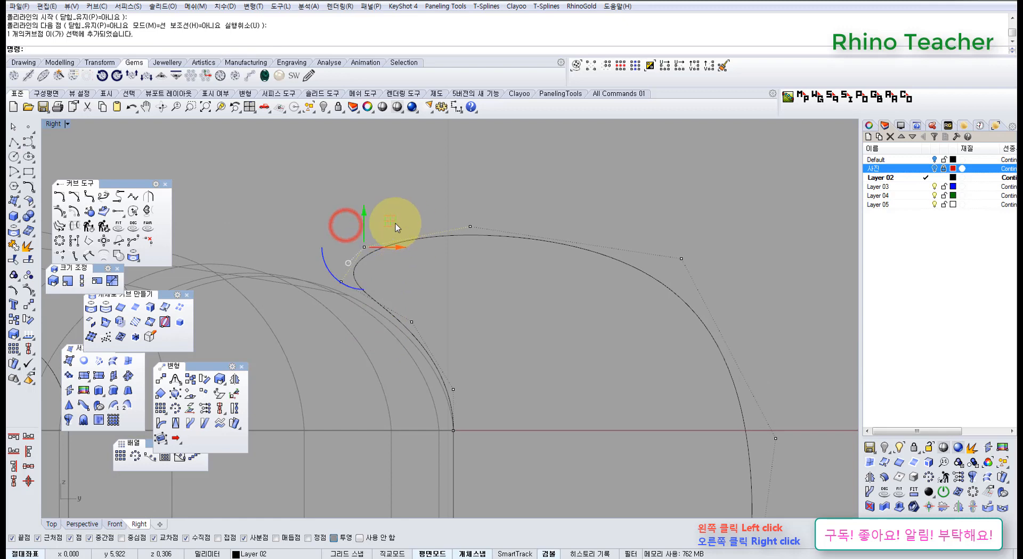
left_click_drag(396, 224, 363, 190)
left_click(433, 277)
left_click_drag(311, 262, 371, 315)
left_click_drag(366, 255, 351, 264)
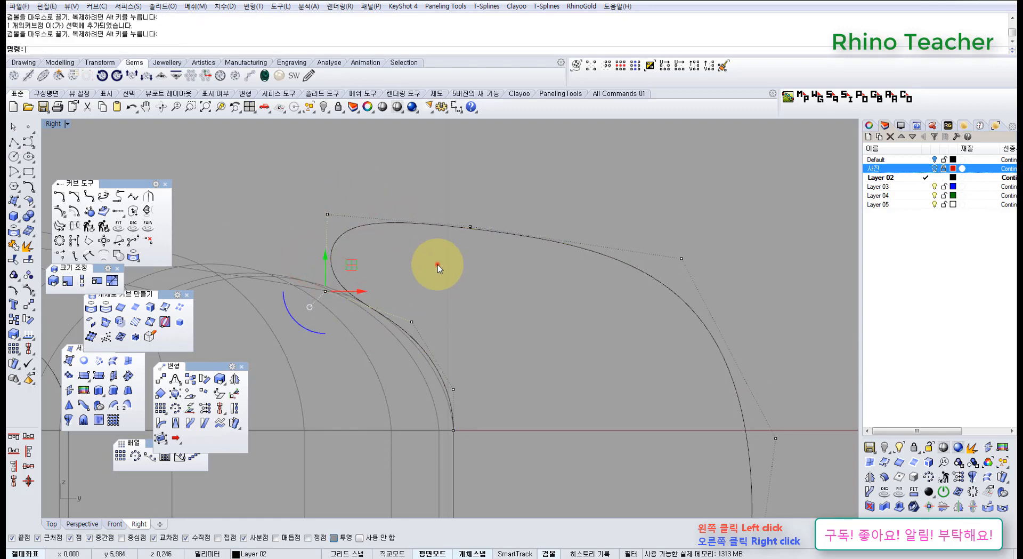
left_click(437, 267)
right_click_drag(478, 279, 415, 283)
mouse_move(378, 361)
left_mouse_down()
mouse_move(400, 403)
mouse_move(391, 376)
left_mouse_up()
left_click(409, 313)
Step: Round the crest by moving its inner control point up and inward and raising its outer control point level with it
scroll(421, 272, "down", 4)
right_click_drag(421, 273, 428, 323)
left_click_drag(391, 262, 429, 306)
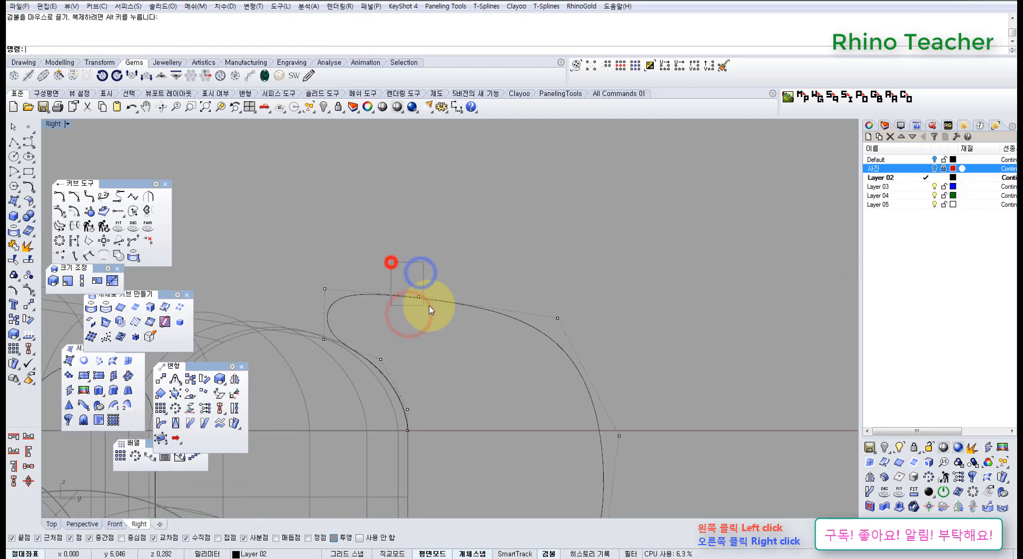
scroll(431, 309, "up", 3)
left_click_drag(442, 268, 417, 226)
left_click_drag(404, 170, 400, 164)
scroll(445, 256, "down", 3)
right_click_drag(411, 262, 548, 246)
left_click_drag(549, 222, 604, 282)
right_click_drag(604, 283, 472, 306)
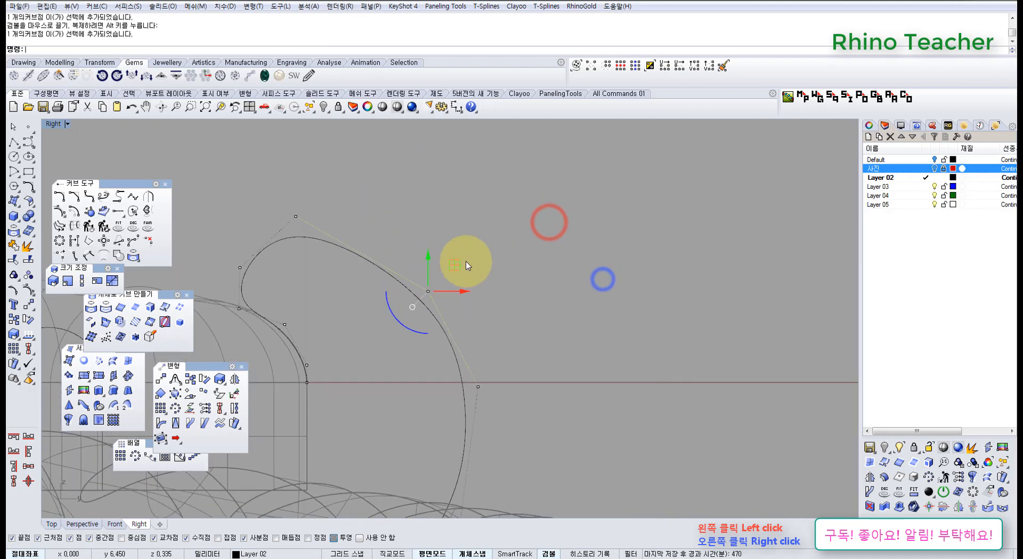
left_click_drag(453, 265, 475, 216)
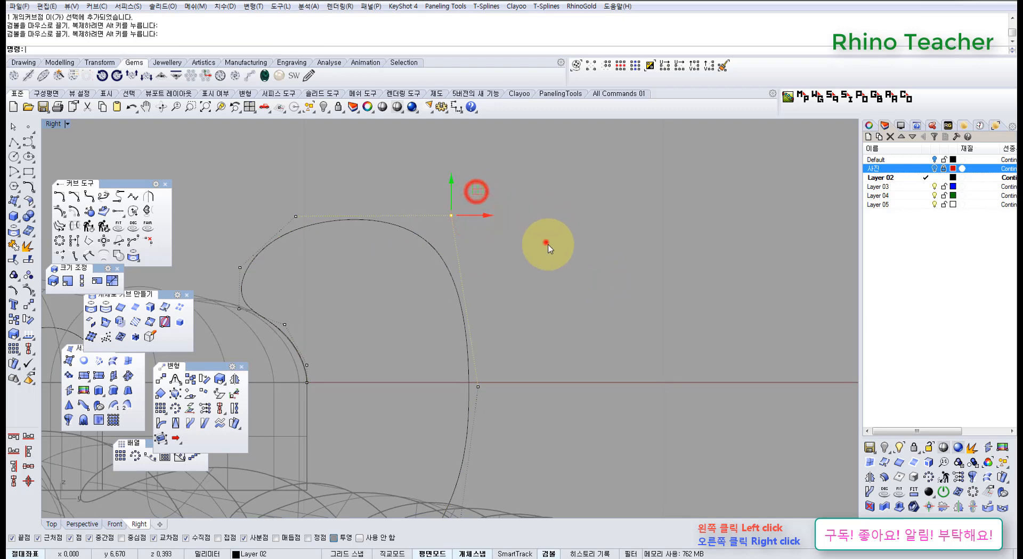
left_click(482, 242)
Step: Push the control point on the curve's outer side outward and slightly down
right_click_drag(484, 372, 433, 309)
left_click_drag(366, 279, 482, 345)
left_click_drag(455, 297, 482, 306)
left_click(471, 244)
scroll(471, 243, "down", 4)
right_click_drag(471, 224, 463, 306)
Step: Refine the crest by nudging its inner control point slightly up and toward the large arch
scroll(525, 311, "down", 6)
right_click_drag(463, 360, 464, 317)
scroll(463, 317, "up", 3)
right_click_drag(436, 219, 427, 217)
left_click_drag(414, 229, 466, 228)
left_click(516, 233)
left_click_drag(300, 242, 344, 294)
left_click_drag(343, 238, 337, 234)
left_click(406, 316)
right_click_drag(388, 336, 431, 266)
Step: Measure the curve's thickness between its crest and the large arch's shoulder with trial polylines
left_click(13, 142)
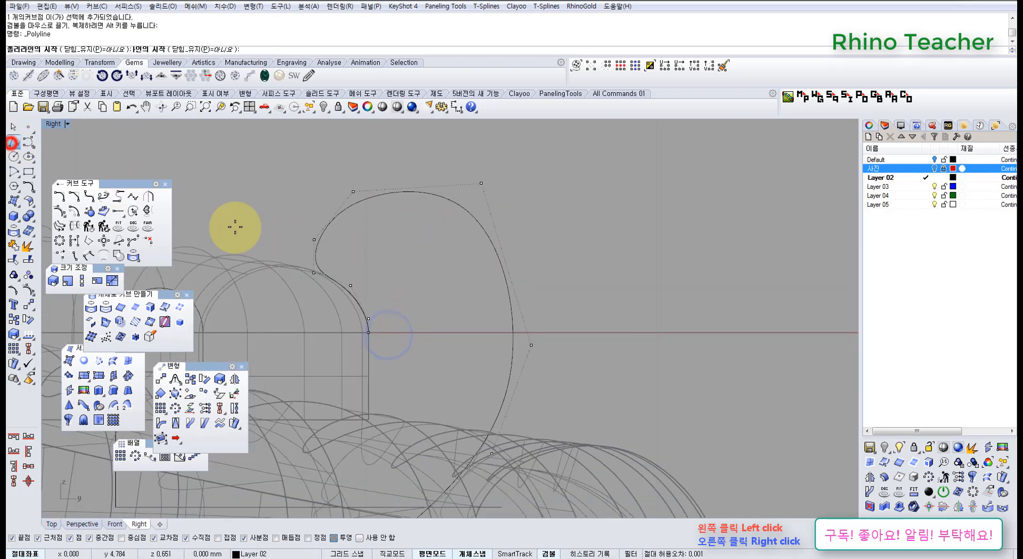
right_click_drag(460, 303, 563, 302)
scroll(458, 210, "up", 4)
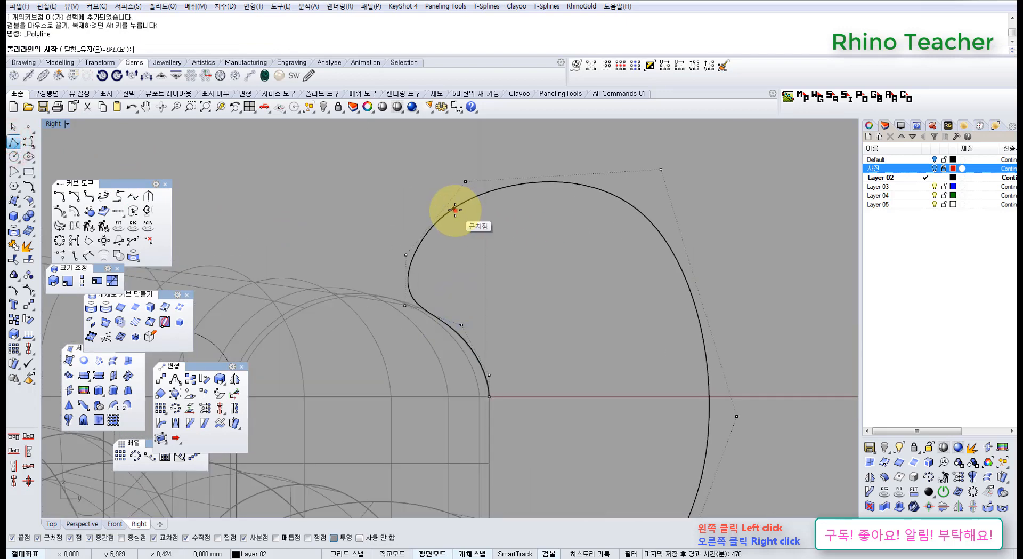
left_click(455, 210)
right_click(460, 325)
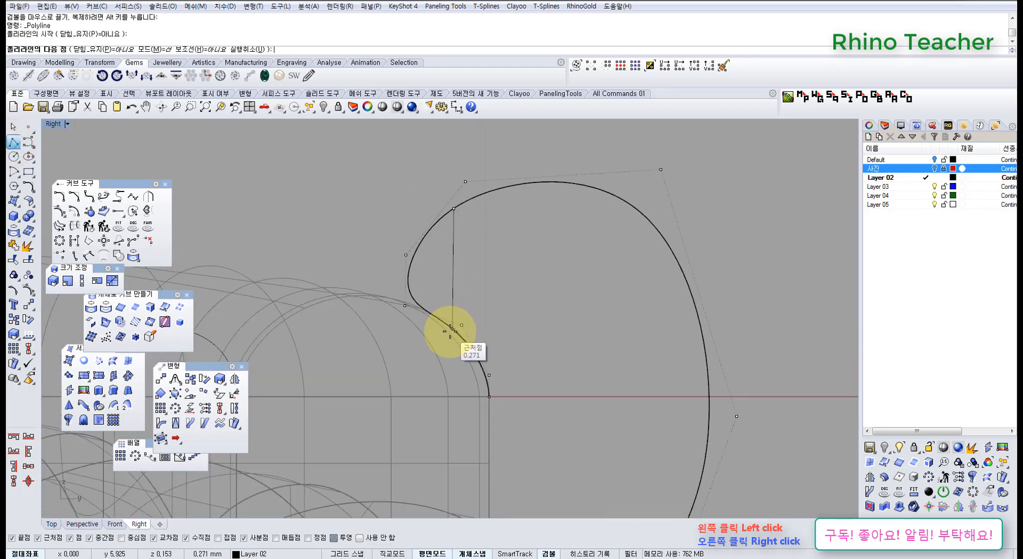
right_click_drag(478, 279, 430, 299)
right_click(427, 268)
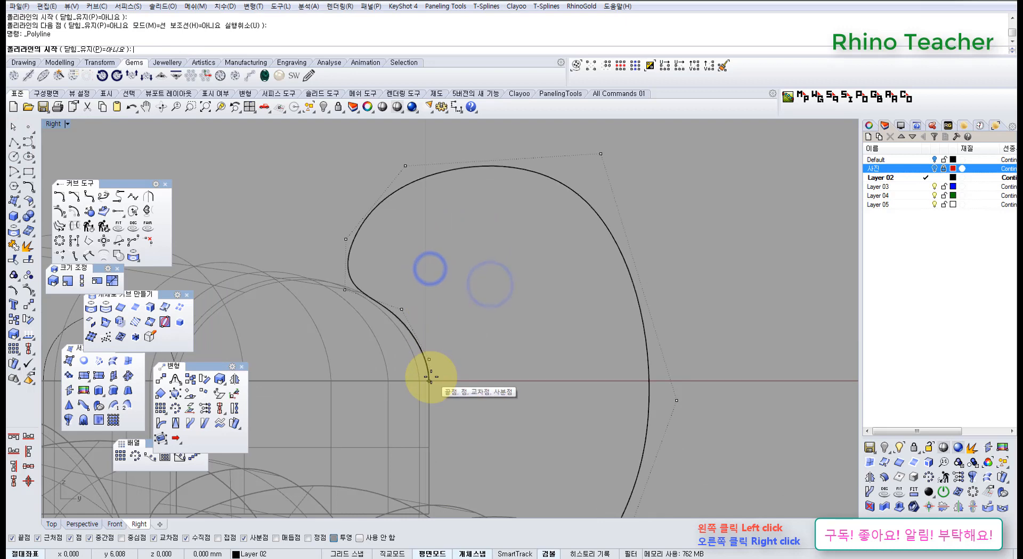
left_click(429, 380)
key("Escape")
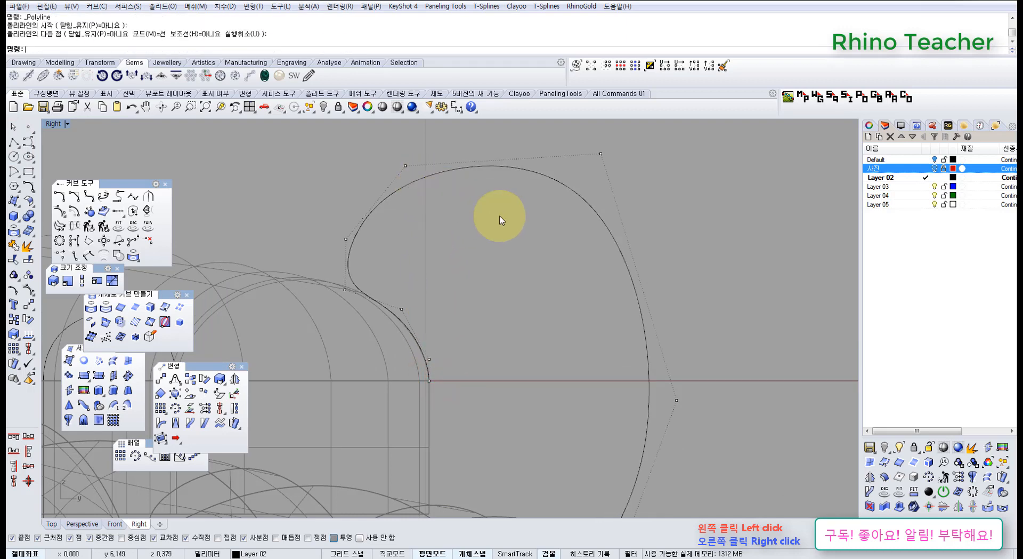
Step: Nudge the crest's inner control point slightly up and outward to smooth the top of the curve
scroll(511, 222, "down", 8)
right_click_drag(511, 222, 438, 242)
left_click(439, 243)
right_click_drag(443, 283, 437, 205)
right_click_drag(434, 192, 440, 259)
left_click_drag(337, 213, 360, 207)
scroll(382, 215, "up", 8)
left_click(411, 292)
scroll(458, 341, "down", 6)
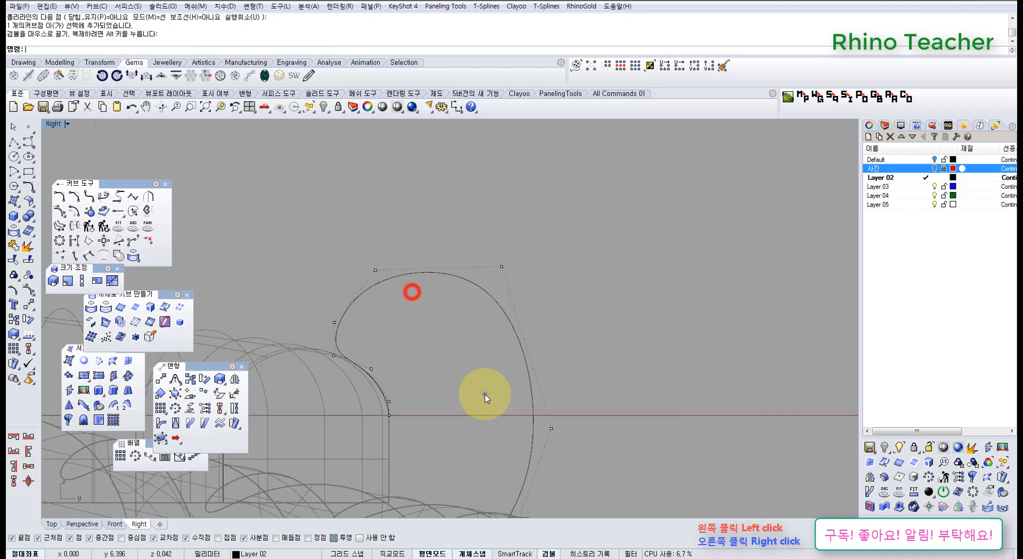
Step: Fine-tune the control point on the curve's outer side with a slight outward shift
right_click_drag(485, 395, 424, 276)
left_click_drag(419, 249, 481, 256)
scroll(469, 274, "up", 4)
left_click(551, 320)
scroll(533, 349, "down", 6)
right_click_drag(525, 345, 526, 264)
Step: Nudge the curve's second-lowest control point slightly where the curve enters the teardrop body
scroll(459, 295, "up", 6)
left_click_drag(436, 270, 485, 312)
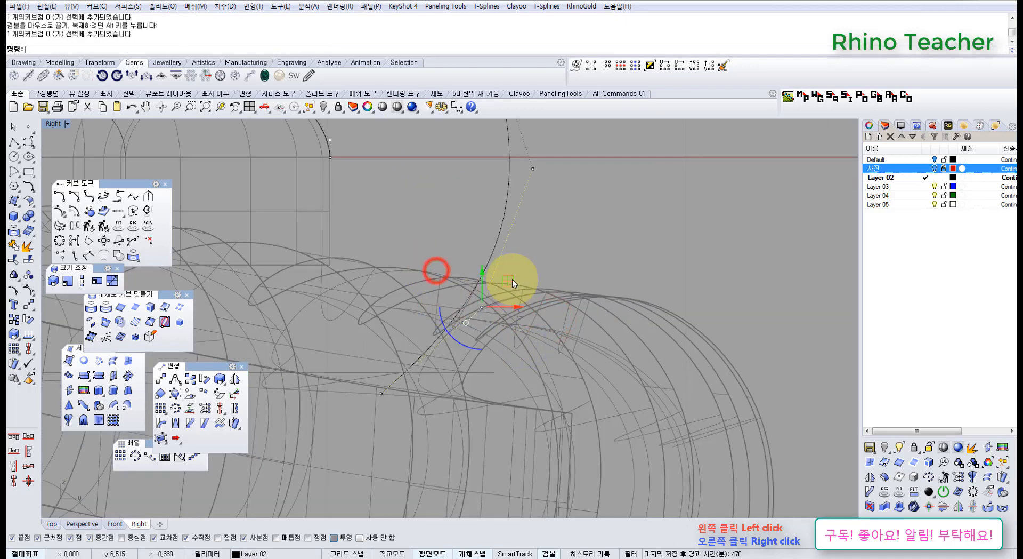
left_click_drag(519, 283, 514, 283)
left_click(576, 309)
scroll(573, 352, "down", 5)
right_click_drag(572, 358, 600, 333)
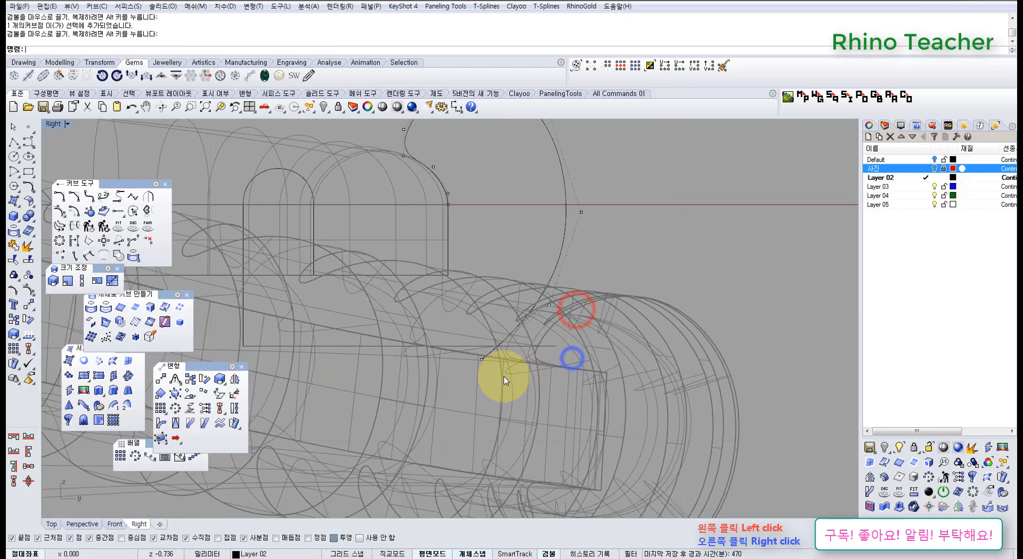
Step: Make a last slight downward adjustment to the second-lowest control point and hide the curve's control points
scroll(504, 362, "up", 2)
scroll(504, 338, "down", 2)
right_click_drag(505, 337, 495, 384)
scroll(543, 279, "up", 2)
mouse_move(544, 278)
right_mouse_down()
mouse_move(521, 320)
mouse_move(487, 260)
mouse_move(536, 274)
right_mouse_up()
scroll(523, 334, "up", 2)
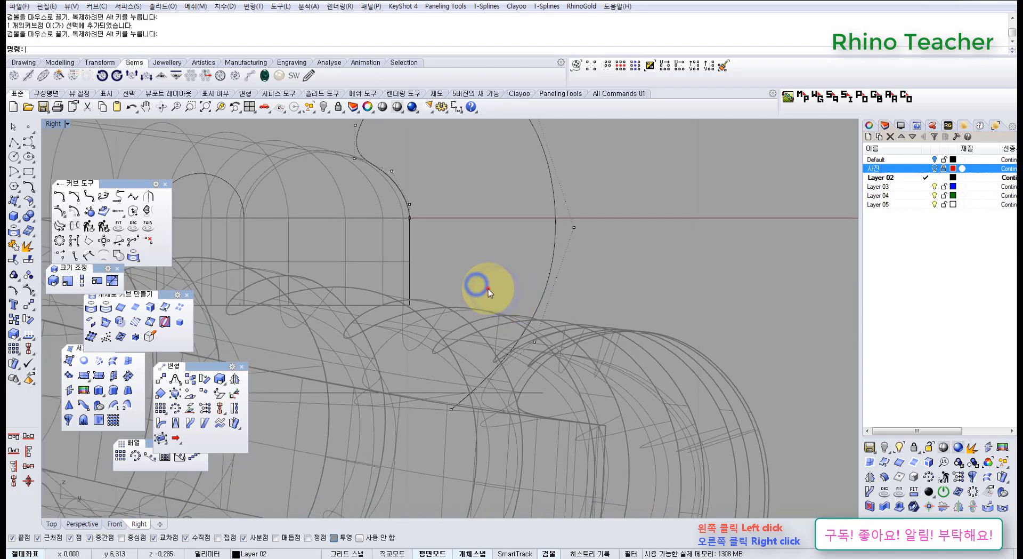
left_click_drag(488, 288, 570, 362)
left_click_drag(561, 316, 561, 319)
scroll(568, 319, "down", 6)
right_click_drag(586, 302, 555, 334)
key("Escape")
key("Escape")
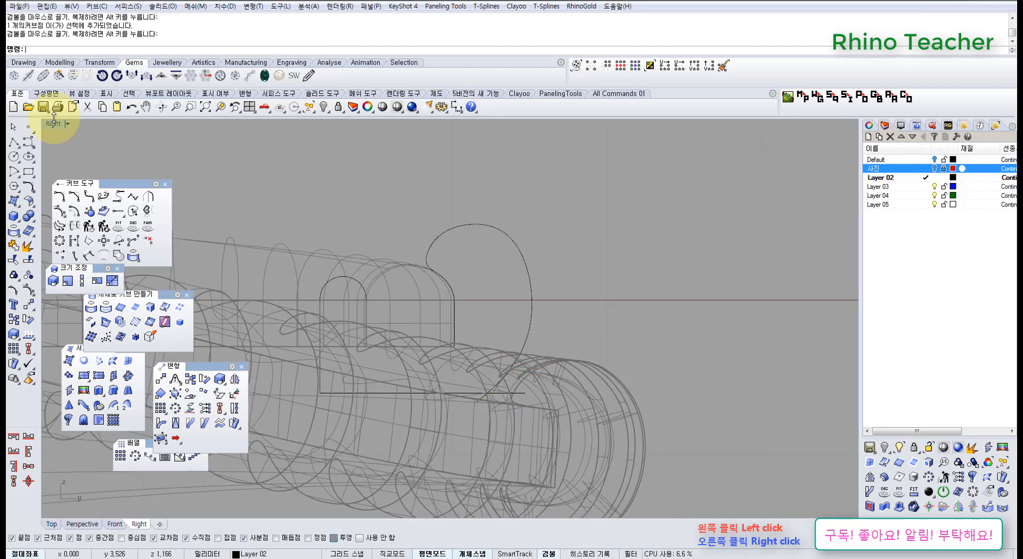
left_click(13, 142)
left_click(455, 348)
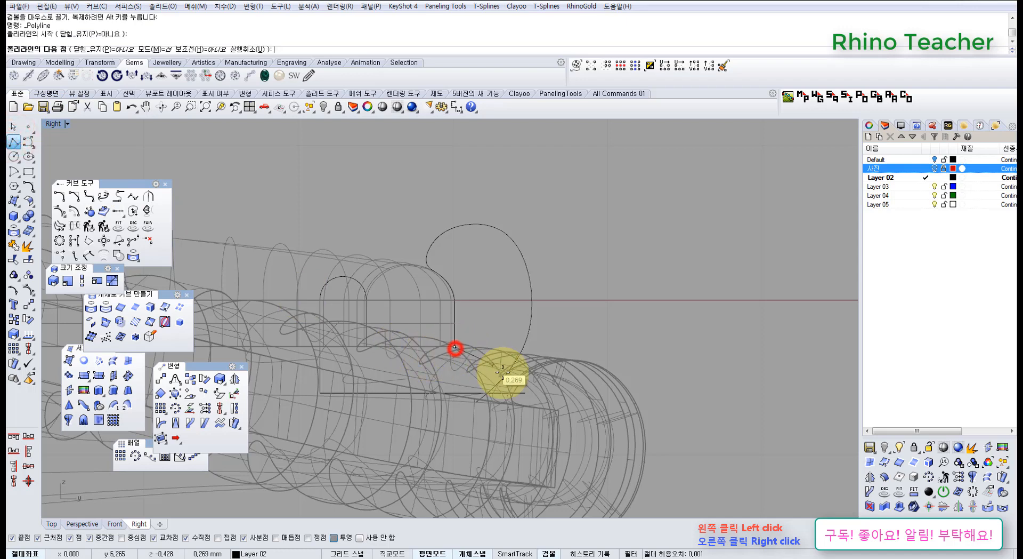
key("Escape")
Step: Join the freeform outer curve and the large arch curve into one profile
right_click_drag(518, 321, 586, 268)
scroll(564, 298, "down", 2)
scroll(529, 322, "up", 5)
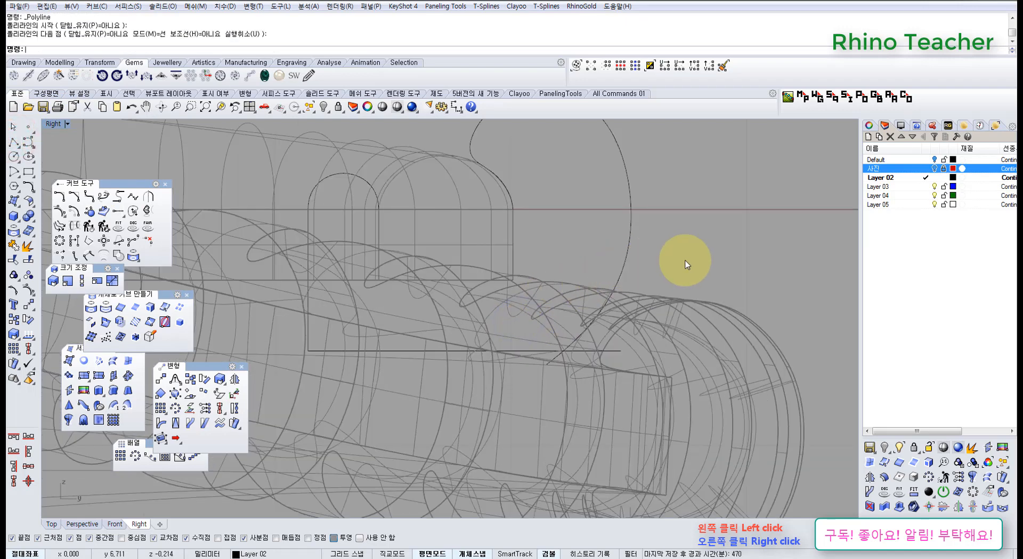
left_click_drag(680, 261, 570, 237)
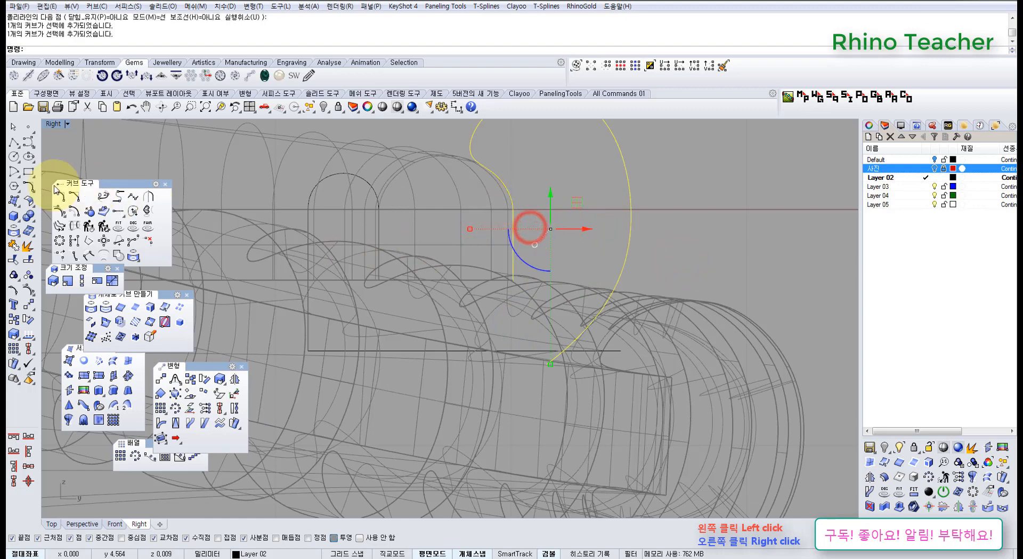
left_click(15, 246)
right_click_drag(386, 296, 444, 336)
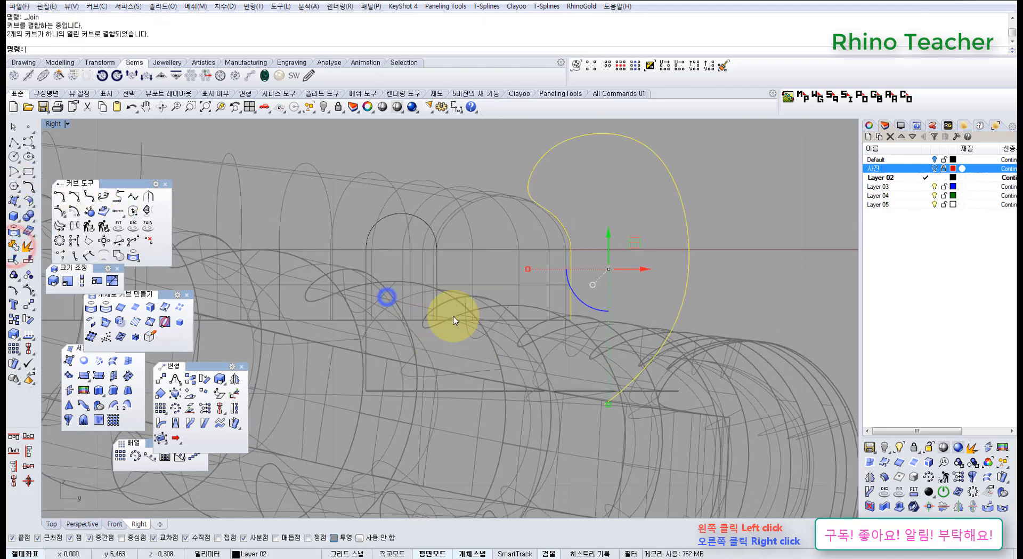
Step: Trim the joined profile's lower tail and the base line's outer overhang where the two curves cross
left_click_drag(470, 287, 418, 265)
right_click_drag(542, 346, 495, 319)
left_click_drag(526, 330, 484, 386)
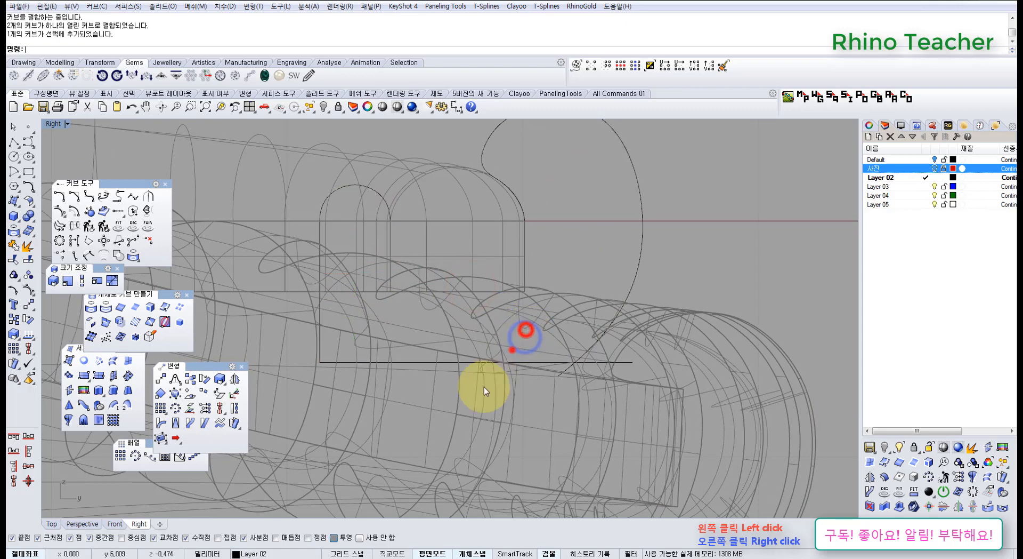
scroll(603, 359, "up", 6)
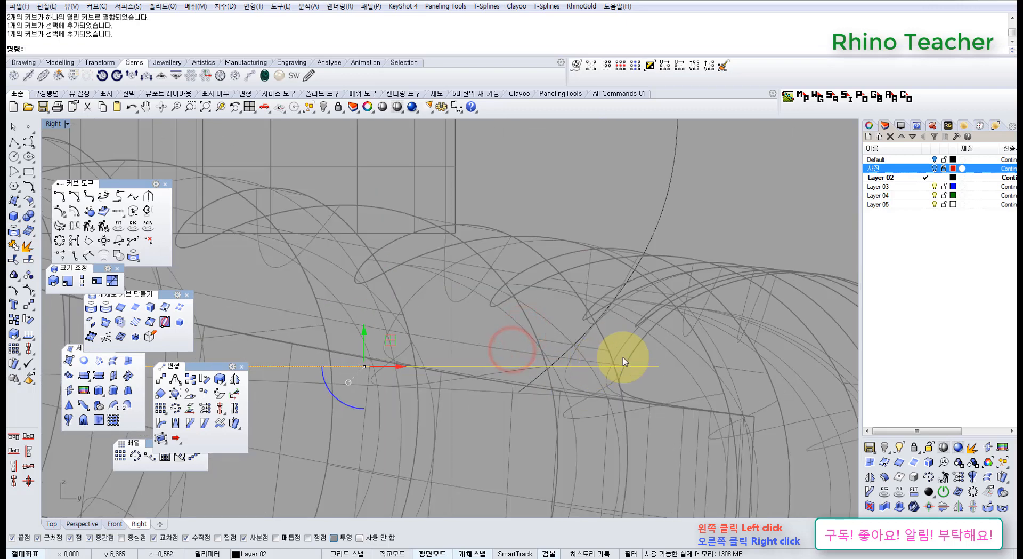
left_click(622, 404, "shift")
left_click(17, 260)
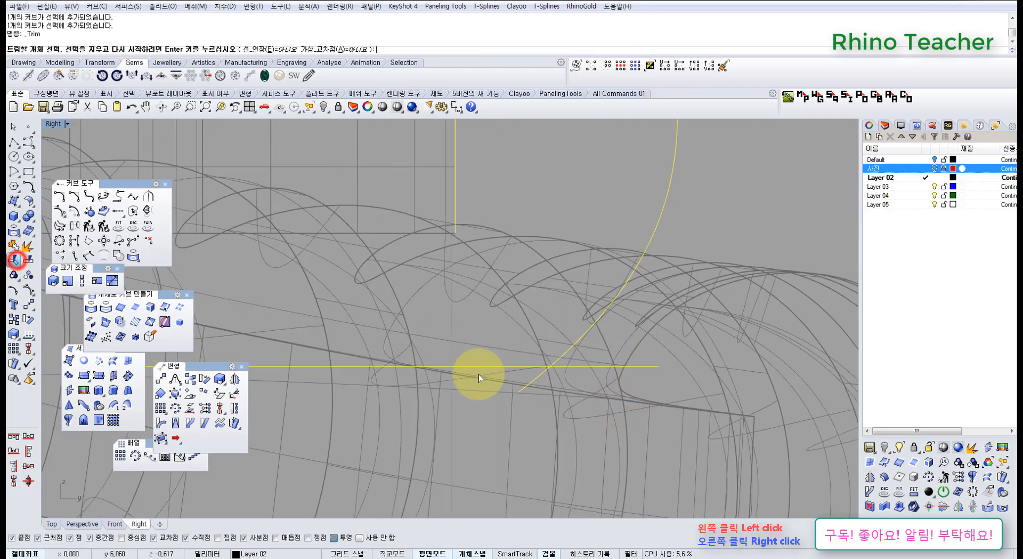
scroll(479, 373, "up", 4)
left_click_drag(585, 418, 543, 383)
left_click_drag(671, 346, 643, 378)
right_click(643, 379)
scroll(644, 378, "down", 6)
right_click_drag(622, 382, 531, 413)
key("Escape")
Step: Check the trimmed outer profile by selecting it, clear the selection, and delete the horizontal base line below the arches
left_click_drag(676, 288, 579, 243)
scroll(577, 241, "down", 5)
right_click_drag(558, 287, 533, 296)
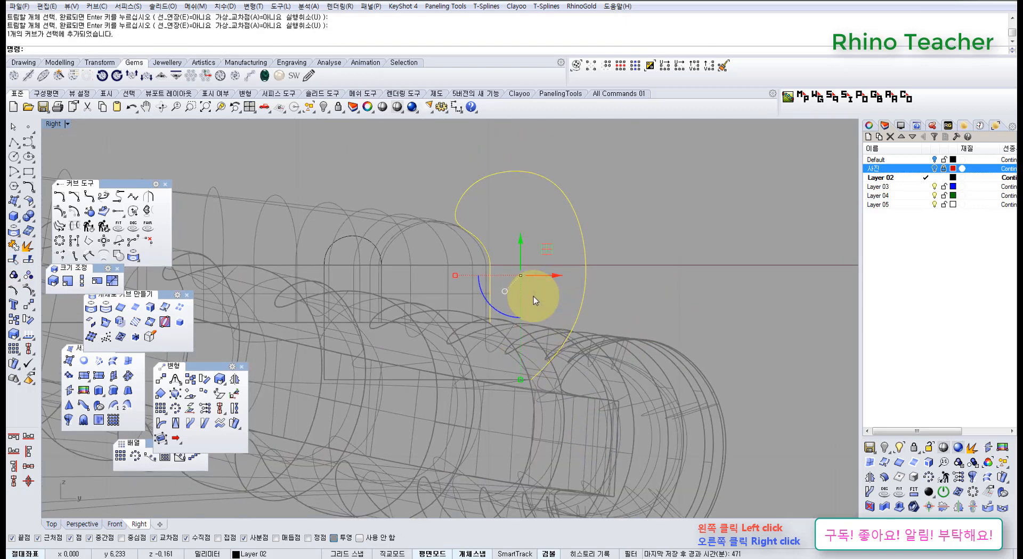
key("Escape")
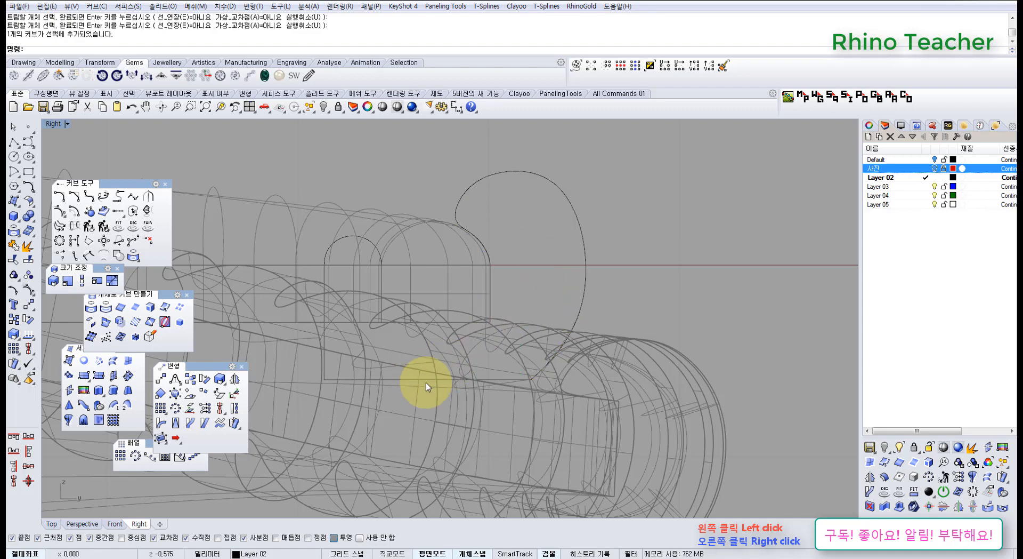
left_click(449, 396)
left_click(448, 421)
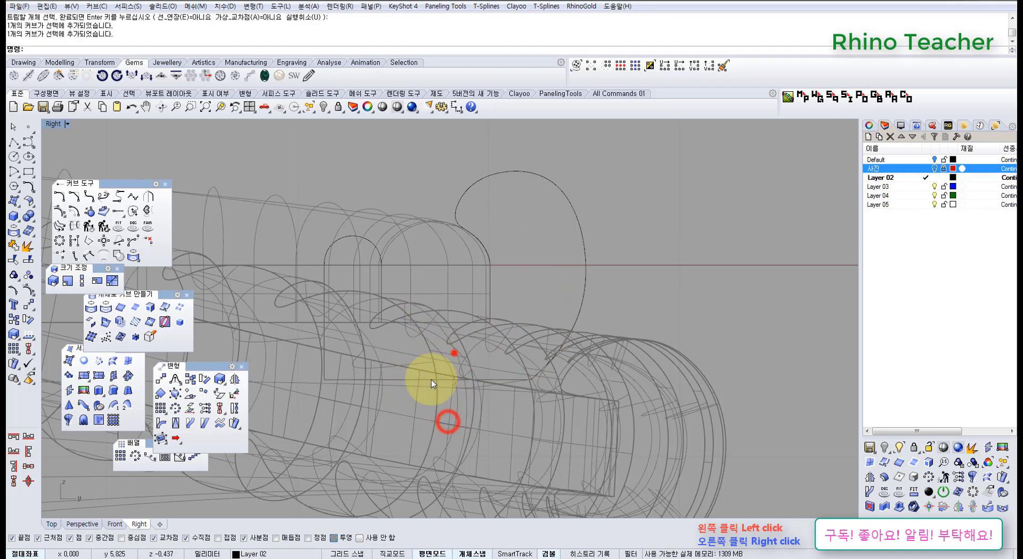
key("Delete")
Step: Unlock the teardrop body in the Perspective view, leaving the surrounding scalloped rim locked
scroll(437, 365, "up", 5)
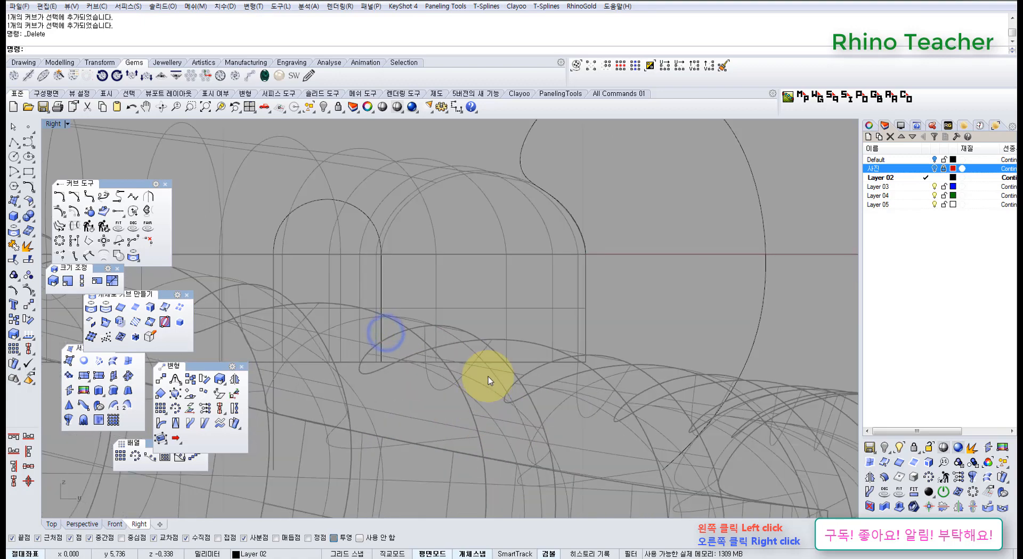
key("ctrl+F4")
mouse_move(535, 361)
right_mouse_down()
mouse_move(526, 343)
mouse_move(498, 370)
mouse_move(421, 326)
mouse_move(555, 353)
mouse_move(582, 347)
mouse_move(536, 356)
right_mouse_up()
scroll(498, 353, "up", 5)
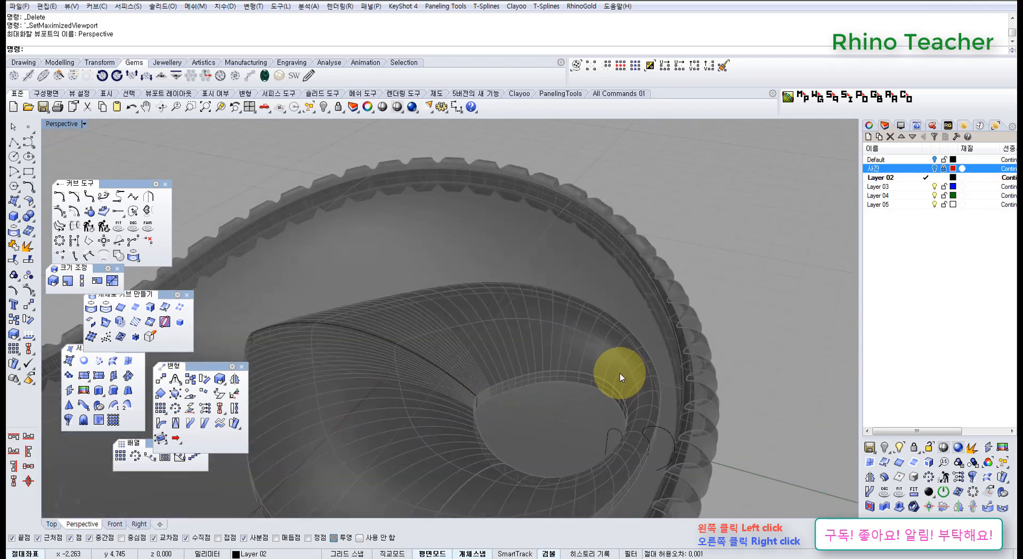
right_click_drag(552, 400, 549, 347)
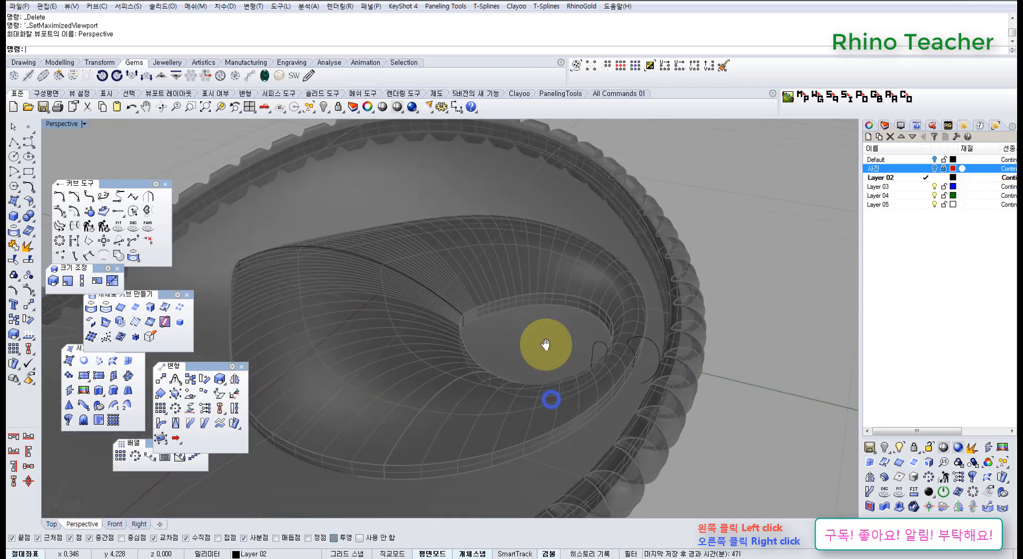
middle_click(549, 347)
left_click(540, 319)
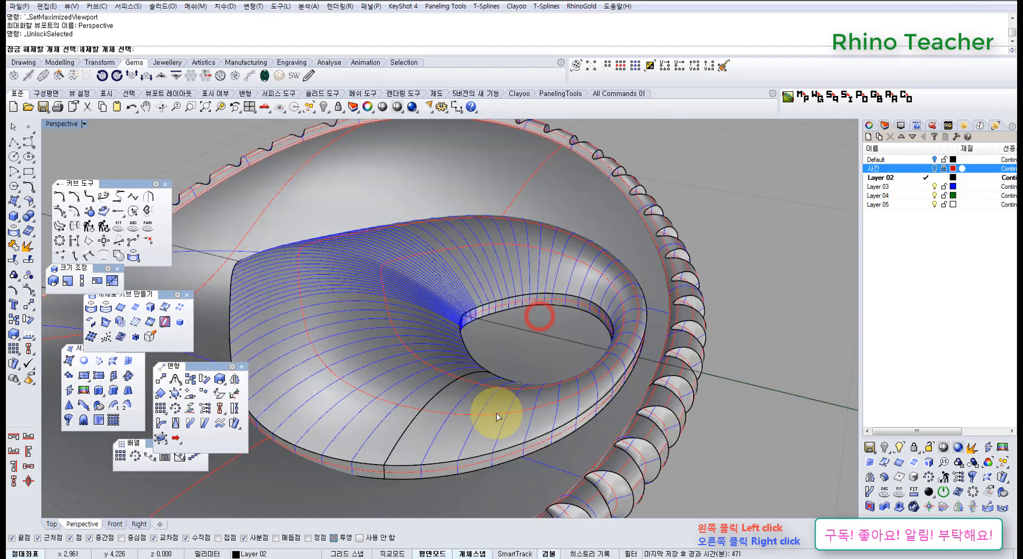
left_click(508, 448)
right_click(518, 453)
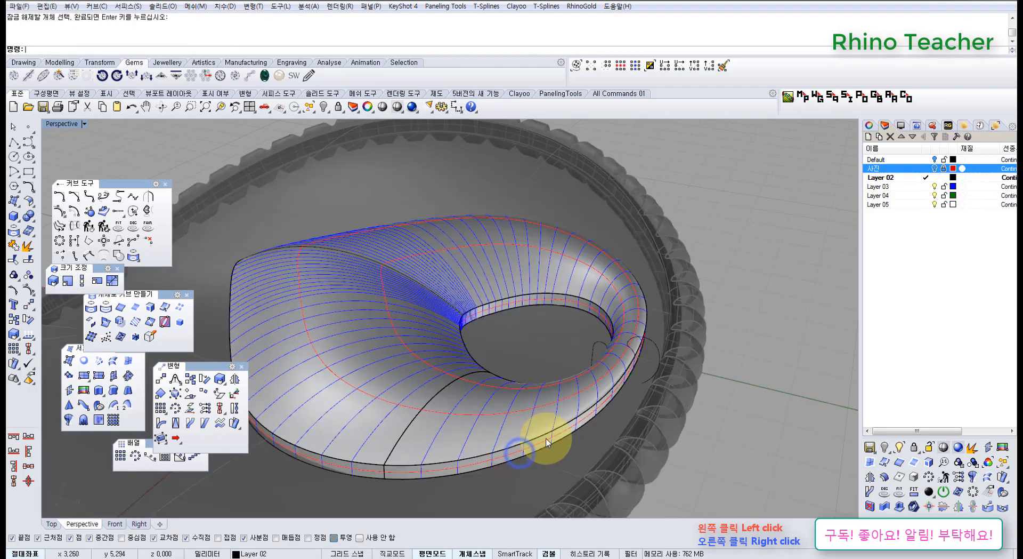
scroll(545, 439, "up", 8)
right_click(544, 390)
scroll(544, 390, "down", 12)
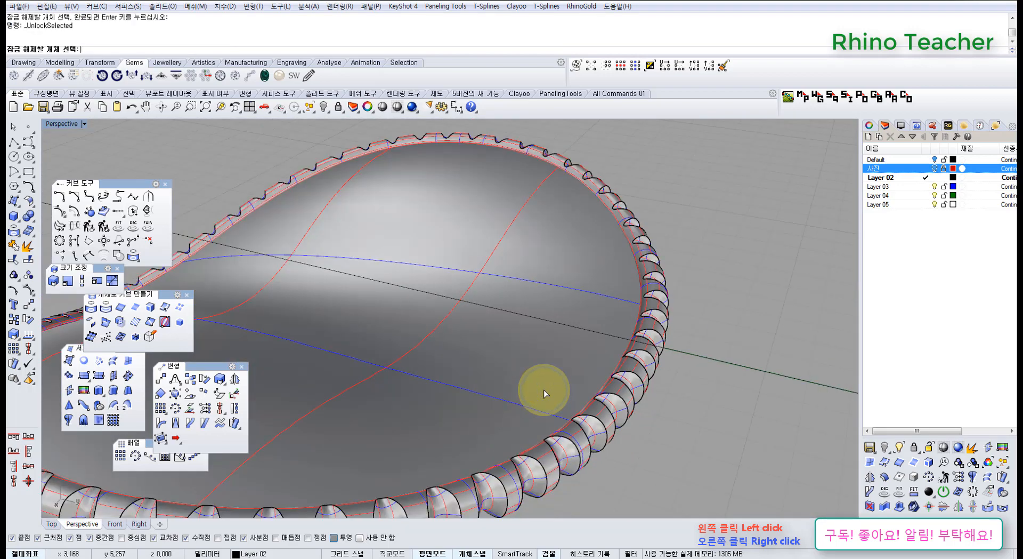
key("Escape")
scroll(561, 399, "up", 6)
left_click(562, 401)
right_click(562, 401)
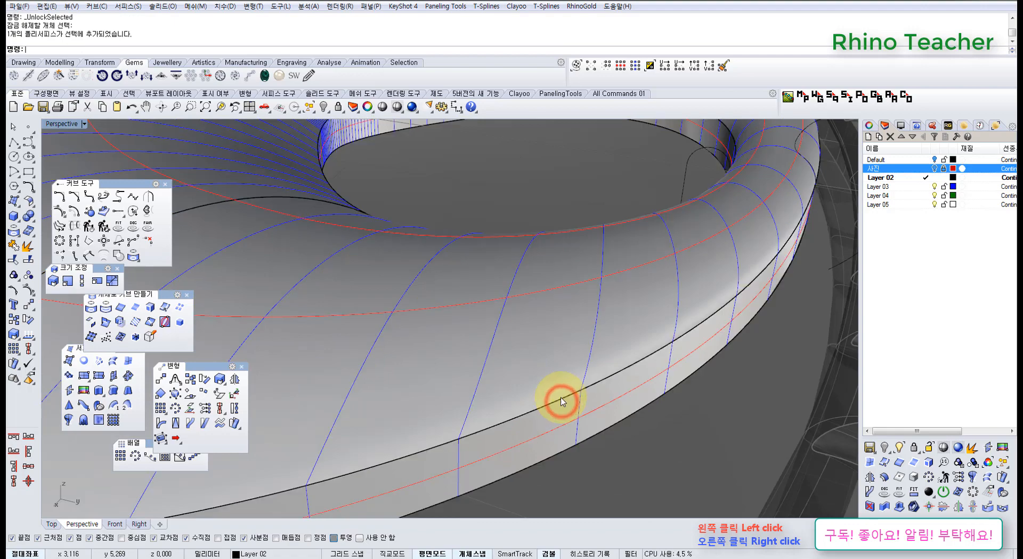
middle_click(549, 383)
left_click(525, 368)
scroll(554, 404, "down", 6)
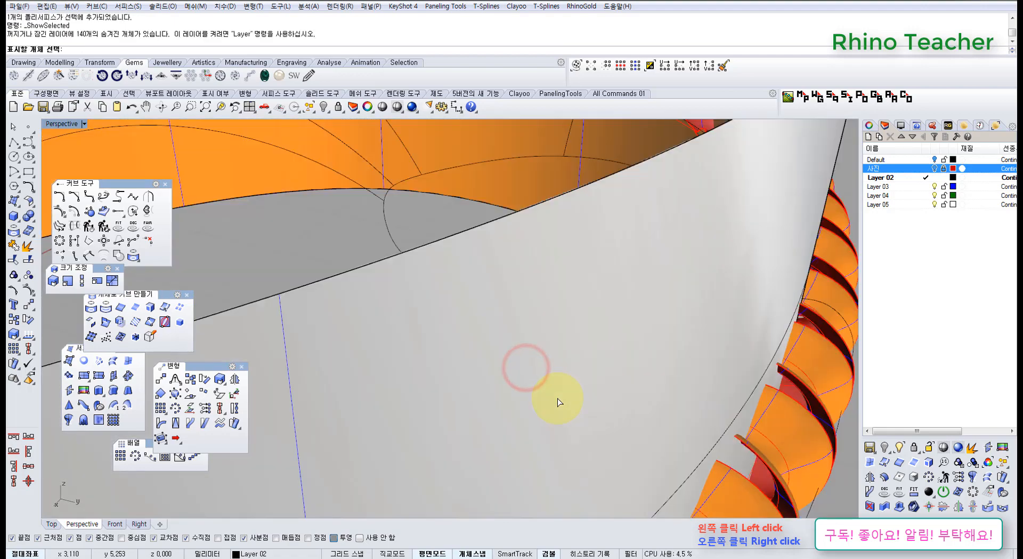
scroll(607, 458, "up", 5)
right_click_drag(617, 482, 548, 393)
key("Escape")
Step: Set up a one-rail sweep of the joined outer profile along the teardrop body's upper outer edge
scroll(622, 383, "up", 5)
right_click_drag(622, 383, 537, 360)
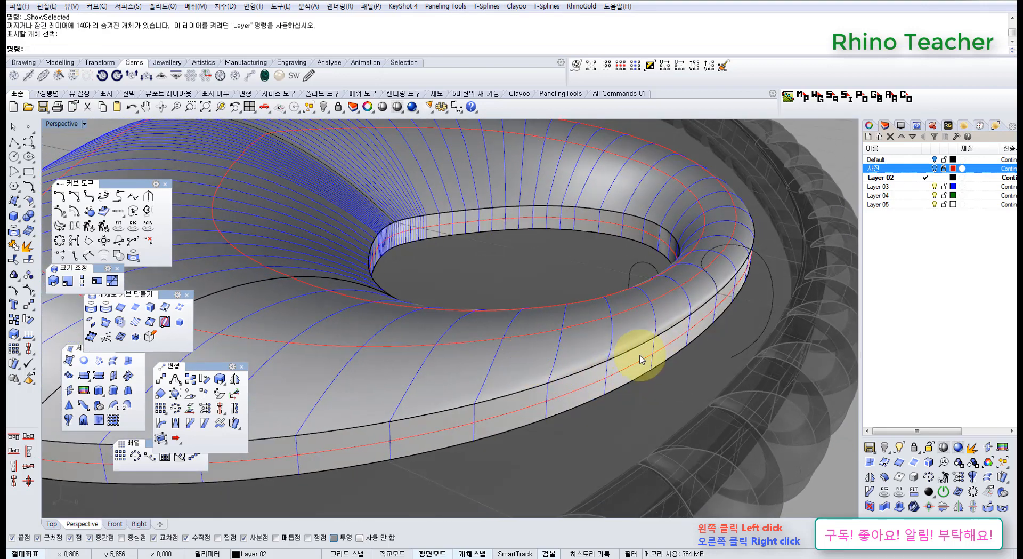
mouse_move(629, 335)
right_mouse_down()
mouse_move(578, 343)
mouse_move(593, 361)
mouse_move(657, 366)
mouse_move(549, 392)
mouse_move(450, 381)
mouse_move(406, 406)
mouse_move(479, 405)
right_mouse_up()
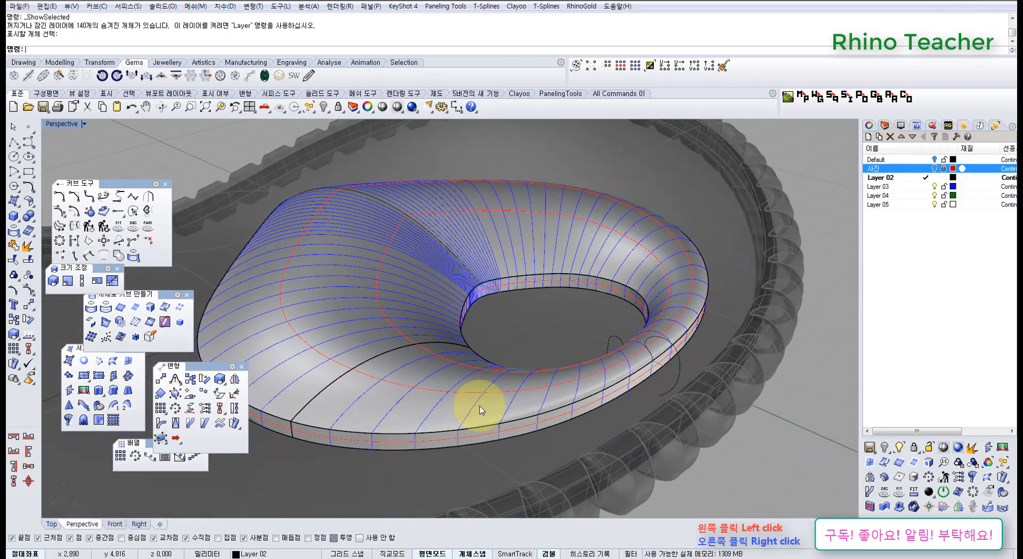
left_click(114, 404)
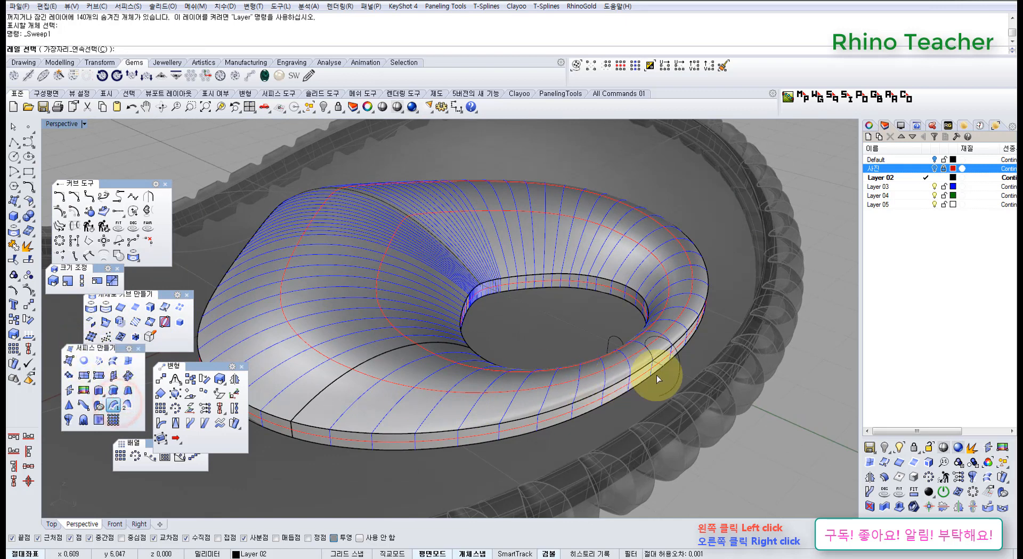
left_click(643, 367)
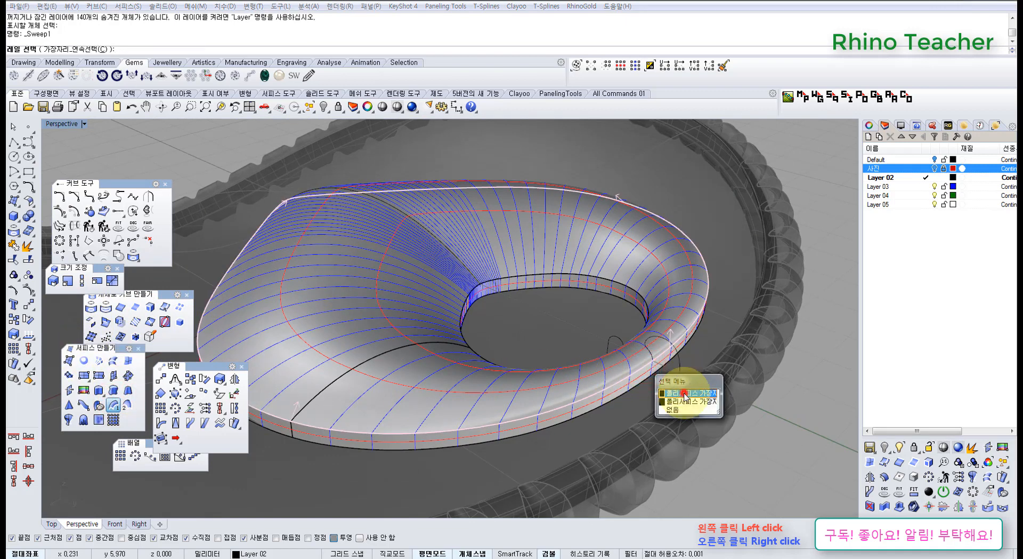
left_click(684, 394)
left_click(679, 360)
right_click(680, 361)
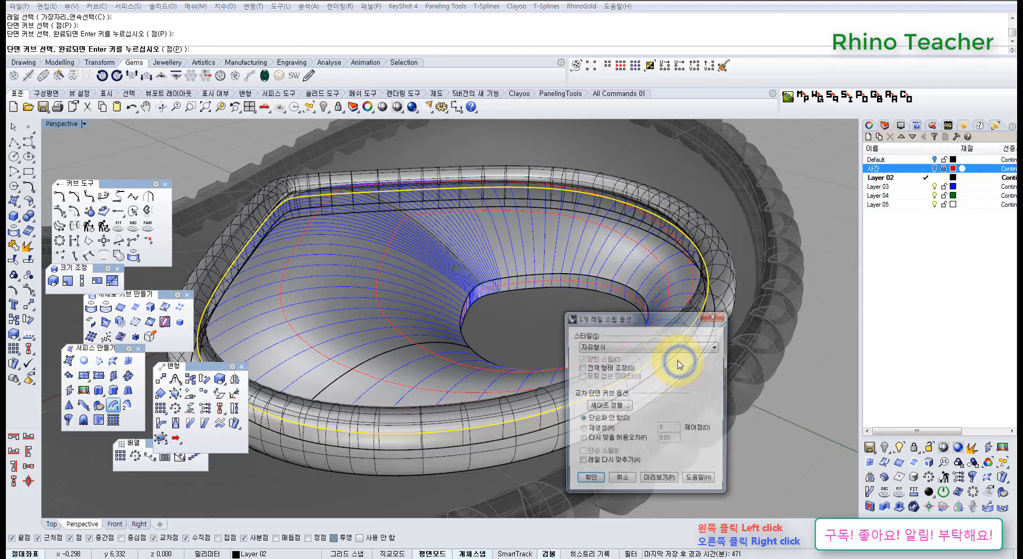
Step: Check the sweep preview from above and accept it with Freeform style and no cross-section simplification
right_click_drag(466, 290, 504, 360)
scroll(503, 359, "down", 5)
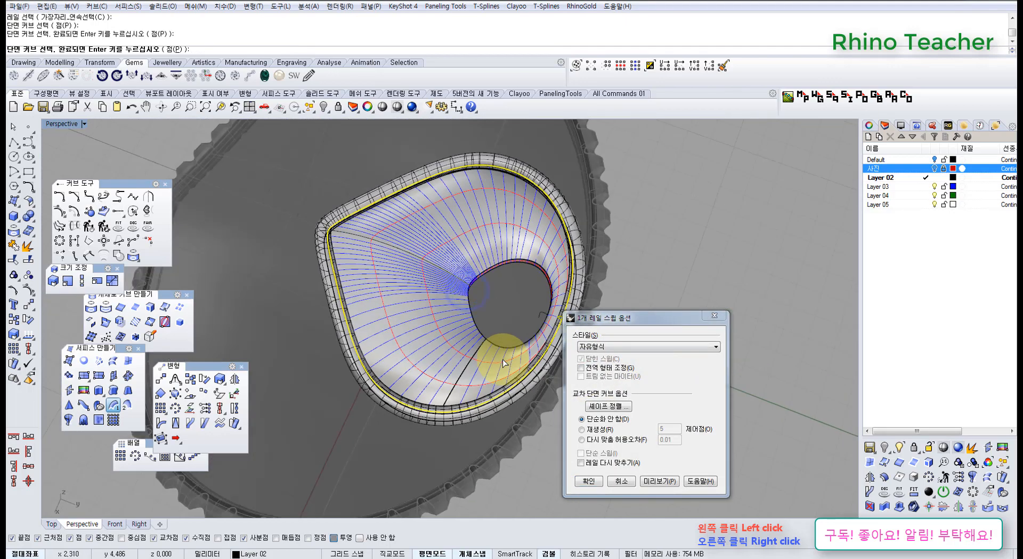
key("ctrl+F1")
scroll(497, 353, "down", 5)
right_click_drag(499, 307, 443, 259)
scroll(443, 259, "down", 4)
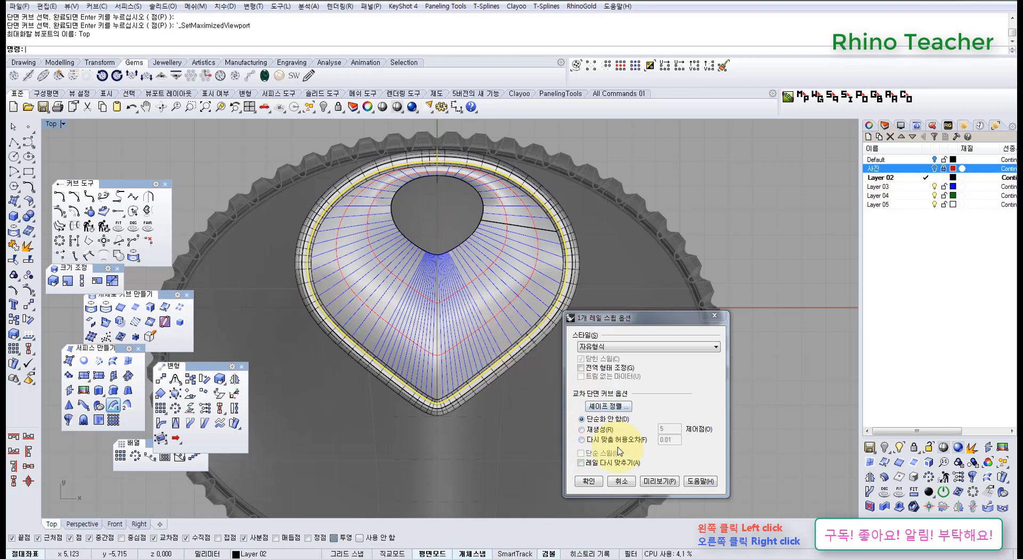
key("ctrl+Tab")
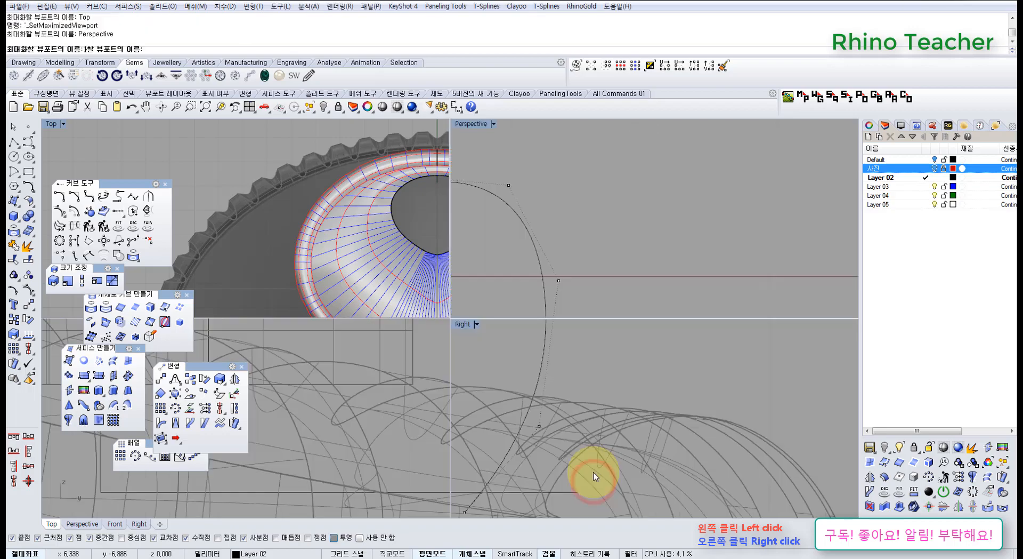
Step: Try to sweep the small arch profile along the upper edge of the teardrop body's opening
right_click_drag(617, 366, 536, 340)
scroll(533, 333, "up", 10)
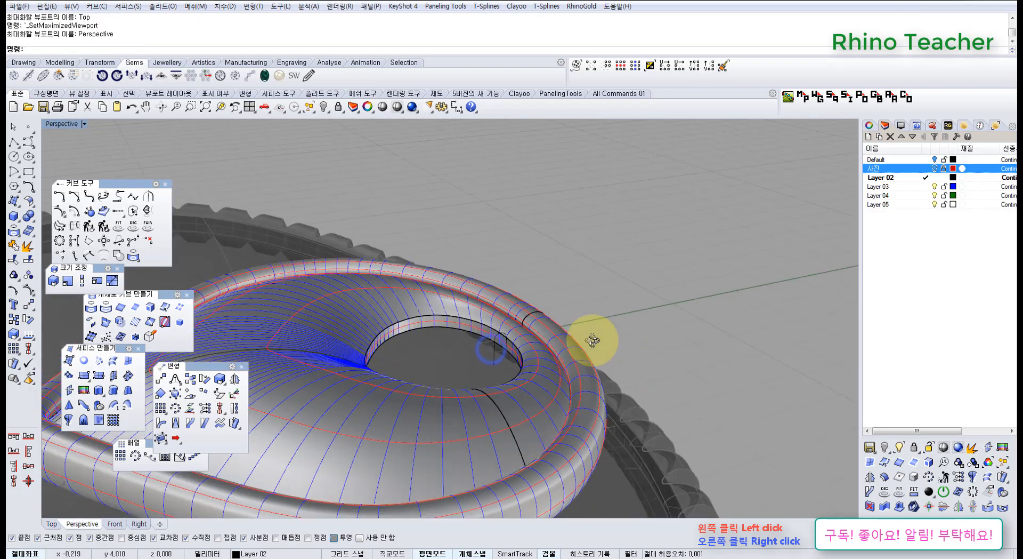
left_click(506, 335)
left_click(505, 336)
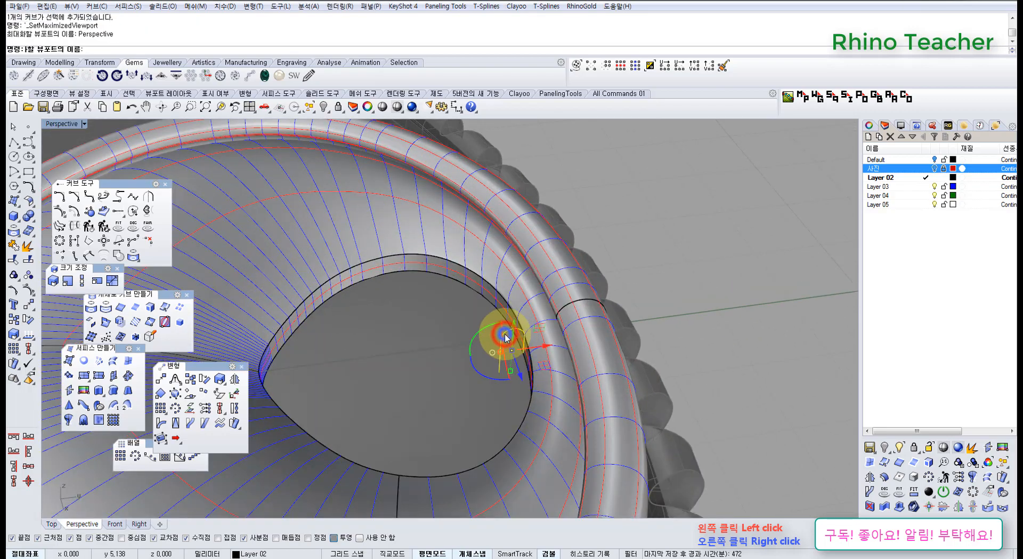
left_click(220, 330)
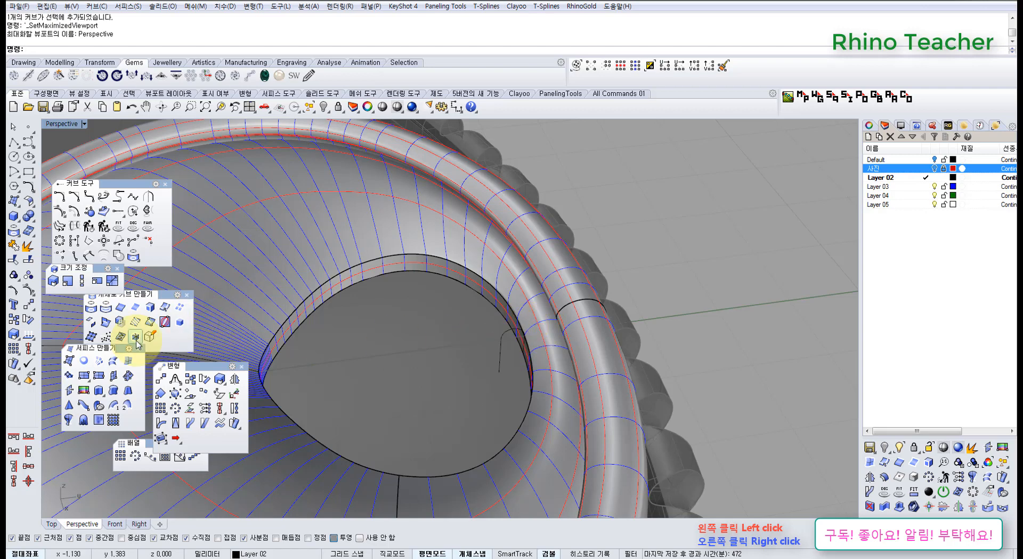
left_click(115, 406)
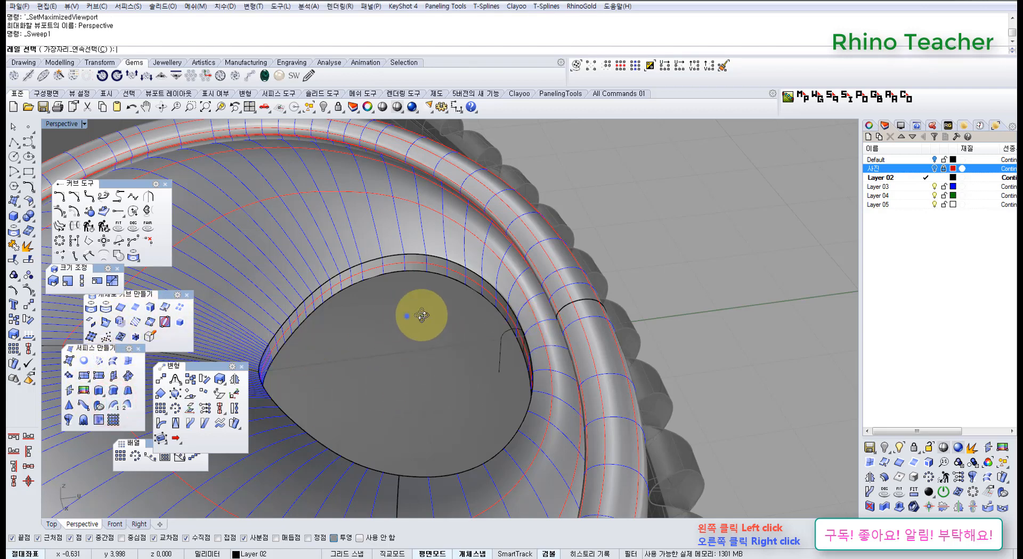
right_click_drag(421, 315, 499, 273)
left_click(500, 283)
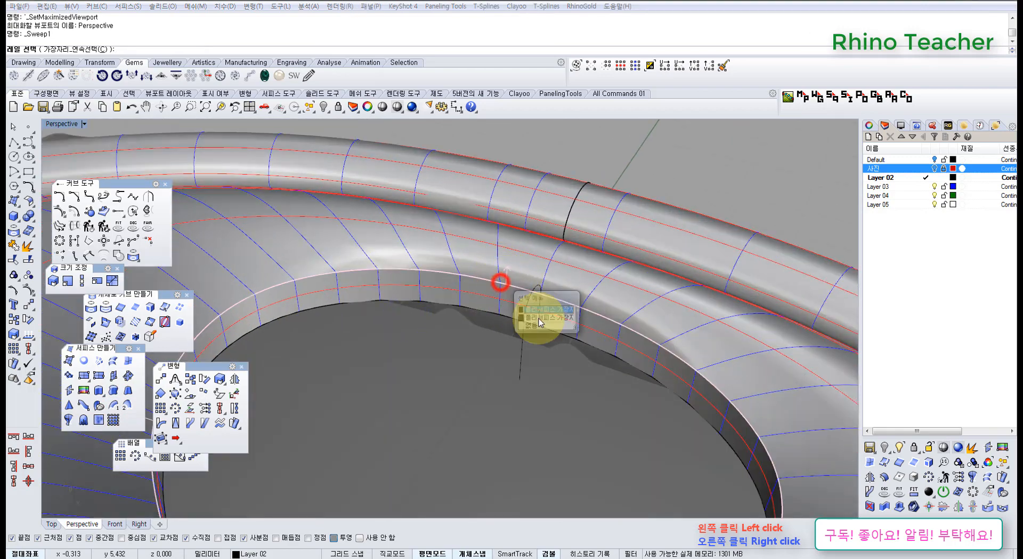
right_click(570, 348)
right_click_drag(529, 321, 470, 334)
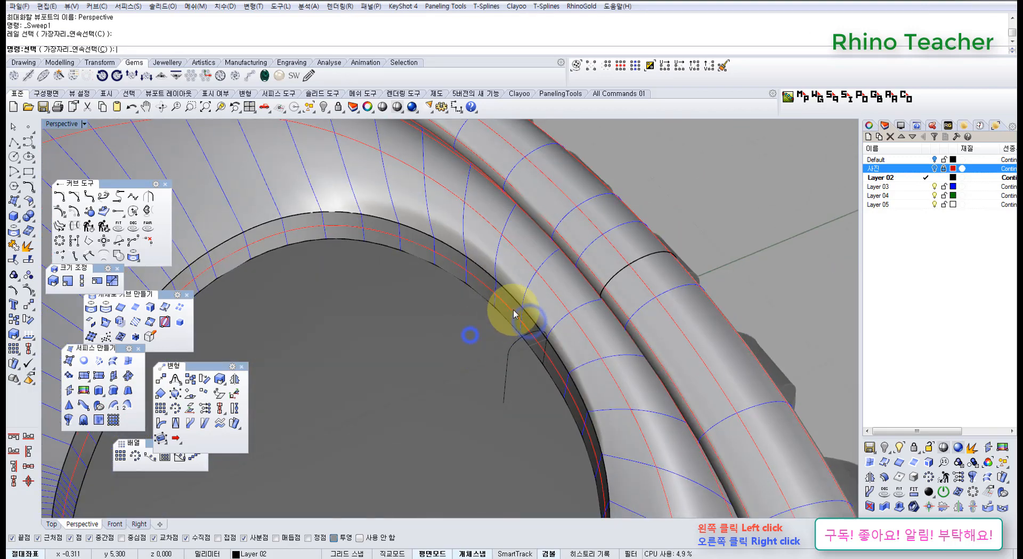
left_click(522, 309)
key("Escape")
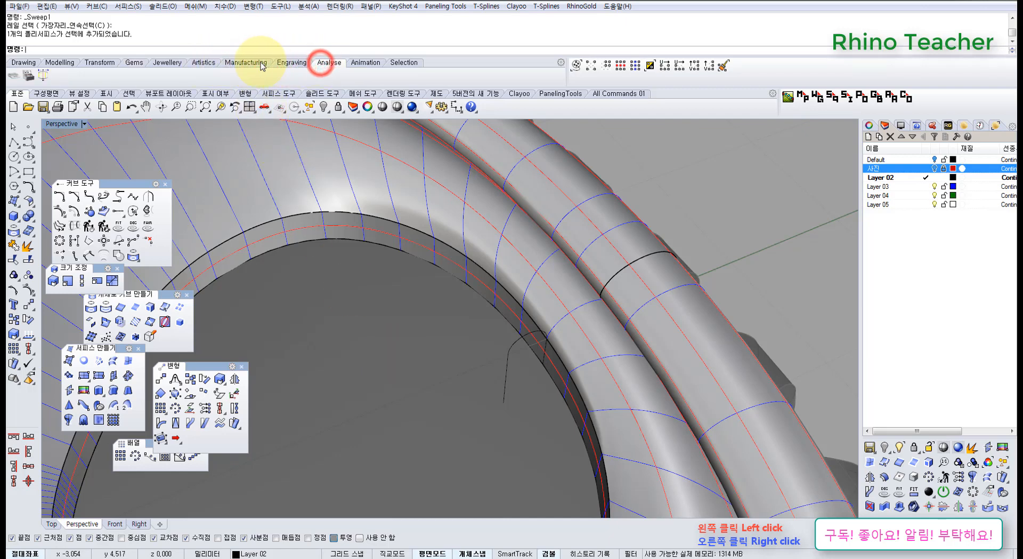
left_click(160, 62)
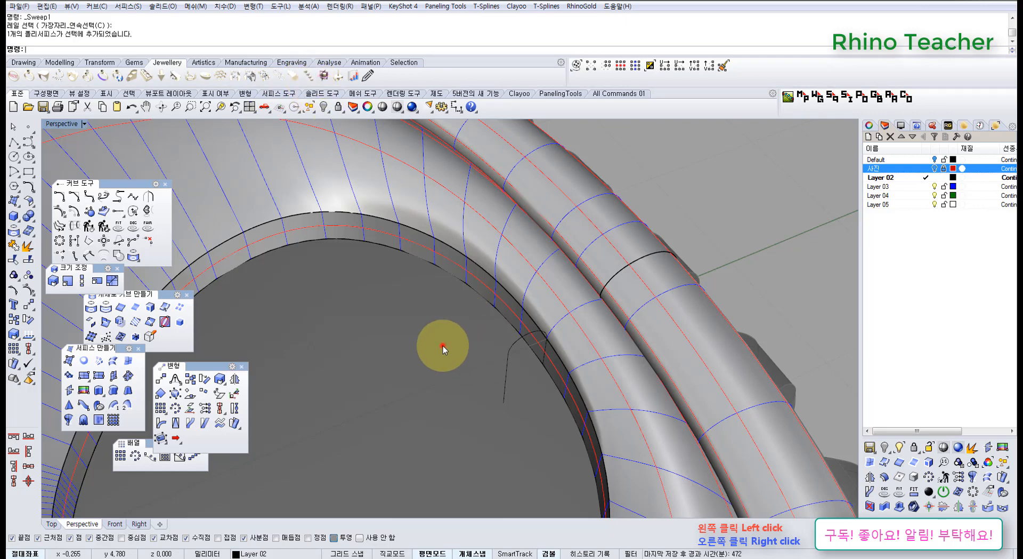
right_click_drag(525, 382, 303, 469)
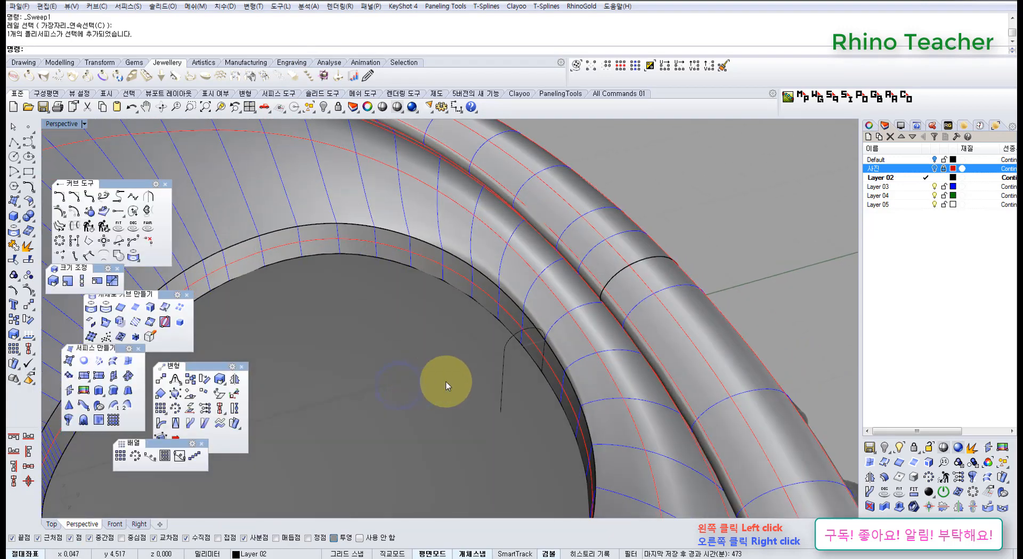
Step: Set up a one-rail sweep of the small arch profile along the upper edge of the teardrop body's opening
right_click_drag(463, 378, 494, 406)
left_click(437, 358)
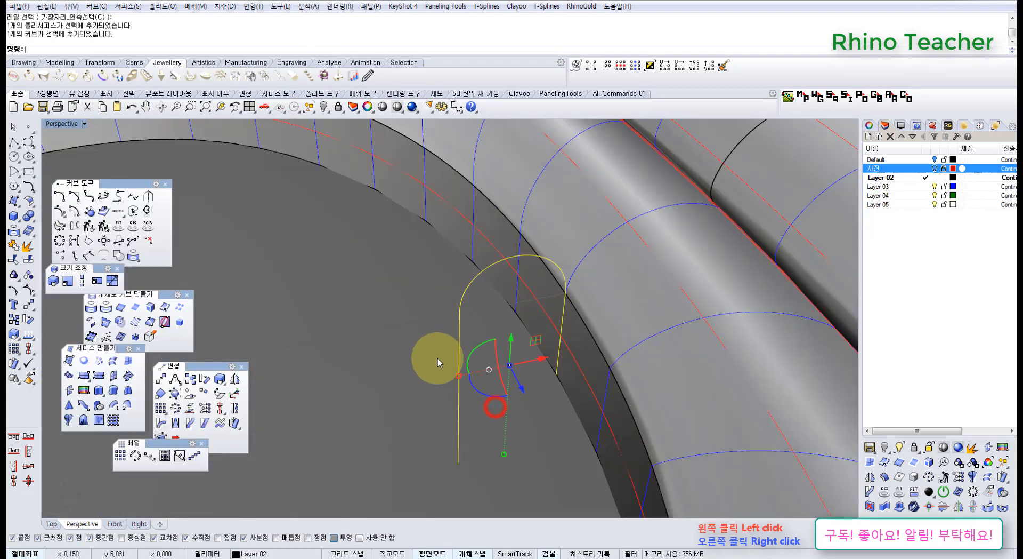
right_click_drag(447, 312, 537, 343)
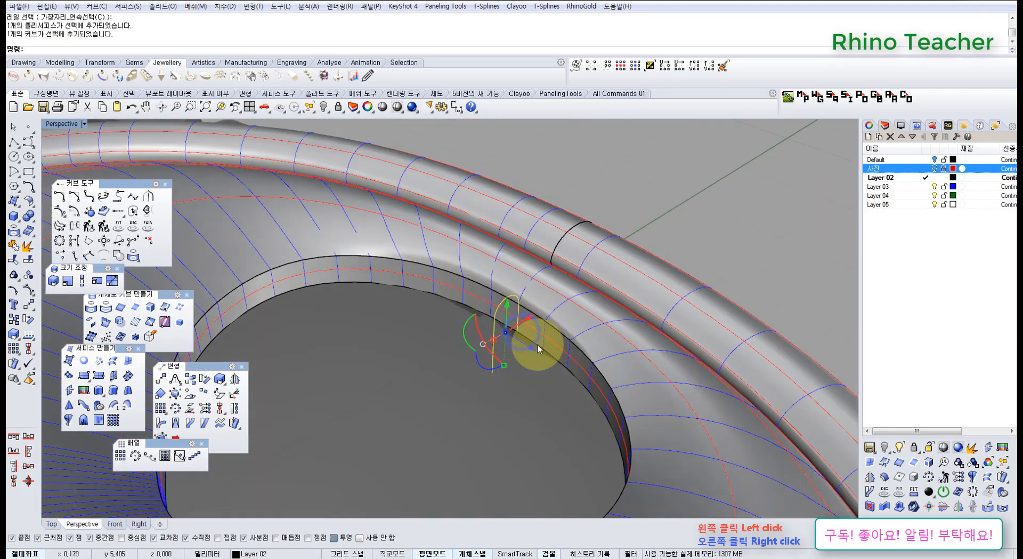
left_click(380, 393)
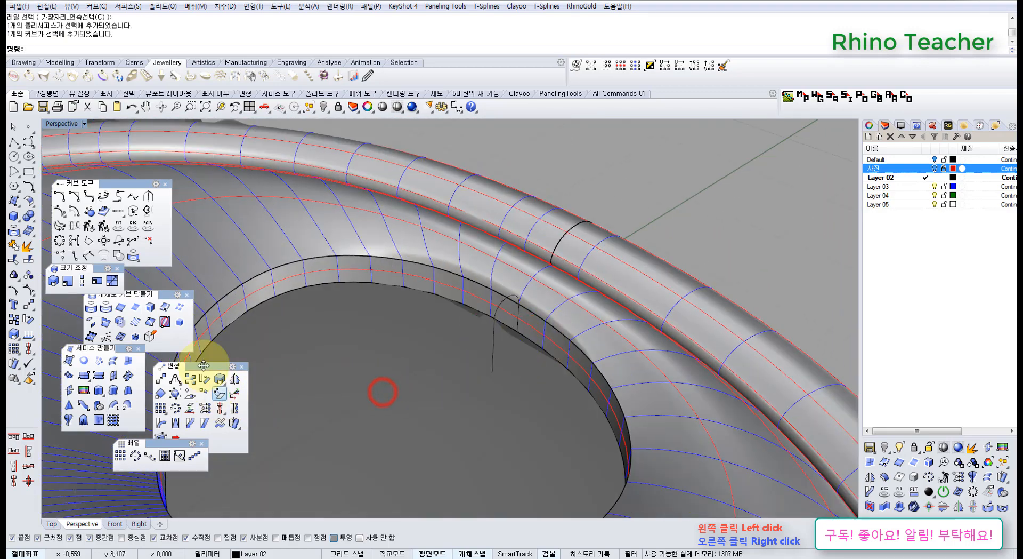
left_click(114, 406)
left_click(489, 290)
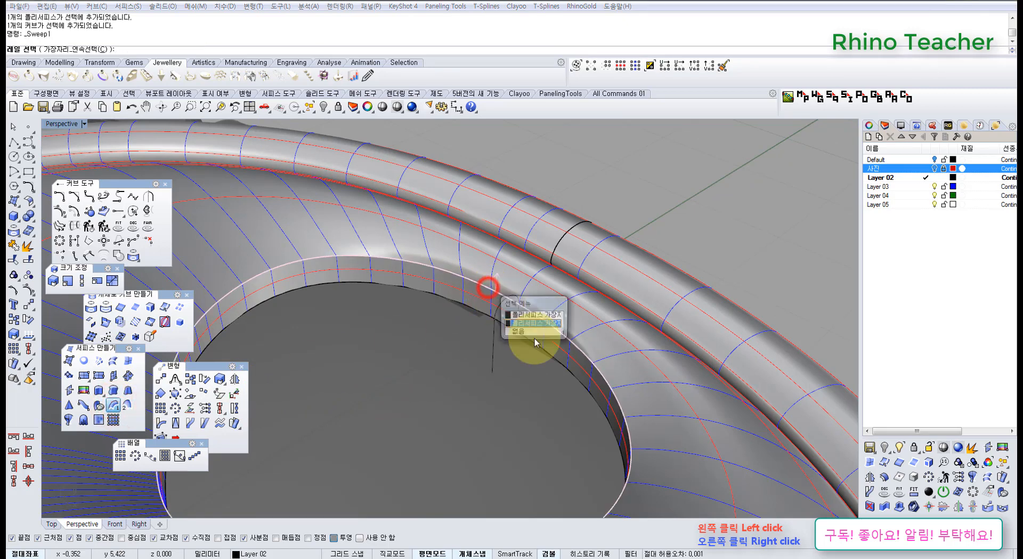
left_click(536, 315)
scroll(489, 347, "up", 5)
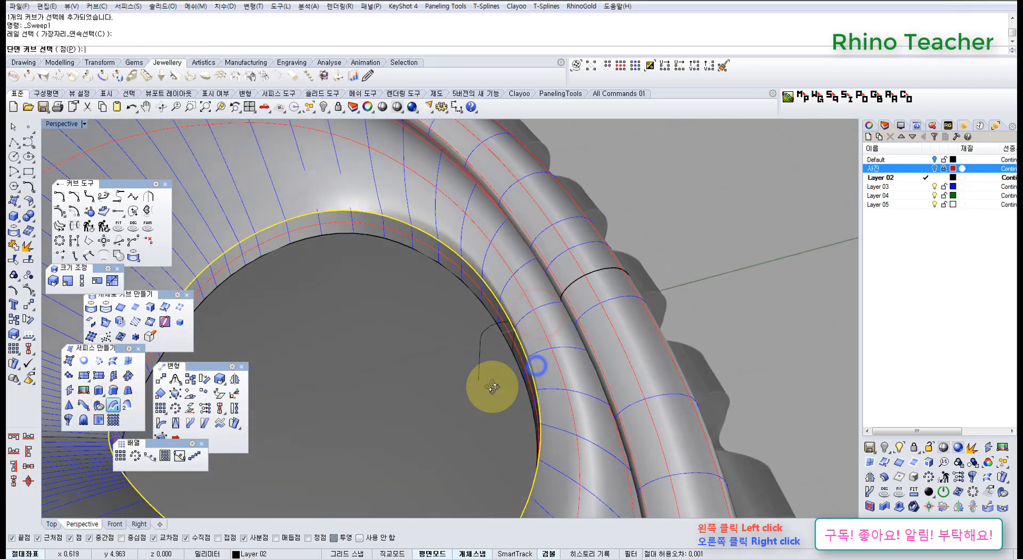
right_click_drag(489, 339, 472, 358)
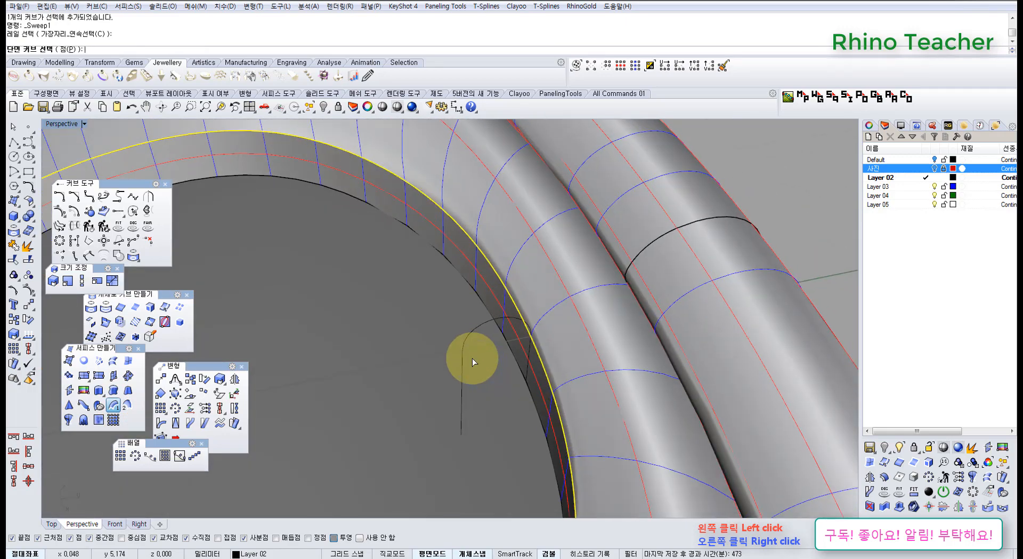
left_click(476, 334)
right_click(476, 334)
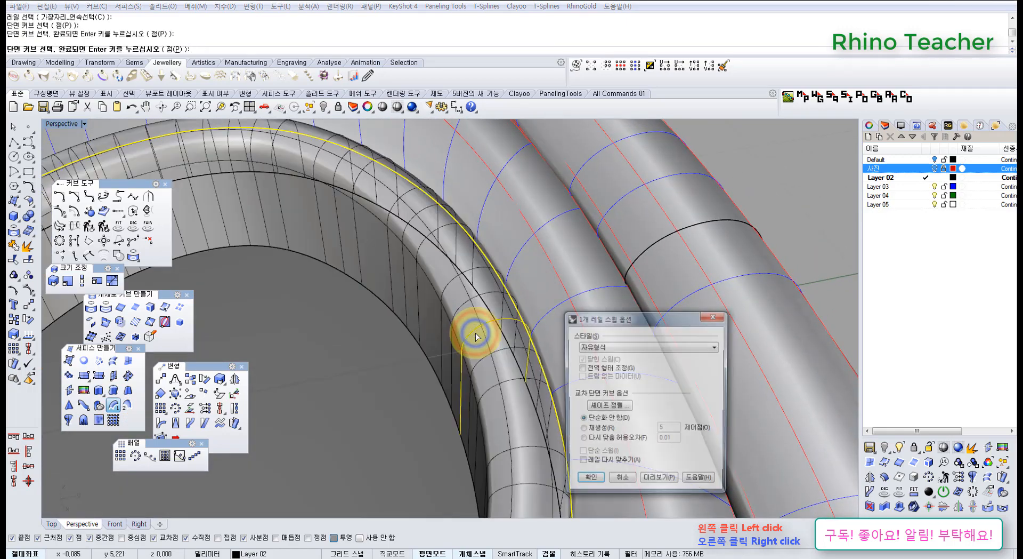
Step: Check the inner rim sweep preview and accept it with Freeform style and no cross-section simplification
mouse_move(421, 379)
right_mouse_down()
mouse_move(404, 415)
mouse_move(441, 369)
mouse_move(438, 381)
right_mouse_up()
scroll(392, 432, "down", 7)
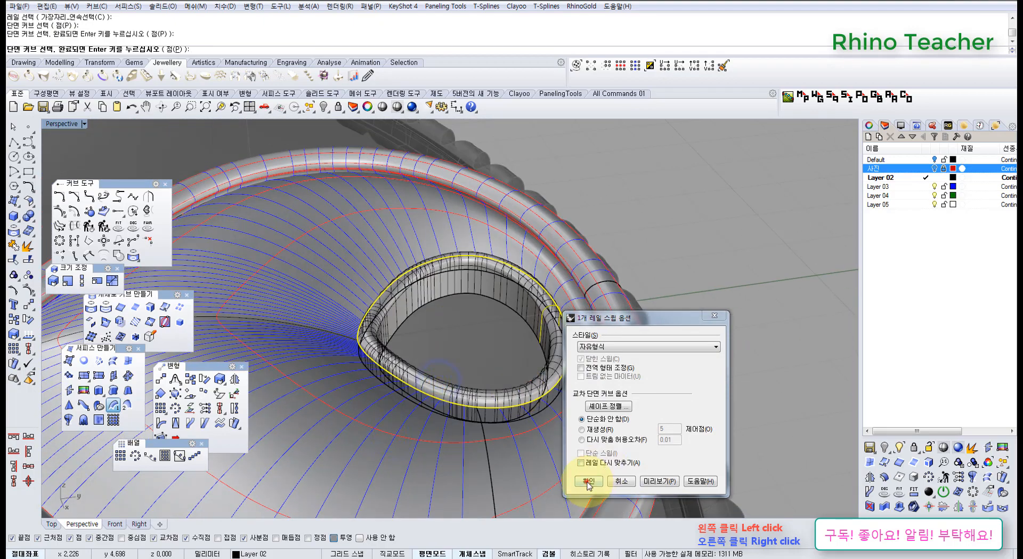
left_click(588, 482)
Step: Lock the teardrop body so that only the two swept rims remain selectable
right_click_drag(587, 478, 576, 267)
scroll(586, 320, "up", 5)
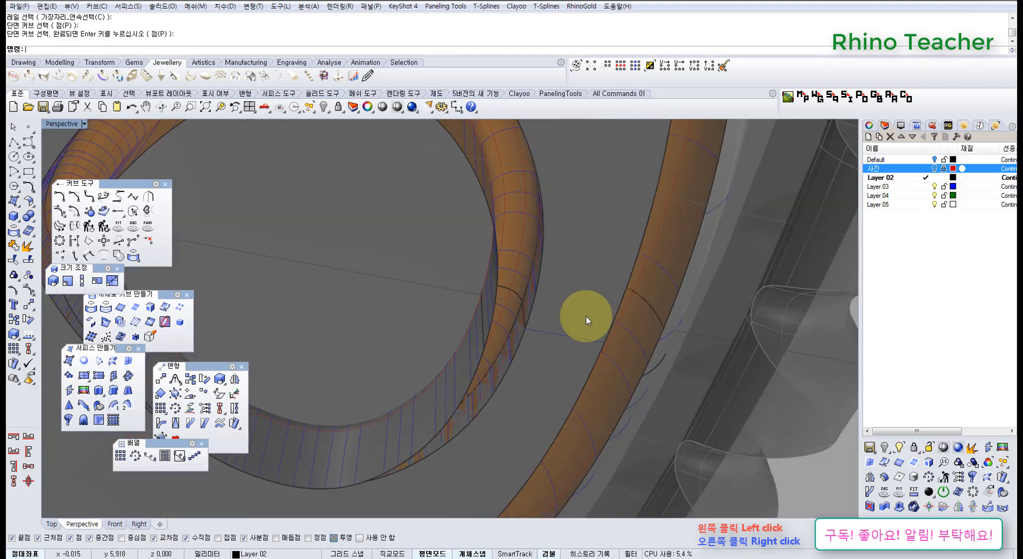
scroll(586, 320, "up", 5)
left_click(554, 339)
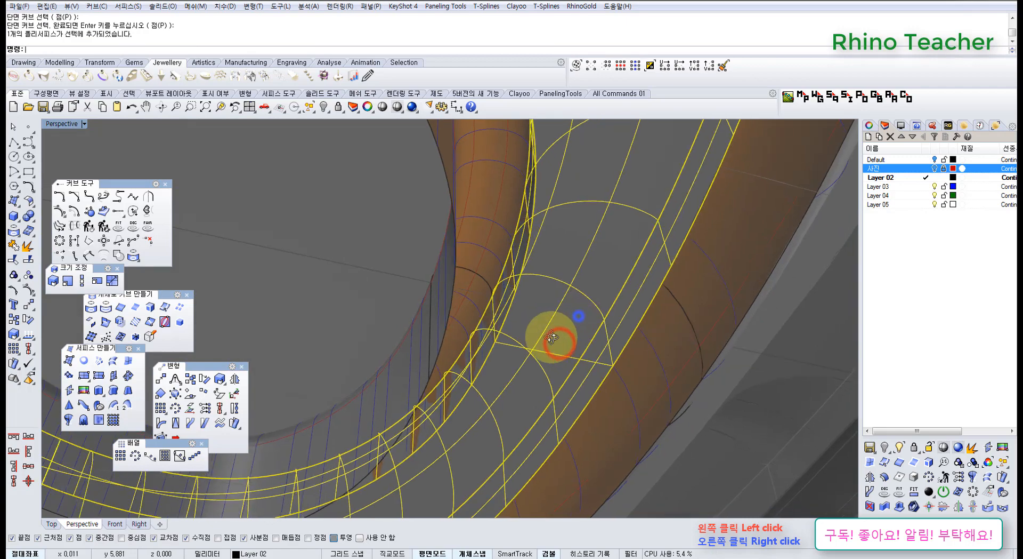
right_click_drag(552, 337, 538, 349)
right_click_drag(555, 284, 498, 300)
left_click(549, 328)
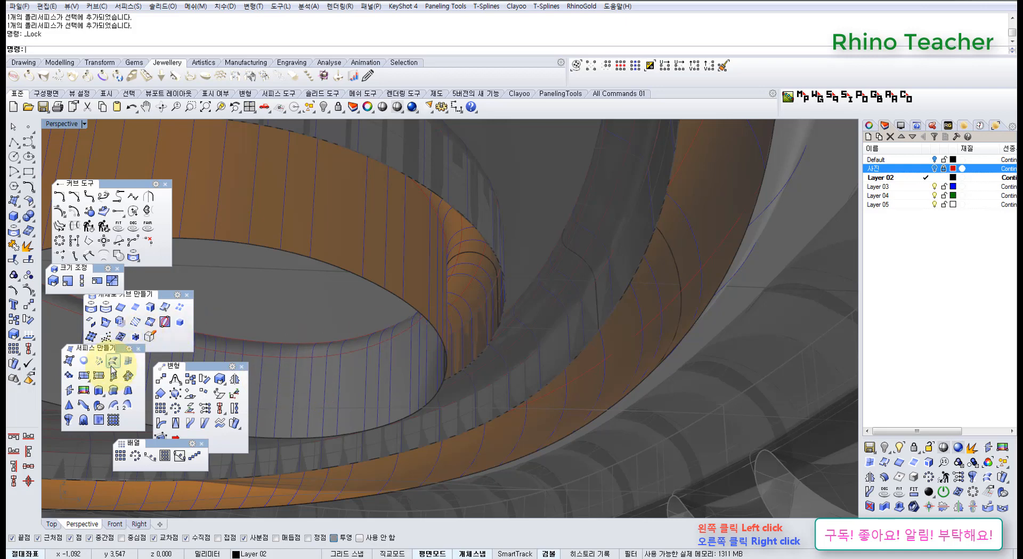
left_click(503, 309)
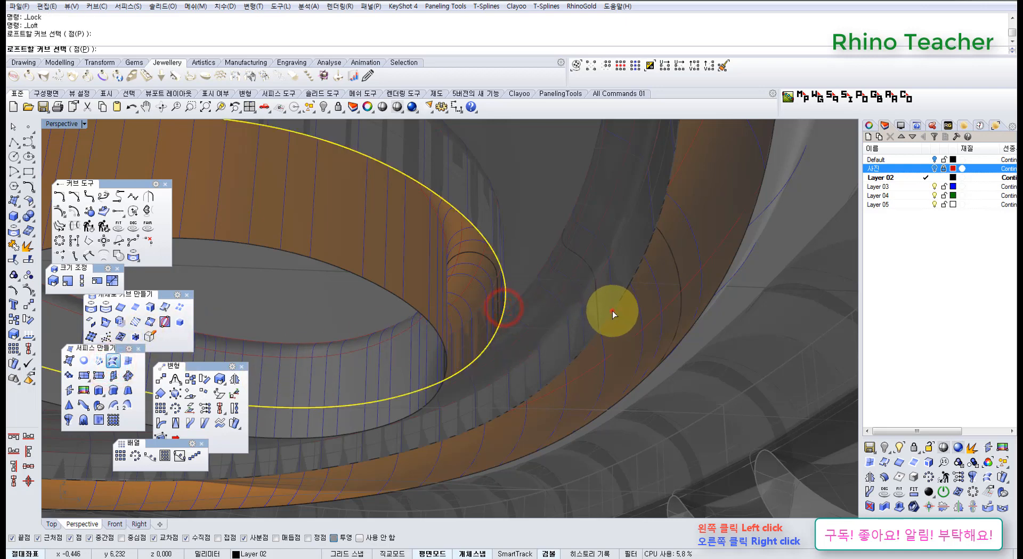
left_click(613, 310)
right_click(612, 311)
right_click(613, 313)
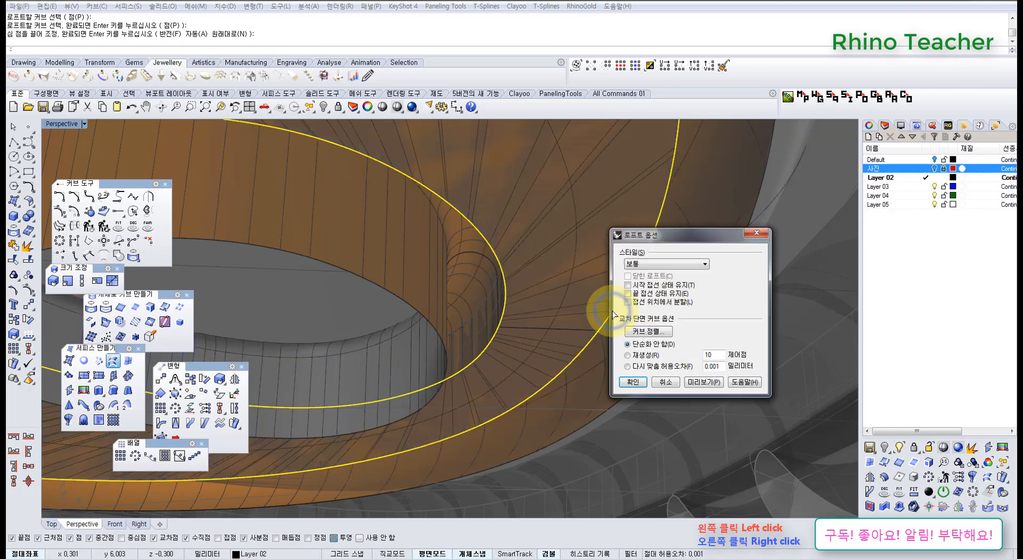
right_click_drag(527, 335, 507, 283)
scroll(522, 229, "up", 5)
key("Escape")
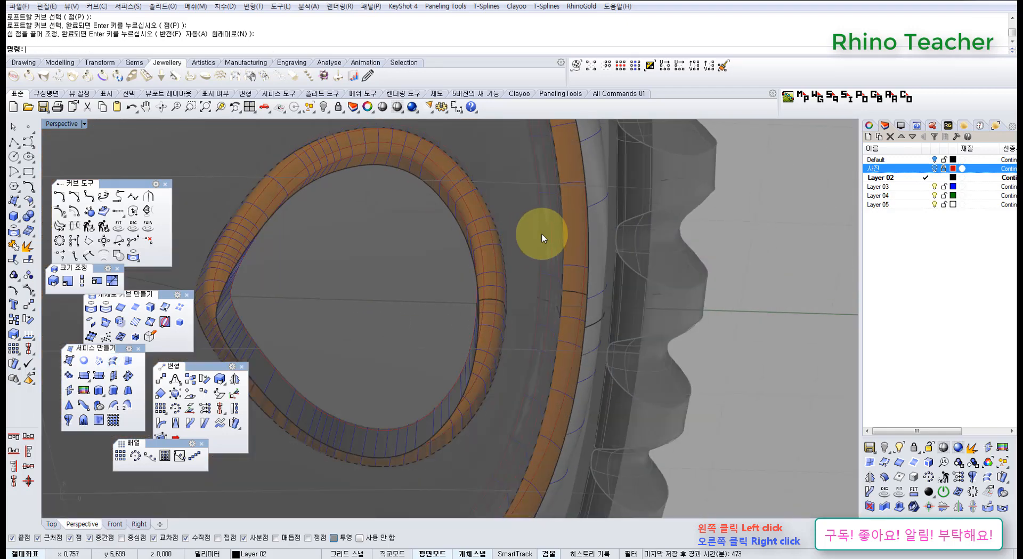
Step: Create a planar surface between the inner rim's outer lower edge and the outer rim's inner lower edge
right_click_drag(544, 235, 305, 328)
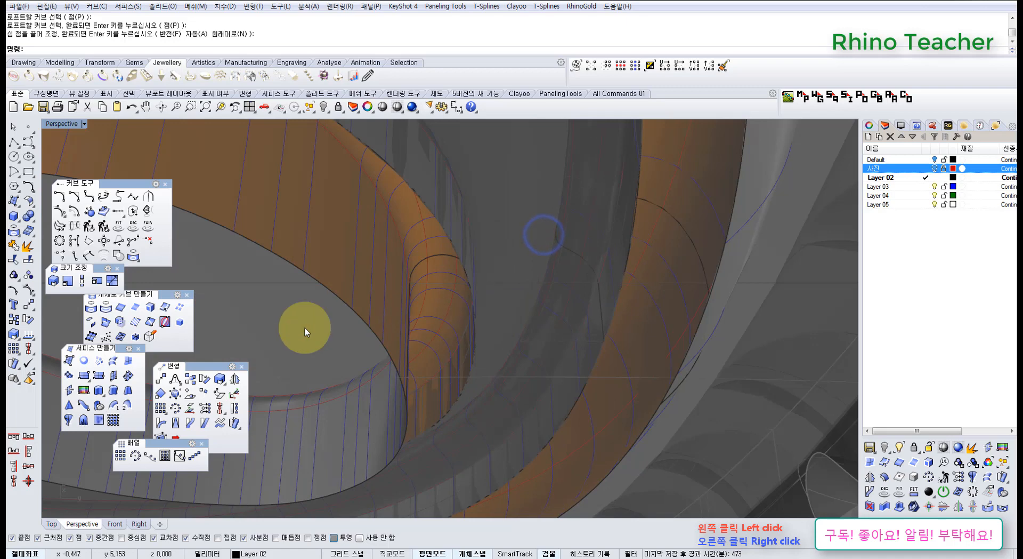
left_click(85, 361)
left_click(478, 332)
left_click(610, 333)
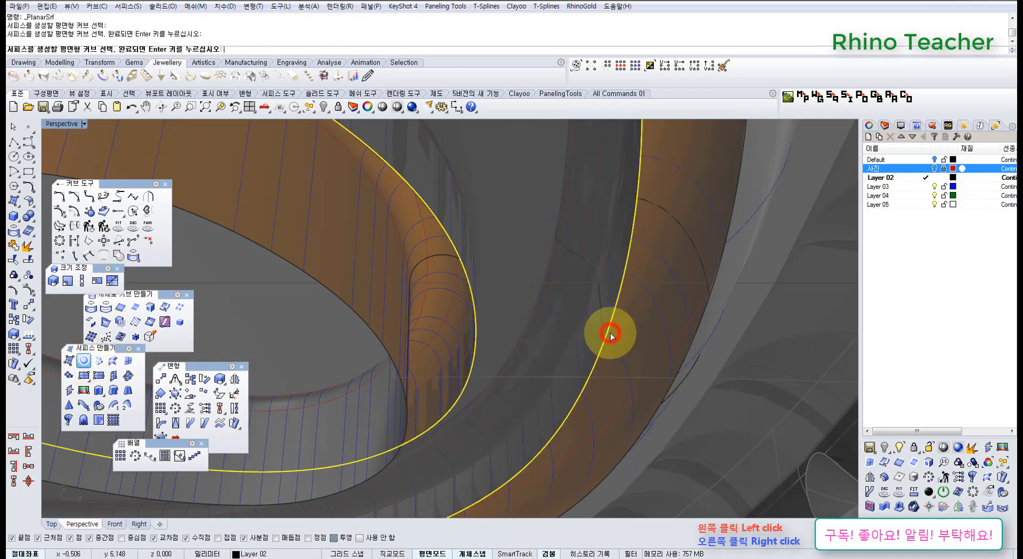
key("Return")
Step: Join the planar surface with the inner and outer swept rims
left_click(542, 302)
left_click(434, 309, "shift")
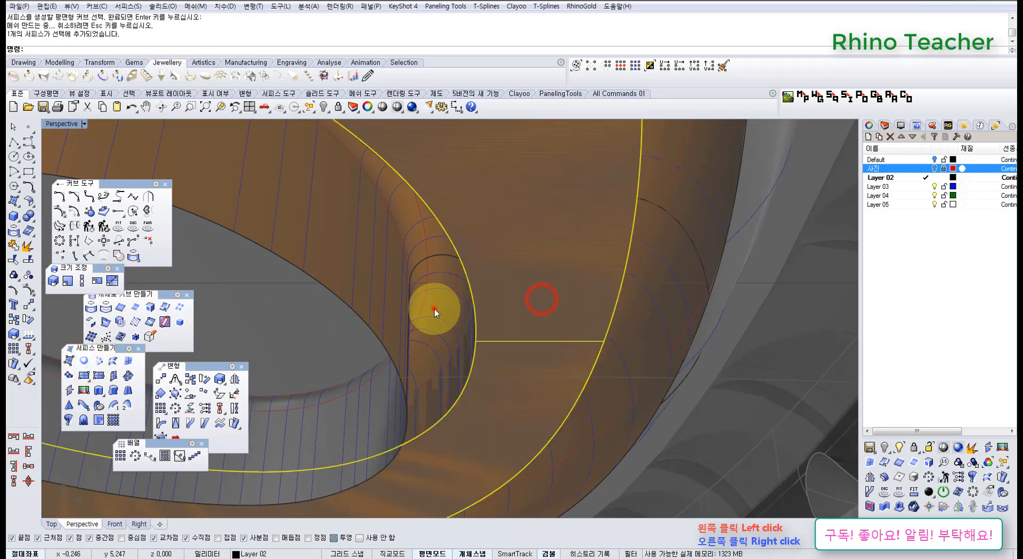
left_click(635, 308, "shift")
left_click(51, 288)
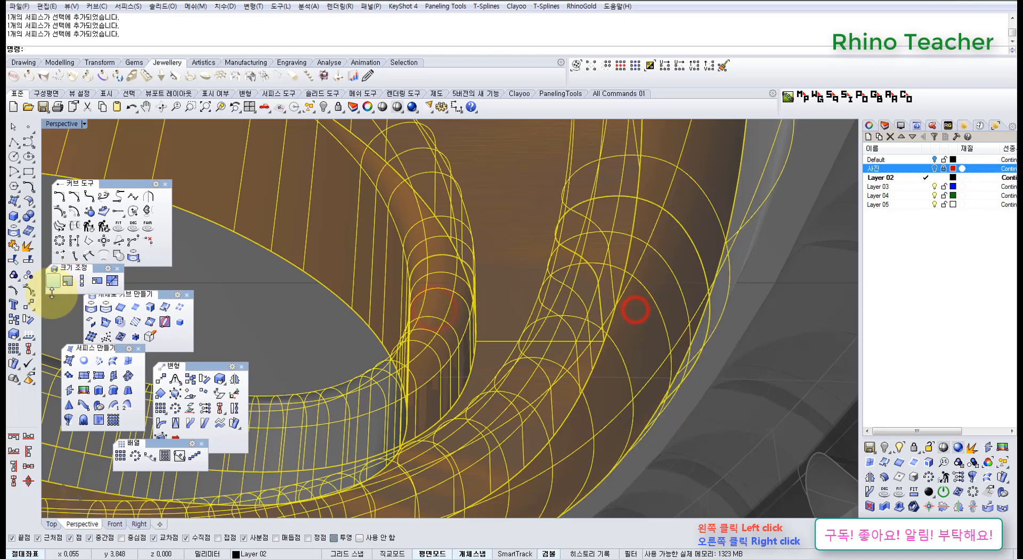
left_click(13, 245)
Step: Cap the underside with a planar surface between the opening's lower edge and the outer rim's lower outer edge
mouse_move(479, 368)
right_mouse_down()
mouse_move(536, 370)
mouse_move(462, 360)
mouse_move(469, 344)
mouse_move(475, 359)
mouse_move(540, 365)
mouse_move(251, 368)
right_mouse_up()
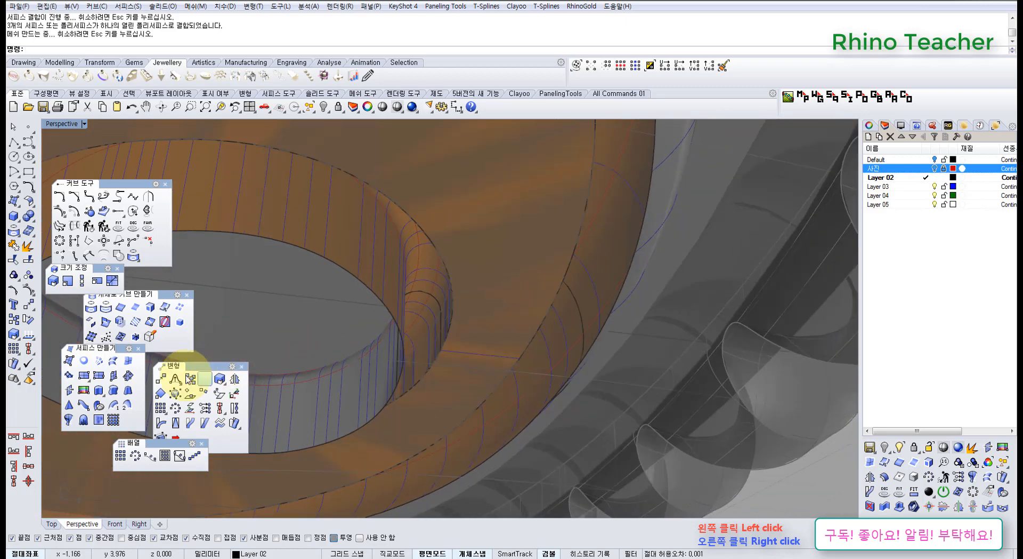
left_click(84, 362)
left_click(389, 314)
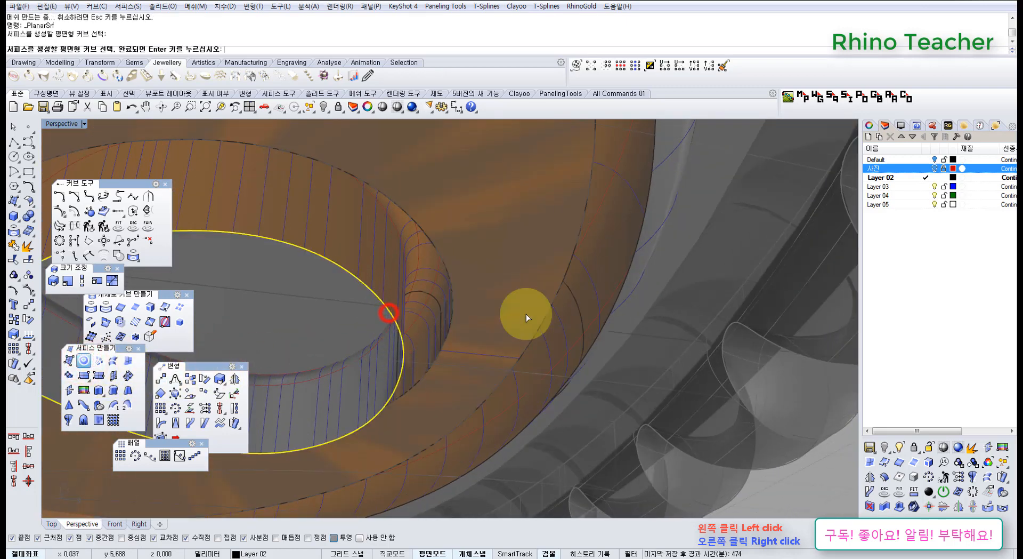
right_click(603, 330)
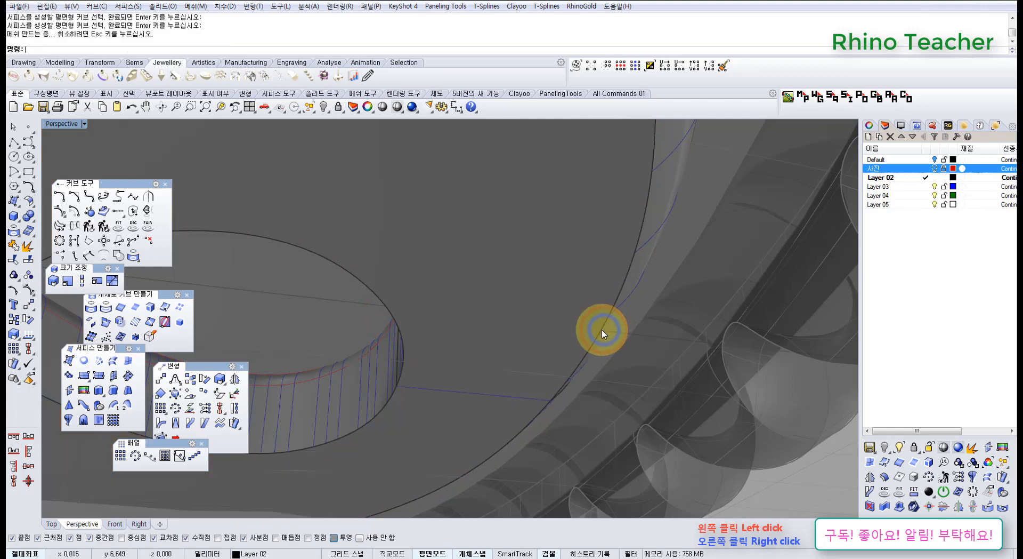
Step: Join the underside cap to the joined rims to form one closed solid
scroll(472, 370, "down", 4)
right_click_drag(472, 368, 475, 290)
scroll(497, 334, "up", 6)
right_click_drag(497, 335, 420, 399)
left_click(463, 378)
left_click(379, 354, "shift")
scroll(442, 289, "down", 5)
right_click_drag(443, 289, 390, 392)
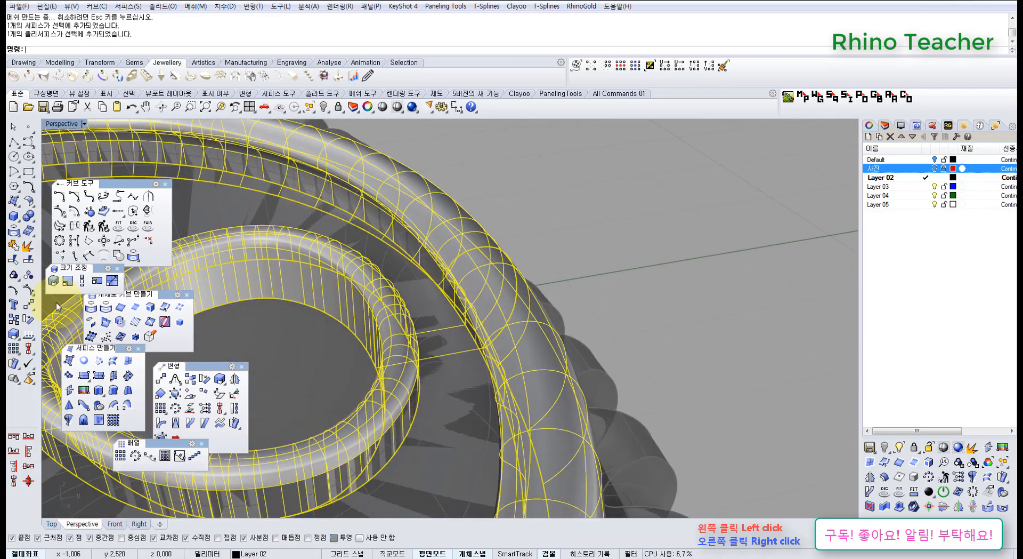
left_click(14, 245)
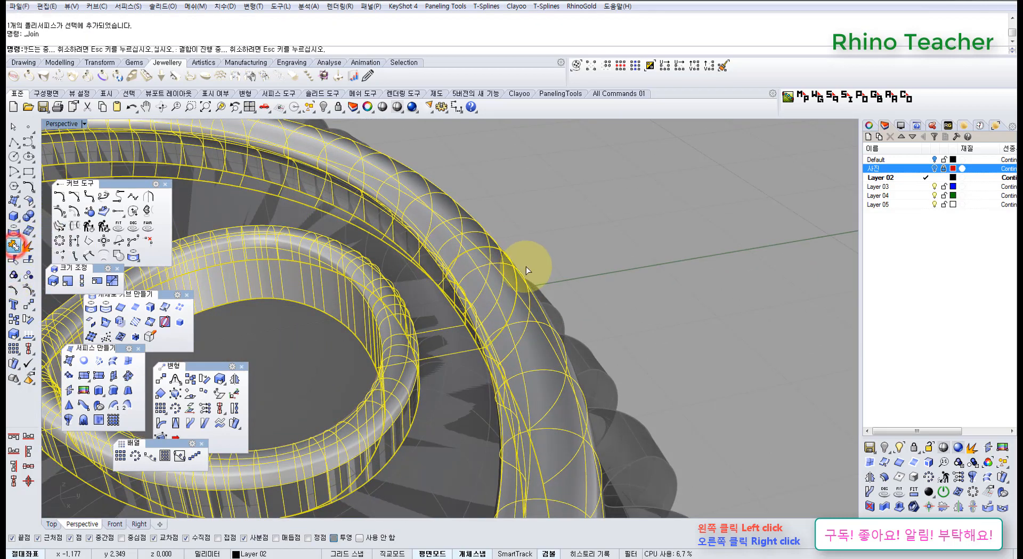
Step: Unlock only the teardrop body, leaving the surrounding scalloped rim locked
right_click_drag(528, 272, 480, 324)
scroll(484, 347, "down", 4)
scroll(479, 327, "up", 5)
right_click_drag(456, 358, 481, 376)
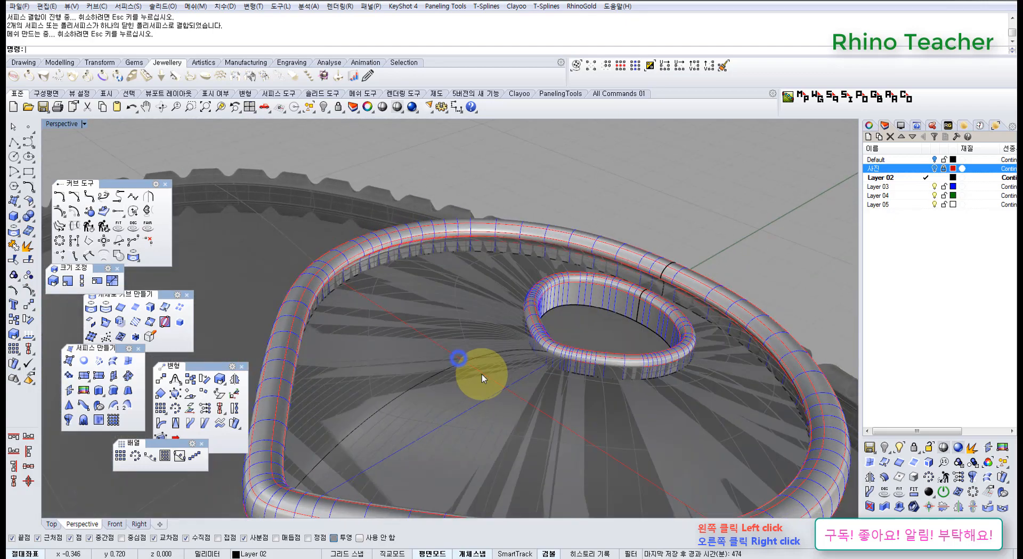
middle_click(482, 375)
left_click(474, 347)
left_click(403, 347)
right_click(402, 347)
scroll(402, 348, "down", 6)
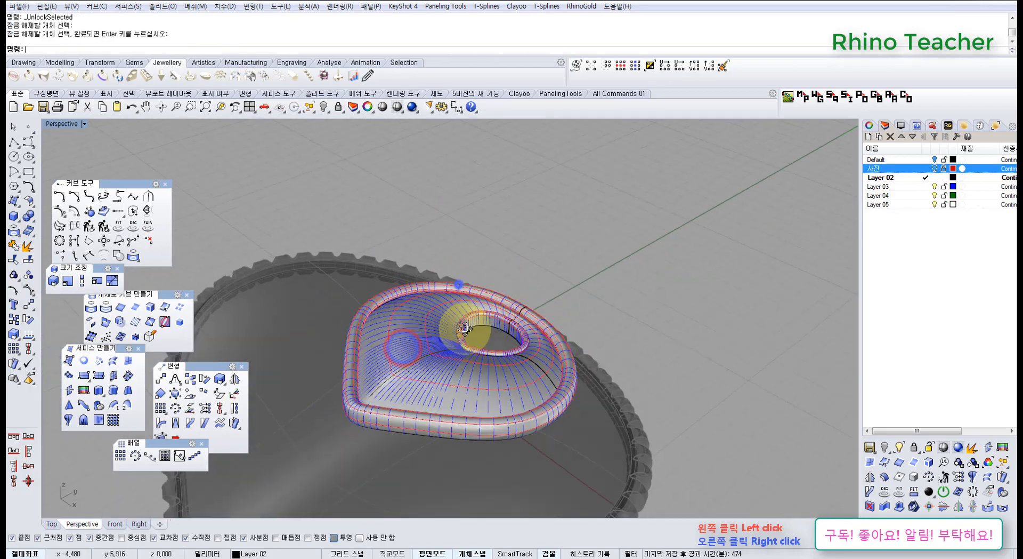
Step: Examine how the joined rims fit the teardrop body, selecting both objects briefly for comparison
right_click_drag(475, 331, 562, 427)
right_click_drag(562, 428, 525, 390)
scroll(525, 391, "up", 5)
left_click_drag(488, 395, 469, 419)
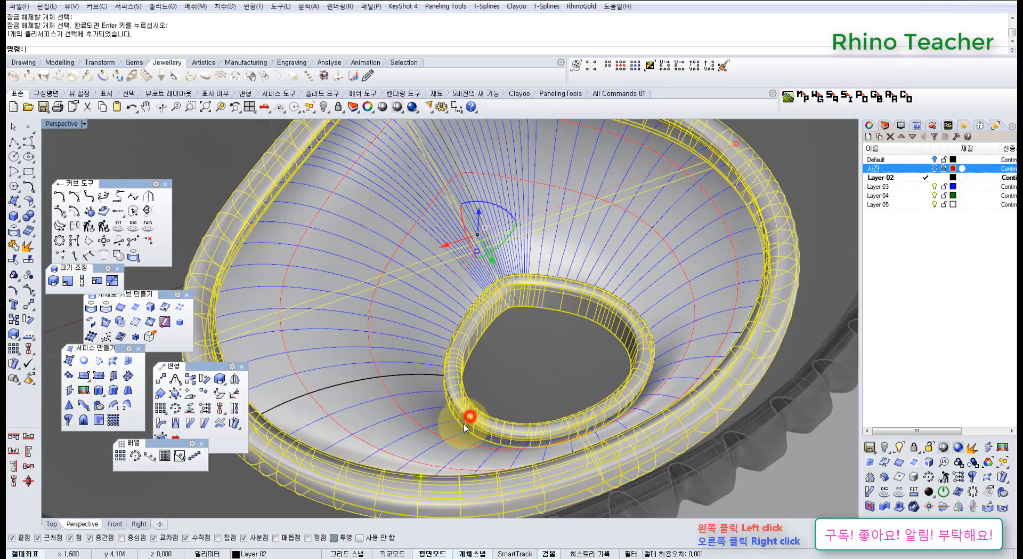
left_click(428, 436, "shift")
scroll(438, 439, "down", 7)
left_click(743, 458)
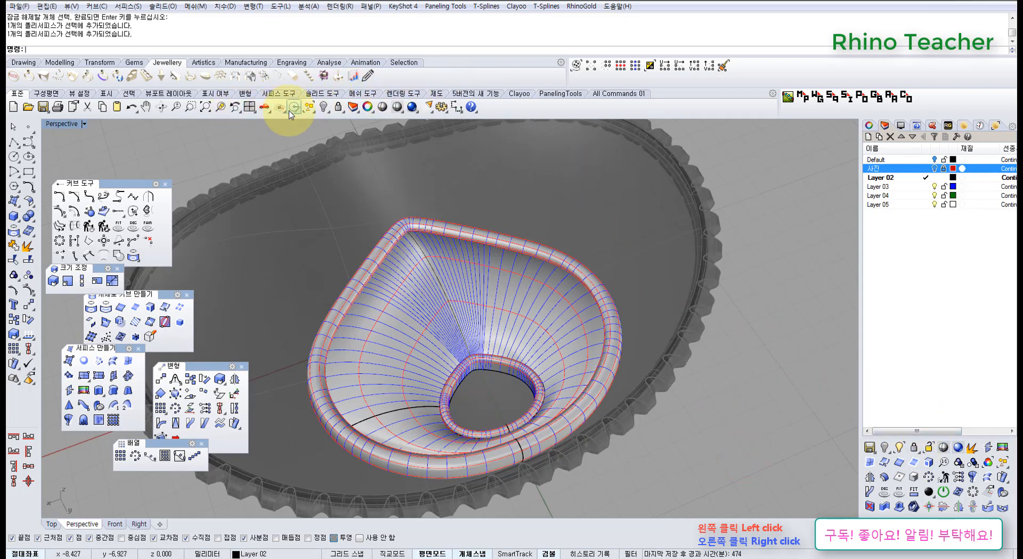
Step: Select all curves in the model and hide them
left_click(306, 109)
left_click_drag(346, 115, 779, 240)
left_click(800, 298)
right_click_drag(616, 366, 530, 279)
left_click(322, 106)
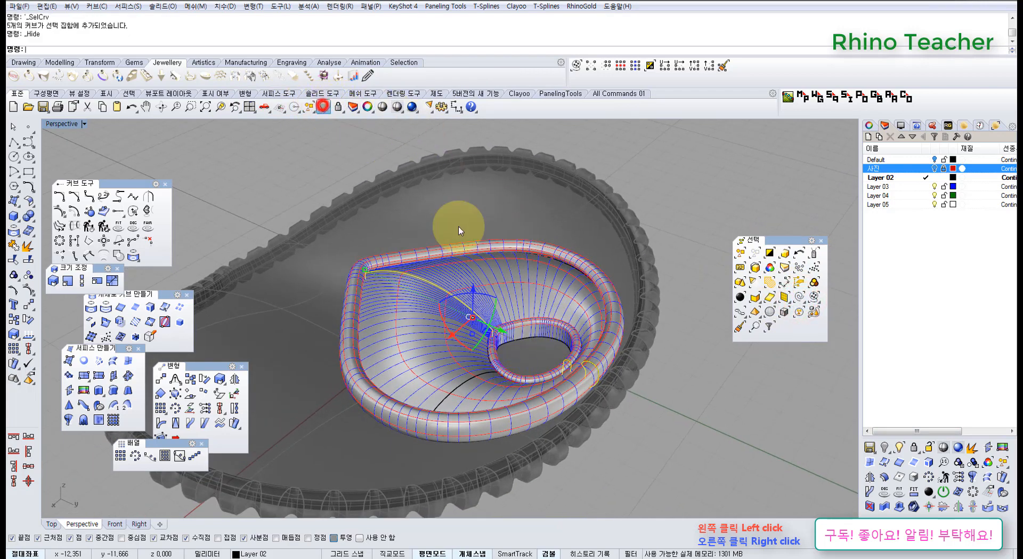
Step: Move the teardrop body and its rim solid slightly upward along the Z axis
mouse_move(639, 408)
right_mouse_down()
mouse_move(589, 360)
mouse_move(635, 408)
right_mouse_up()
left_click_drag(650, 414, 454, 340)
right_click_drag(453, 340, 436, 283)
left_click_drag(441, 276, 442, 258)
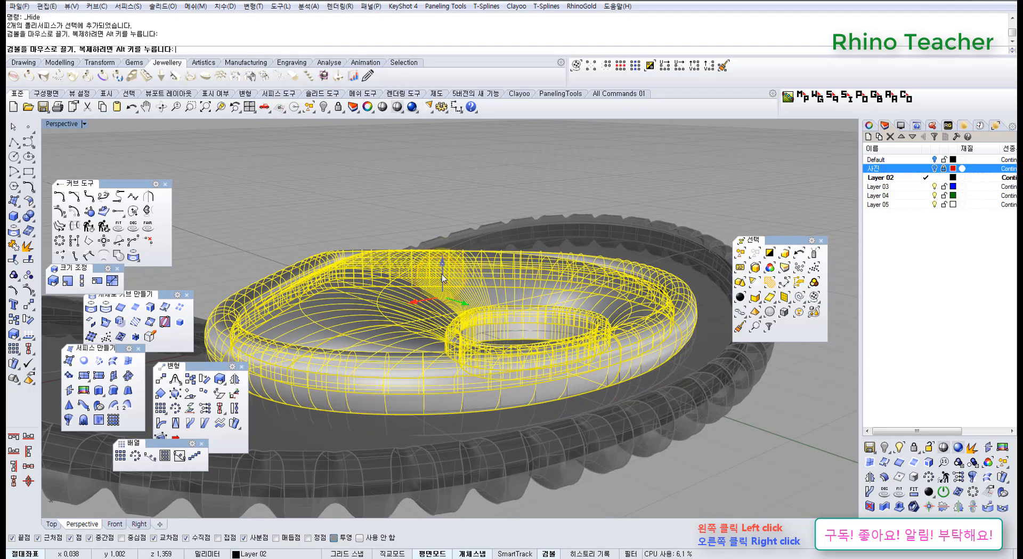
key("Escape")
Step: Undo and redo the upward move of the teardrop body and rim solid to compare the two heights
right_click_drag(386, 353, 511, 321)
right_click_drag(514, 323, 421, 298)
scroll(315, 292, "up", 5)
right_click_drag(325, 290, 353, 314)
scroll(507, 328, "down", 3)
key("ctrl+z")
right_click_drag(467, 326, 462, 345)
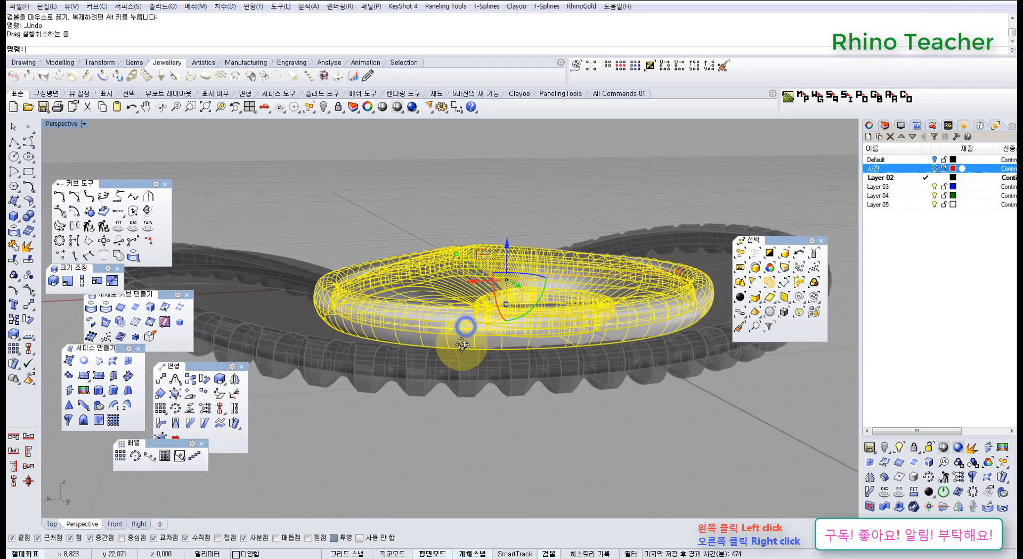
key("Escape")
Step: Fillet the lower outer edge of the teardrop's rim solid with a 0.5 mm radius
right_click_drag(551, 326, 449, 302)
scroll(629, 273, "up", 5)
right_click_drag(446, 300, 468, 296)
scroll(468, 295, "up", 5)
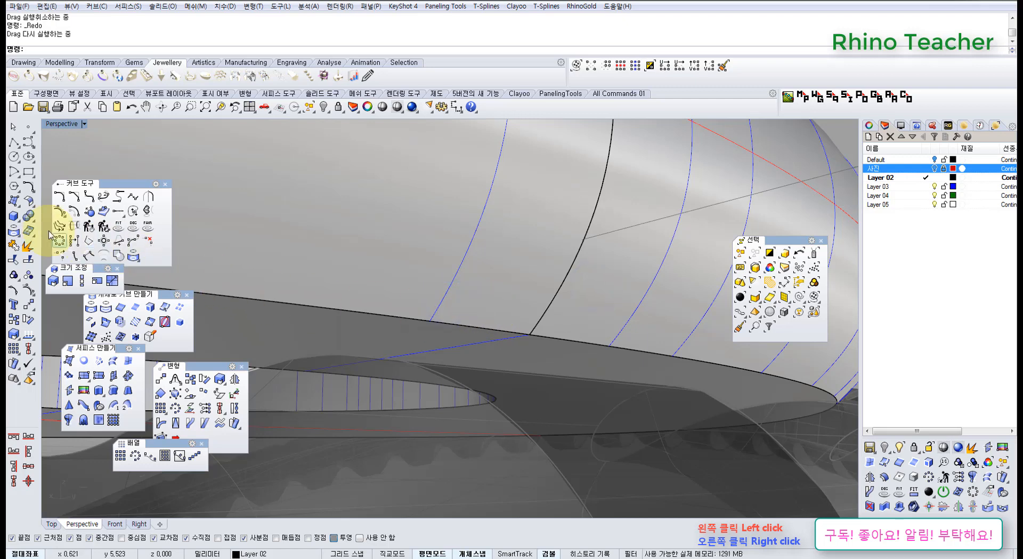
left_click(30, 219)
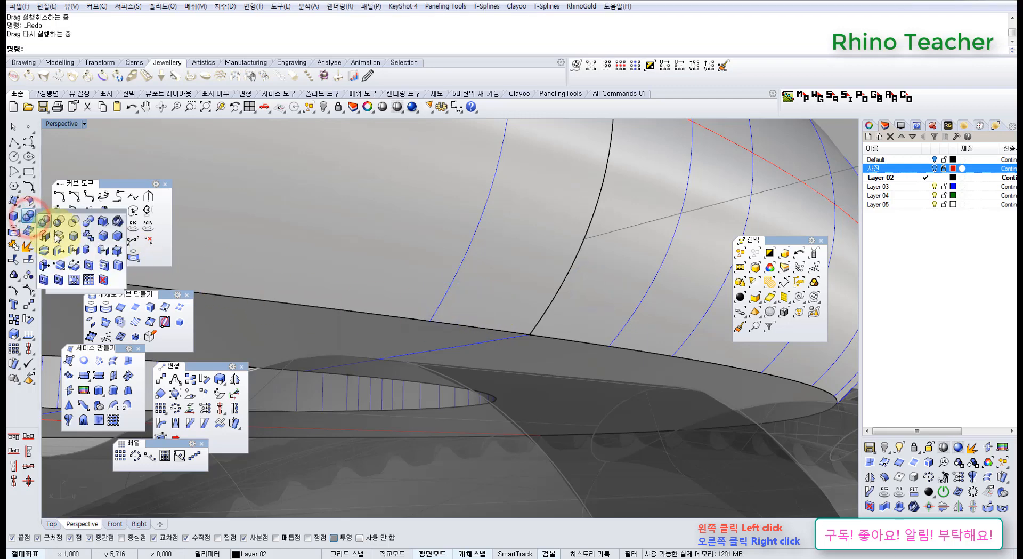
left_click(102, 238)
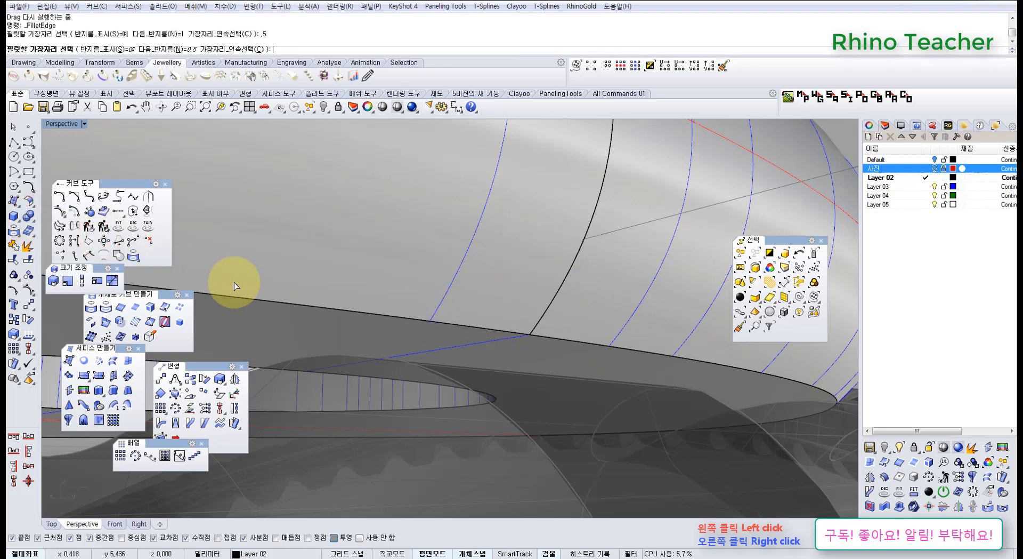
left_click(388, 314)
right_click(387, 316)
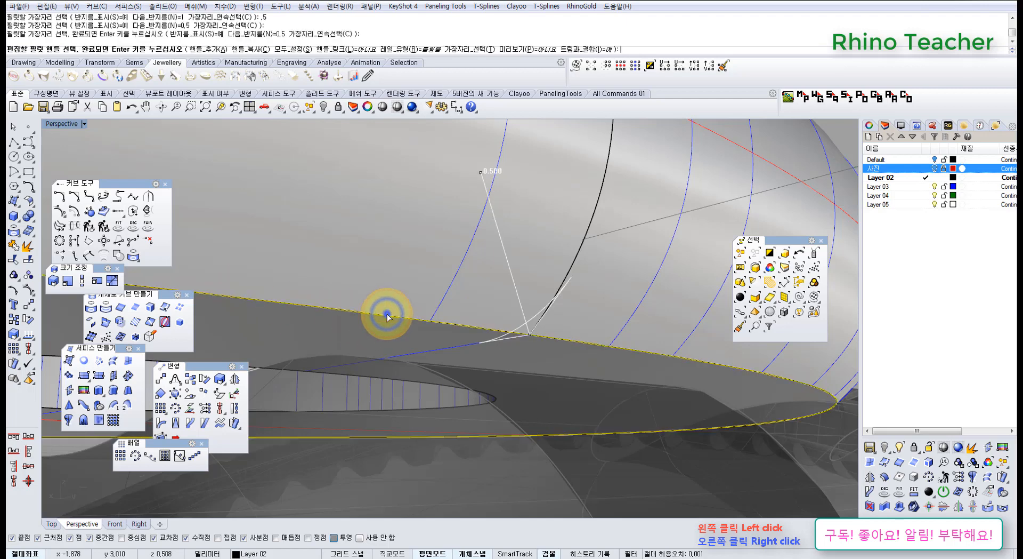
right_click(387, 314)
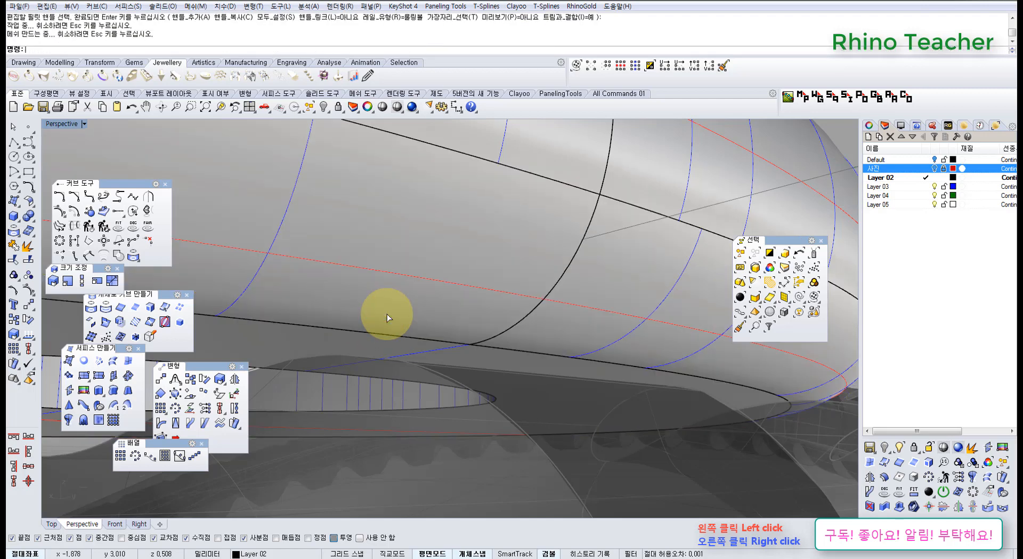
Step: Examine the filleted lower edge of the teardrop setting, selecting its body and rim solids, and clear the selection
scroll(387, 313, "down", 10)
right_click_drag(355, 315, 399, 356)
scroll(403, 347, "up", 5)
scroll(400, 356, "down", 6)
left_click(523, 309)
scroll(445, 368, "up", 4)
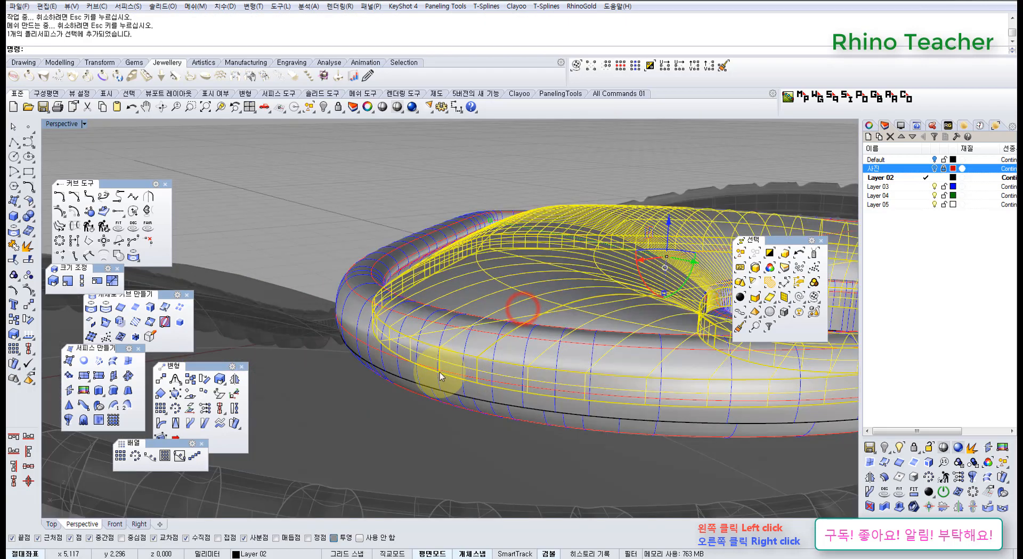
left_click(441, 372, "shift")
right_click_drag(598, 331, 441, 352, "shift")
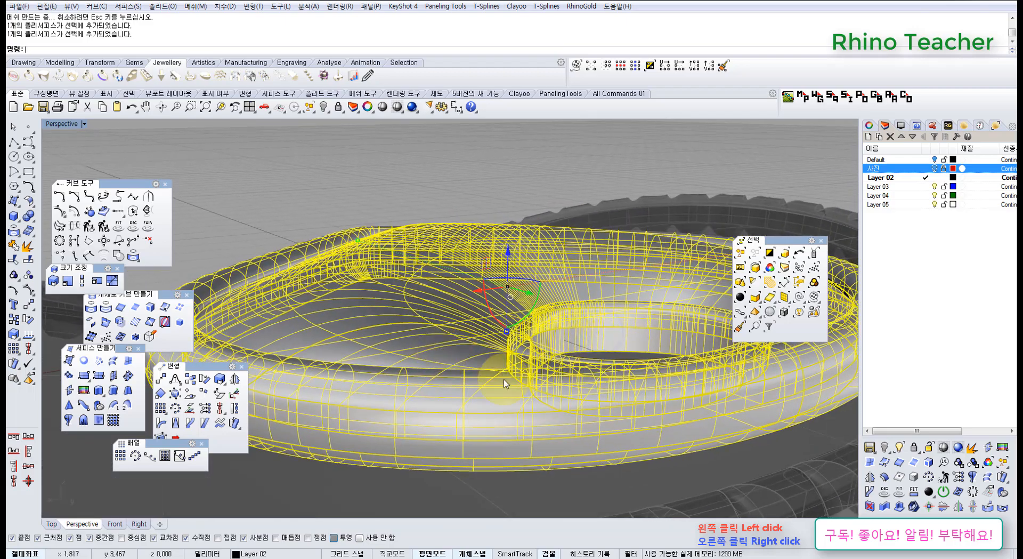
left_click(547, 346, "shift")
left_click(424, 348, "shift")
scroll(384, 368, "down", 4)
right_click_drag(341, 378, 349, 356, "shift")
scroll(339, 365, "up", 8)
scroll(323, 371, "down", 4)
scroll(350, 341, "up", 4)
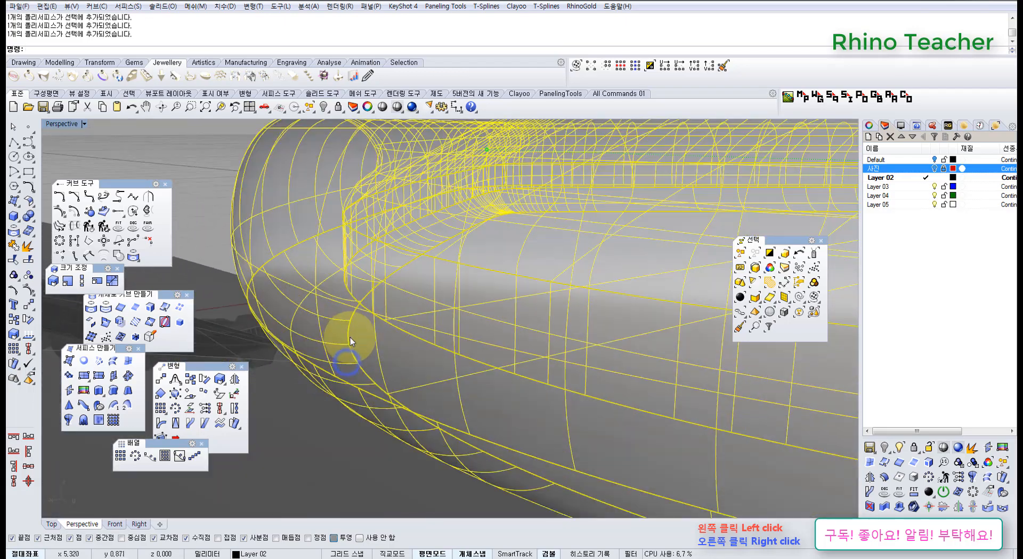
left_click_drag(350, 337, 350, 325)
key("Escape")
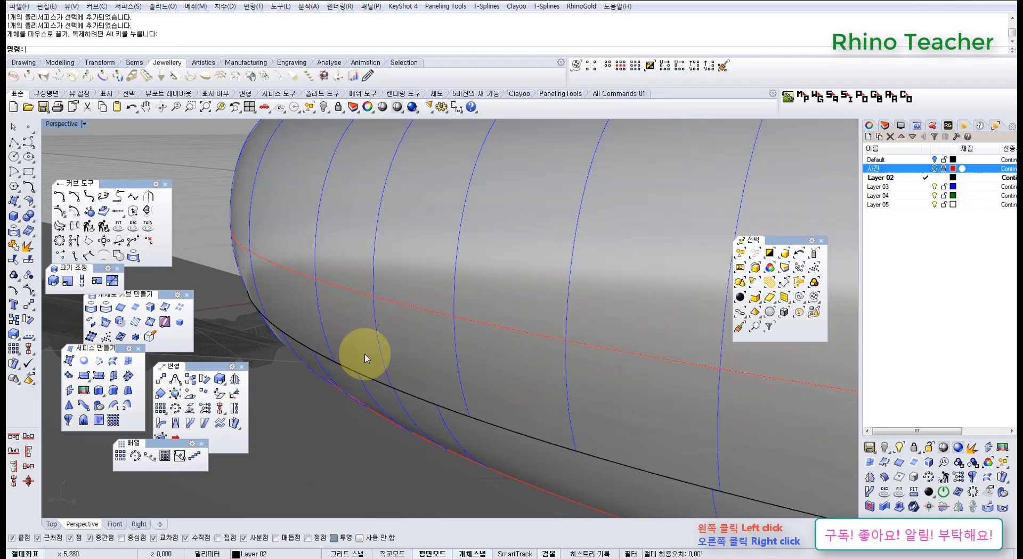
Step: Unlock the large base body beneath the teardrop setting, undoing a first unlock attempt
right_click_drag(368, 354, 491, 304)
scroll(368, 348, "down", 8)
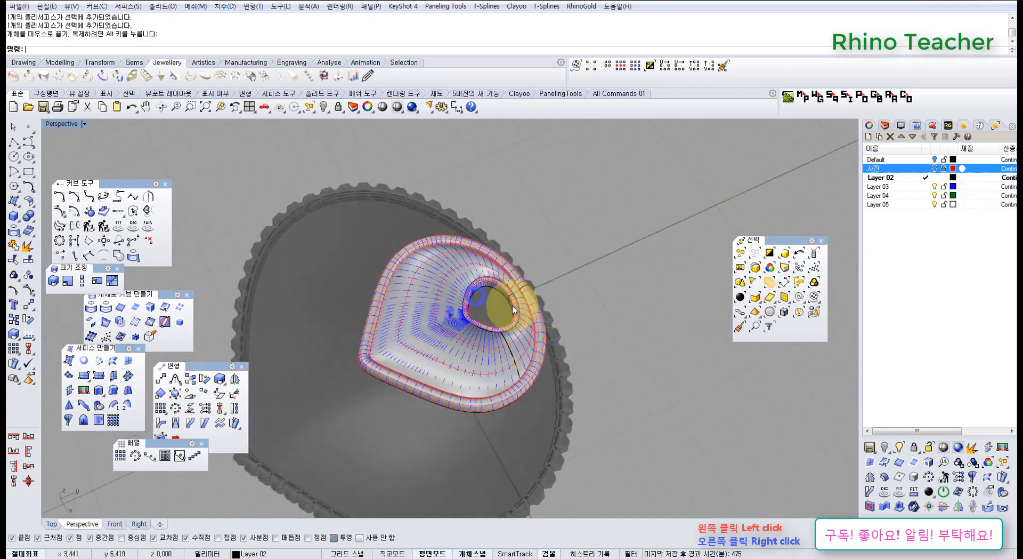
scroll(434, 337, "up", 6)
middle_click(424, 350)
left_click(406, 295)
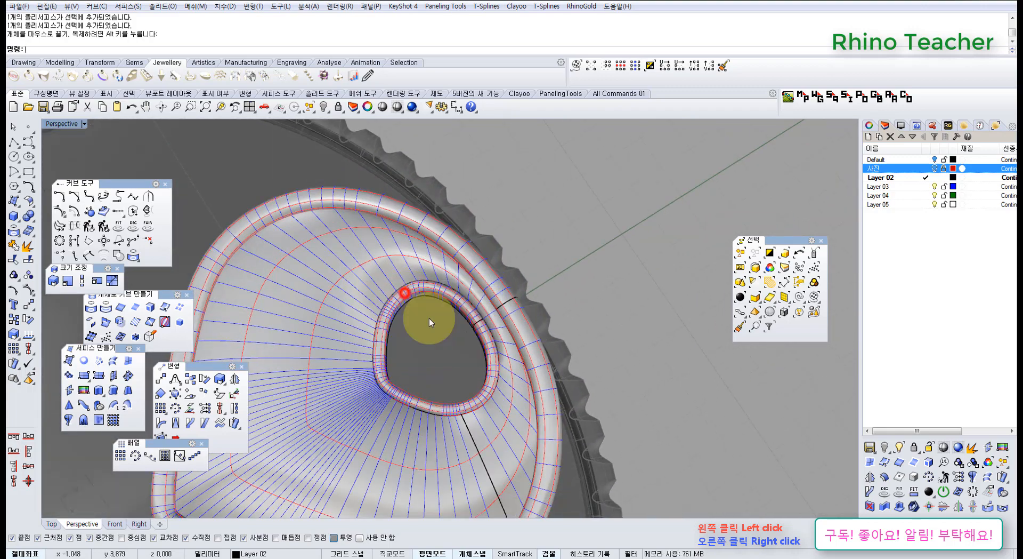
left_click(433, 352)
right_click(433, 351)
key("ctrl+z")
right_click(433, 352)
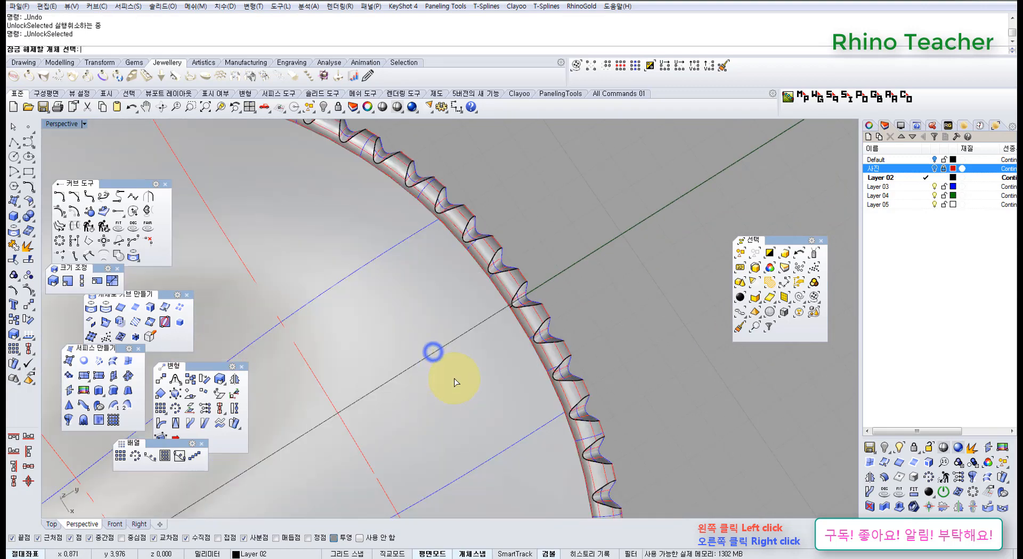
left_click(454, 378)
right_click(454, 379)
Step: Fillet the lower edge of the inner wall of the teardrop's small opening with a 0.3 mm radius
right_click_drag(448, 383, 404, 313)
scroll(414, 341, "up", 6)
right_click_drag(421, 435, 376, 256)
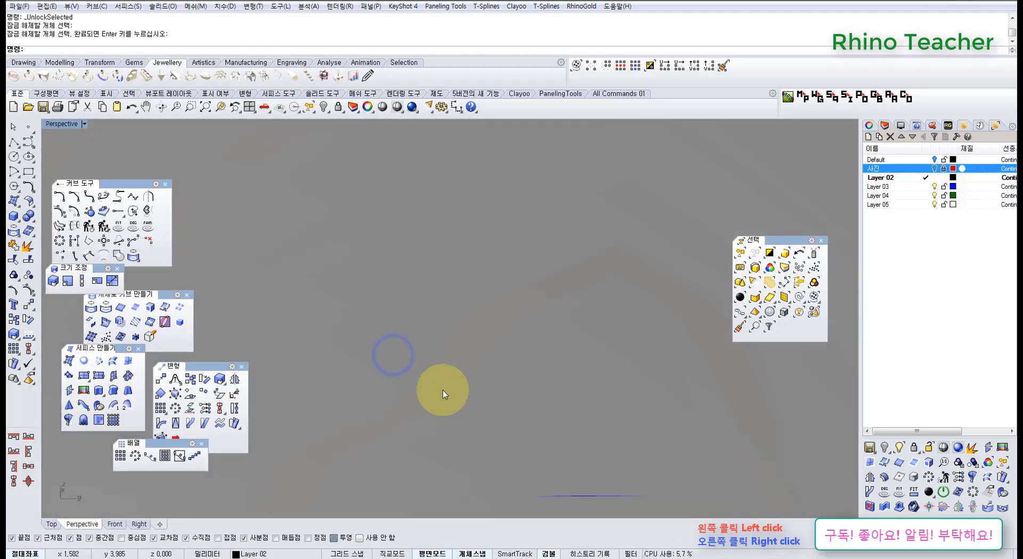
right_click_drag(443, 387, 459, 349)
scroll(398, 293, "down", 5)
scroll(396, 309, "up", 6)
scroll(437, 309, "up", 6)
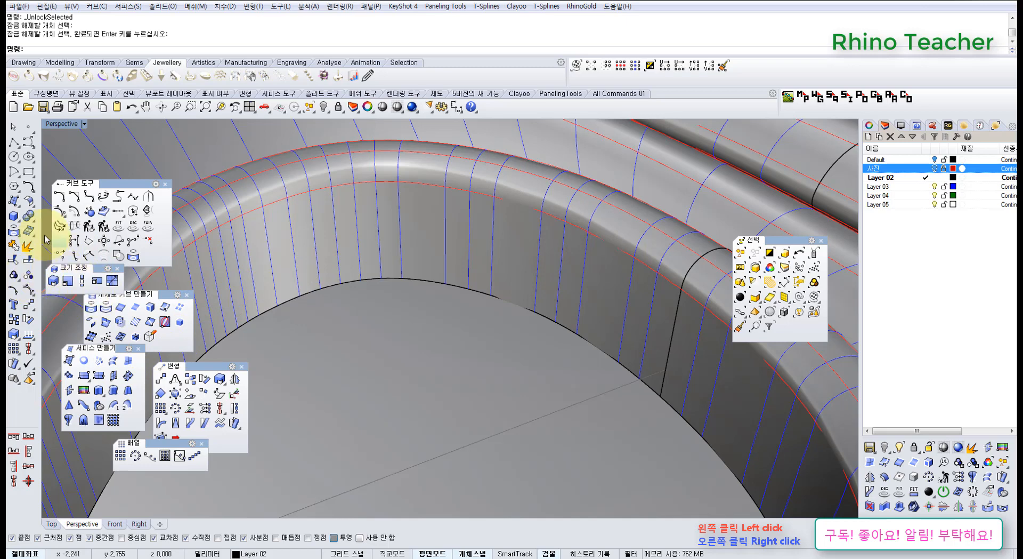
left_click(30, 215)
left_click(103, 232)
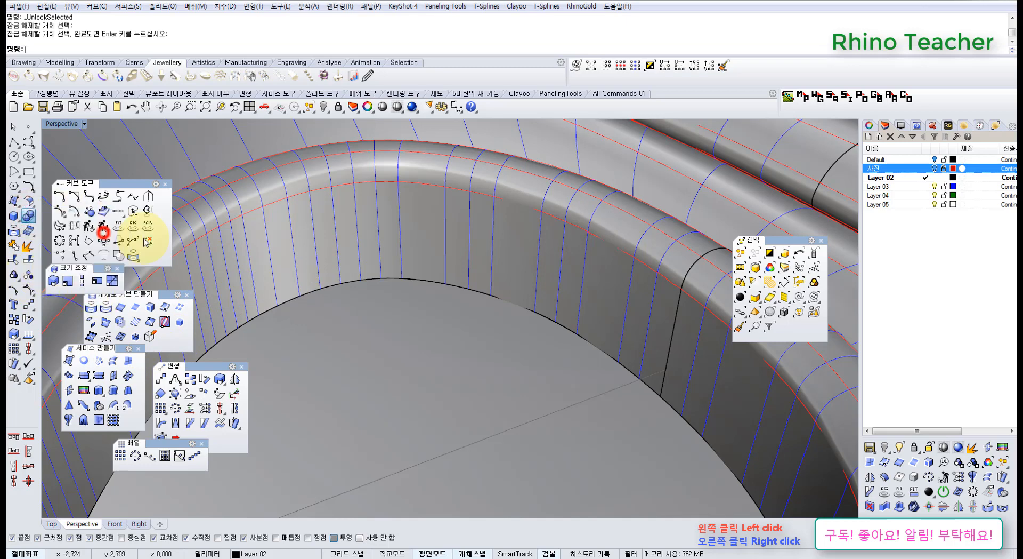
type(".3")
key("Return")
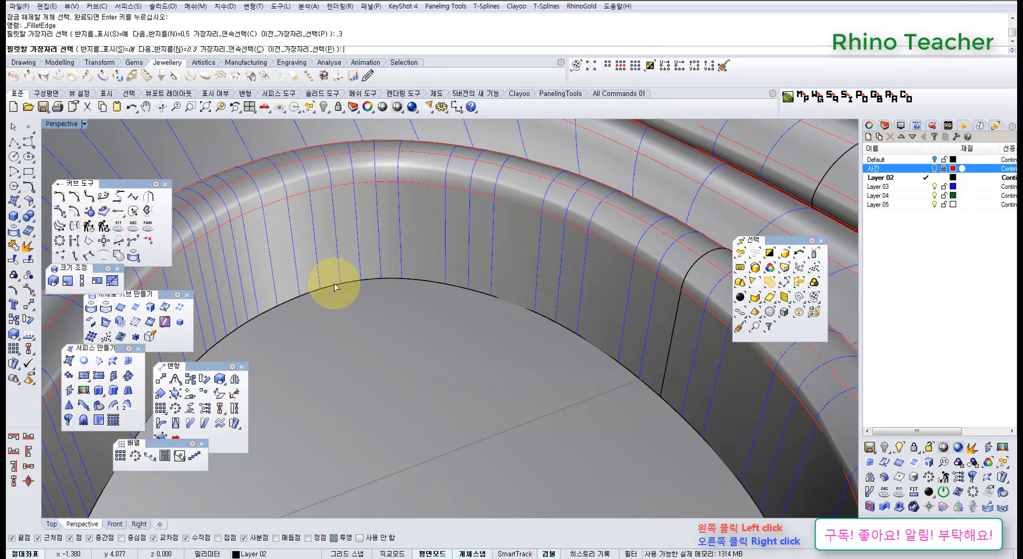
left_click(336, 281)
right_click(341, 284)
right_click(341, 285)
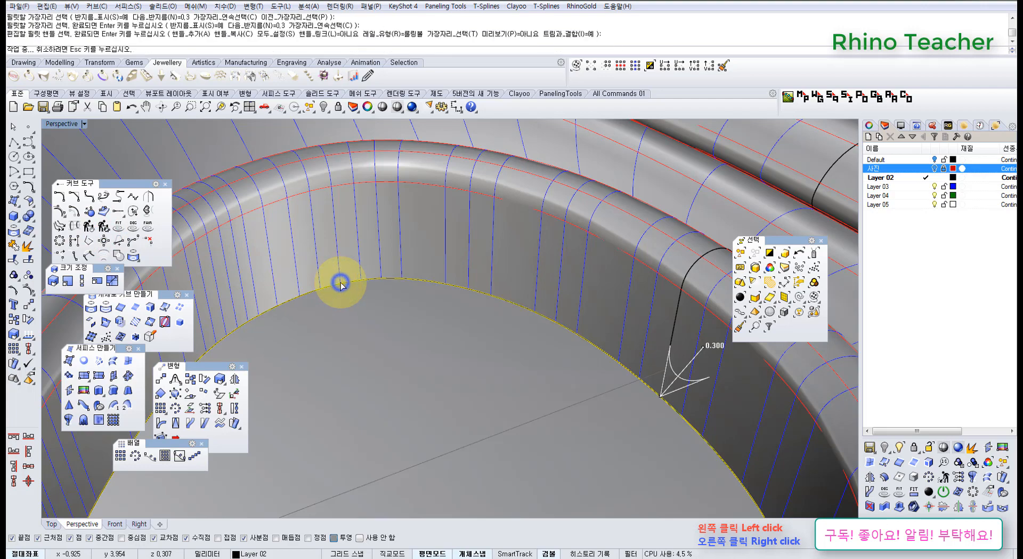
scroll(495, 351, "down", 8)
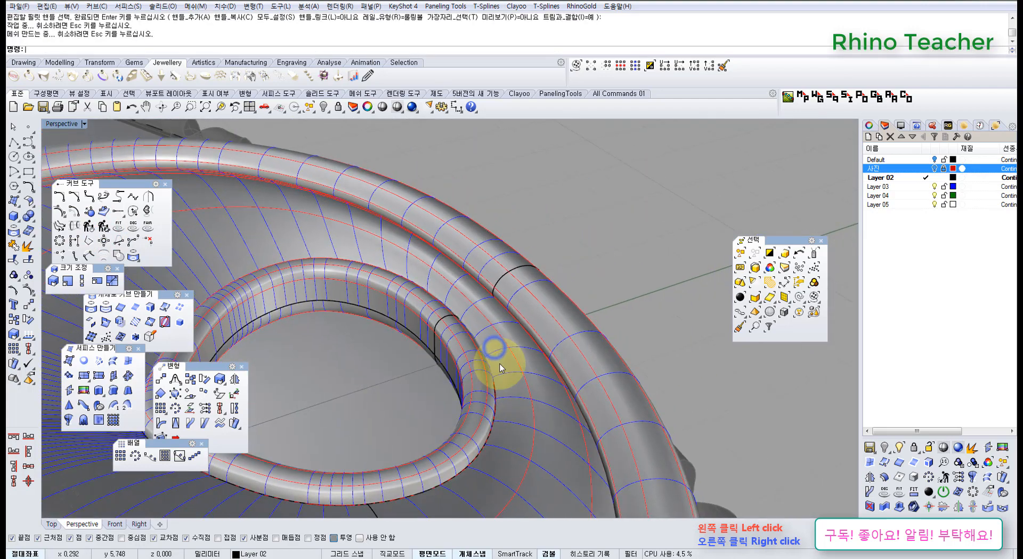
Step: Hide the large base body to check the filleted opening, and undo the hiding
left_click(399, 376)
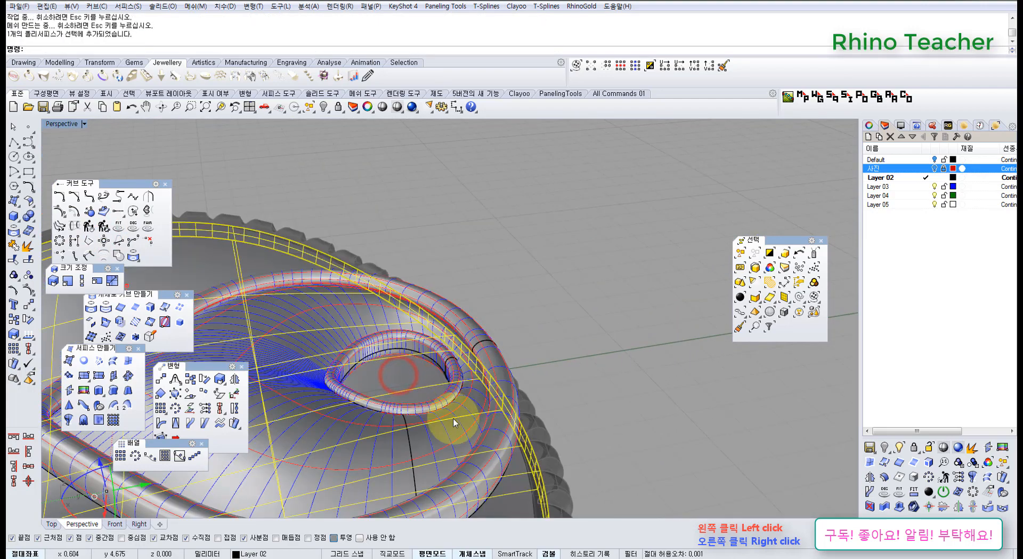
key("ctrl+h")
right_click_drag(466, 440, 400, 417)
scroll(433, 360, "up", 7)
key("ctrl+z")
Step: Extrude the inner edge of the teardrop's small opening downward into a tube passing below the base body, without making it solid
scroll(400, 417, "down", 5)
right_click_drag(393, 292, 366, 403)
scroll(366, 407, "up", 3)
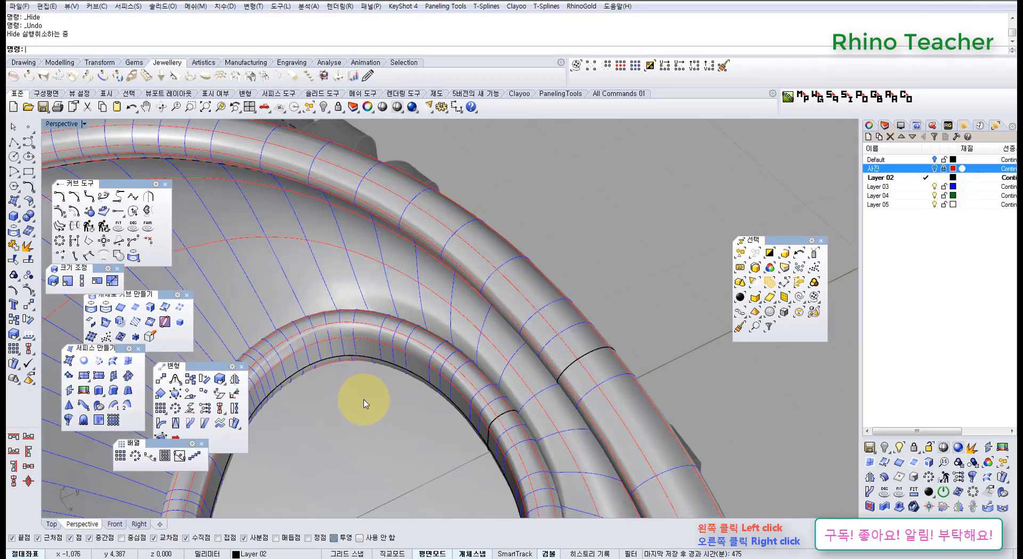
left_click(385, 363)
scroll(390, 375, "down", 5)
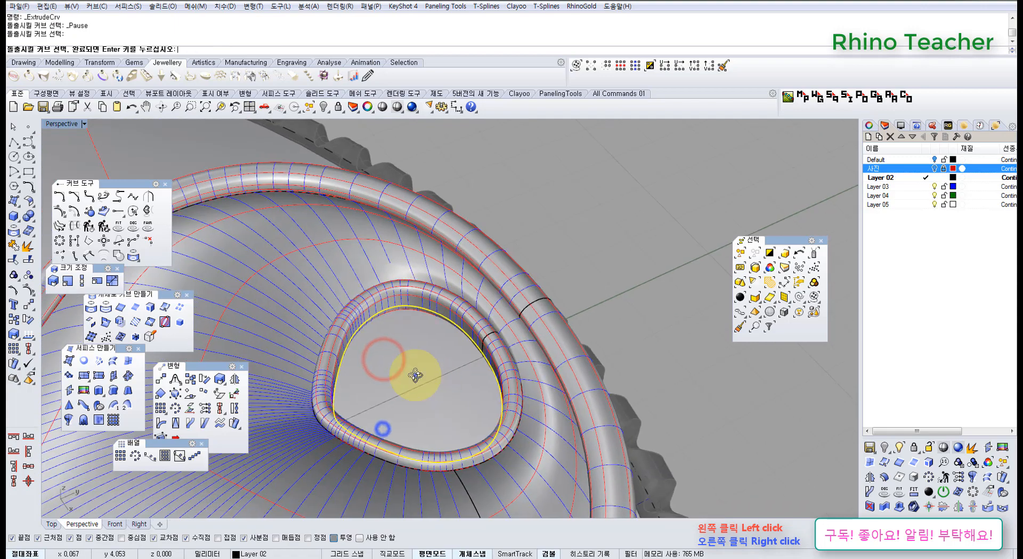
right_click_drag(415, 372, 376, 364)
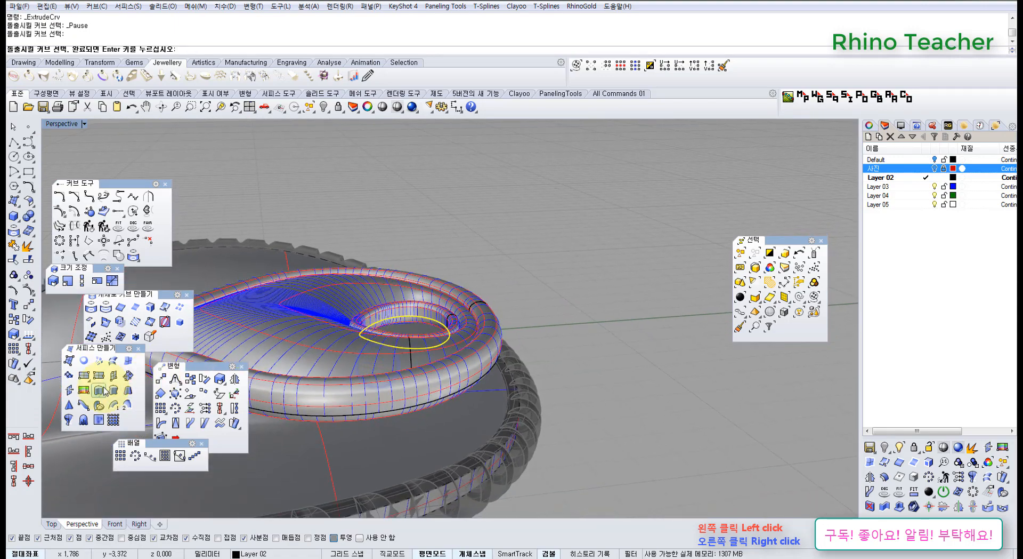
left_click(102, 389)
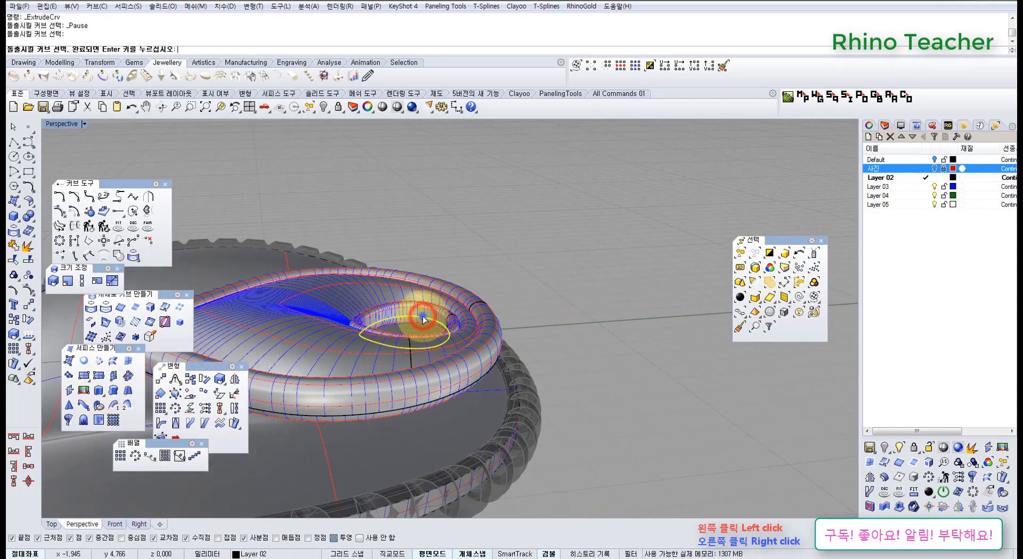
key("Return")
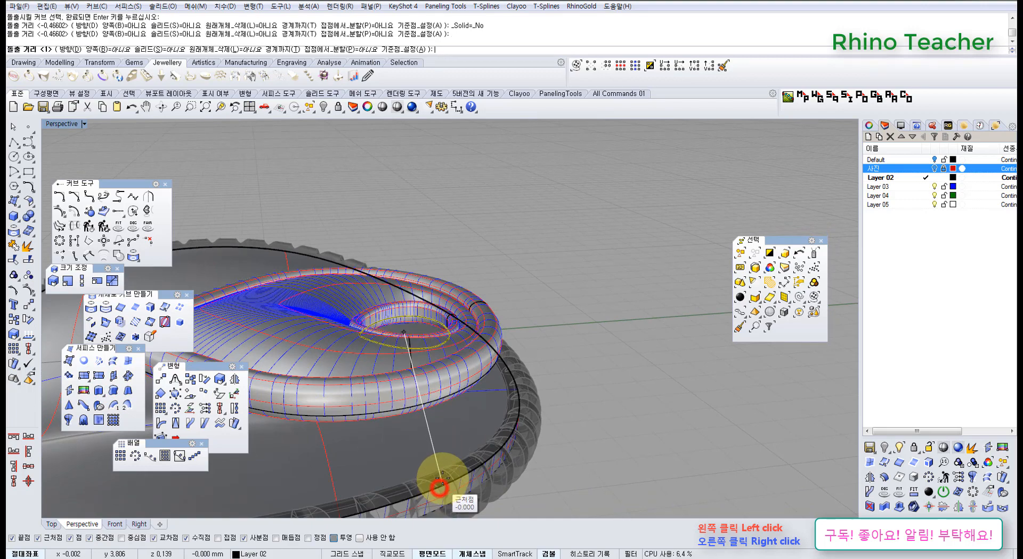
scroll(504, 437, "down", 5)
left_click(541, 477)
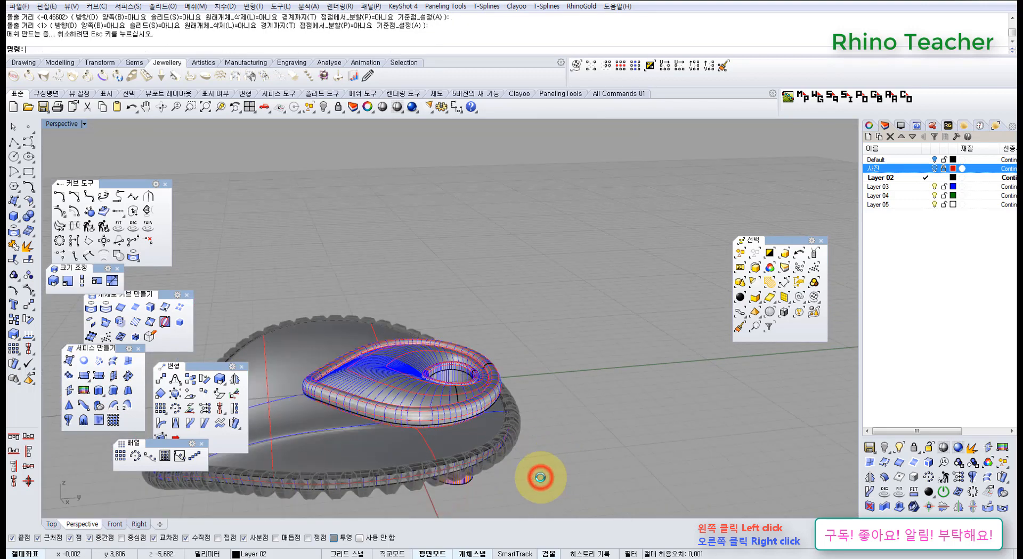
Step: Move the extruded tube upward along the Z axis so it passes through the base body
right_click_drag(538, 468, 514, 391)
scroll(514, 394, "up", 8)
left_click(571, 446)
left_click(400, 456)
scroll(405, 452, "down", 4)
right_click_drag(412, 447, 446, 367, "shift")
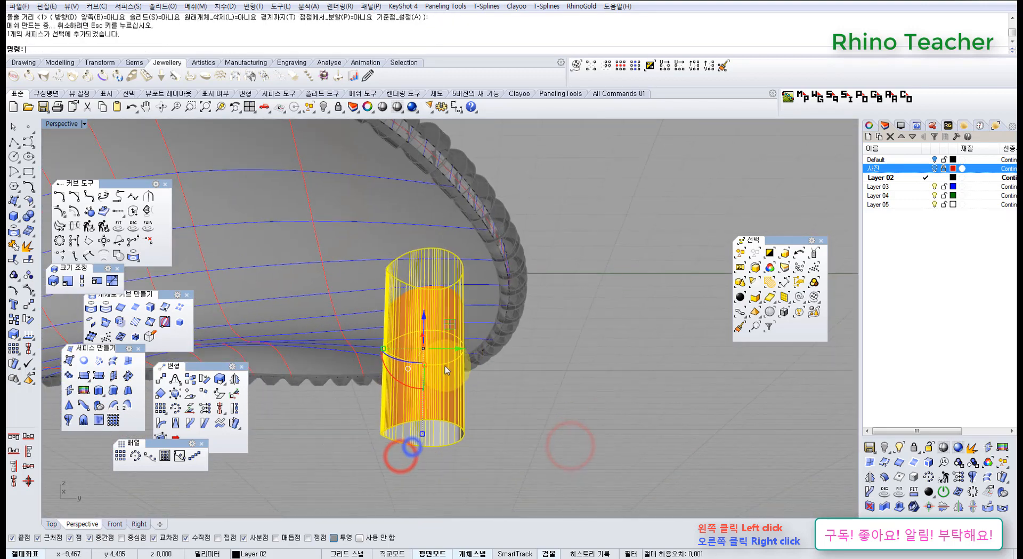
left_click_drag(424, 320, 424, 276)
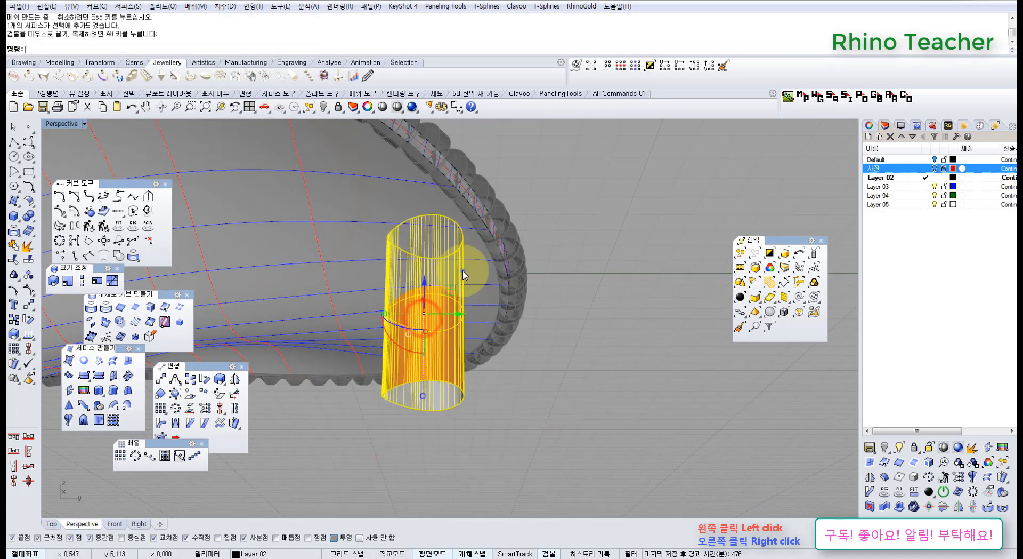
right_click_drag(464, 270, 445, 341)
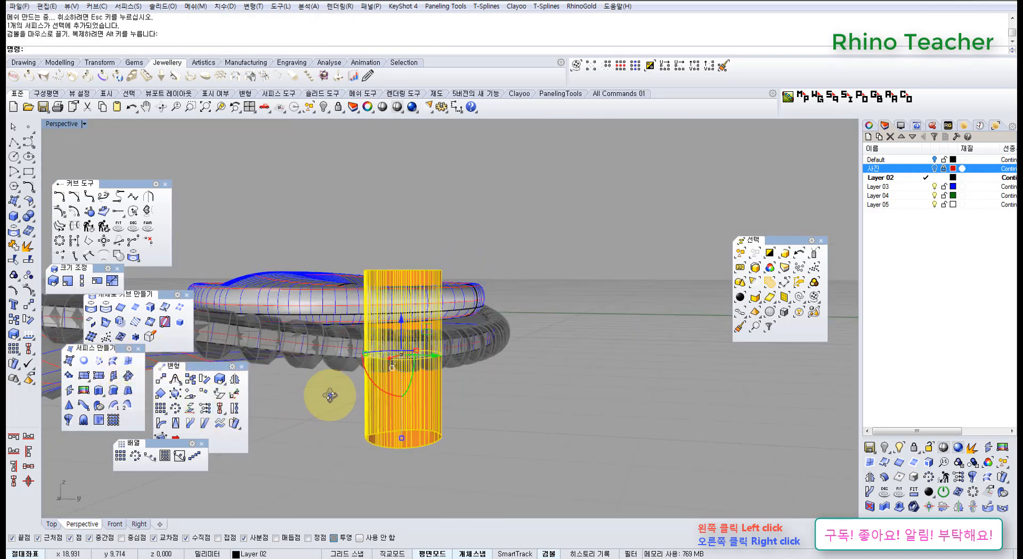
right_click_drag(330, 395, 225, 406)
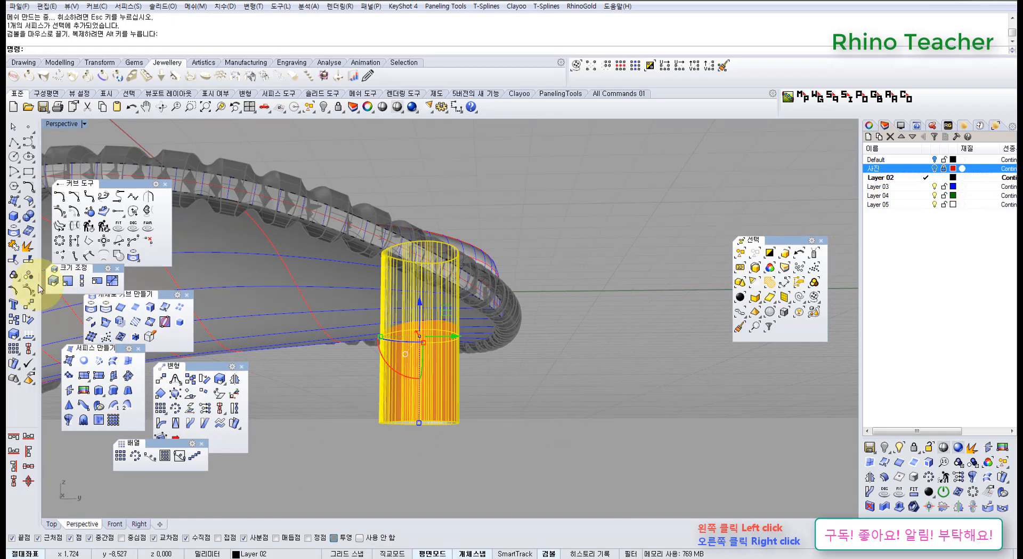
Step: Cap both open ends of the extruded tube to make it a closed solid
left_click(26, 308)
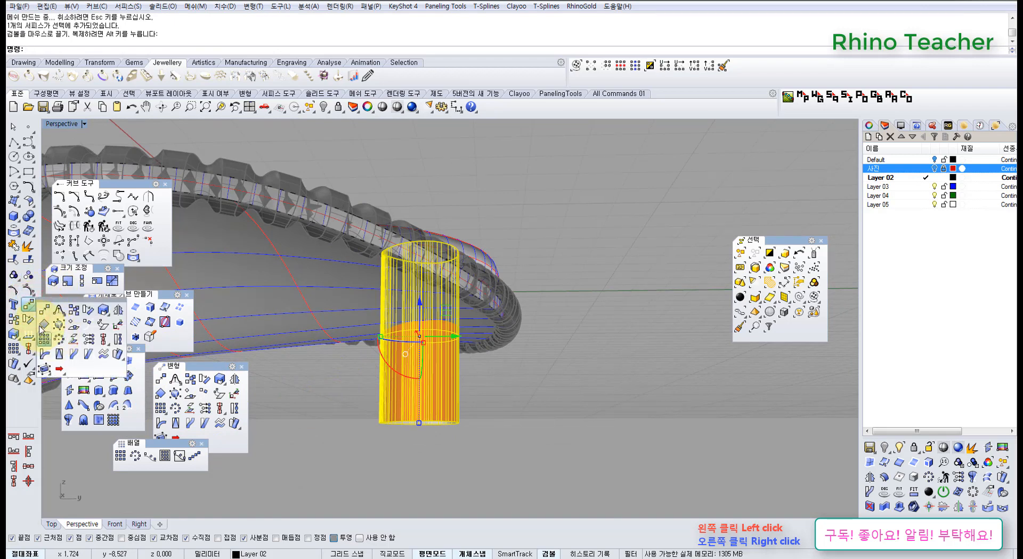
left_click(29, 226)
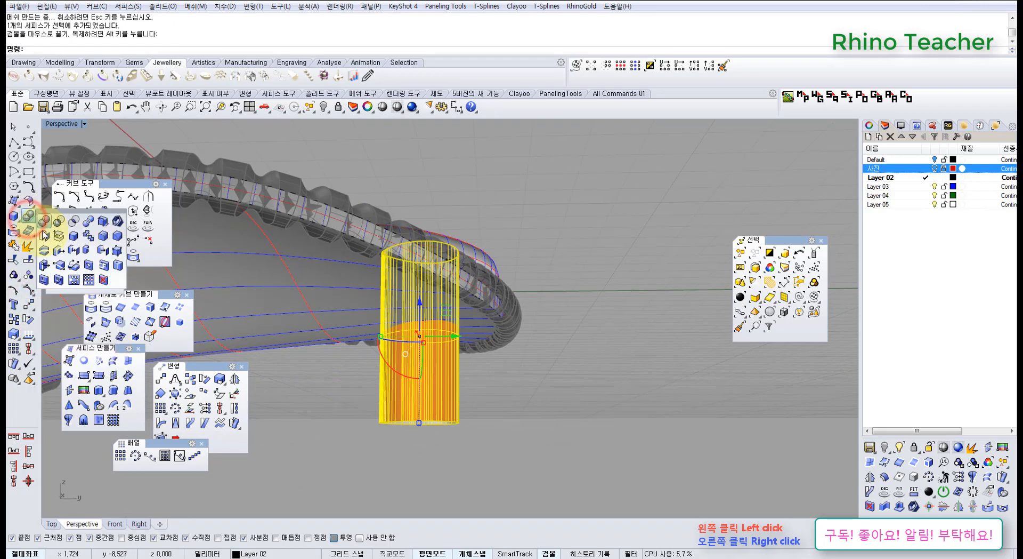
left_click(42, 235)
right_click_drag(423, 327, 498, 361)
left_click(616, 399)
Step: Subtract the capped tube from the large base body with a Boolean Difference, keeping the cutting solid
left_click(487, 453)
right_click_drag(531, 427, 496, 358)
scroll(482, 323, "up", 7)
right_click_drag(480, 324, 274, 332)
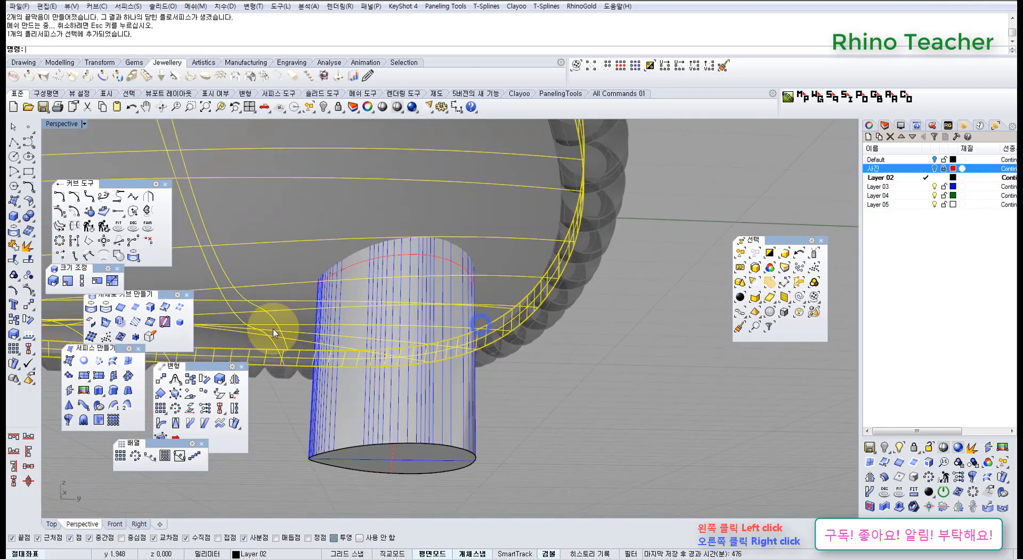
right_click_drag(358, 344, 375, 349)
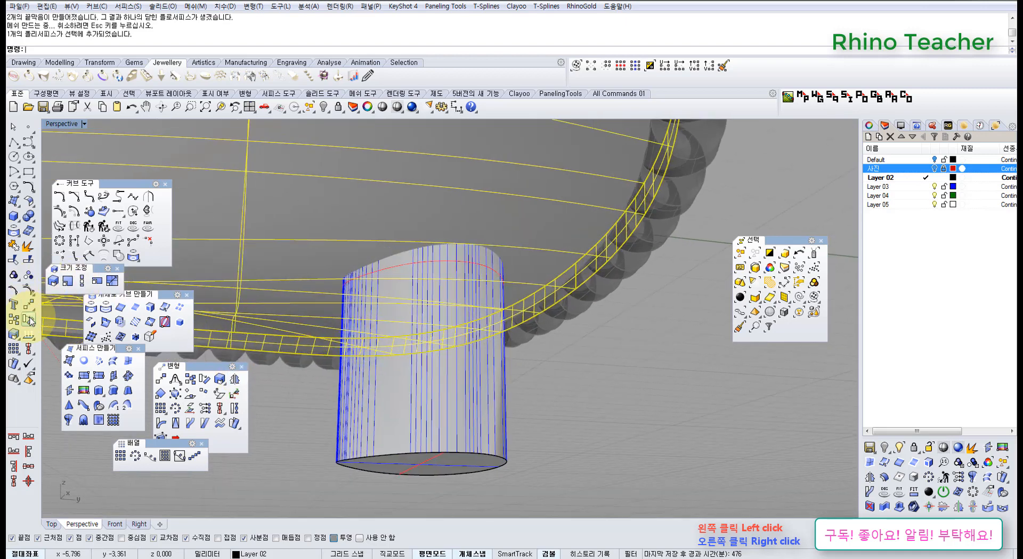
left_click(27, 215)
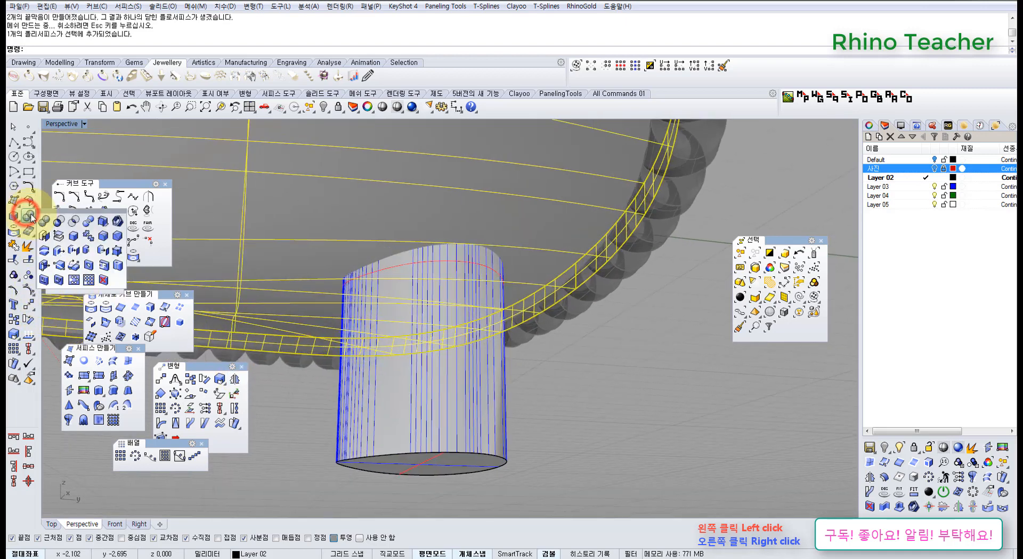
left_click(59, 221)
left_click(418, 370)
key("Return")
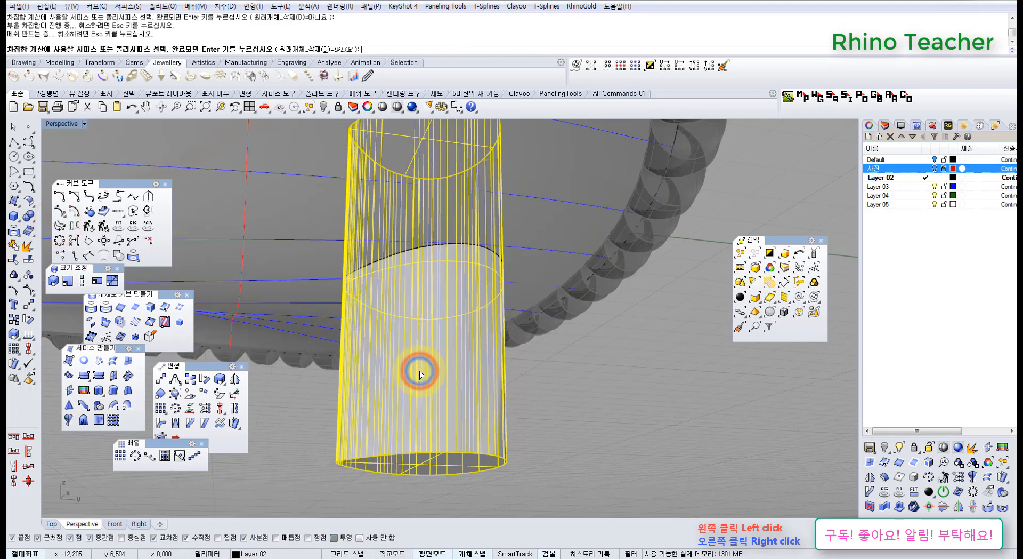
Step: Delete the leftover capped tube and check the opening cut through the base body from below
scroll(426, 371, "down", 5)
key("Delete")
right_click_drag(429, 371, 511, 333)
scroll(463, 277, "up", 3)
scroll(511, 334, "up", 5)
right_click_drag(512, 334, 427, 325)
right_click_drag(427, 325, 452, 332)
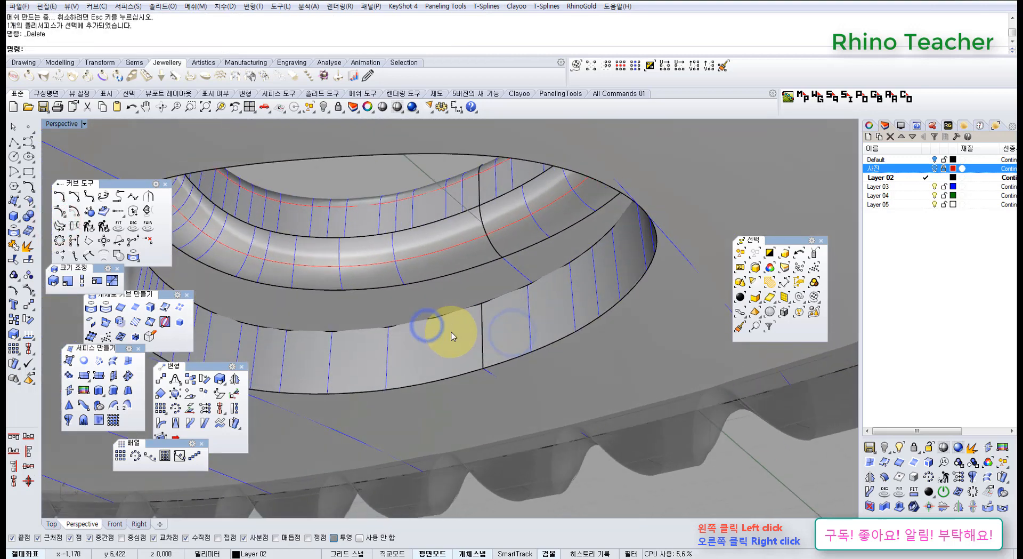
Step: Close the floating tool palettes for making curves from objects, curve tools and transforms
left_click(187, 295)
left_click(165, 185)
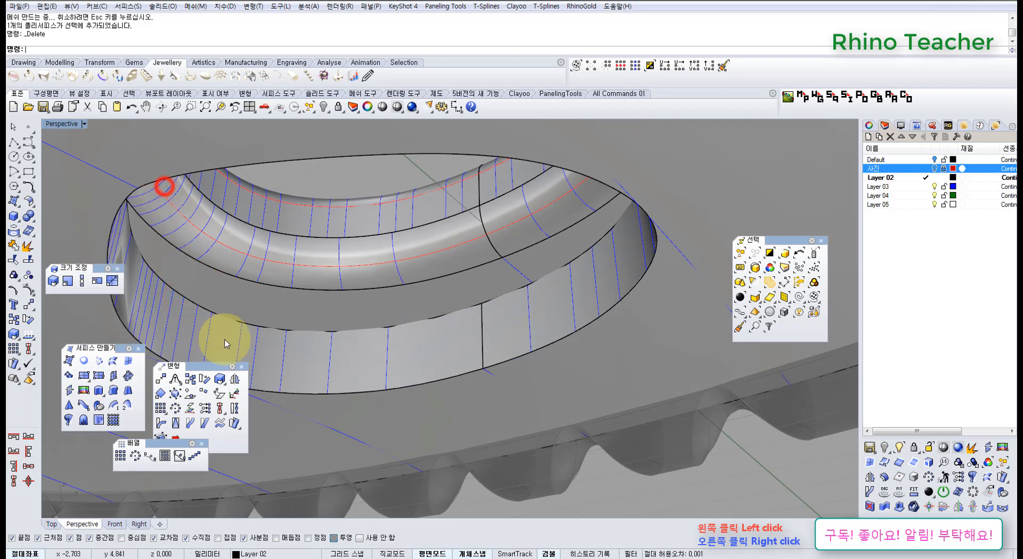
left_click(243, 368)
right_click_drag(335, 389, 366, 337)
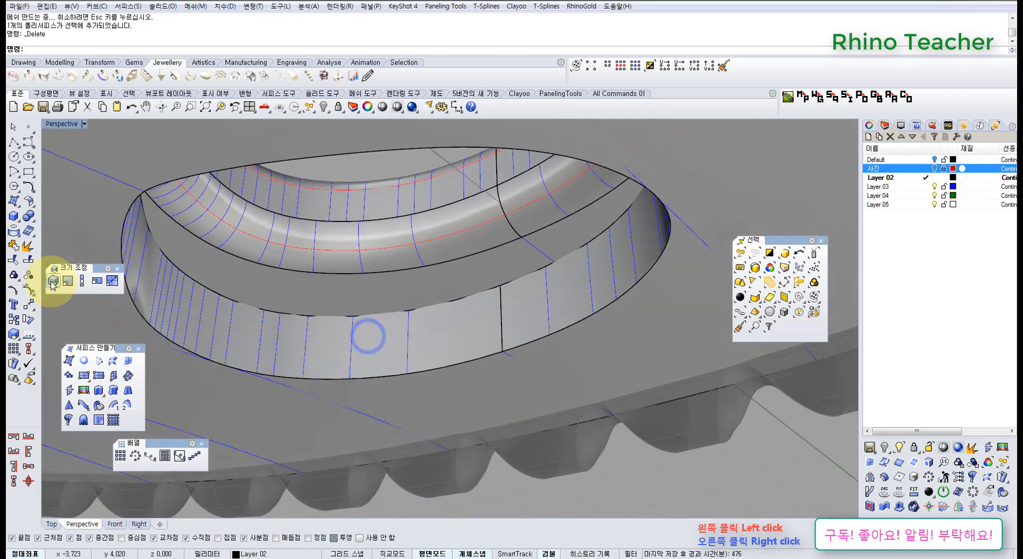
left_click(26, 219)
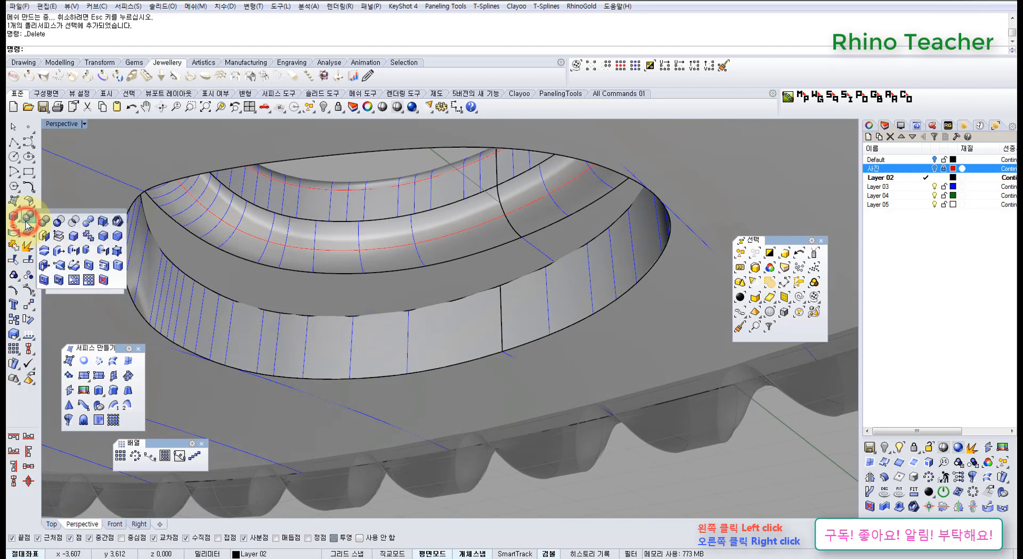
left_click(102, 238)
right_click_drag(391, 322, 400, 345)
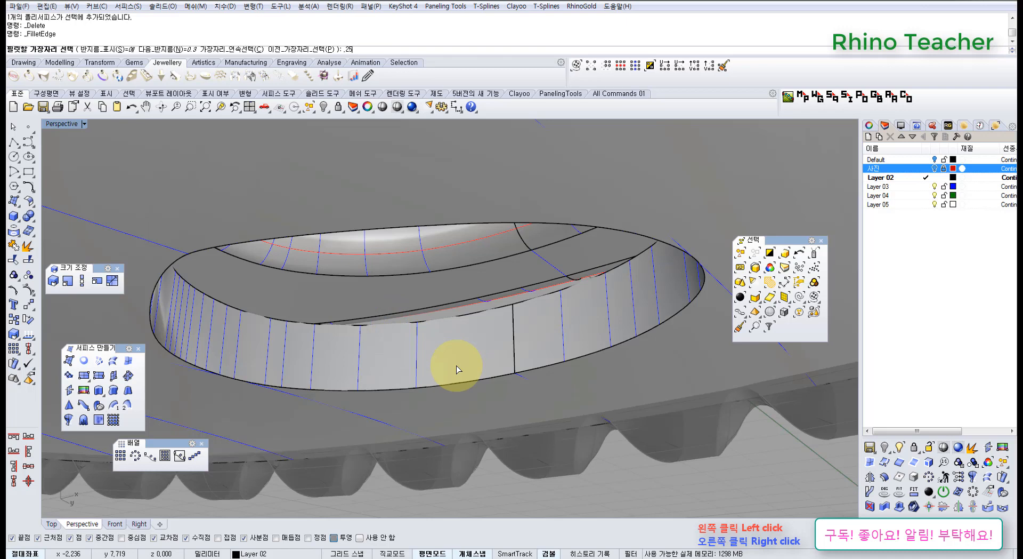
key("Return")
key("Return")
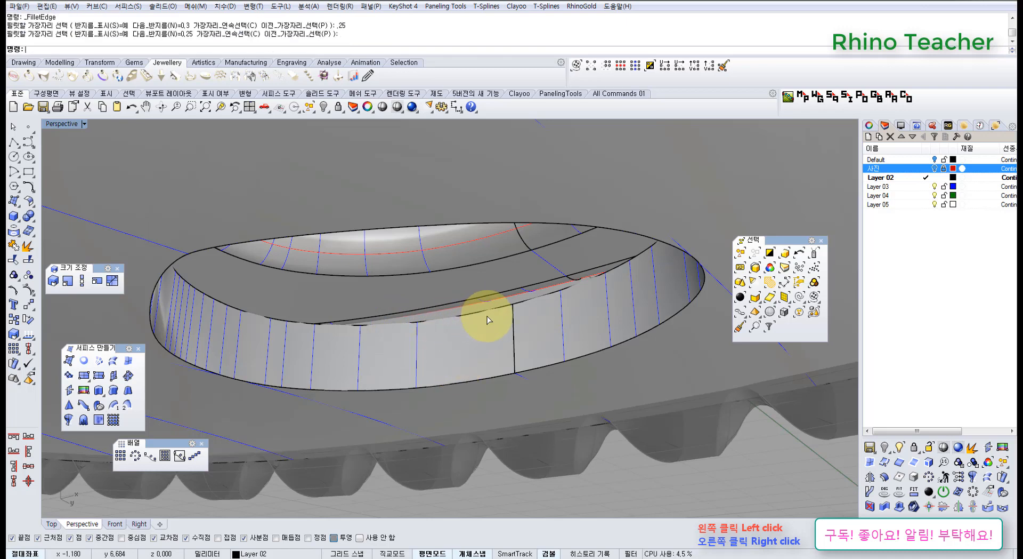
Step: Fillet the upper inner edge of the opening cut through the base body with a 0.24 radius
right_click(488, 318)
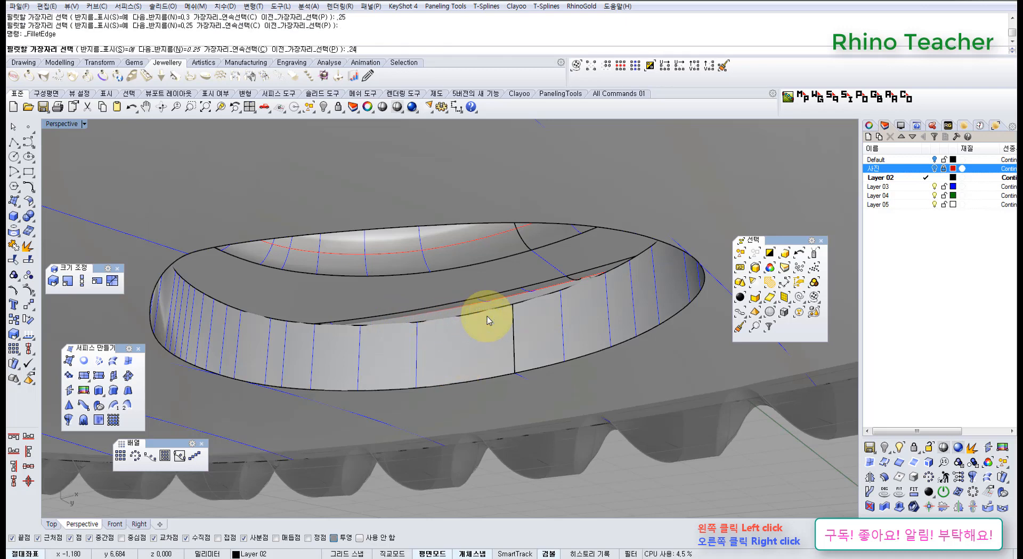
type(".24")
key("Return")
left_click(487, 318)
right_click(488, 316)
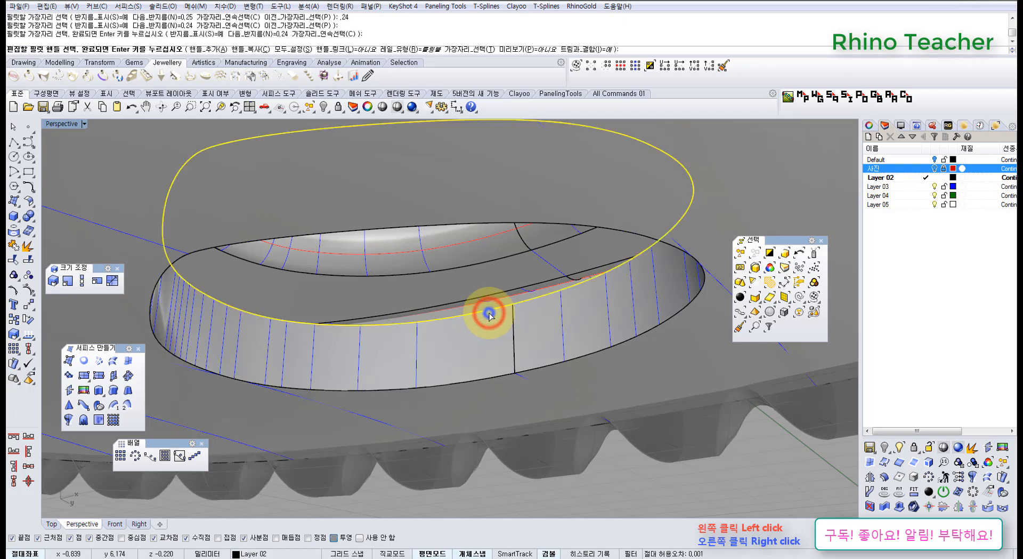
right_click(486, 347)
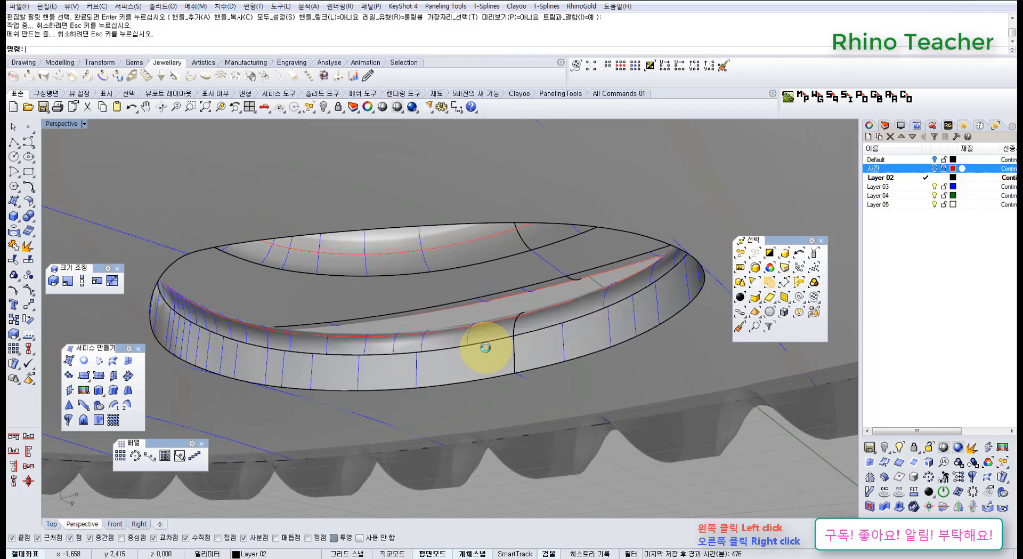
Step: Fillet the opening's lower outer edge on the underside of the base body with the same 0.24 radius
right_click(487, 346)
left_click(491, 378)
right_click(491, 378)
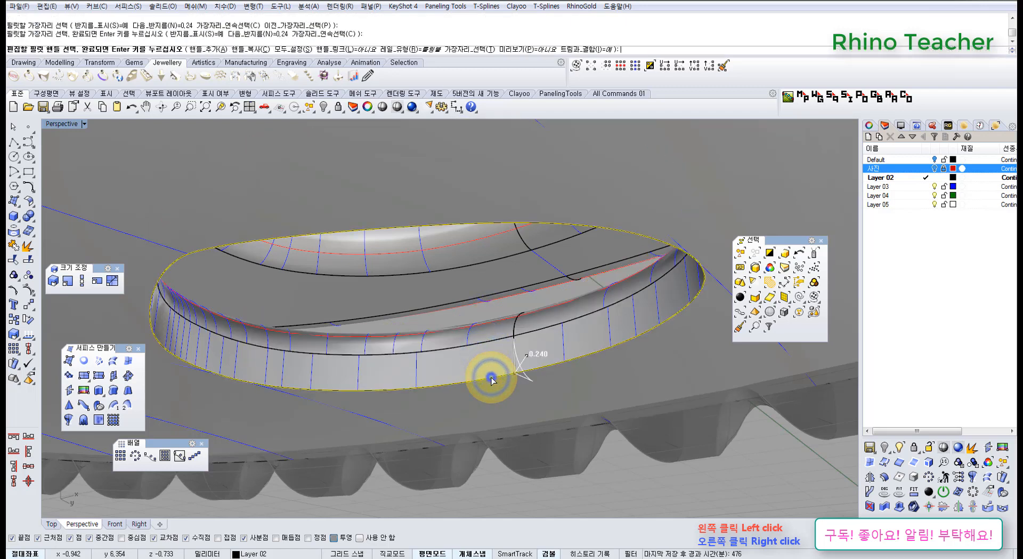
right_click(491, 379)
Step: Examine the filleted opening and its fit with the teardrop setting from below, in perspective and from the top view
scroll(524, 365, "down", 8)
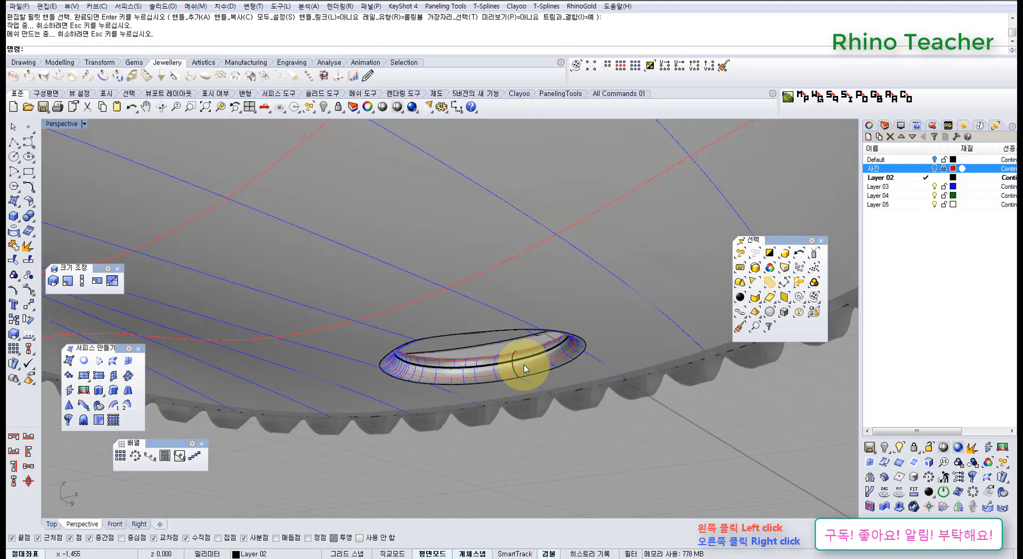
right_click_drag(536, 313, 499, 419)
scroll(501, 420, "up", 5)
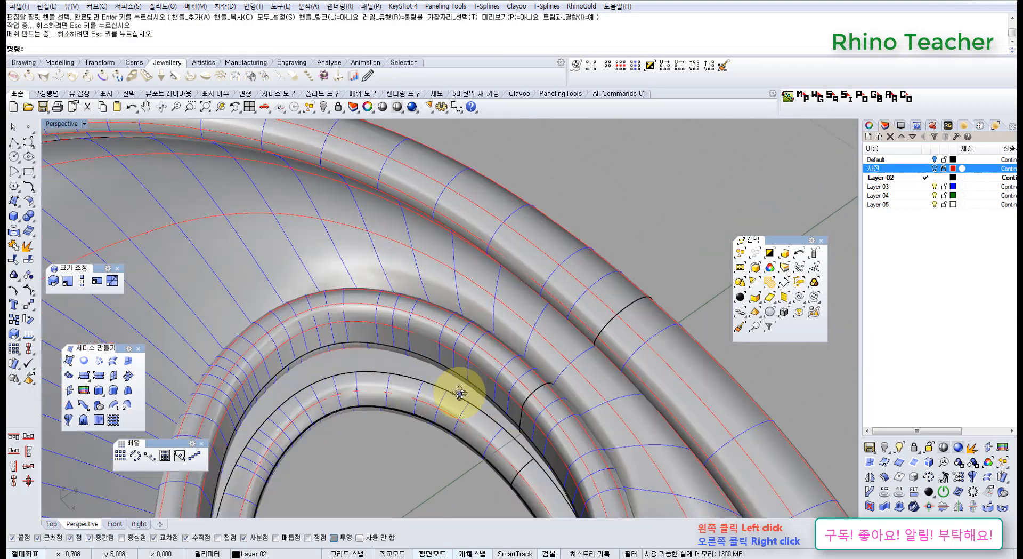
mouse_move(458, 393)
right_mouse_down()
mouse_move(512, 442)
mouse_move(487, 364)
mouse_move(457, 349)
right_mouse_up()
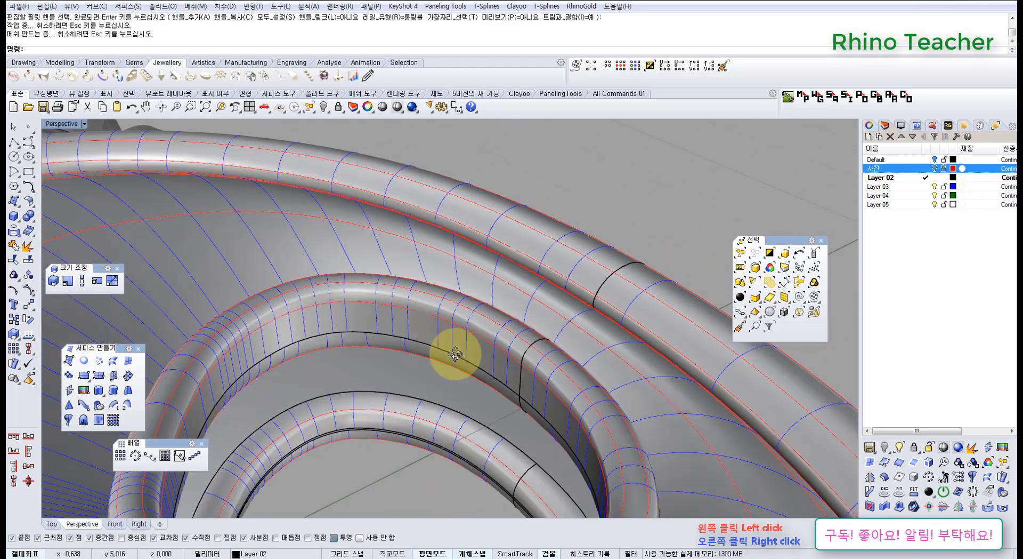
mouse_move(496, 470)
right_mouse_down()
mouse_move(490, 393)
mouse_move(505, 359)
mouse_move(504, 444)
mouse_move(423, 375)
right_mouse_up()
scroll(464, 432, "up", 8)
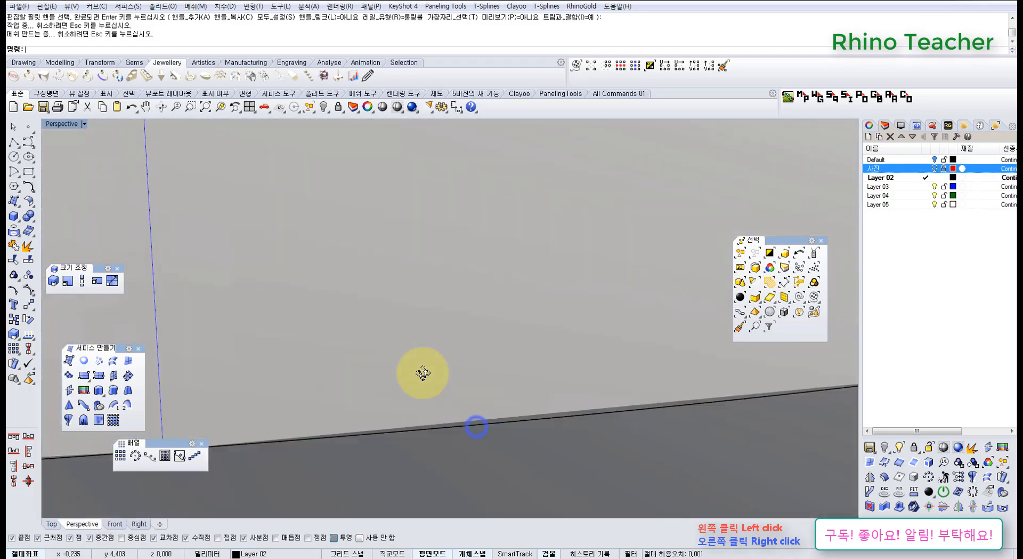
scroll(458, 433, "down", 6)
right_click_drag(459, 434, 441, 330)
right_click_drag(440, 331, 526, 447)
key("ctrl+F1")
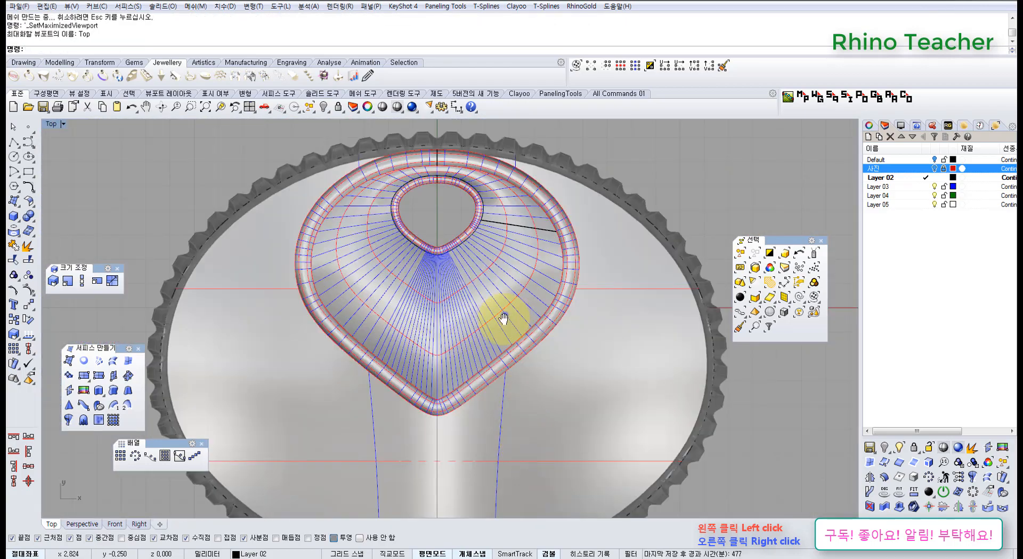
mouse_move(505, 318)
right_mouse_down()
mouse_move(496, 414)
mouse_move(434, 251)
mouse_move(450, 338)
mouse_move(496, 336)
mouse_move(485, 321)
right_mouse_up()
scroll(483, 342, "up", 6)
key("ctrl+F4")
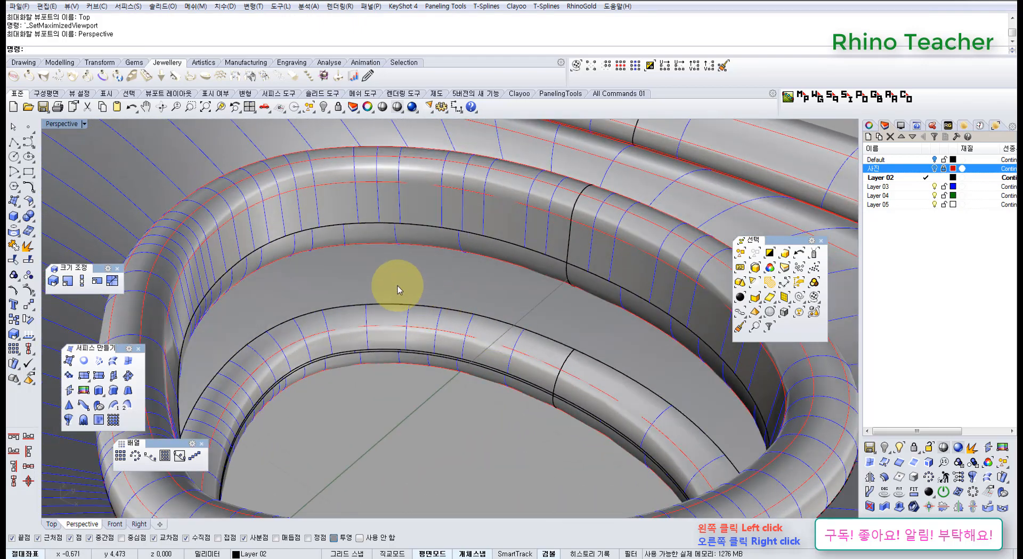
right_click_drag(453, 290, 407, 233)
key("ctrl+Tab")
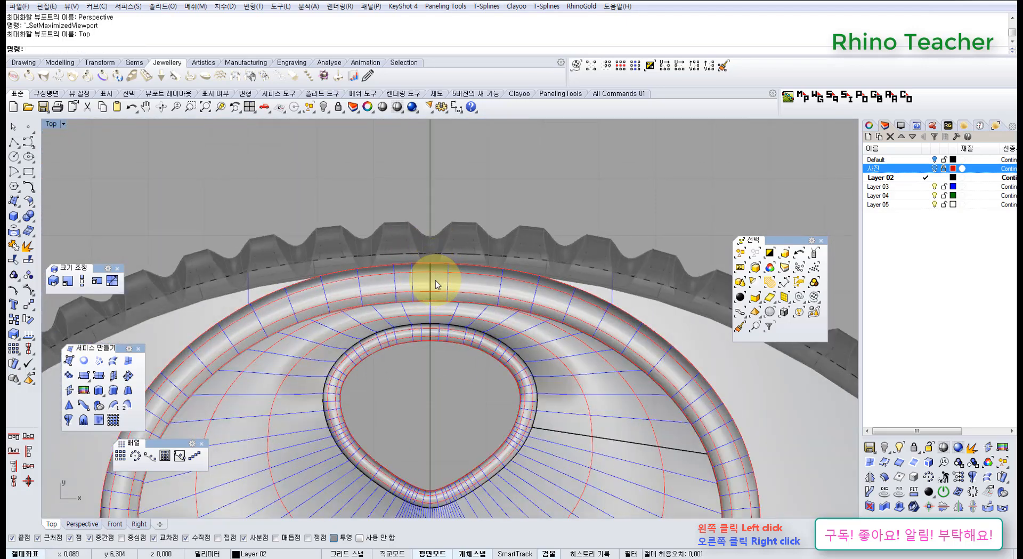
right_click_drag(436, 284, 431, 303, "ctrl")
middle_click(431, 303)
left_click(394, 277)
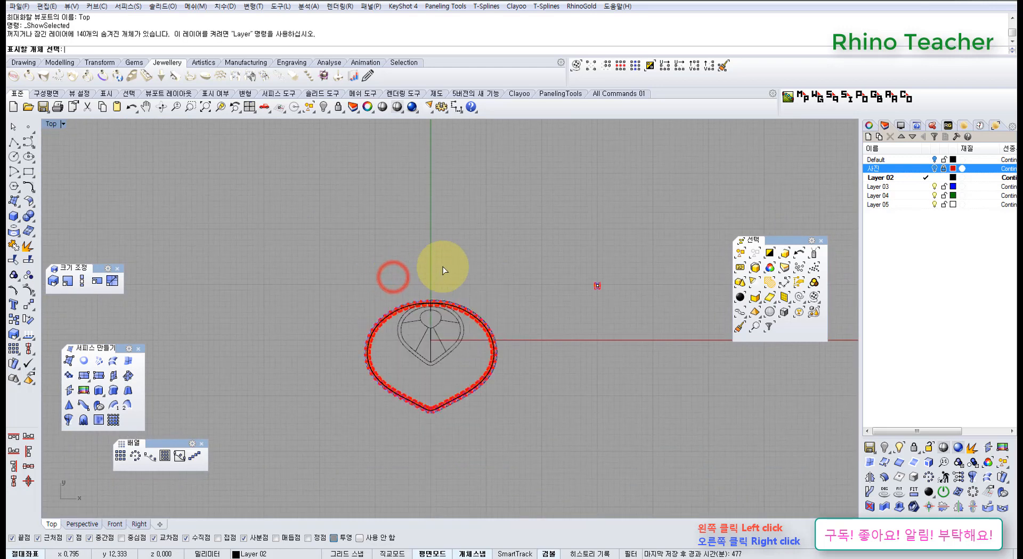
right_click(678, 296)
Step: Turn on the 사진 layer to show the reference photo and bring the round-stone connector above the base into view
left_click(945, 169)
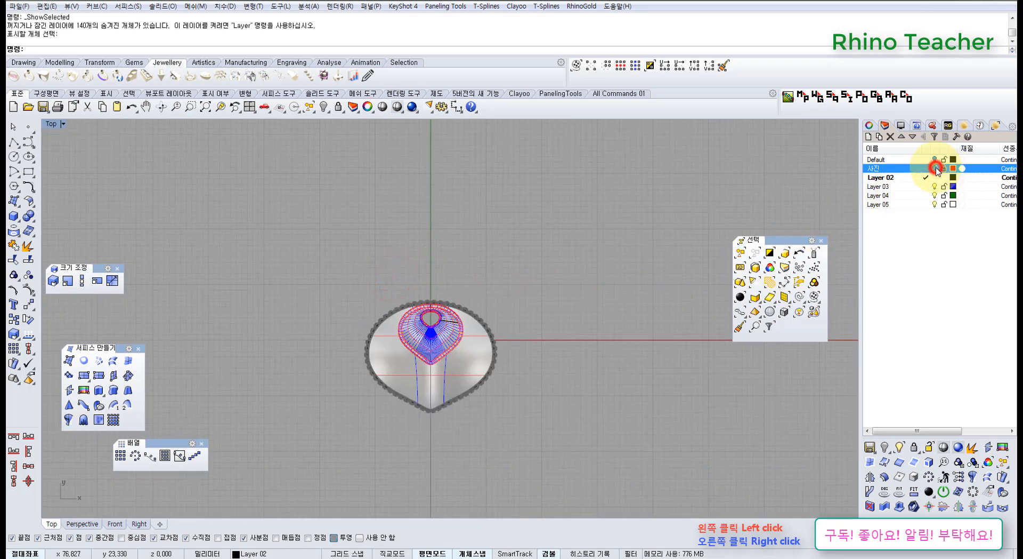
left_click(935, 168)
mouse_move(577, 281)
right_mouse_down("ctrl")
mouse_move(605, 276)
mouse_move(341, 303)
mouse_move(400, 337)
mouse_move(450, 326)
mouse_move(411, 301)
mouse_move(421, 288)
right_mouse_up("ctrl")
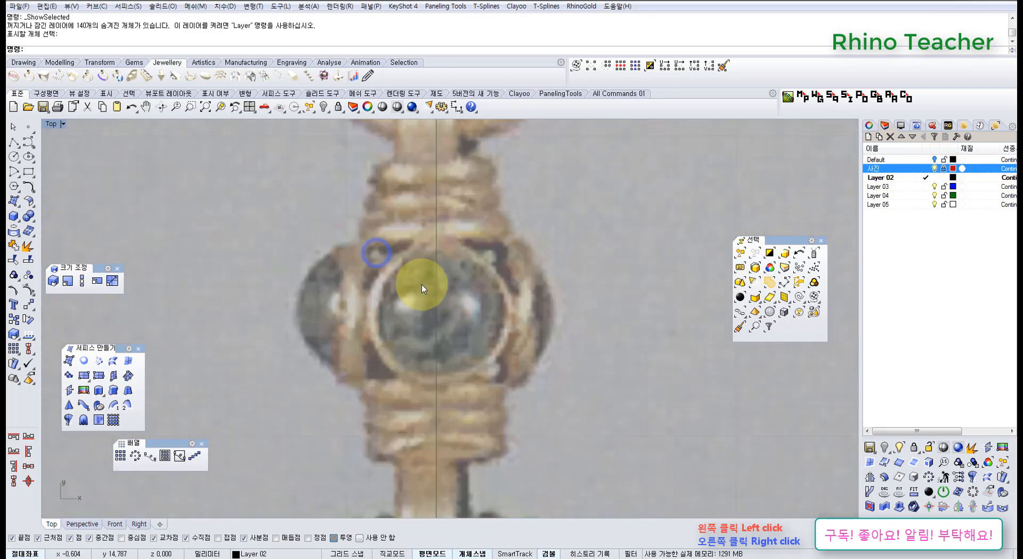
Step: Study the connector with its round stones, ribbed collars and hanging ring in the reference photo above the base
scroll(475, 307, "down", 8)
mouse_move(507, 315)
right_mouse_down()
mouse_move(493, 341)
mouse_move(489, 276)
right_mouse_up()
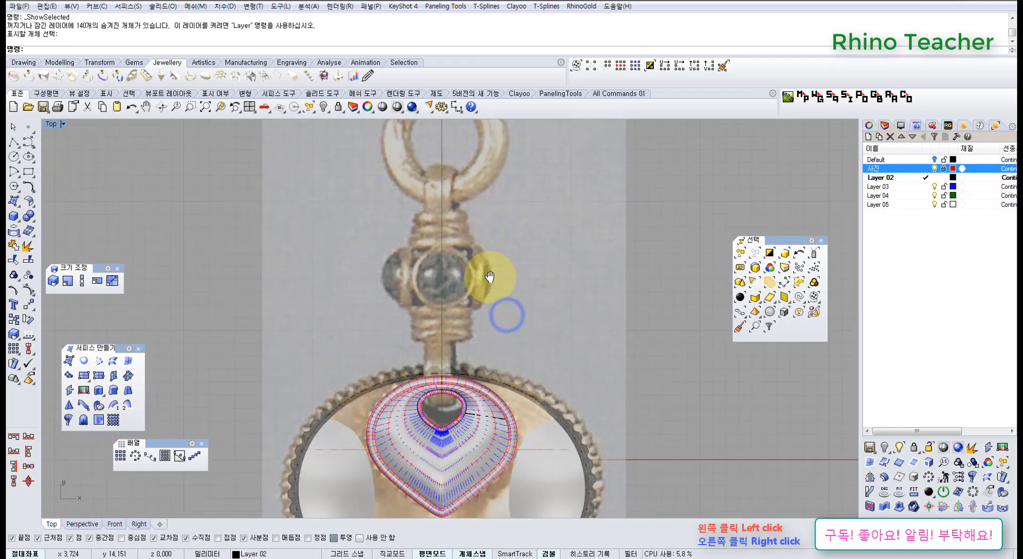
scroll(437, 366, "up", 3)
scroll(430, 302, "up", 3)
scroll(452, 311, "down", 5)
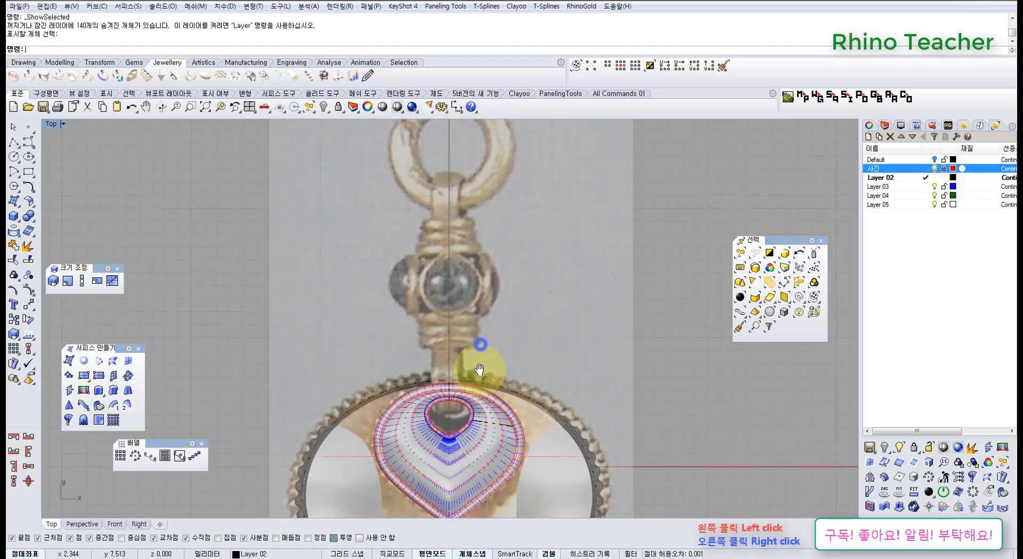
scroll(469, 343, "up", 3)
scroll(459, 330, "down", 5)
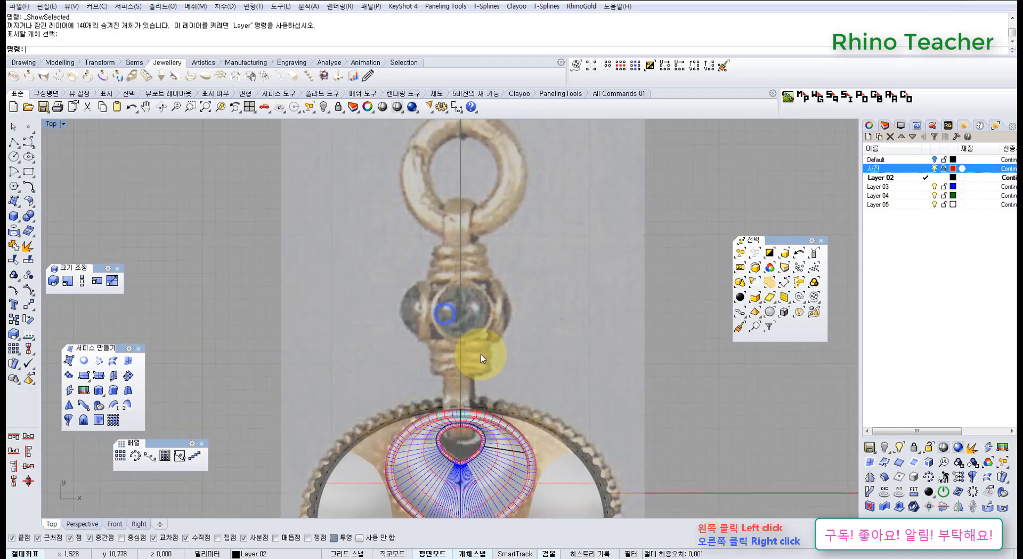
scroll(466, 341, "up", 5)
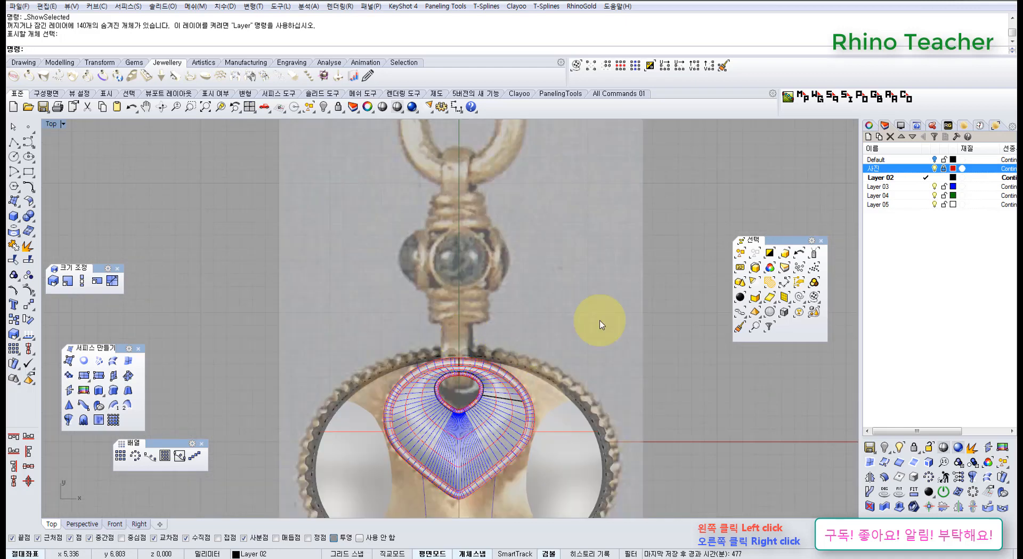
right_click_drag(500, 352, 477, 380)
scroll(505, 265, "up", 4)
scroll(503, 277, "down", 4)
right_click_drag(528, 293, 448, 333)
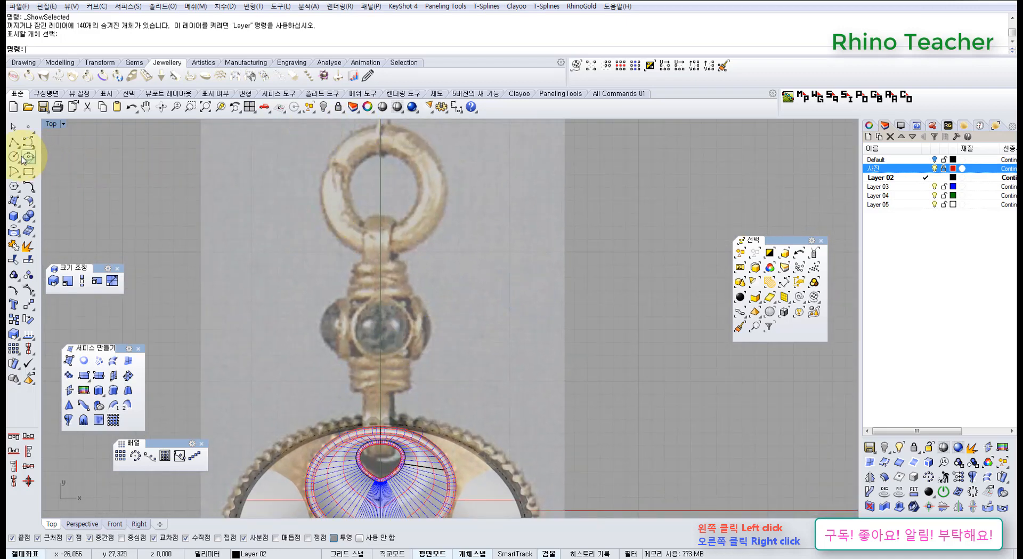
Step: Measure the width of the connector's central round stone in the photo with a trial horizontal polyline
left_click(14, 142)
scroll(387, 333, "up", 4)
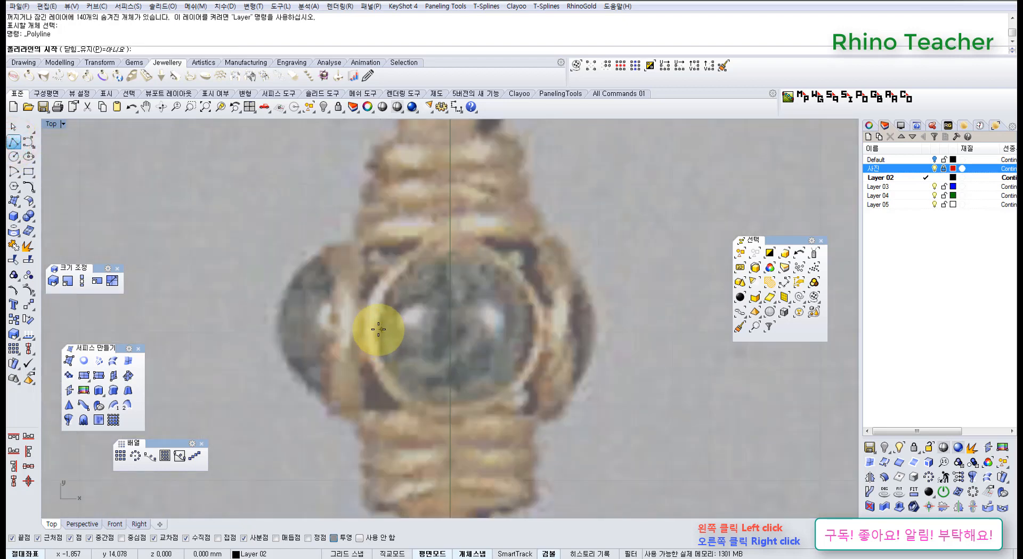
left_click(379, 329)
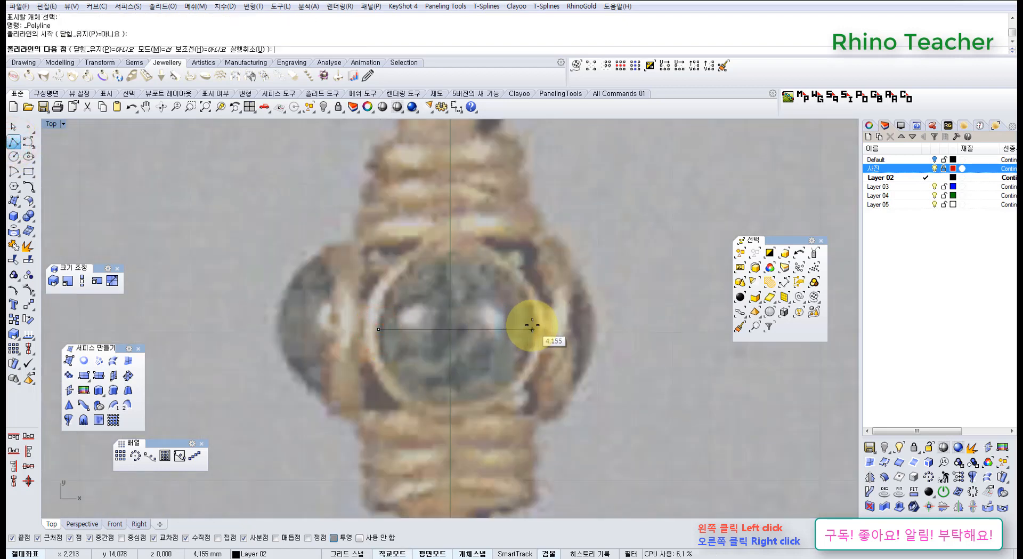
key("Escape")
Step: Draw a circle with a 4 mm diameter centred on the X axis at x 30, clear of the reference photo
scroll(529, 325, "down", 5)
right_click_drag(629, 324, 281, 283)
right_click_drag(420, 333, 346, 226)
left_click(14, 156)
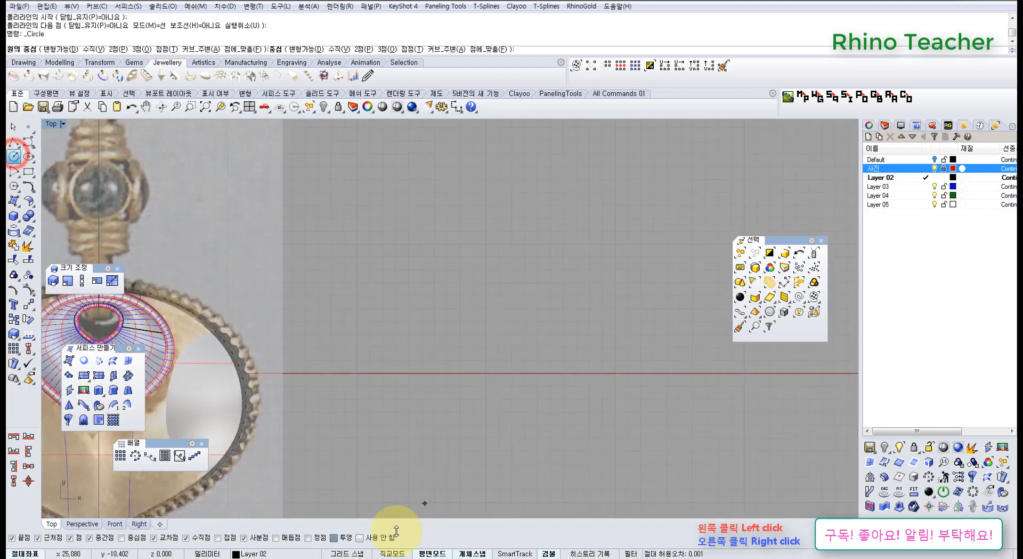
left_click(486, 372)
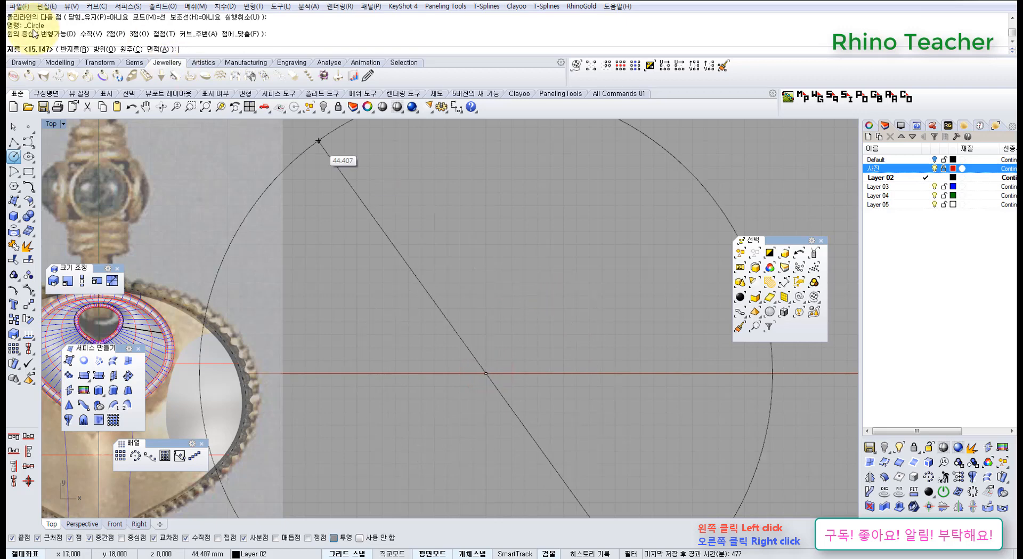
type("4")
key("Return")
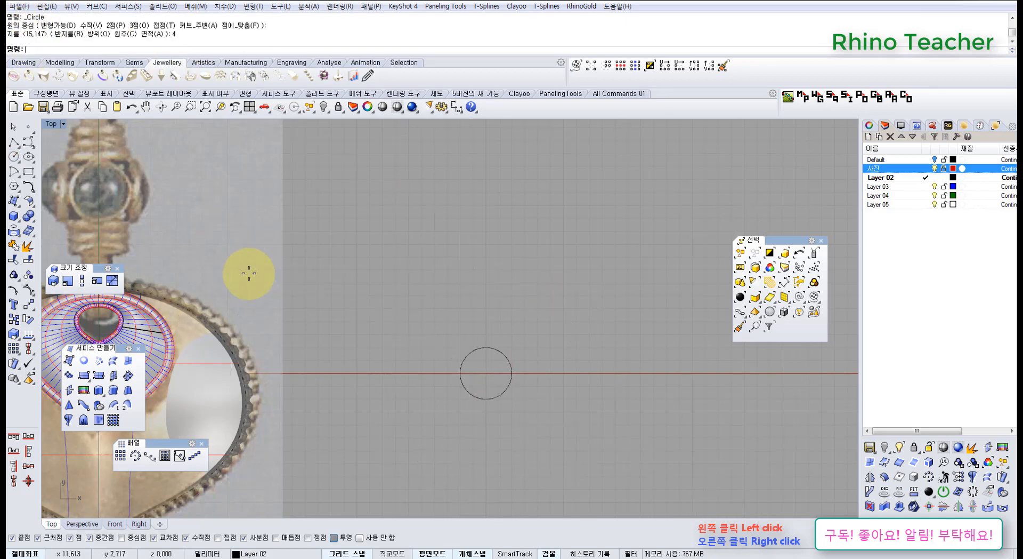
Step: Draw an arc between the circle's two X-axis quadrants, rising about 1.1 mm above the circle's centre in the front view
scroll(459, 368, "up", 5)
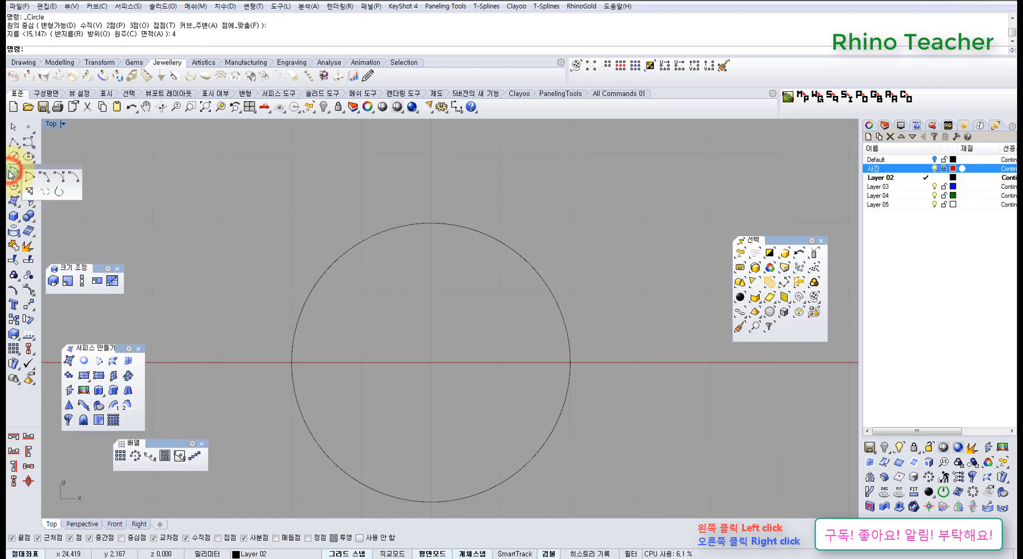
left_click(44, 178)
left_click(292, 363)
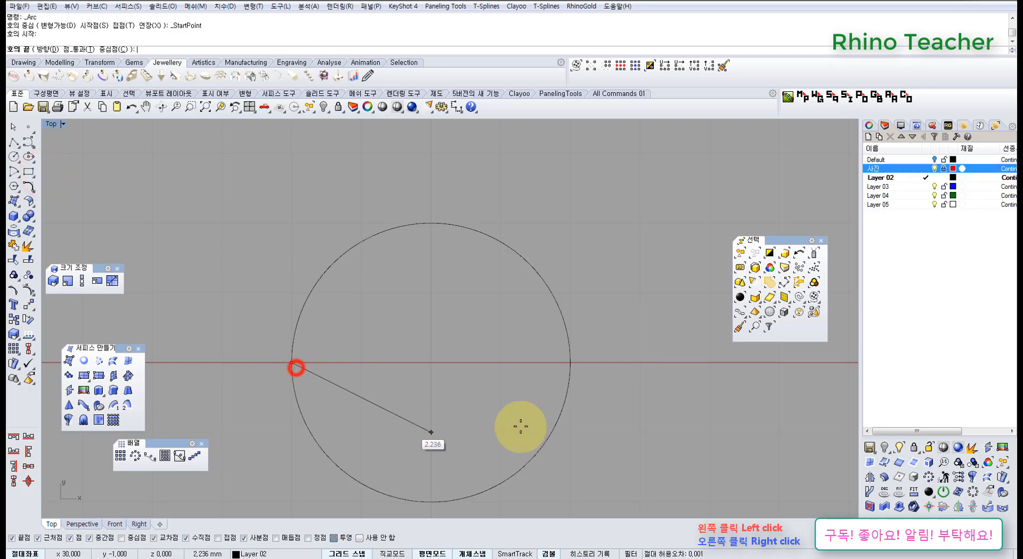
left_click(569, 361)
key("ctrl+F2")
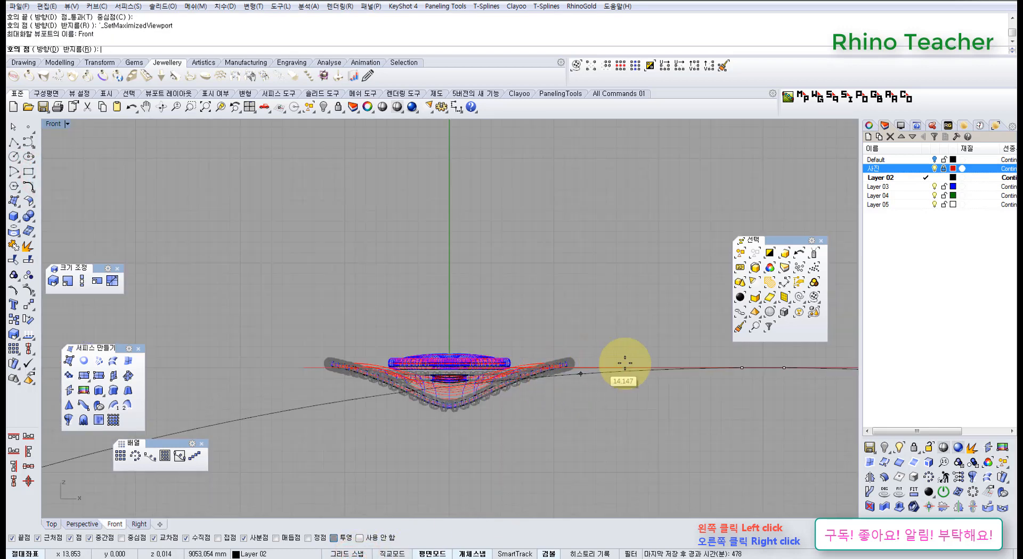
right_click_drag(753, 377, 510, 395)
scroll(520, 376, "up", 8)
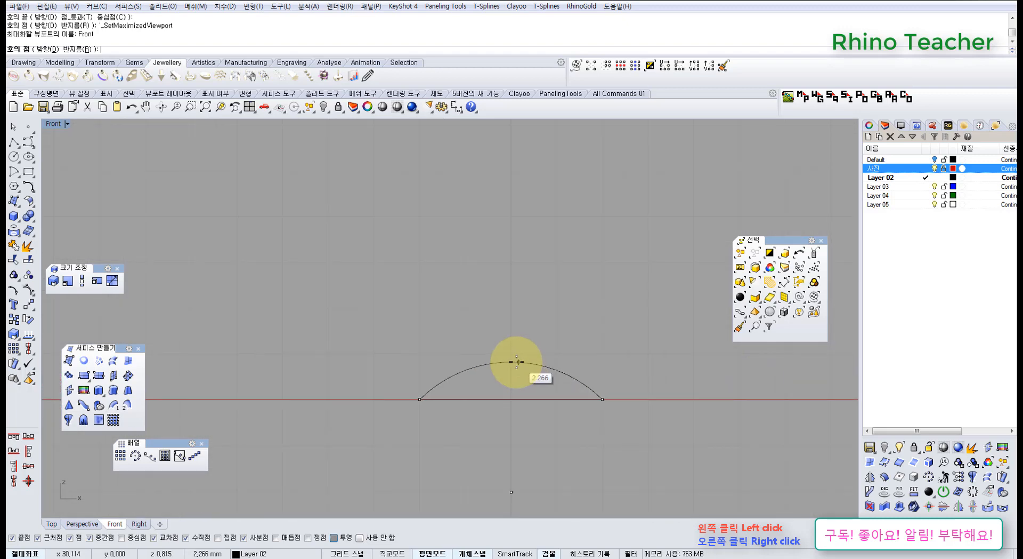
scroll(516, 361, "down", 2)
scroll(511, 348, "up", 6)
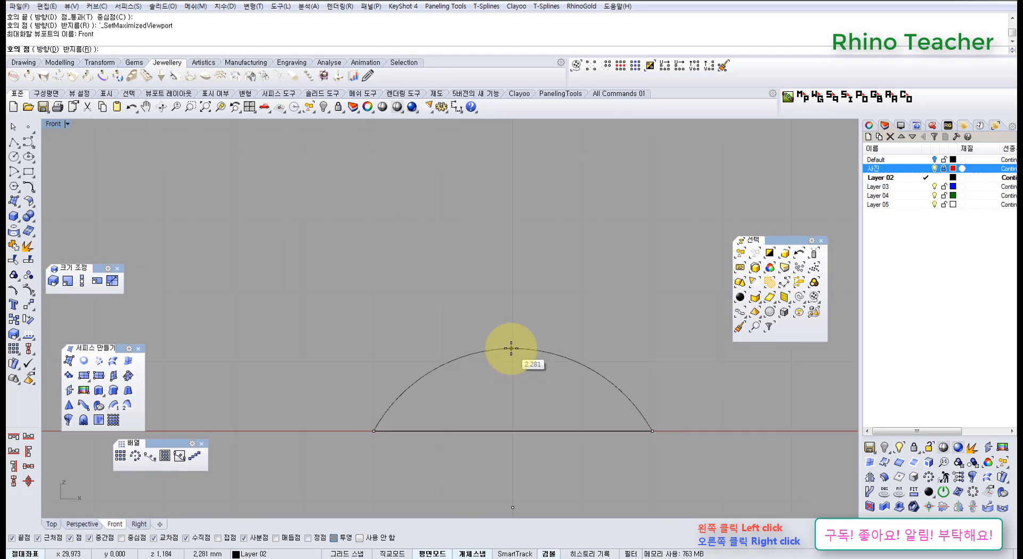
scroll(513, 355, "down", 3)
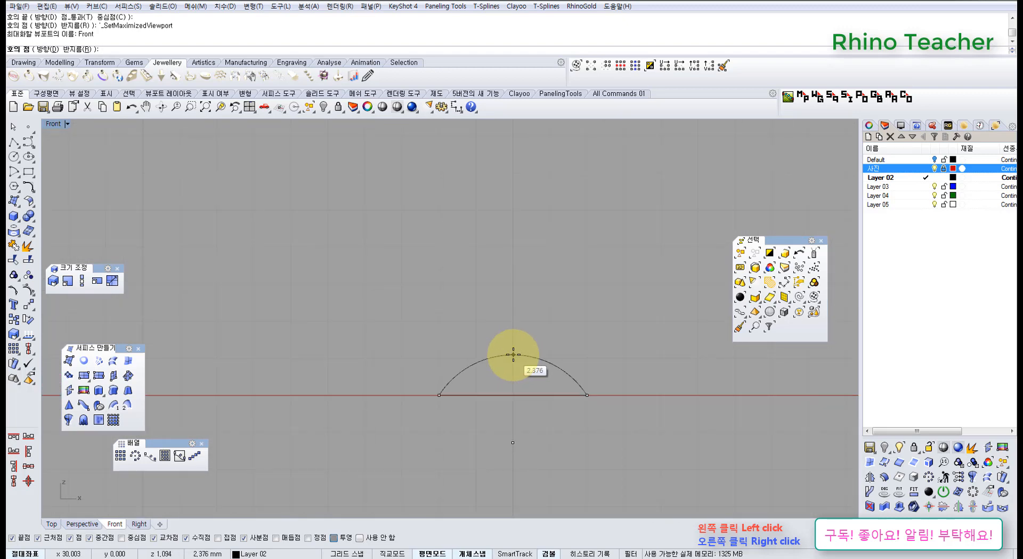
scroll(513, 355, "up", 6)
left_click(514, 354)
Step: Draw a vertical centre line through the arc's midpoint and move it up so it extends beyond both the arc and the X axis
right_click_drag(430, 398, 321, 330)
scroll(401, 288, "down", 6)
left_click(13, 141)
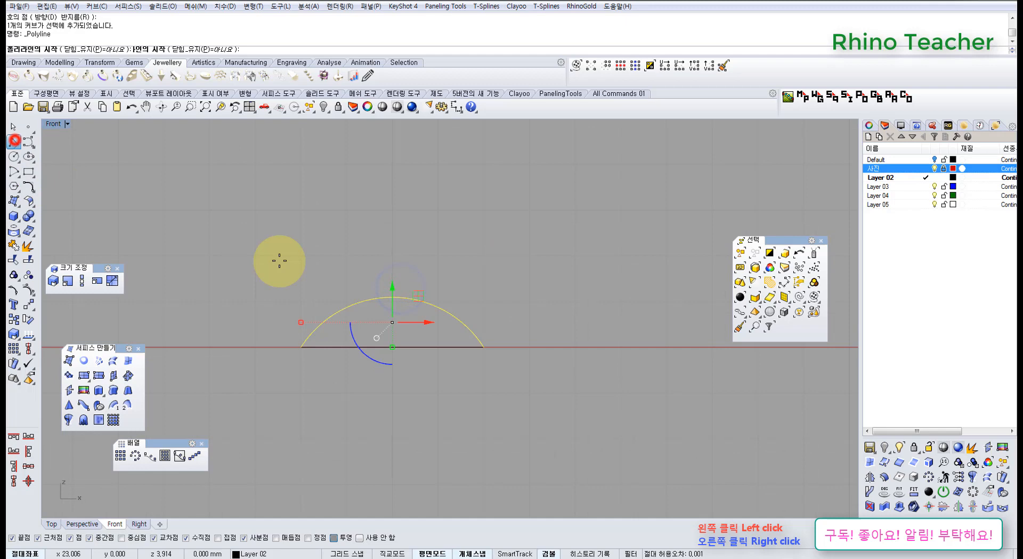
left_click(392, 294)
left_click(392, 452, "shift")
right_click(392, 453)
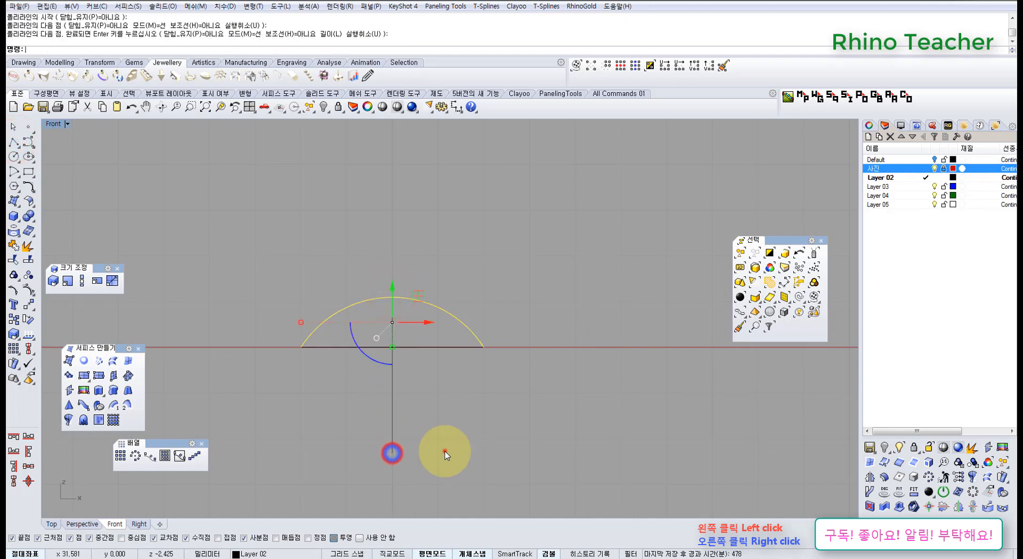
left_click_drag(445, 451, 373, 387)
left_click_drag(404, 270, 404, 270)
Step: Examine the pendant base and the reference photo in the perspective and right views before returning to the stone profile in the front view
key("ctrl+F4")
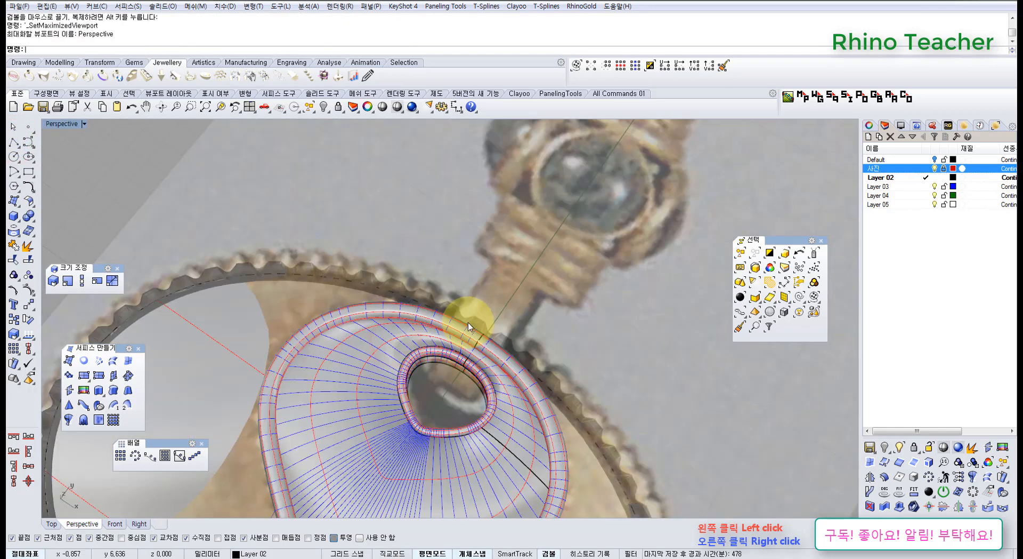
scroll(549, 389, "down", 6)
right_click_drag(583, 417, 373, 221, "shift")
scroll(373, 221, "down", 6)
right_click_drag(447, 356, 500, 331)
scroll(505, 320, "up", 7)
key("ctrl+F3")
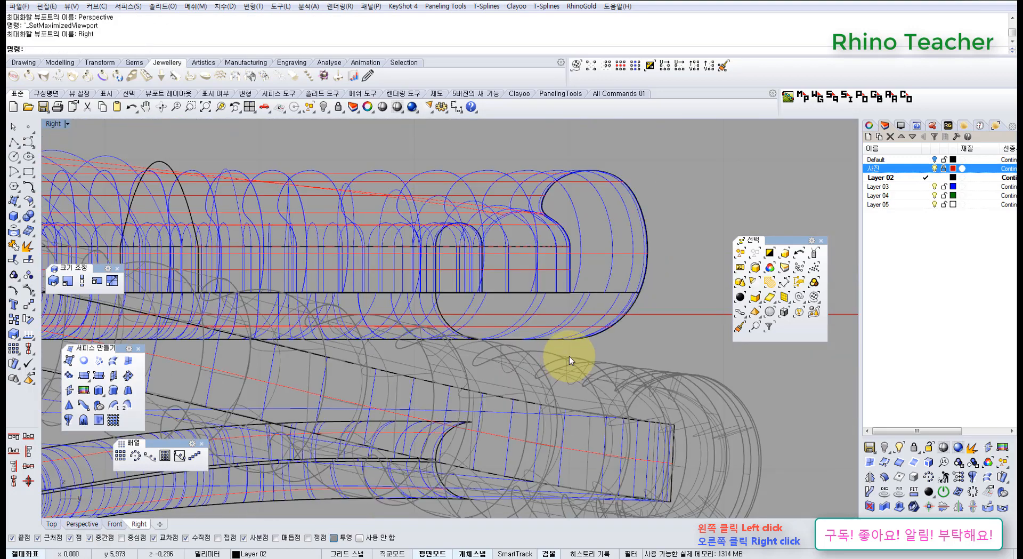
right_click_drag(634, 369, 307, 327)
key("ctrl+F2")
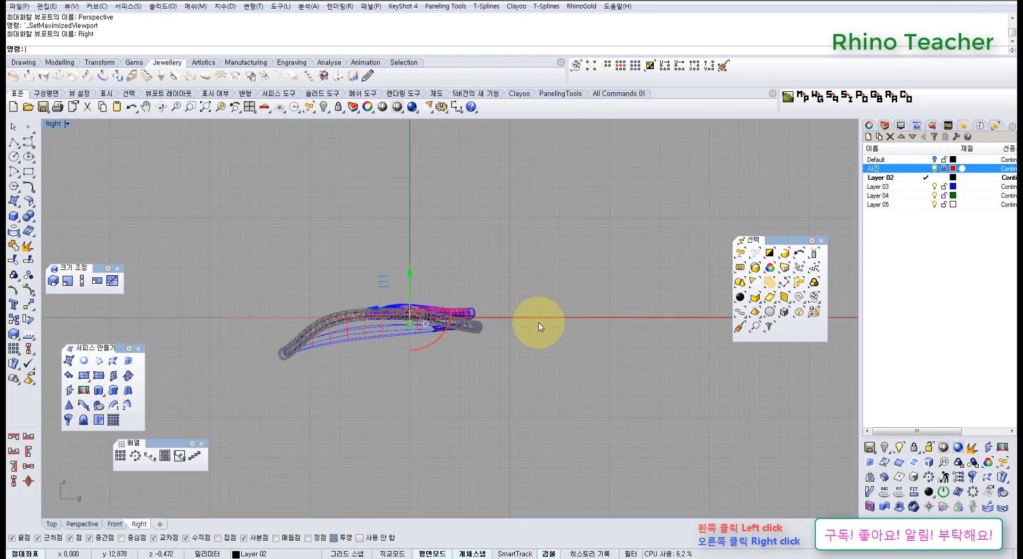
right_click_drag(556, 347, 481, 323)
scroll(385, 303, "up", 8)
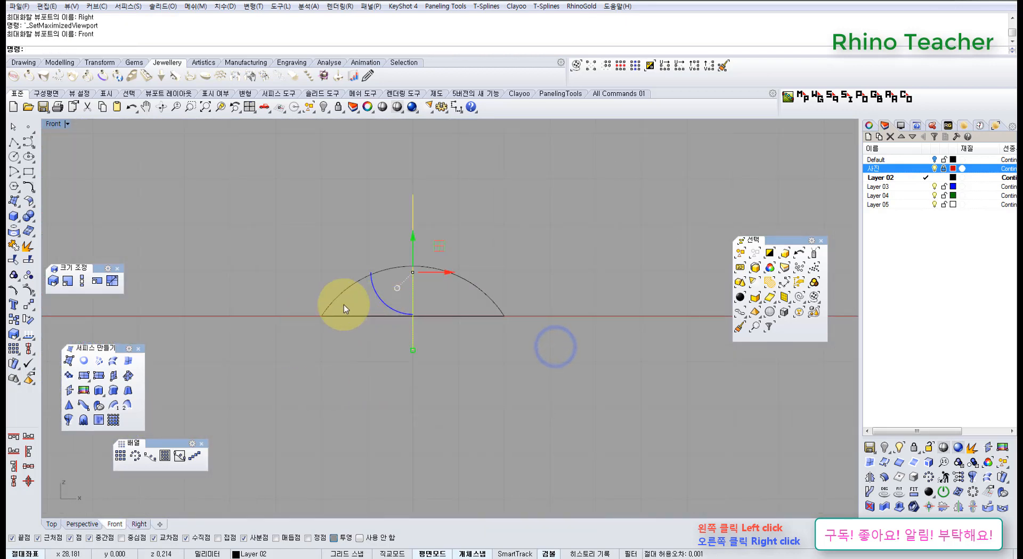
Step: Delete the 4 mm circle under the dome arc, keeping the arc and the vertical centre line
right_click_drag(338, 318, 333, 355)
scroll(336, 365, "up", 6)
left_click(382, 381)
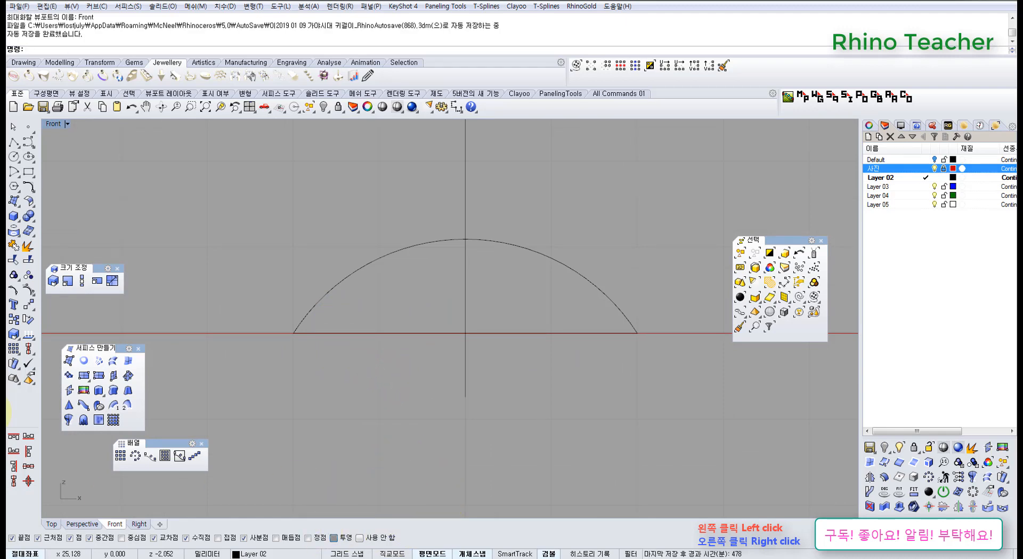
right_click_drag(361, 306, 357, 339)
left_click_drag(392, 337, 350, 284)
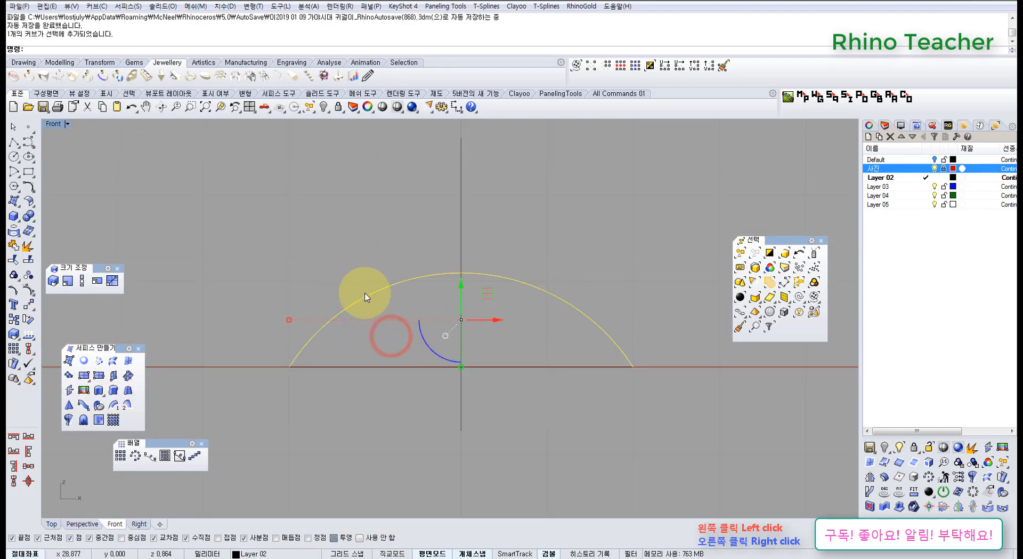
left_click(283, 224)
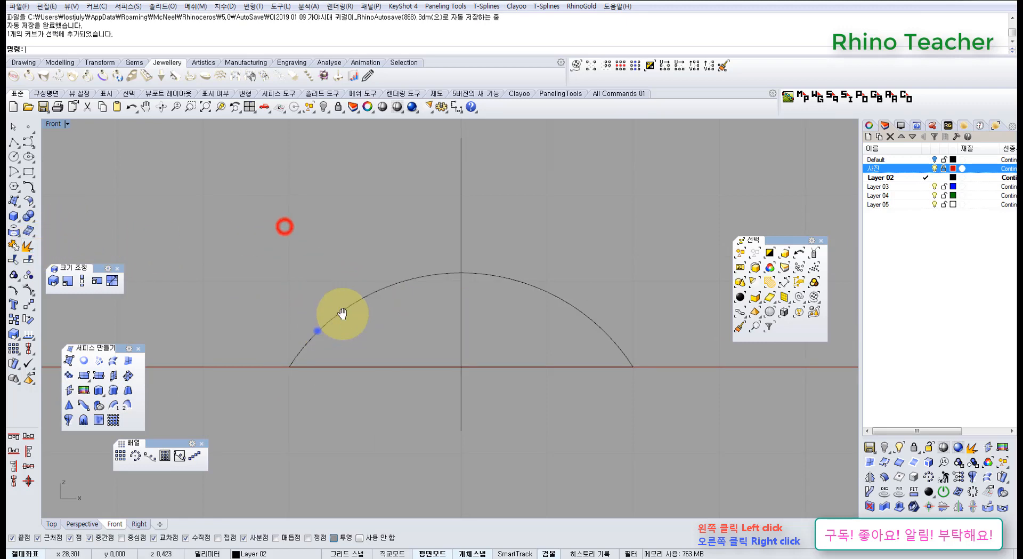
right_click_drag(315, 331, 364, 300)
left_click_drag(445, 316, 414, 365)
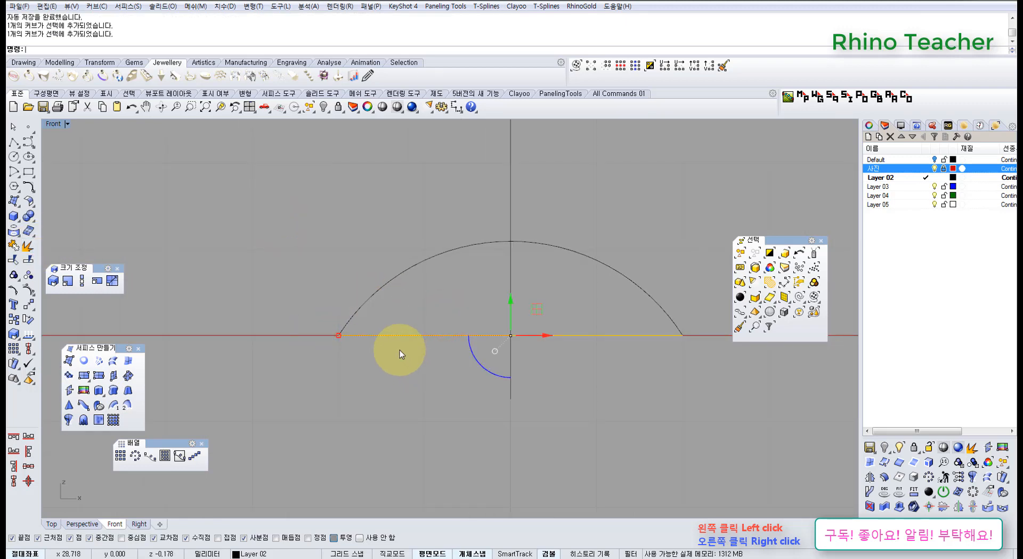
key("Delete")
Step: Draw a polyline from the arc's left end 0.3 mm straight down, continuing horizontally to the vertical centre line
right_click_drag(370, 347, 400, 314)
left_click(14, 144)
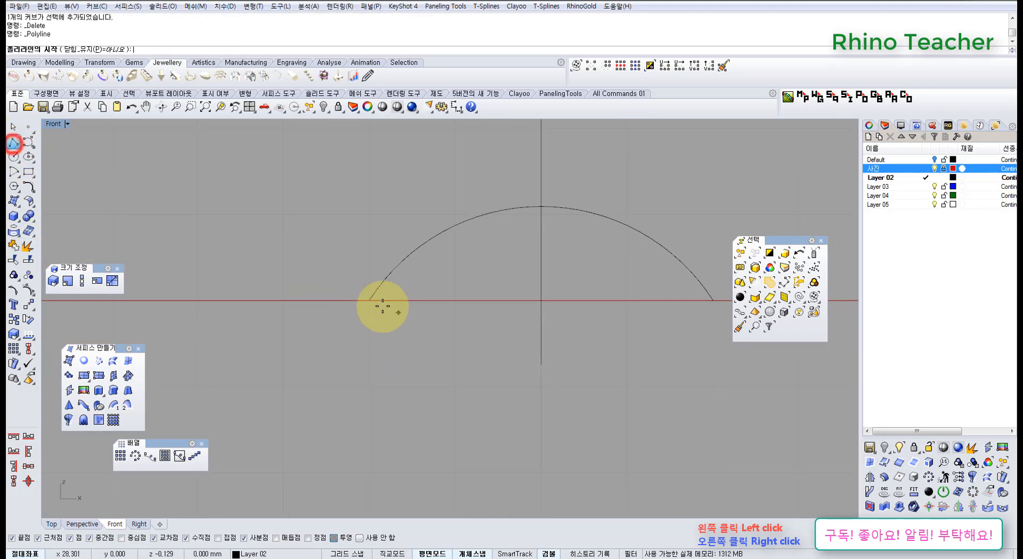
left_click(369, 301)
right_click(365, 337)
right_click(364, 337)
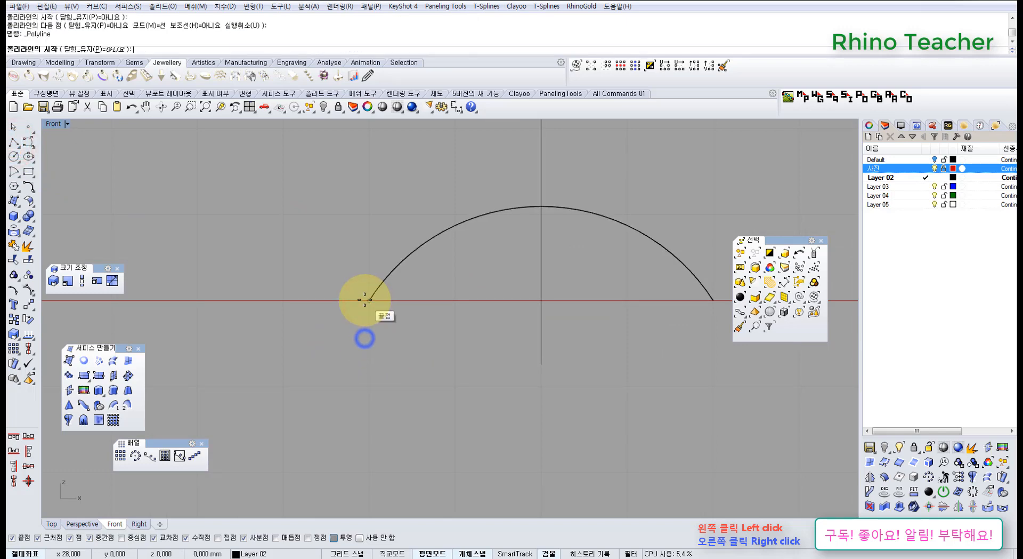
left_click(365, 300)
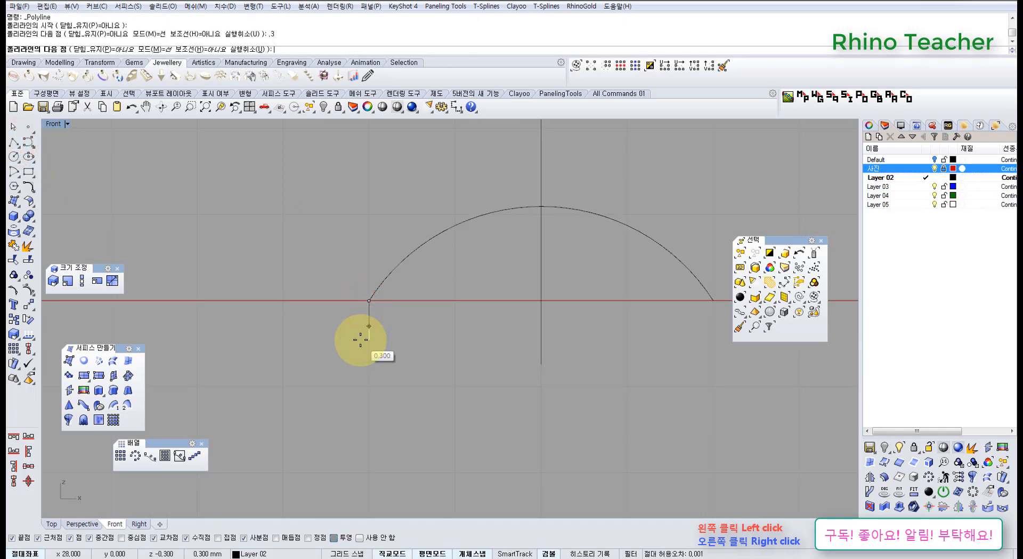
left_click(361, 340)
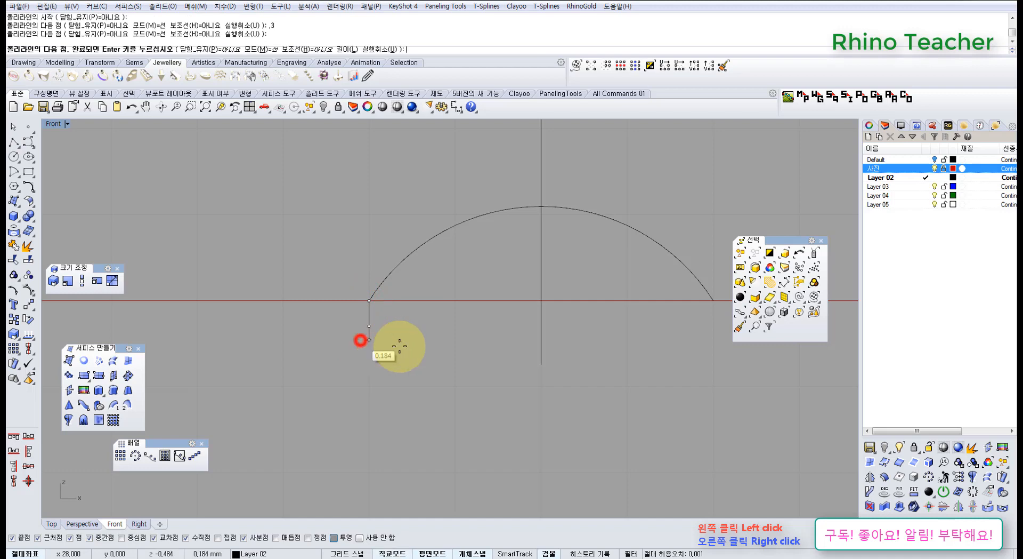
scroll(544, 323, "up", 4)
left_click(539, 328)
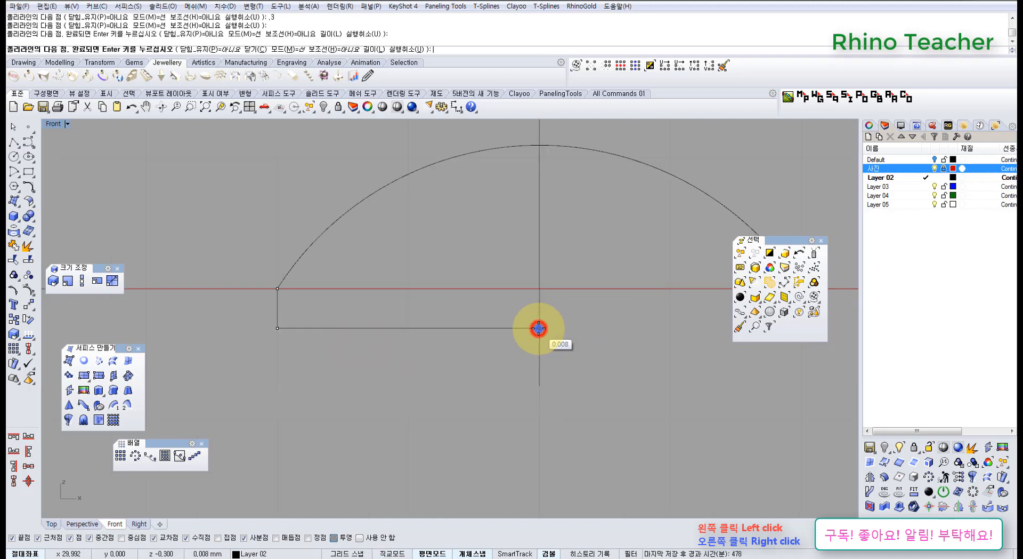
right_click(538, 328)
Step: Split the dome arc at the vertical centre line
right_click_drag(407, 356, 508, 370)
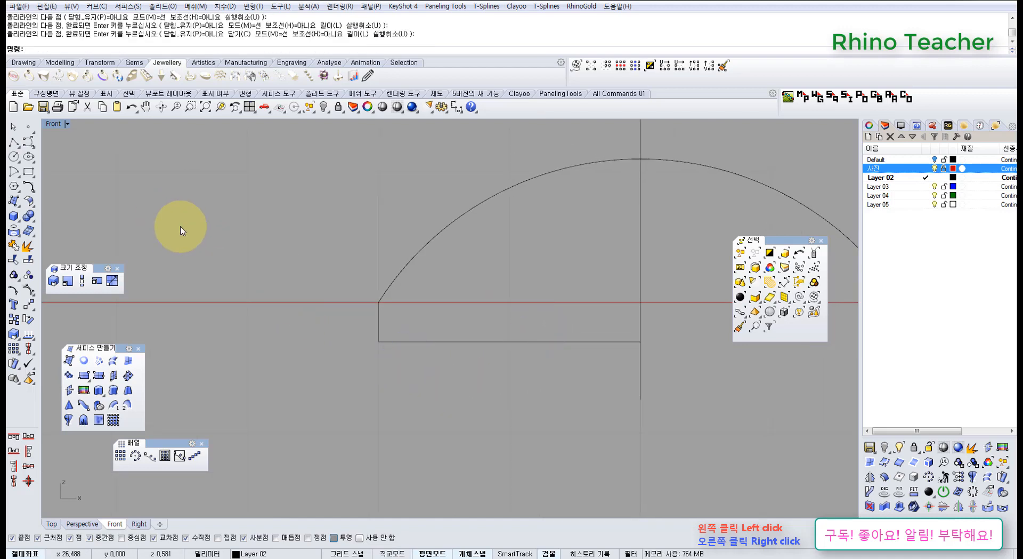
left_click(14, 142)
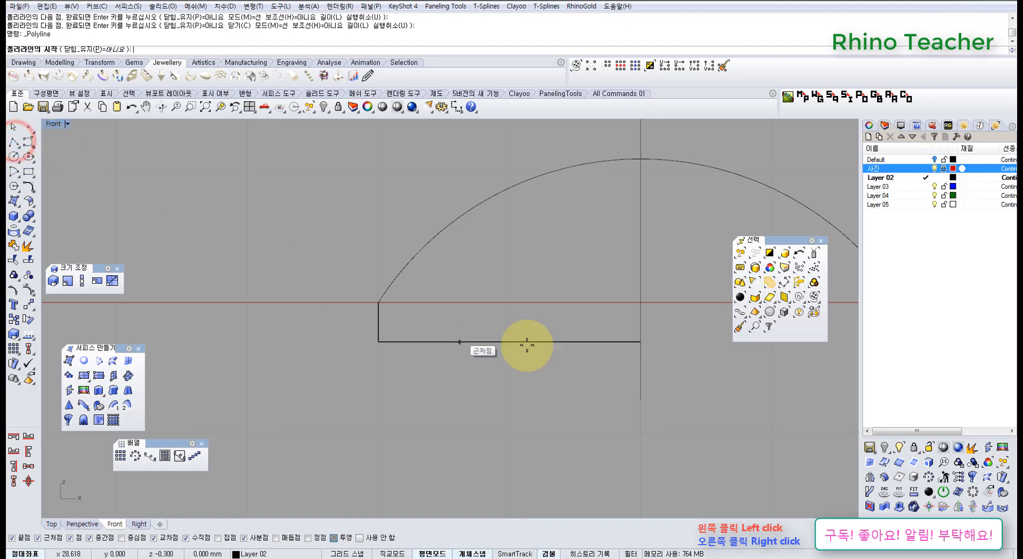
right_click(499, 319)
left_click_drag(560, 376, 462, 323)
left_click_drag(489, 250, 354, 201, "shift")
scroll(474, 221, "down", 8)
right_click_drag(475, 221, 334, 279)
left_click_drag(348, 193, 349, 193)
right_click(350, 194)
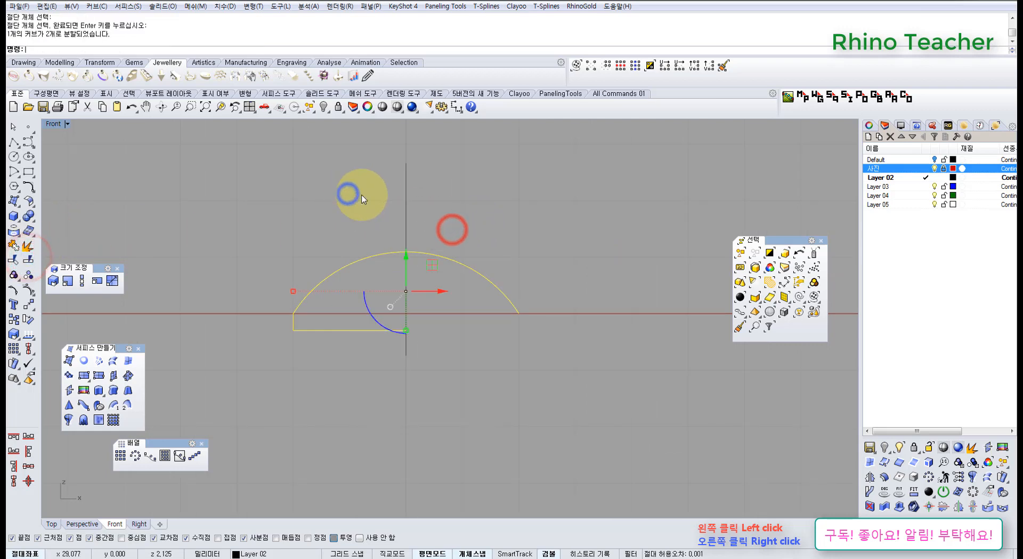
Step: Join the arc's left half with the base polyline and delete the arc's right half
left_click_drag(531, 262, 494, 290, "ctrl")
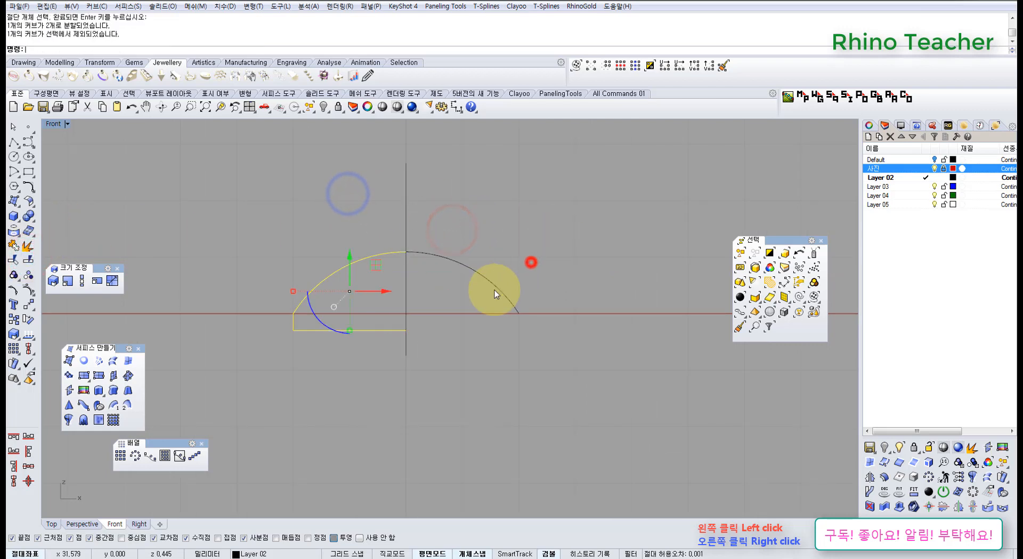
left_click(13, 246)
left_click_drag(480, 262, 446, 306)
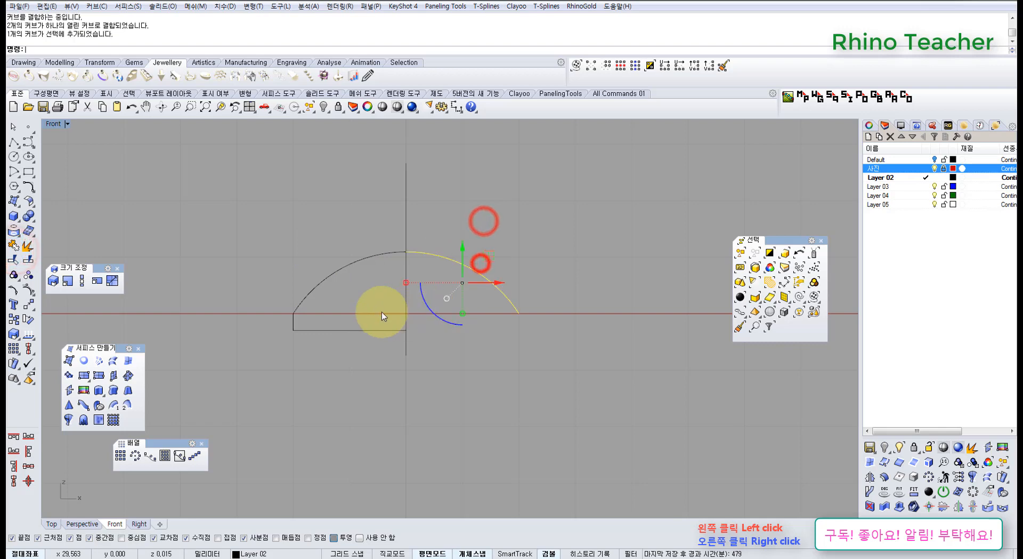
right_click_drag(384, 311, 448, 310)
key("Delete")
Step: Duplicate the joined half profile in place and lock one of the two copies
left_click_drag(416, 286, 364, 252)
right_click_drag(363, 274, 347, 246)
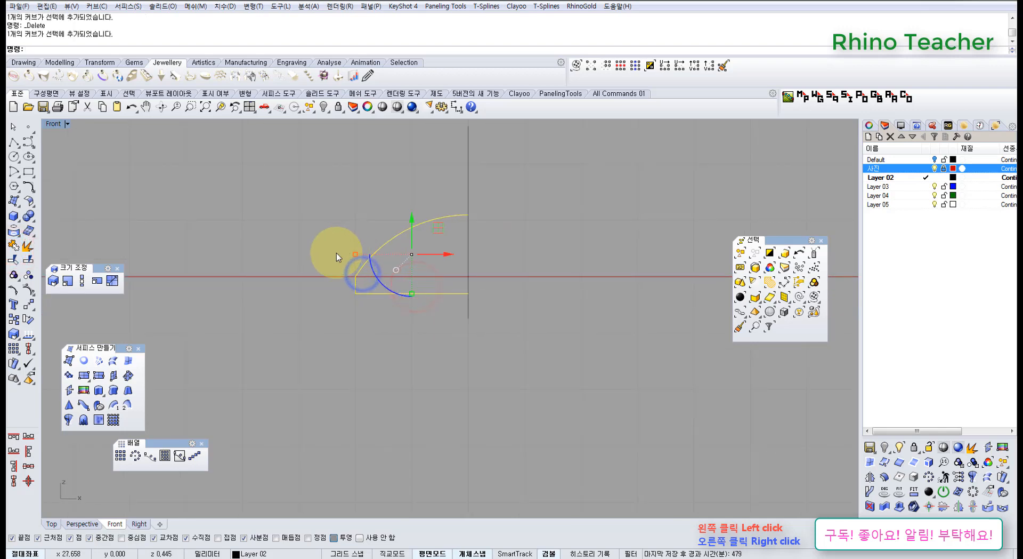
key("ctrl+c")
key("ctrl+v")
left_click(339, 108)
scroll(387, 271, "up", 8)
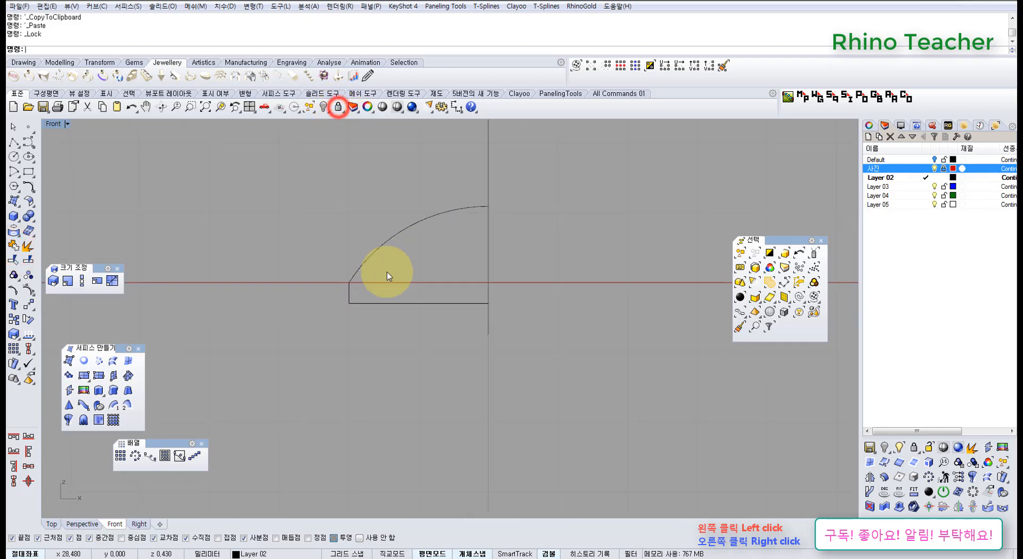
Step: Explode the unlocked half profile into segments and delete its arc segment
left_click_drag(436, 278, 252, 235)
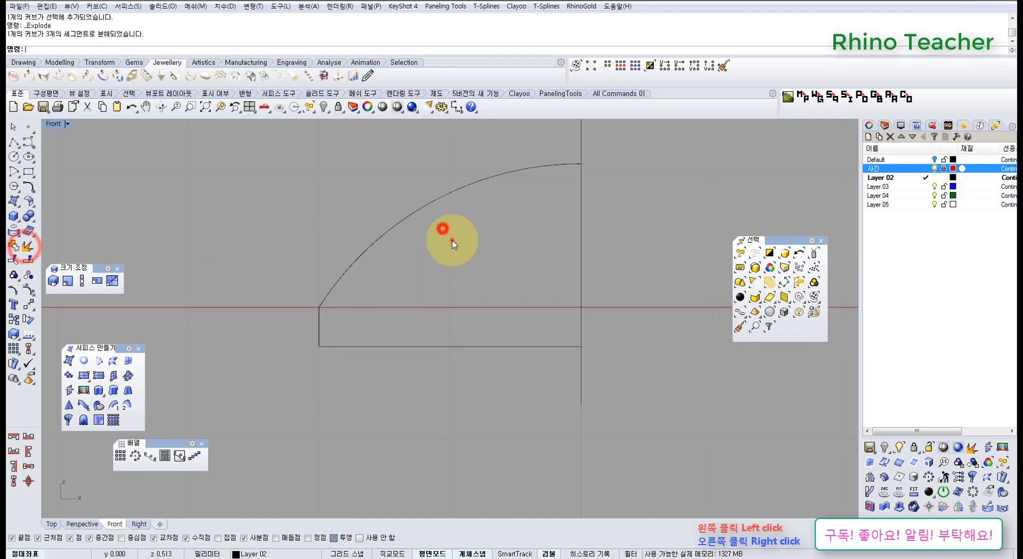
left_click_drag(453, 240, 363, 187)
right_click_drag(299, 286, 320, 291)
key("Delete")
scroll(293, 356, "up", 2)
right_click_drag(293, 334, 346, 321)
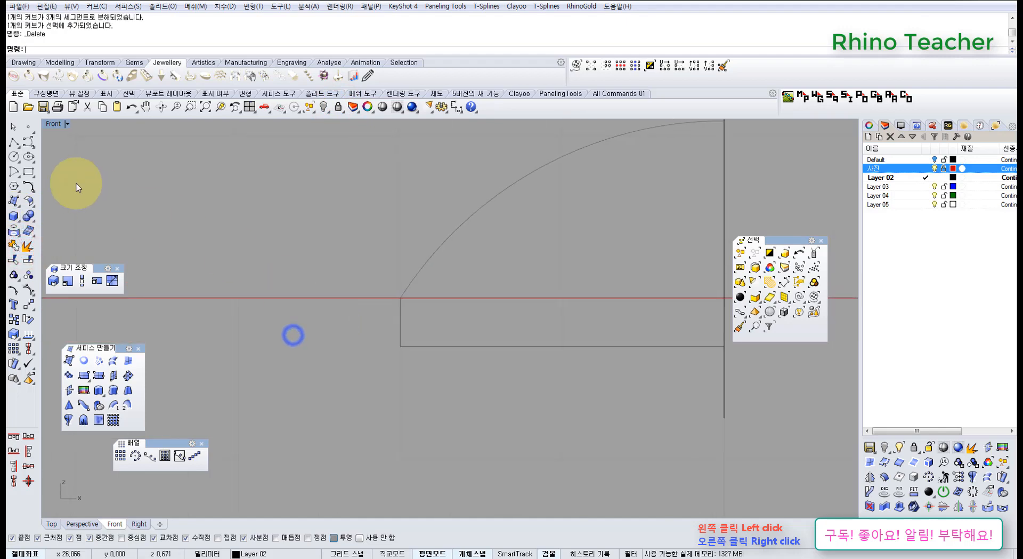
left_click(28, 141)
right_click_drag(417, 292, 381, 287)
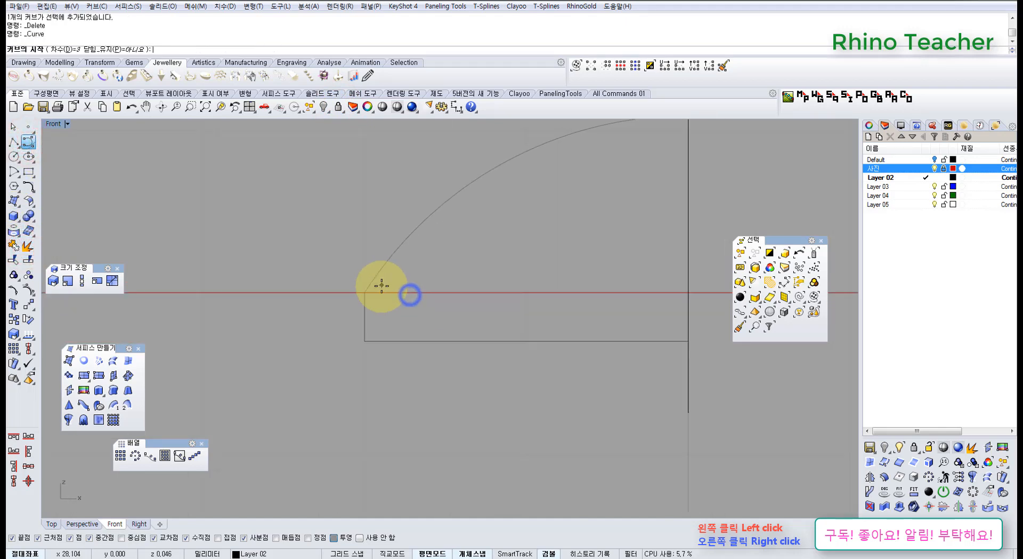
scroll(382, 285, "down", 6)
scroll(361, 299, "up", 8)
key("Escape")
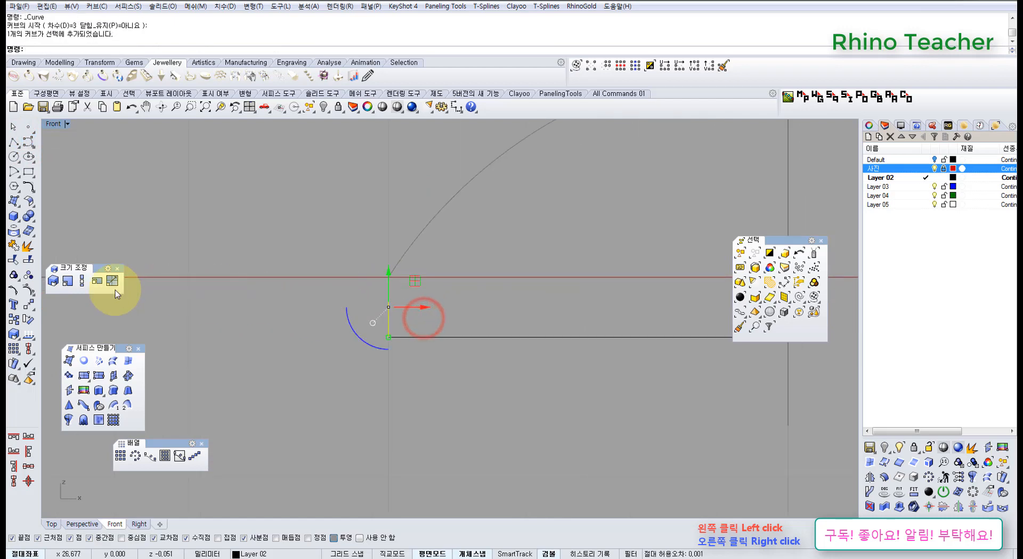
Step: Copy the profile's short vertical side horizontally outward by 0.35 mm
left_click(14, 320)
left_click(552, 230)
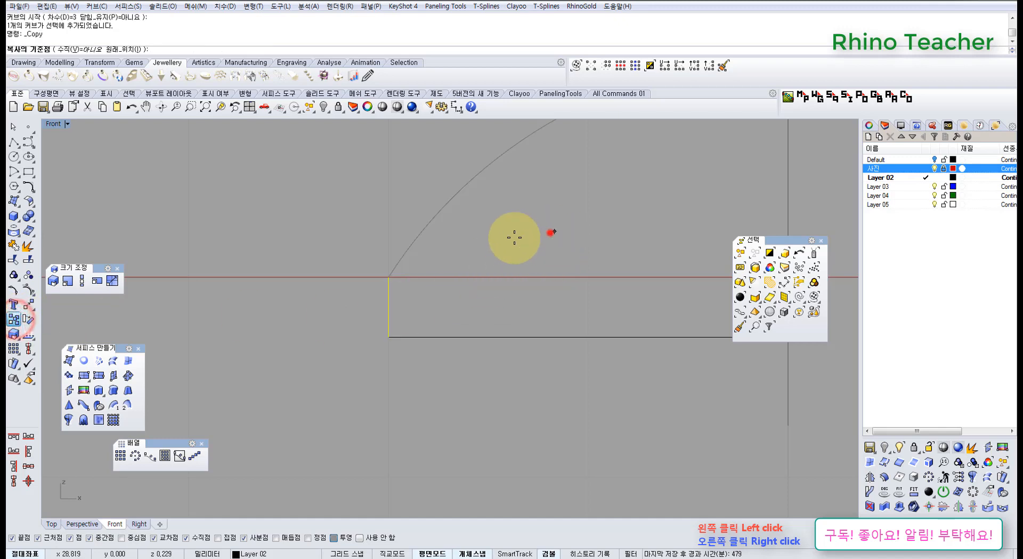
left_click(477, 239, "shift")
right_click(385, 180)
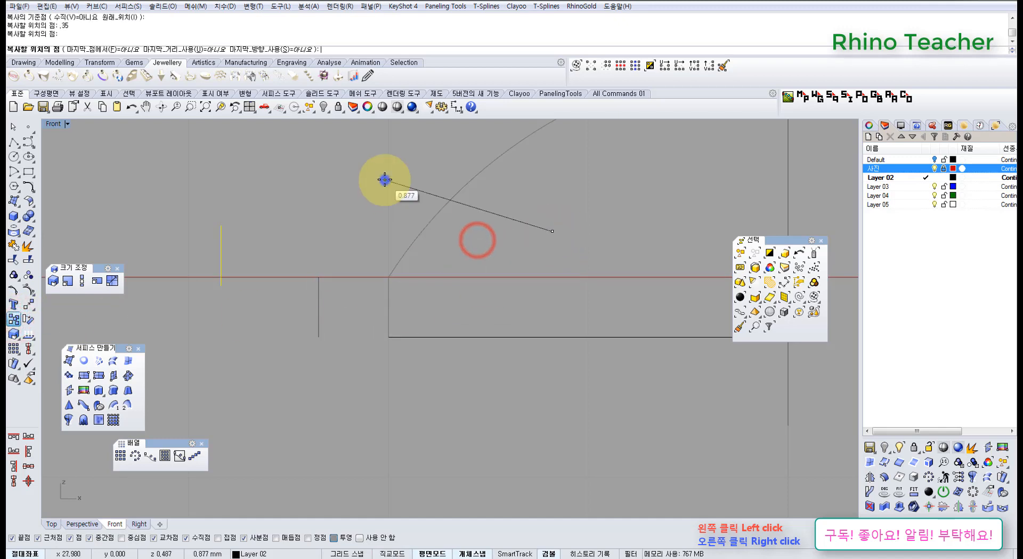
left_click(386, 180)
right_click_drag(387, 190, 290, 239)
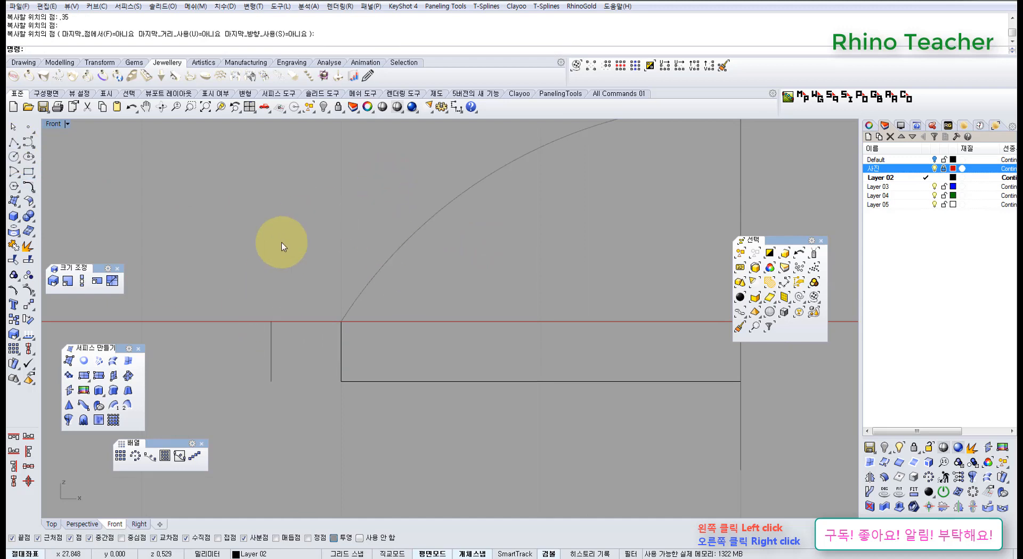
Step: Draw a control-point curve from the outer vertical line's top end, over and back along the stone's arc to the inner vertical line's top end
left_click(28, 144)
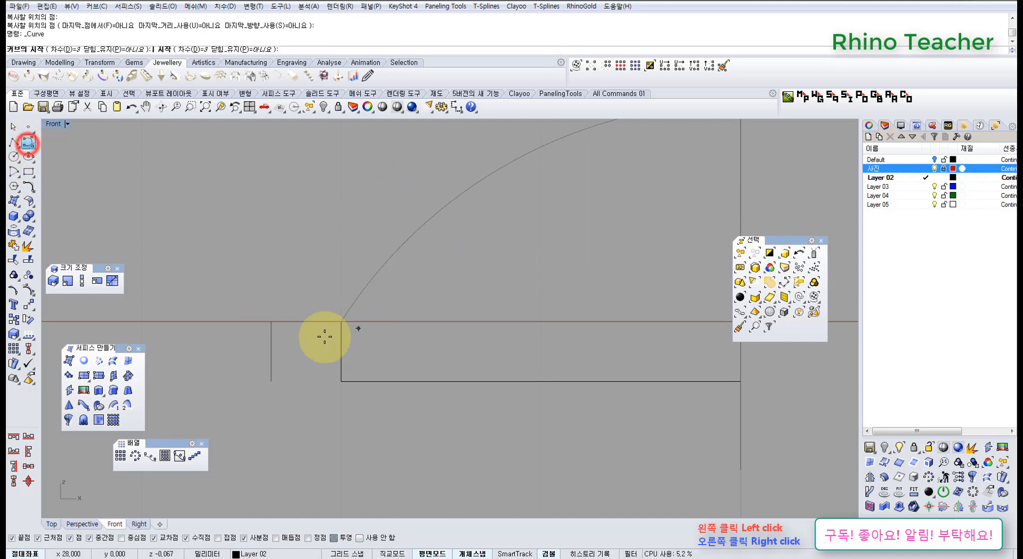
left_click(271, 321)
scroll(297, 261, "down", 3)
scroll(296, 261, "up", 2)
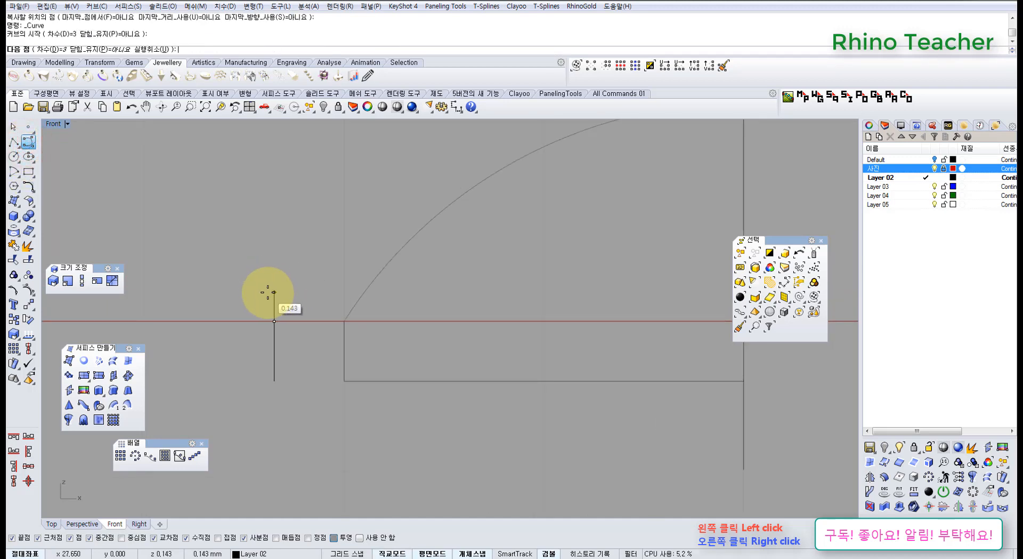
left_click(267, 292)
scroll(290, 249, "up", 1)
left_click(289, 251)
left_click(343, 236)
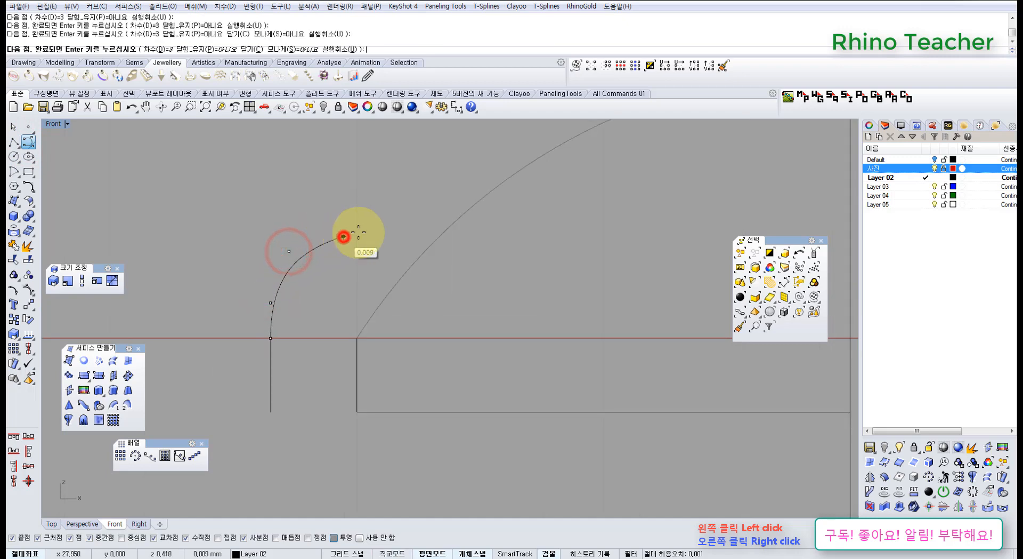
left_click(390, 230)
scroll(407, 241, "up", 2)
left_click(414, 249)
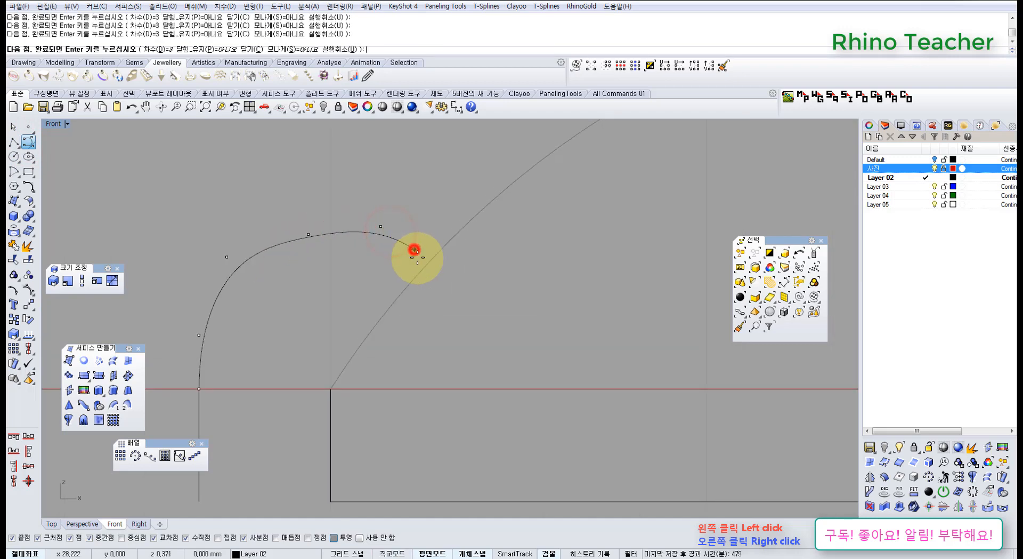
left_click(414, 276)
left_click(387, 308)
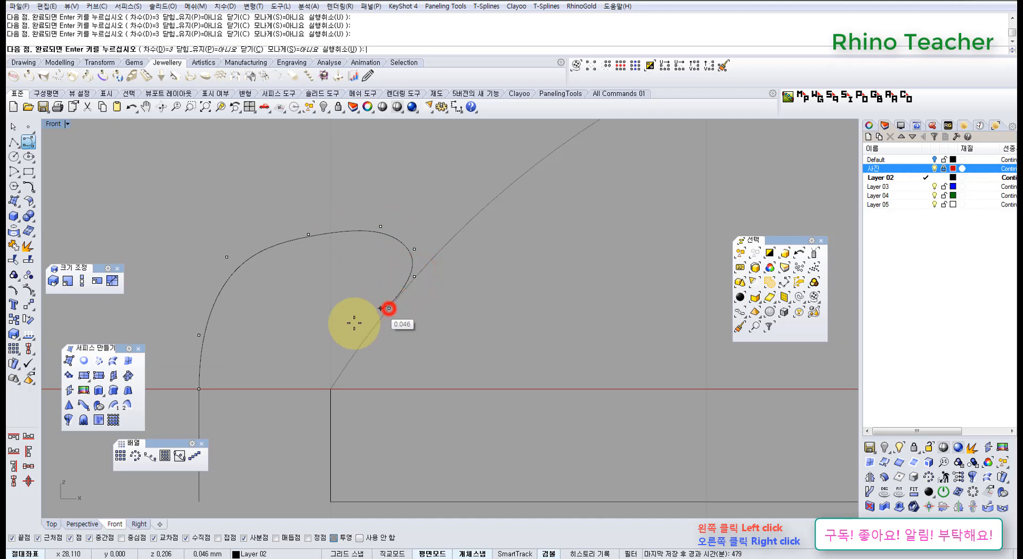
scroll(341, 358, "up", 2)
left_click(348, 369)
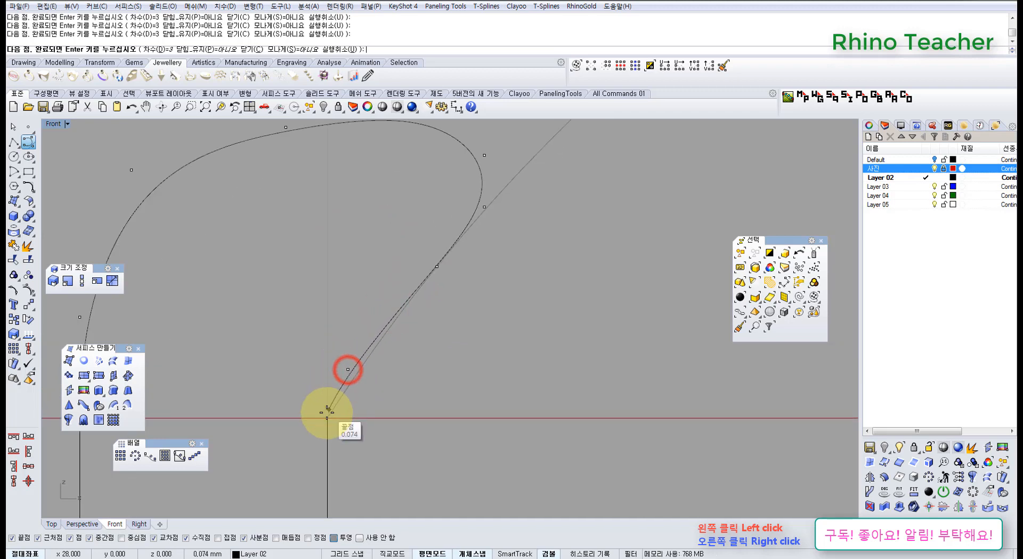
left_click(327, 417)
right_click(327, 417)
Step: Show the new lip curve's control points and move its upper points to make the top rounder
scroll(338, 414, "down", 5)
right_click_drag(349, 383, 442, 352)
scroll(442, 349, "up", 3)
left_click_drag(474, 360, 423, 341)
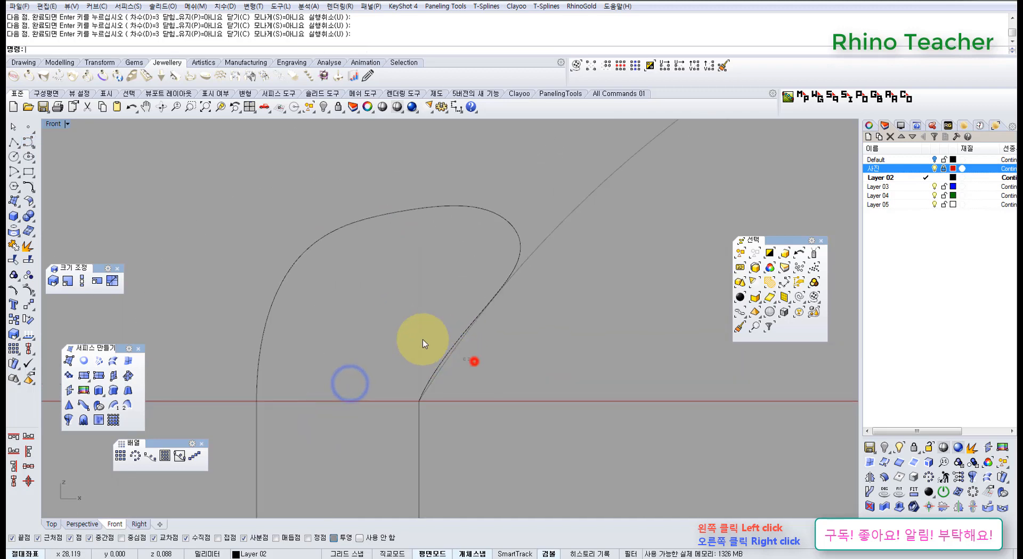
scroll(421, 341, "down", 3)
right_click_drag(448, 355, 382, 372)
key("F10")
scroll(352, 320, "up", 2)
right_click_drag(338, 331, 343, 292)
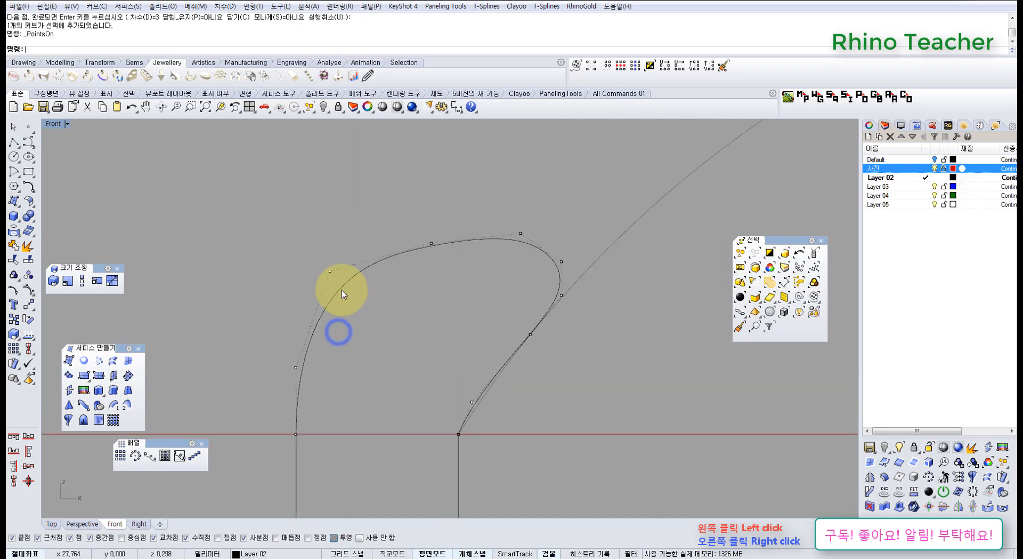
left_click_drag(287, 238, 353, 293)
scroll(362, 271, "down", 6)
right_click_drag(390, 276, 365, 303)
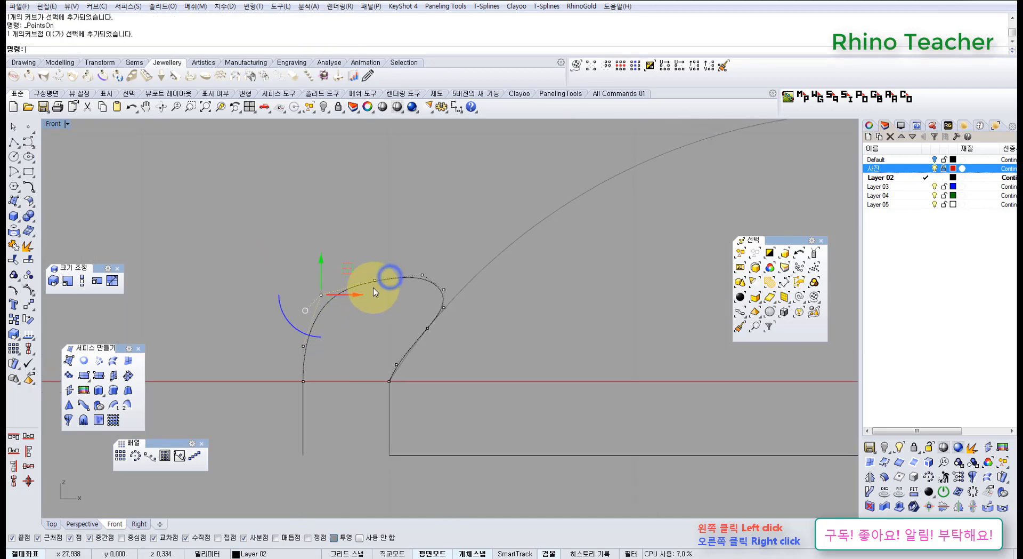
left_click_drag(362, 240, 390, 293)
scroll(391, 285, "up", 4)
left_click_drag(393, 256, 451, 284)
left_click_drag(457, 240, 465, 232)
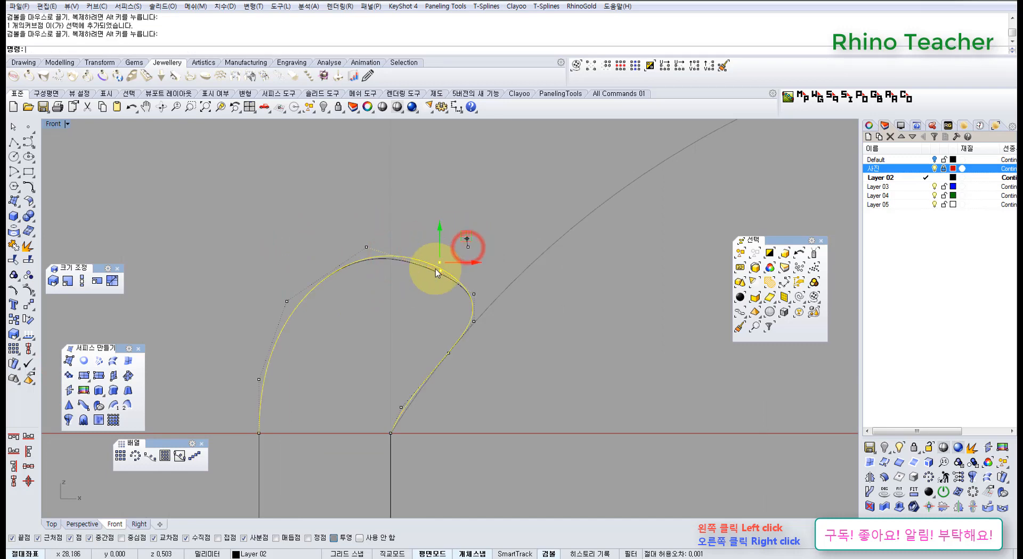
Step: Fine-tune the lip curve's outer shoulder point and lower inner point so its inner side follows the stone's arc
left_click(355, 320)
left_click_drag(263, 272, 323, 321)
right_click_drag(328, 323, 399, 329)
left_click_drag(384, 281, 384, 275)
left_click(473, 319)
right_click_drag(467, 315, 447, 281)
scroll(455, 348, "up", 6)
left_click_drag(402, 359, 472, 418)
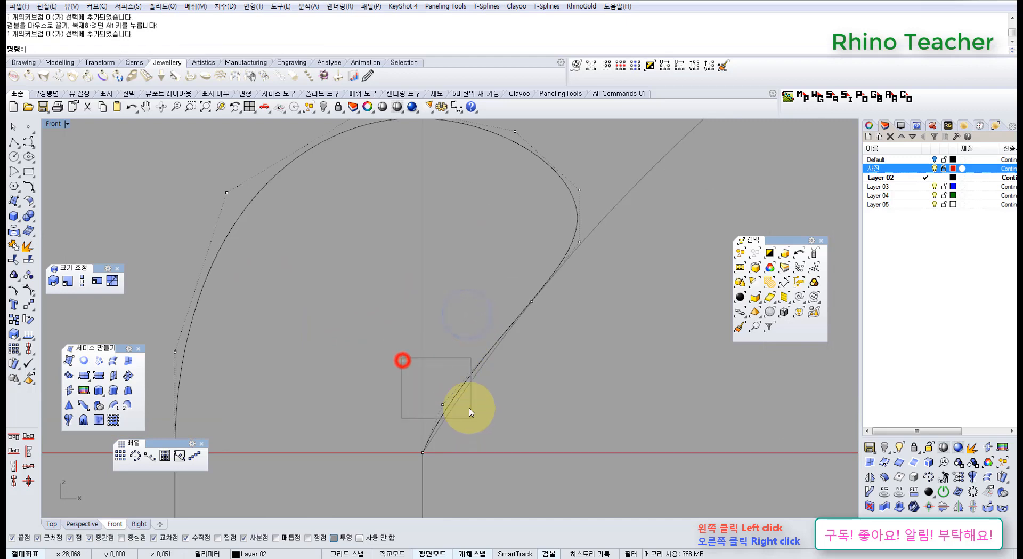
left_click_drag(470, 381, 477, 388)
scroll(413, 310, "down", 8)
mouse_move(417, 312)
right_mouse_down()
mouse_move(429, 352)
mouse_move(421, 296)
right_mouse_up()
scroll(421, 296, "down", 6)
Step: Measure the height from the lip curve's top to the stone's lower corner without placing a dimension
left_click(459, 108)
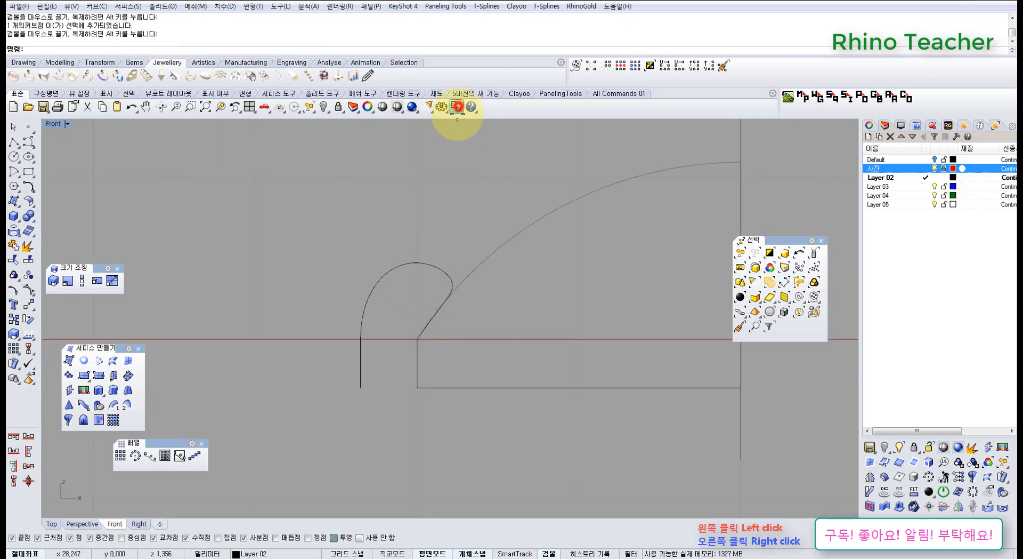
scroll(420, 275, "up", 4)
left_click(410, 261)
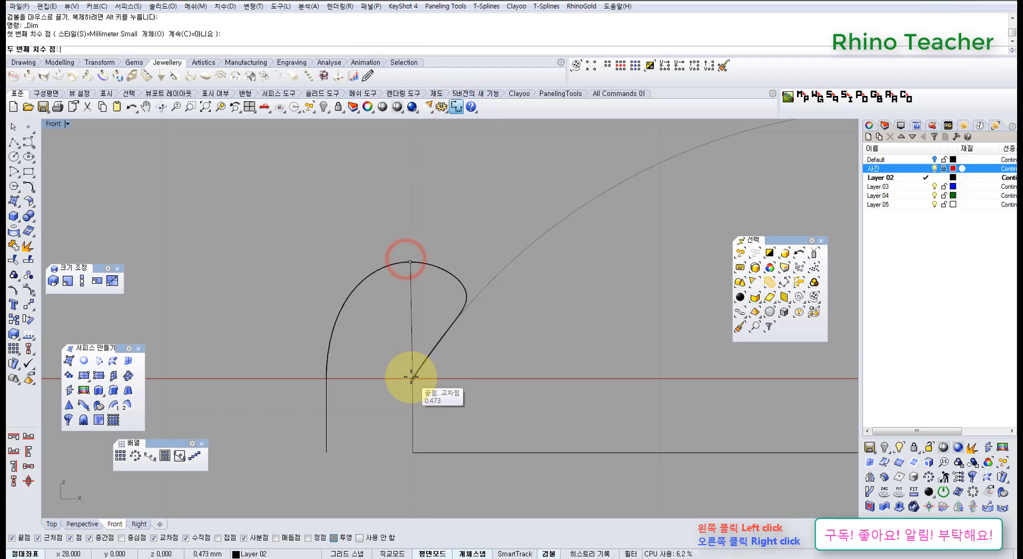
left_click(411, 377)
scroll(325, 346, "down", 6)
key("Escape")
scroll(327, 343, "up", 6)
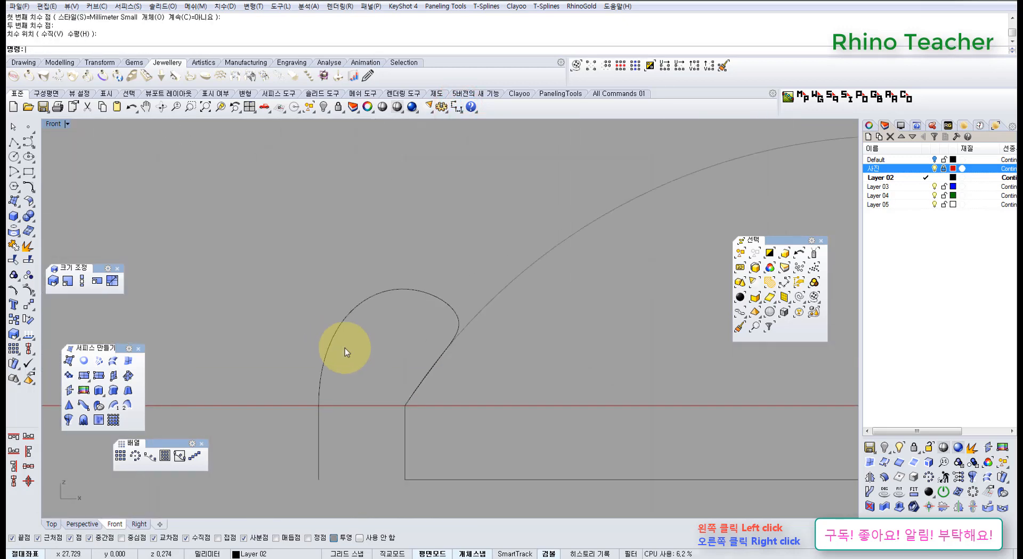
Step: Show the outer vertical line's control points and move its lower end down past the stone's base line
scroll(345, 348, "up", 4)
left_click(402, 341)
scroll(428, 333, "down", 6)
right_click_drag(429, 331, 469, 267)
right_click_drag(435, 337, 330, 267)
scroll(372, 305, "down", 10)
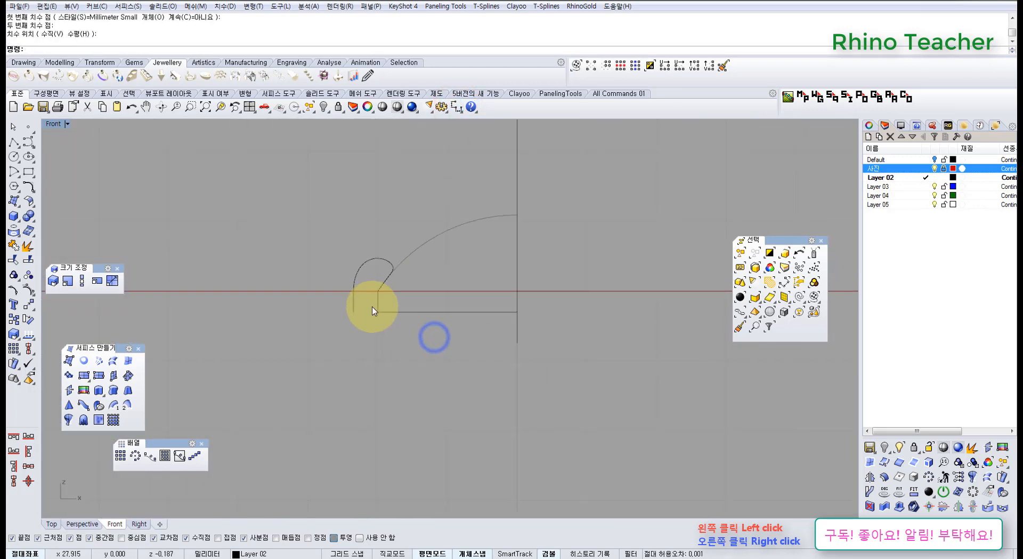
scroll(367, 307, "up", 8)
left_click_drag(356, 323, 305, 299)
key("F10")
right_click_drag(413, 335, 424, 263)
left_click_drag(328, 257, 361, 304)
left_click_drag(351, 257, 378, 335)
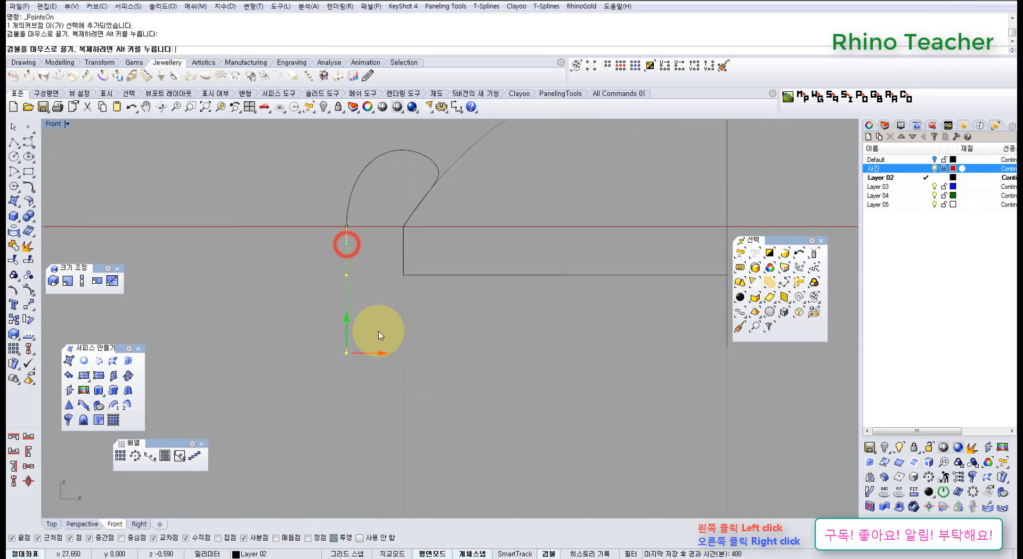
Step: Copy the horizontal base line straight down by 0.3 mm
right_click_drag(514, 305, 432, 306)
left_click_drag(473, 311, 434, 257)
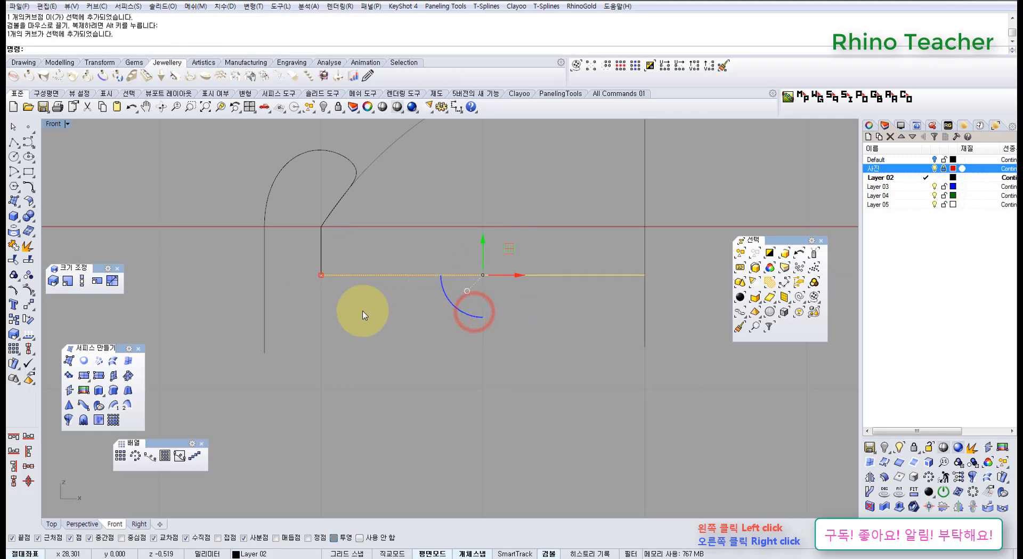
left_click(14, 319)
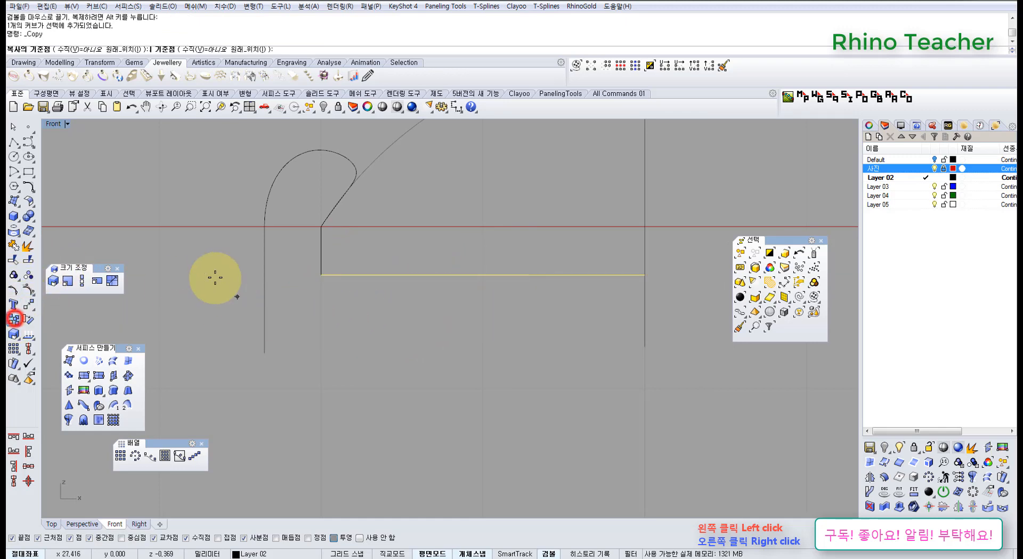
left_click(189, 253)
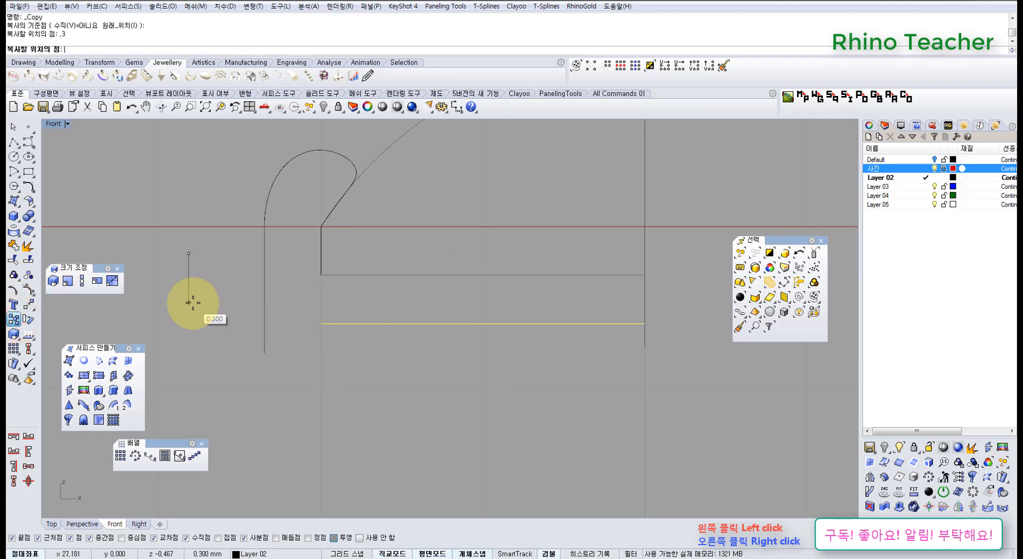
left_click(189, 302)
right_click(277, 310)
Step: Show the copied base line's control points and stretch its outer end past the outer vertical line
left_click(331, 336)
left_click_drag(372, 359, 327, 315)
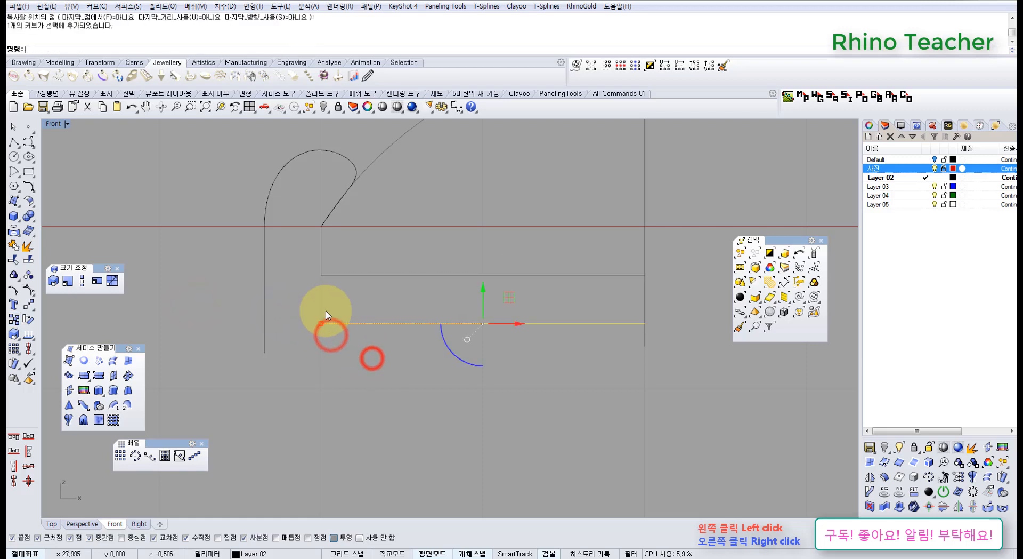
key("F10")
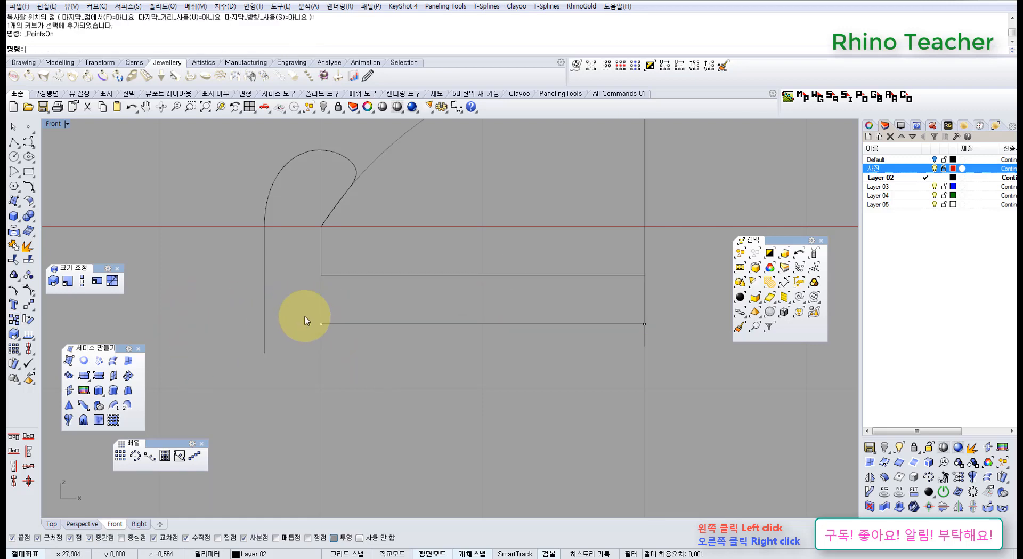
left_click(321, 323)
right_click_drag(321, 325, 350, 377)
left_click_drag(382, 376, 302, 379)
right_click_drag(298, 382, 379, 357)
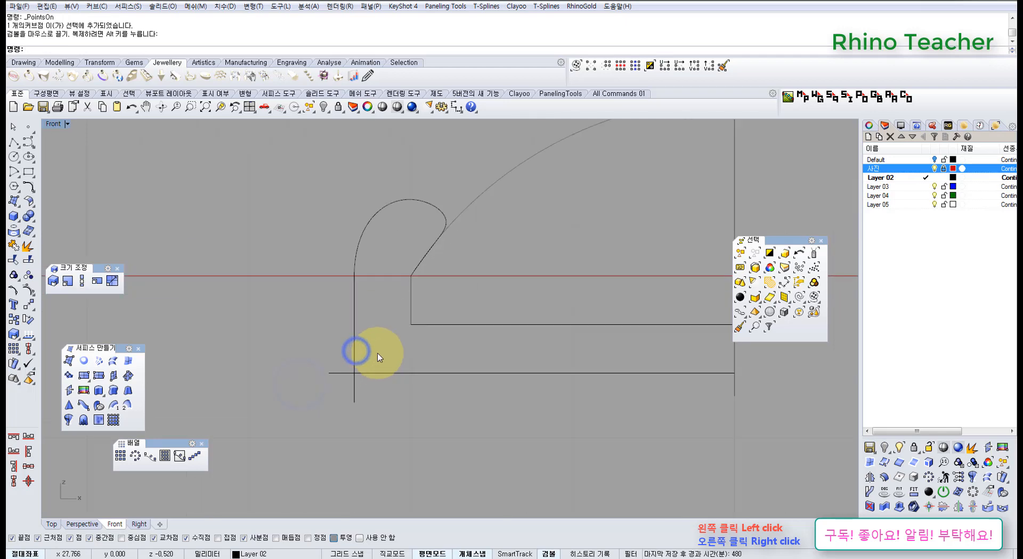
Step: Trim the outer vertical line and the lower base line against each other to form a clean corner
scroll(382, 347, "up", 3)
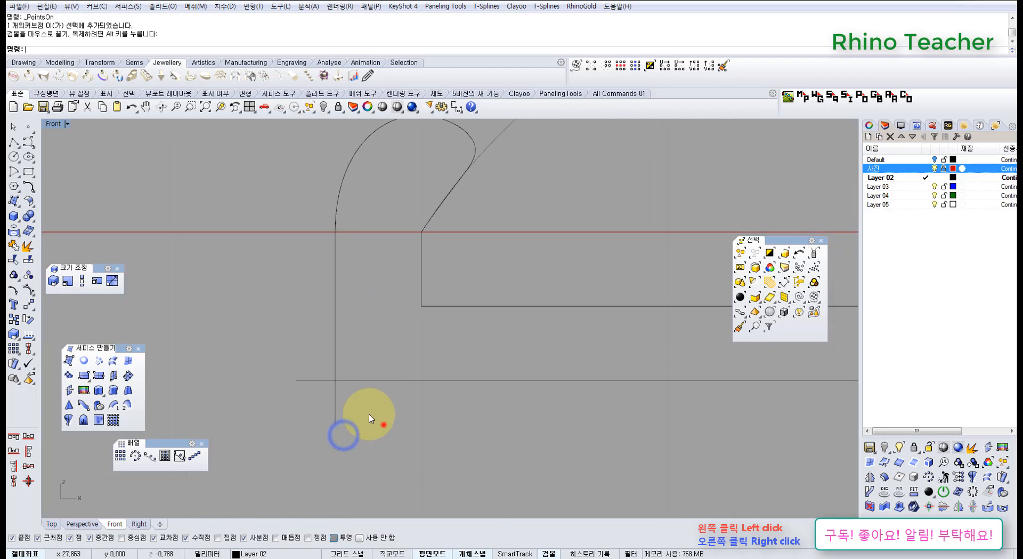
left_click_drag(383, 423, 270, 347)
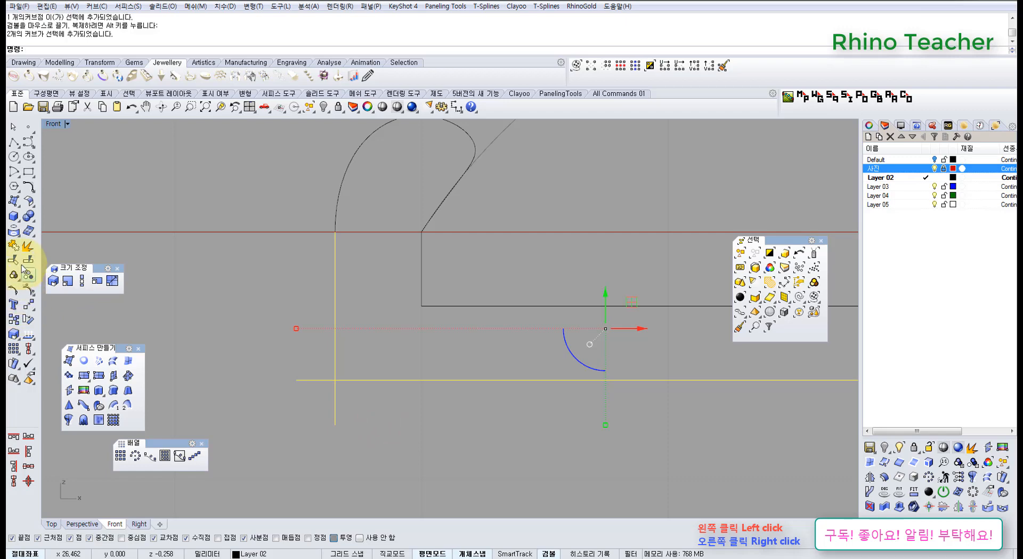
left_click(308, 402)
left_click(348, 421)
right_click(304, 403)
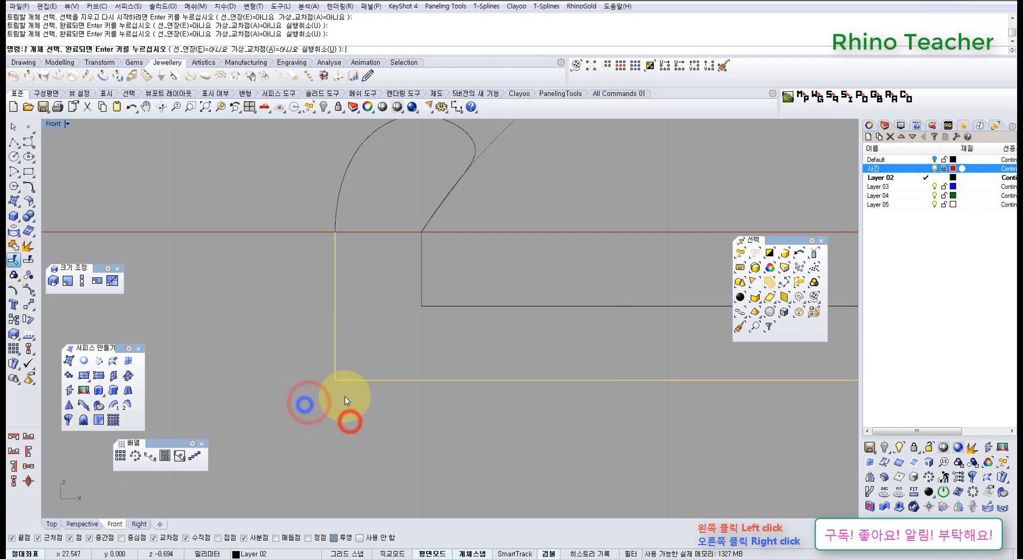
scroll(362, 373, "down", 3)
key("Escape")
right_click_drag(395, 295, 350, 267)
scroll(347, 283, "down", 7)
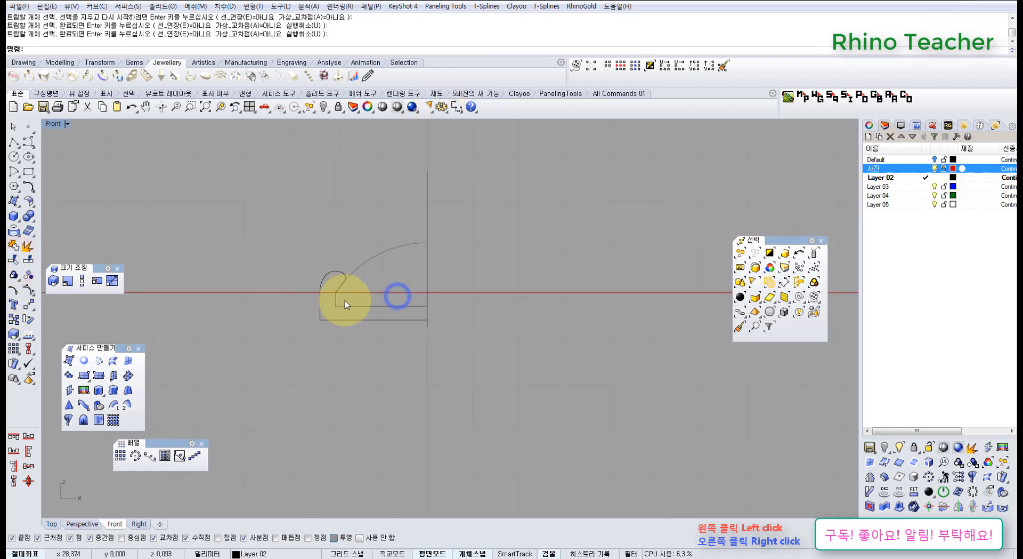
scroll(346, 299, "up", 5)
scroll(358, 300, "up", 3)
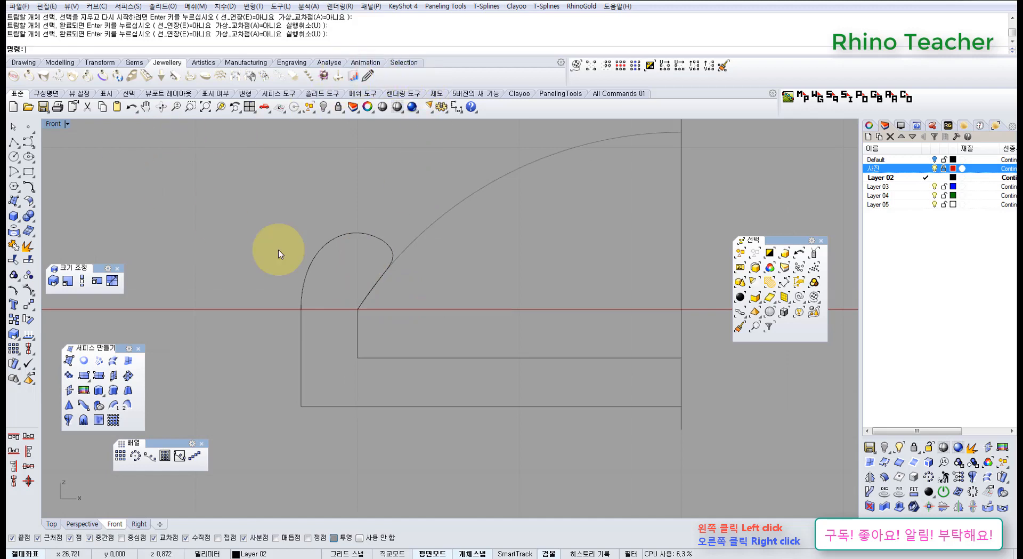
Step: Check the height from the lip curve's top to the stone's lower corner with a temporary polyline
left_click(457, 108)
left_click(28, 144)
left_click(14, 142)
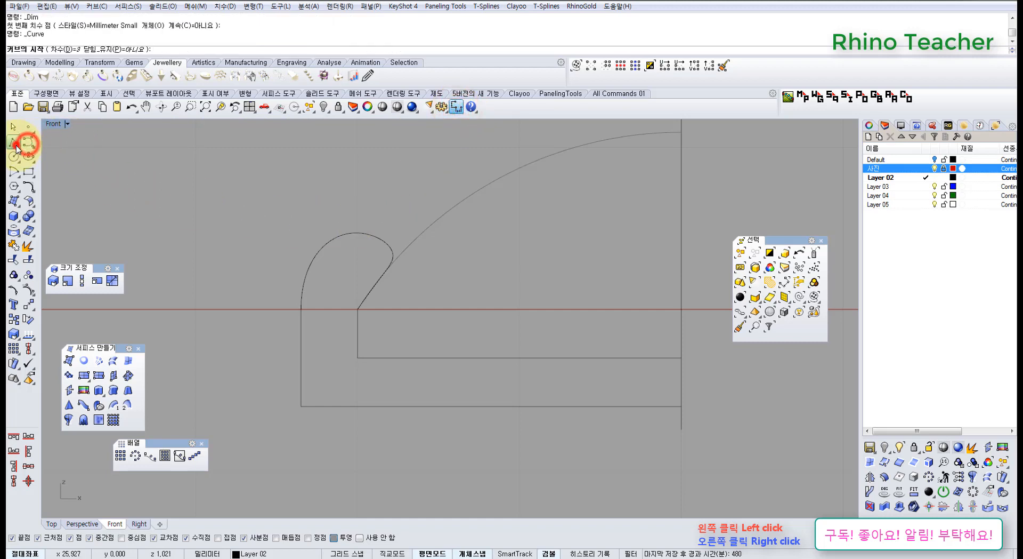
left_click(356, 232)
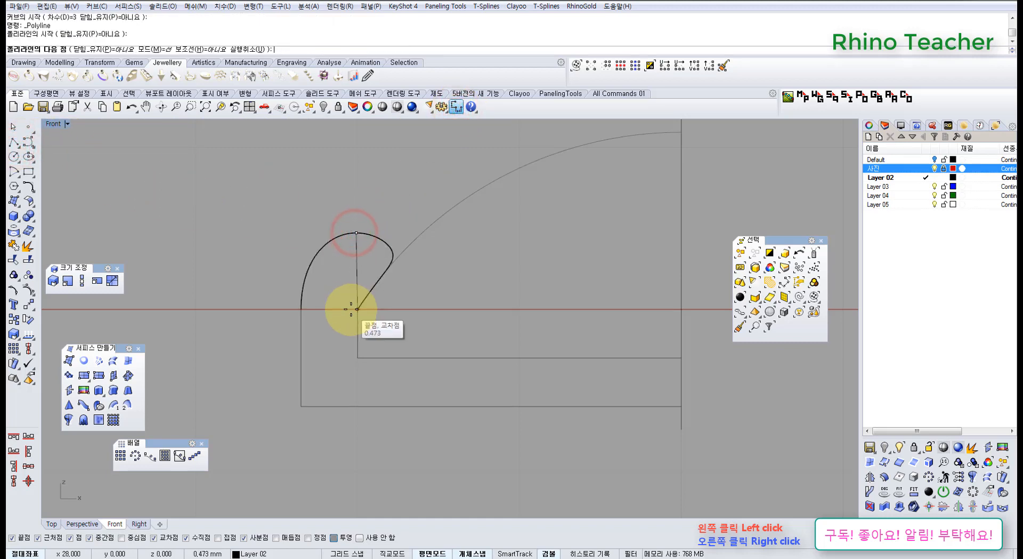
key("Escape")
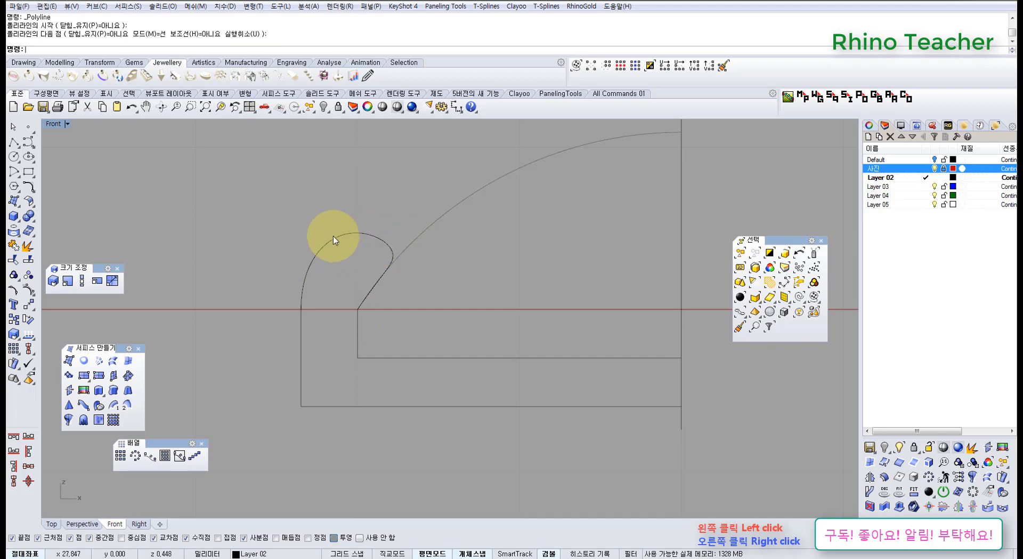
Step: Join the lip curve with the vertical and horizontal bezel lines into one open half profile and inspect it in the Perspective view
scroll(317, 233, "down", 8)
right_click_drag(303, 229, 347, 292)
scroll(333, 277, "up", 8)
left_click_drag(378, 427, 506, 499)
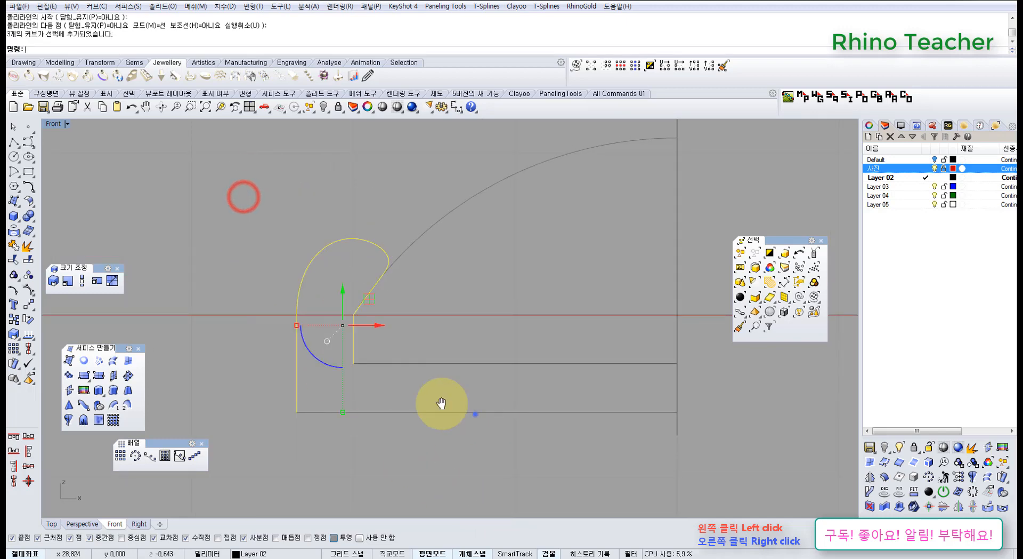
right_click_drag(475, 416, 381, 375)
left_click_drag(442, 426, 374, 288, "shift")
scroll(384, 308, "down", 6)
right_click_drag(395, 332, 416, 386)
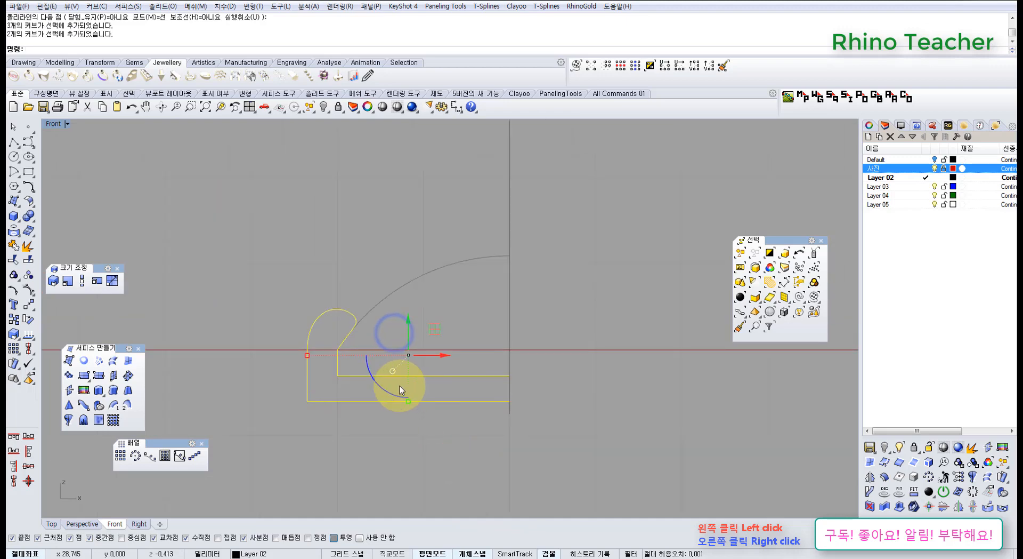
key("ctrl+F4")
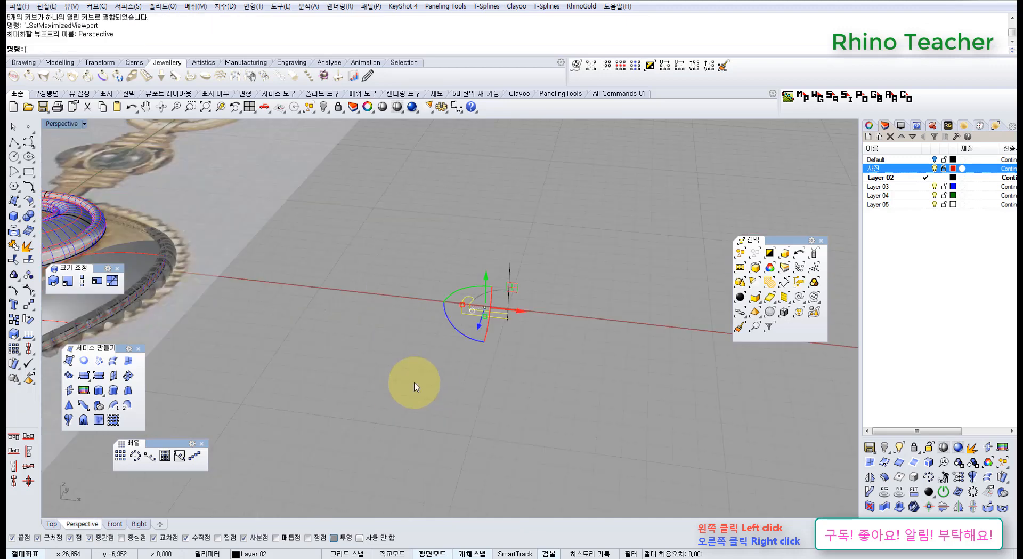
key("Escape")
right_click_drag(533, 291, 531, 360)
right_click_drag(531, 359, 380, 409, "shift")
right_click_drag(380, 409, 410, 340)
Step: Unlock the domed stone's half profile in the Front view and return to the Perspective view
key("ctrl+F2")
scroll(394, 332, "up", 5)
right_click_drag(217, 225, 443, 337)
left_click(457, 333)
middle_click(461, 320)
left_click(452, 292)
left_click(500, 312)
scroll(432, 269, "down", 8)
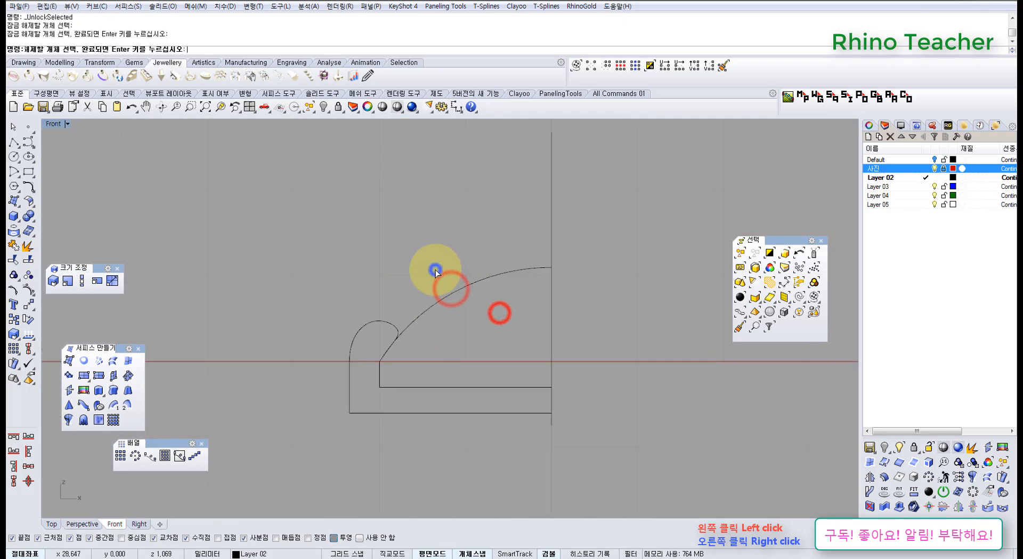
key("ctrl+F4")
scroll(397, 266, "down", 8)
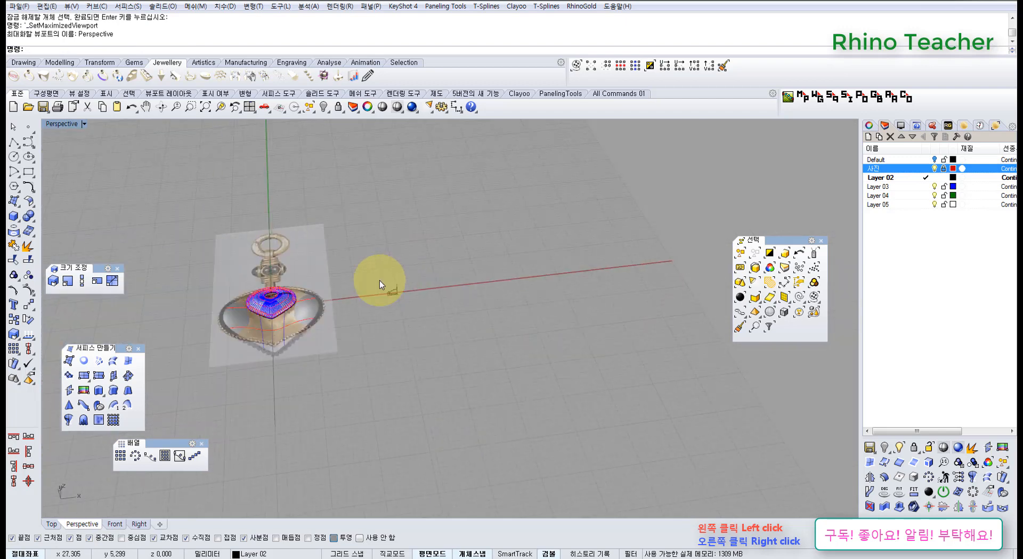
Step: Examine the connector's round stones and bezels on the reference picture from several angles in the Perspective view
right_click_drag(356, 290, 414, 322, "shift")
scroll(381, 323, "up", 9)
right_click_drag(416, 278, 396, 356)
scroll(397, 356, "up", 10)
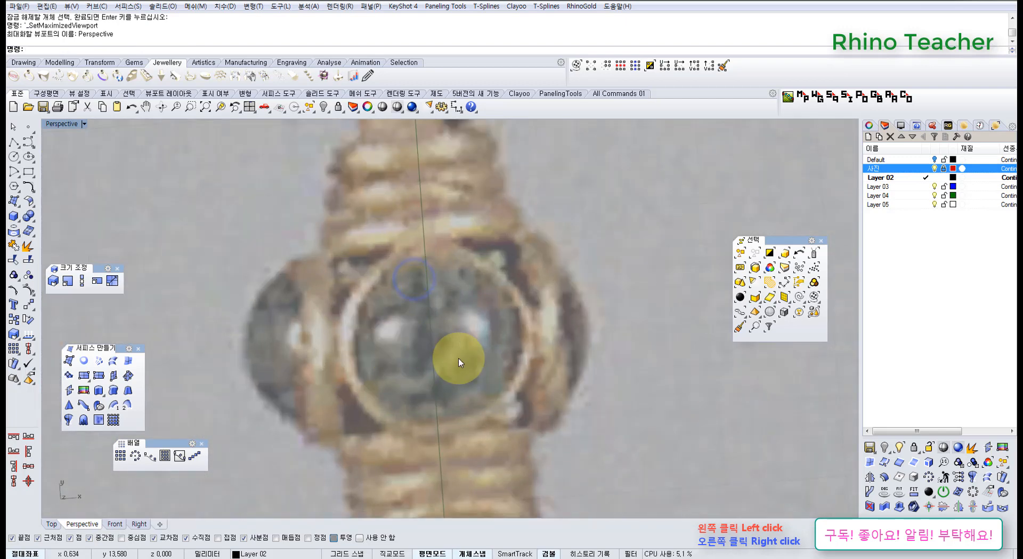
right_click_drag(457, 354, 519, 324)
right_click_drag(421, 355, 369, 293)
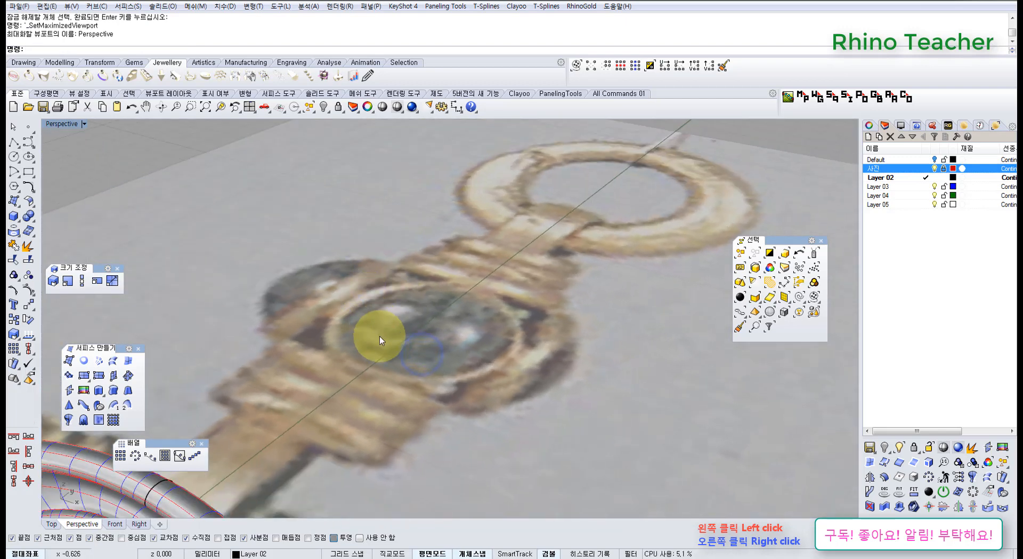
scroll(380, 336, "down", 5)
mouse_move(386, 336)
right_mouse_down()
mouse_move(443, 359)
mouse_move(413, 290)
mouse_move(360, 292)
right_mouse_up()
Step: Inspect the bezel's and the domed stone's half profiles one at a time in the Front view
key("ctrl+F2")
key("ctrl+F3")
key("ctrl+F2")
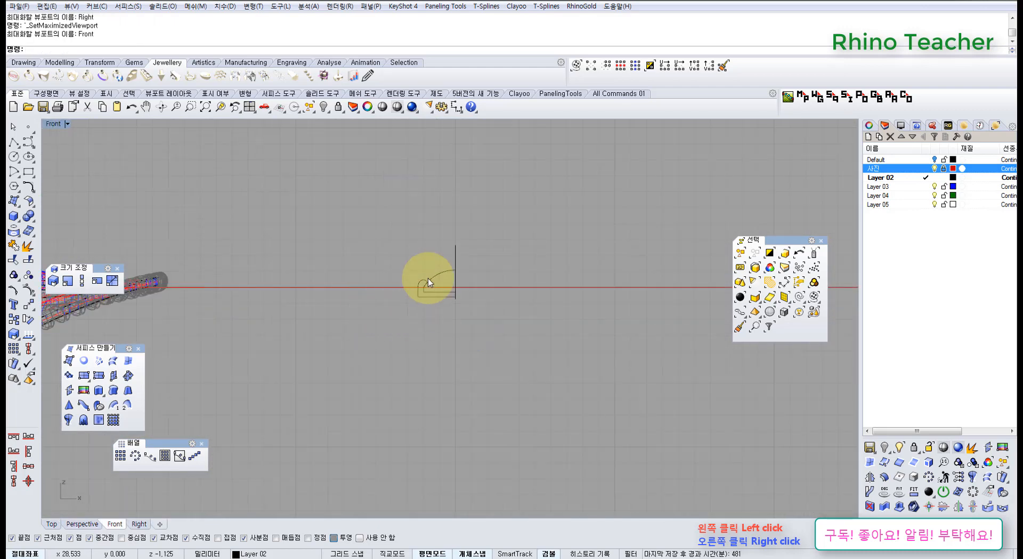
scroll(428, 278, "up", 14)
left_click_drag(402, 286, 400, 326)
right_click_drag(423, 327, 400, 287)
scroll(424, 279, "up", 6)
scroll(451, 279, "down", 2)
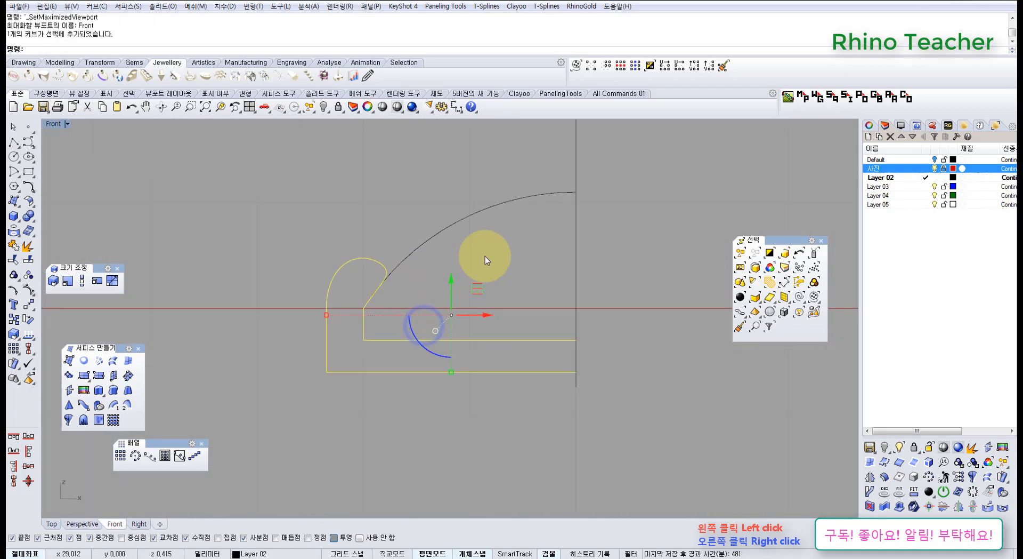
left_click_drag(485, 255, 403, 229)
right_click_drag(406, 228, 431, 257)
Step: Revolve the stone and bezel half profiles together a full 360 degrees around the vertical centre line
left_click(441, 228)
left_click_drag(487, 272, 404, 226)
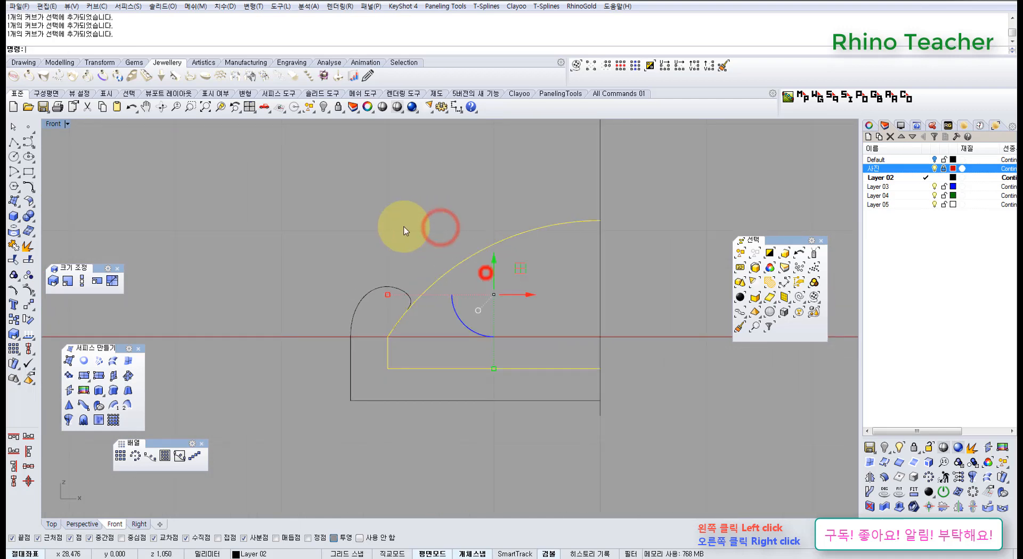
left_click_drag(340, 308, 341, 309, "shift")
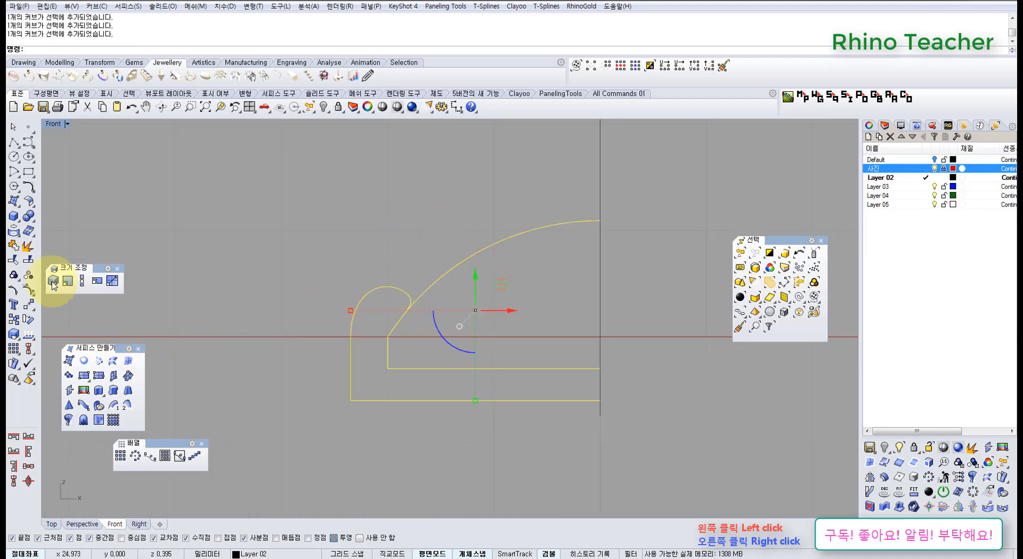
left_click(27, 306)
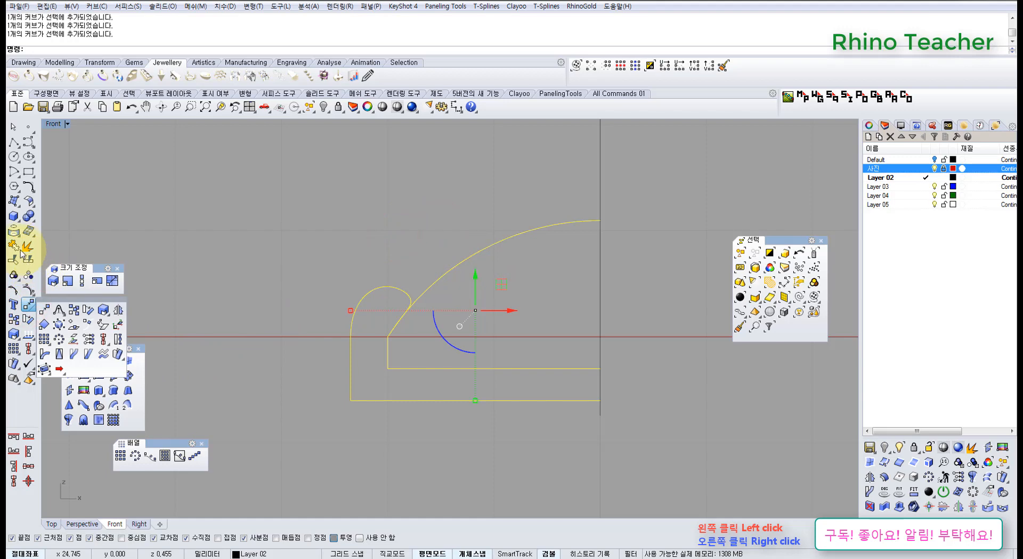
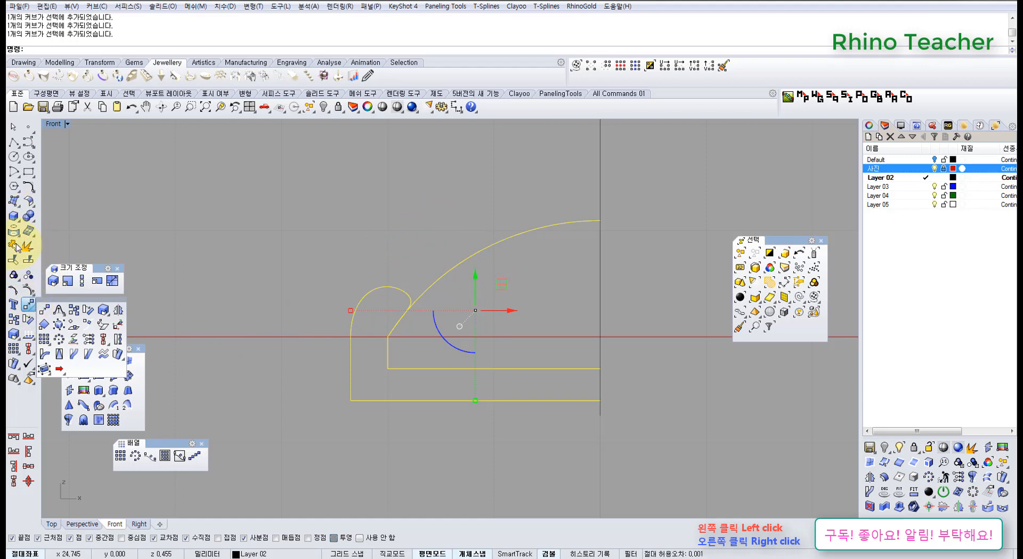
left_click(68, 419)
right_click_drag(591, 358, 489, 382)
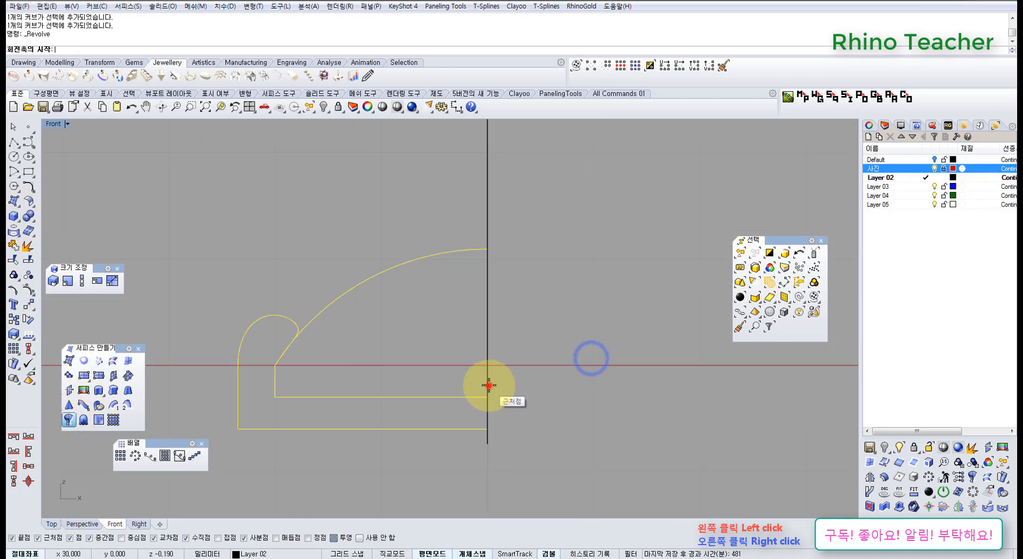
left_click(488, 385)
left_click(488, 213)
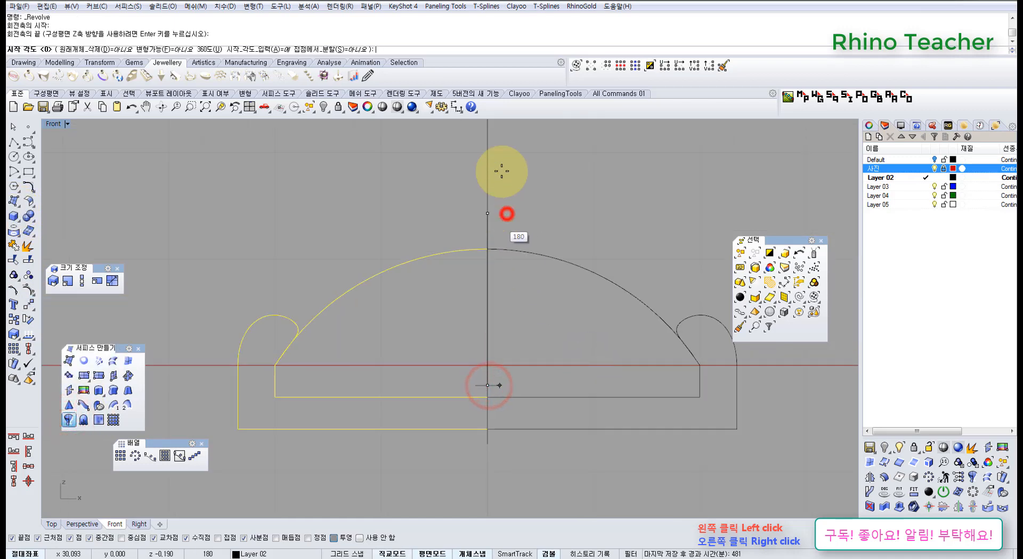
left_click(205, 50)
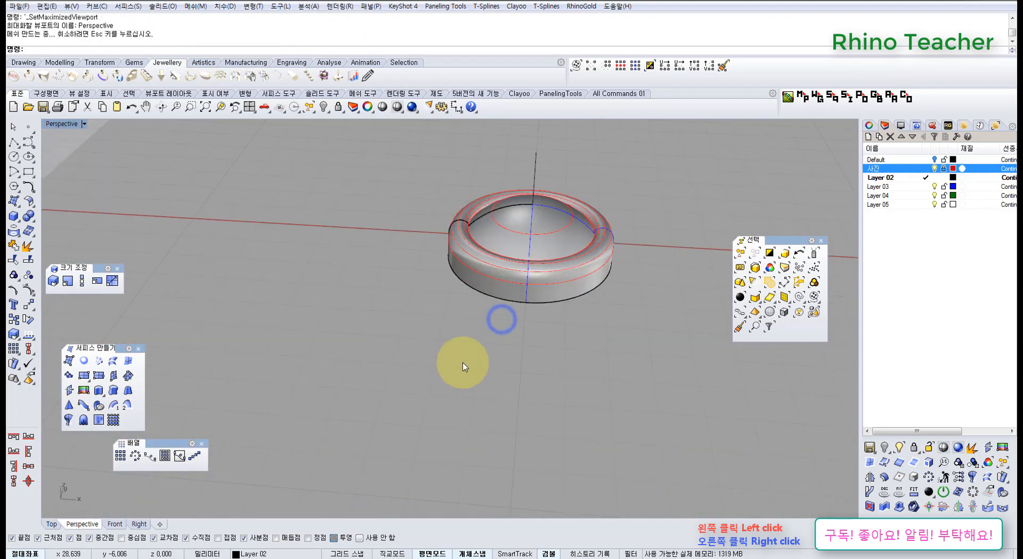
Step: Set the revolved domed stone's display colour to cyan in its object properties
left_click(462, 363)
left_click(491, 226)
left_click(482, 276)
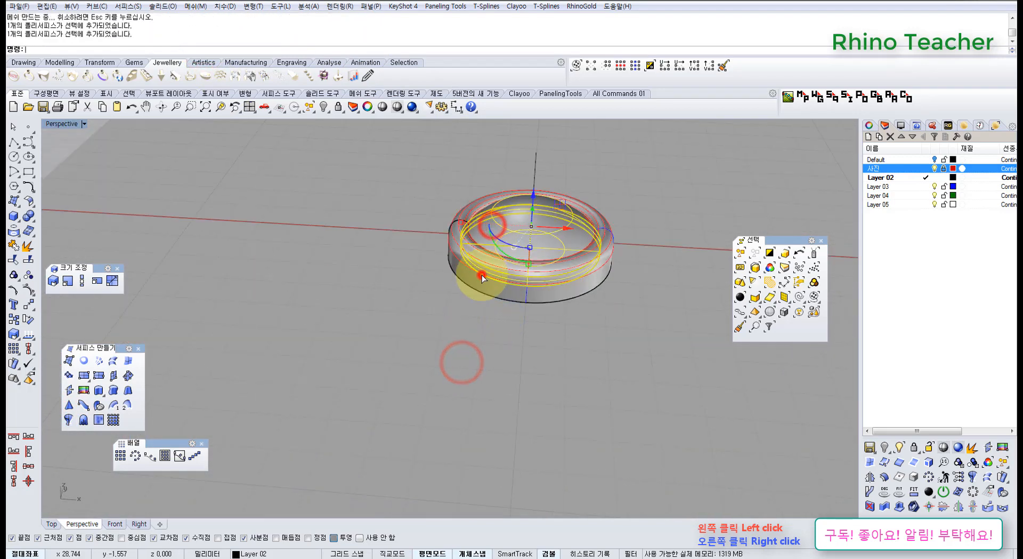
left_click(515, 356)
left_click(509, 237)
left_click(870, 125)
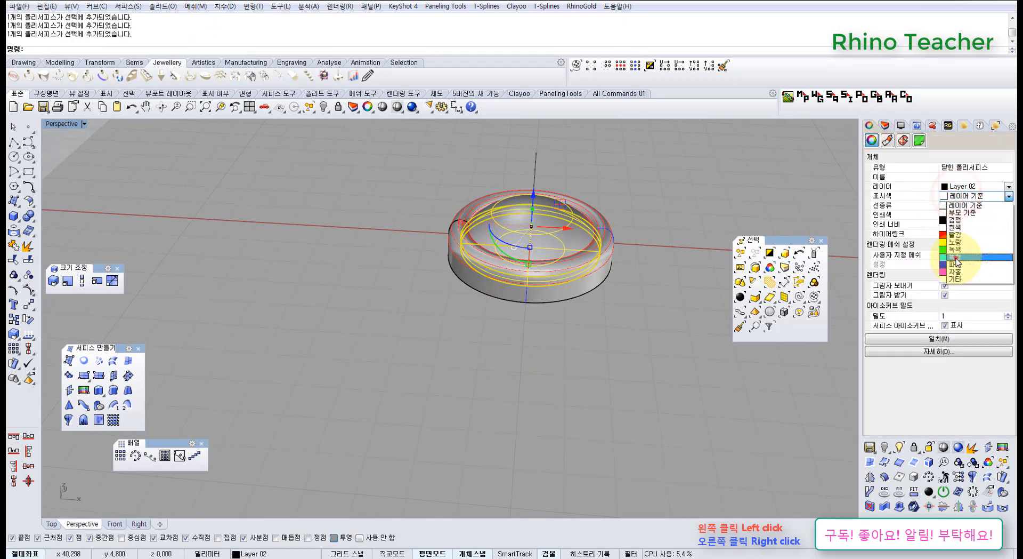
left_click(956, 259)
left_click(651, 201)
Step: Copy the stone and bezel together in the Top view to the empty area left of the reference picture's connector
scroll(630, 185, "down", 5)
right_click_drag(630, 185, 623, 272)
scroll(580, 453, "up", 5)
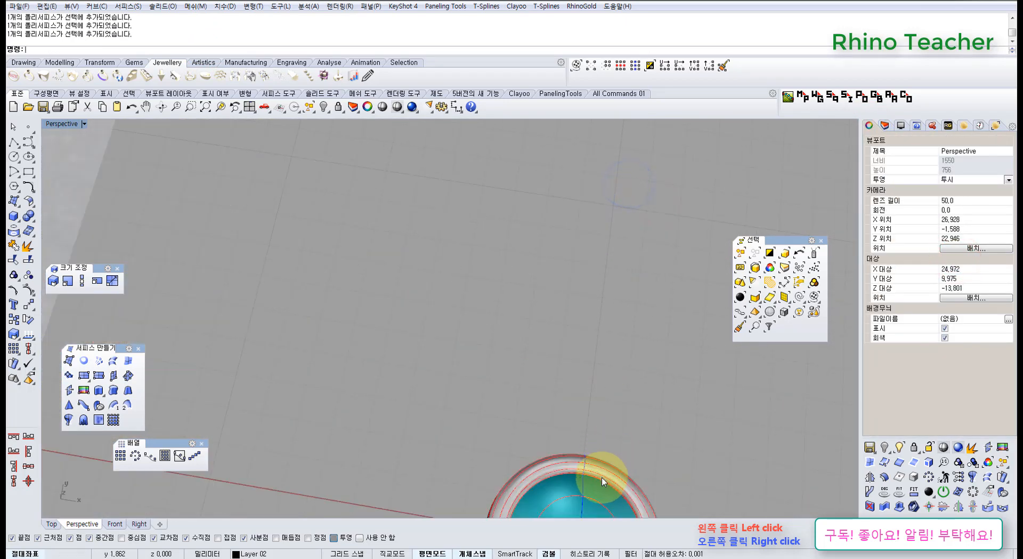
right_click_drag(617, 431, 575, 347, "shift")
left_click(516, 358)
left_click(564, 361, "shift")
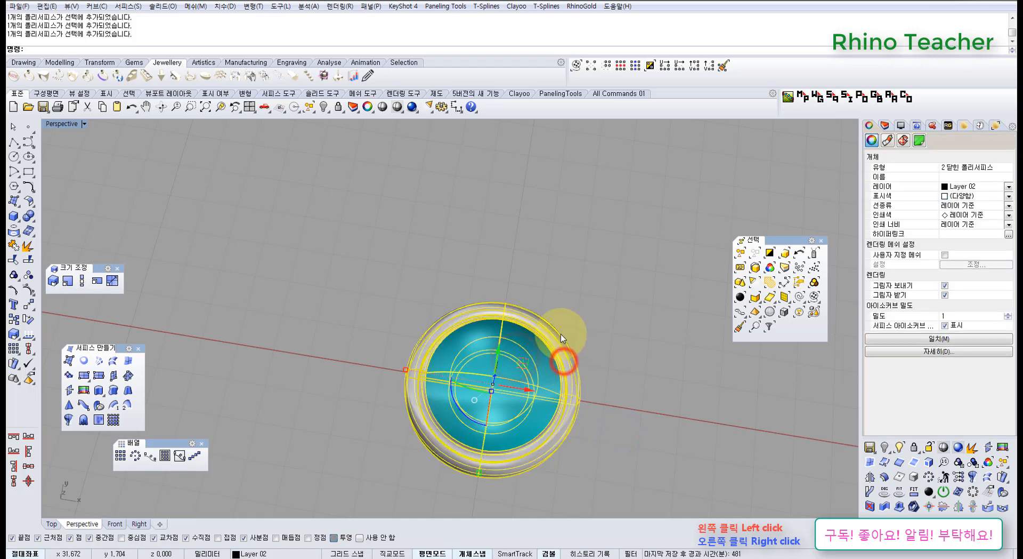
key("ctrl+F1")
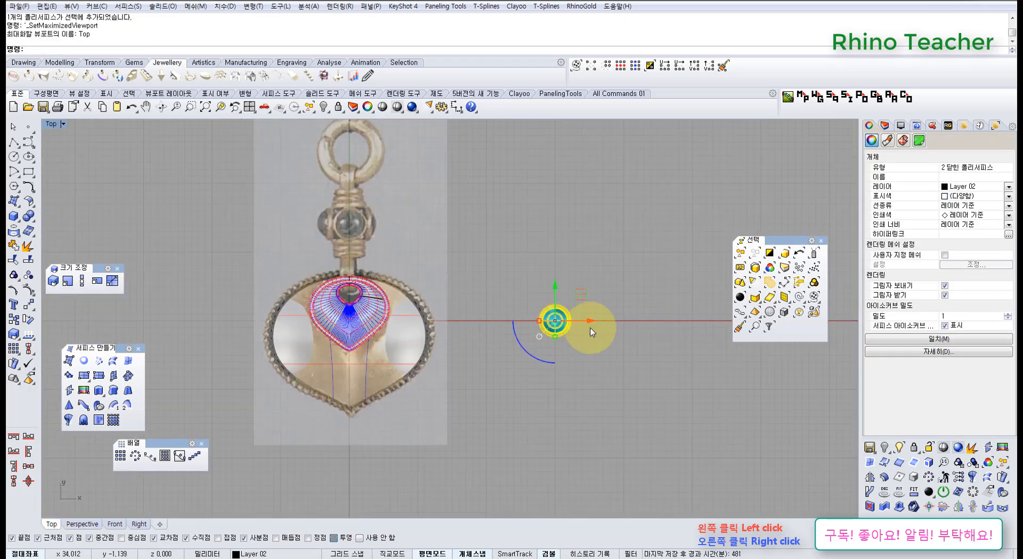
left_click(19, 320)
left_click(538, 419)
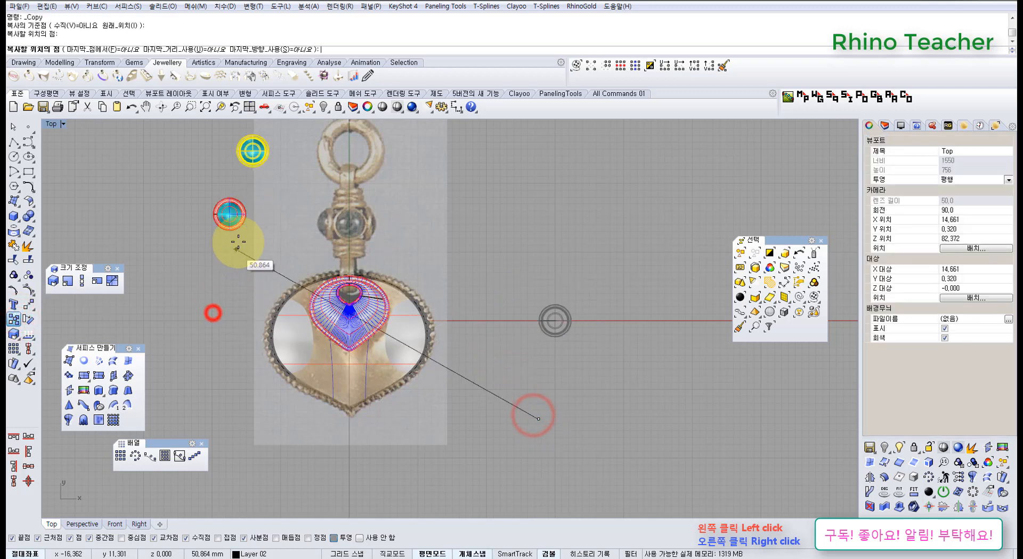
right_click(239, 242)
Step: Group the copied stone and bezel, and hide the original pair together with its profile curves and centre line
left_click_drag(248, 243, 166, 174)
left_click(13, 275)
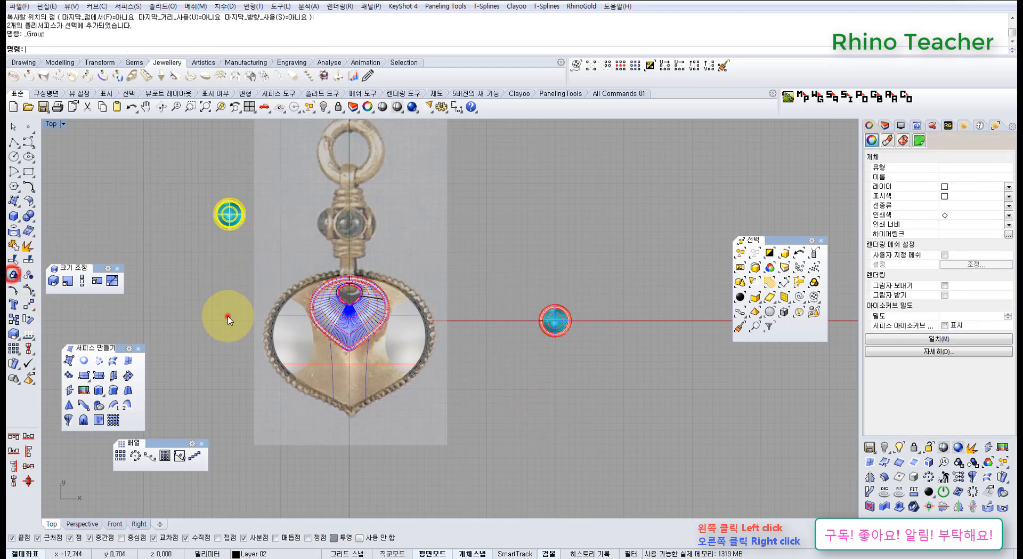
left_click(228, 318)
left_click_drag(513, 277, 576, 388)
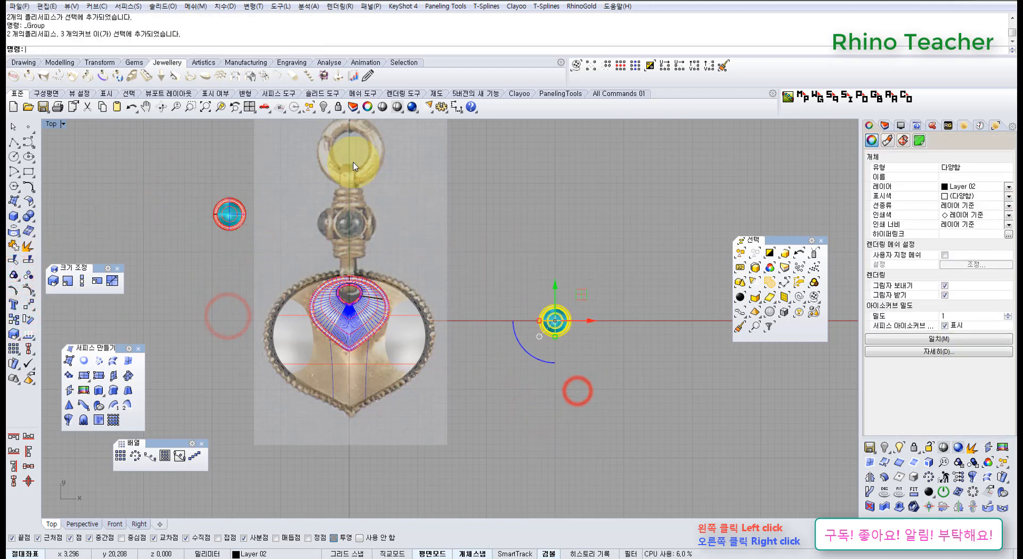
left_click(325, 107)
Step: Select the grouped stone and bezel beside the reference picture's connector
right_click_drag(295, 249, 348, 314)
scroll(304, 274, "up", 8)
left_click_drag(295, 329, 187, 237)
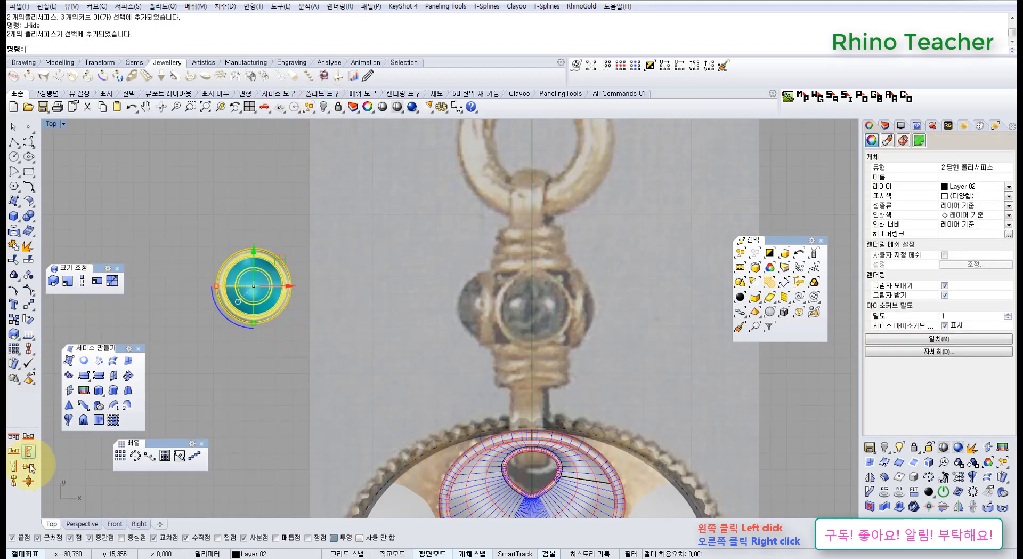
Step: Centre the blue gem and its bezel on the vertical axis at 0 and move them onto the round stone in the reference photo
left_click(14, 482)
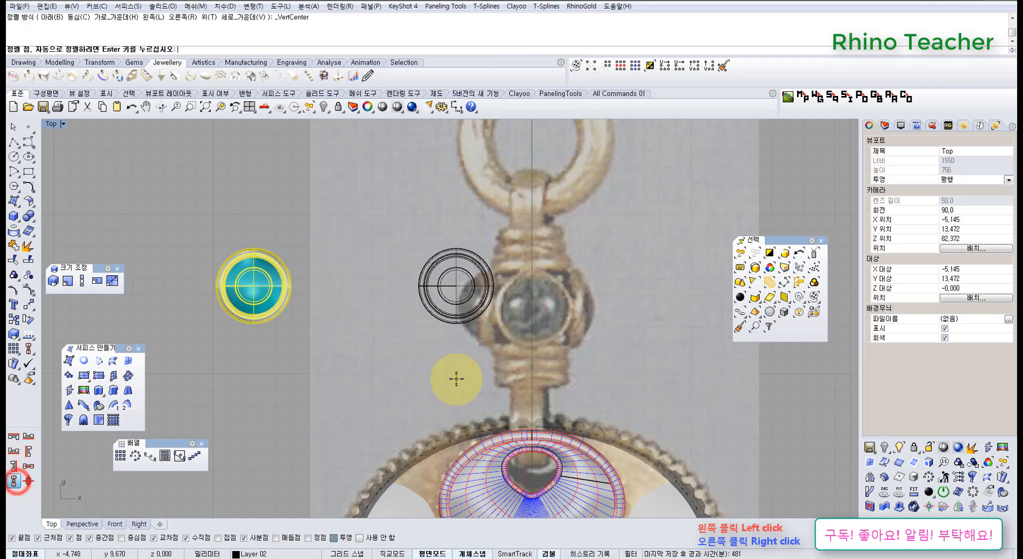
type("0")
key("Return")
scroll(591, 267, "up", 3)
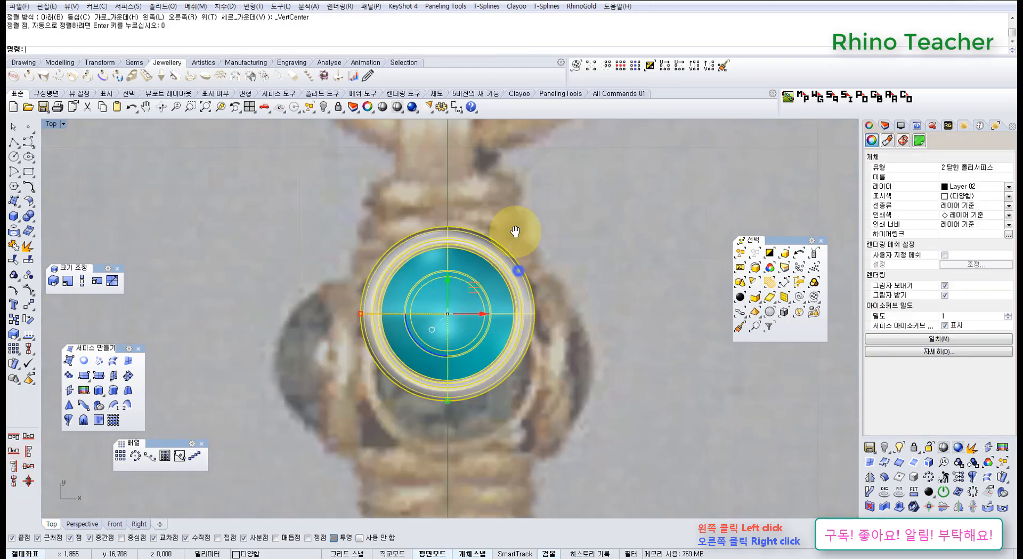
left_click_drag(459, 223, 466, 276)
scroll(536, 350, "down", 6)
right_click_drag(536, 351, 470, 291)
scroll(467, 298, "up", 6)
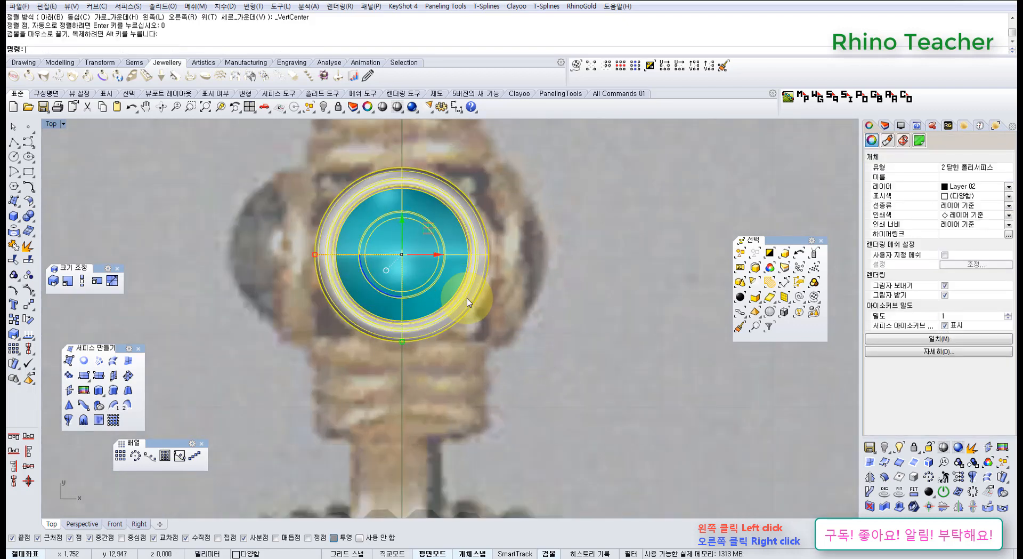
Step: In the Front view, raise the gem and bezel about 2.1 mm above the horizontal axis
key("ctrl+F2")
key("ctrl+F3")
key("ctrl+F2")
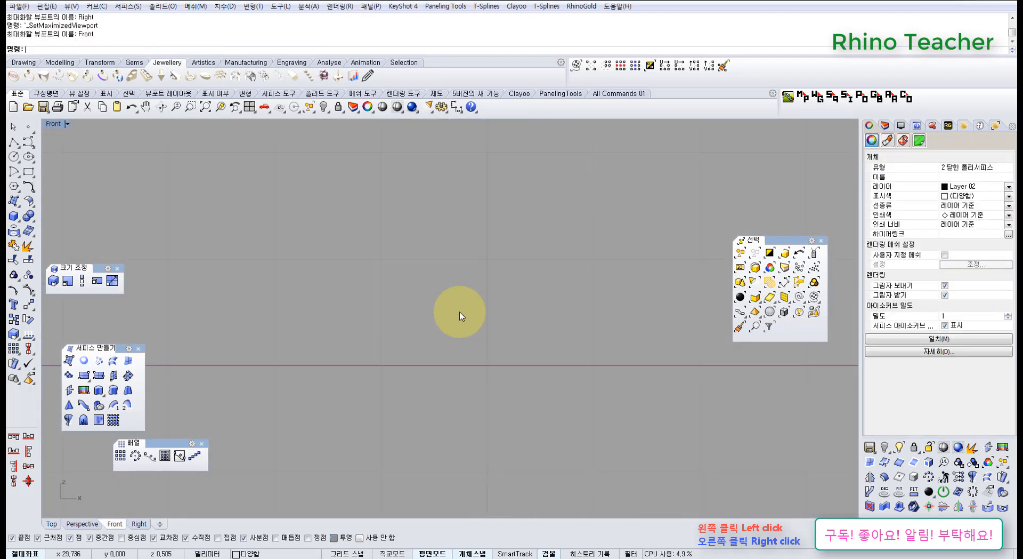
right_click_drag(355, 375, 510, 330)
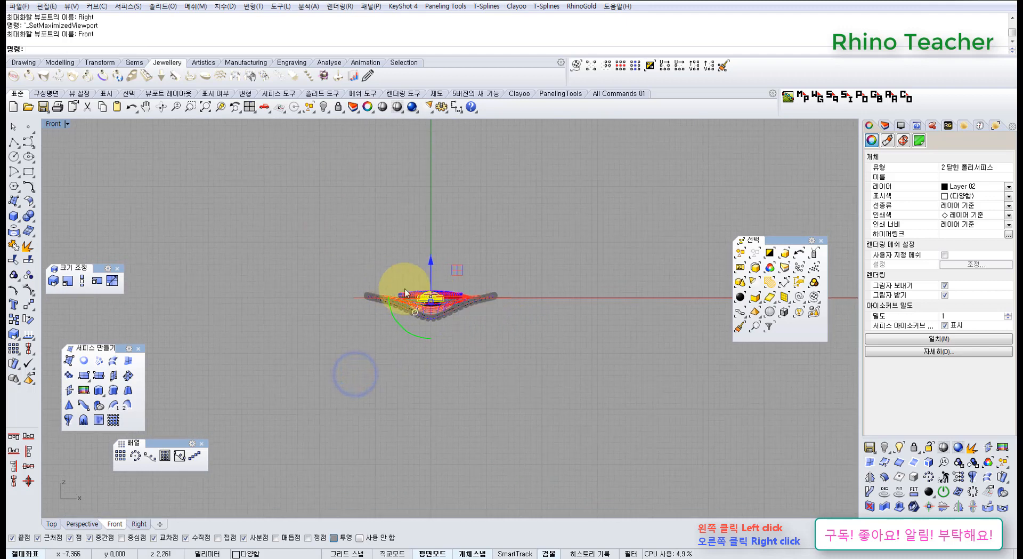
scroll(411, 288, "up", 8)
left_click_drag(415, 315, 411, 283)
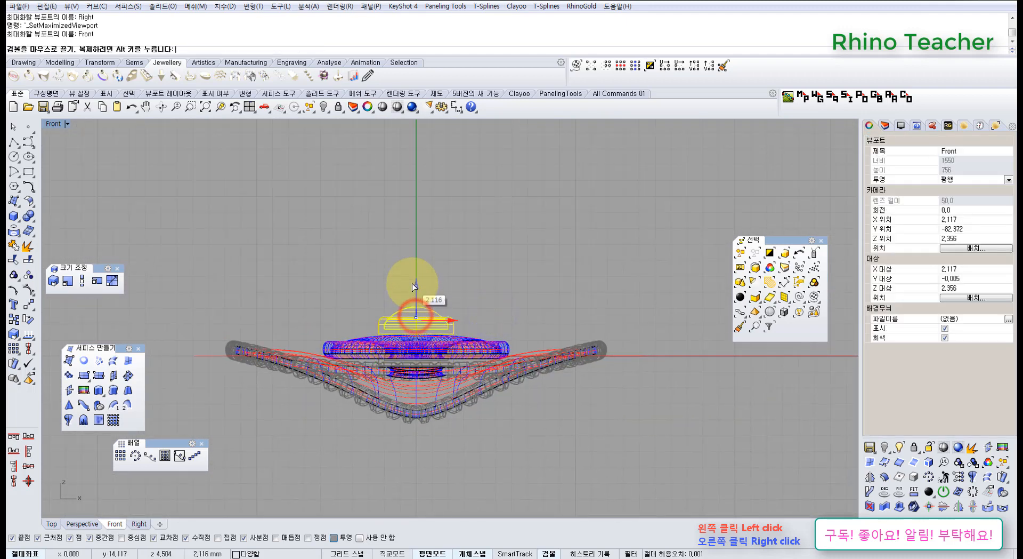
right_click_drag(347, 319, 392, 282)
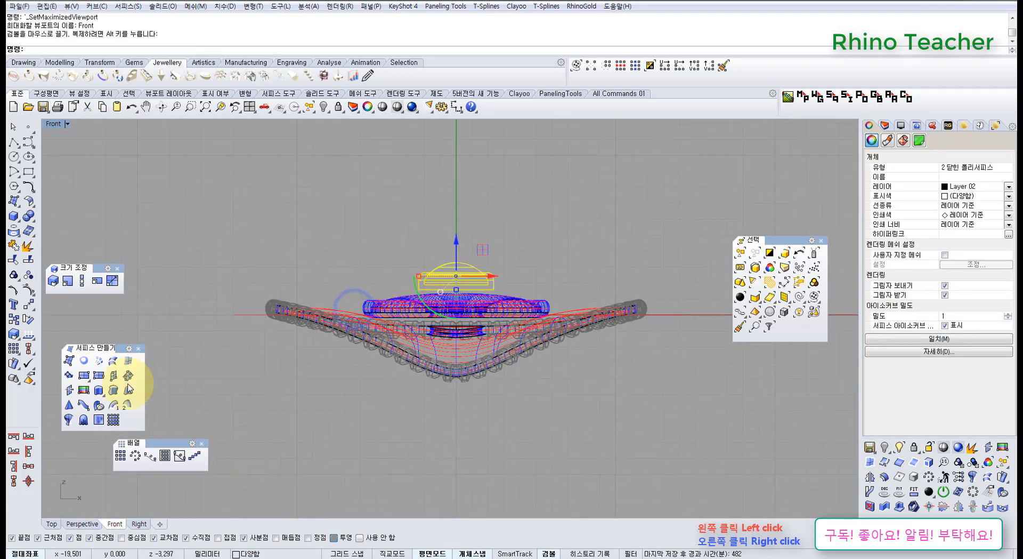
Step: Polar-array the gem and bezel around the origin with history recording, using 4 items over 360 degrees
left_click(136, 455)
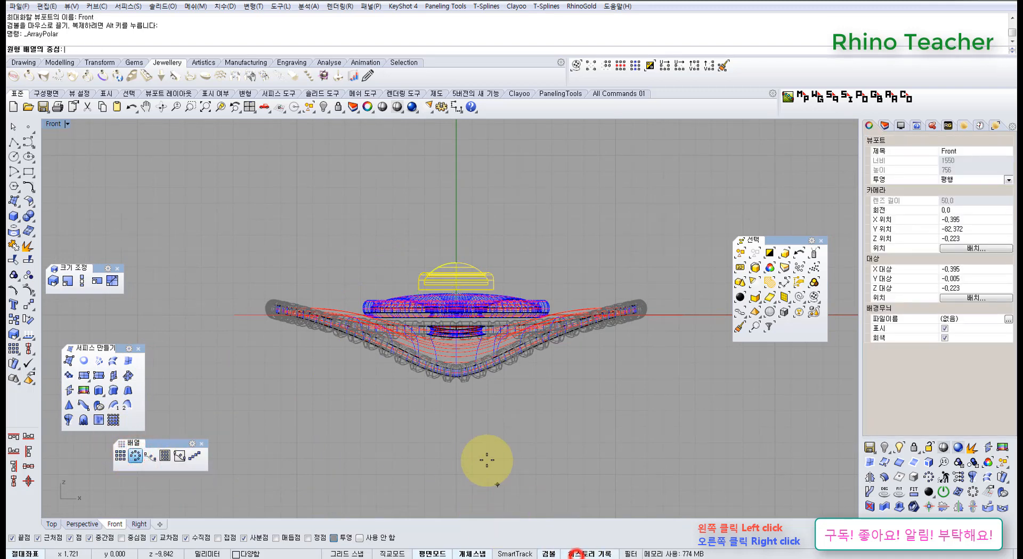
key("Return")
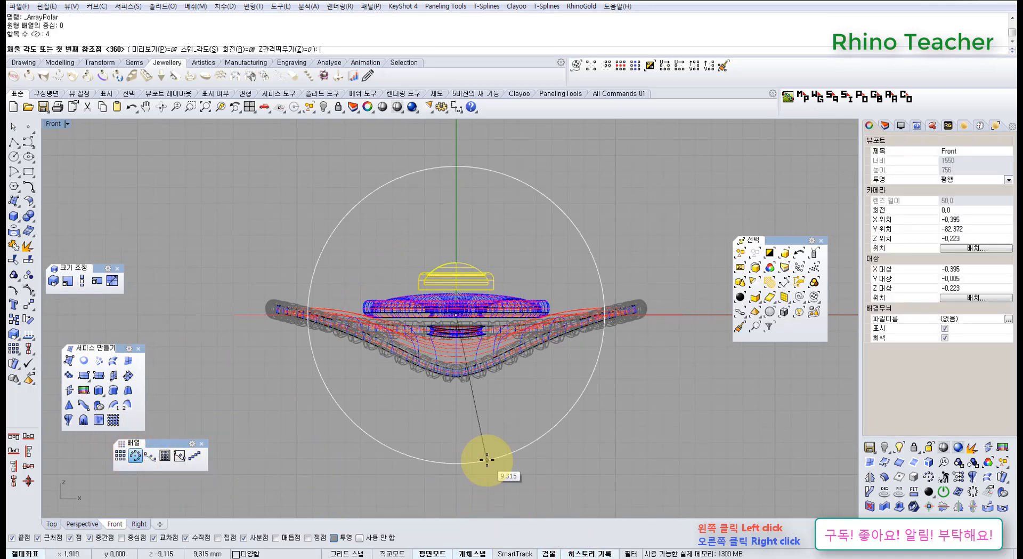
key("Return")
key("Return")
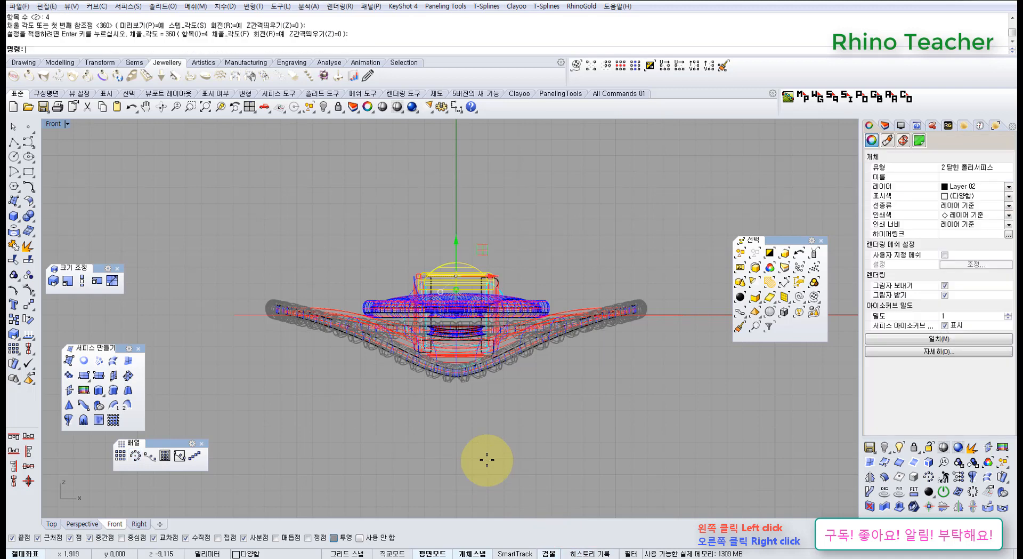
Step: Raise the original gem setting in the Front view so its history-linked copies spread outward from the centre
scroll(469, 293, "up", 8)
left_click_drag(469, 292, 457, 261)
scroll(442, 298, "up", 2)
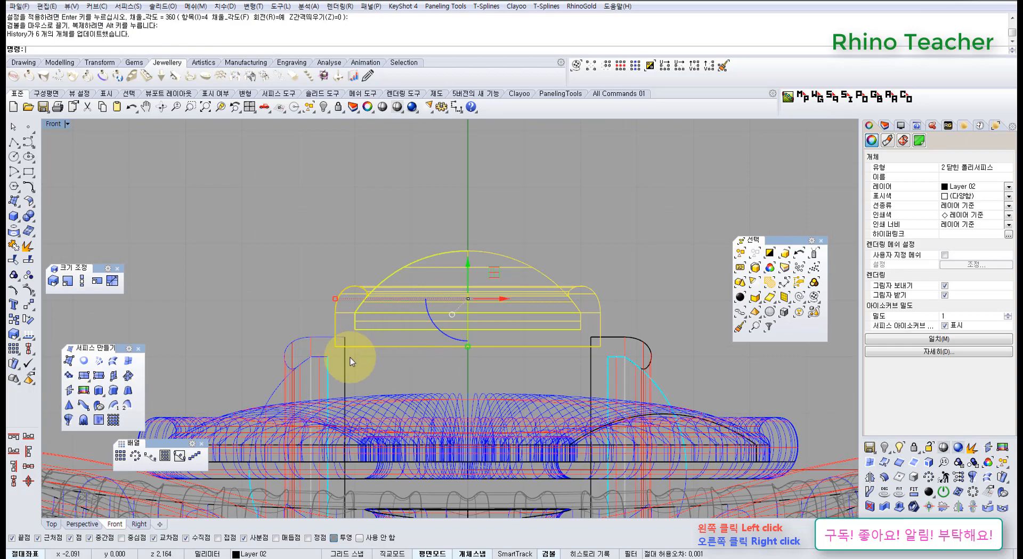
Step: Nudge the top setting's height in the Perspective view and check where its lower edge meets the neighbouring settings
key("ctrl+F4")
right_click_drag(510, 270, 408, 256)
scroll(409, 256, "down", 8)
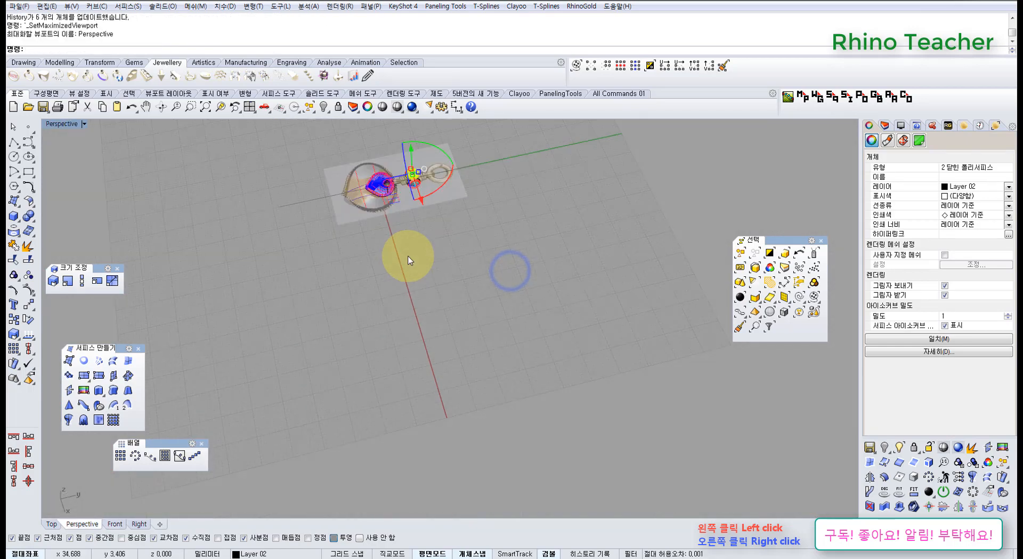
right_click_drag(377, 192, 448, 193)
scroll(320, 243, "up", 15)
right_click_drag(233, 304, 469, 227, "shift")
right_click_drag(420, 297, 521, 246)
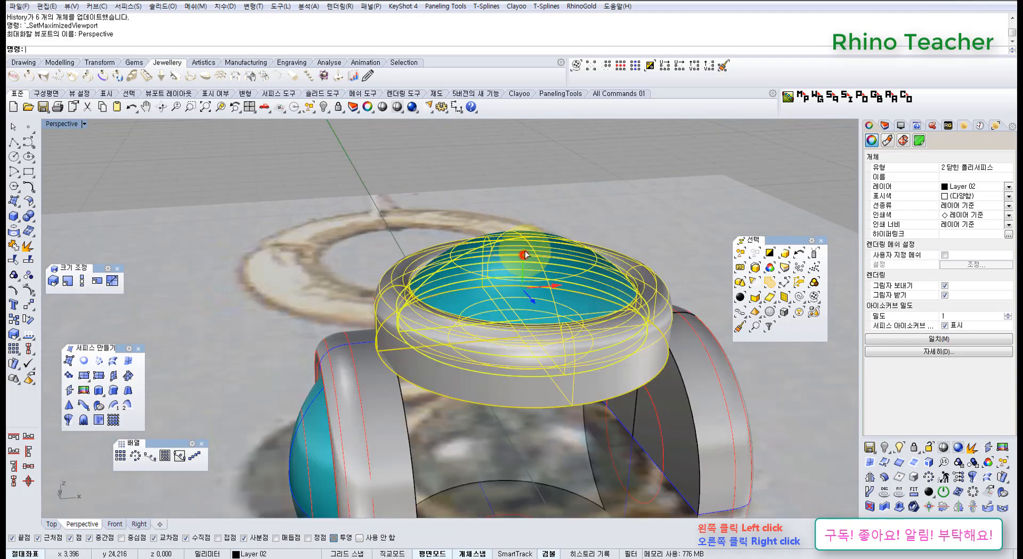
left_click_drag(525, 251, 521, 249)
mouse_move(582, 317)
right_mouse_down()
mouse_move(585, 306)
mouse_move(582, 326)
right_mouse_up()
right_click_drag(632, 264, 548, 313, "shift")
scroll(515, 352, "down", 8)
scroll(548, 313, "up", 12)
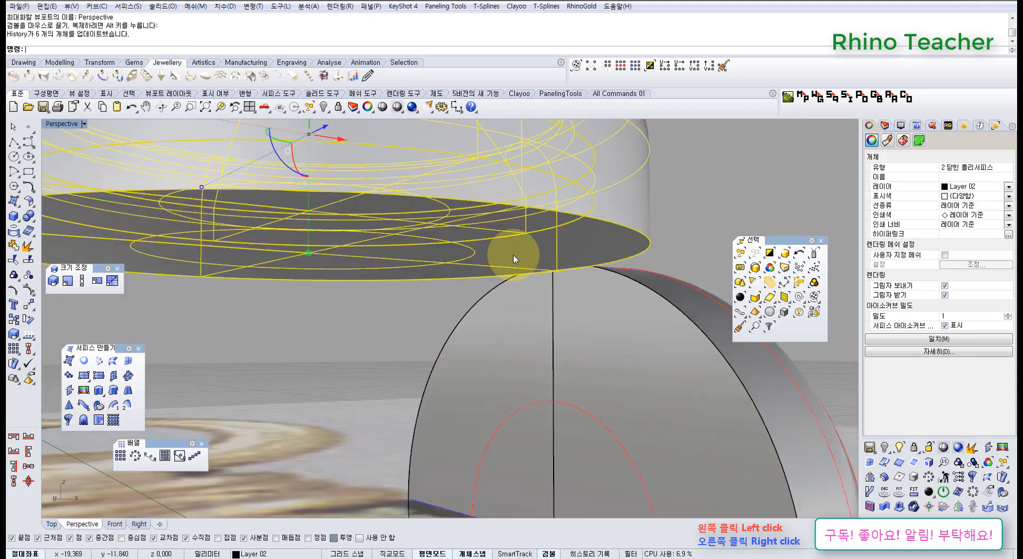
scroll(564, 260, "down", 10)
right_click_drag(578, 221, 510, 270)
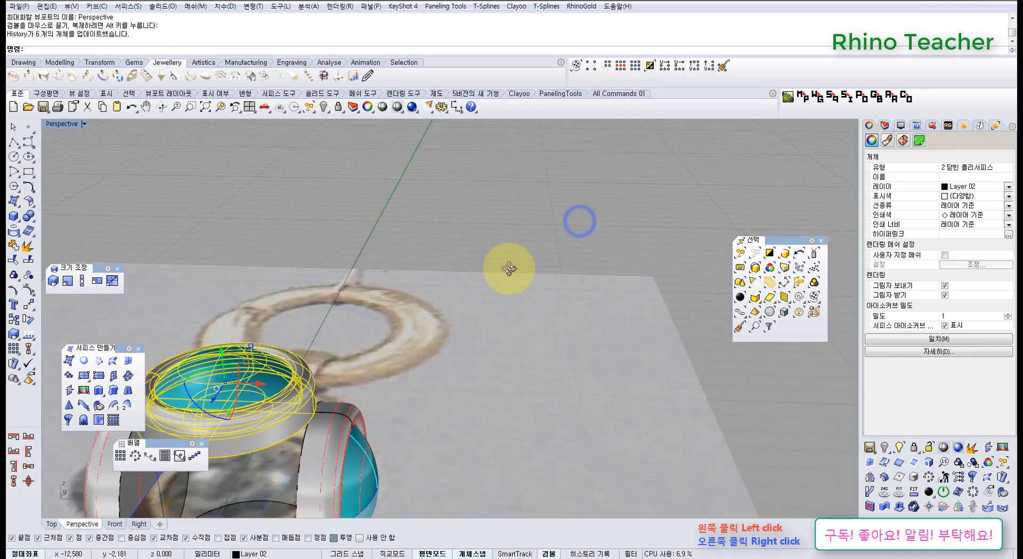
Step: Make another small height correction to the top gem setting, deselect it and review the four-gem cluster on the pendant
right_click_drag(407, 350, 501, 285, "shift")
right_click_drag(443, 278, 419, 267)
scroll(313, 291, "up", 6)
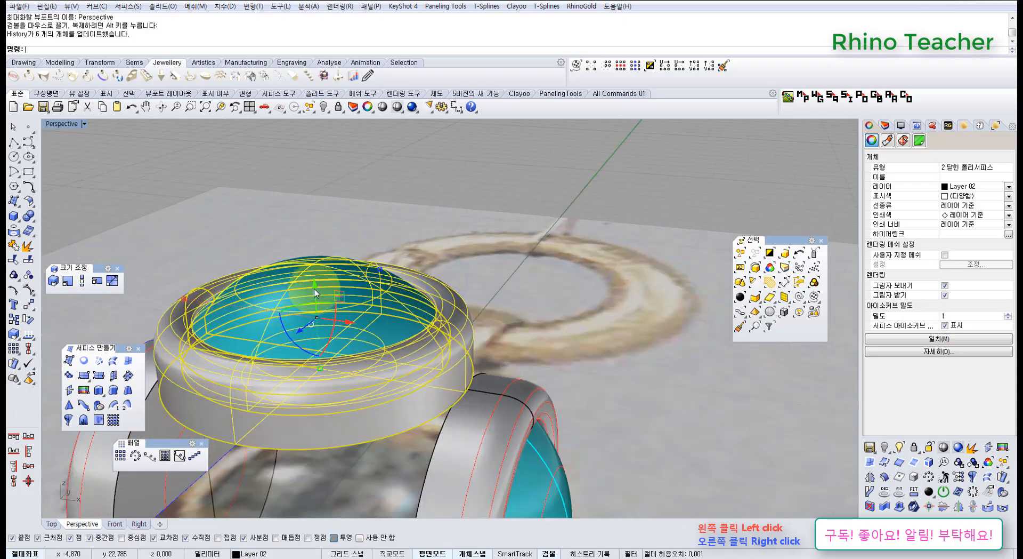
left_click_drag(316, 291, 317, 294)
scroll(367, 302, "down", 6)
right_click_drag(421, 280, 344, 305)
key("Escape")
scroll(375, 251, "down", 6)
right_click_drag(383, 223, 302, 351)
scroll(294, 352, "up", 3)
right_click_drag(292, 352, 315, 292, "shift")
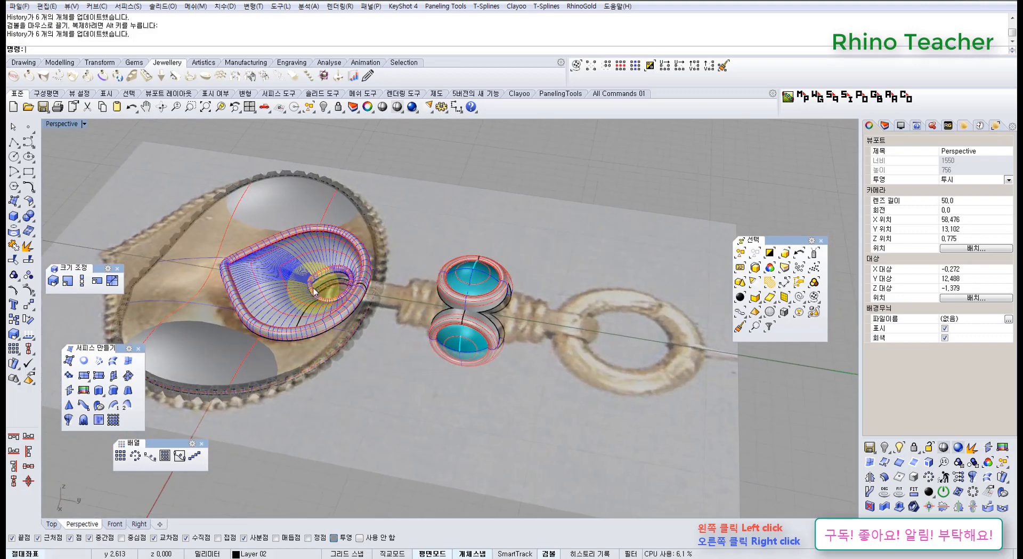
key("ctrl+F3")
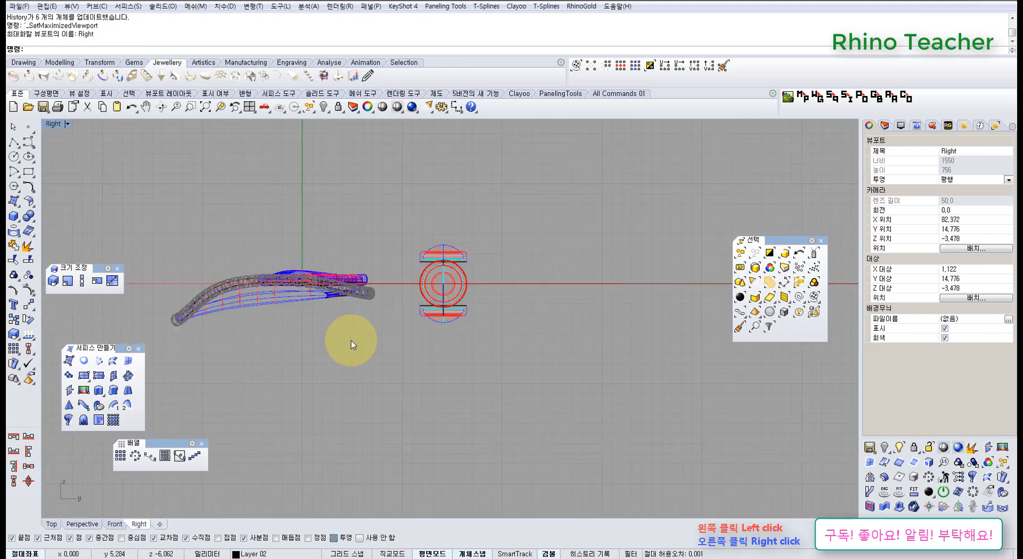
scroll(342, 341, "up", 5)
right_click_drag(319, 261, 317, 260)
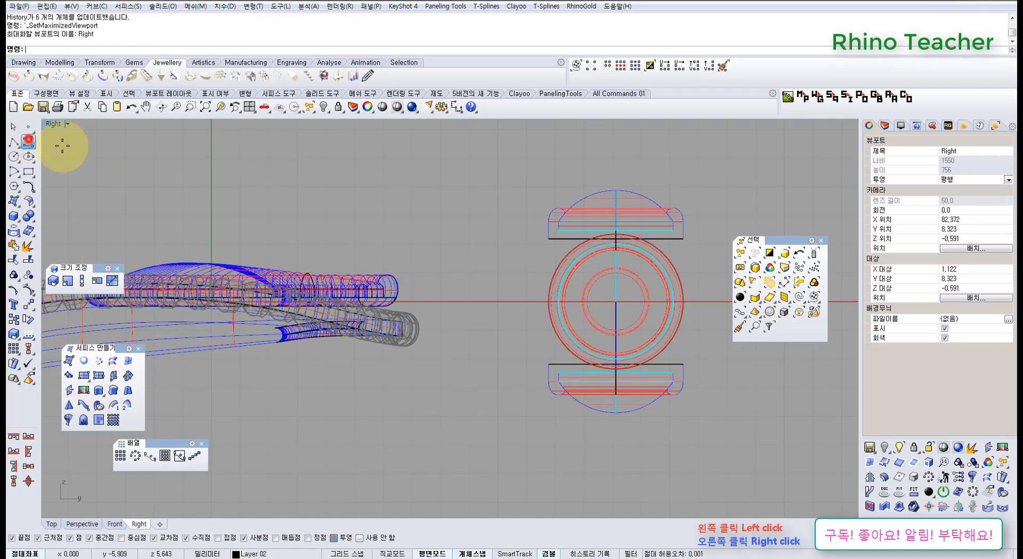
left_click(28, 140)
right_click_drag(527, 290, 473, 298)
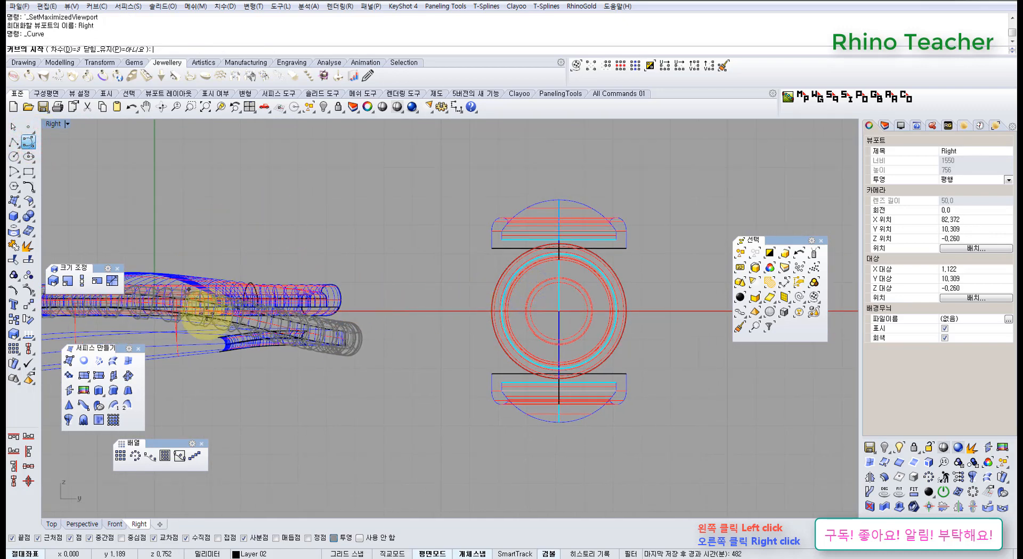
key("ctrl+F1")
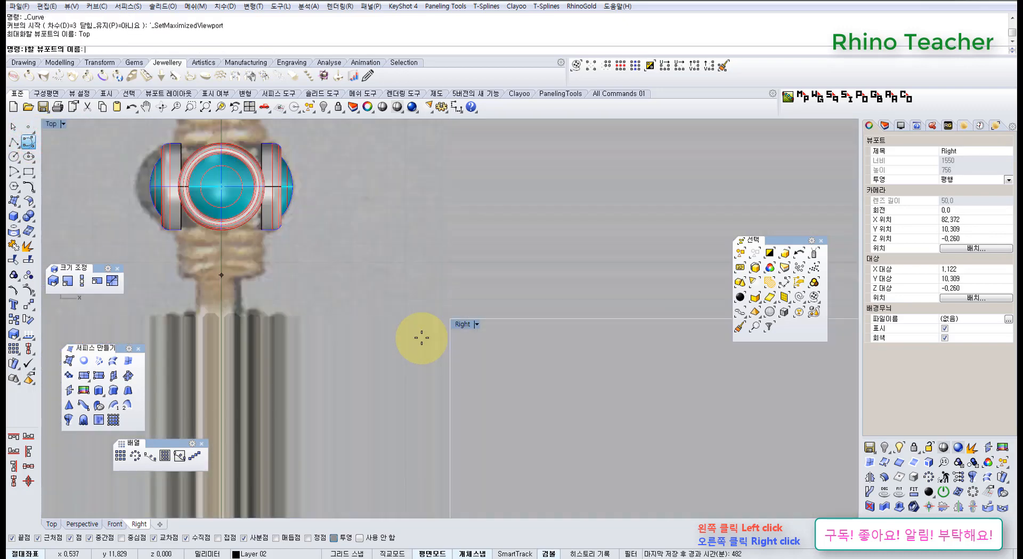
scroll(421, 337, "down", 7)
right_click_drag(459, 351, 414, 311)
key("Escape")
scroll(328, 329, "up", 5)
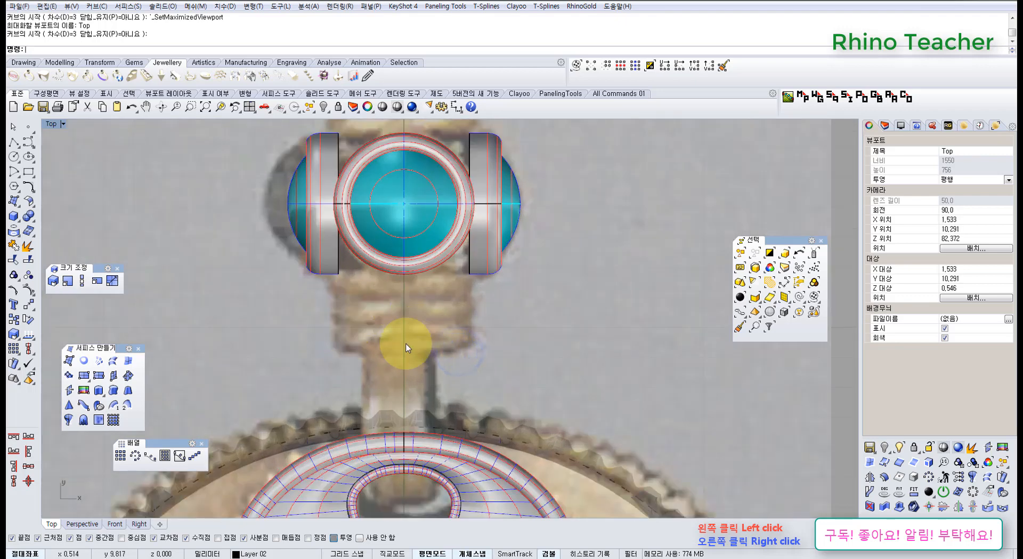
scroll(408, 269, "down", 6)
right_click_drag(411, 258, 402, 368)
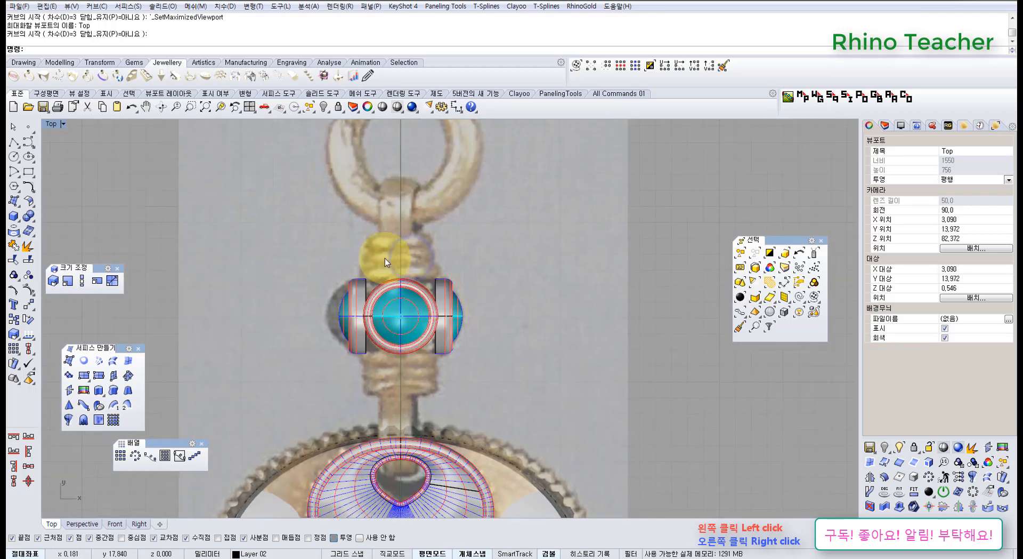
scroll(385, 258, "up", 3)
Step: Draw a large circle centred at the origin in the Front view, wider than the heart pendant, and select it
key("ctrl+F2")
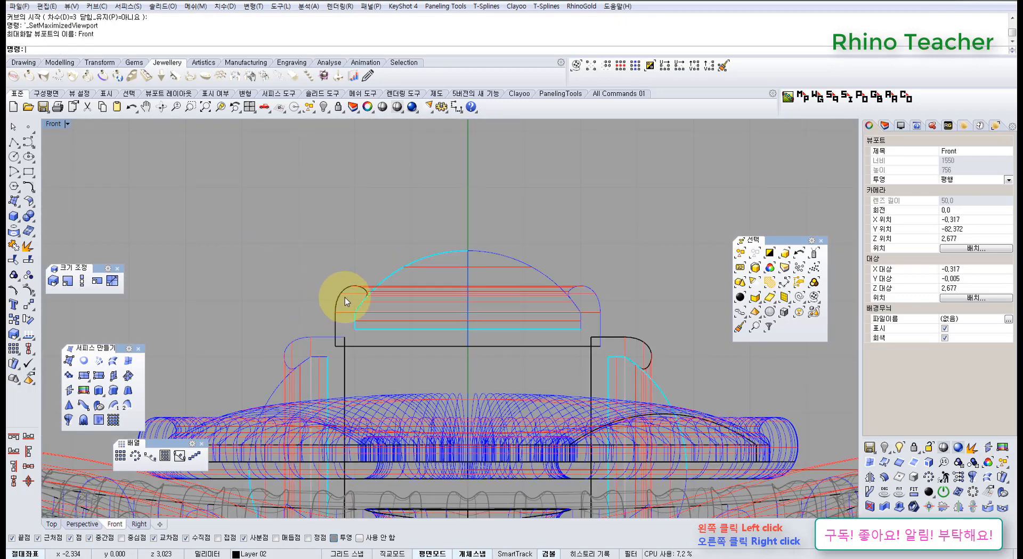
scroll(344, 297, "down", 10)
left_click(13, 157)
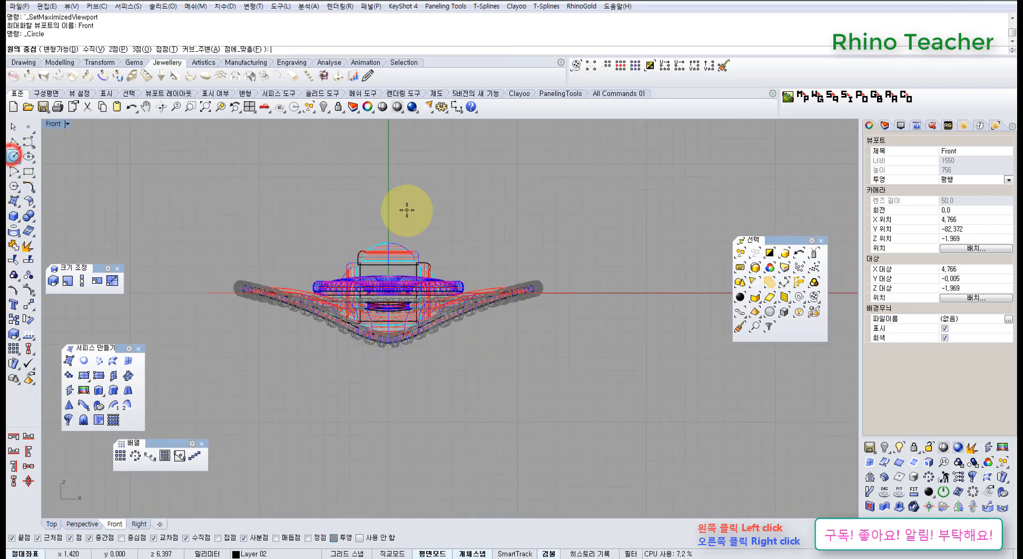
left_click(604, 302)
left_click_drag(617, 191, 520, 207)
scroll(515, 206, "down", 2)
right_click(488, 225)
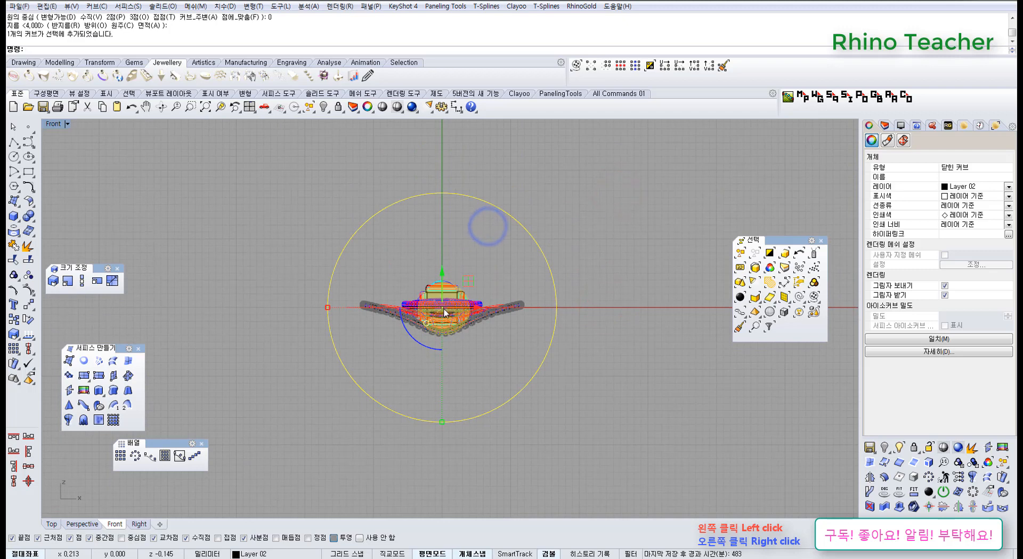
Step: In the Top view, move the circle along the vertical axis to the ridged neck just above the gem cluster
scroll(445, 310, "down", 12)
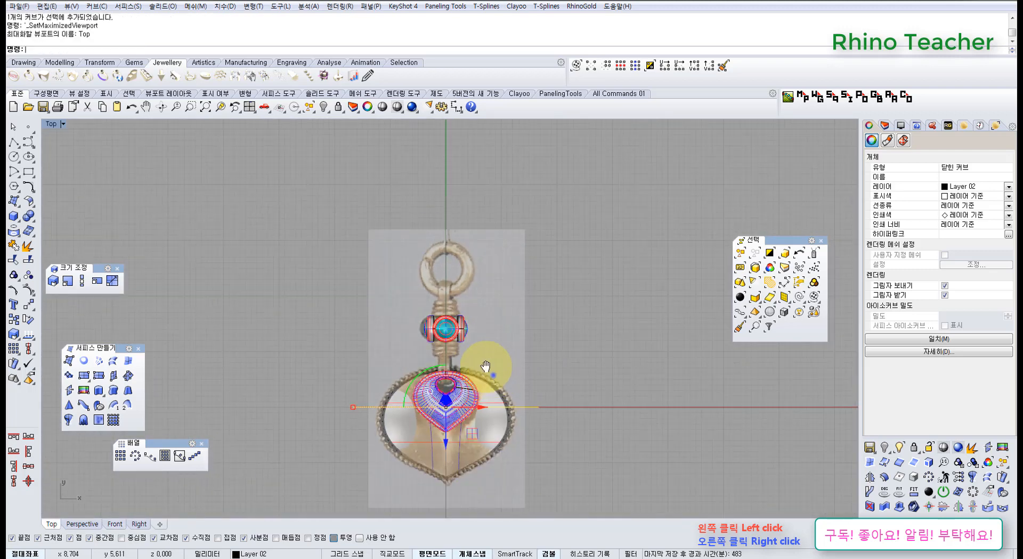
right_click_drag(493, 374, 461, 322)
scroll(413, 385, "up", 6)
left_click_drag(416, 383, 416, 305)
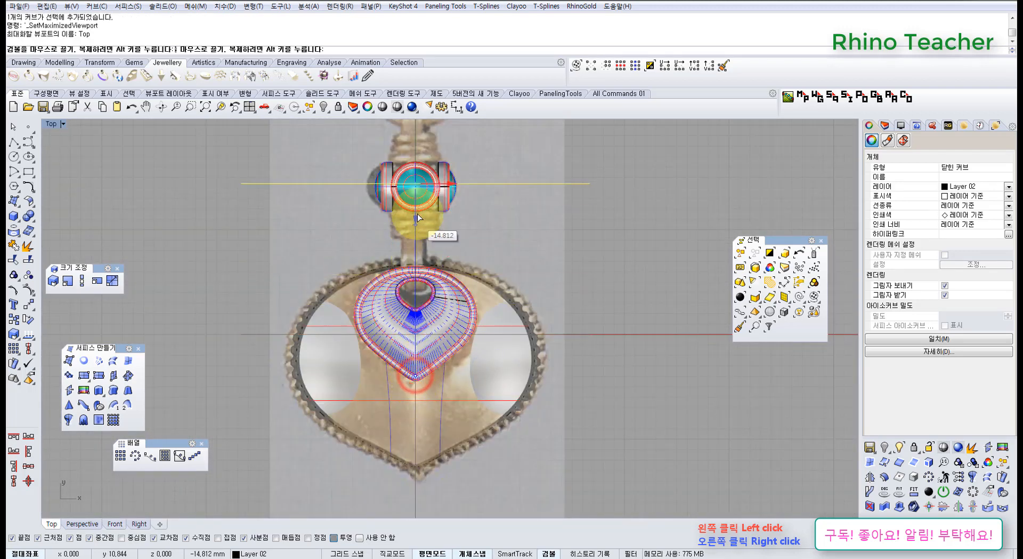
left_click_drag(418, 213, 417, 187)
right_click_drag(385, 153, 365, 244)
scroll(372, 247, "up", 6)
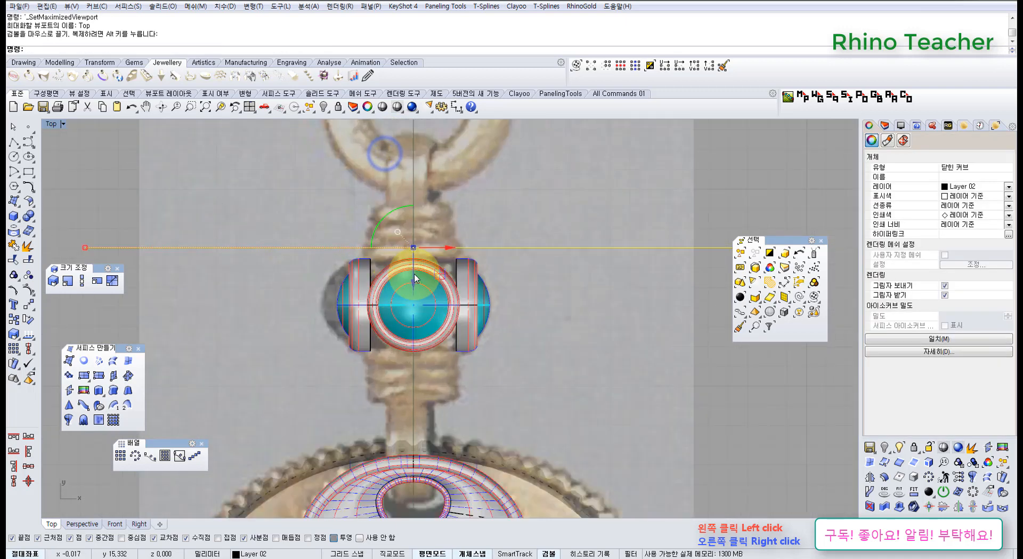
left_click_drag(415, 282, 415, 286)
right_click_drag(258, 309, 343, 313)
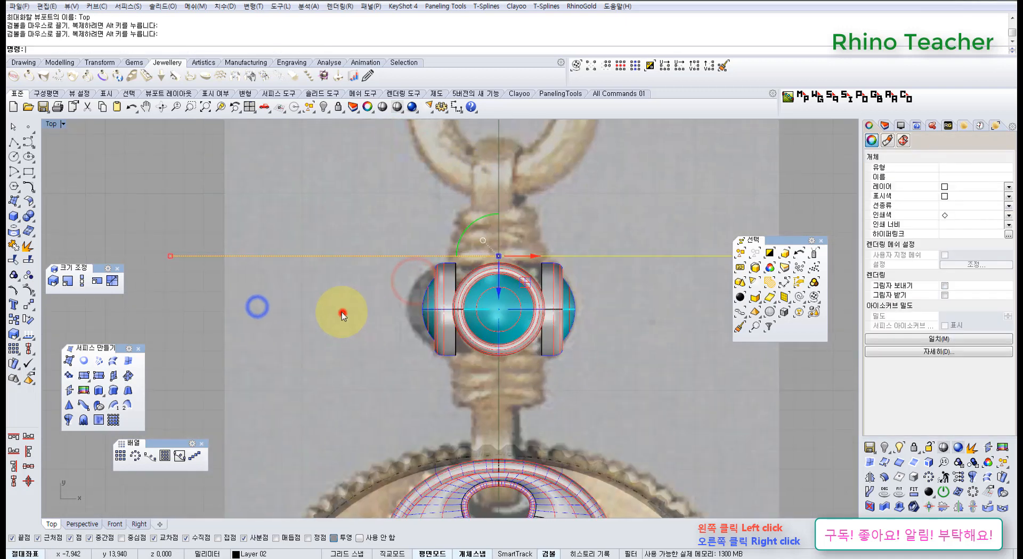
Step: Scale the circle down uniformly about its centre to roughly the width of the ridged neck in the photo
left_click(343, 313)
left_click_drag(342, 311, 267, 248)
right_click_drag(250, 259, 276, 298)
left_click_drag(195, 293, 267, 314, "shift")
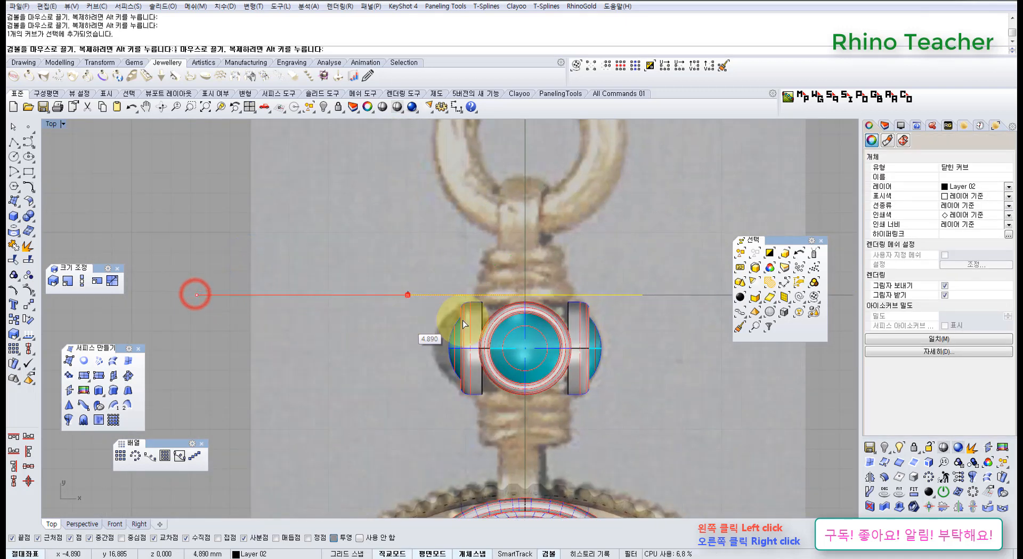
left_click_drag(462, 320, 483, 323, "shift")
right_click_drag(517, 293, 400, 305)
scroll(373, 290, "up", 11)
left_click(354, 278)
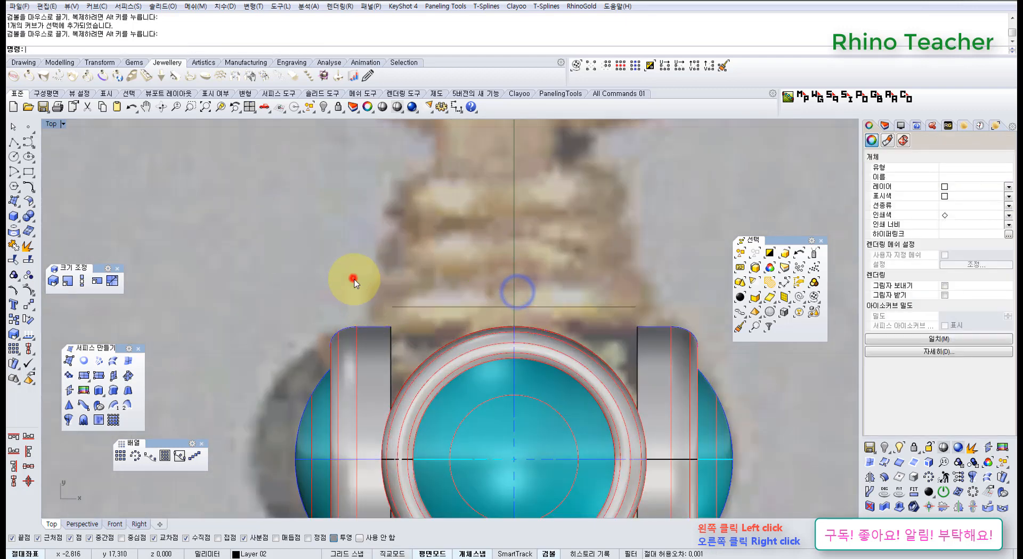
Step: Copy the circle twice straight up along the ridged neck, giving section circles at its middle and upper end
scroll(419, 307, "up", 5)
left_click_drag(450, 287, 438, 309)
scroll(436, 299, "down", 4)
right_click_drag(434, 290, 353, 341)
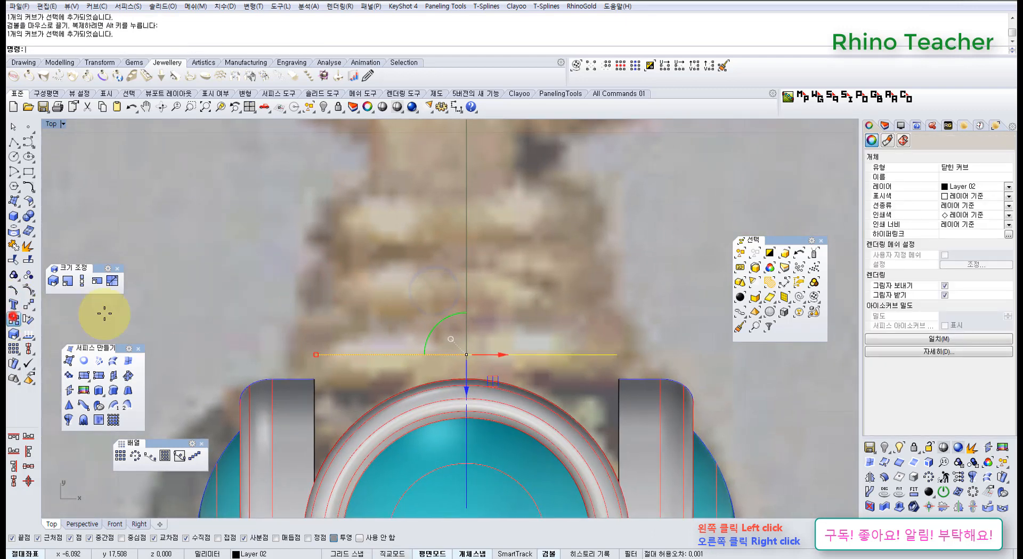
left_click(241, 345)
left_click(246, 283, "shift")
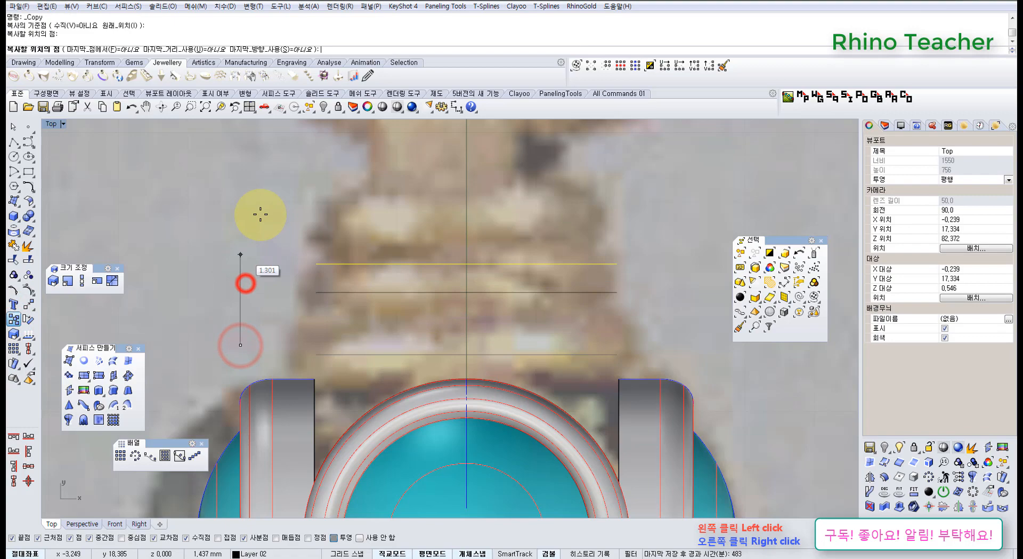
left_click(261, 214, "shift")
right_click(227, 224)
scroll(327, 250, "down", 7)
right_click_drag(331, 270, 306, 283)
key("ctrl+F4")
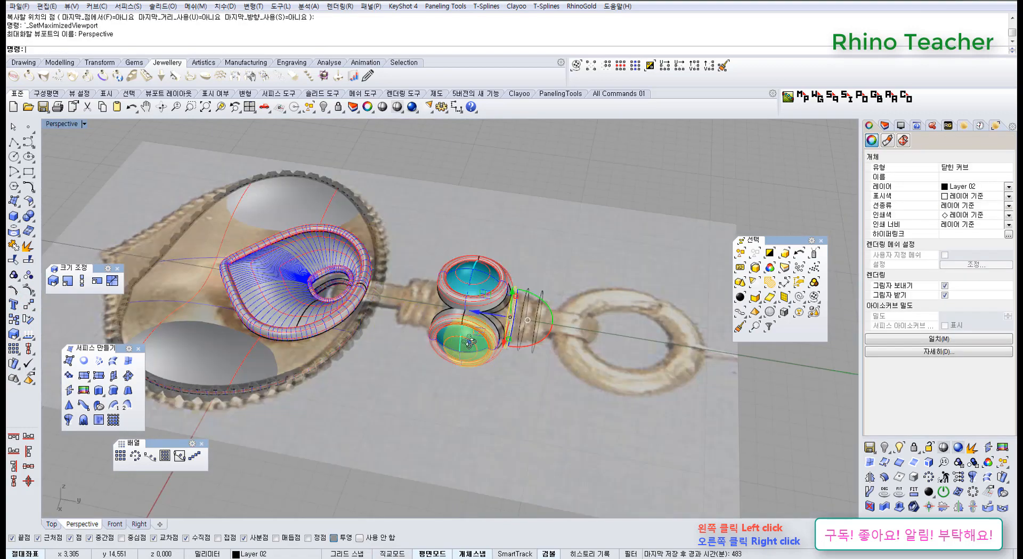
Step: Turn on continuous history recording and detach the solid-creation tools as a floating palette
scroll(532, 292, "up", 5)
left_click(597, 402)
right_click_drag(499, 336, 418, 302)
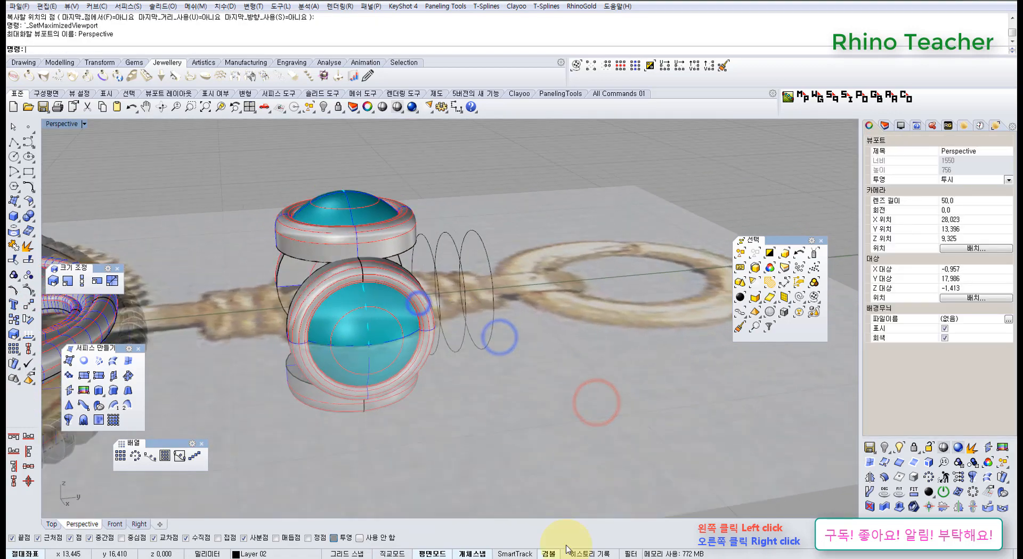
left_click(584, 553)
left_click(620, 515)
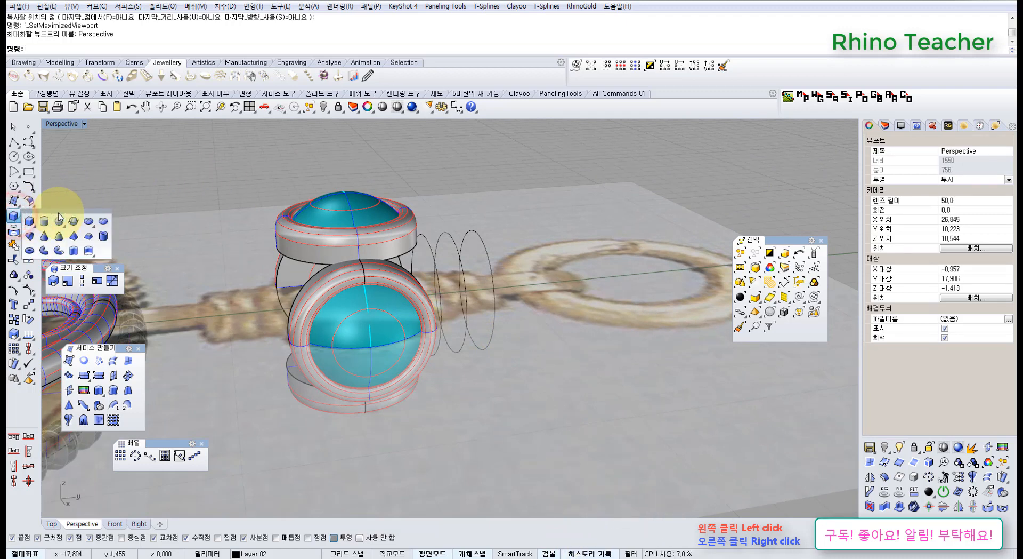
left_click_drag(59, 213, 125, 184)
left_click(111, 227)
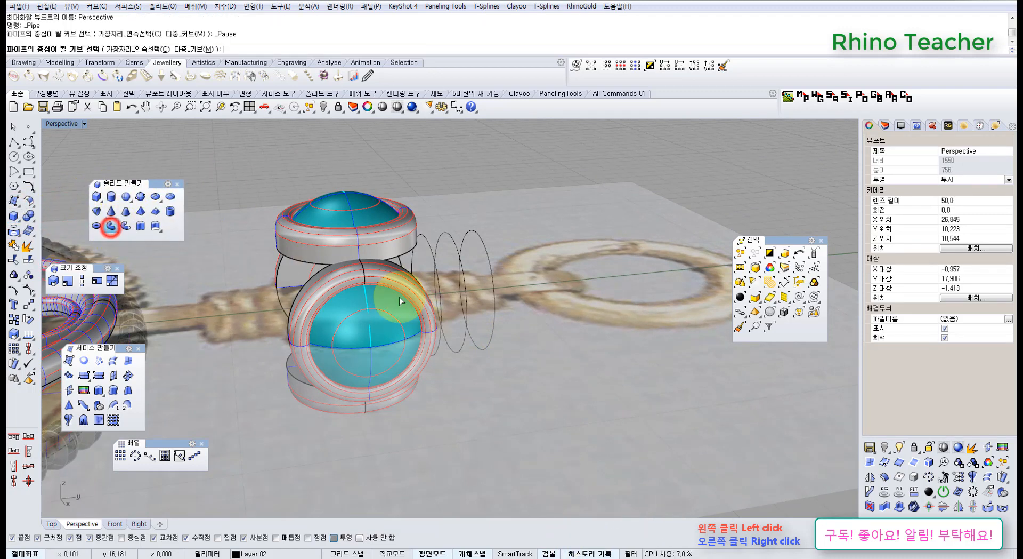
left_click(429, 237)
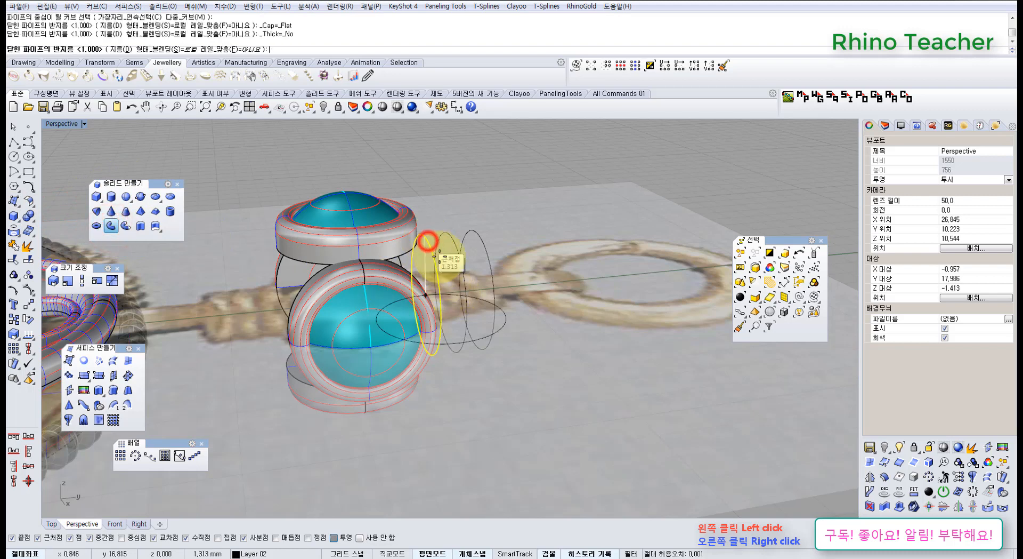
right_click(441, 260)
scroll(434, 367, "up", 5)
right_click(434, 372)
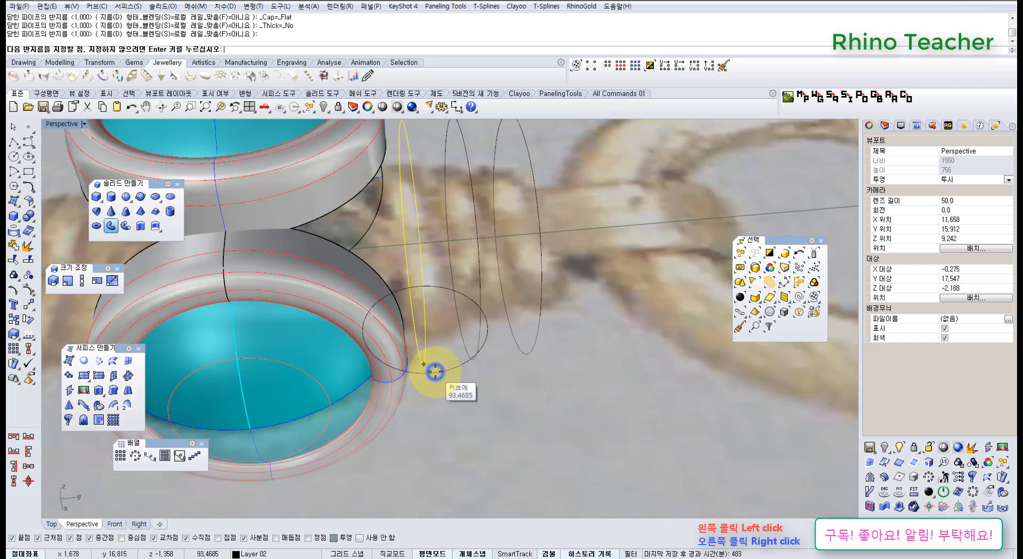
key("ctrl+F1")
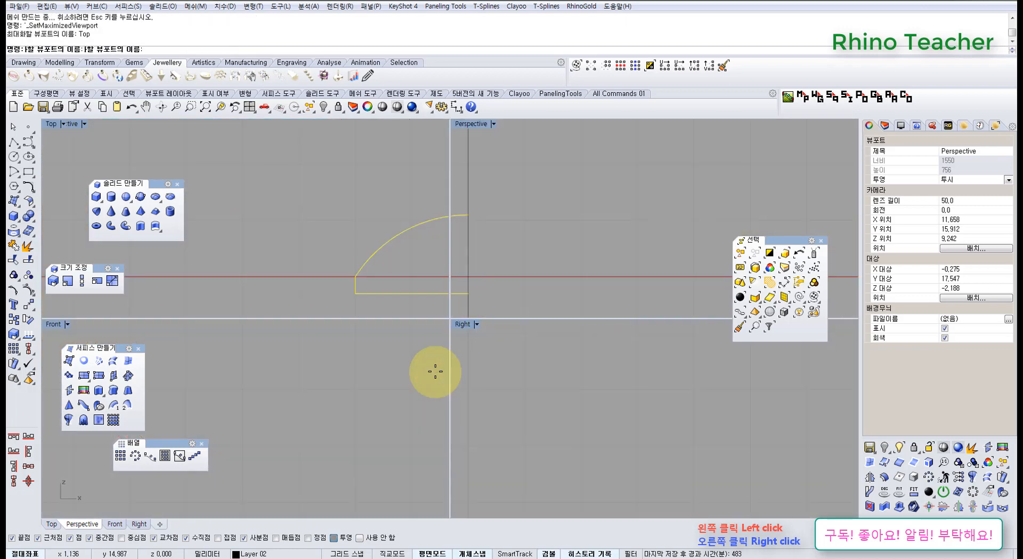
key("ctrl+z")
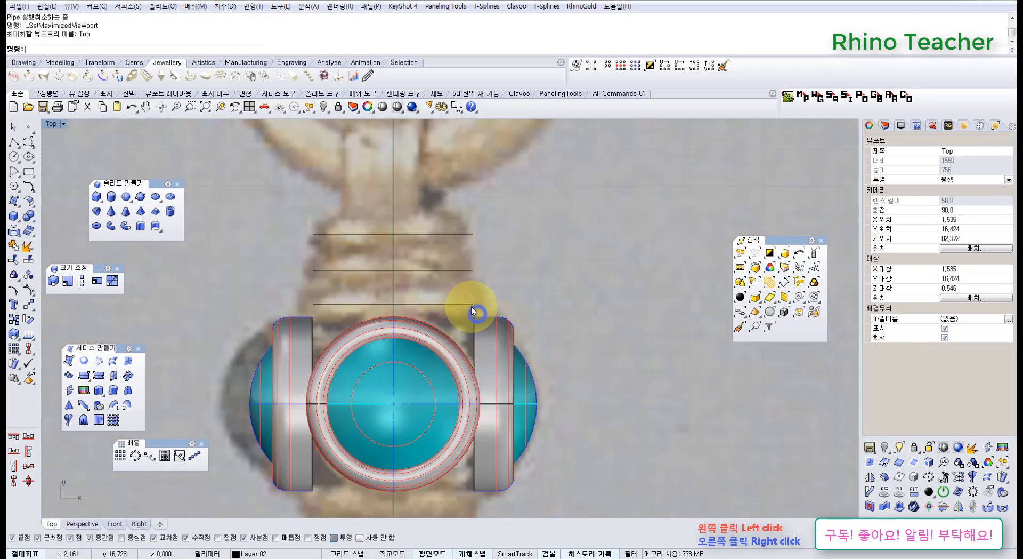
Step: In the Top view, pipe the lowest neck circle, the one nearest the gem cluster, with a diameter of 1 mm
left_click(470, 302)
right_click(380, 242)
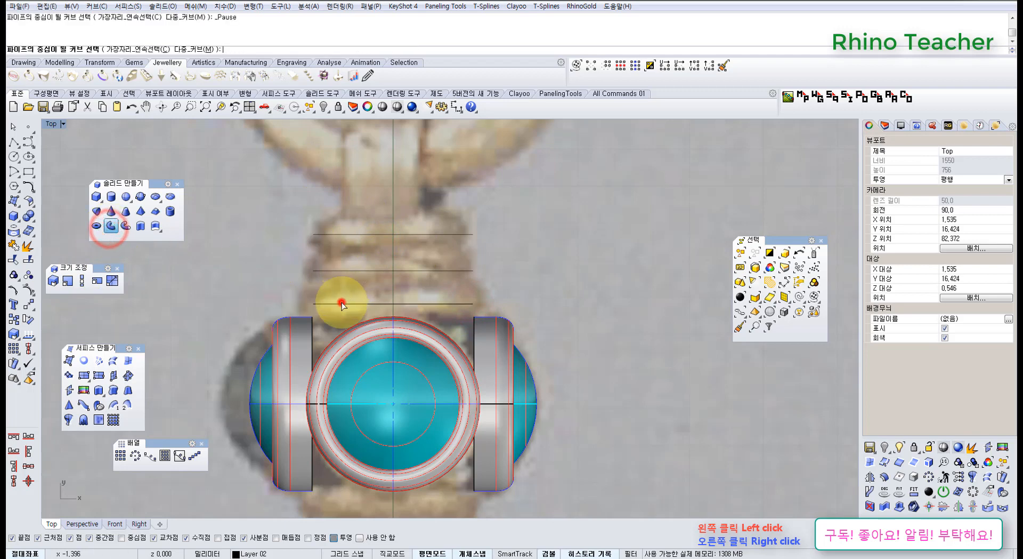
left_click(341, 303)
left_click(119, 49)
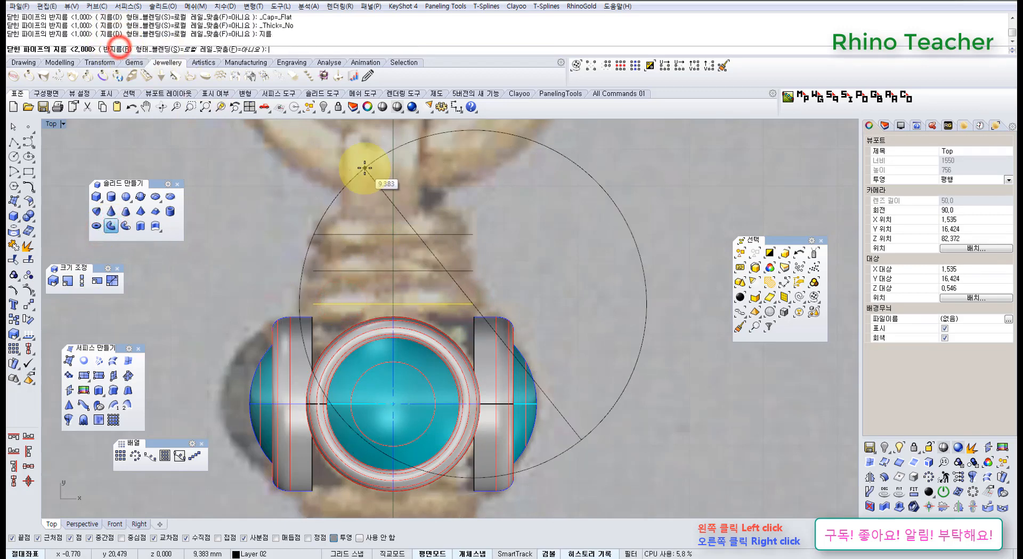
type("1")
key("Return")
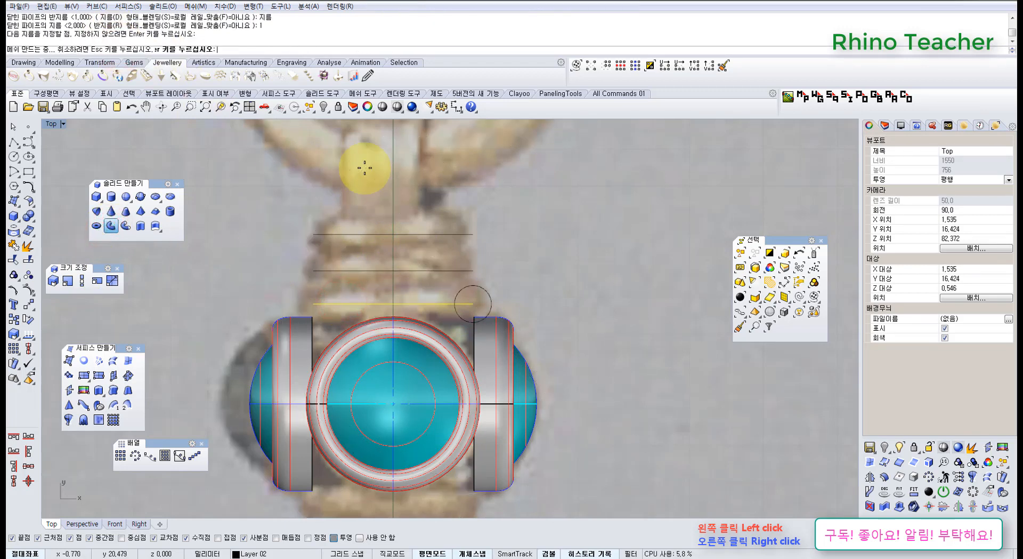
Step: Pipe the middle and upper neck circles with the same 1 mm diameter
left_click(462, 271)
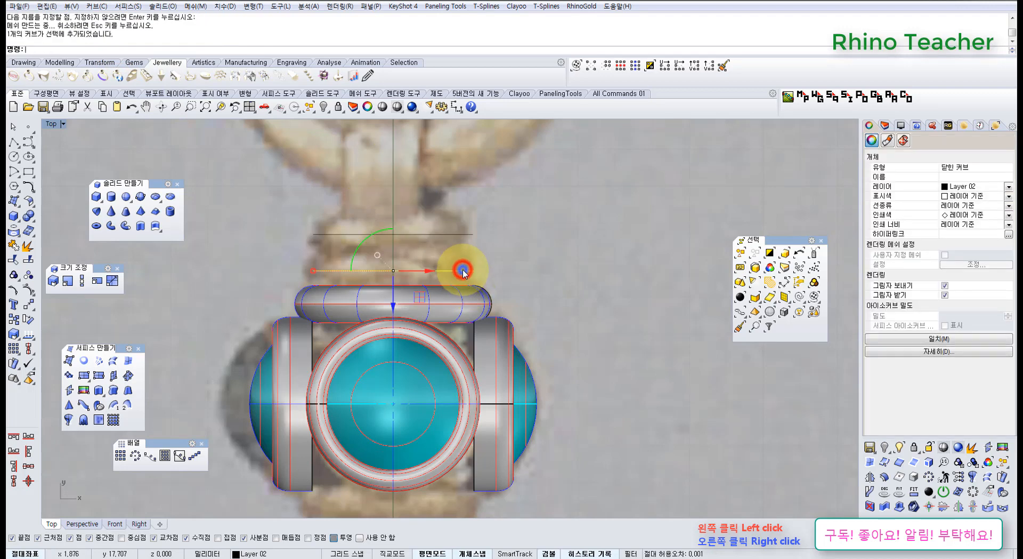
right_click(463, 270)
left_click(462, 235)
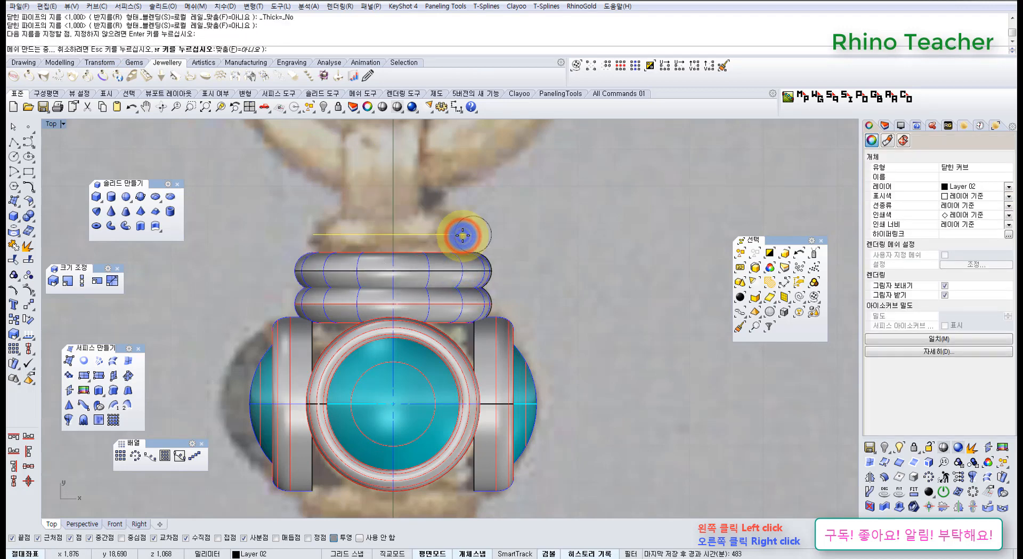
left_click(535, 234)
right_click(530, 306)
Step: In the Perspective view, select the three neck pipes and lock them, leaving their section circles editable
scroll(480, 335, "down", 3)
key("ctrl+F4")
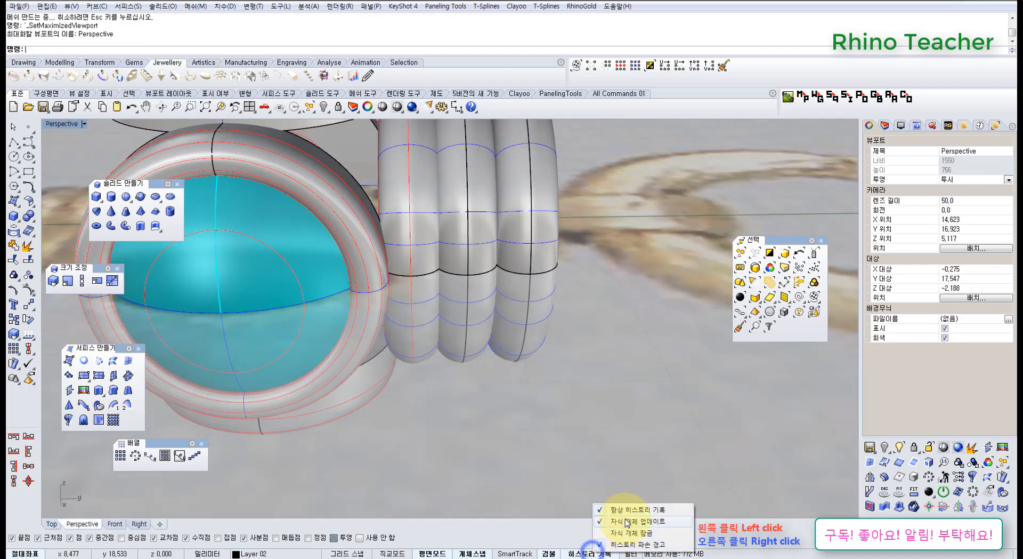
left_click(417, 328)
left_click(474, 327, "shift")
left_click(527, 323, "shift")
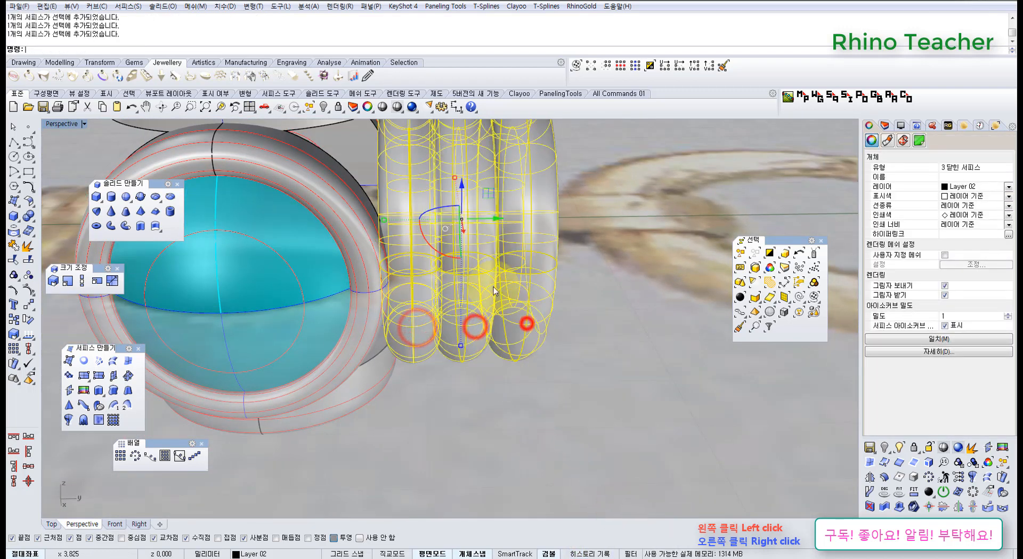
left_click(338, 108)
Step: In the Top view, move the upper and middle circles up the neck, clear of the lowest ring
key("ctrl+F1")
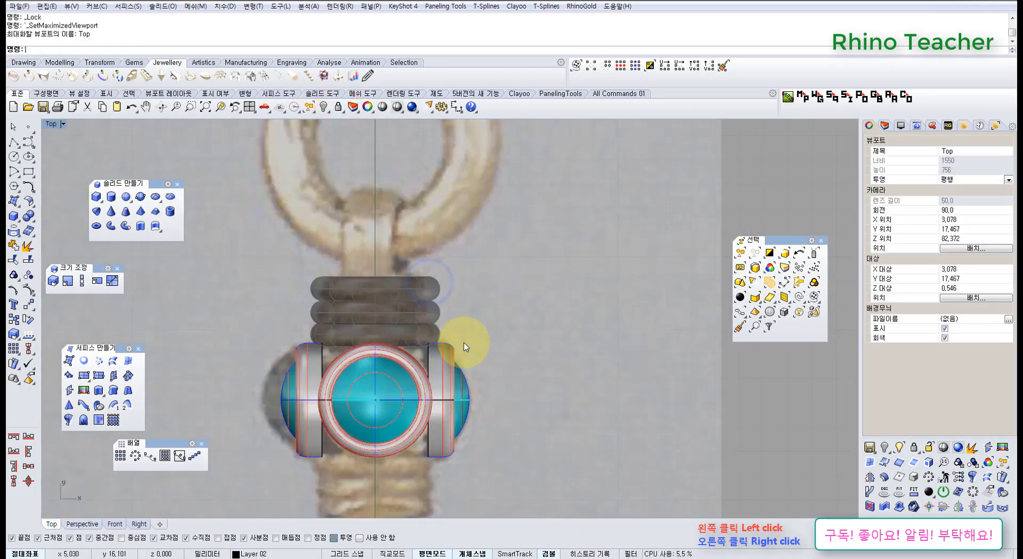
scroll(386, 315, "up", 5)
right_click_drag(457, 290, 393, 331)
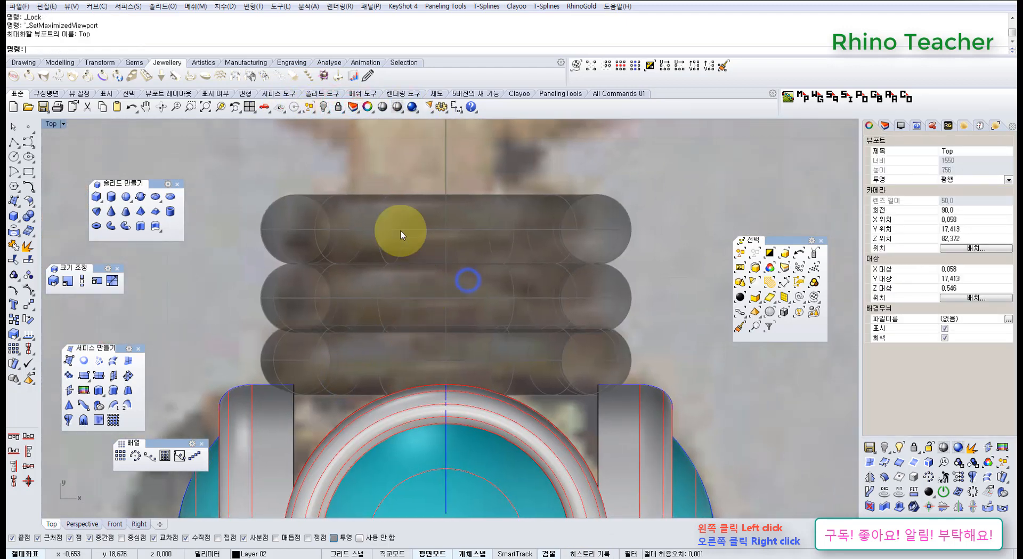
left_click(401, 228)
mouse_move(401, 229)
right_mouse_down()
mouse_move(395, 247)
mouse_move(404, 225)
right_mouse_up()
scroll(408, 288, "down", 3)
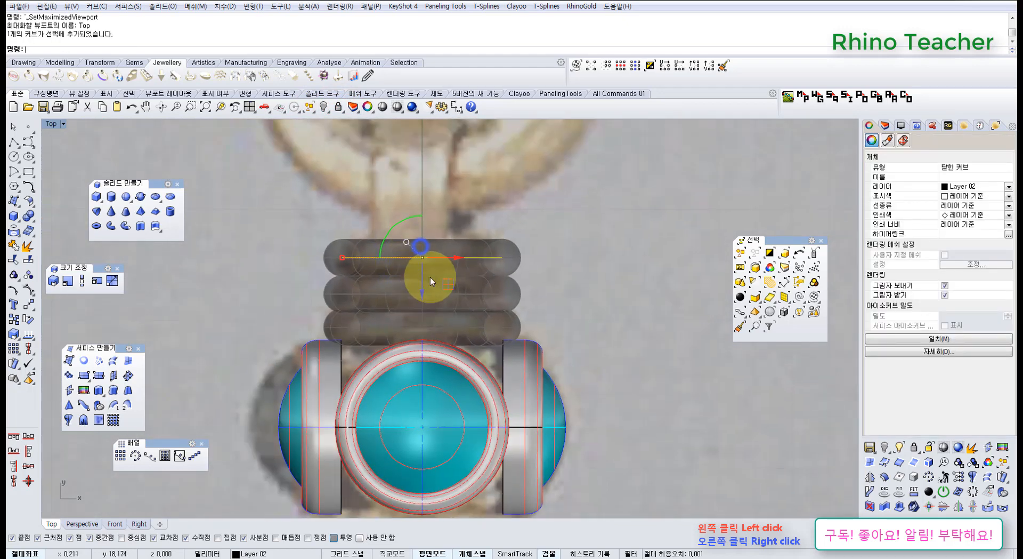
left_click_drag(424, 279, 423, 229)
left_click(553, 279)
left_click(476, 296)
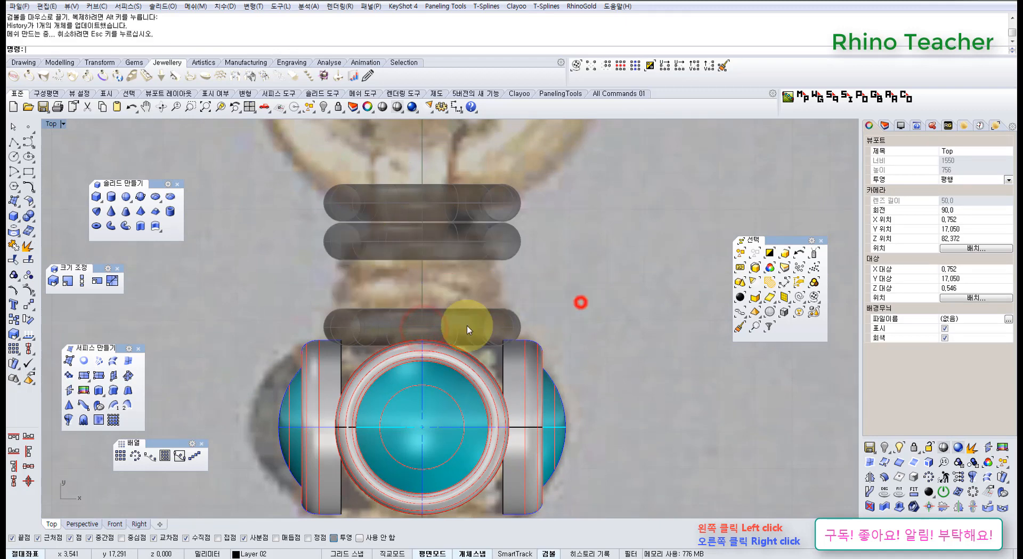
Step: Scale the lowest circle down slightly and nudge it along the neck so its ring sits against the gem settings
scroll(464, 327, "up", 3)
right_click_drag(393, 327, 367, 313)
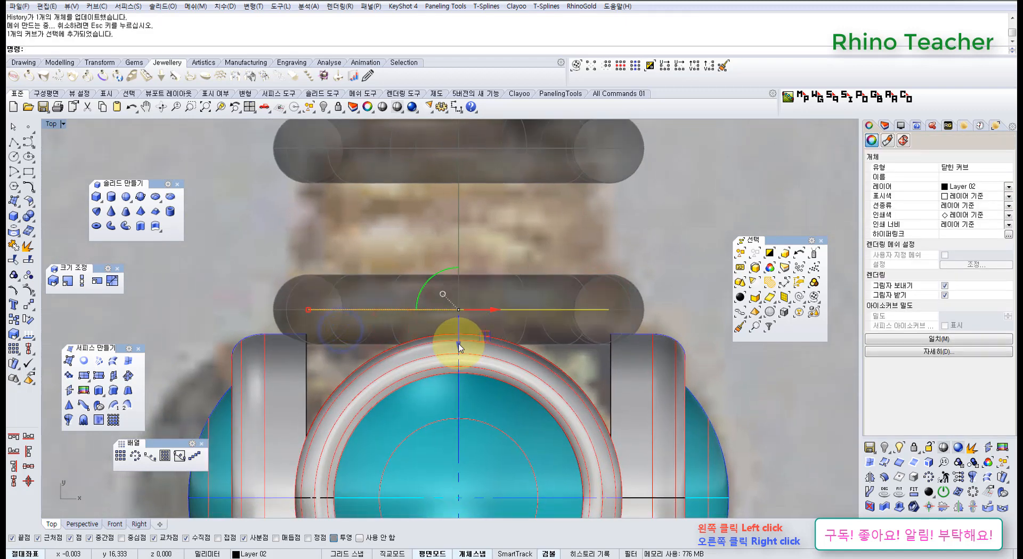
left_click_drag(458, 343, 456, 341)
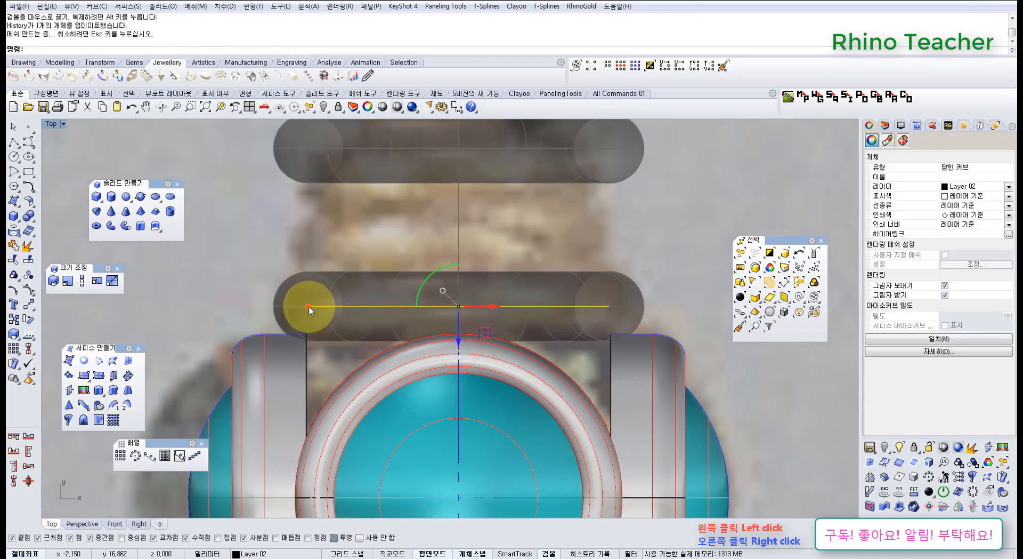
left_click_drag(314, 310, 318, 309)
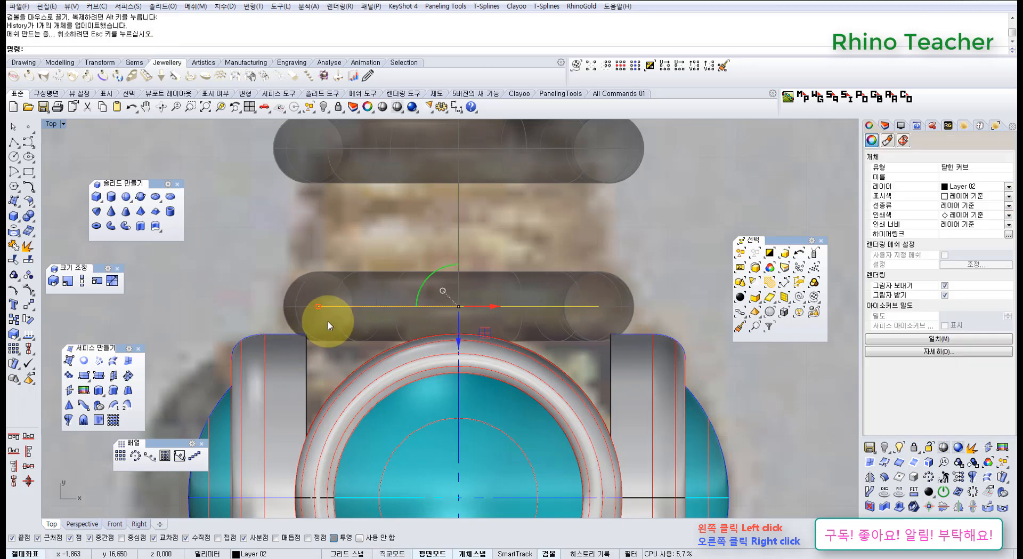
scroll(378, 311, "down", 5)
scroll(418, 334, "up", 6)
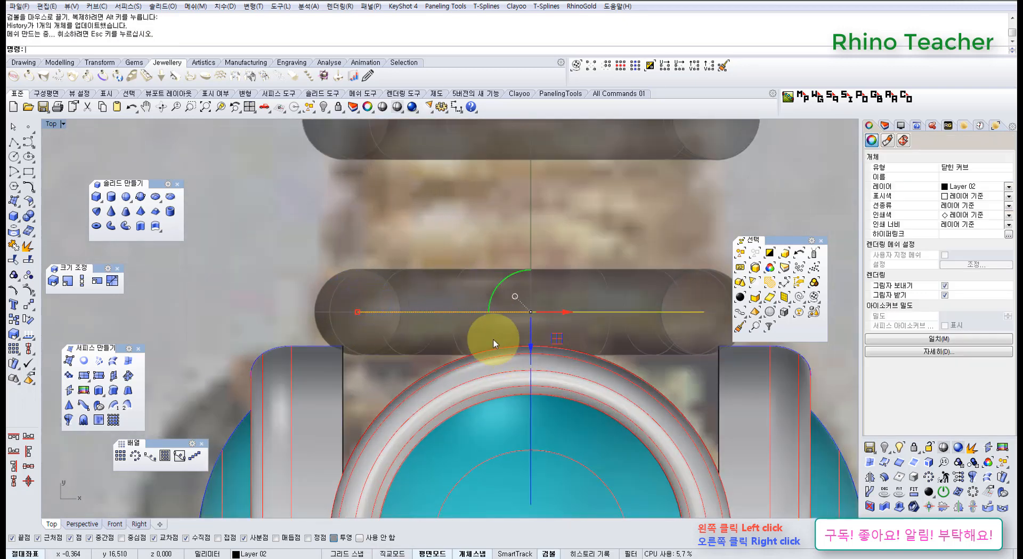
right_click_drag(480, 296, 469, 323)
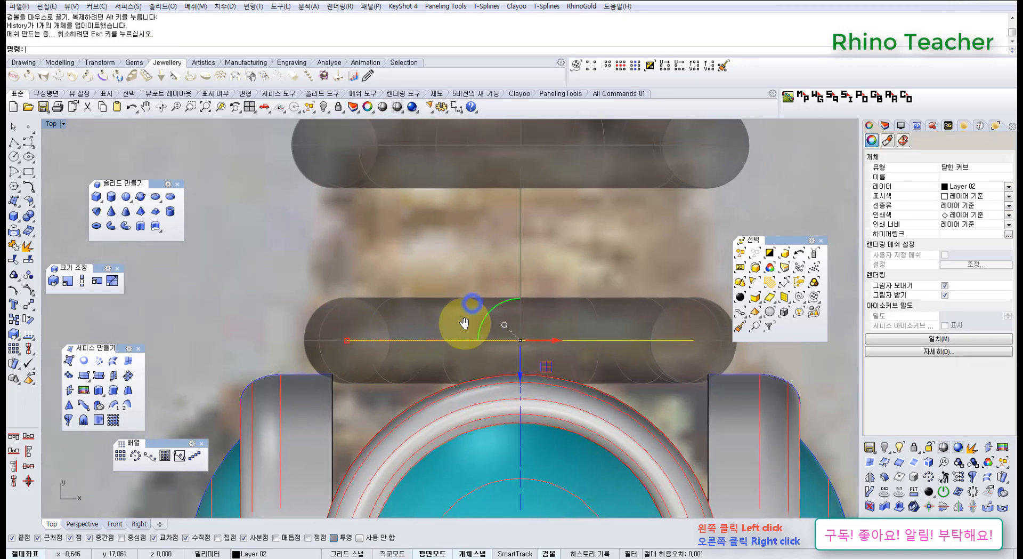
left_click(519, 379)
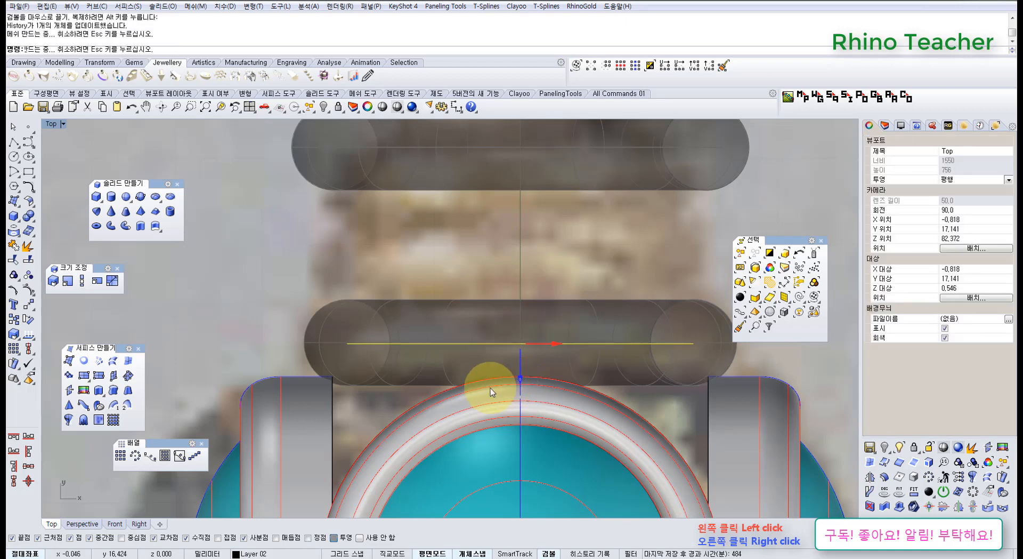
left_click_drag(521, 378, 519, 376)
right_click_drag(557, 320, 446, 312)
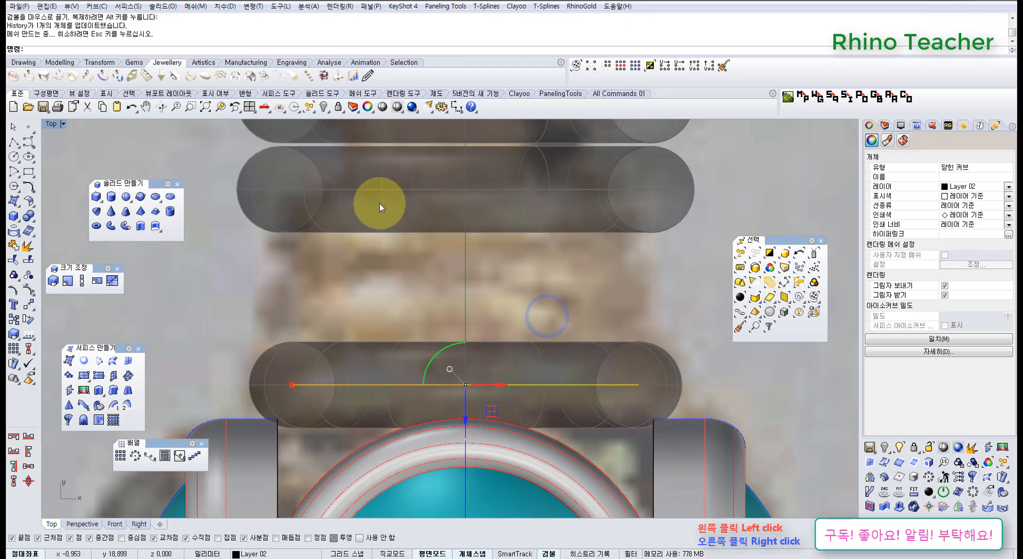
Step: Move the middle circle down the neck until its ring rests on the lowest ring
right_click_drag(378, 203, 380, 259)
left_click(378, 248)
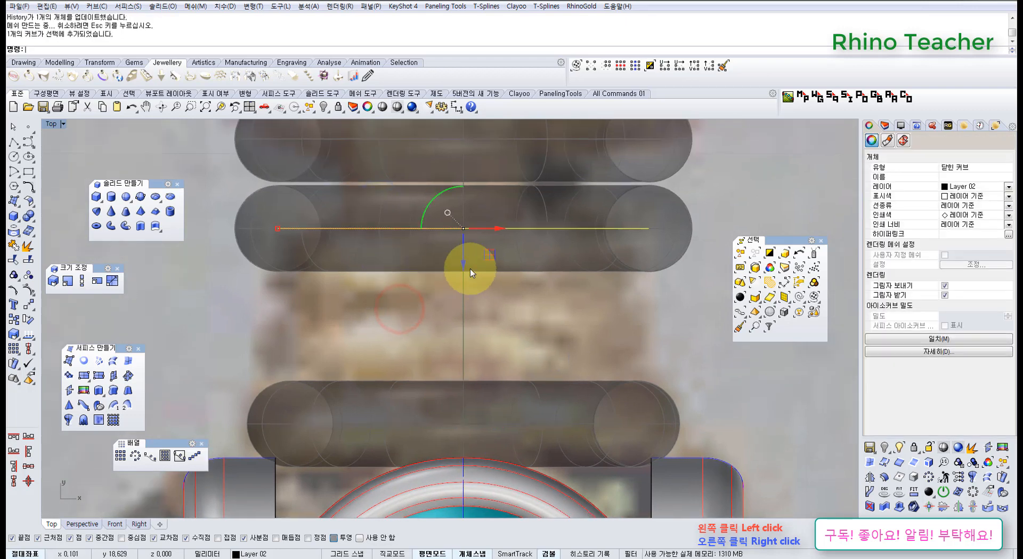
left_click_drag(465, 268, 464, 381)
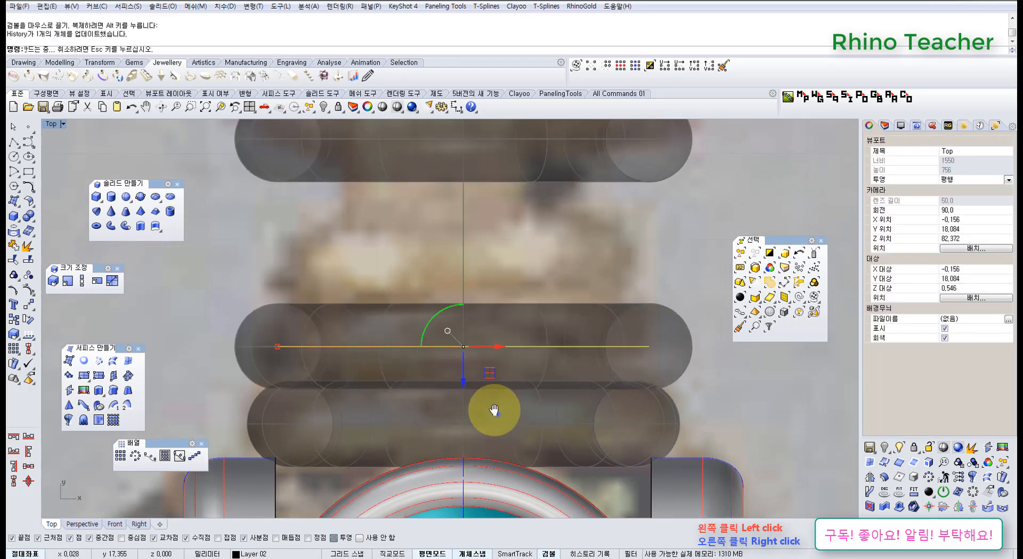
right_click_drag(497, 414, 545, 333)
Step: Widen the lowest circle slightly about its centre
scroll(334, 344, "up", 4)
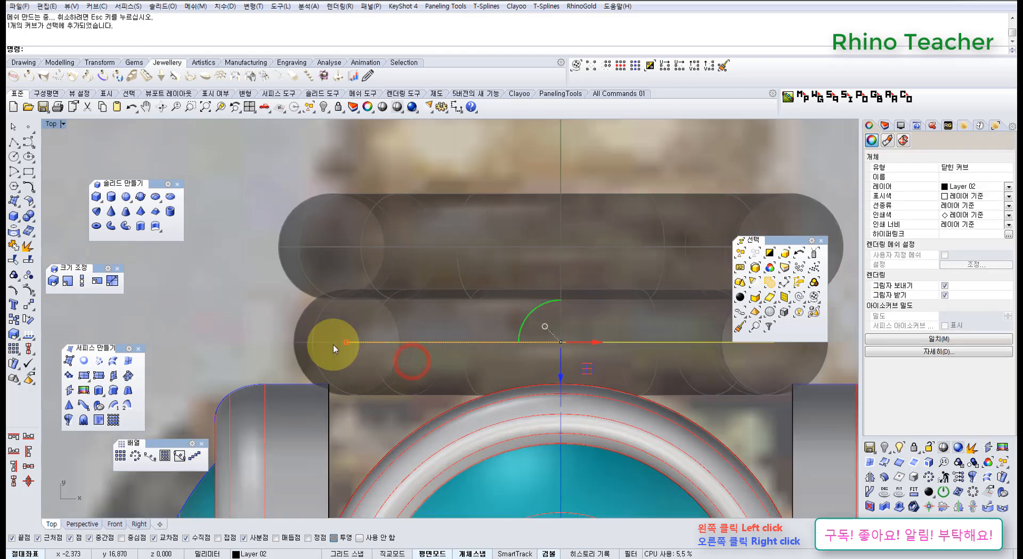
left_click(351, 343)
scroll(353, 347, "down", 5)
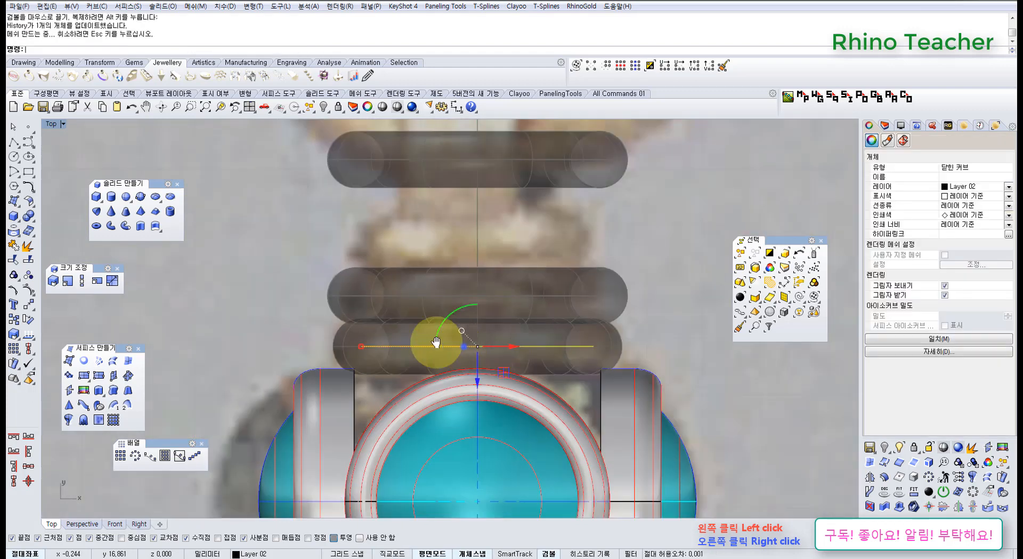
Step: Scale the middle circle down until its ring is a little narrower than the lowest ring
scroll(374, 346, "up", 4)
right_click_drag(299, 306, 350, 338)
left_click(399, 252)
left_click(400, 265)
left_click(259, 325)
scroll(258, 327, "up", 2)
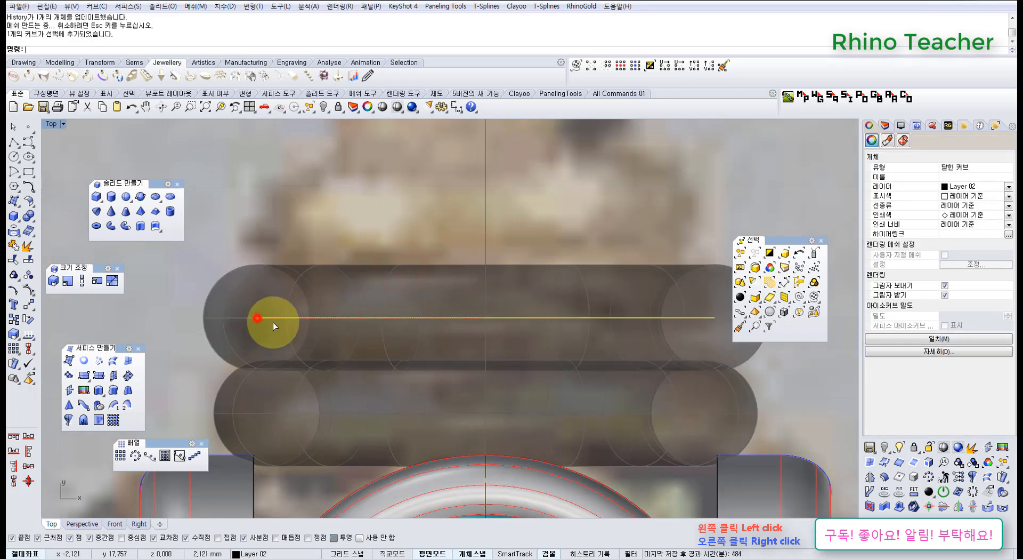
left_click_drag(258, 319, 285, 327)
Step: Shrink the middle circle slightly further and nudge it up so its ring just touches the lowest ring
scroll(286, 327, "down", 6)
right_click_drag(305, 330, 345, 313)
scroll(399, 309, "up", 2)
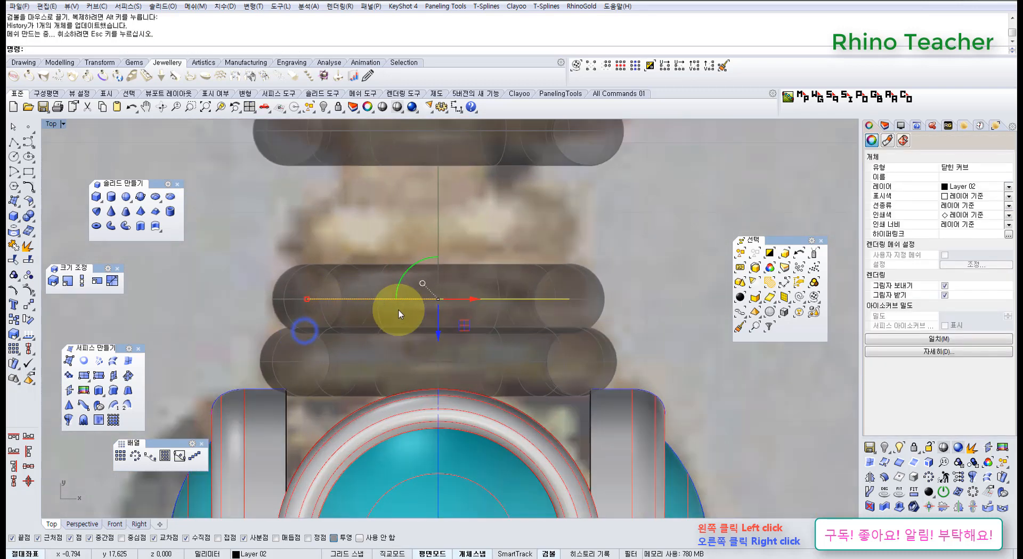
scroll(399, 309, "up", 2)
left_click_drag(293, 301, 297, 297)
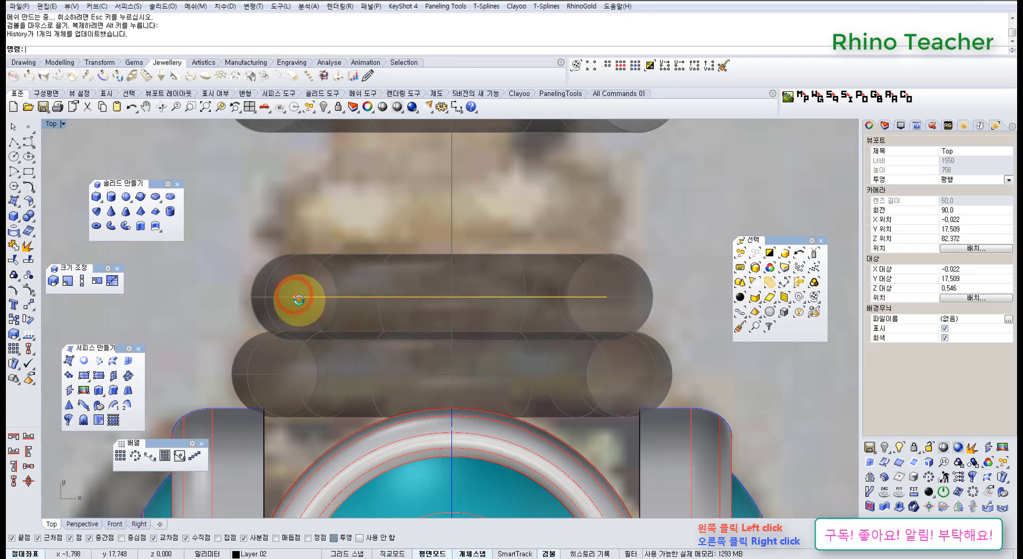
left_click_drag(447, 330, 447, 328)
Step: Move the upper circle down onto the middle ring and scale it down until it is narrower than the middle circle
scroll(453, 326, "down", 6)
right_click_drag(524, 251, 481, 288)
left_click(480, 289)
left_click(417, 244)
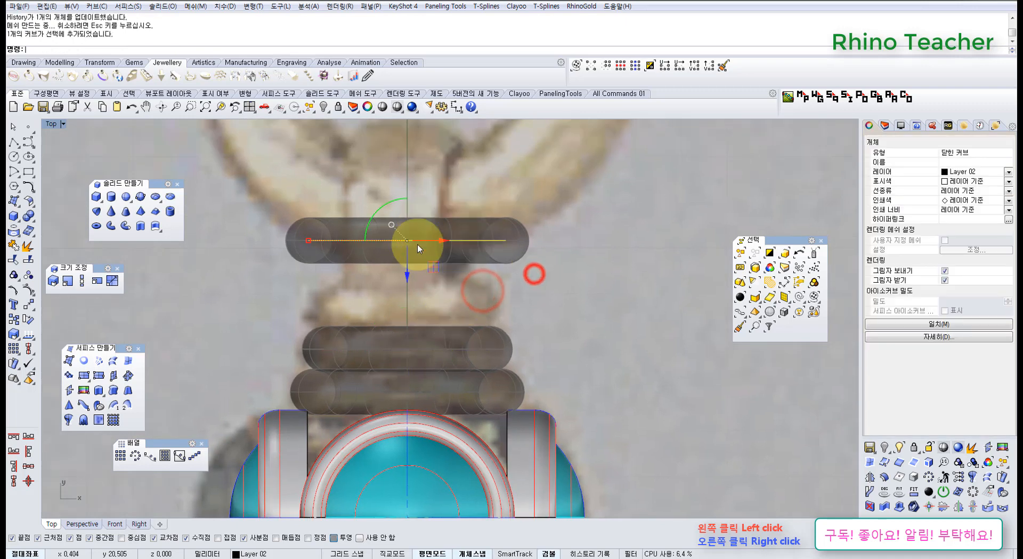
scroll(417, 244, "up", 2)
left_click_drag(415, 323, 418, 332)
scroll(338, 326, "up", 4)
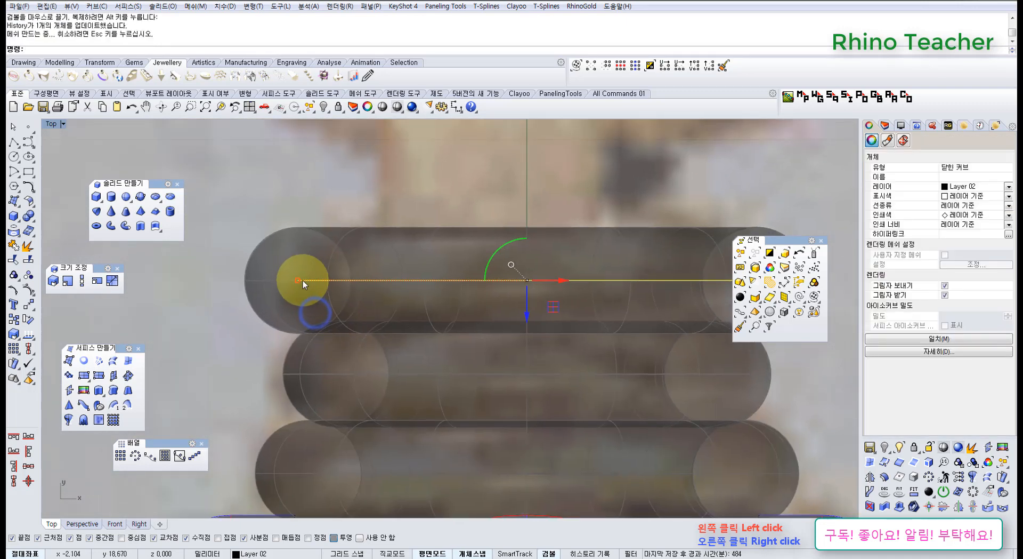
left_click_drag(303, 280, 361, 299)
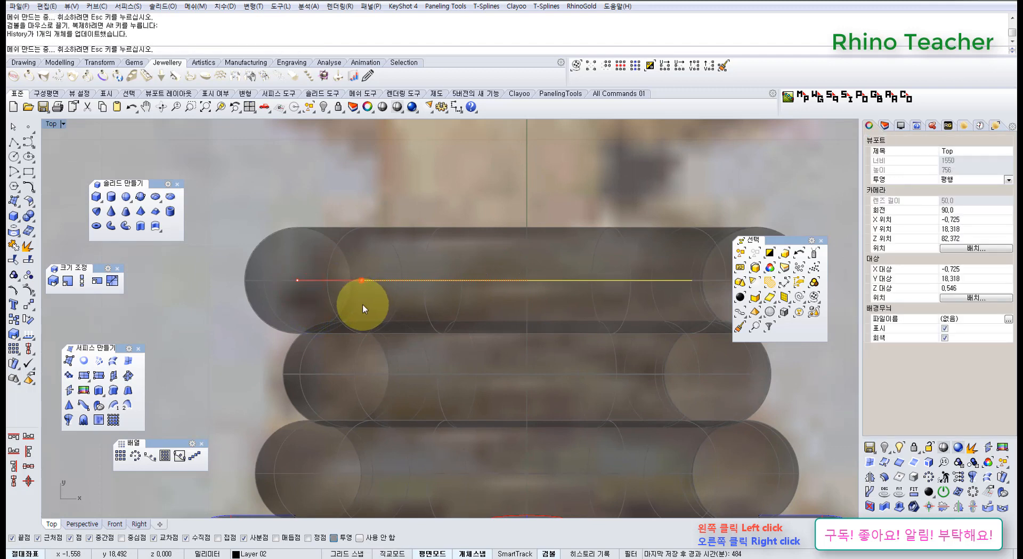
Step: Nudge the upper circle up slightly so its ring just touches the middle ring
scroll(395, 307, "down", 5)
scroll(383, 280, "up", 4)
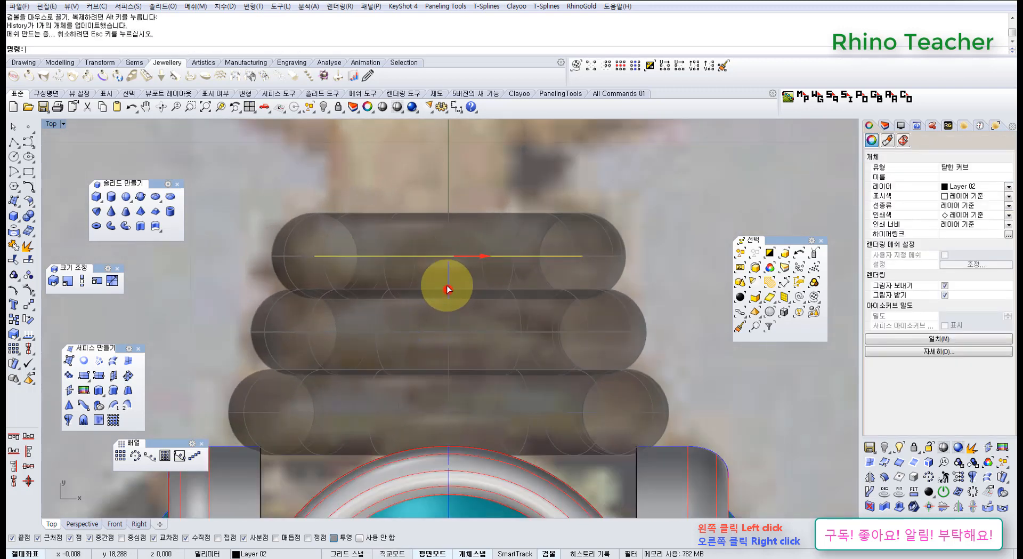
left_click_drag(448, 289, 446, 289)
right_click_drag(388, 302, 424, 328)
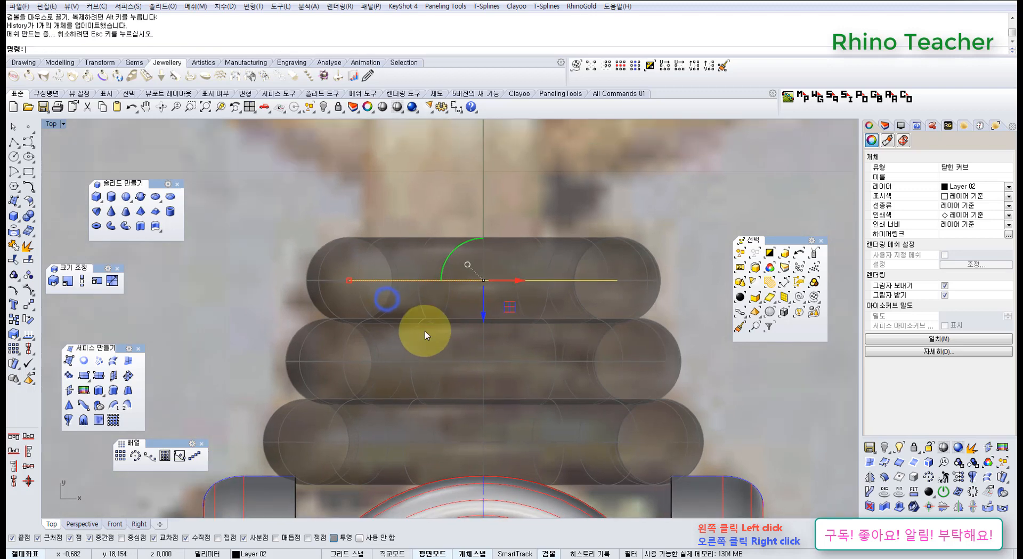
scroll(506, 328, "down", 5)
mouse_move(507, 330)
right_mouse_down()
mouse_move(401, 308)
mouse_move(500, 329)
right_mouse_up()
left_click(576, 283)
right_click_drag(574, 316, 515, 255)
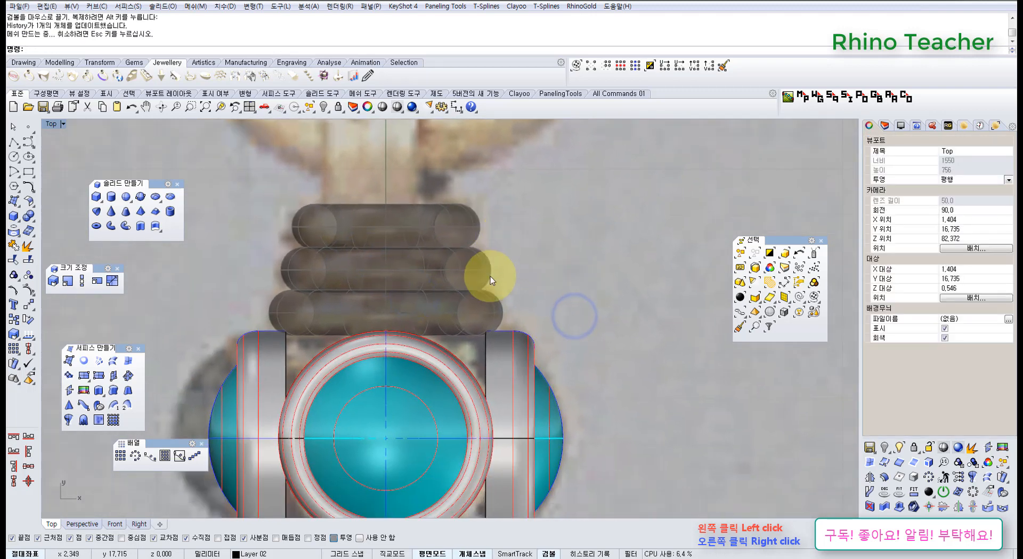
scroll(460, 289, "up", 4)
Step: Unlock the three stacked ring surfaces above the four-gem connector so they can be selected
key("ctrl+F4")
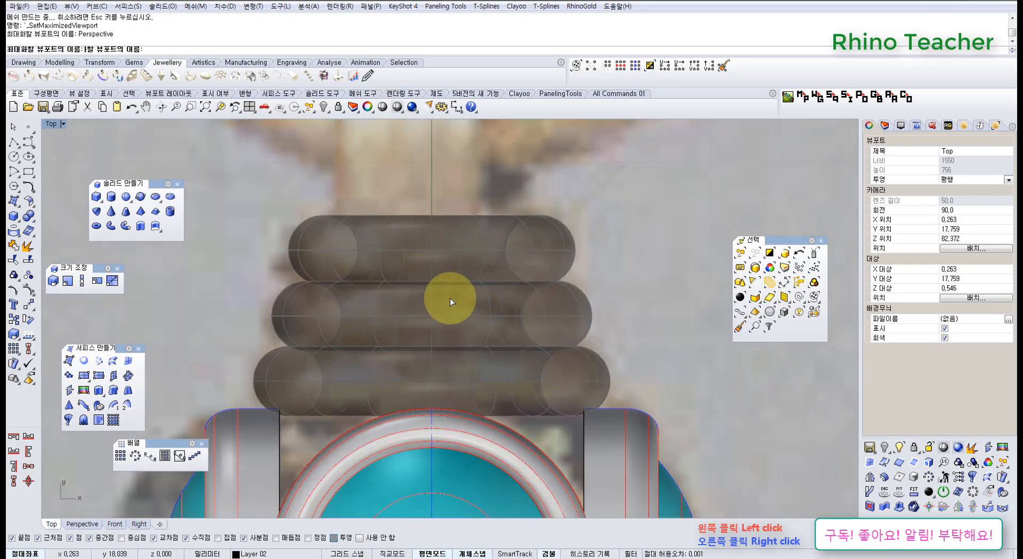
right_click_drag(509, 338, 409, 233)
scroll(416, 230, "down", 8)
right_click_drag(454, 262, 485, 305, "shift")
mouse_move(491, 312)
right_mouse_down()
mouse_move(526, 368)
mouse_move(570, 397)
right_mouse_up()
left_click(573, 399)
mouse_move(518, 328)
right_mouse_down()
mouse_move(463, 337)
mouse_move(476, 366)
right_mouse_up()
middle_click(476, 366)
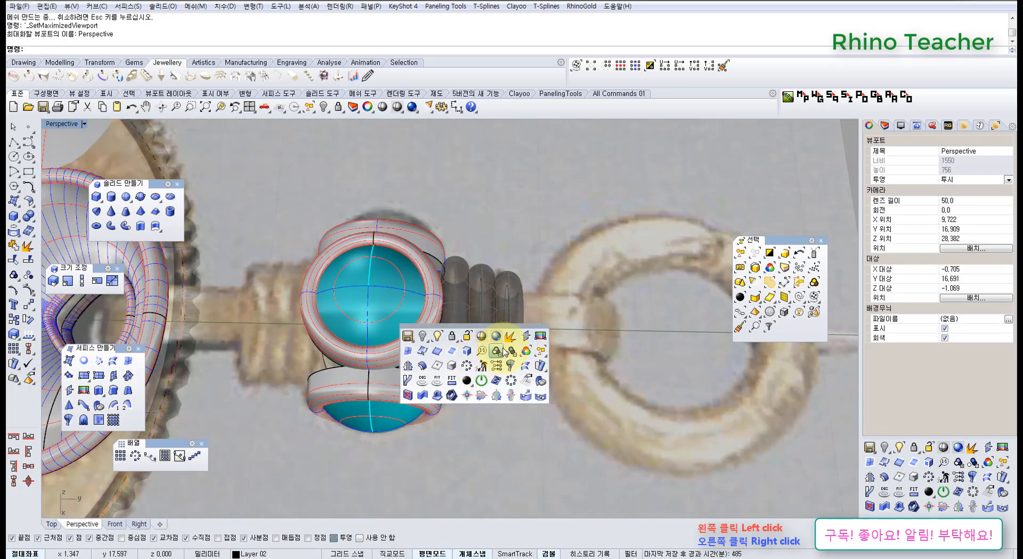
left_click(467, 337)
left_click(448, 366)
left_click(500, 372)
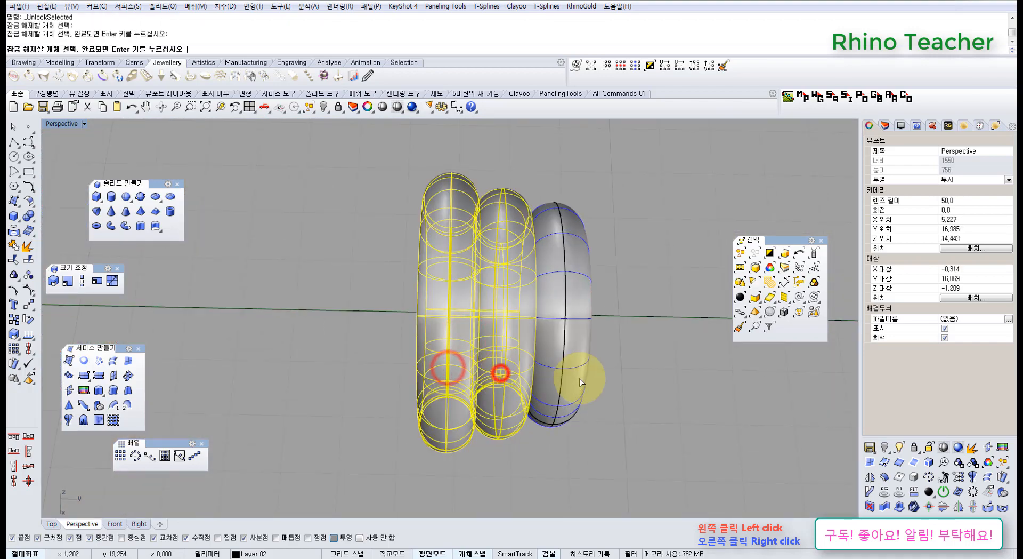
right_click(548, 379)
right_click_drag(516, 390, 545, 309)
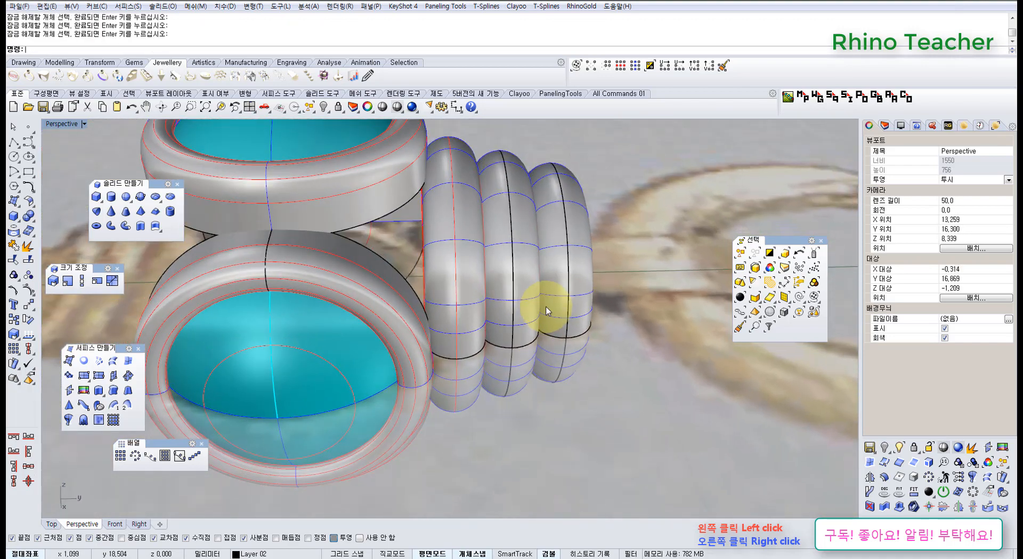
Step: Mirror the three ring surfaces across the horizontal line through the gem centre to copy them below the connector
left_click(551, 305)
scroll(497, 286, "up", 5)
left_click(507, 294, "shift")
left_click(435, 299, "shift")
scroll(435, 299, "down", 5)
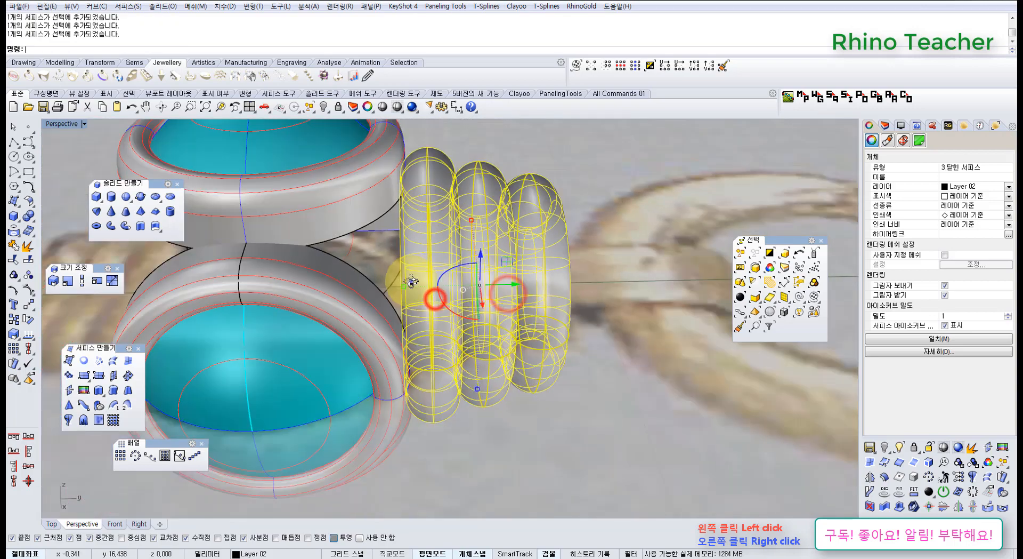
right_click_drag(411, 282, 511, 277)
key("ctrl+F1")
scroll(512, 366, "down", 10)
middle_click(500, 330)
left_click(433, 332)
scroll(480, 291, "up", 5)
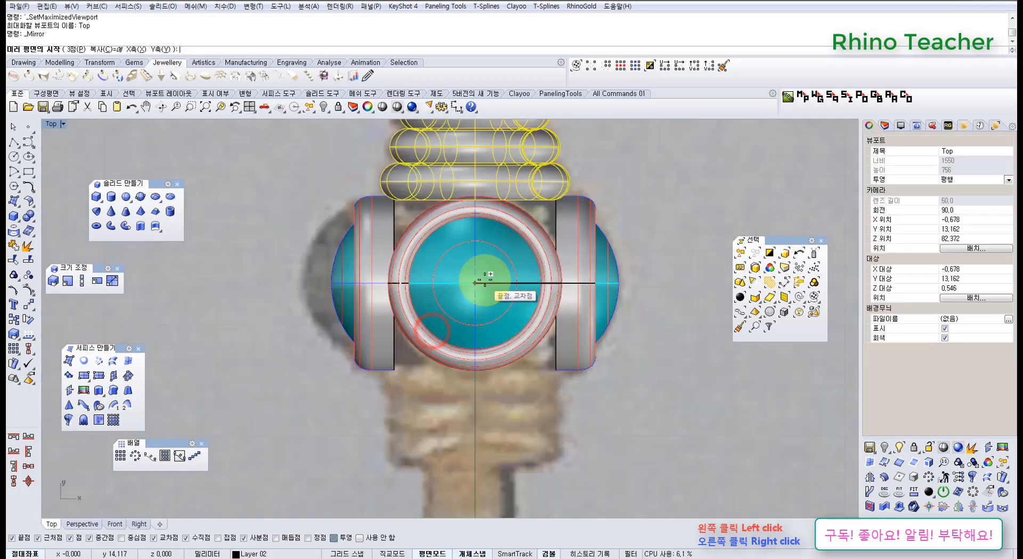
left_click(474, 287)
left_click(693, 323)
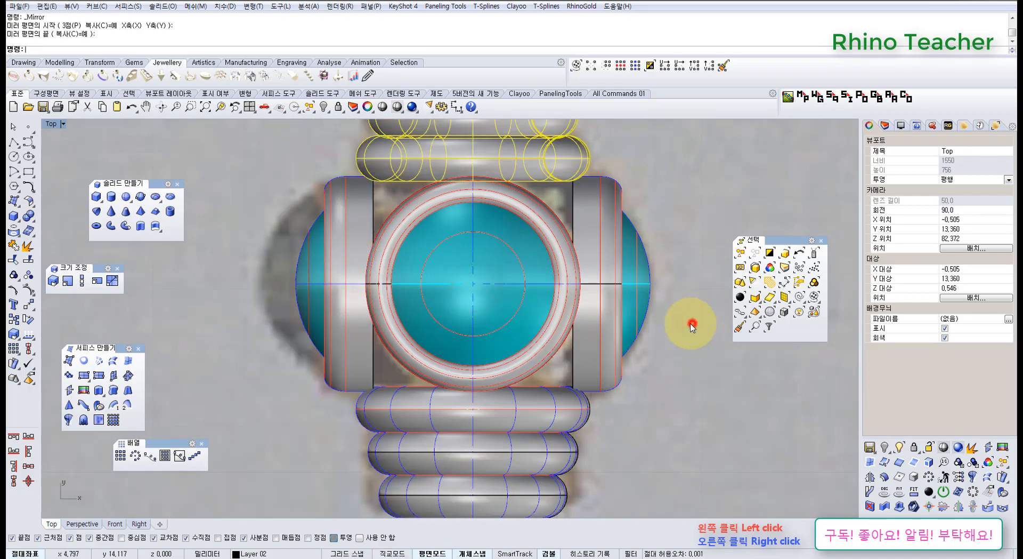
scroll(685, 358, "down", 4)
right_click_drag(695, 384, 583, 401)
key("ctrl+F4")
key("Escape")
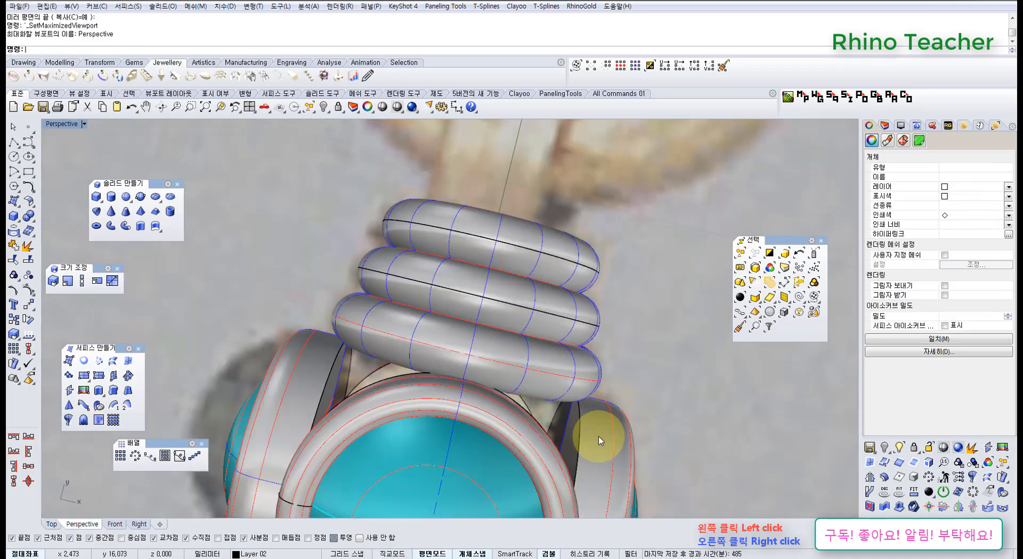
Step: Examine the gap between the mirrored rings and the heart pendant in the Perspective, Right and Top views
right_click_drag(585, 438, 500, 311)
scroll(476, 349, "down", 6)
right_click_drag(474, 353, 501, 371)
key("ctrl+F2")
key("ctrl+F3")
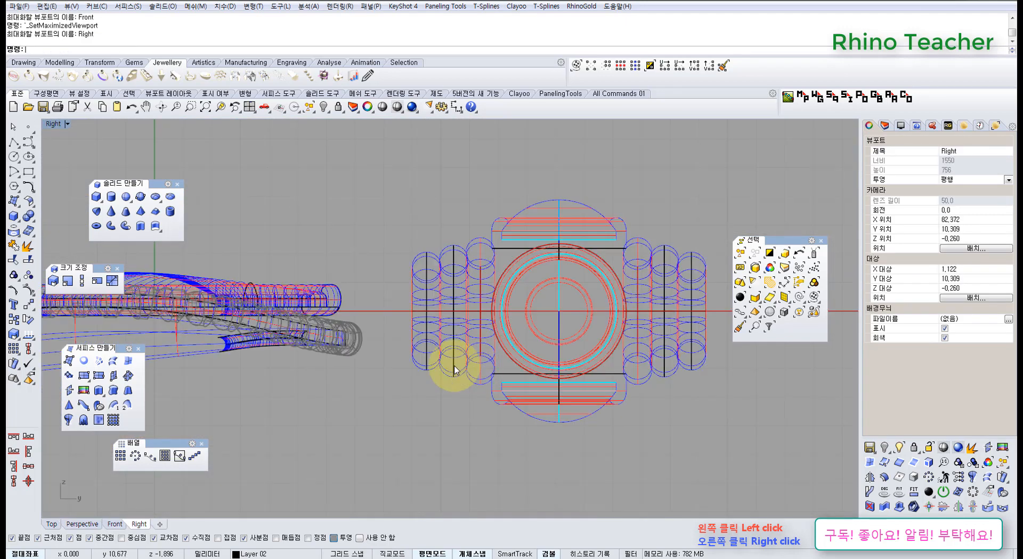
scroll(469, 342, "down", 4)
scroll(462, 320, "up", 4)
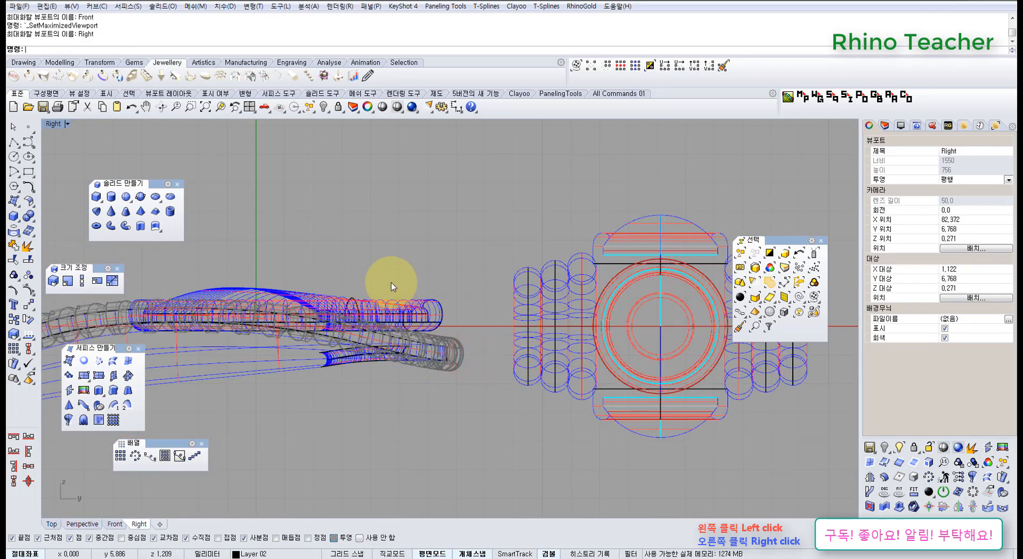
scroll(507, 352, "down", 1)
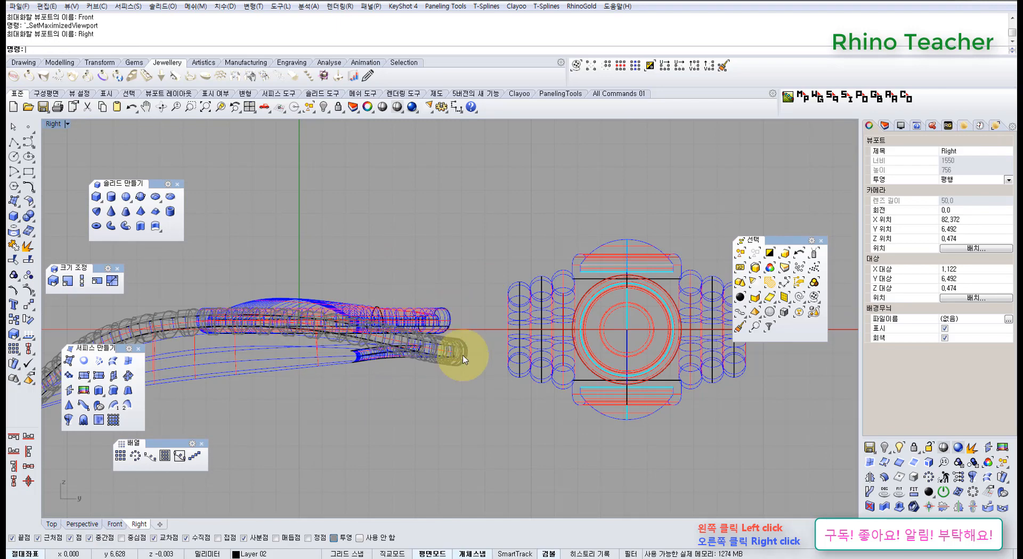
right_click_drag(393, 341, 304, 299)
scroll(307, 285, "up", 5)
scroll(366, 295, "down", 5)
right_click_drag(389, 291, 327, 335)
key("ctrl+F4")
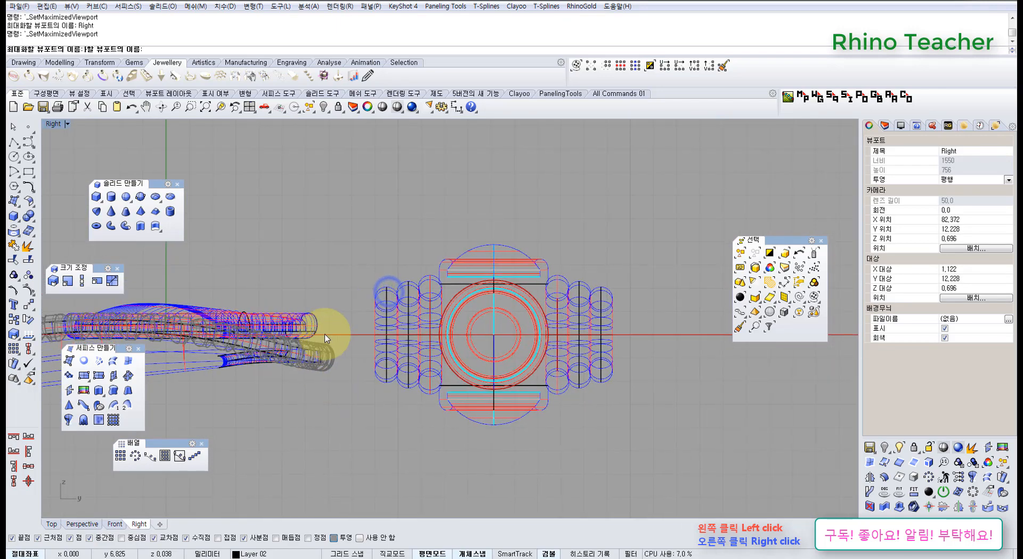
key("ctrl+F1")
scroll(351, 256, "down", 3)
scroll(381, 401, "up", 4)
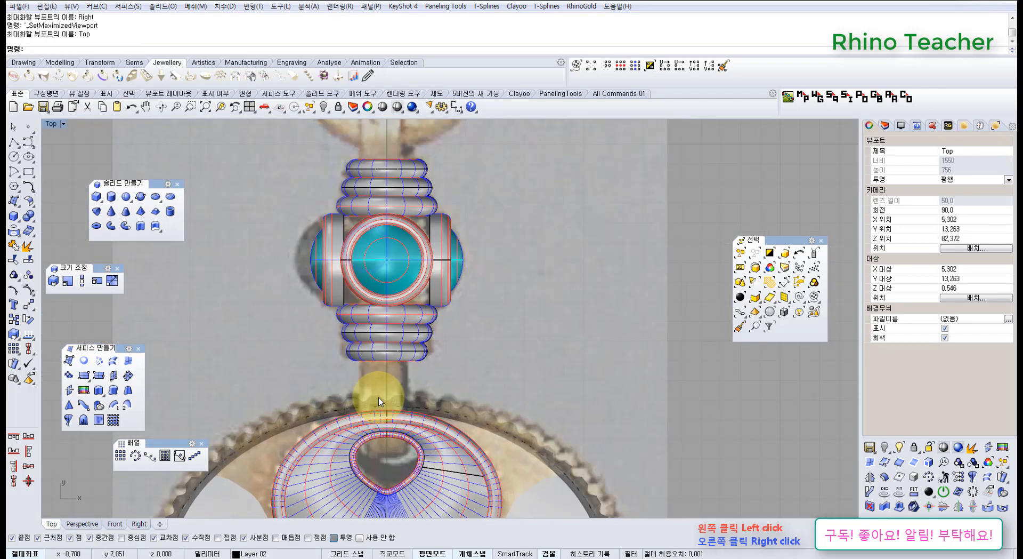
scroll(421, 334, "down", 2)
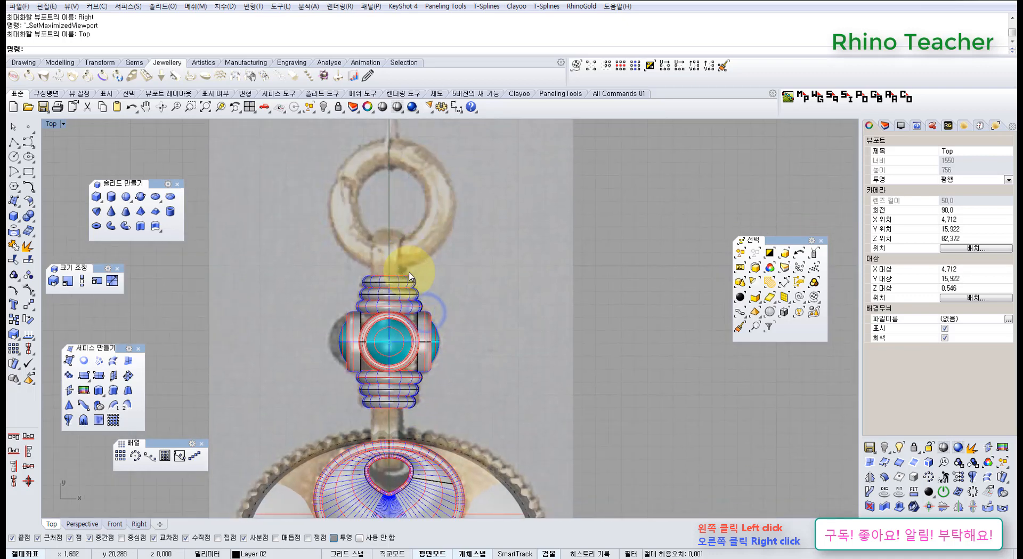
key("ctrl+F2")
key("ctrl+F3")
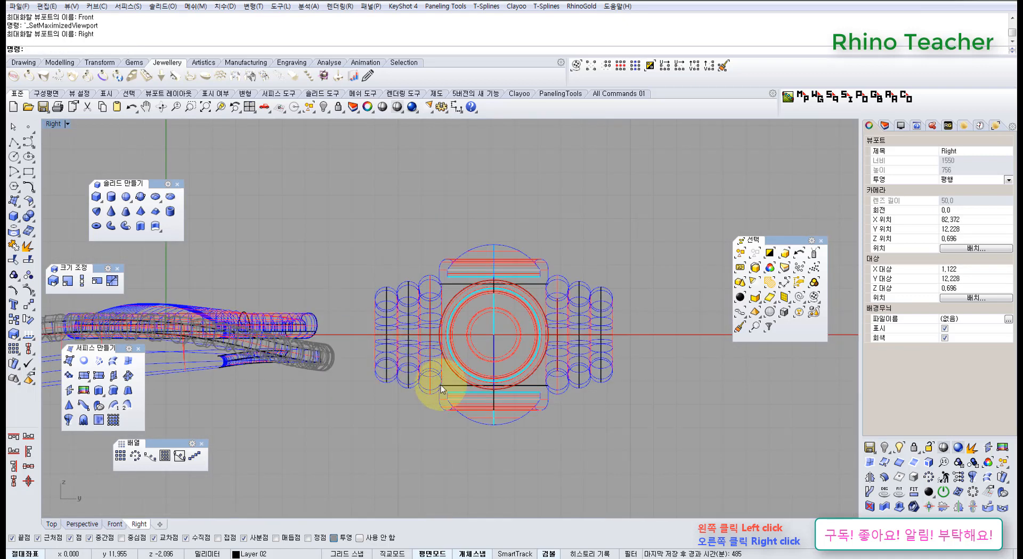
Step: With object snaps disabled, draw an open control-point curve in the Right view from beside the mirrored rings, looping around the heart's upper end and back
right_click_drag(445, 388, 527, 344)
left_click(29, 142)
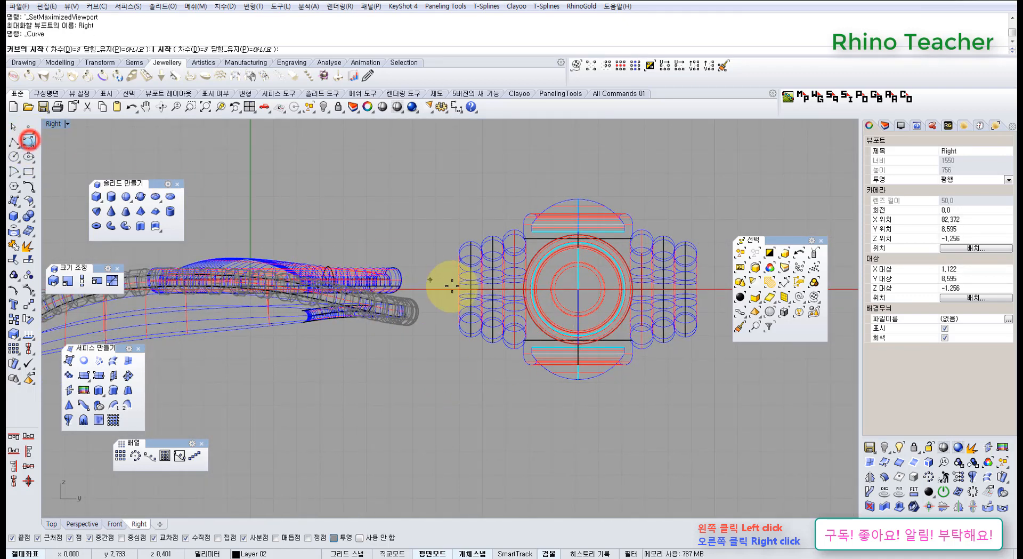
scroll(451, 280, "up", 3)
left_click(458, 276)
left_click(390, 276)
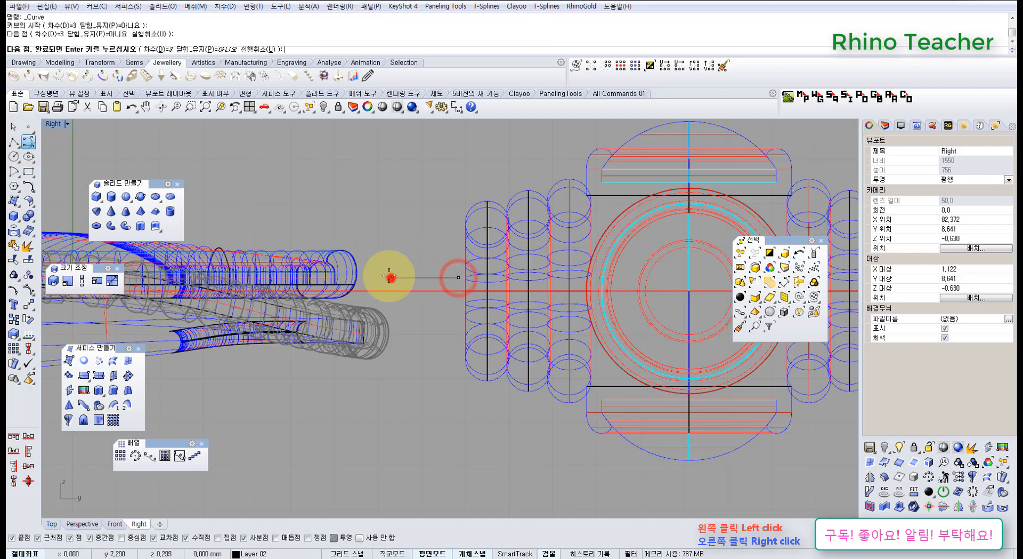
left_click(371, 237)
left_click(311, 201)
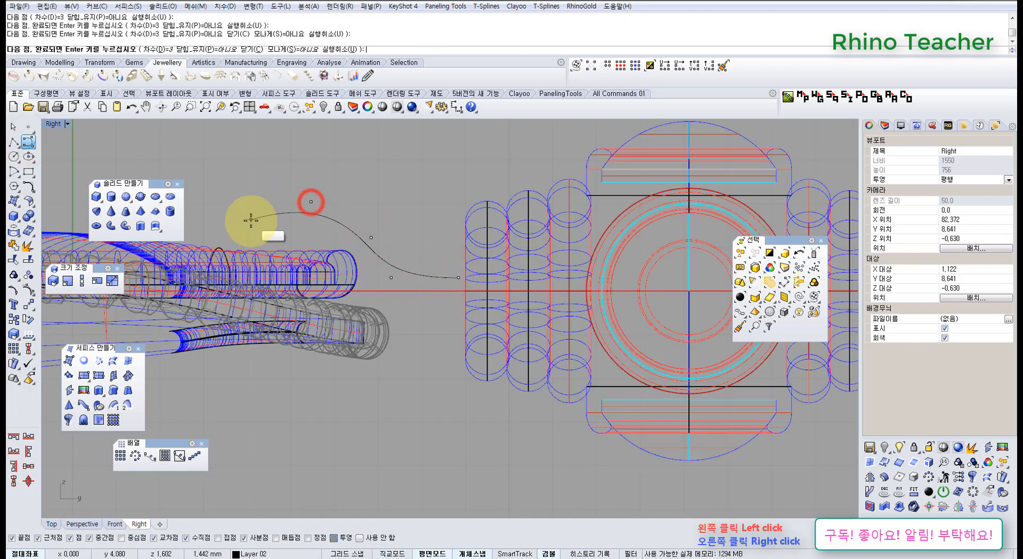
left_click(360, 537)
left_click(216, 304)
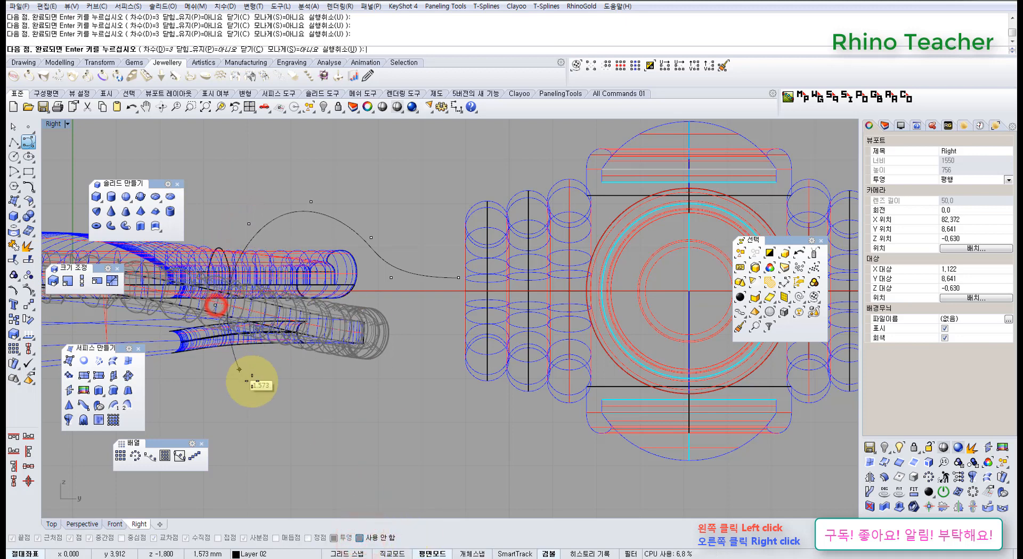
left_click(254, 382)
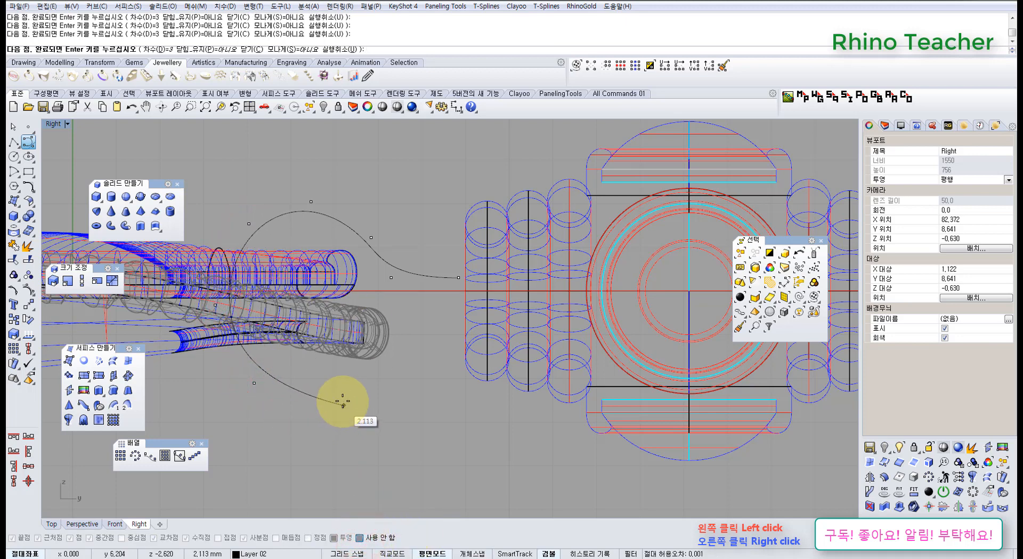
left_click(344, 398)
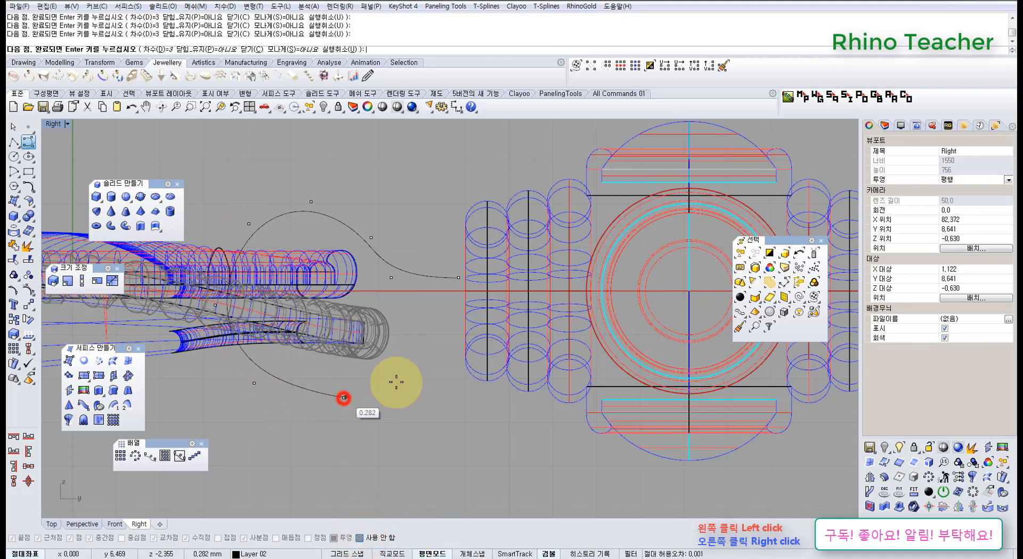
left_click(420, 300)
right_click(420, 299)
Step: Extrude the loop curve about 2.3 mm to one side in the Top view as an open surface strip
right_click_drag(389, 311, 479, 375)
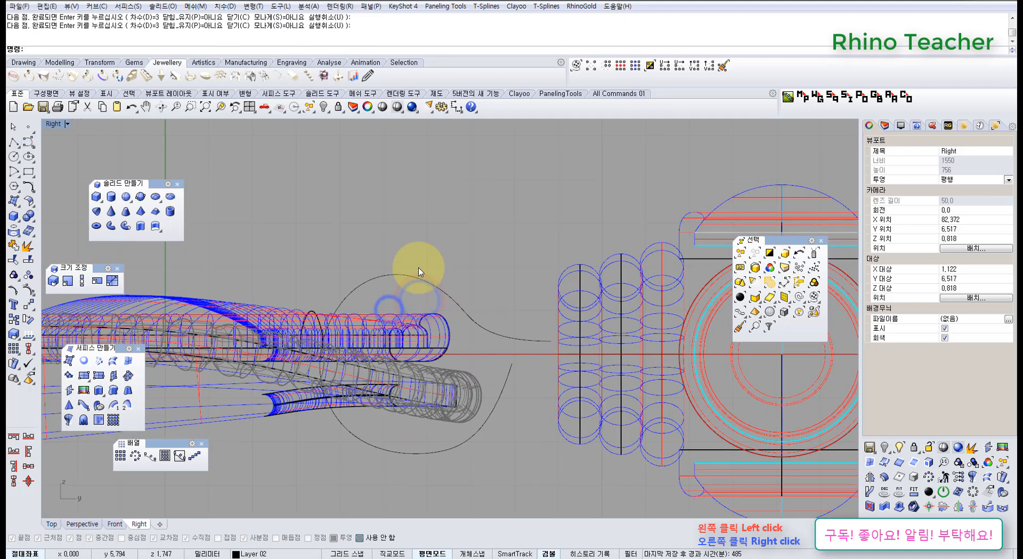
left_click_drag(419, 258, 418, 295)
right_click_drag(495, 316, 445, 294)
scroll(445, 295, "up", 2)
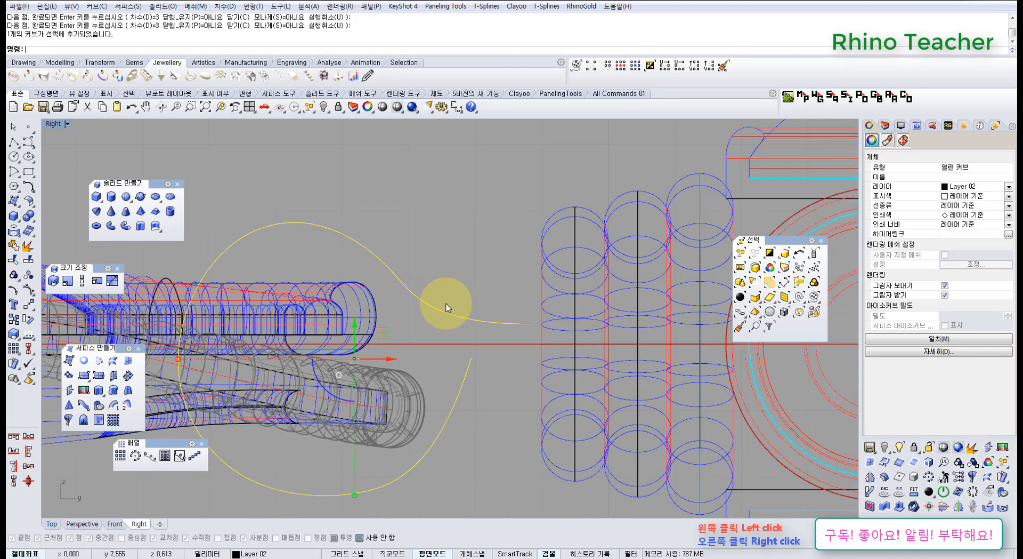
key("ctrl+F1")
scroll(465, 320, "down", 2)
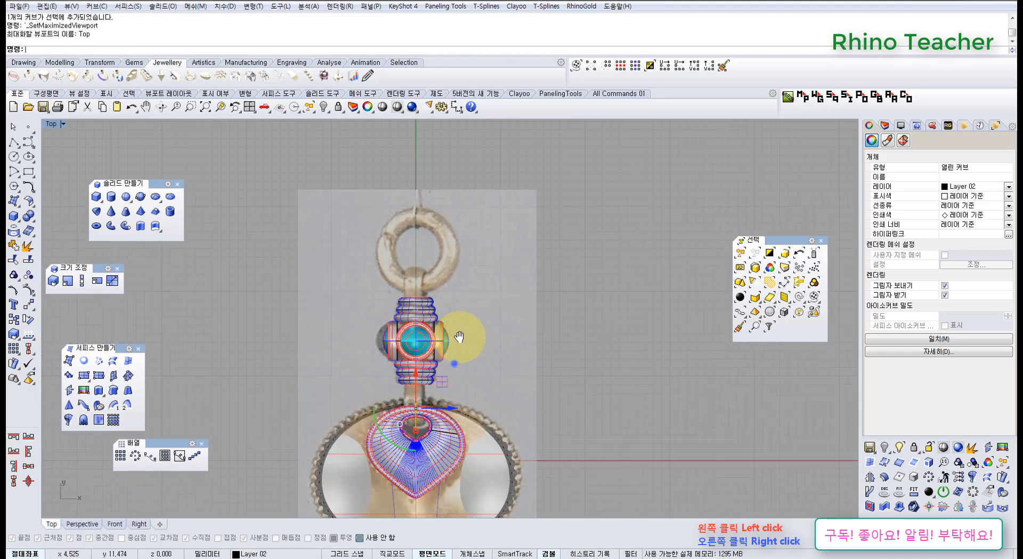
scroll(424, 345, "up", 5)
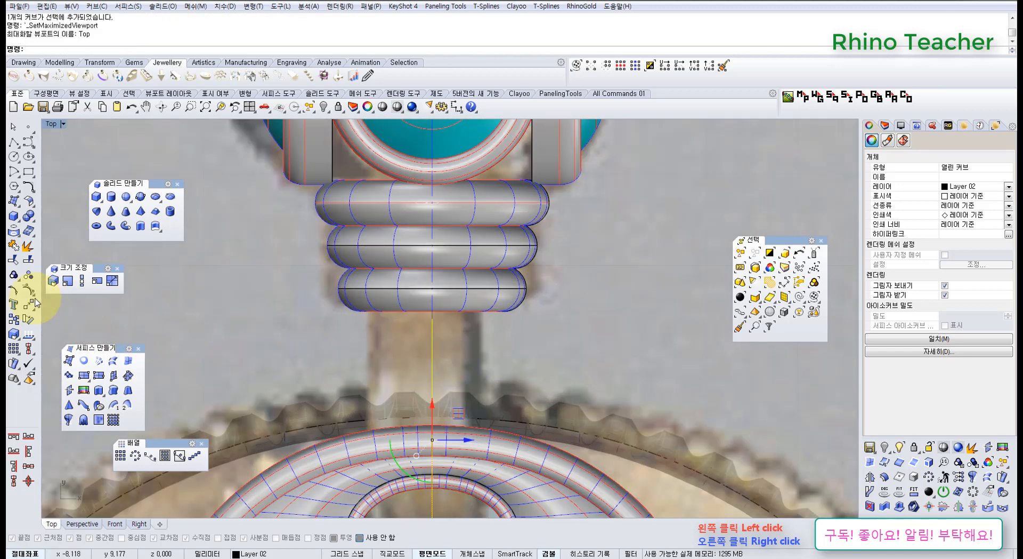
left_click(14, 201)
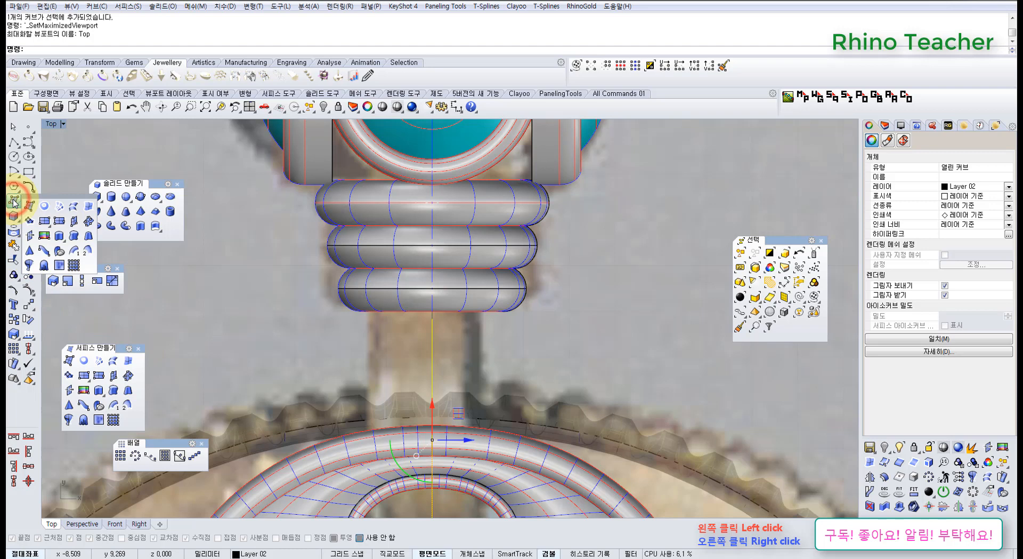
left_click(58, 236)
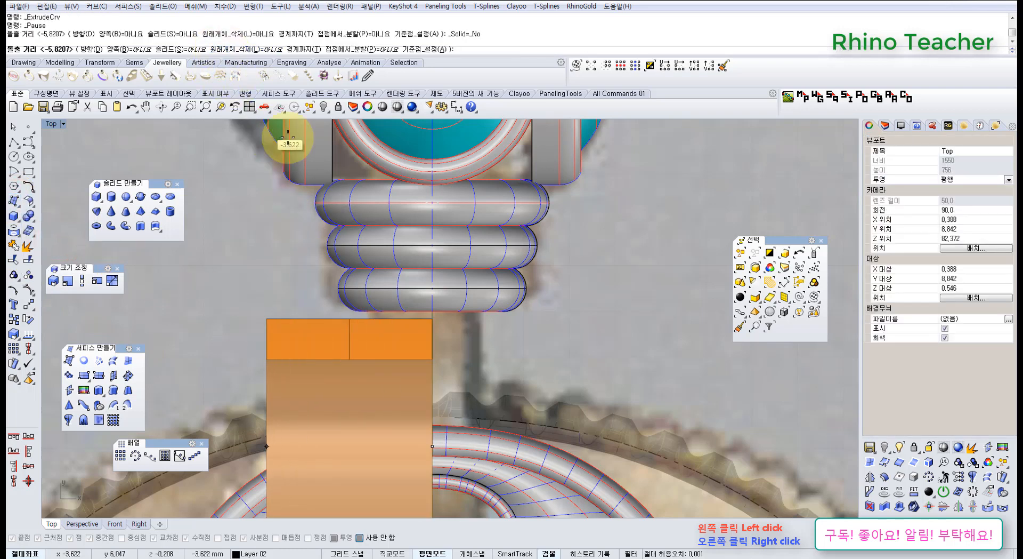
left_click(328, 361)
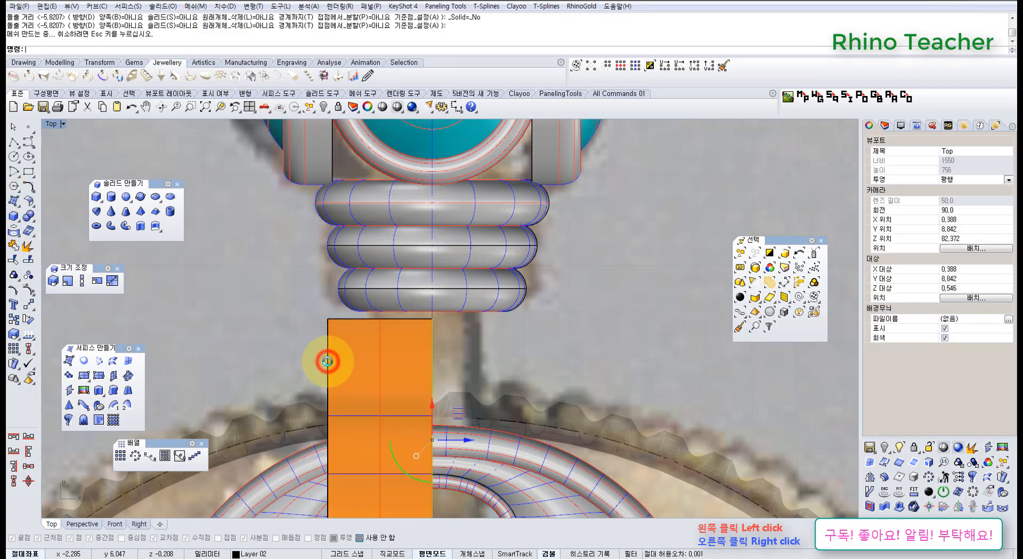
Step: Delete the source loop curve and align the strip surface's vertical centre to 0
key("Delete")
left_click(353, 371)
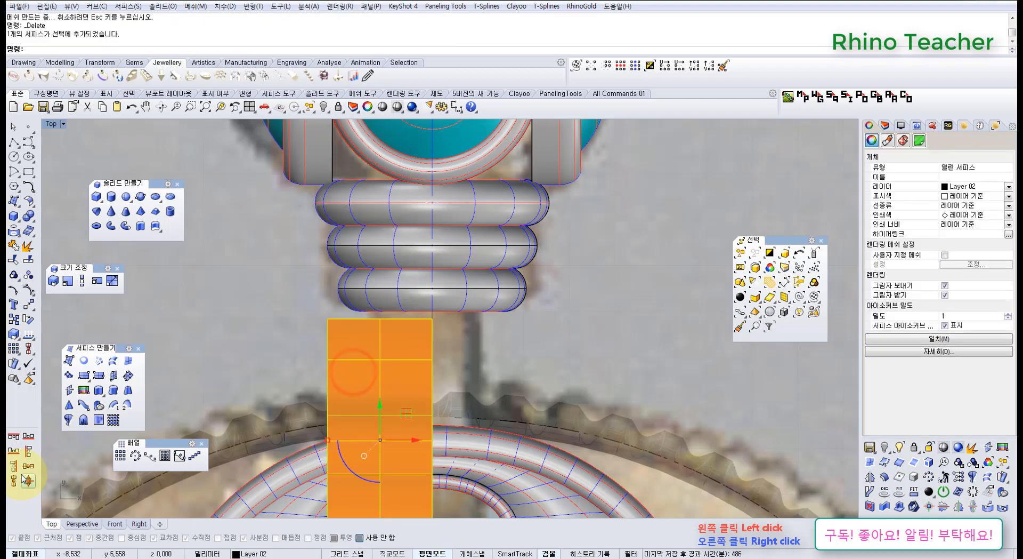
type("0")
key("Return")
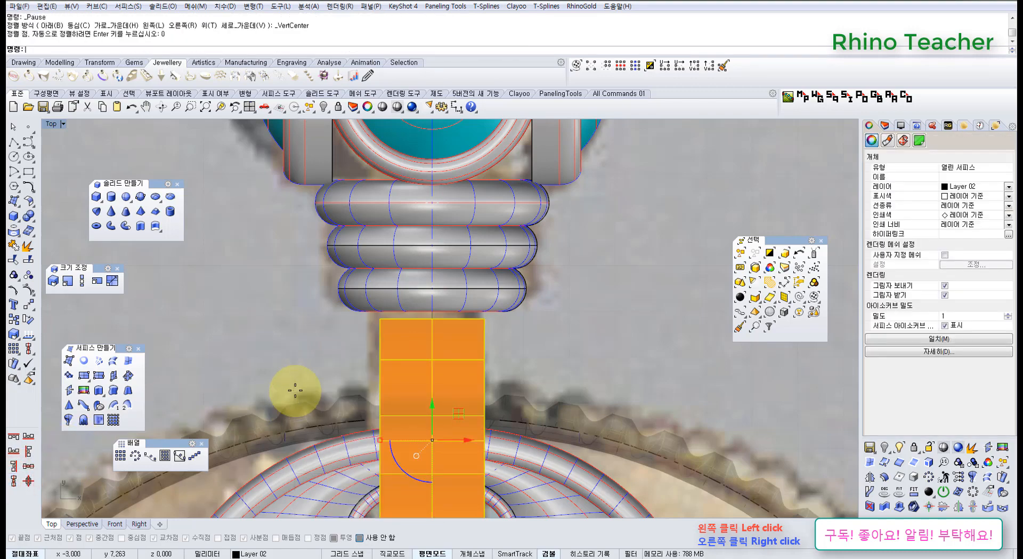
Step: In the Perspective view, lock the heart pendant, its frame and the adjoining rings, and hide the 사진 layer with the reference photo
key("ctrl+F4")
right_click_drag(297, 391, 401, 359)
key("F10")
scroll(378, 341, "down", 8)
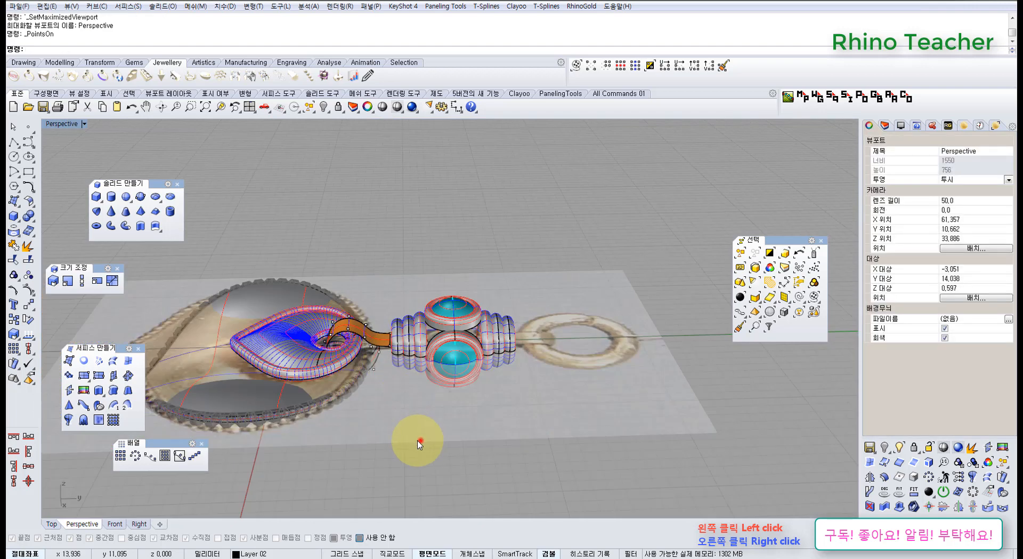
left_click_drag(420, 440, 355, 283)
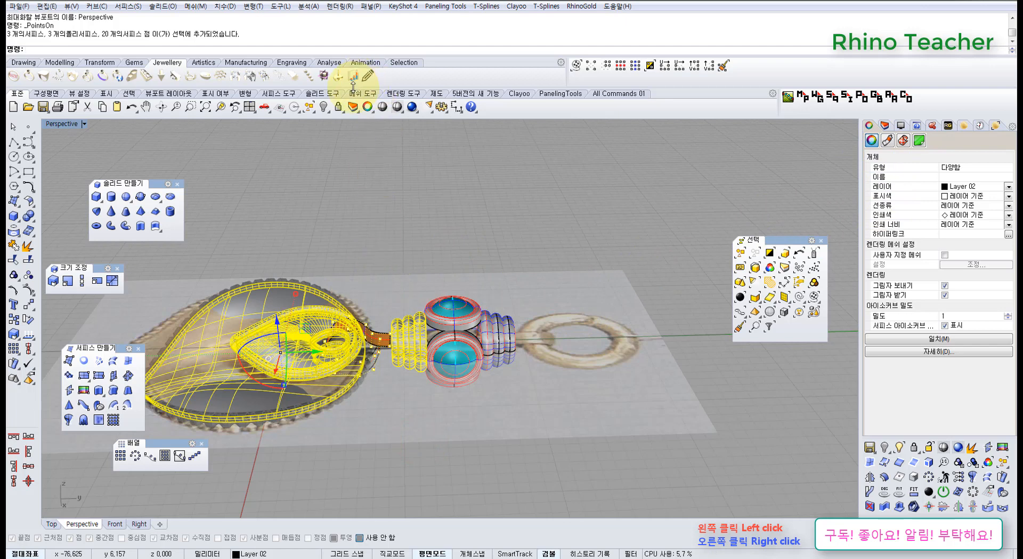
left_click(339, 107)
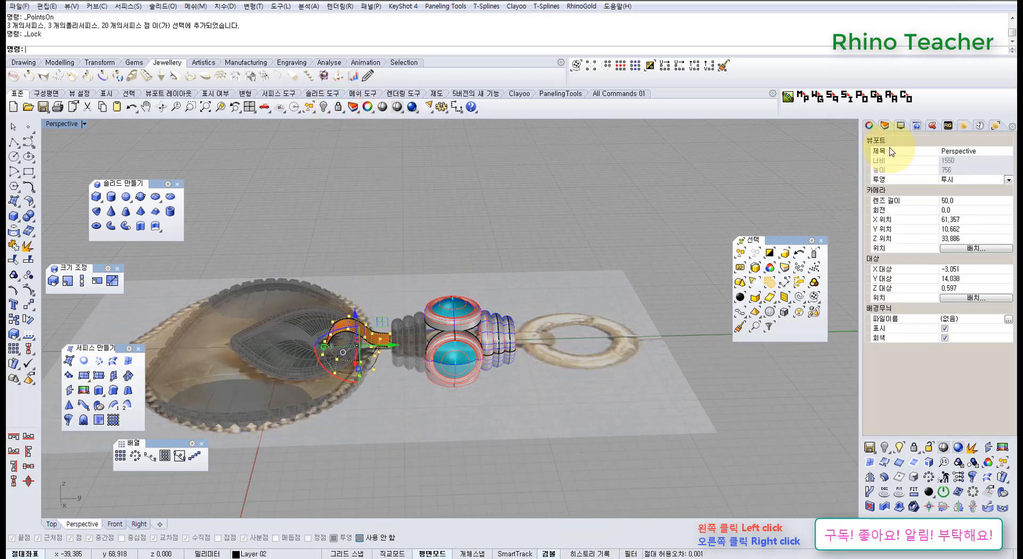
left_click(884, 126)
left_click(935, 169)
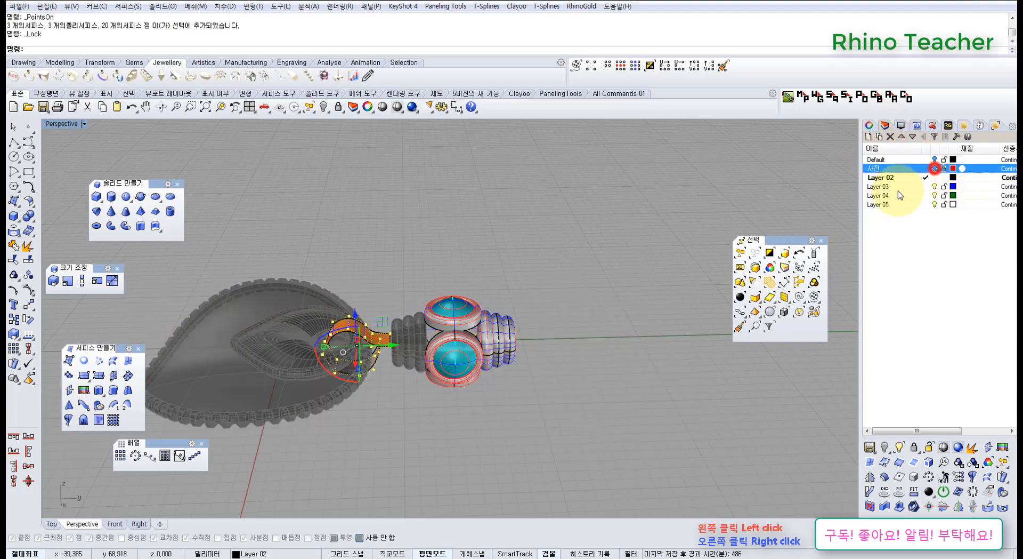
scroll(342, 302, "up", 5)
right_click_drag(343, 302, 363, 362)
scroll(364, 361, "up", 6)
key("Escape")
key("Escape")
Step: Try offsetting the loop strip surface inward by 0.5 mm with history, as a loose solid
right_click_drag(445, 301, 204, 318)
left_click(450, 264)
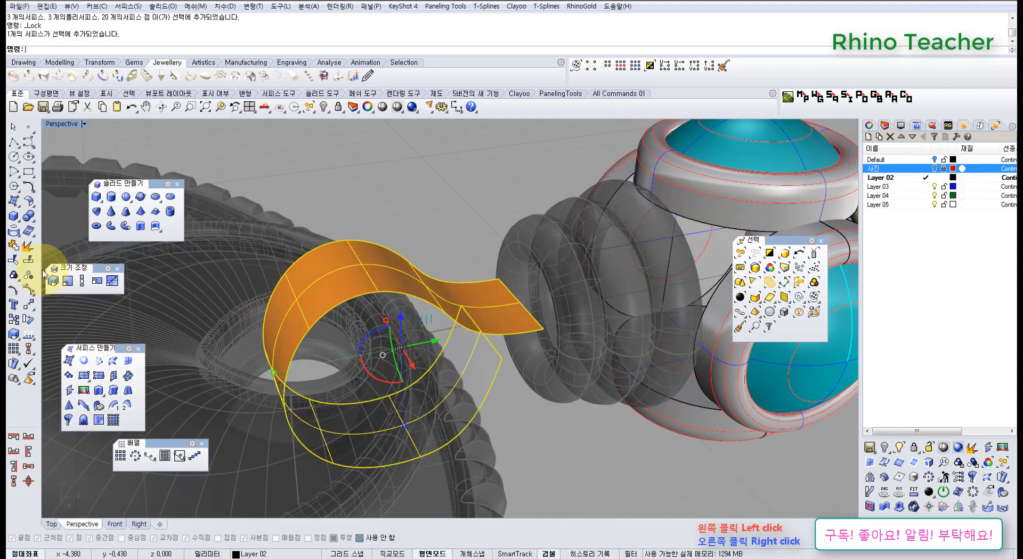
left_click(27, 204)
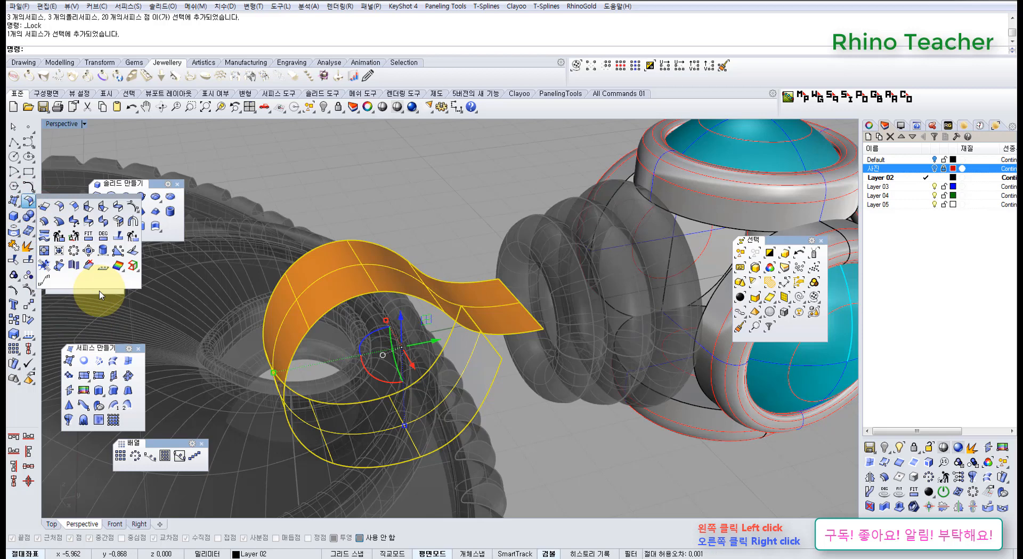
left_click(45, 224)
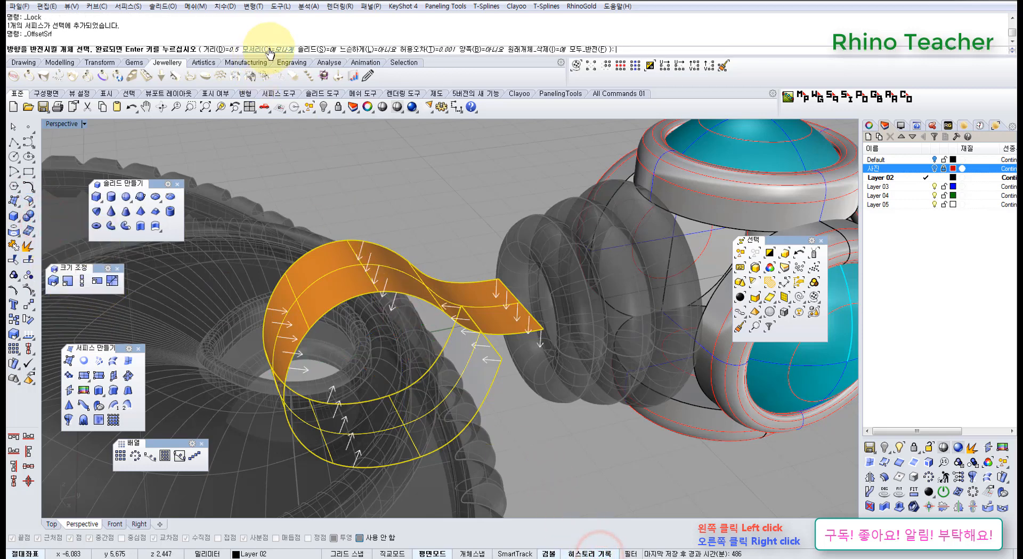
left_click(390, 50)
mouse_move(391, 187)
right_mouse_down()
mouse_move(343, 205)
mouse_move(407, 192)
mouse_move(399, 181)
right_mouse_up()
left_click(322, 49)
mouse_move(393, 222)
right_mouse_down()
mouse_move(354, 240)
mouse_move(396, 219)
right_mouse_up()
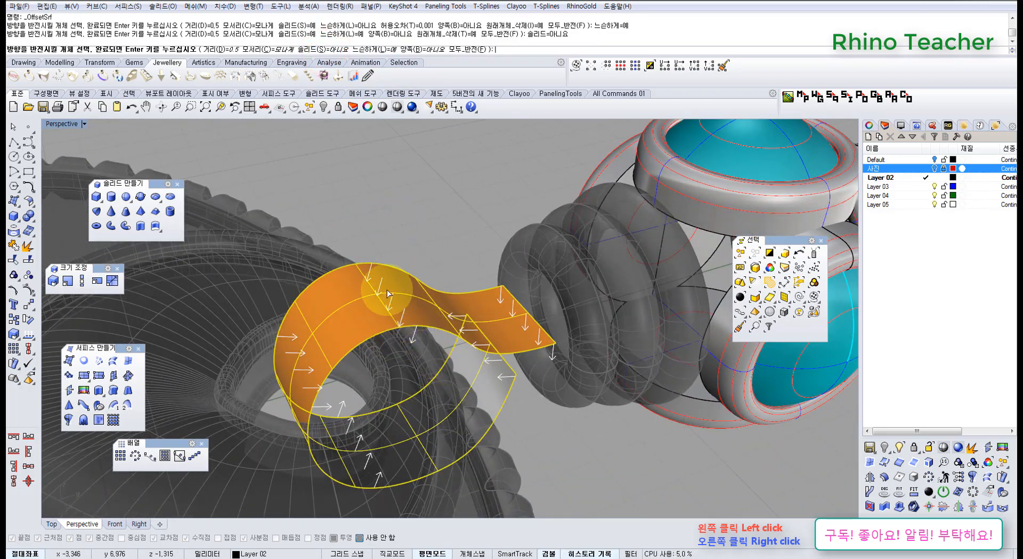
right_click_drag(440, 268, 394, 258)
left_click(335, 49)
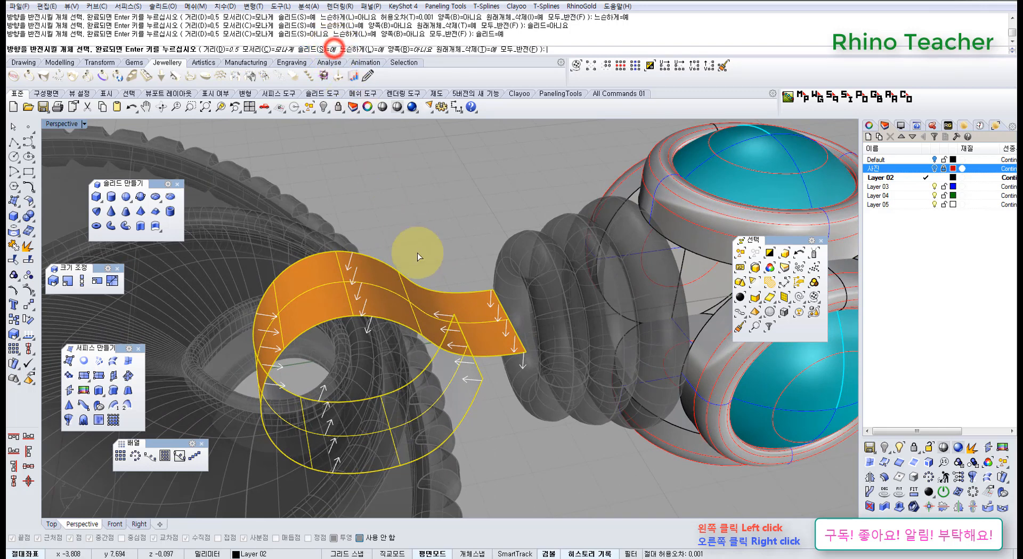
right_click(402, 238)
left_click(411, 221)
Step: Check that the thickened loop selects as a single solid and undo the solid offset
left_click(374, 288)
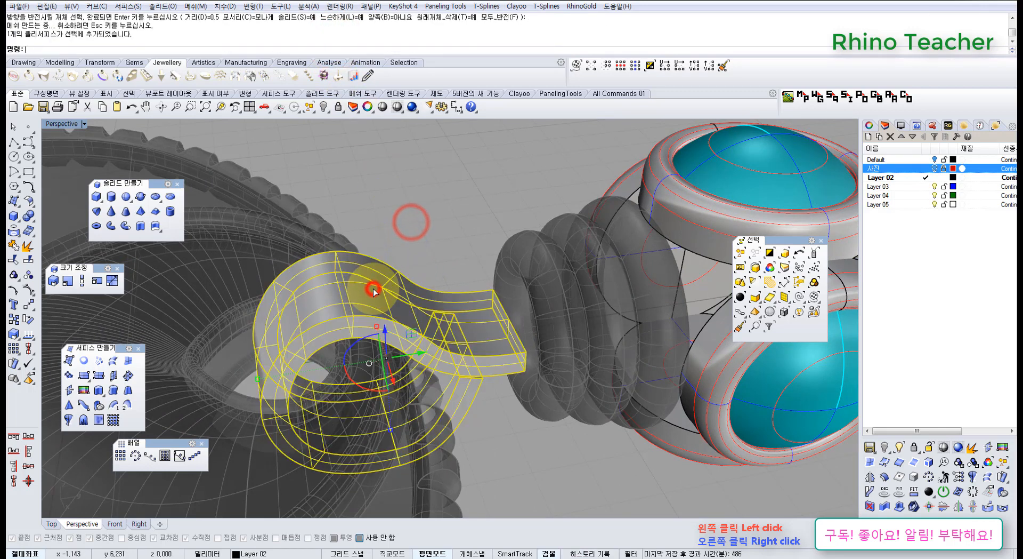
left_click(385, 234)
left_click(361, 293)
left_click(384, 216)
left_click(362, 280)
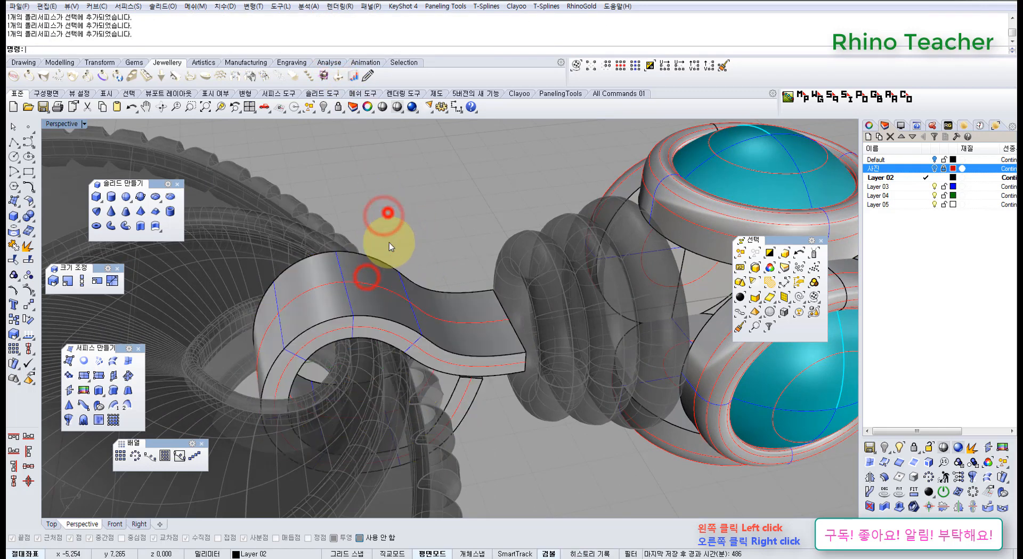
left_click(387, 212)
key("ctrl+z")
Step: Offset the loop strip surface inward by 0.5 mm with history recorded, using the loose option and no solid
left_click(401, 224)
left_click(372, 286)
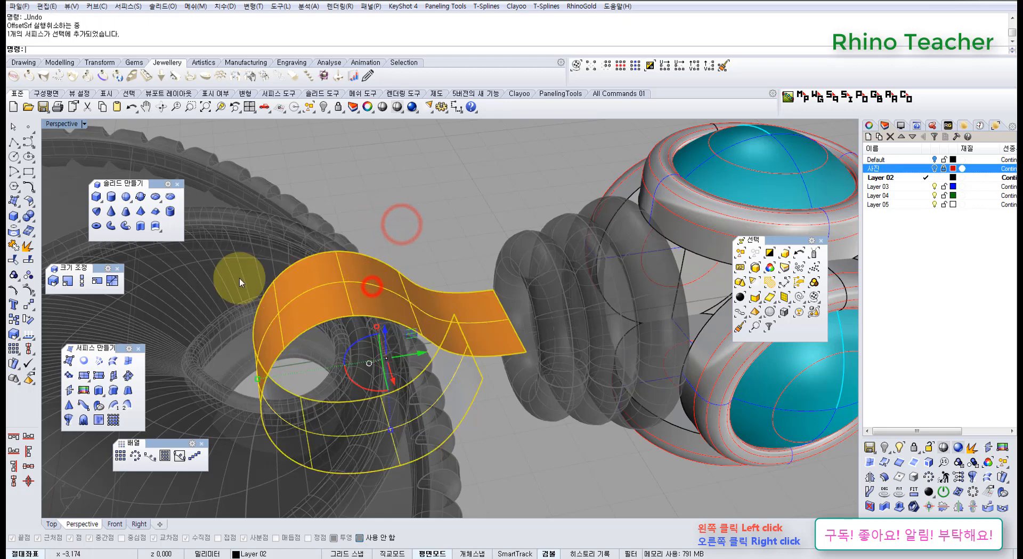
left_click(29, 203)
left_click(48, 220)
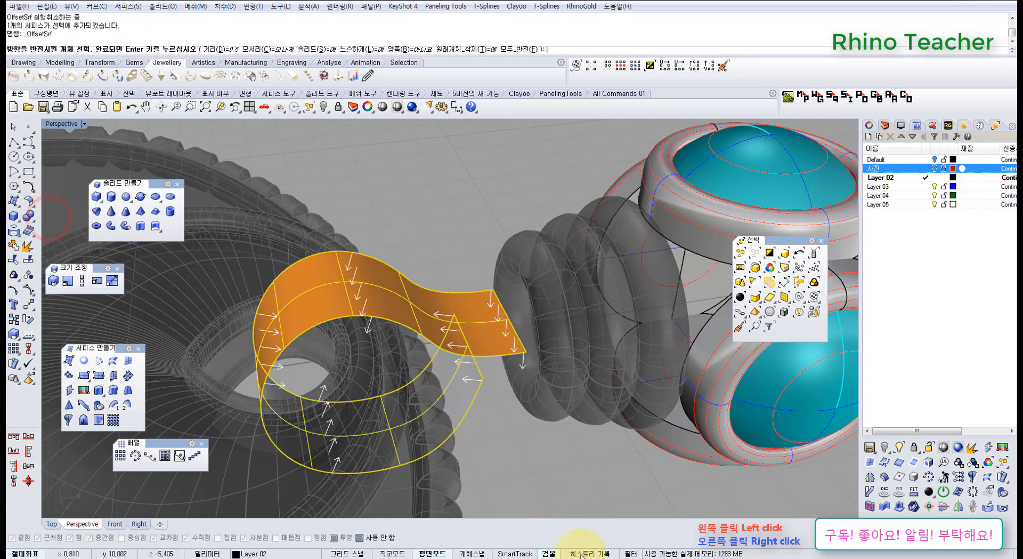
left_click(325, 49)
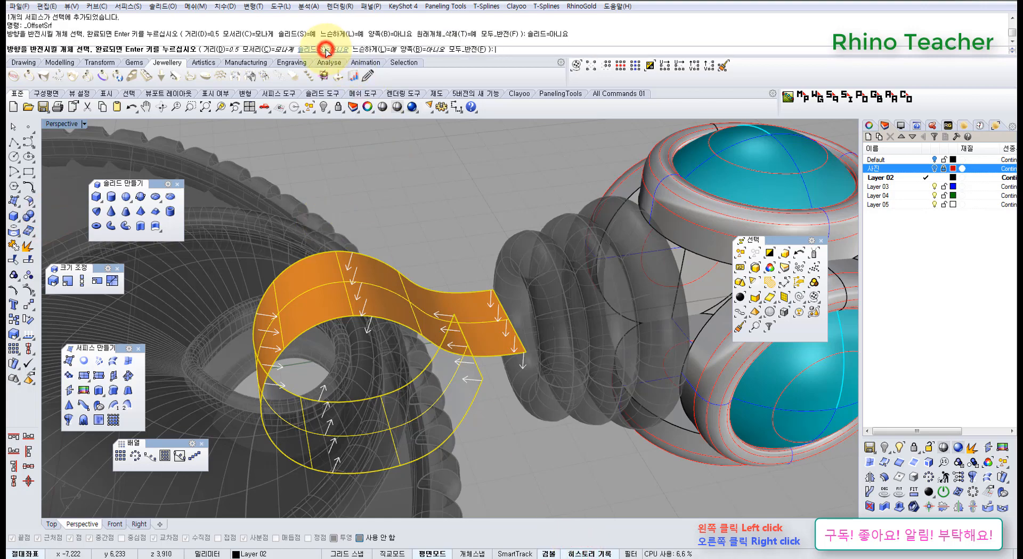
right_click_drag(520, 253, 479, 256)
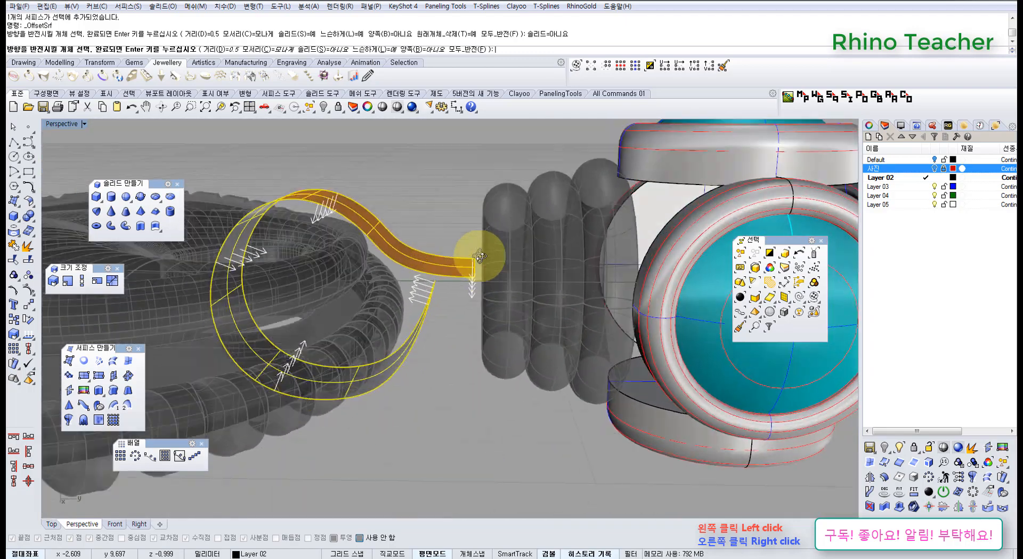
right_click(368, 191)
right_click_drag(390, 208, 453, 286)
left_click(554, 361)
Step: Loft the gap between the strip and its offset along one side edge, using the normal style
scroll(493, 353, "up", 5)
scroll(456, 350, "down", 5)
scroll(453, 286, "up", 5)
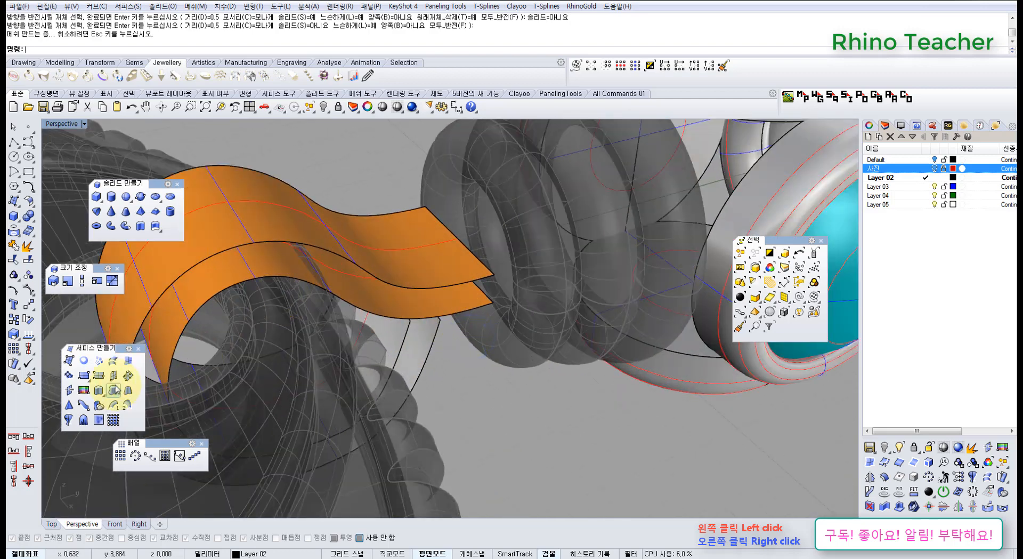
left_click(113, 362)
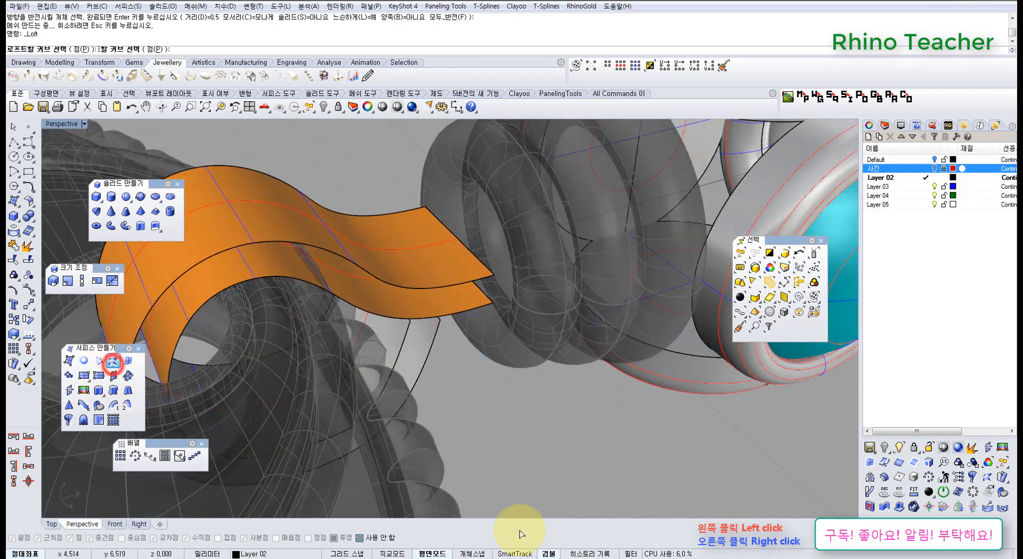
left_click(456, 288)
left_click(461, 306)
right_click(461, 310)
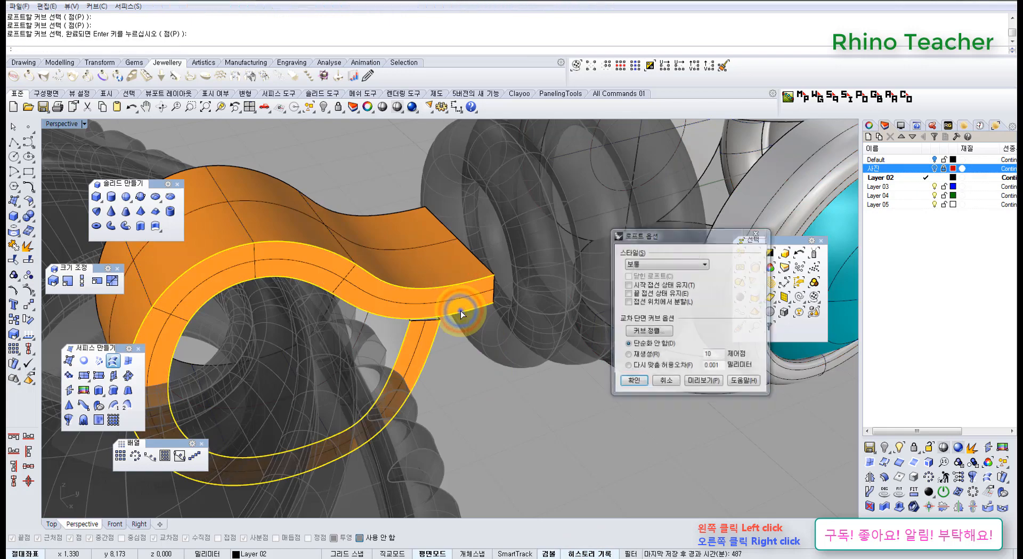
key("Return")
Step: Loft the gap between the strip and its offset along the opposite side edge, using the normal style
right_click_drag(461, 310, 527, 296)
right_click(528, 294)
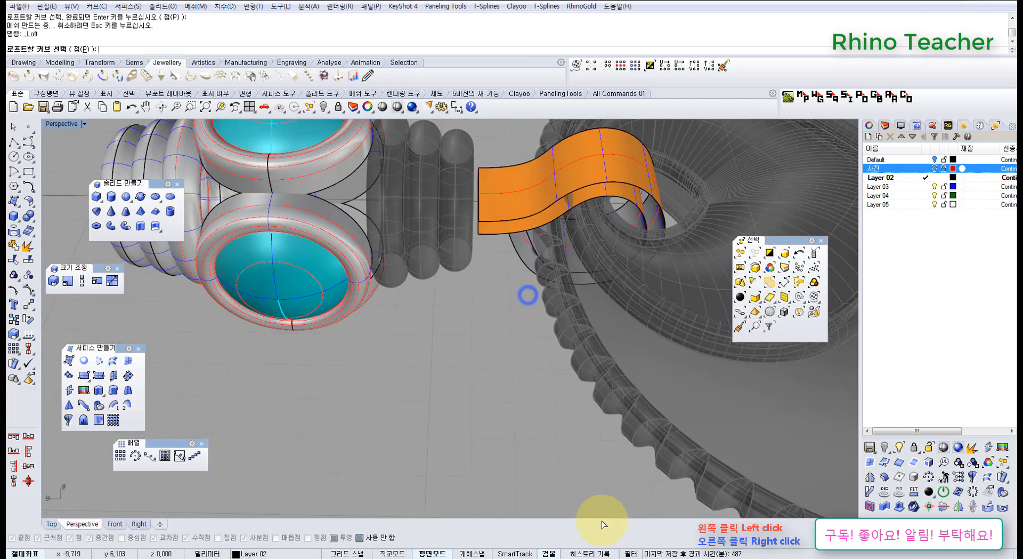
scroll(445, 263, "up", 5)
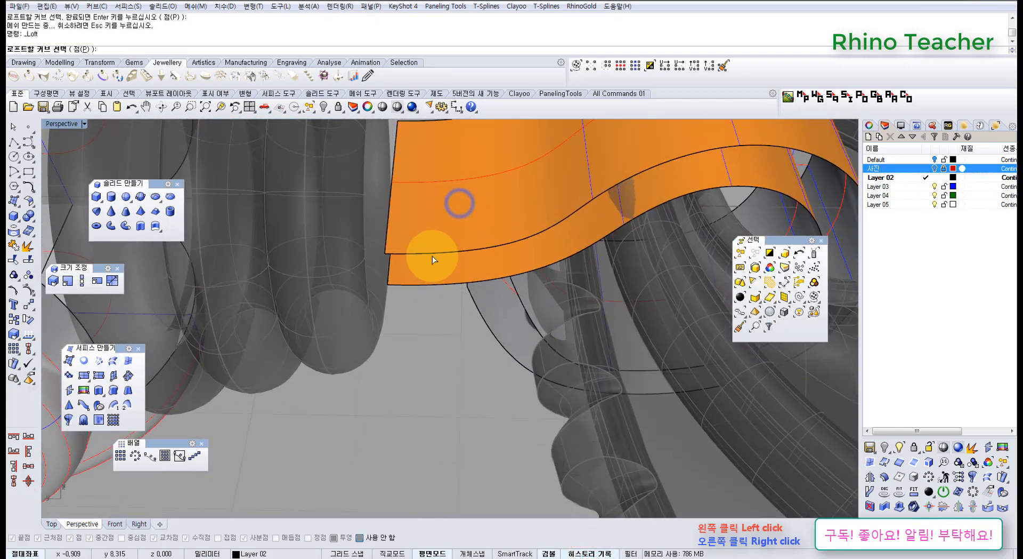
left_click(433, 254)
left_click(437, 286)
right_click(436, 287)
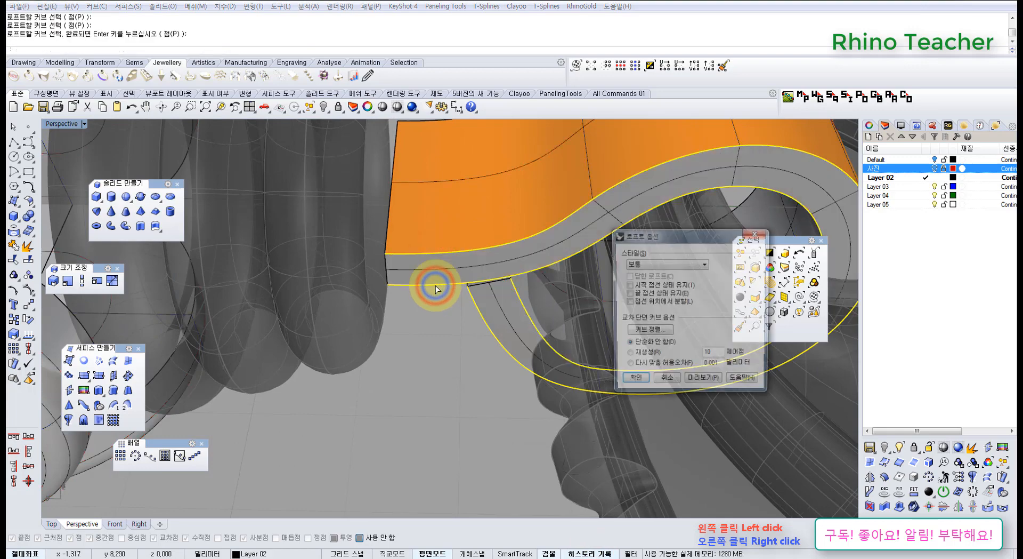
key("Return")
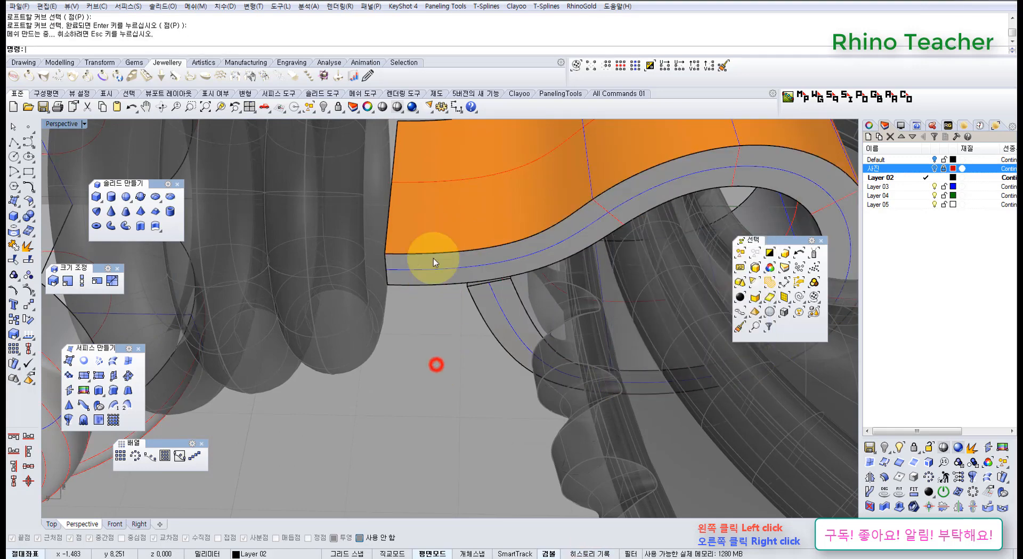
Step: Show the source strip's control points in the Right view and move the points at its straight end over to meet the rings
left_click_drag(450, 217, 399, 316)
key("ctrl+z")
scroll(452, 301, "down", 6)
right_click_drag(459, 298, 346, 263)
key("F10")
key("ctrl+F2")
key("ctrl+F3")
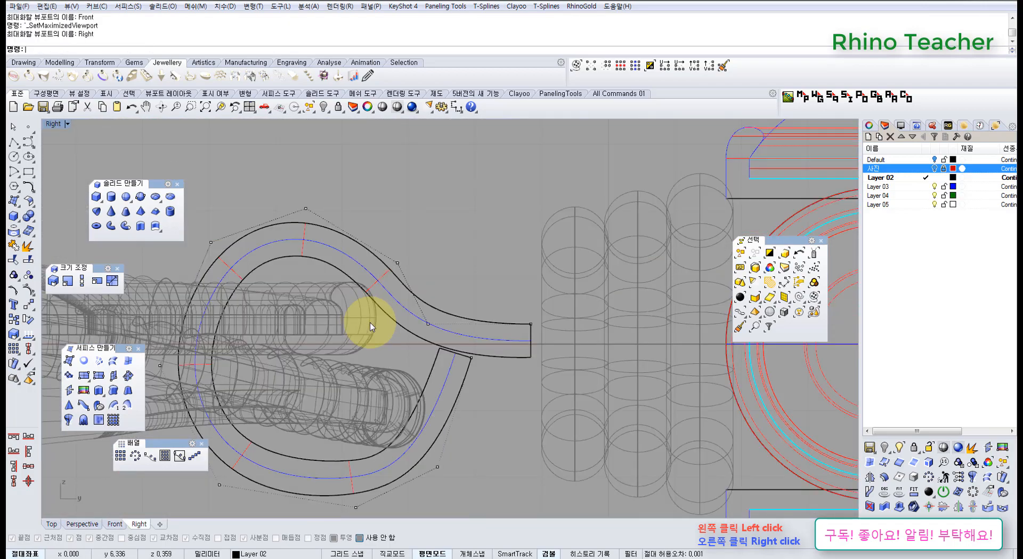
scroll(407, 343, "up", 3)
right_click_drag(461, 269, 427, 280)
left_click(407, 217)
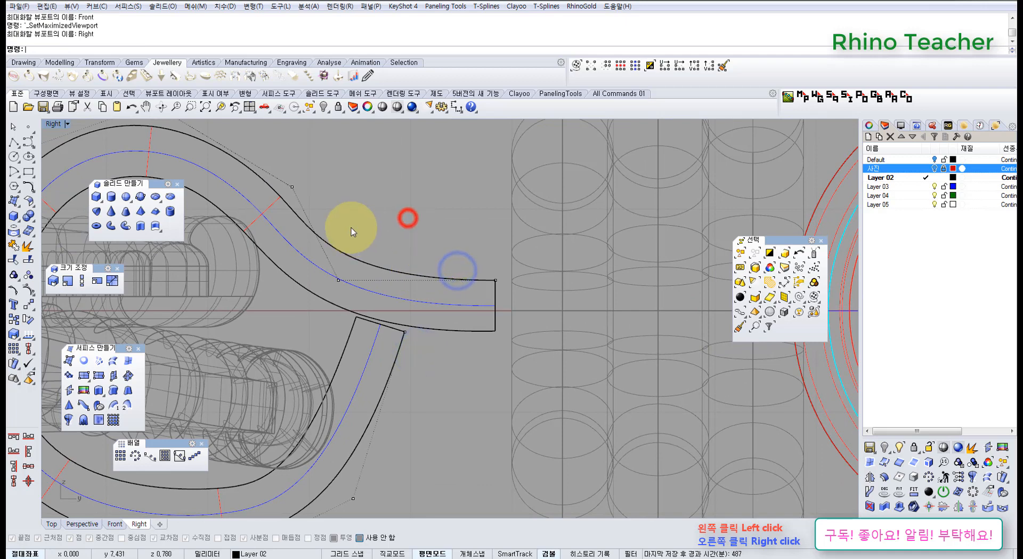
scroll(460, 290, "up", 5)
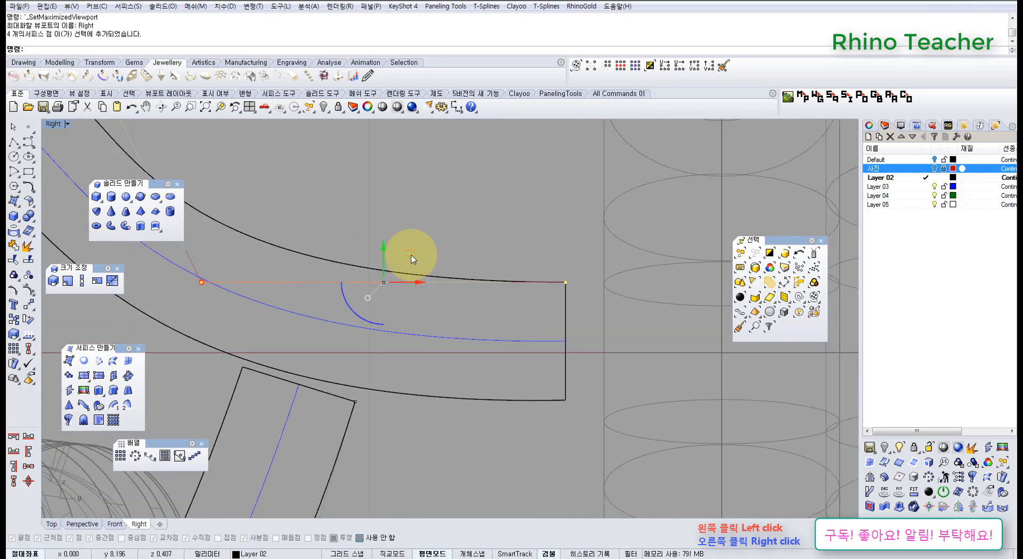
left_click_drag(433, 267, 446, 269)
scroll(419, 303, "down", 6)
Step: Move the control points of the bend between the loop and its straight end toward the rings
right_click_drag(424, 301, 483, 291)
scroll(483, 292, "down", 6)
right_click_drag(450, 365, 487, 344)
scroll(413, 227, "up", 4)
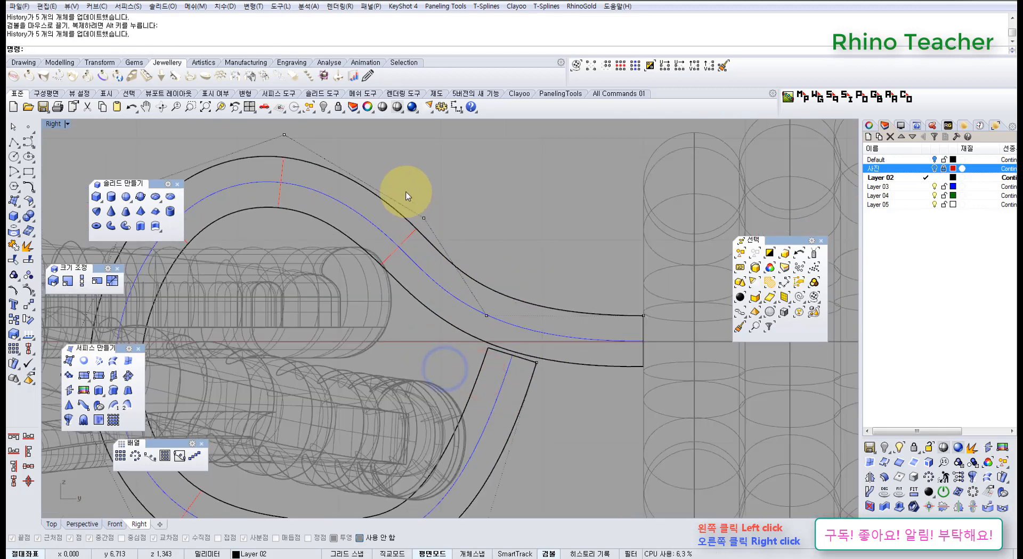
left_click_drag(457, 218, 584, 326)
scroll(570, 268, "down", 6)
right_click_drag(570, 266, 484, 284)
scroll(414, 251, "up", 6)
left_click_drag(382, 239, 500, 279)
scroll(534, 246, "down", 4)
right_click_drag(492, 245, 583, 286)
scroll(583, 286, "up", 4)
left_click_drag(611, 270, 613, 272)
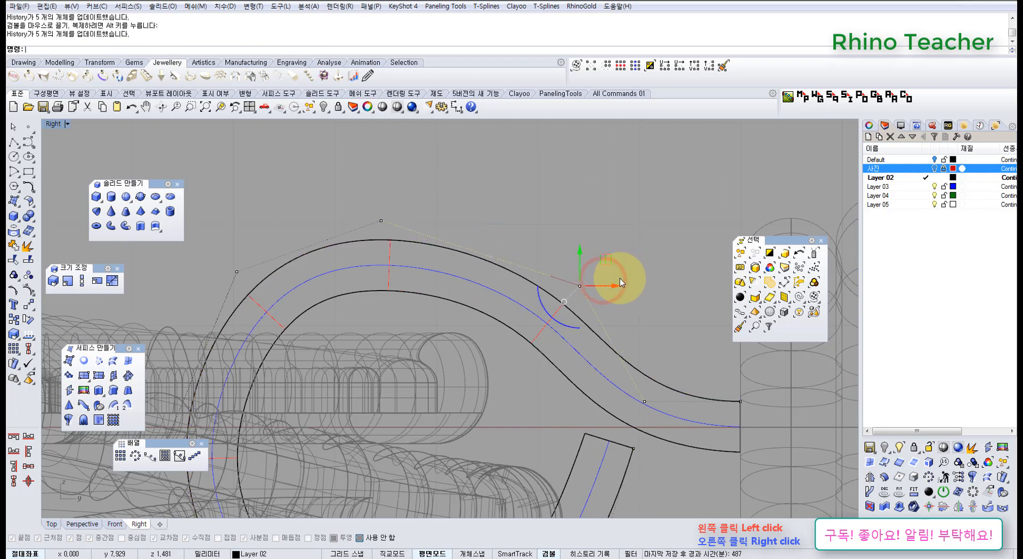
Step: Shift the loop's topmost control points toward the rings and adjust its upper heart-side points to round the top of the loop
left_click(381, 221)
right_click_drag(438, 230, 430, 273)
left_click_drag(411, 265, 448, 272)
scroll(576, 332, "down", 6)
right_click_drag(491, 335, 460, 255)
scroll(356, 224, "up", 4)
left_click_drag(350, 222, 416, 277)
right_click_drag(422, 281, 450, 293)
left_click_drag(442, 243, 438, 237)
right_click_drag(584, 352, 468, 343)
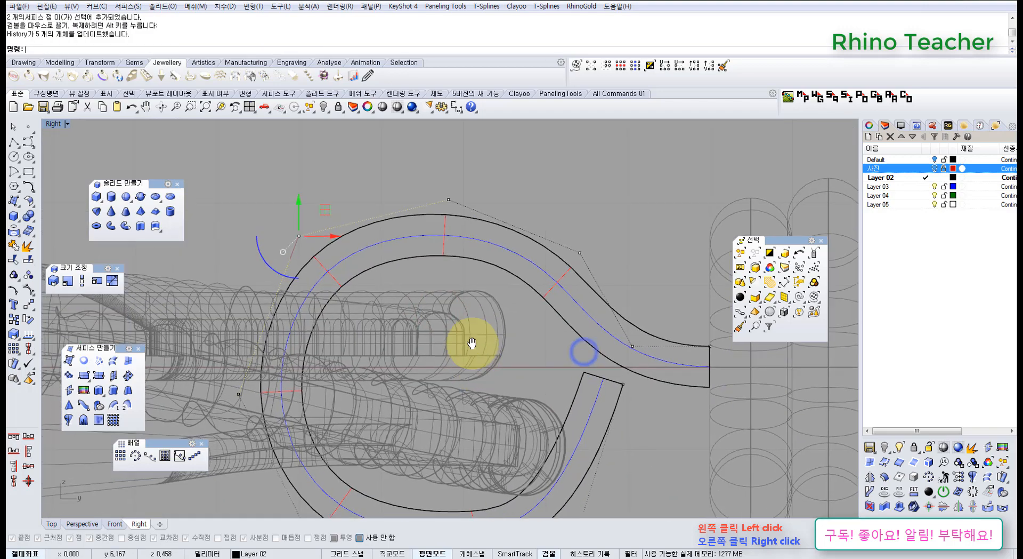
left_click_drag(317, 220, 325, 231)
right_click_drag(436, 320, 404, 255)
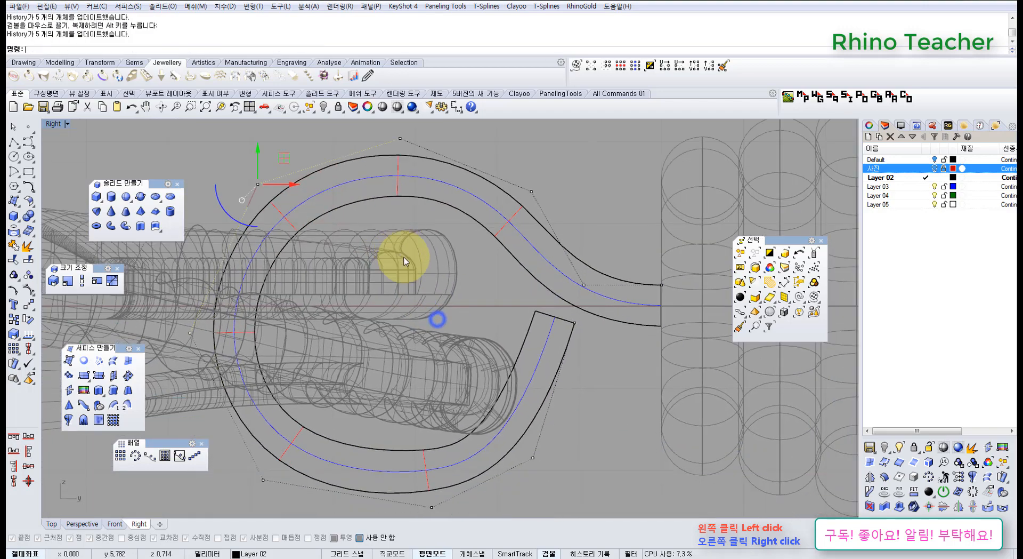
Step: Adjust the control points at the loop's lower bend on the ring side
scroll(448, 288, "down", 4)
right_click_drag(480, 316, 429, 271)
scroll(447, 333, "up", 6)
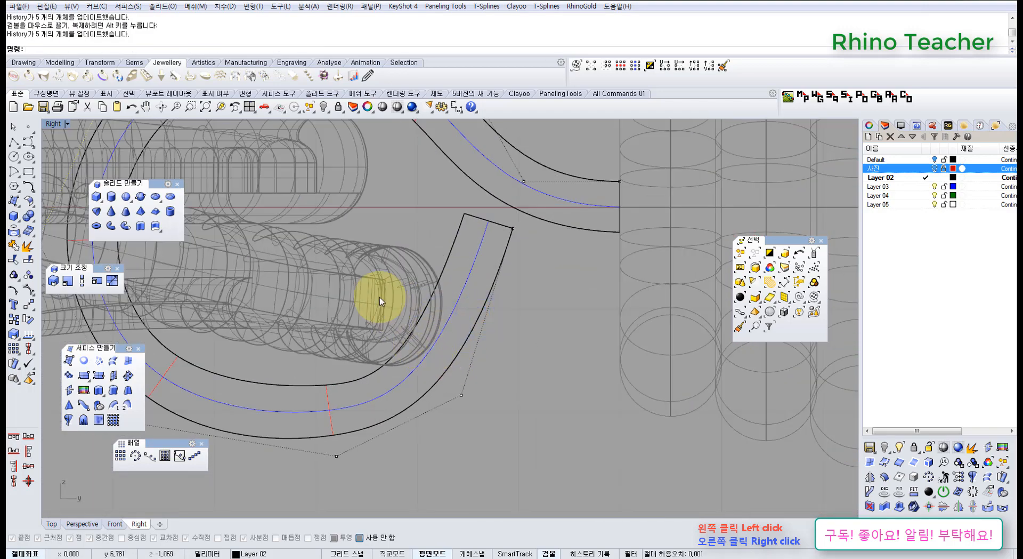
left_click_drag(501, 423, 502, 426)
right_click_drag(502, 347, 433, 391)
scroll(514, 357, "down", 8)
right_click_drag(593, 355, 427, 341)
scroll(322, 357, "up", 10)
scroll(287, 330, "up", 4)
right_click_drag(297, 332, 322, 331)
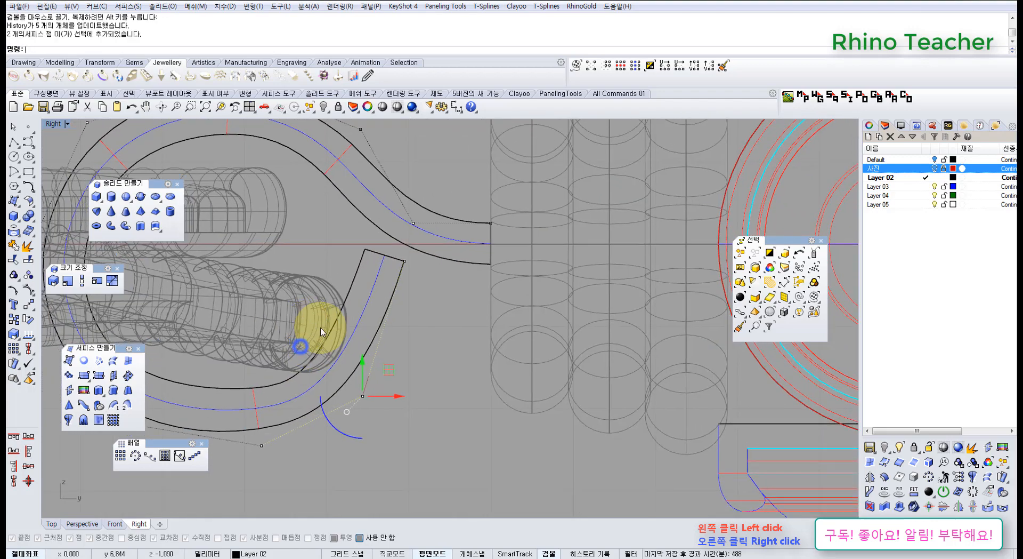
scroll(321, 330, "down", 8)
scroll(389, 341, "up", 3)
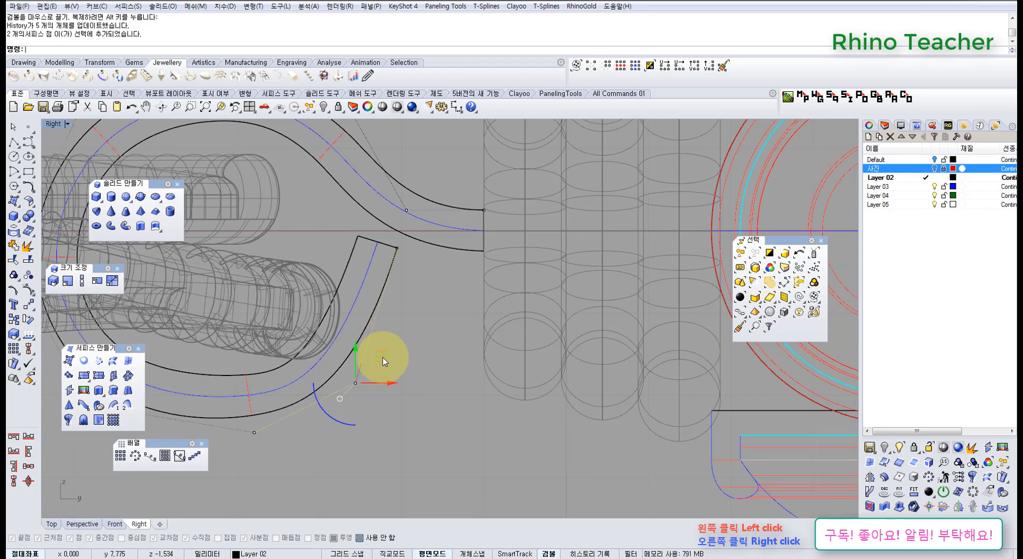
left_click_drag(394, 346, 393, 345)
left_click(439, 319)
Step: Move the control points at the loop's free end toward the rings so that the end overlaps the underside of the straight section
right_click_drag(416, 302, 432, 356)
scroll(367, 298, "up", 6)
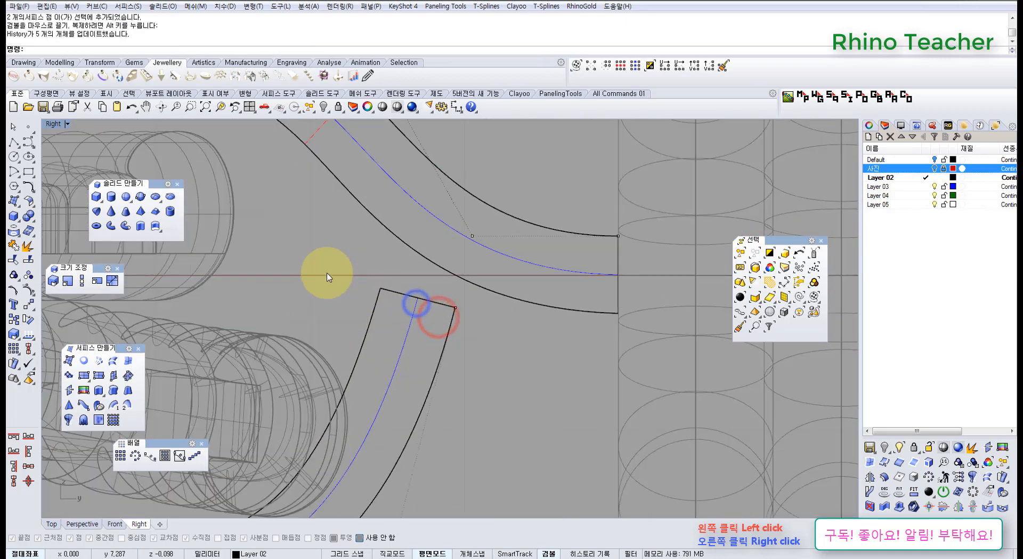
left_click_drag(303, 261, 464, 357)
right_click_drag(491, 298, 441, 342)
left_click_drag(428, 325, 499, 305)
scroll(501, 305, "down", 8)
right_click_drag(457, 348, 472, 309)
scroll(401, 365, "up", 2)
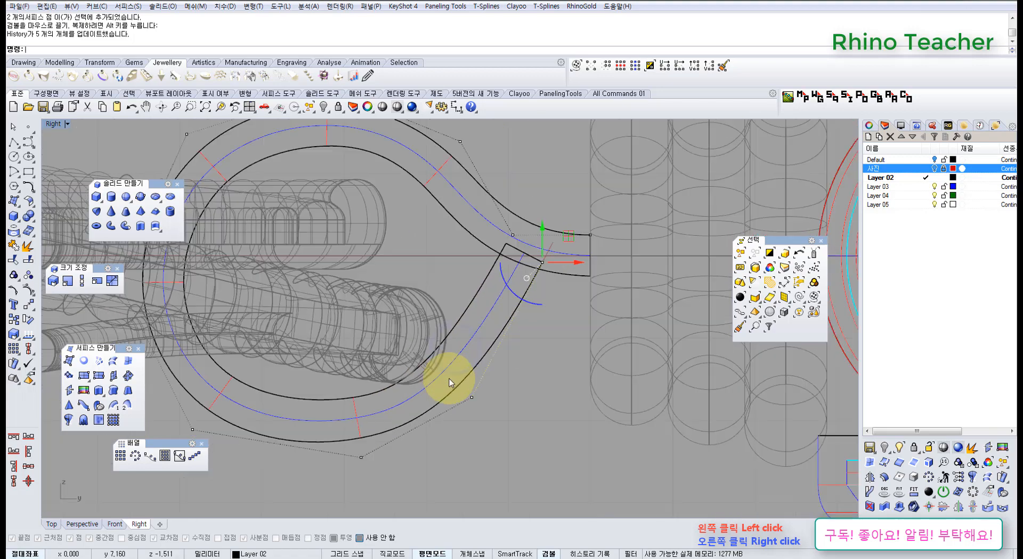
Step: Move the control points at the loop's lower ring-side bend slightly outward, toward the rings
right_click_drag(456, 376, 419, 321)
scroll(413, 298, "down", 2)
left_click(438, 338)
scroll(442, 333, "up", 3)
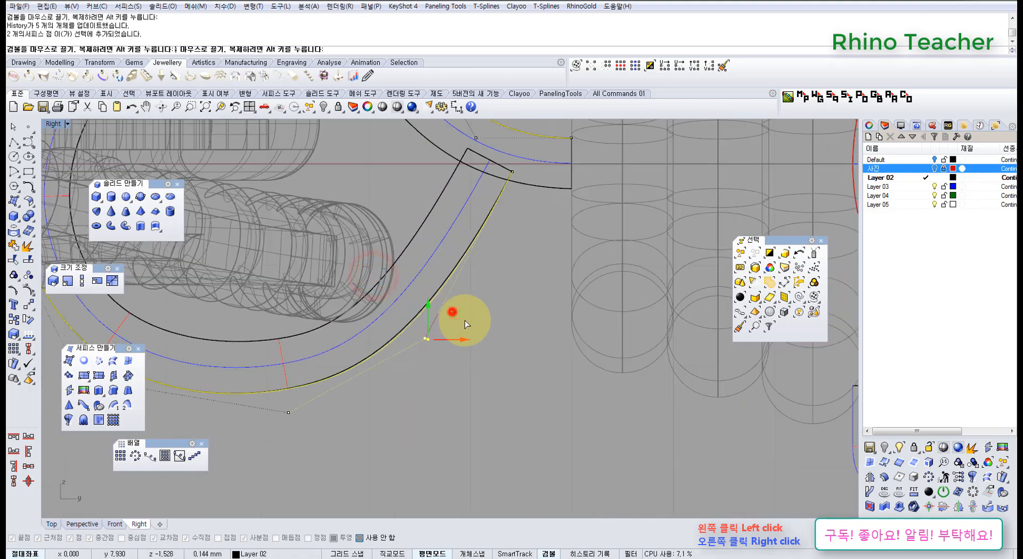
left_click_drag(468, 321, 468, 320)
scroll(471, 328, "down", 4)
right_click_drag(479, 344, 533, 330)
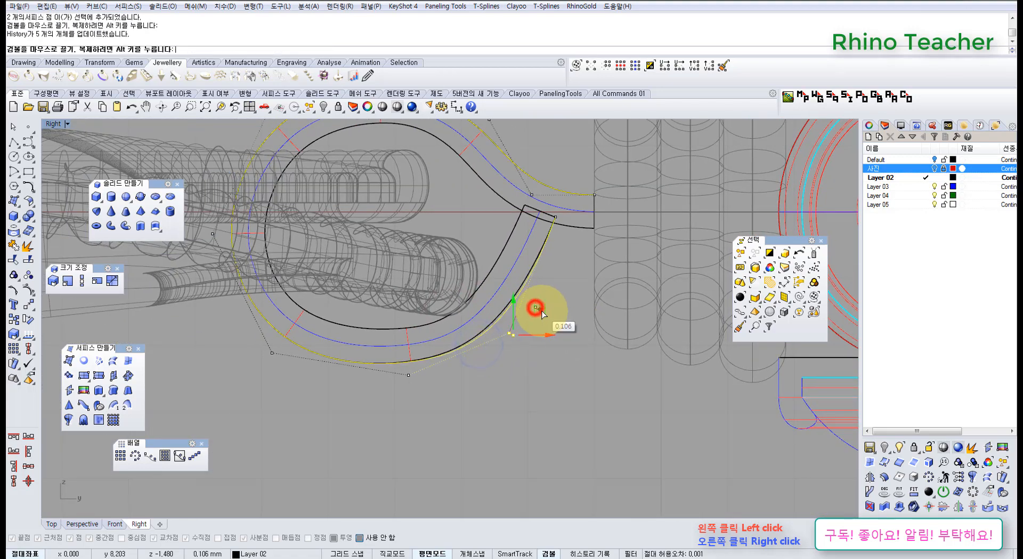
left_click_drag(541, 311, 542, 311)
scroll(393, 325, "up", 4)
Step: Move the bottom control points of the loop slightly outward and toward the rings to round its underside
left_click_drag(385, 299, 472, 428)
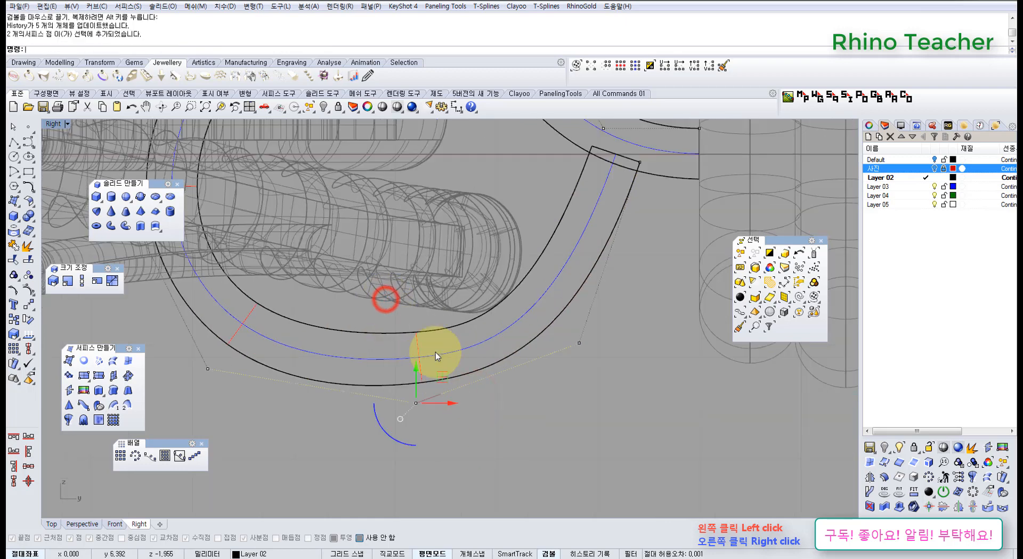
left_click_drag(446, 378, 454, 385)
scroll(548, 370, "down", 6)
right_click_drag(549, 370, 502, 393)
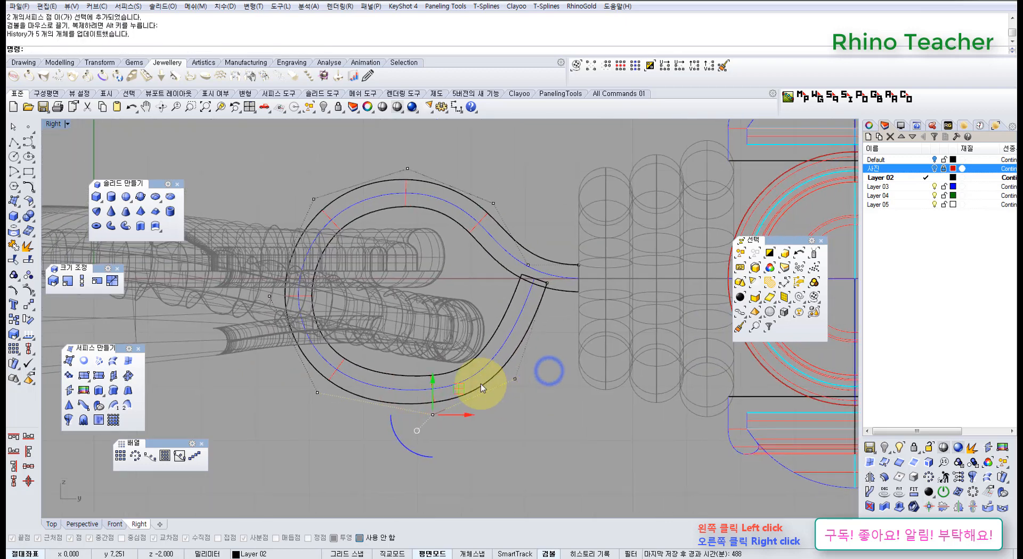
scroll(407, 372, "up", 4)
right_click_drag(407, 373, 473, 347)
scroll(474, 348, "down", 4)
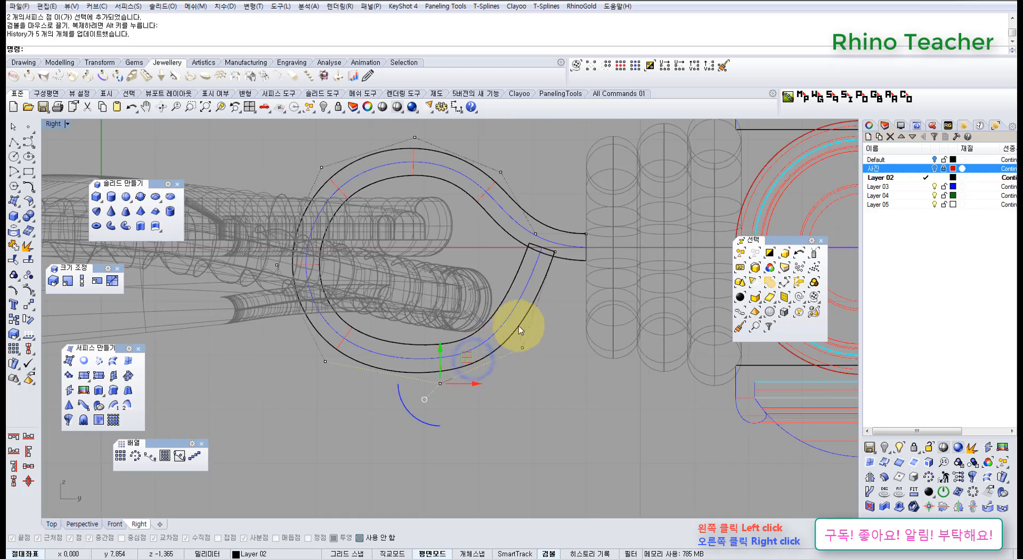
Step: Shift the lower ring-side control points toward the rings and upward to steepen the loop's free end
scroll(520, 324, "up", 4)
left_click_drag(457, 252, 569, 383)
right_click_drag(557, 332, 519, 376)
left_click_drag(520, 376, 551, 346)
right_click_drag(509, 396, 548, 351)
left_click(534, 393)
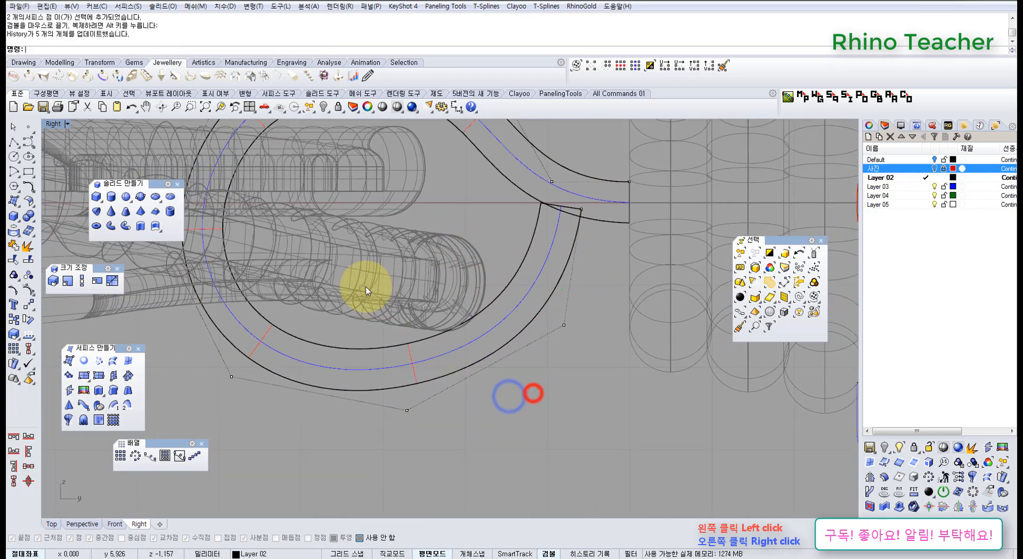
Step: Shift the loop's bottom control points further toward the rings and slightly downward
left_click_drag(379, 309, 452, 437)
left_click_drag(435, 378, 458, 389)
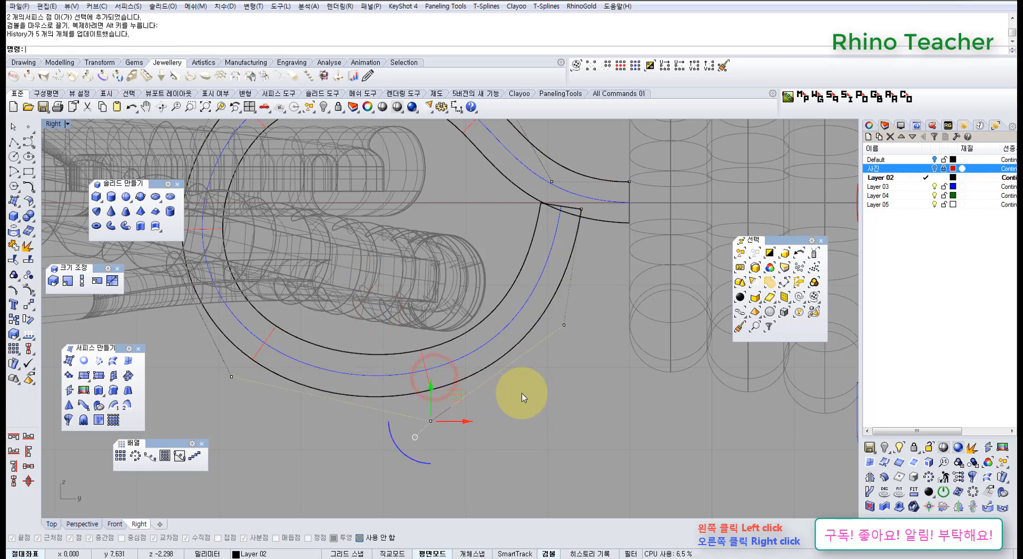
right_click_drag(528, 388, 605, 391)
left_click(601, 411)
right_click_drag(365, 359, 469, 353)
scroll(464, 352, "down", 4)
scroll(395, 342, "up", 6)
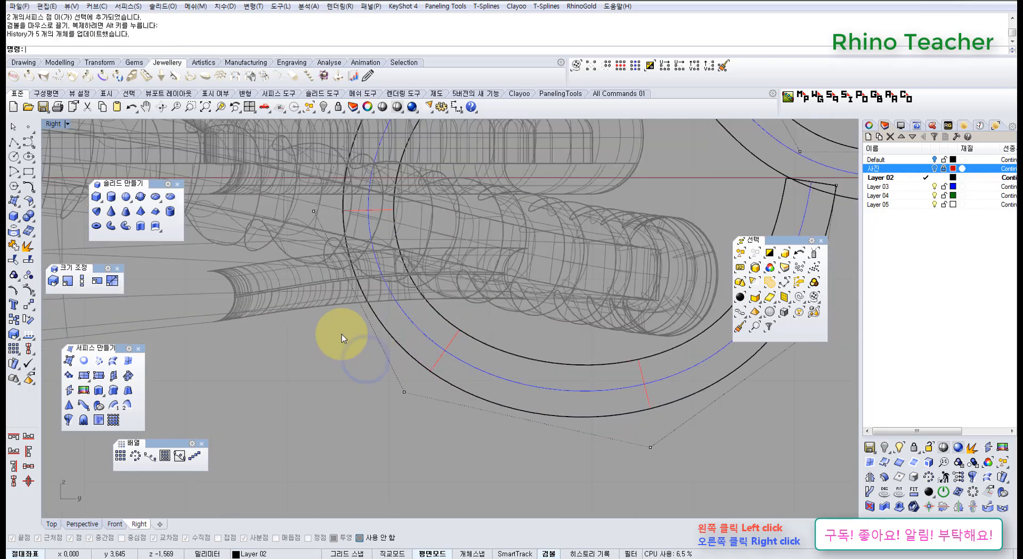
Step: Adjust the control points at the loop's lower heart-side bend and select those on its heart-side edge
left_click_drag(352, 345, 445, 418)
left_click_drag(440, 375, 441, 375)
scroll(456, 314, "down", 5)
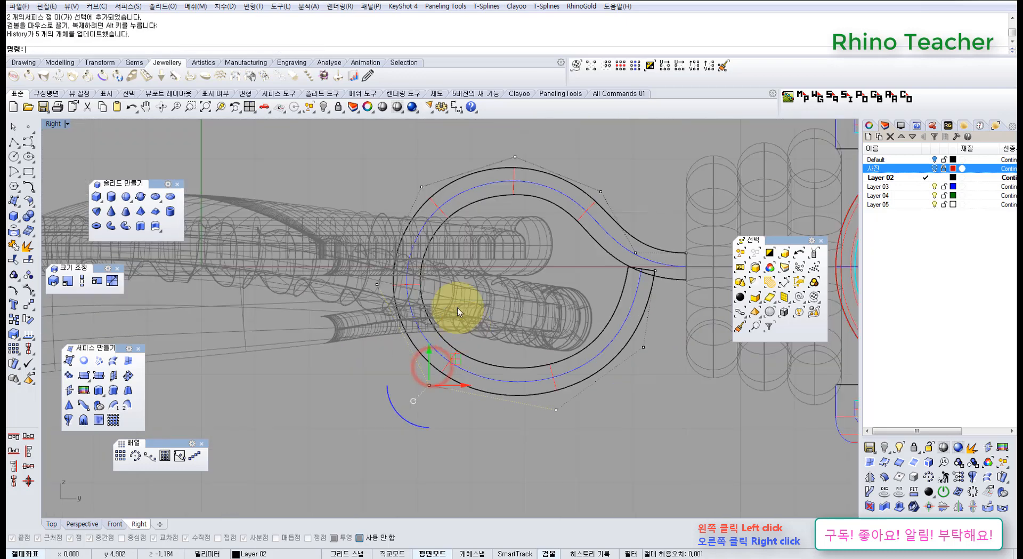
right_click_drag(452, 302, 463, 354)
scroll(360, 306, "up", 5)
left_click_drag(315, 301, 434, 393)
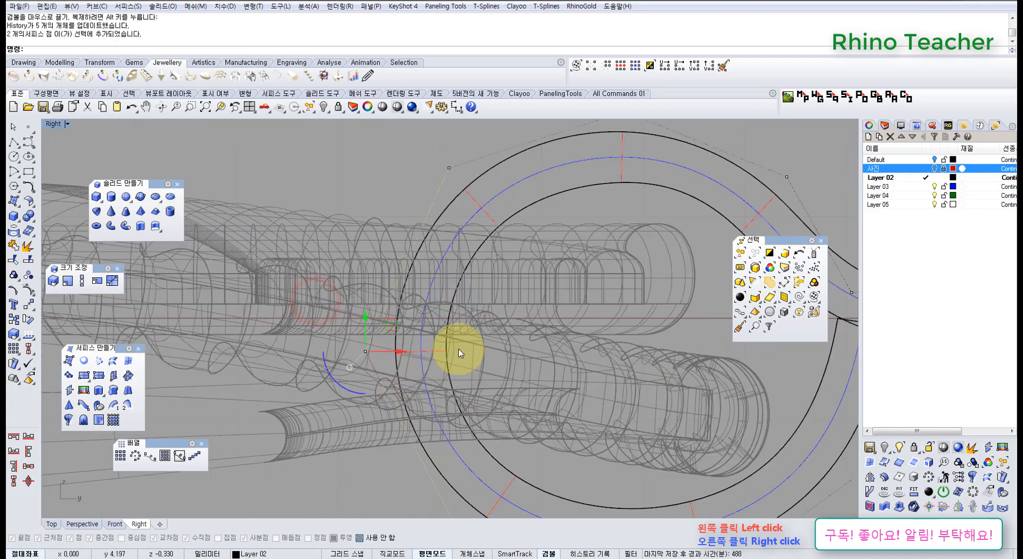
scroll(460, 353, "down", 5)
scroll(546, 337, "up", 8)
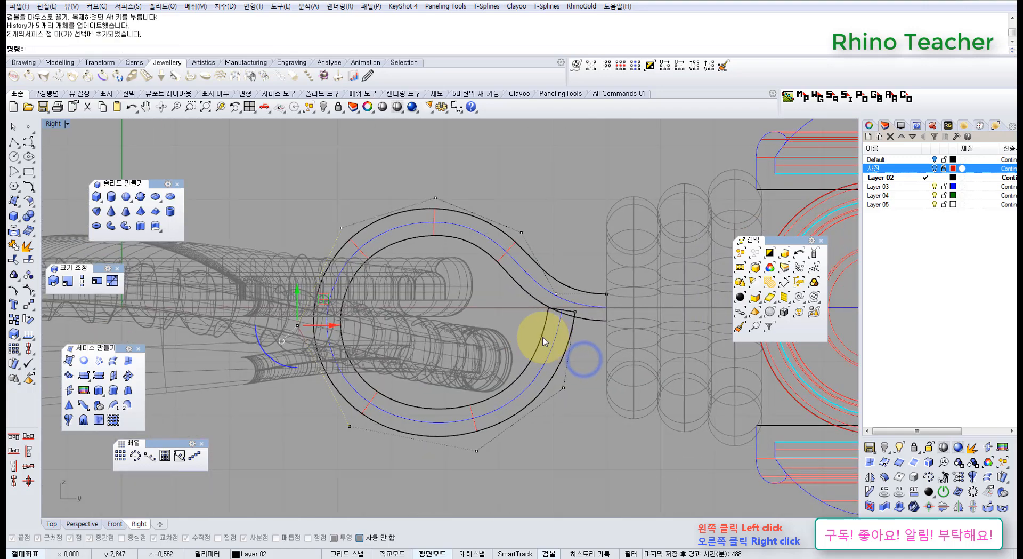
Step: Move the end control points of the loop's free end toward the rings and up into the straight section
right_click_drag(594, 314, 541, 337)
scroll(544, 335, "up", 6)
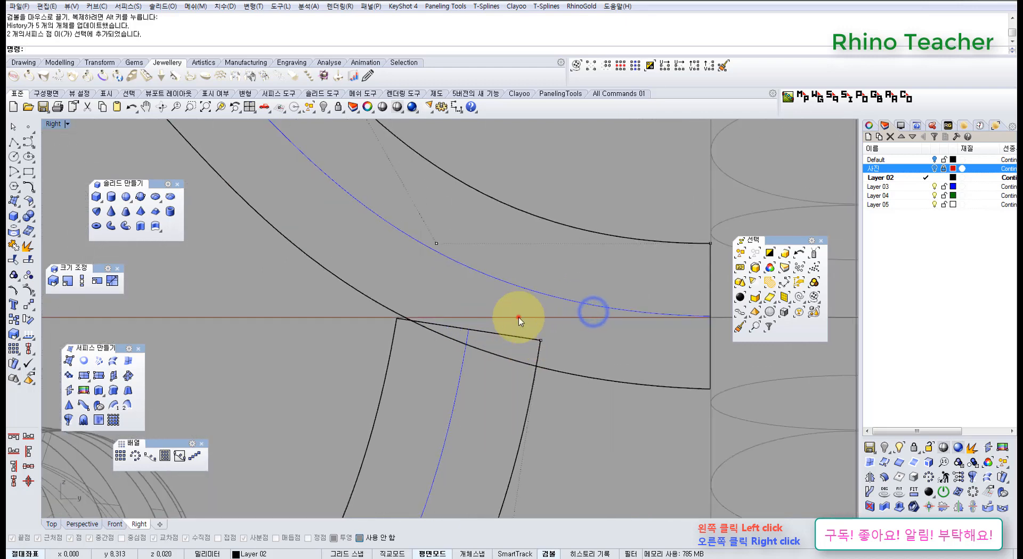
left_click_drag(519, 317, 578, 353)
right_click_drag(558, 328, 516, 362)
left_click_drag(522, 343, 552, 319)
scroll(535, 344, "down", 2)
scroll(544, 324, "down", 5)
Step: Select the six control points along the loop's heart side in the perspective view and move them toward the rings
key("ctrl+F4")
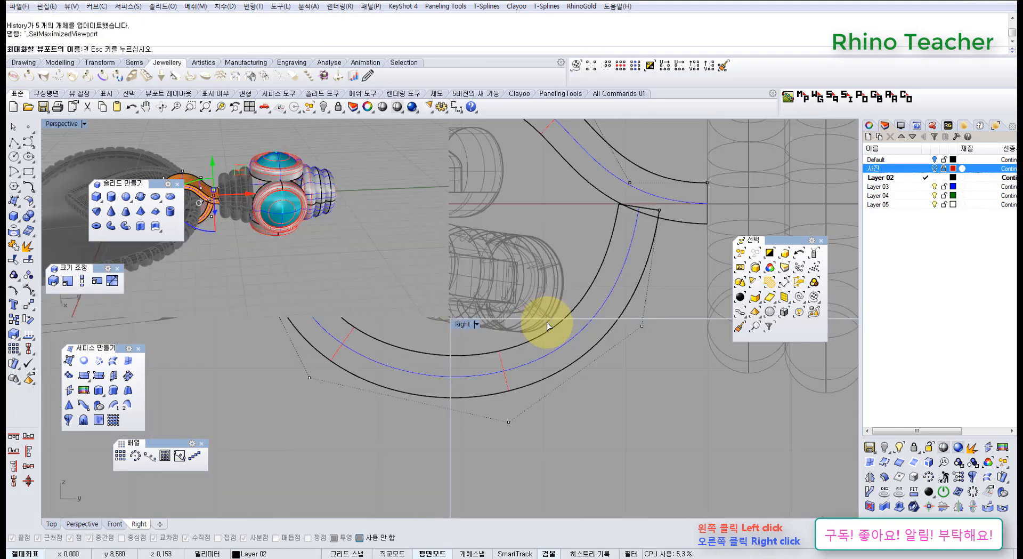
right_click_drag(482, 281, 447, 314)
scroll(411, 331, "up", 4)
right_click_drag(387, 355, 507, 290)
scroll(507, 289, "up", 4)
right_click_drag(505, 252, 510, 306)
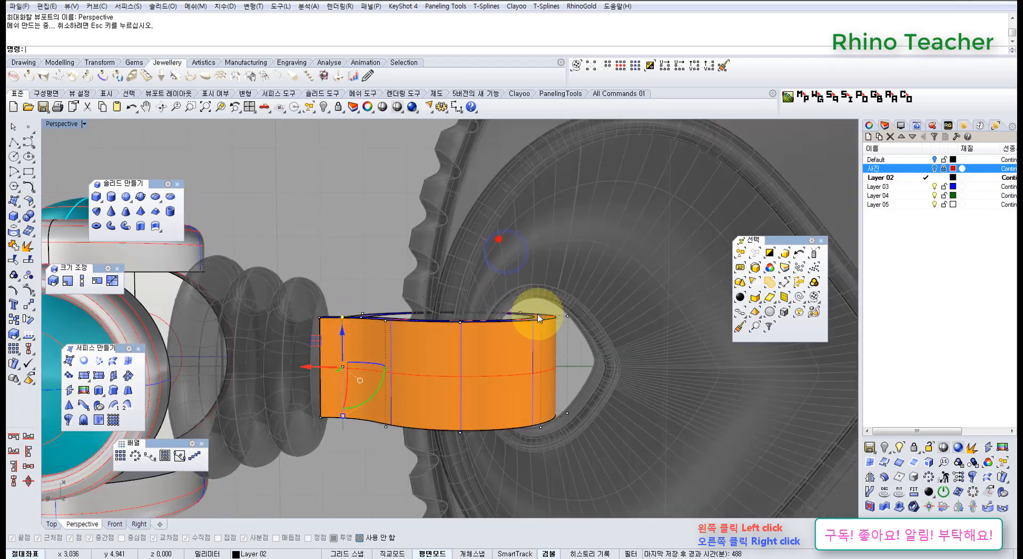
right_click_drag(609, 462, 496, 320)
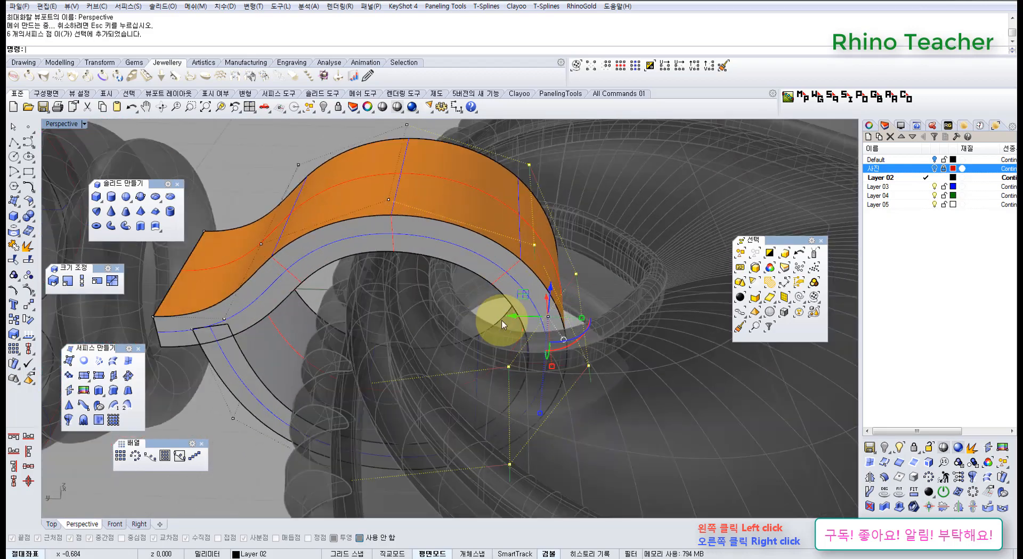
left_click_drag(510, 317, 473, 320)
right_click_drag(482, 346, 421, 327)
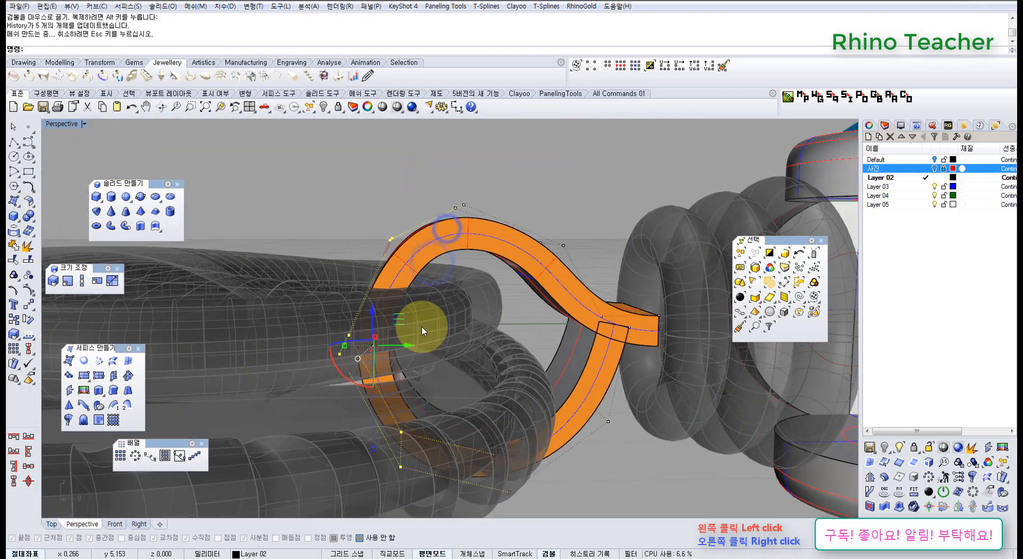
Step: Shift the loop's topmost control points toward the rings and downward, and adjust the upper heart-side points to match
key("ctrl+F3")
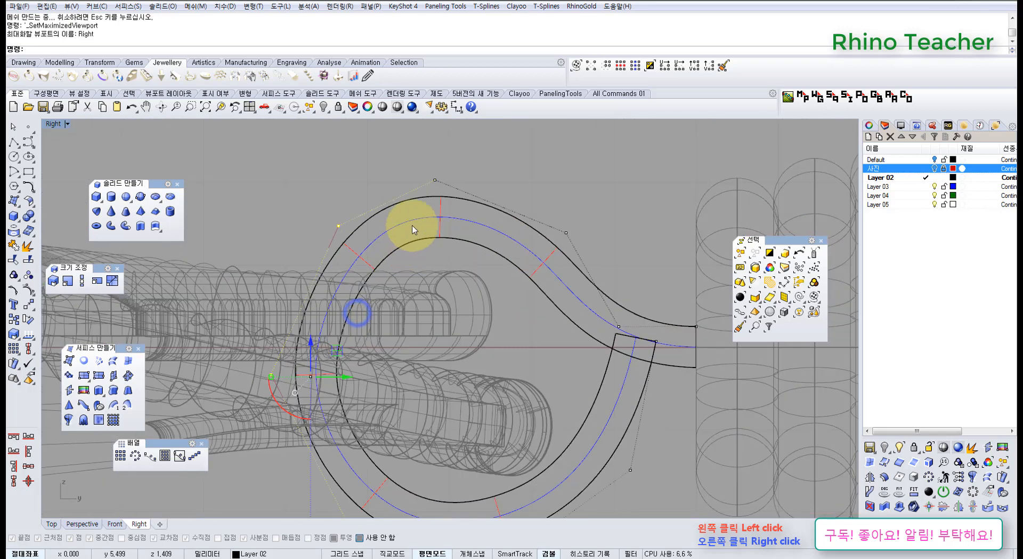
left_click_drag(415, 155, 469, 221)
right_click_drag(473, 223, 462, 284)
left_click_drag(450, 217, 472, 236)
right_click_drag(439, 304, 477, 259)
left_click_drag(331, 203, 410, 270)
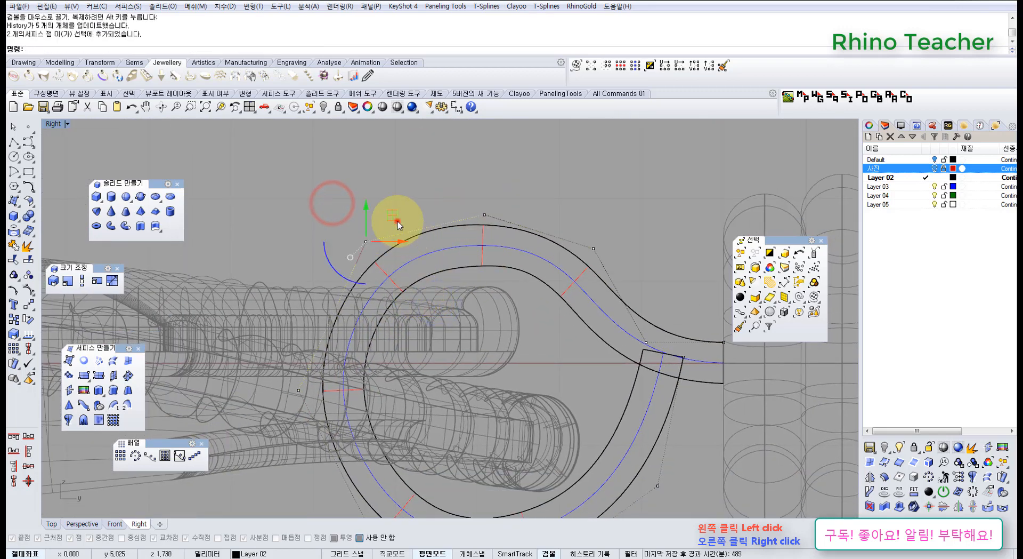
left_click_drag(398, 229, 403, 229)
Step: Lower the control points on the loop's upper ring-side slope and check the shape in perspective
right_click_drag(516, 254, 460, 255)
left_click_drag(508, 222, 559, 247)
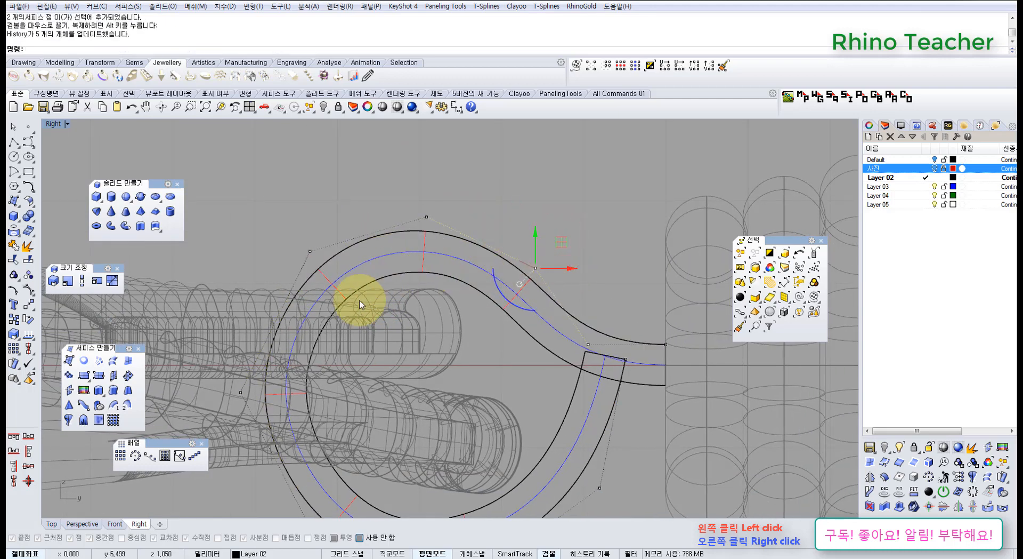
right_click_drag(313, 327, 367, 297)
key("ctrl+F4")
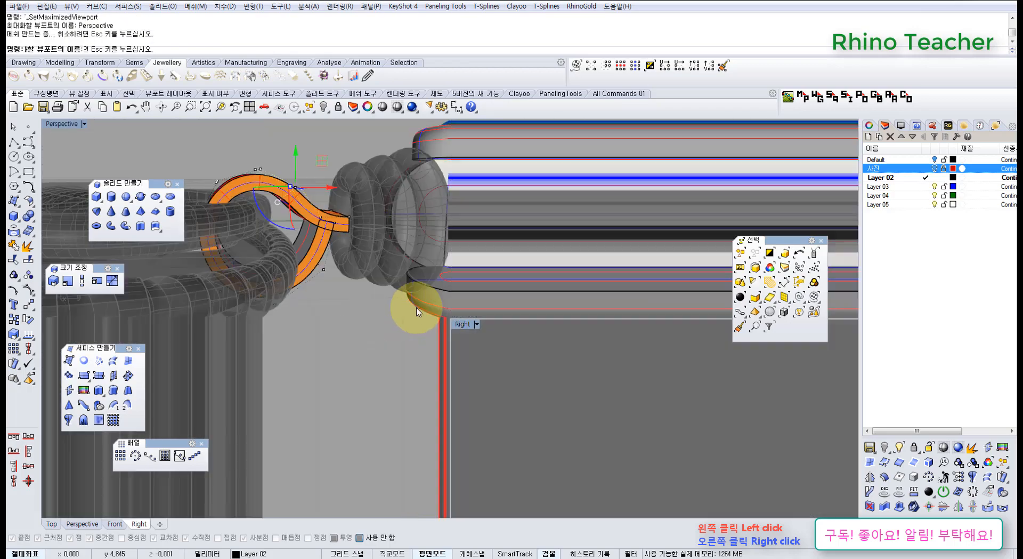
Step: Raise the four control points along the bottom of the loop in the Right view
key("ctrl+F3")
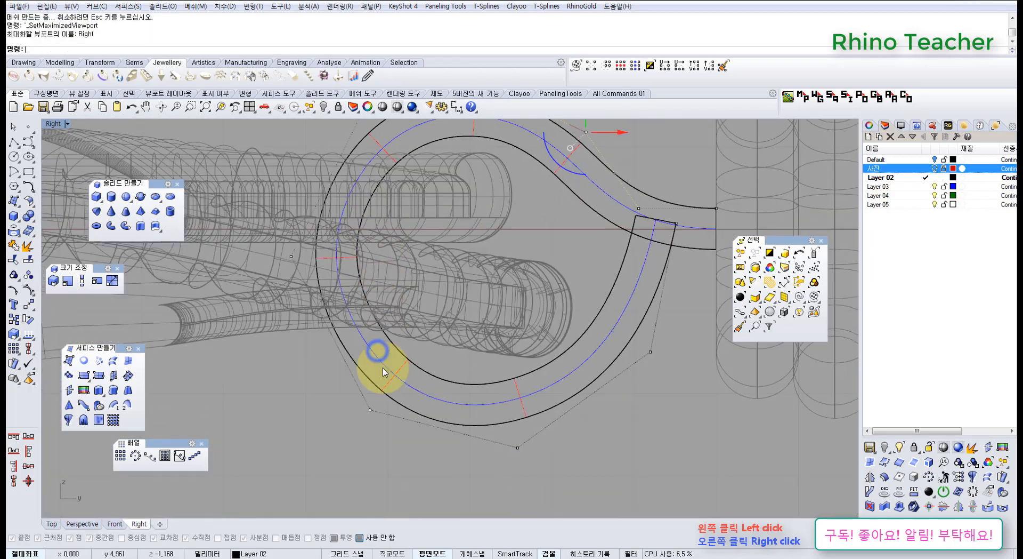
left_click(322, 379)
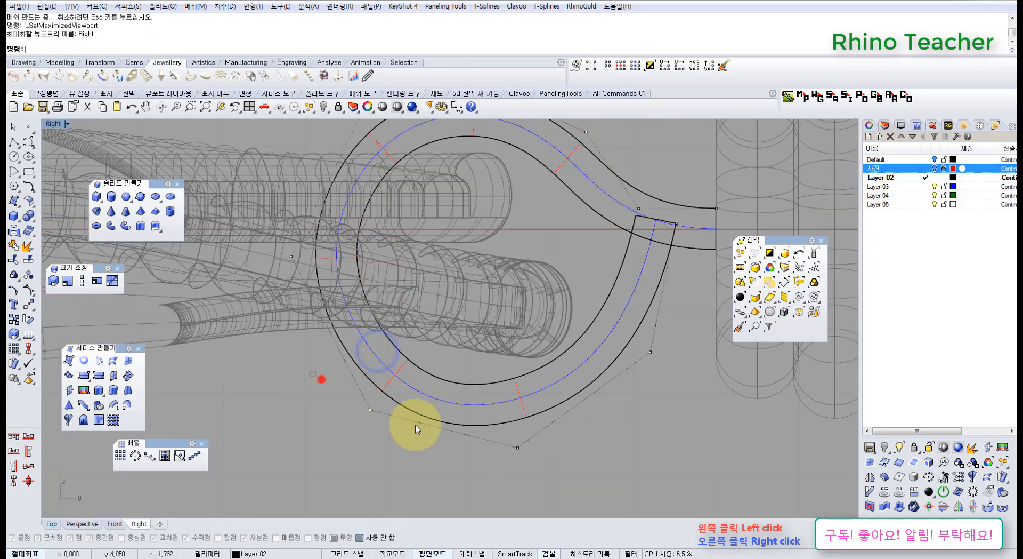
left_click_drag(583, 475, 582, 475)
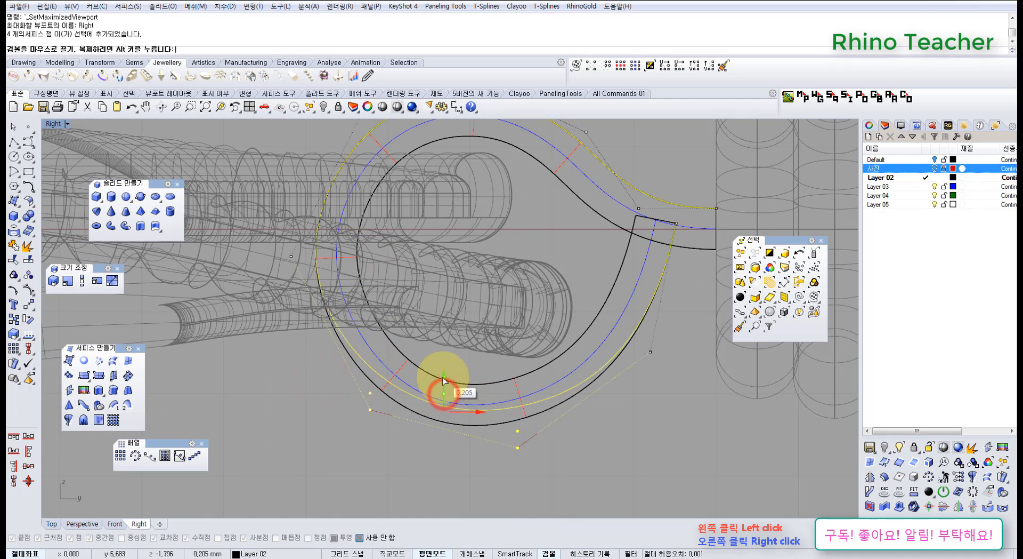
left_click_drag(443, 380, 444, 388)
scroll(470, 385, "down", 4)
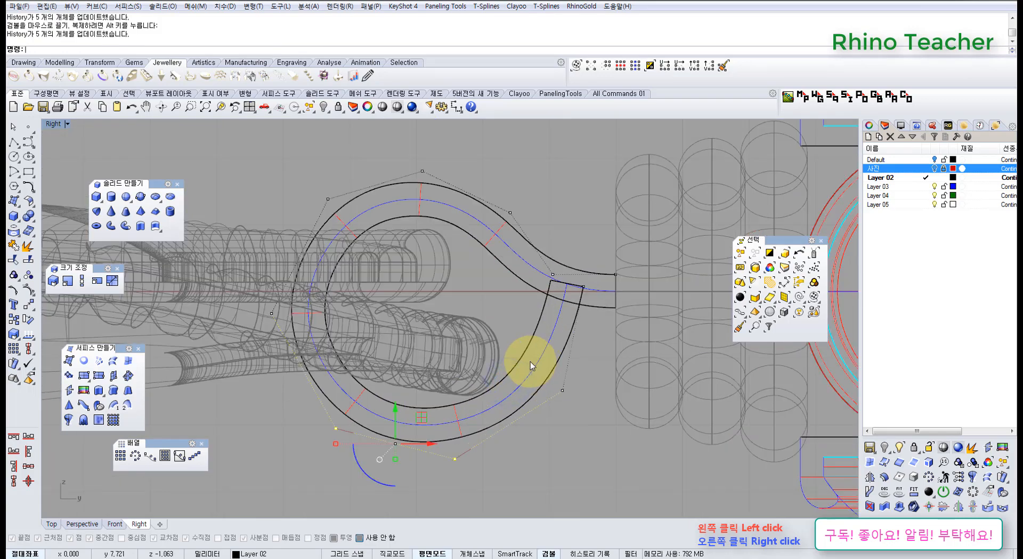
Step: Mirror the loop's outer surface across the centre of the gem cluster onto the opposite ridged neck
key("ctrl+F4")
mouse_move(437, 321)
right_mouse_down()
mouse_move(548, 368)
mouse_move(634, 381)
right_mouse_up()
mouse_move(472, 373)
right_mouse_down("shift")
mouse_move(598, 335)
mouse_move(479, 353)
mouse_move(361, 314)
mouse_move(463, 369)
mouse_move(441, 347)
mouse_move(480, 305)
mouse_move(517, 334)
mouse_move(434, 383)
mouse_move(487, 429)
mouse_move(490, 364)
mouse_move(469, 392)
right_mouse_up("shift")
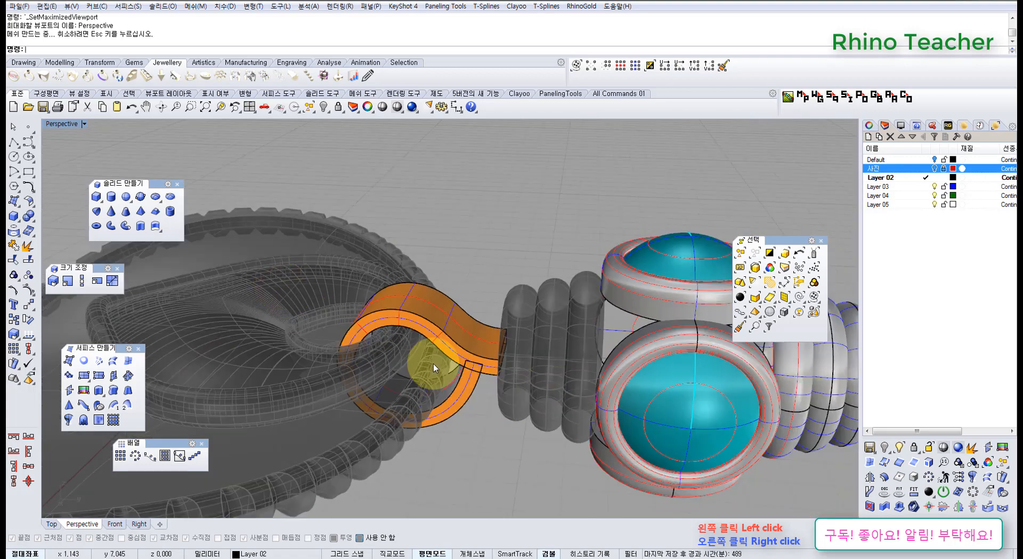
mouse_move(434, 364)
right_mouse_down()
mouse_move(418, 351)
mouse_move(439, 402)
mouse_move(487, 362)
mouse_move(447, 366)
right_mouse_up()
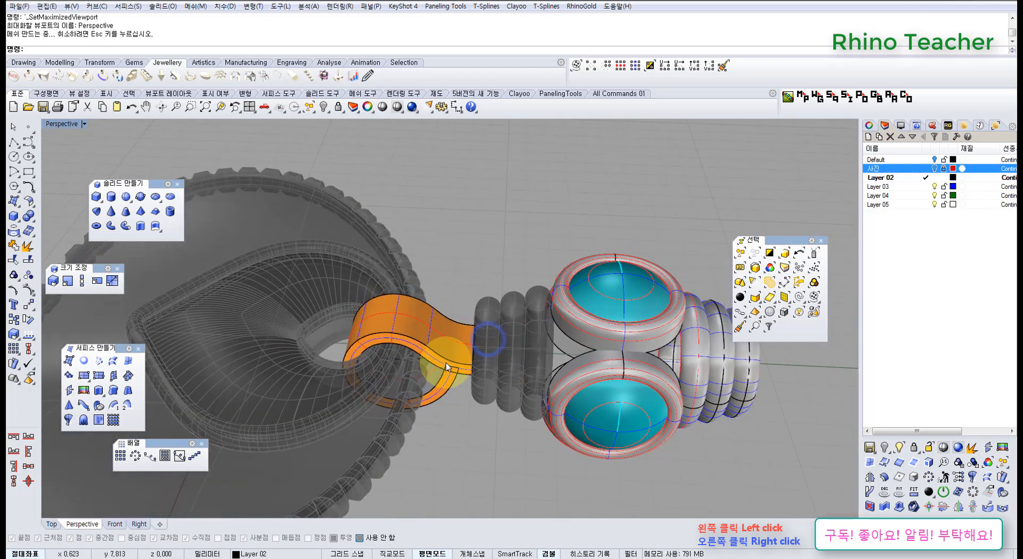
scroll(447, 365, "up", 3)
left_click(466, 342)
scroll(483, 358, "down", 10)
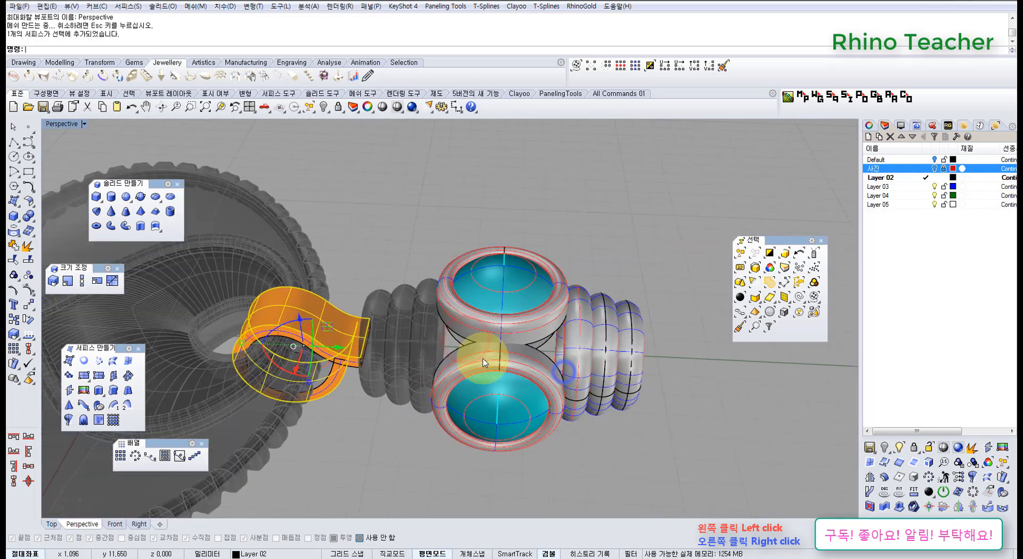
middle_click(504, 412)
left_click(486, 408)
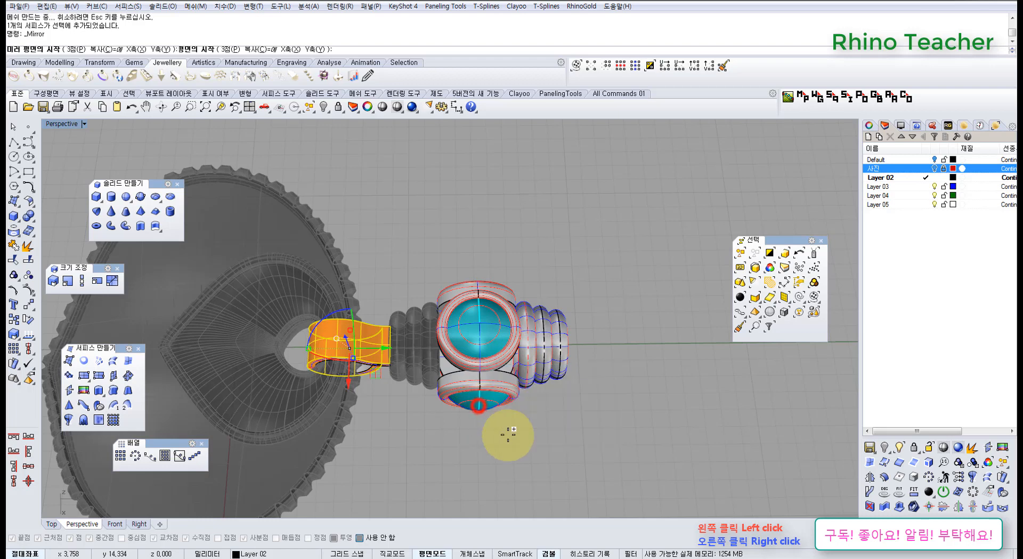
left_click(477, 344)
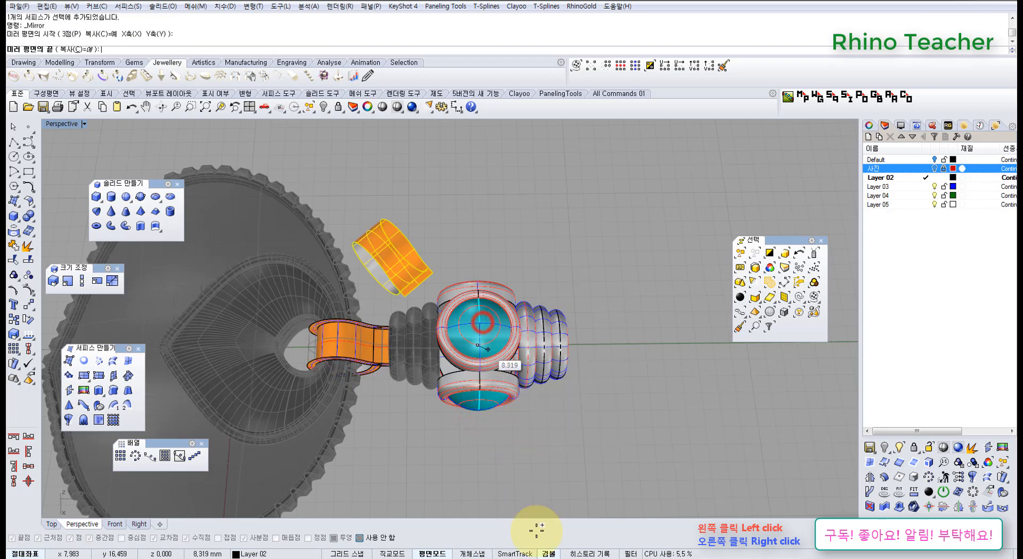
left_click(512, 473)
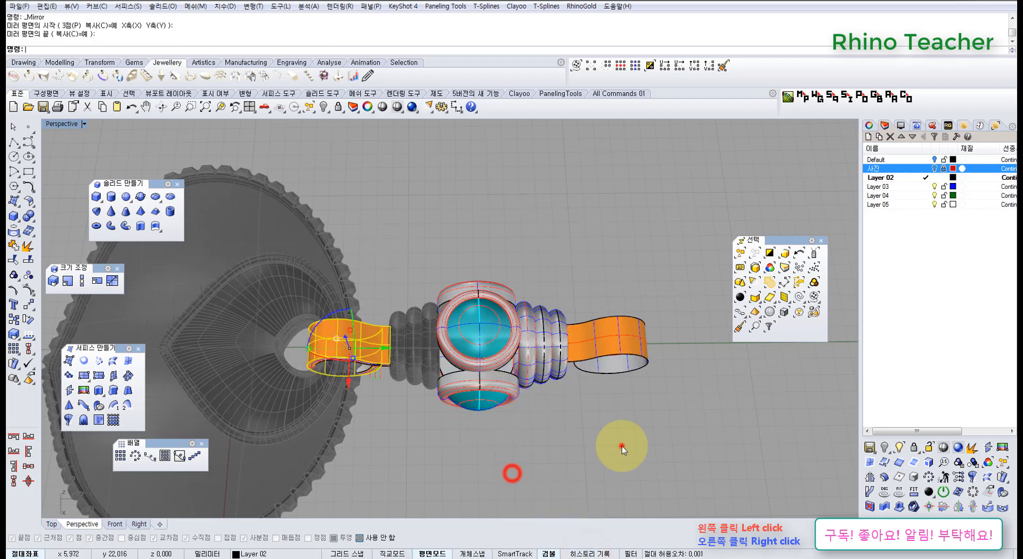
left_click(622, 445)
Step: Show the reference photo layer behind the model in the Top view, around the mirrored loop
right_click_drag(642, 452, 678, 387)
scroll(682, 390, "up", 7)
right_click_drag(681, 391, 552, 344, "shift")
scroll(549, 342, "down", 6)
scroll(548, 343, "up", 6)
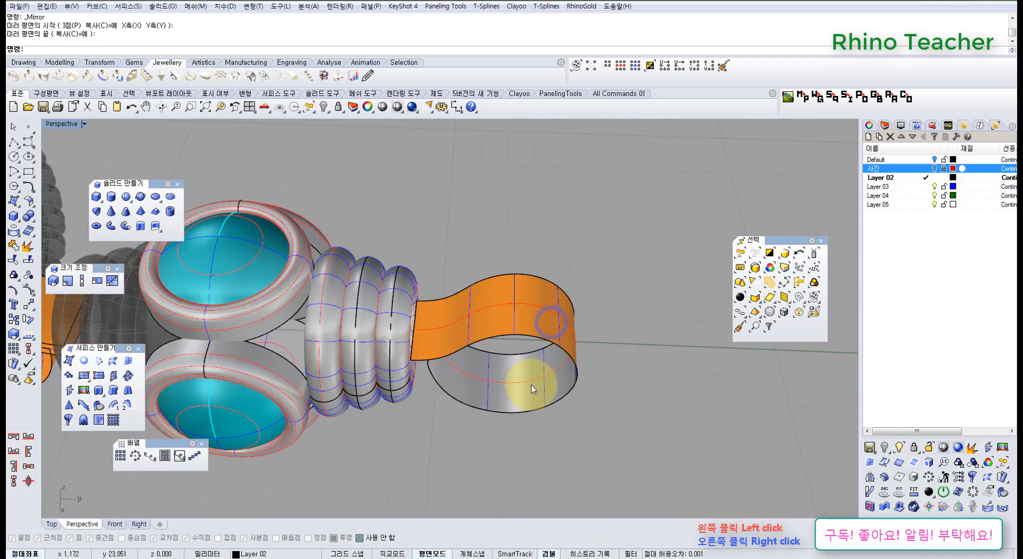
right_click_drag(526, 385, 548, 397)
key("ctrl+F1")
scroll(492, 355, "down", 15)
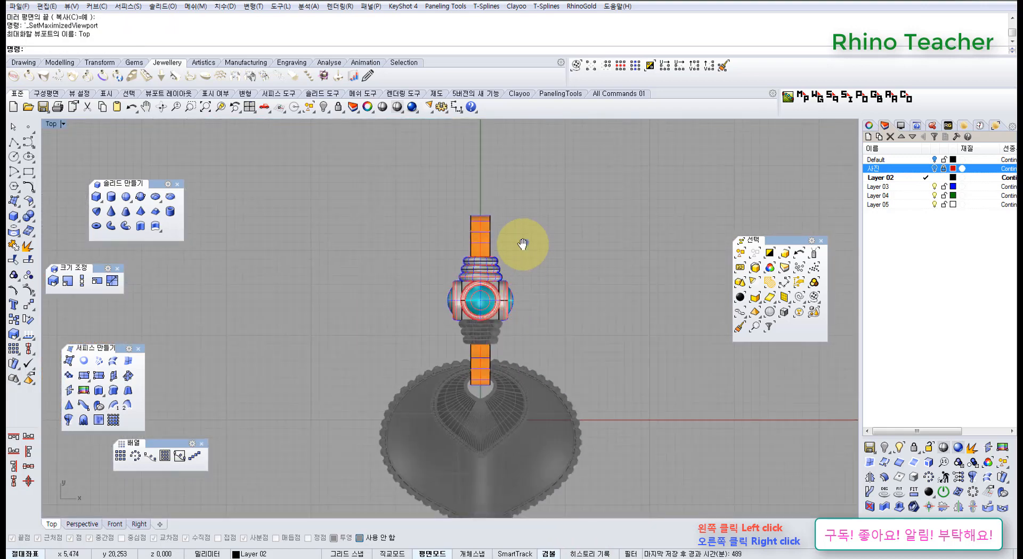
right_click_drag(526, 242, 486, 328)
left_click(936, 168)
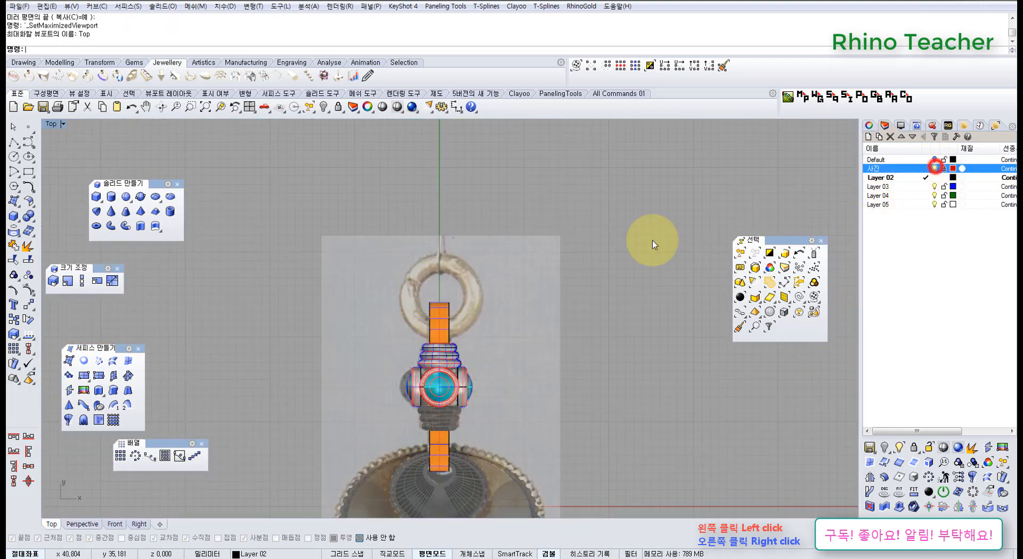
scroll(450, 320, "up", 3)
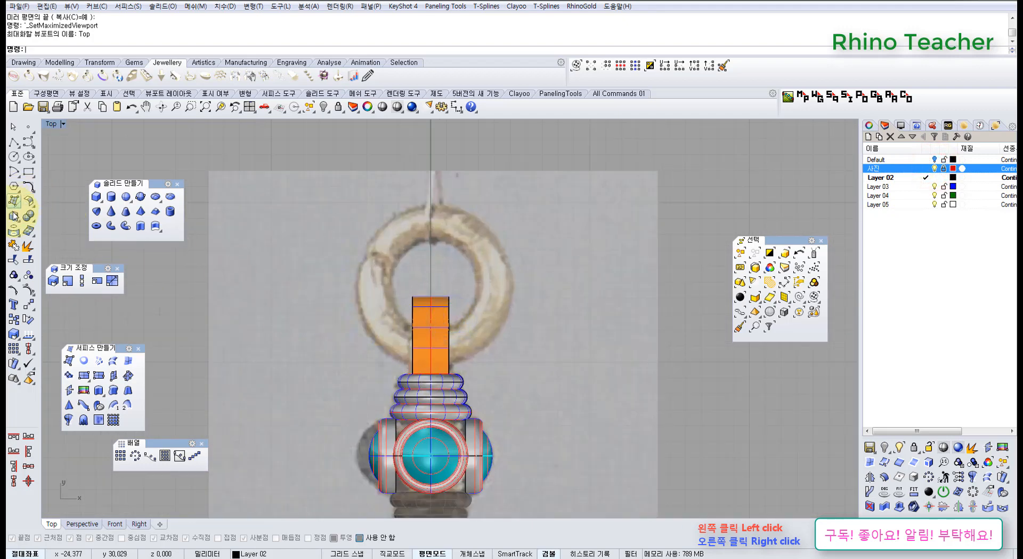
Step: Unlock the vertical centre line running through the reference ring in the Top view
left_click(13, 217)
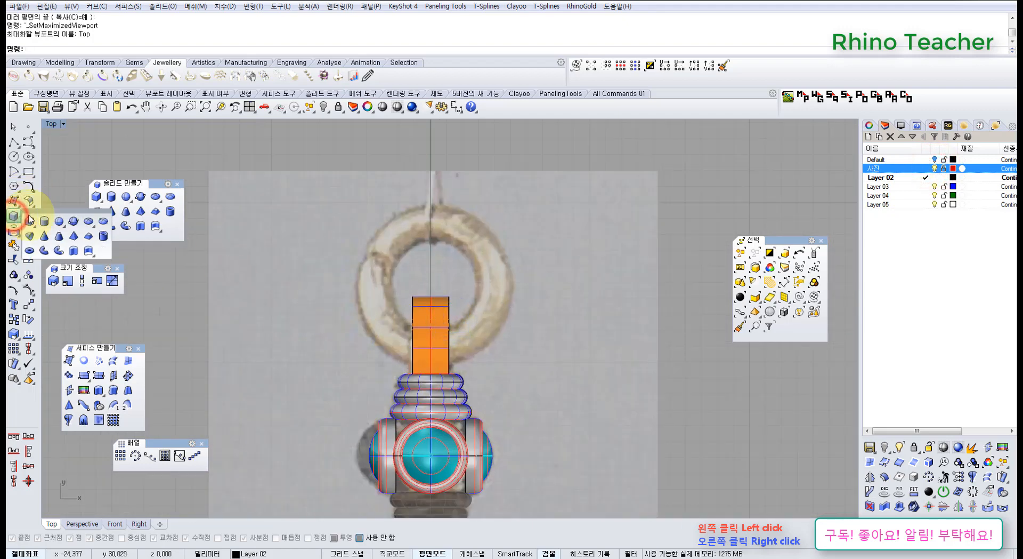
left_click(30, 249)
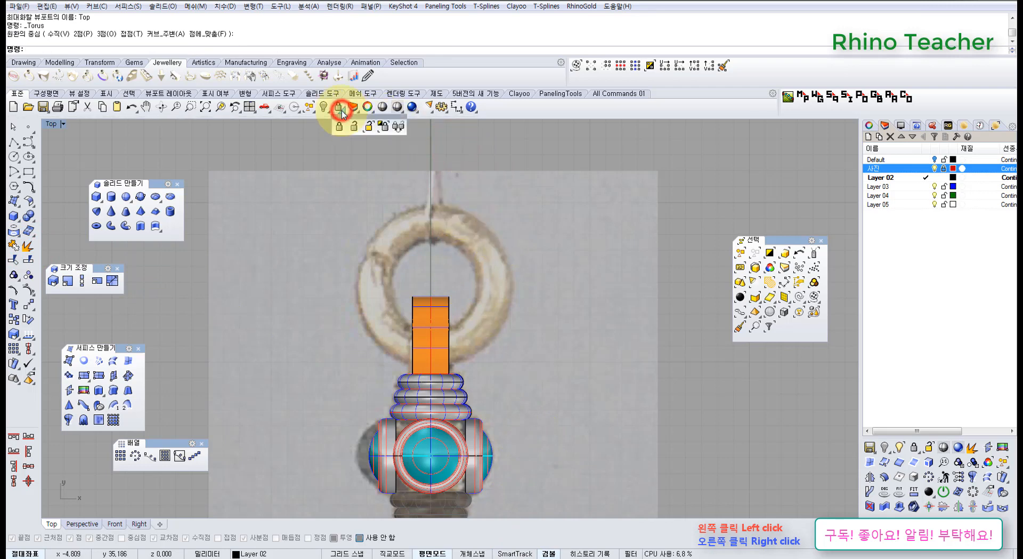
left_click(370, 128)
left_click(482, 163)
right_click(392, 143)
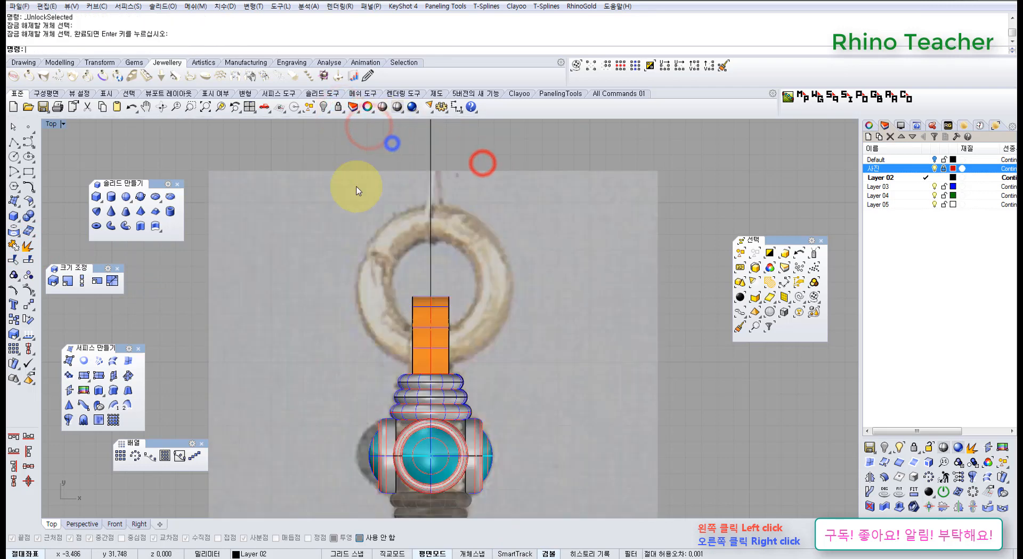
Step: Create a torus centred on the centre line, sized to match the upper ring in the reference photo
left_click(13, 216)
right_click_drag(159, 260, 166, 266)
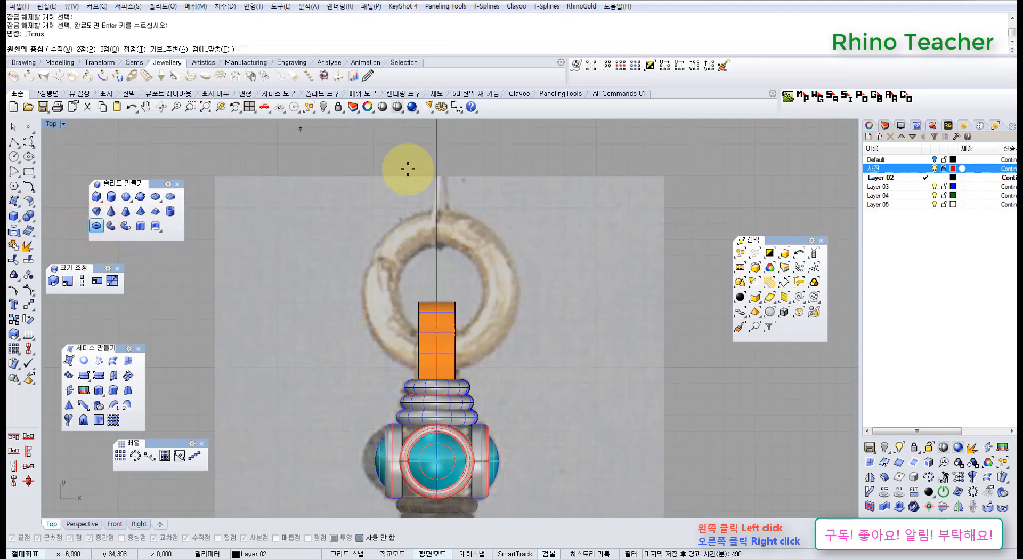
left_click(358, 537)
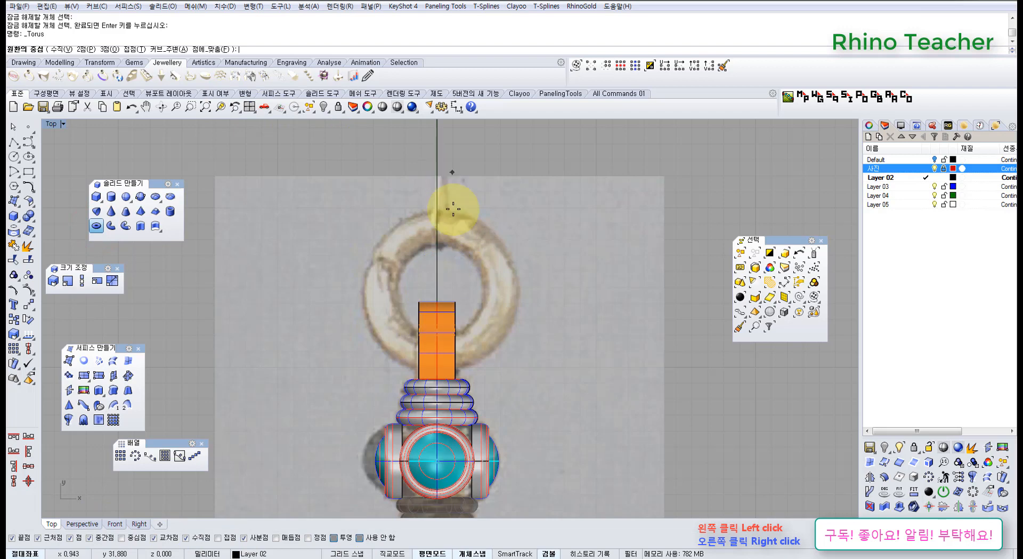
left_click(438, 286)
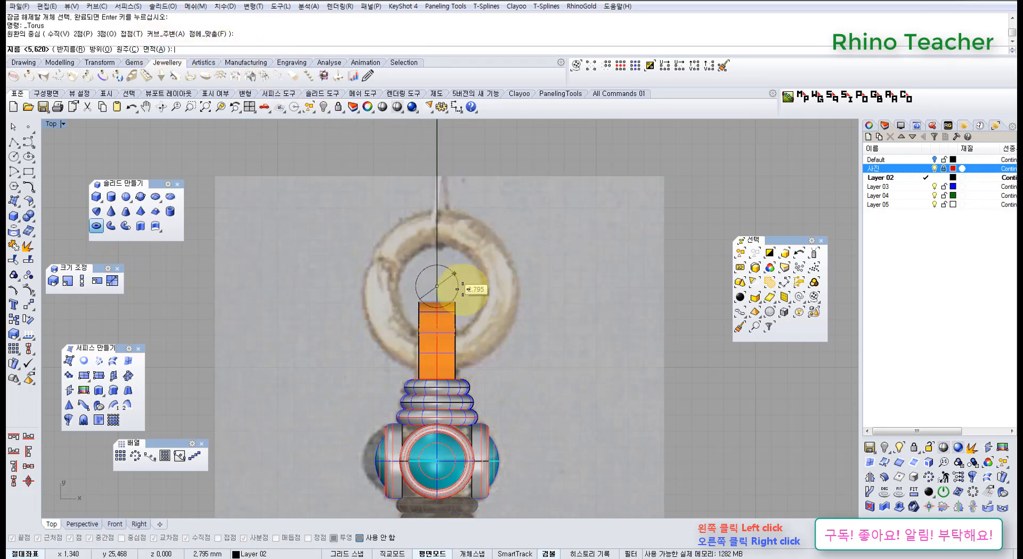
left_click(480, 296)
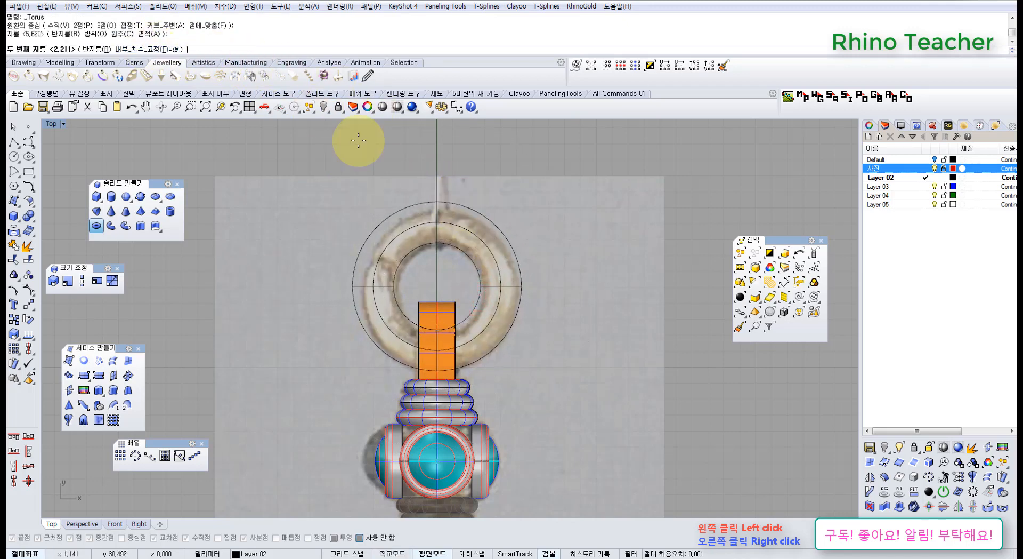
left_click(512, 282)
scroll(512, 282, "up", 3)
left_click(418, 361)
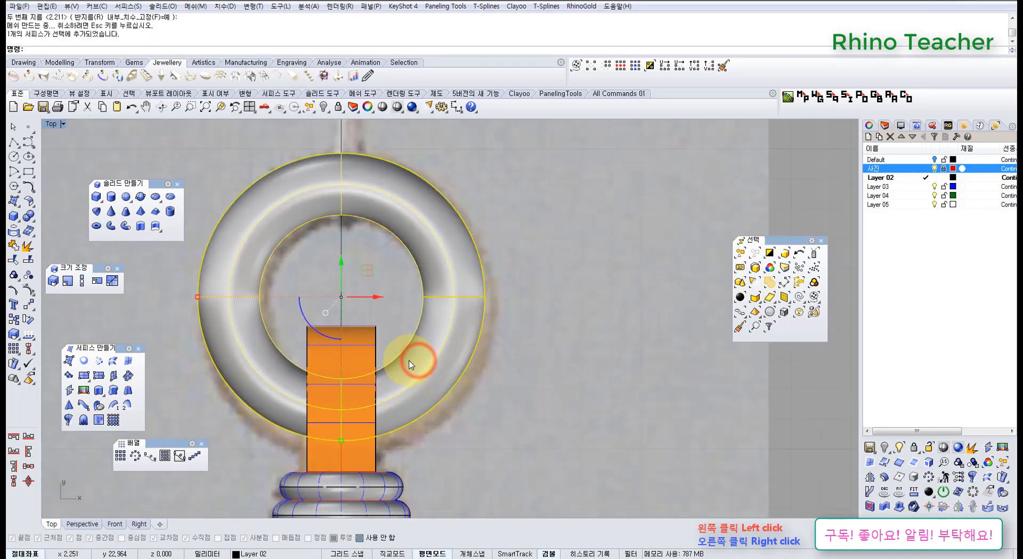
Step: Try moving the torus ring farther from the gem cluster along the centre axis in the Right view
key("ctrl+F4")
scroll(447, 360, "down", 3)
right_click_drag(617, 377, 458, 373)
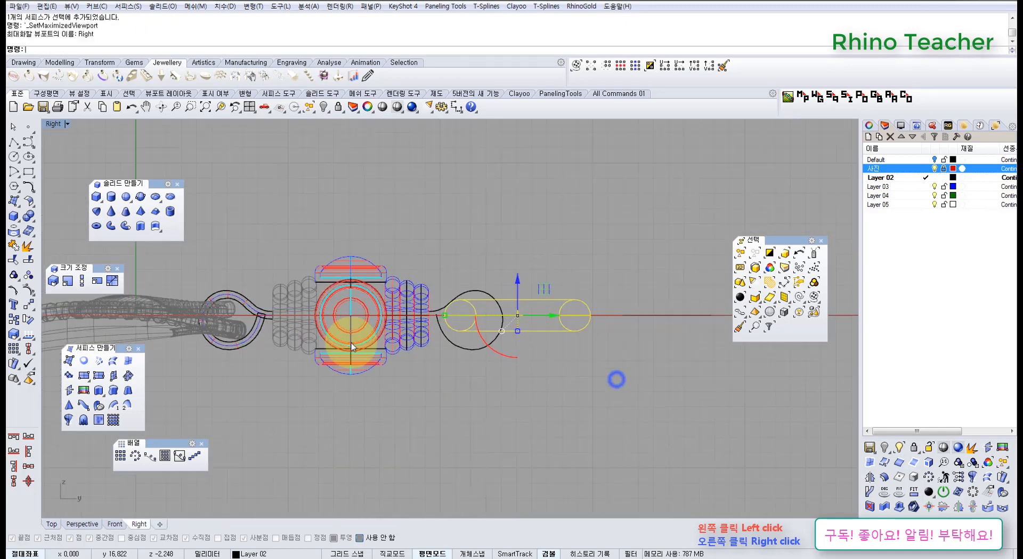
scroll(506, 298, "up", 3)
right_click_drag(481, 300, 389, 311)
left_click_drag(415, 328, 454, 330)
left_click(369, 422)
right_click_drag(331, 388, 460, 355)
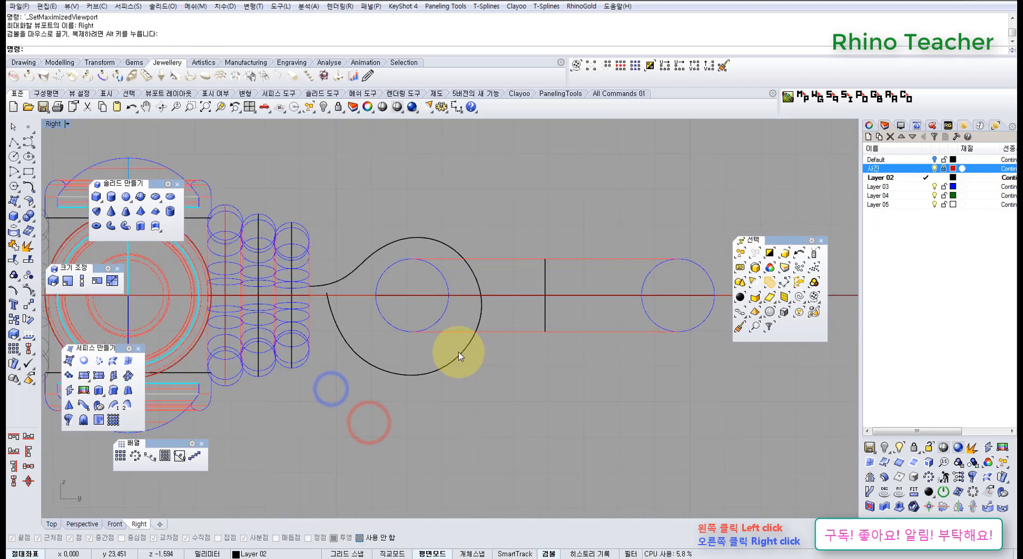
Step: Move the torus ring about 1.2 mm back toward the ridged neck in the Top view and fine-tune it against the photo
key("ctrl+F1")
left_click(435, 342)
right_click_drag(356, 362, 435, 333)
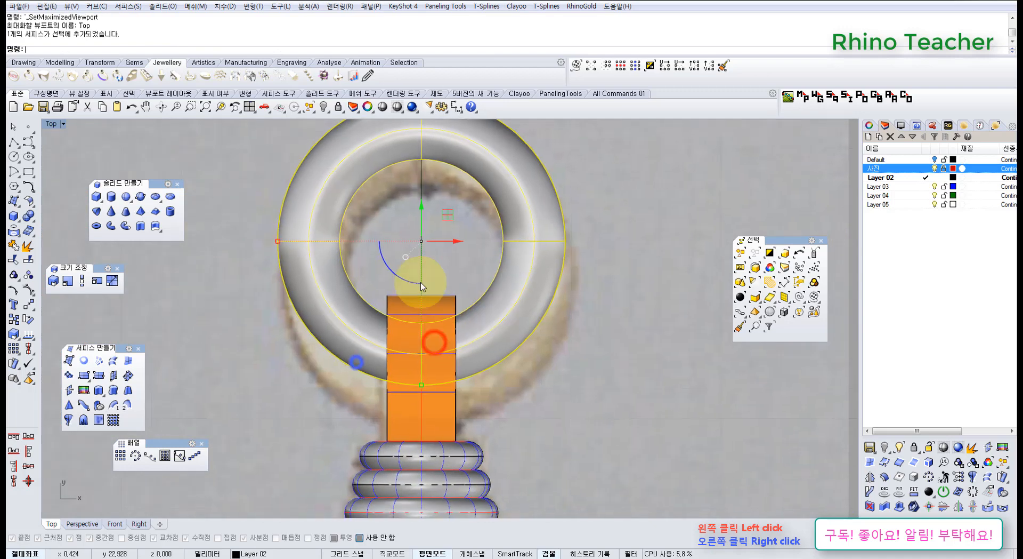
left_click_drag(418, 207, 434, 240)
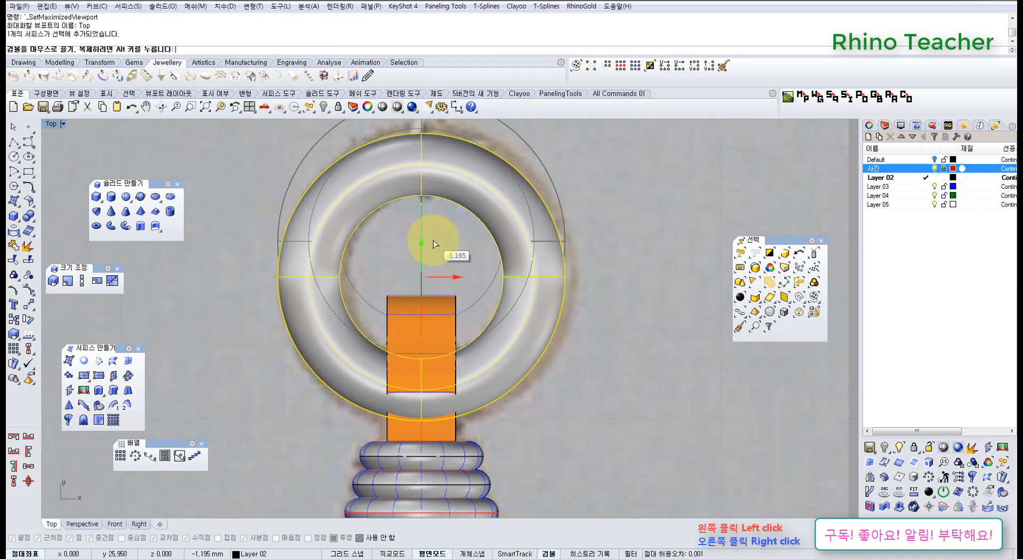
scroll(507, 316, "down", 2)
scroll(507, 313, "up", 4)
right_click_drag(513, 307, 501, 324)
left_click_drag(386, 250, 385, 246)
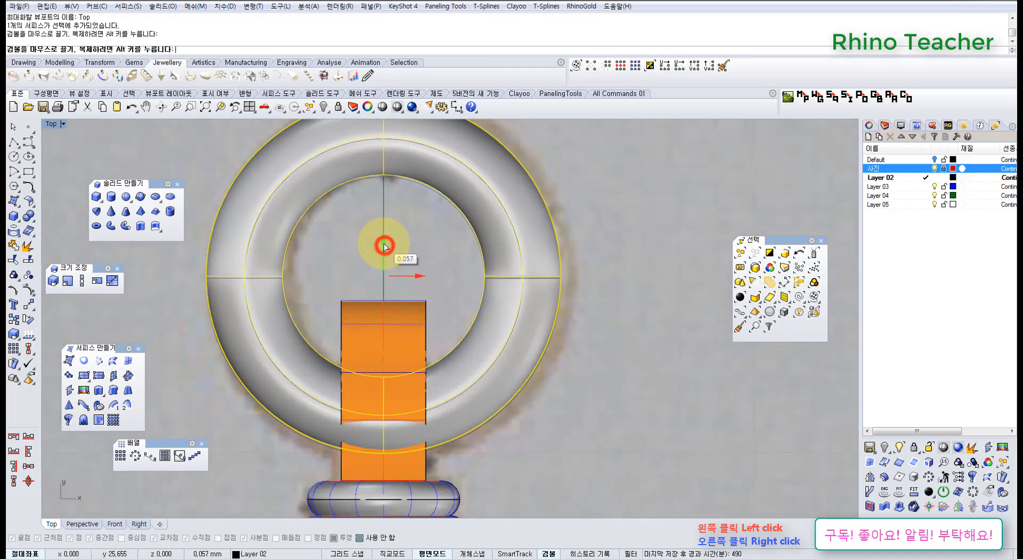
Step: Slide the mirrored loop surface toward the gem cluster so its end enters the ridged neck, and check it in perspective
key("ctrl+F3")
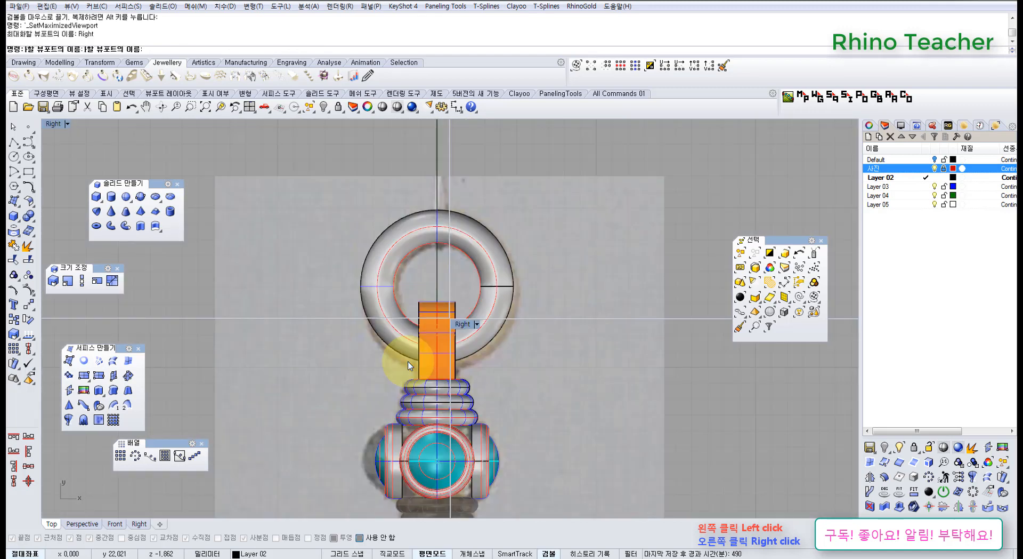
scroll(374, 384, "up", 2)
right_click_drag(371, 385, 406, 409)
left_click(362, 437)
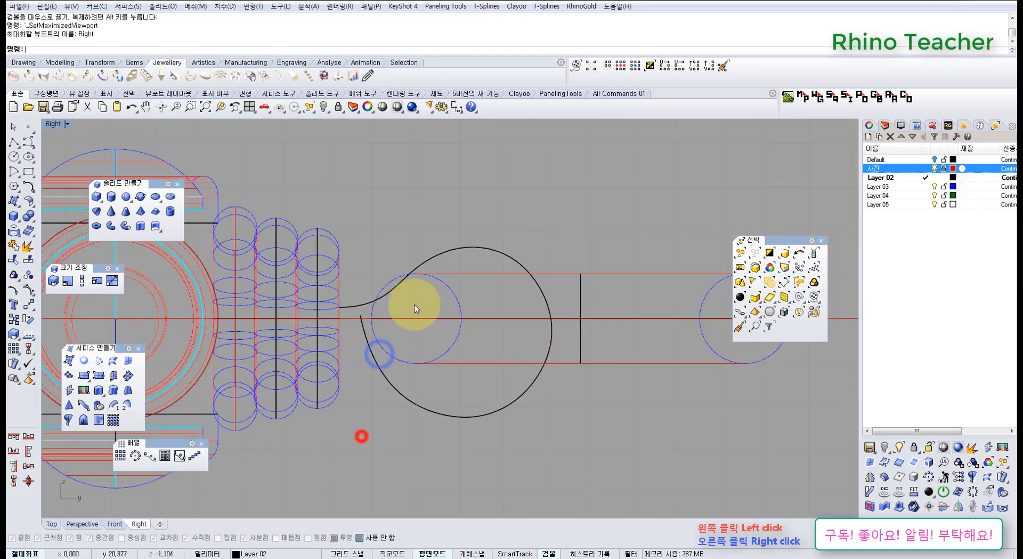
left_click(453, 258)
right_click_drag(423, 304, 431, 299)
scroll(382, 315, "up", 1)
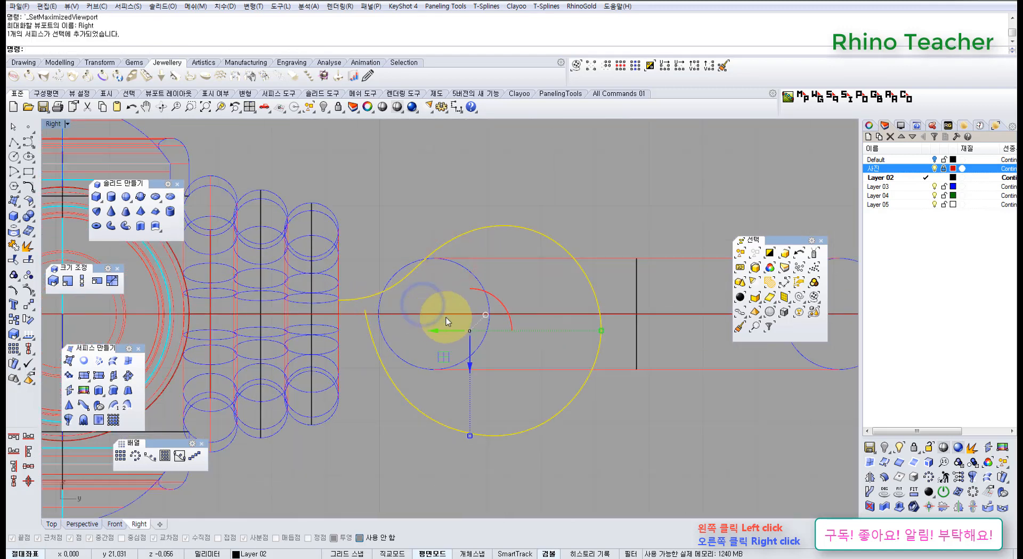
left_click_drag(451, 331, 416, 332)
left_click(512, 304)
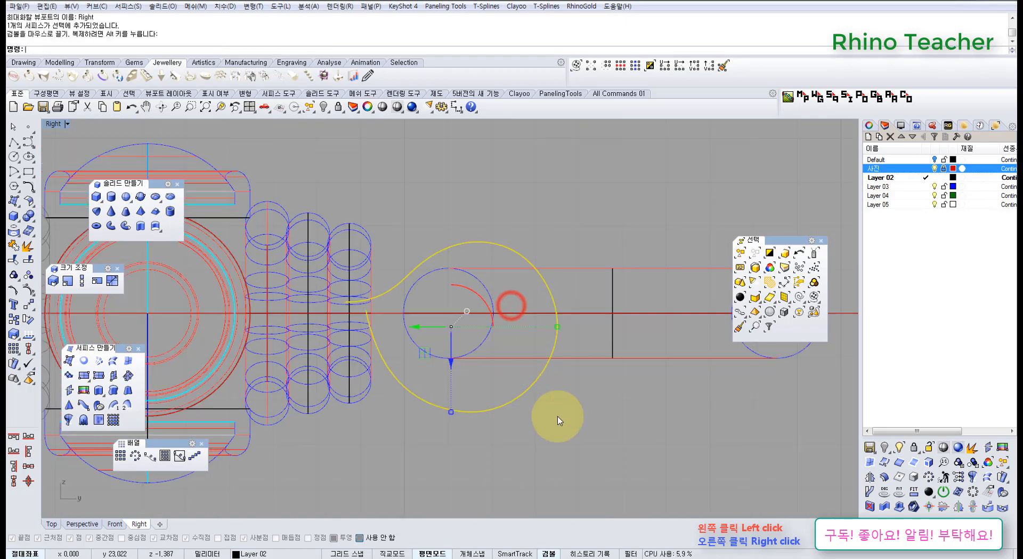
scroll(587, 399, "down", 5)
right_click_drag(659, 376, 589, 376)
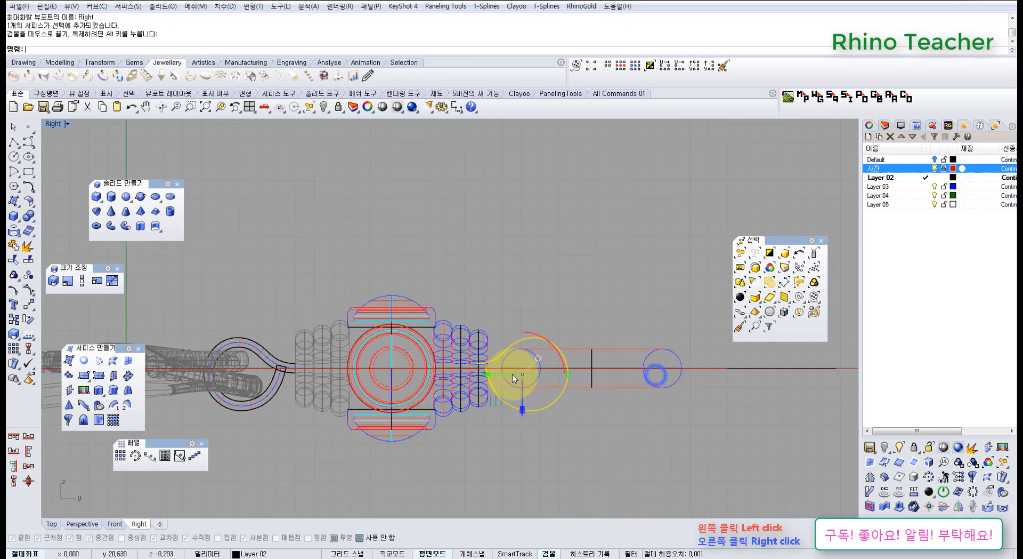
key("ctrl+F4")
mouse_move(483, 375)
right_mouse_down()
mouse_move(453, 358)
mouse_move(315, 417)
mouse_move(400, 367)
mouse_move(418, 416)
mouse_move(406, 397)
right_mouse_up()
key("ctrl+F2")
key("ctrl+F3")
scroll(401, 401, "up", 5)
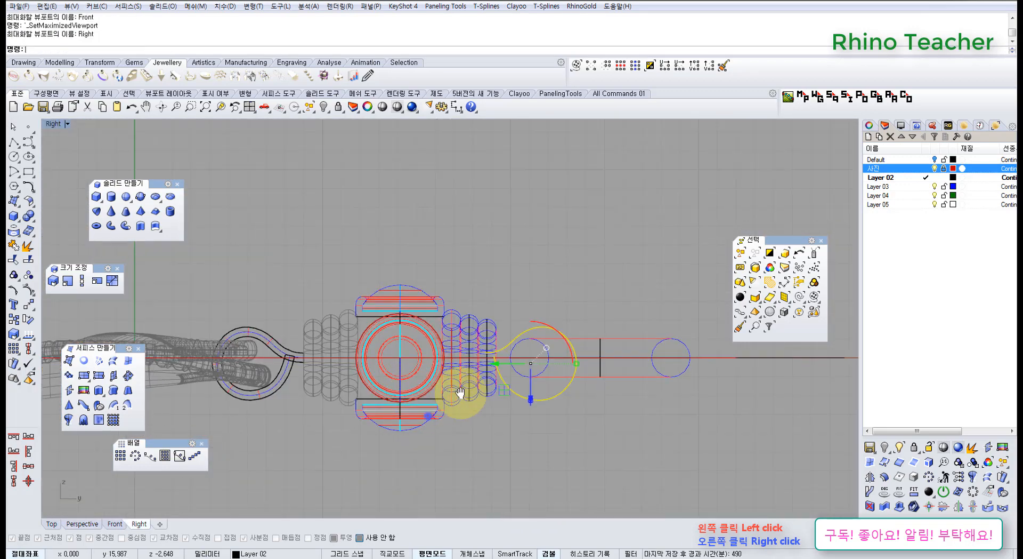
Step: Hide the long straight curve running along the model's centre axis in the Right view
left_click_drag(436, 267, 327, 419)
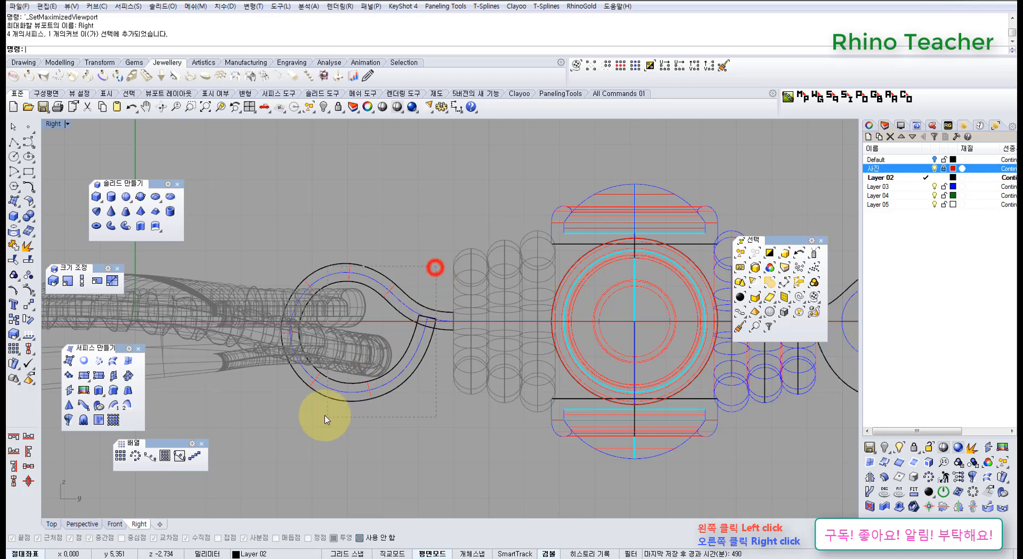
left_click(402, 375)
left_click(386, 336)
left_click_drag(390, 335, 374, 319)
left_click(375, 320)
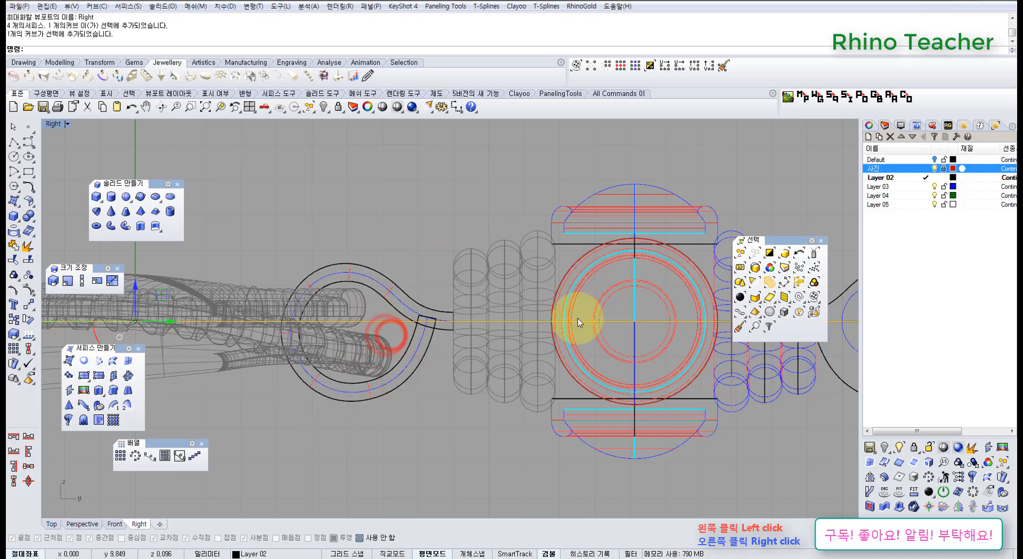
left_click(322, 106)
Step: Offset the ring-side loop surface inward by 0.5 mm as an open surface, not a solid
right_click_drag(576, 287, 285, 262)
scroll(591, 315, "up", 6)
right_click_drag(628, 314, 448, 328)
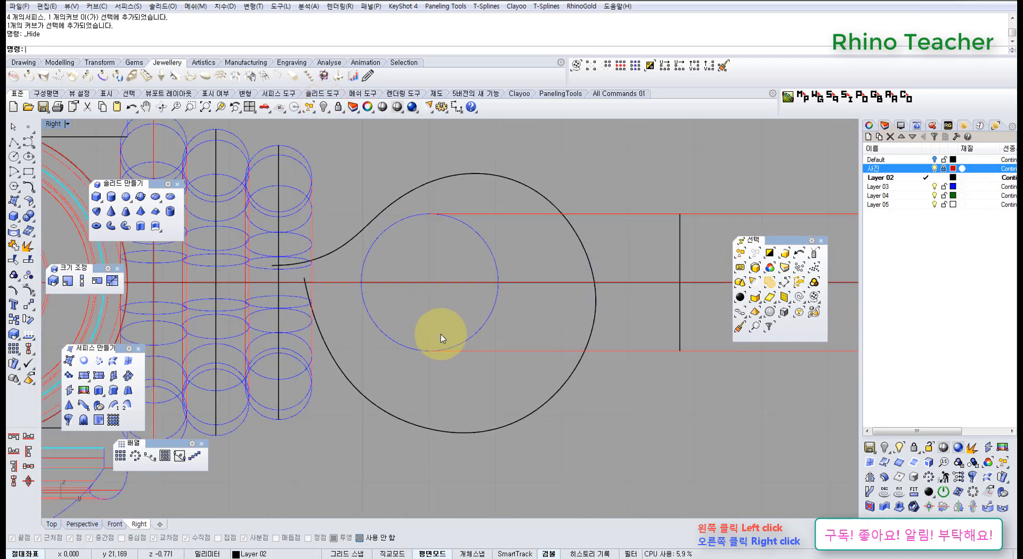
left_click(441, 390)
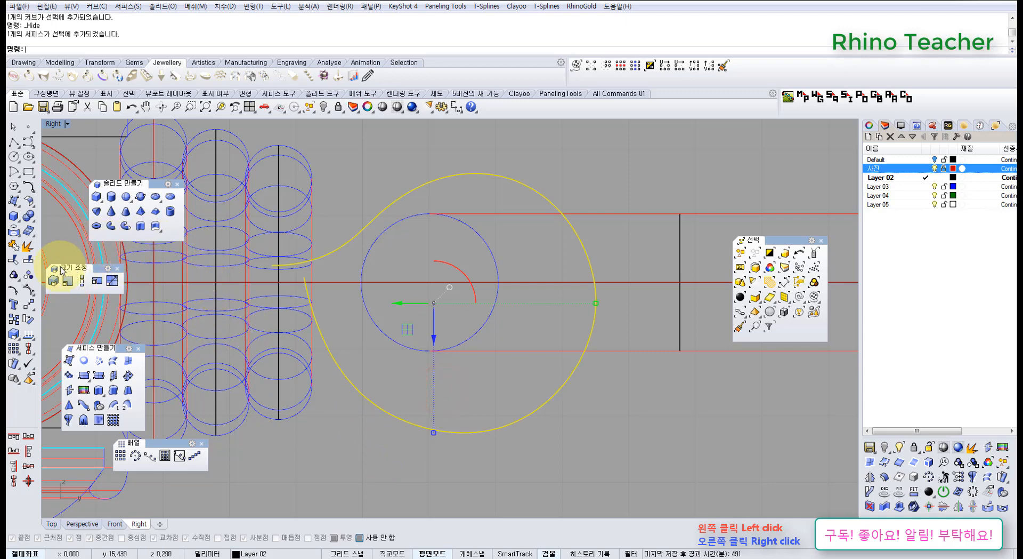
left_click(30, 203)
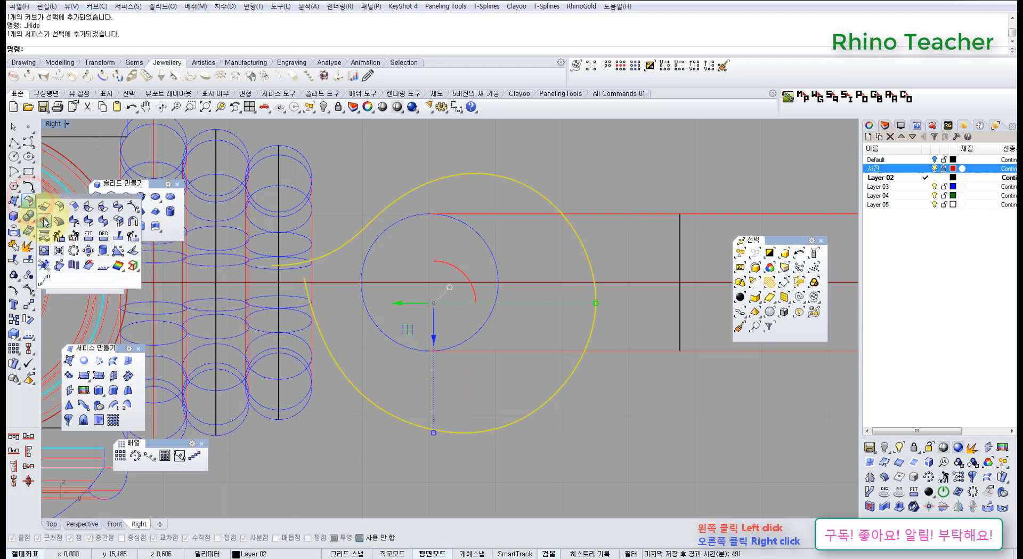
left_click(44, 219)
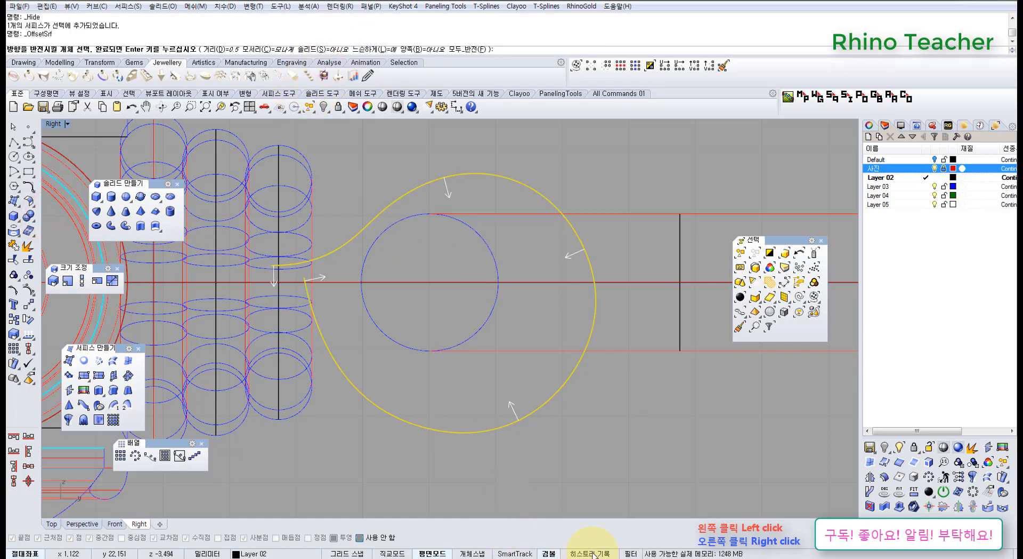
right_click_drag(396, 258, 363, 262)
right_click(356, 299)
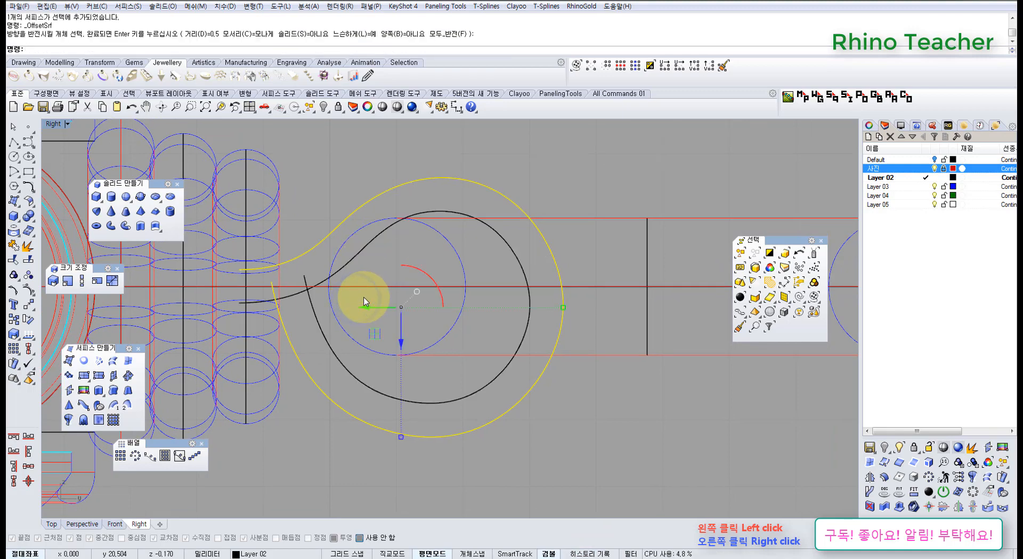
key("ctrl+F4")
mouse_move(413, 315)
right_mouse_down()
mouse_move(506, 335)
mouse_move(390, 276)
mouse_move(407, 252)
mouse_move(422, 272)
mouse_move(406, 283)
mouse_move(413, 306)
mouse_move(384, 338)
mouse_move(402, 322)
right_mouse_up()
scroll(431, 295, "up", 6)
left_click(425, 281)
left_click_drag(414, 353, 412, 371)
key("ctrl+z")
right_click_drag(423, 368, 474, 387)
scroll(472, 389, "down", 5)
left_click(487, 440)
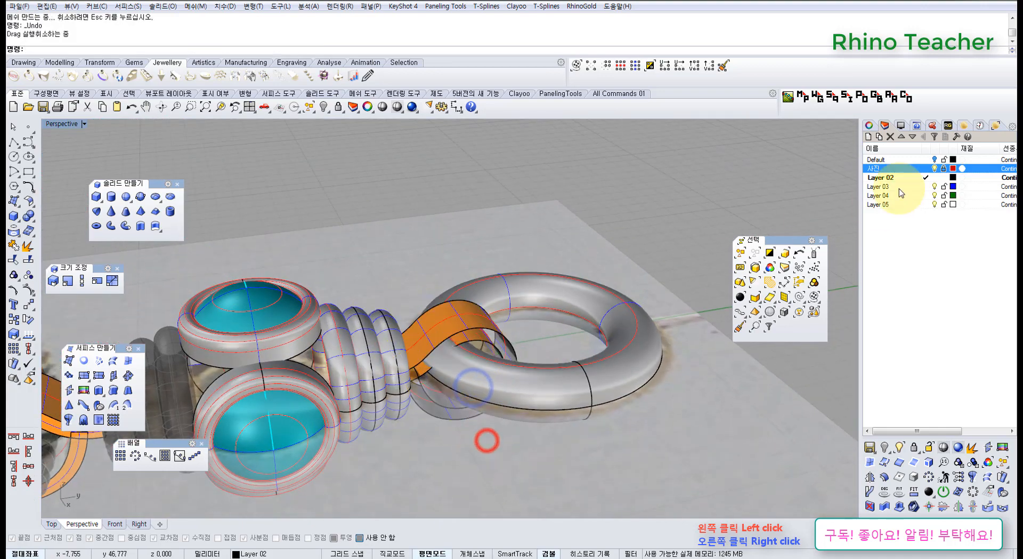
Step: Hide the reference photo layer to expose the open edges of the loop surfaces around the ring
left_click(934, 169)
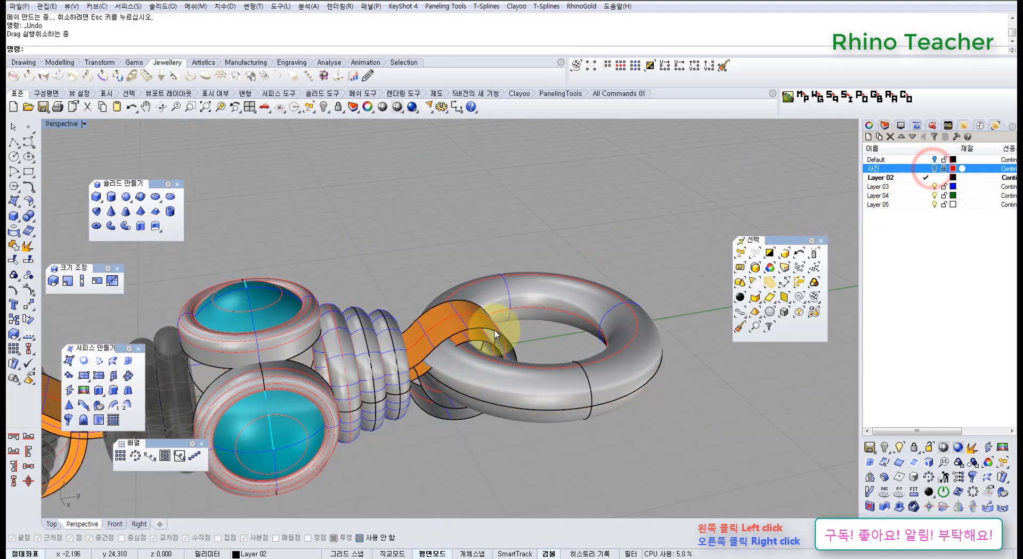
scroll(496, 334, "up", 8)
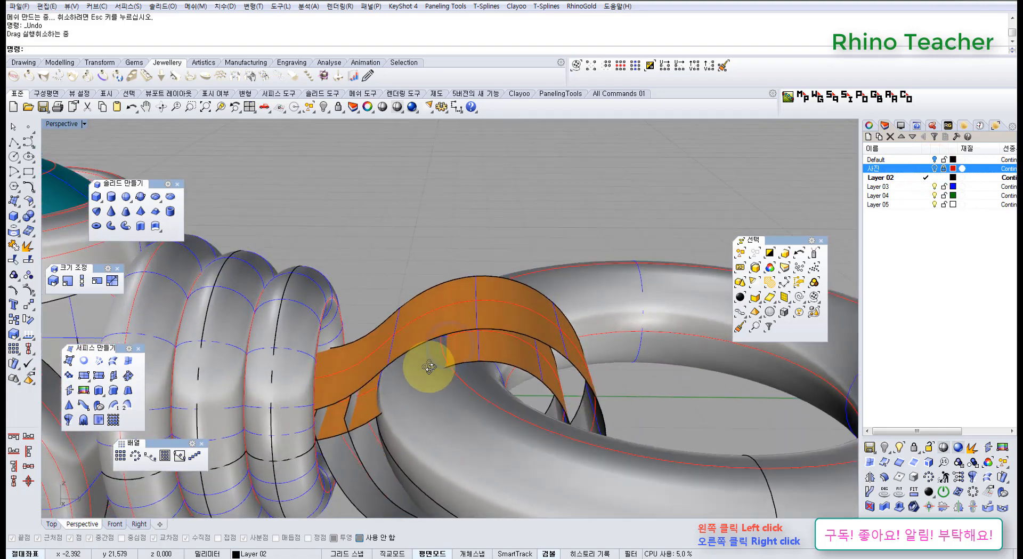
scroll(472, 399, "up", 4)
right_click_drag(430, 367, 414, 339)
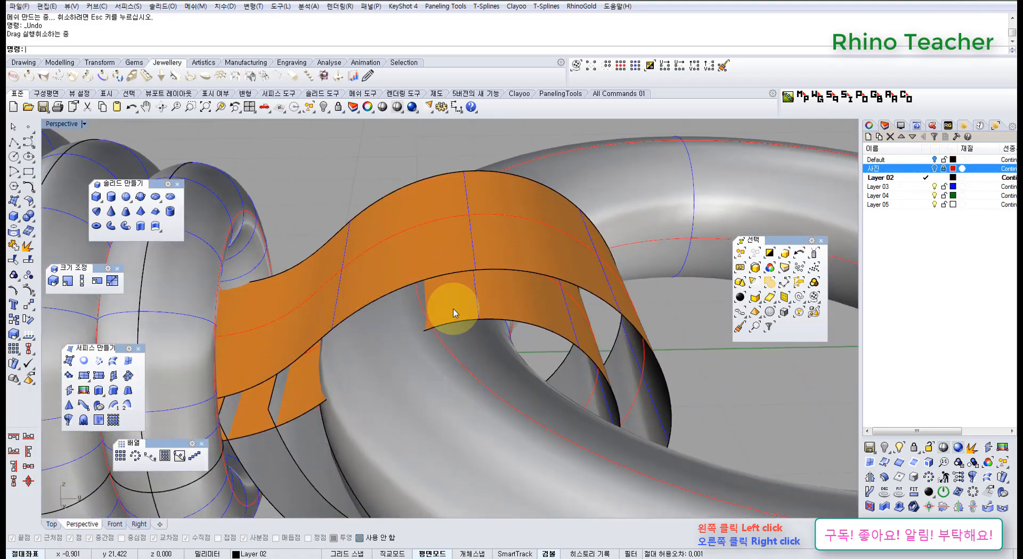
right_click_drag(454, 313, 513, 326)
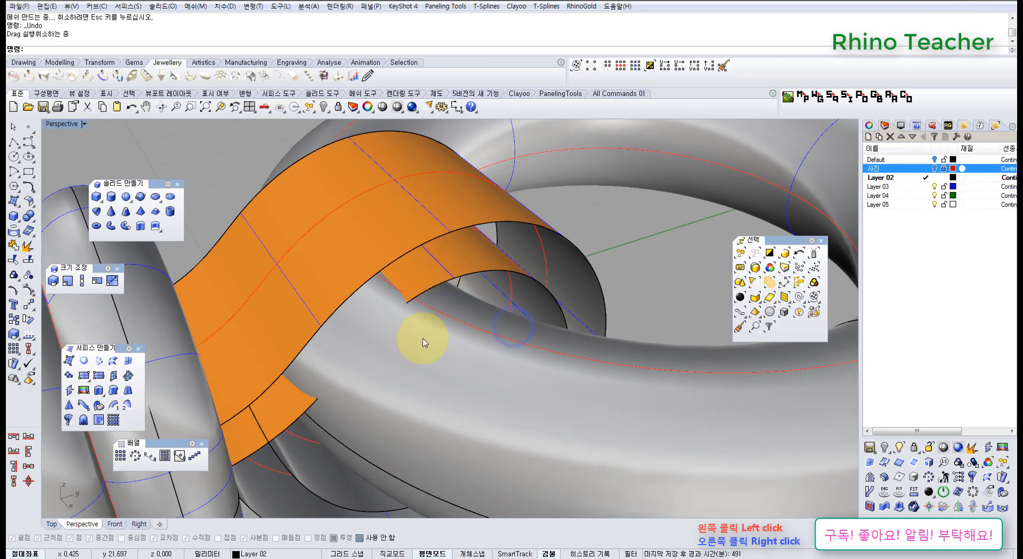
mouse_move(456, 311)
right_mouse_down()
mouse_move(434, 289)
mouse_move(473, 258)
mouse_move(428, 290)
mouse_move(466, 297)
mouse_move(448, 300)
right_mouse_up()
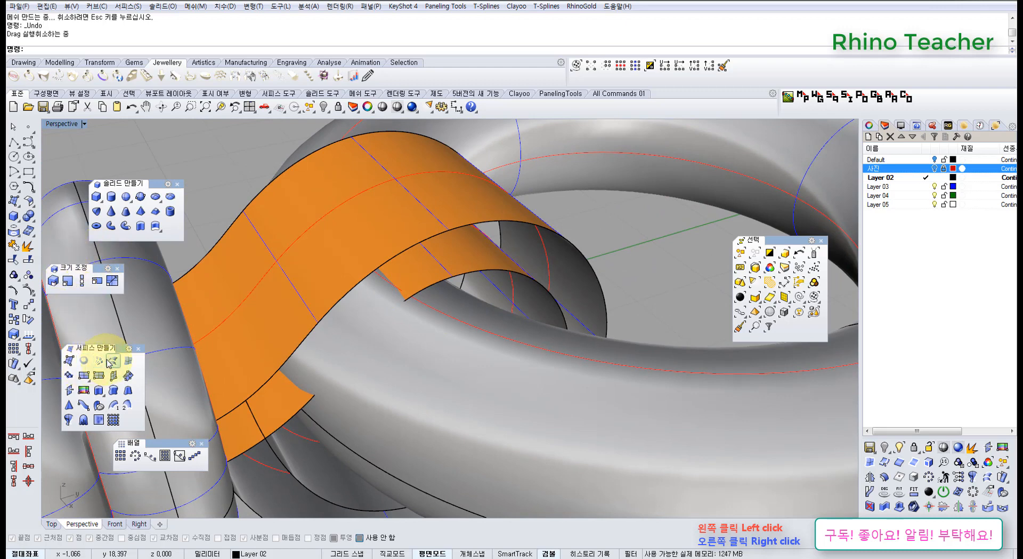
Step: Loft a surface between the outer and inner loop edges to close one side of the loop
left_click(408, 251)
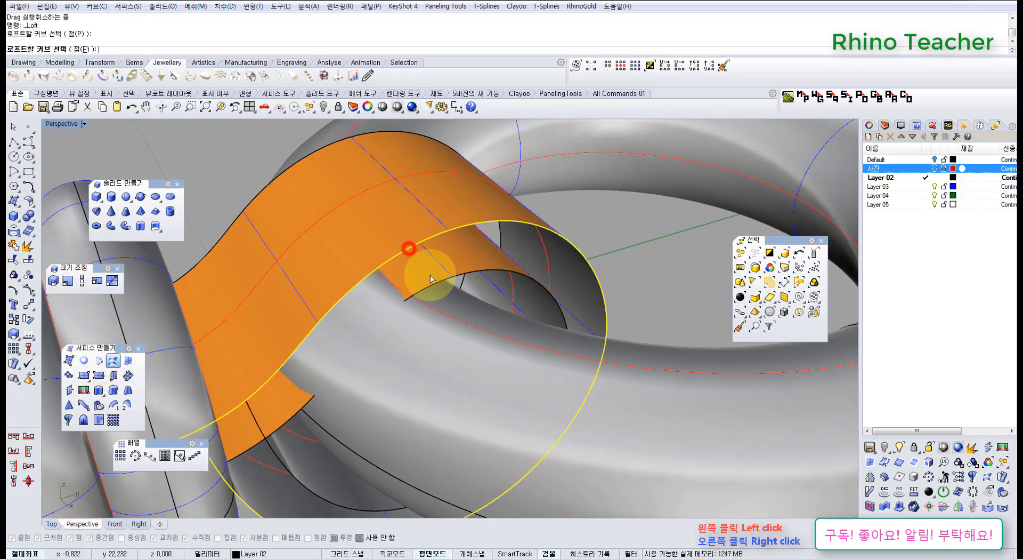
left_click(434, 283)
right_click_drag(420, 348, 406, 263)
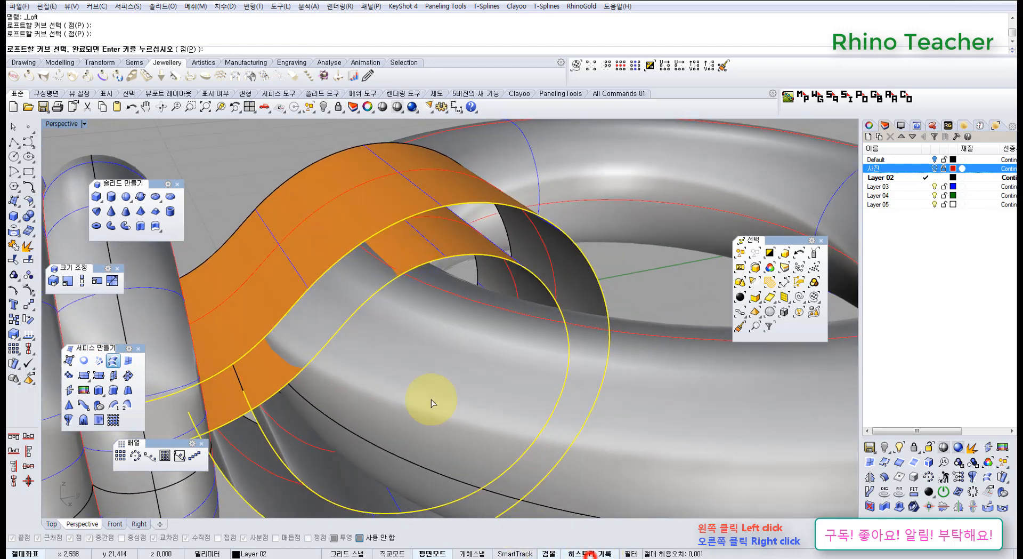
right_click(416, 381)
key("Return")
Step: Loft a surface between the outer and inner loop edges on the opposite side of the loop
right_click_drag(400, 360, 457, 352)
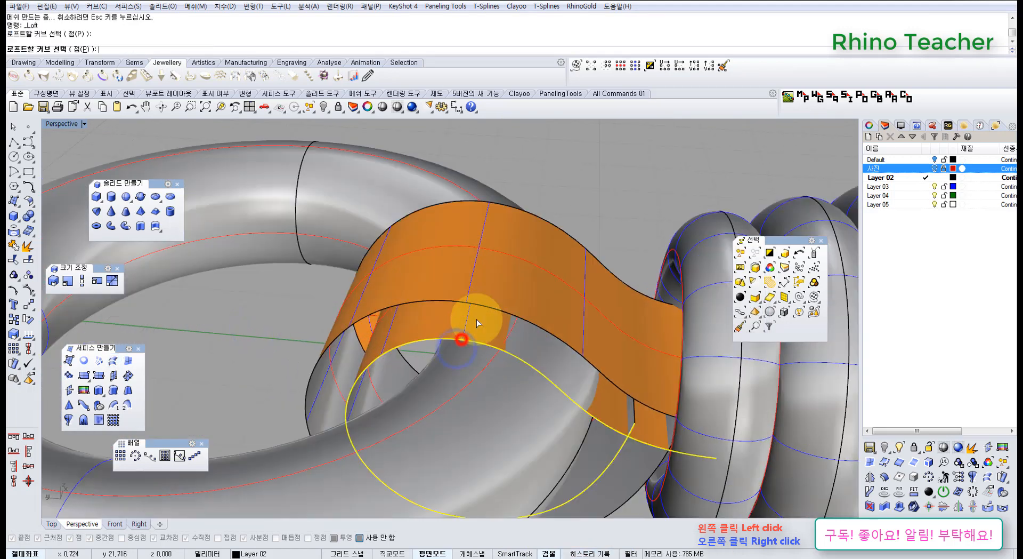
left_click(488, 309)
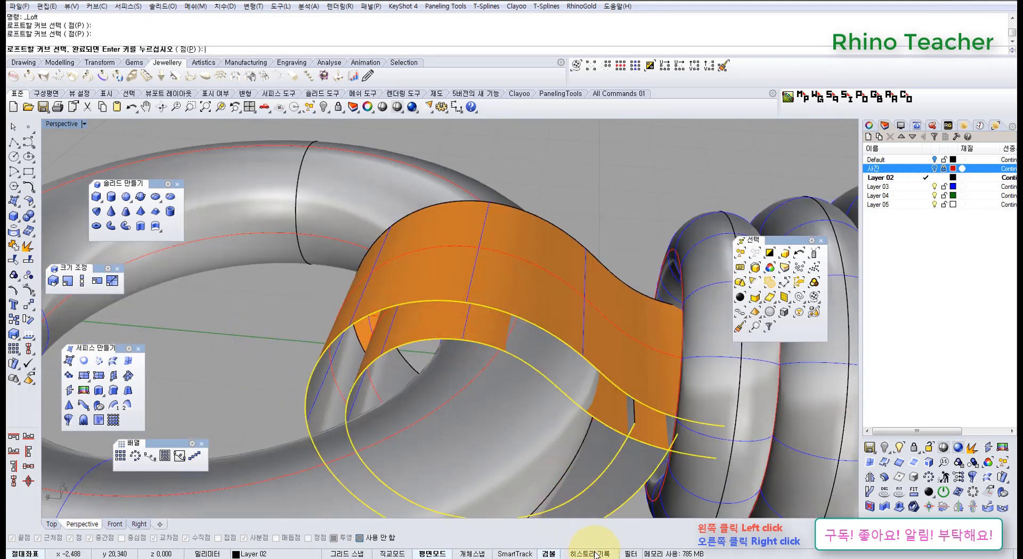
right_click(520, 421)
key("Return")
Step: Show the control points of the outer loop surface and bring its profile up in the Right view
right_click_drag(499, 398, 308, 288)
left_click(314, 262)
right_click_drag(354, 338, 339, 307)
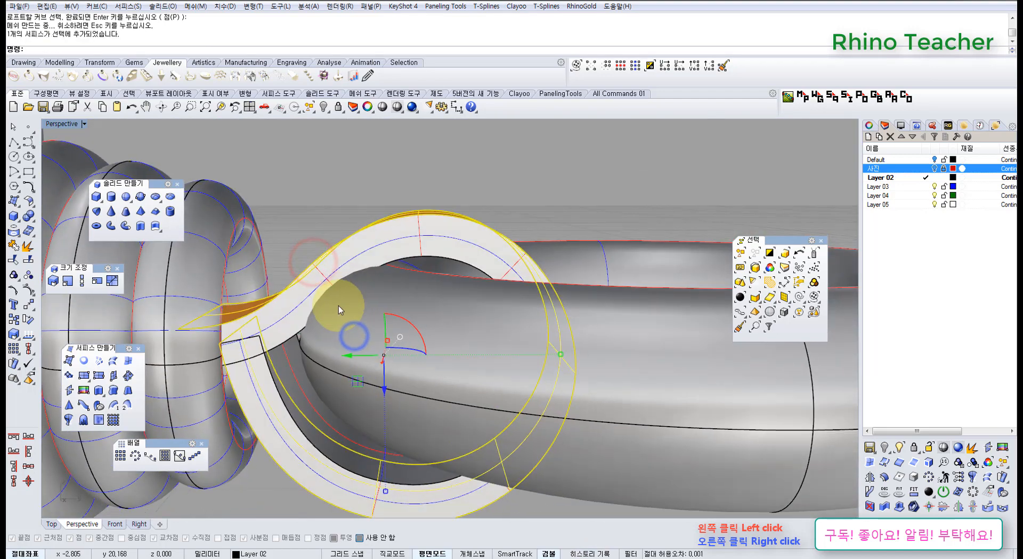
key("F10")
right_click_drag(365, 350, 365, 346)
key("ctrl+F2")
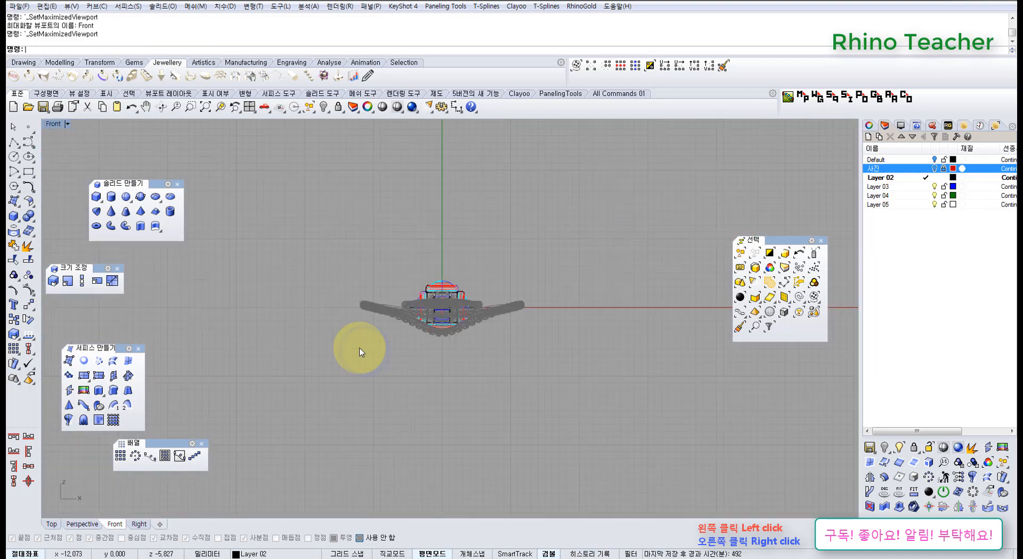
key("ctrl+F3")
scroll(475, 338, "down", 2)
scroll(430, 231, "up", 8)
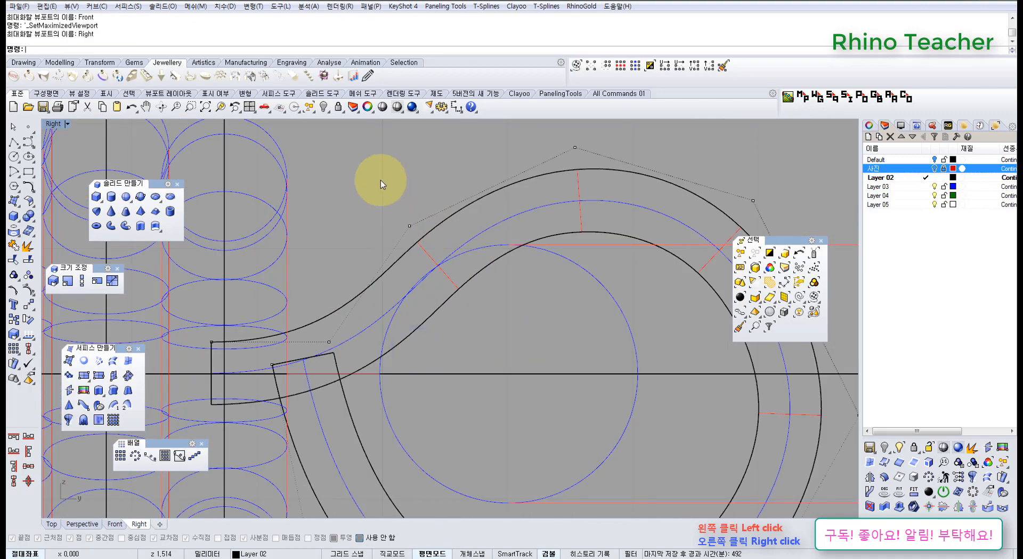
scroll(354, 255, "down", 8)
right_click_drag(344, 275, 425, 271)
scroll(355, 281, "up", 7)
scroll(388, 277, "down", 7)
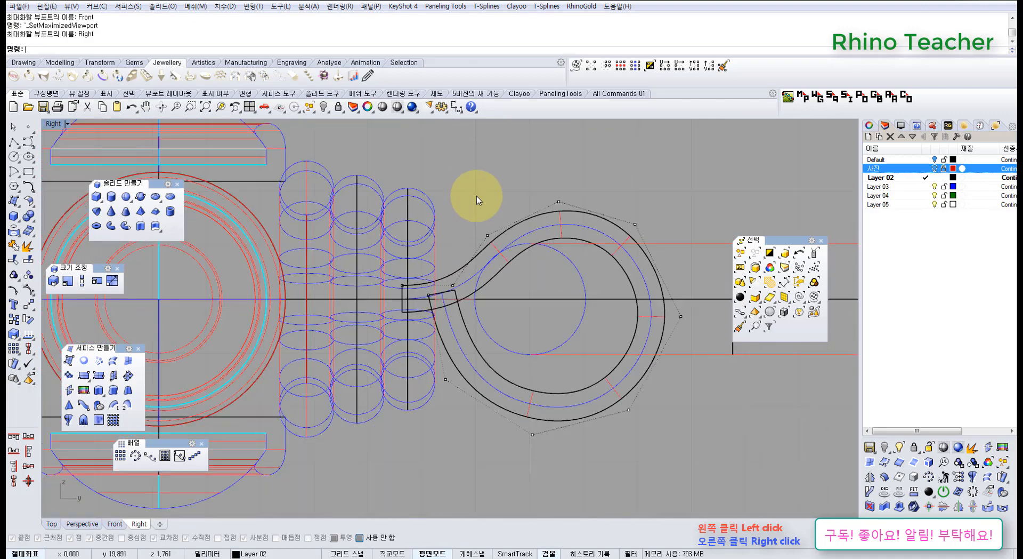
Step: Lock the three ridged neck rings next to the loop
left_click_drag(461, 192, 270, 221)
key("ctrl+l")
scroll(303, 248, "up", 6)
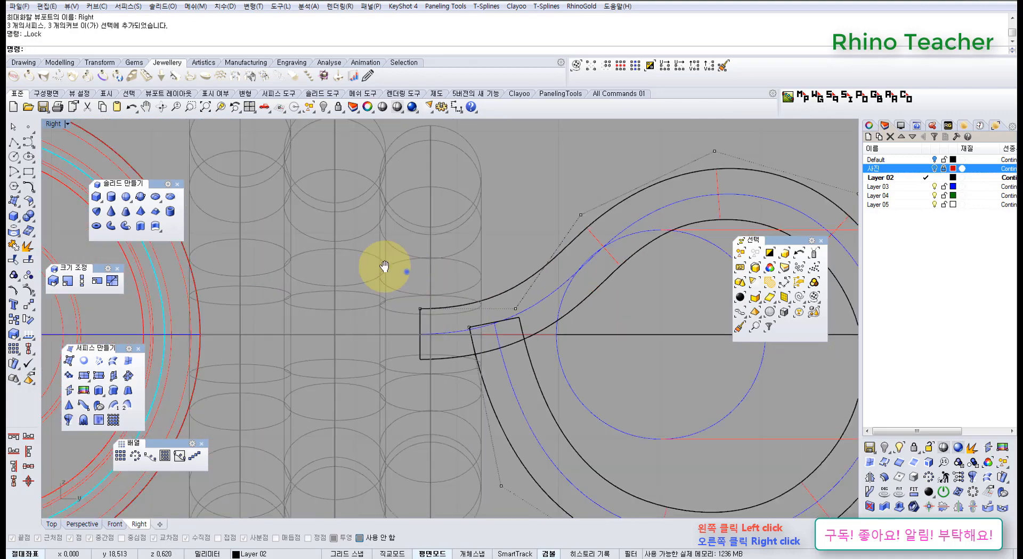
Step: Move the control points at the loop's neck-side start horizontally, deeper into the ridged neck
left_click_drag(459, 302, 459, 302)
scroll(454, 294, "up", 4)
right_click_drag(454, 293, 518, 306)
left_click_drag(469, 307, 408, 306)
scroll(533, 300, "down", 6)
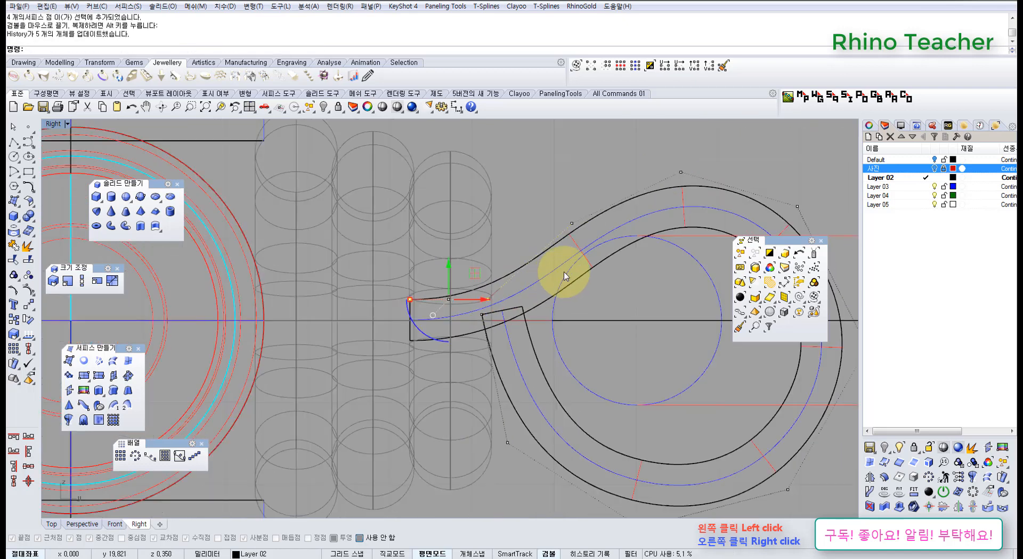
Step: Move the control points on the loop's upper shoulder horizontally toward the neck
right_click_drag(544, 279, 452, 289)
left_click(455, 200)
left_click_drag(460, 203, 520, 269)
scroll(508, 260, "up", 4)
left_click_drag(495, 229, 427, 227)
right_click_drag(555, 238, 469, 260)
Step: Move the control points at the loop's crest slightly up and toward the neck in two small adjustments
scroll(469, 260, "down", 4)
left_click_drag(498, 175, 552, 234)
right_click_drag(534, 226, 492, 260)
left_click_drag(503, 214, 484, 200)
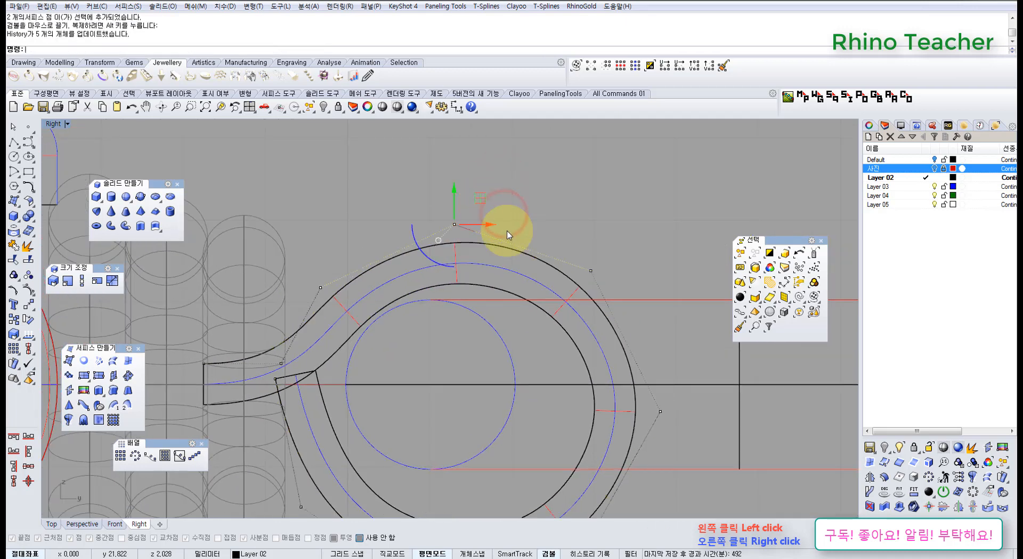
scroll(510, 246, "down", 4)
right_click_drag(544, 285, 519, 226)
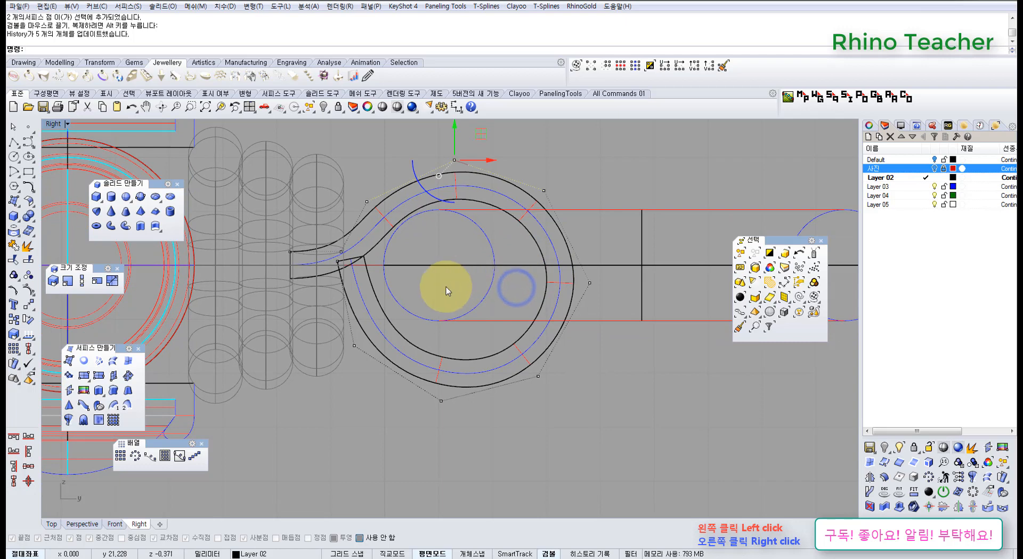
right_click_drag(428, 288, 439, 314)
right_click_drag(548, 171, 534, 205)
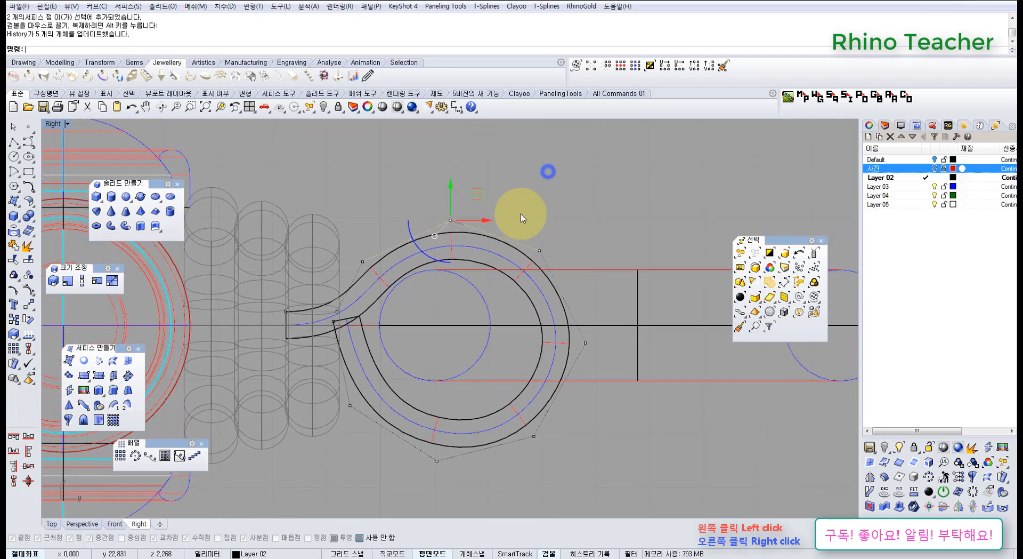
scroll(470, 219, "up", 6)
left_click_drag(462, 200, 446, 189)
scroll(484, 220, "down", 3)
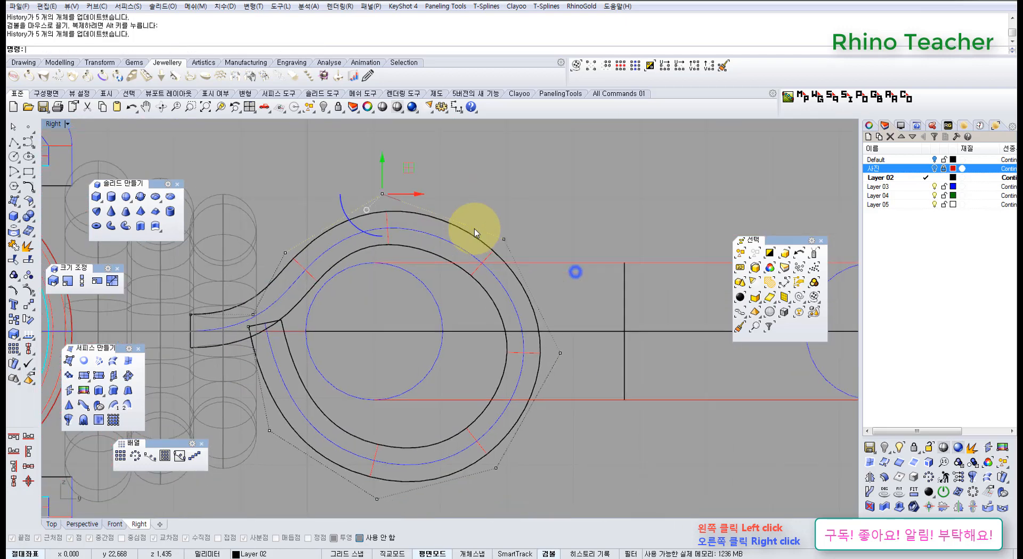
Step: Try to pull the loop's upper and outermost control points on the far side up and toward the neck
right_click_drag(481, 203, 471, 196)
mouse_move(483, 212)
left_mouse_down()
mouse_move(507, 239)
mouse_move(458, 202)
mouse_move(467, 205)
left_mouse_up()
right_click_drag(548, 261, 500, 221)
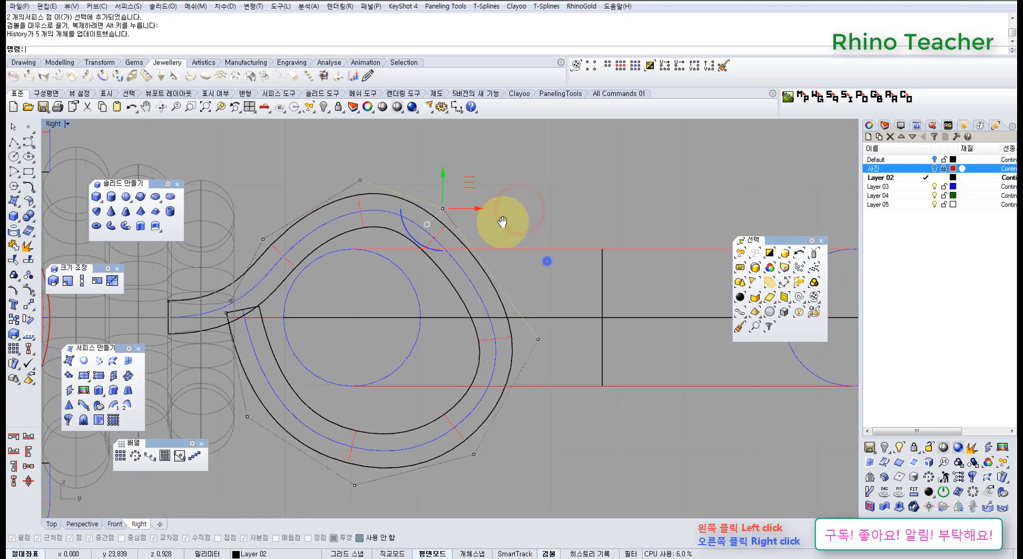
left_click_drag(454, 180, 518, 323)
left_click_drag(524, 279, 471, 244)
right_click_drag(467, 297, 480, 259)
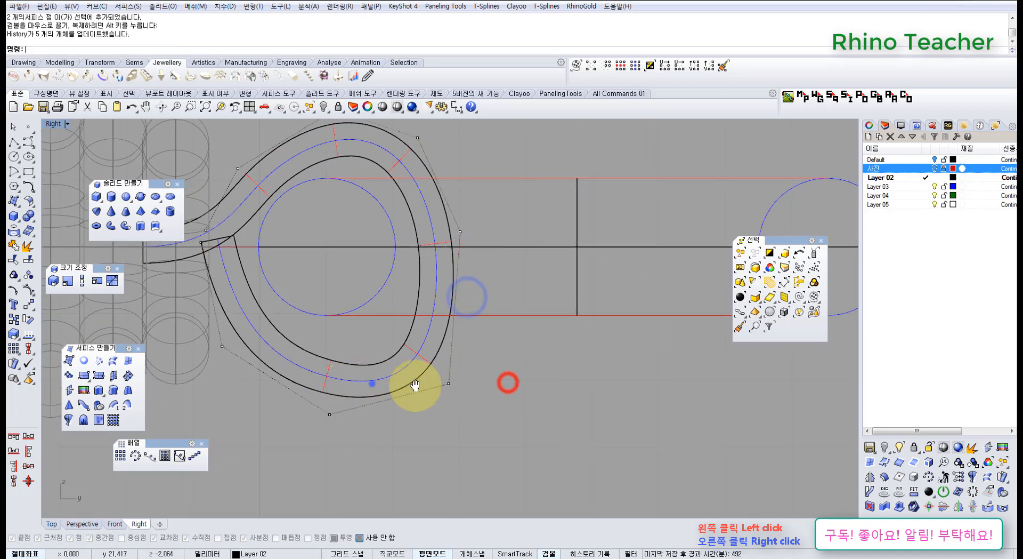
Step: Try to move the loop's lower control points on the neck side and at the bottom up and toward the neck
right_click_drag(415, 385, 506, 403)
left_click_drag(297, 338, 352, 295)
scroll(381, 358, "up", 4)
right_click_drag(473, 360, 425, 358)
left_click_drag(315, 338, 435, 426)
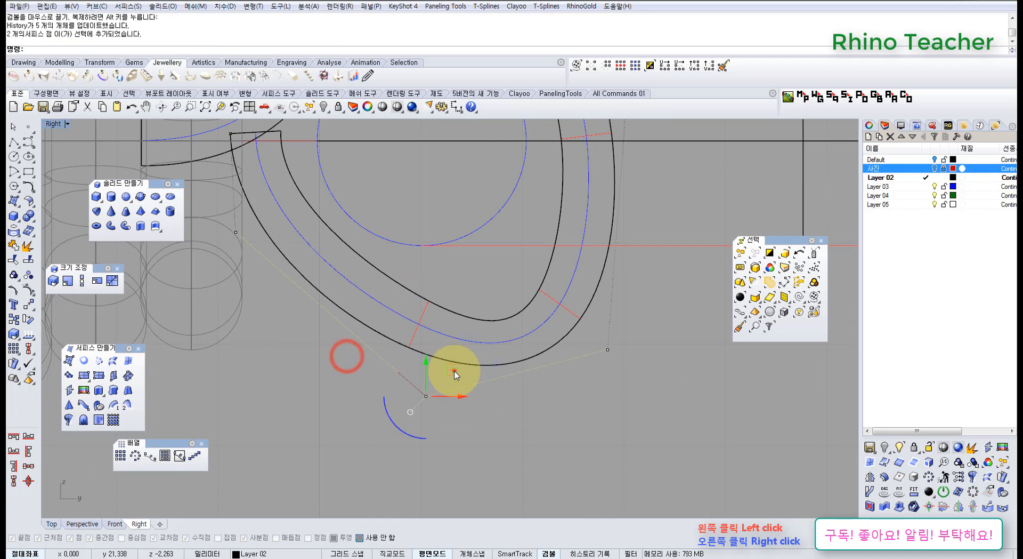
left_click_drag(454, 371, 357, 299)
Step: Try to pull in the loop's lower far-side control points, and undo the recent point moves
scroll(356, 298, "down", 6)
right_click_drag(415, 310, 390, 322)
scroll(450, 326, "up", 4)
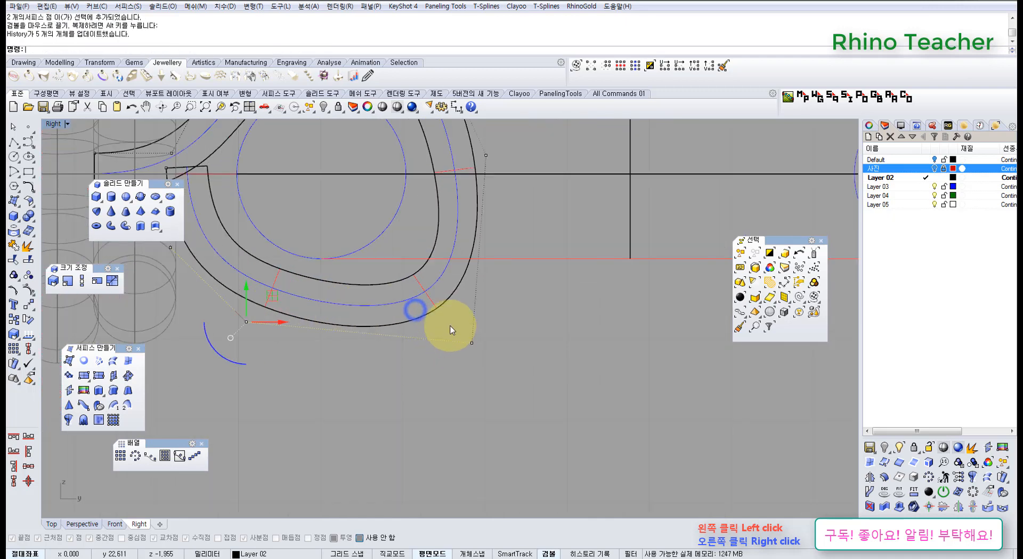
left_click_drag(402, 241, 523, 377)
left_click_drag(498, 317, 449, 282)
scroll(450, 281, "down", 6)
key("ctrl+z")
key("ctrl+z")
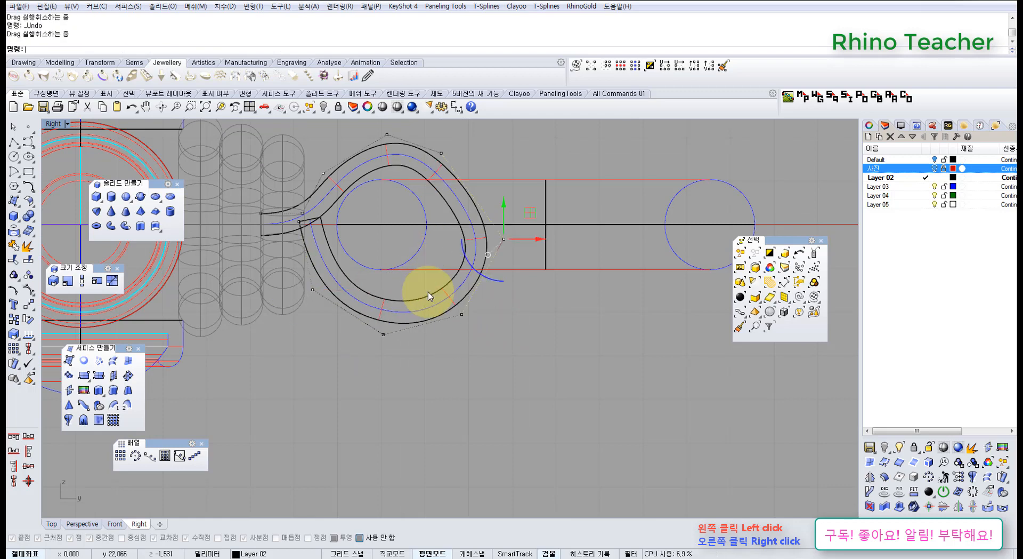
Step: Scale the loop's rounded-part control points to about 0.56 in 2D from the ring section's centre, leaving the neck-side start points out
right_click_drag(357, 244, 427, 303)
left_click_drag(366, 156, 616, 447)
scroll(372, 276, "up", 2)
scroll(379, 273, "up", 3)
left_click_drag(383, 277, 387, 280, "ctrl")
scroll(421, 282, "down", 4)
right_click_drag(408, 304, 283, 285)
left_click(73, 284)
left_click(398, 272)
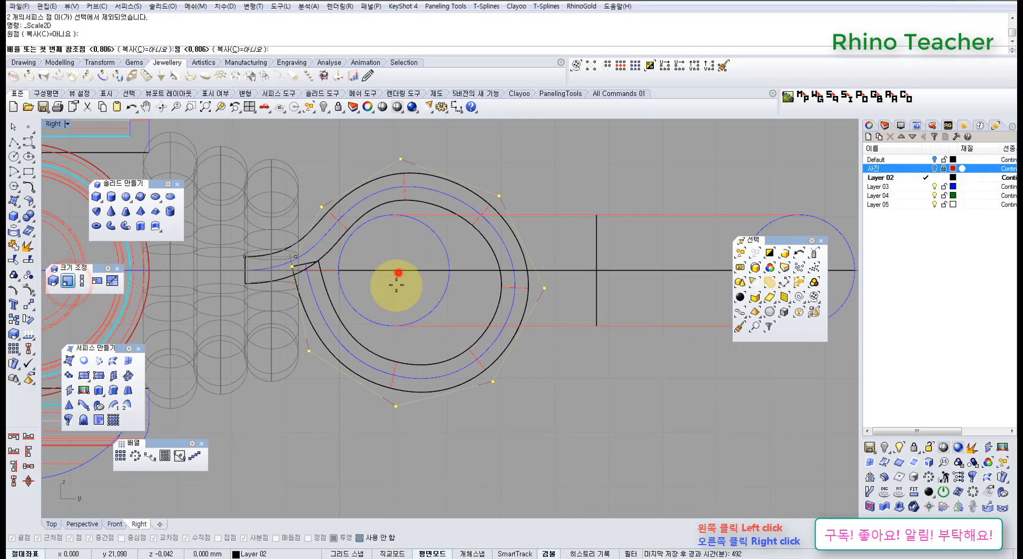
left_click(278, 438)
left_click(352, 377)
Step: Try to enlarge the selected loop control points freehand, and undo it
scroll(425, 282, "up", 2)
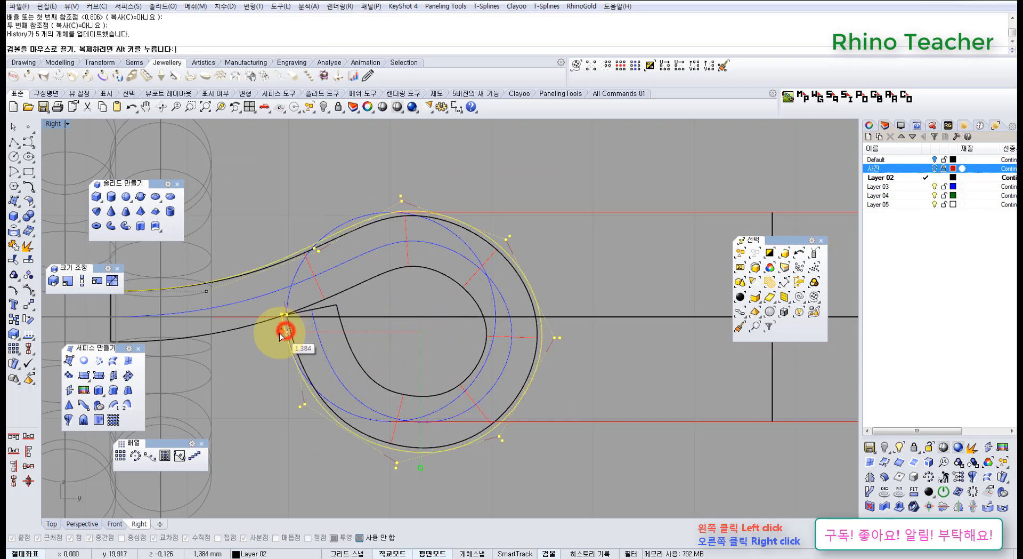
left_click_drag(267, 334, 267, 334)
key("ctrl+z")
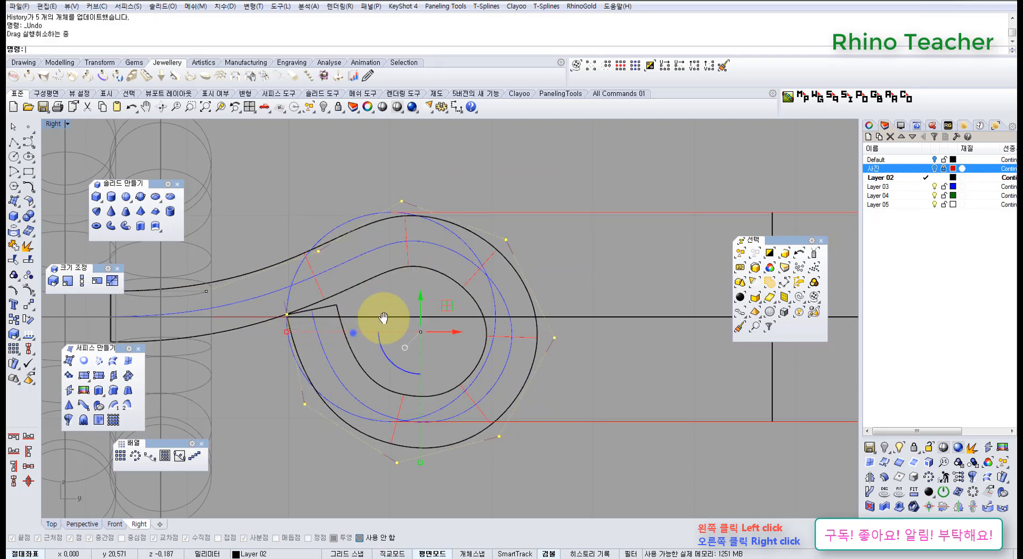
Step: Check the loop in the Top and Perspective views, and enlarge the selected control points about 1.3 times in the Right view with Scale 2D
right_click_drag(353, 333, 406, 308)
key("ctrl+F1")
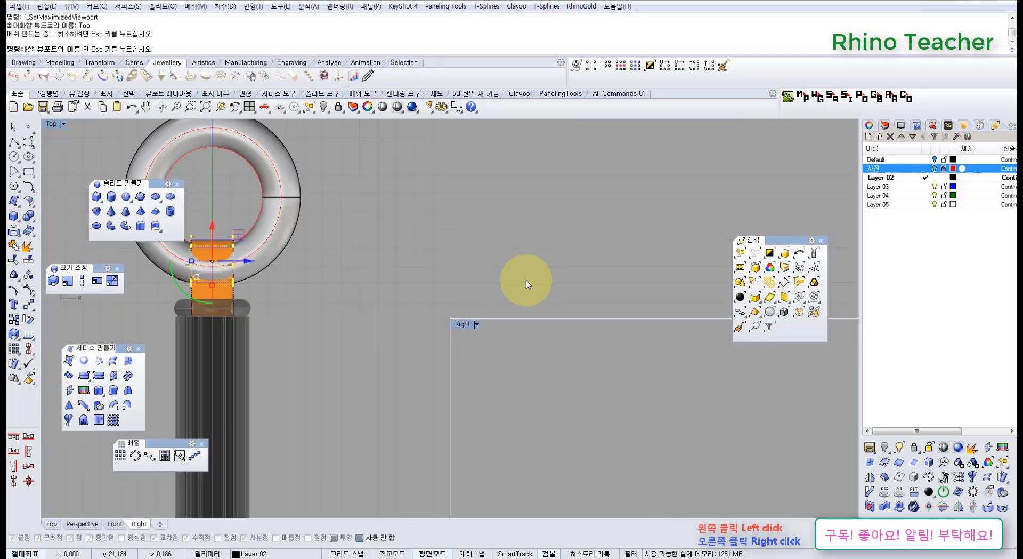
key("ctrl+F3")
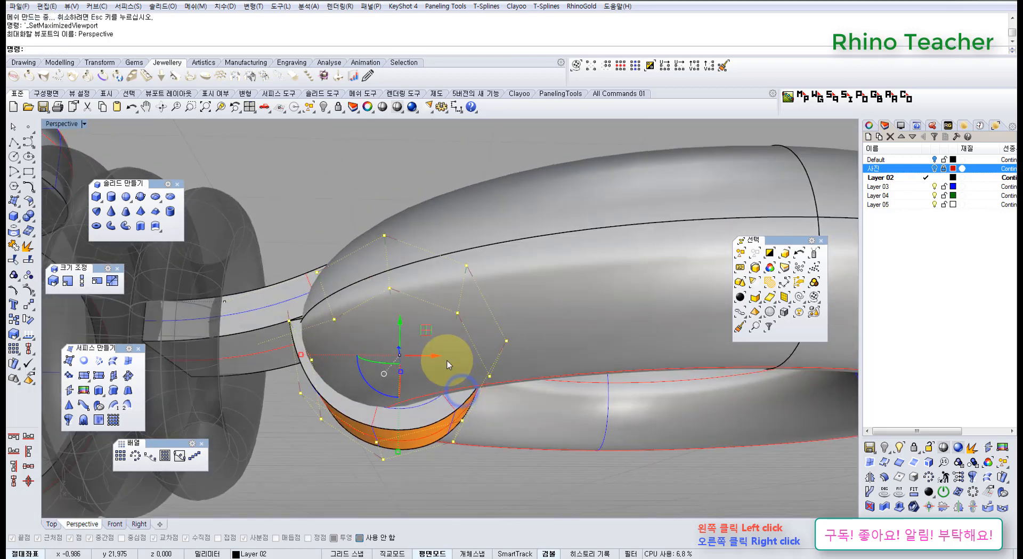
key("ctrl+F4")
right_click_drag(443, 360, 376, 323)
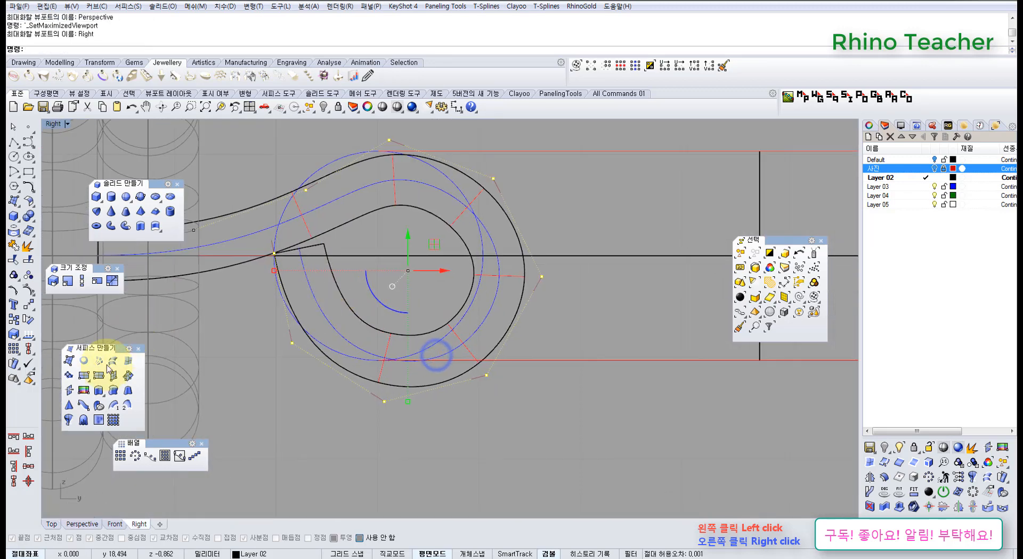
left_click(68, 285)
left_click(406, 270)
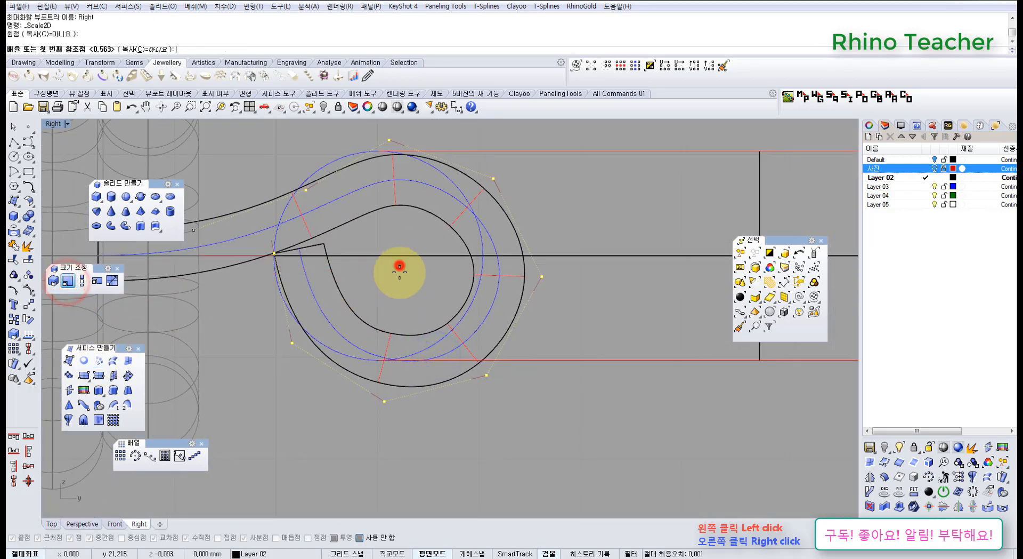
scroll(373, 293, "down", 3)
left_click(317, 387)
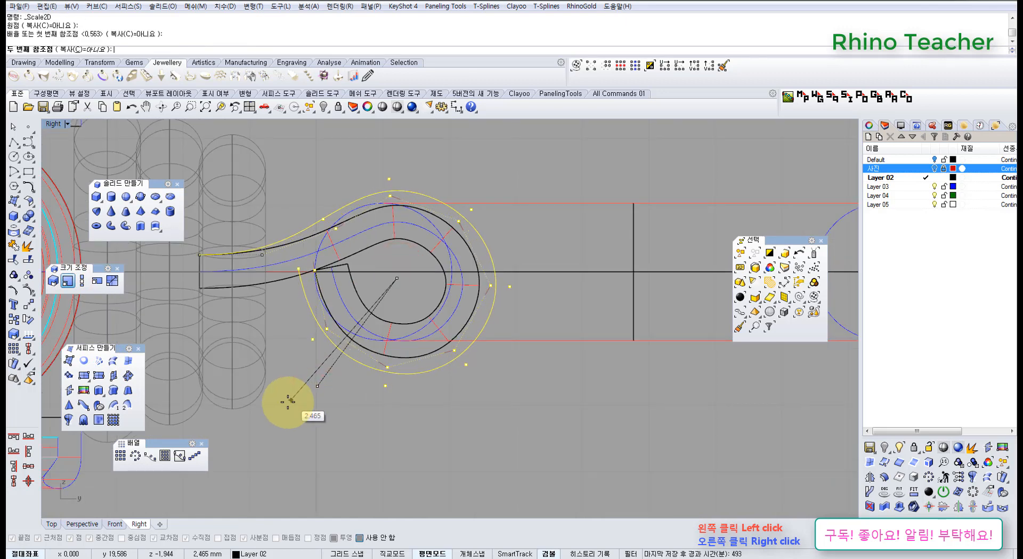
left_click(283, 407)
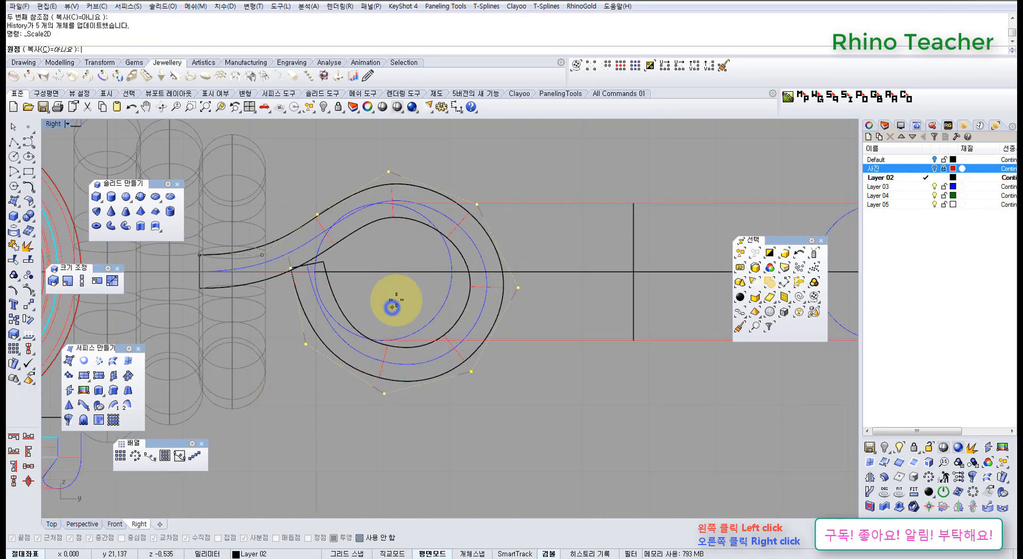
Step: Enlarge the selected loop control points slightly more with a second Scale 2D from the loop's centre
right_click(393, 306)
left_click(401, 283)
left_click(335, 350)
left_click(327, 357)
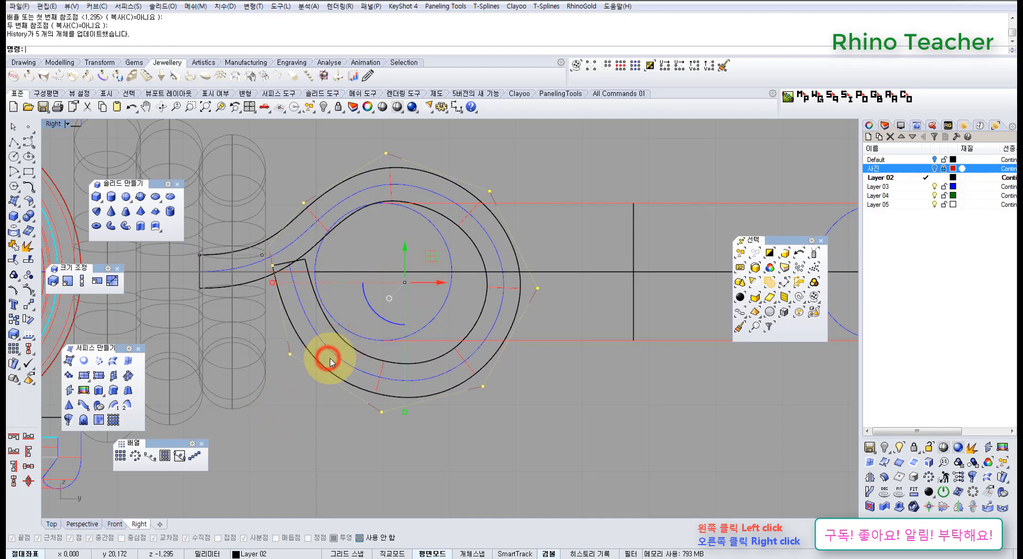
Step: Move the selected loop control points slightly up and toward the neck to even the gap around the ring, and deselect them
right_click_drag(360, 341, 403, 393)
right_click_drag(479, 328, 481, 327)
left_click_drag(480, 312, 466, 299)
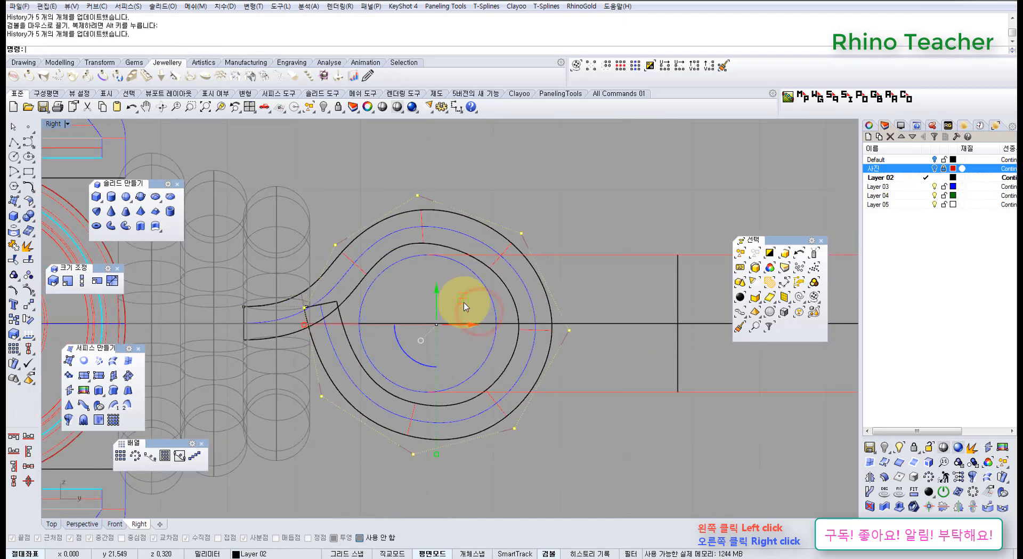
right_click_drag(430, 184, 413, 200)
right_click_drag(406, 294, 413, 241)
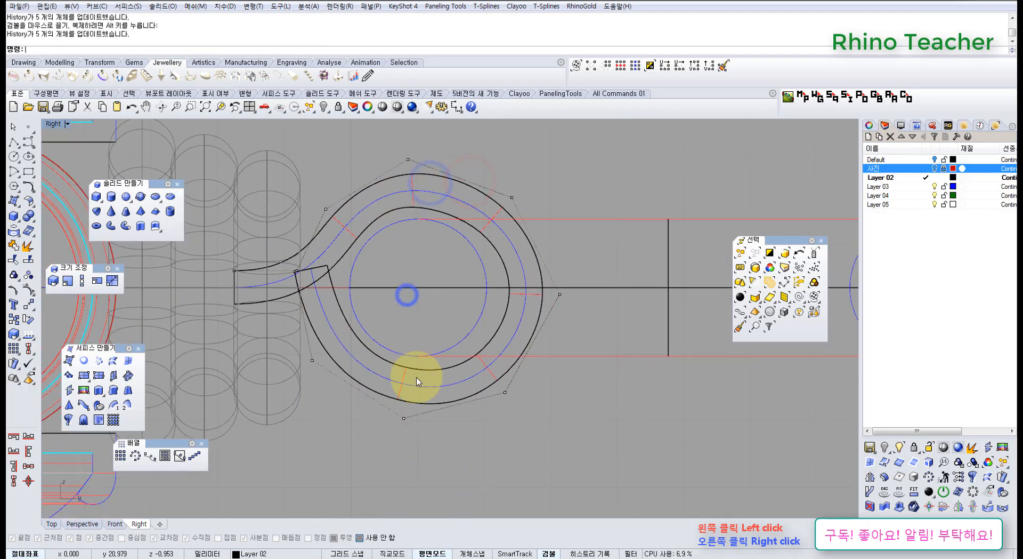
Step: Move the control points at the loop's closing end toward the neck so the end tucks into the upper arm
right_click_drag(421, 371, 451, 369)
scroll(448, 364, "up", 4)
right_click_drag(371, 293, 442, 362)
scroll(348, 287, "up", 14)
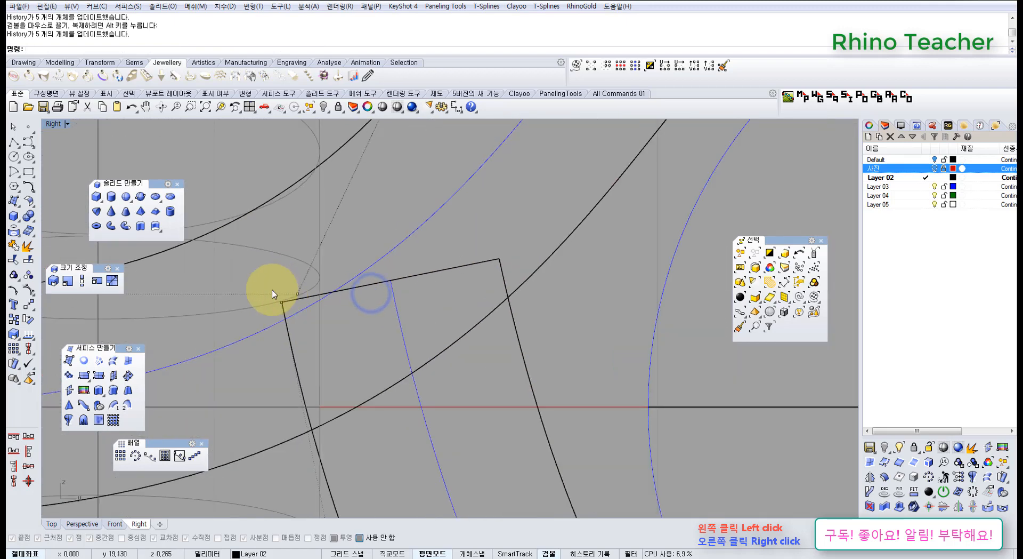
left_click_drag(273, 317, 306, 305)
scroll(375, 336, "down", 6)
scroll(375, 333, "down", 4)
right_click_drag(413, 352, 365, 272)
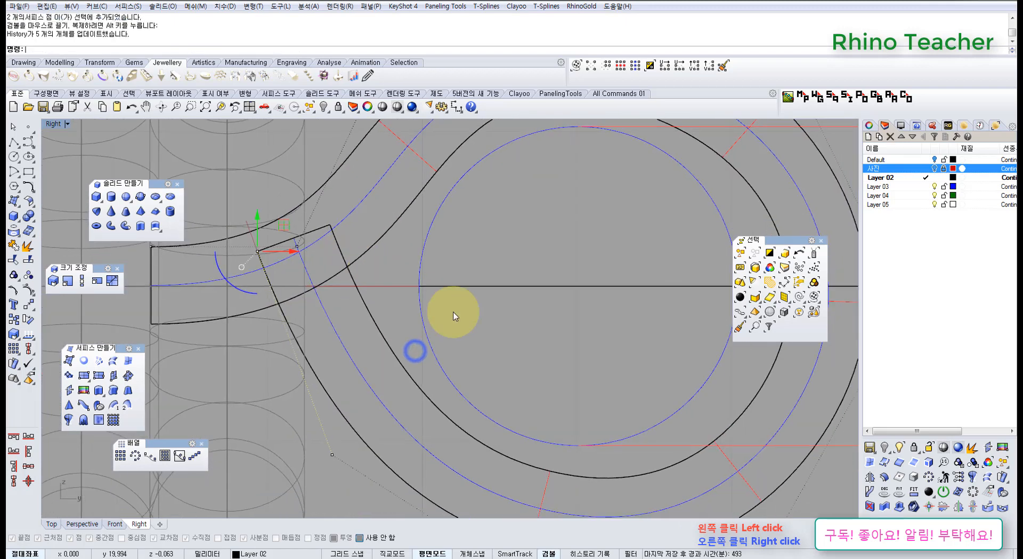
right_click_drag(521, 347, 446, 339)
scroll(428, 297, "down", 6)
right_click_drag(450, 258, 432, 337)
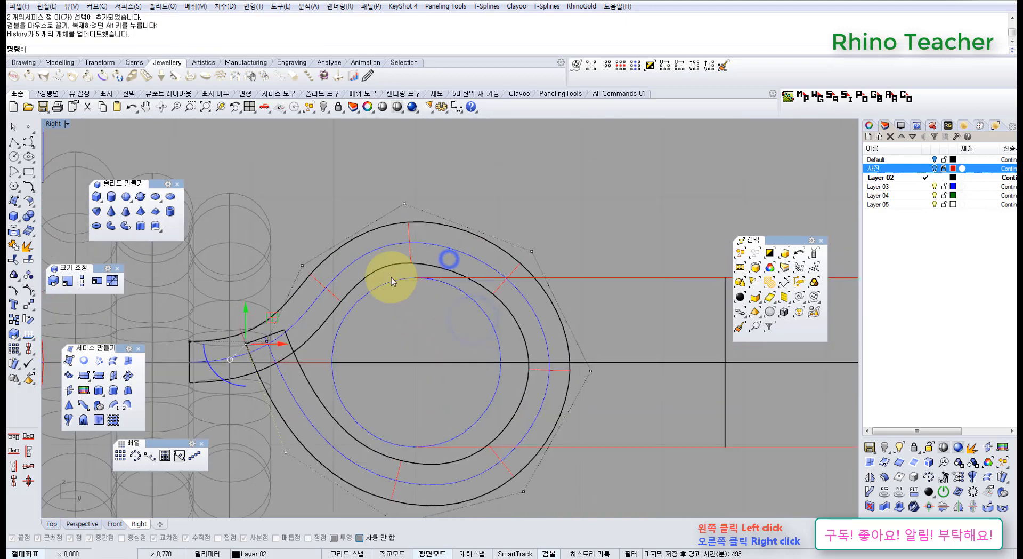
Step: Move the control points at the loop's crest slightly away from the neck, and deselect them
left_click_drag(376, 185, 428, 231)
right_click_drag(438, 255, 419, 325)
left_click_drag(410, 247, 426, 248)
scroll(434, 251, "up", 2)
left_click(466, 221)
Step: Move the control points at the loop's outermost far side slightly up and inward
right_click_drag(509, 336, 453, 273)
left_click(455, 274)
left_click(572, 364)
scroll(507, 302, "up", 4)
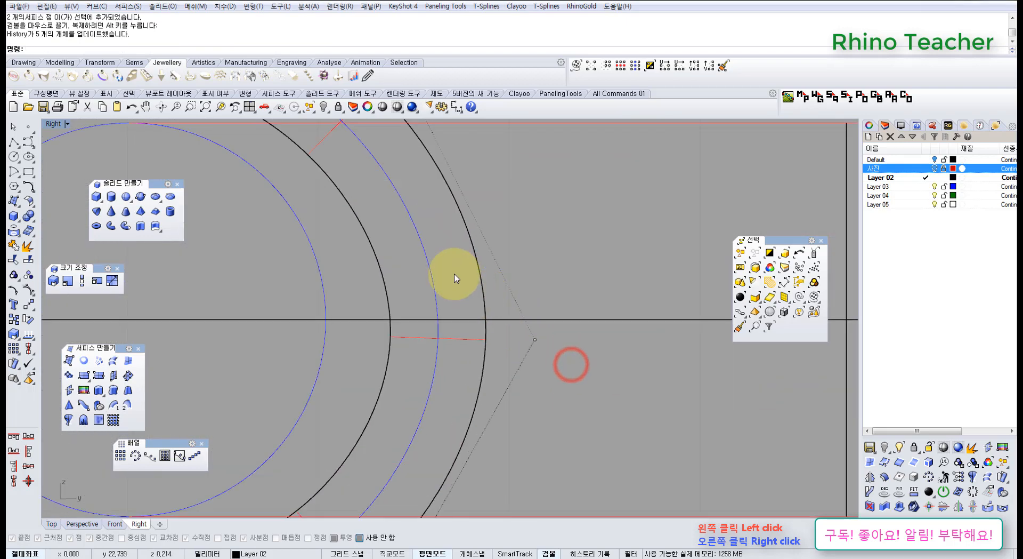
left_click_drag(460, 280, 593, 388)
right_click_drag(583, 386, 502, 327, "ctrl")
left_click_drag(502, 312, 488, 302)
Step: Move the control points at the loop's bottom slightly up and toward the neck
scroll(489, 303, "down", 4)
right_click_drag(480, 341, 502, 313)
scroll(479, 409, "up", 4)
right_click_drag(405, 414, 570, 395)
left_click(549, 422)
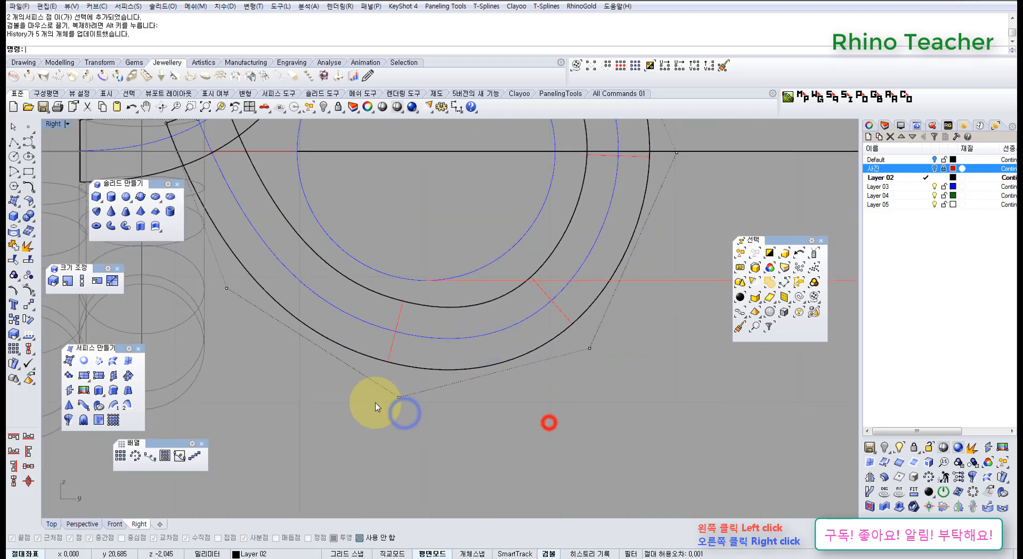
left_click_drag(320, 375, 469, 434)
left_click_drag(423, 373, 403, 367)
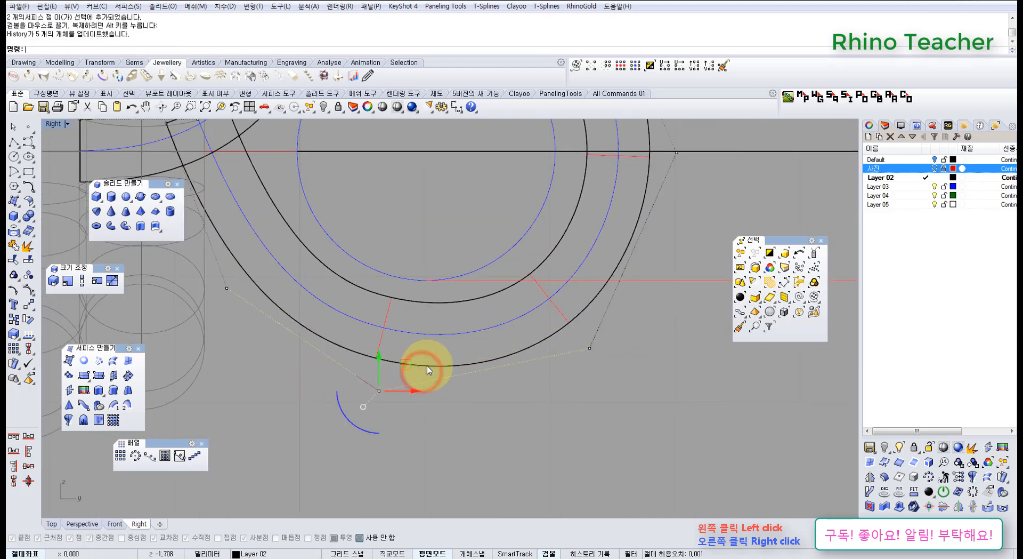
Step: Move the control points at the ring-side loop's lower far side slightly up and toward the neck, and deselect them
left_click(503, 419)
scroll(503, 377, "up", 3)
right_click_drag(549, 379, 368, 309)
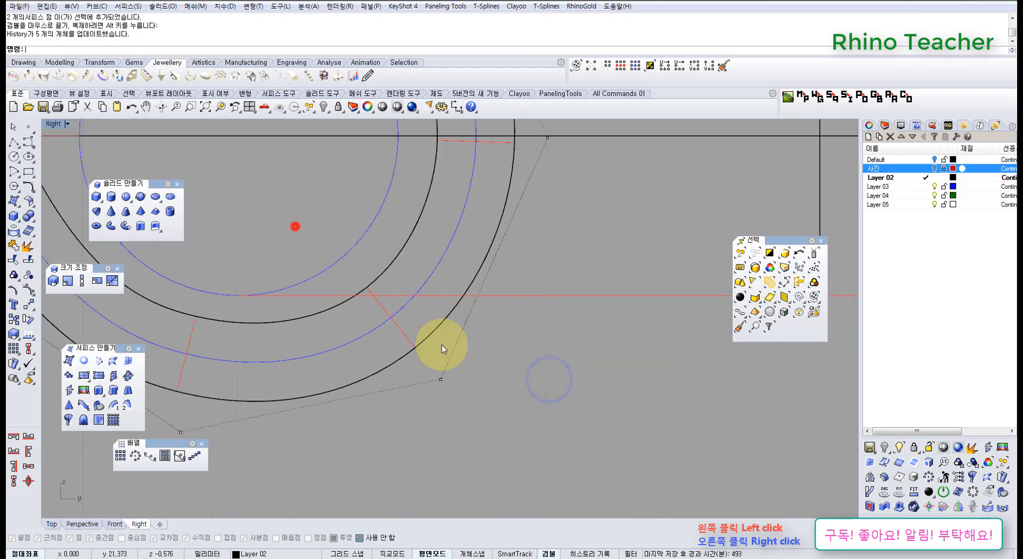
left_click(441, 379)
scroll(514, 388, "down", 2)
scroll(520, 384, "up", 3)
left_click_drag(521, 384, 535, 378)
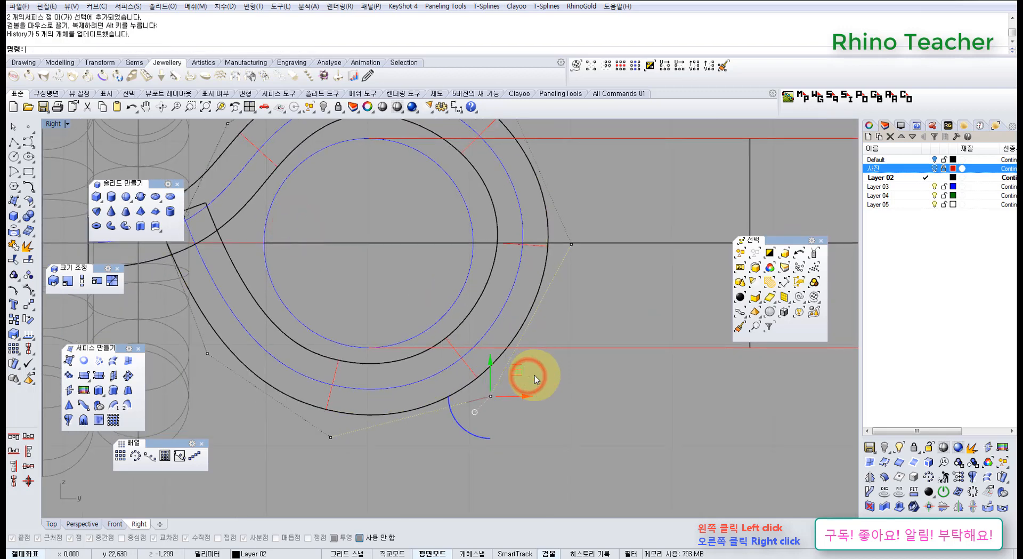
scroll(536, 377, "down", 2)
right_click_drag(526, 365, 507, 377)
left_click(571, 416)
Step: Move the control points at the loop's upper far side slightly down and toward the neck
scroll(483, 190, "up", 2)
left_click_drag(471, 168, 548, 269)
right_click_drag(546, 224, 532, 254)
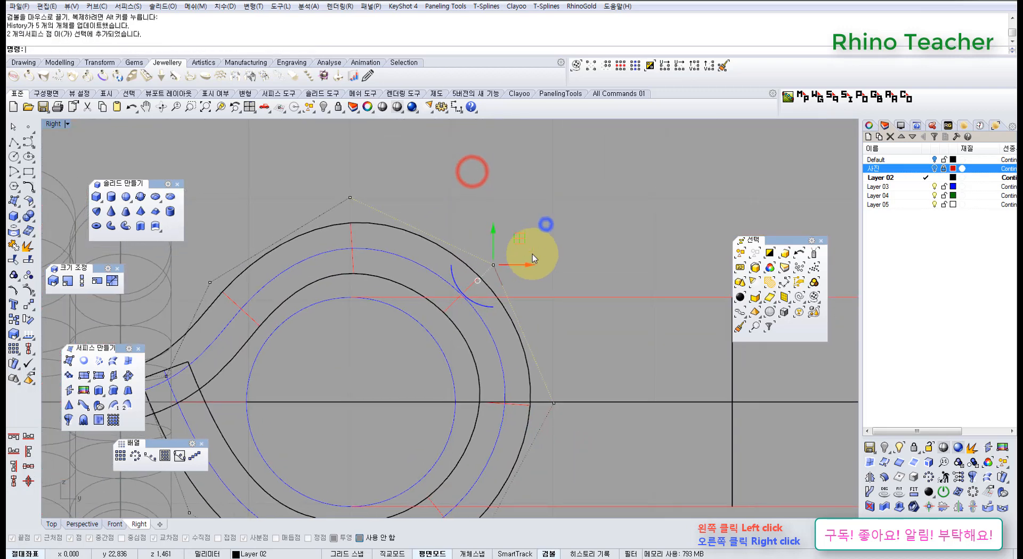
left_click(451, 236)
Step: Move the control points at the loop's crest slightly down
right_click_drag(421, 226, 474, 246)
left_click_drag(365, 191, 443, 239)
left_click(434, 210)
scroll(434, 210, "down", 2)
right_click_drag(406, 281, 462, 255)
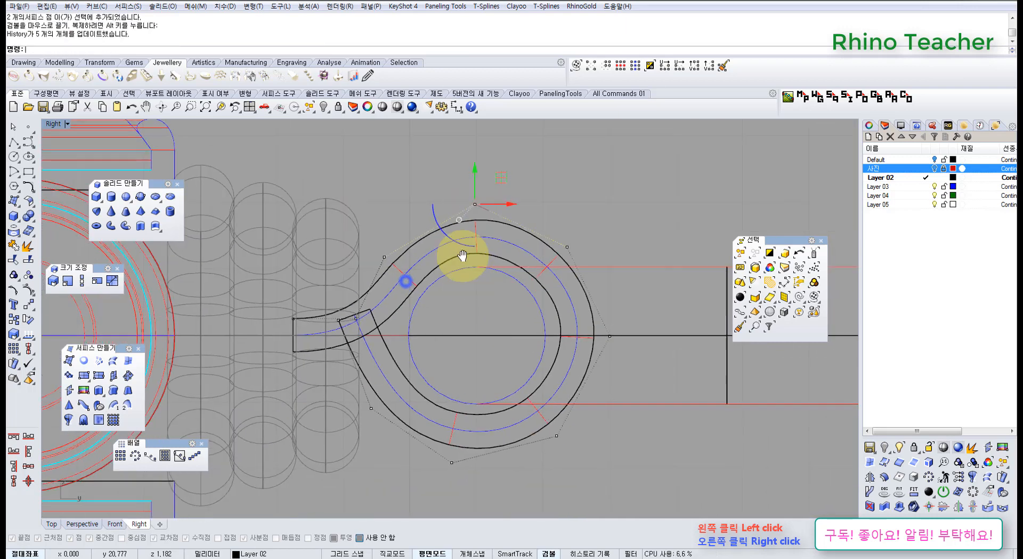
Step: Move the control points where the upper arm rises to the crest slightly down and toward the neck
left_click(480, 304)
scroll(395, 250, "up", 2)
left_click_drag(350, 214, 401, 241)
scroll(451, 269, "down", 4)
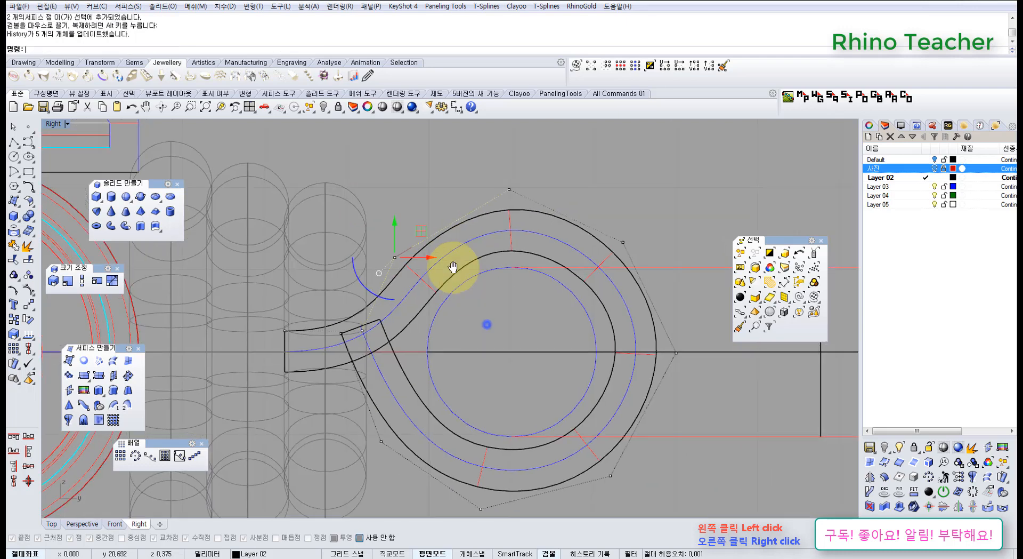
right_click_drag(486, 325, 441, 238)
scroll(416, 359, "up", 2)
scroll(532, 298, "down", 6)
right_click_drag(543, 297, 506, 291)
scroll(510, 284, "up", 6)
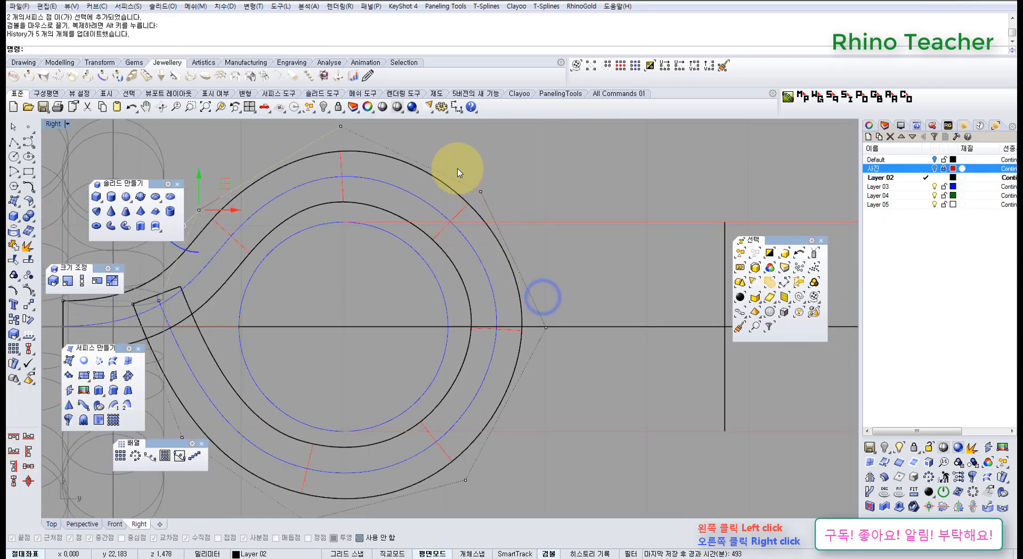
Step: Move the control points at the loop's upper far side horizontally toward the neck
left_click_drag(457, 166, 503, 245)
right_click_drag(511, 226, 490, 266)
left_click_drag(492, 233, 486, 233)
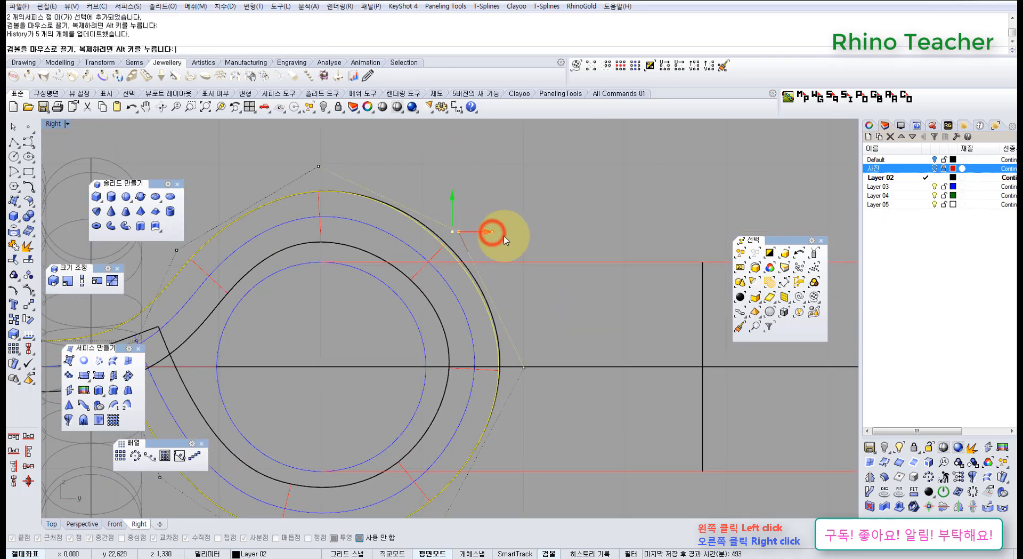
Step: Move the control points at the loop's outermost far side slightly toward the neck
right_click_drag(549, 251, 511, 189)
left_click_drag(477, 180, 538, 409)
left_click_drag(536, 335, 528, 334)
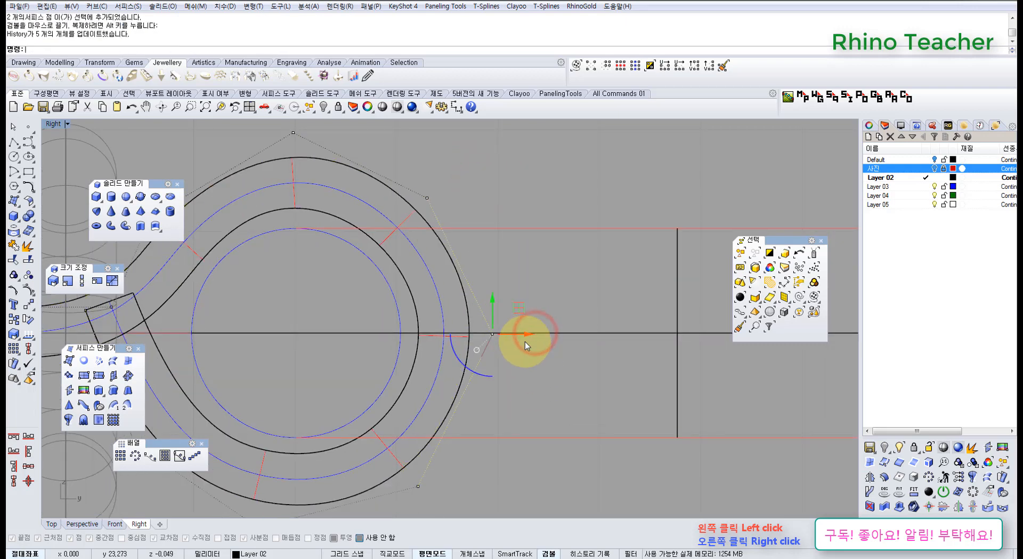
right_click_drag(507, 358, 548, 333)
Step: Move the outermost far-side control points slightly back outward and up
scroll(549, 333, "down", 6)
right_click_drag(537, 331, 483, 341)
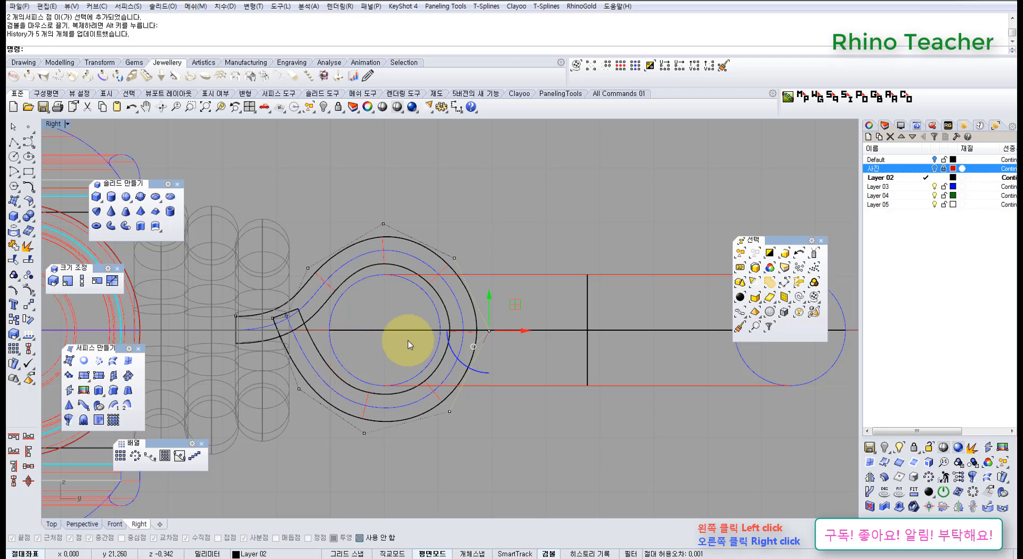
right_click_drag(434, 323, 456, 280)
scroll(436, 295, "up", 6)
right_click_drag(415, 397, 465, 336)
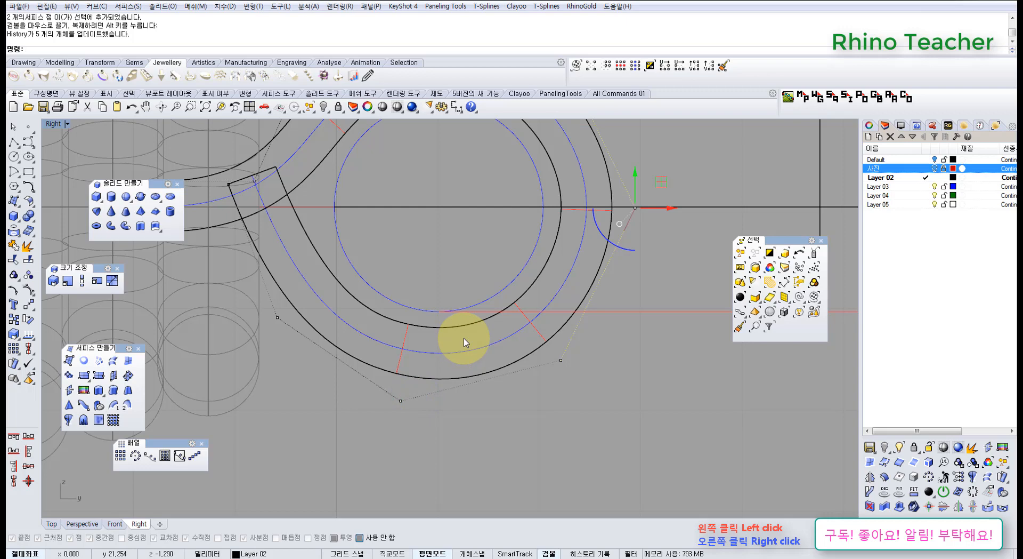
right_click_drag(482, 361, 480, 398)
scroll(497, 410, "down", 4)
scroll(533, 292, "up", 4)
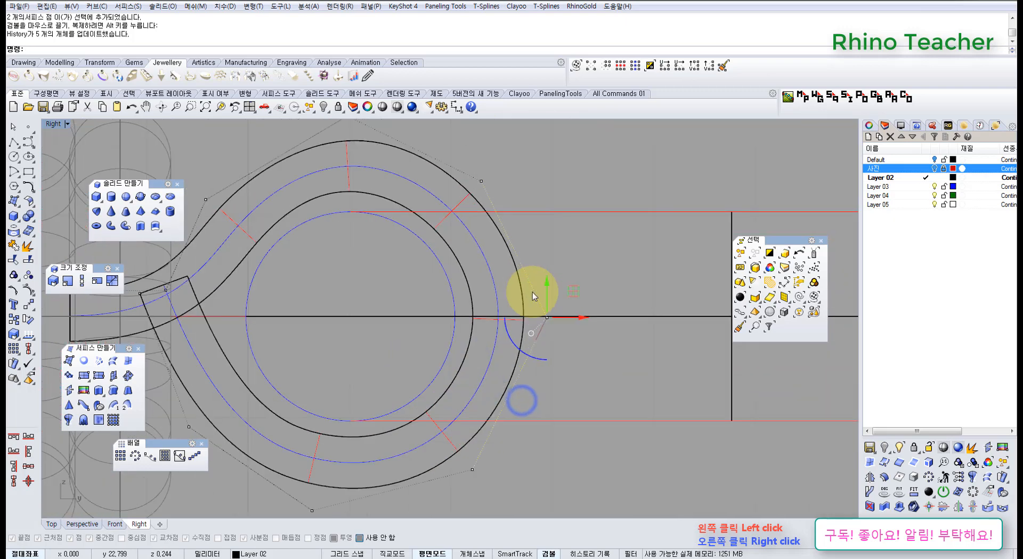
right_click_drag(546, 301, 492, 323)
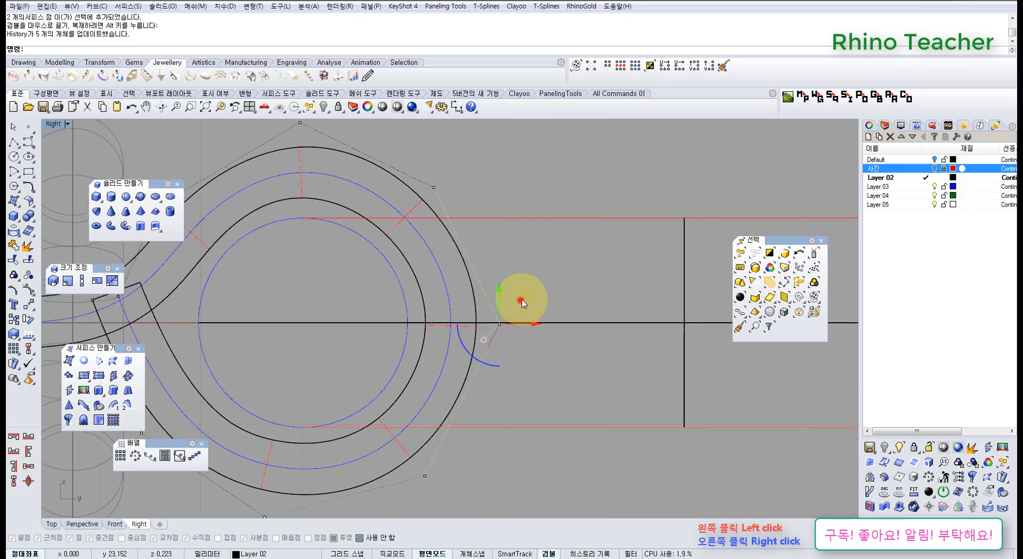
left_click_drag(525, 295, 525, 295)
Step: Move the control points at the loop's lower far side slightly down and away from the neck, and deselect them
scroll(521, 314, "down", 2)
right_click_drag(507, 354, 529, 308)
scroll(503, 327, "up", 4)
right_click_drag(463, 374, 535, 321)
left_click_drag(400, 242, 562, 418)
scroll(542, 384, "down", 4)
scroll(533, 386, "up", 4)
right_click_drag(556, 388, 474, 401)
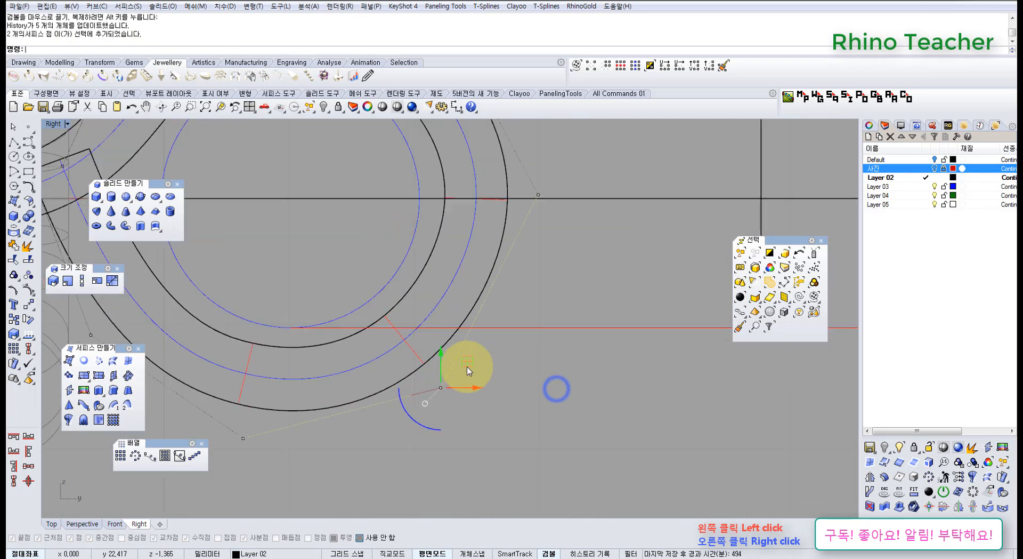
left_click_drag(466, 362, 469, 363)
scroll(462, 370, "down", 4)
right_click_drag(448, 384, 521, 381)
left_click(484, 430)
Step: Move the control points at the loop's bottom slightly down
right_click_drag(420, 408, 490, 402)
left_click_drag(453, 306, 514, 428)
left_click_drag(488, 378, 487, 382)
Step: Move the control points at the loop's upper far side slightly away from the neck
right_click_drag(535, 295, 502, 354)
right_click_drag(561, 220, 512, 275)
mouse_move(490, 200)
left_mouse_down()
mouse_move(503, 233)
mouse_move(556, 257)
mouse_move(548, 229)
left_mouse_up()
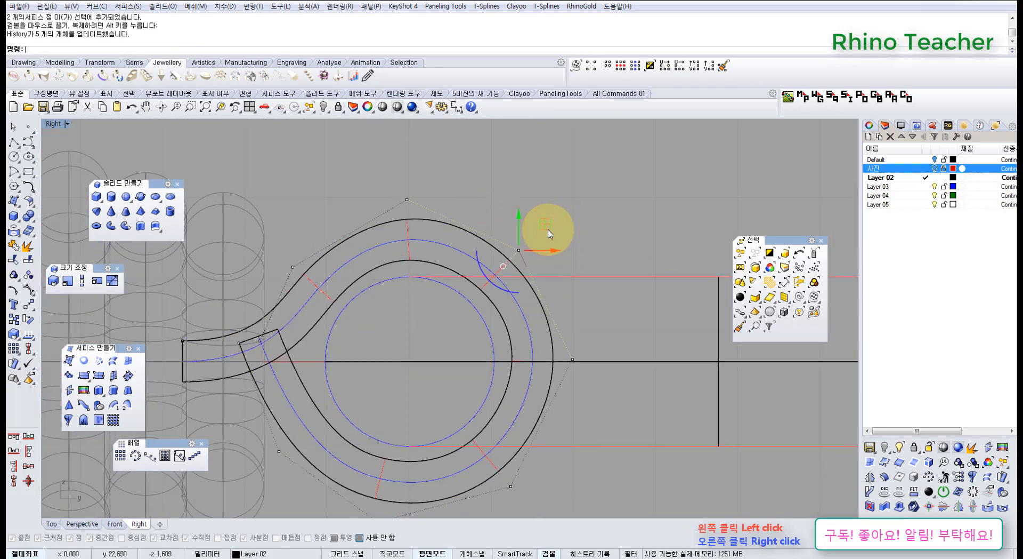
scroll(542, 229, "down", 3)
scroll(501, 285, "up", 3)
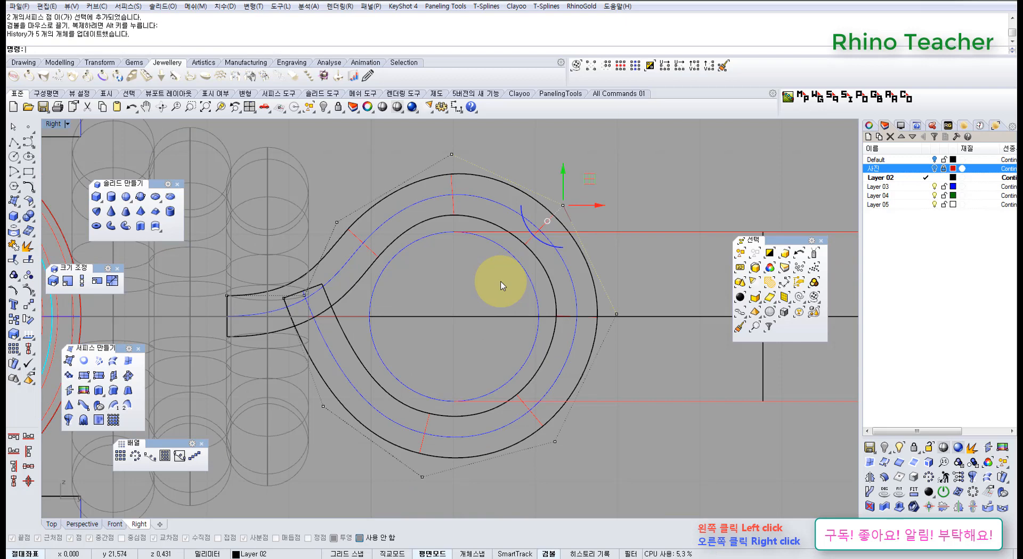
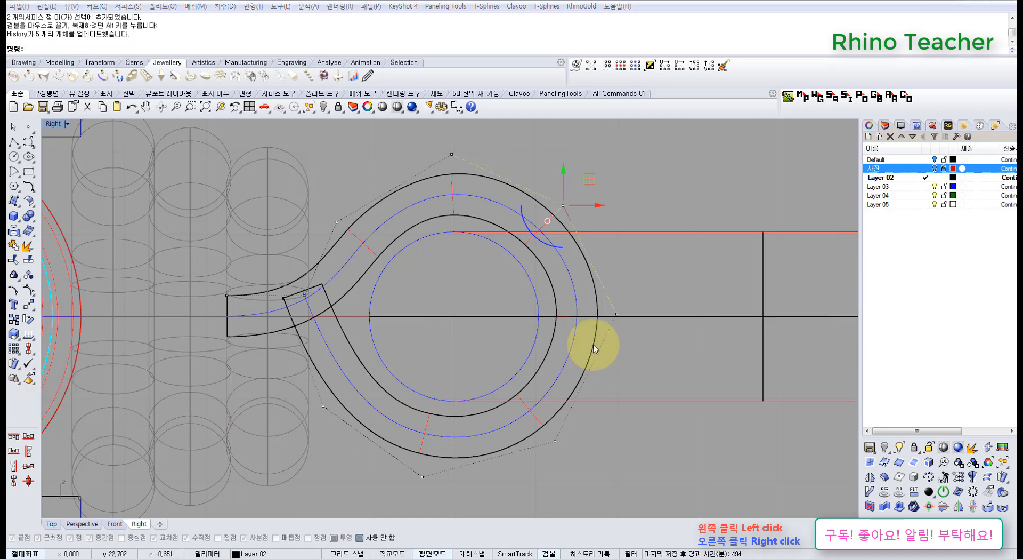
Step: Move the control points at the loop's bottom slightly down and away from the neck
right_click_drag(570, 329, 536, 308)
scroll(536, 309, "down", 6)
scroll(430, 318, "up", 4)
right_click_drag(576, 372, 552, 374)
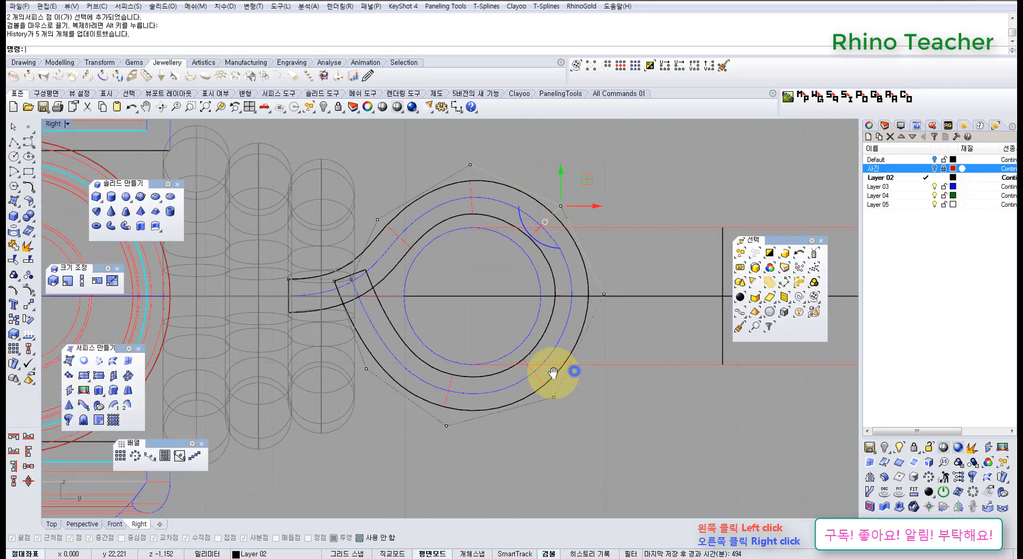
right_click_drag(486, 418, 507, 382)
scroll(494, 386, "up", 6)
left_click_drag(370, 366, 508, 413)
scroll(518, 408, "down", 4)
right_click_drag(526, 397, 472, 418)
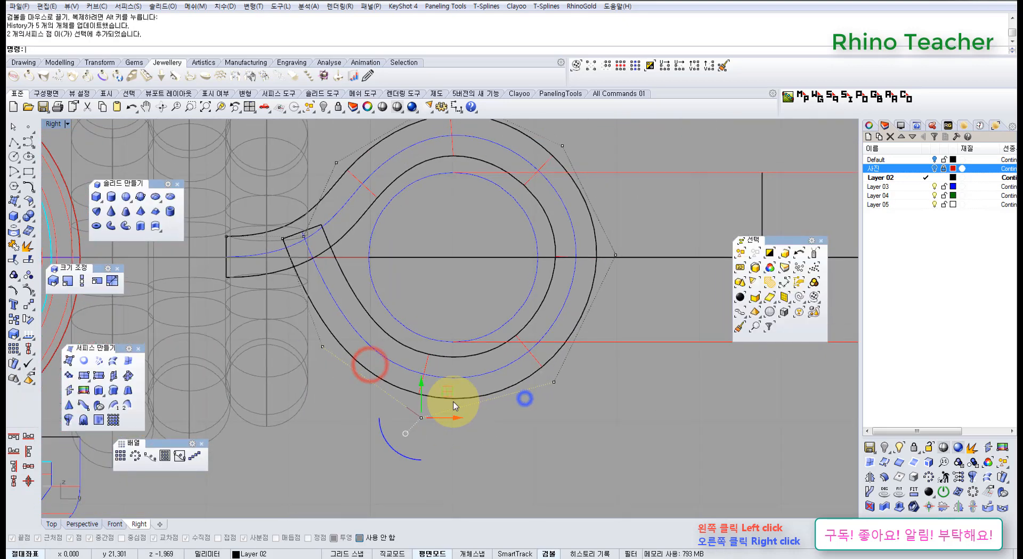
scroll(455, 405, "up", 2)
left_click_drag(440, 395, 443, 398)
scroll(468, 369, "down", 7)
right_click_drag(475, 326, 478, 374)
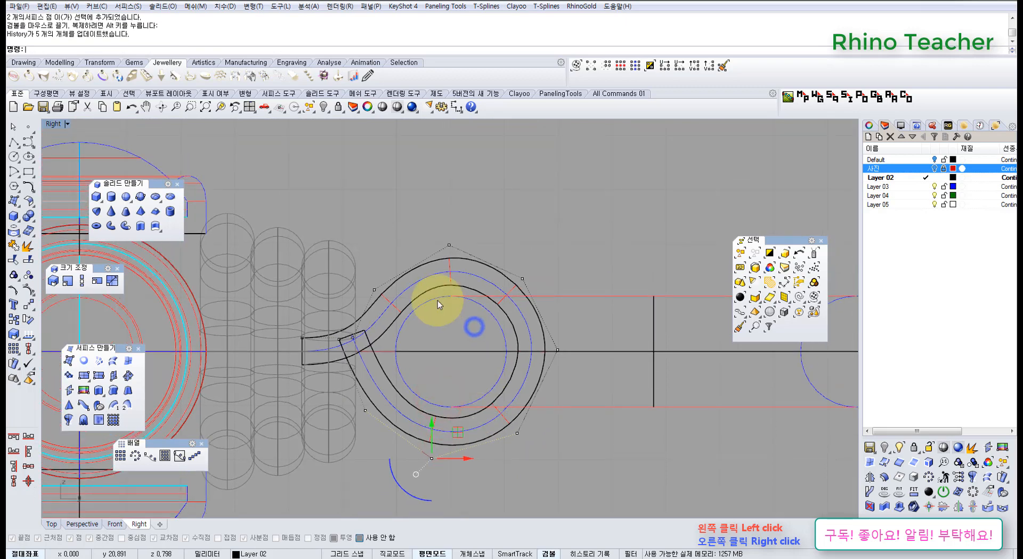
Step: Move the control points at the loop's crest slightly down toward the inner circle
scroll(440, 300, "up", 7)
scroll(460, 210, "down", 4)
right_click_drag(454, 216, 443, 219)
left_click_drag(430, 186, 471, 238)
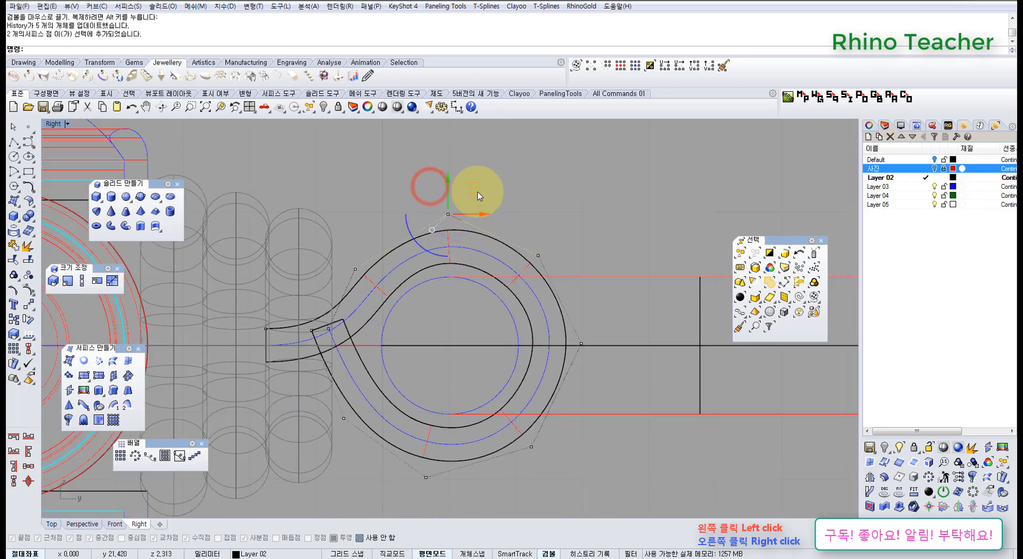
left_click_drag(478, 192, 485, 202)
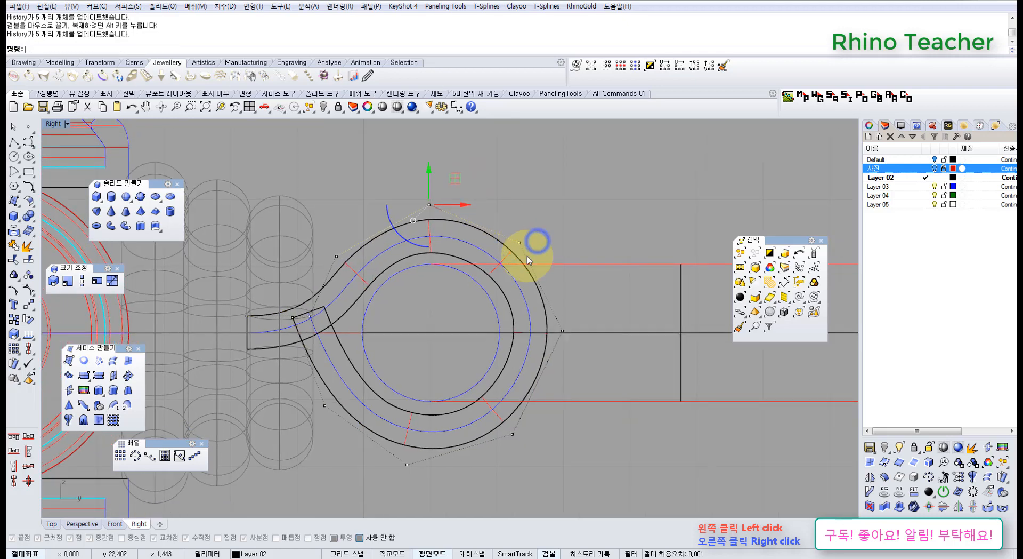
Step: Move the outermost far-side control points slightly down and inward, and turn off the loop's control points
scroll(532, 328, "up", 3)
left_click_drag(619, 371, 621, 372)
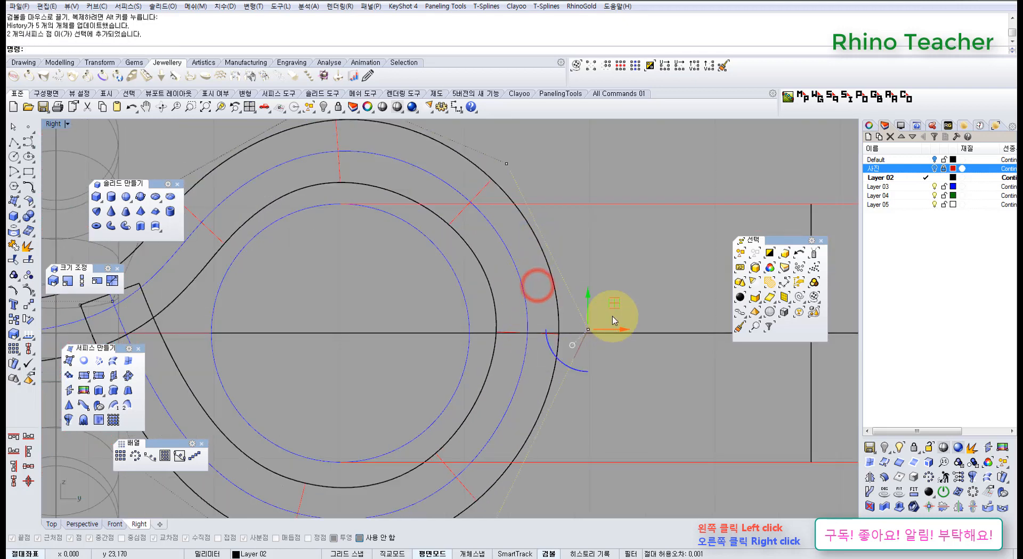
left_click_drag(612, 304, 608, 310)
scroll(608, 312, "down", 6)
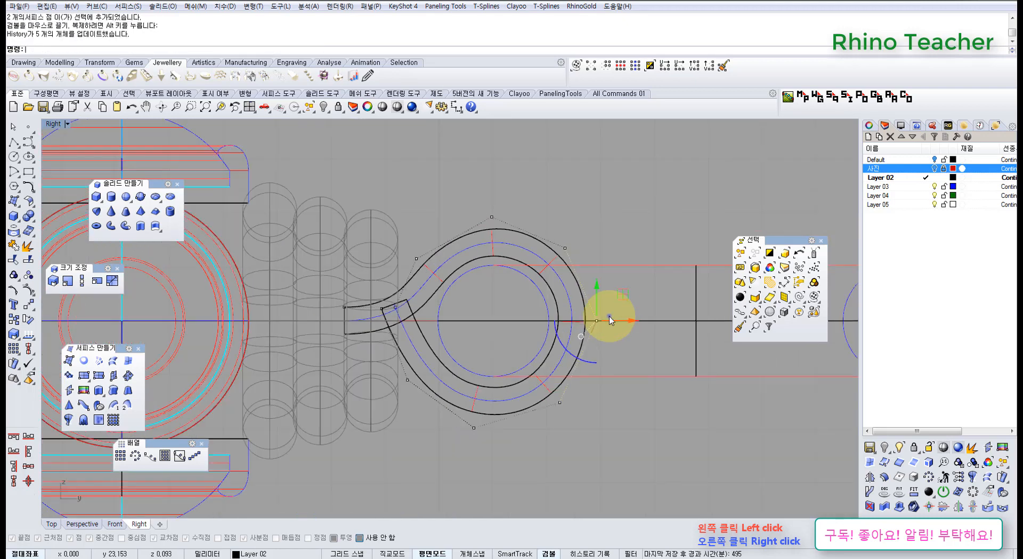
right_click_drag(609, 316, 506, 309)
key("Escape")
key("Escape")
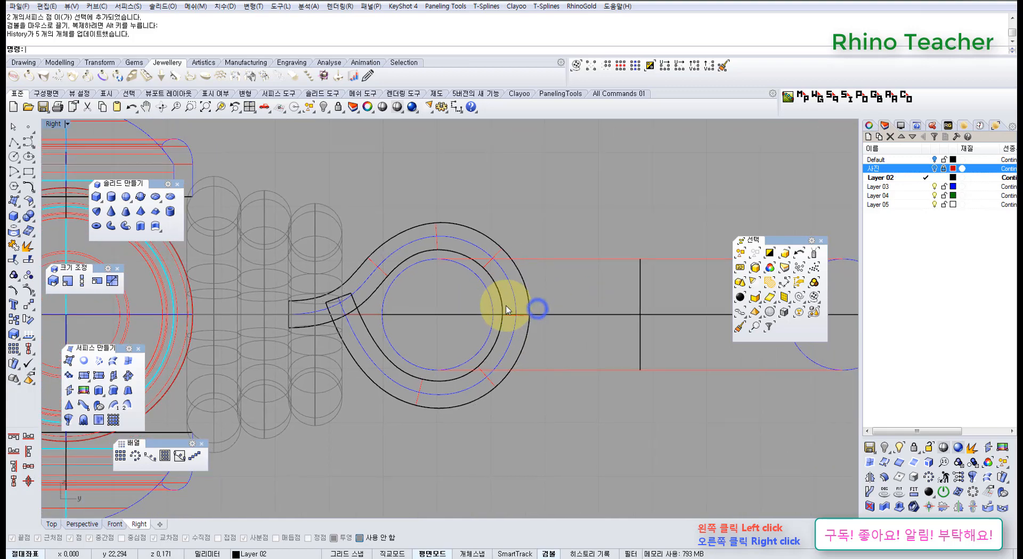
Step: Turn the loop's control points back on in the Right view and shift the six on its far side slightly outward
key("ctrl+F4")
scroll(505, 325, "down", 3)
mouse_move(536, 341)
right_mouse_down()
mouse_move(504, 365)
mouse_move(488, 297)
mouse_move(478, 307)
mouse_move(493, 341)
mouse_move(521, 340)
mouse_move(549, 388)
mouse_move(518, 337)
mouse_move(541, 320)
mouse_move(491, 315)
right_mouse_up()
scroll(504, 338, "up", 4)
left_click(517, 333)
key("F10")
key("ctrl+F2")
key("ctrl+F3")
left_click_drag(455, 198, 544, 412)
scroll(536, 344, "up", 1)
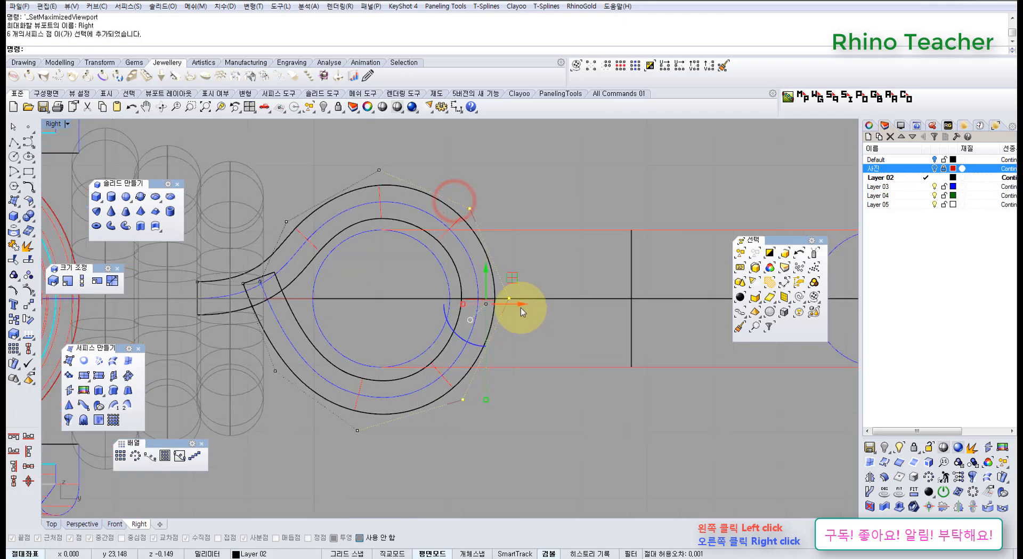
left_click_drag(525, 309, 525, 309)
left_click(543, 395)
scroll(509, 297, "up", 6)
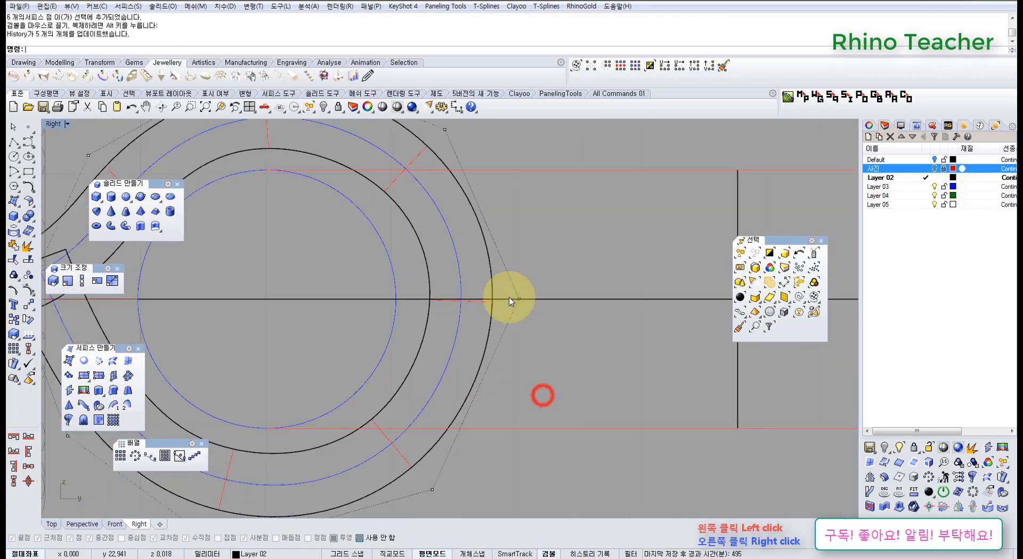
Step: Fine-adjust the position of the control points at the loop's lower far side
right_click_drag(465, 426, 478, 347)
mouse_move(407, 382)
left_mouse_down()
mouse_move(476, 434)
mouse_move(487, 419)
left_mouse_up()
scroll(563, 387, "down", 6)
mouse_move(580, 366)
right_mouse_down()
mouse_move(538, 353)
mouse_move(536, 363)
right_mouse_up()
Step: Join the four surfaces of the ring-side loop into one polysurface in the Perspective view
key("ctrl+F4")
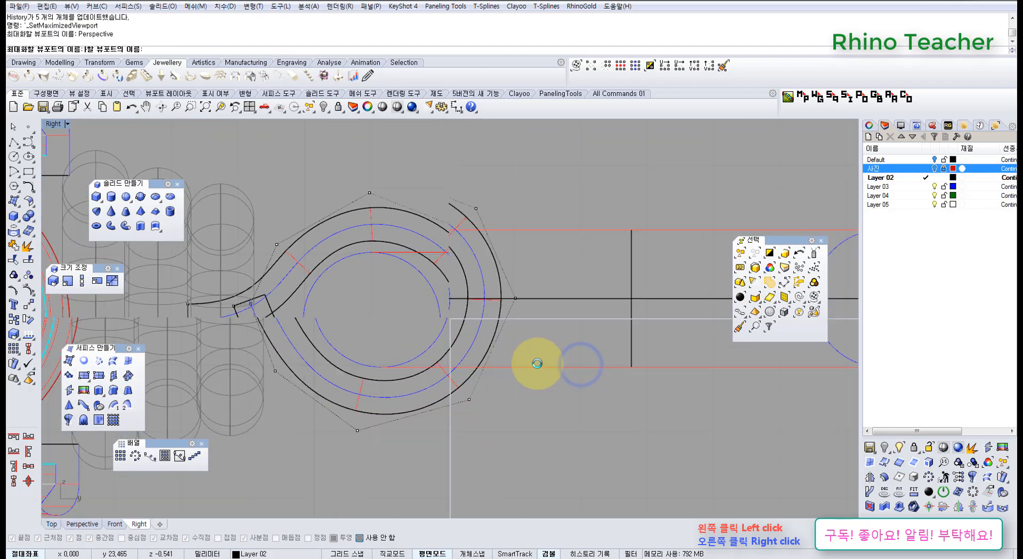
right_click_drag(529, 315, 443, 370)
scroll(440, 367, "up", 5)
scroll(399, 285, "down", 5)
left_click_drag(384, 253, 594, 437)
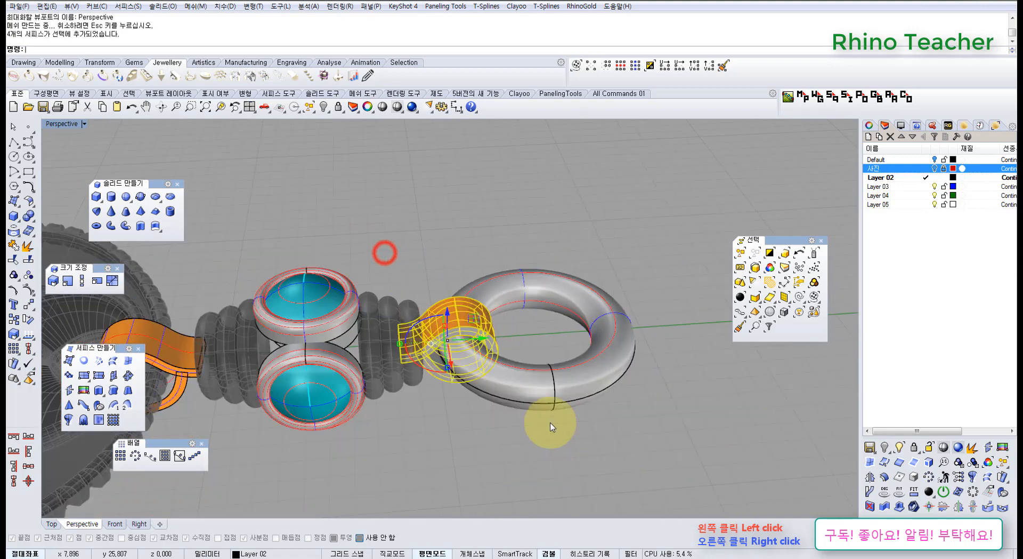
scroll(453, 411, "up", 4)
mouse_move(437, 409)
right_mouse_down()
mouse_move(434, 384)
mouse_move(431, 395)
right_mouse_up()
key("ctrl+j")
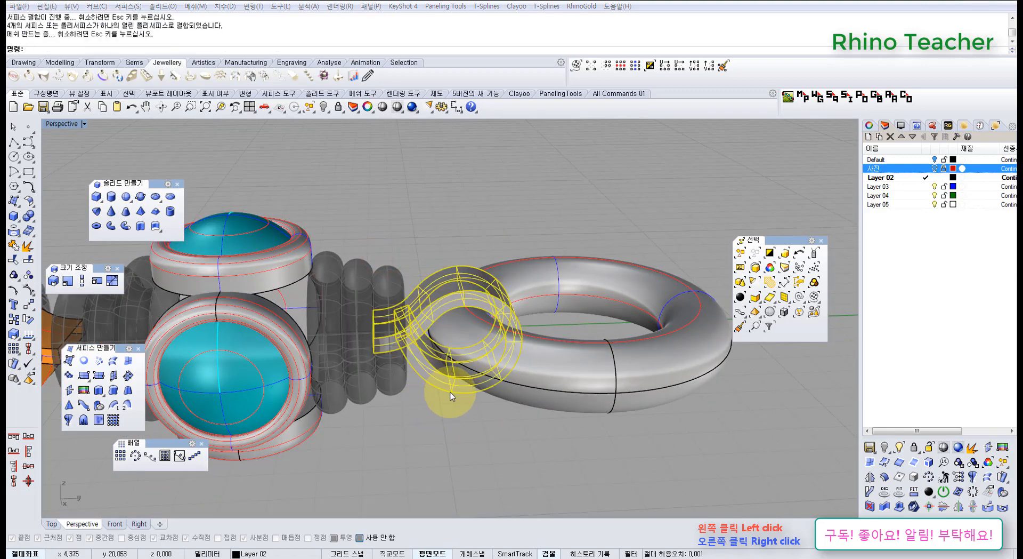
left_click(511, 305)
left_click(443, 457)
Step: Join the four surfaces of the heart-side loop into one polysurface
scroll(375, 415, "down", 4)
right_click_drag(373, 414, 591, 363)
right_click_drag(294, 245, 294, 254)
left_click_drag(258, 207, 431, 469)
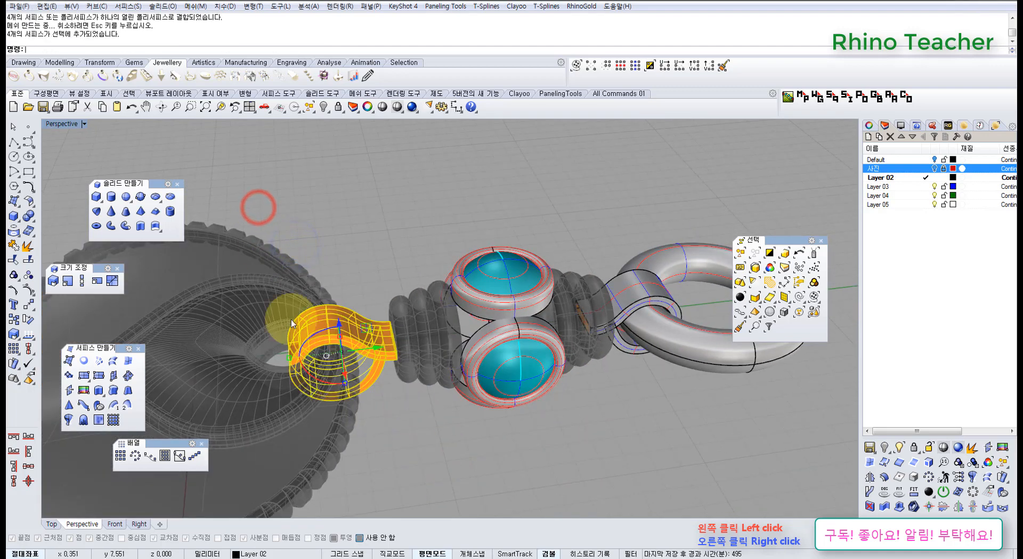
left_click(19, 248)
left_click(380, 237)
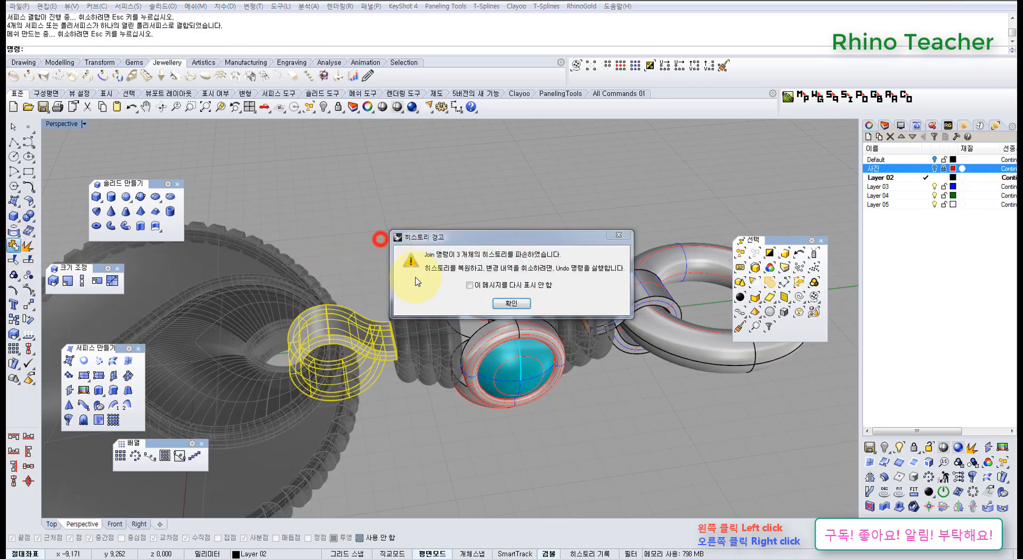
left_click(527, 302)
left_click(451, 431)
Step: Move both joined loops sideways together, clear of the connector, so that their open ends can be inspected
left_click(394, 352)
left_click(617, 305, "shift")
scroll(618, 306, "down", 4)
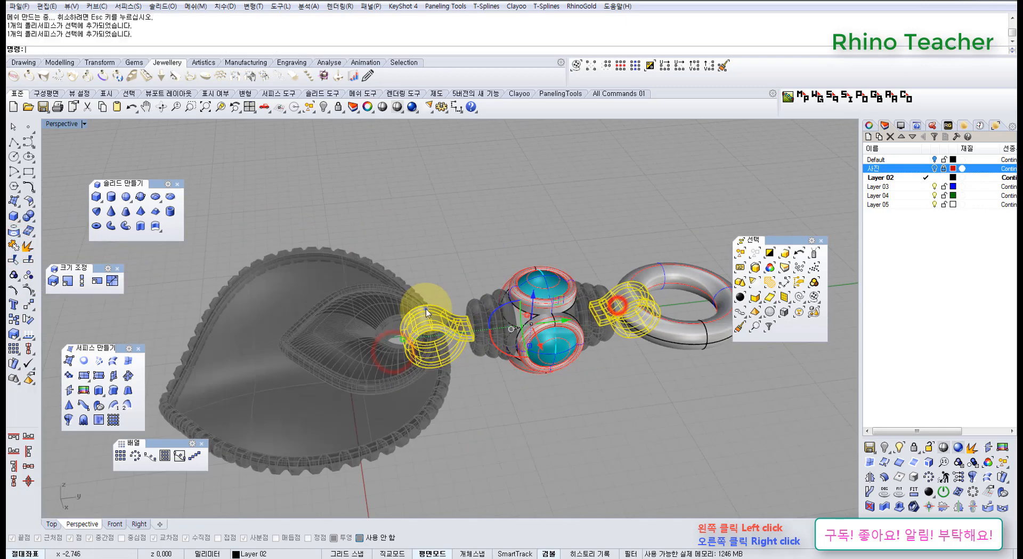
right_click_drag(427, 311, 527, 299)
scroll(474, 262, "up", 3)
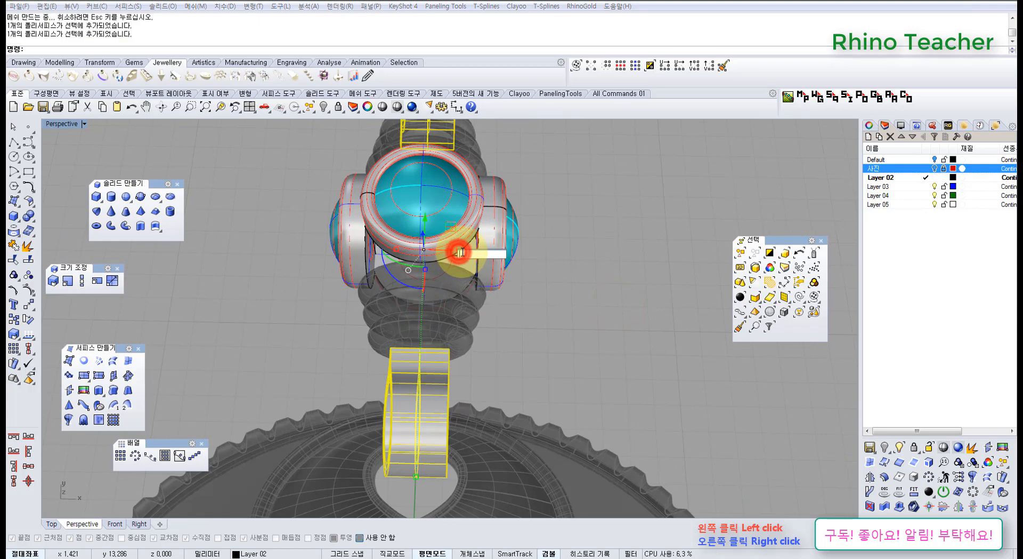
left_click(561, 342)
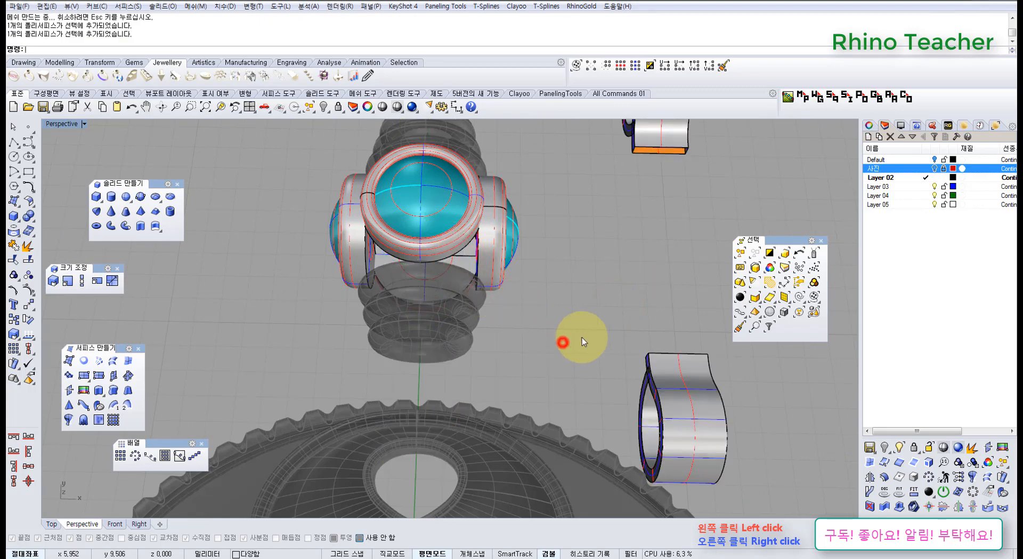
right_click_drag(583, 336, 470, 322)
right_click_drag(519, 379, 397, 258, "shift")
scroll(396, 259, "down", 5)
scroll(385, 313, "up", 4)
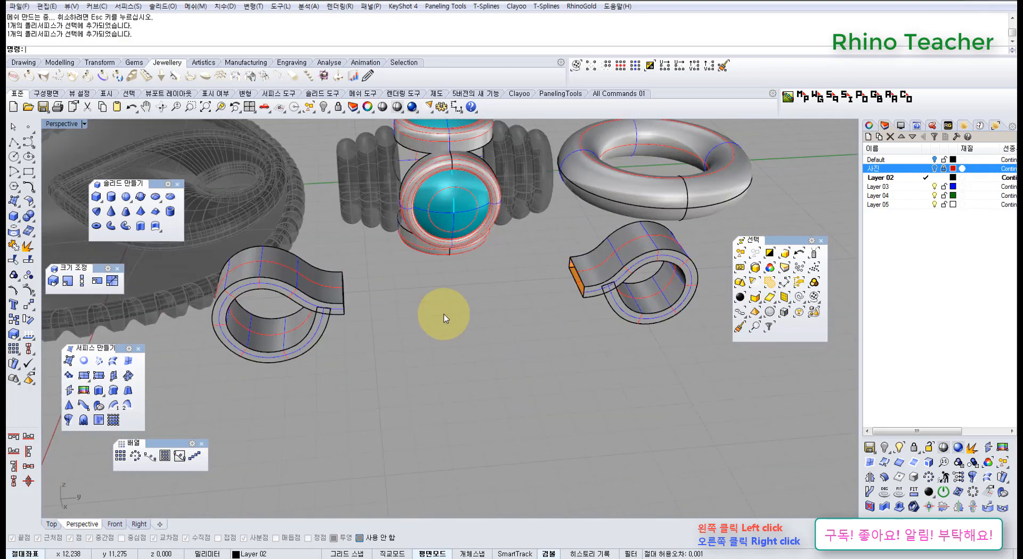
Step: Try lofting a surface between one pair of facing end edges of the two loops, and delete that surface
right_click_drag(474, 290, 249, 328)
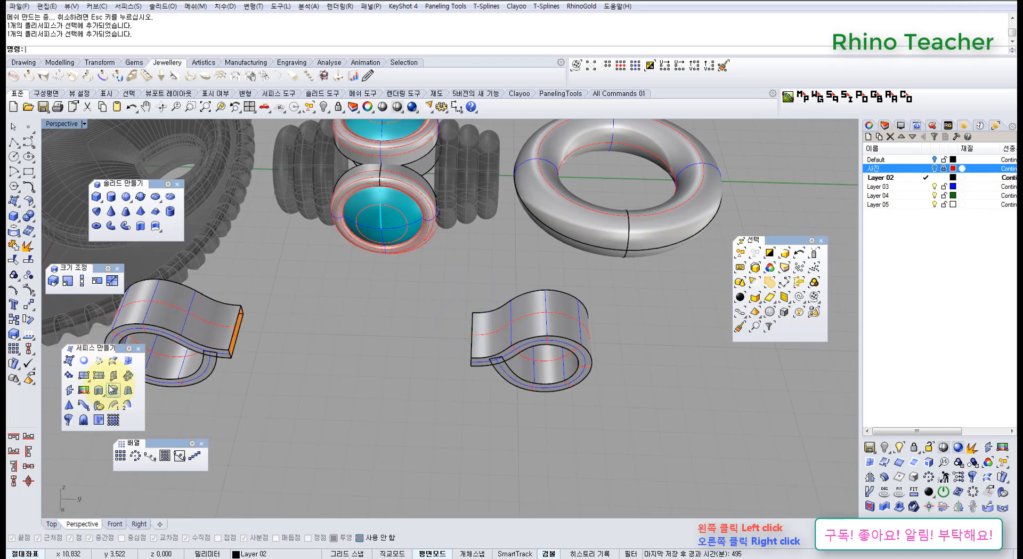
left_click(219, 349)
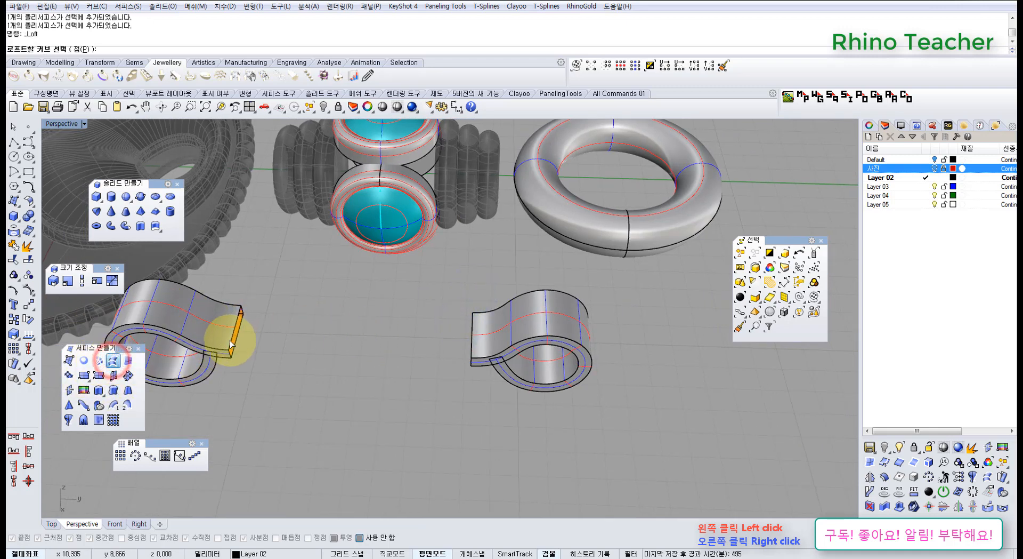
left_click(472, 348)
key("Return")
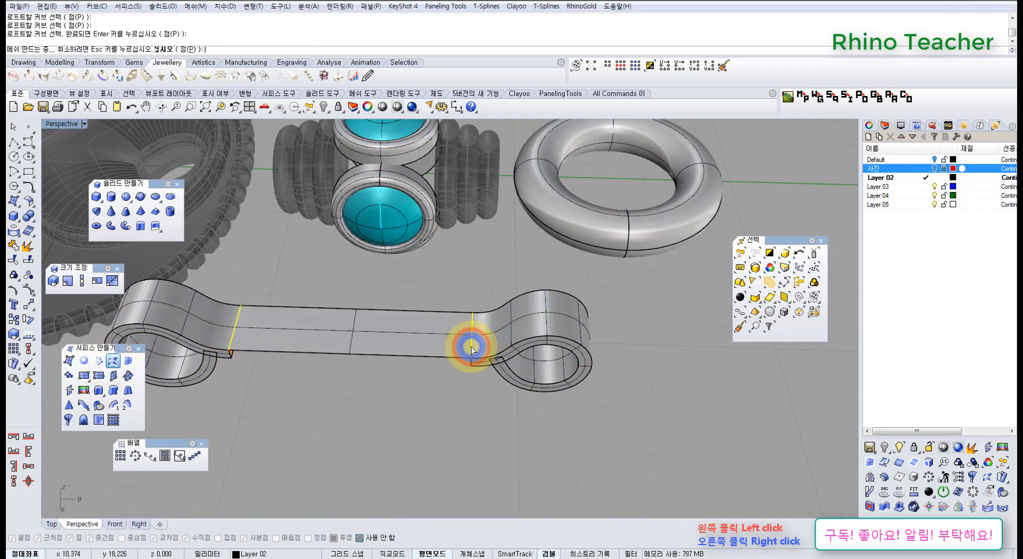
right_click_drag(391, 402, 447, 353)
left_click(447, 353)
key("Delete")
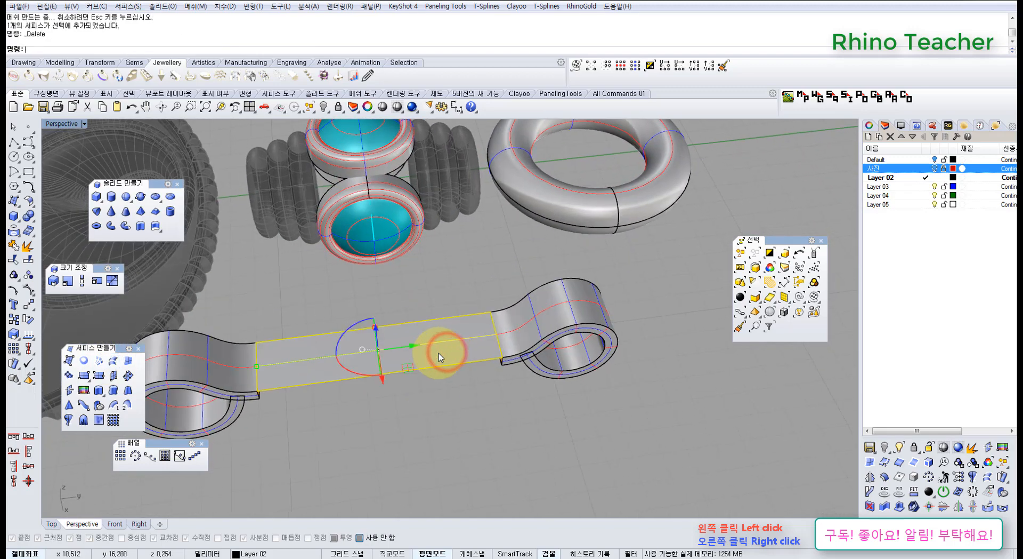
Step: Duplicate the four border edges at the facing open end of each loop as curves
left_click(234, 364)
left_click(310, 394)
right_click_drag(273, 377, 308, 366, "shift")
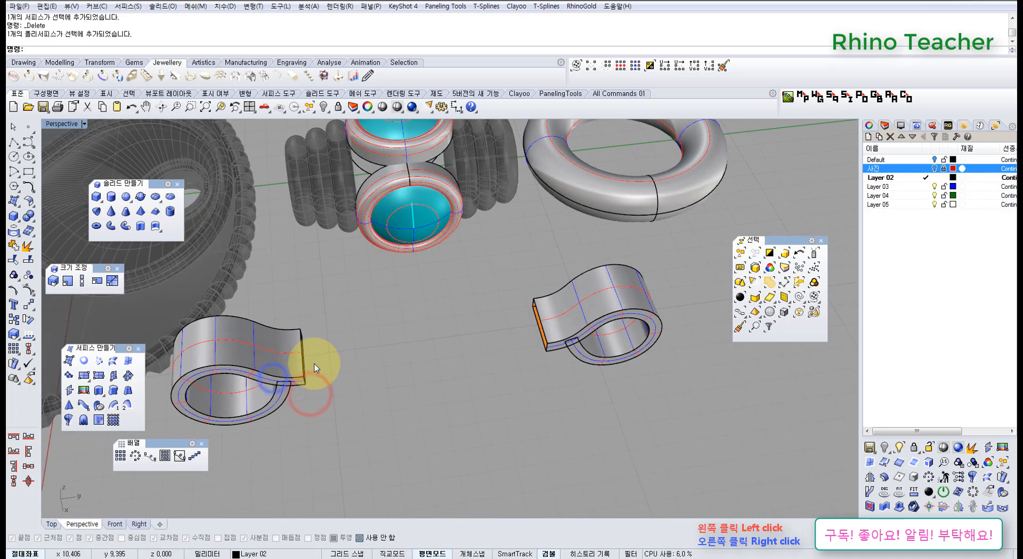
left_click(14, 203)
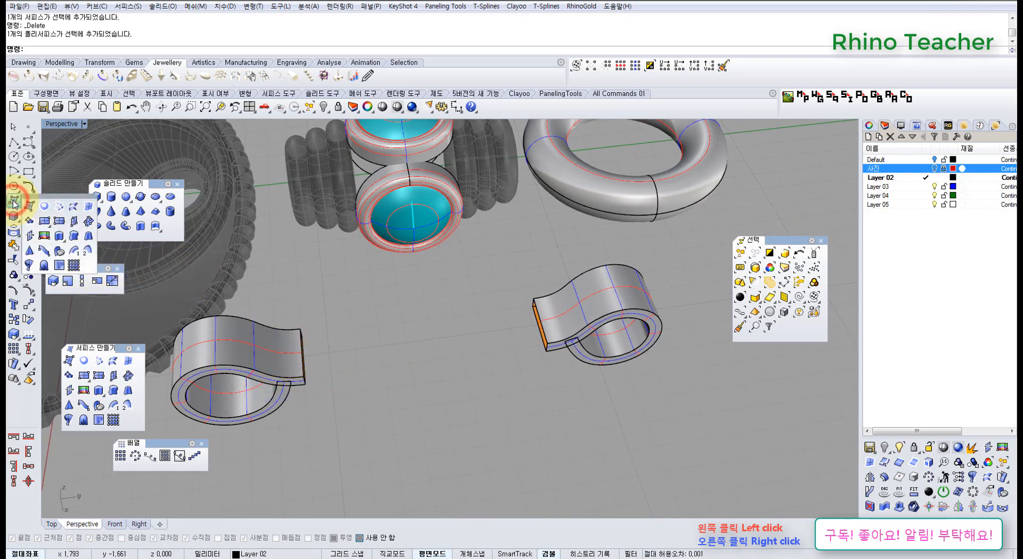
left_click(12, 231)
left_click(60, 238)
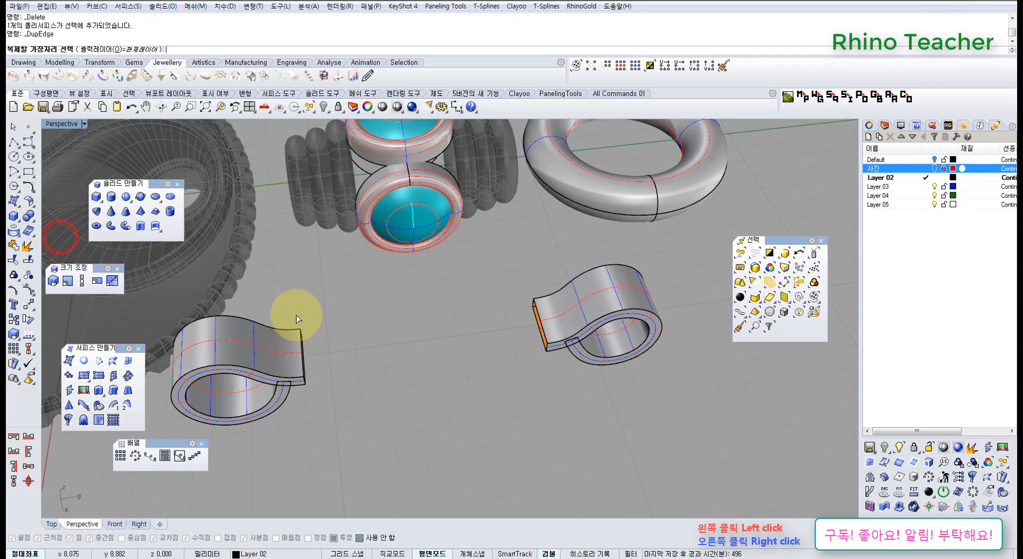
left_click_drag(296, 314, 347, 408)
left_click_drag(524, 291, 548, 365)
key("Return")
Step: Join the duplicated edges into one closed curve per loop end and loft a Normal-style bar between the two curves
left_click(547, 368)
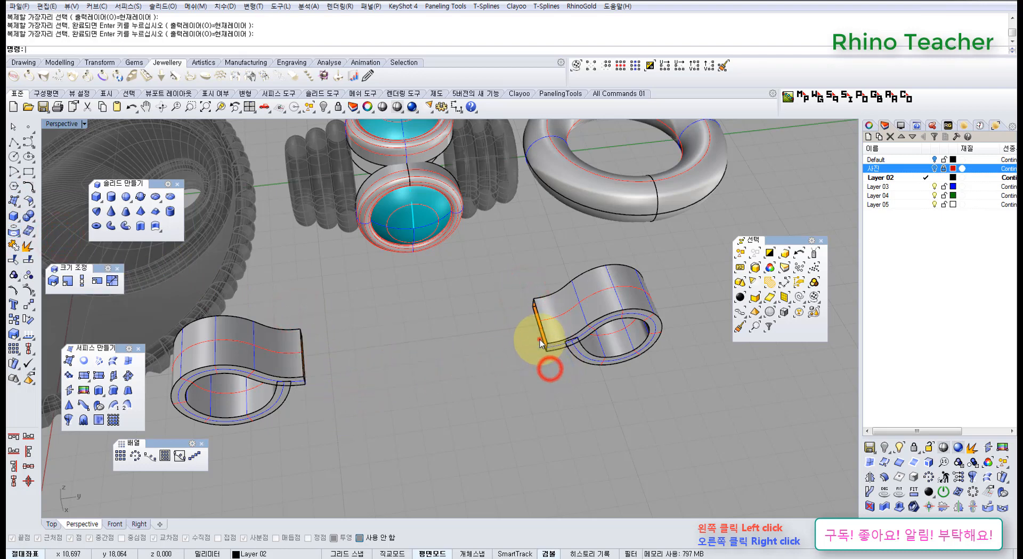
left_click(540, 342)
left_click_drag(292, 282, 373, 418)
left_click_drag(461, 264, 559, 399)
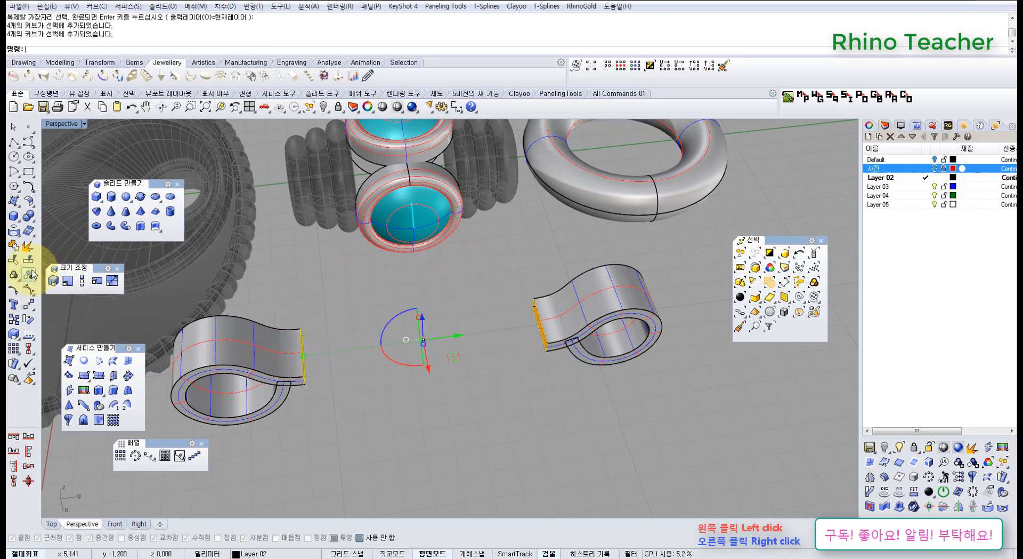
left_click(113, 360)
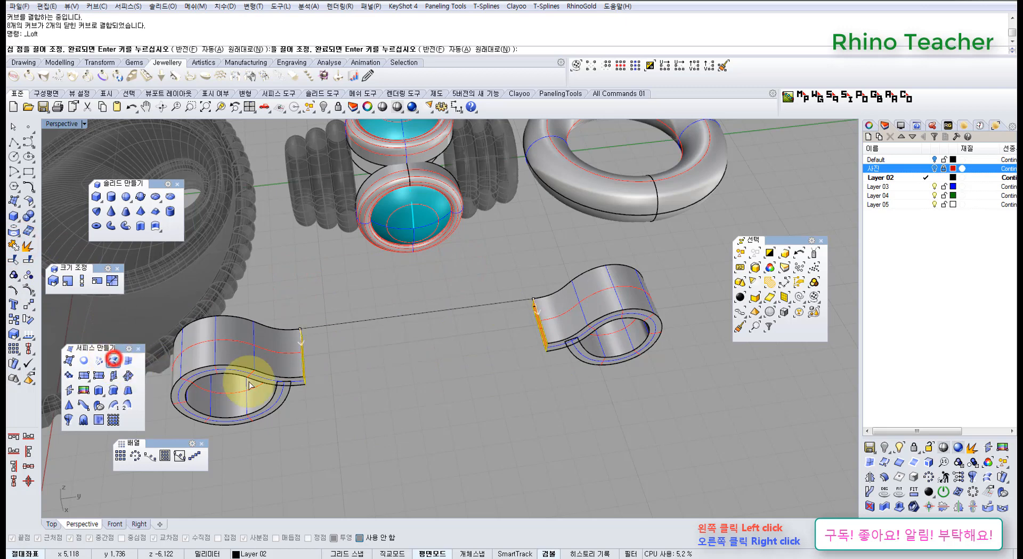
key("Return")
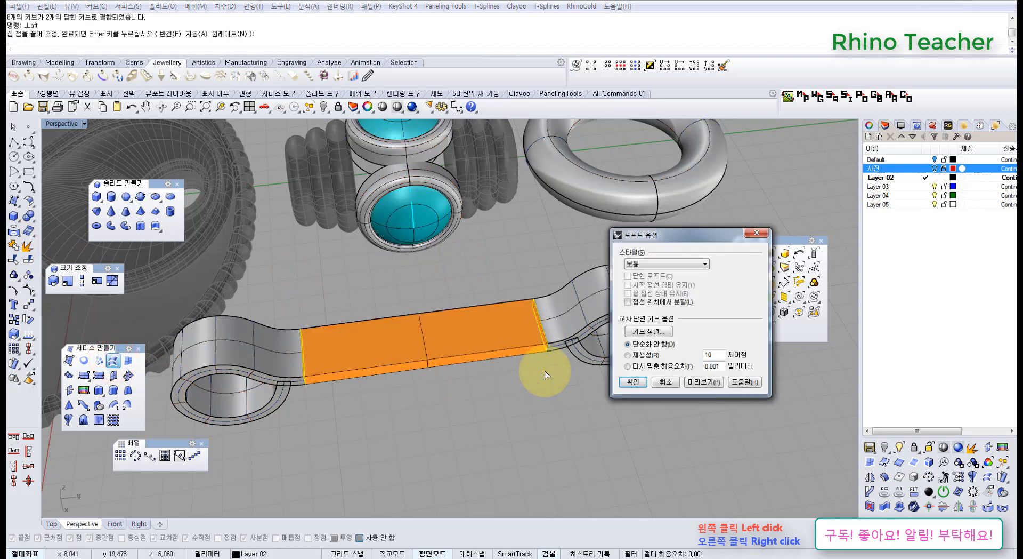
left_click(545, 371)
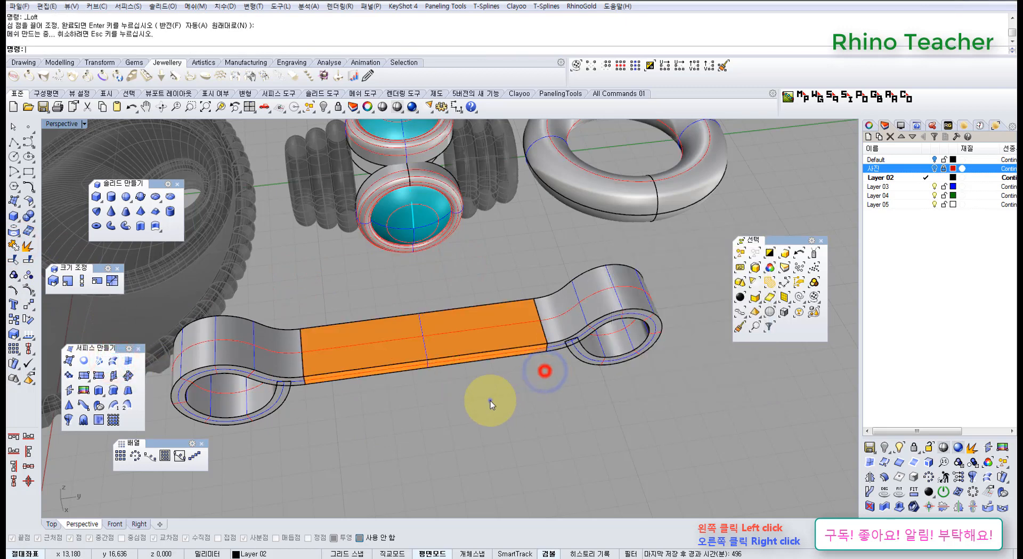
Step: Delete the leftover closed profile curves at the two ends of the lofted bar
right_click_drag(491, 401, 326, 366)
left_click(267, 304)
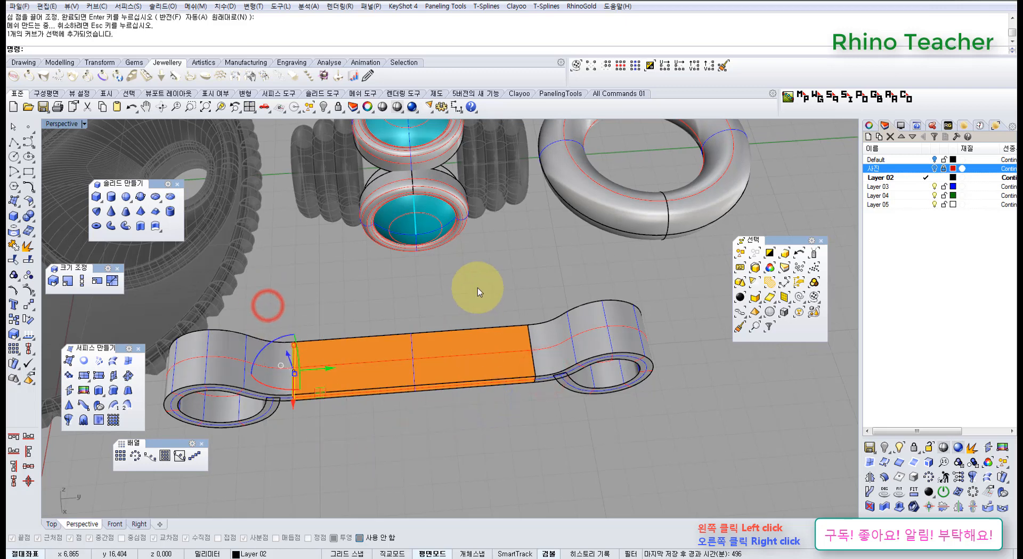
left_click(487, 298)
key("Delete")
Step: Join both loops and the lofted bar between them into one polysurface
left_click_drag(588, 415, 204, 299)
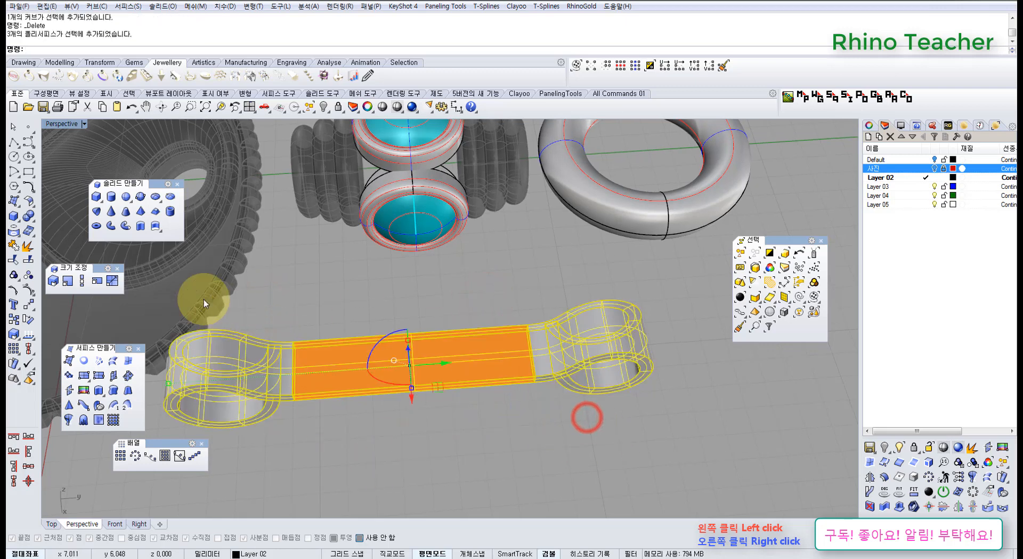
left_click(13, 245)
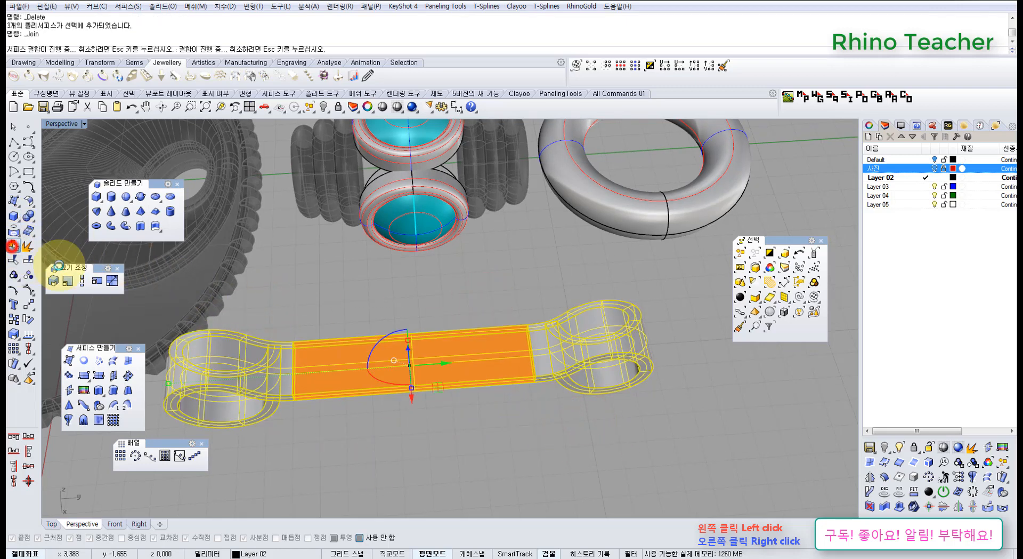
left_click(318, 441)
Step: Cap the planar openings at the inner loop ends to make the joined link a solid
right_click_drag(290, 413, 311, 426)
scroll(314, 421, "up", 5)
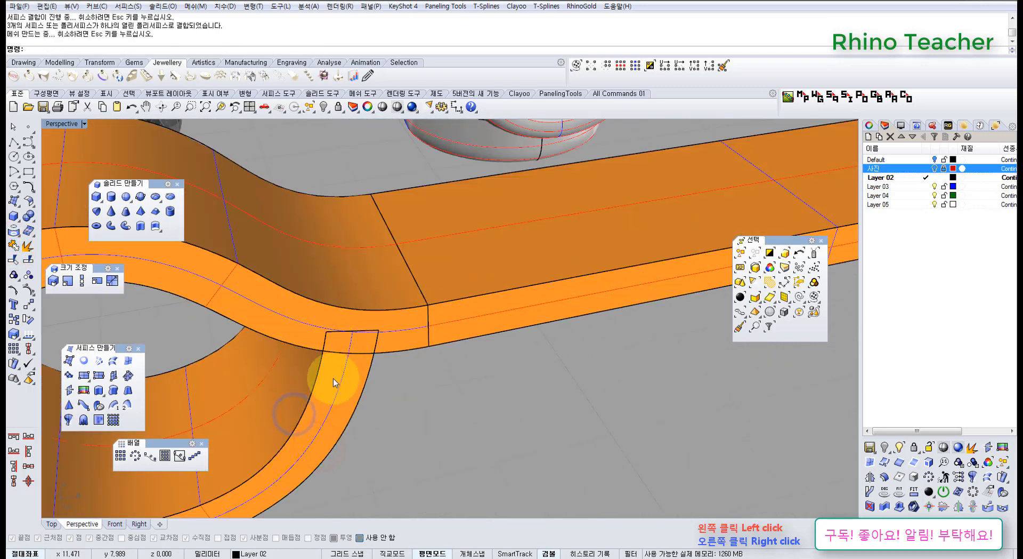
left_click(335, 383)
scroll(379, 363, "down", 4)
right_click_drag(371, 371, 373, 353)
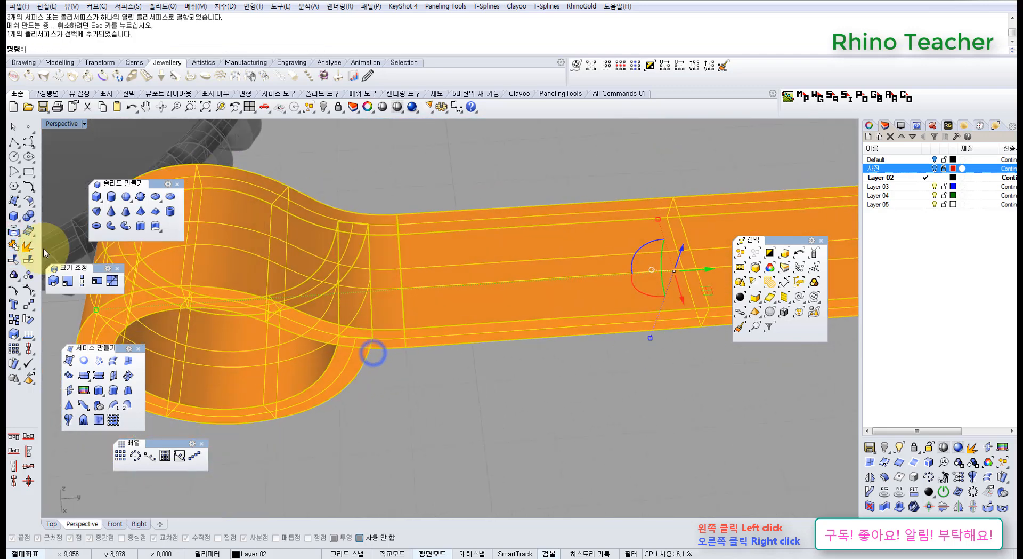
left_click(28, 216)
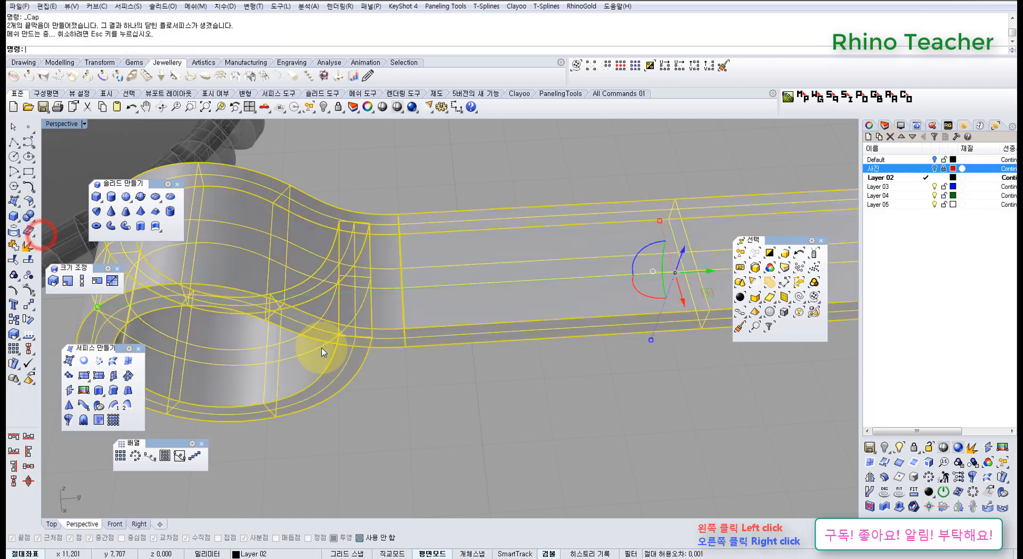
scroll(495, 385, "down", 5)
right_click_drag(621, 382, 414, 332, "shift")
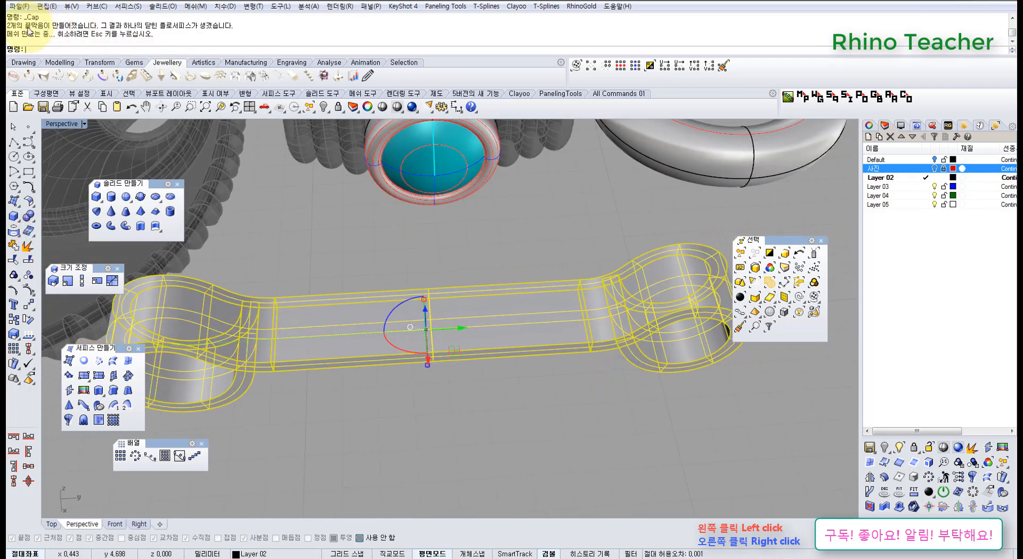
left_click(468, 421)
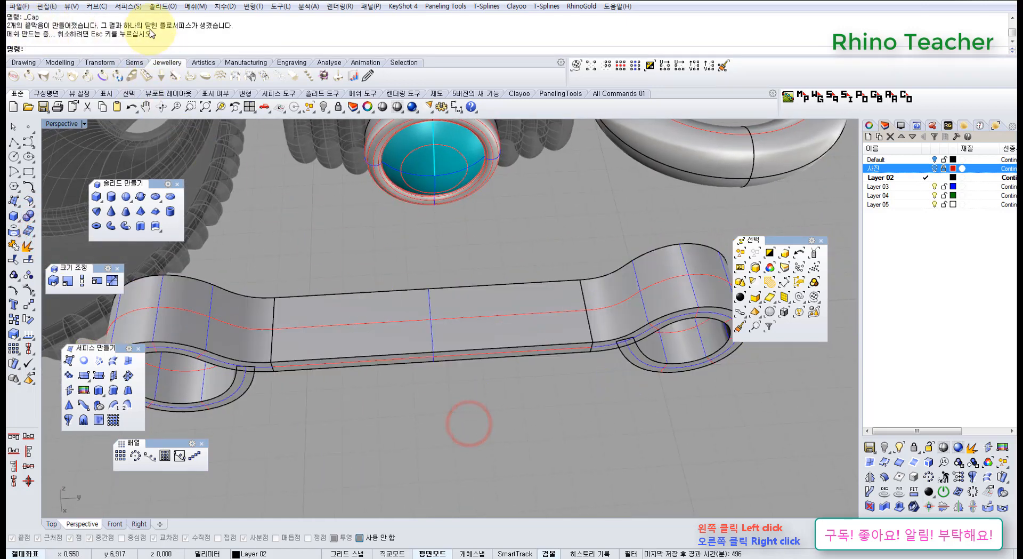
Step: Check the capped link's object type in its properties
left_click(870, 126)
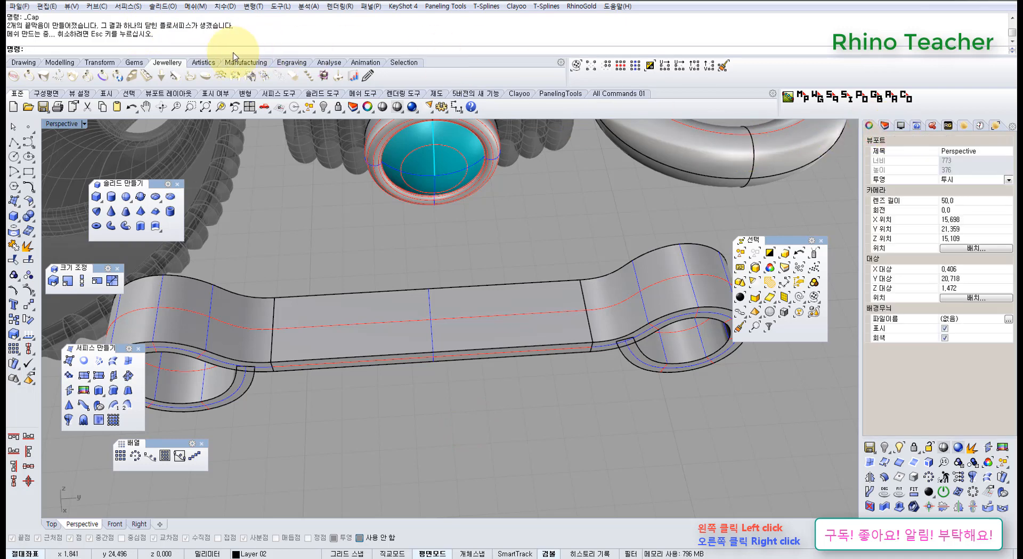
left_click(555, 336)
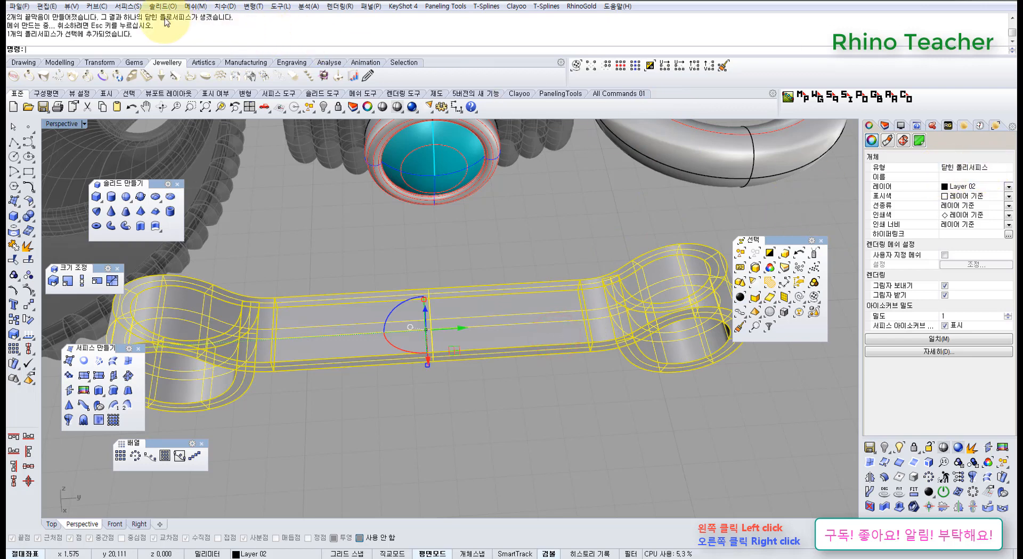
right_click_drag(420, 220, 432, 209)
left_click(453, 220)
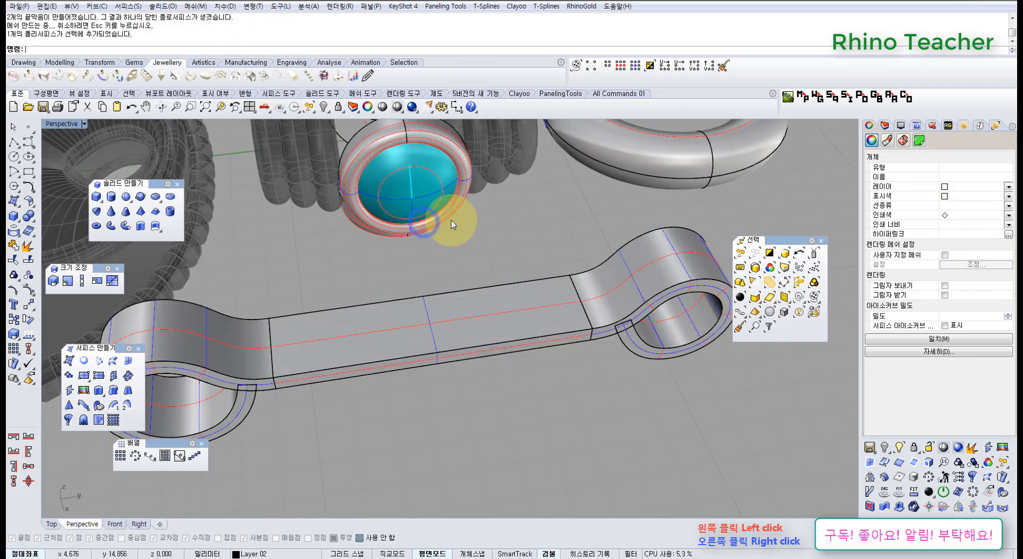
Step: Move the solid link sideways in the Top view, back onto the centre axis through the gem connector, and review it in Perspective
scroll(452, 222, "down", 7)
right_click_drag(449, 301, 509, 324)
left_click(431, 300)
right_click_drag(425, 304, 466, 333)
key("ctrl+F1")
scroll(466, 336, "down", 6)
right_click_drag(516, 377, 428, 249)
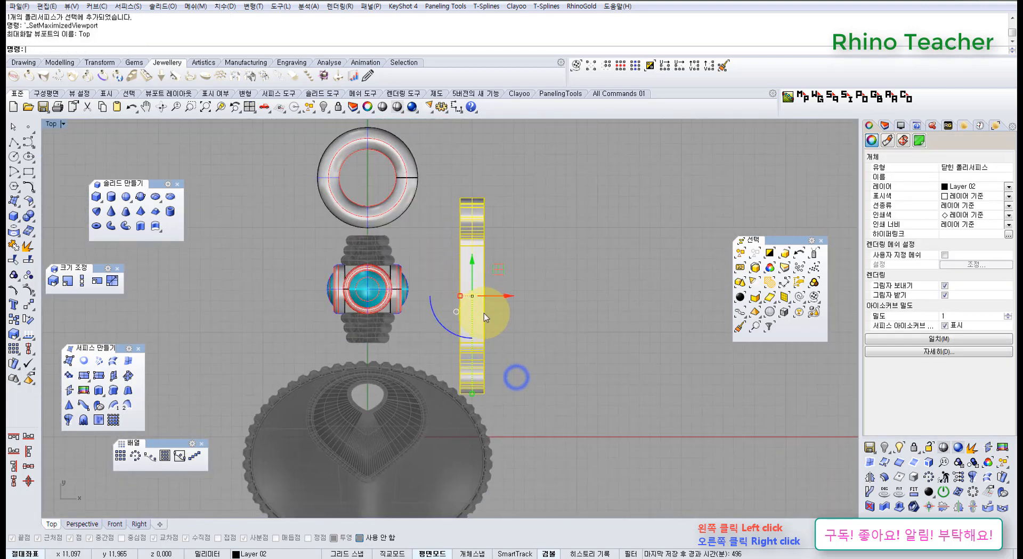
left_click(505, 299)
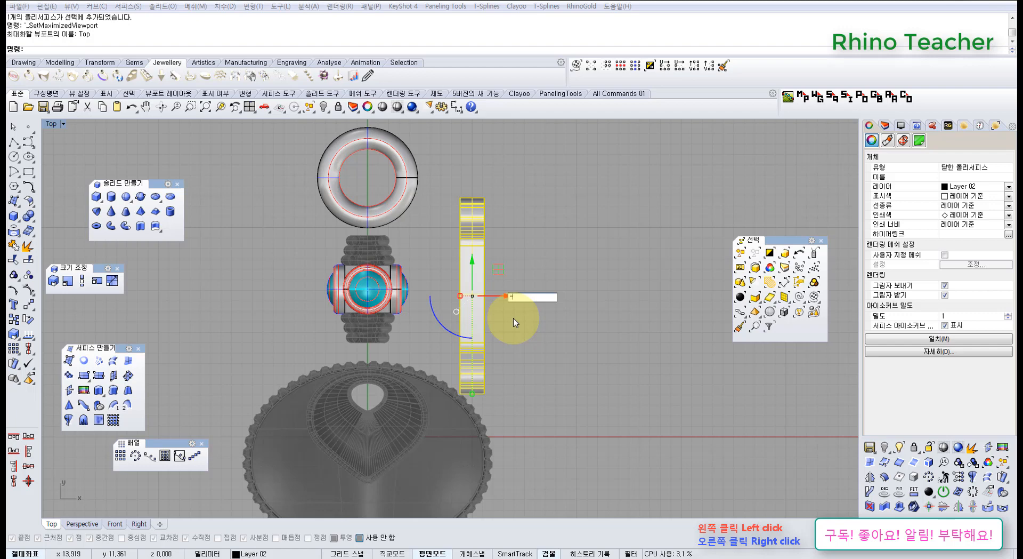
key("Return")
key("ctrl+Tab")
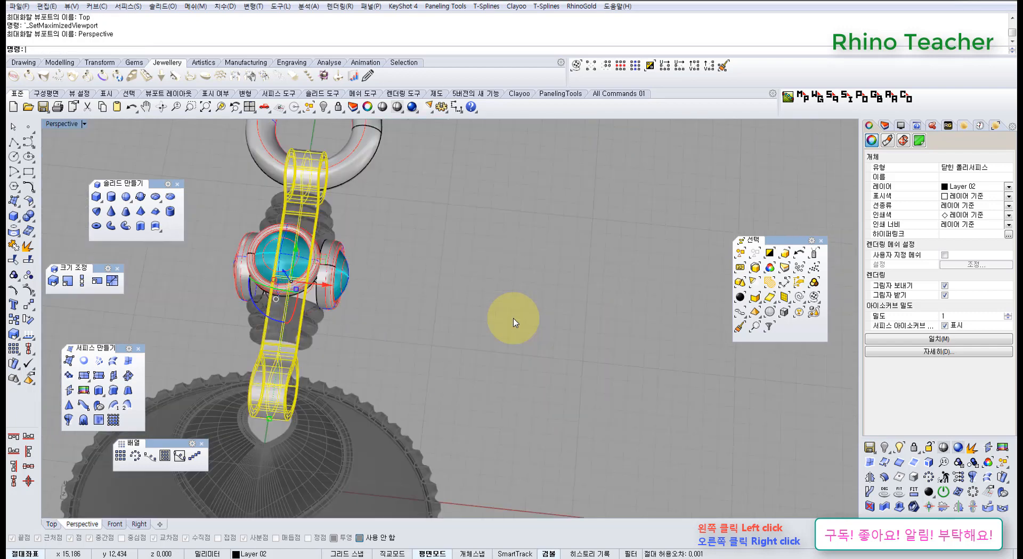
right_click_drag(514, 323, 400, 347)
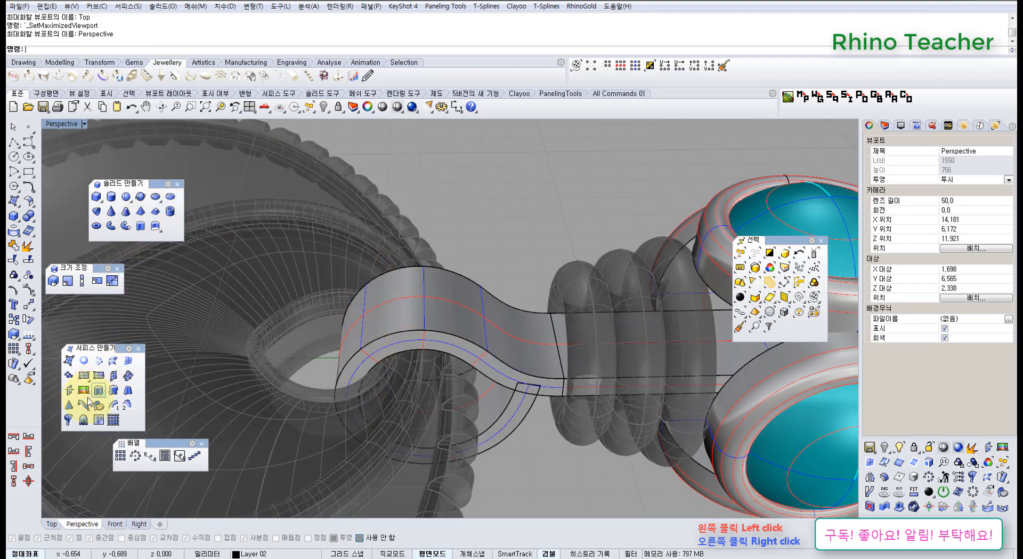
Step: Close the floating array, surface, scale, selection and solid creation toolbars to clear the Perspective view
left_click(202, 443)
left_click(137, 348)
left_click(116, 268)
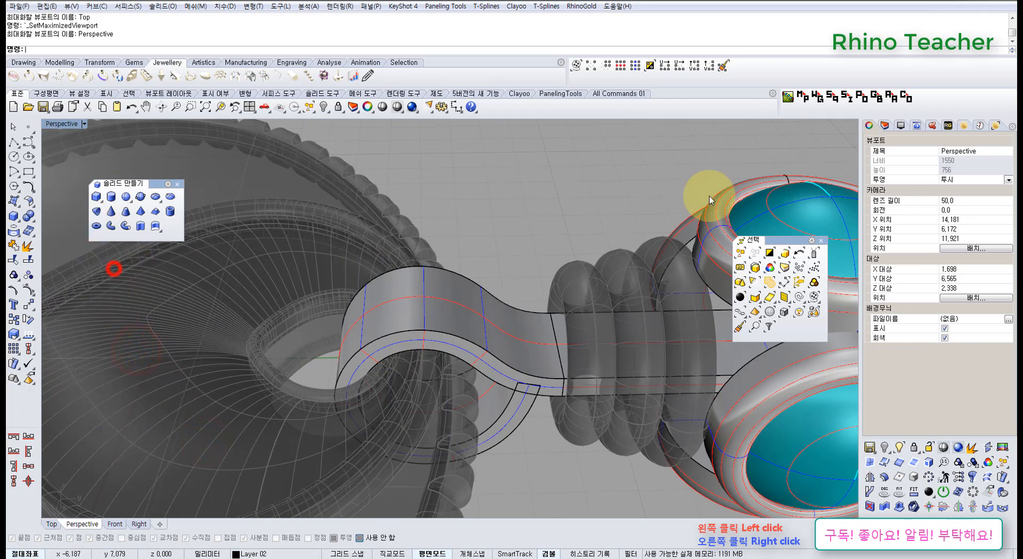
left_click(822, 240)
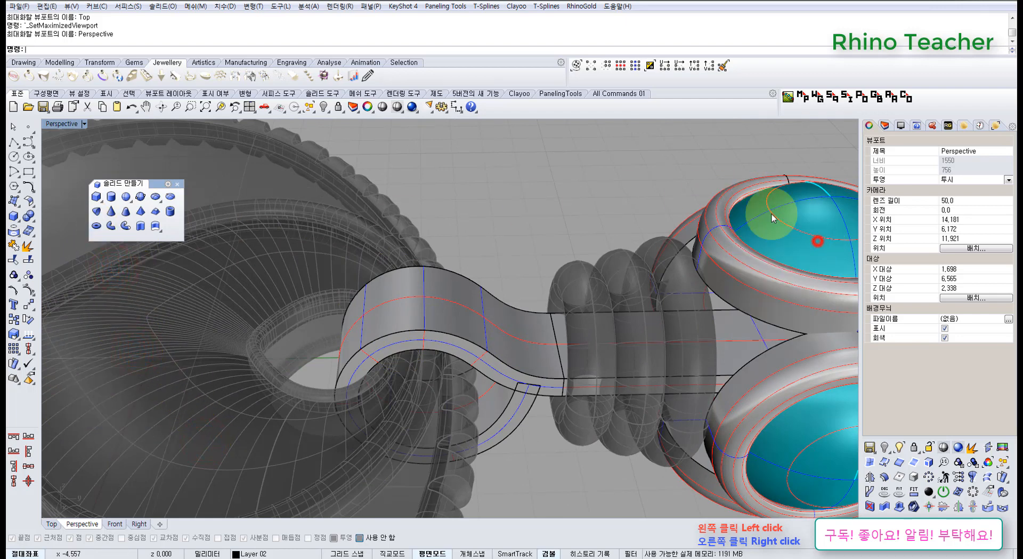
left_click(177, 184)
Step: Start an edge fillet with radius 0.24 and select the edges of the link's loop through the heart pendant
left_click(27, 216)
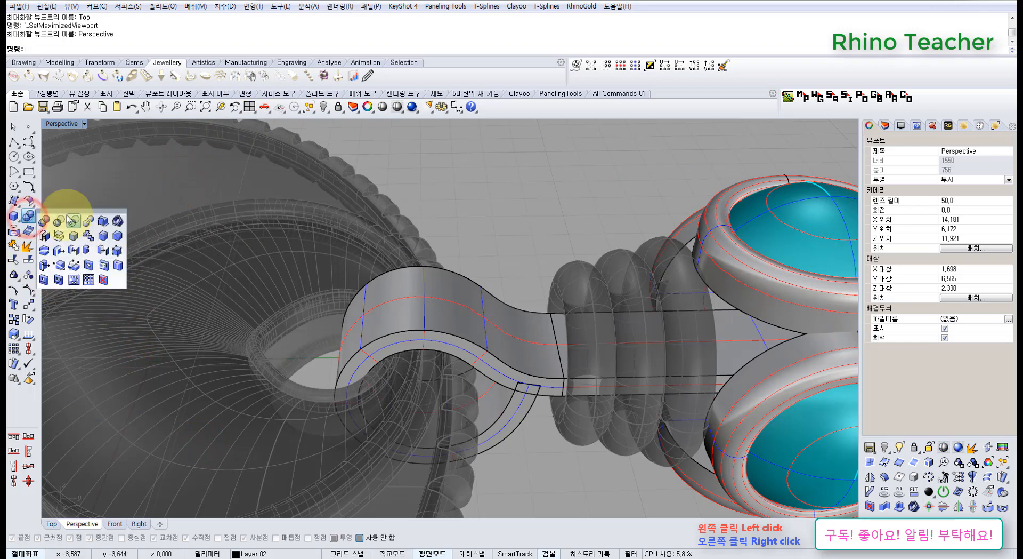
left_click_drag(70, 212, 79, 193)
left_click(114, 221)
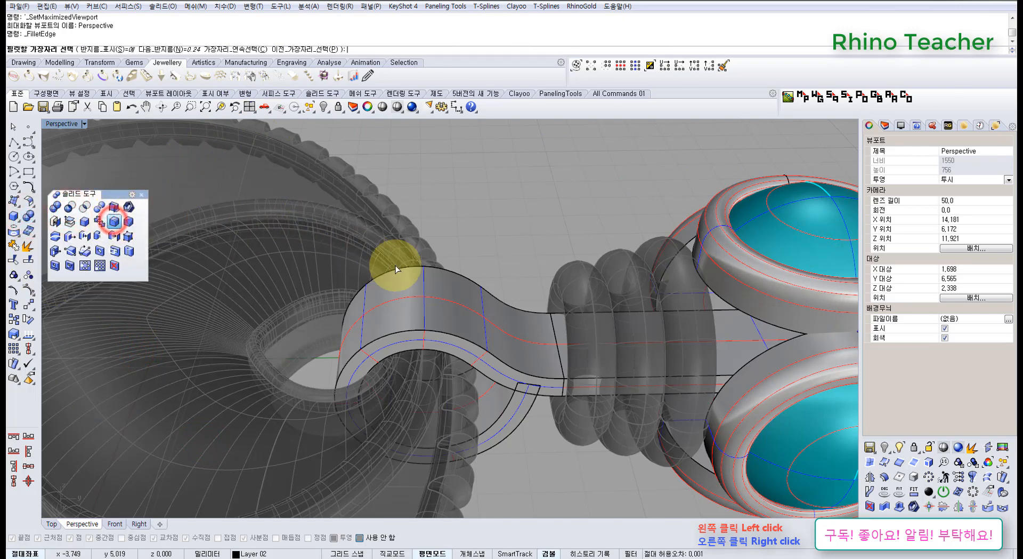
scroll(397, 269, "down", 7)
right_click_drag(484, 318, 330, 349)
scroll(349, 339, "up", 6)
scroll(331, 350, "down", 6)
left_click_drag(338, 407, 304, 275)
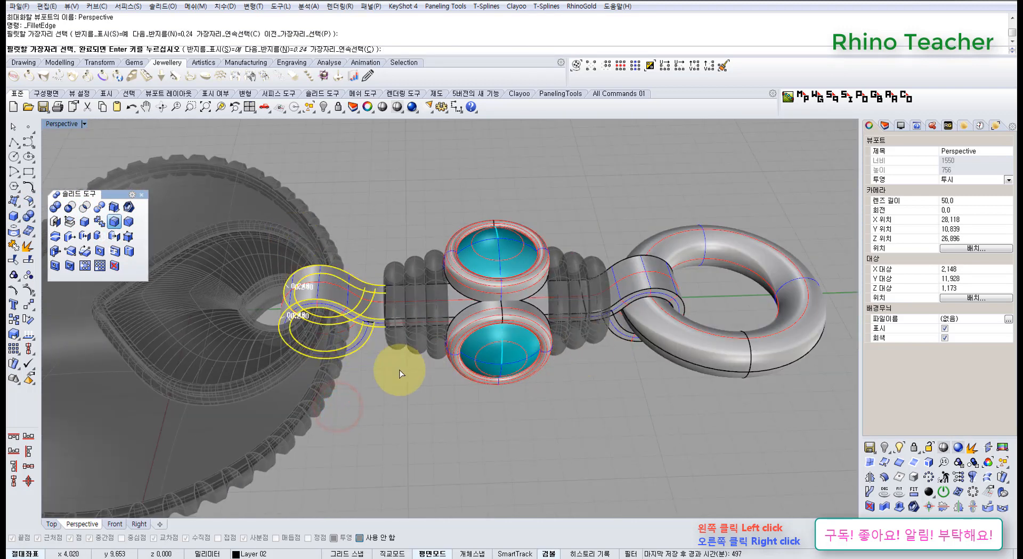
Step: Add the edges of the link's bar and ring-side loop to the selection and apply the 0.24 edge fillet
left_click_drag(401, 373, 389, 258)
right_click_drag(563, 315, 447, 365, "shift")
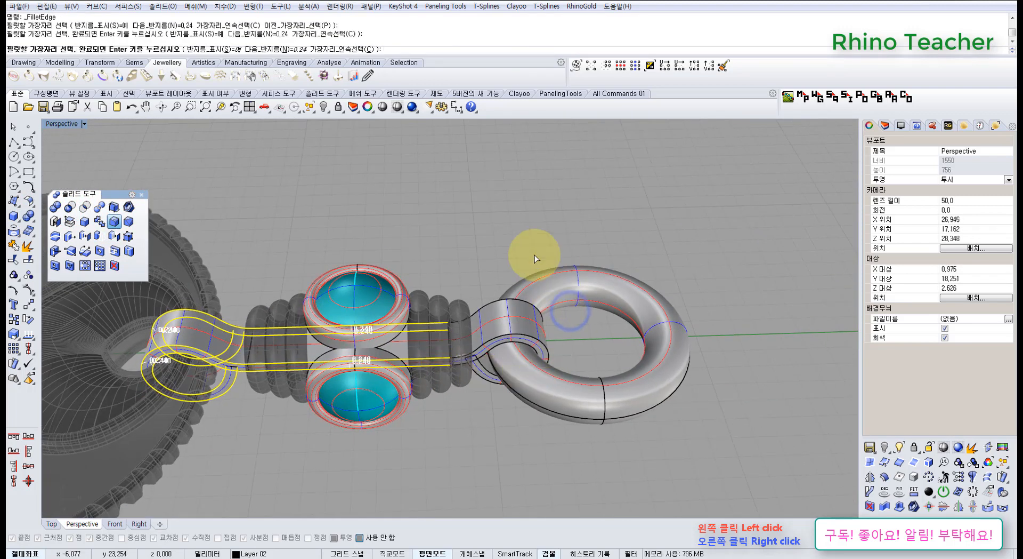
left_click_drag(516, 251, 503, 345)
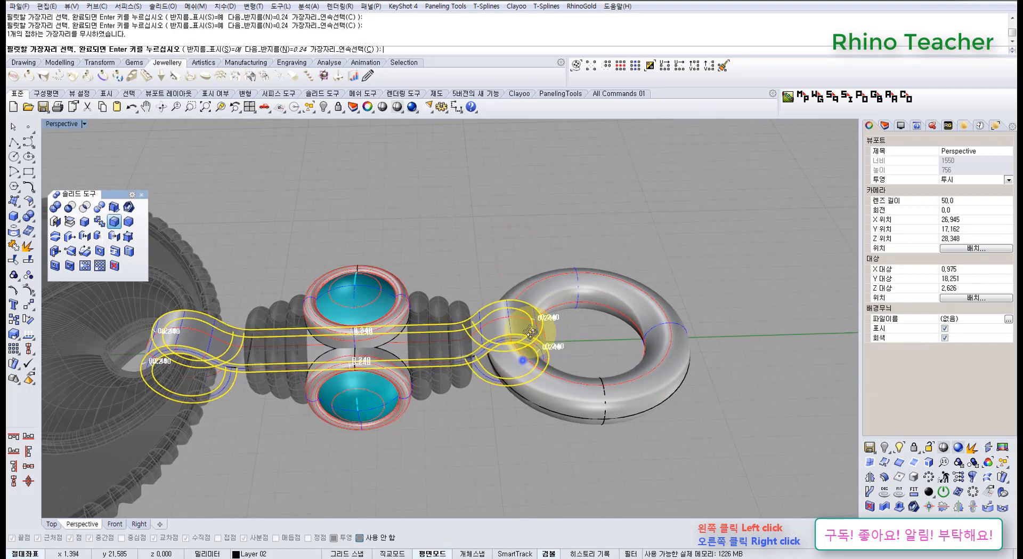
right_click_drag(531, 332, 496, 340)
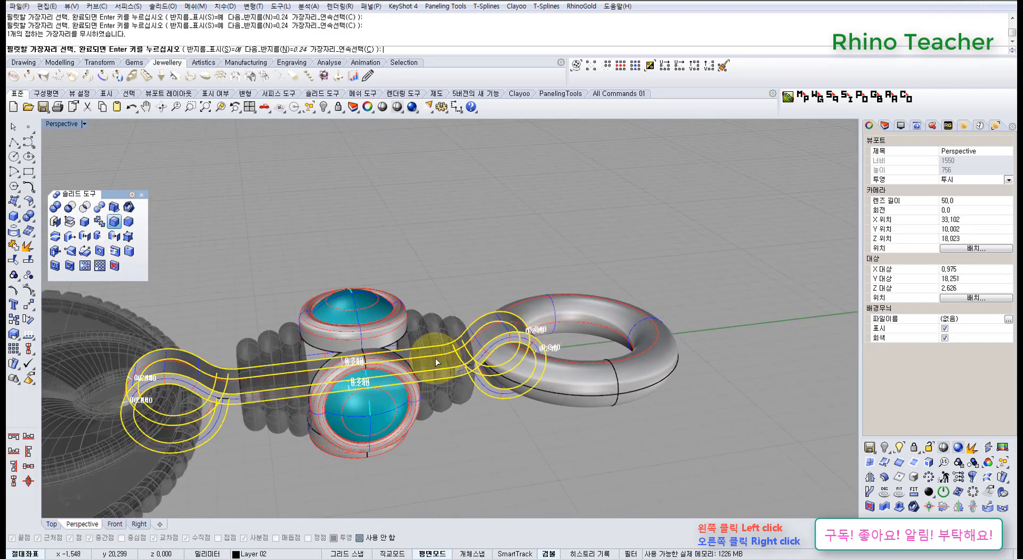
right_click(511, 311)
right_click(509, 333)
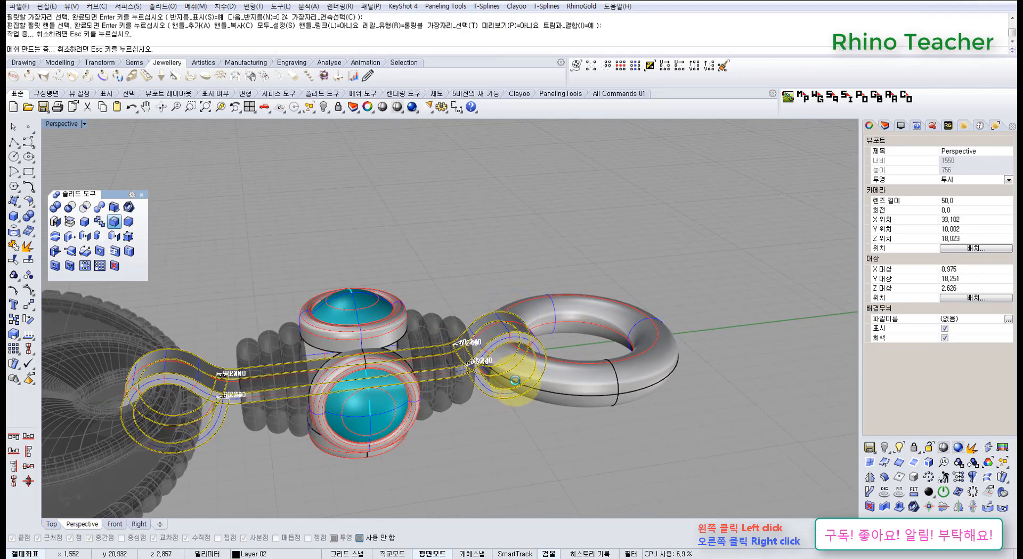
right_click_drag(514, 418, 506, 400)
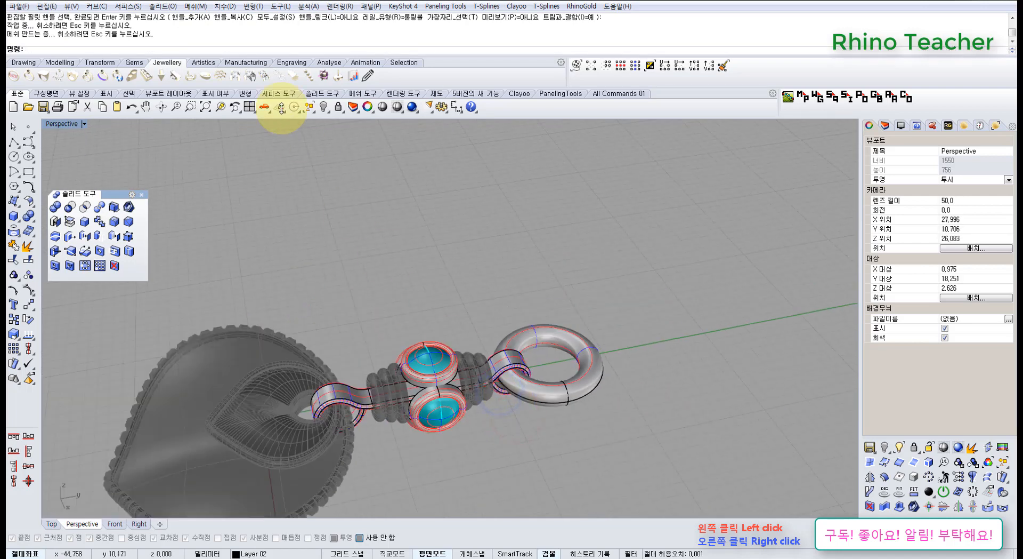
Step: Unlock all locked objects and hide every curve in the model
right_click(338, 107)
left_click(416, 248)
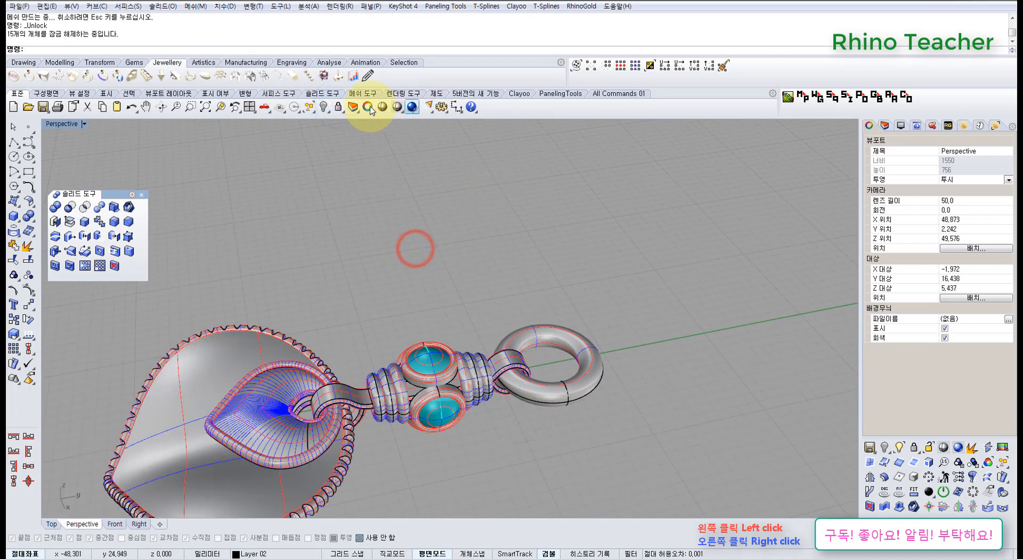
left_click(307, 110)
left_click_drag(338, 119, 338, 160)
left_click(361, 186)
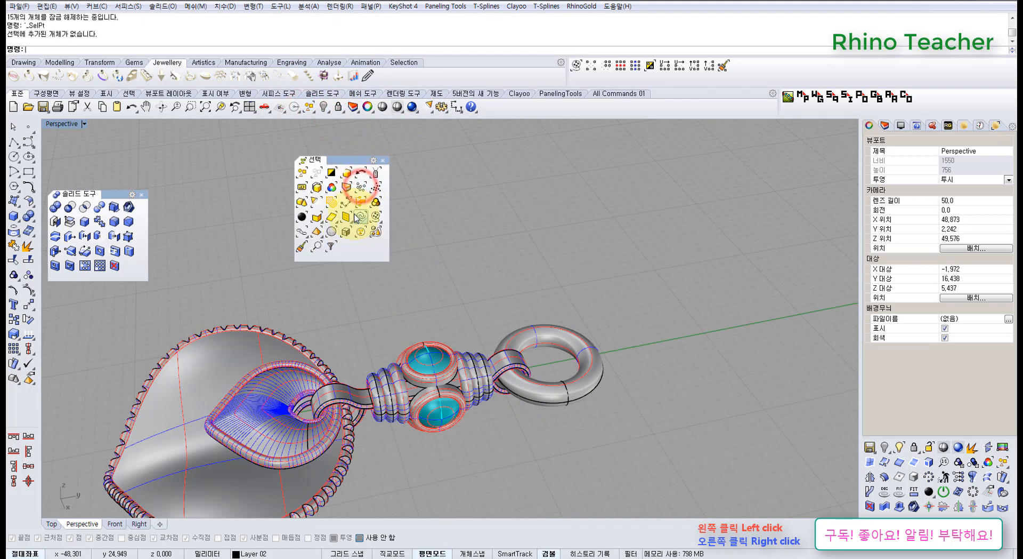
left_click(358, 217)
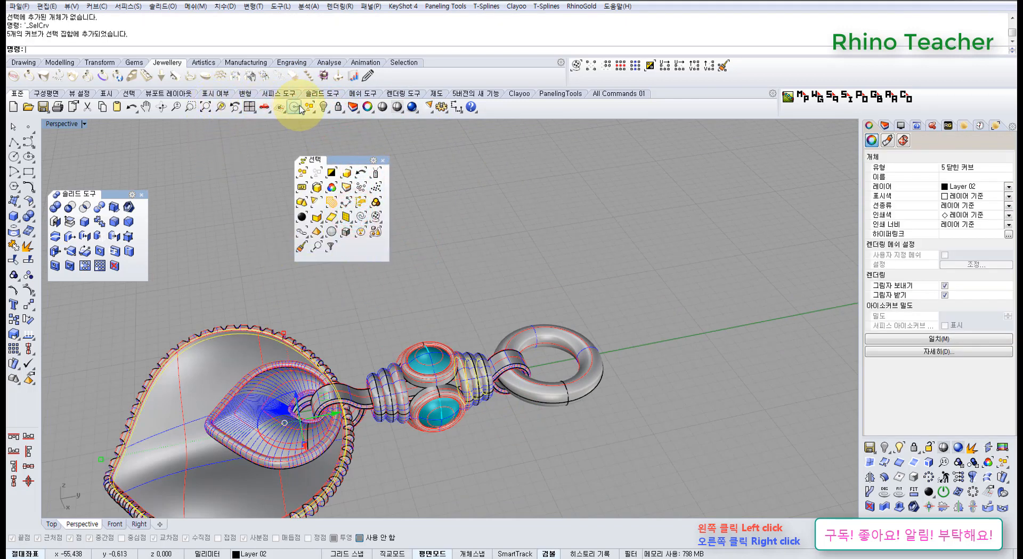
left_click(324, 107)
left_click(383, 160)
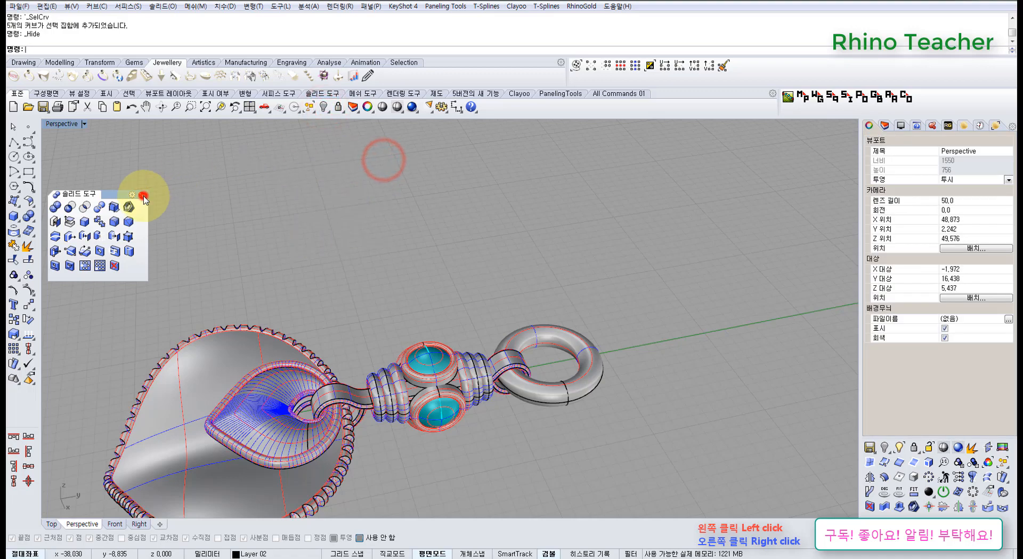
left_click(143, 196)
Step: Examine the heart, link and ring in the Top view and preview the whole pendant shaded without surface curves
key("ctrl+F1")
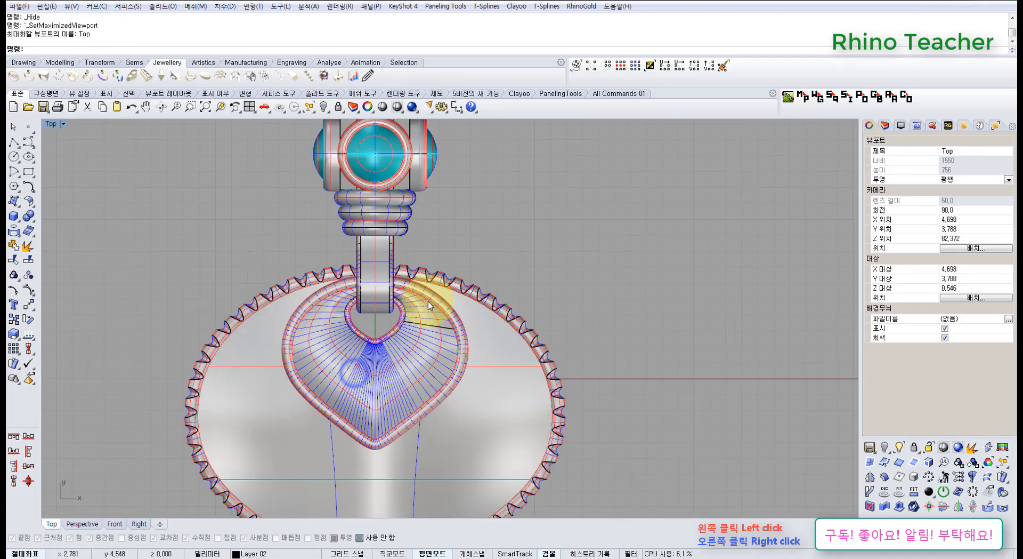
scroll(427, 302, "up", 3)
scroll(427, 293, "down", 3)
scroll(430, 287, "up", 1)
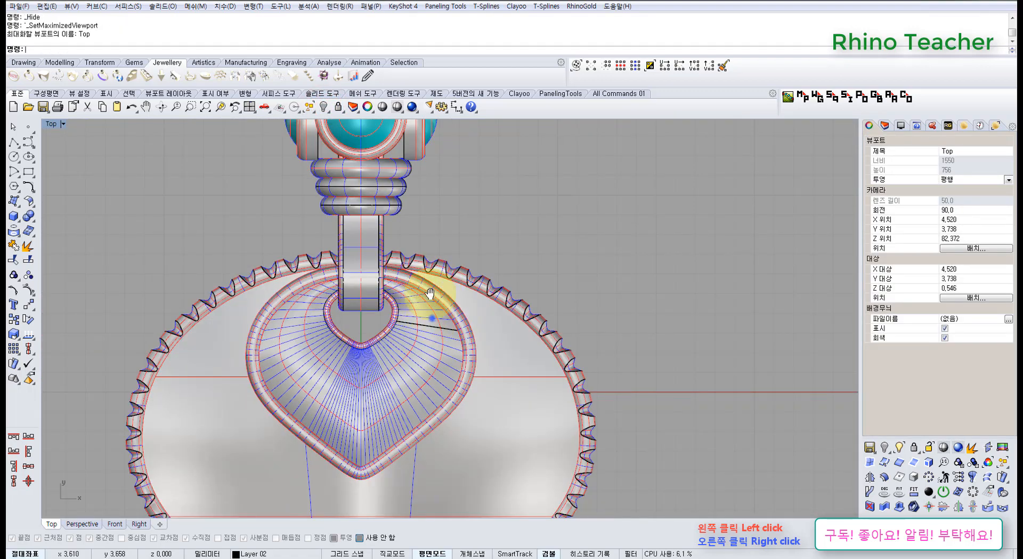
right_click_drag(430, 293, 297, 285)
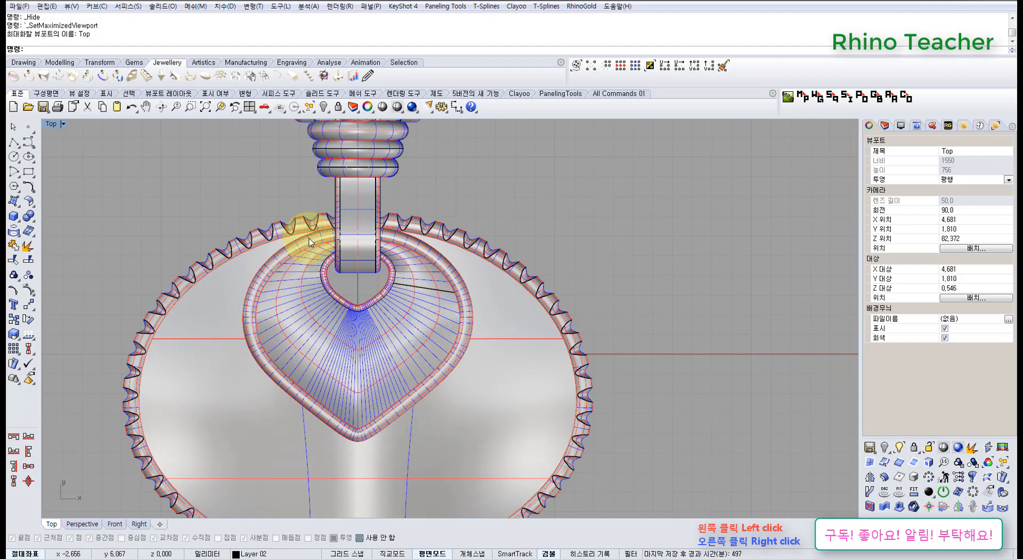
scroll(323, 229, "up", 3)
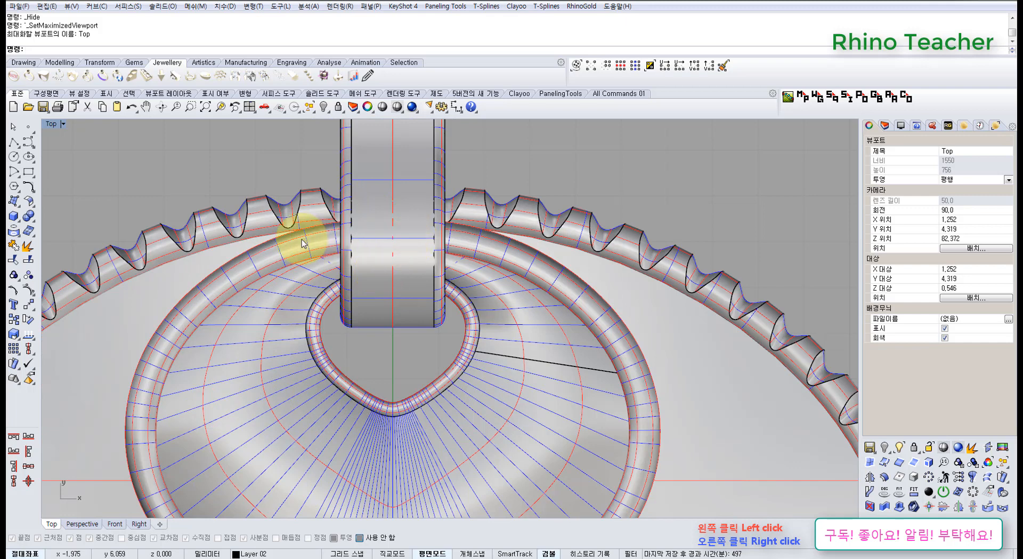
scroll(320, 269, "down", 5)
mouse_move(365, 306)
right_mouse_down()
mouse_move(408, 343)
mouse_move(432, 384)
right_mouse_up()
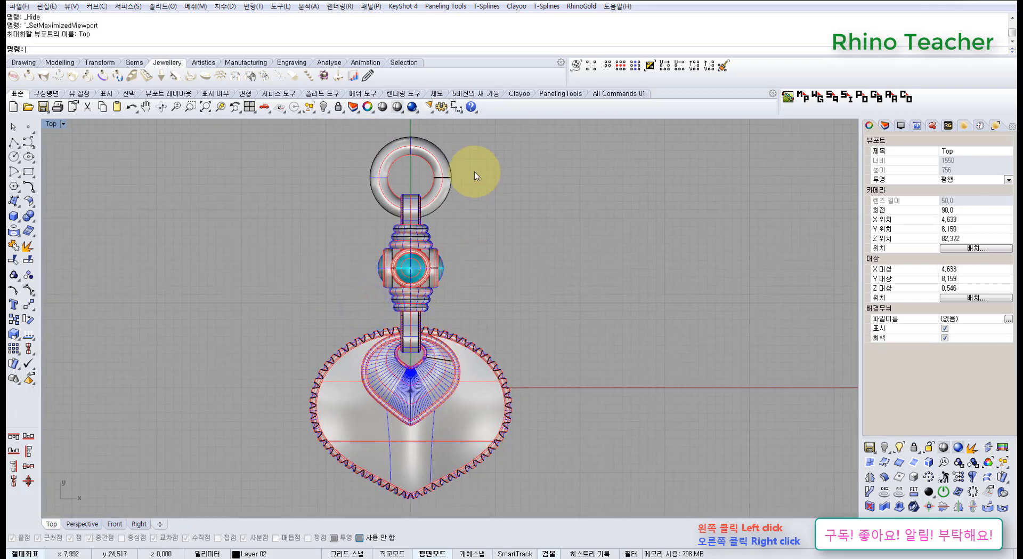
left_click(386, 108)
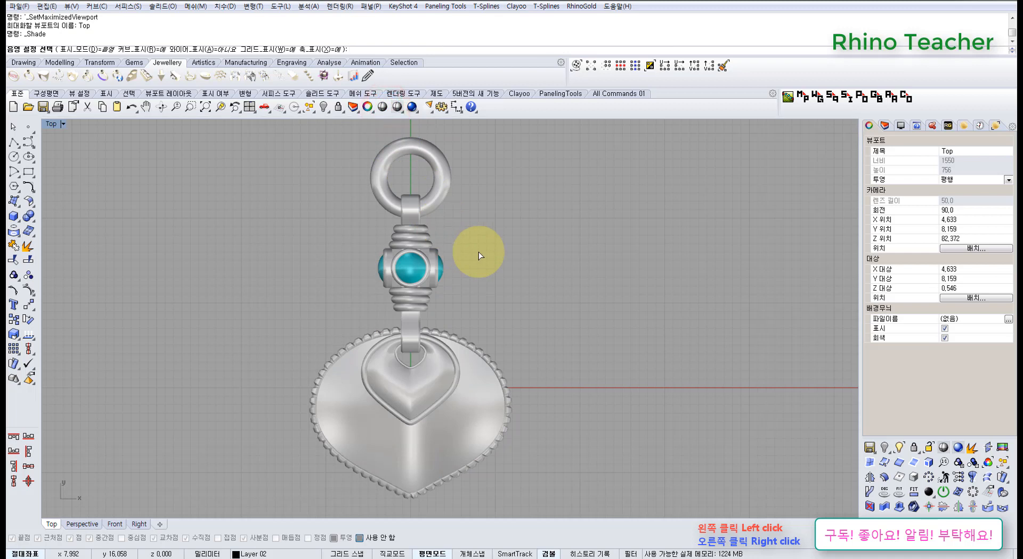